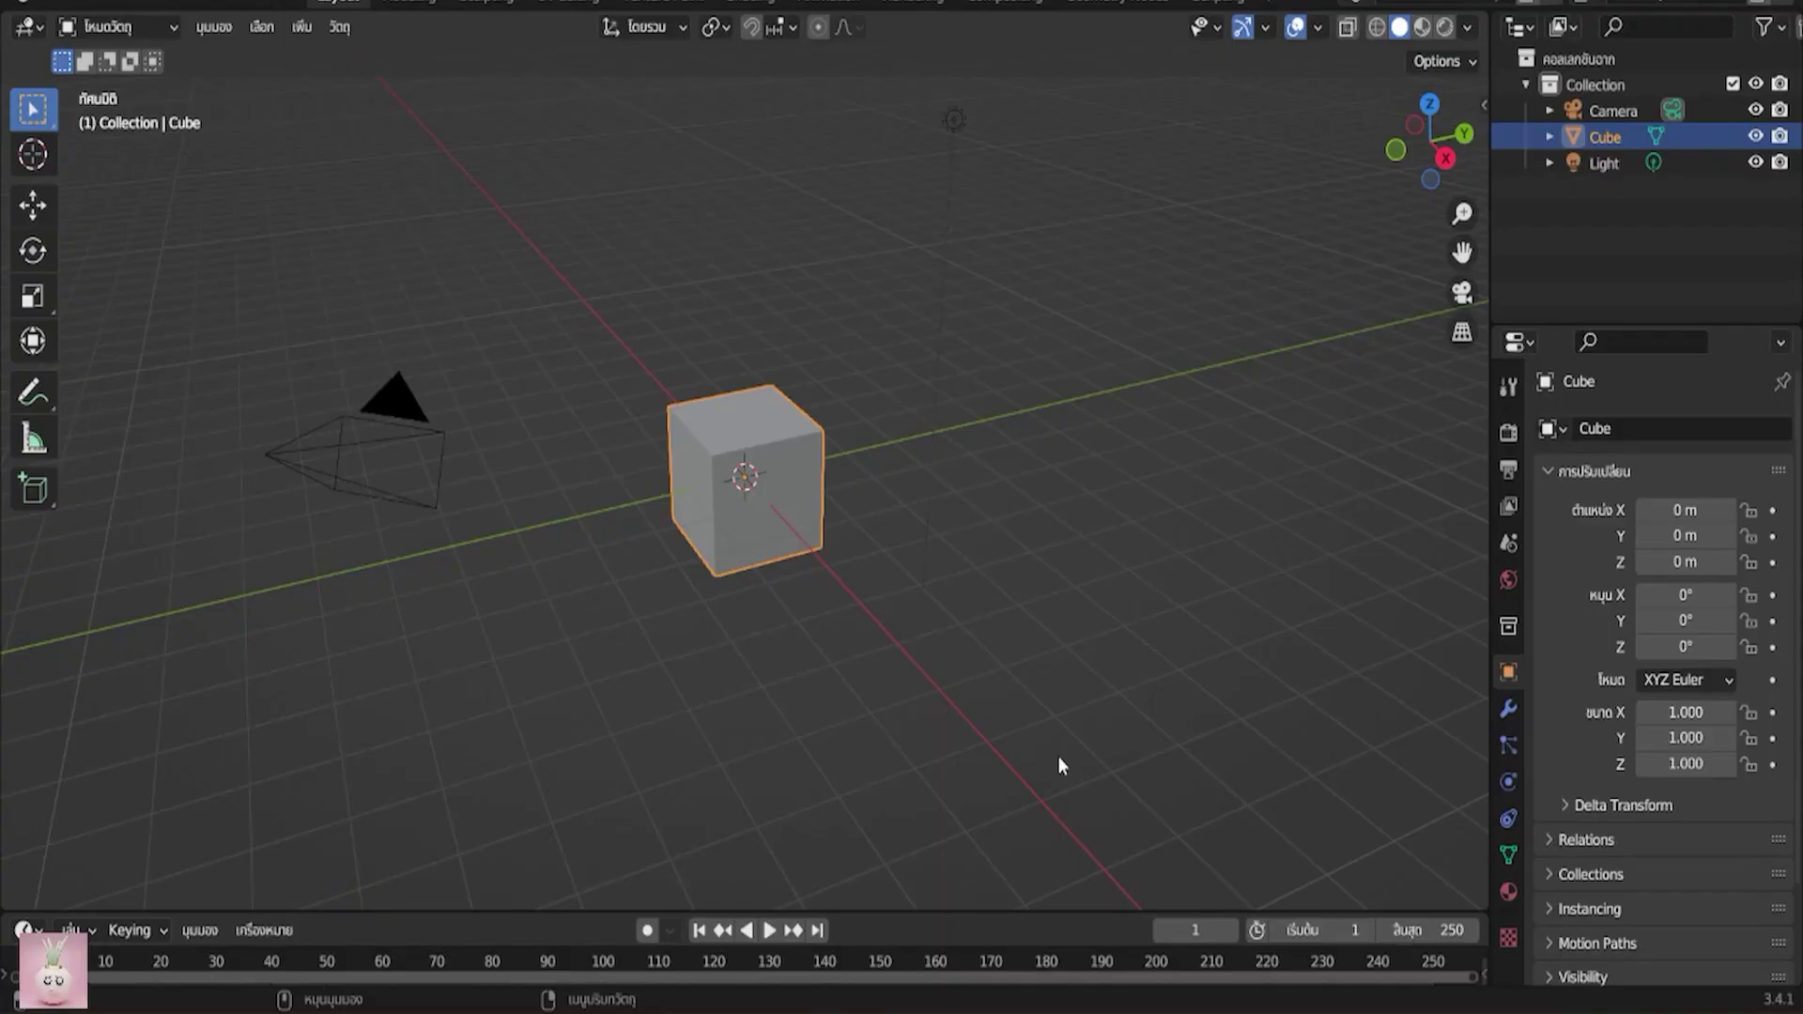
# Add a new camera to the scene and scale it up about three times
pyautogui.press('KP_0')
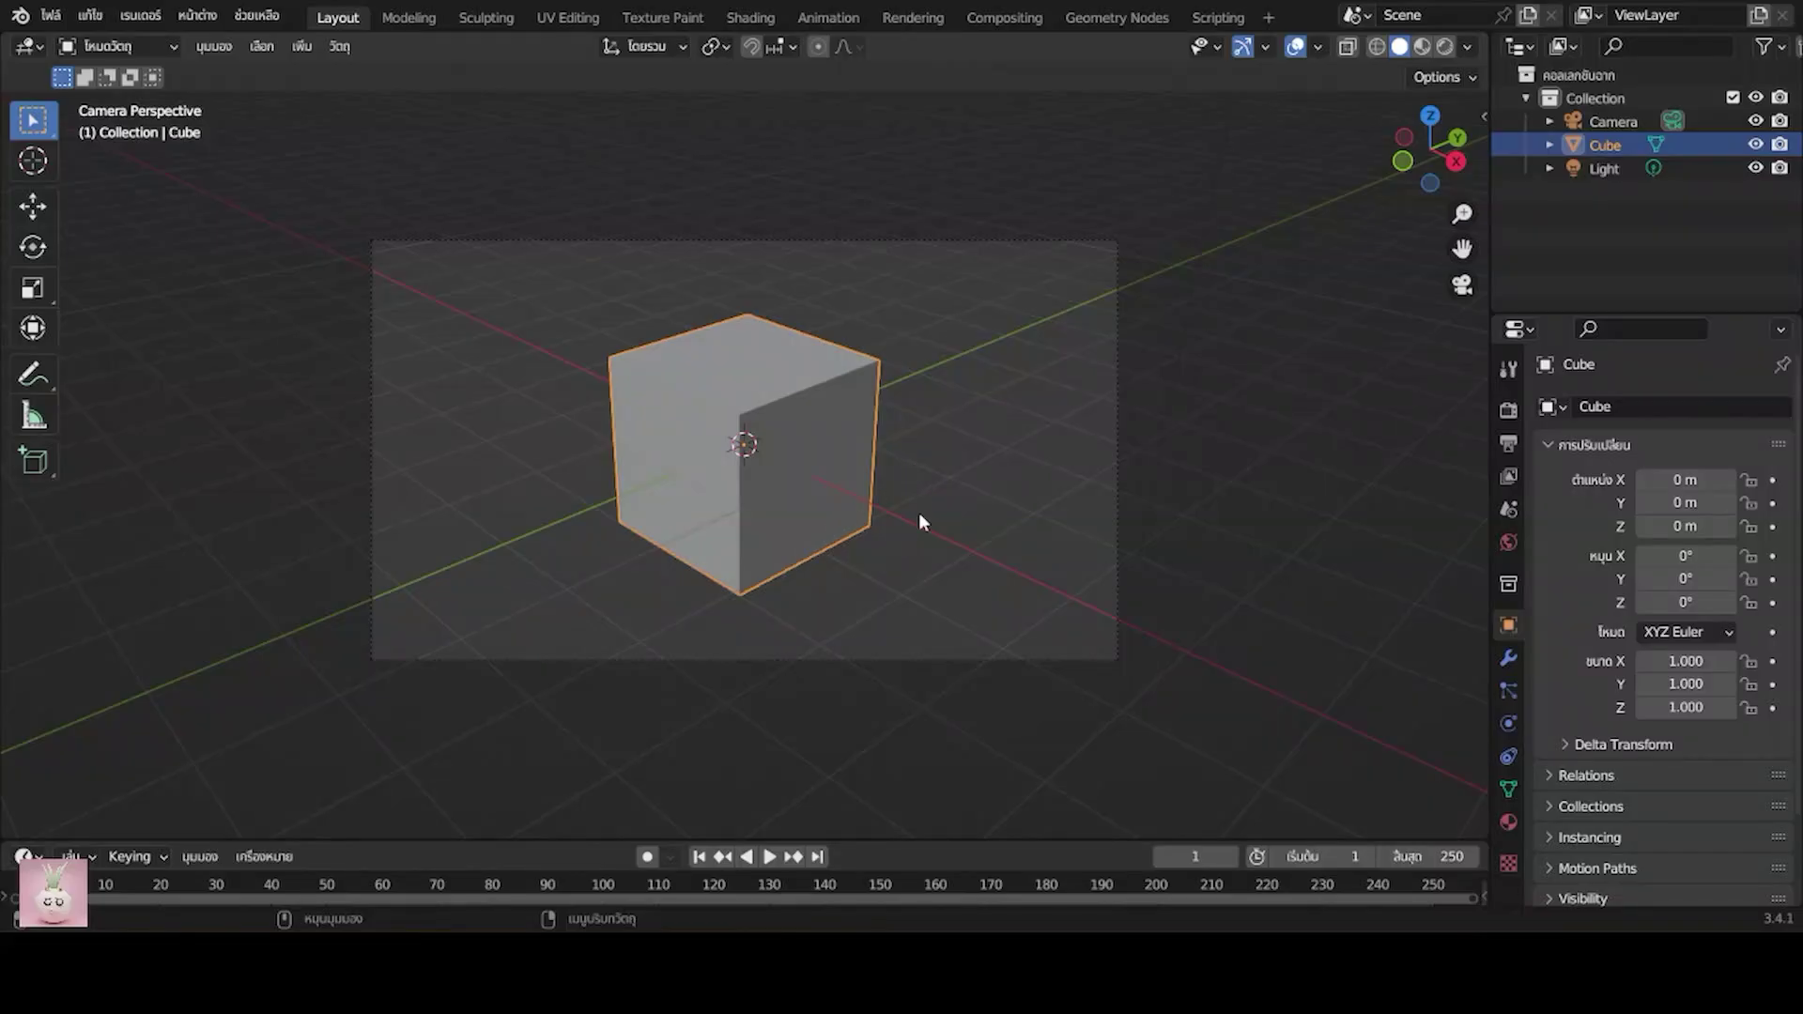
pyautogui.hotkey('shift', 'a')
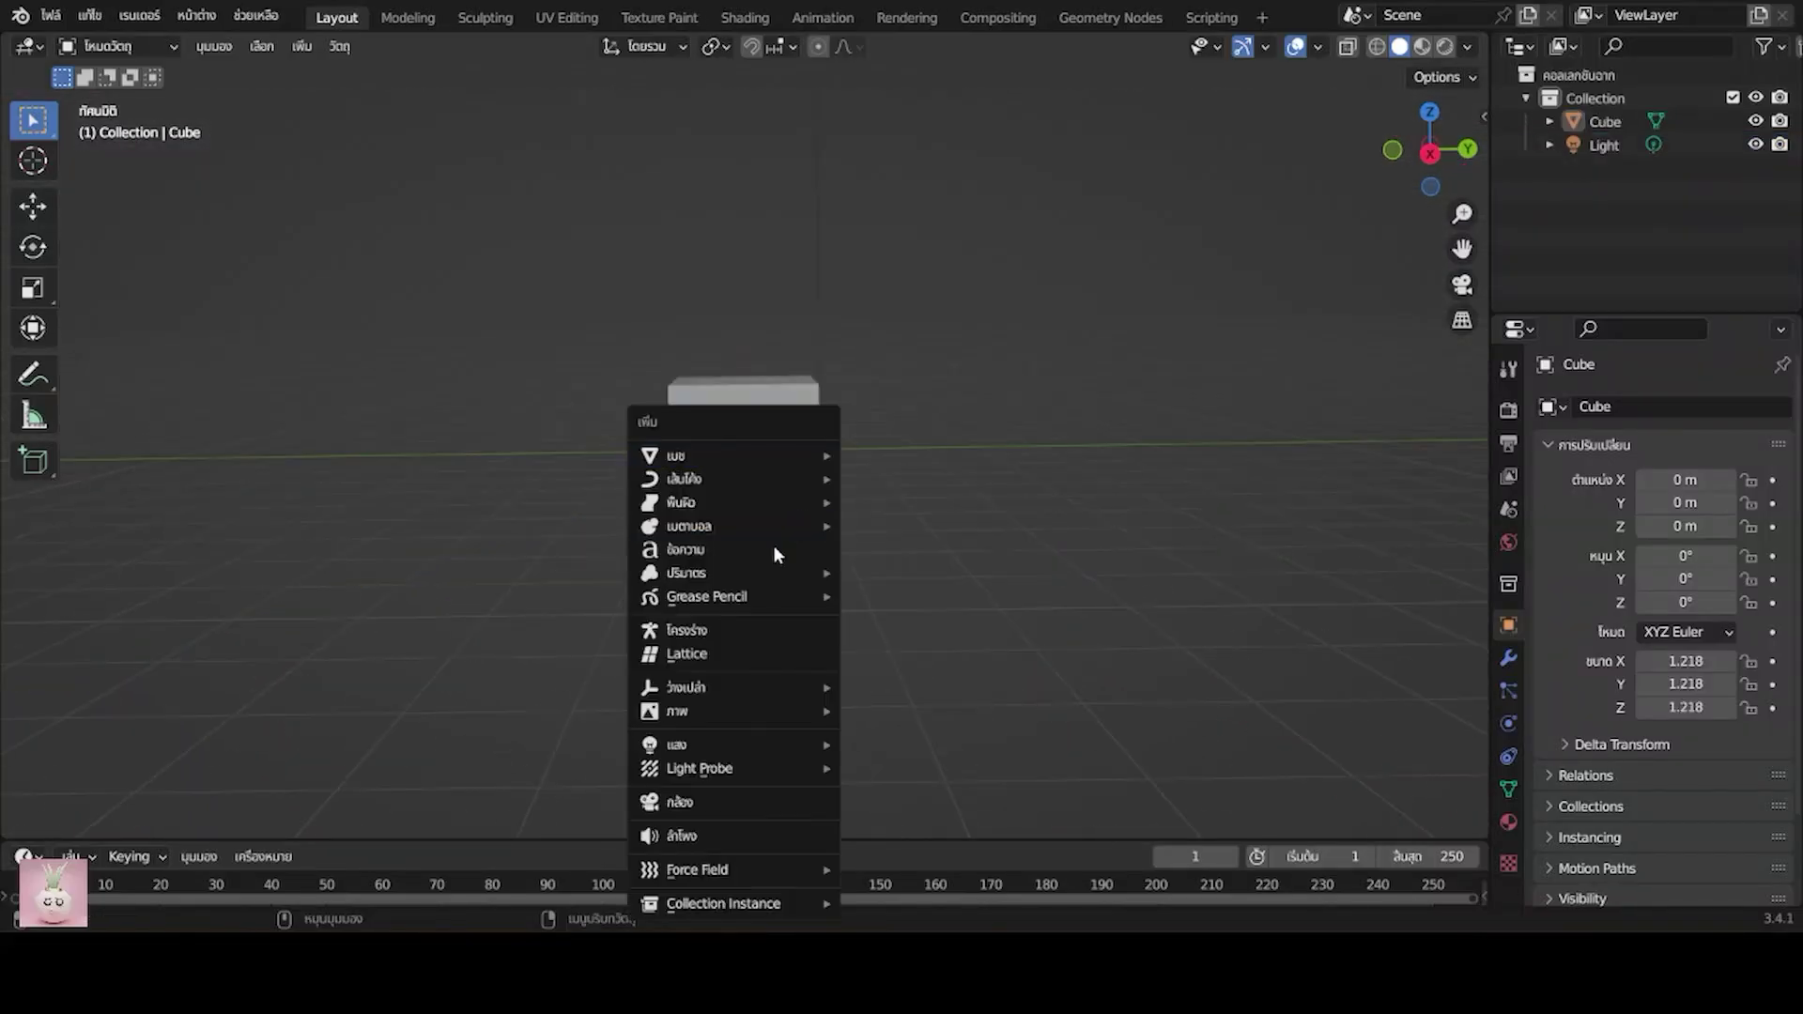
pyautogui.click(751, 804)
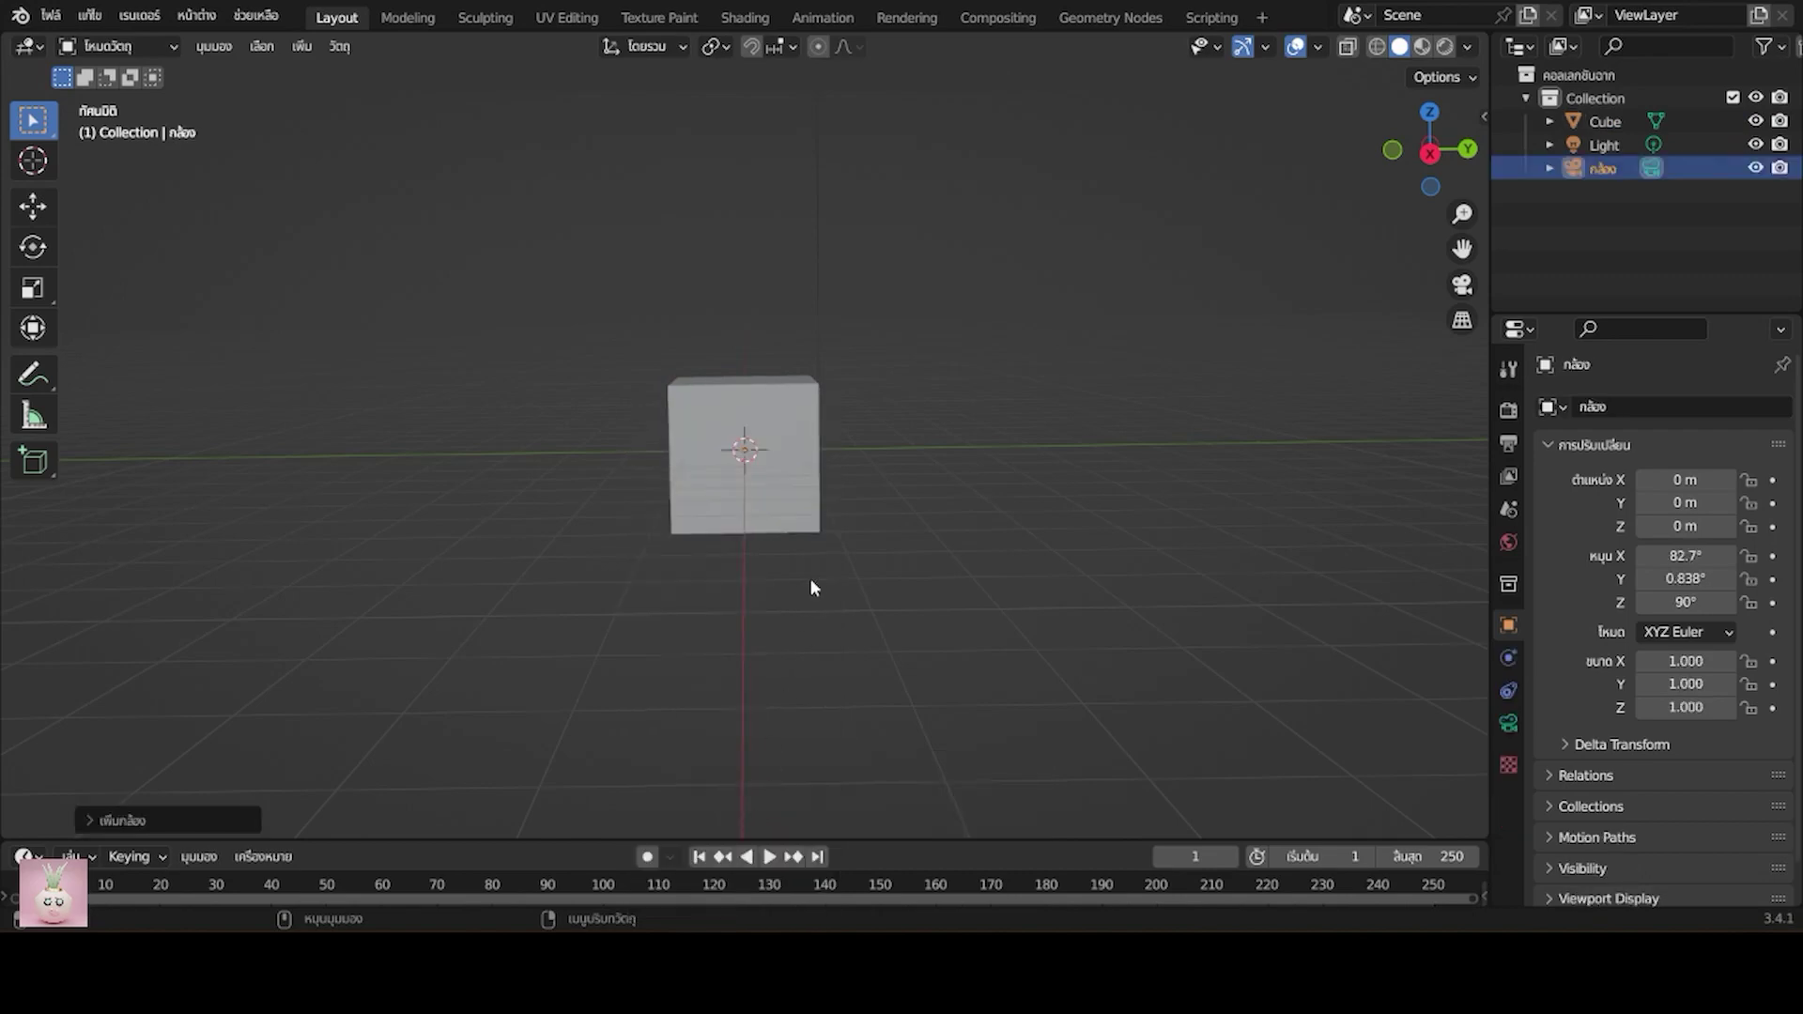
pyautogui.press('s')
pyautogui.click(986, 664)
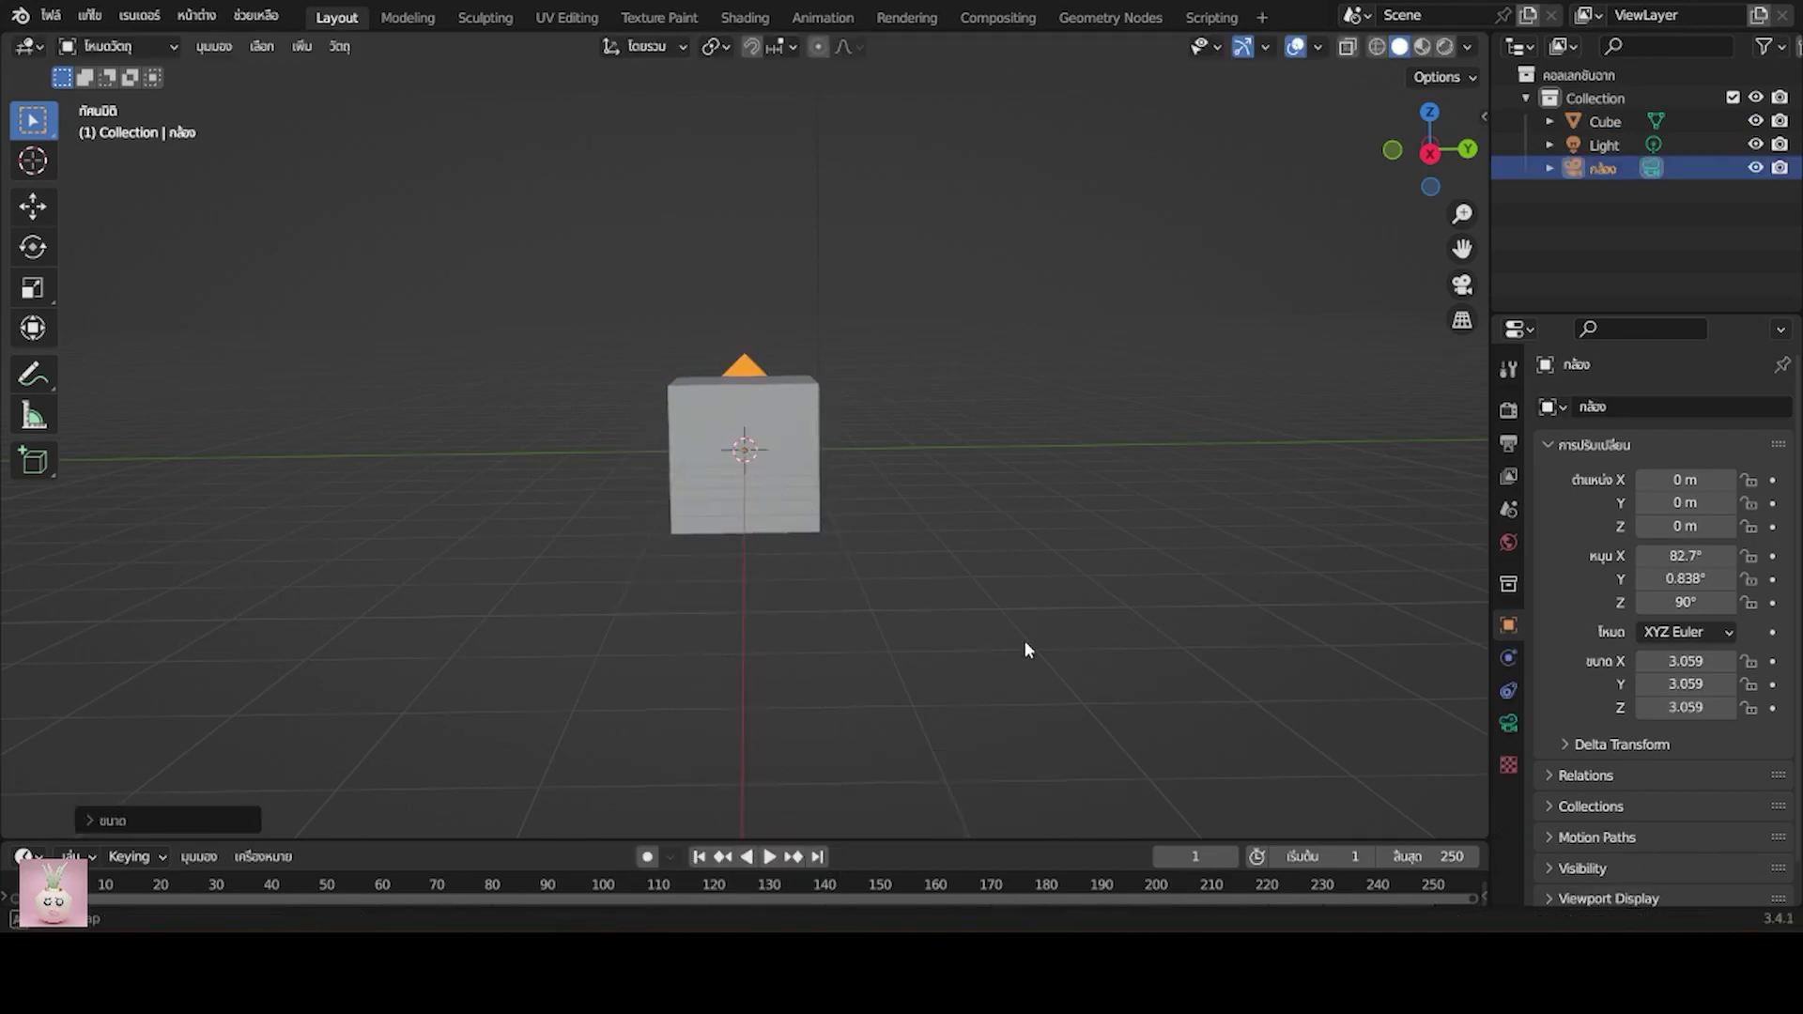
pyautogui.moveTo(1027, 648)
pyautogui.mouseDown(button='middle')
pyautogui.moveTo(793, 802)
pyautogui.moveTo(883, 659)
pyautogui.mouseUp(button='middle')
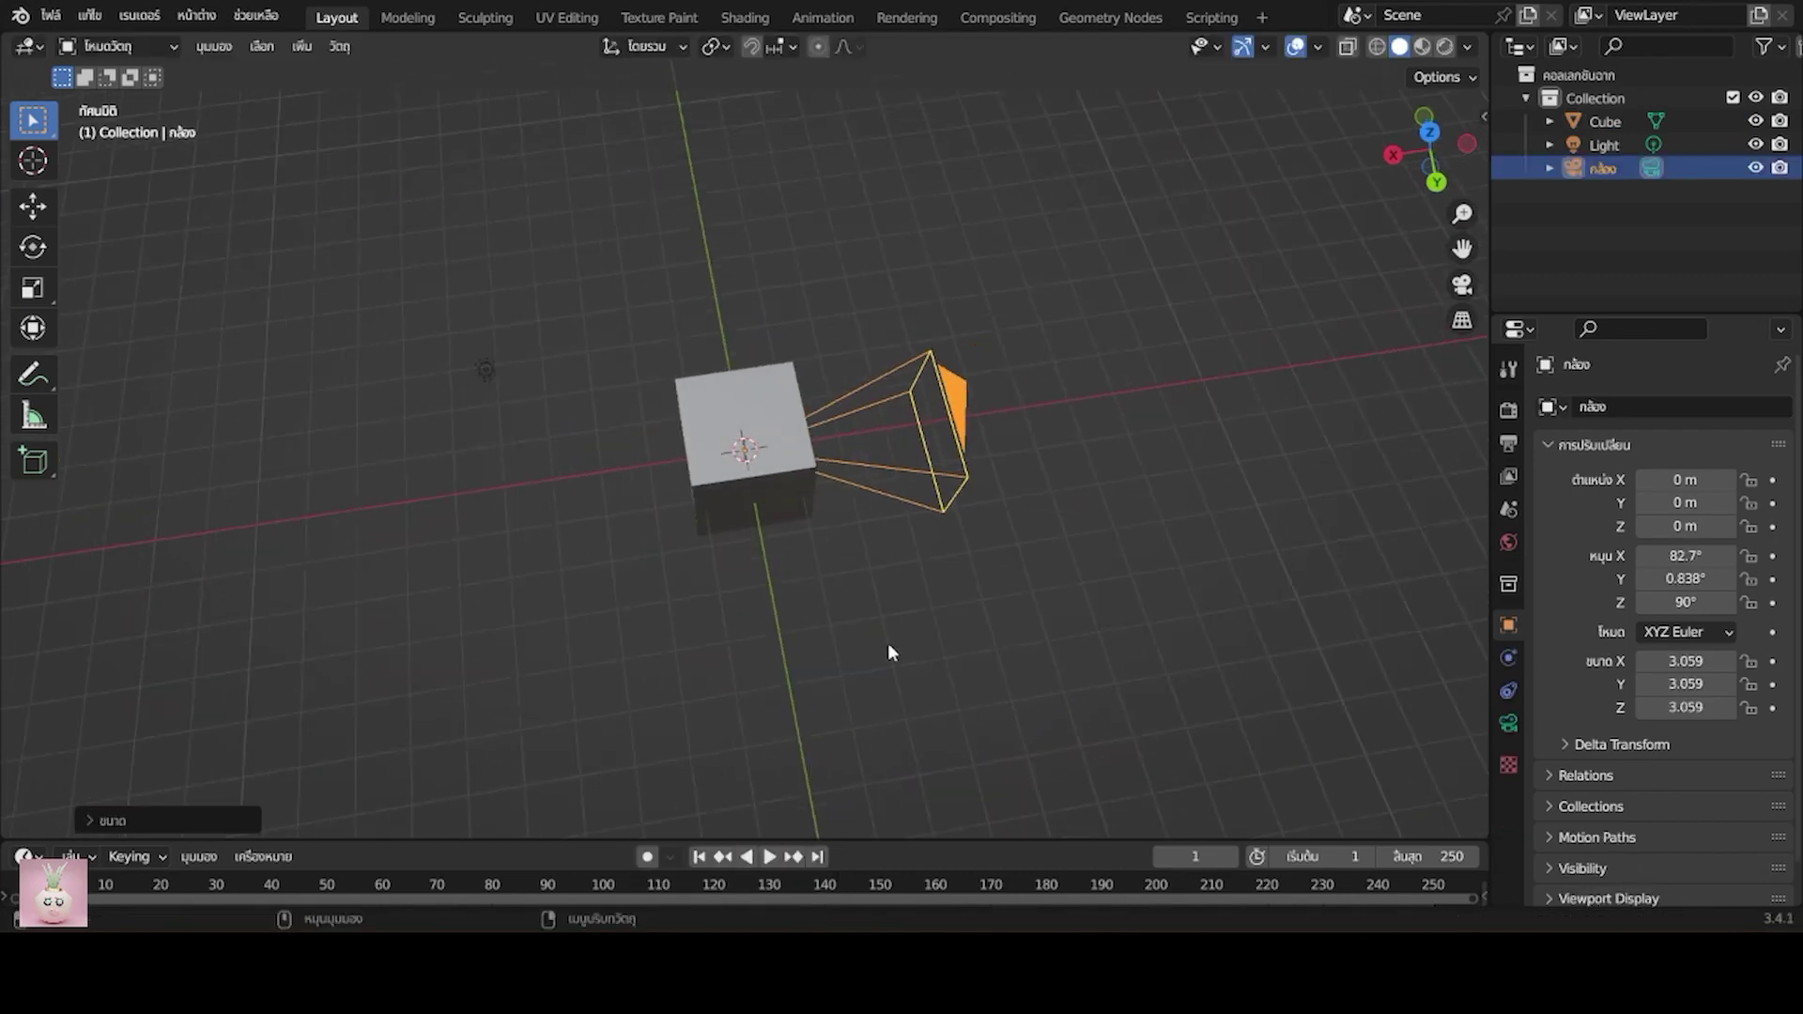
# Place the camera about 10.9 m out along X so its view frames the cube centred
pyautogui.press('g')
pyautogui.click(359, 714)
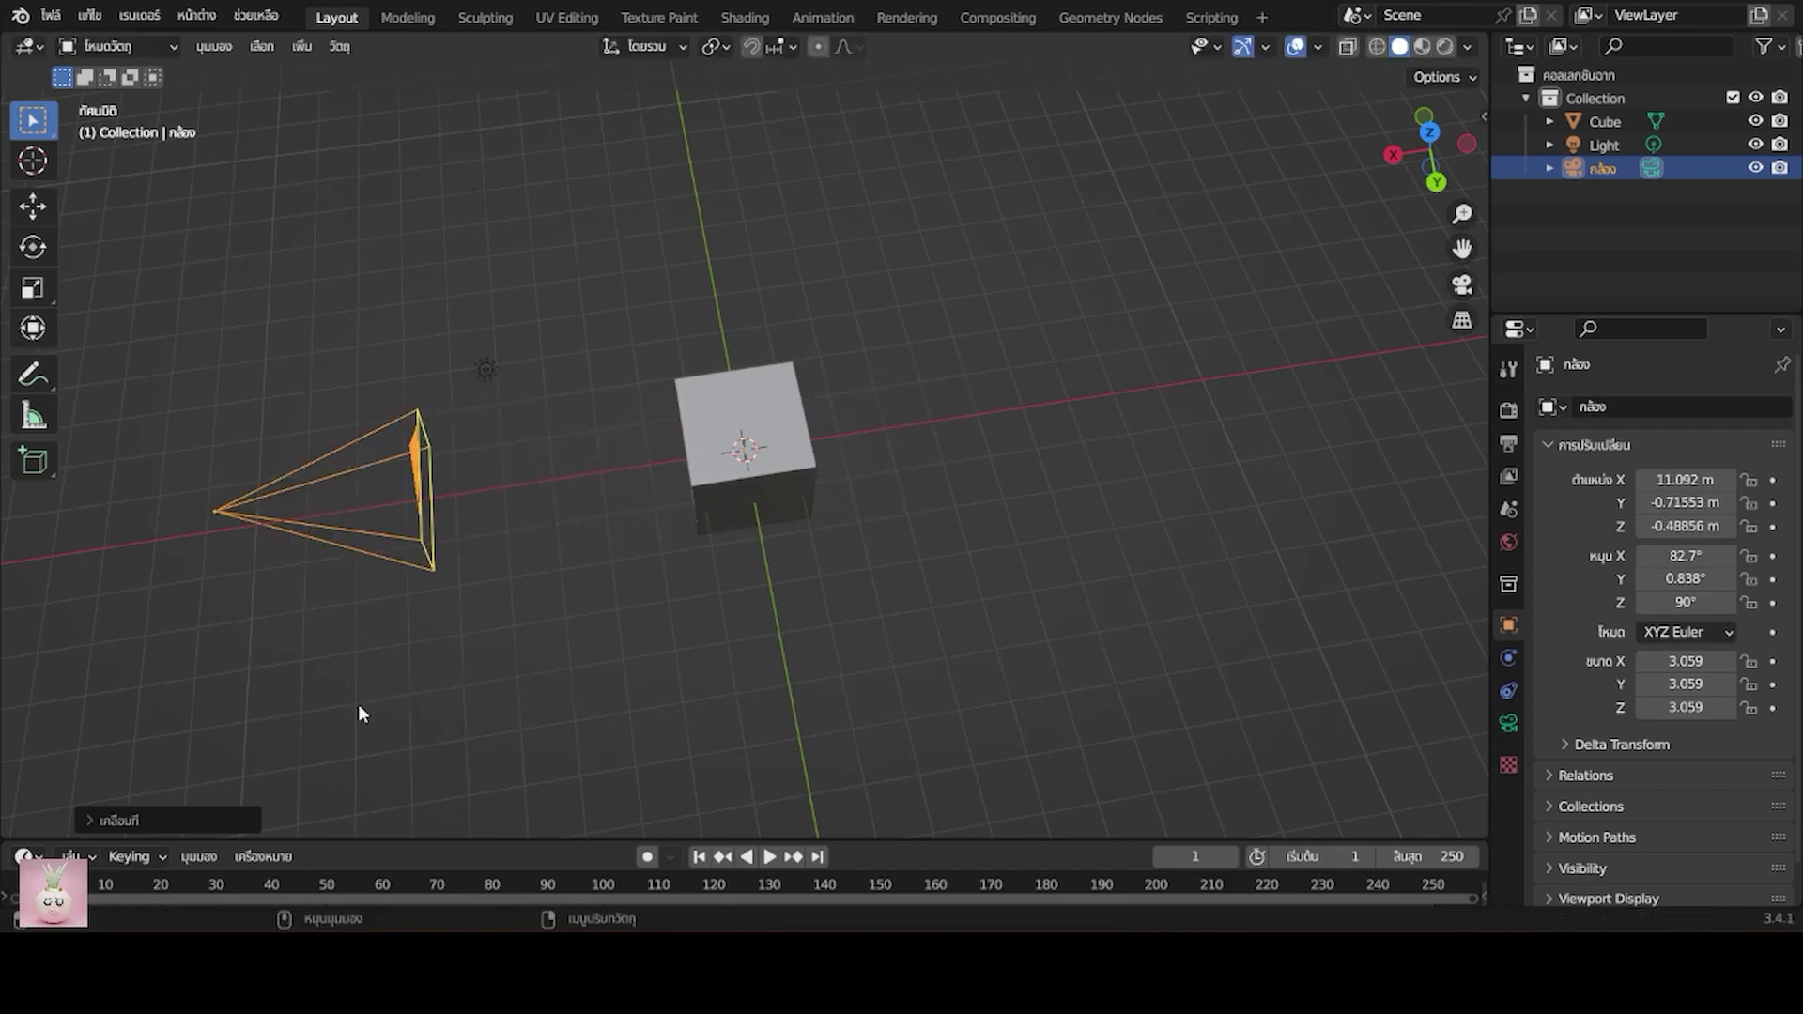
pyautogui.press('KP_0')
pyautogui.press('g')
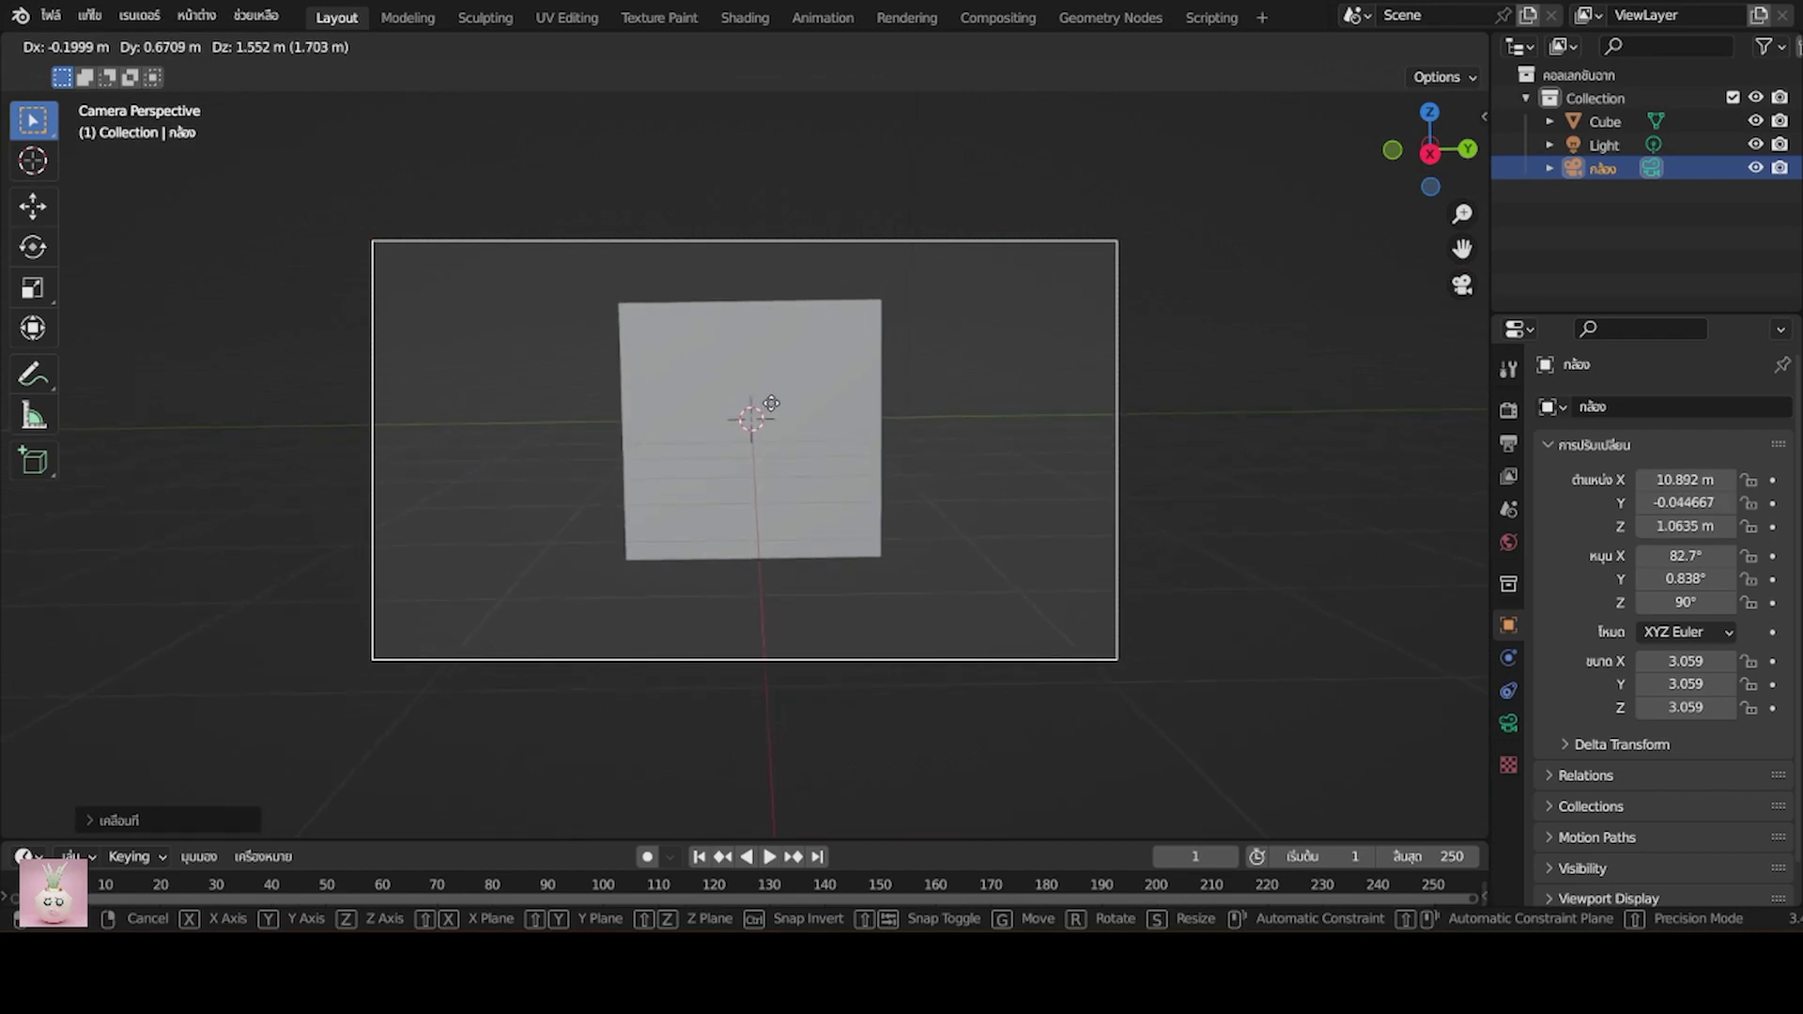
pyautogui.click(771, 404)
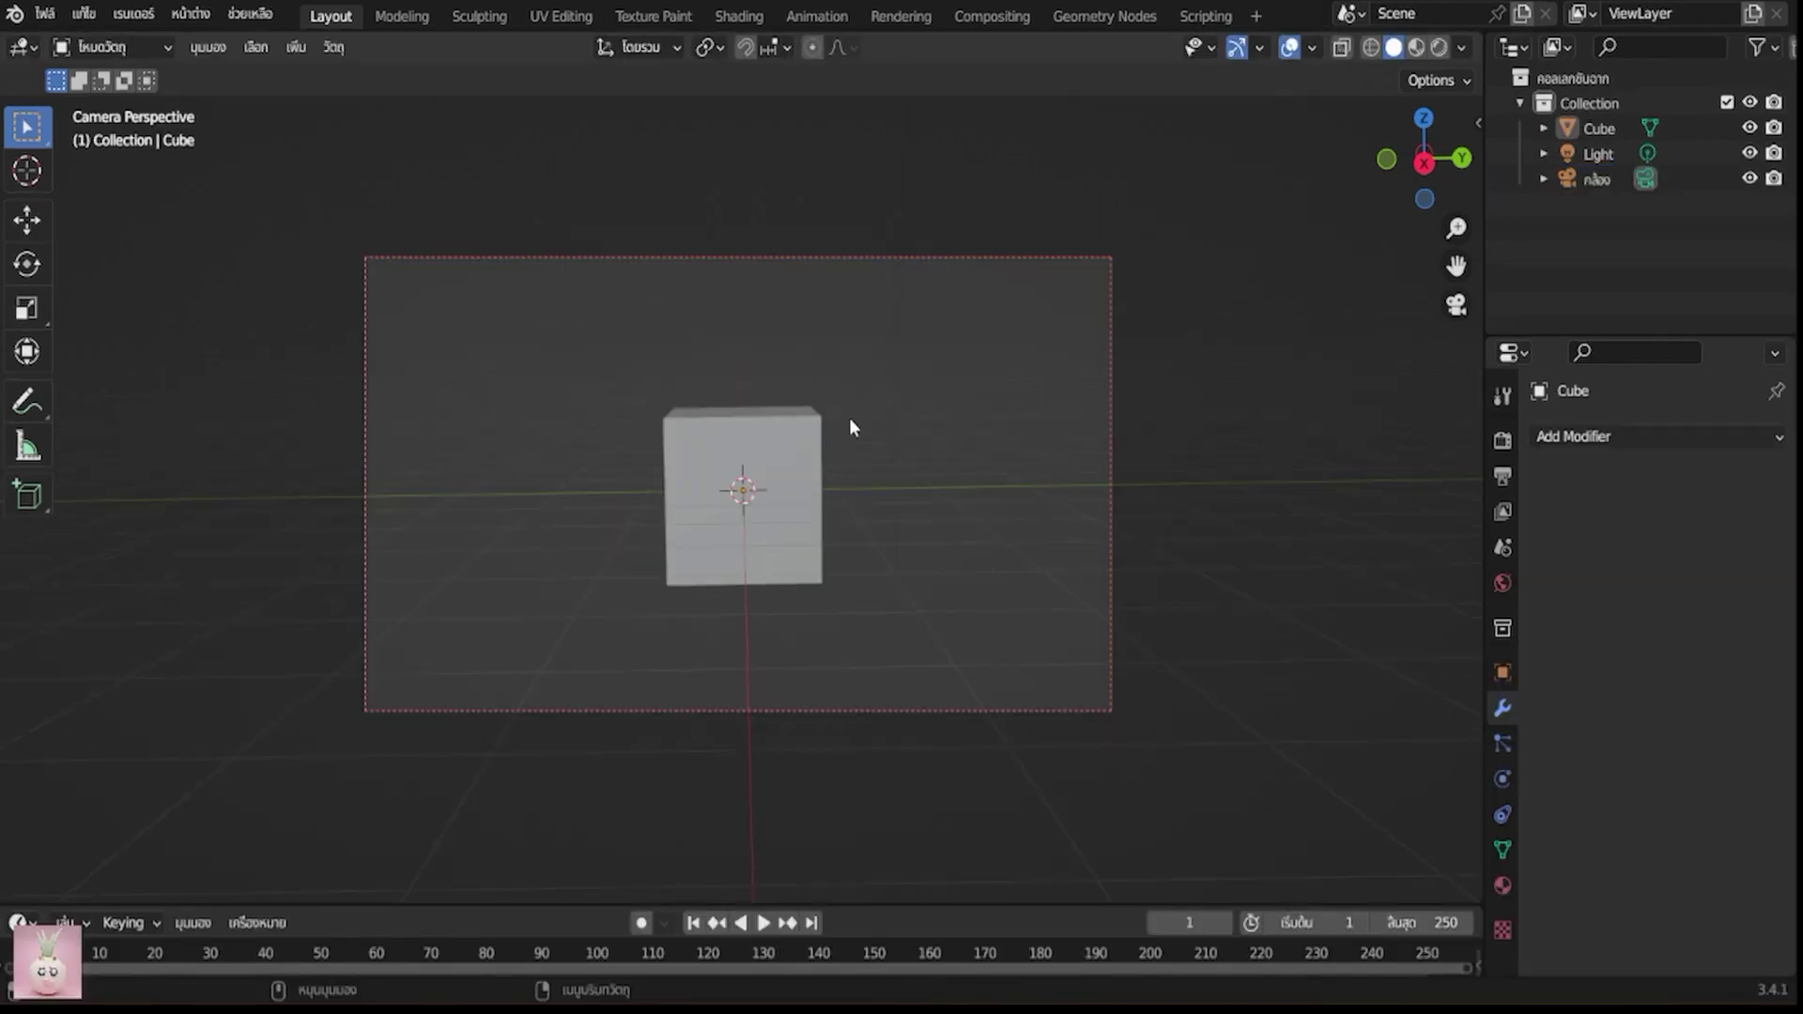
# Load the desktop pistol clipart PNG as a background reference image behind the cube
pyautogui.hotkey('shift', 'a')
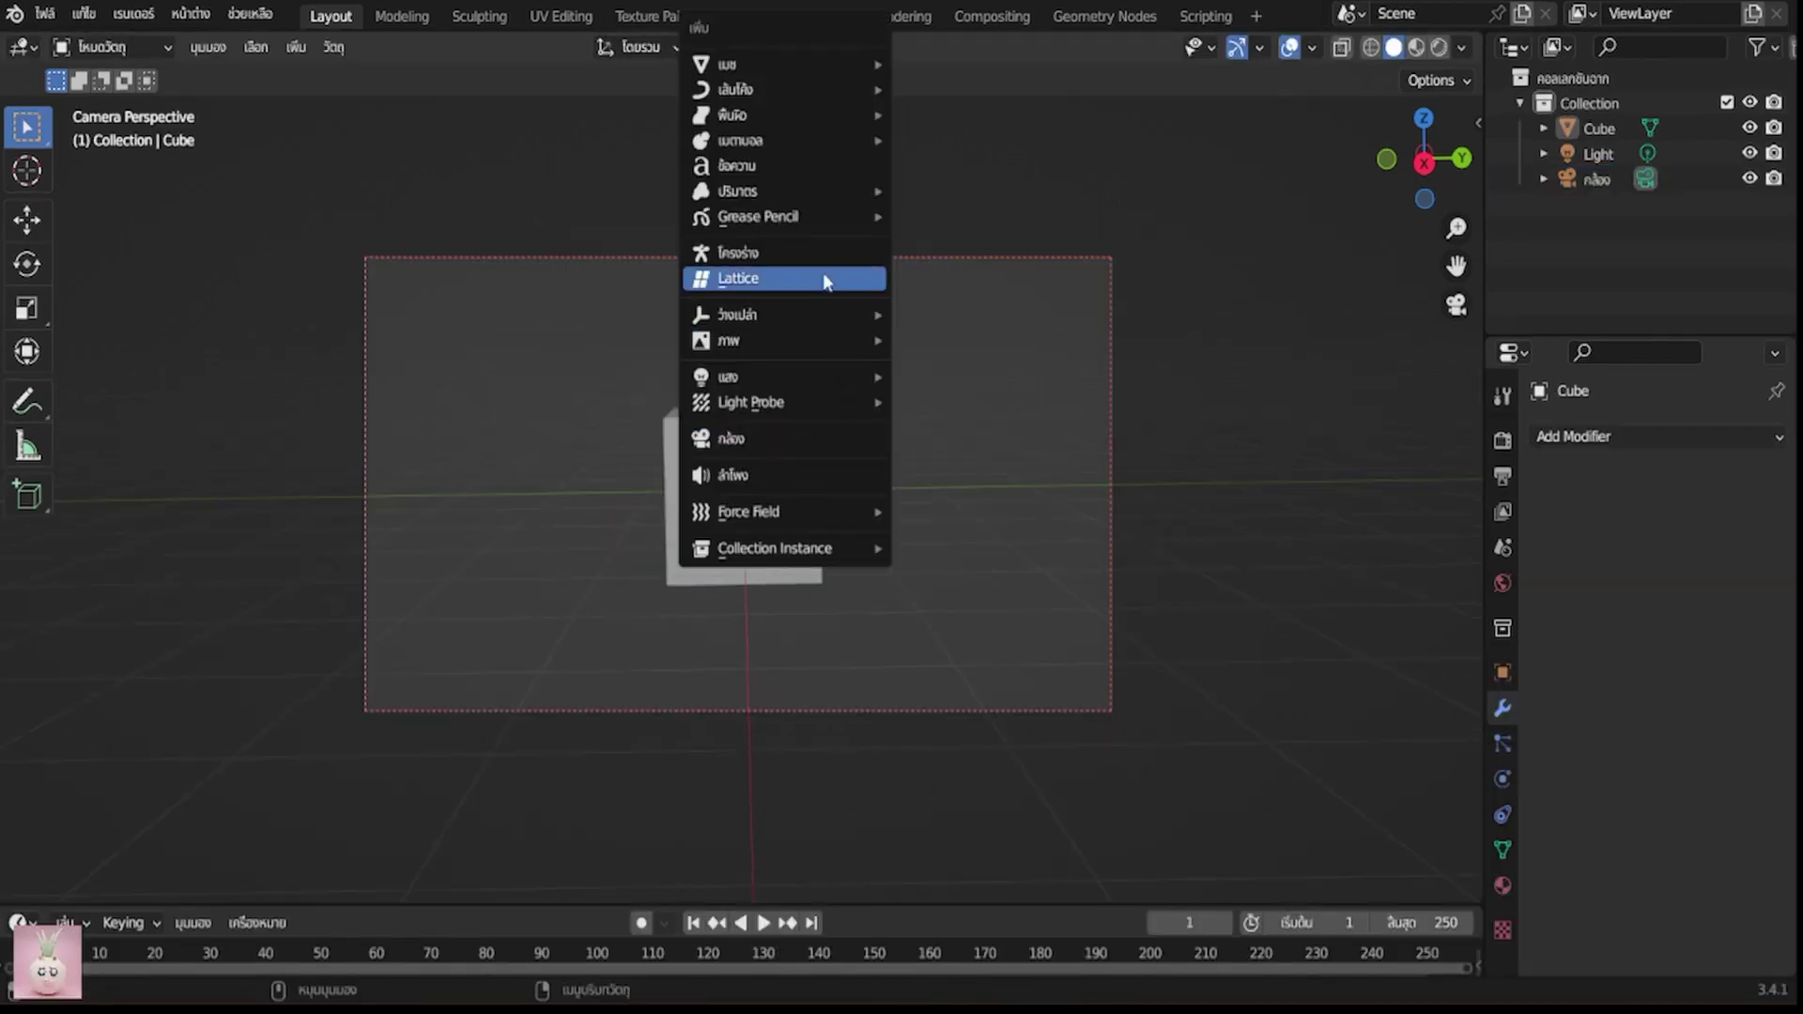
pyautogui.moveTo(781, 340)
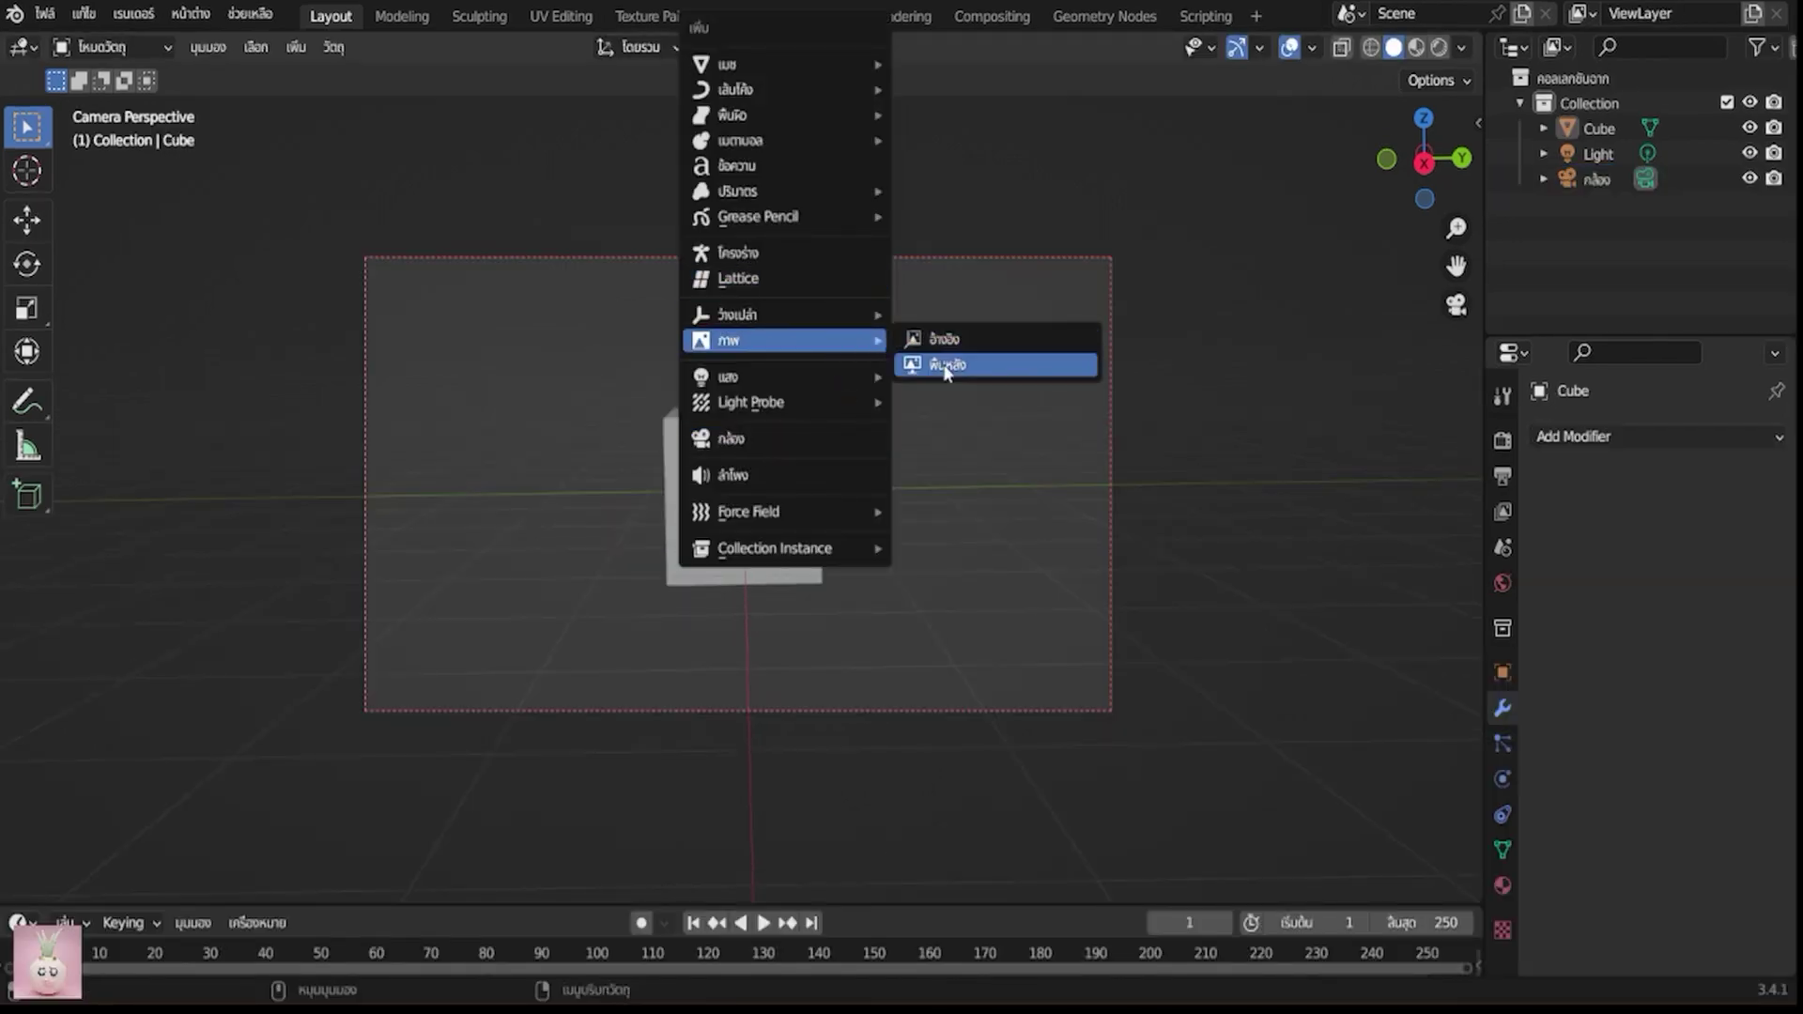
pyautogui.click(945, 368)
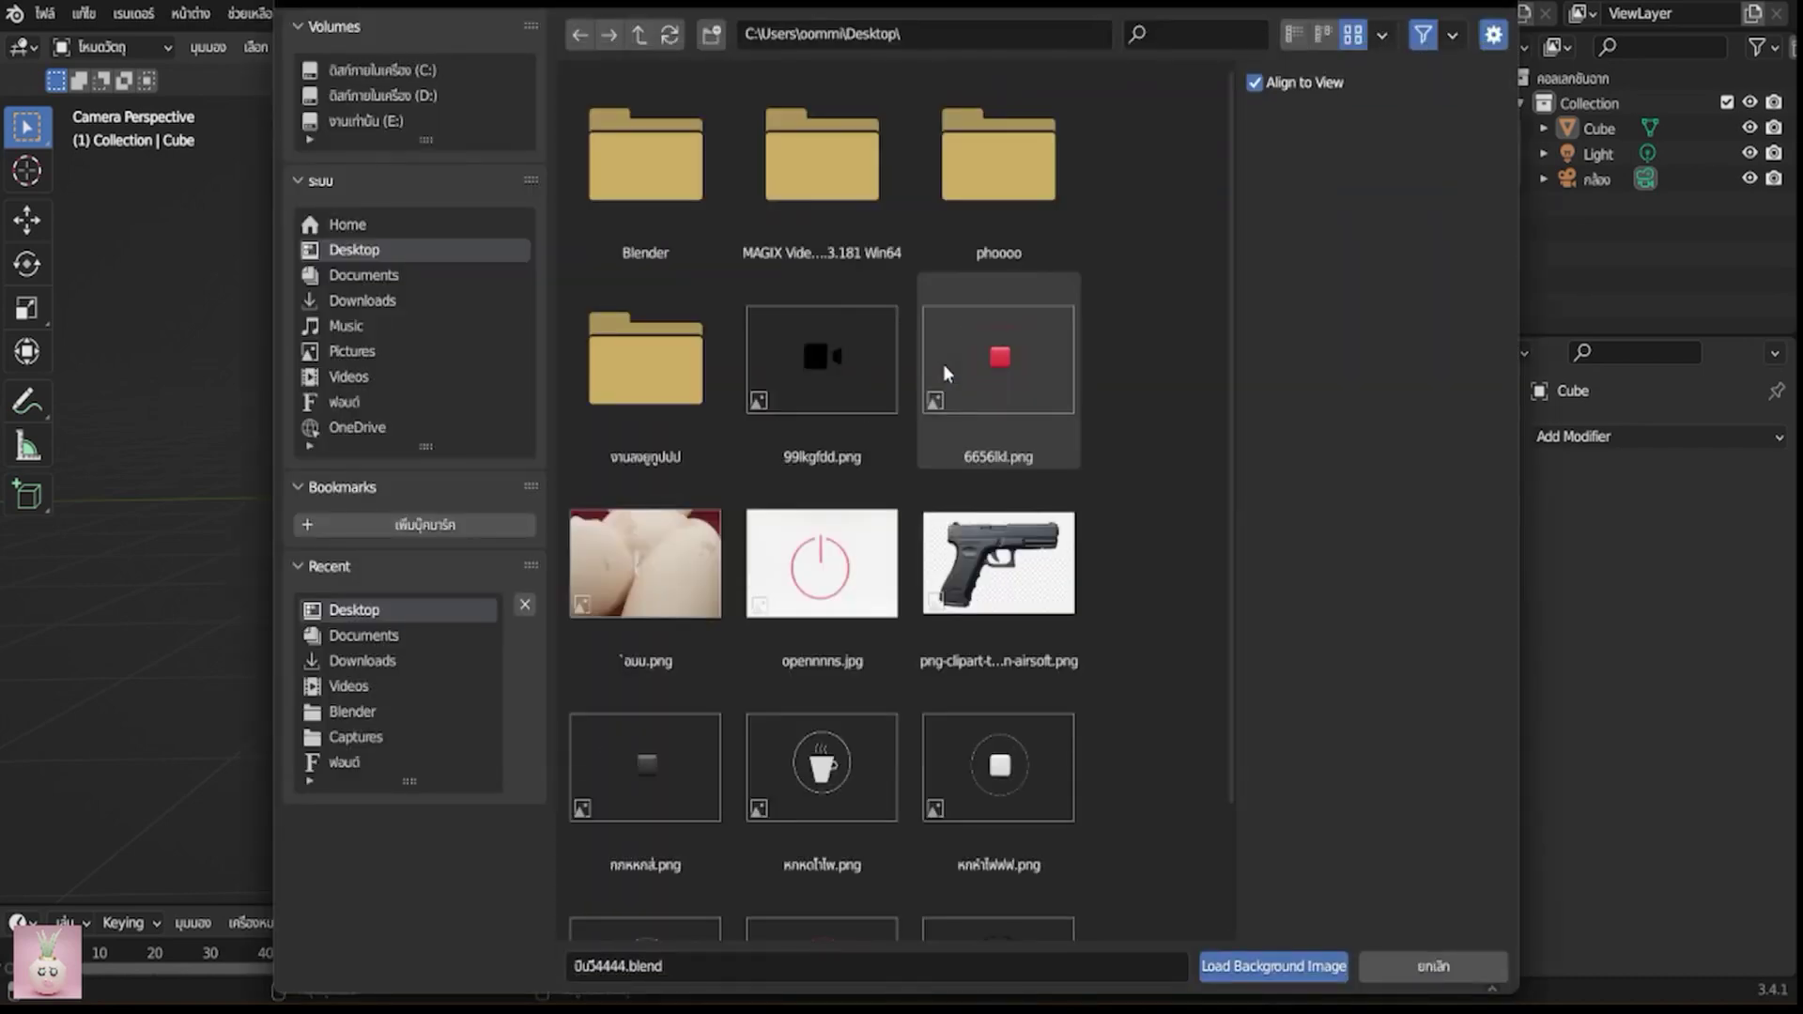
pyautogui.click(991, 590)
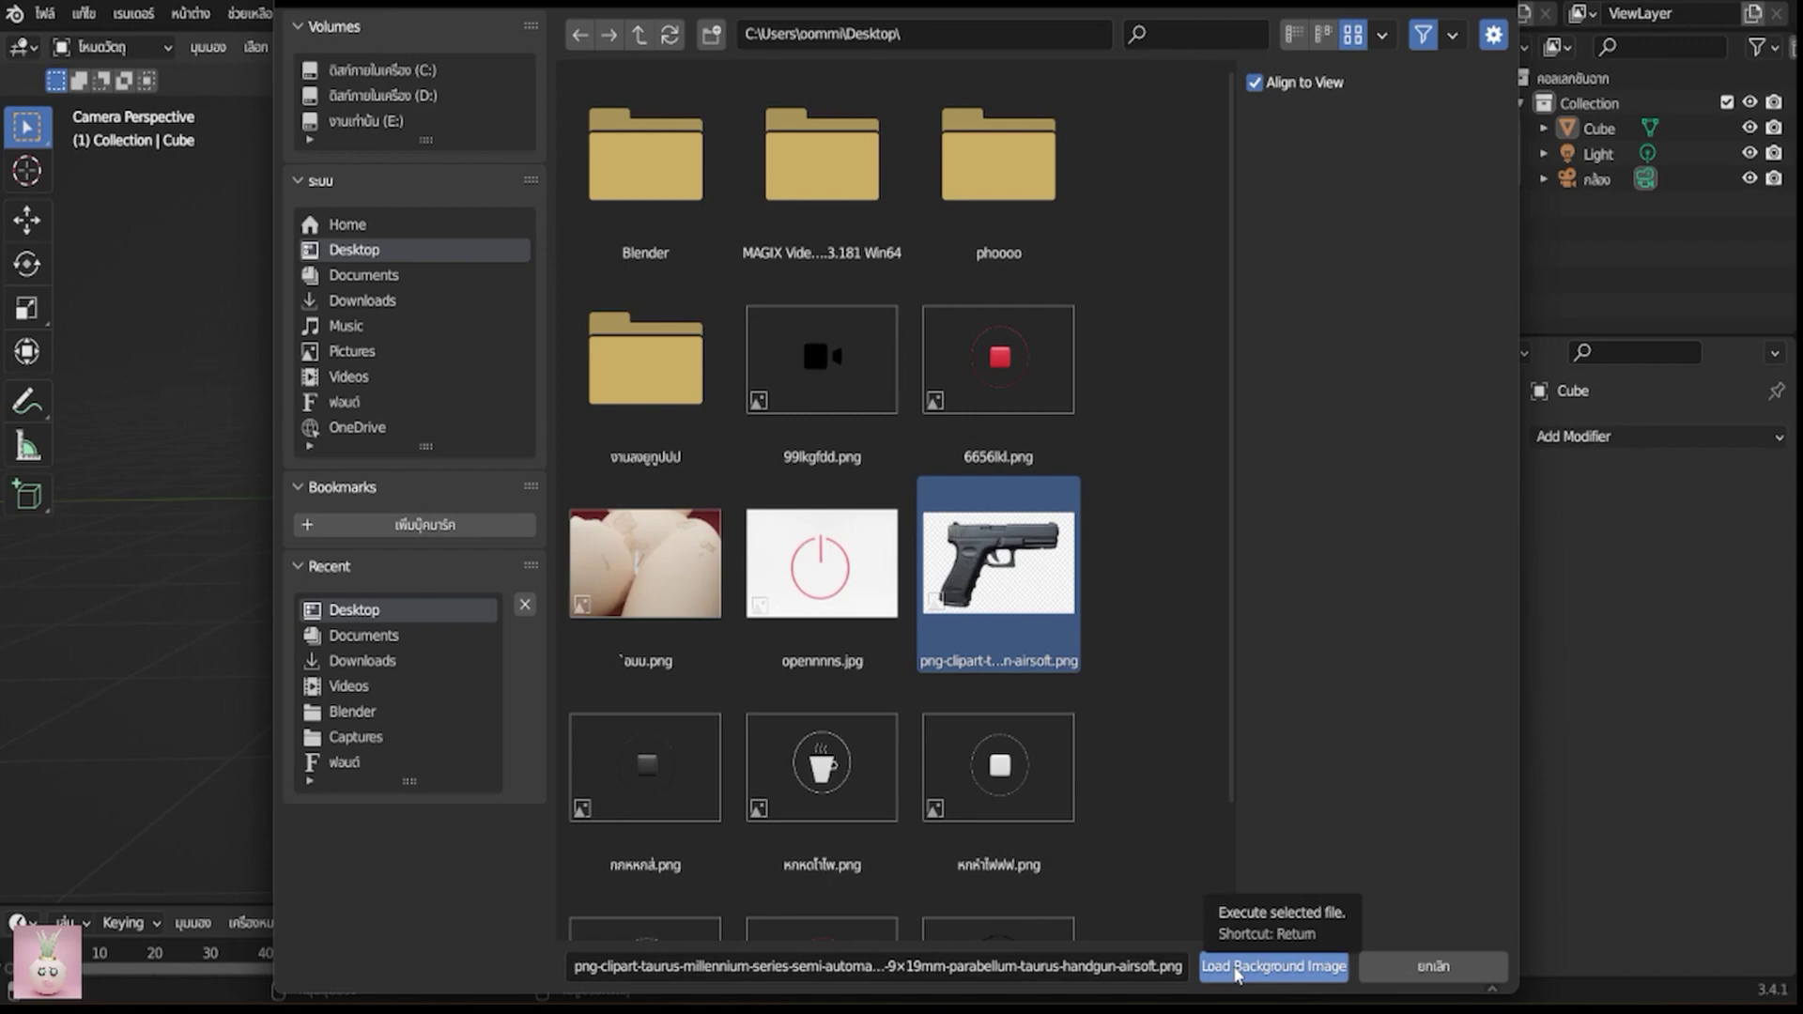
pyautogui.click(1236, 974)
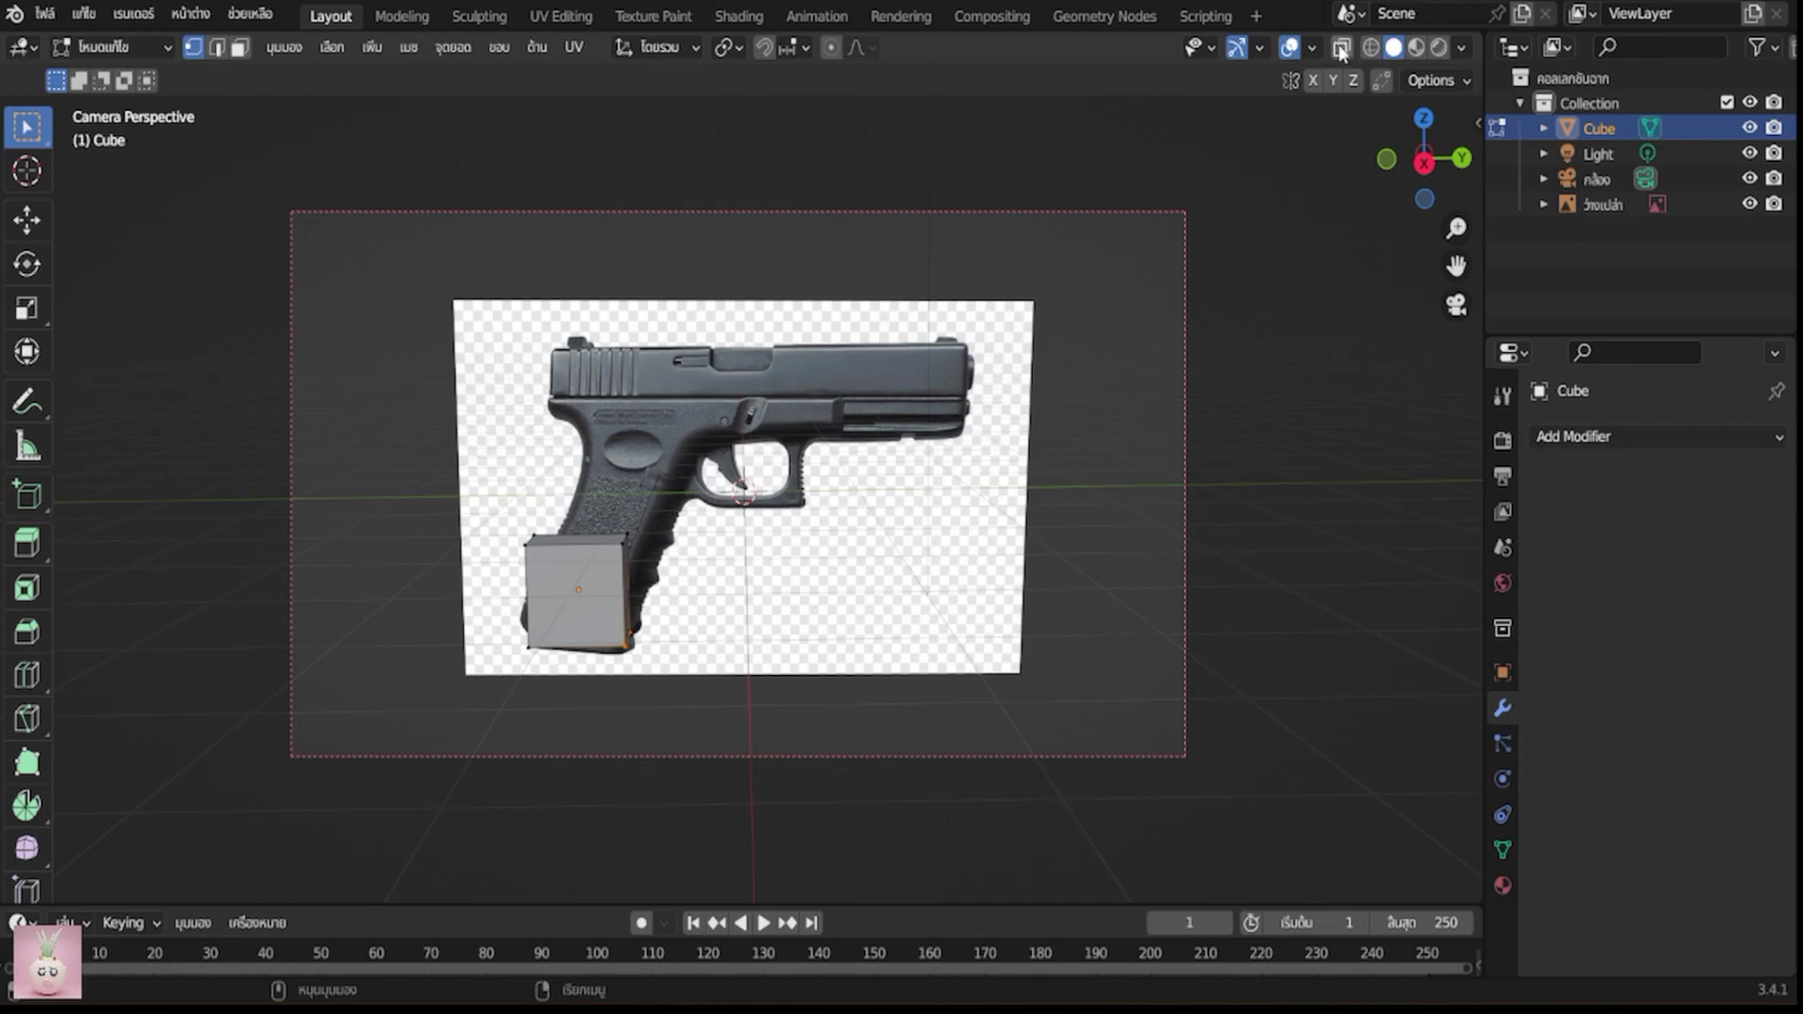
# Make the cube see-through over the photo, save the file, and make a first vertex move
pyautogui.click(1341, 49)
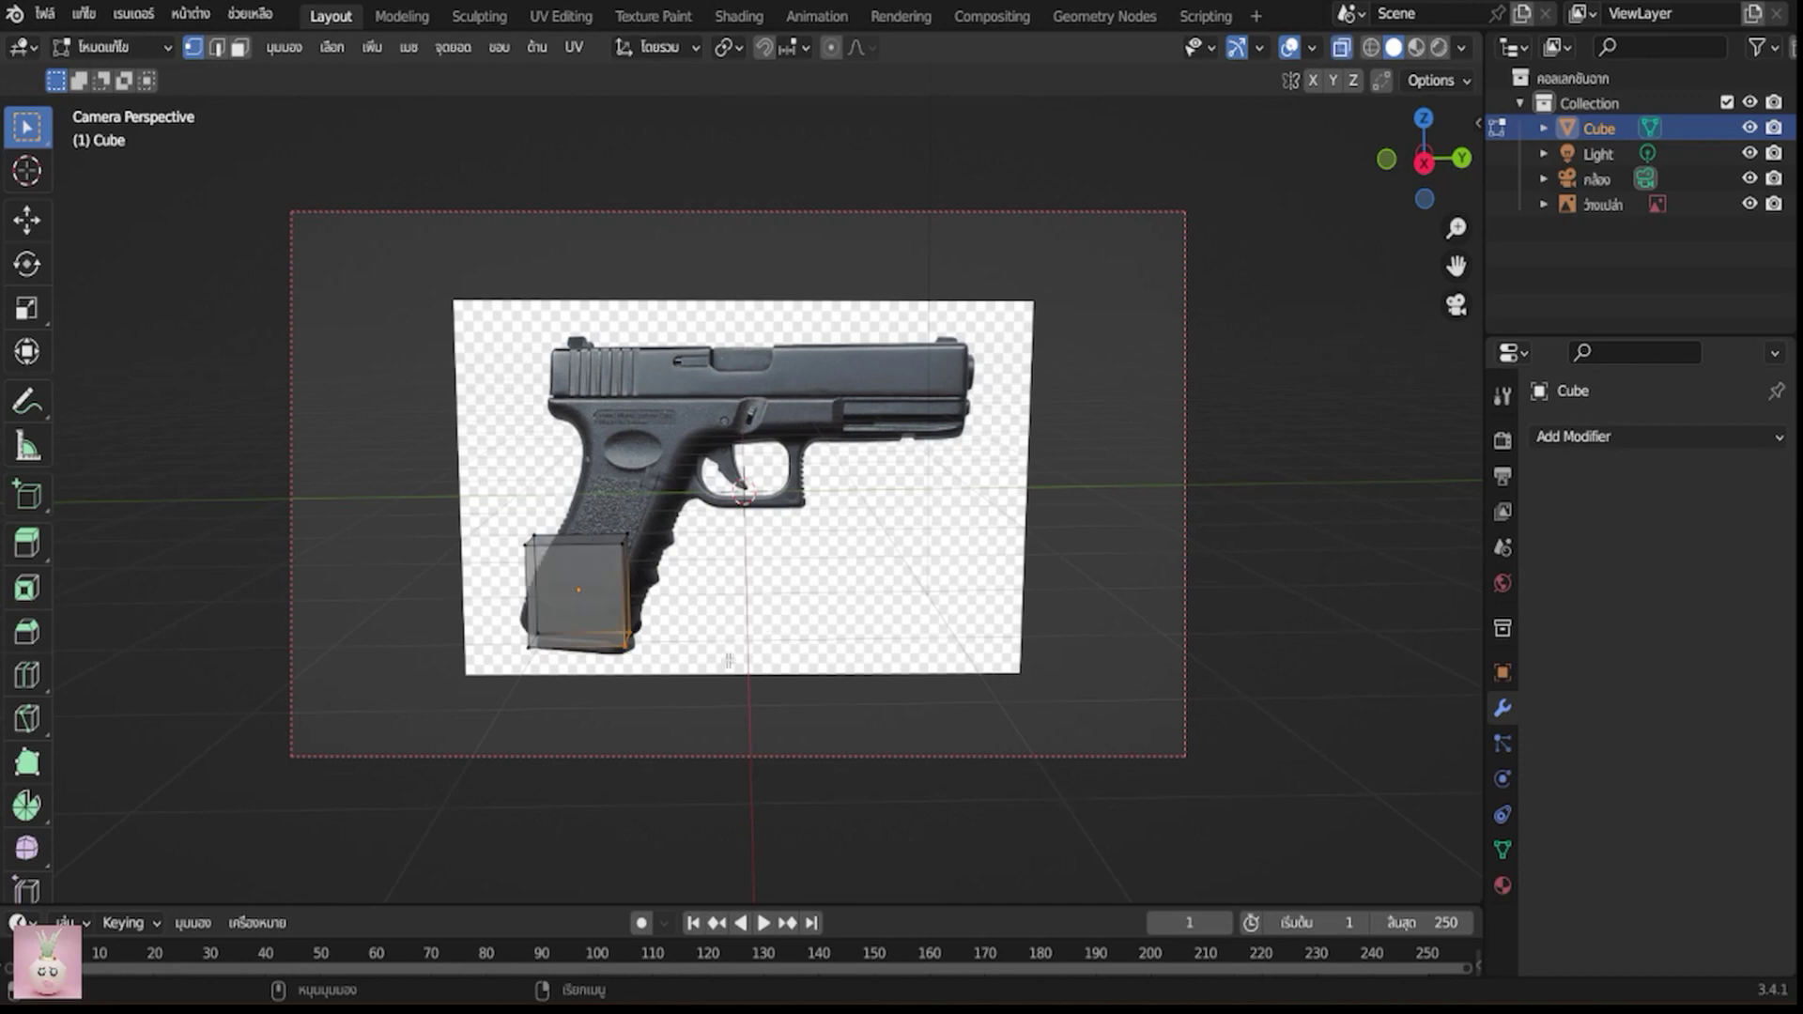
pyautogui.hotkey('ctrl', 's')
pyautogui.scroll(3, 723, 662)
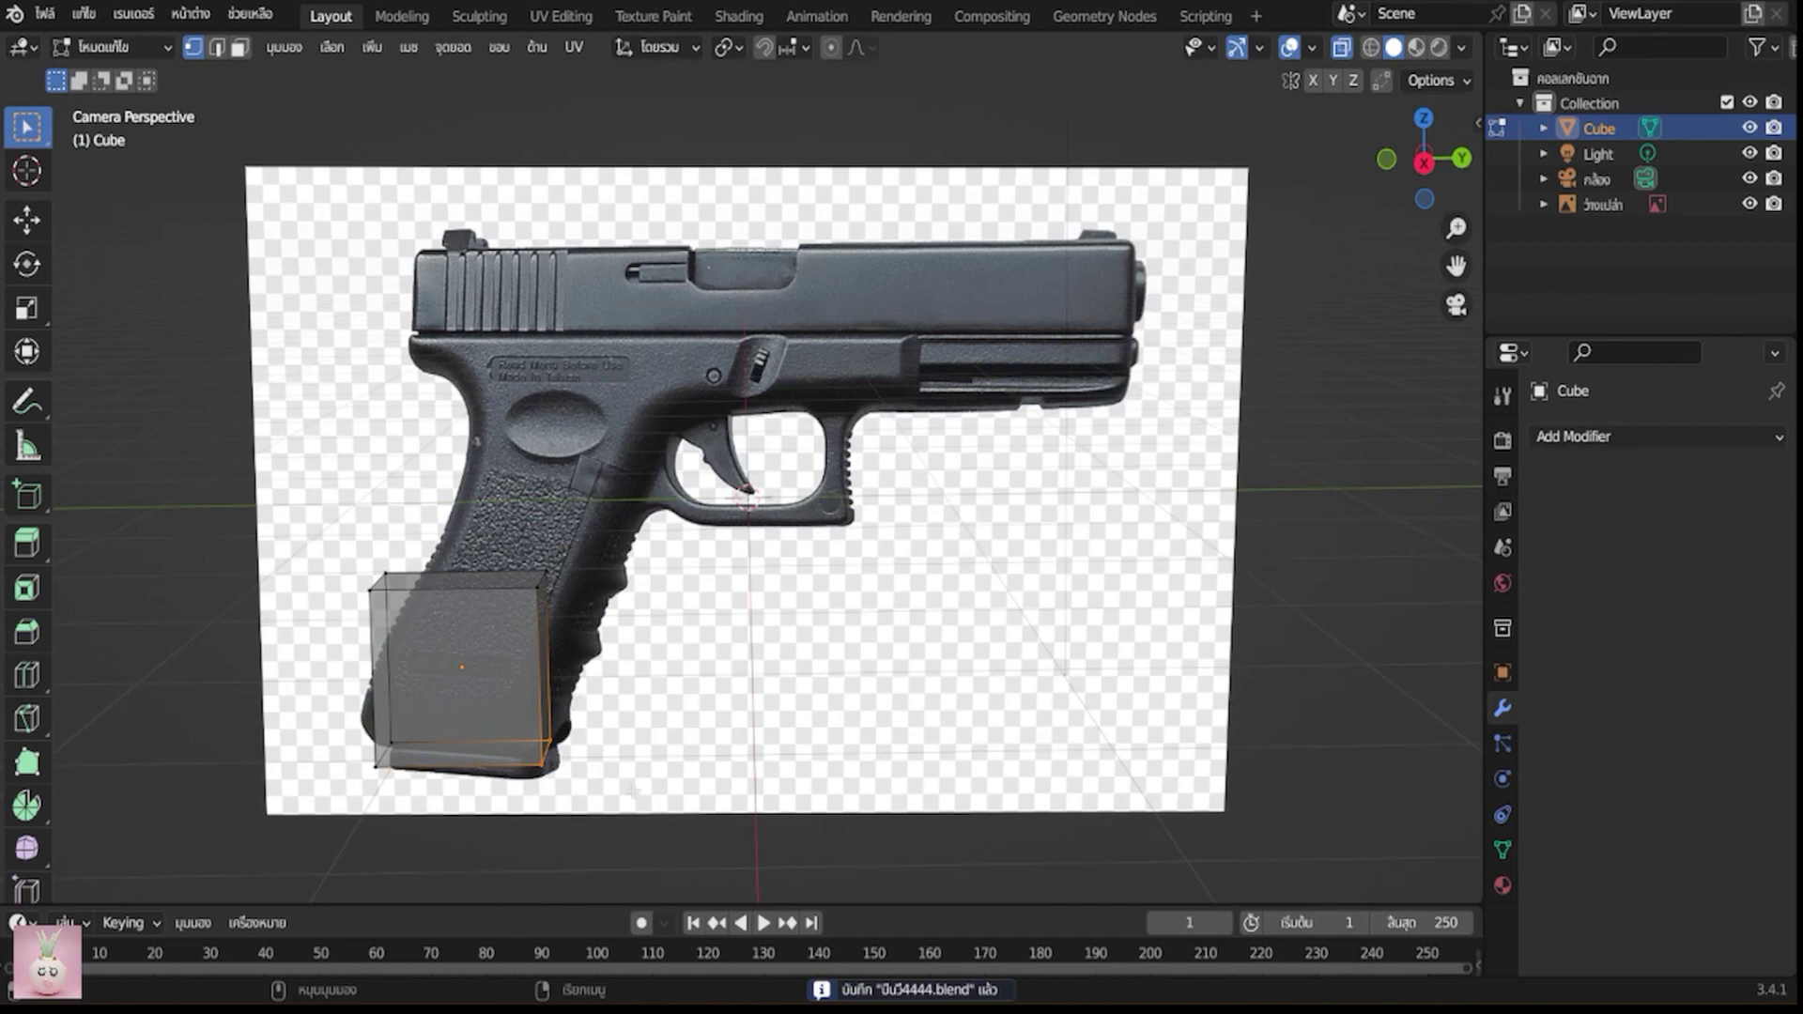
pyautogui.press('g')
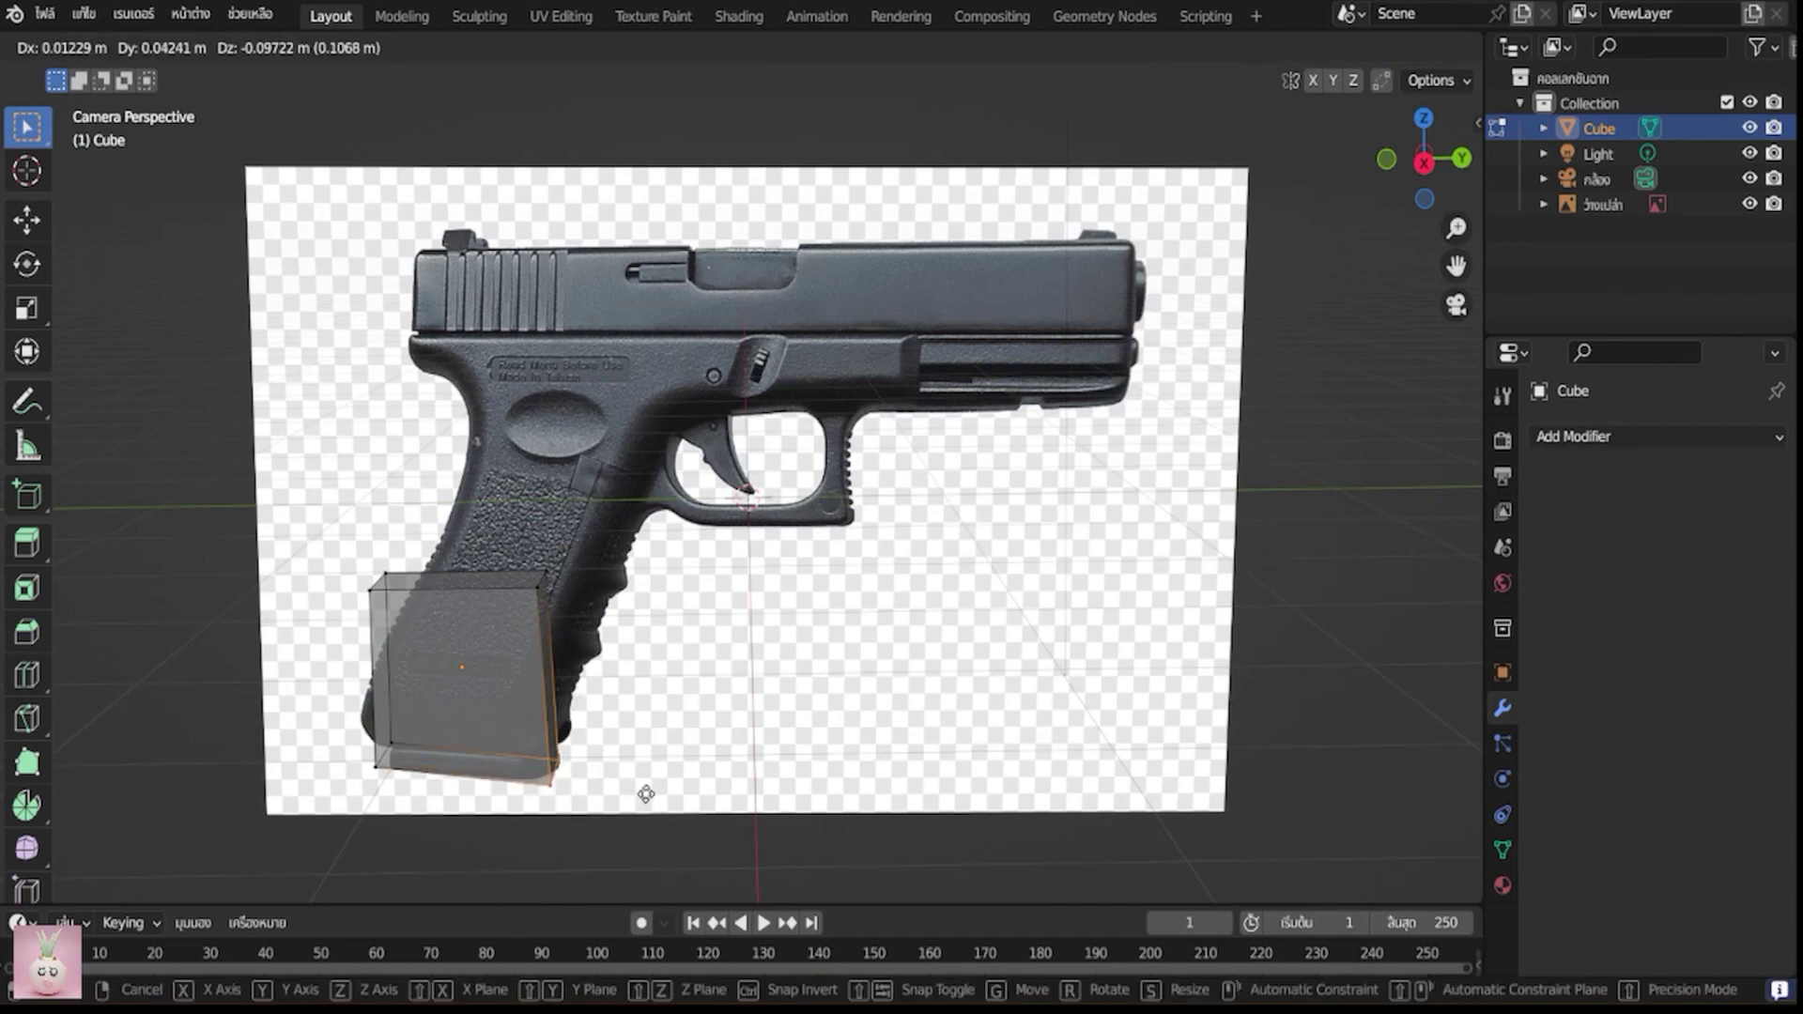
pyautogui.click(649, 791)
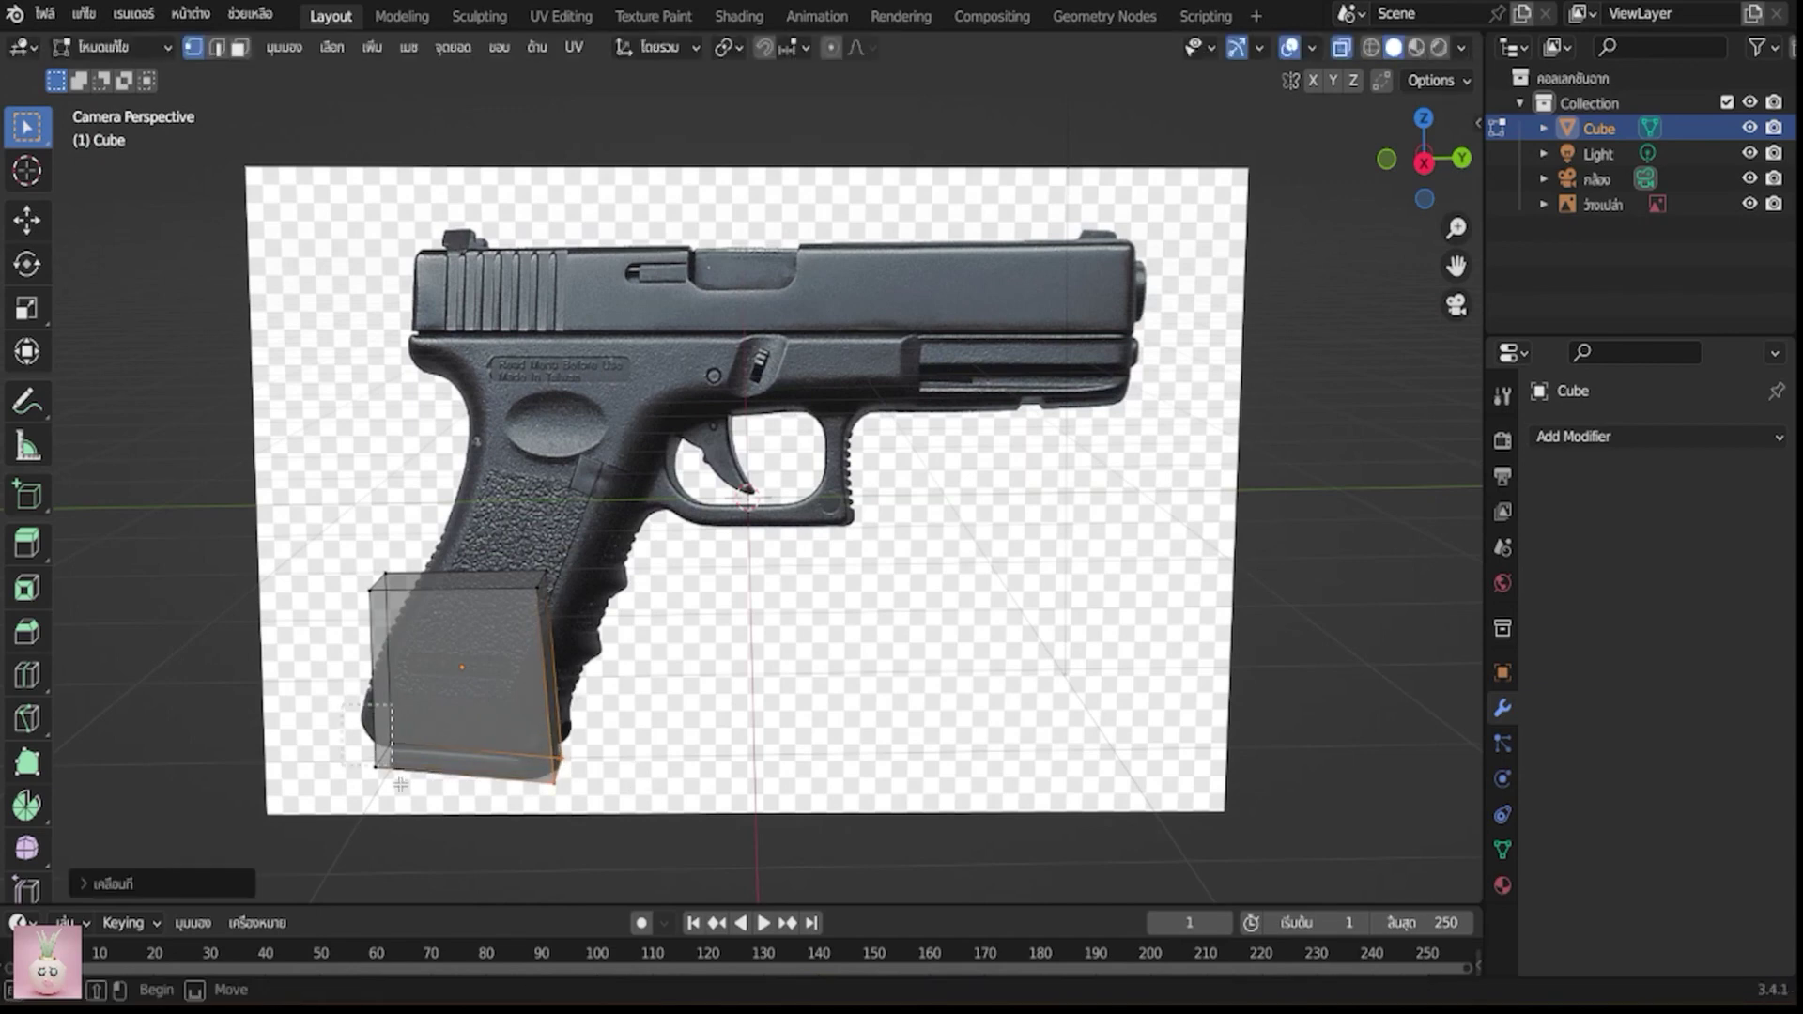
# Place the cube's bottom-left and bottom-right vertices on the grip outline
pyautogui.click(376, 763)
pyautogui.press('g')
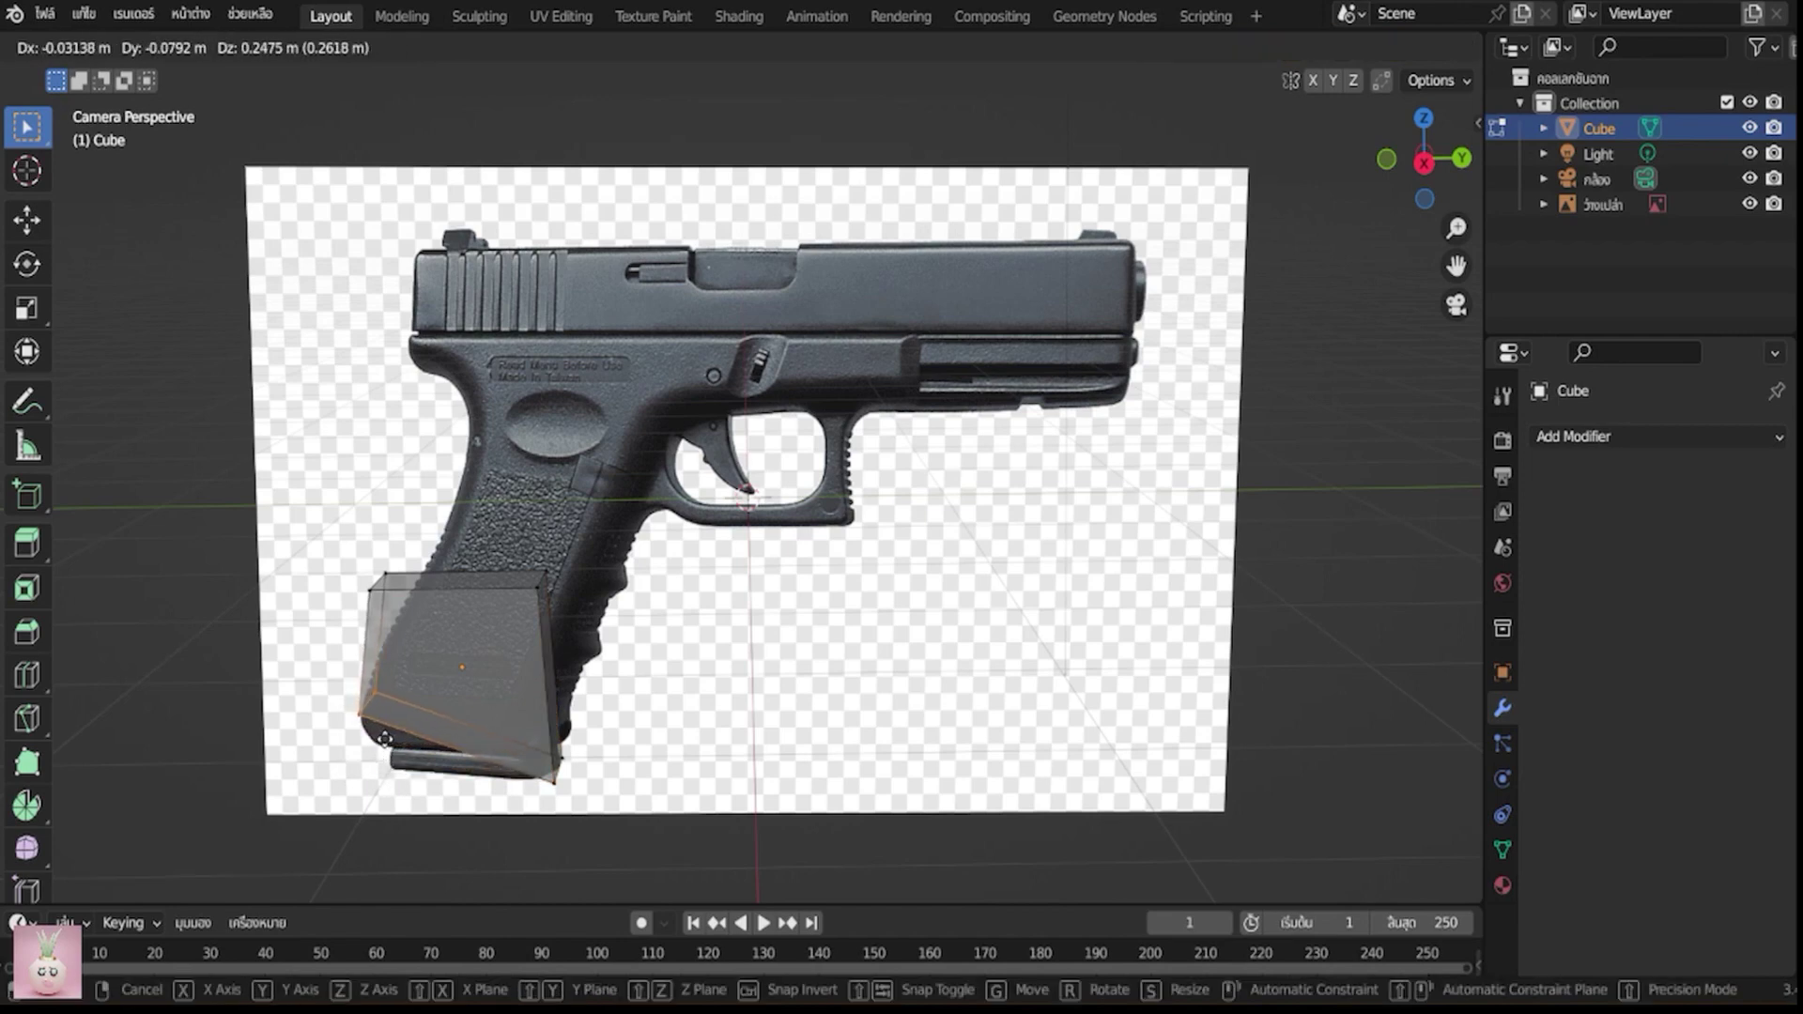
pyautogui.click(379, 736)
pyautogui.click(555, 765)
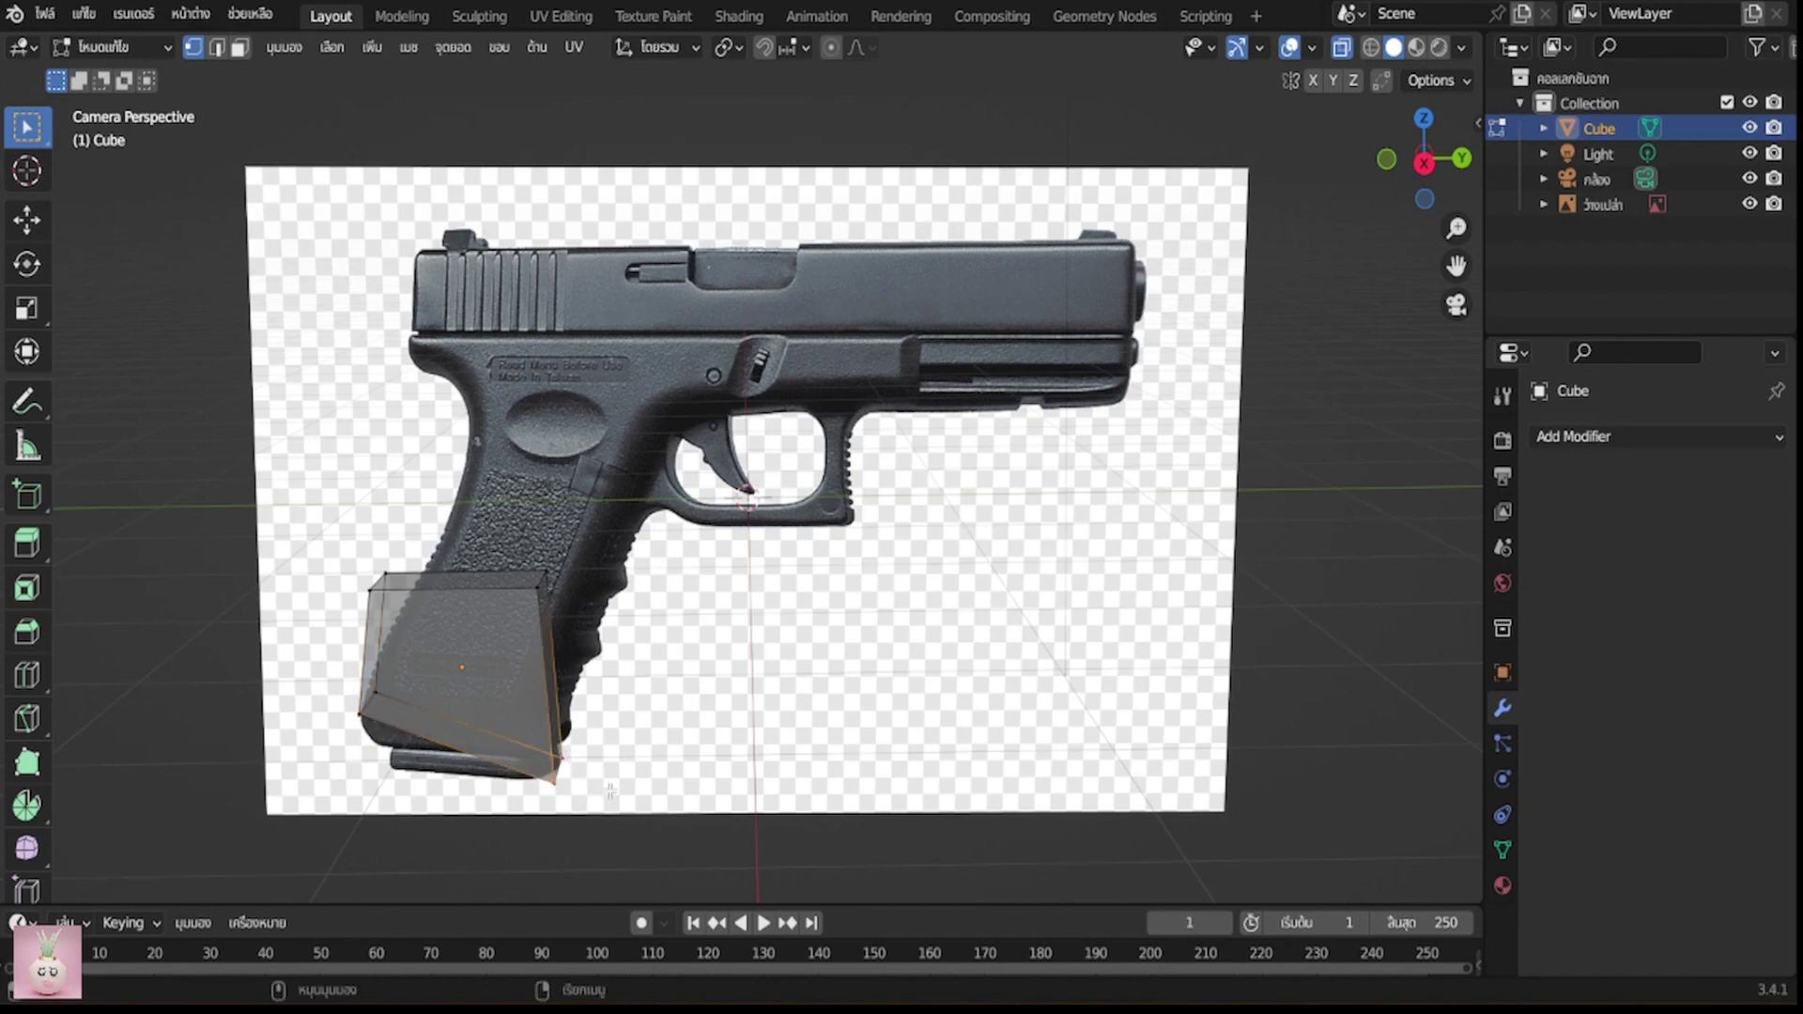
pyautogui.press('g')
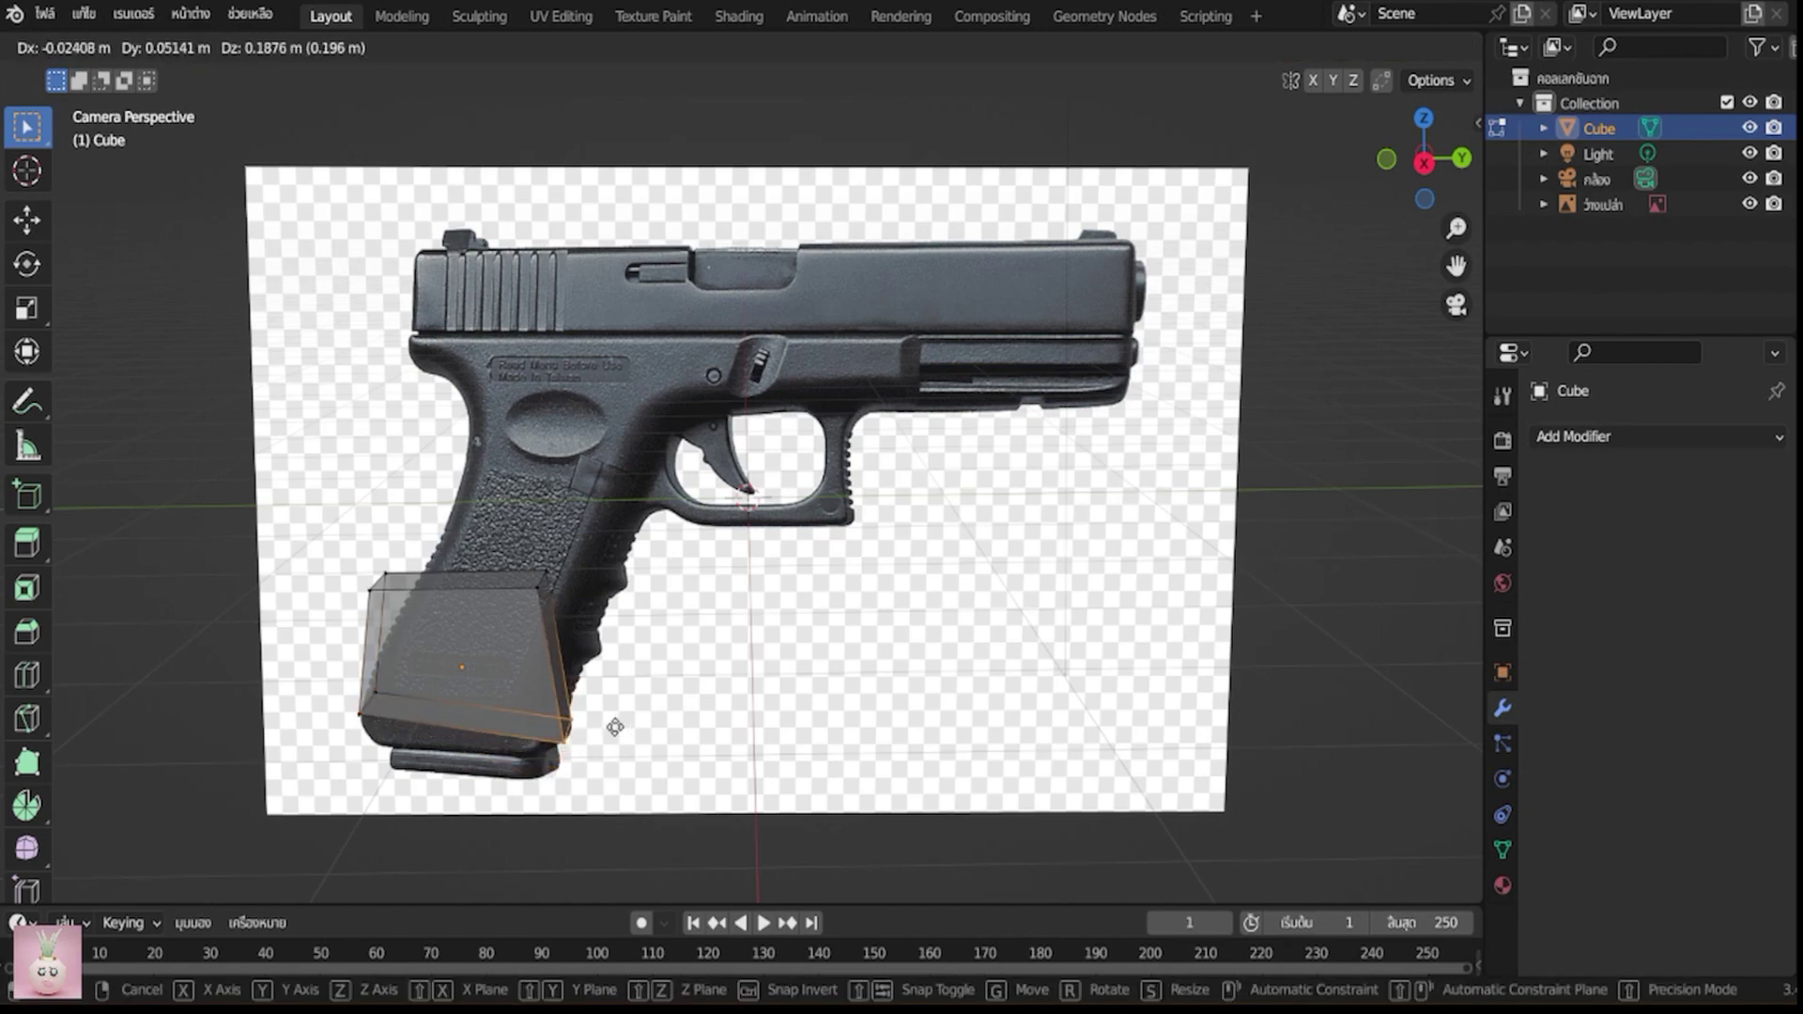
pyautogui.click(616, 727)
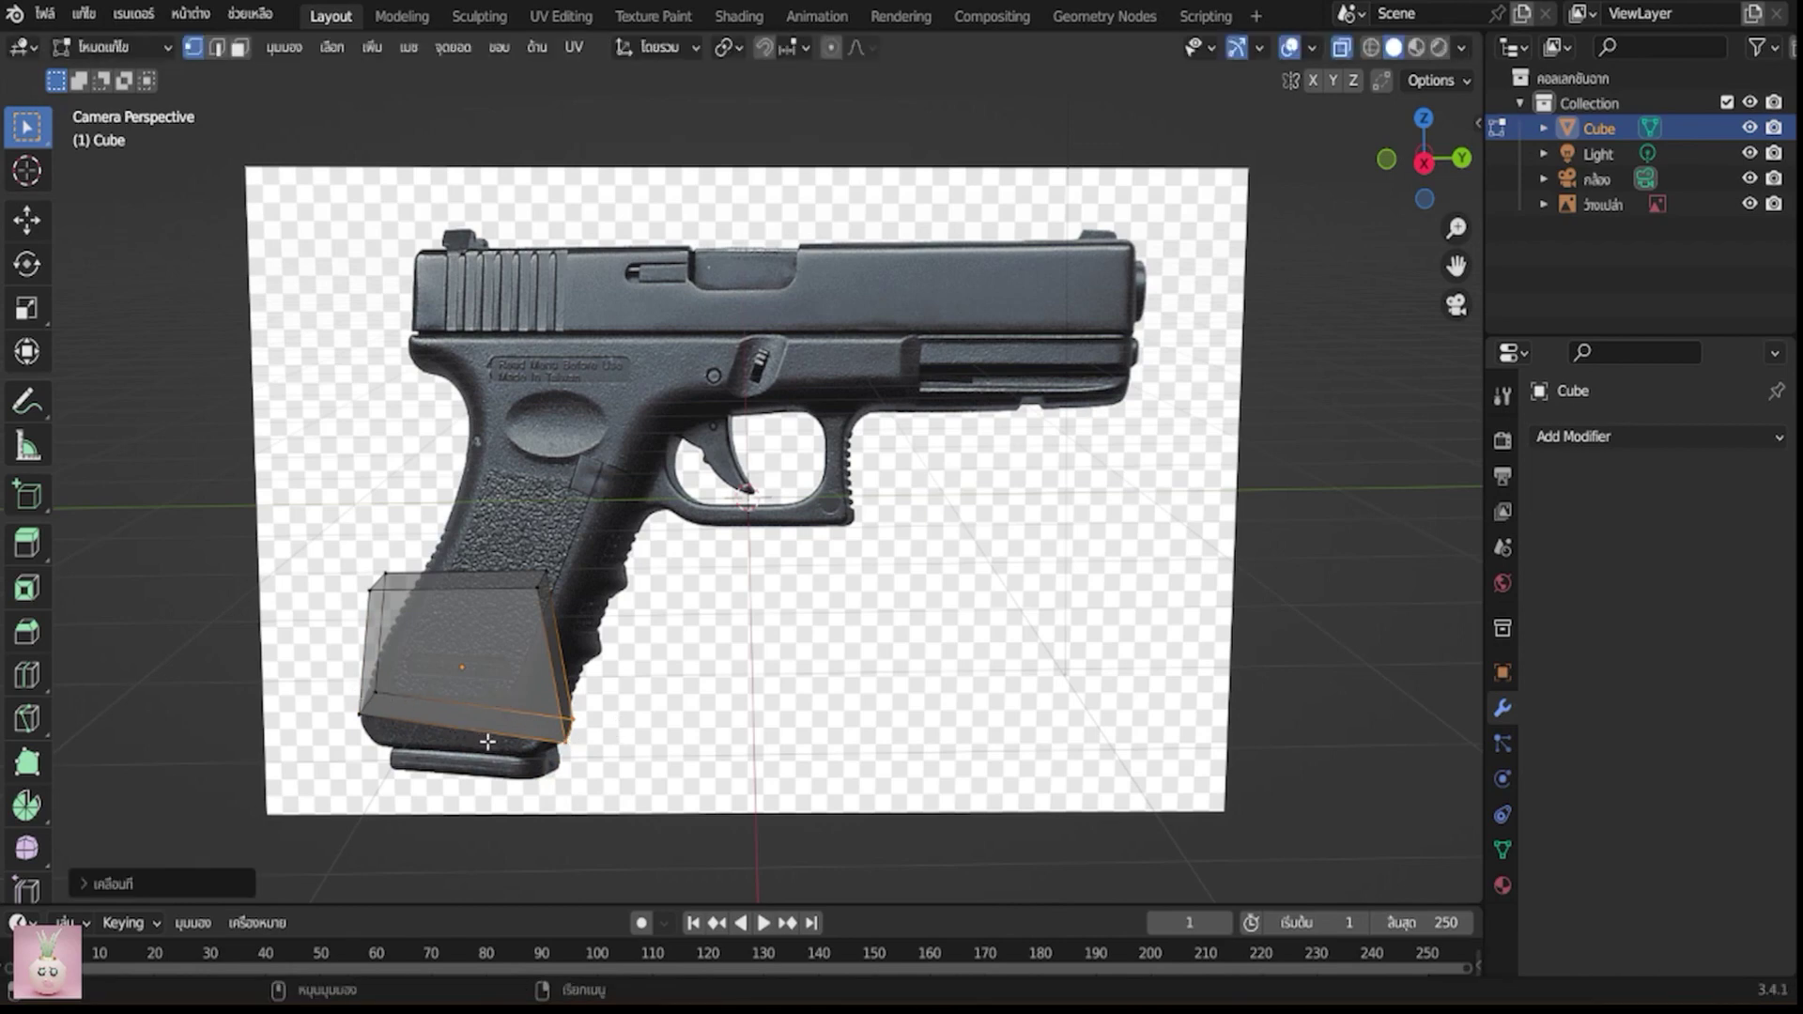
pyautogui.press('g')
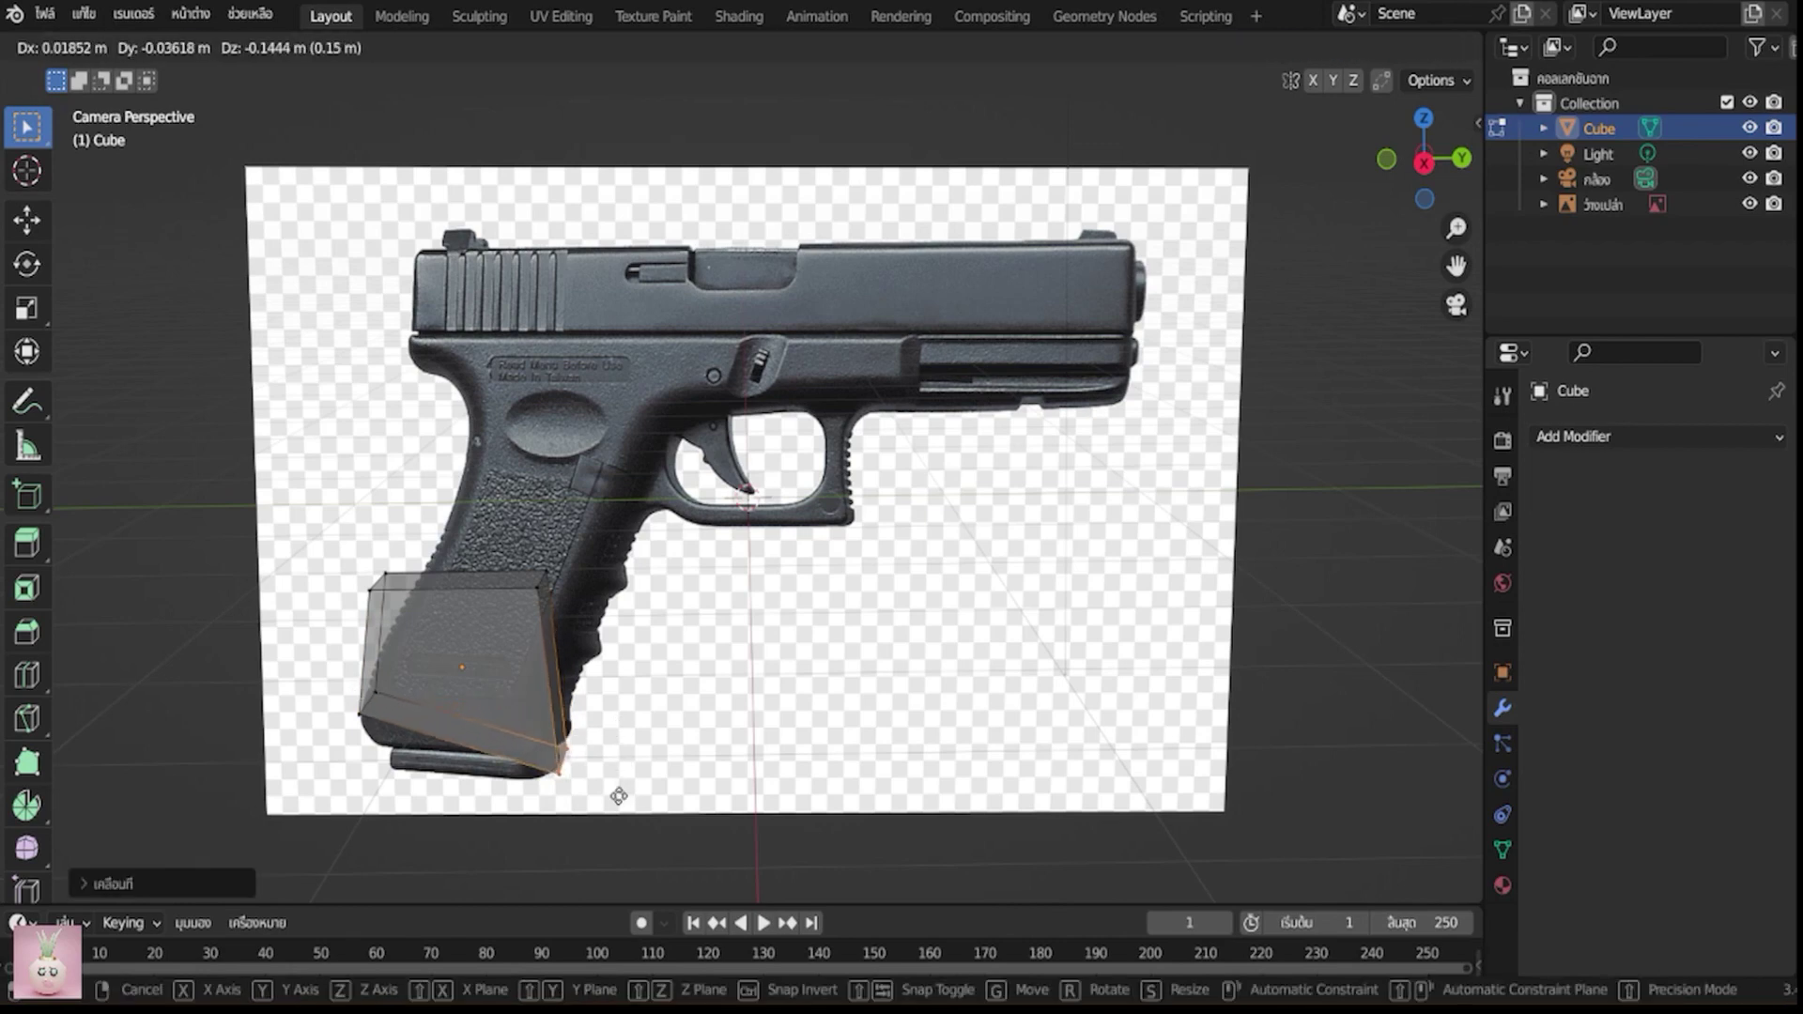
pyautogui.click(619, 795)
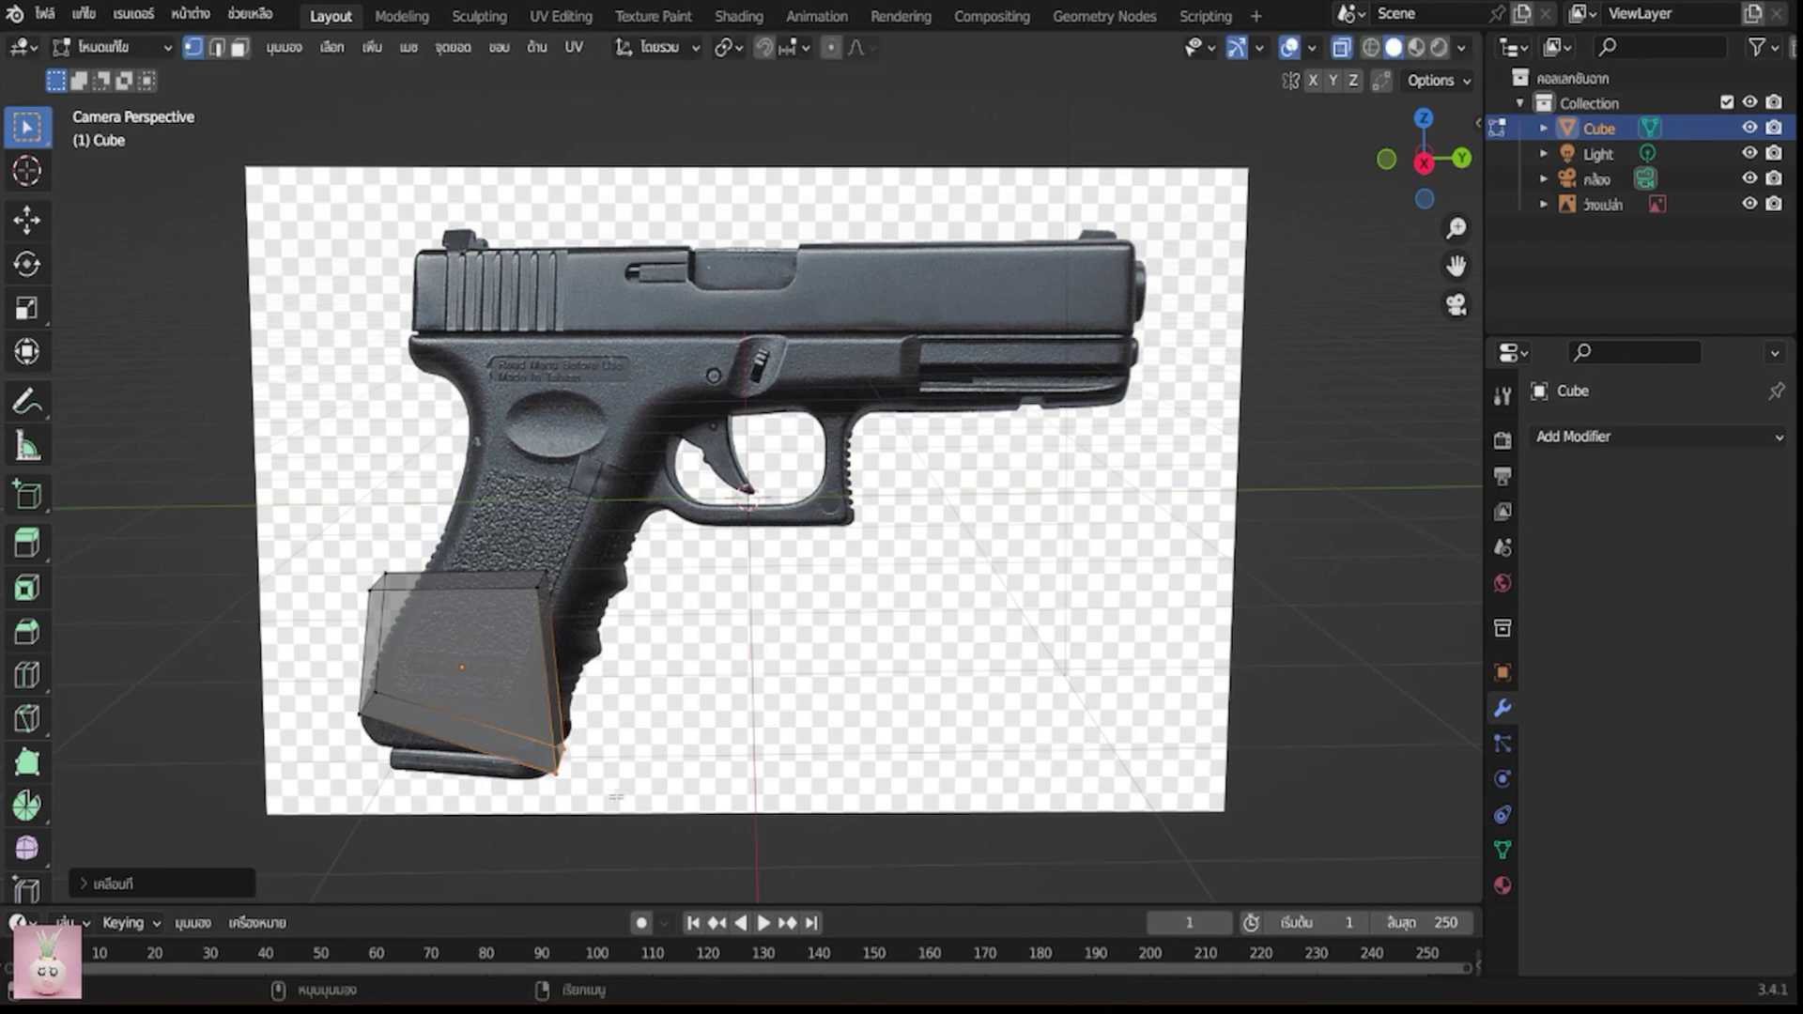
# Refine both bottom vertices onto the grip's lower corner and lower edge
pyautogui.click(377, 729)
pyautogui.press('g')
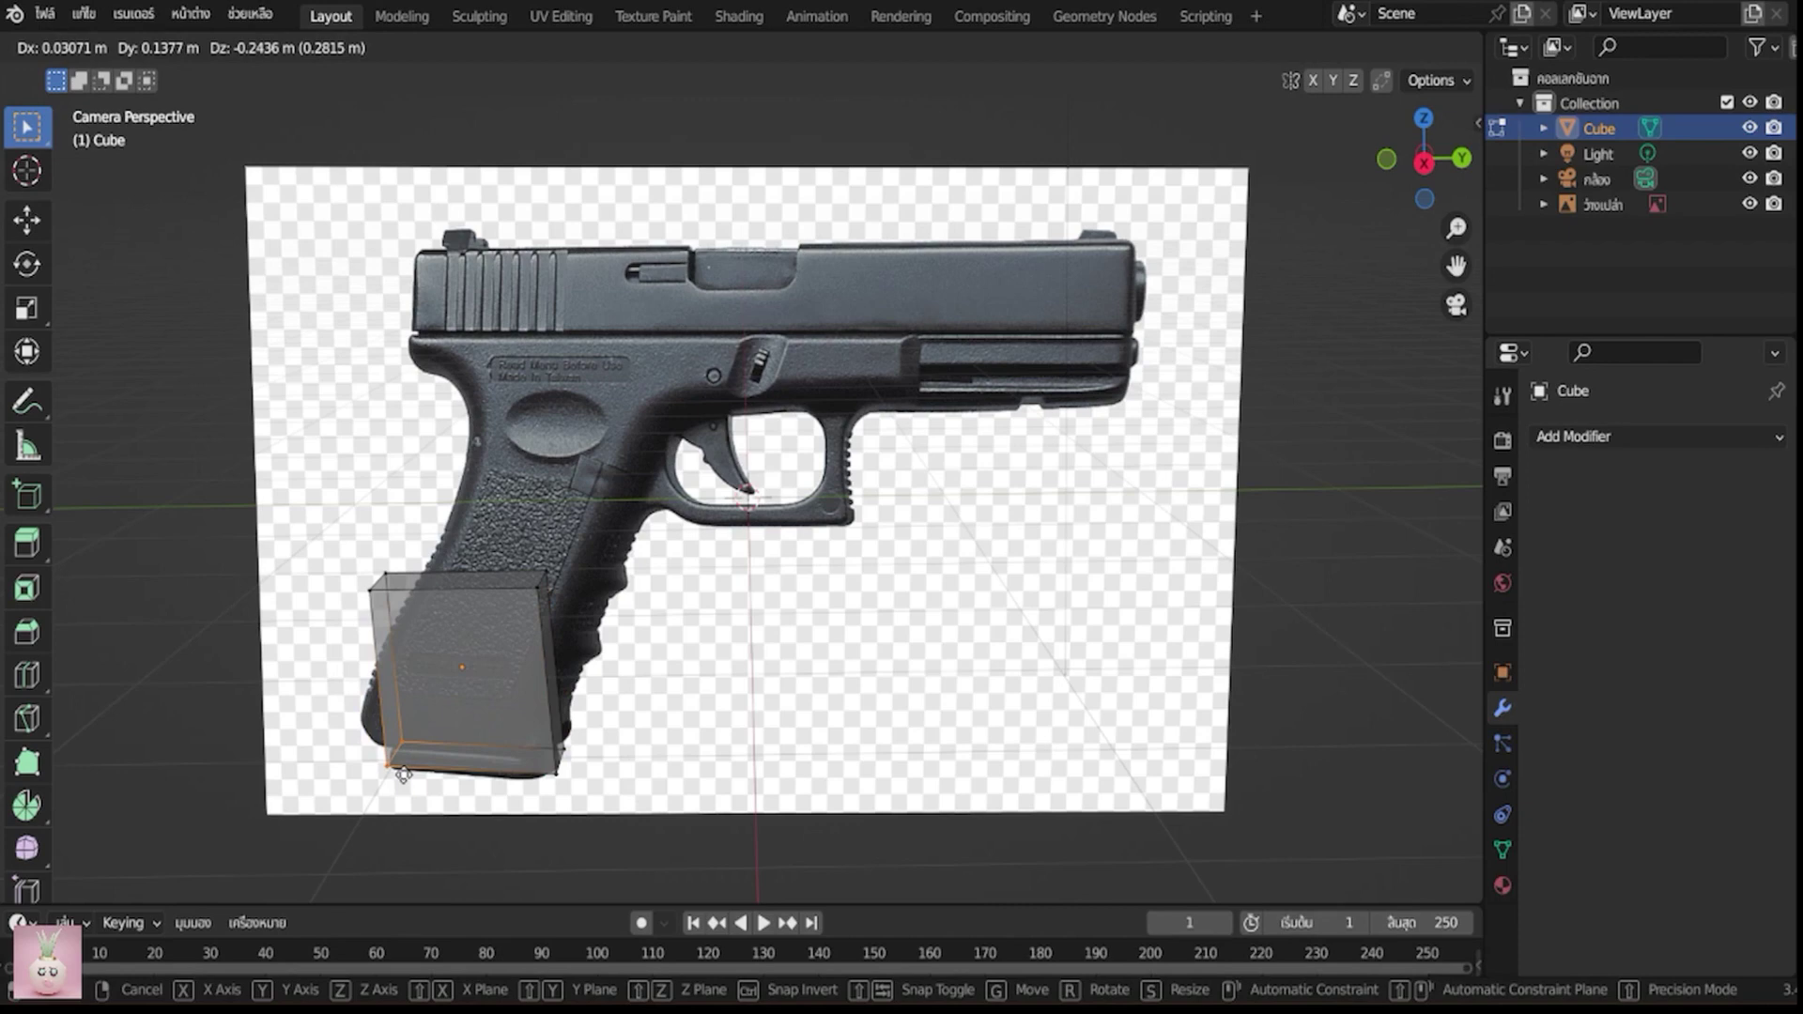
pyautogui.click(402, 773)
pyautogui.moveTo(540, 747); pyautogui.dragTo(590, 789)
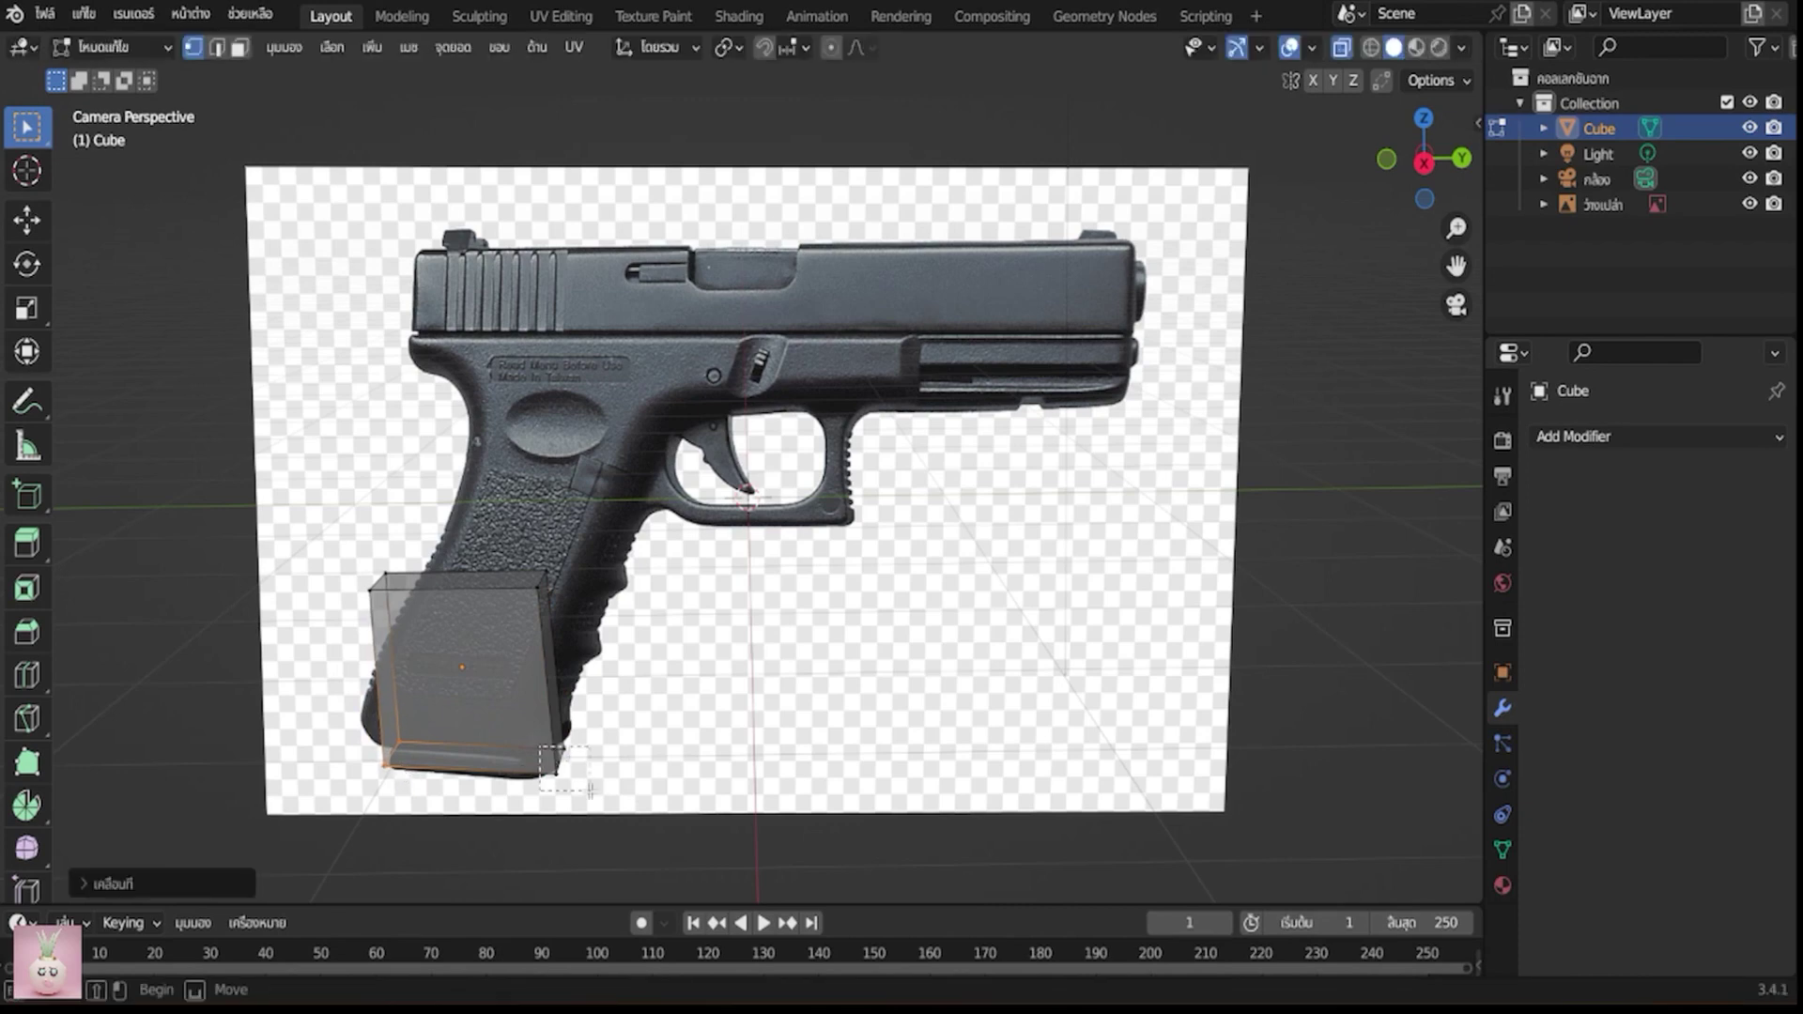
pyautogui.press('g')
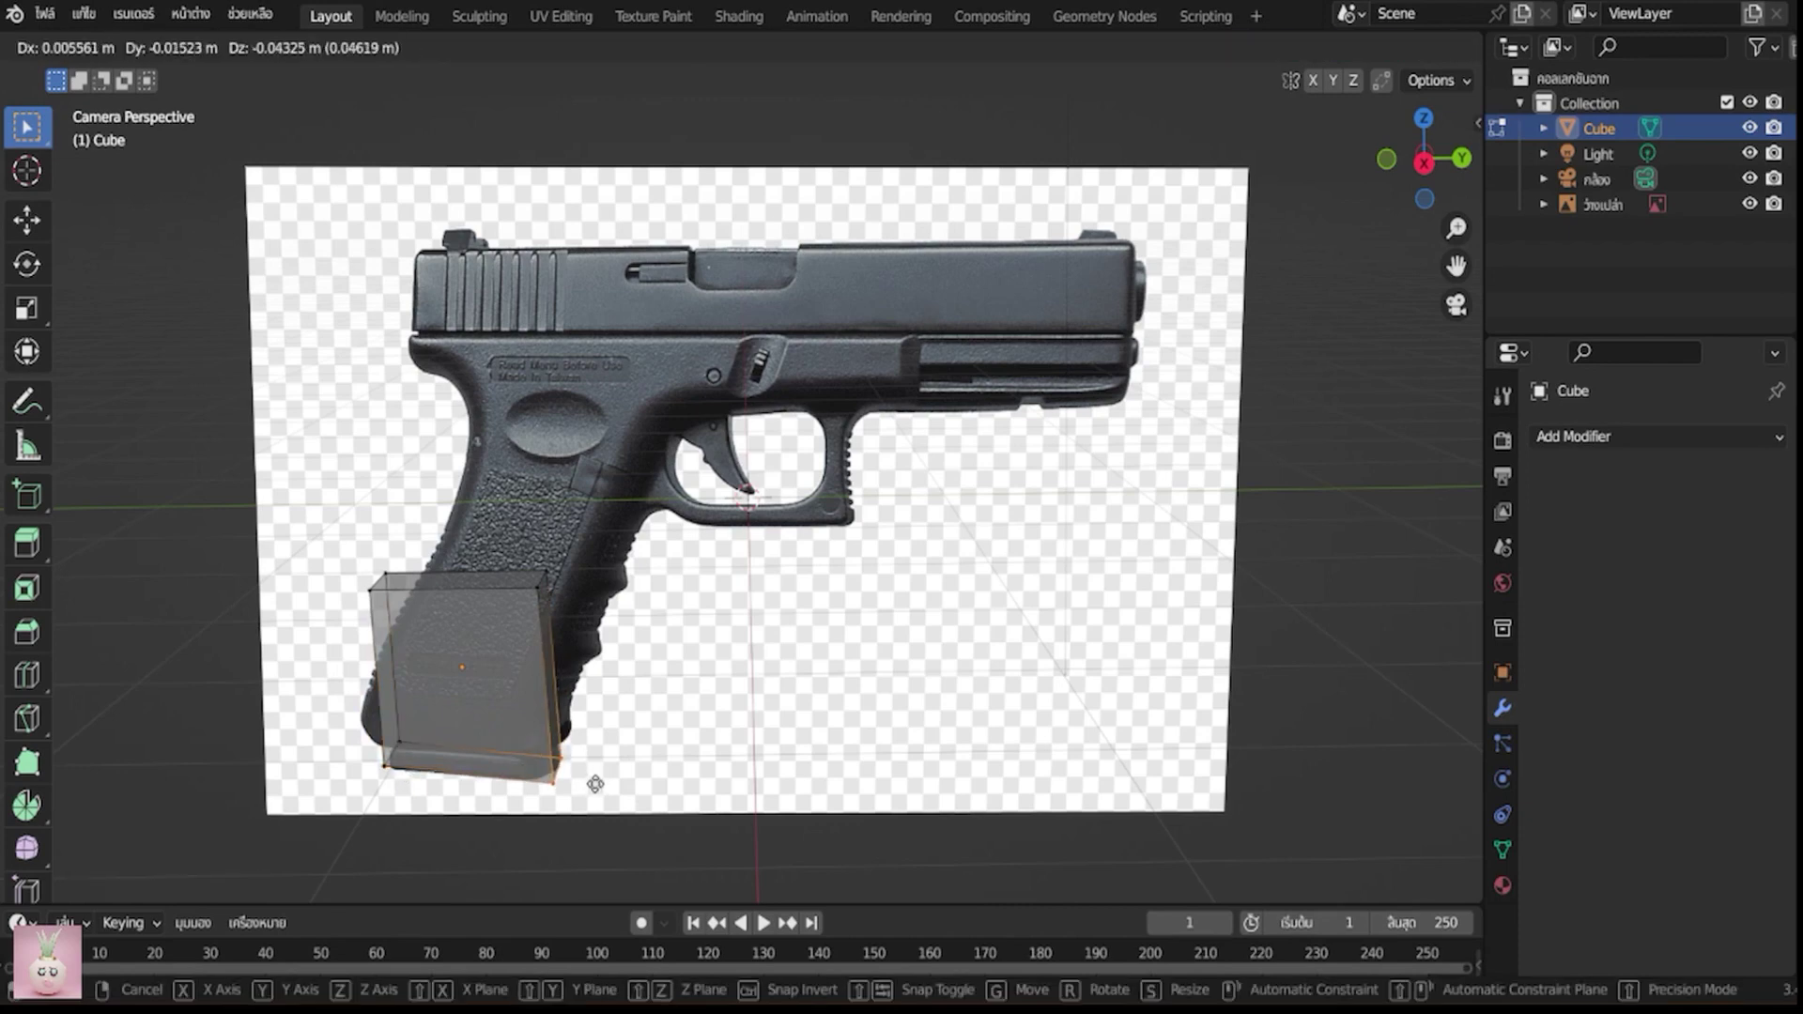
pyautogui.click(596, 784)
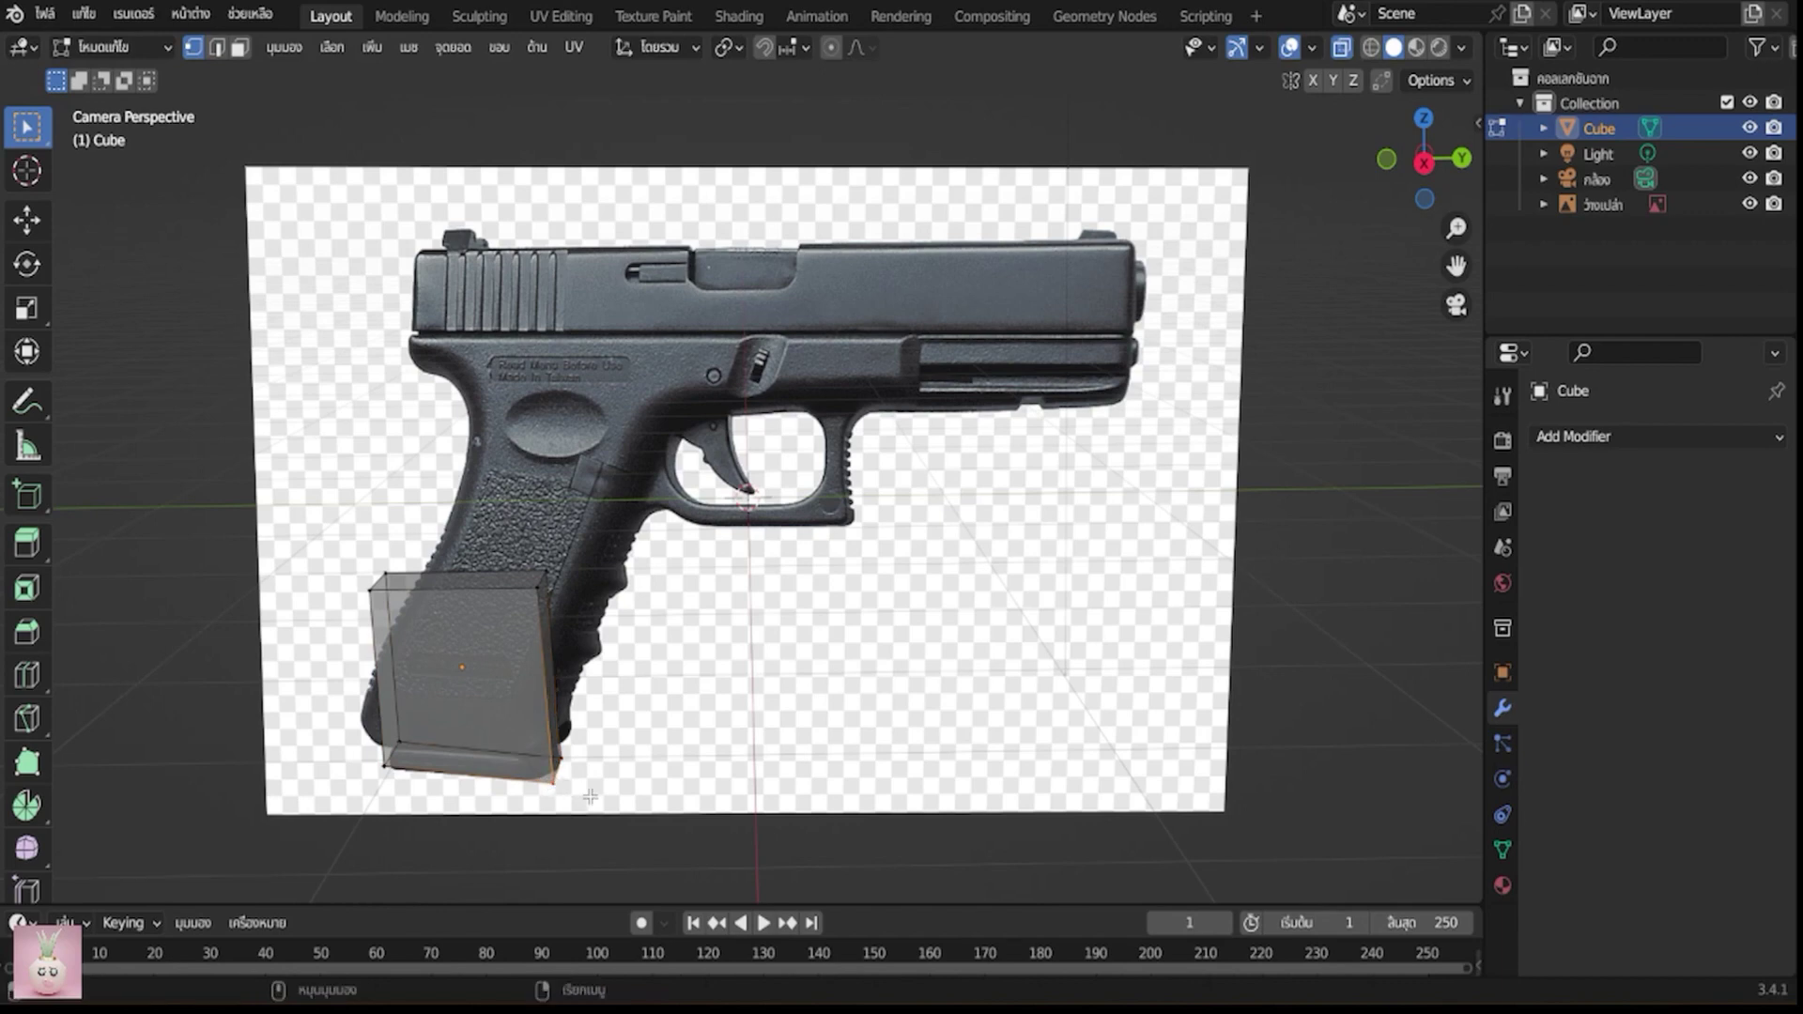
pyautogui.press('g')
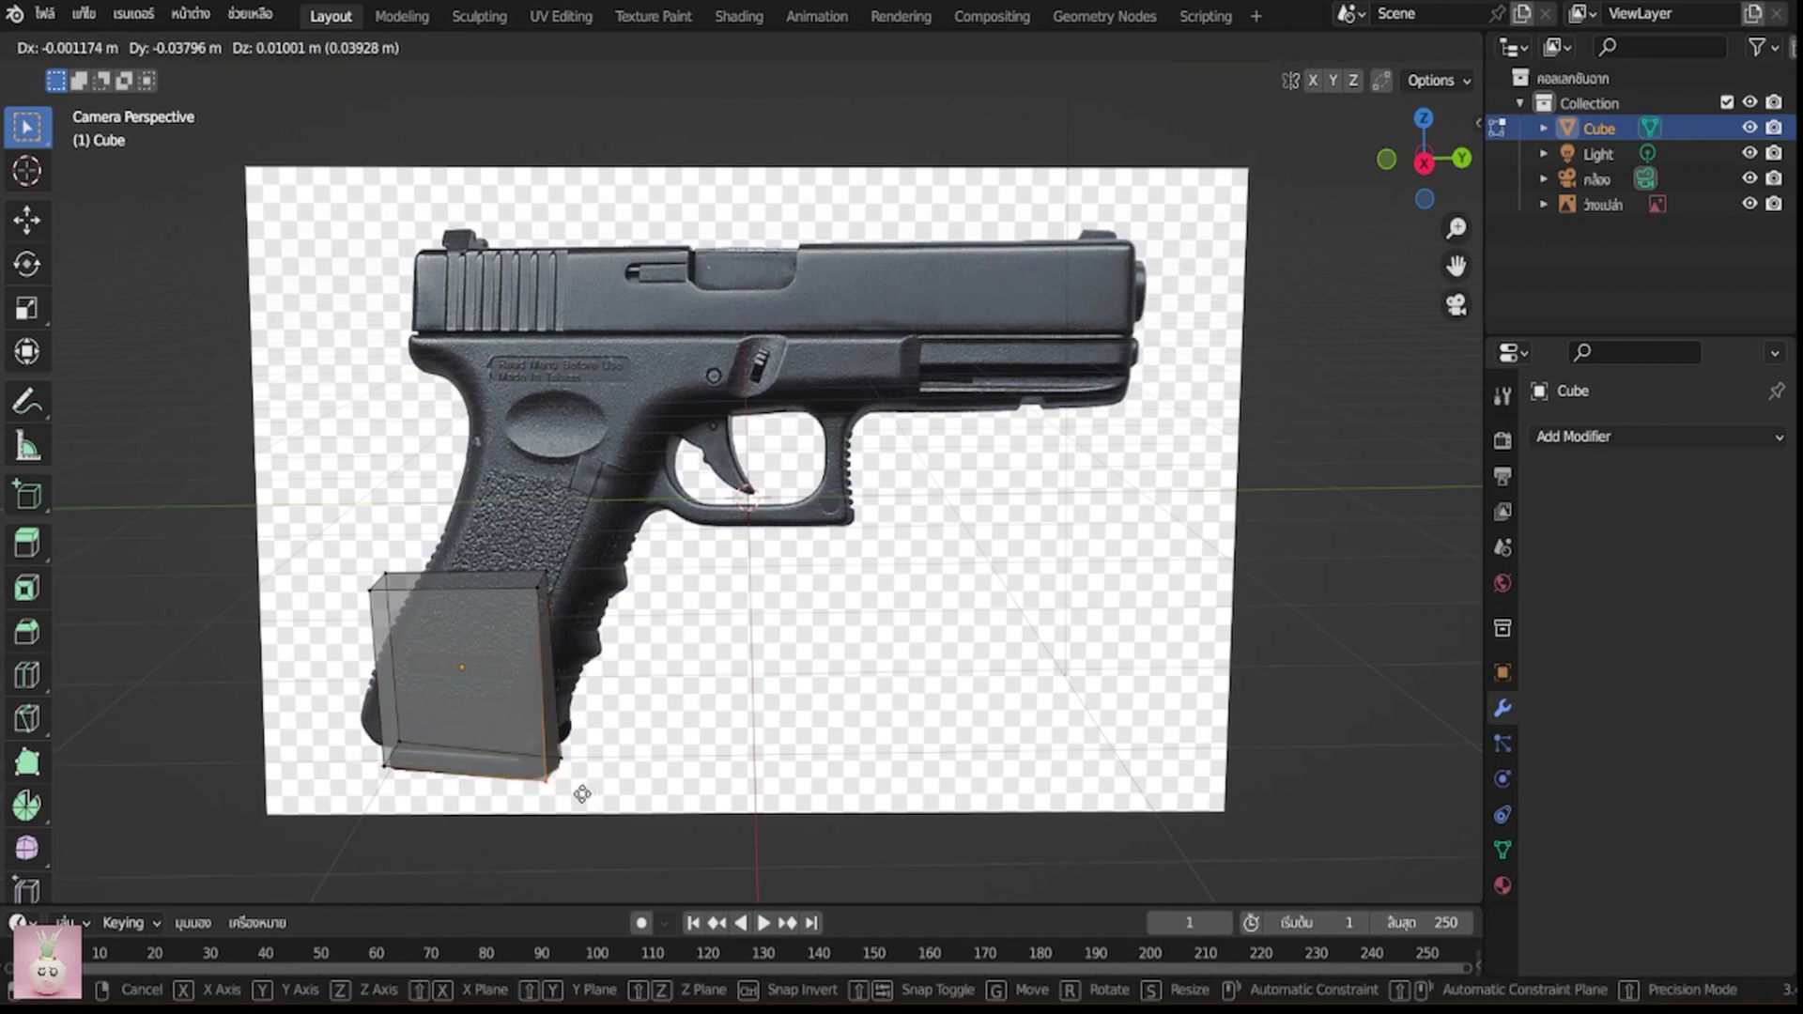
pyautogui.click(582, 794)
pyautogui.press('g')
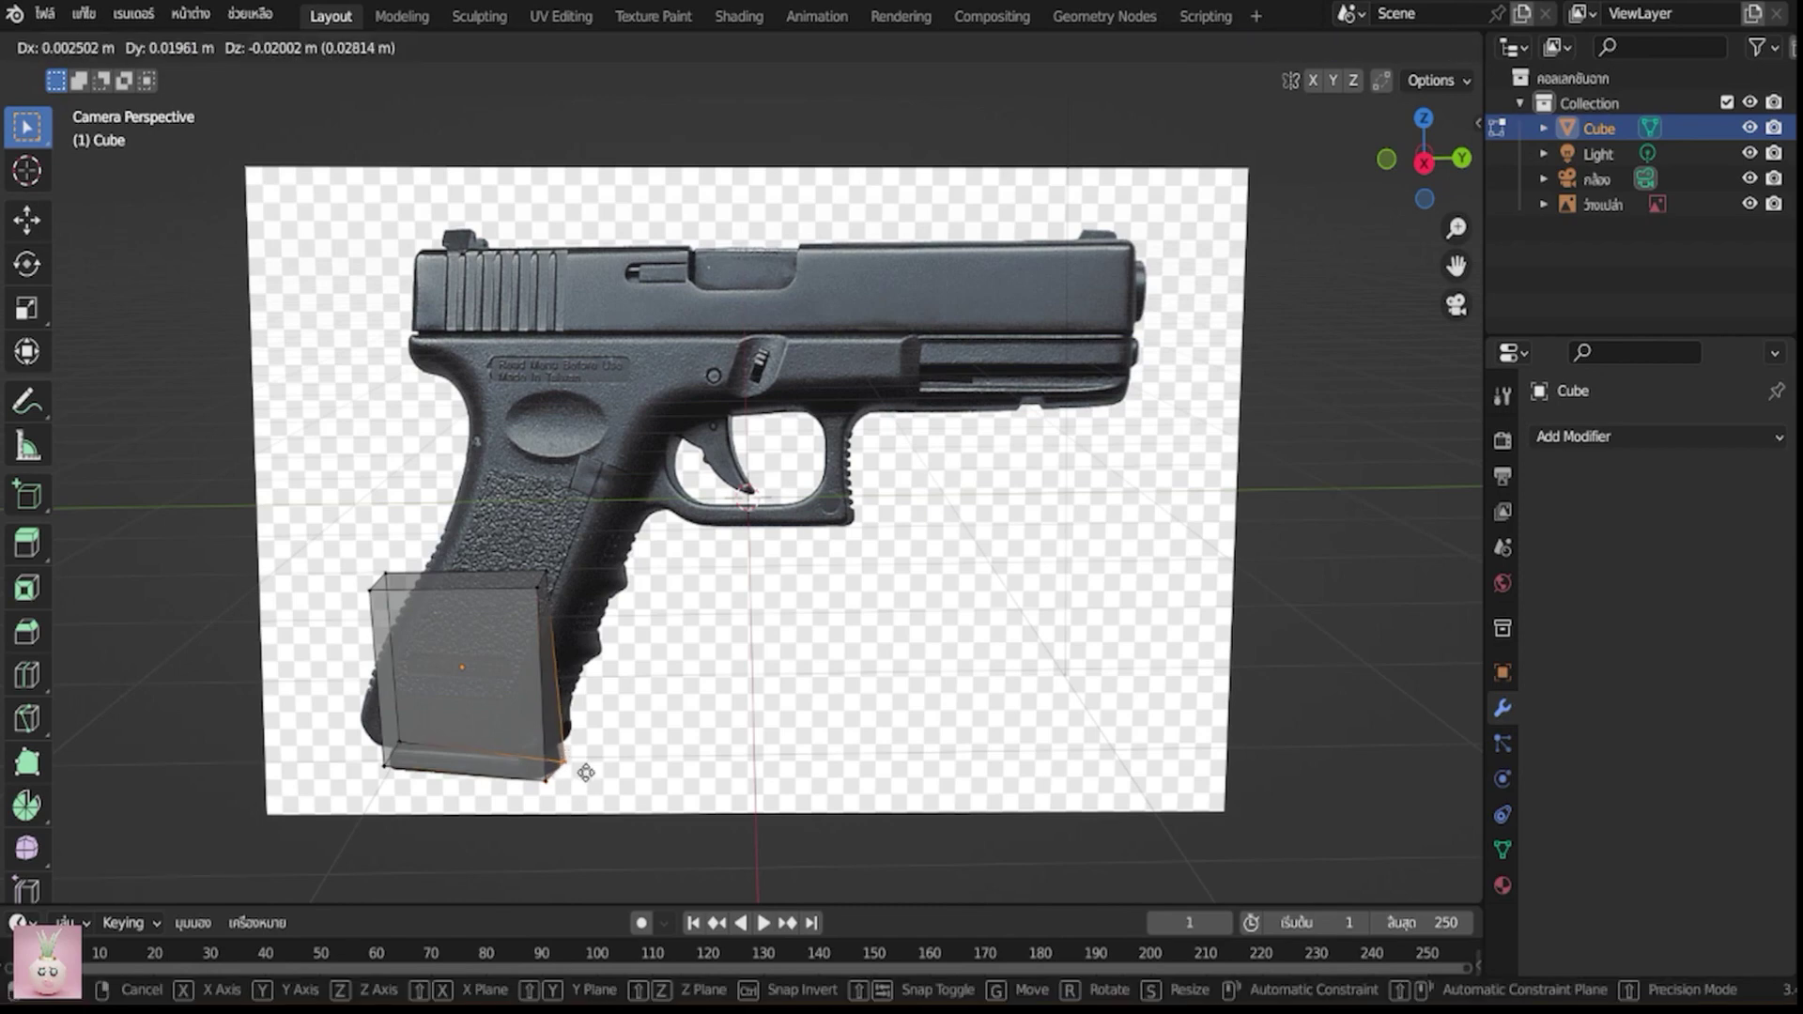
pyautogui.click(579, 772)
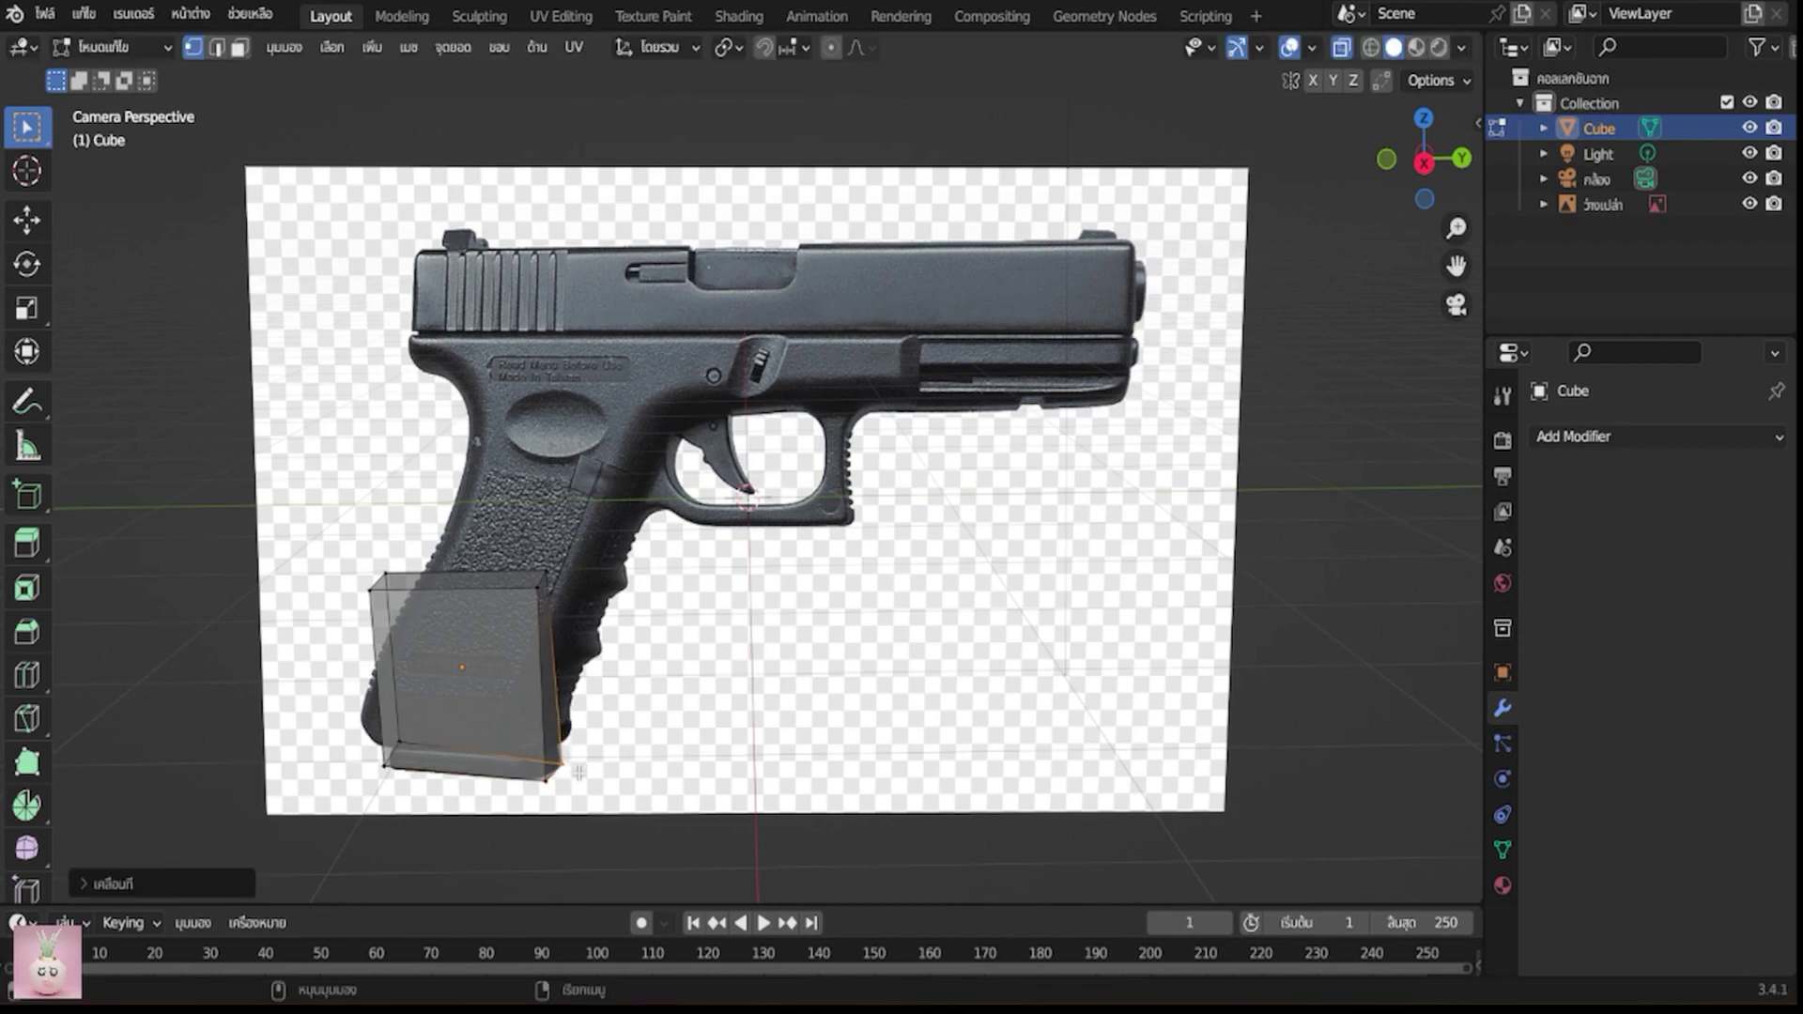
# Readjust the box's bottom-left corner onto the grip's bottom edge
pyautogui.click(388, 768)
pyautogui.press('g')
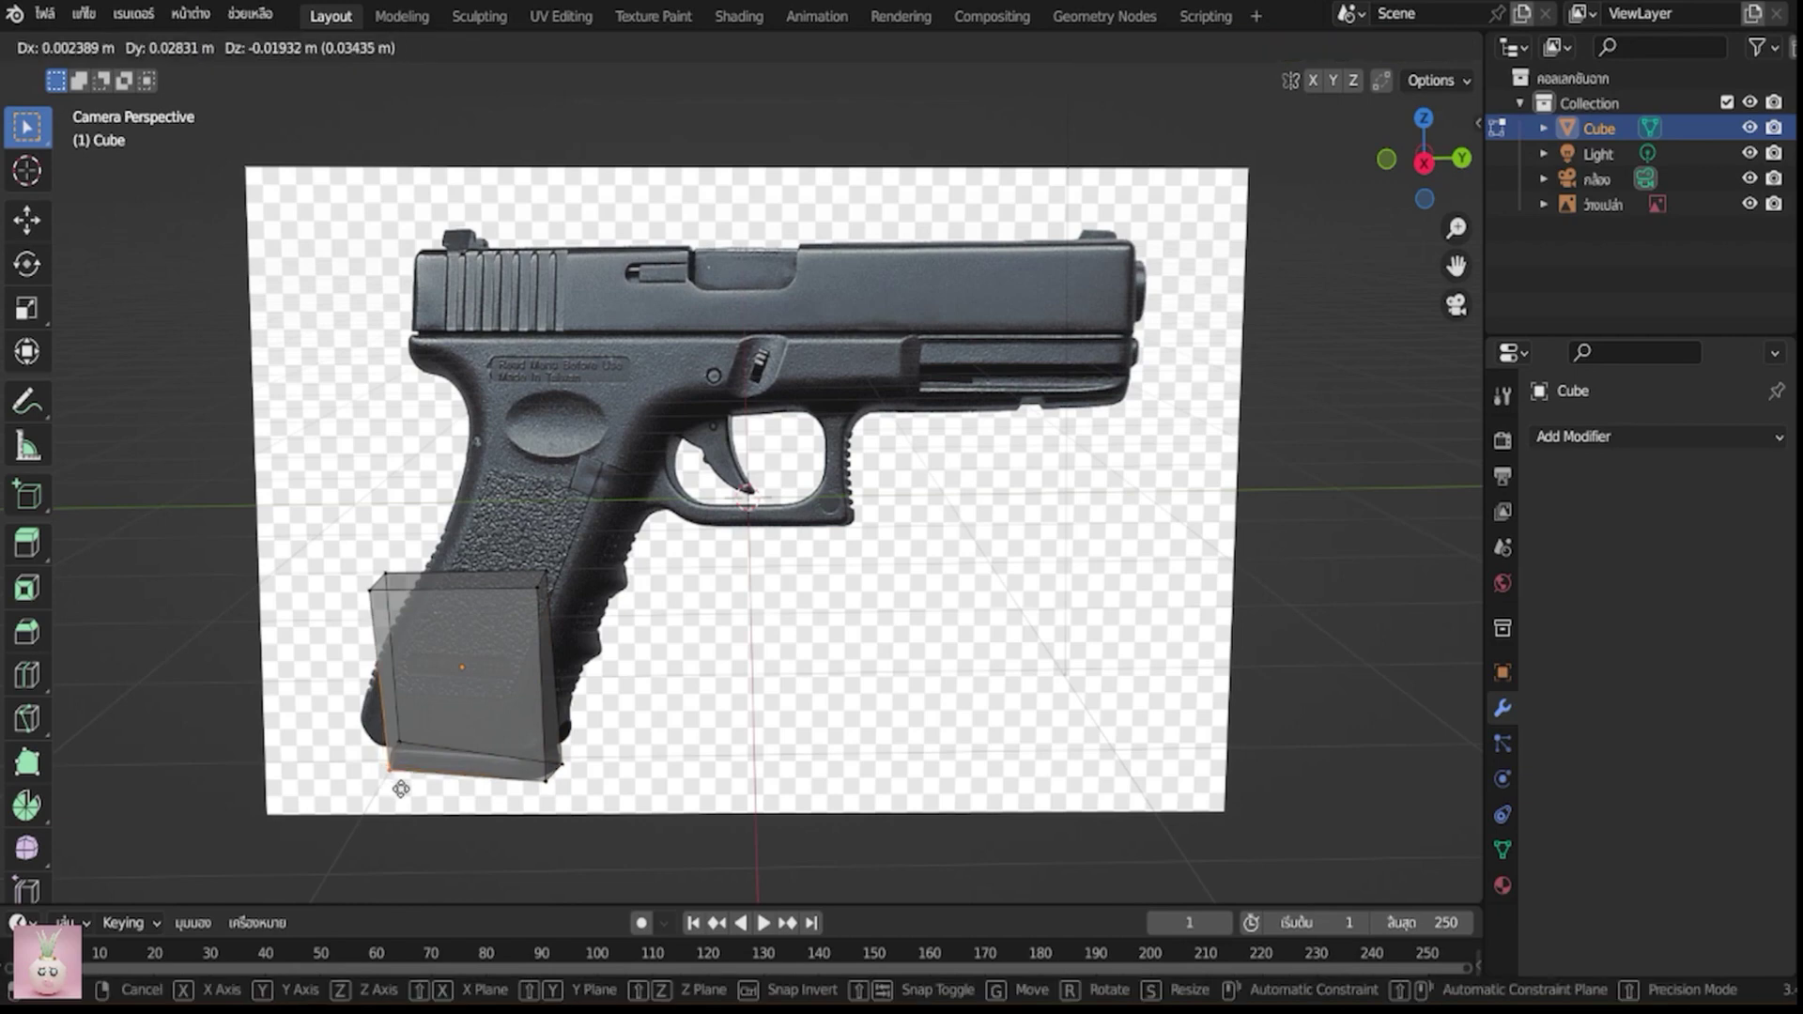
pyautogui.click(400, 757)
pyautogui.click(394, 756)
pyautogui.press('g')
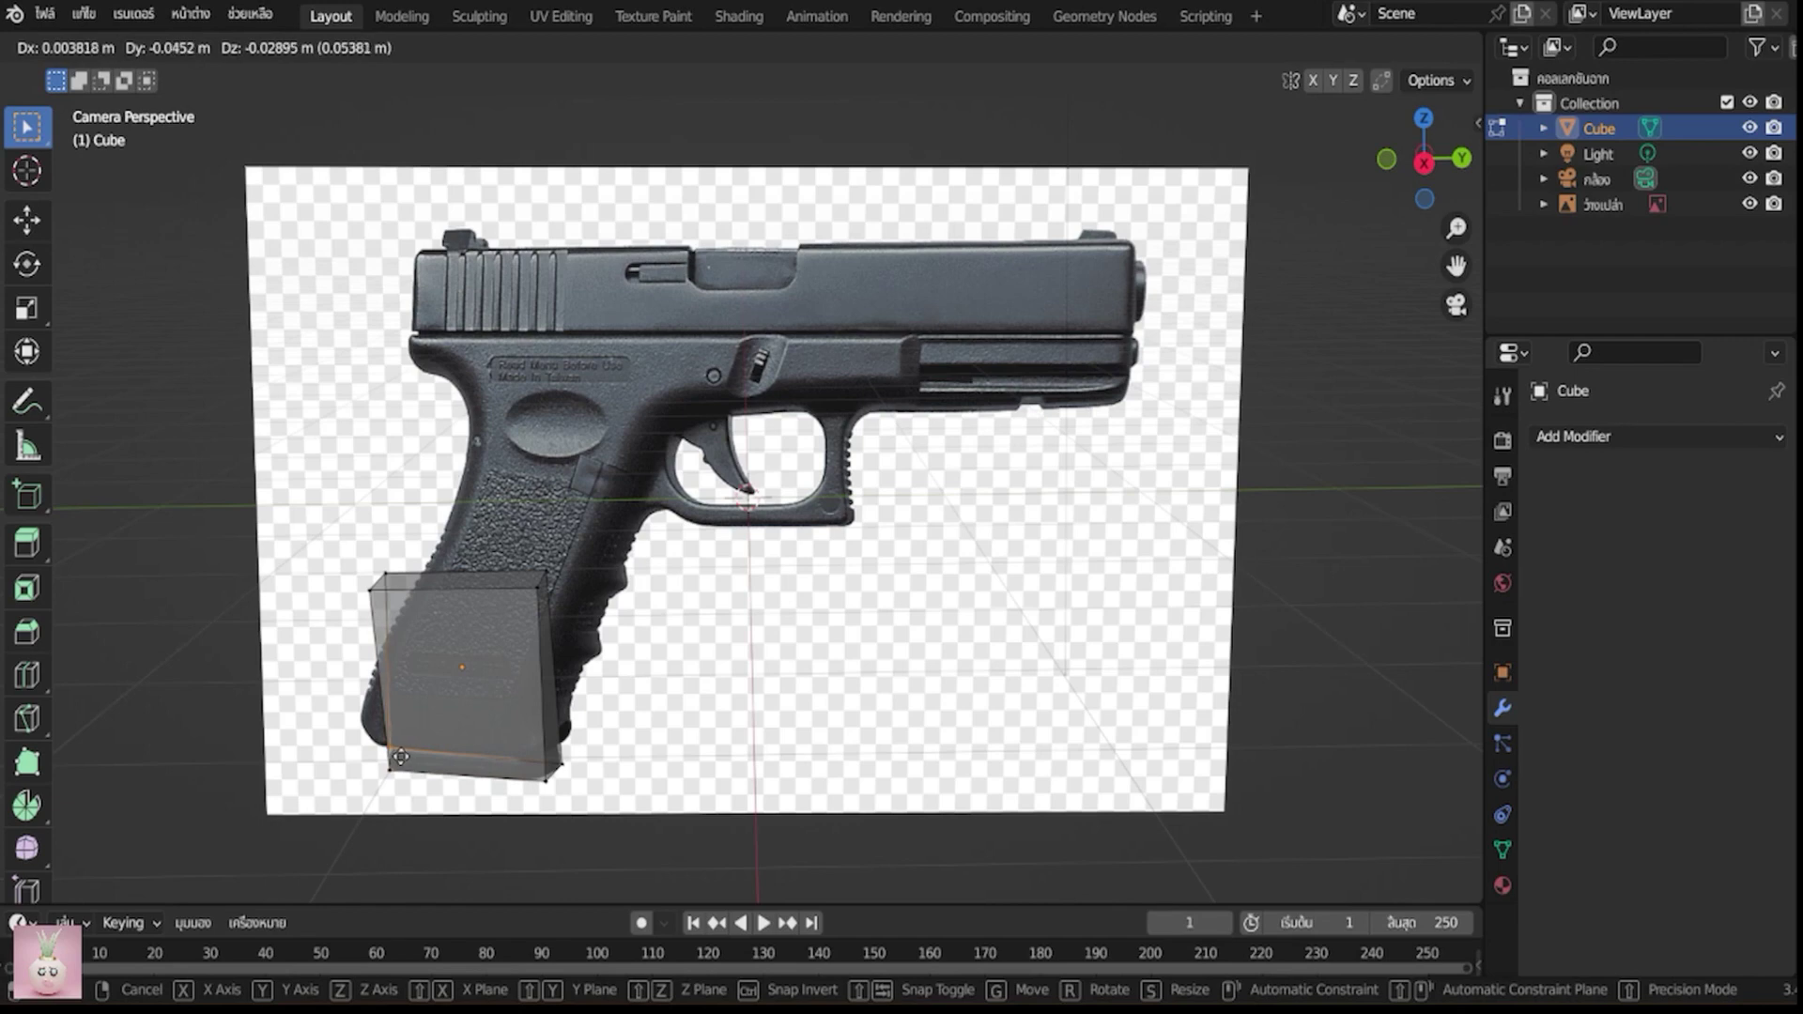
# Raise the box's top vertices to just under the pistol frame
pyautogui.click(400, 757)
pyautogui.moveTo(304, 532); pyautogui.dragTo(593, 632)
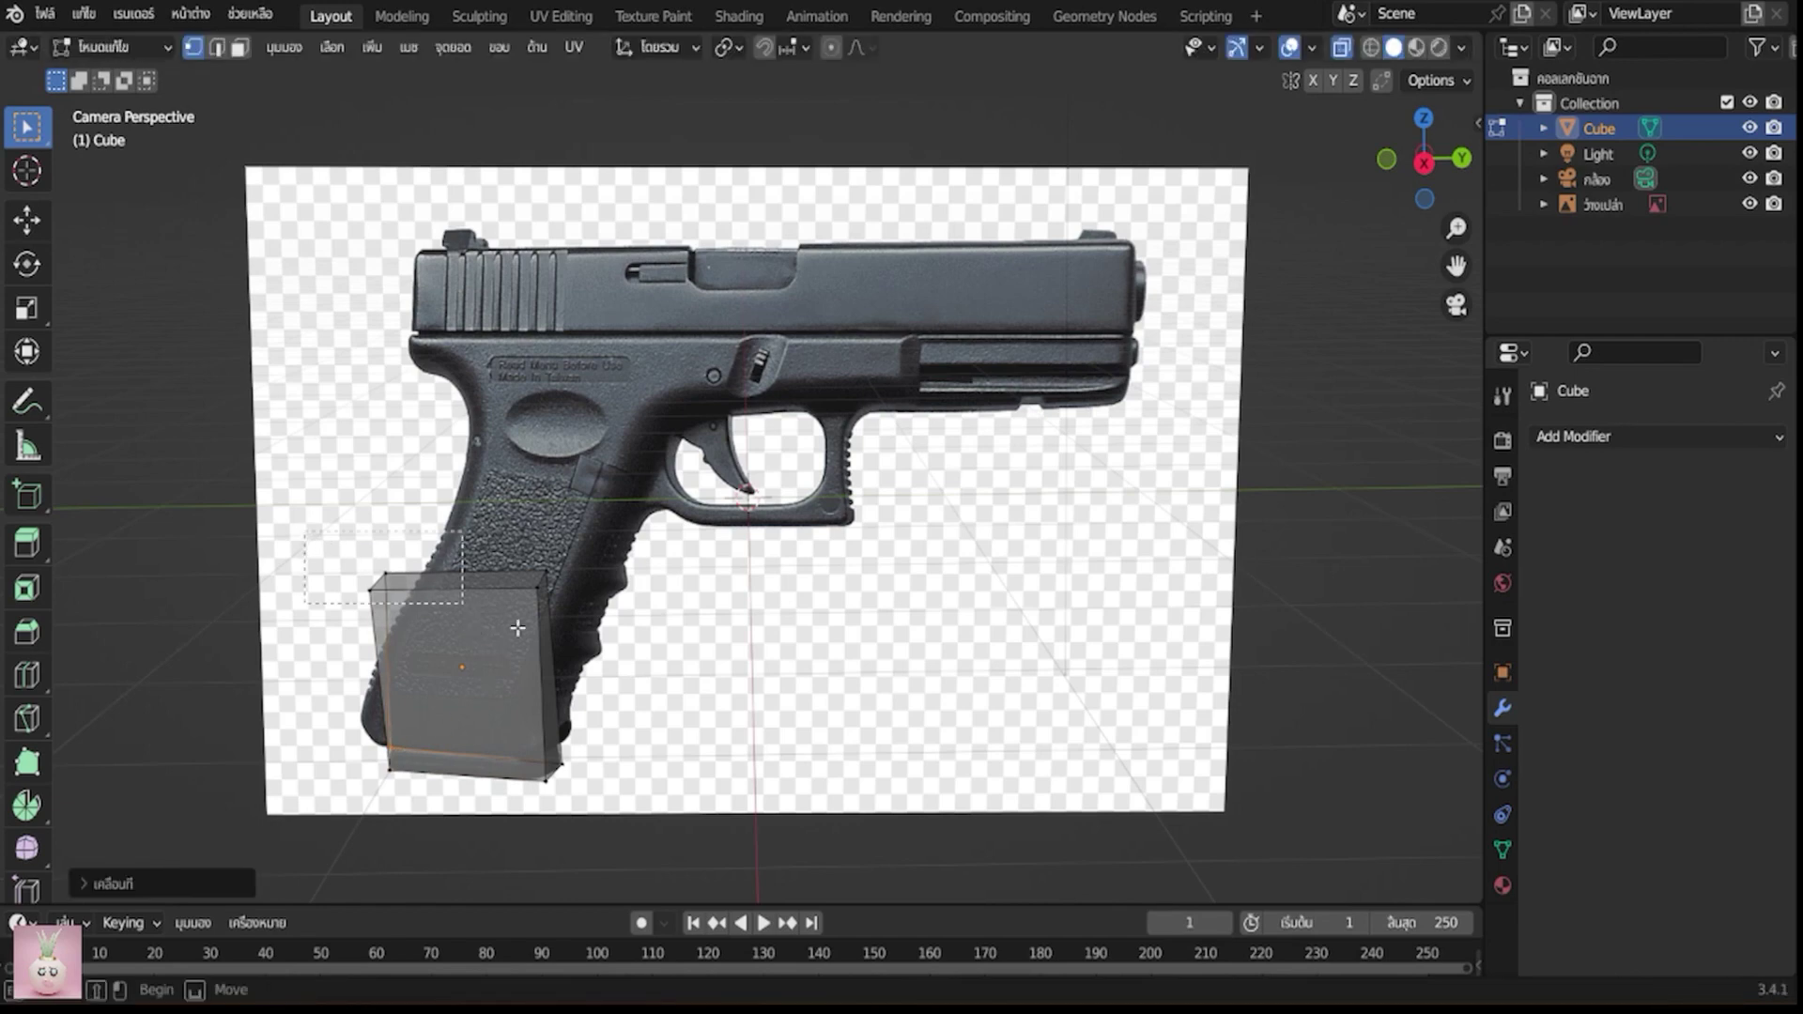
pyautogui.press('g')
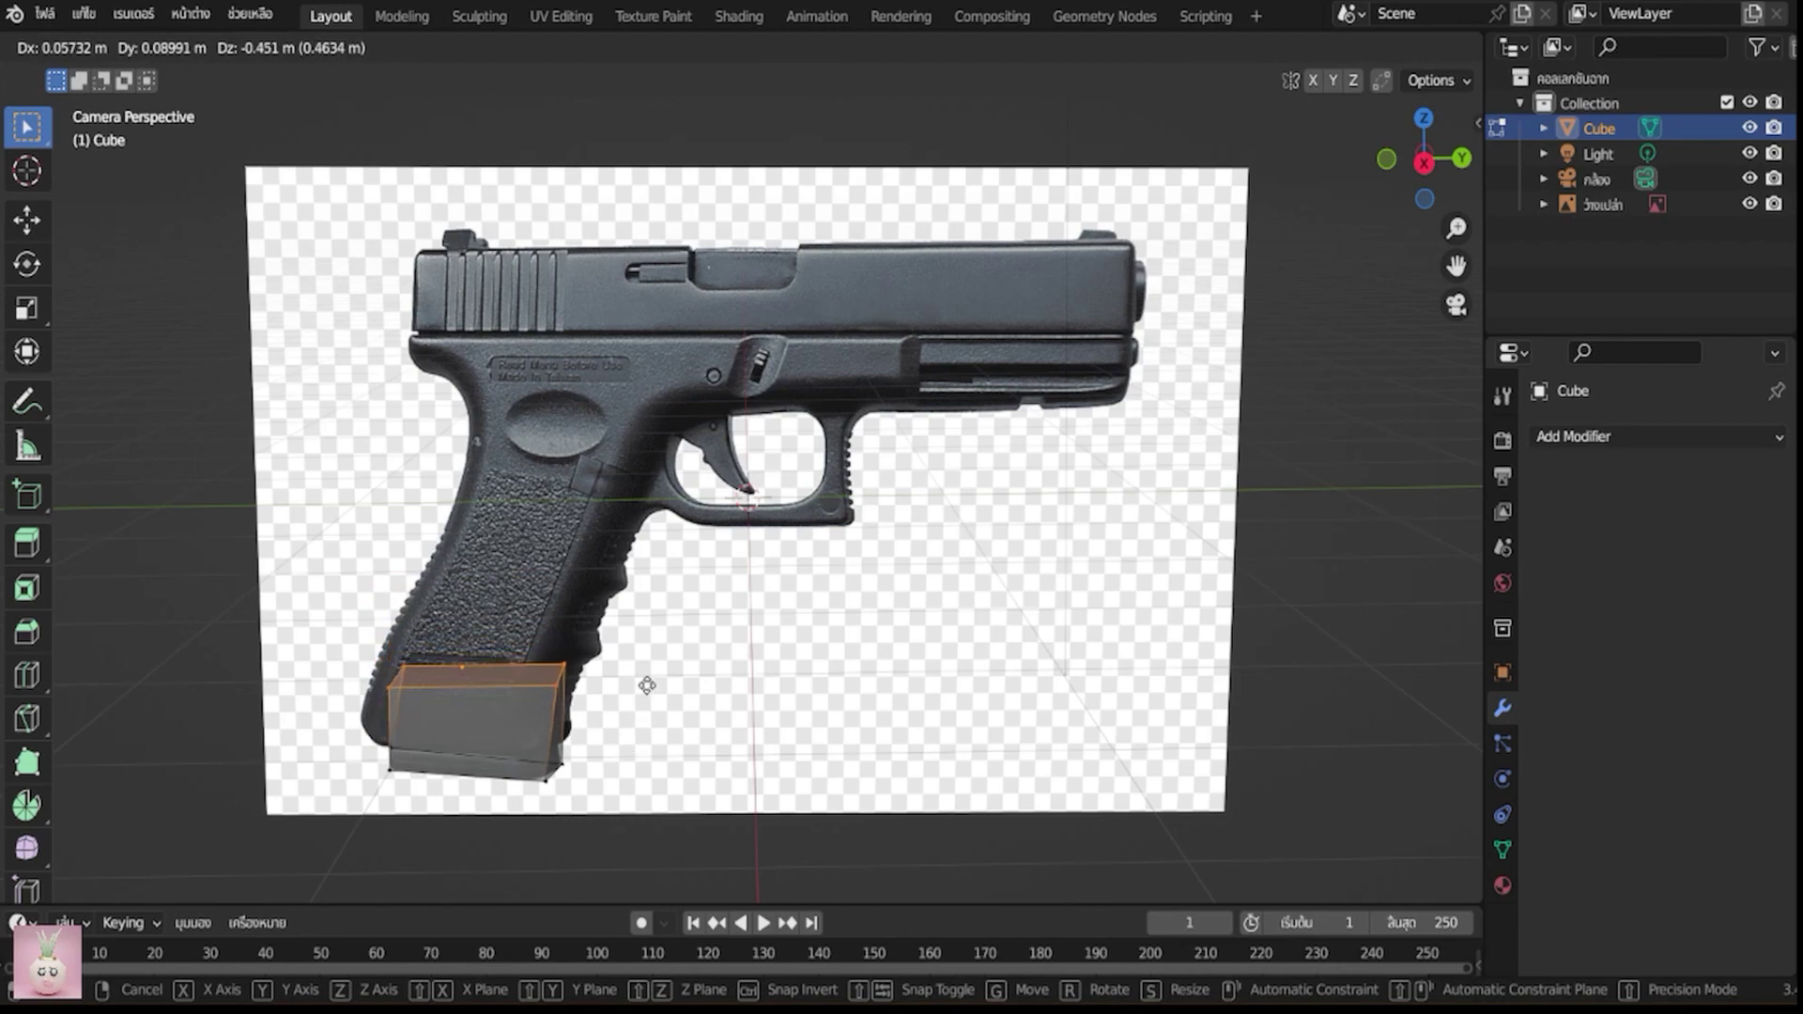
pyautogui.click(712, 513)
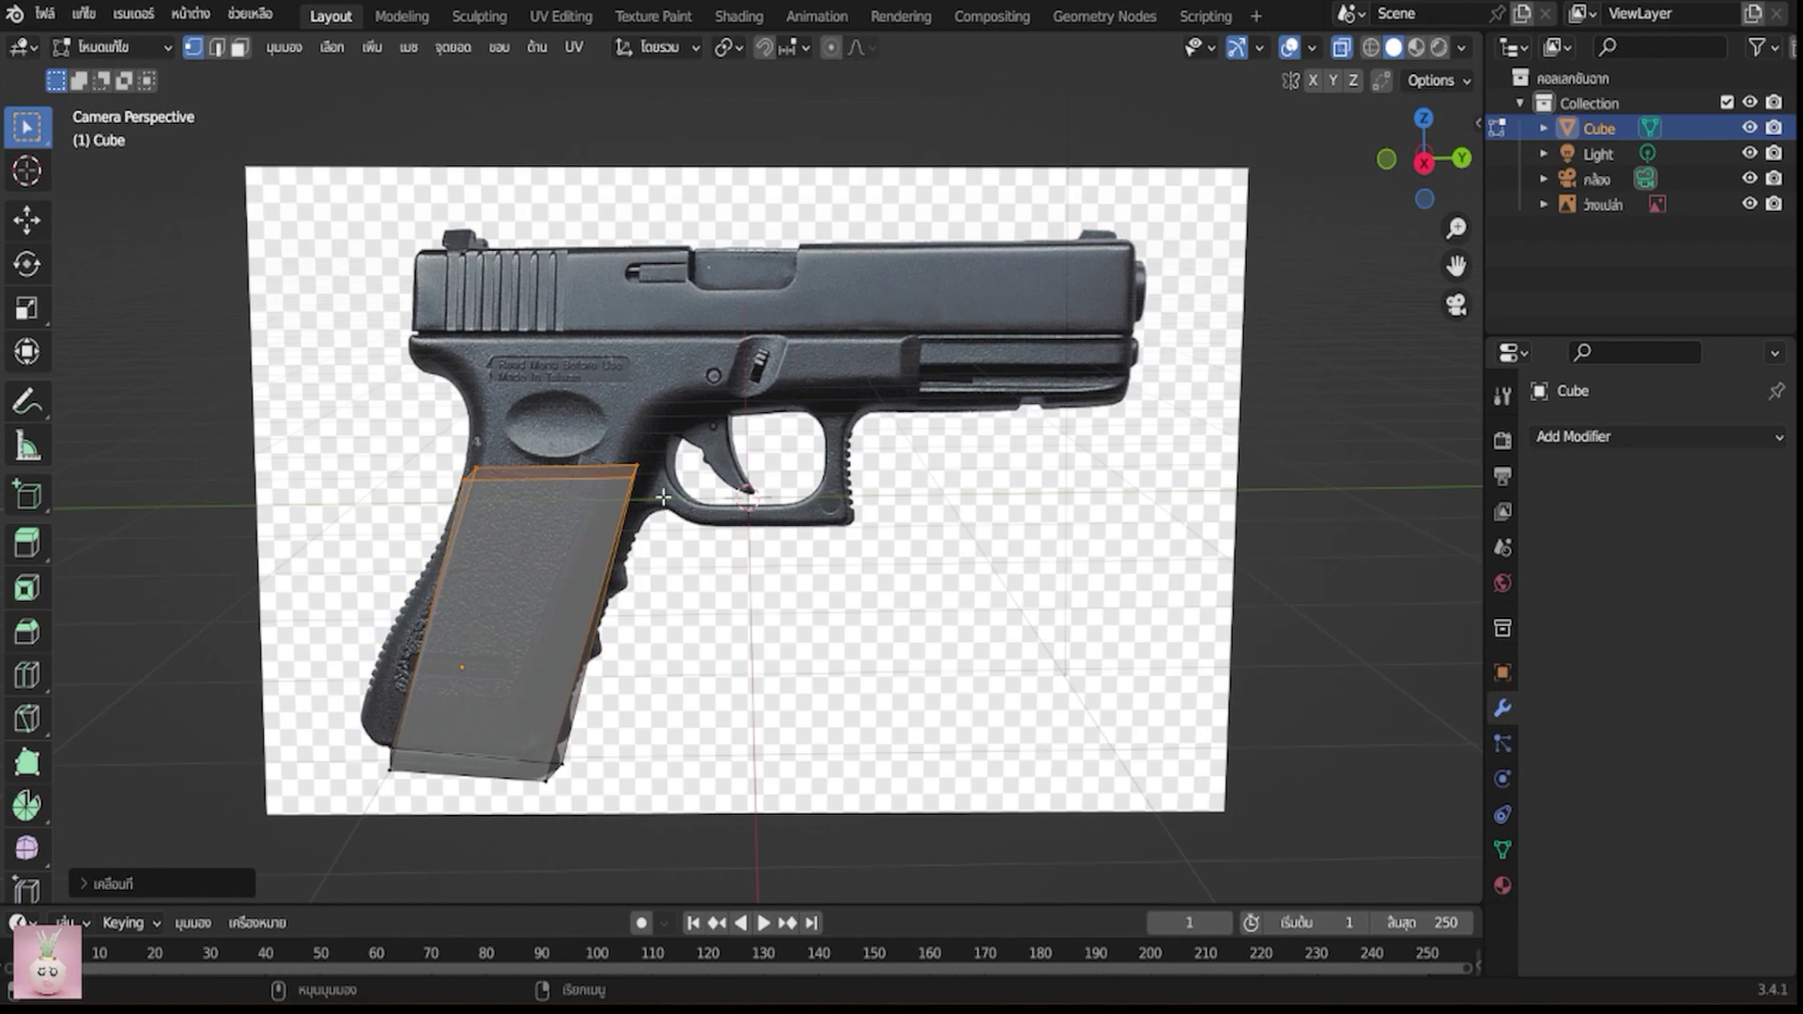
# Slant the top-right and top-left corners to follow the angled grip outline
pyautogui.click(636, 466)
pyautogui.press('g')
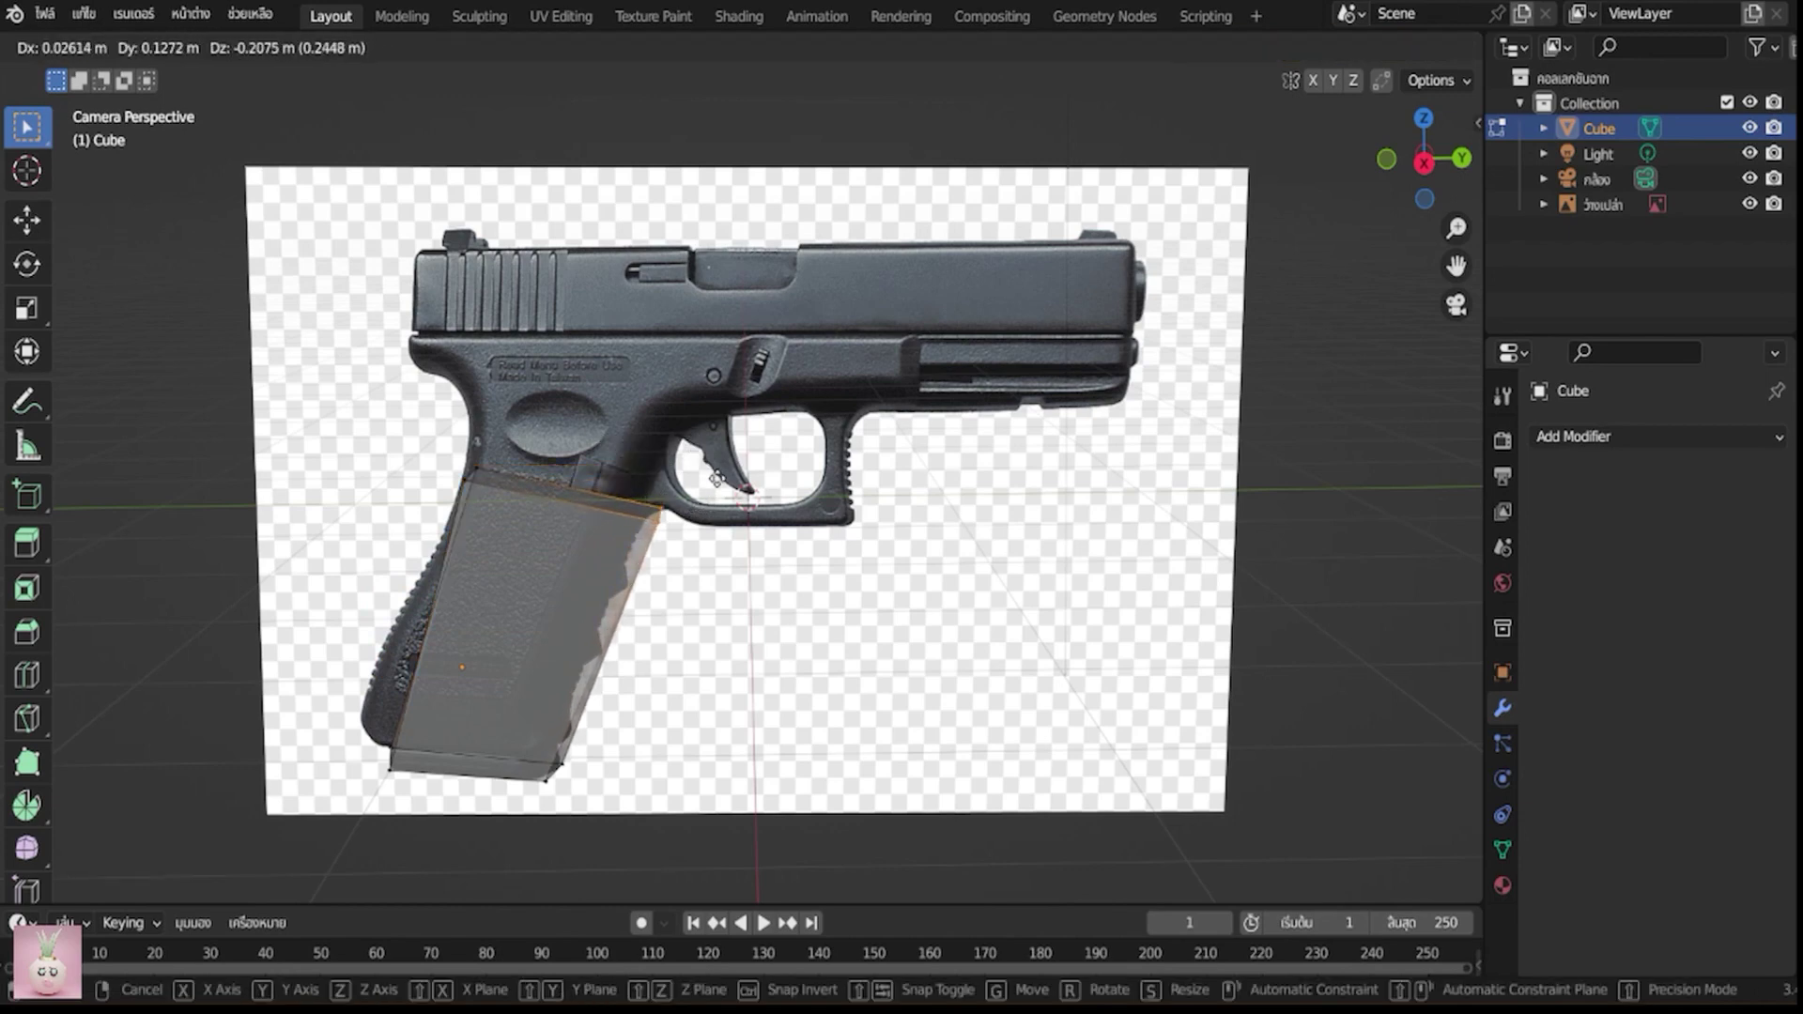
pyautogui.click(718, 479)
pyautogui.click(464, 470)
pyautogui.press('g')
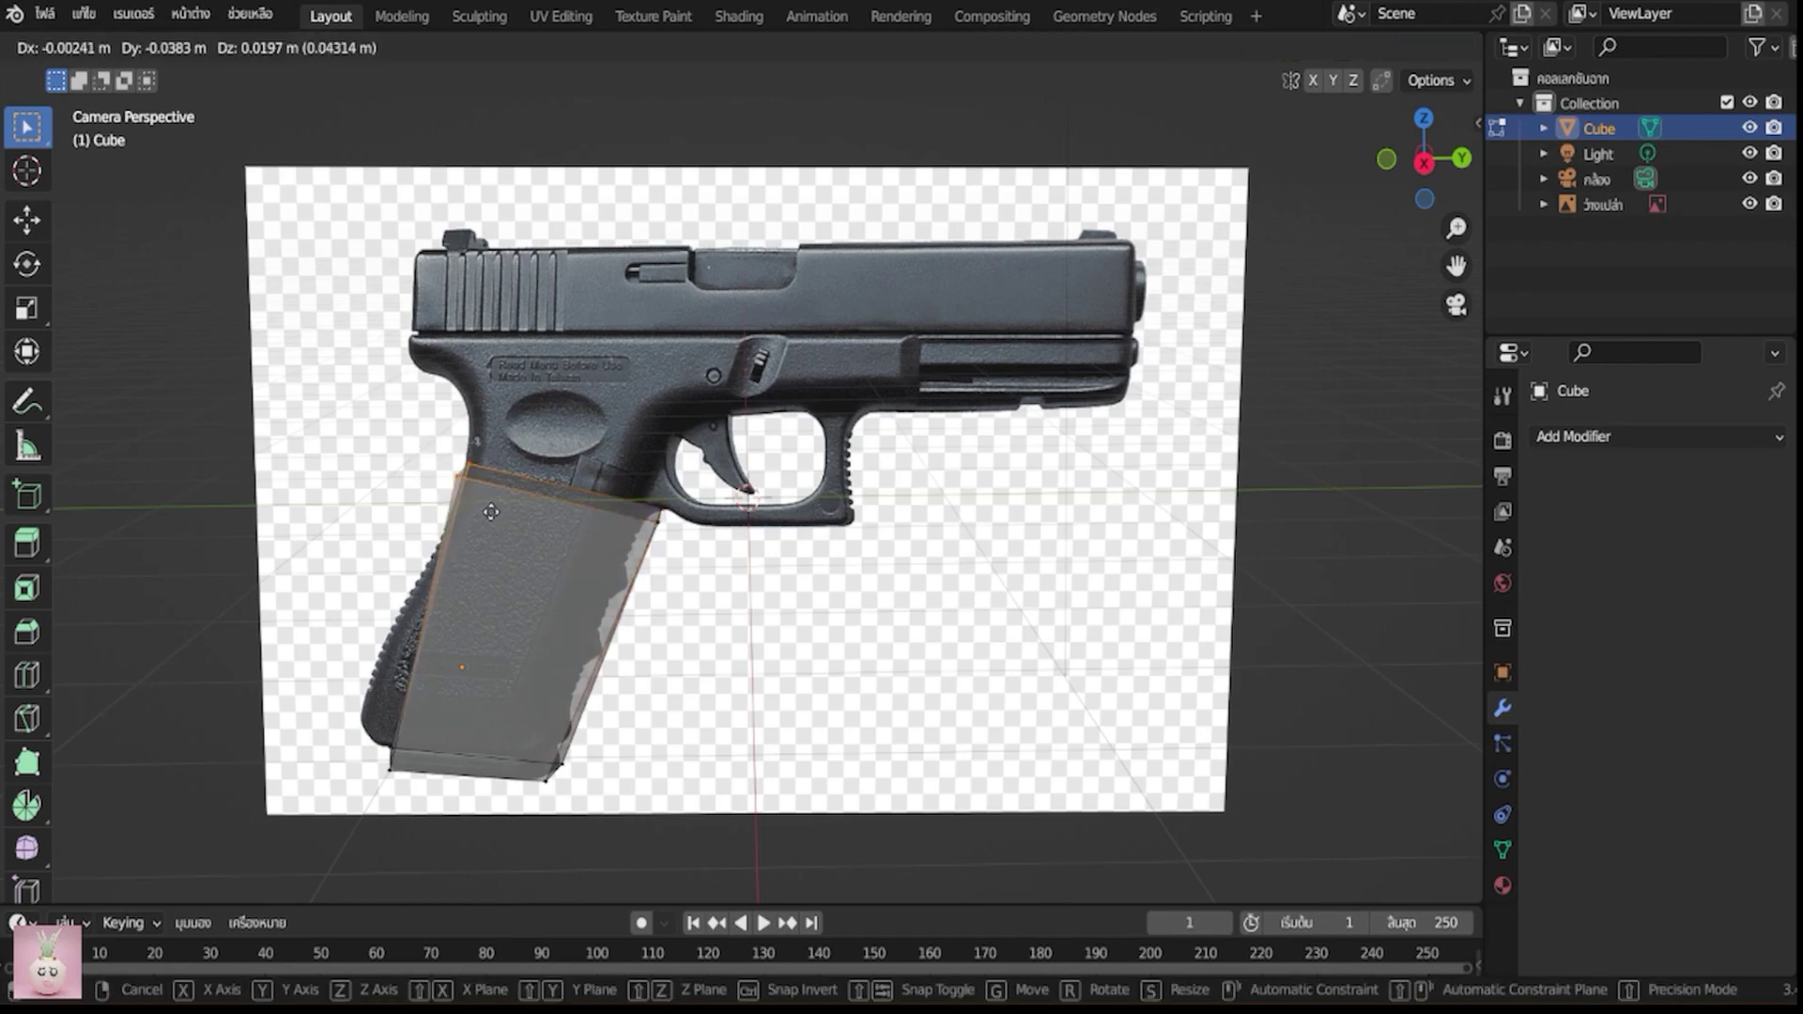
pyautogui.click(490, 511)
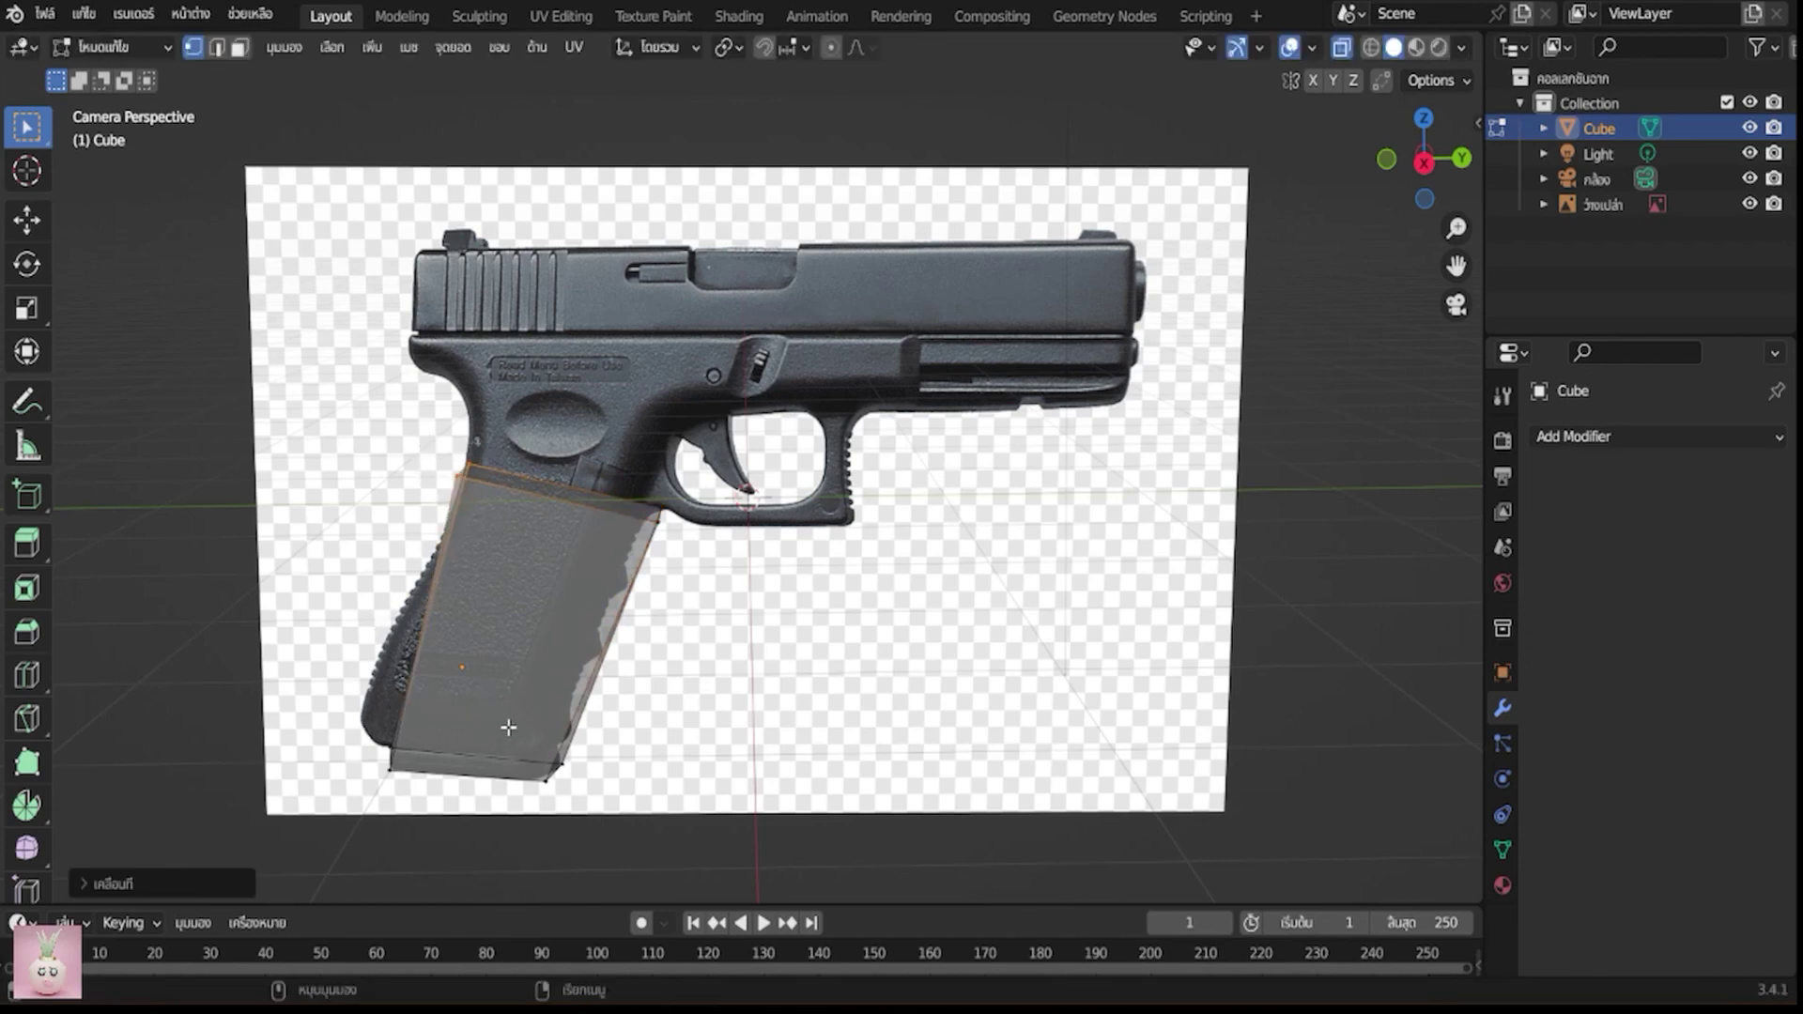
# Cut two horizontal edge loops across the grip box near its bottom
pyautogui.hotkey('ctrl', 'r')
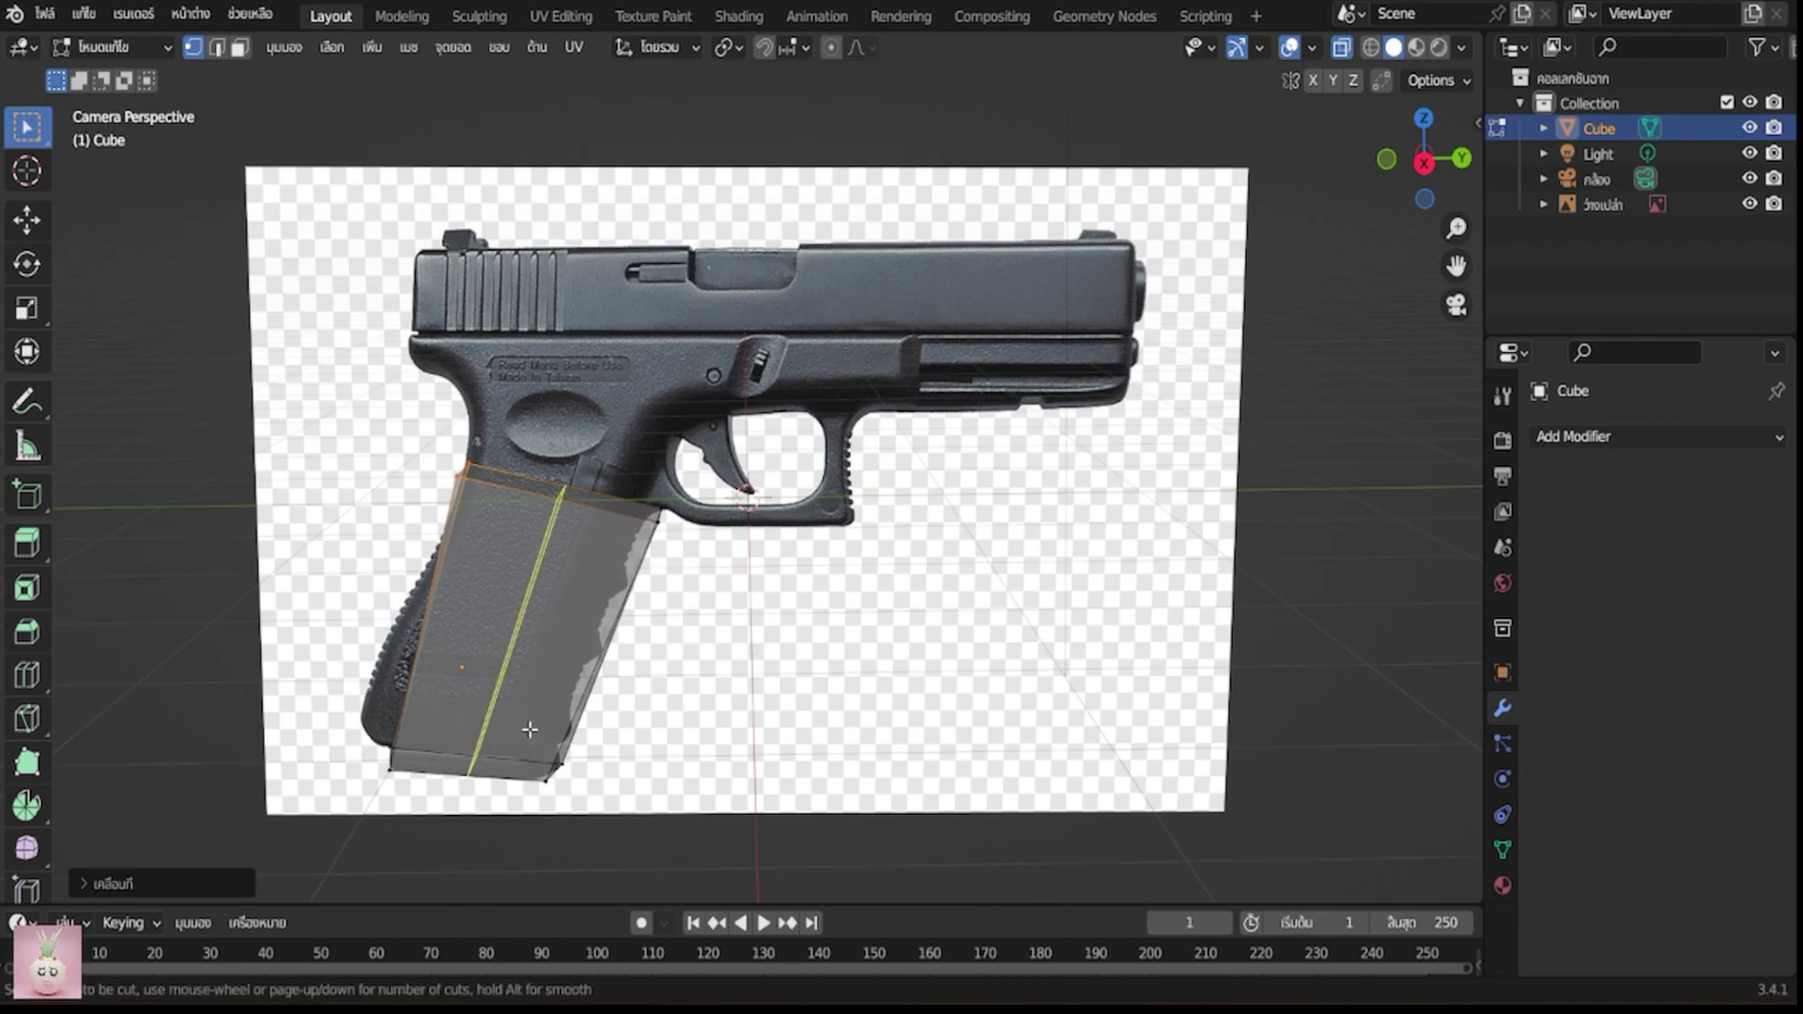
pyautogui.click(573, 738)
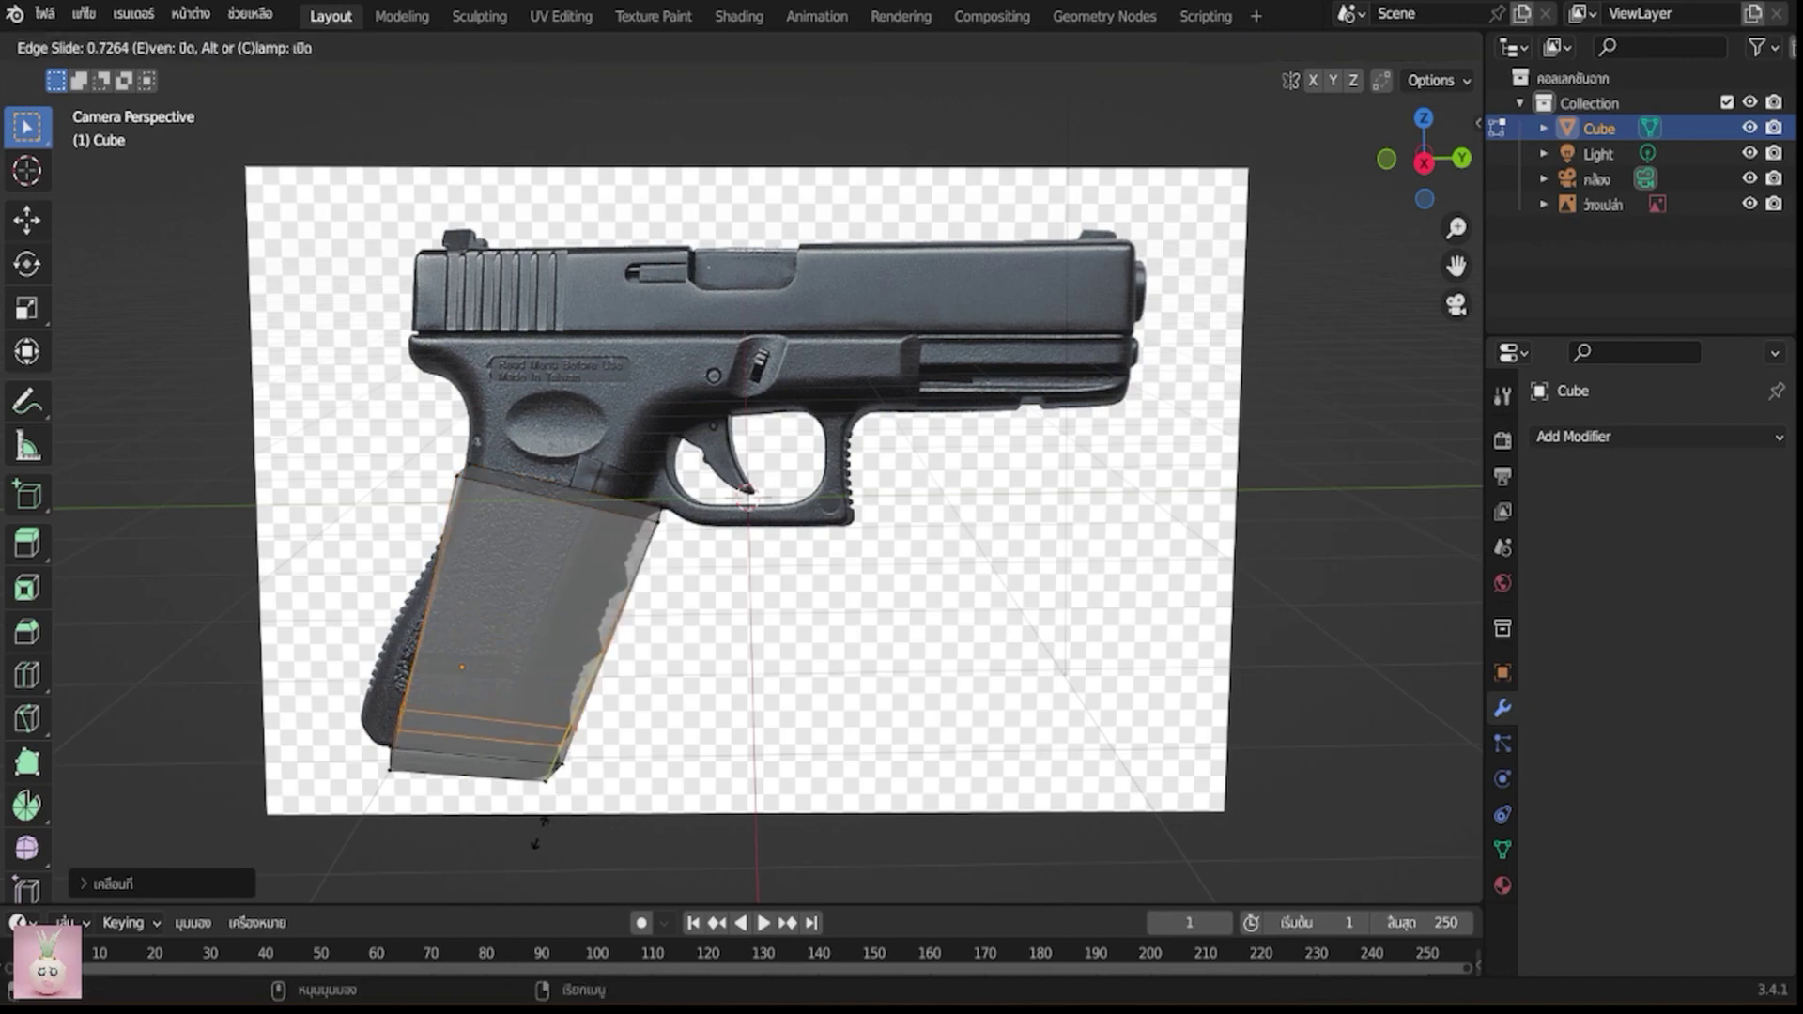
pyautogui.click(497, 740)
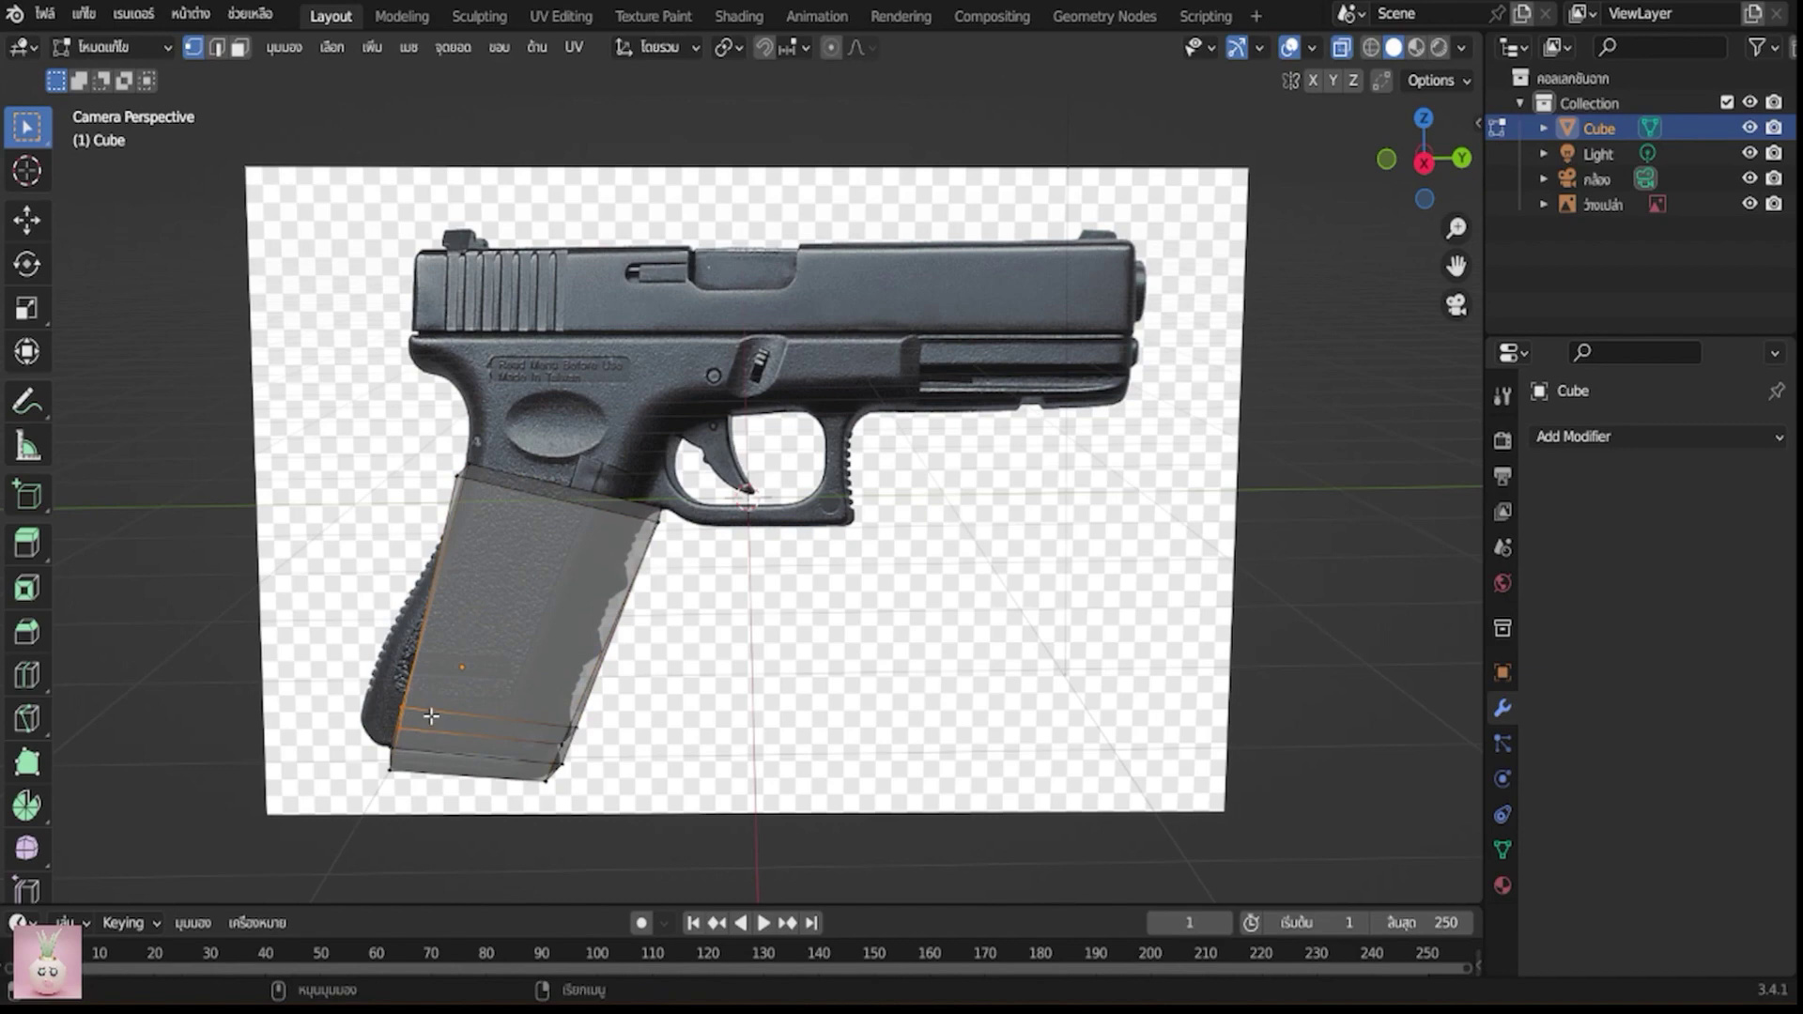
pyautogui.press('g')
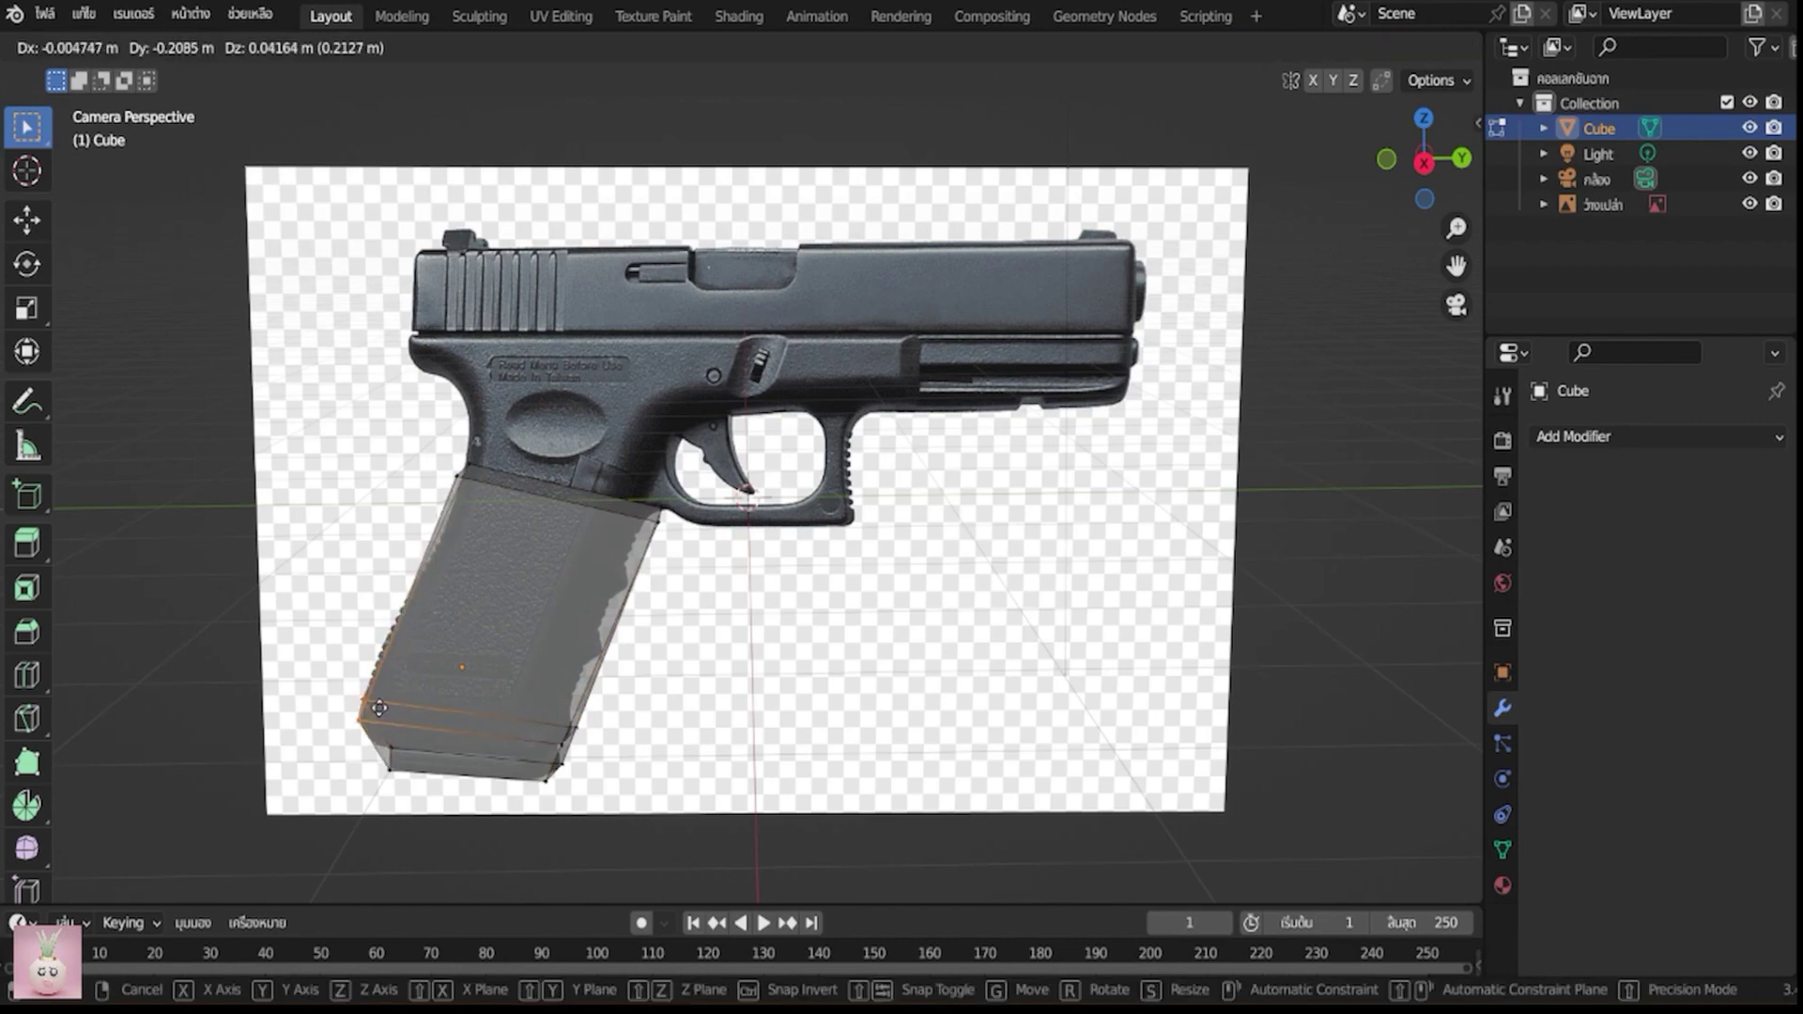
pyautogui.press('Escape')
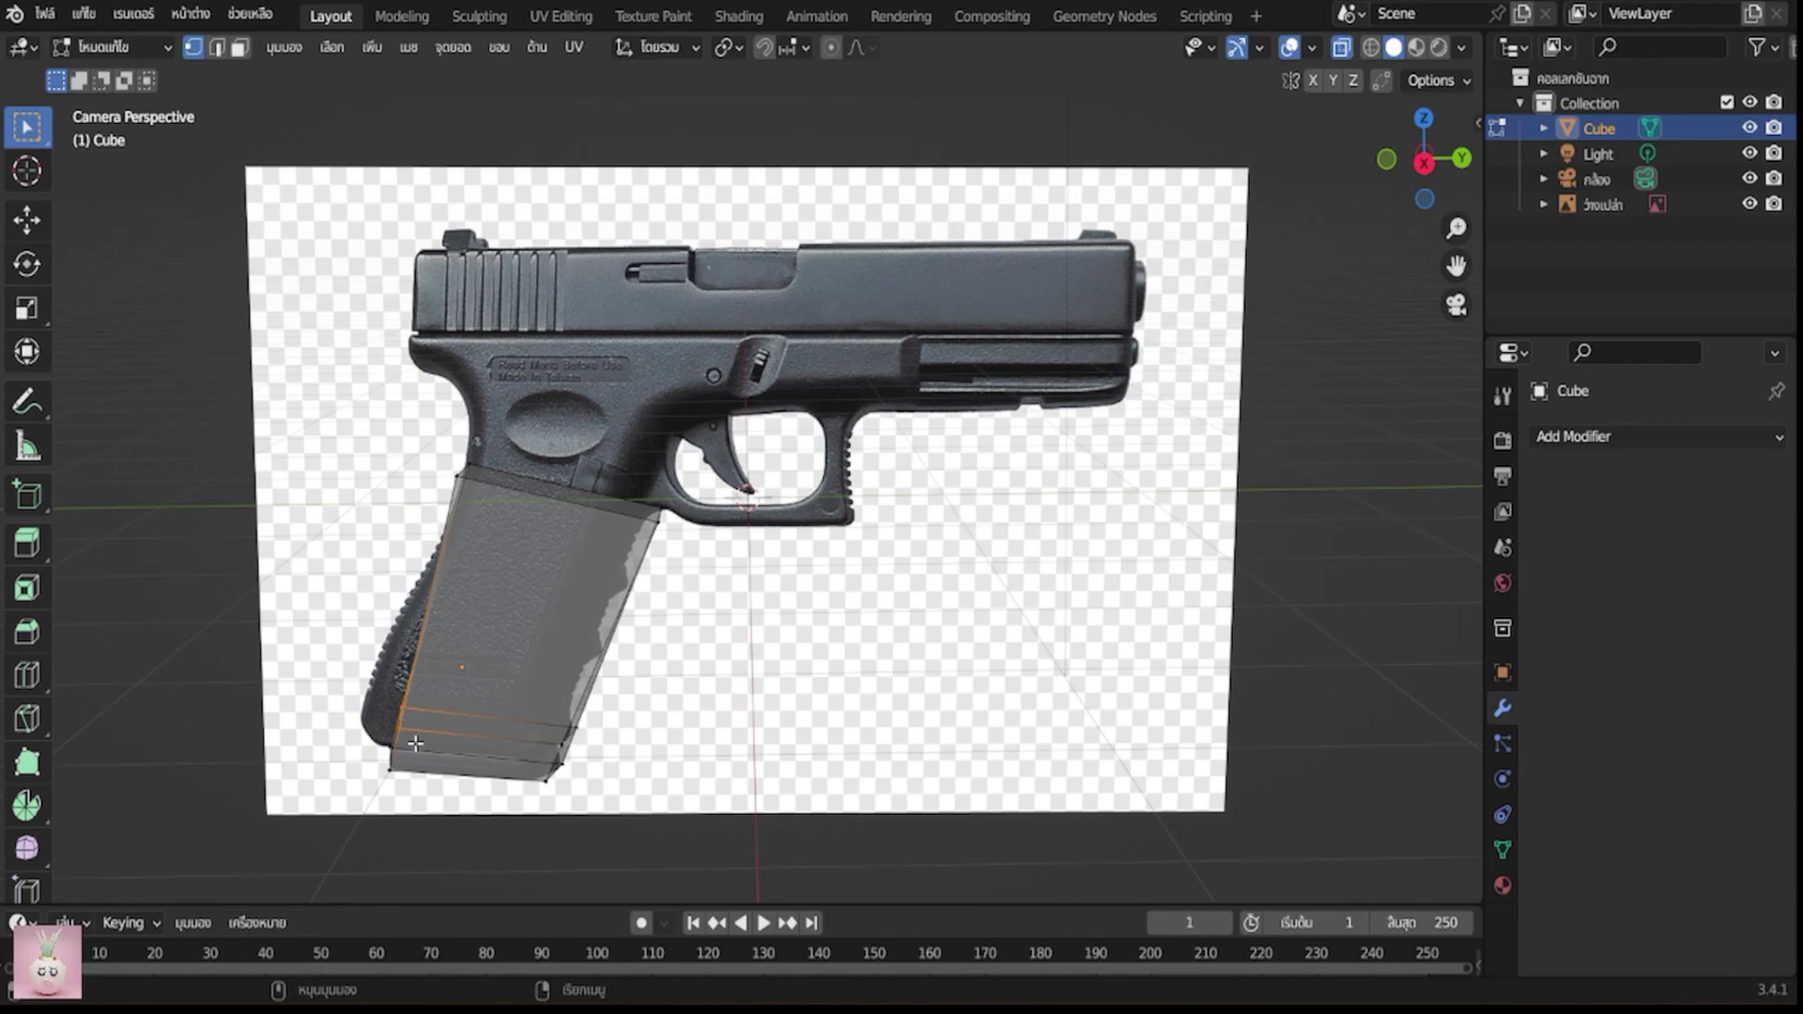
pyautogui.hotkey('ctrl', 'r')
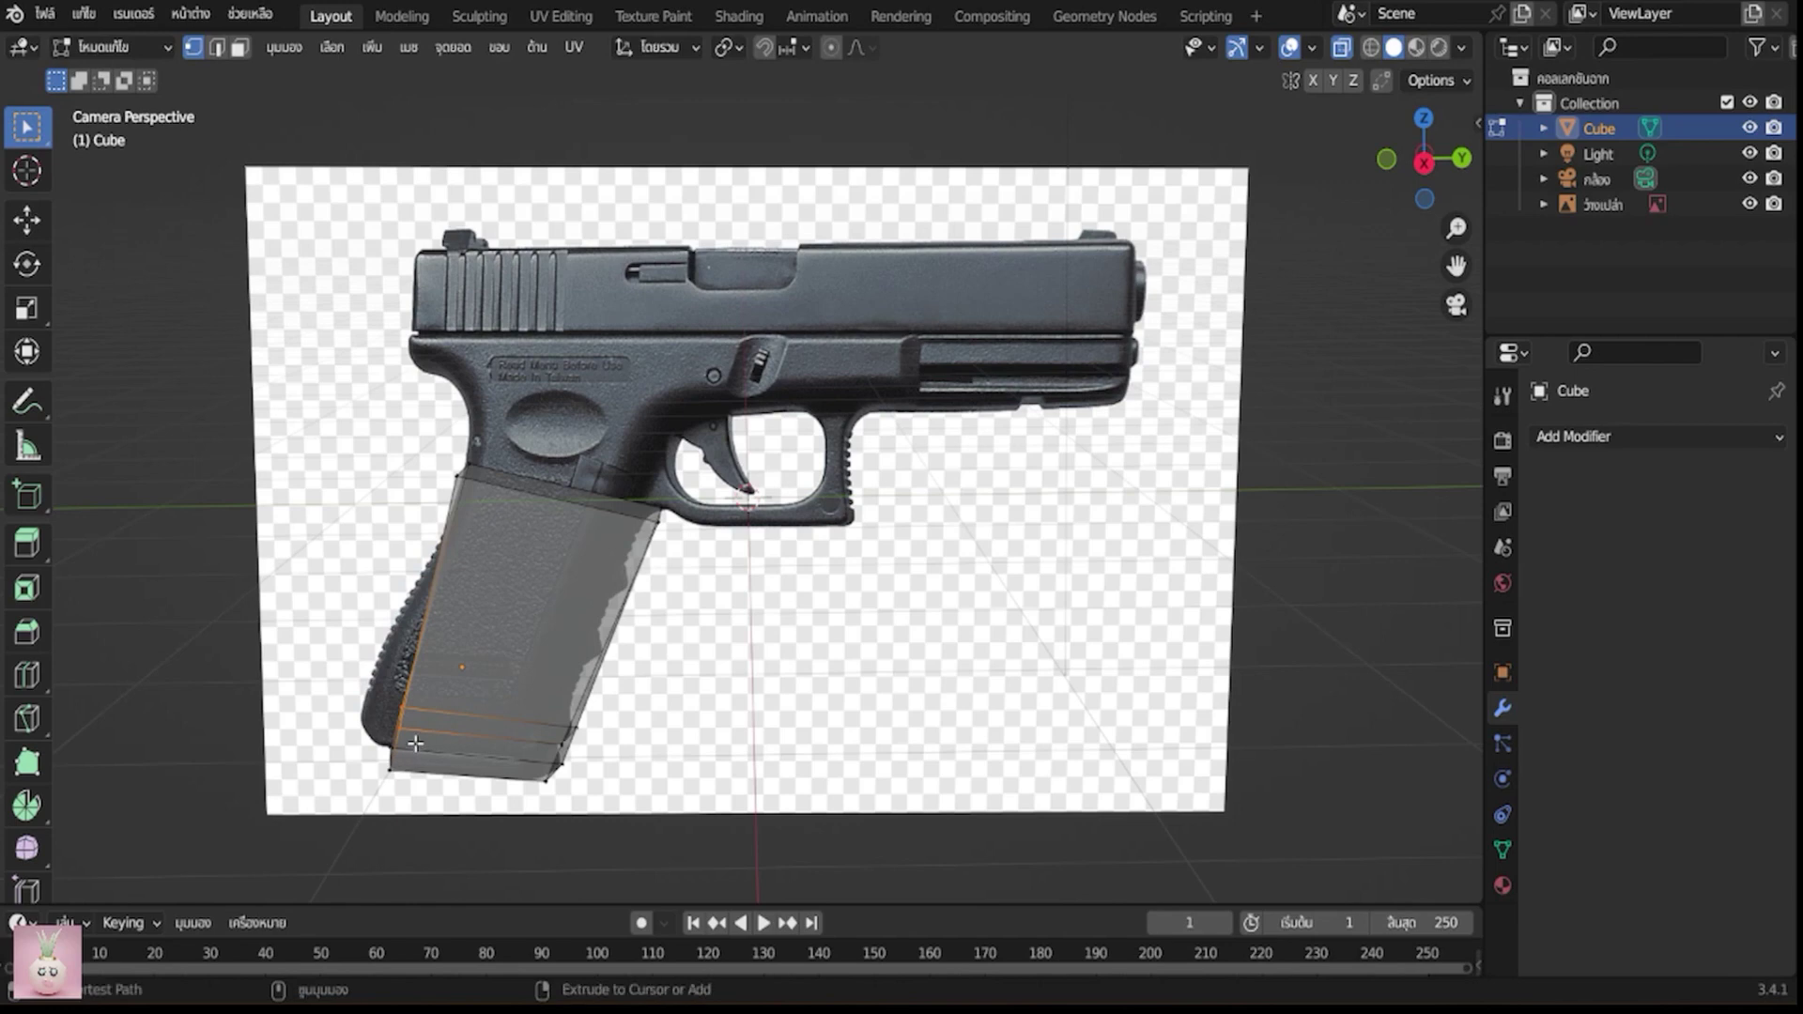
pyautogui.click(396, 738)
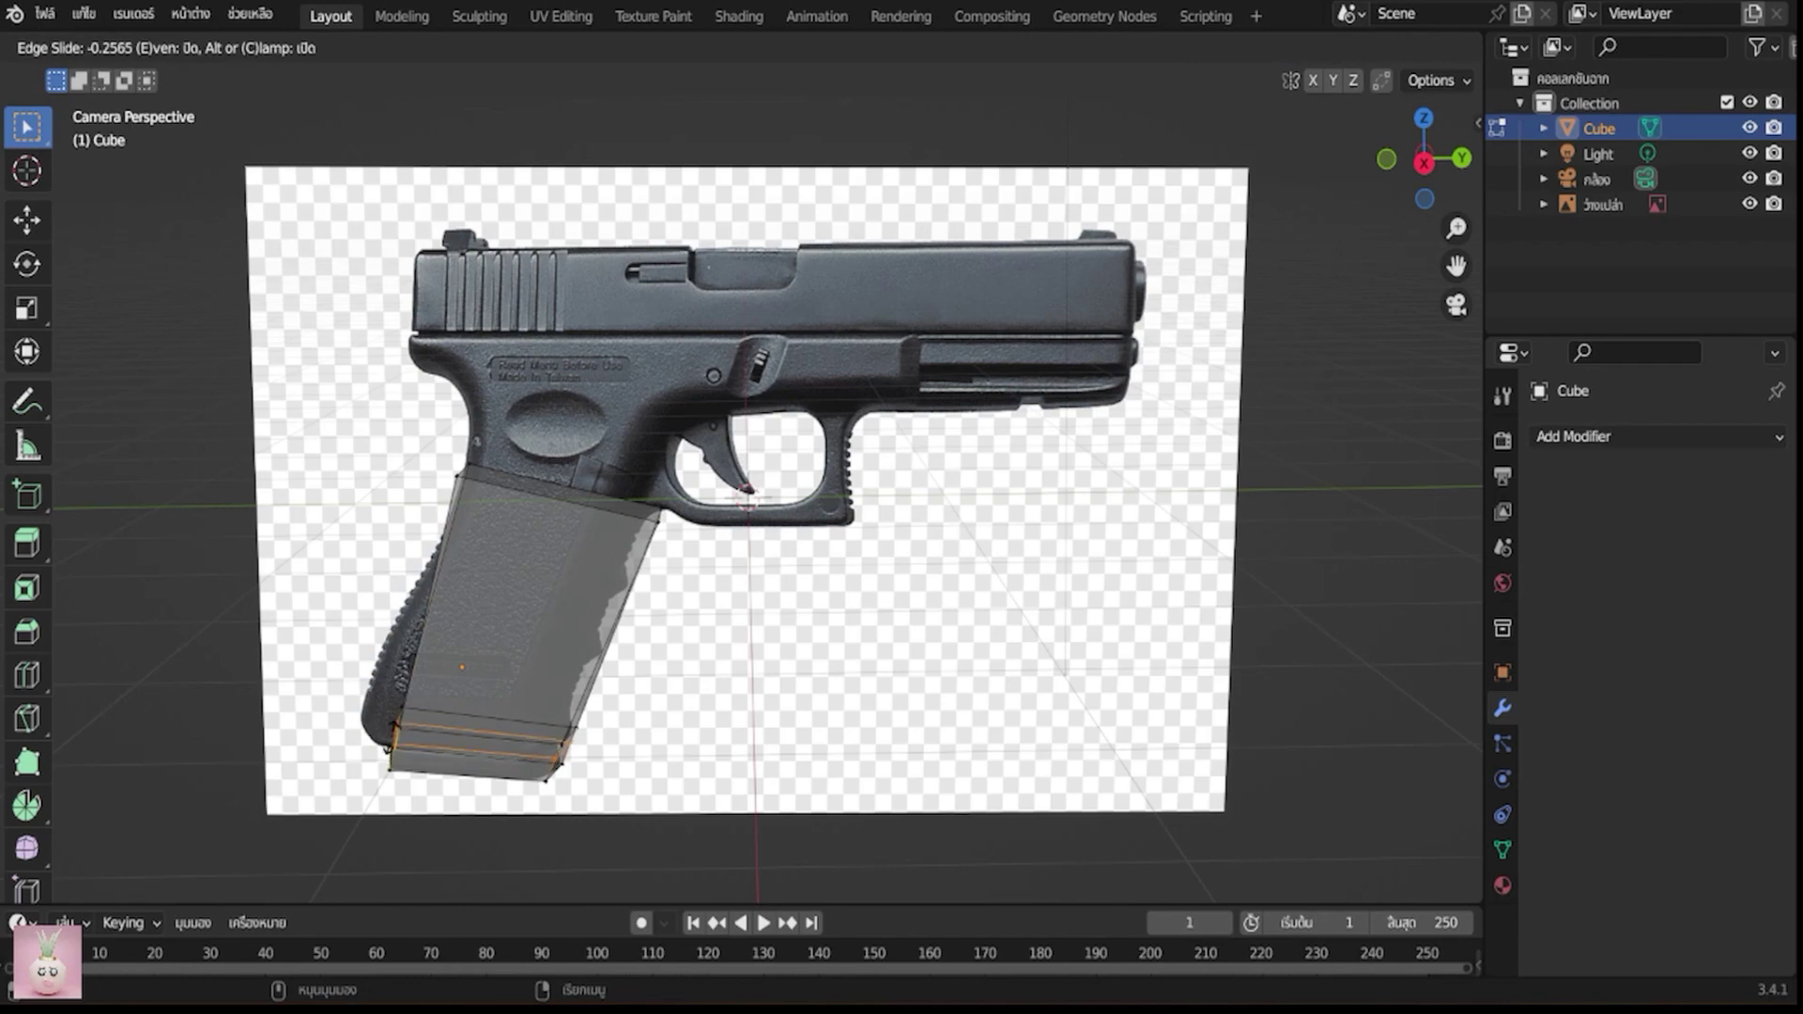
pyautogui.click(392, 736)
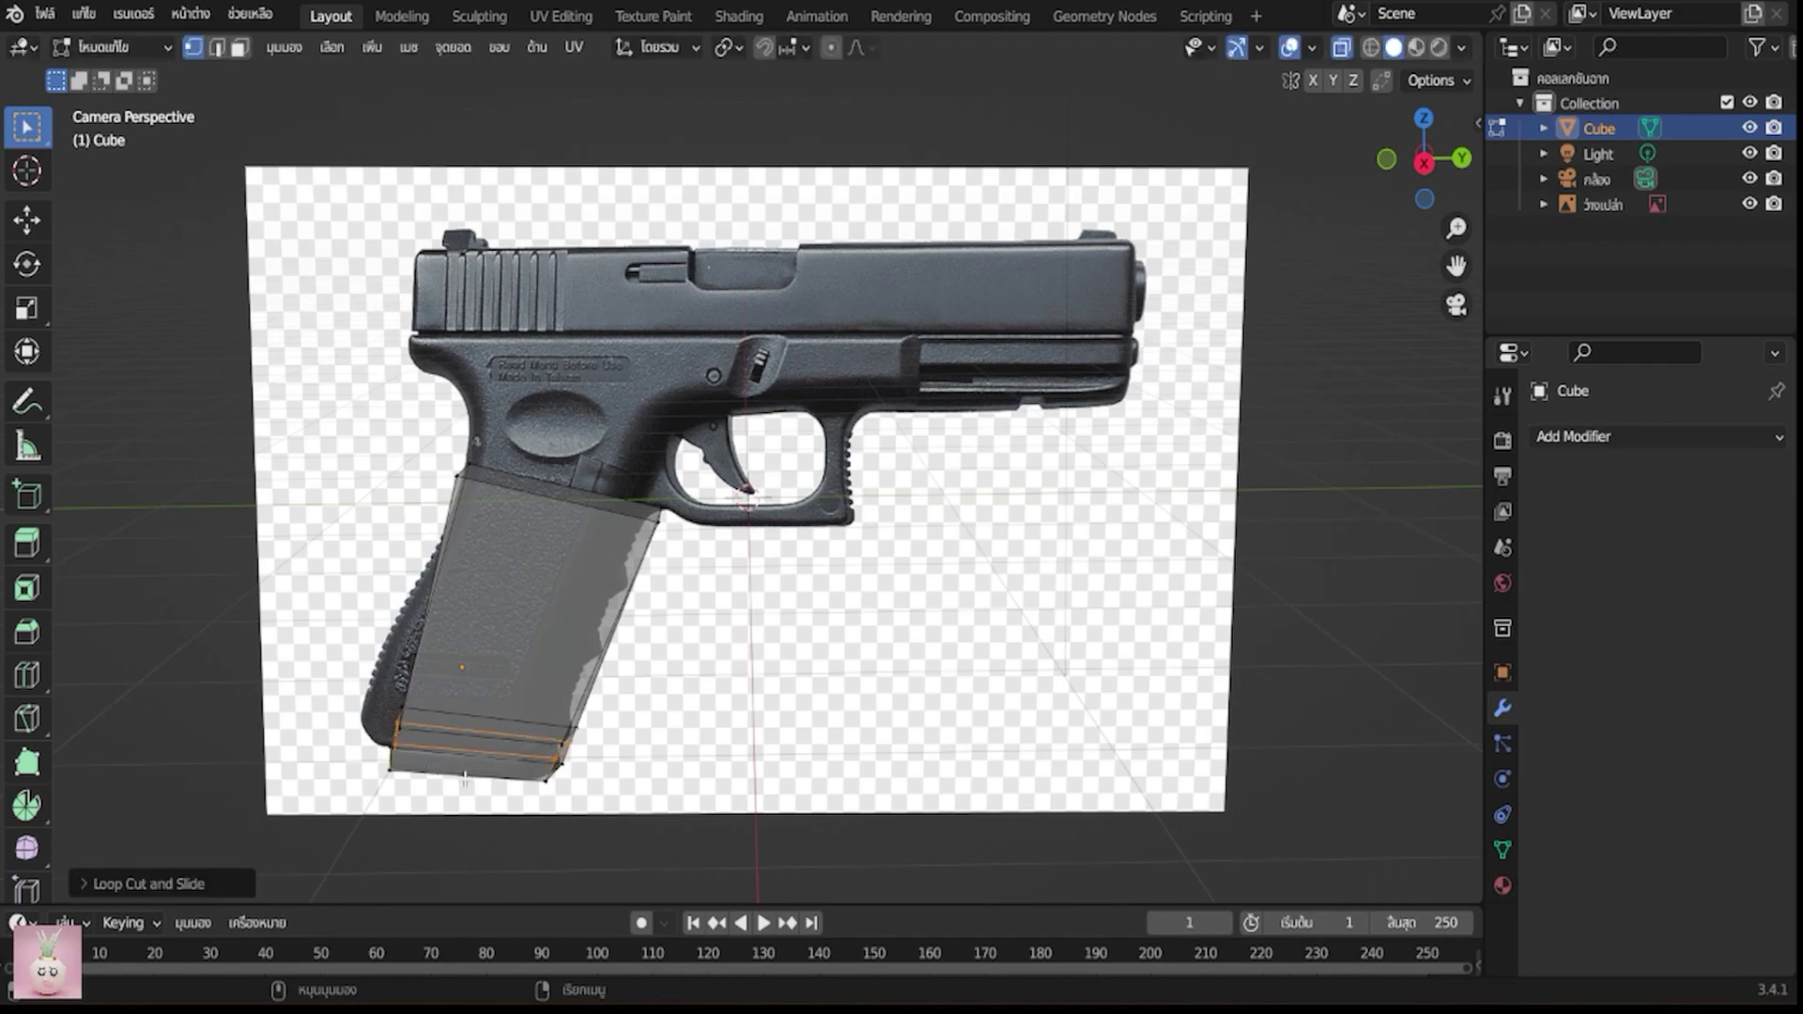
# Select two lower edge loops on the grip and shift them into place
pyautogui.moveTo(395, 699); pyautogui.dragTo(428, 734)
pyautogui.scroll(1, 430, 771)
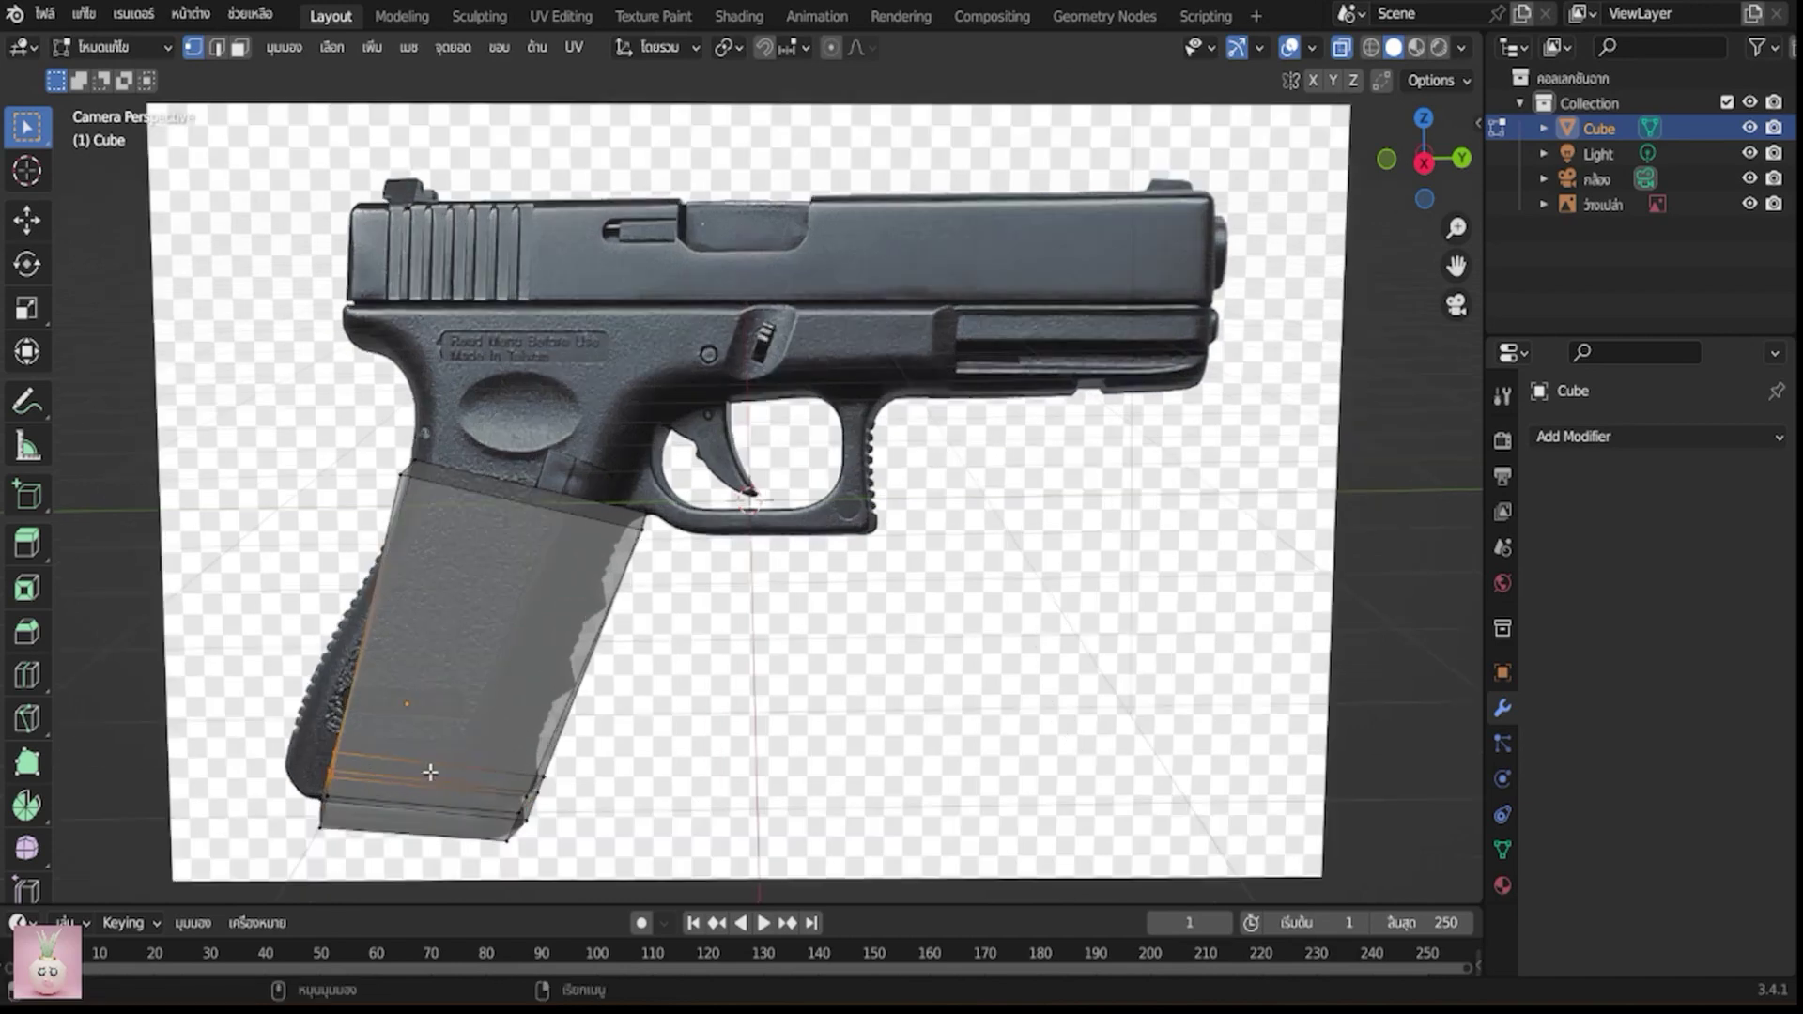
pyautogui.keyDown('alt'); pyautogui.click(347, 756); pyautogui.keyUp('alt')
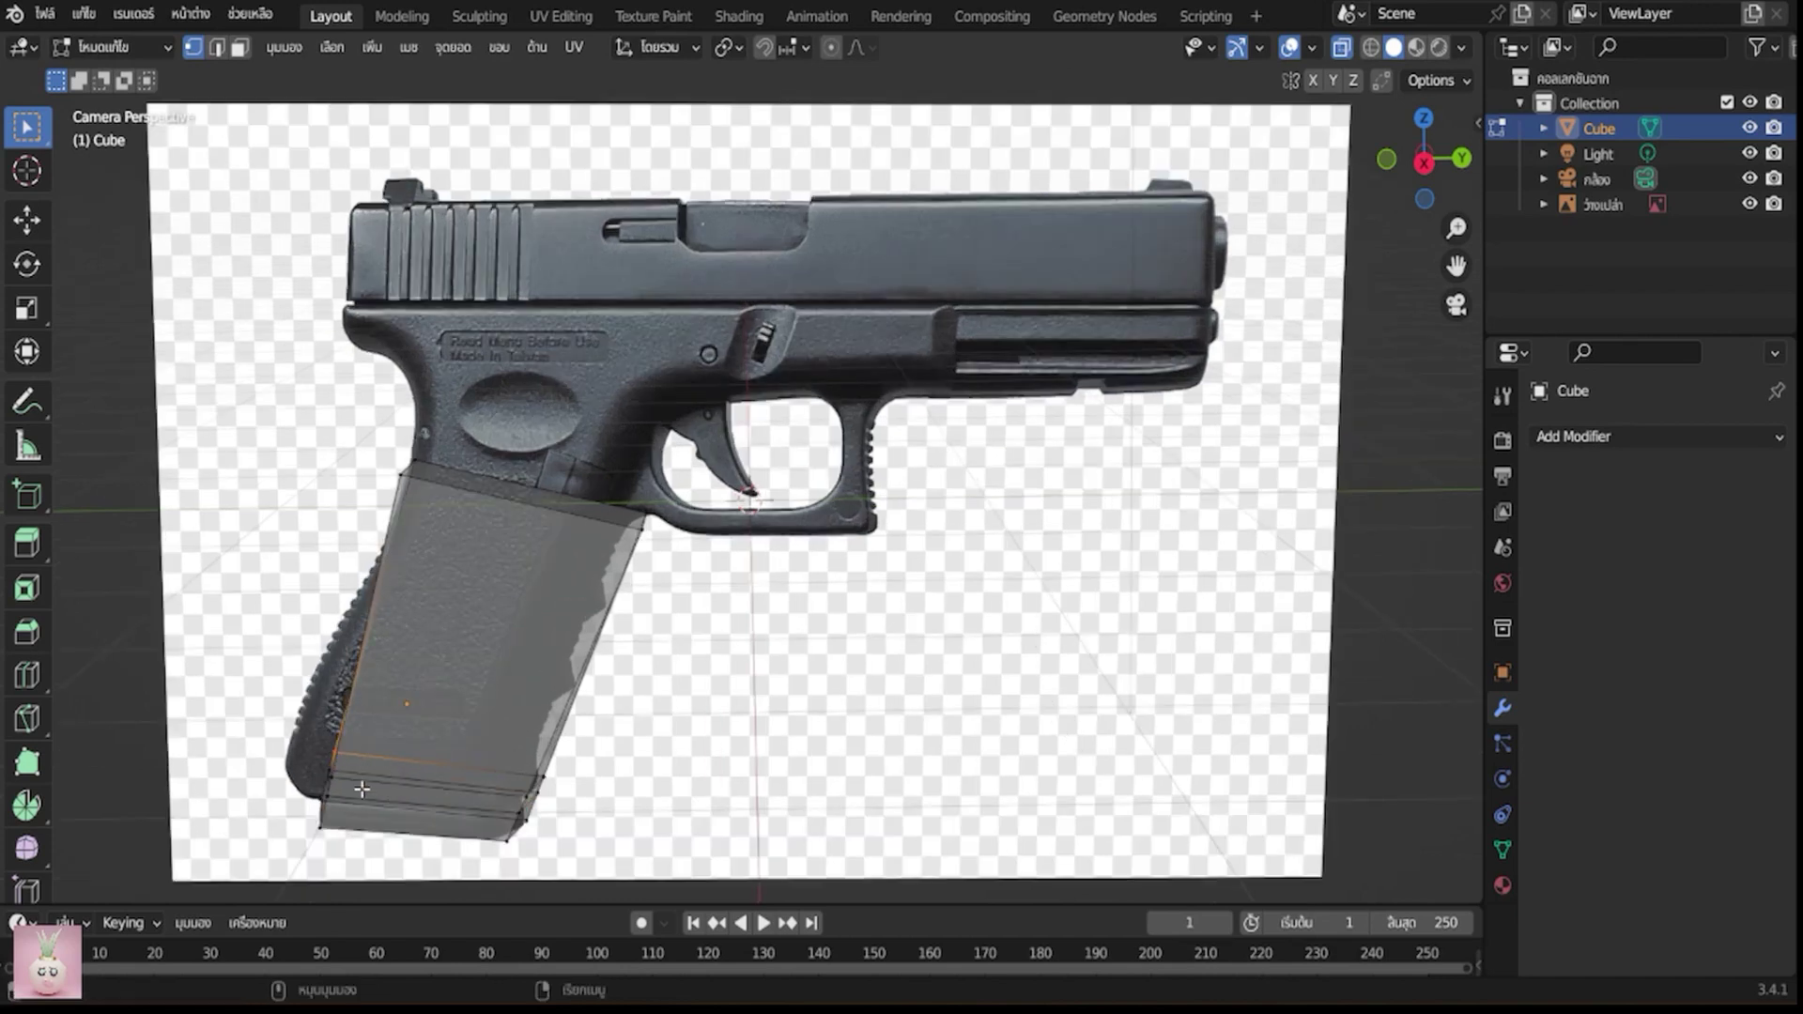
pyautogui.keyDown('alt'); pyautogui.keyDown('shift'); pyautogui.click(331, 776); pyautogui.keyUp('shift'); pyautogui.keyUp('alt')
pyautogui.press('g')
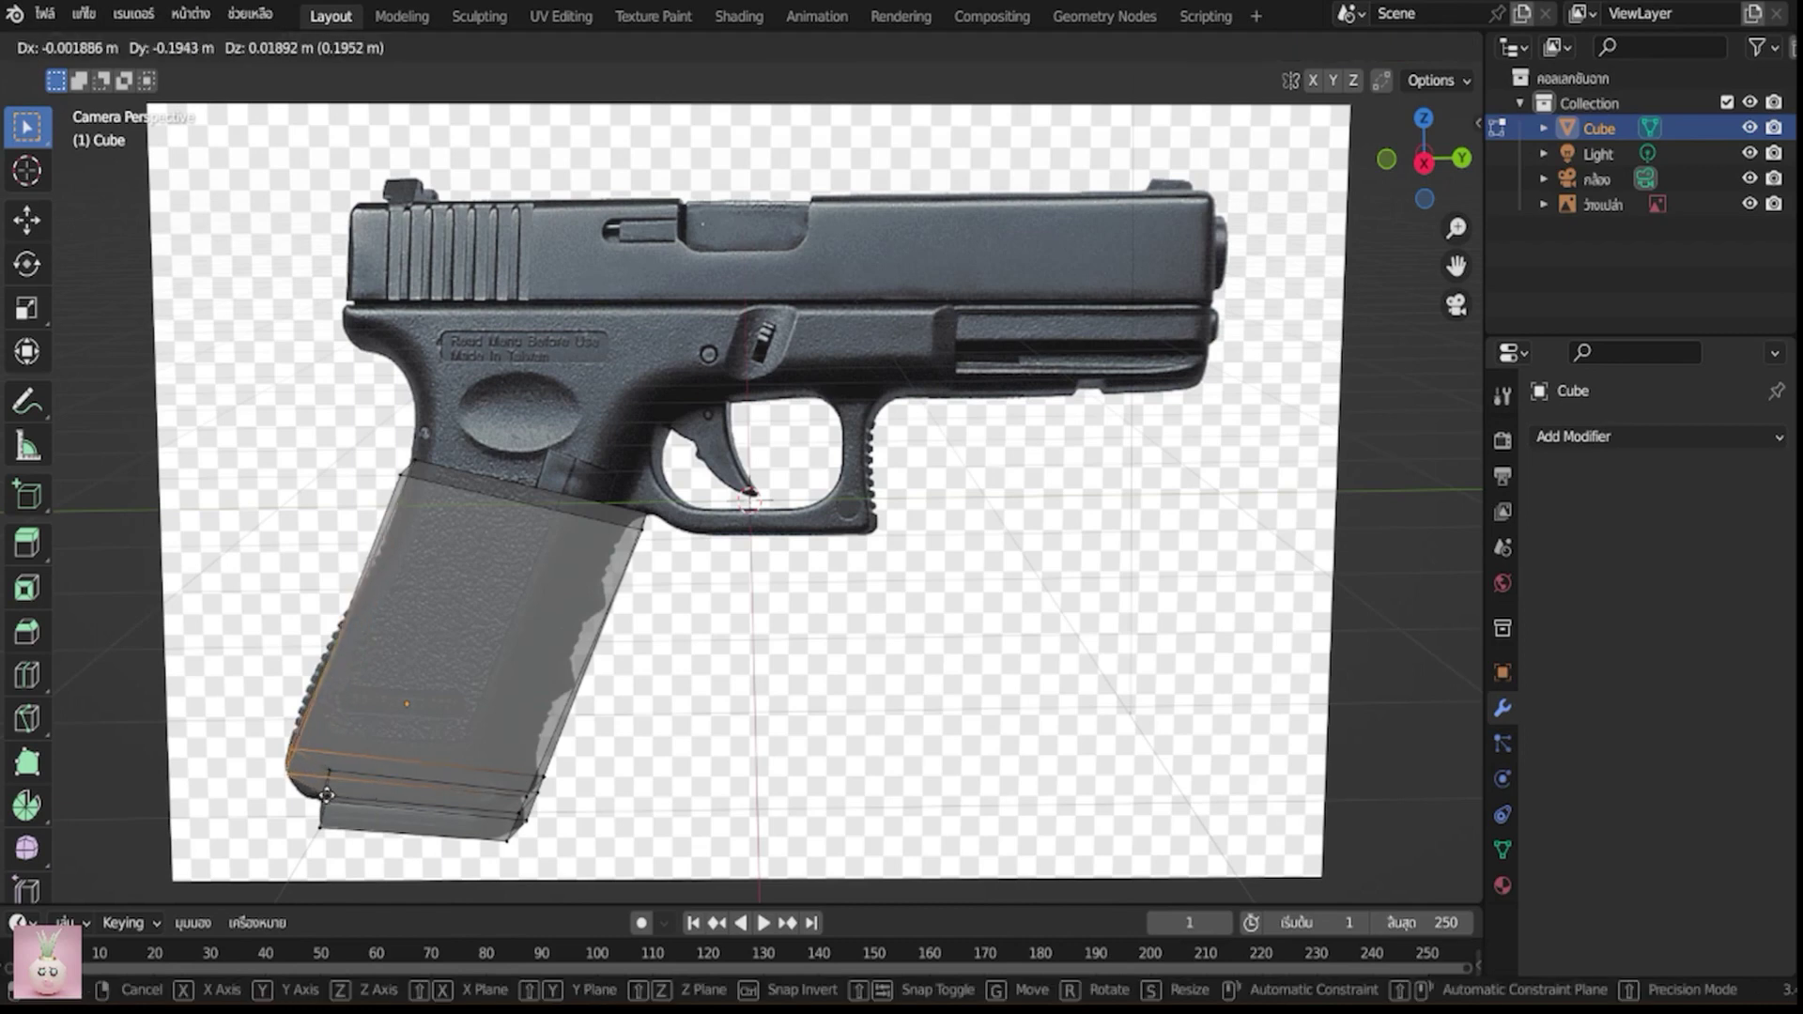
pyautogui.click(325, 788)
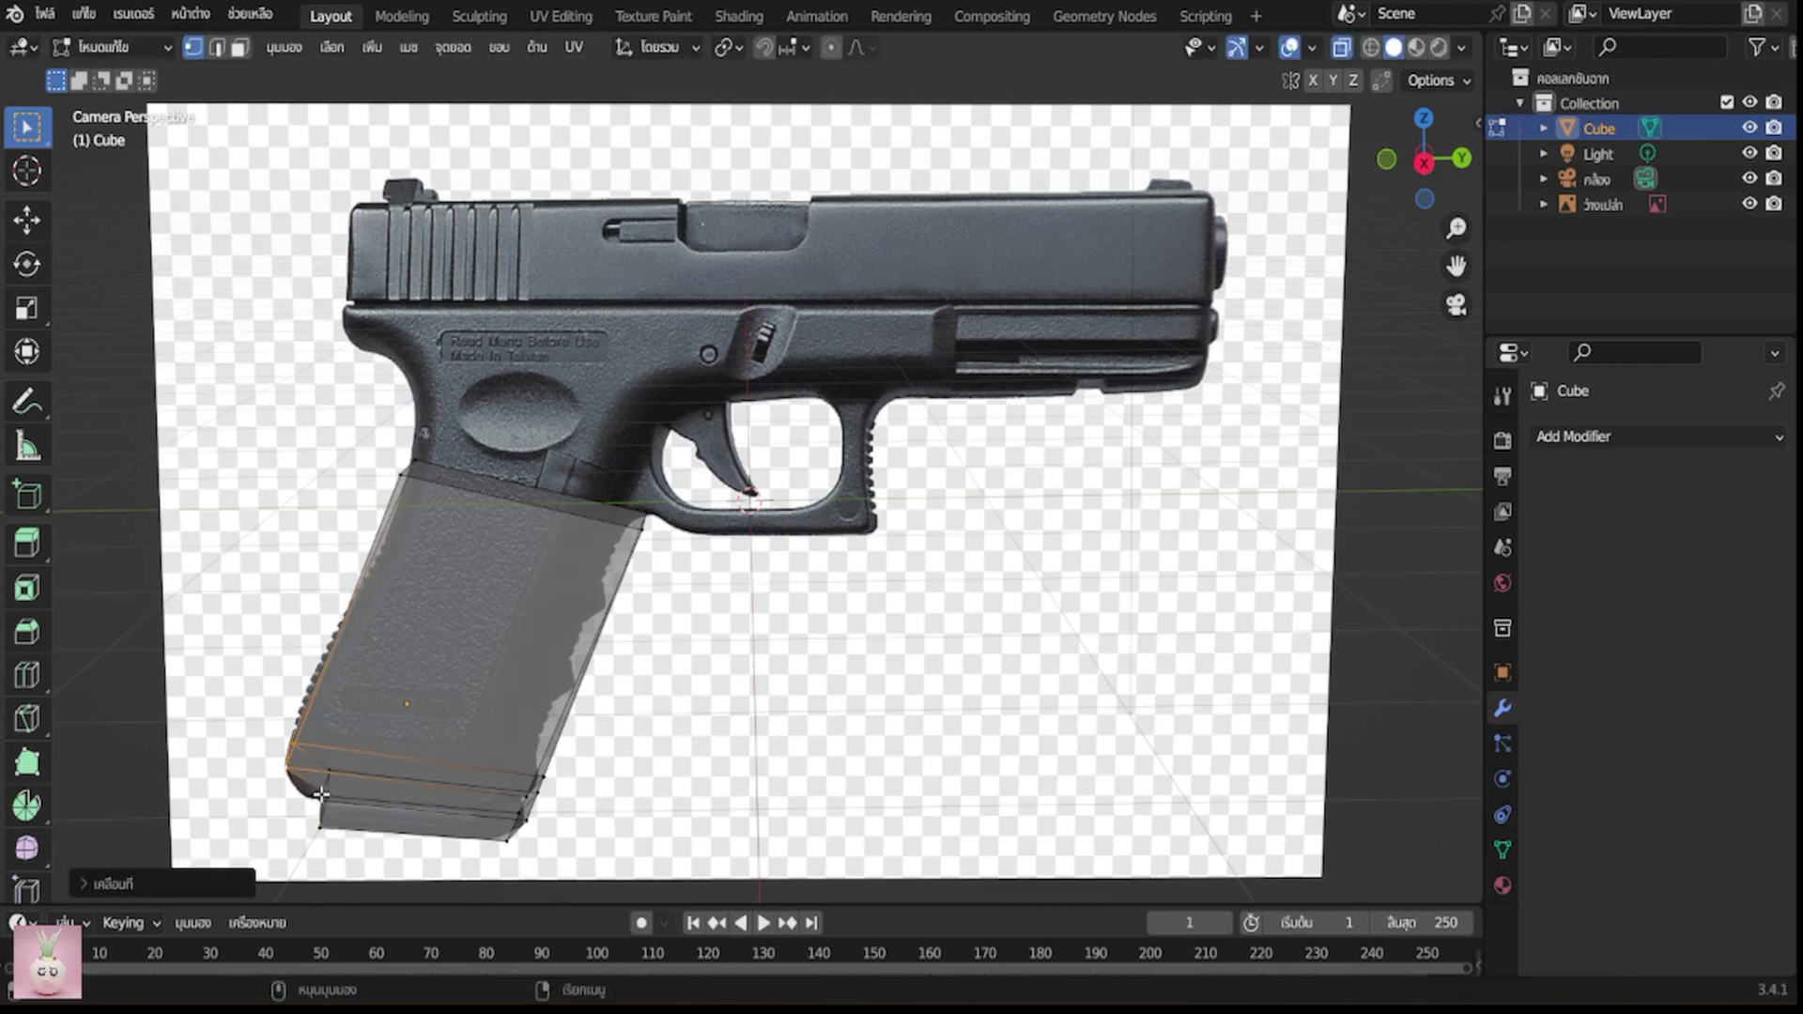
# Move the bottom edge loop at the magazine base slightly lower
pyautogui.click(327, 804)
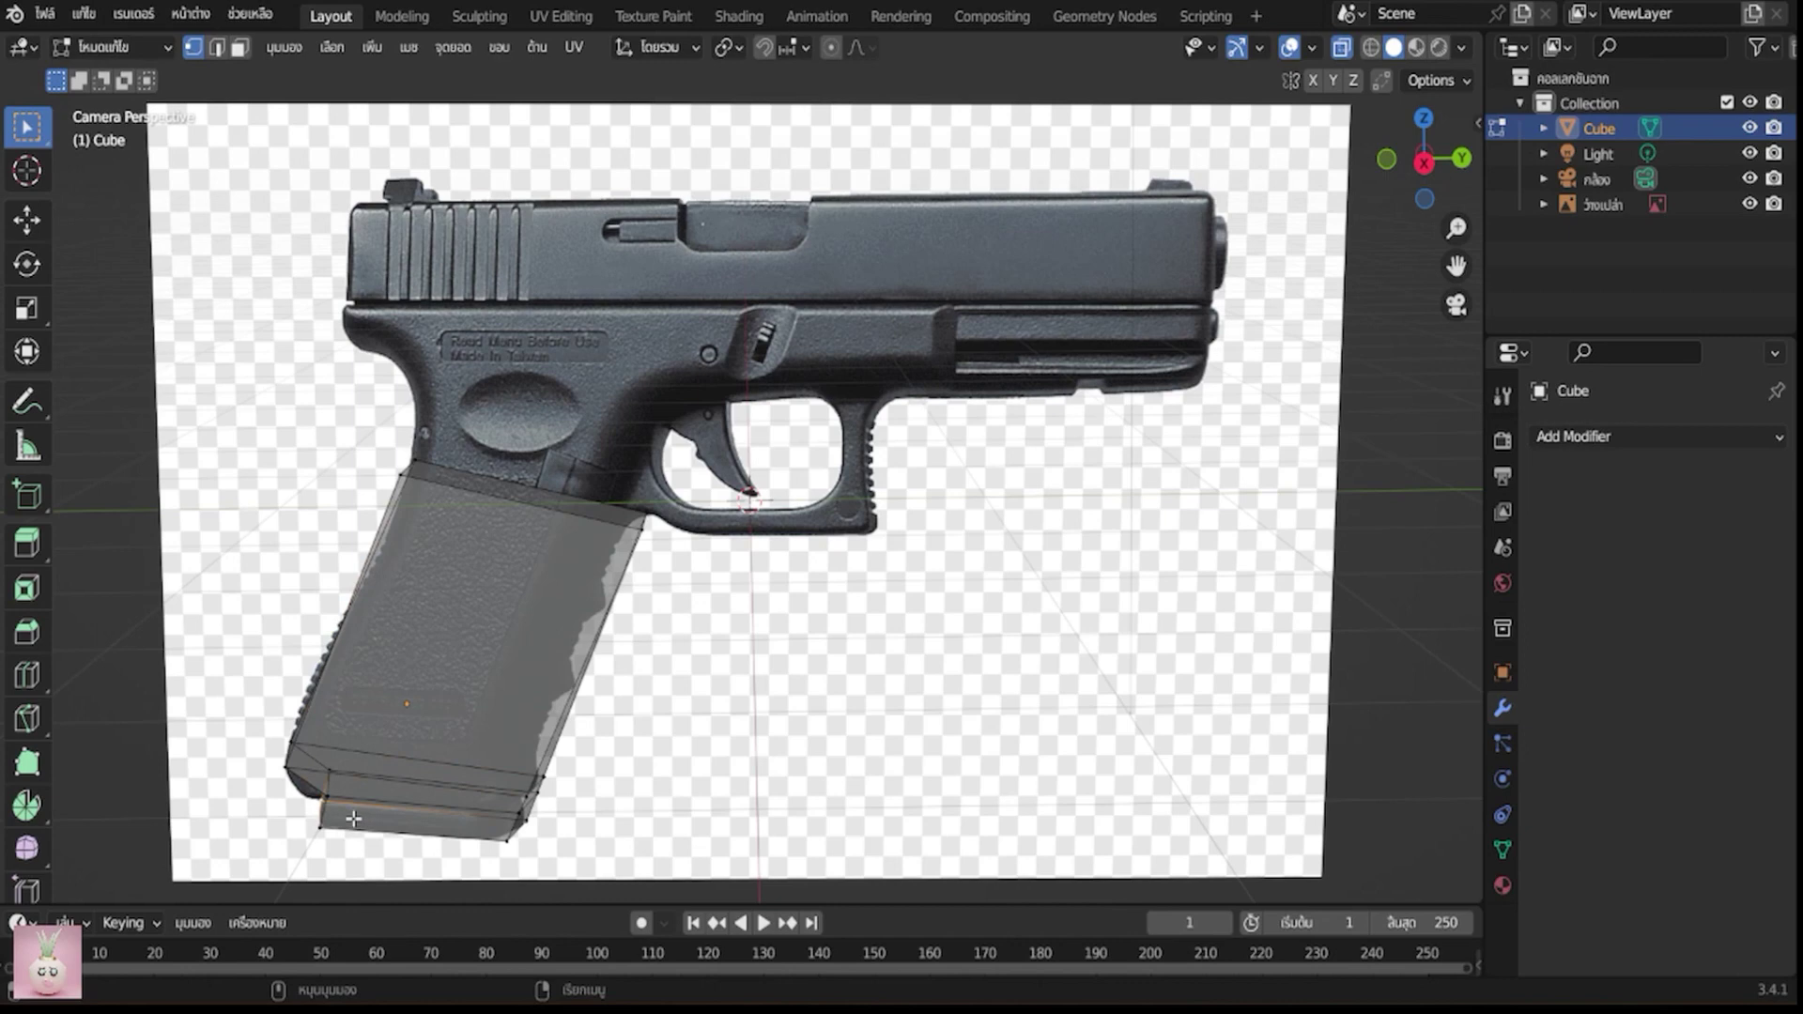
pyautogui.keyDown('alt'); pyautogui.click(325, 797); pyautogui.keyUp('alt')
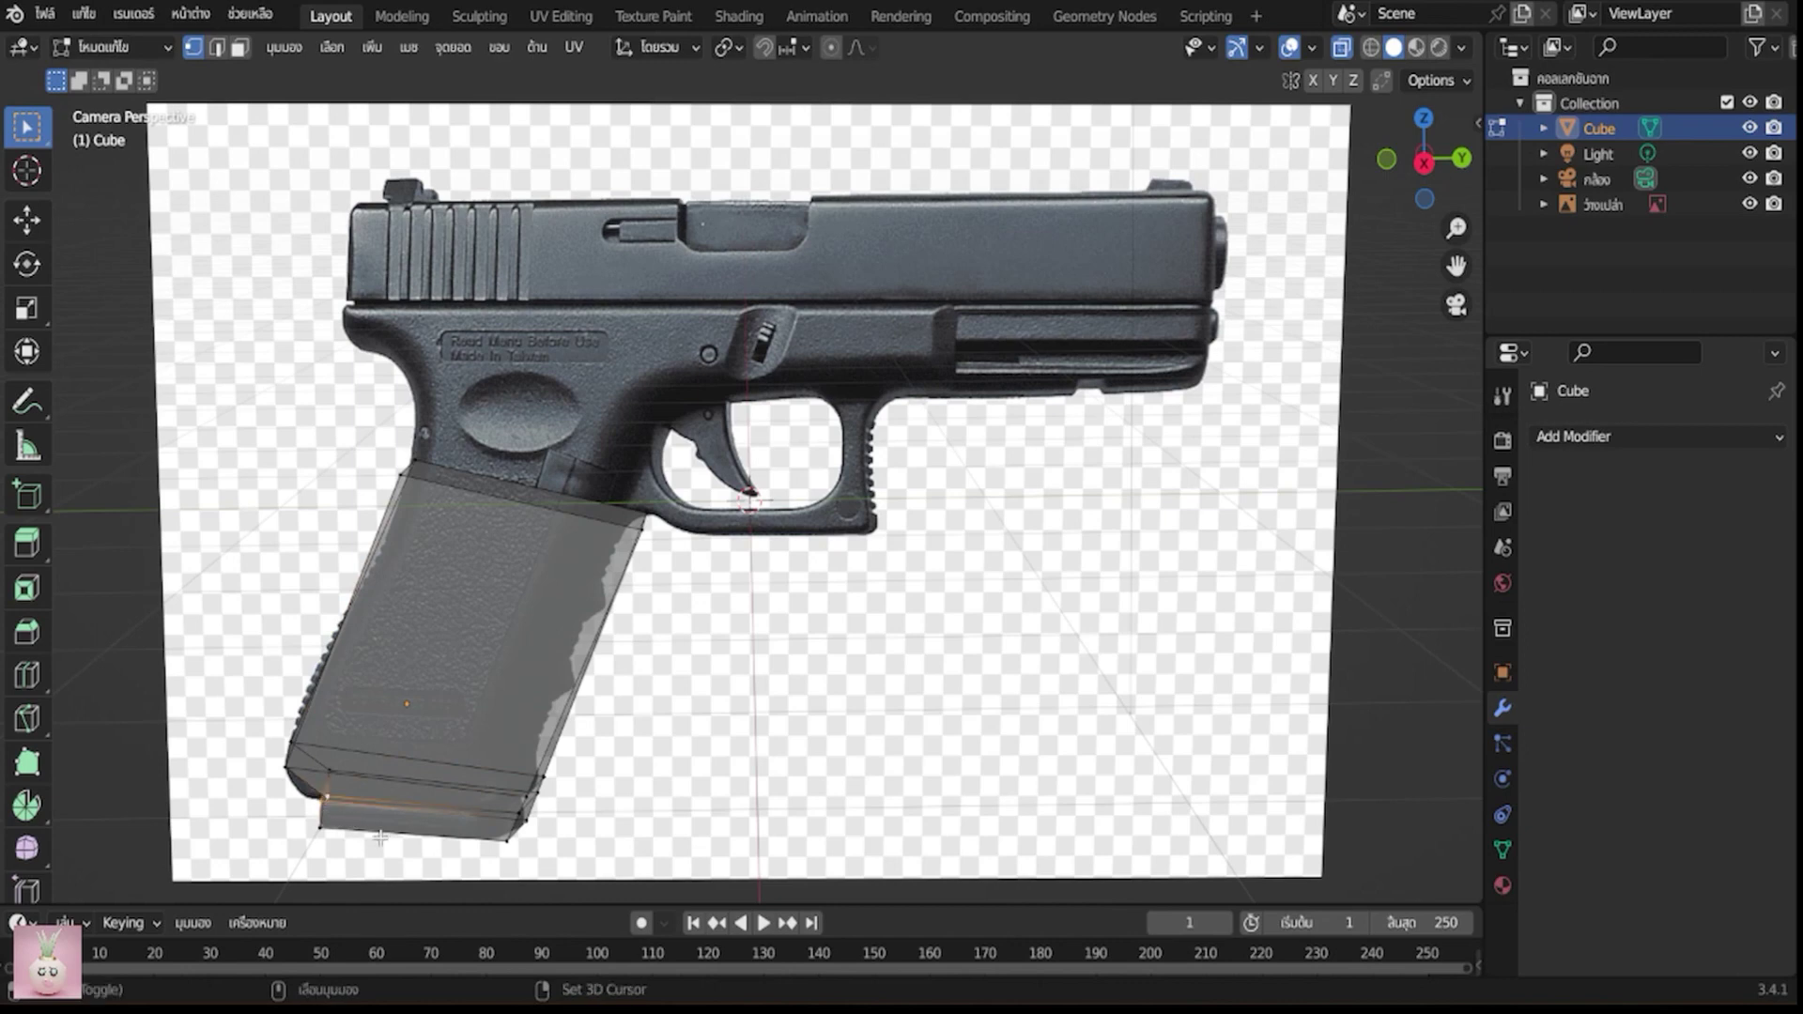
pyautogui.press('g')
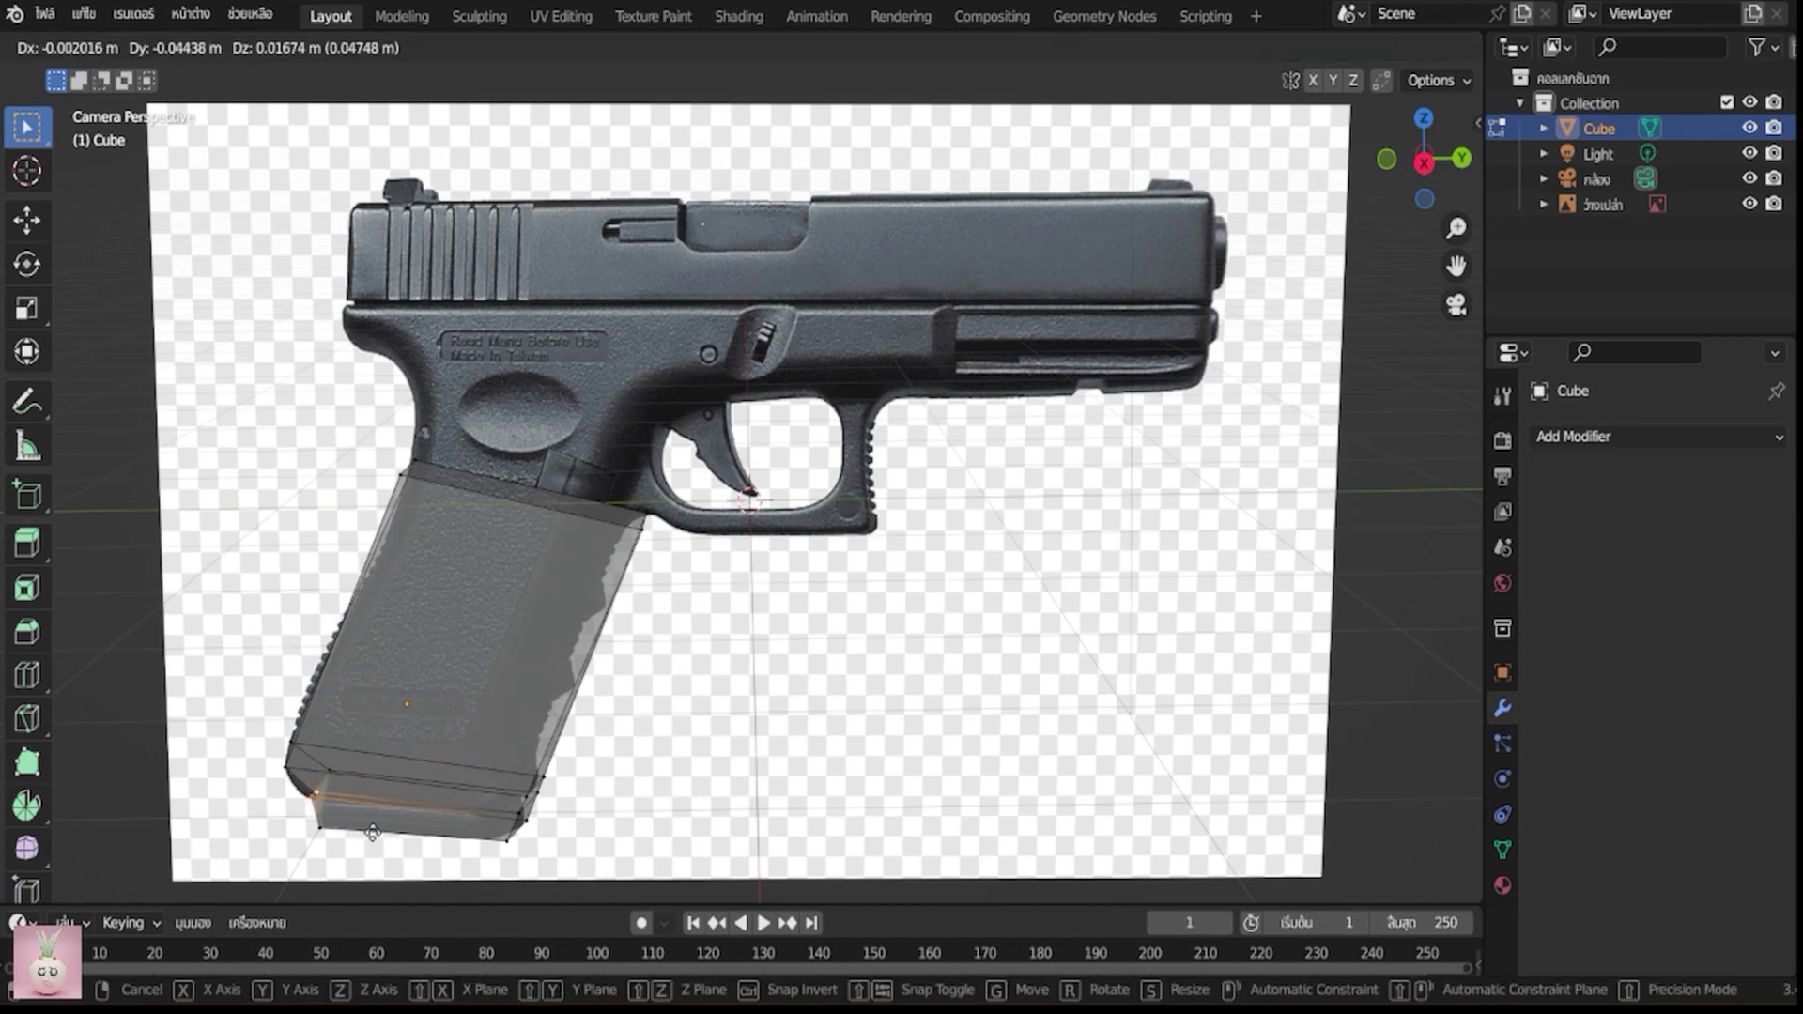
pyautogui.click(373, 832)
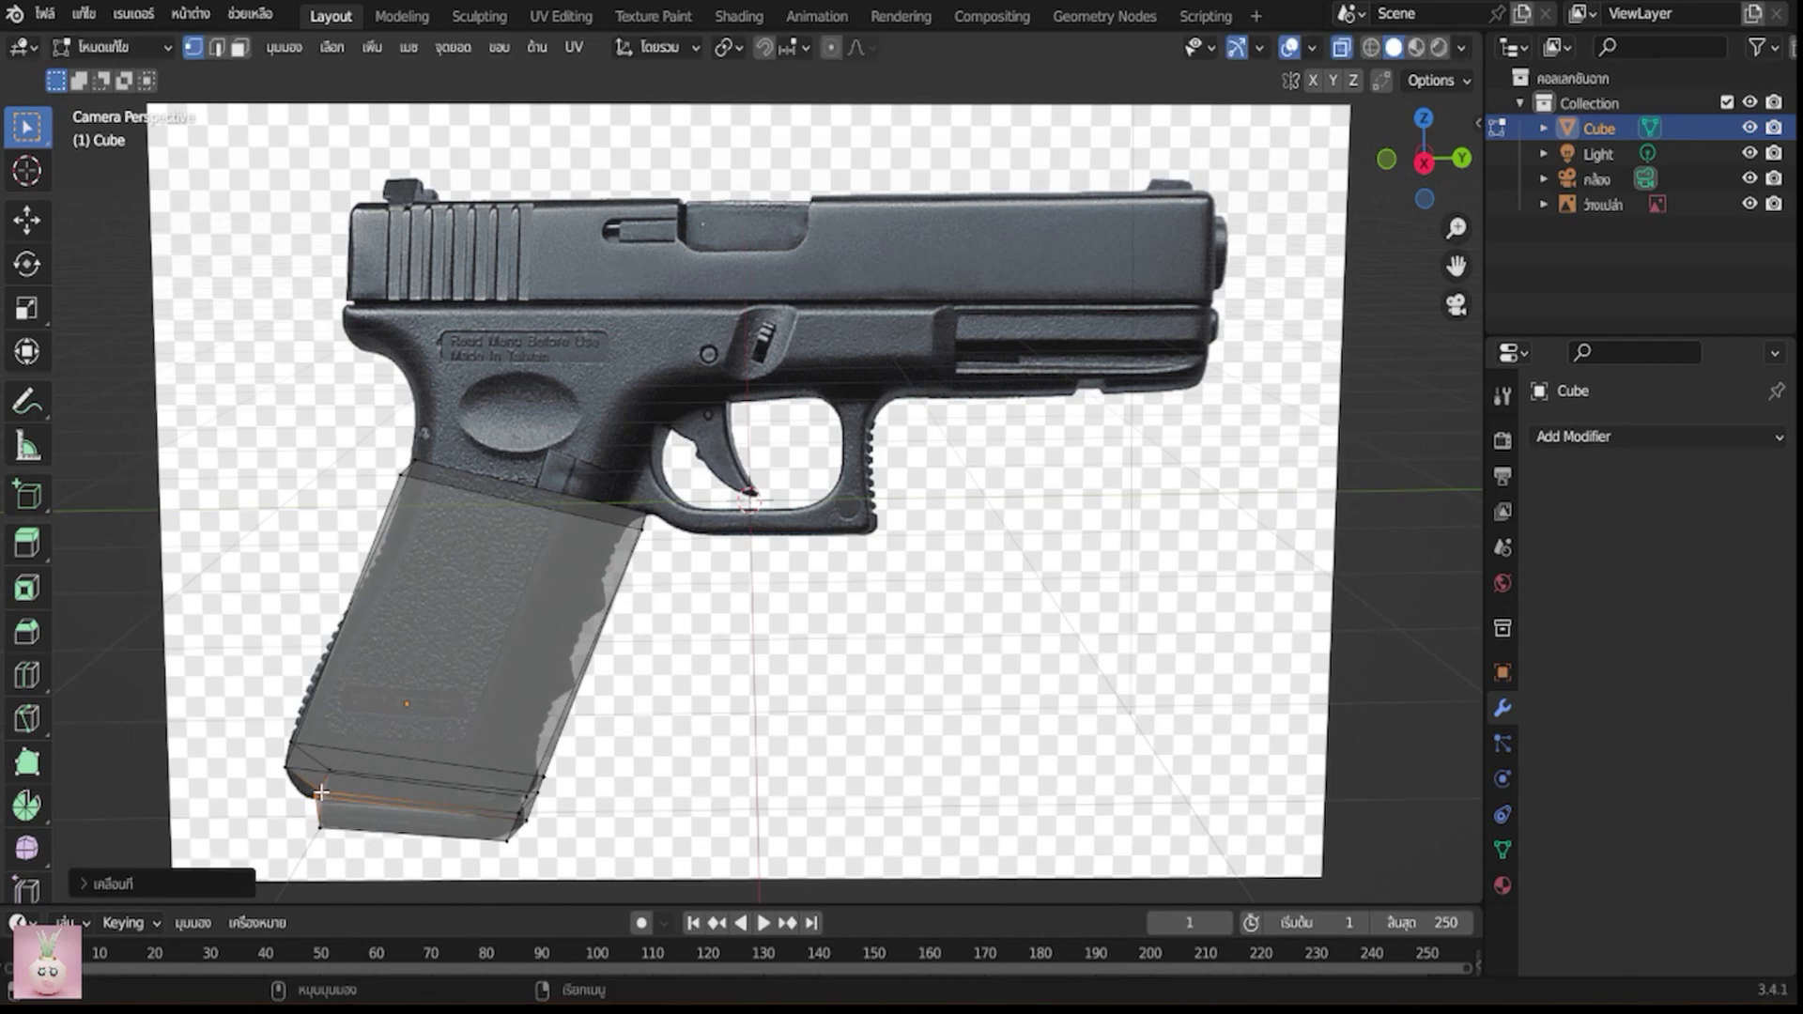
pyautogui.press('g')
pyautogui.click(325, 802)
# Push the magazine's bottom edges outward to form a base band below the grip
pyautogui.click(315, 795)
pyautogui.press('g')
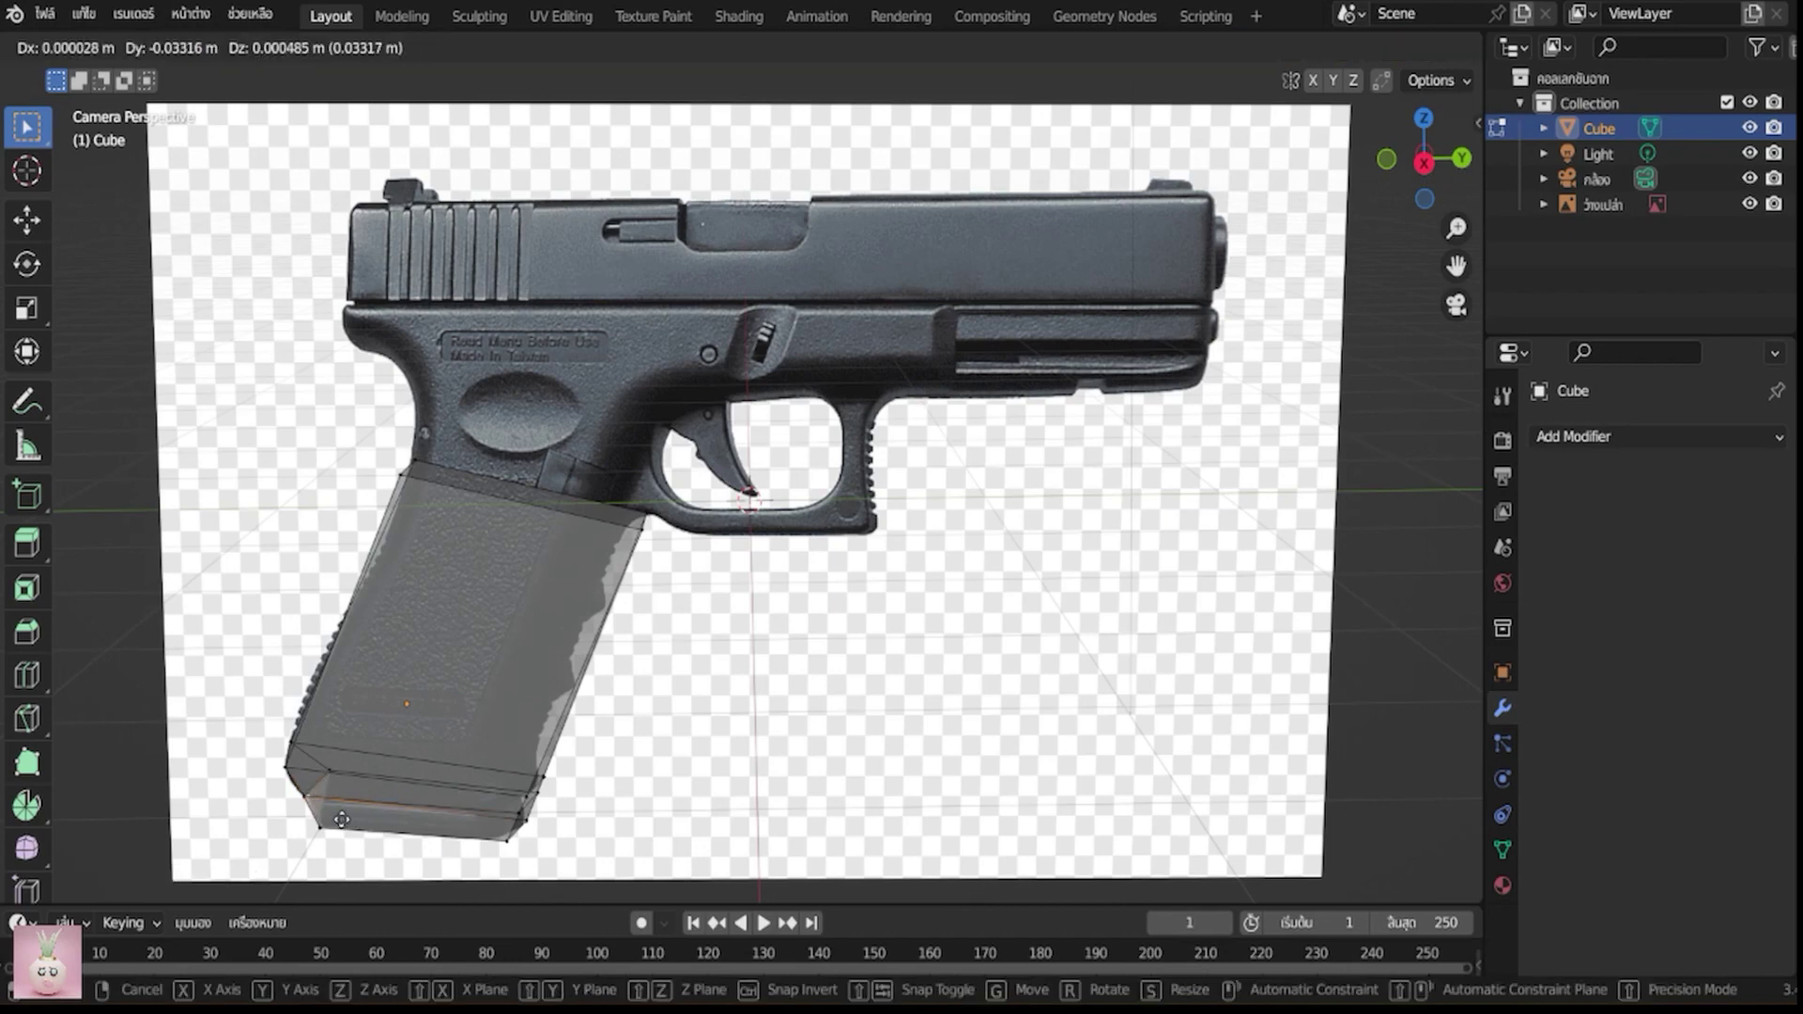
pyautogui.click(339, 819)
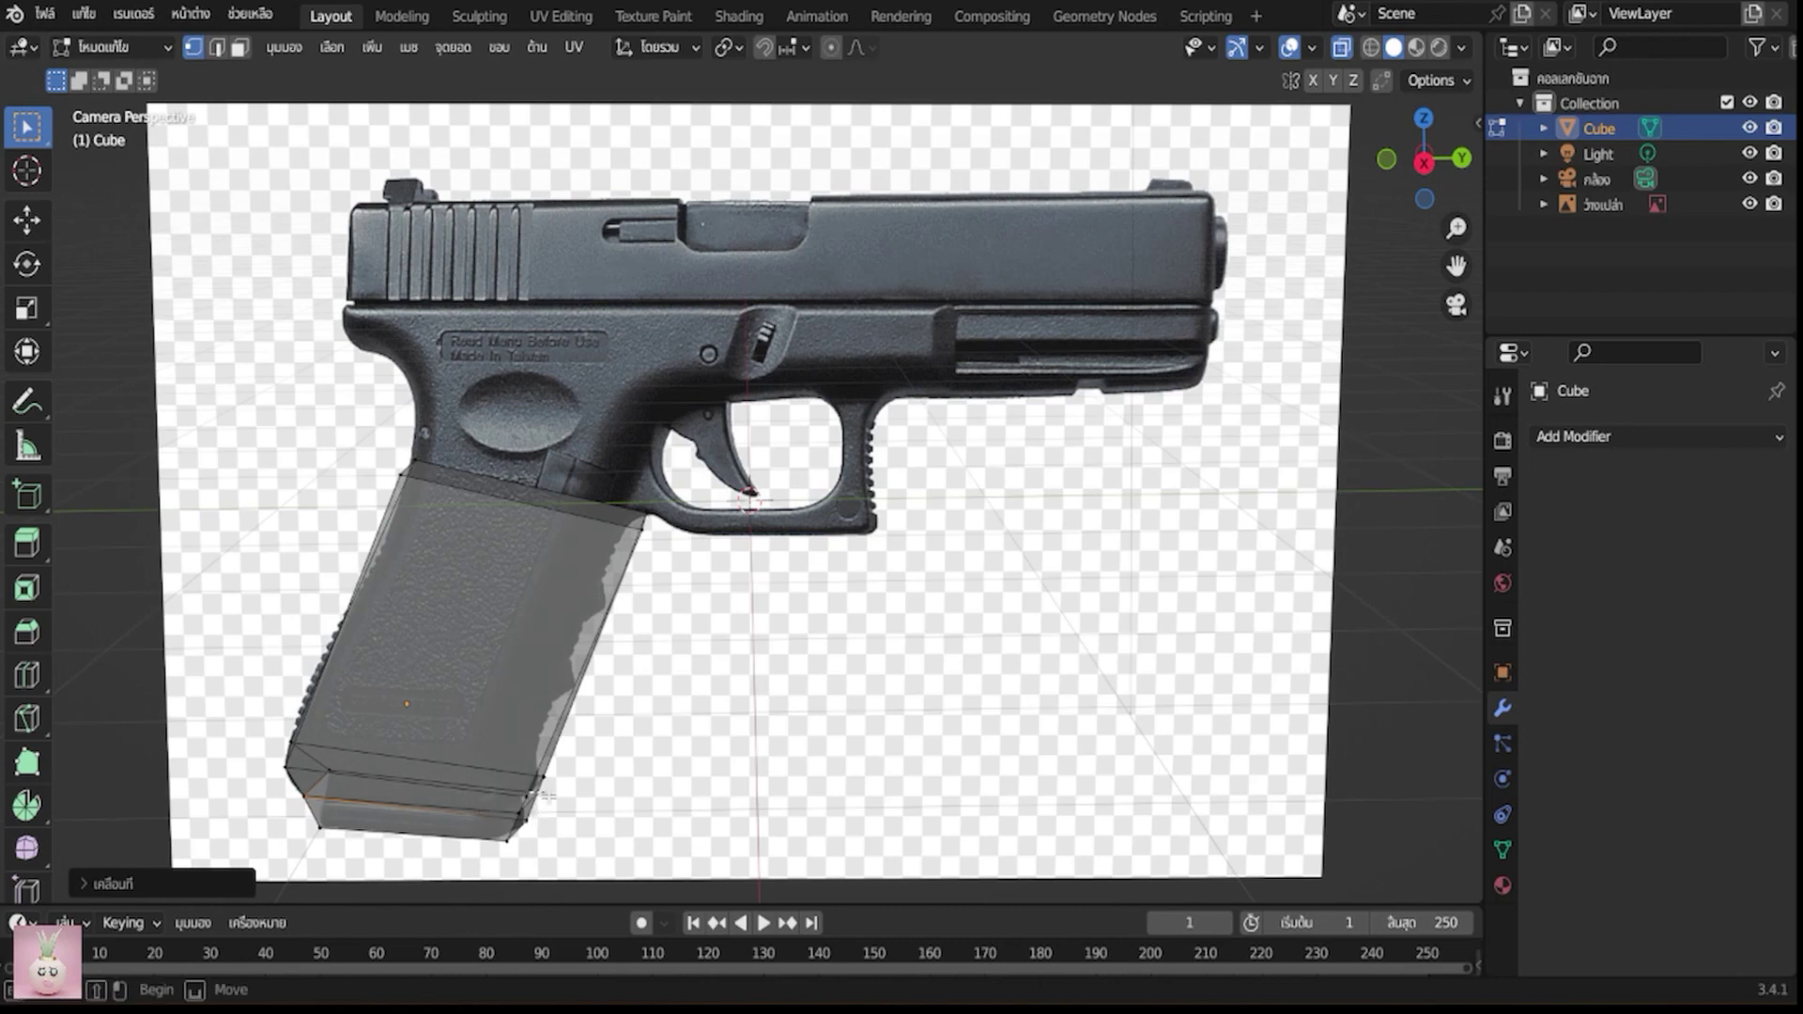
pyautogui.click(523, 792)
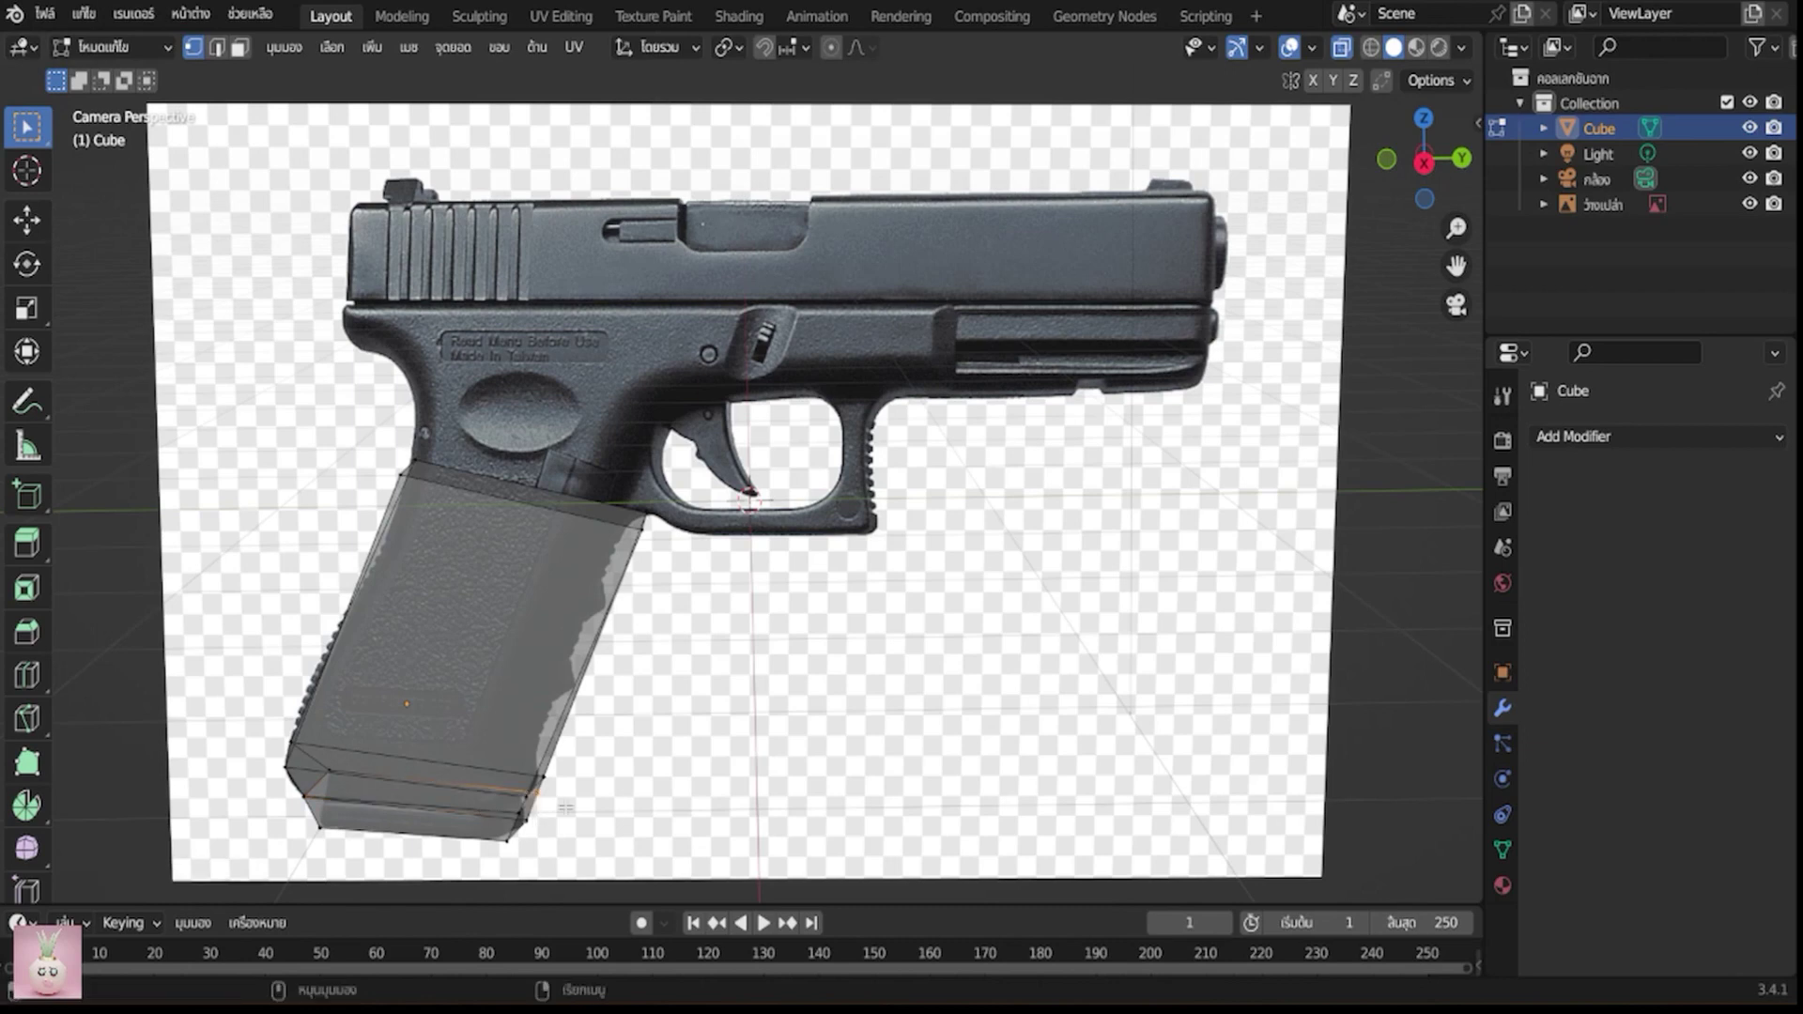
pyautogui.click(517, 819)
pyautogui.press('shift')
pyautogui.keyDown('shift'); pyautogui.click(517, 814); pyautogui.keyUp('shift')
pyautogui.press('g')
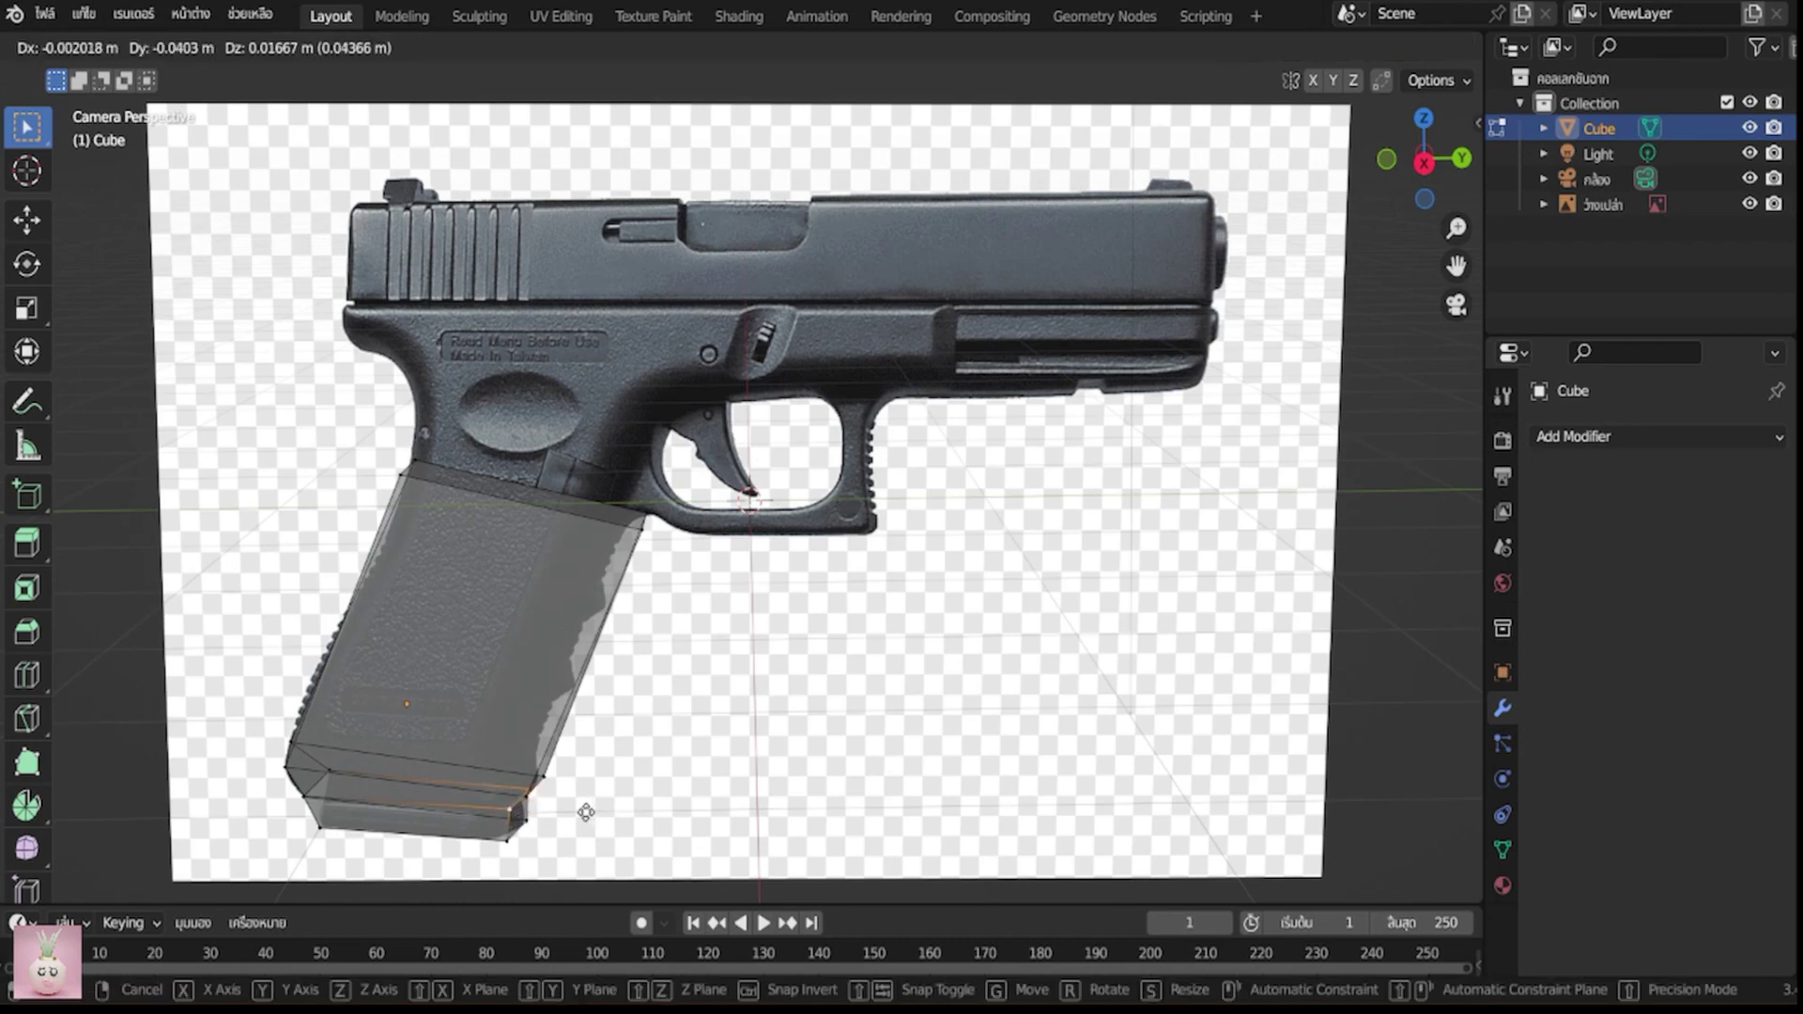
pyautogui.click(585, 811)
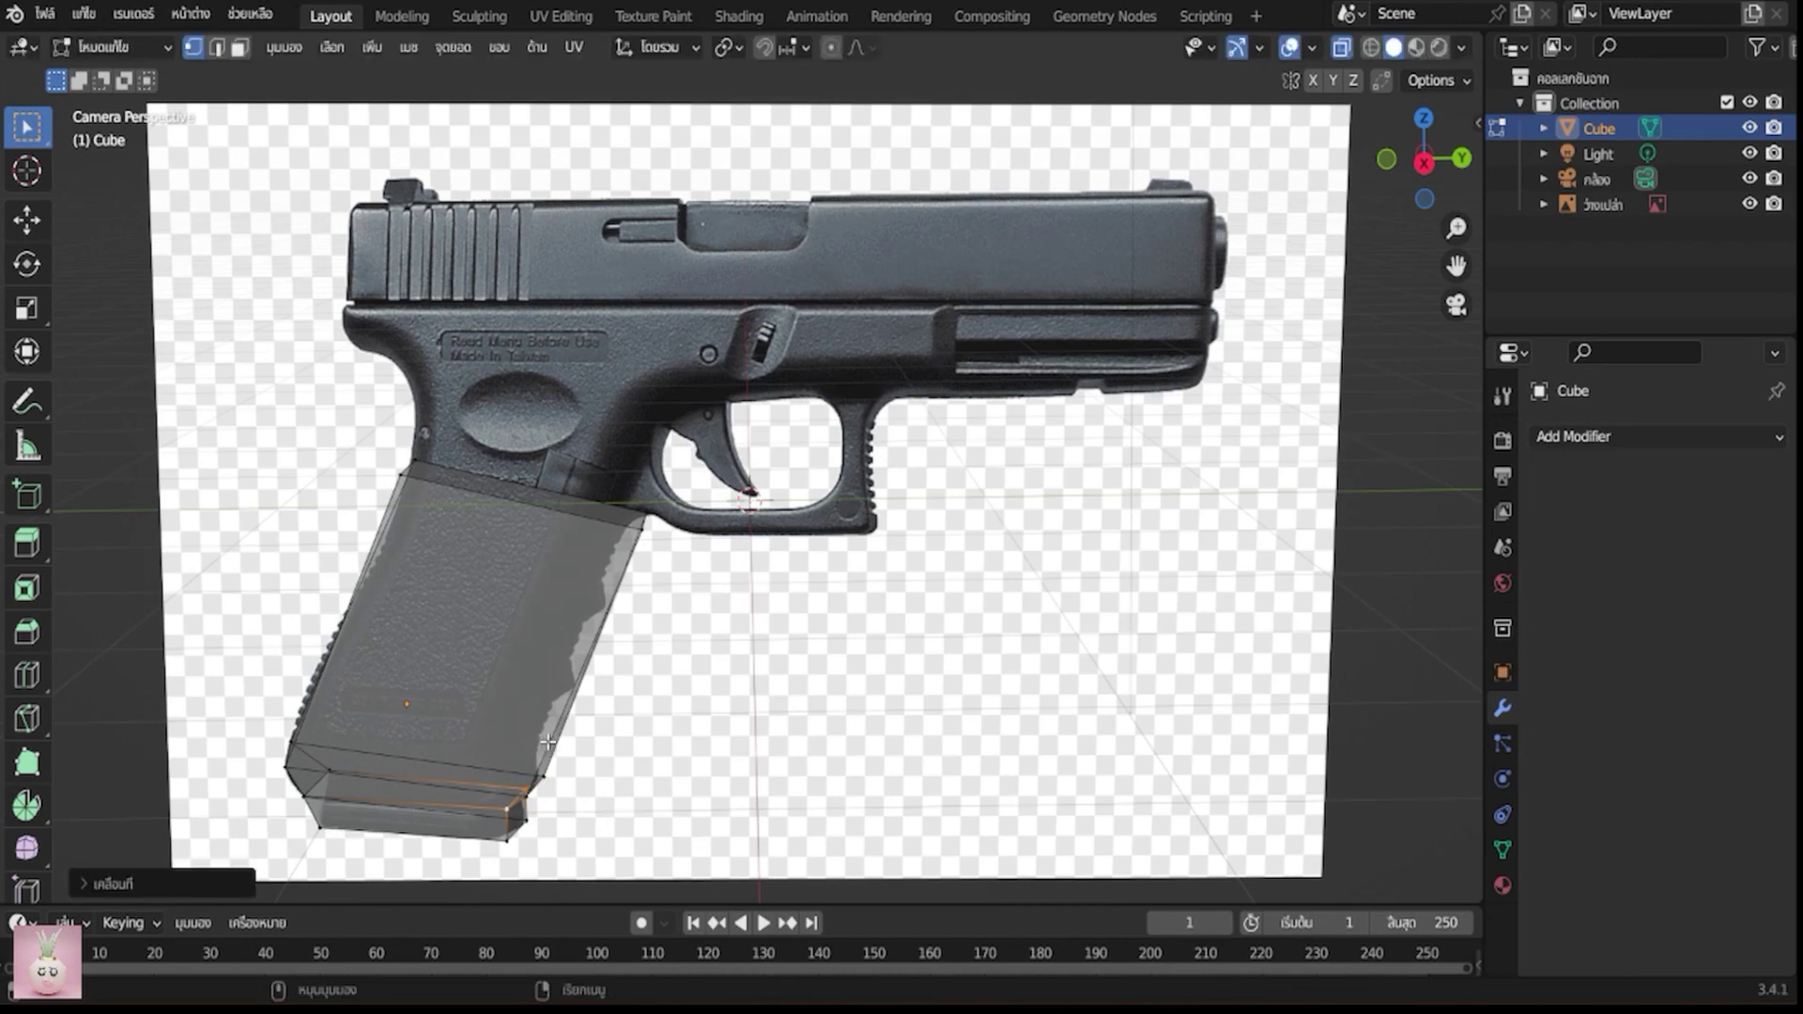
pyautogui.hotkey('ctrl', 'r')
# Add an edge loop low on the grip and nudge its edges to the outline
pyautogui.click(547, 741)
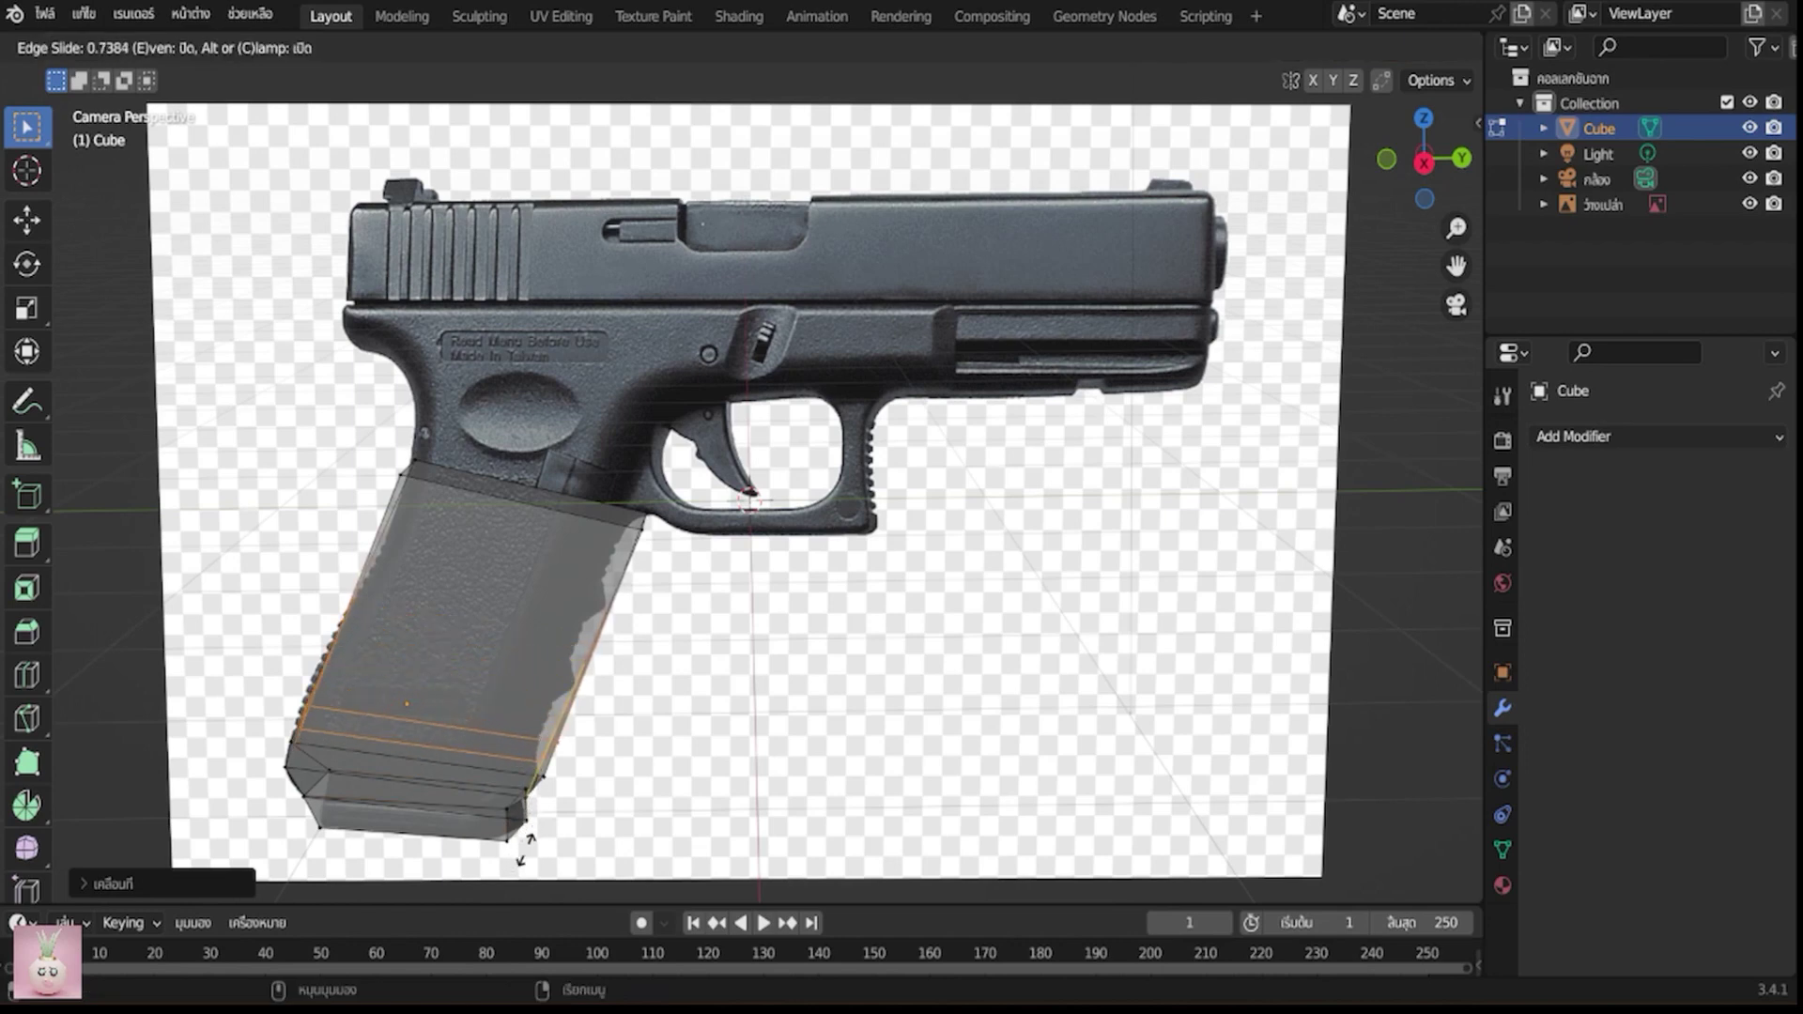
pyautogui.click(523, 847)
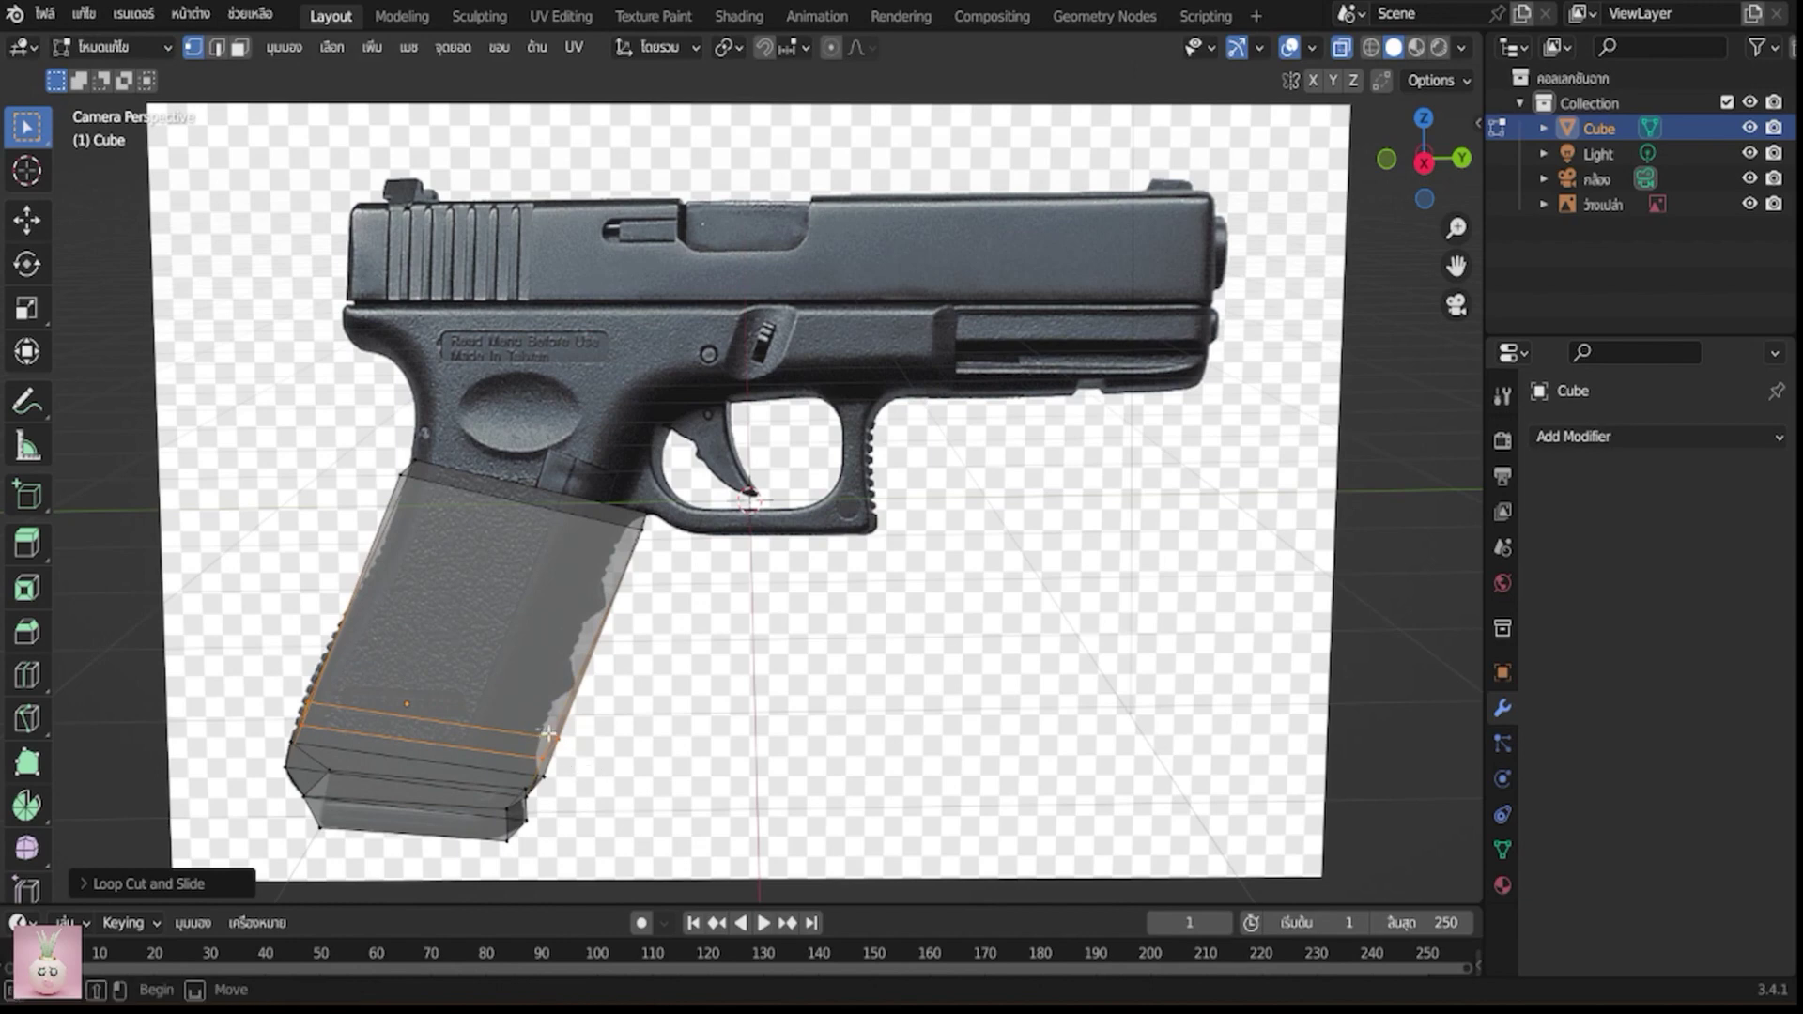
pyautogui.click(610, 765)
pyautogui.press('g')
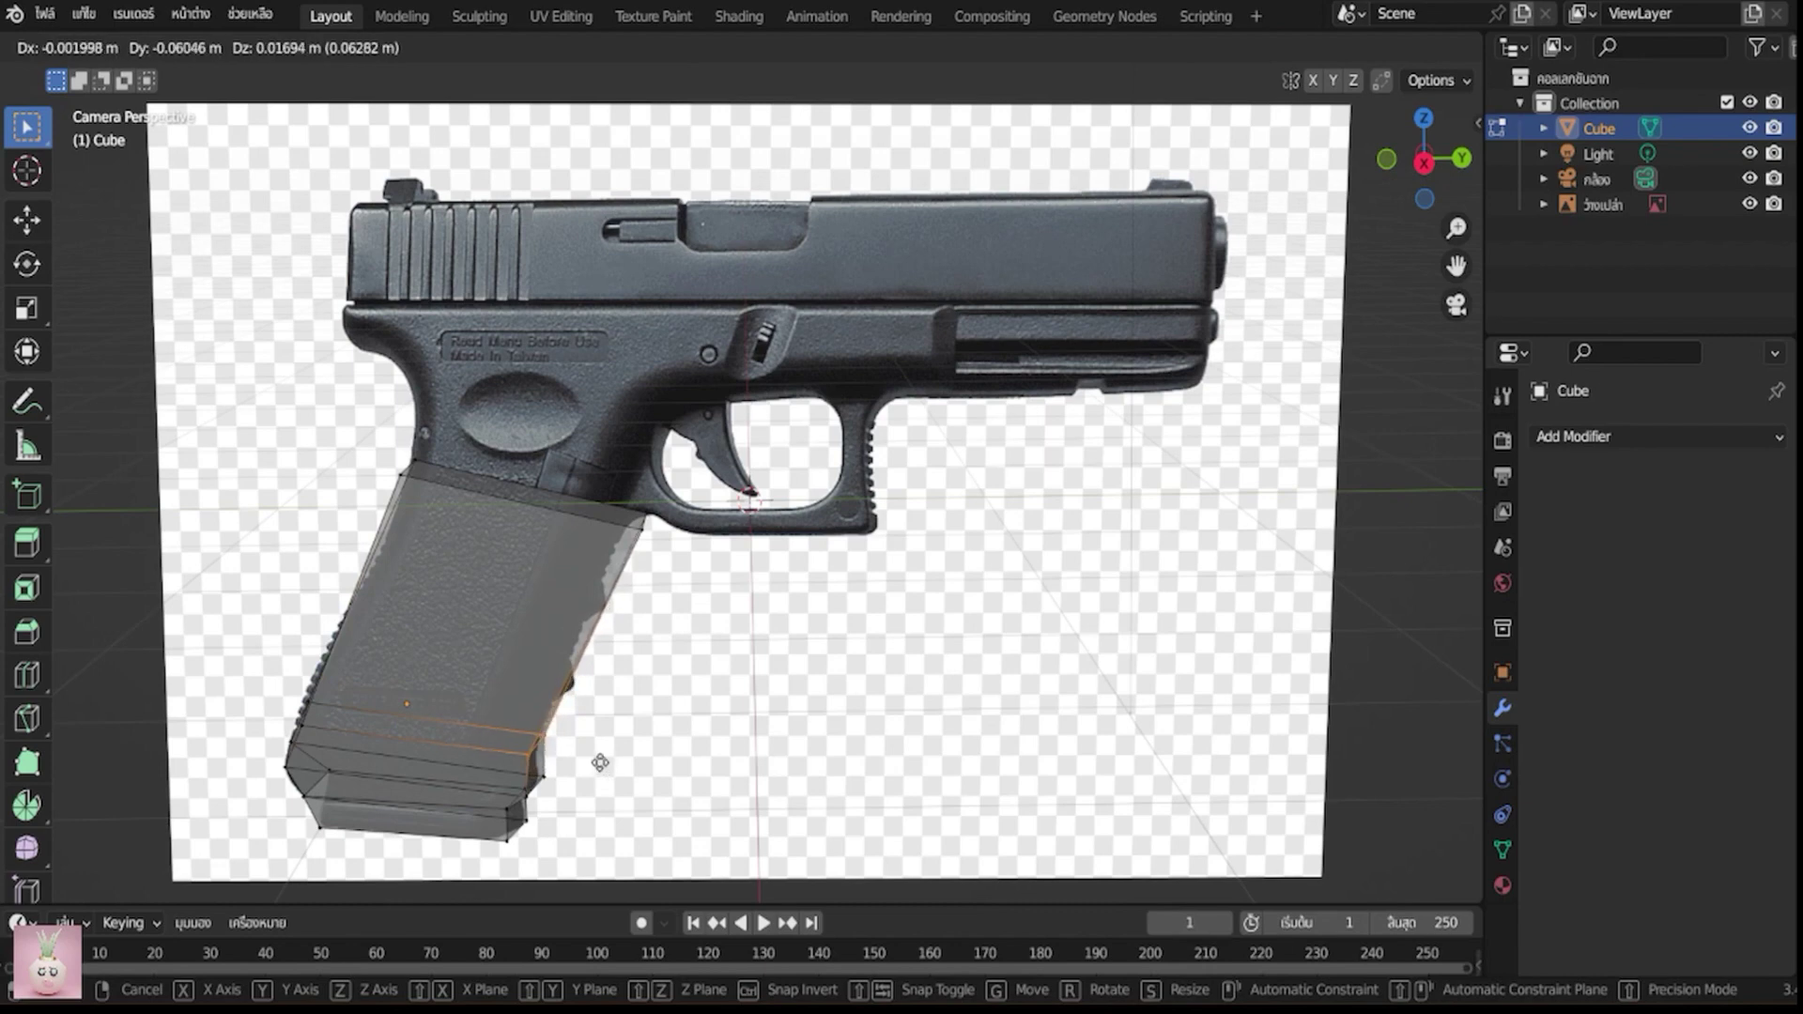
pyautogui.click(598, 763)
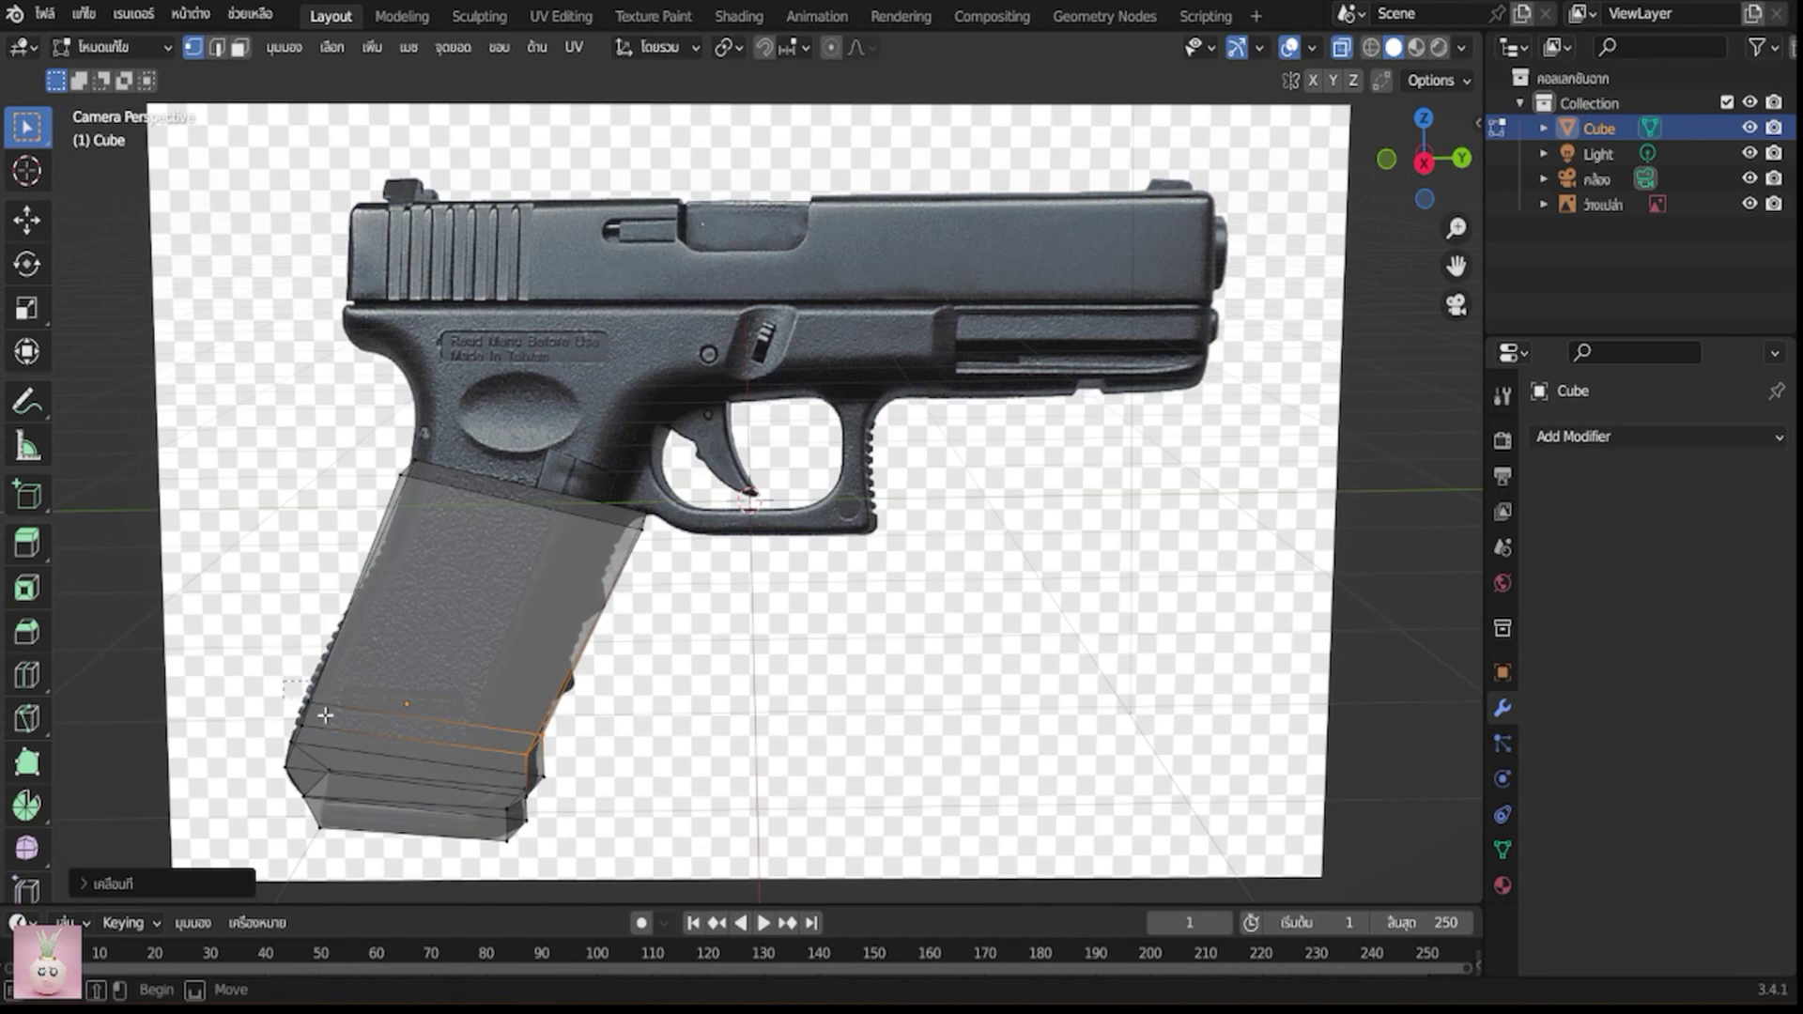
pyautogui.keyDown('alt'); pyautogui.click(327, 723); pyautogui.keyUp('alt')
pyautogui.press('g')
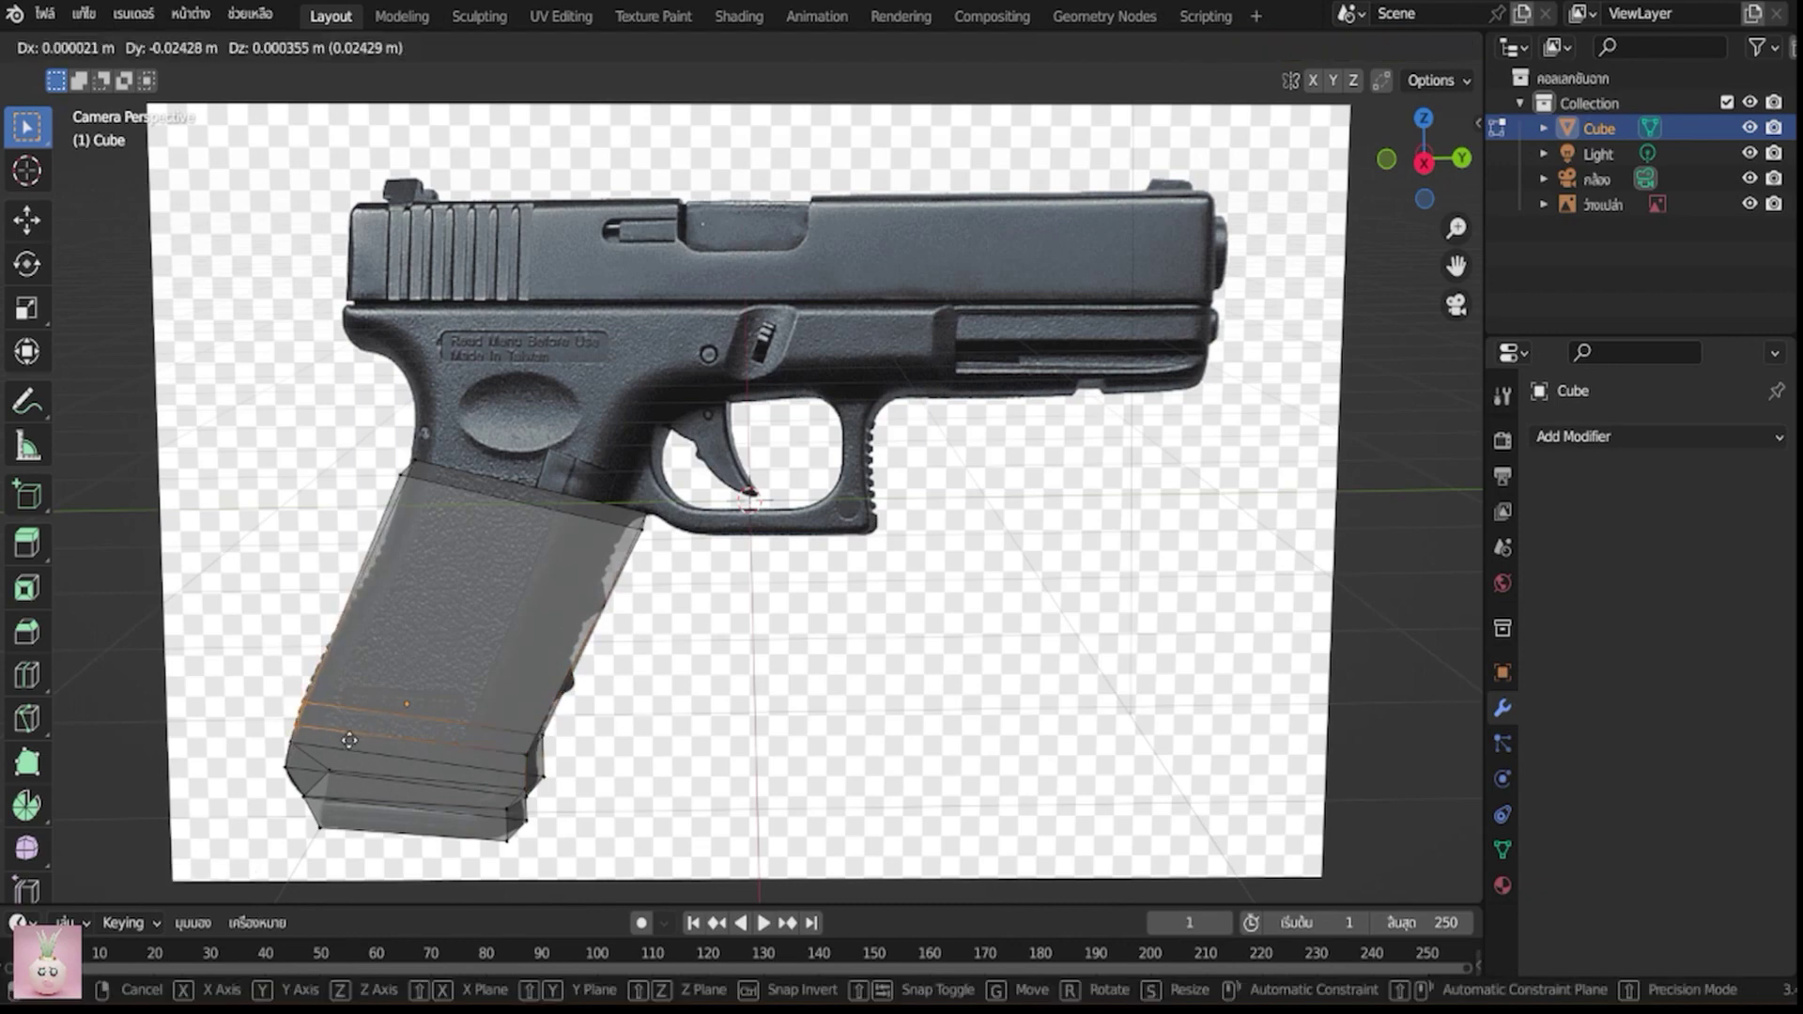
pyautogui.click(348, 740)
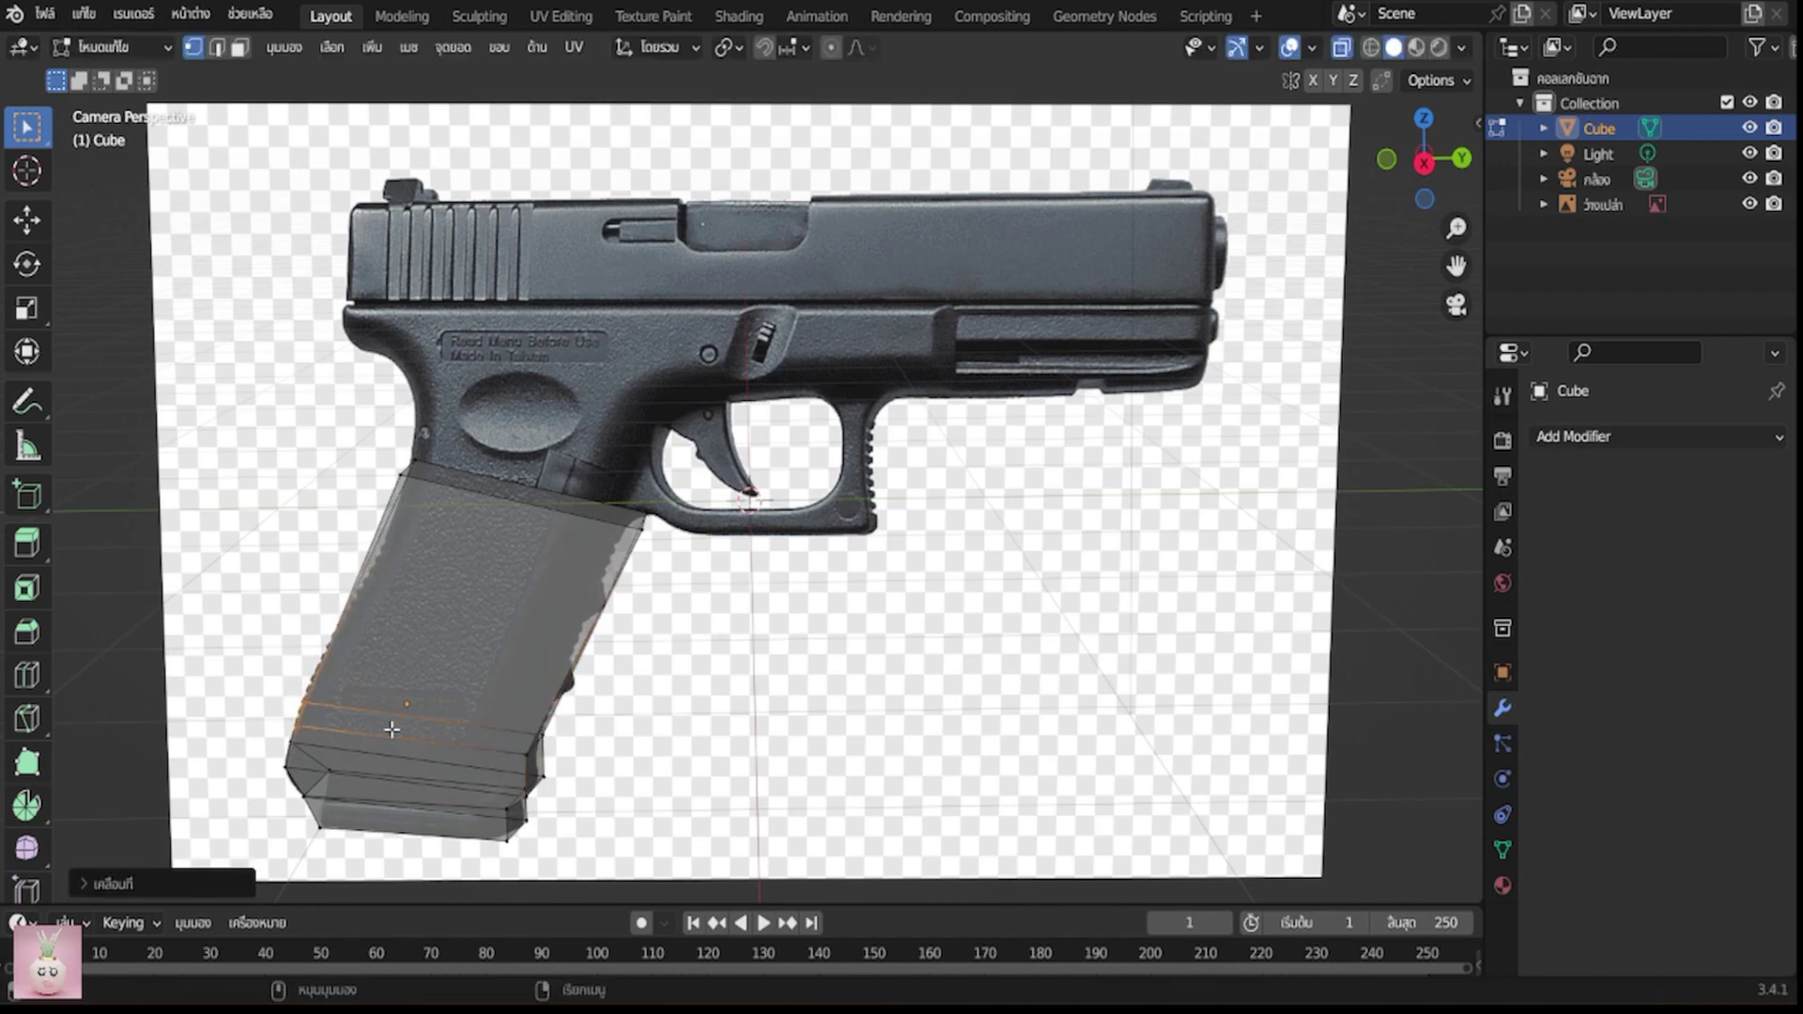
# Add another grip loop and move its edges to match the photo outline
pyautogui.hotkey('ctrl', 'r')
pyautogui.click(546, 694)
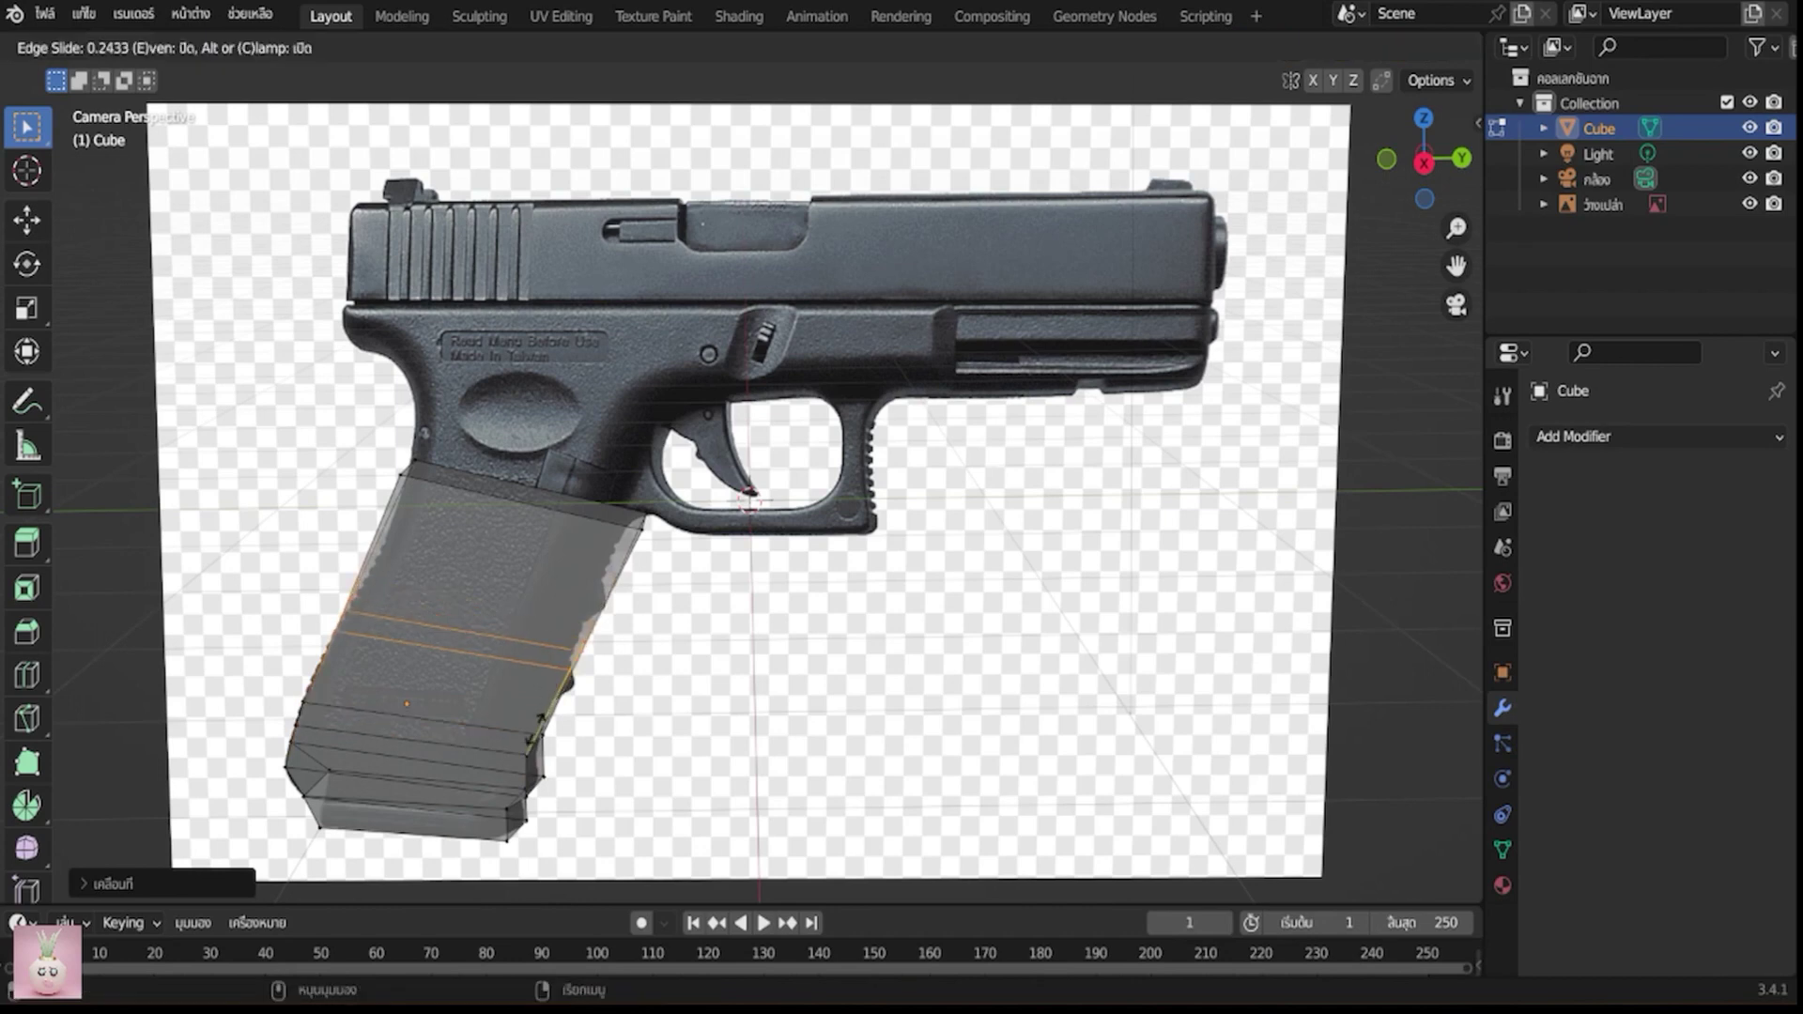
pyautogui.click(518, 779)
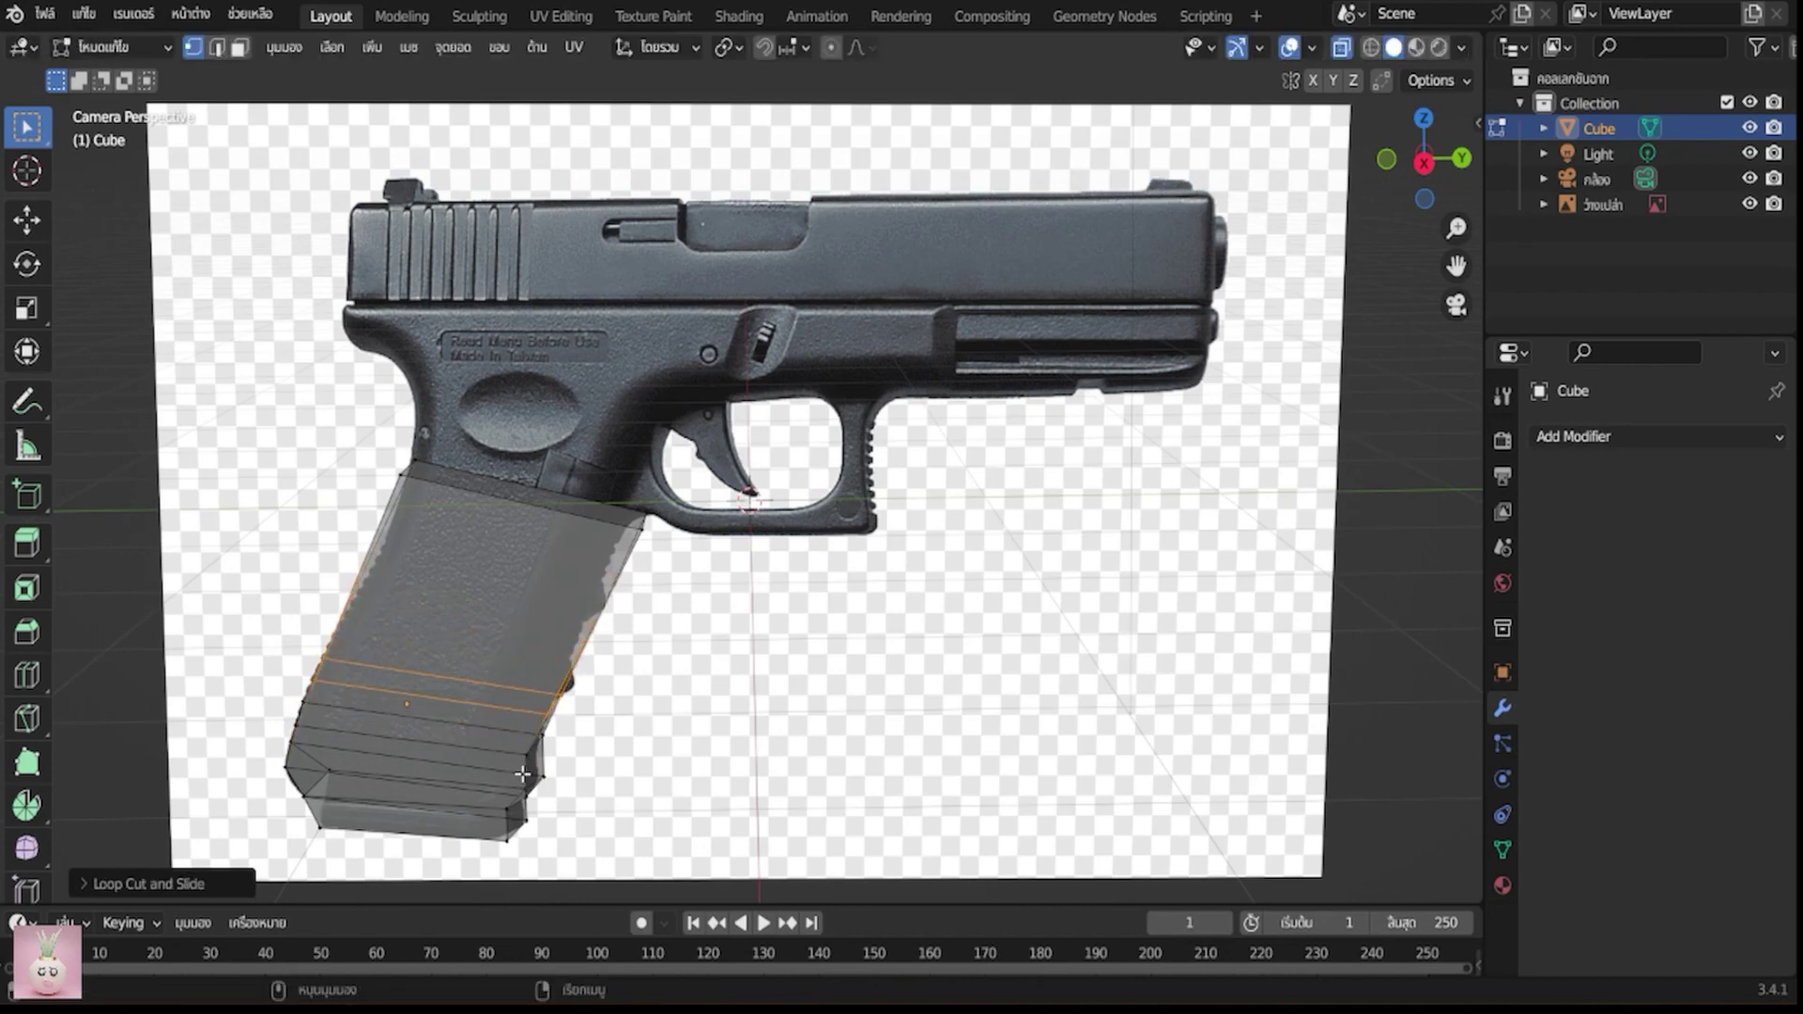
pyautogui.moveTo(576, 721); pyautogui.dragTo(580, 717)
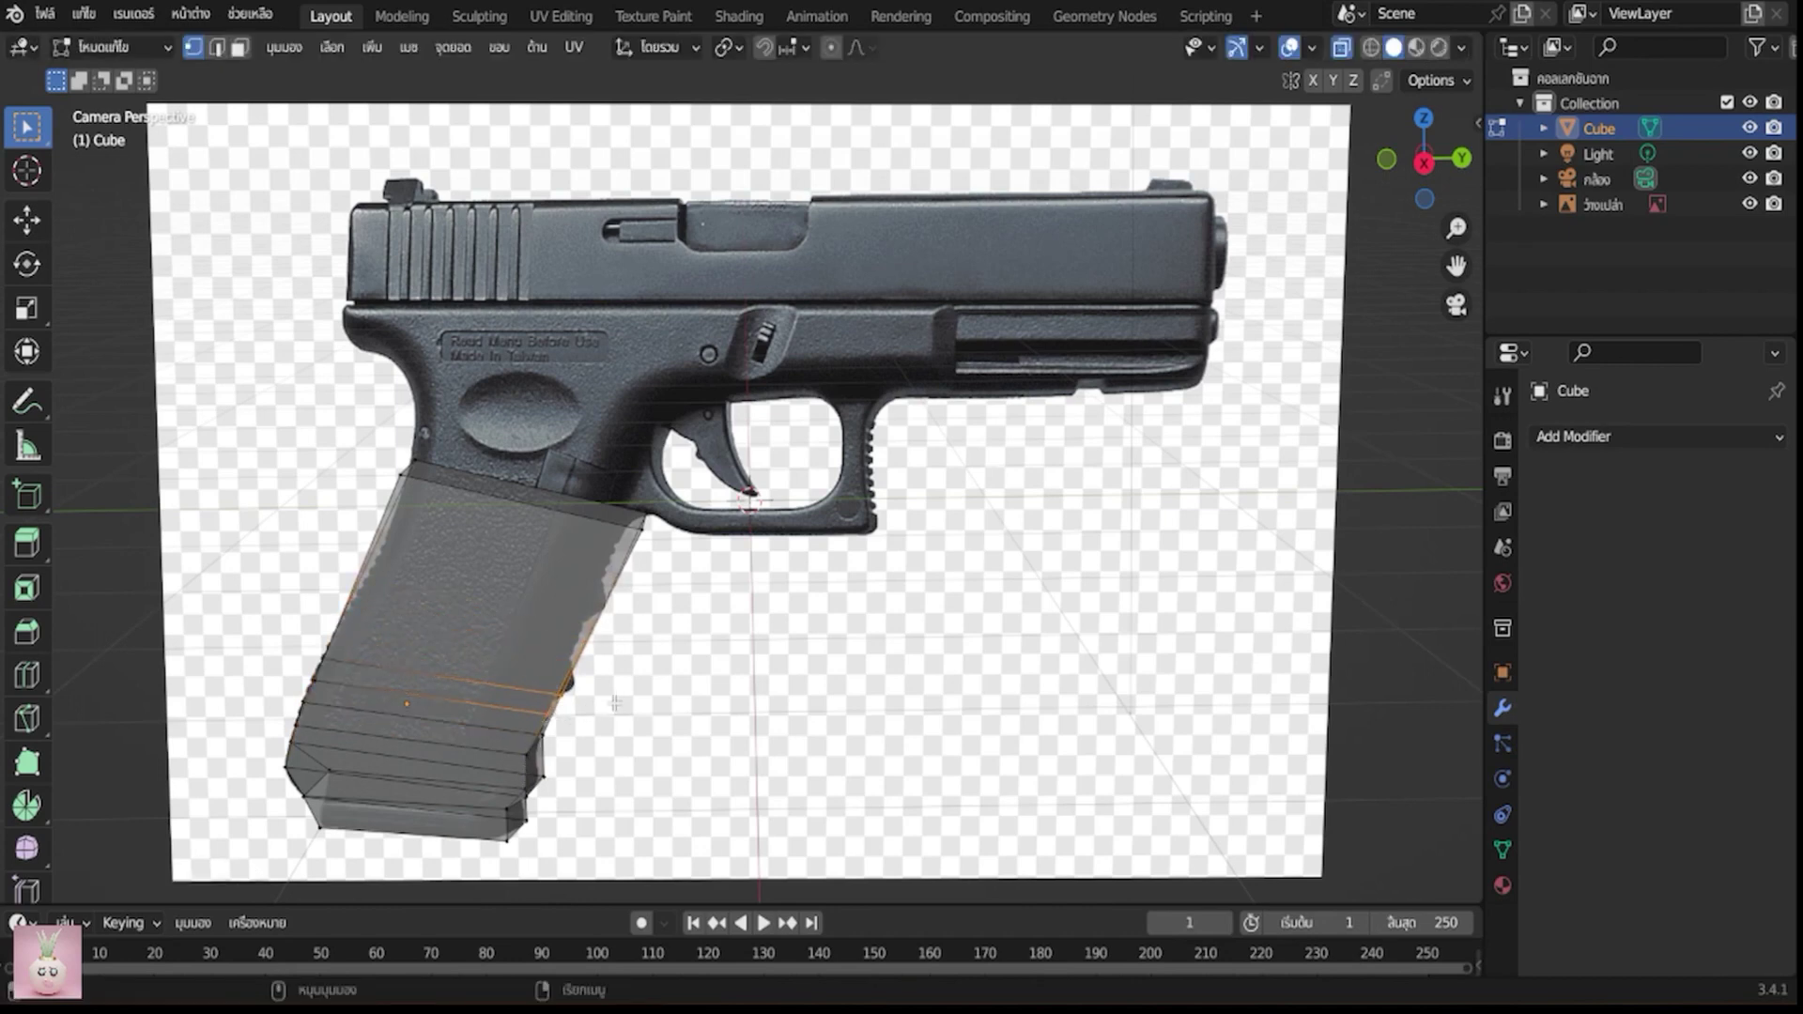
pyautogui.press('g')
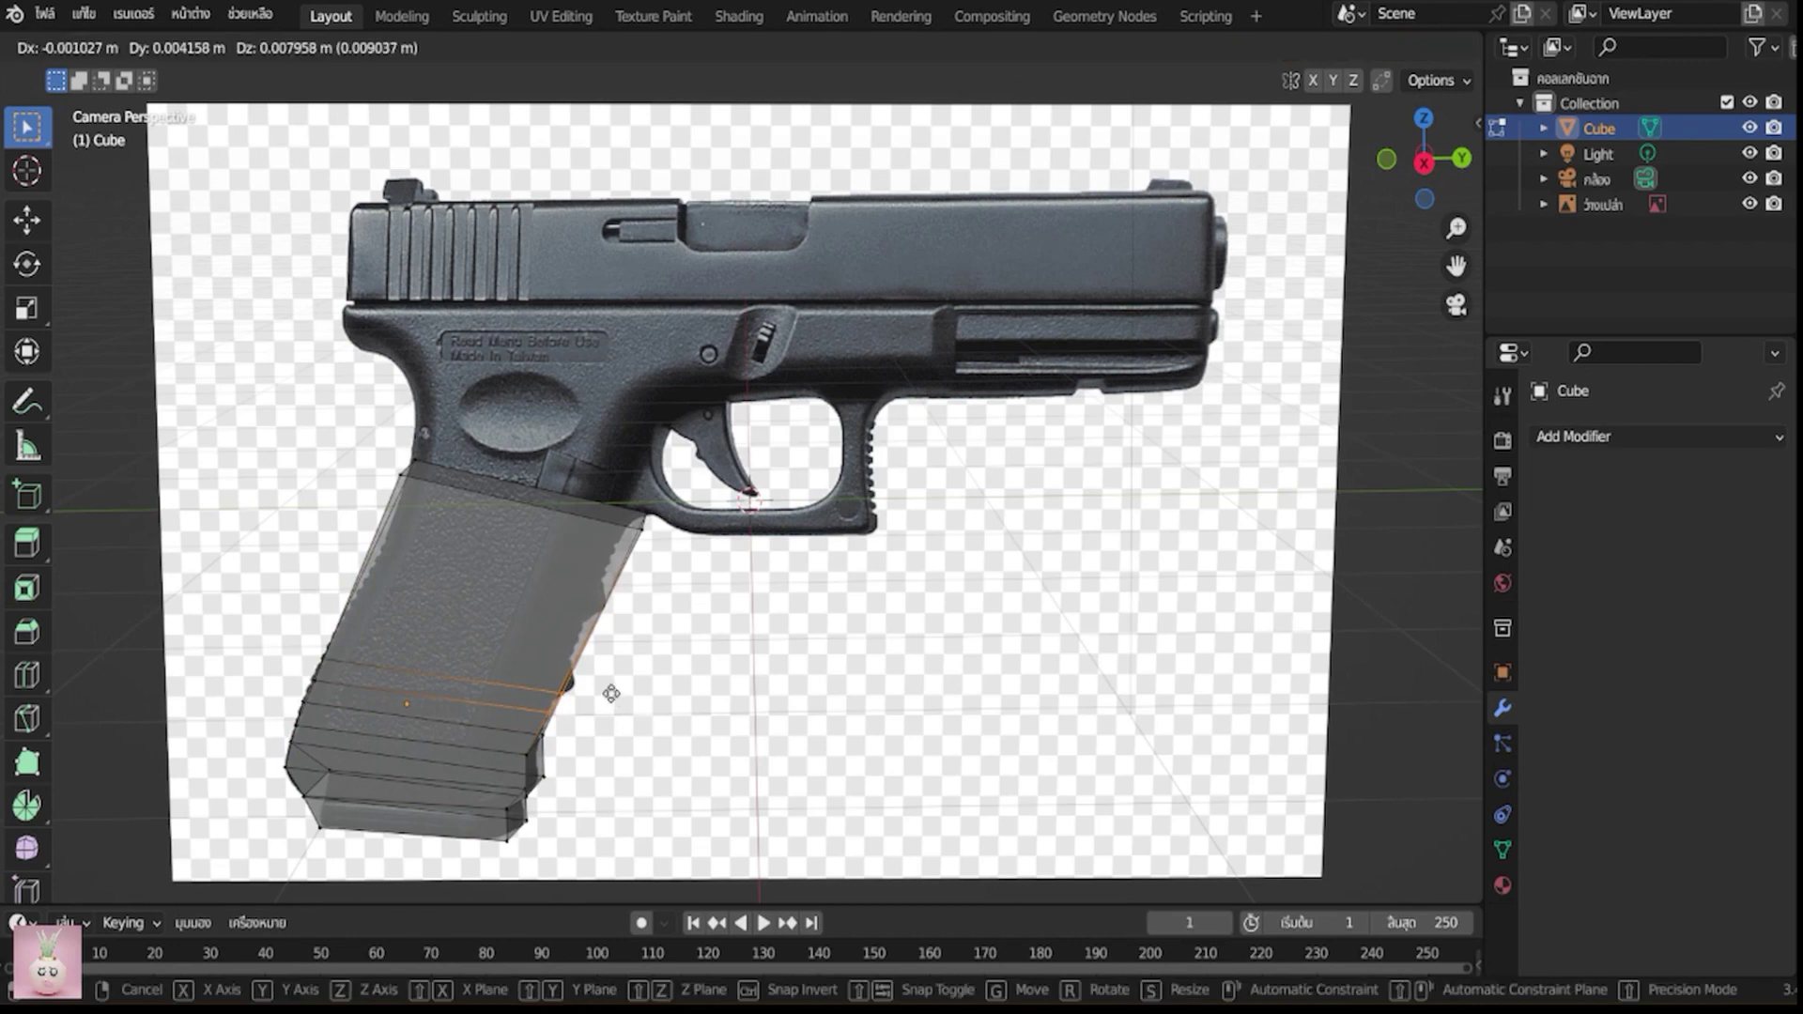
pyautogui.click(604, 698)
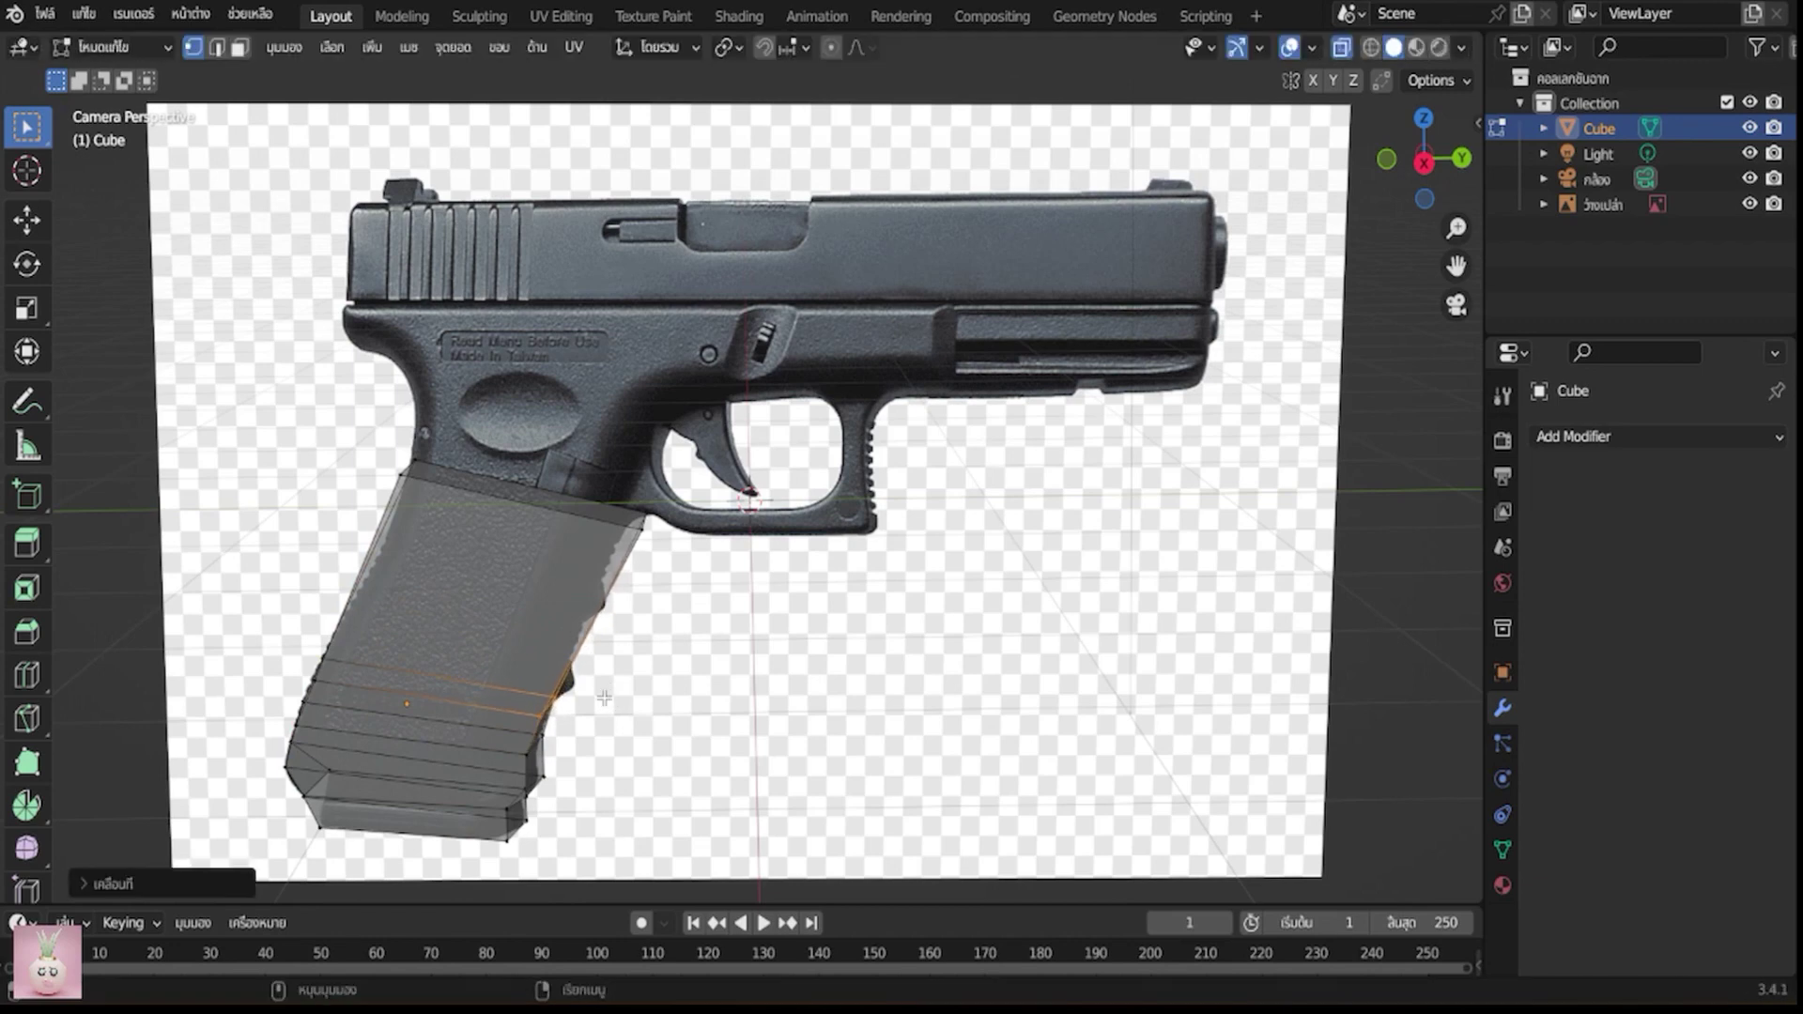
pyautogui.keyDown('alt'); pyautogui.click(326, 687); pyautogui.keyUp('alt')
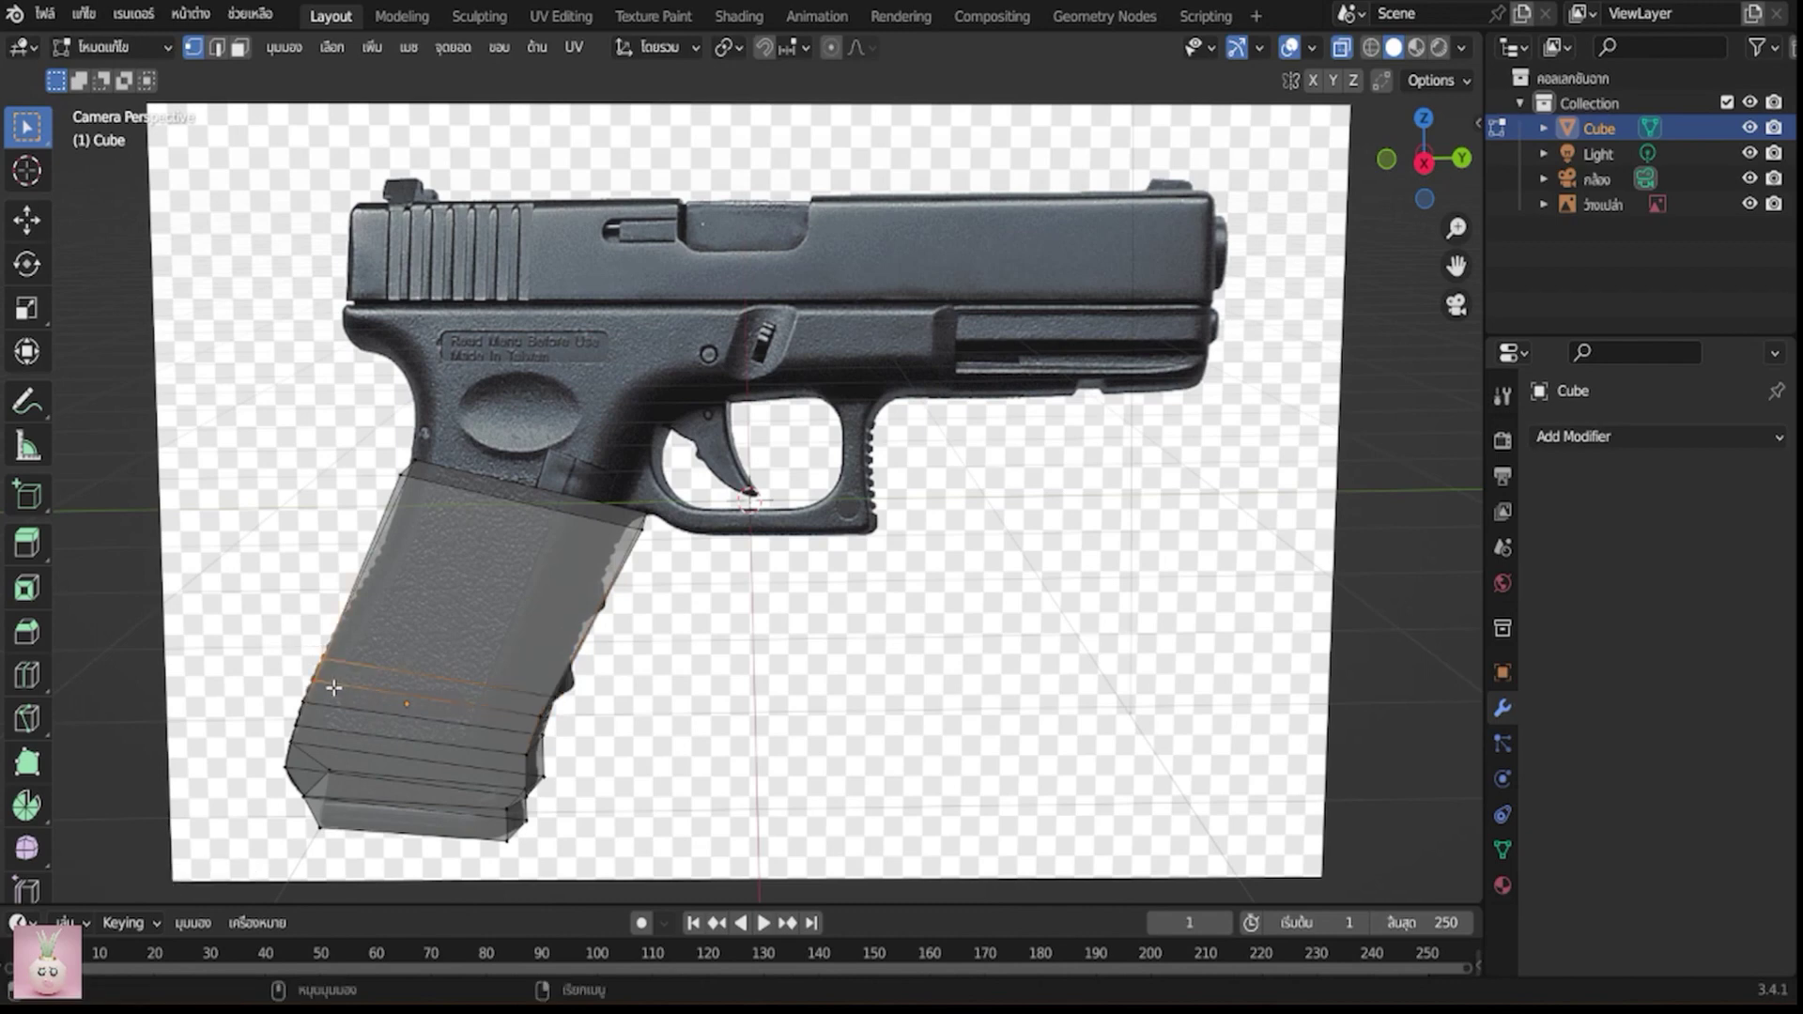
pyautogui.press('g')
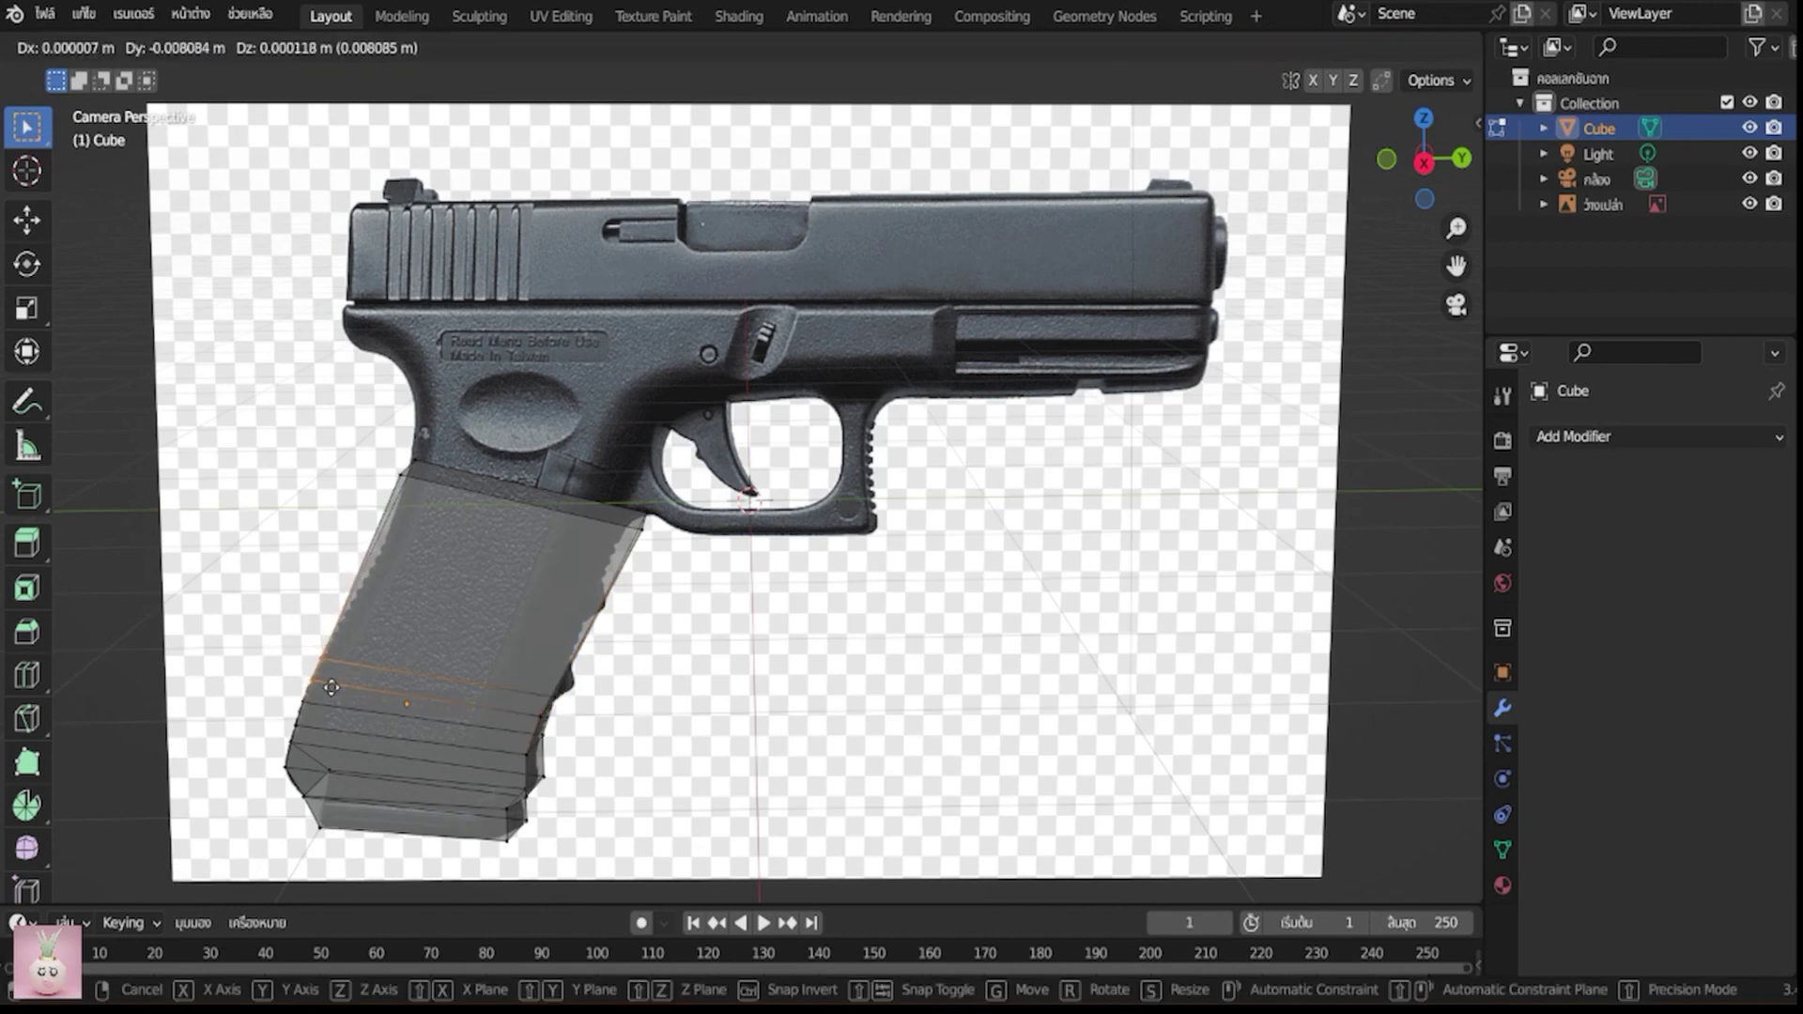
pyautogui.click(331, 687)
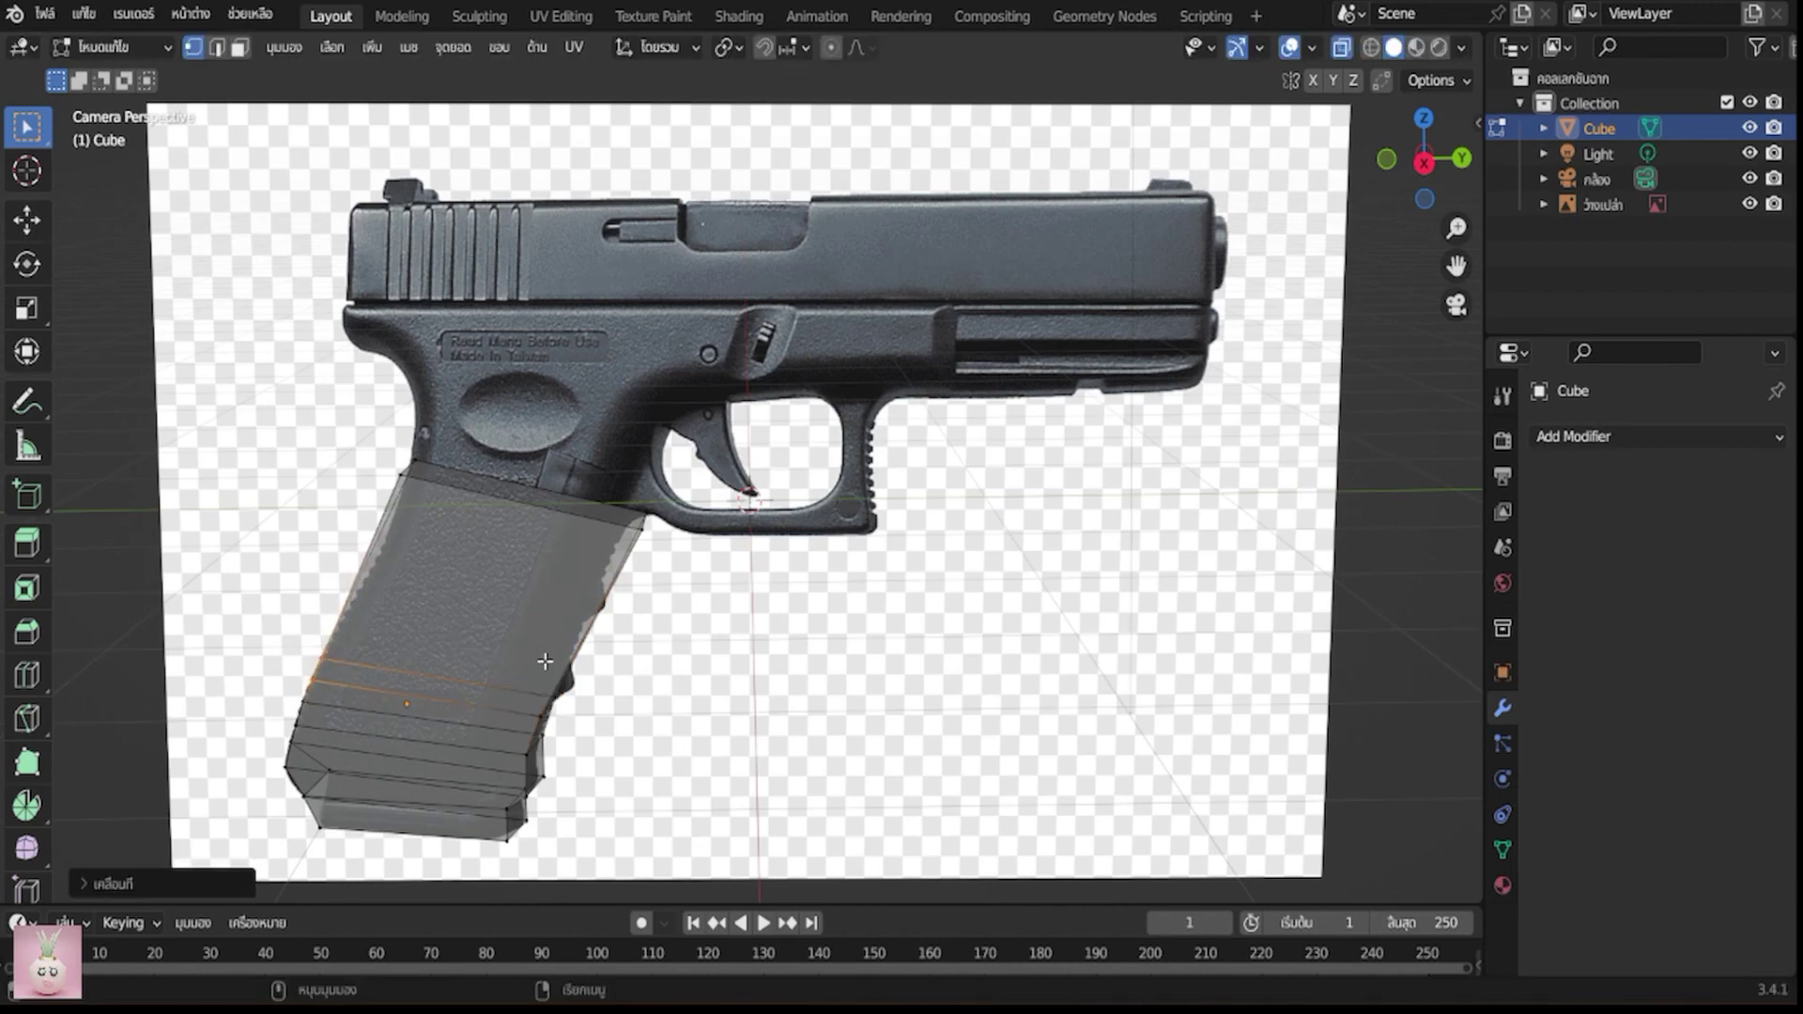
# Cut a third loop higher on the grip, then undo its misplaced move
pyautogui.hotkey('ctrl', 'r')
pyautogui.click(547, 665)
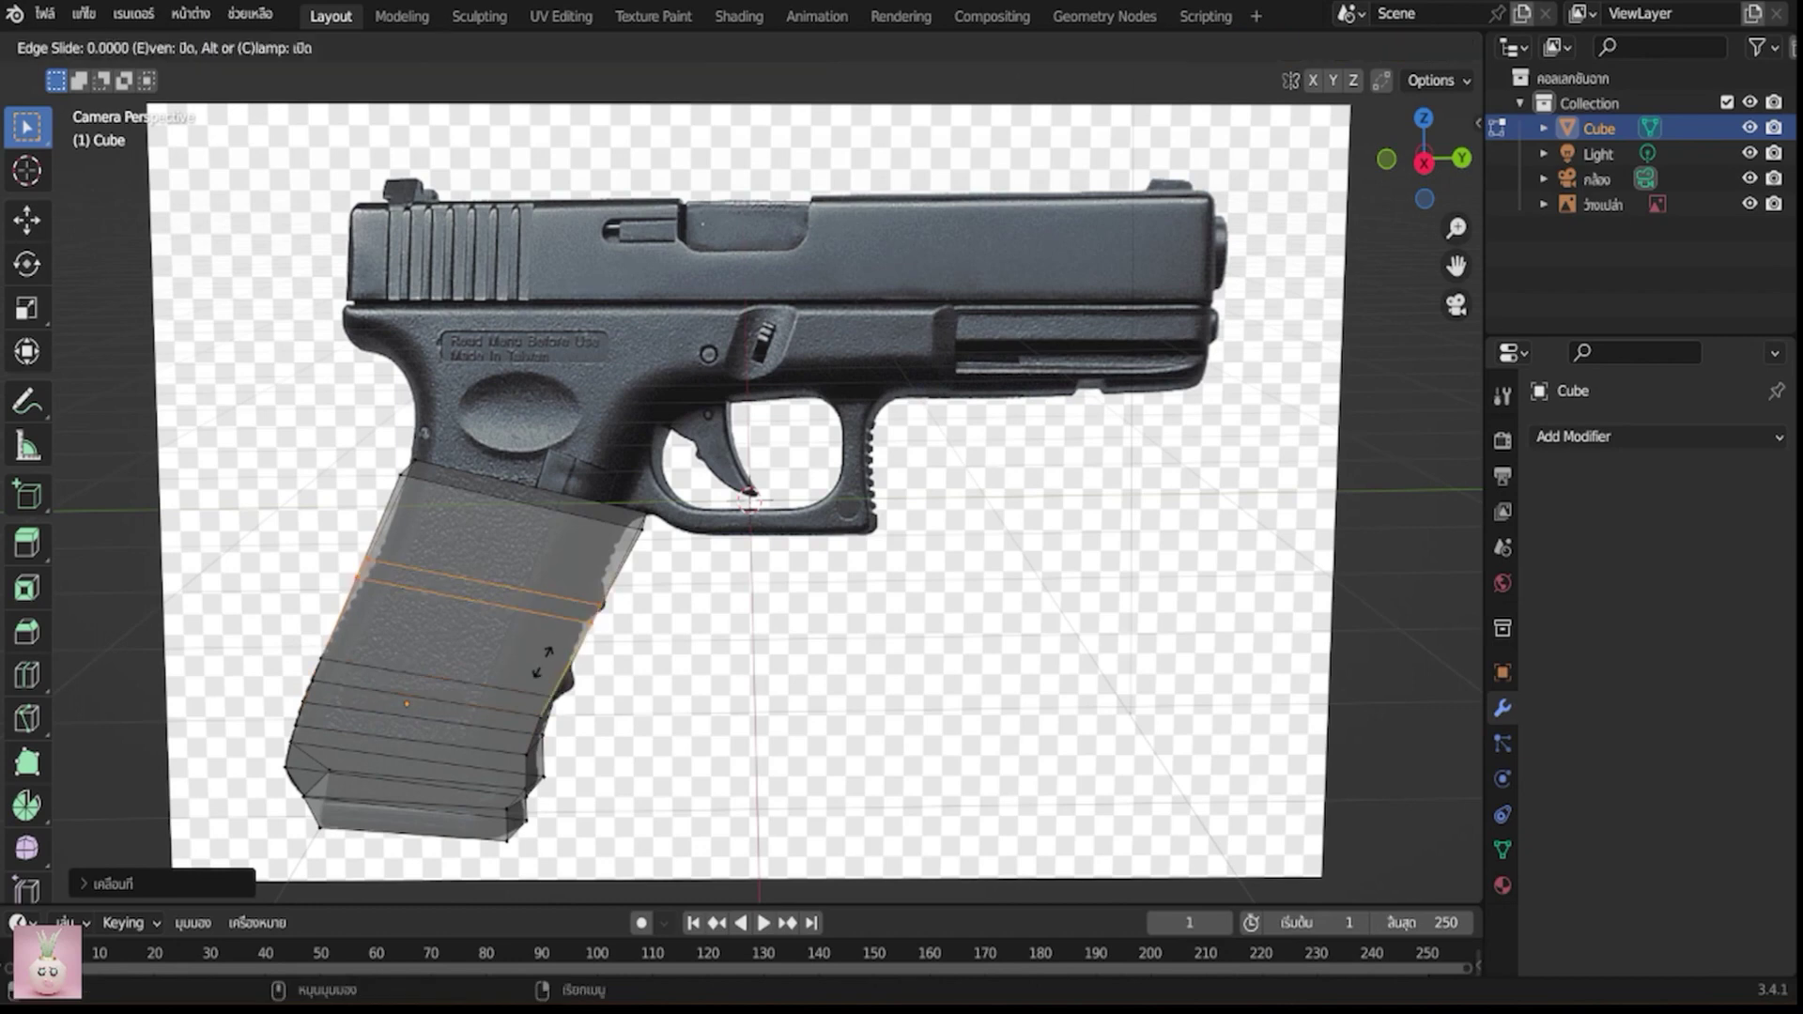
pyautogui.click(517, 715)
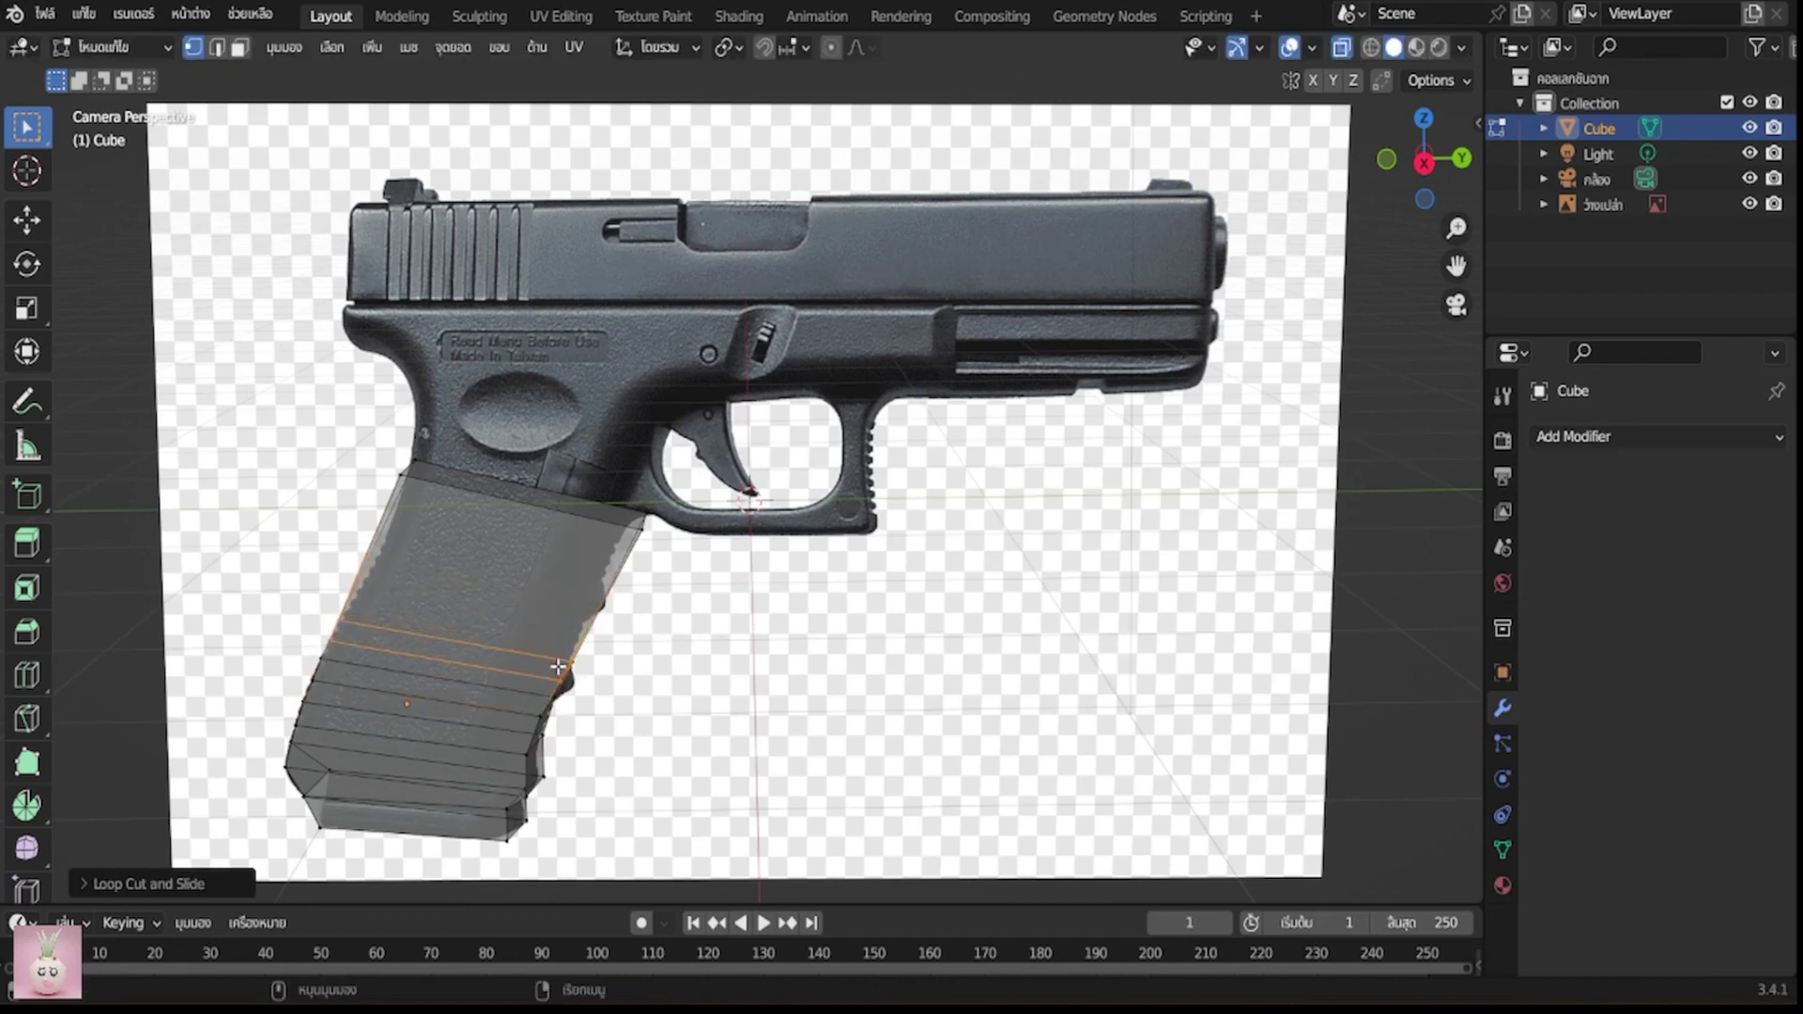
pyautogui.keyDown('alt'); pyautogui.click(587, 678); pyautogui.keyUp('alt')
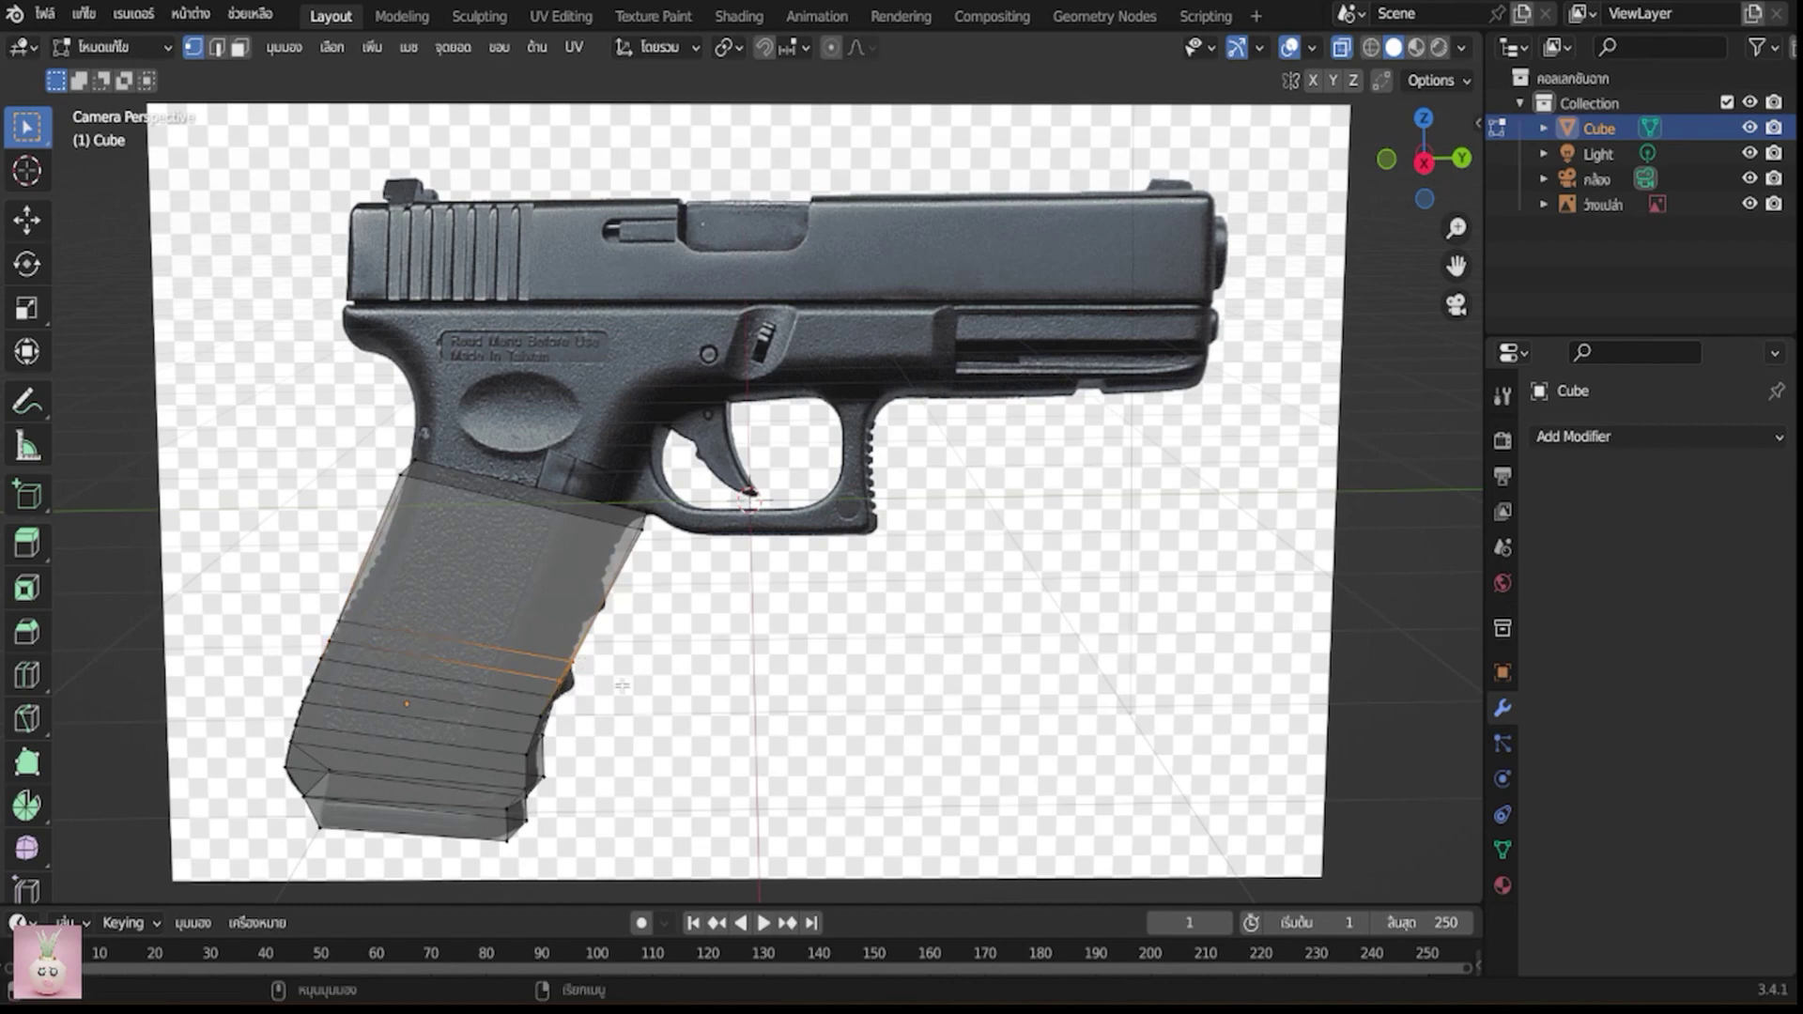
pyautogui.press('g')
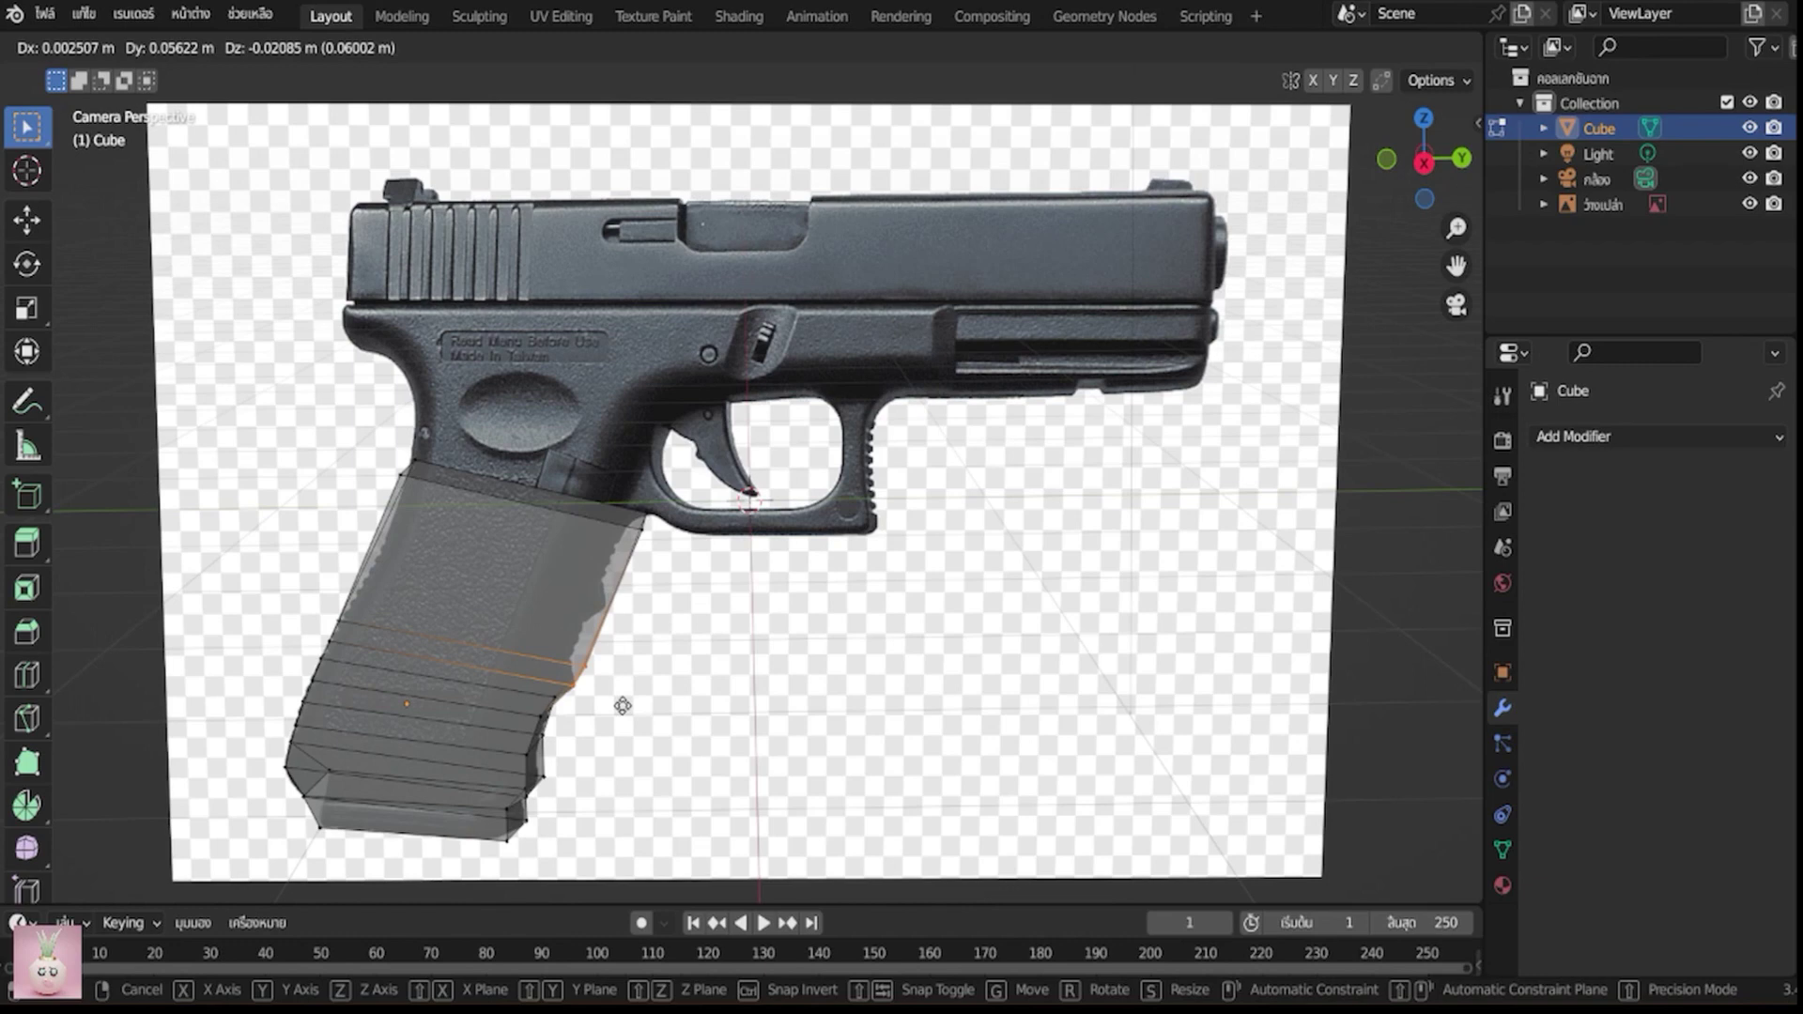
pyautogui.click(623, 706)
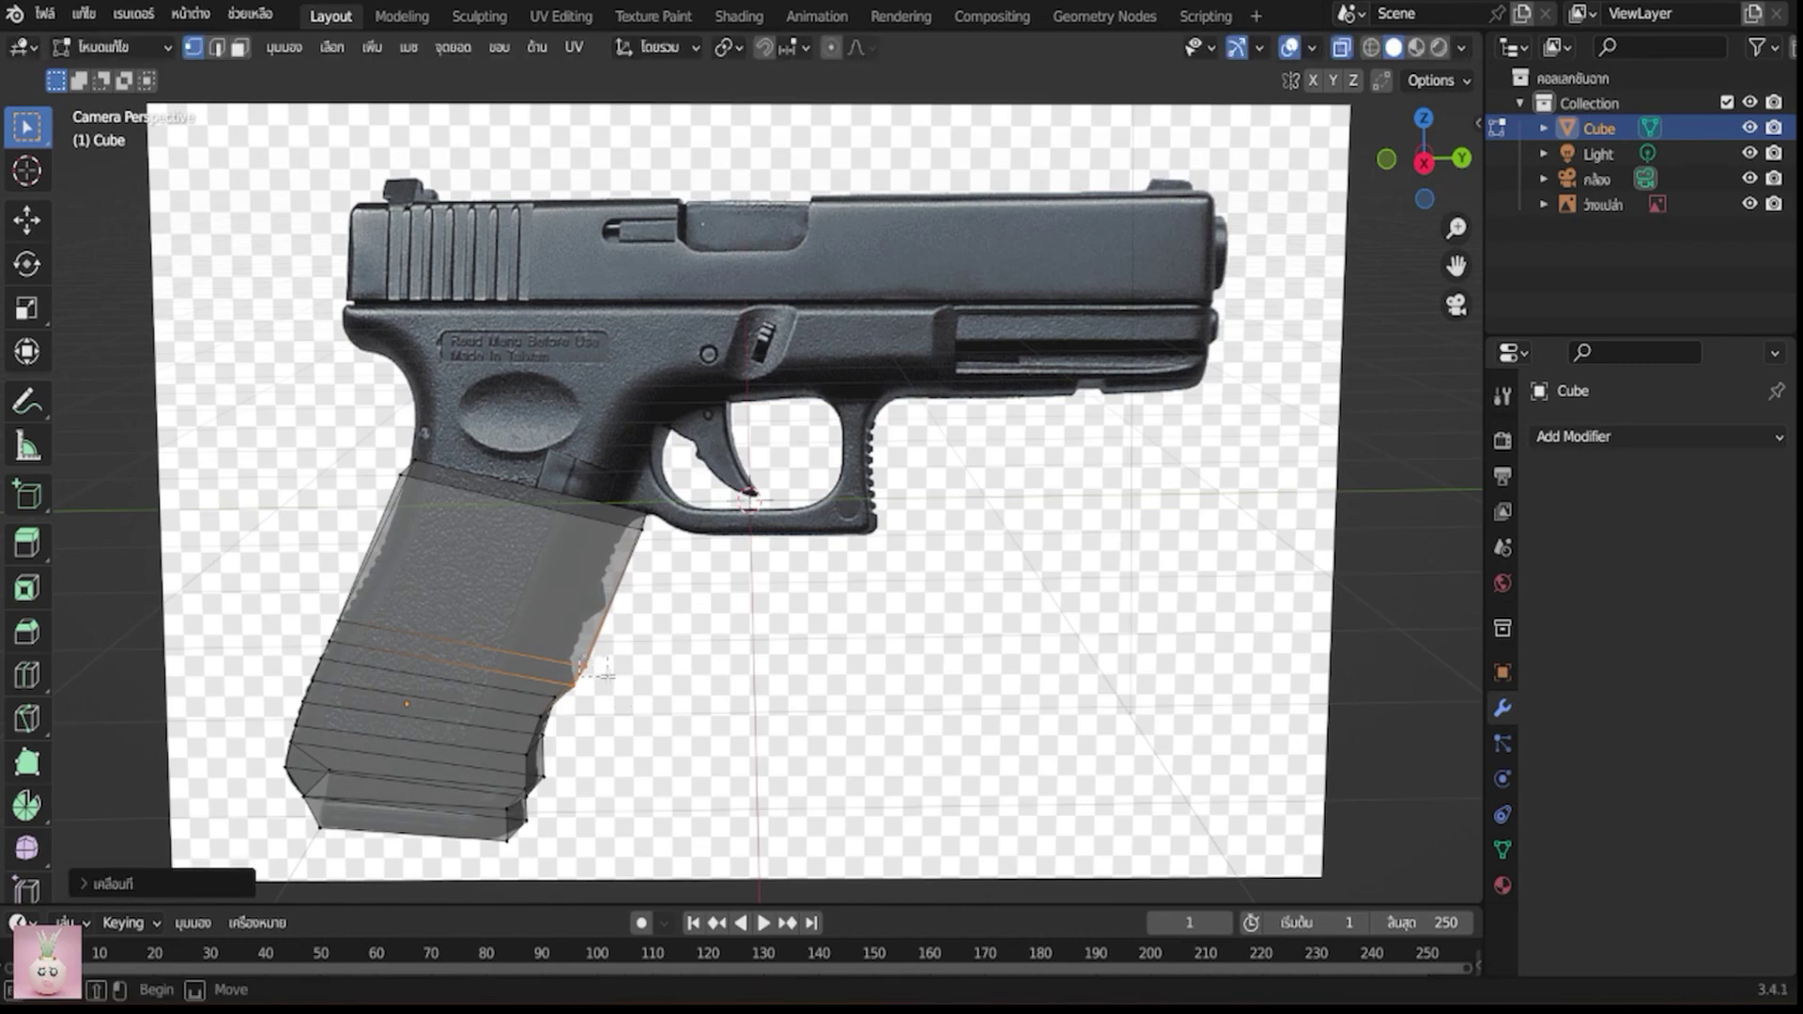
pyautogui.hotkey('ctrl', 'z')
pyautogui.press('g')
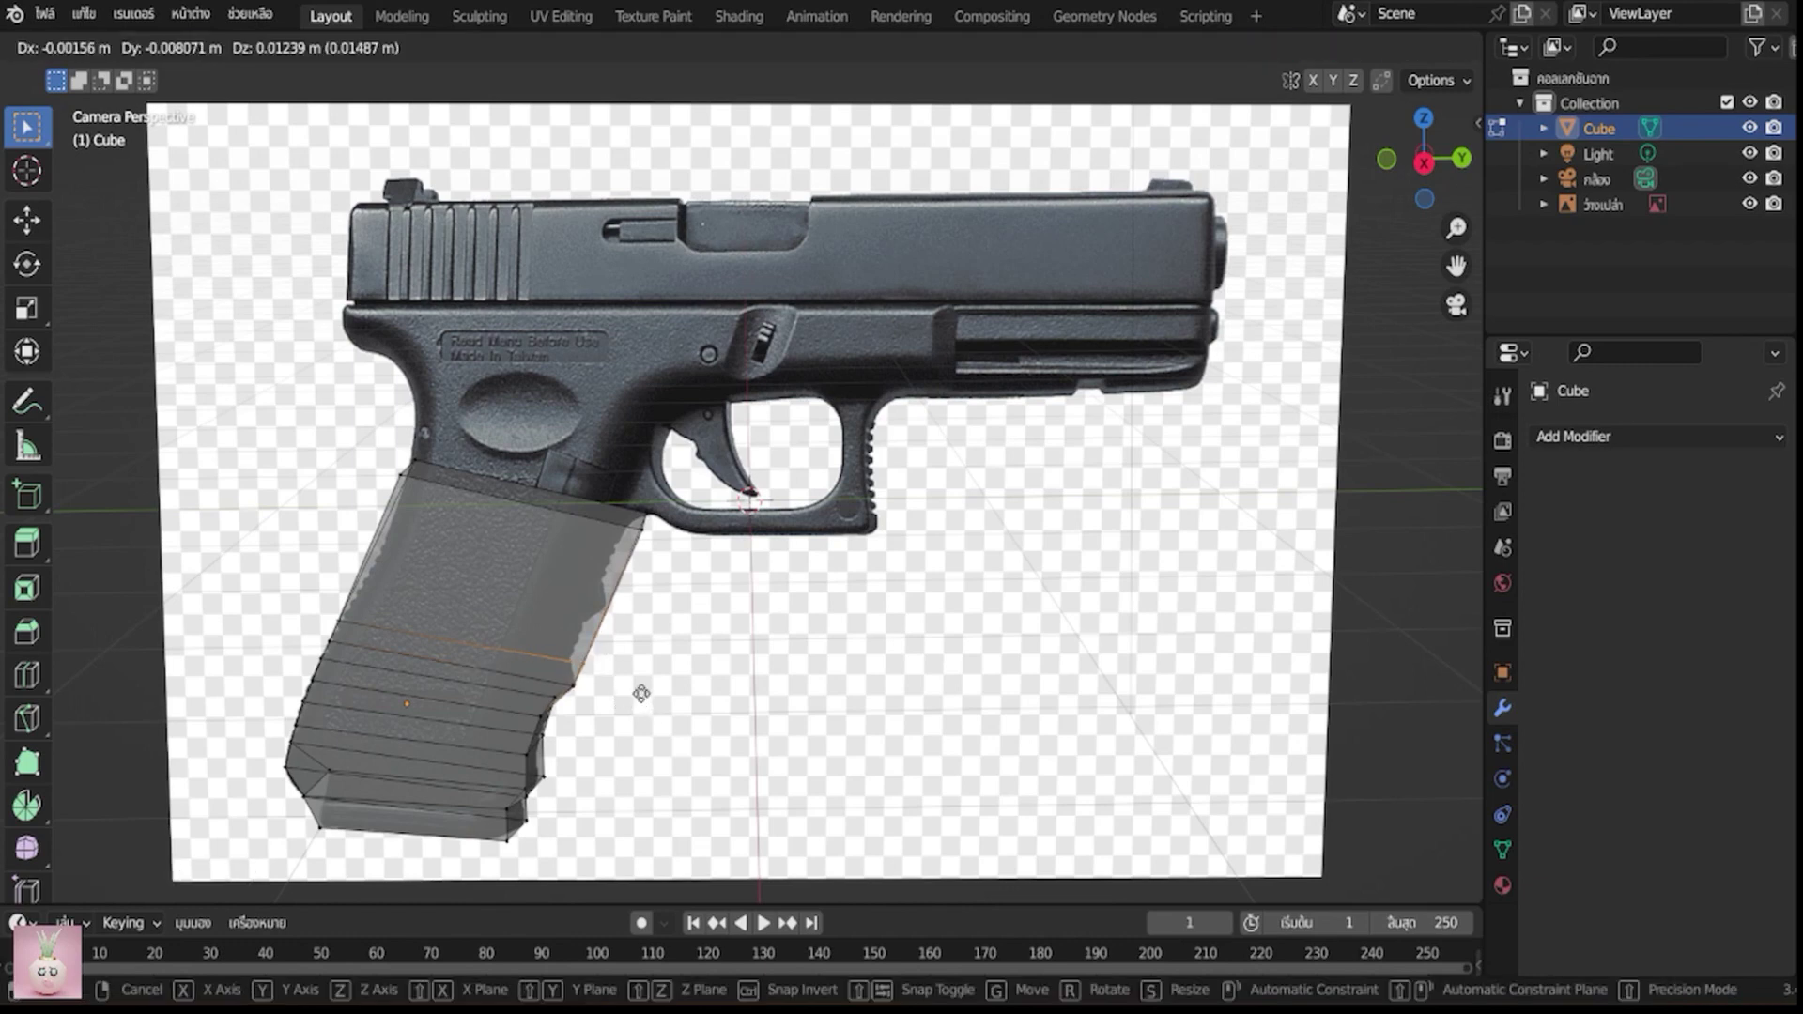
pyautogui.rightClick(641, 693)
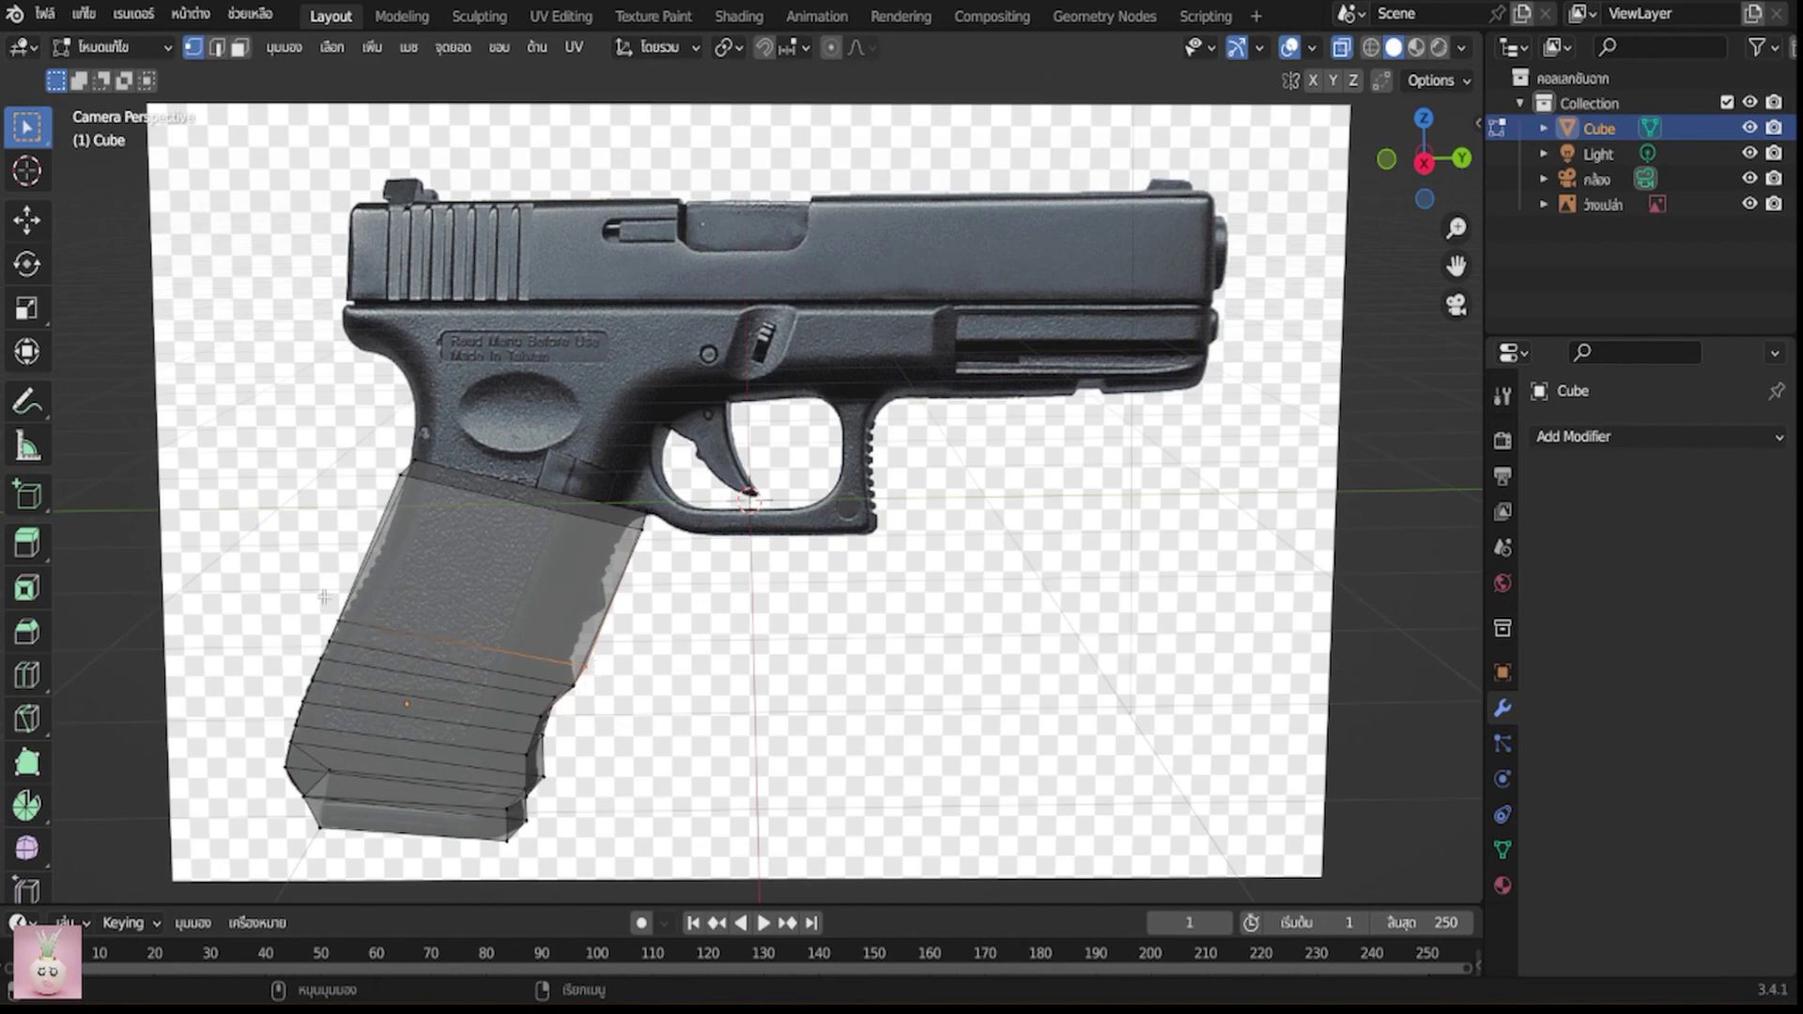
pyautogui.keyDown('alt'); pyautogui.click(409, 484); pyautogui.keyUp('alt')
# Move the top grip loop down to sit just beneath the frame
pyautogui.press('g')
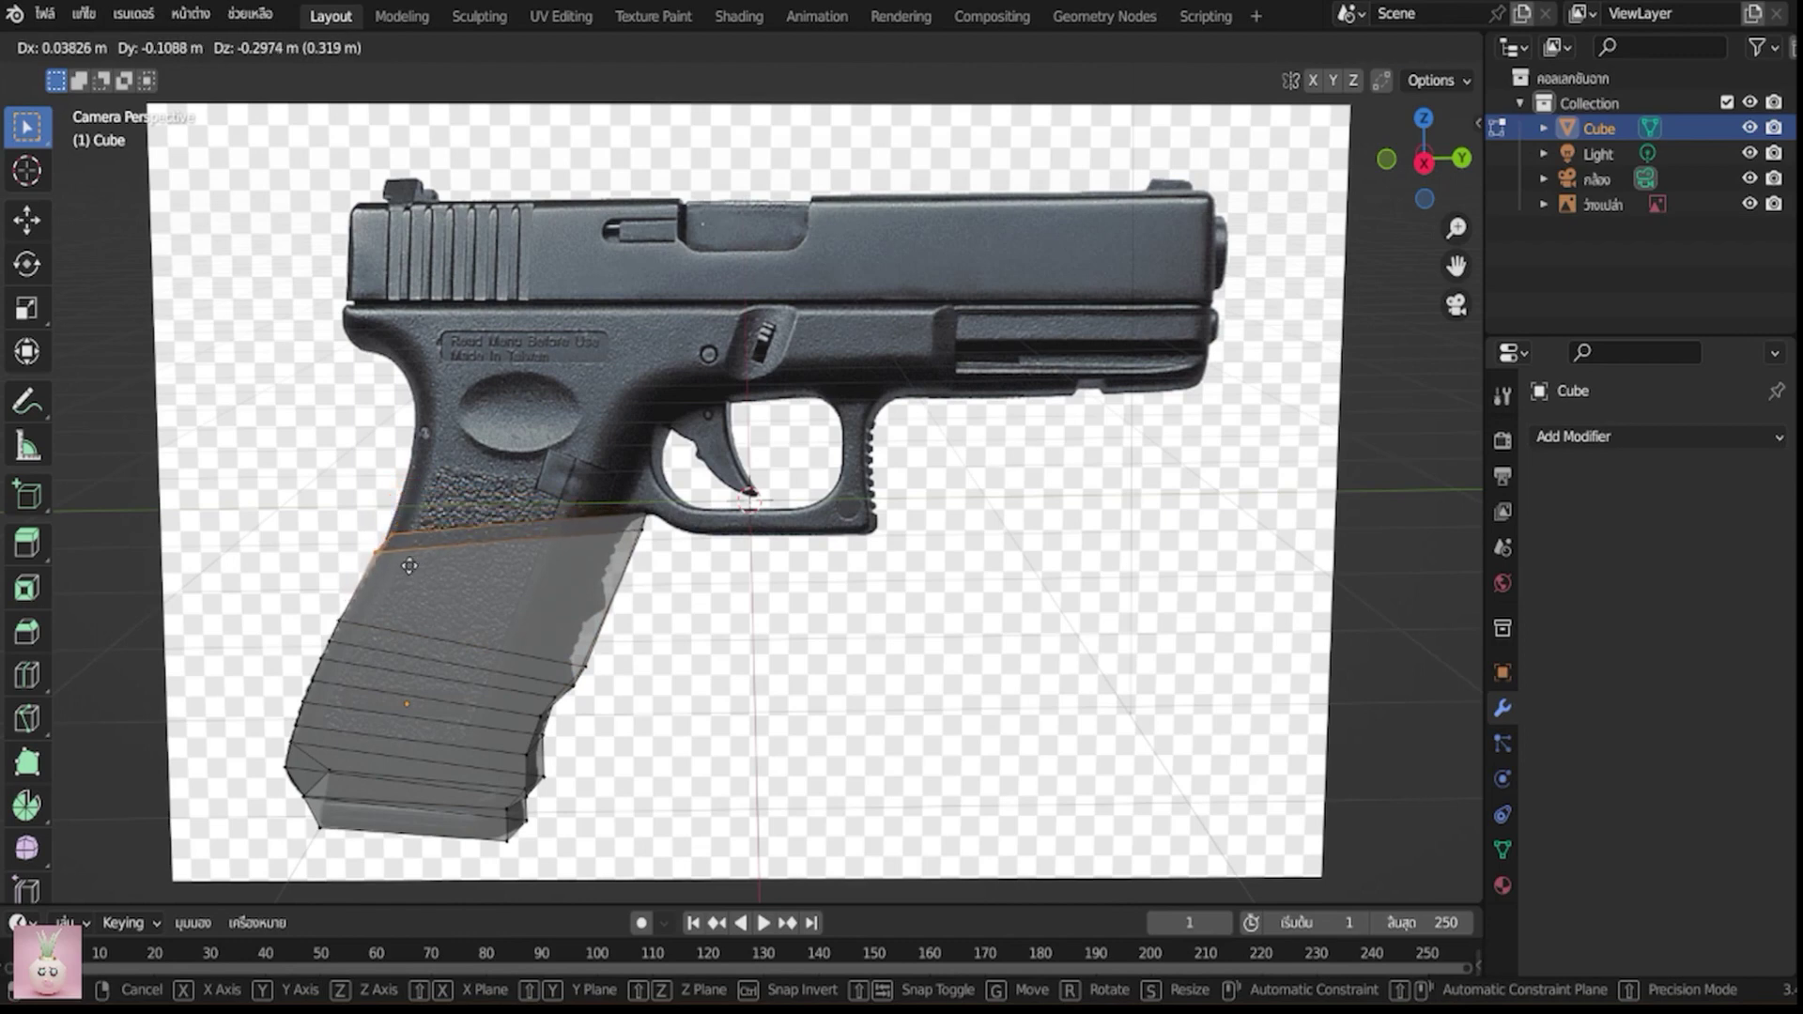
pyautogui.click(411, 566)
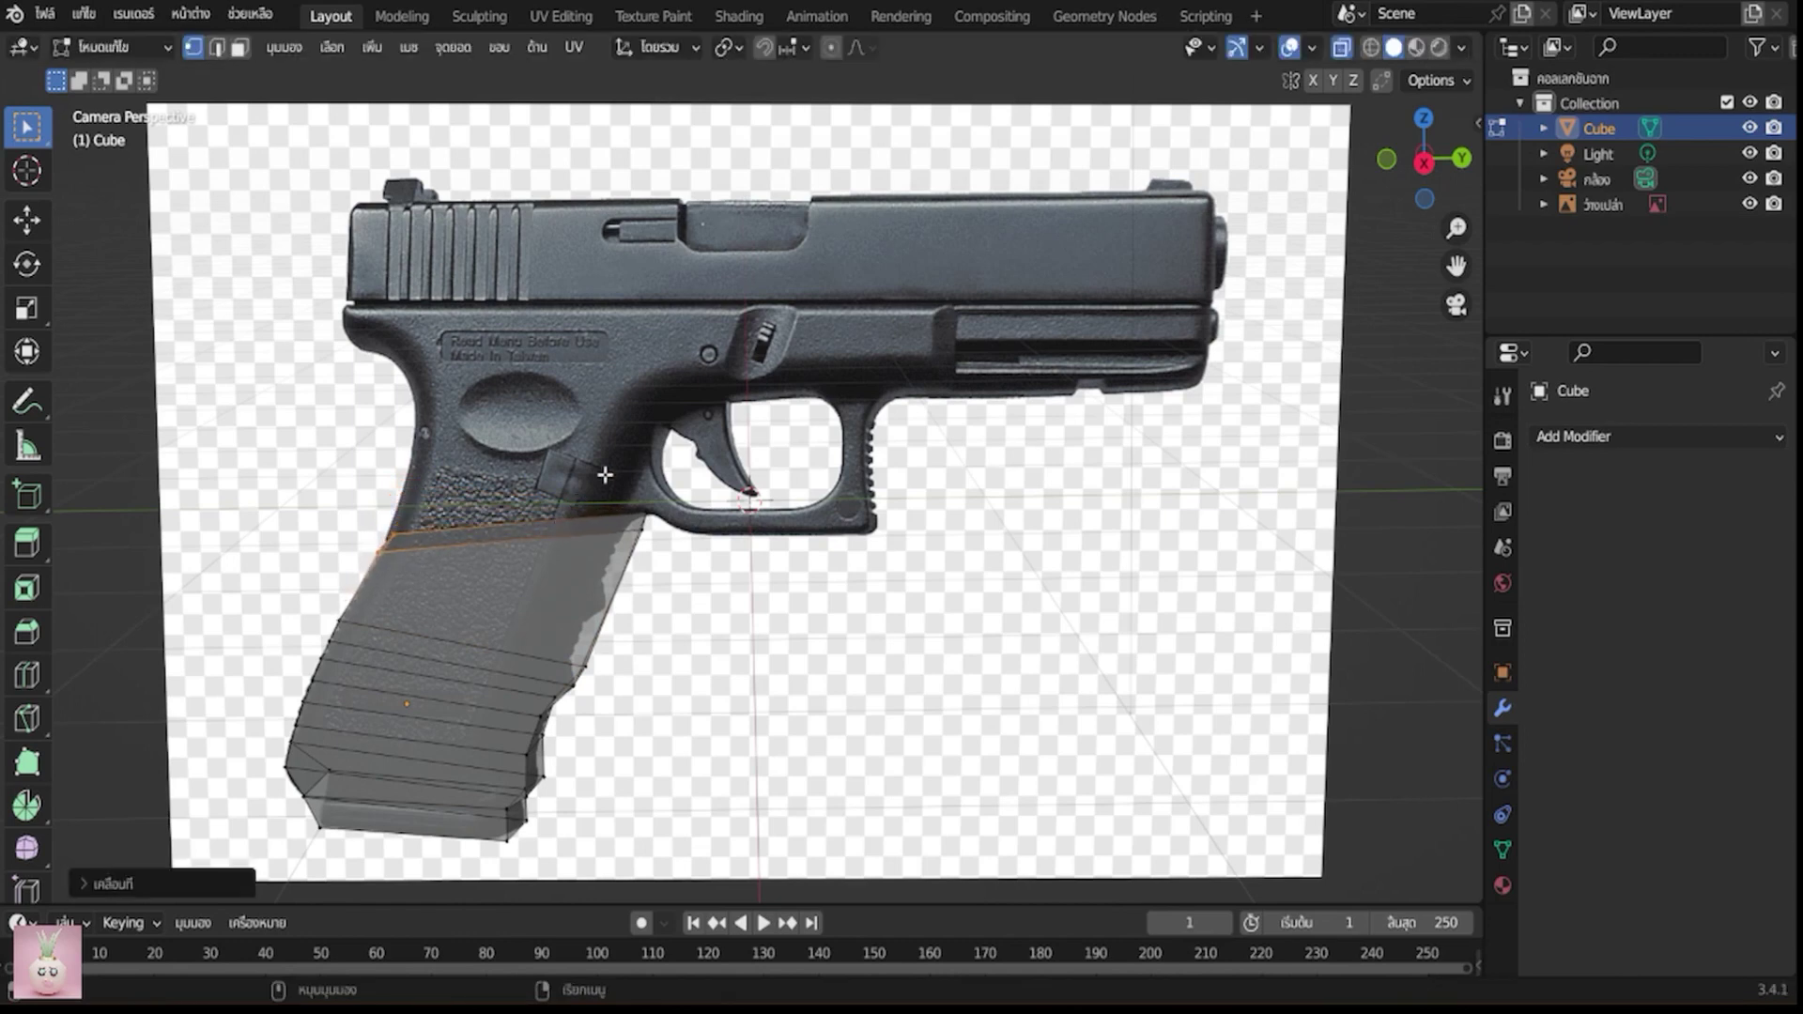
pyautogui.press('g')
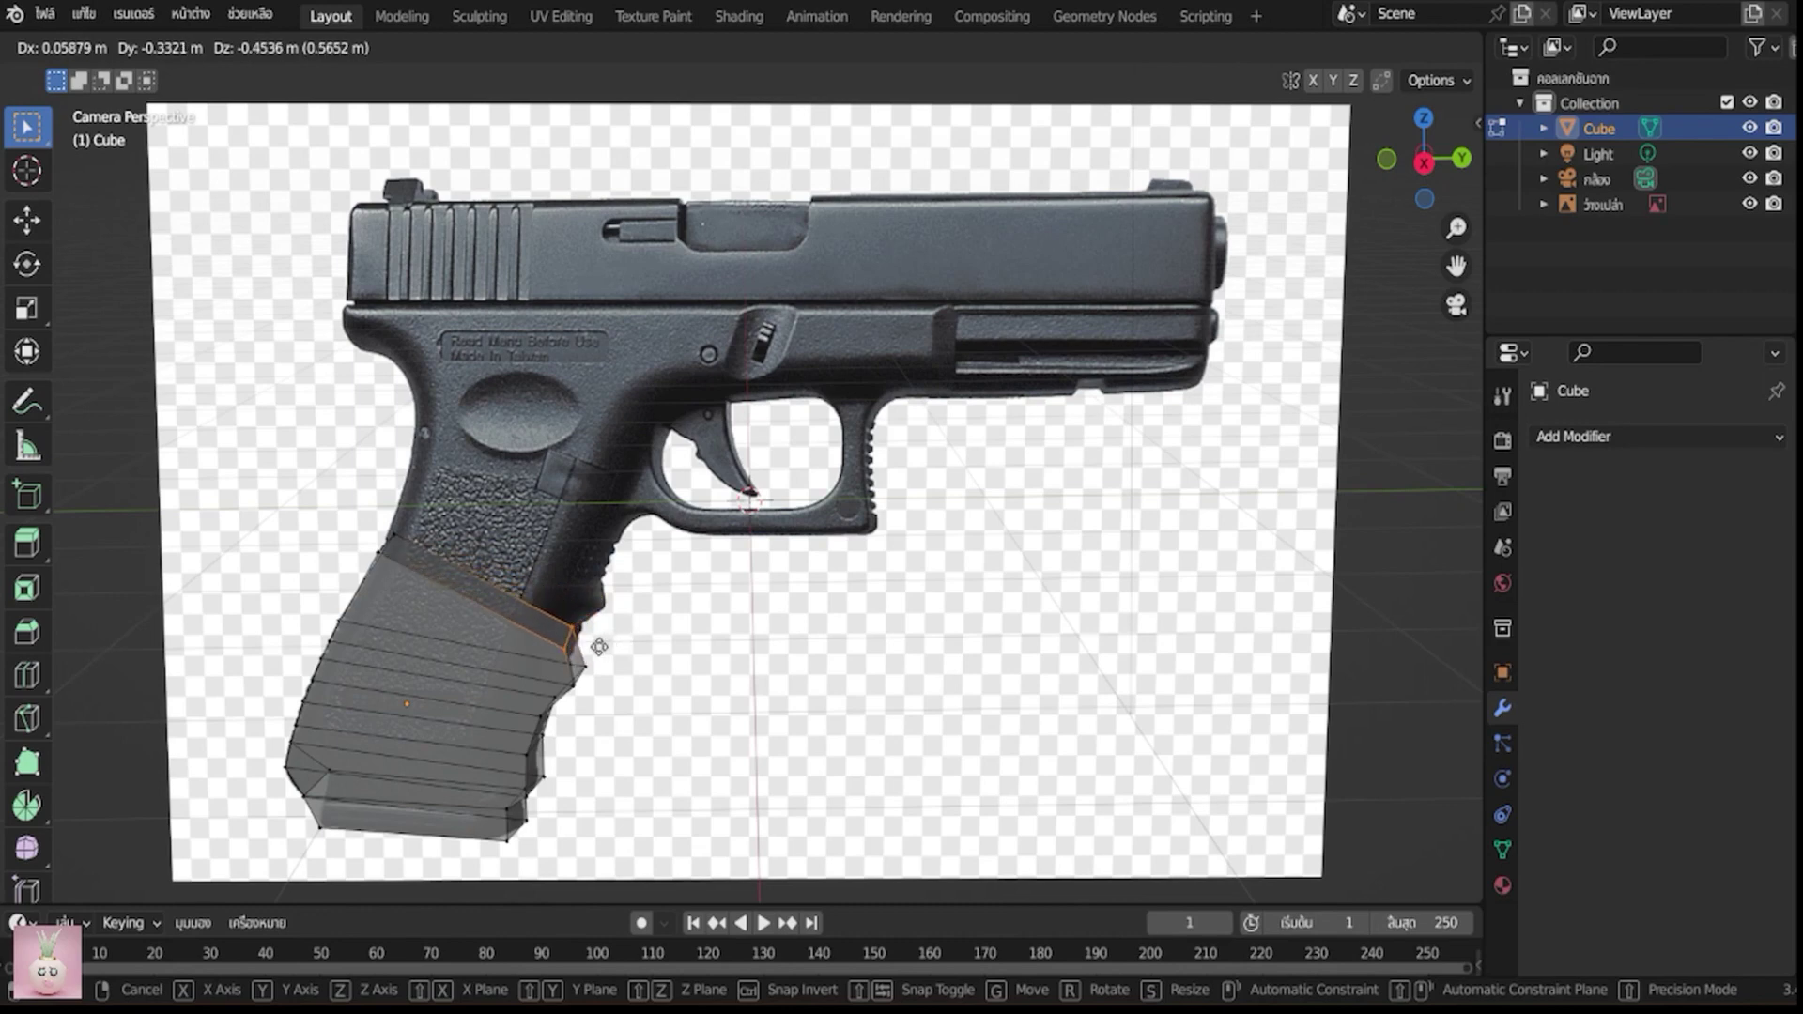
pyautogui.click(629, 591)
pyautogui.moveTo(401, 561); pyautogui.dragTo(506, 581)
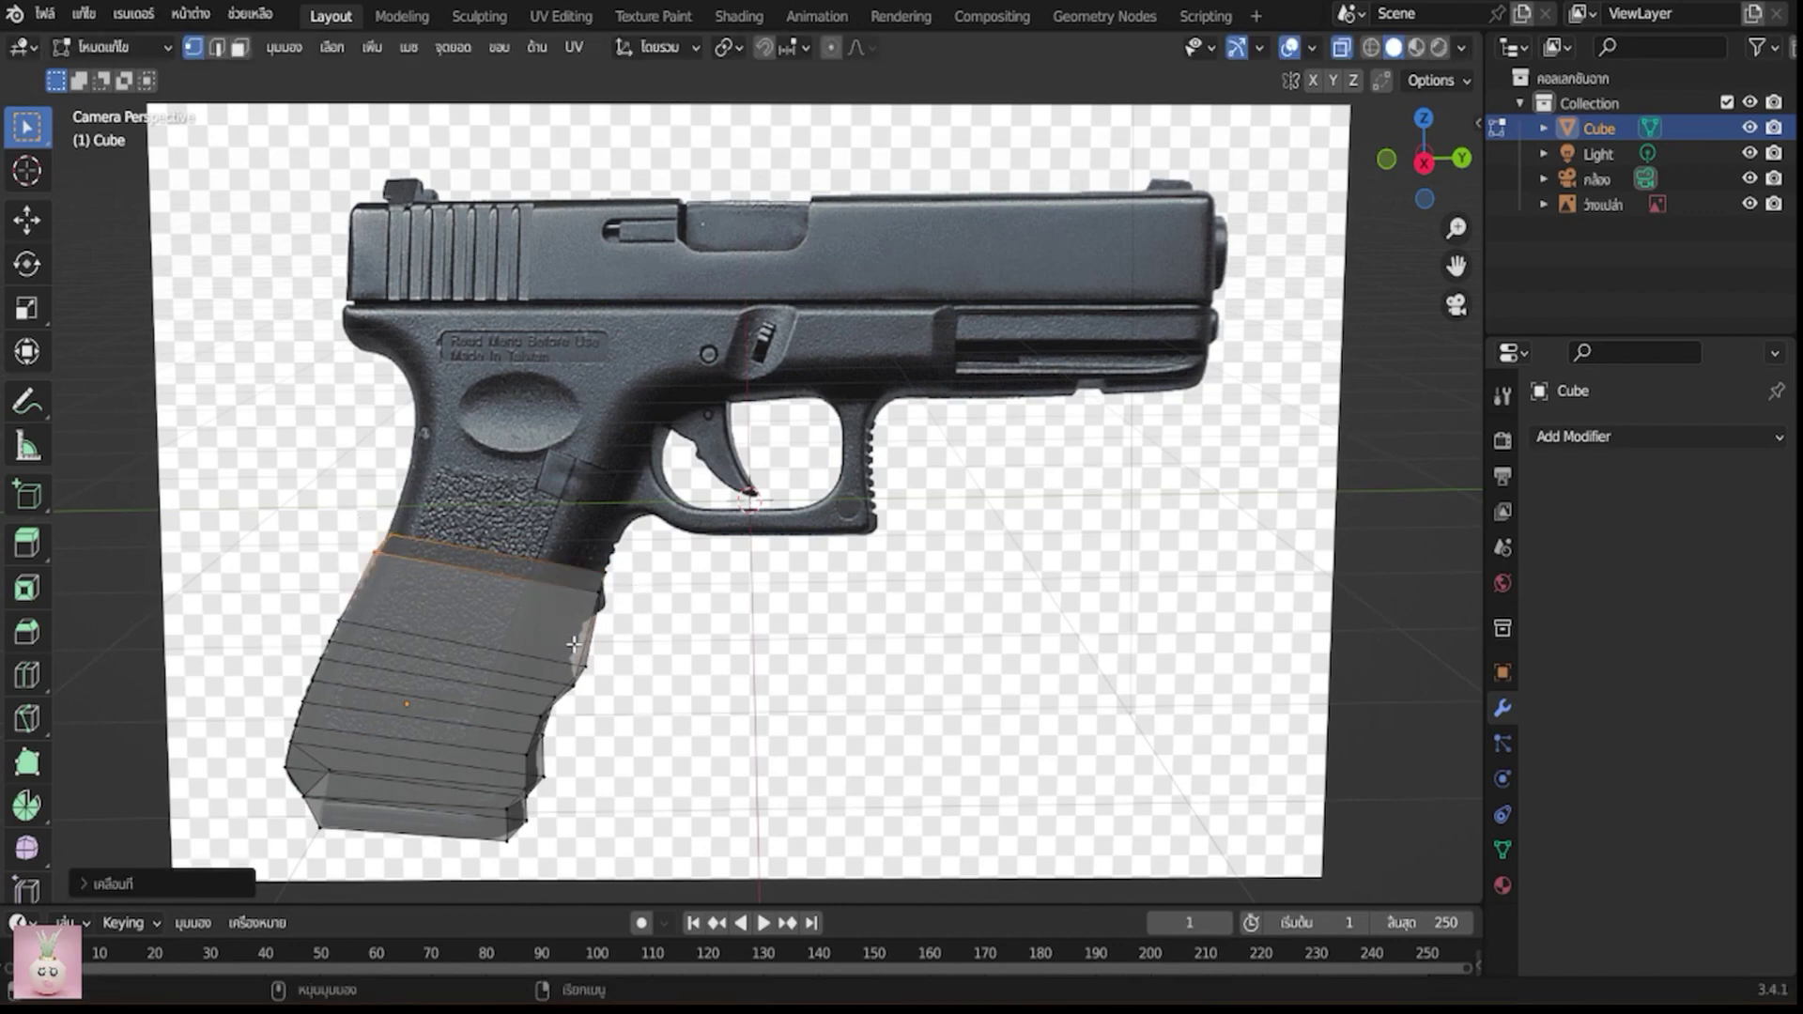
# Add an edge loop across the upper grip and align the upper loop to the outline
pyautogui.hotkey('ctrl', 'r')
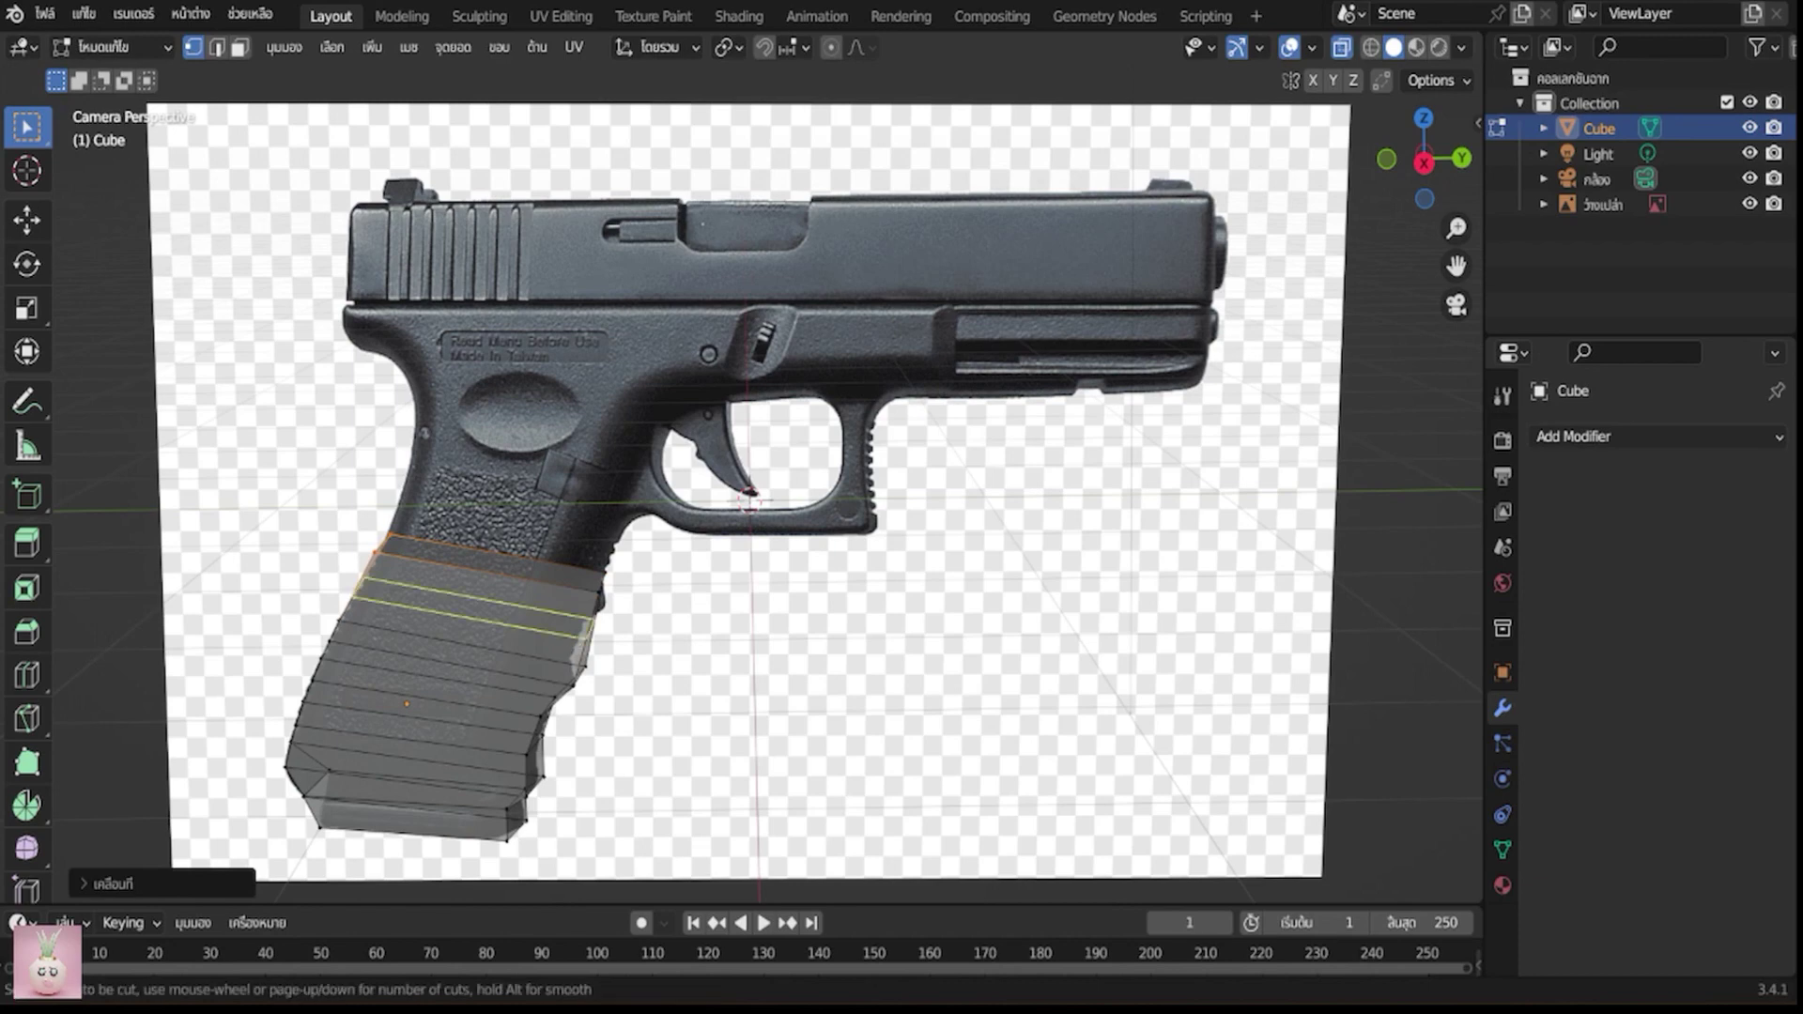
pyautogui.click(573, 644)
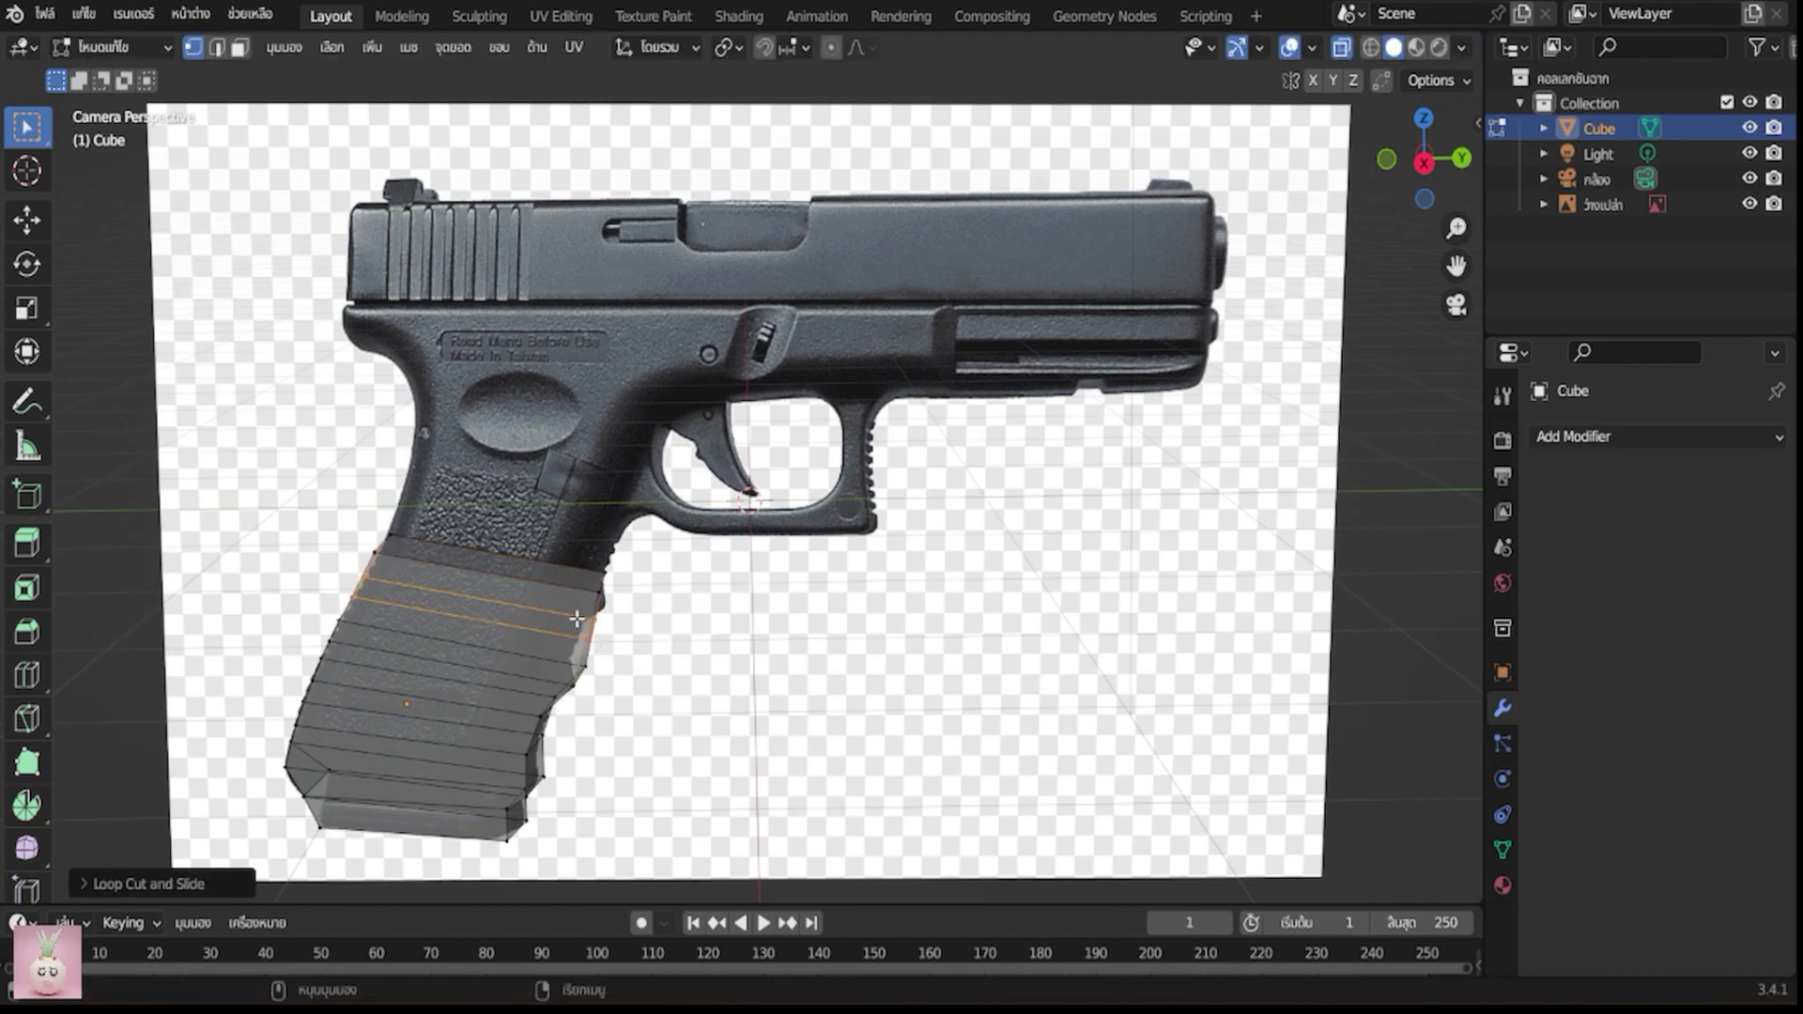
pyautogui.click(651, 650)
pyautogui.press('g')
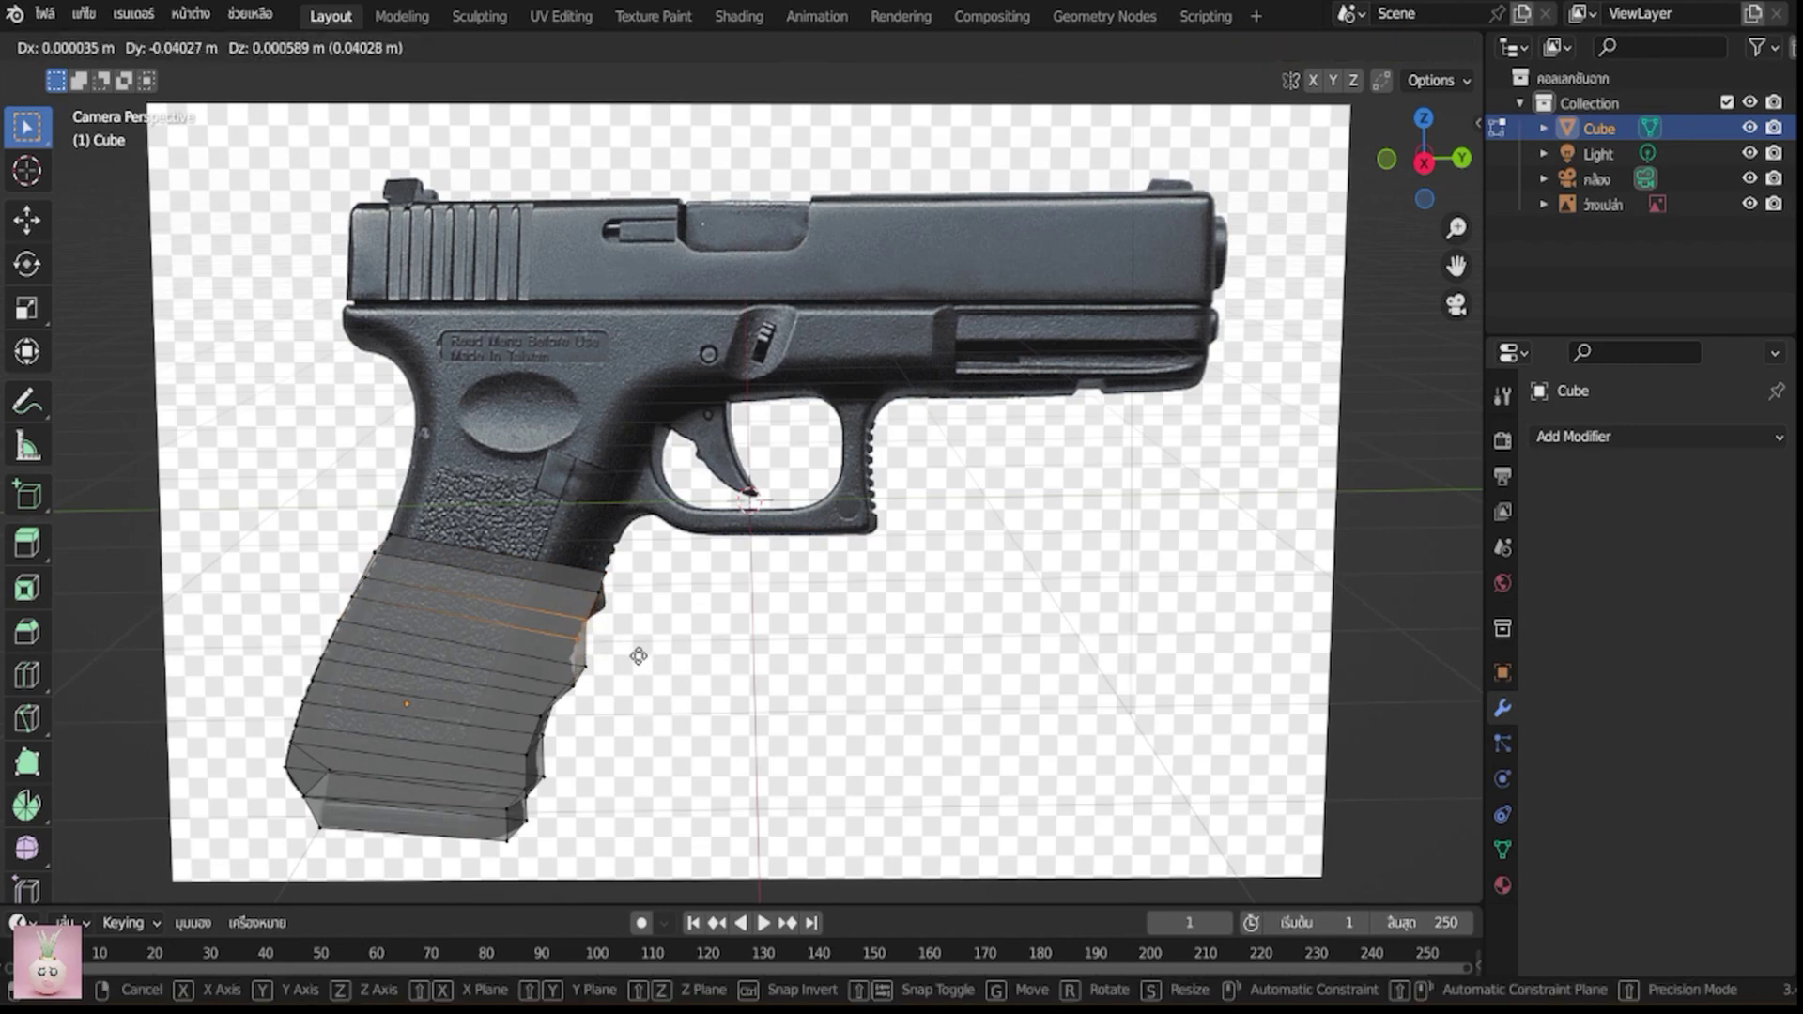
pyautogui.click(638, 655)
pyautogui.keyDown('alt'); pyautogui.click(624, 578); pyautogui.keyUp('alt')
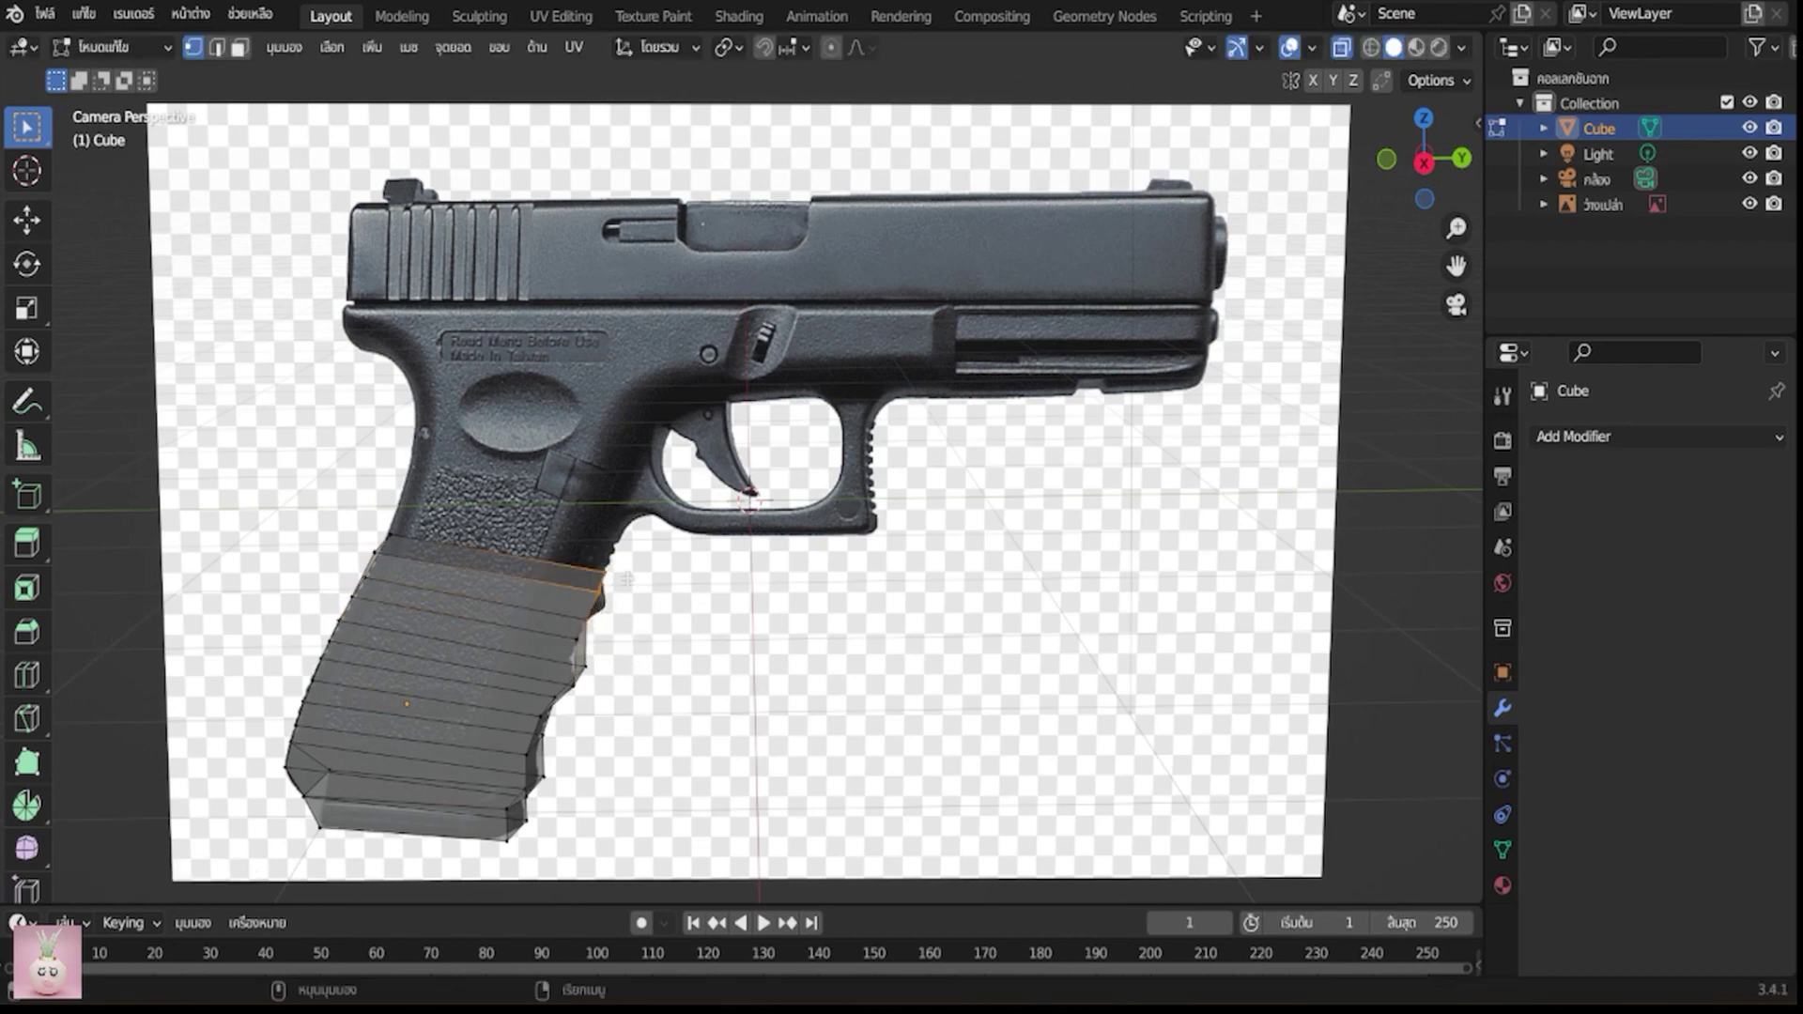
pyautogui.press('g')
pyautogui.click(630, 590)
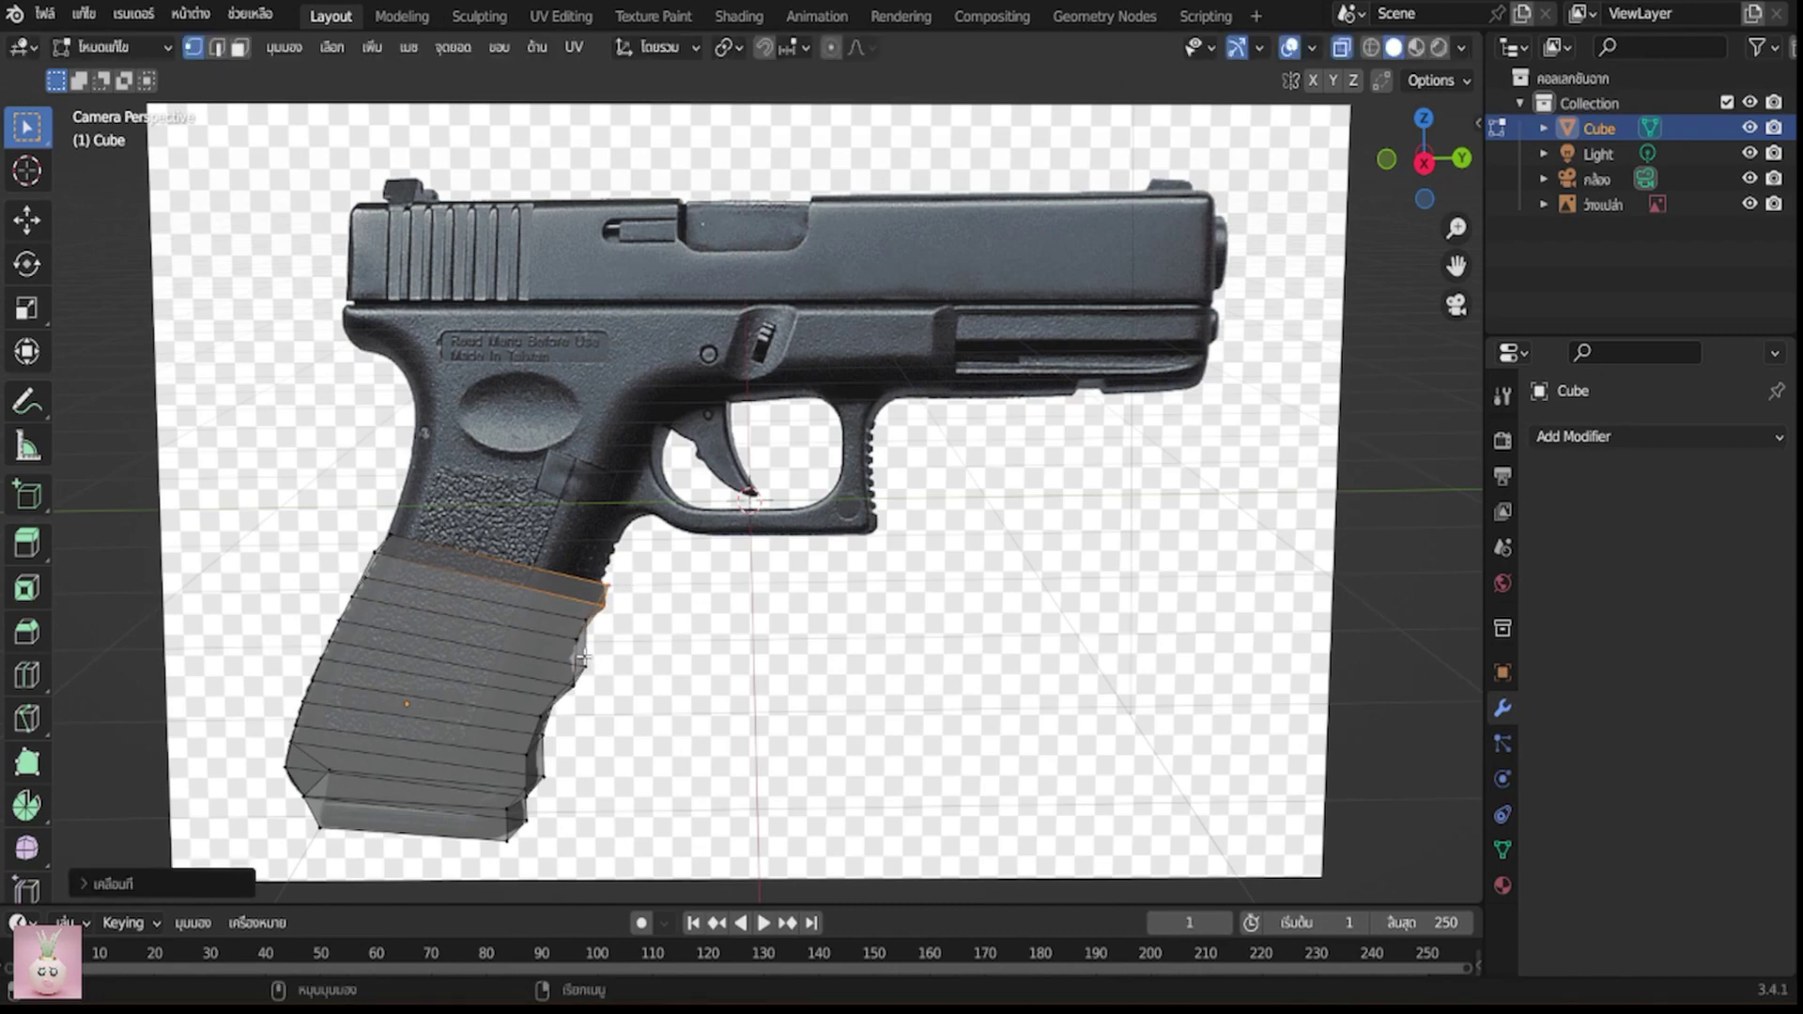
# Cut another grip loop and shift the right-side grip edges down along the photo
pyautogui.hotkey('ctrl', 'r')
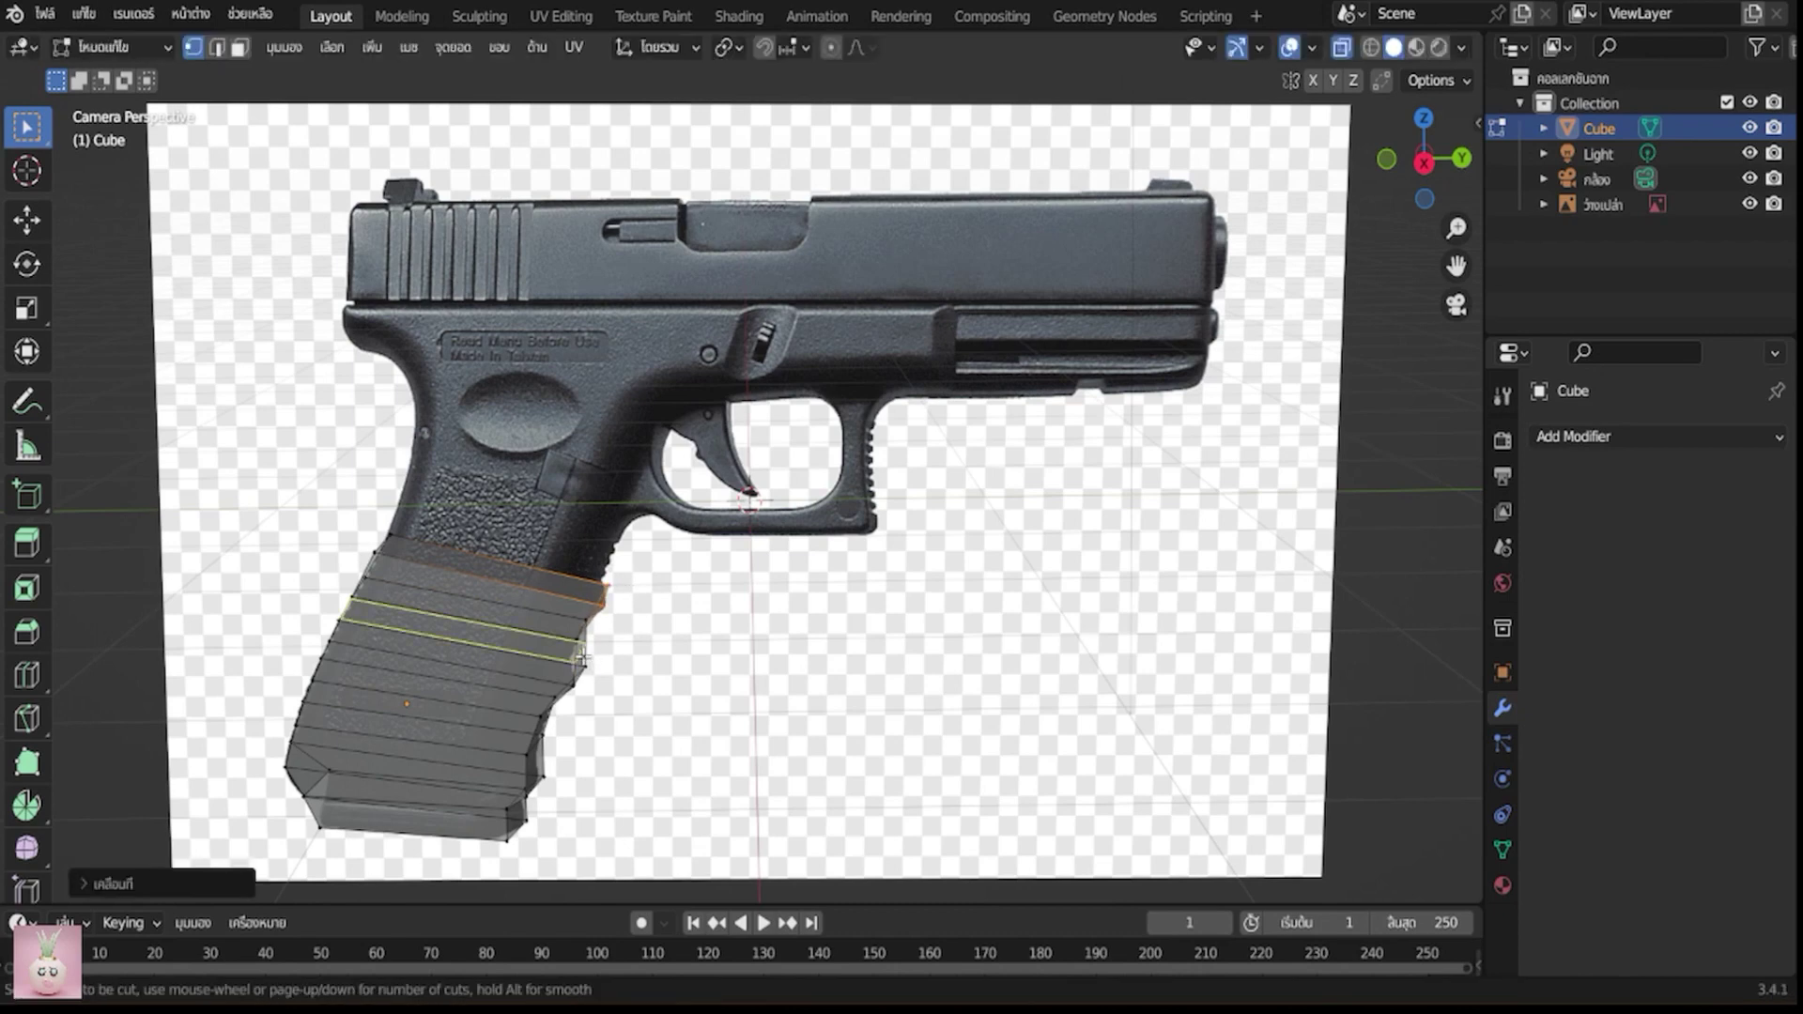
pyautogui.click(581, 650)
pyautogui.click(580, 649)
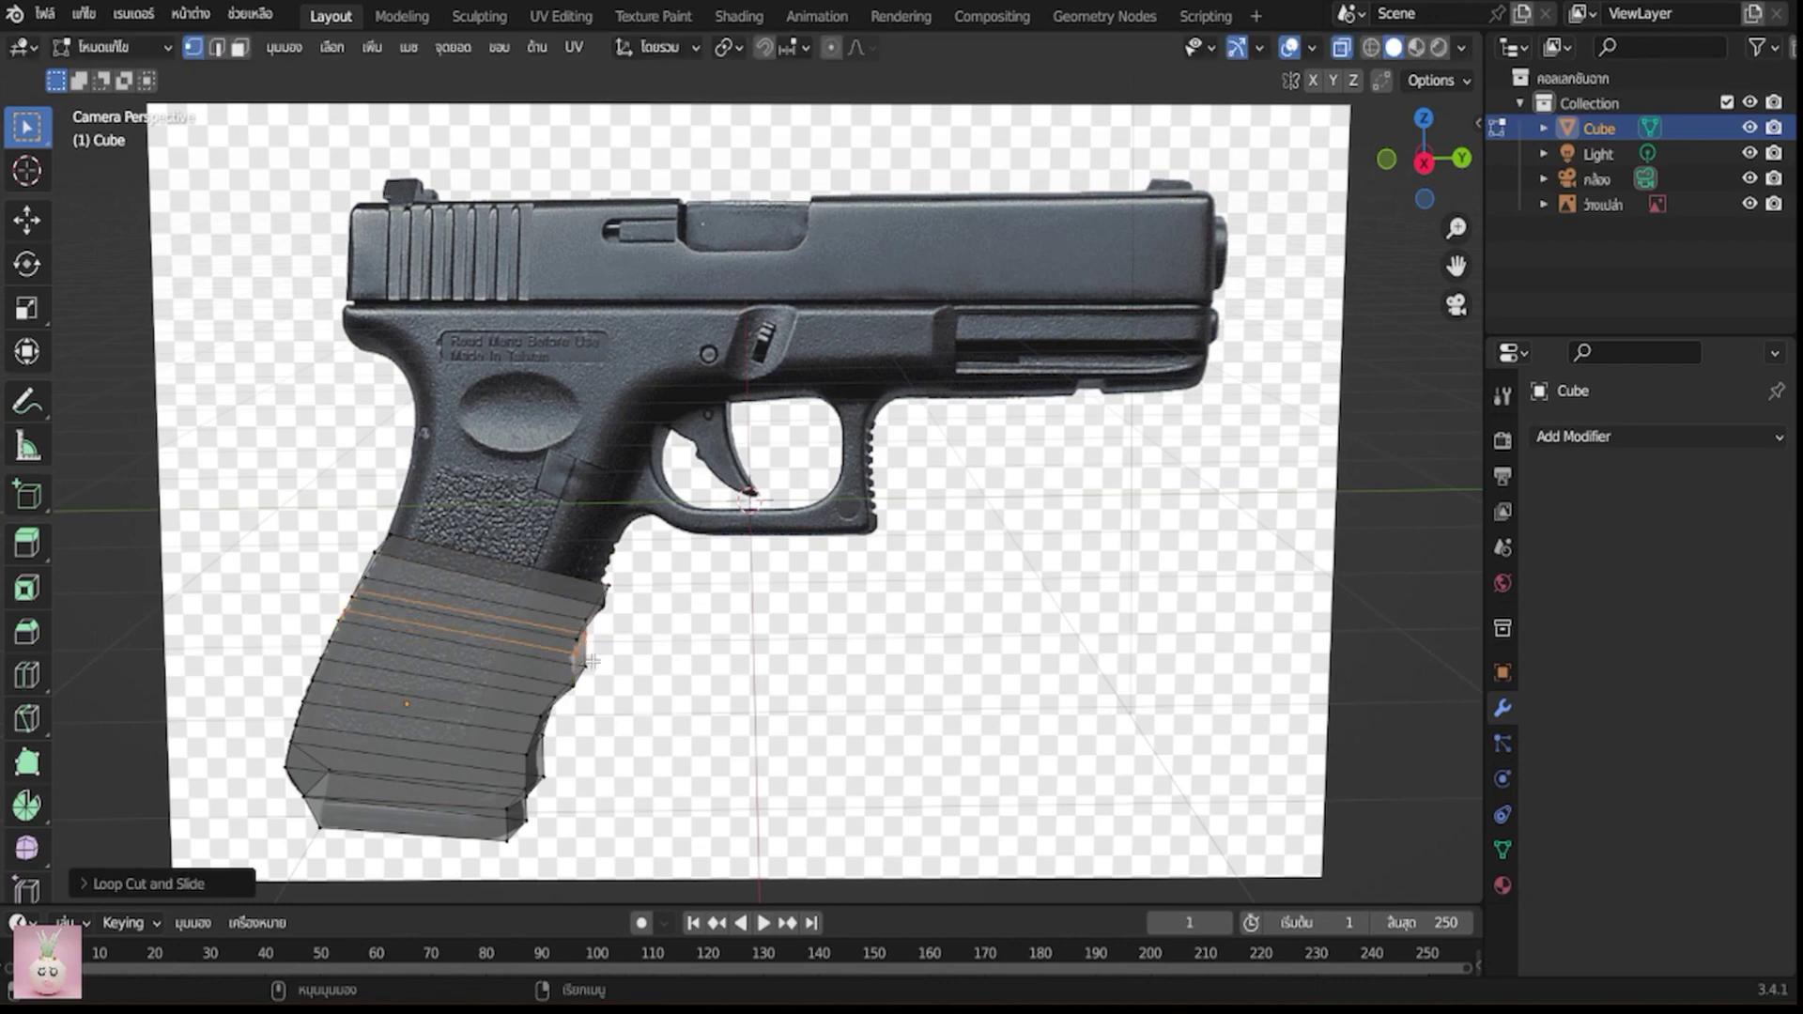
pyautogui.click(578, 651)
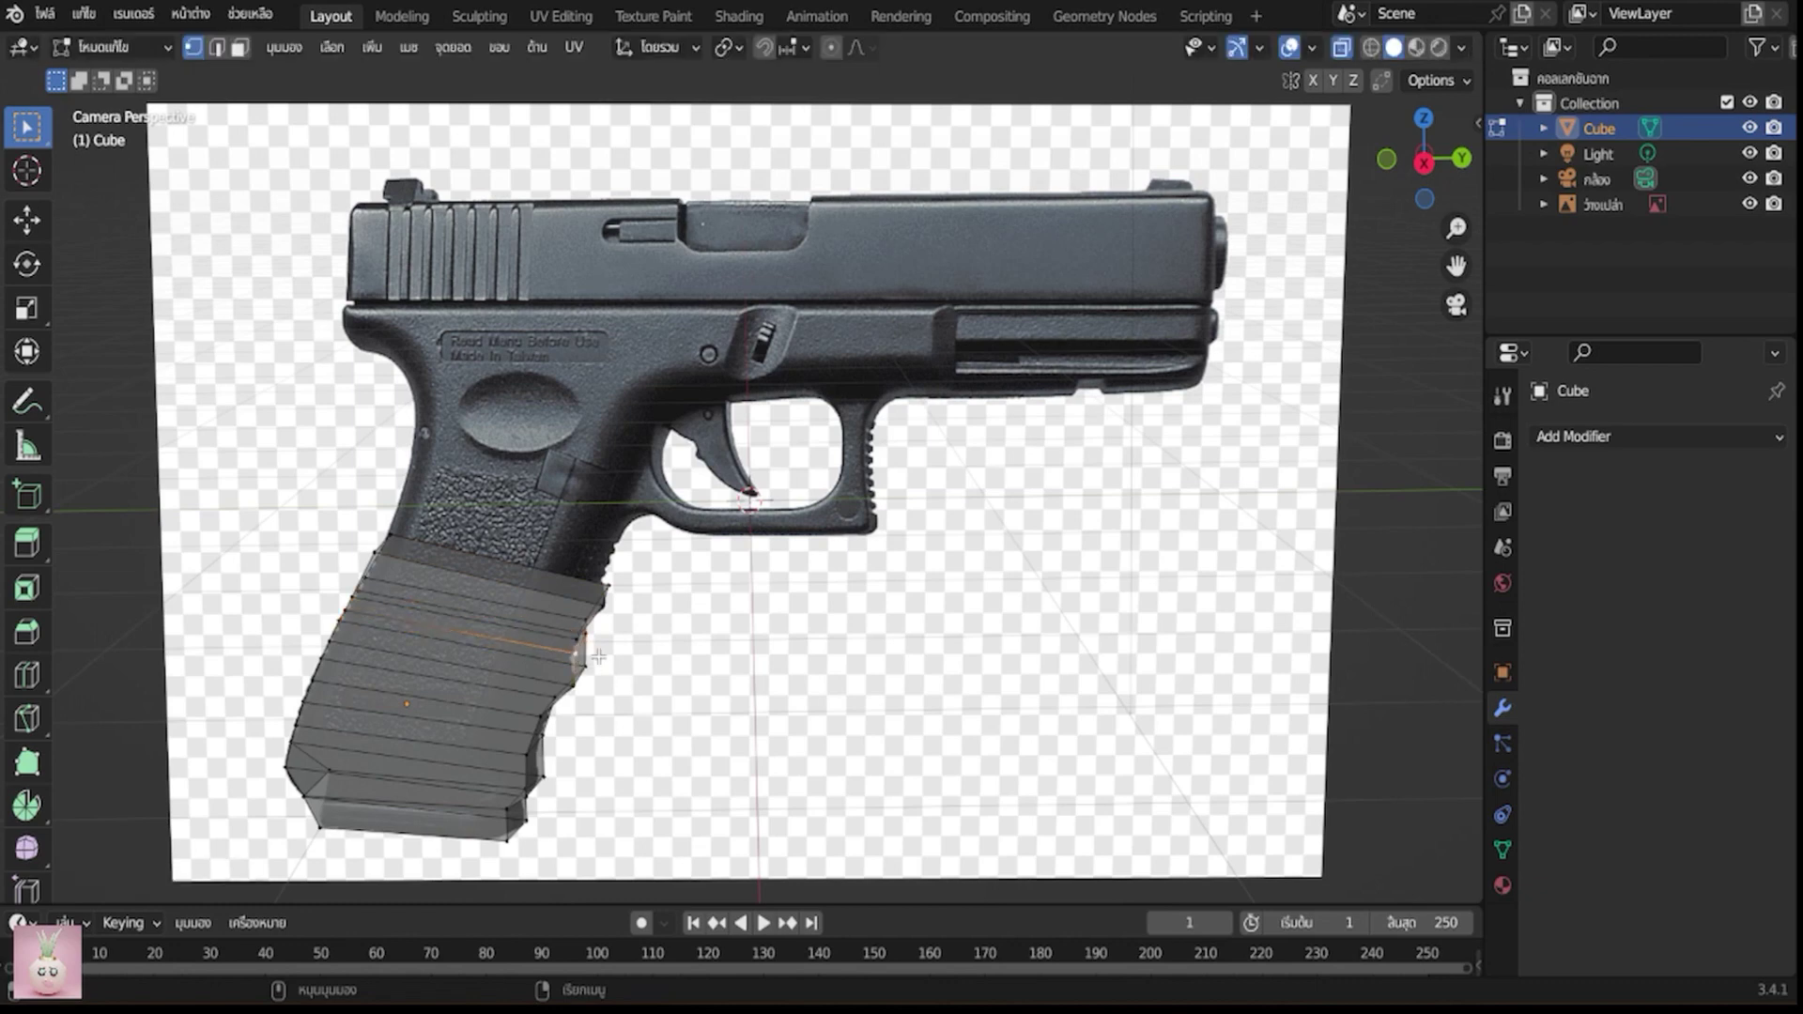
pyautogui.keyDown('shift'); pyautogui.click(586, 636); pyautogui.keyUp('shift')
pyautogui.press('g')
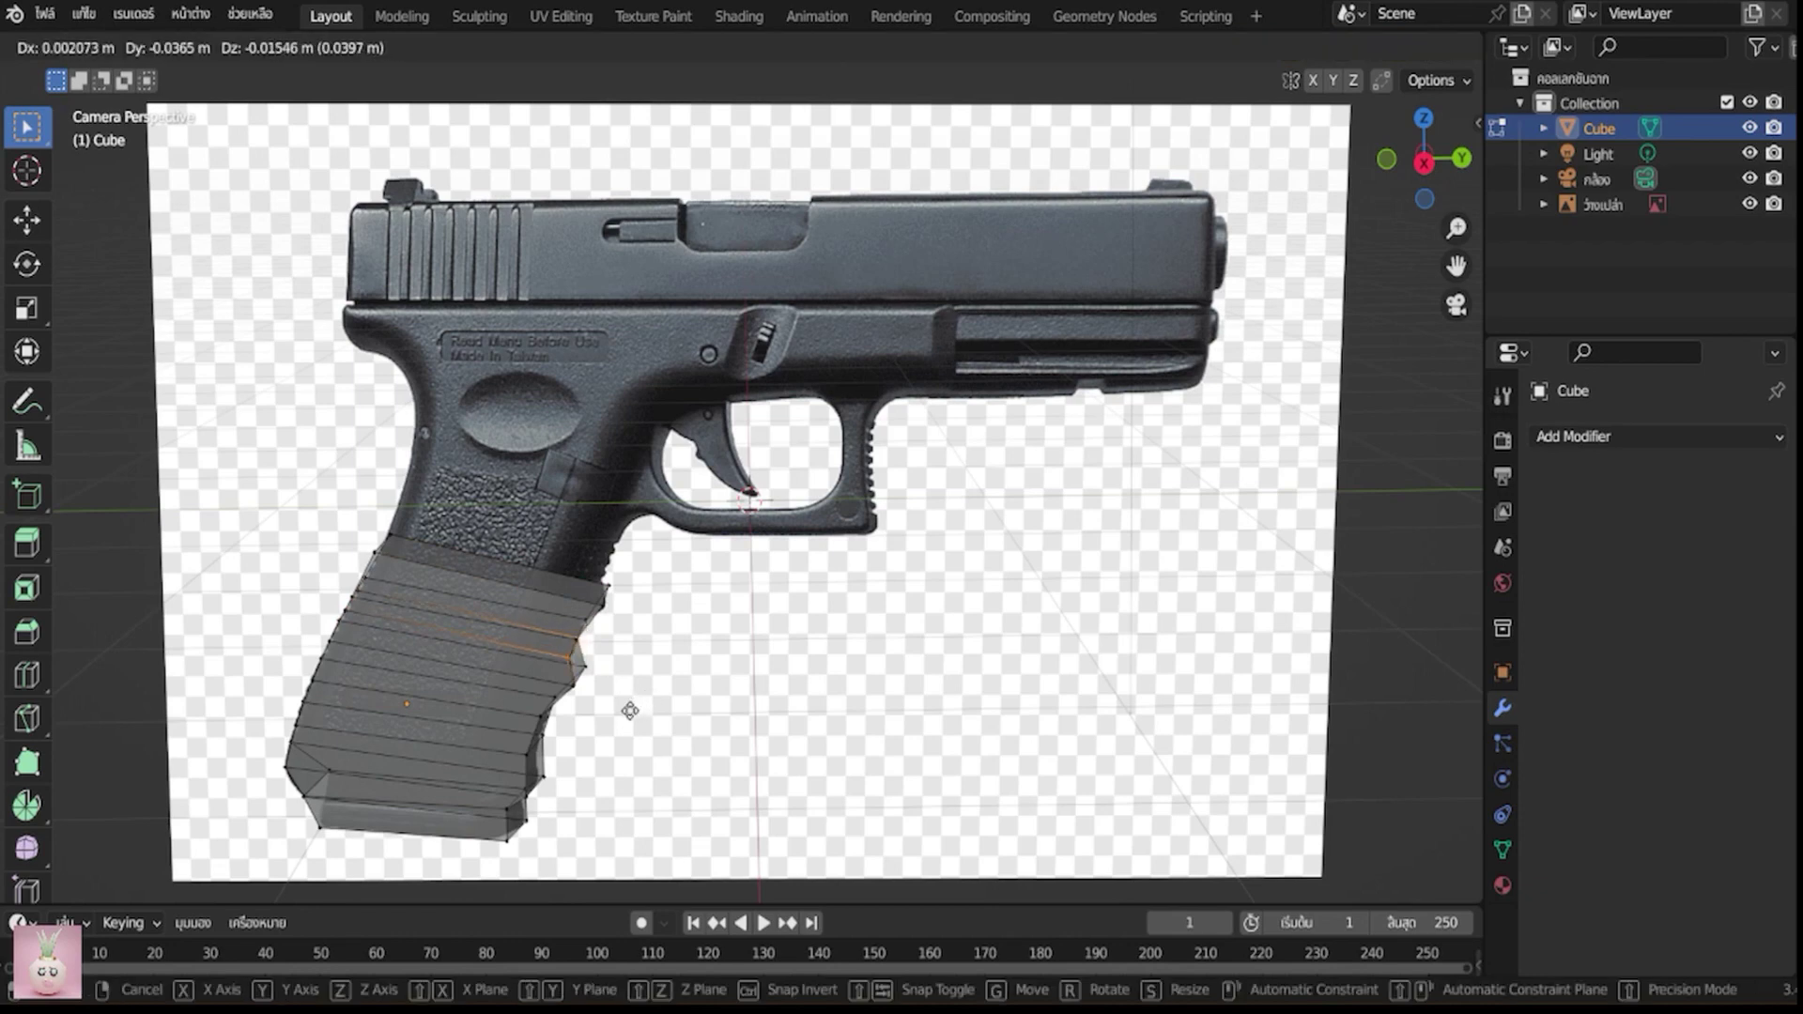
pyautogui.click(629, 711)
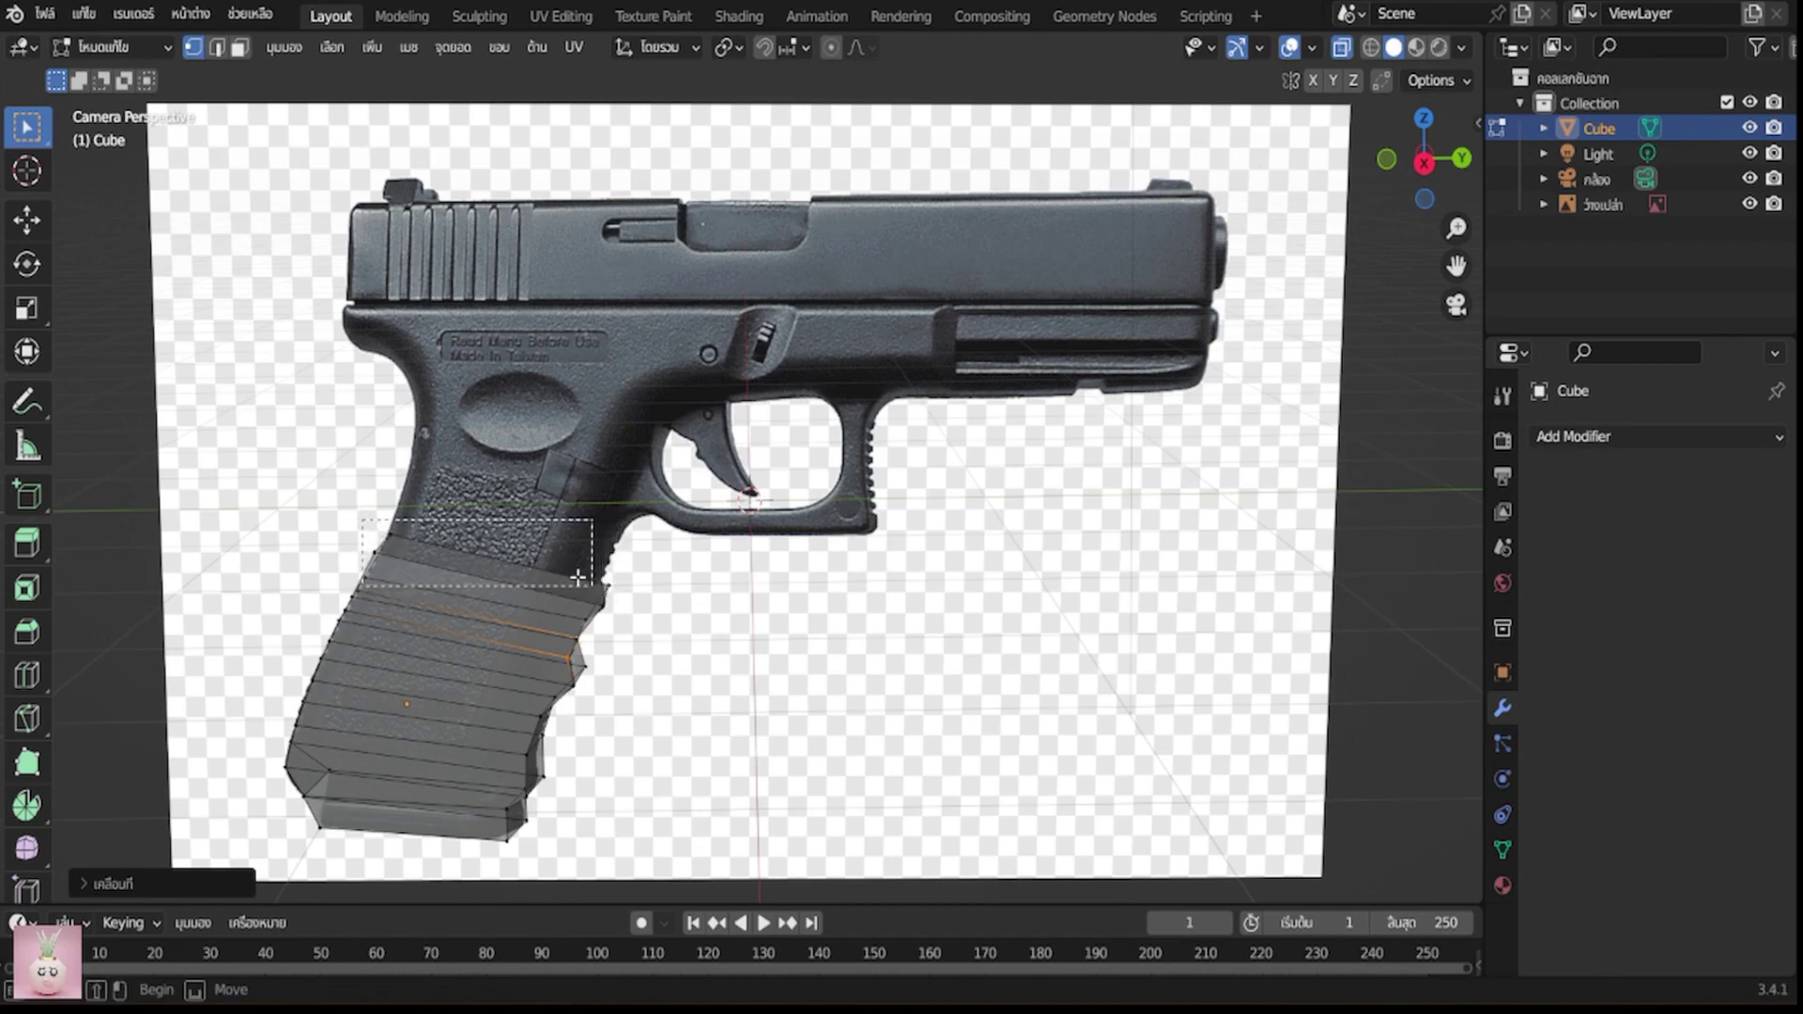
# Orbit to inspect the reference plane, then select the grip's top loop in camera view
pyautogui.keyDown('alt'); pyautogui.click(520, 556); pyautogui.keyUp('alt')
pyautogui.moveTo(733, 685); pyautogui.dragTo(494, 696, button='middle')
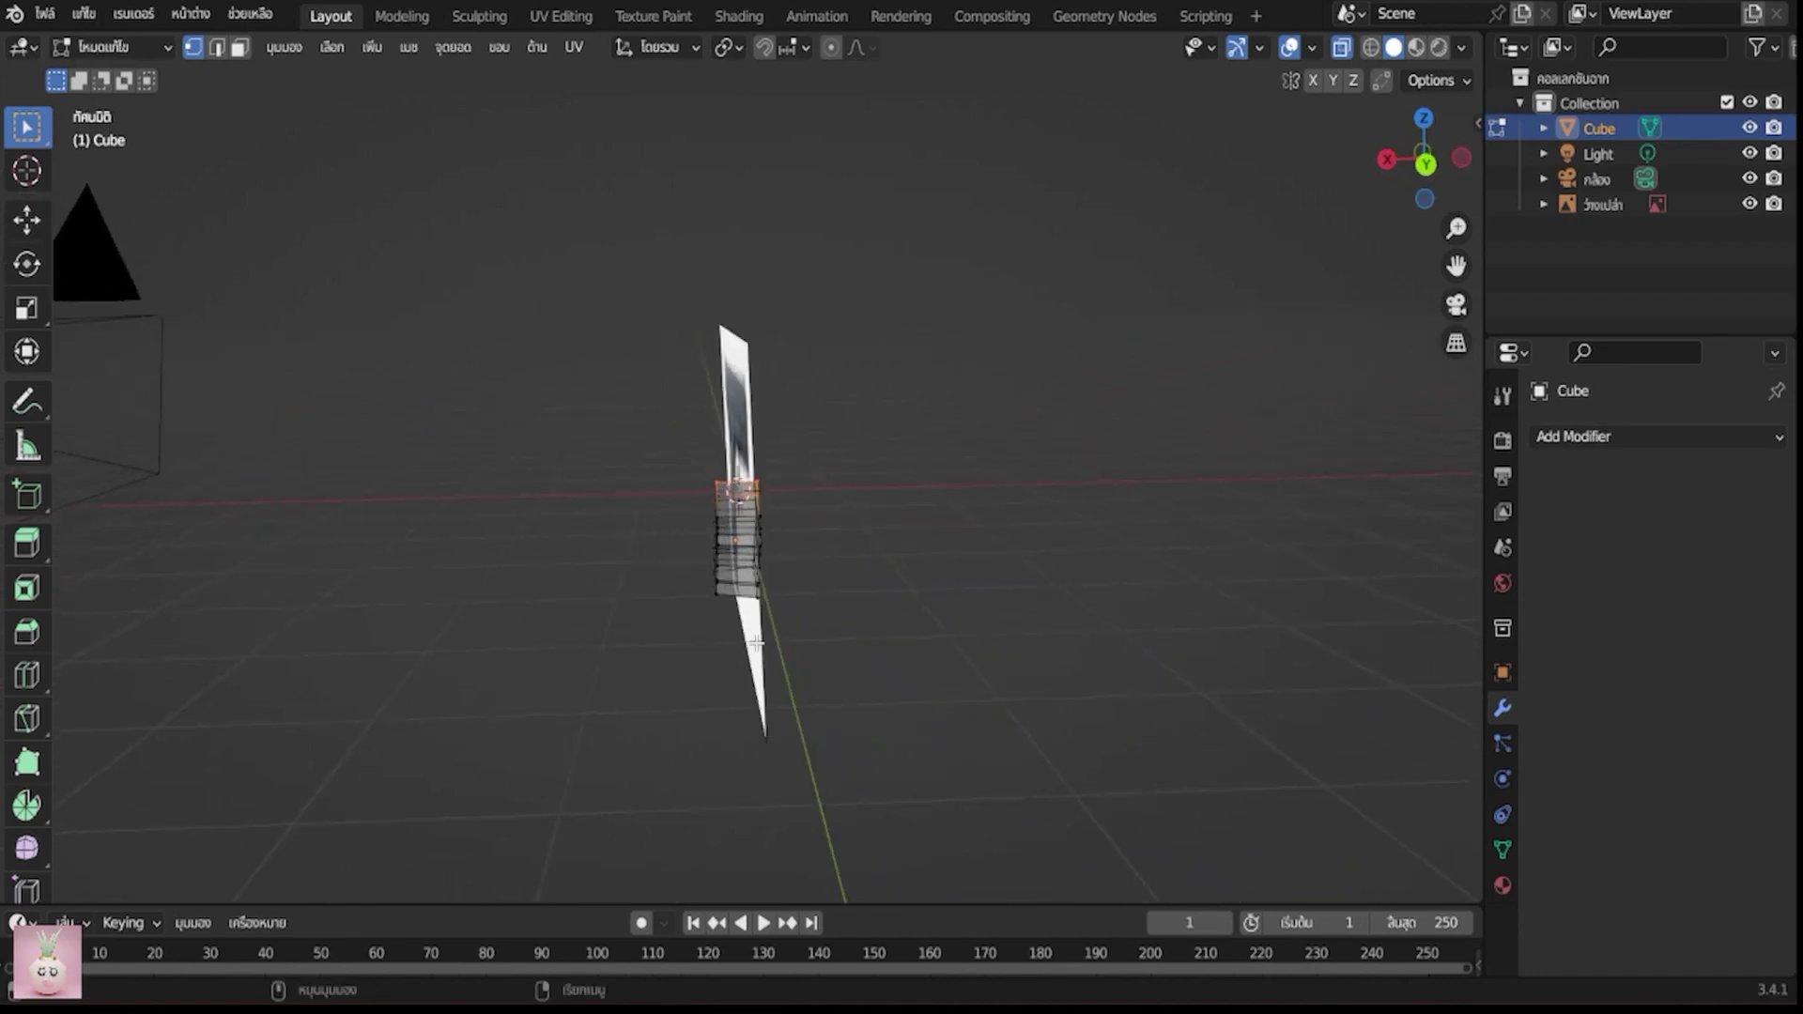
pyautogui.moveTo(728, 636); pyautogui.dragTo(757, 639, button='middle')
pyautogui.press('KP_0')
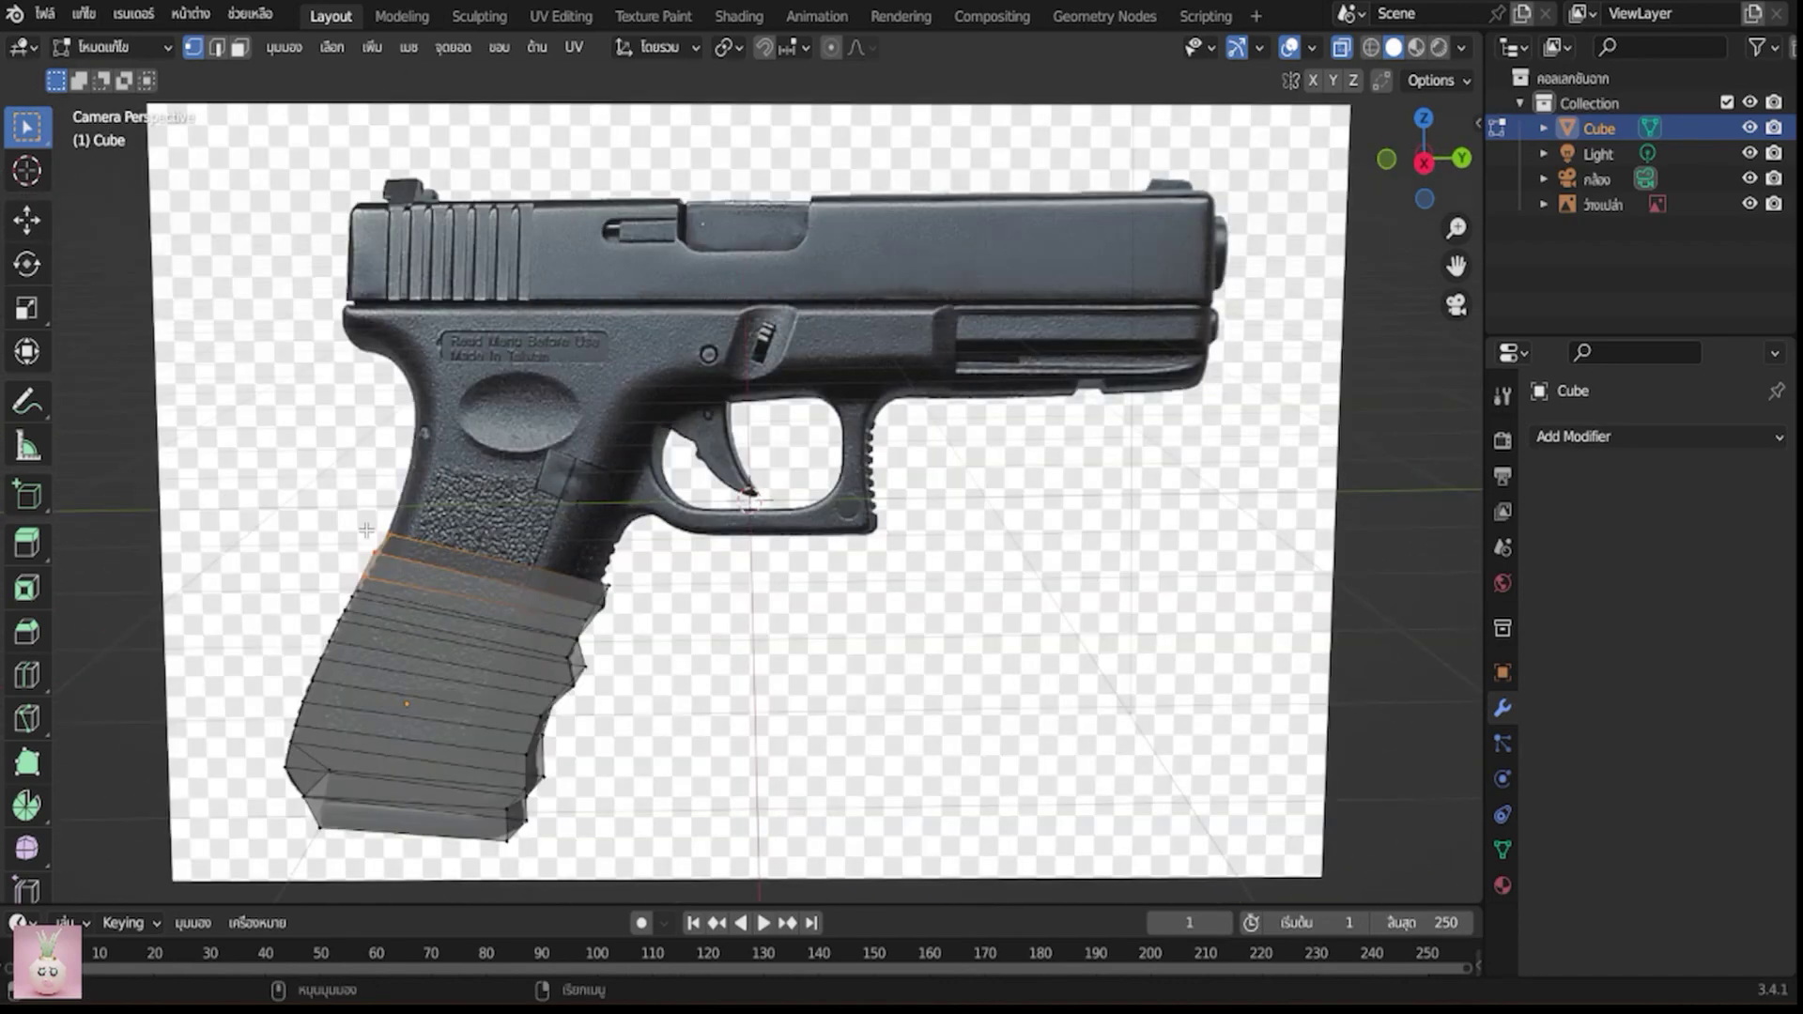
pyautogui.keyDown('alt'); pyautogui.click(413, 558); pyautogui.keyUp('alt')
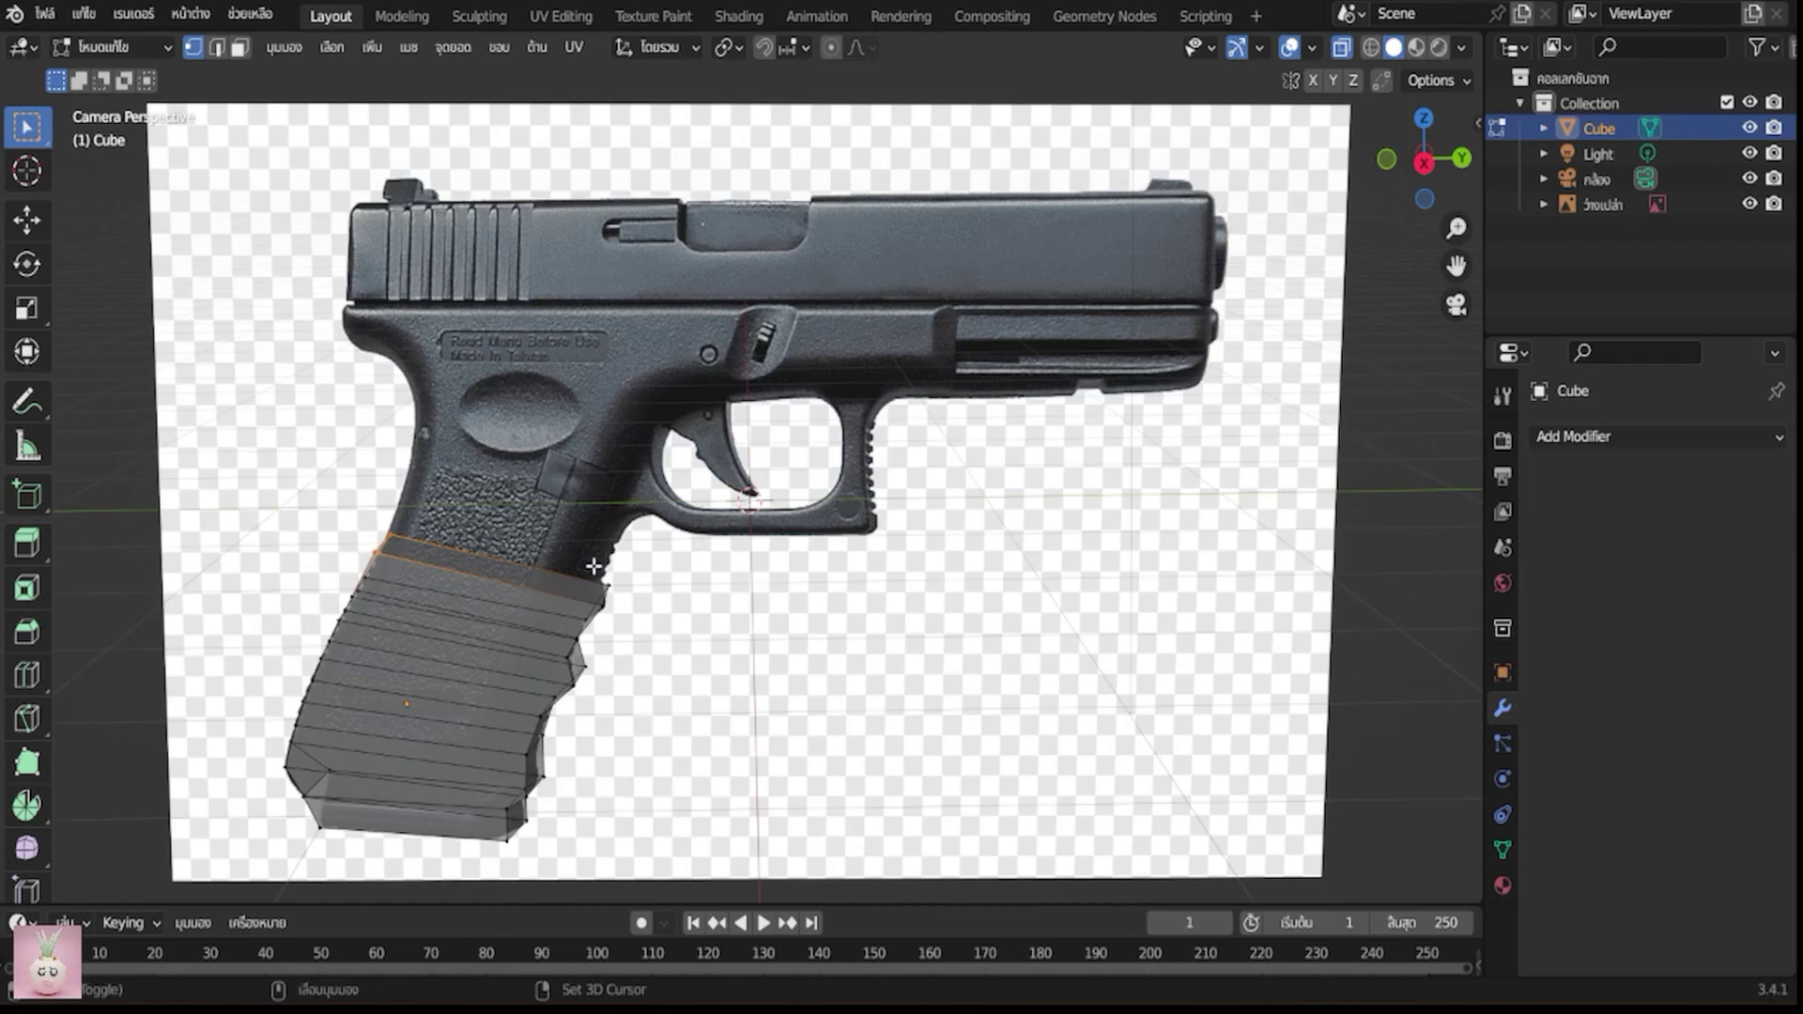
# Shift the grip's top-band lower edge loop about 0.016 m to meet the frame, then select the top face
pyautogui.scroll(3, 698, 622)
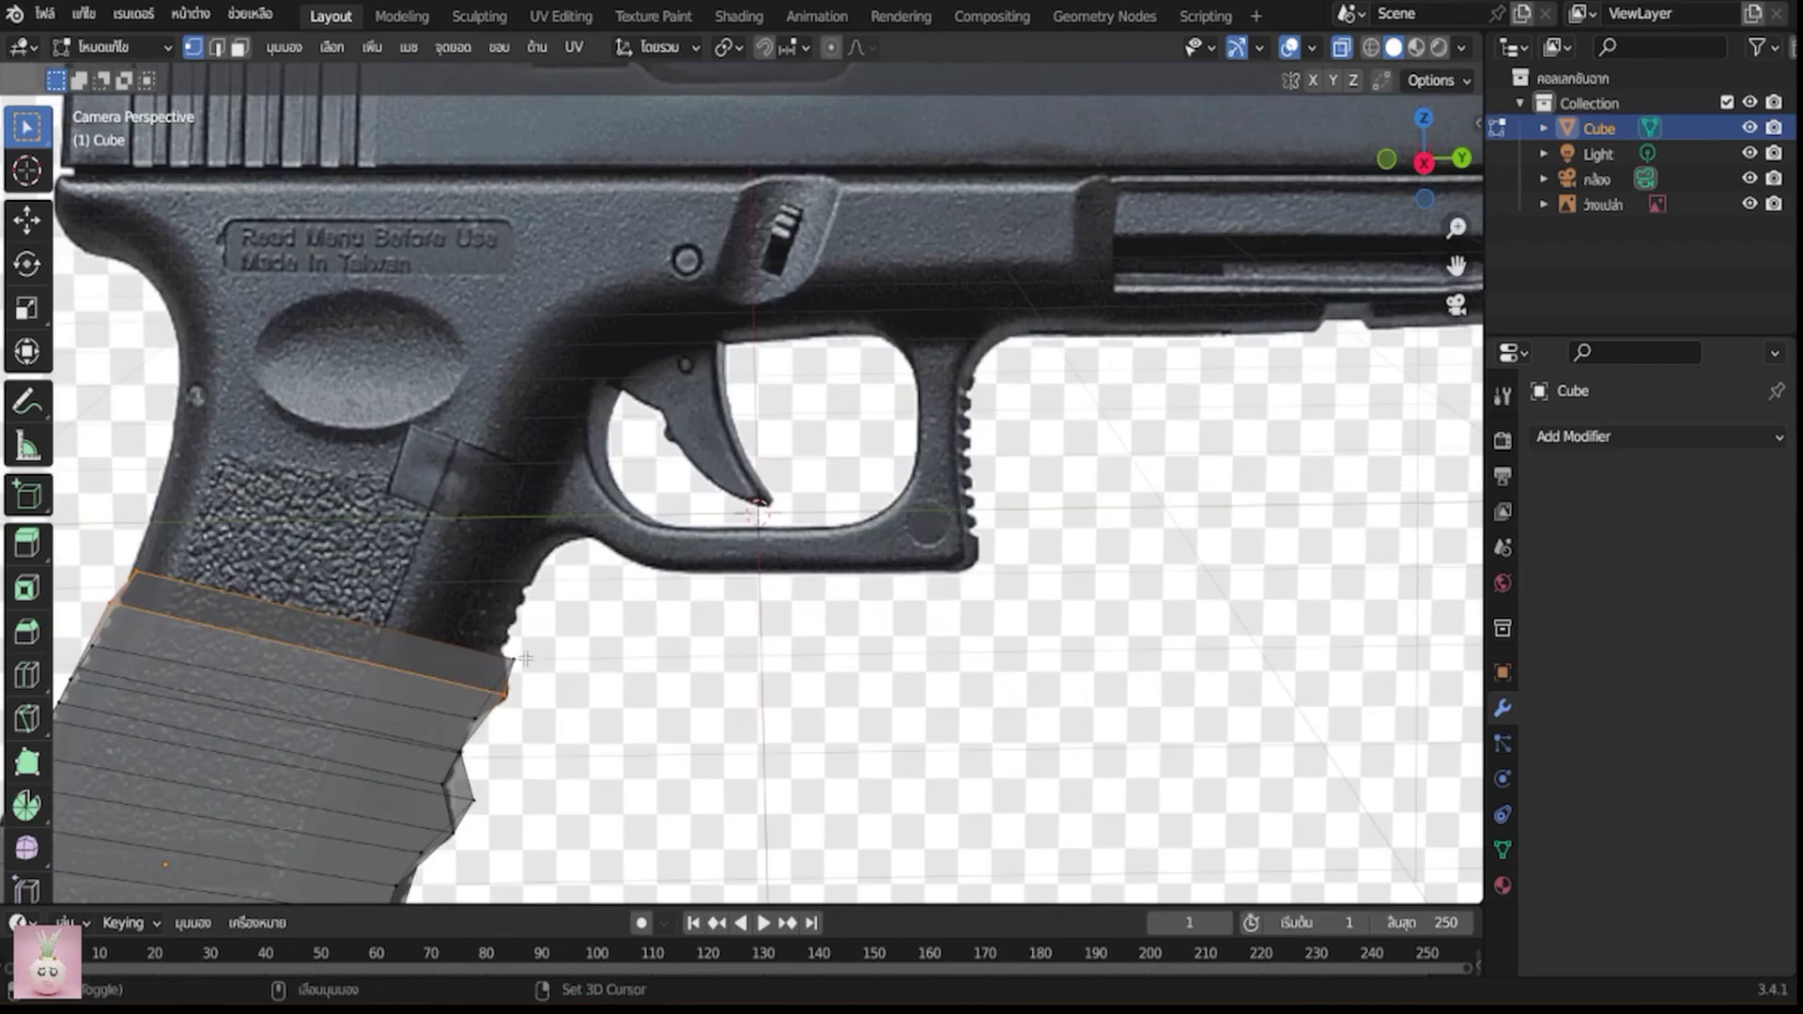
pyautogui.keyDown('alt'); pyautogui.keyDown('shift'); pyautogui.click(566, 679); pyautogui.keyUp('shift'); pyautogui.keyUp('alt')
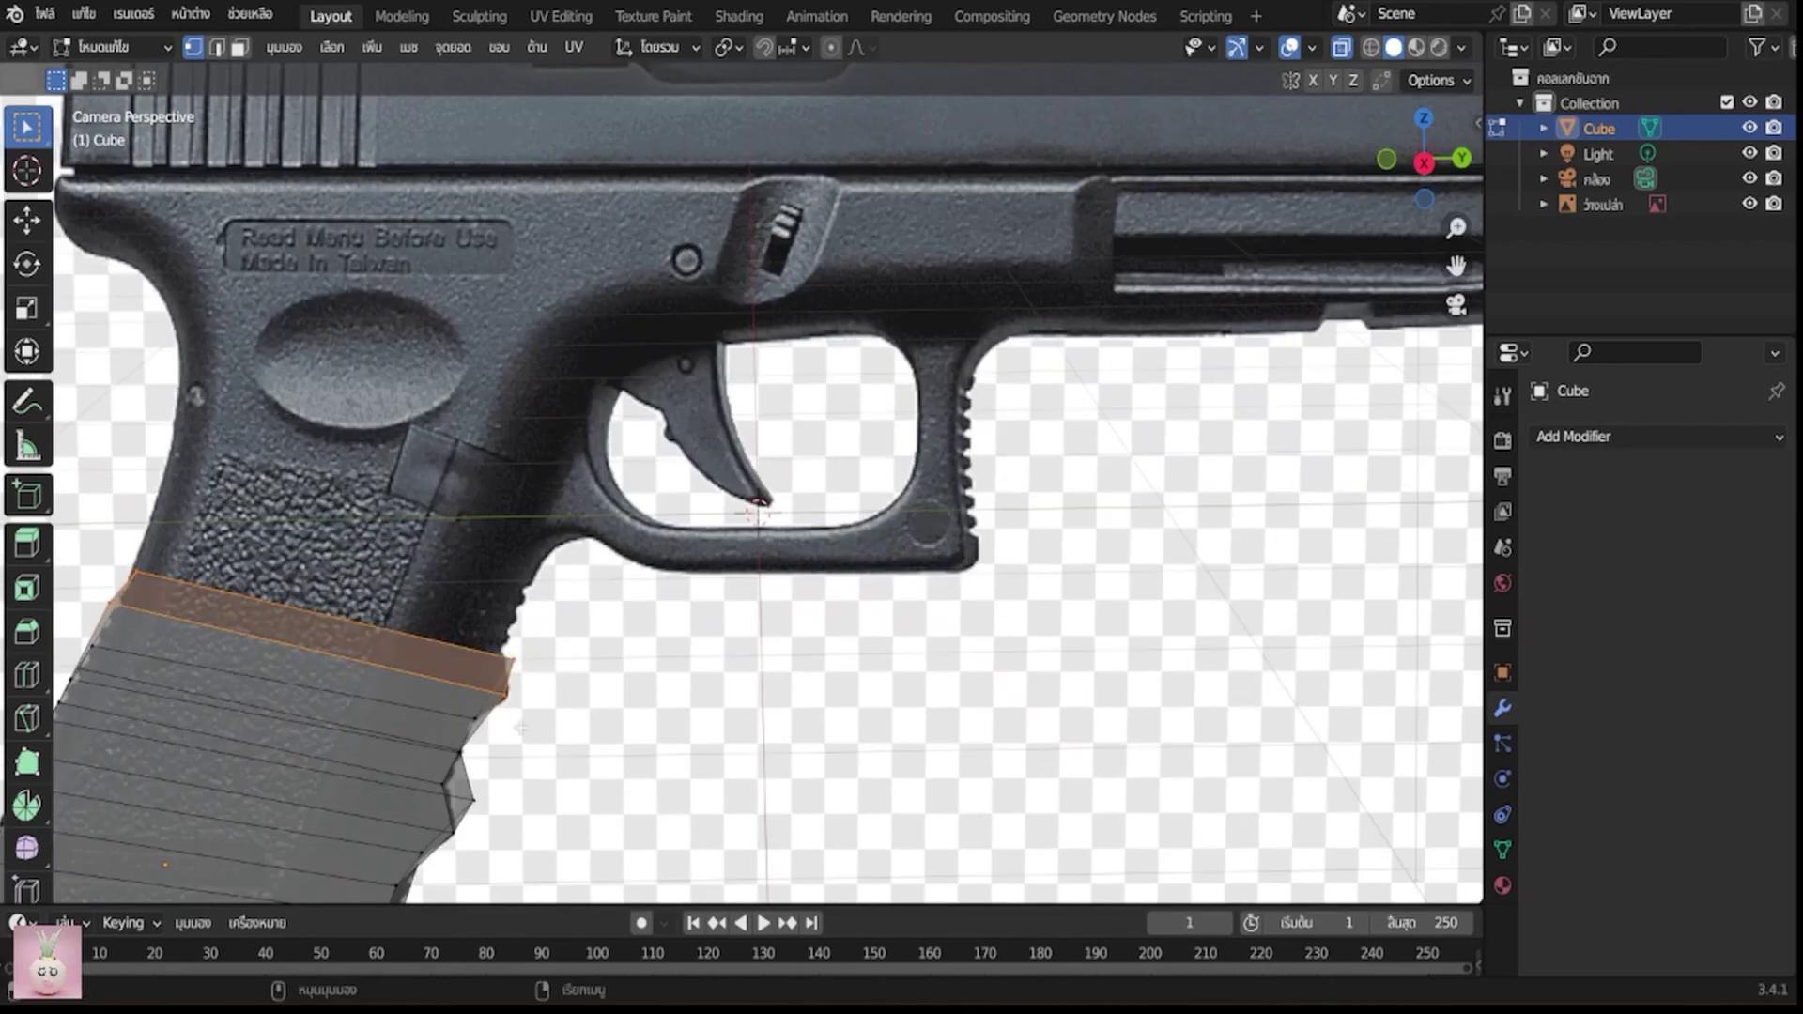
pyautogui.keyDown('alt'); pyautogui.click(540, 714); pyautogui.keyUp('alt')
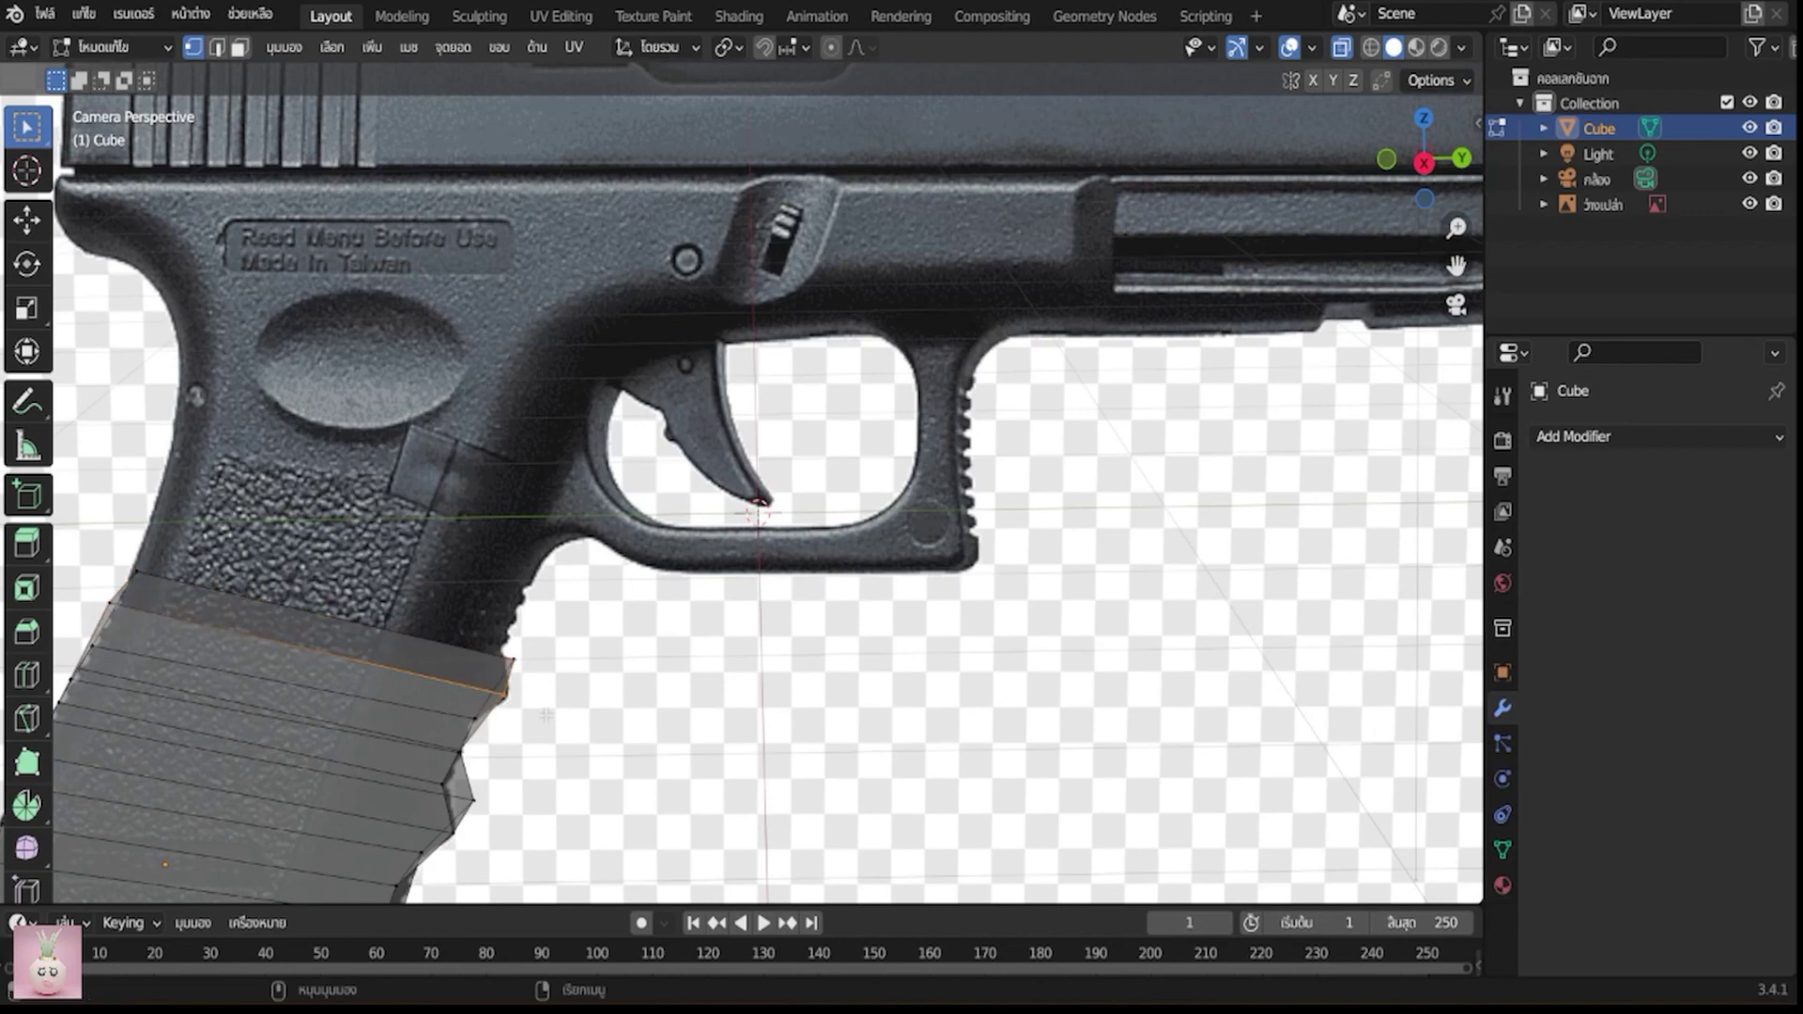
pyautogui.press('g')
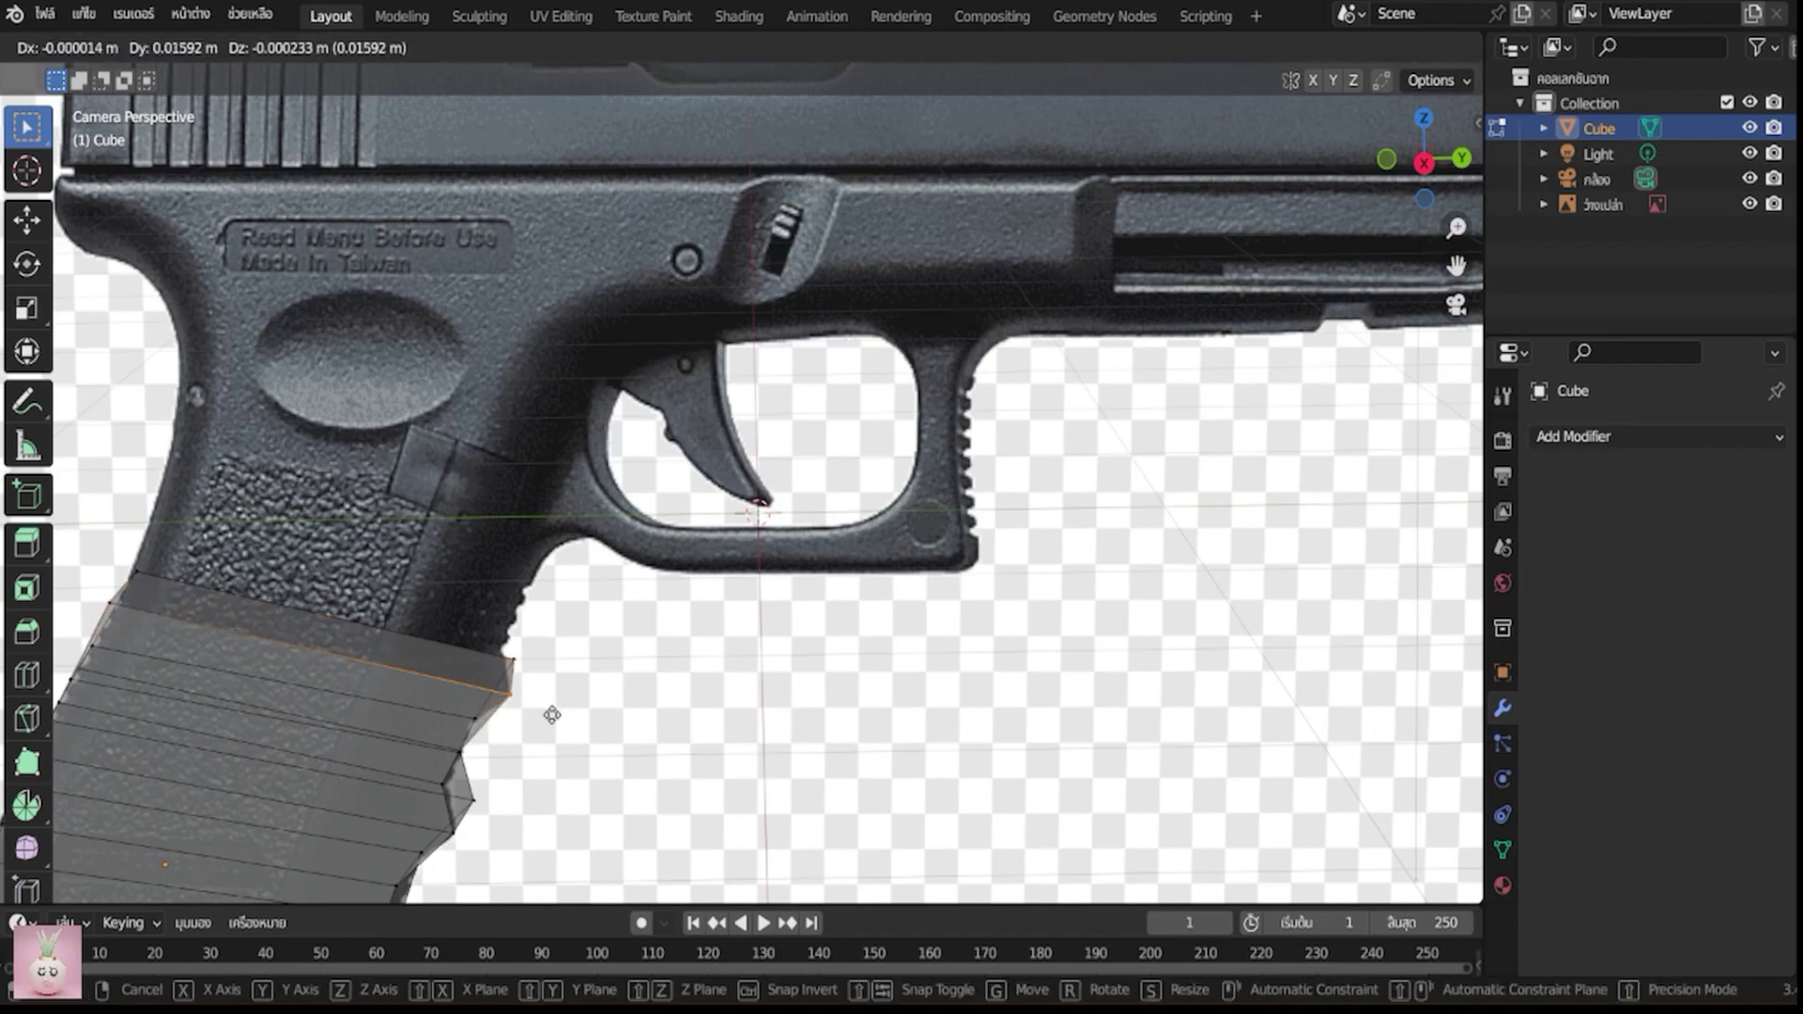
pyautogui.click(552, 716)
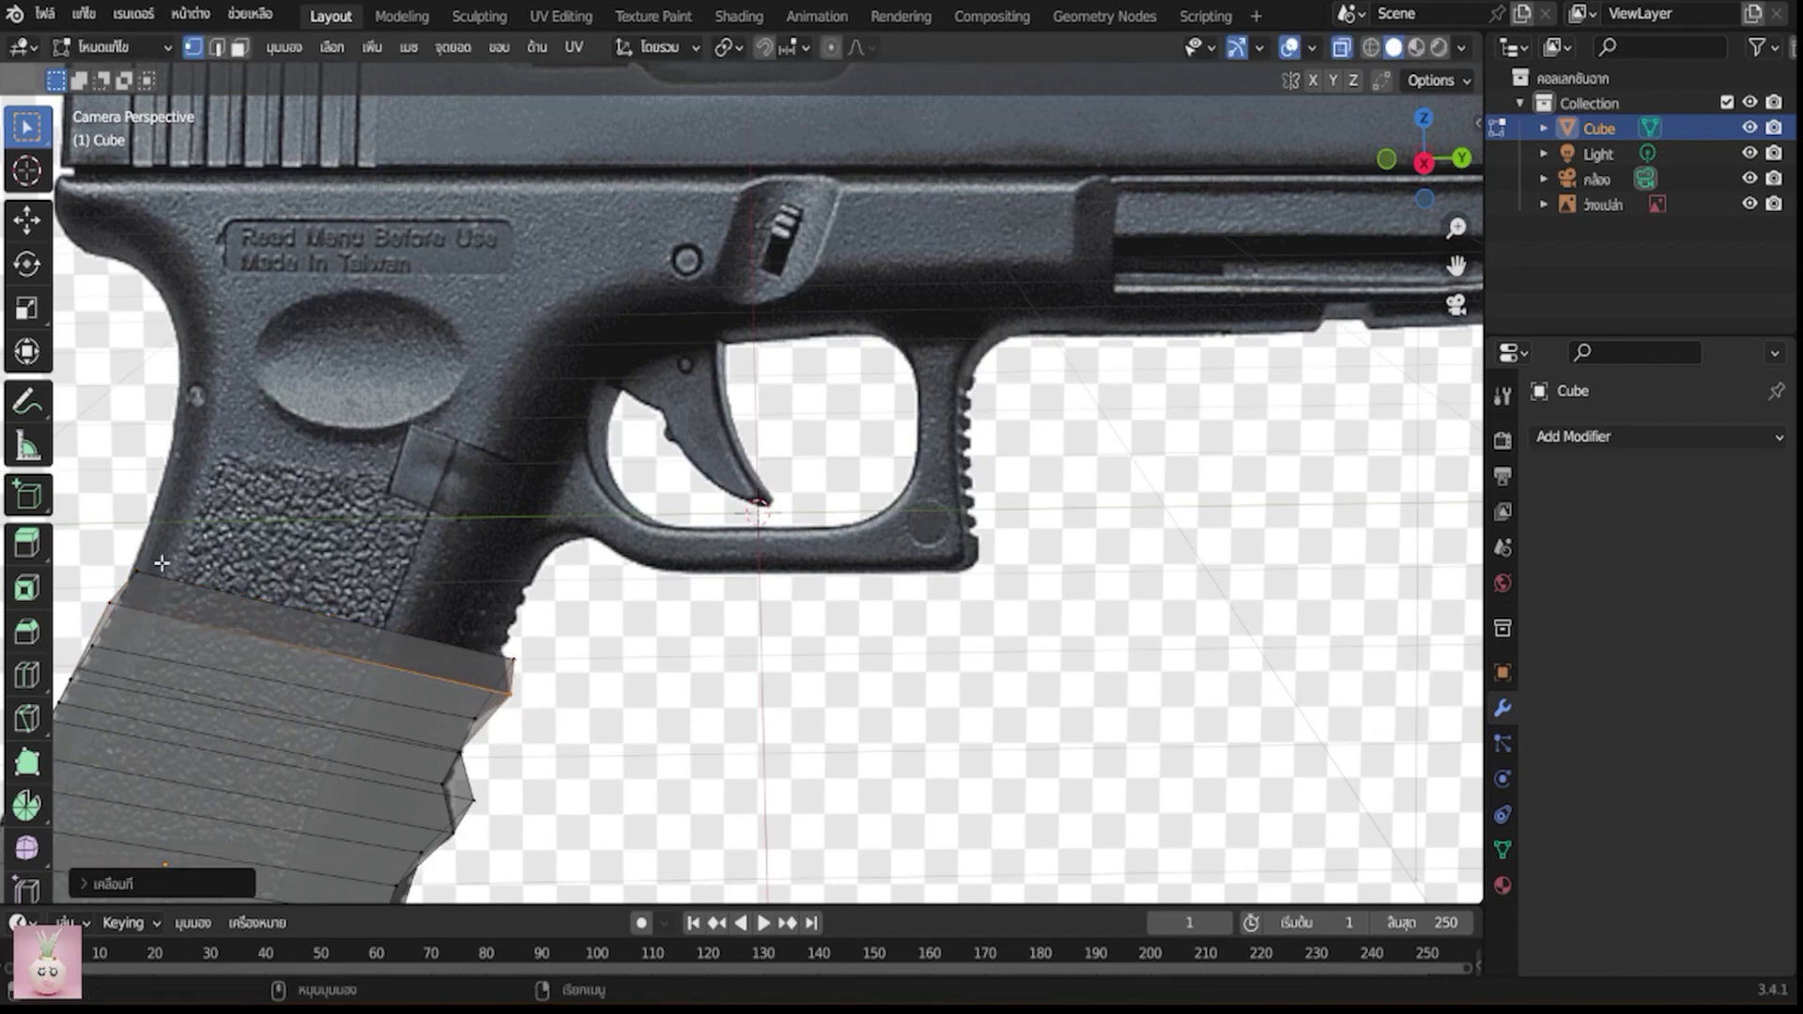
pyautogui.keyDown('shift'); pyautogui.click(109, 608); pyautogui.keyUp('shift')
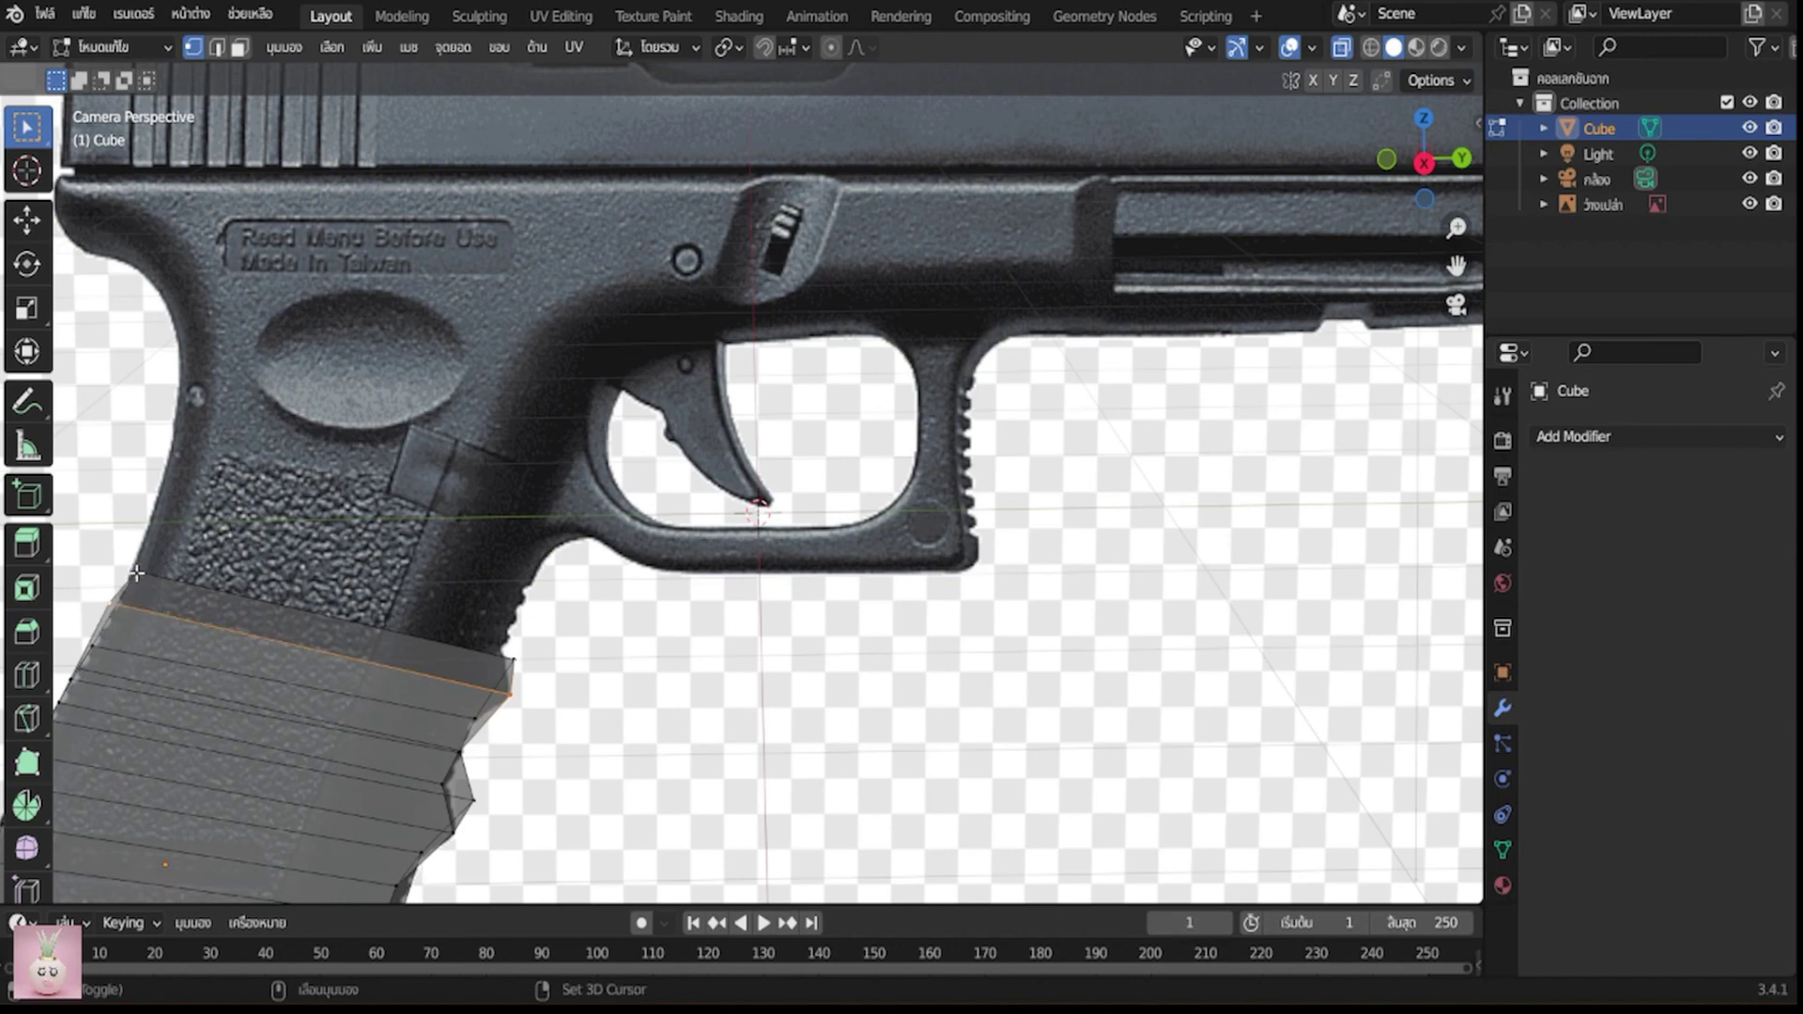
pyautogui.keyDown('shift'); pyautogui.click(137, 572); pyautogui.keyUp('shift')
pyautogui.keyDown('shift'); pyautogui.click(510, 664); pyautogui.keyUp('shift')
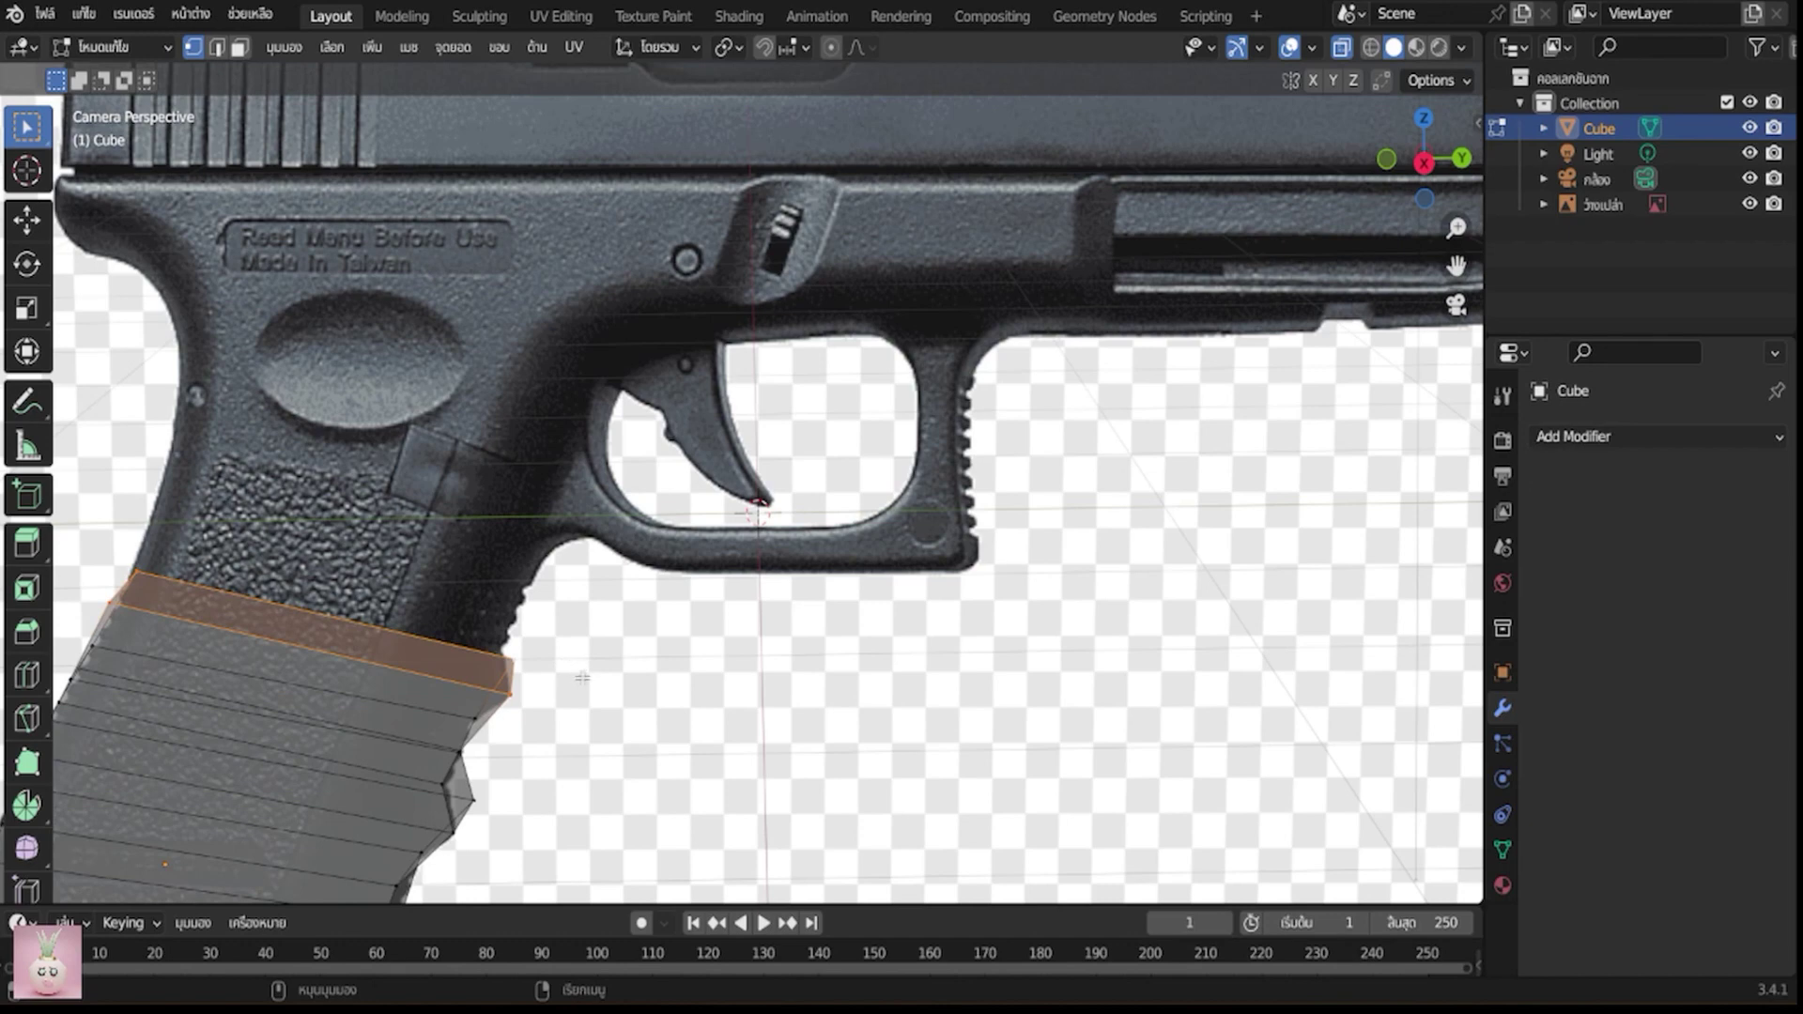
# Extrude the grip's top face up toward the frame and reposition a middle edge loop
pyautogui.press('e')
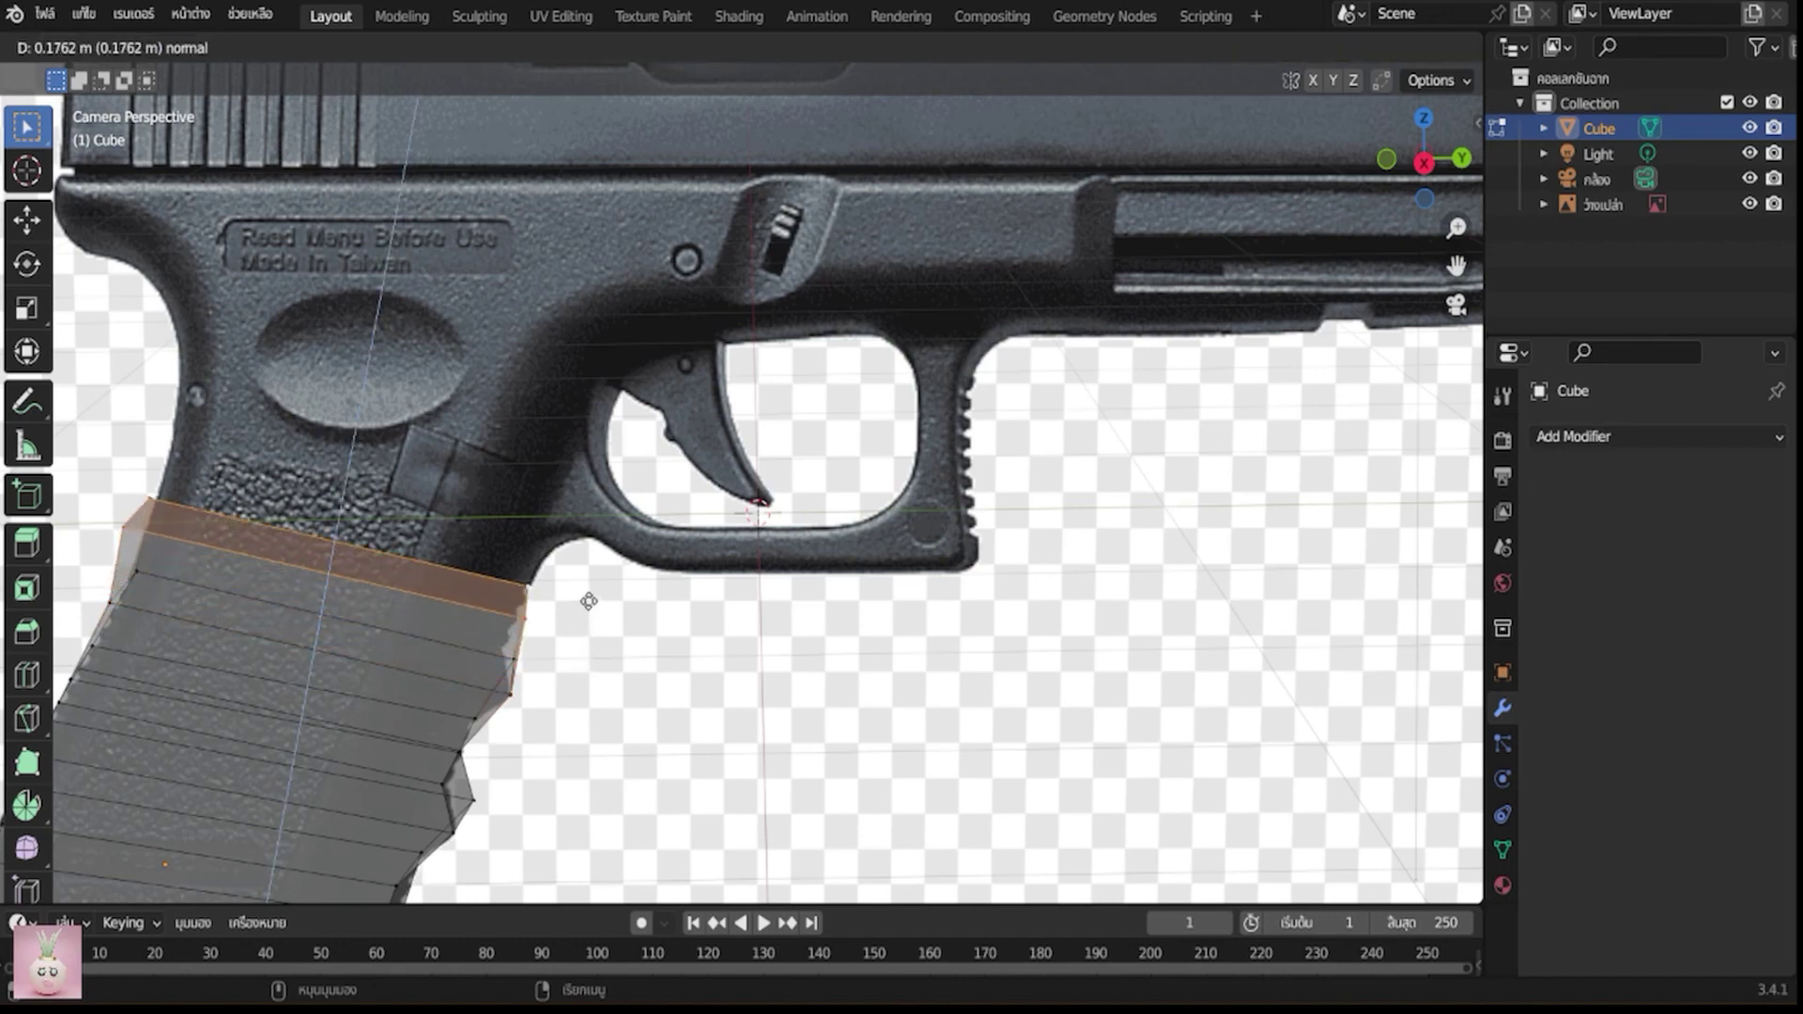
pyautogui.click(613, 575)
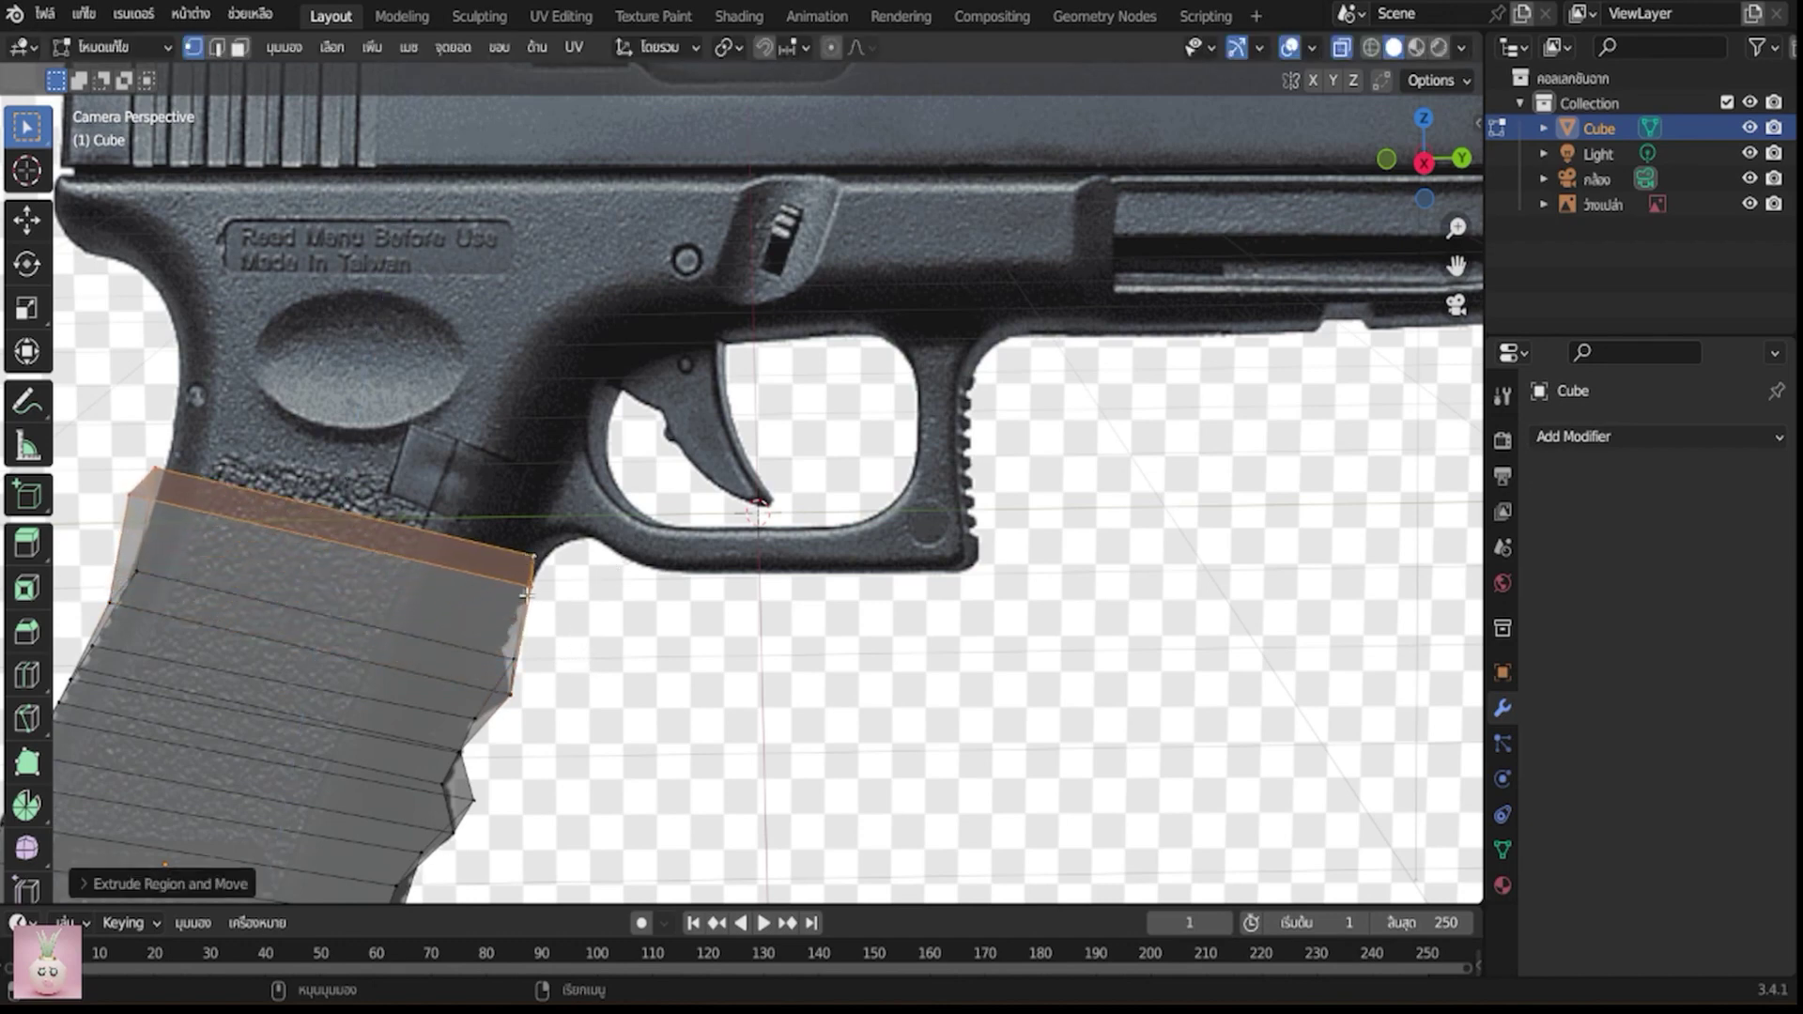
pyautogui.keyDown('alt'); pyautogui.click(504, 651); pyautogui.keyUp('alt')
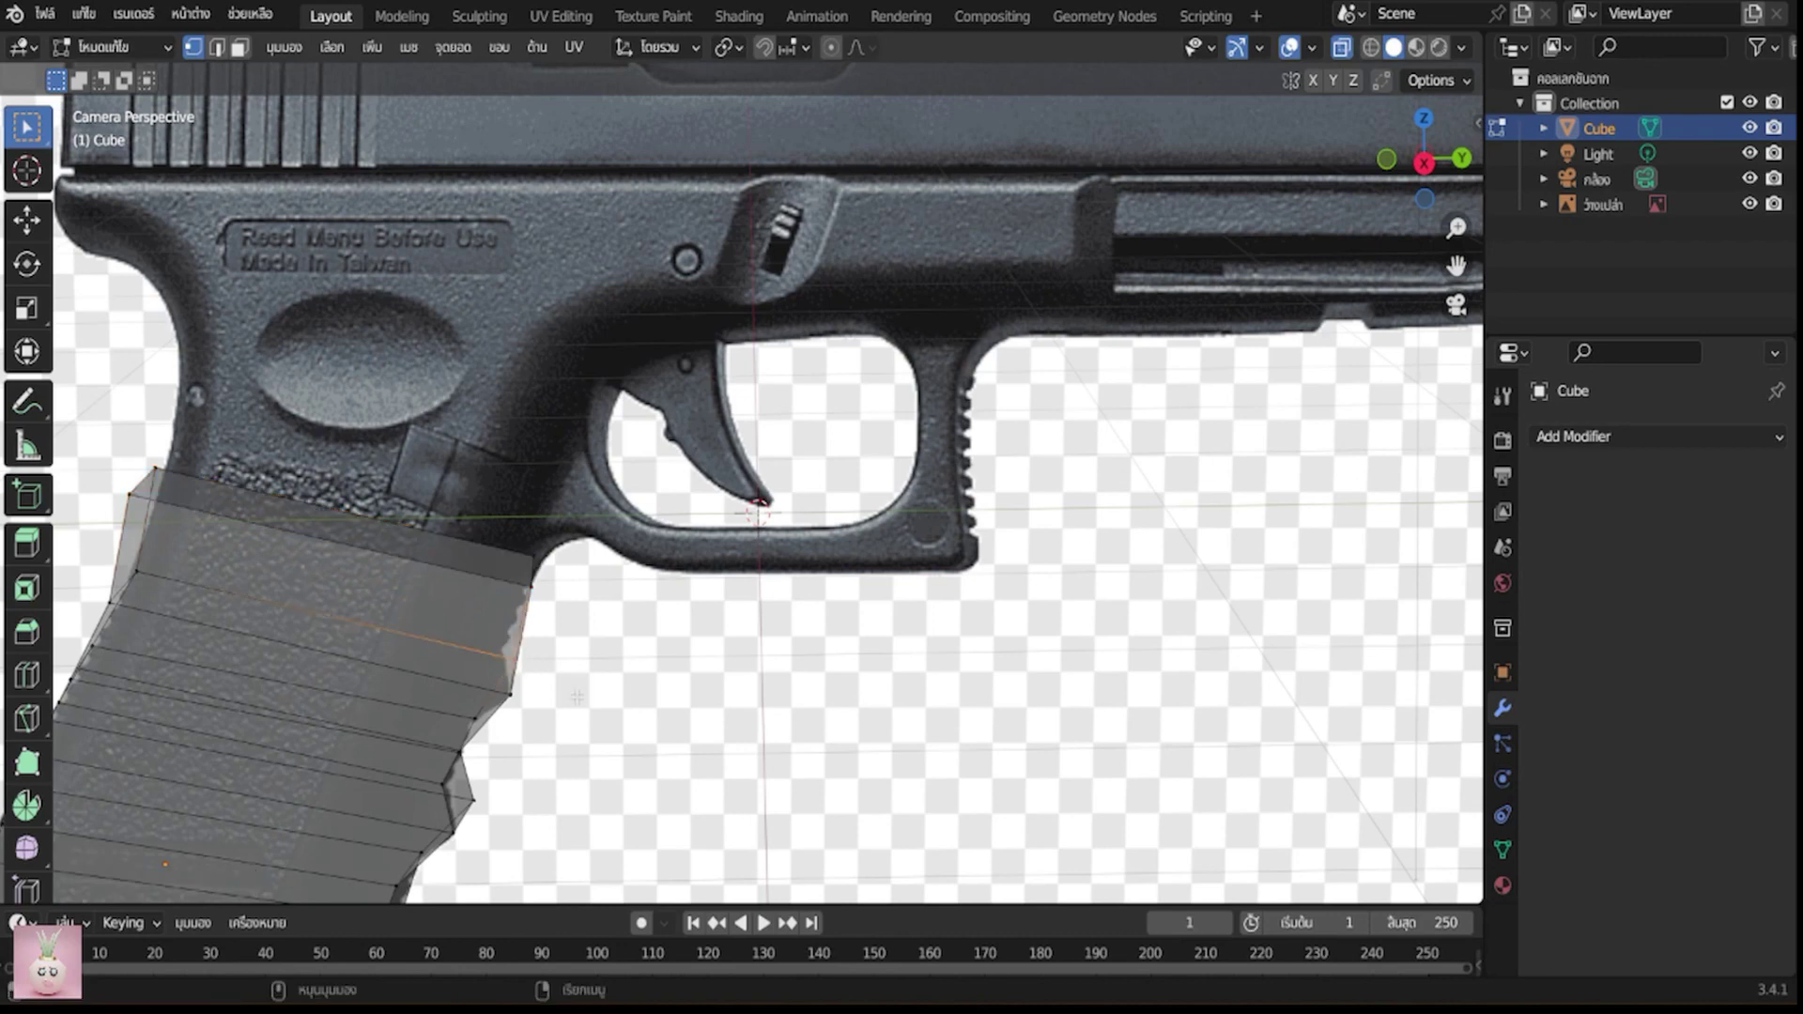
pyautogui.press('g')
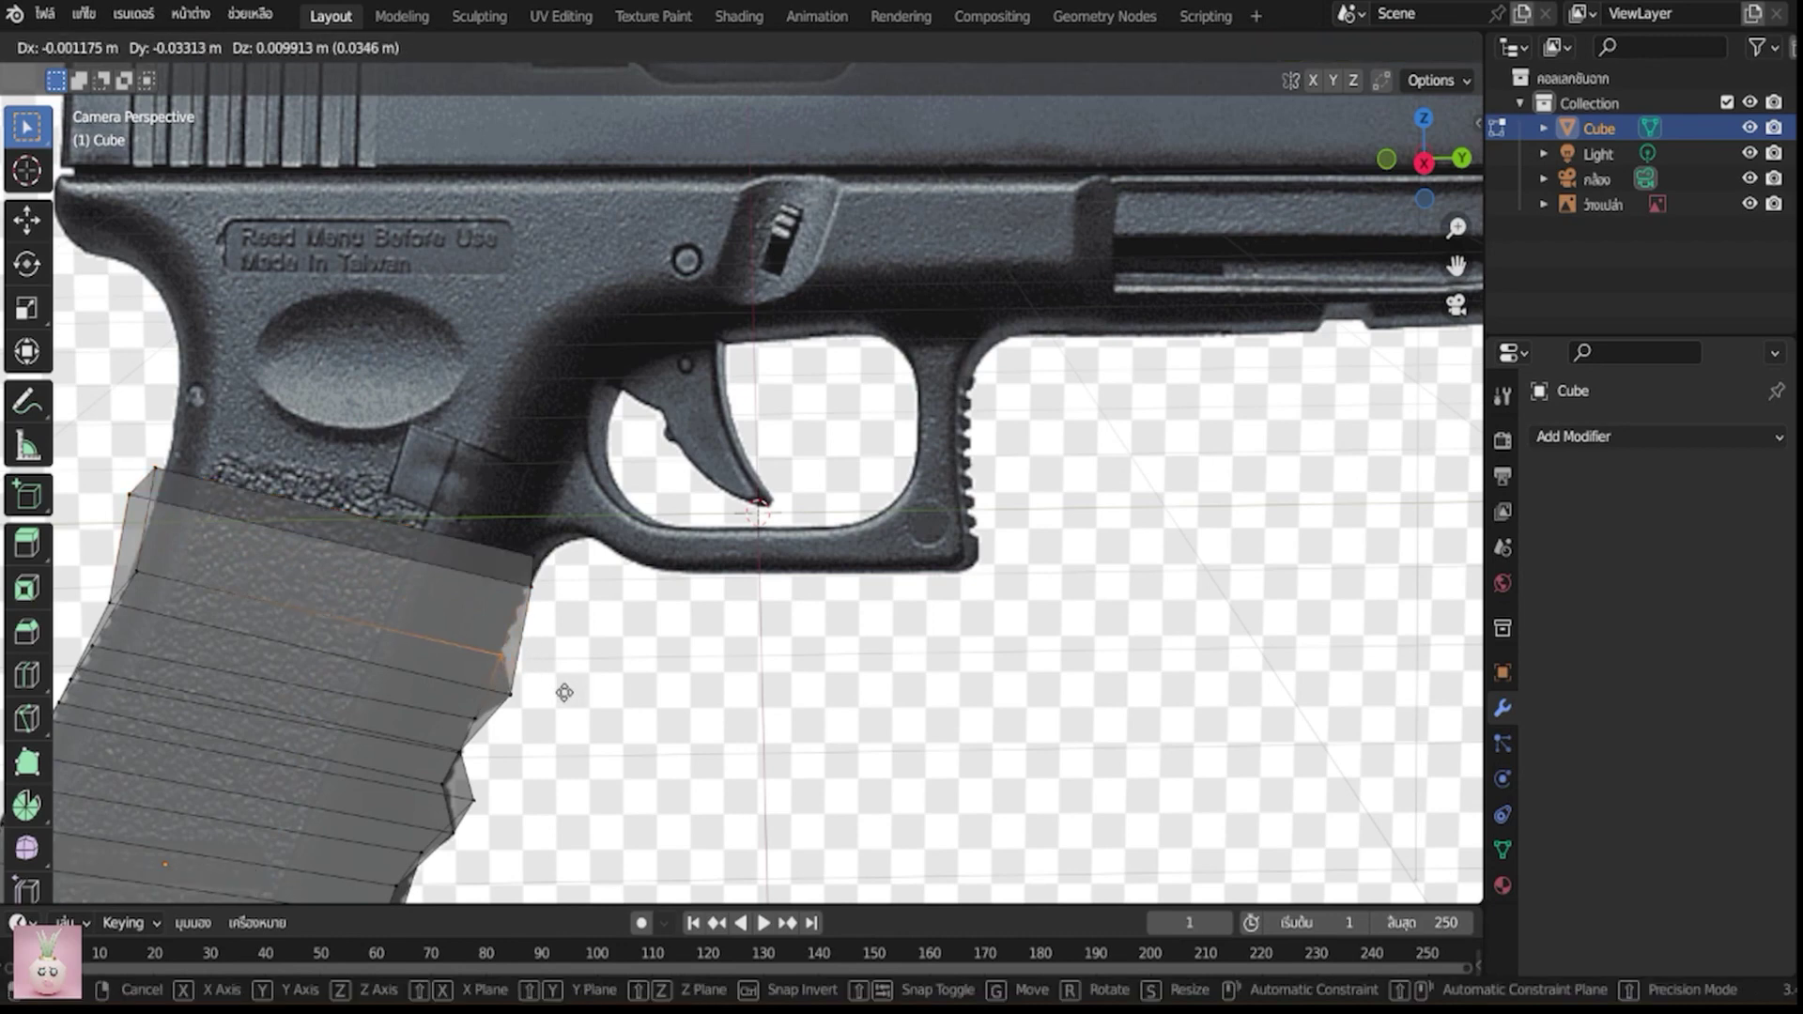
pyautogui.click(565, 692)
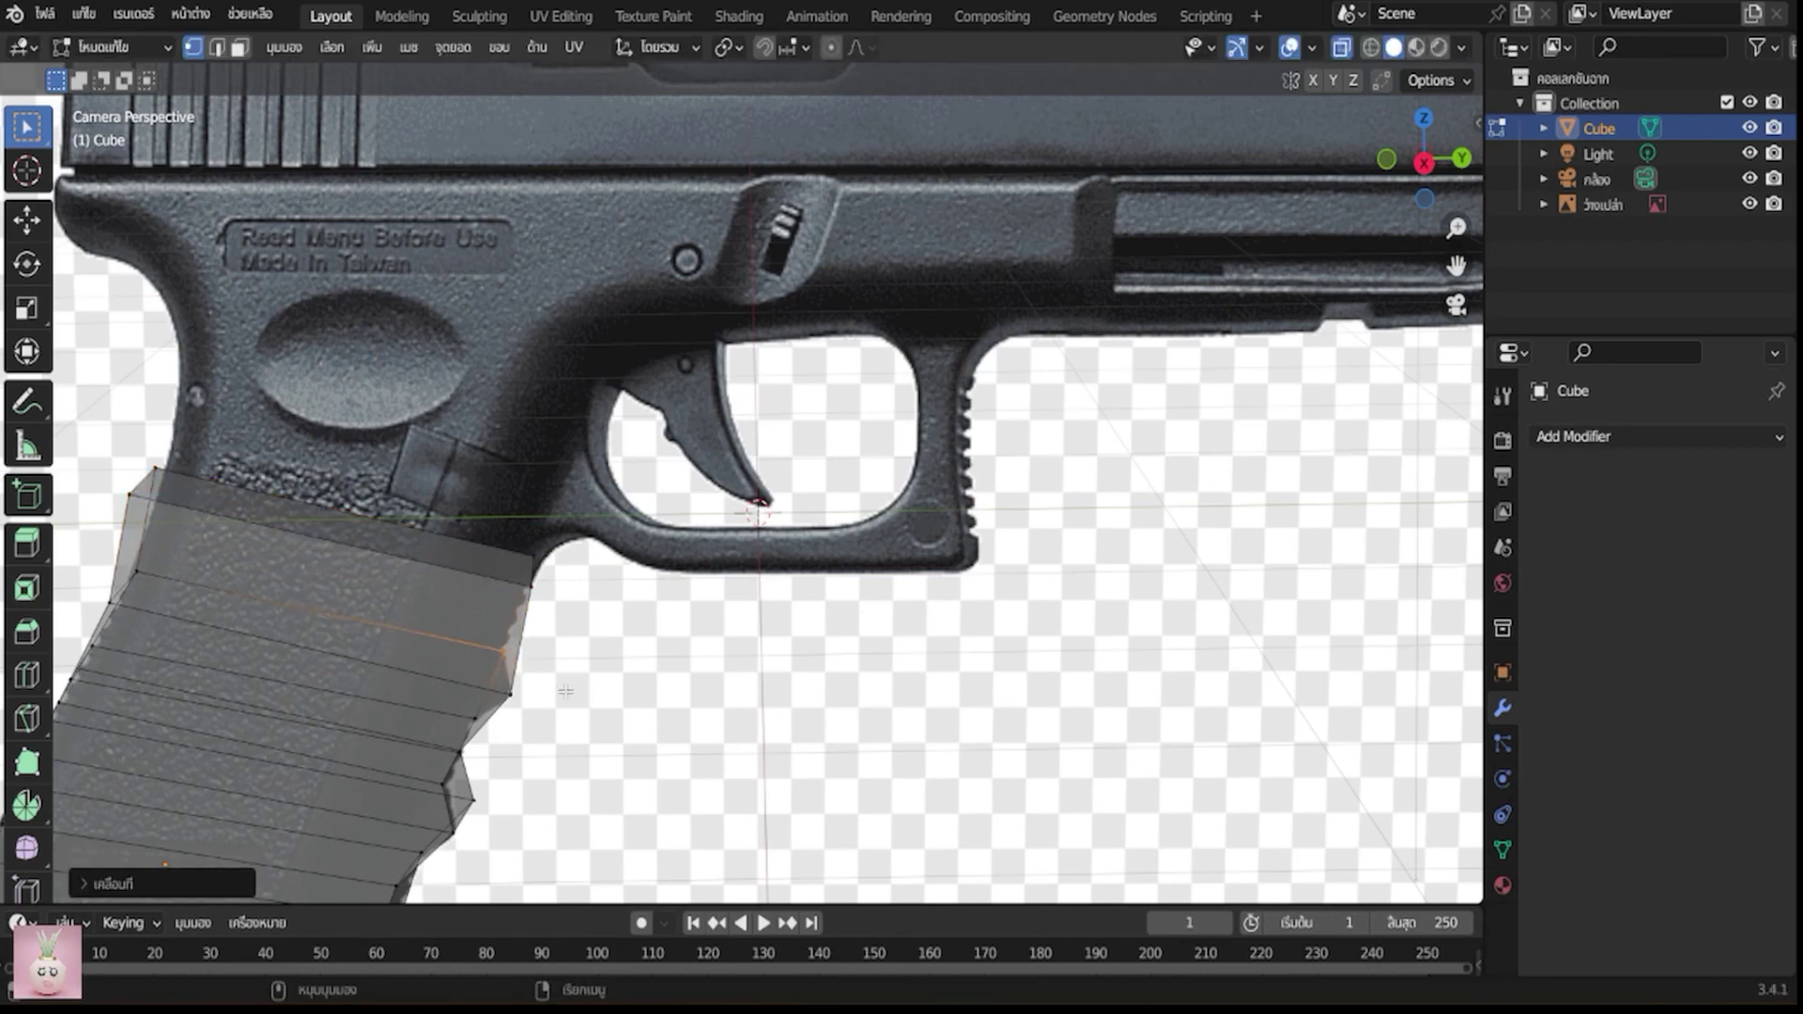
# Nudge two grip edge loops against the photo and add a loop cut across the upper band
pyautogui.keyDown('alt'); pyautogui.click(532, 589); pyautogui.keyUp('alt')
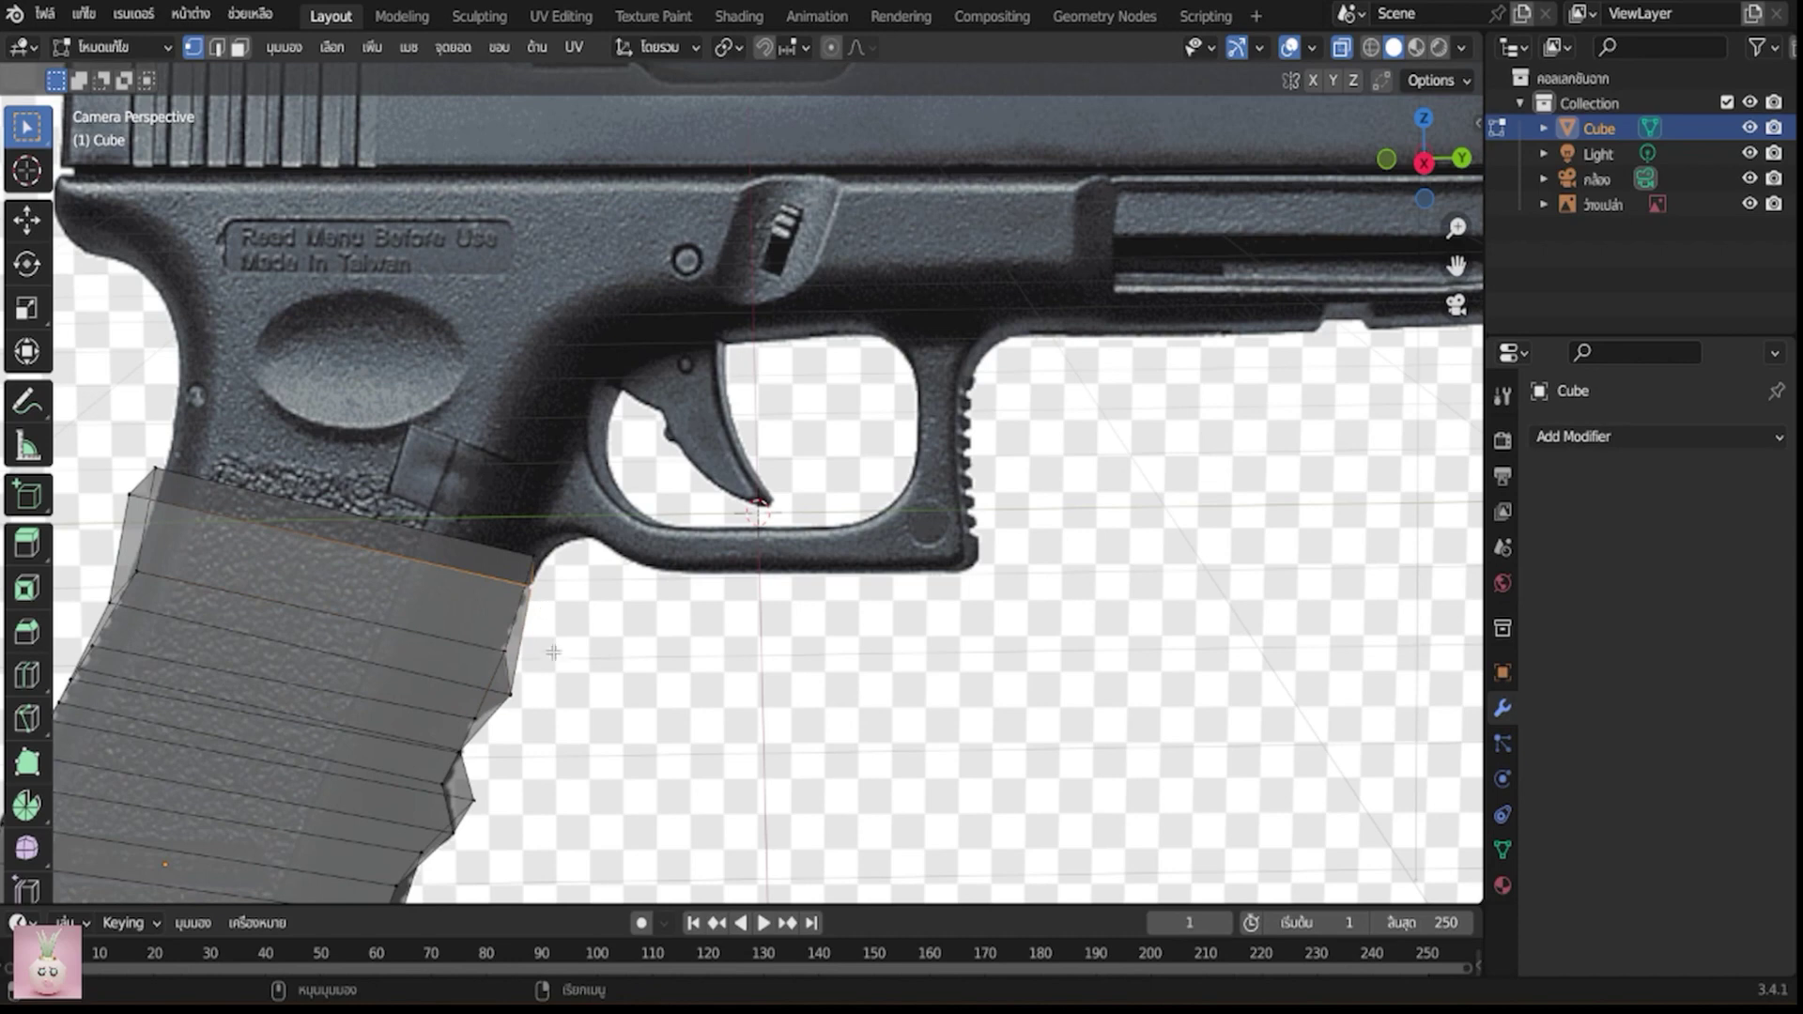
pyautogui.keyDown('alt'); pyautogui.click(512, 695); pyautogui.keyUp('alt')
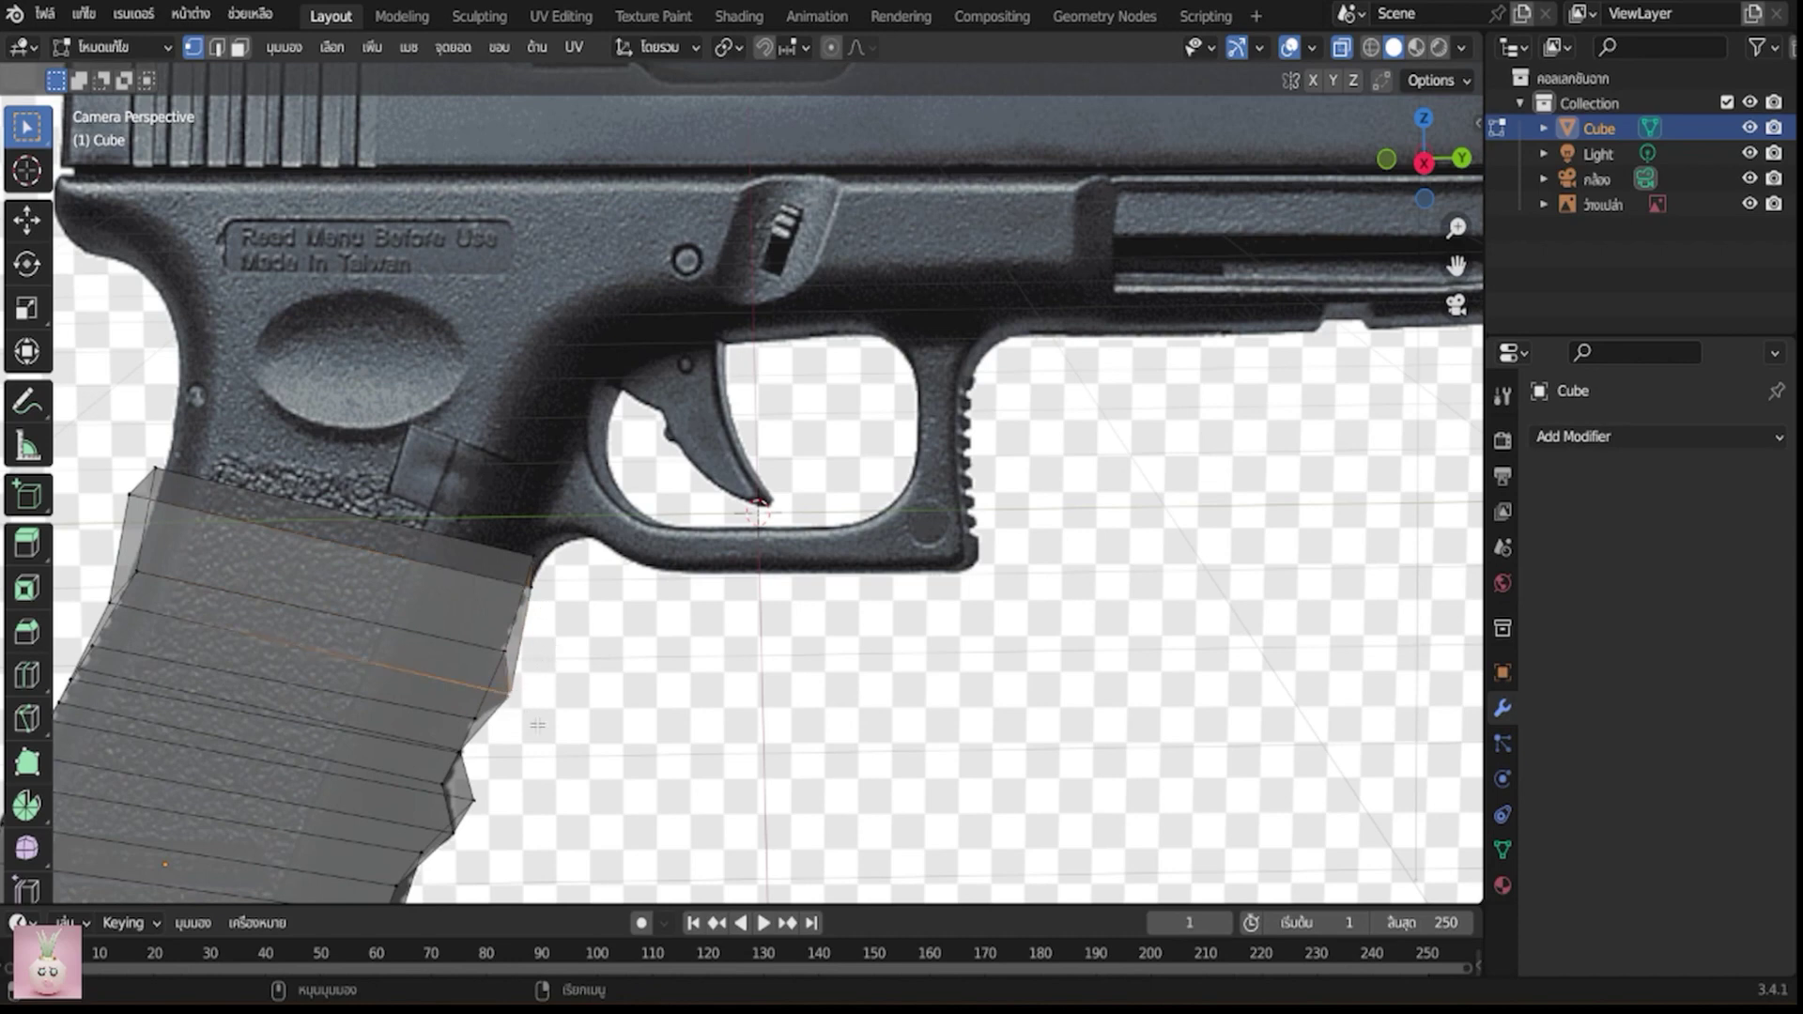
pyautogui.press('g')
pyautogui.click(500, 739)
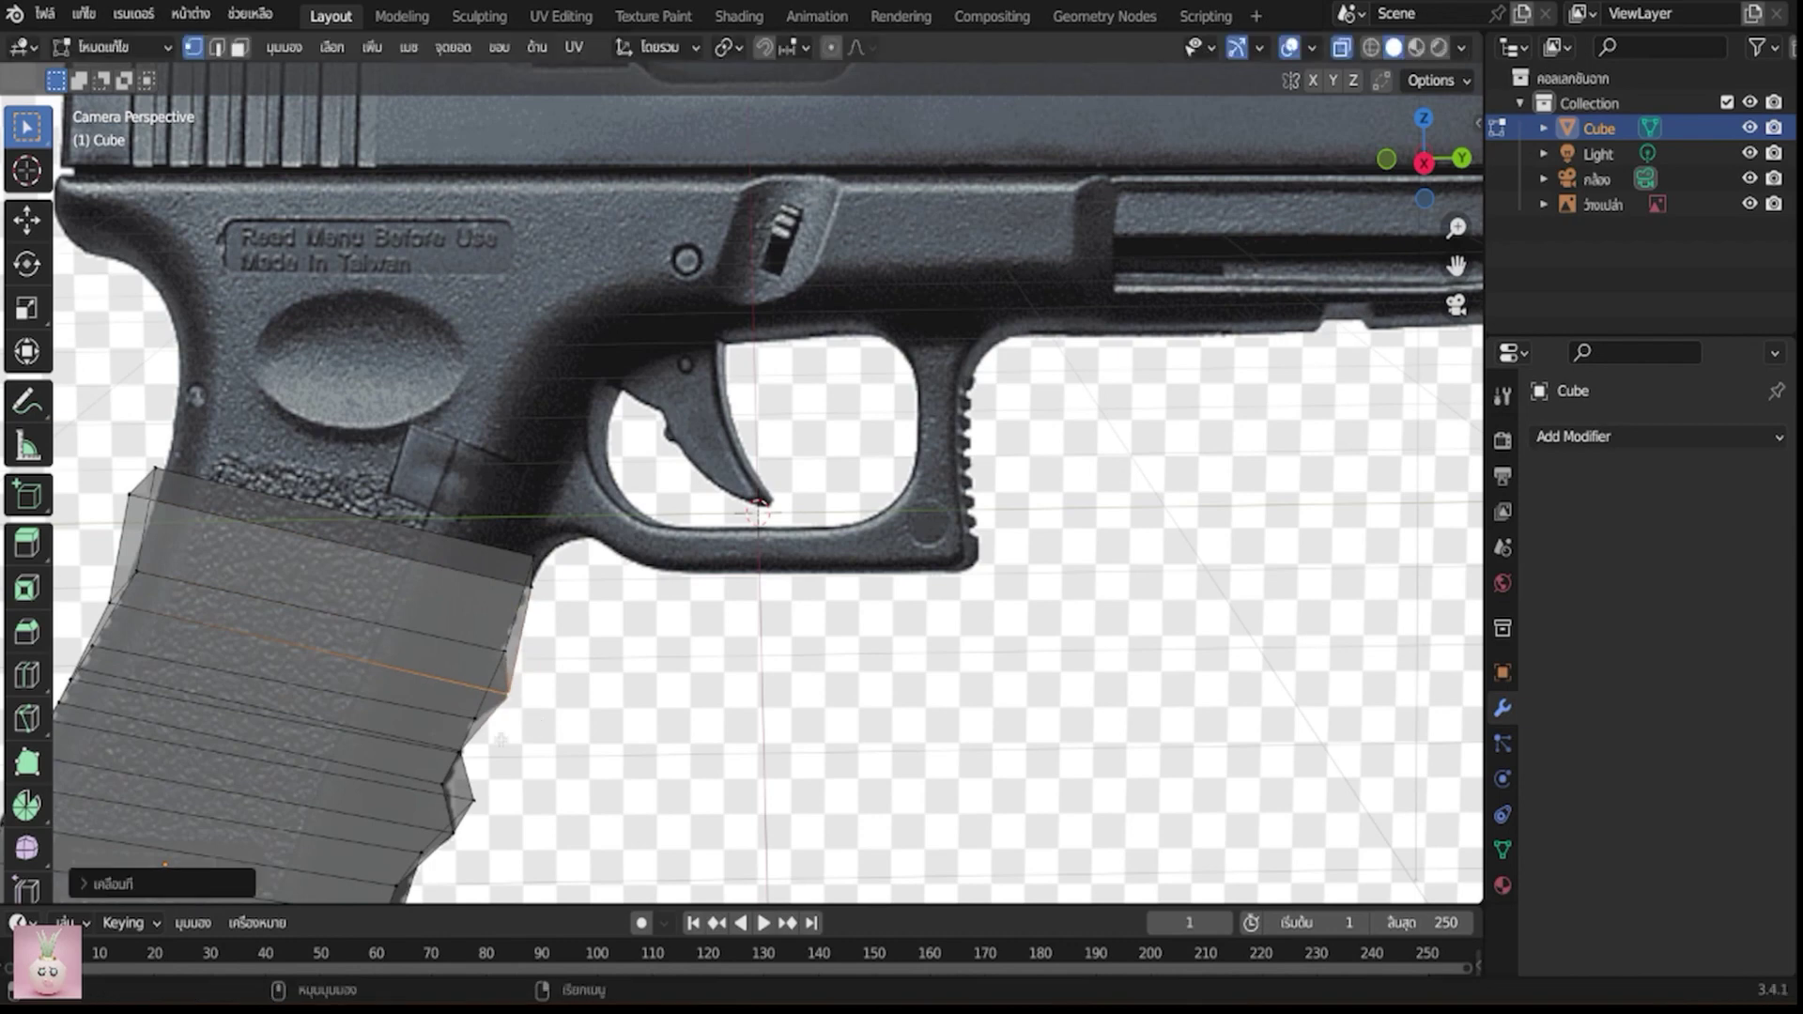
pyautogui.keyDown('alt'); pyautogui.click(504, 648); pyautogui.keyUp('alt')
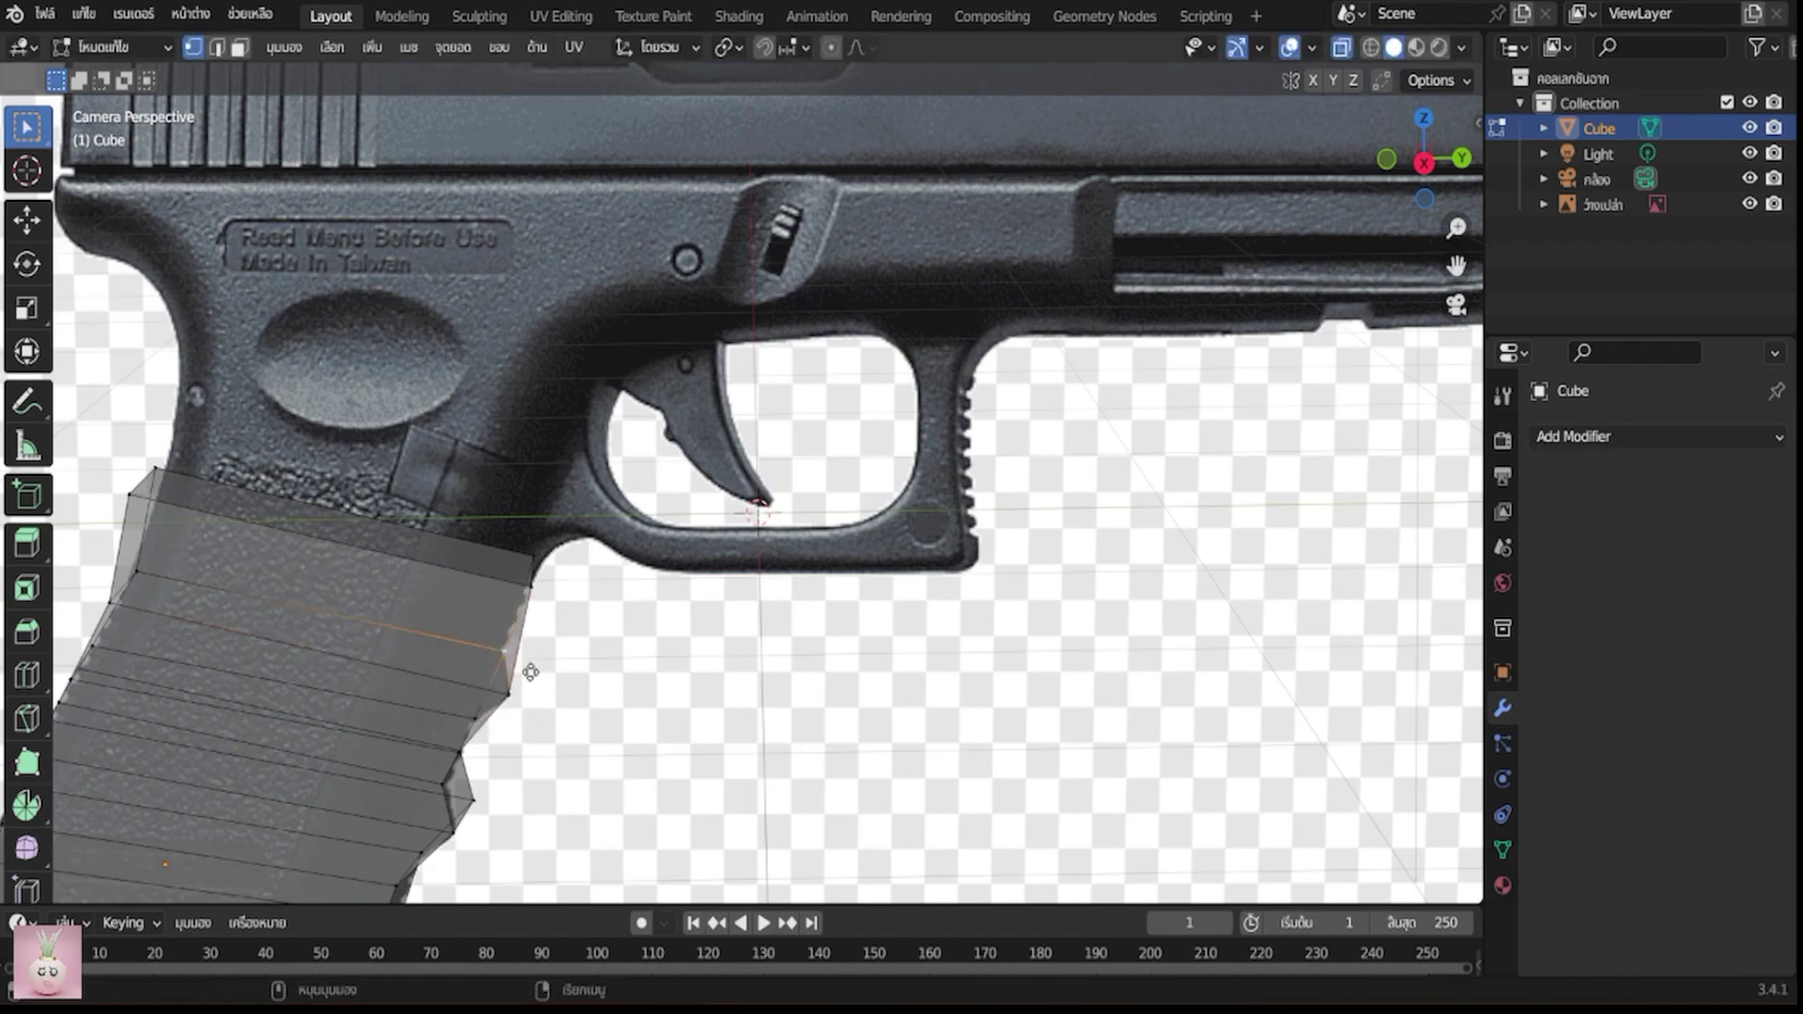
pyautogui.press('g')
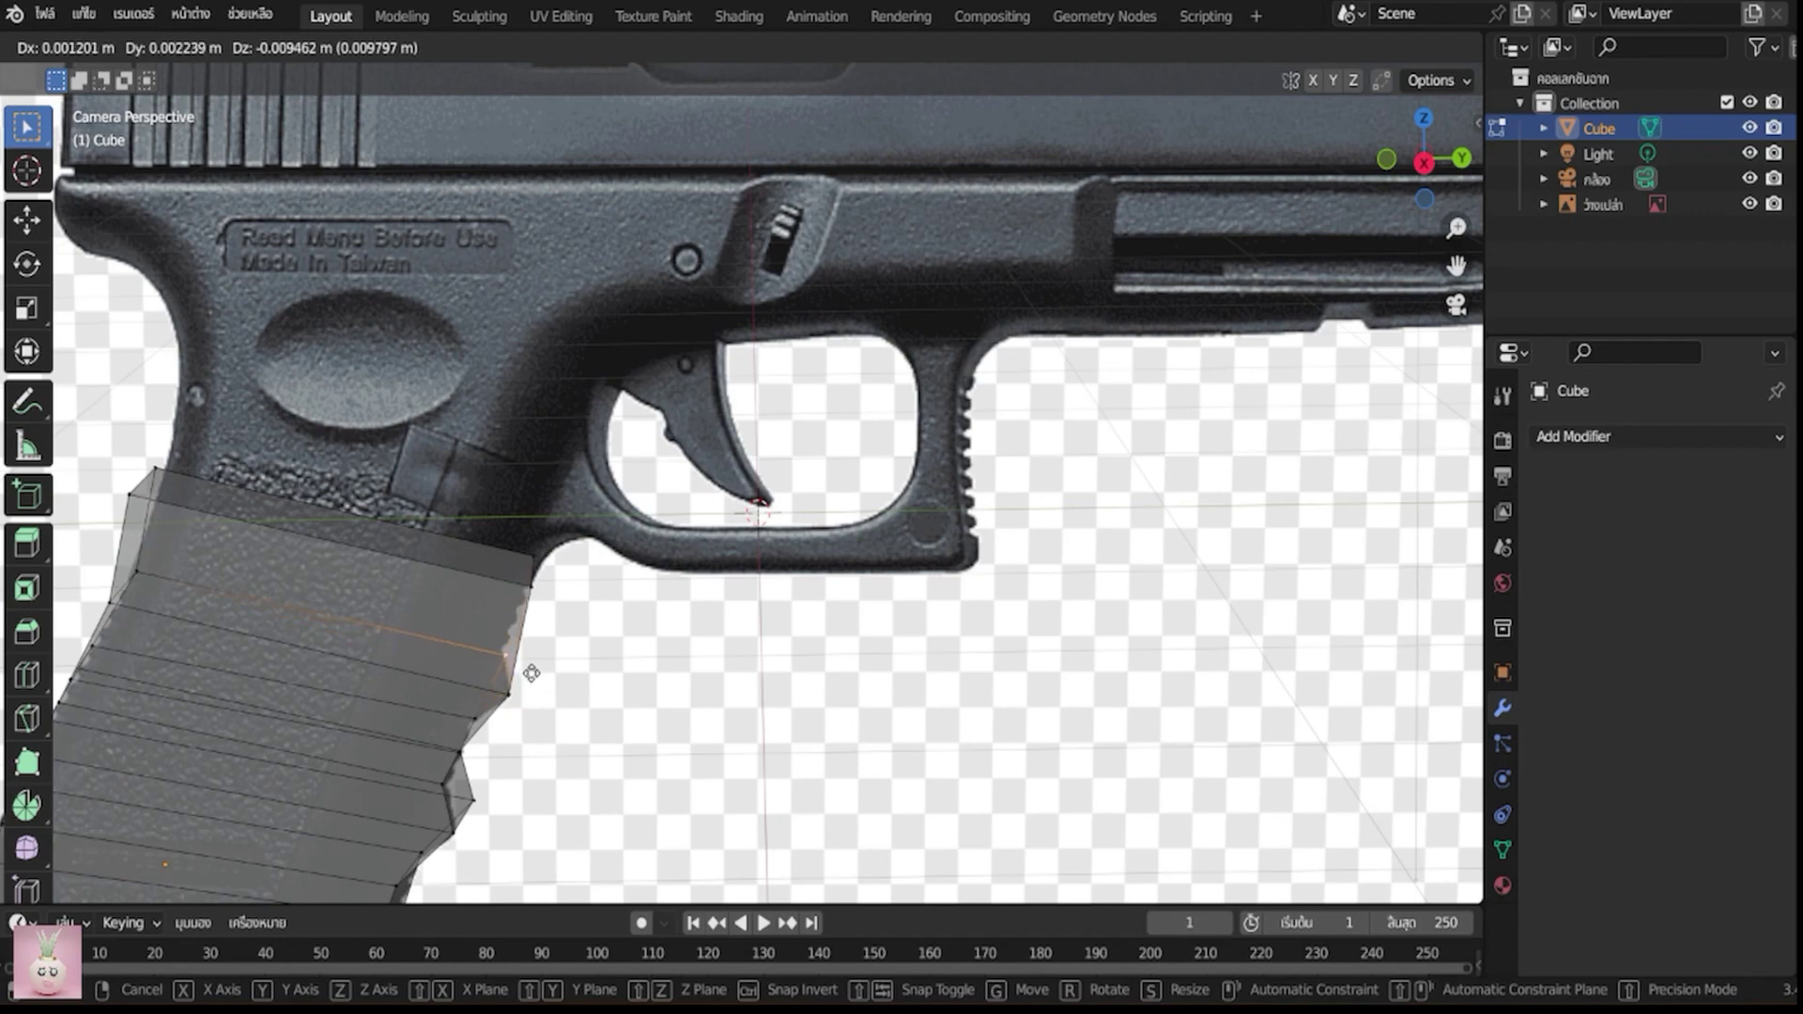
pyautogui.click(531, 673)
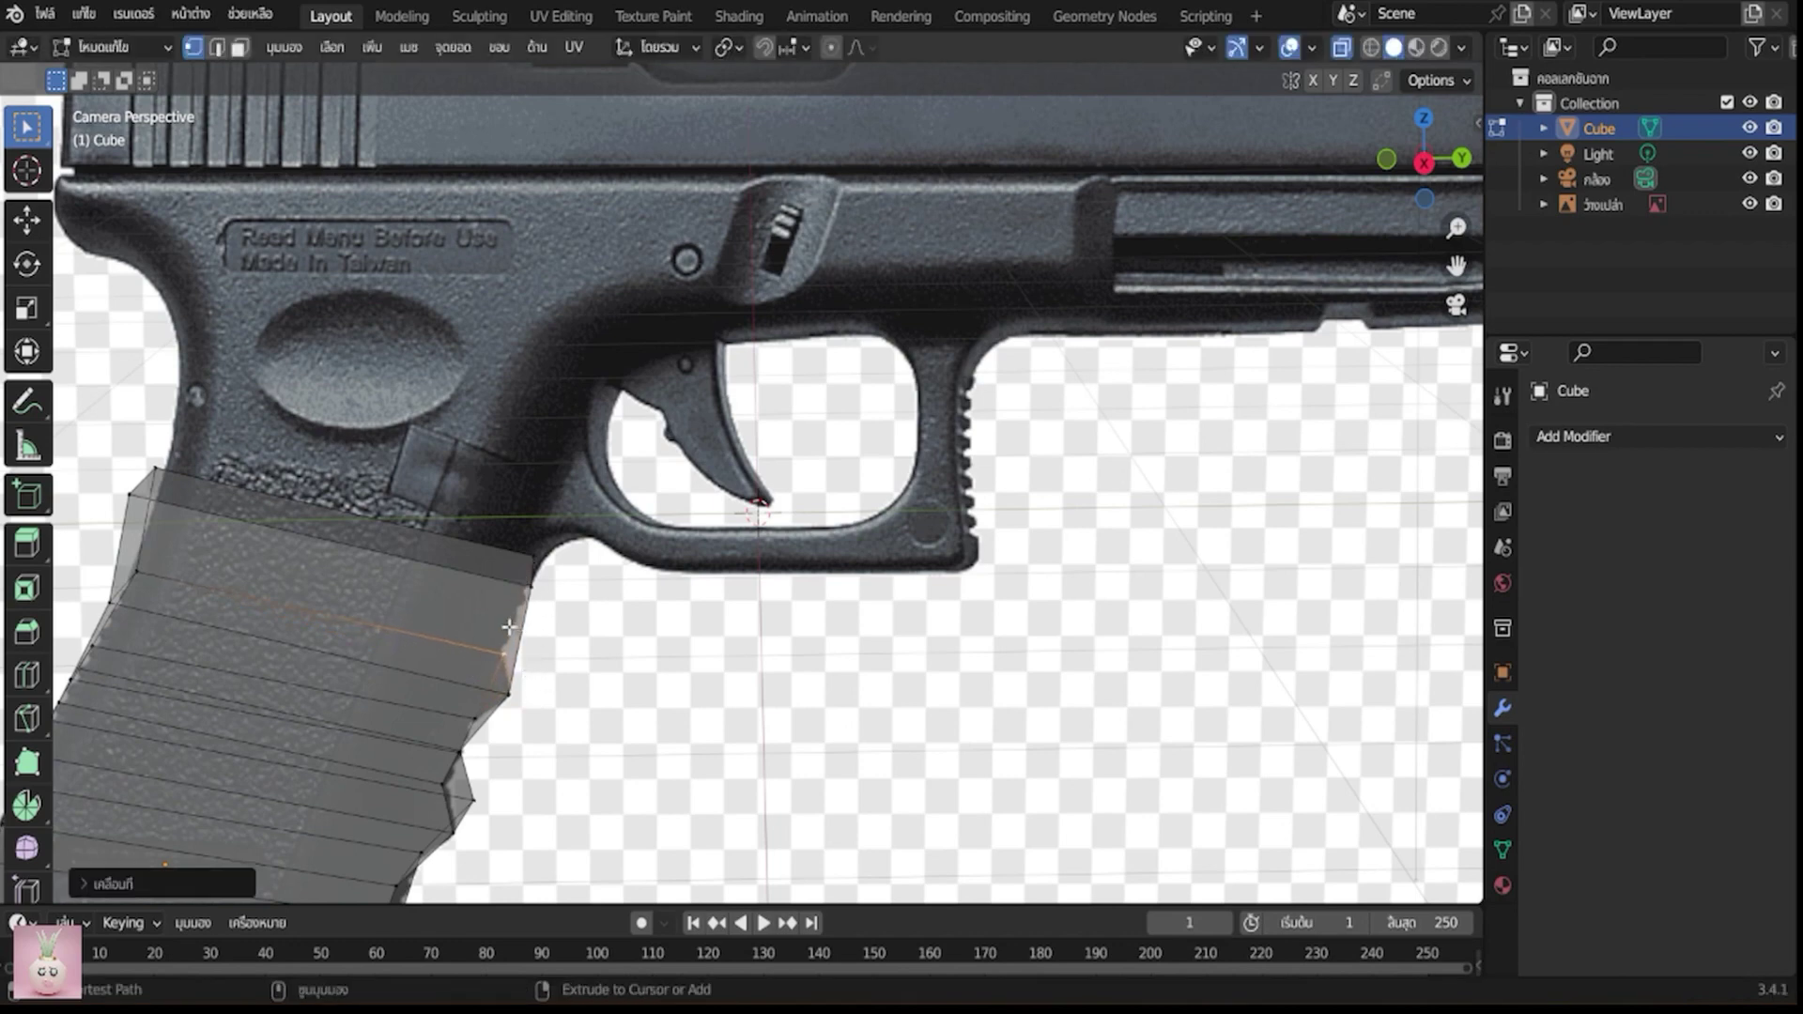
pyautogui.hotkey('ctrl', 'r')
pyautogui.click(515, 631)
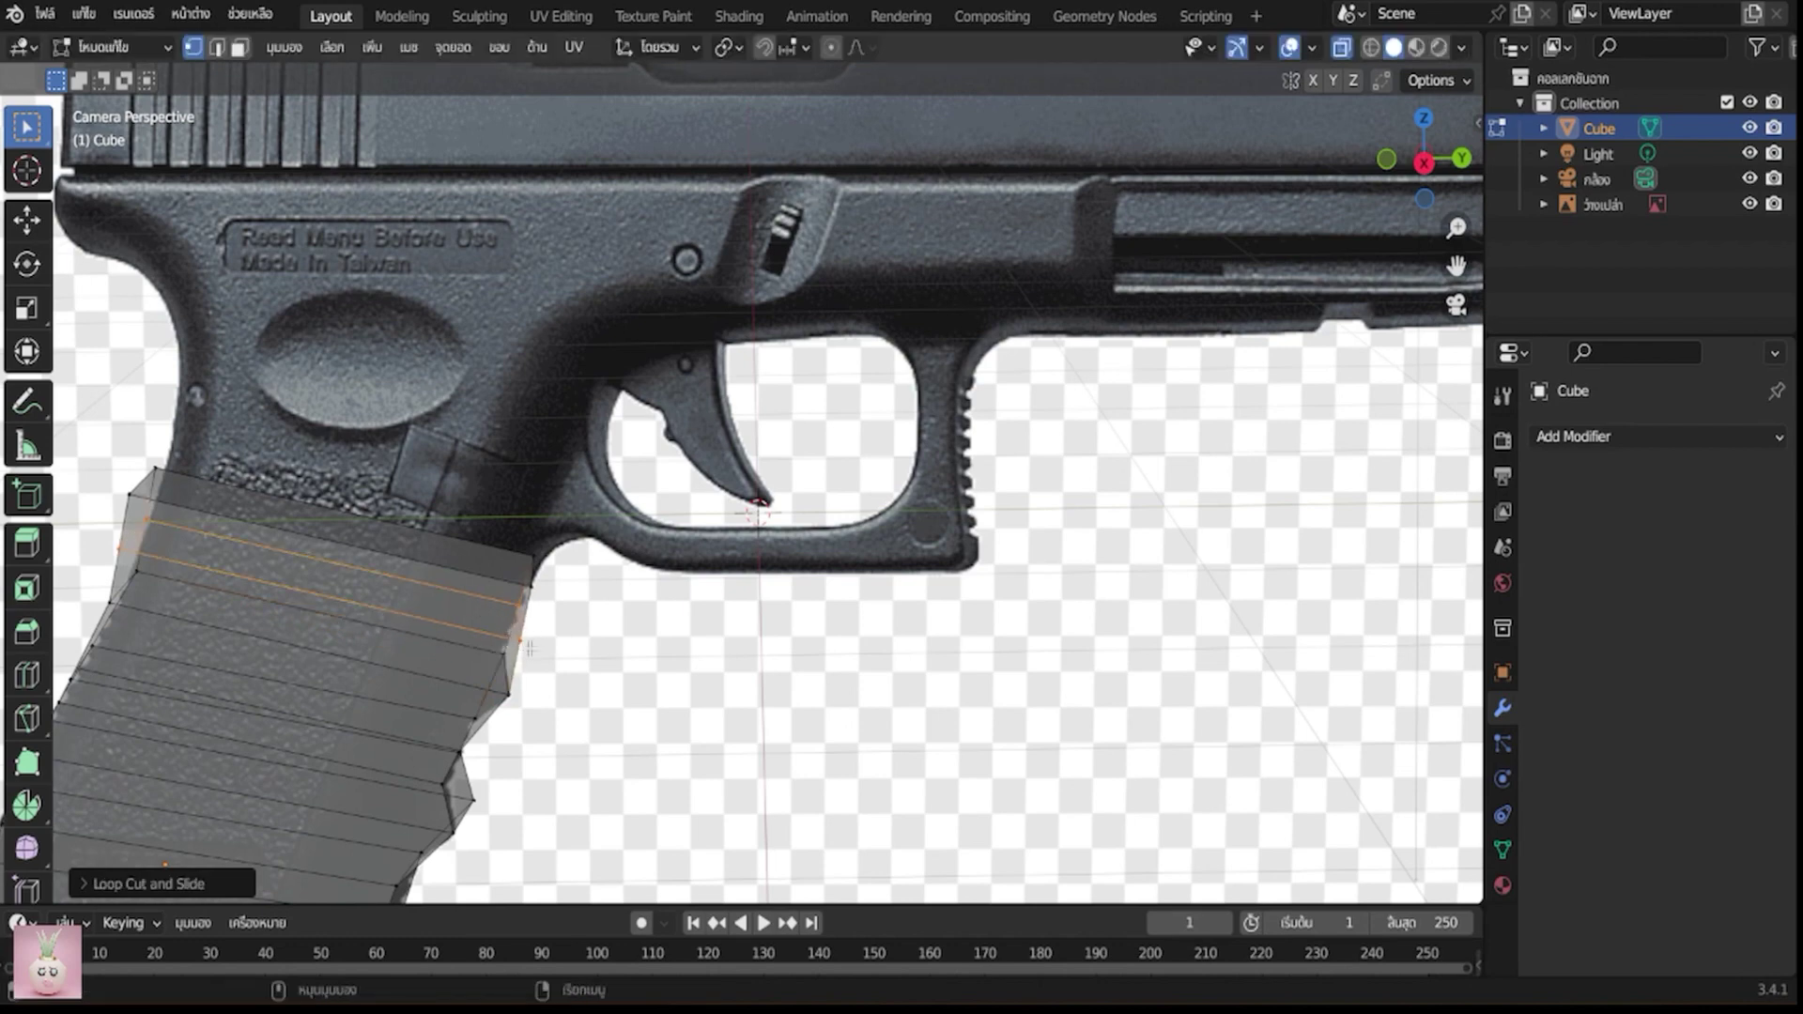
# Cancel the move, undo the extra loop cut, and raise the edge loop higher on the grip
pyautogui.press('g')
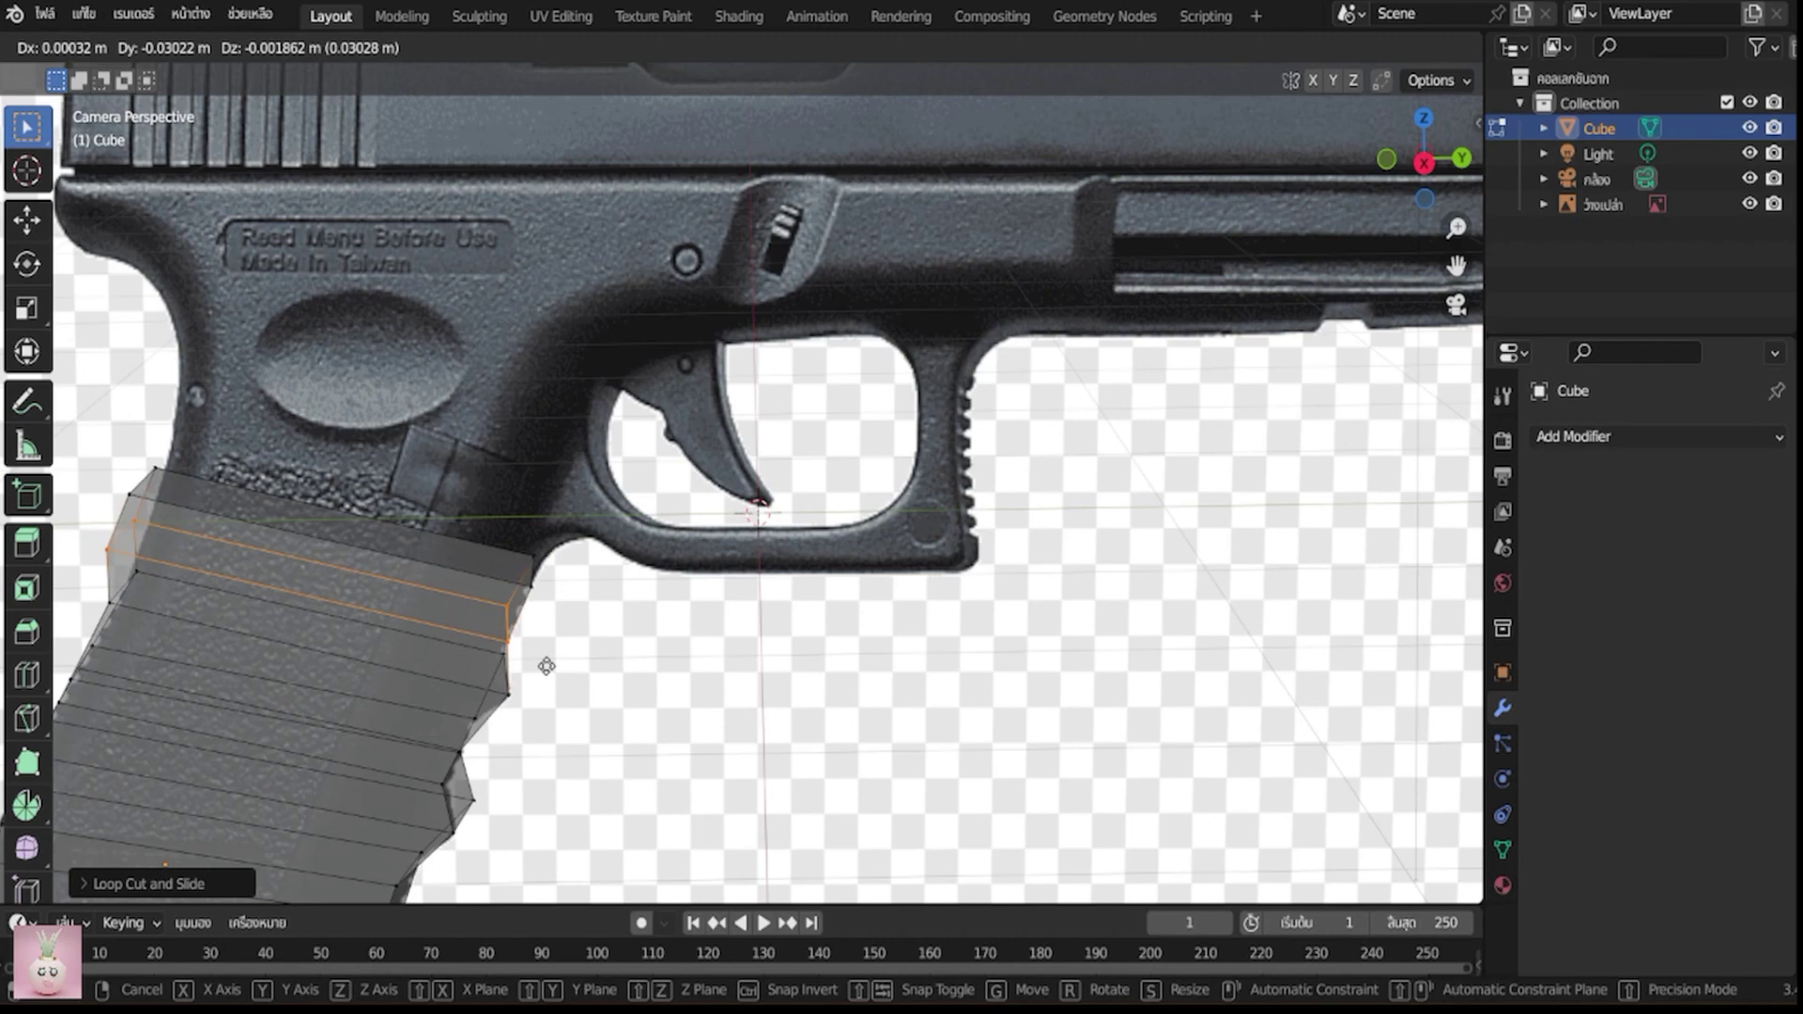
pyautogui.rightClick(547, 665)
pyautogui.hotkey('ctrl', 'z')
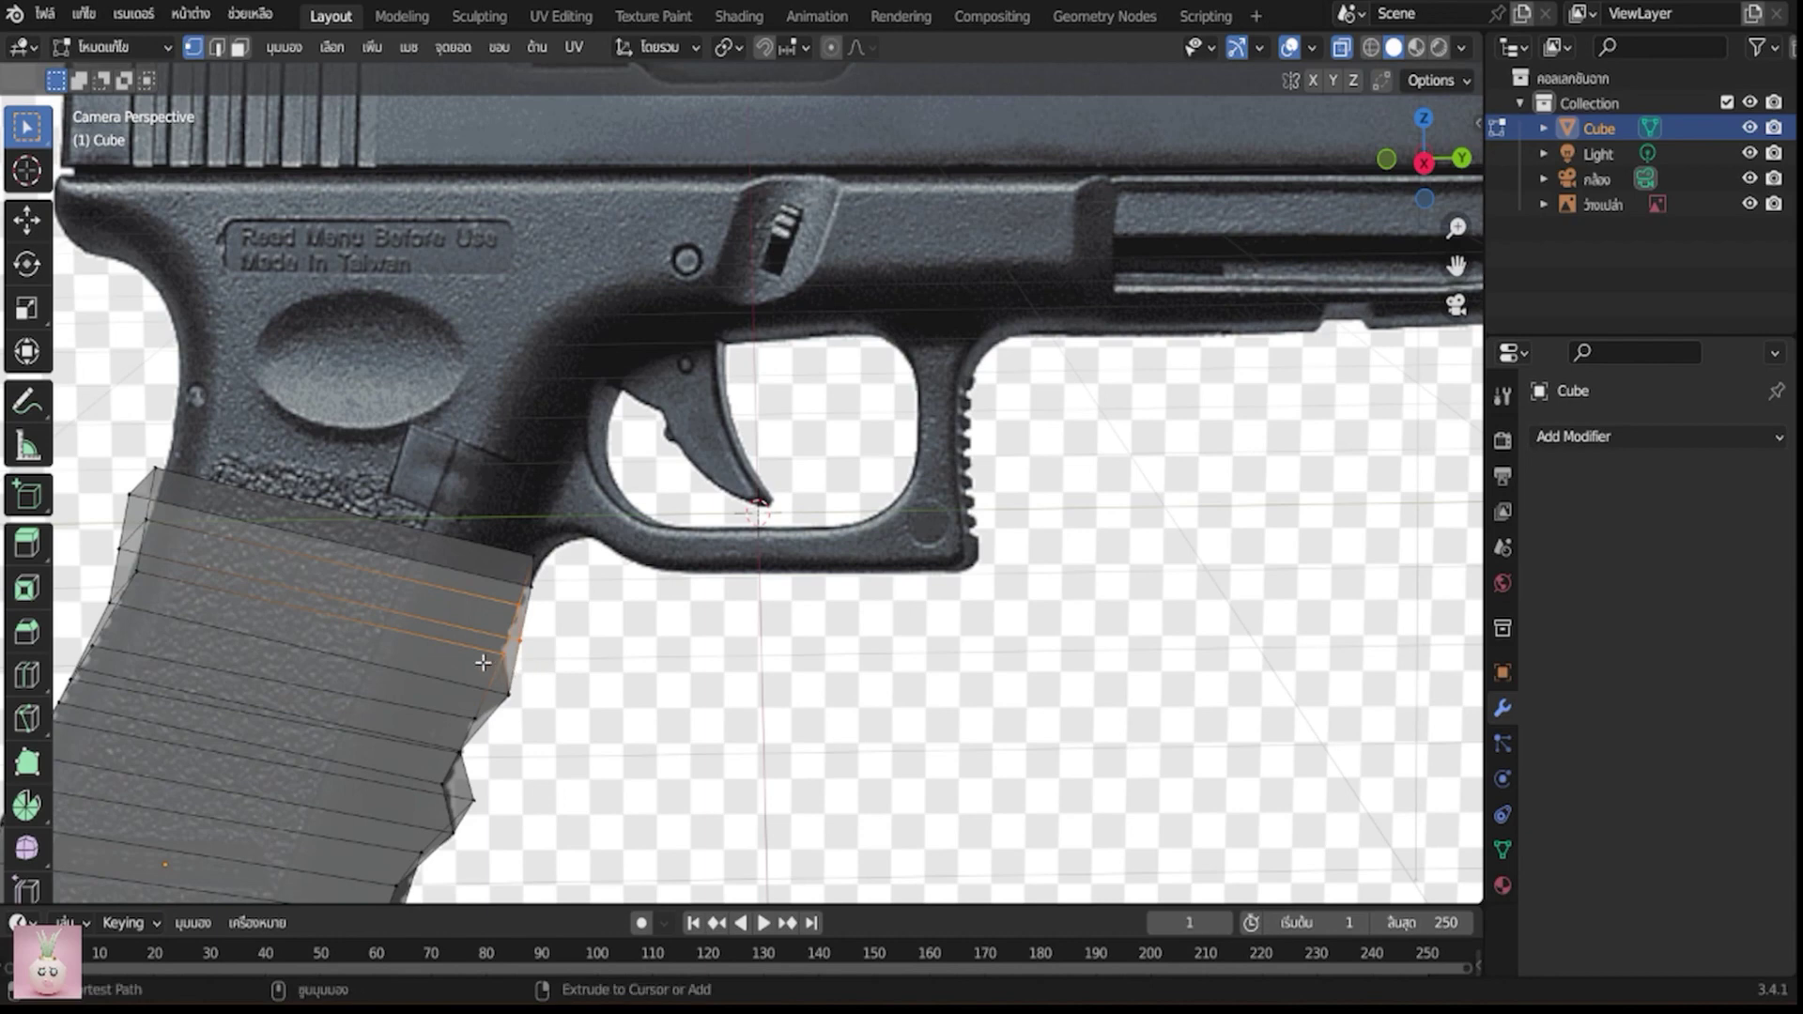
pyautogui.hotkey('ctrl', 'z')
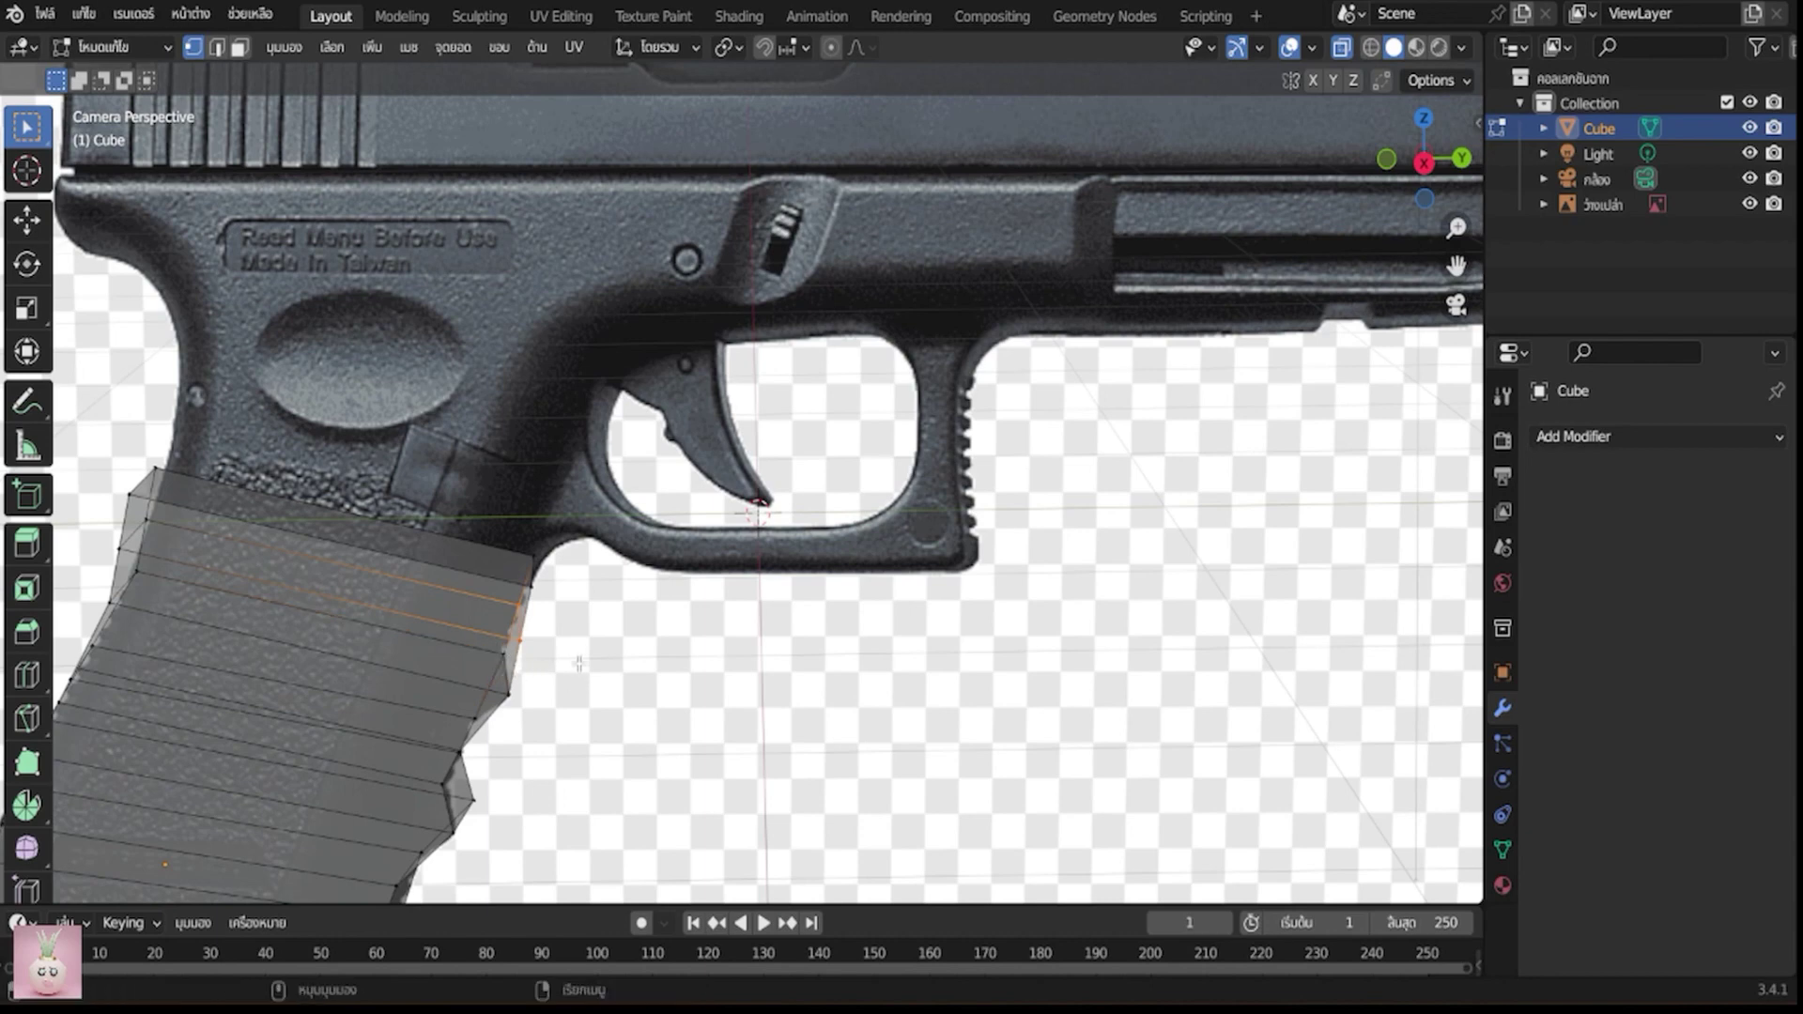
pyautogui.press('g')
pyautogui.click(516, 554)
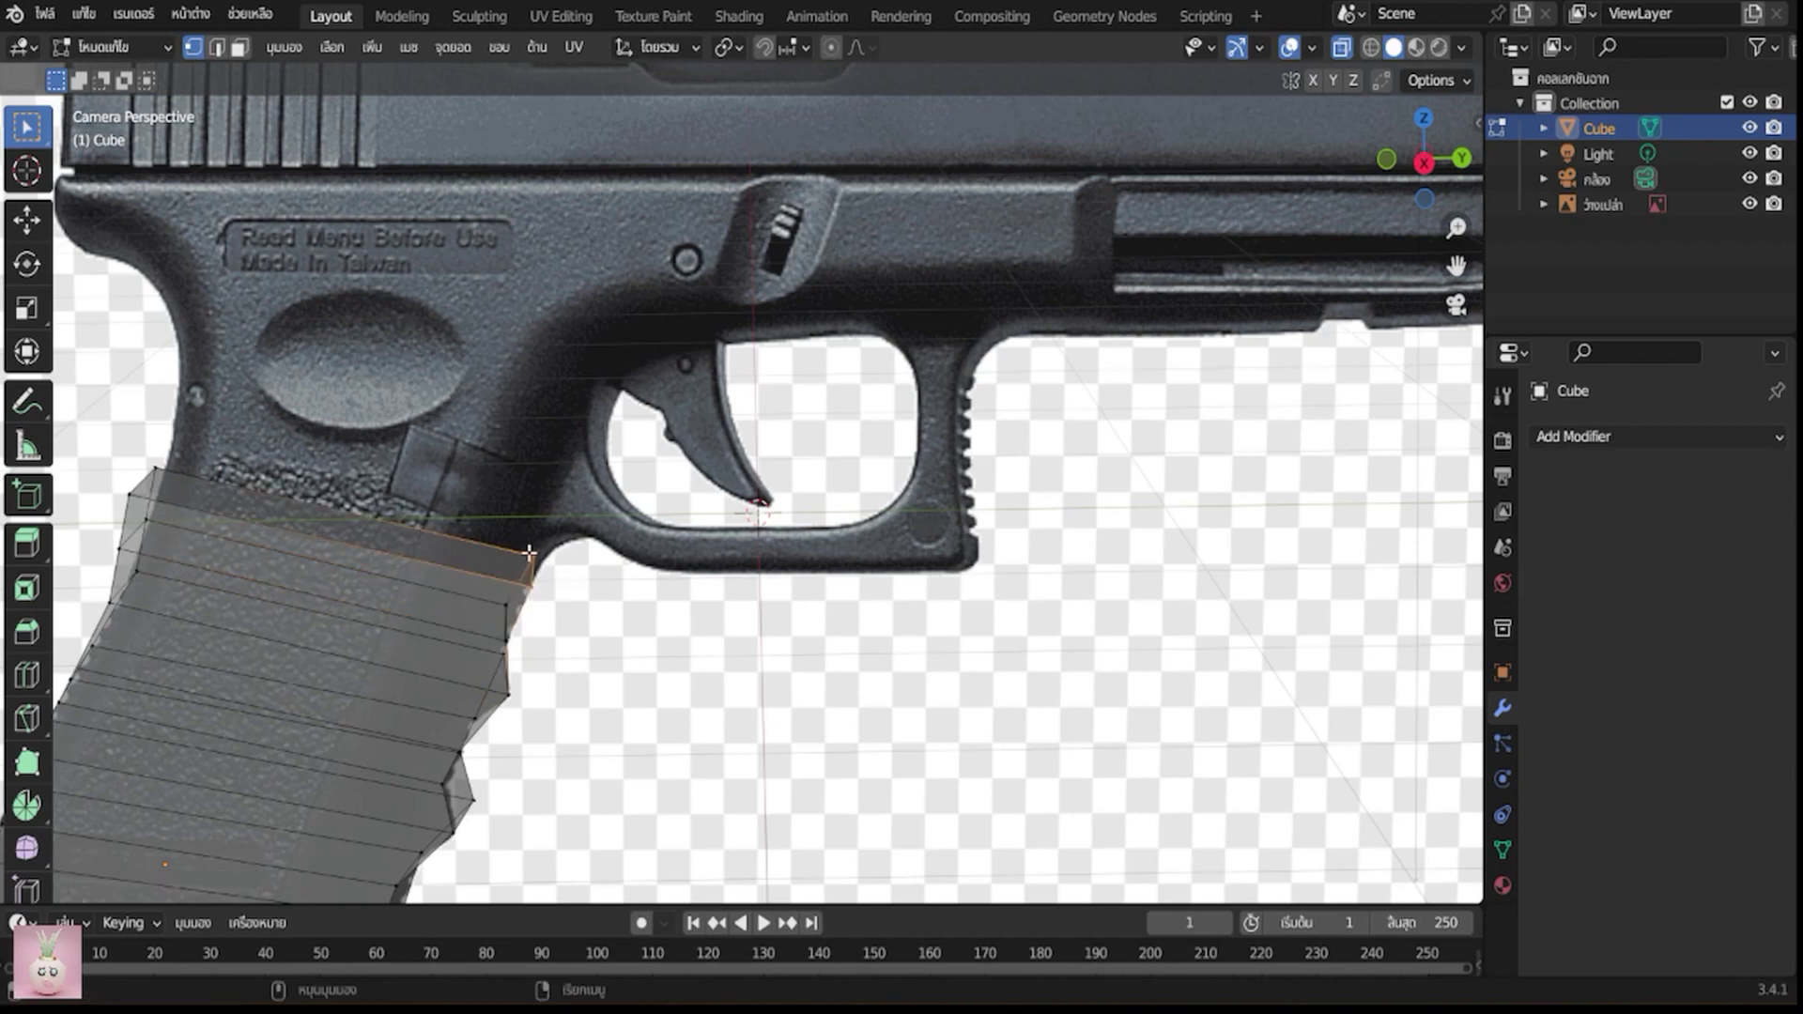
# Refine that loop's position and move a lower edge loop along the grip outline
pyautogui.press('g')
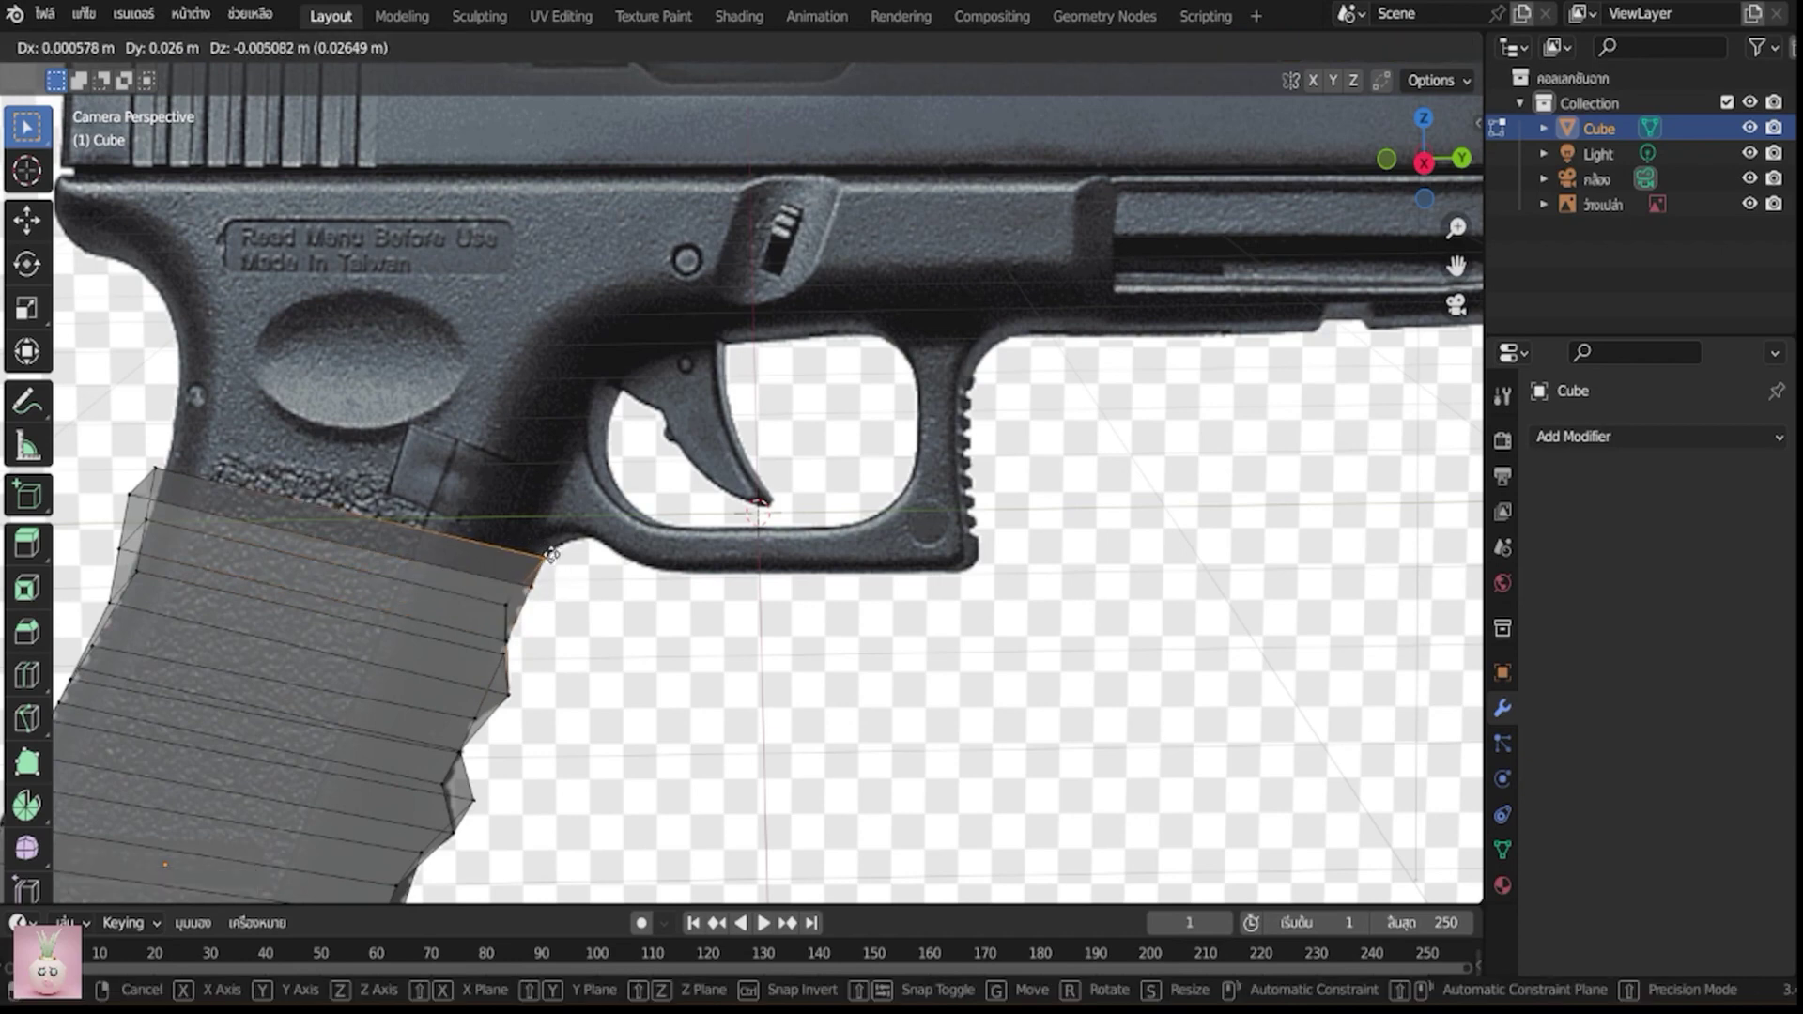
pyautogui.click(545, 554)
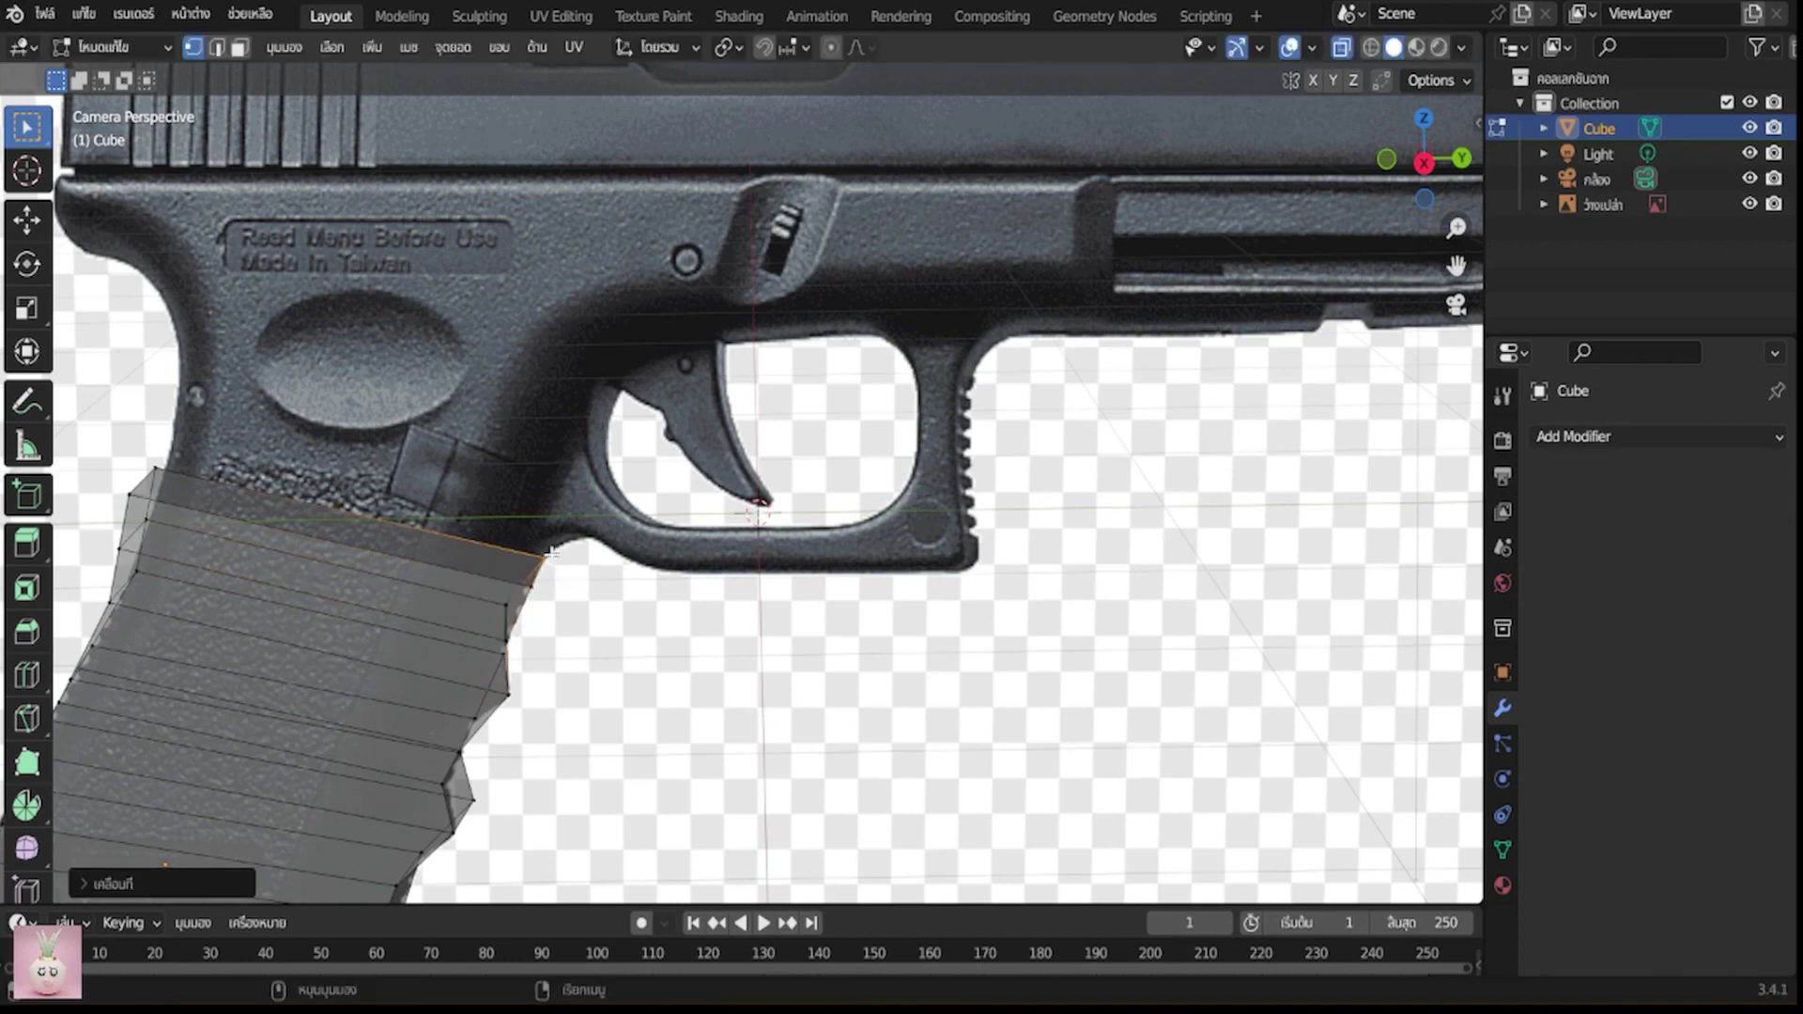
pyautogui.keyDown('alt'); pyautogui.click(505, 602); pyautogui.keyUp('alt')
pyautogui.press('g')
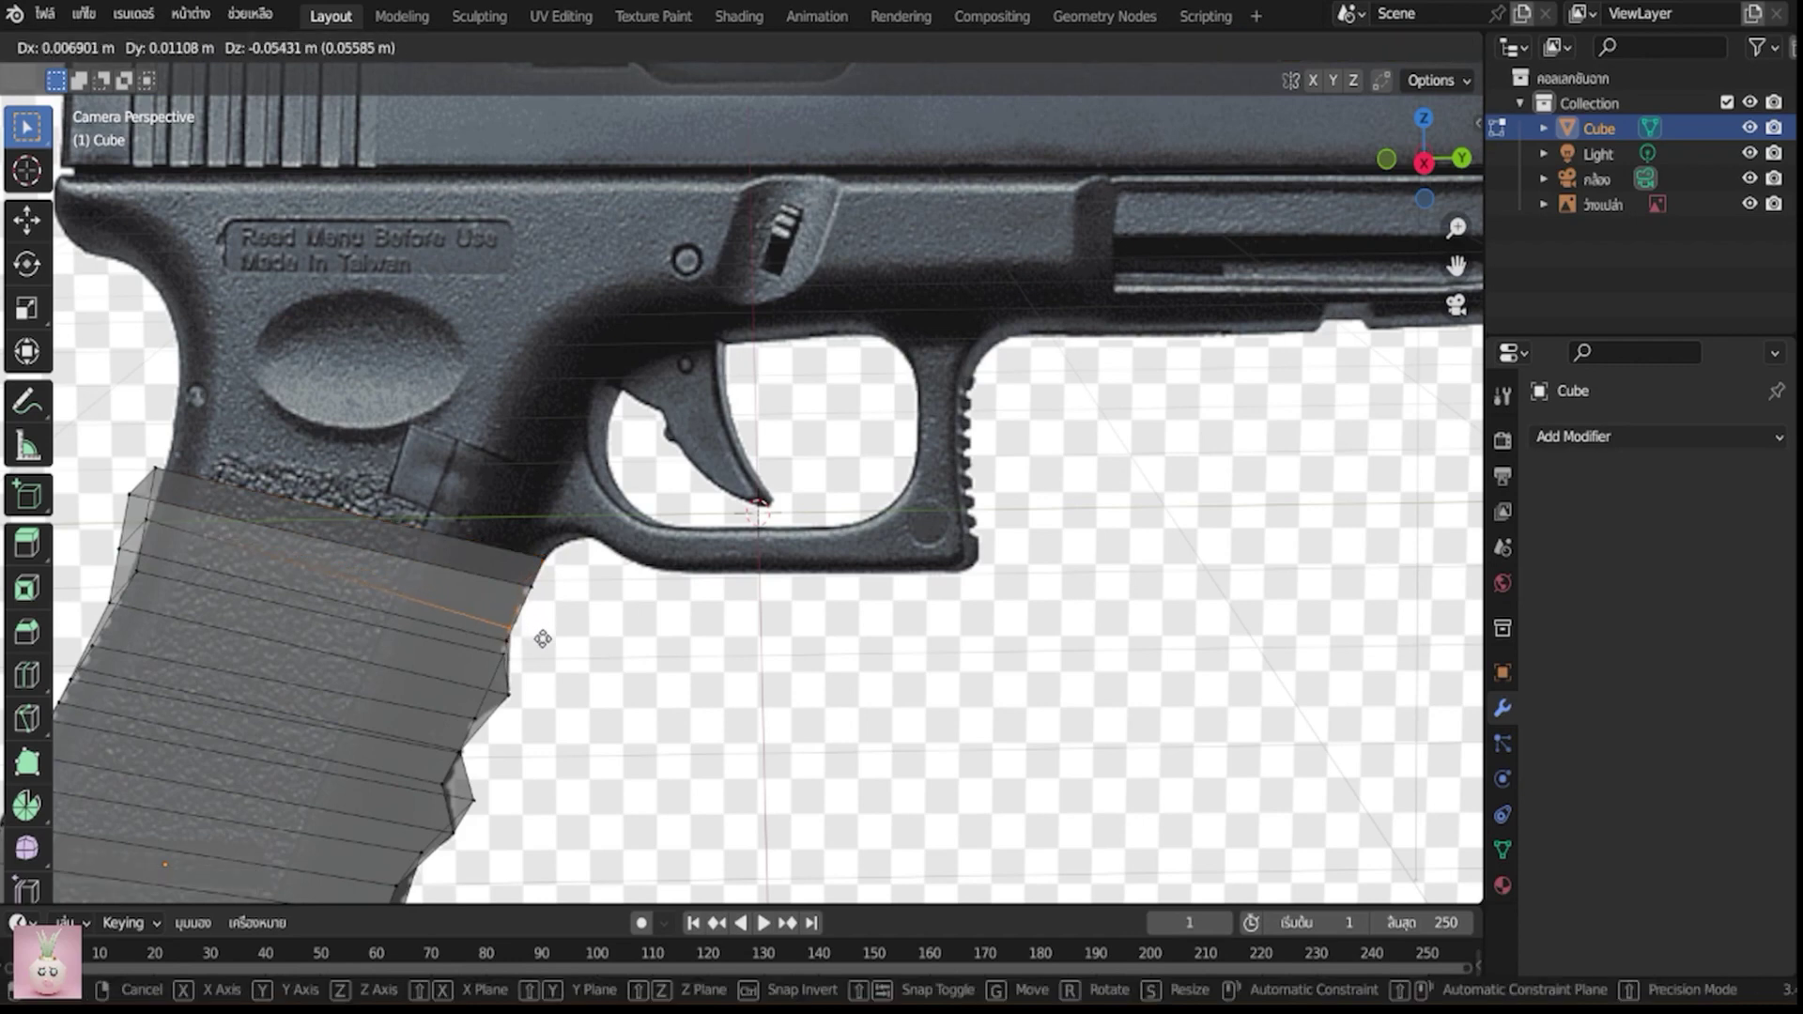
pyautogui.click(542, 638)
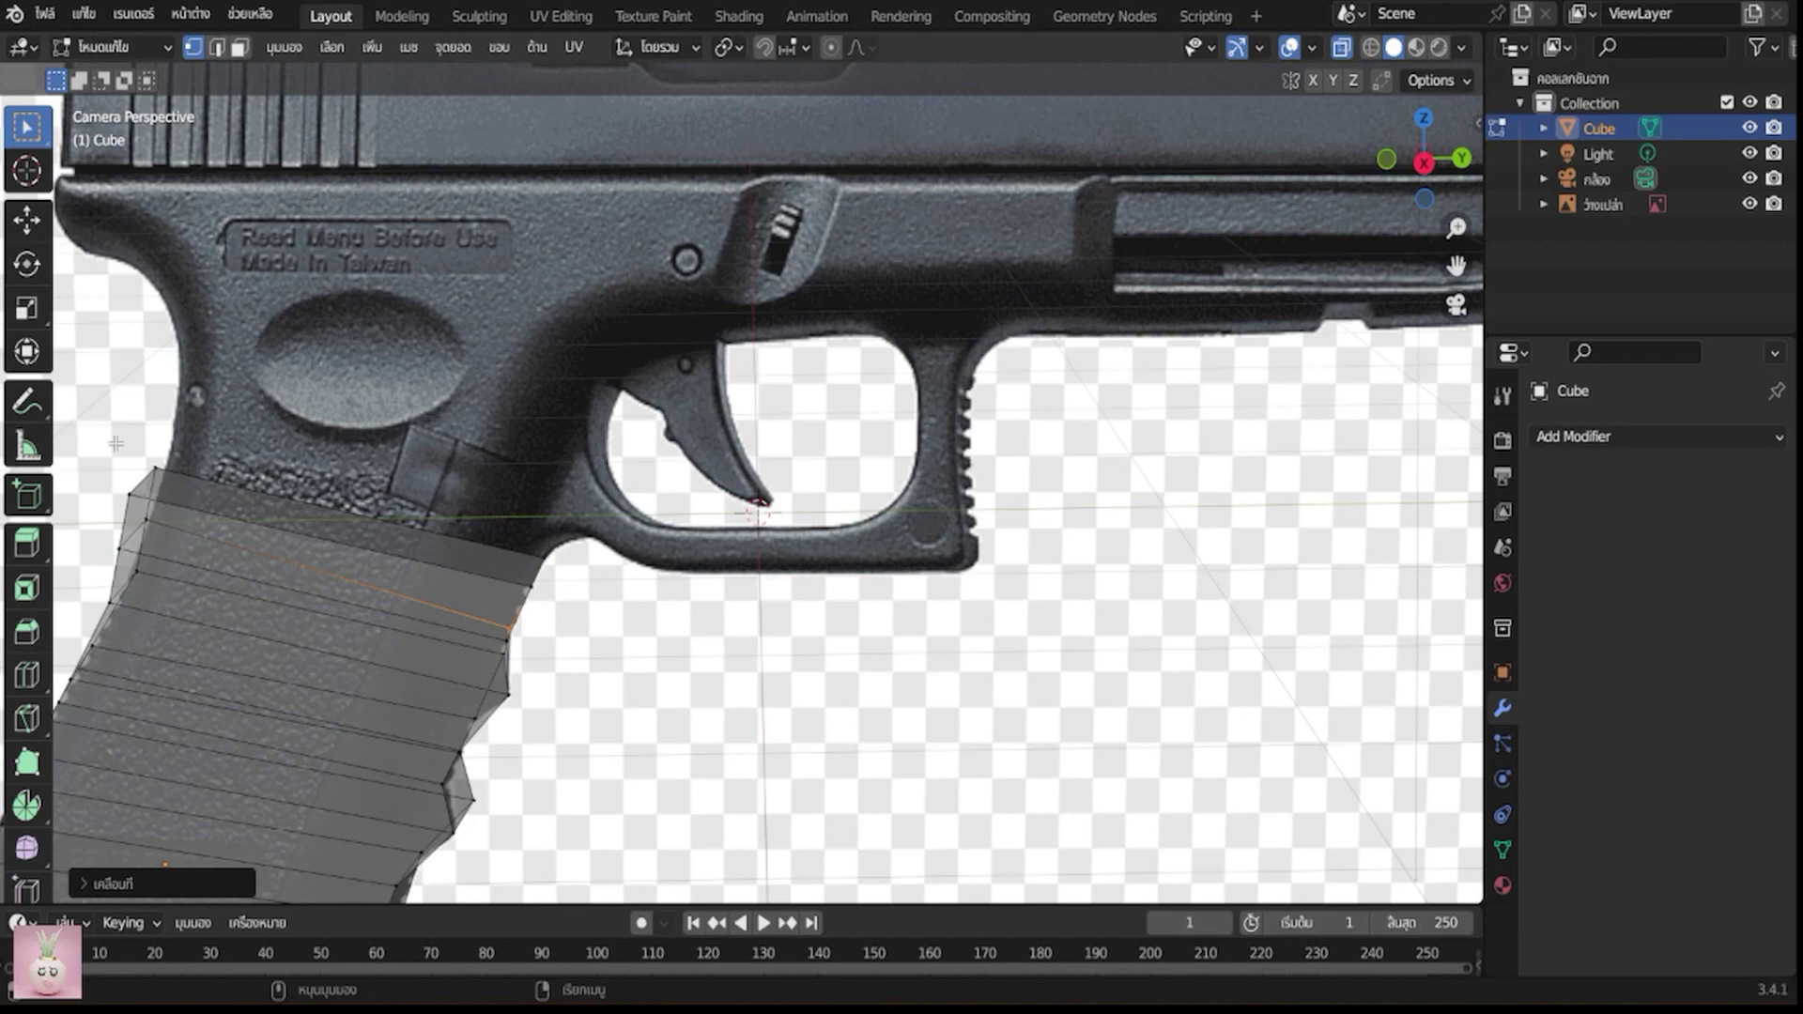
# Reshape the grip's upper-corner loop, lowering a vertex about 0.036 m to follow the slanted frame line
pyautogui.moveTo(115, 444); pyautogui.dragTo(156, 495)
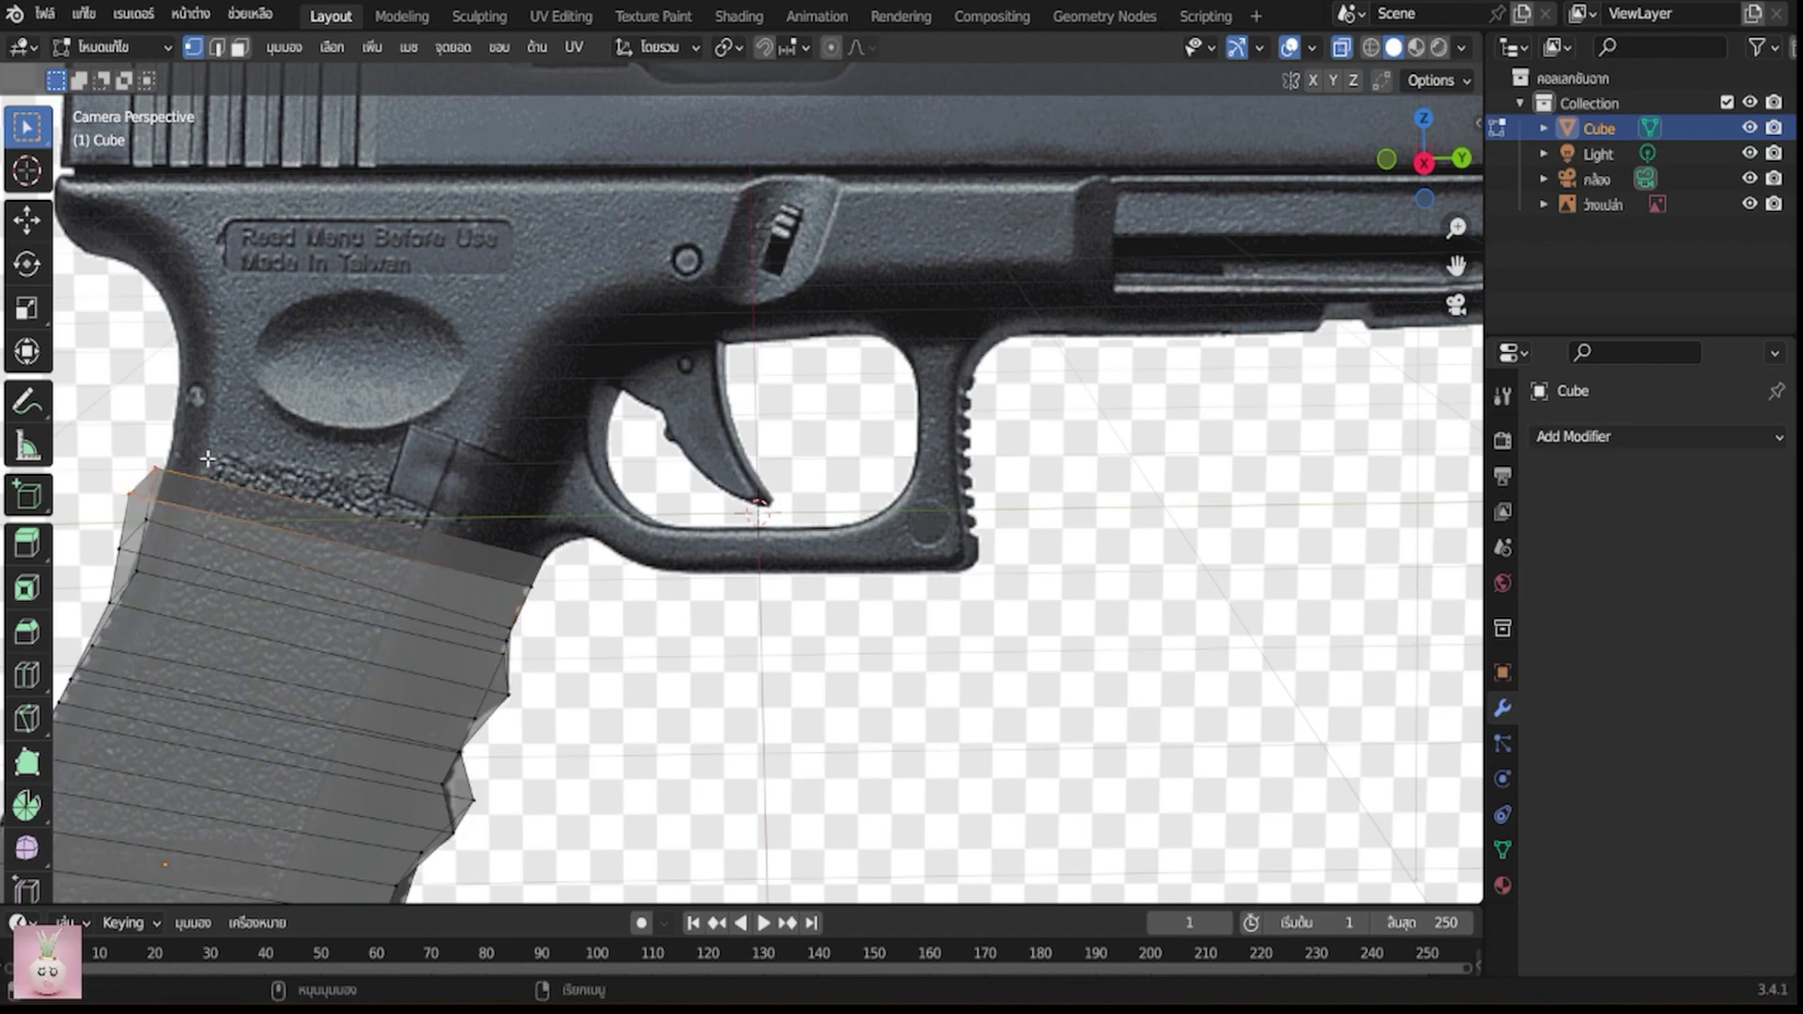
pyautogui.press('g')
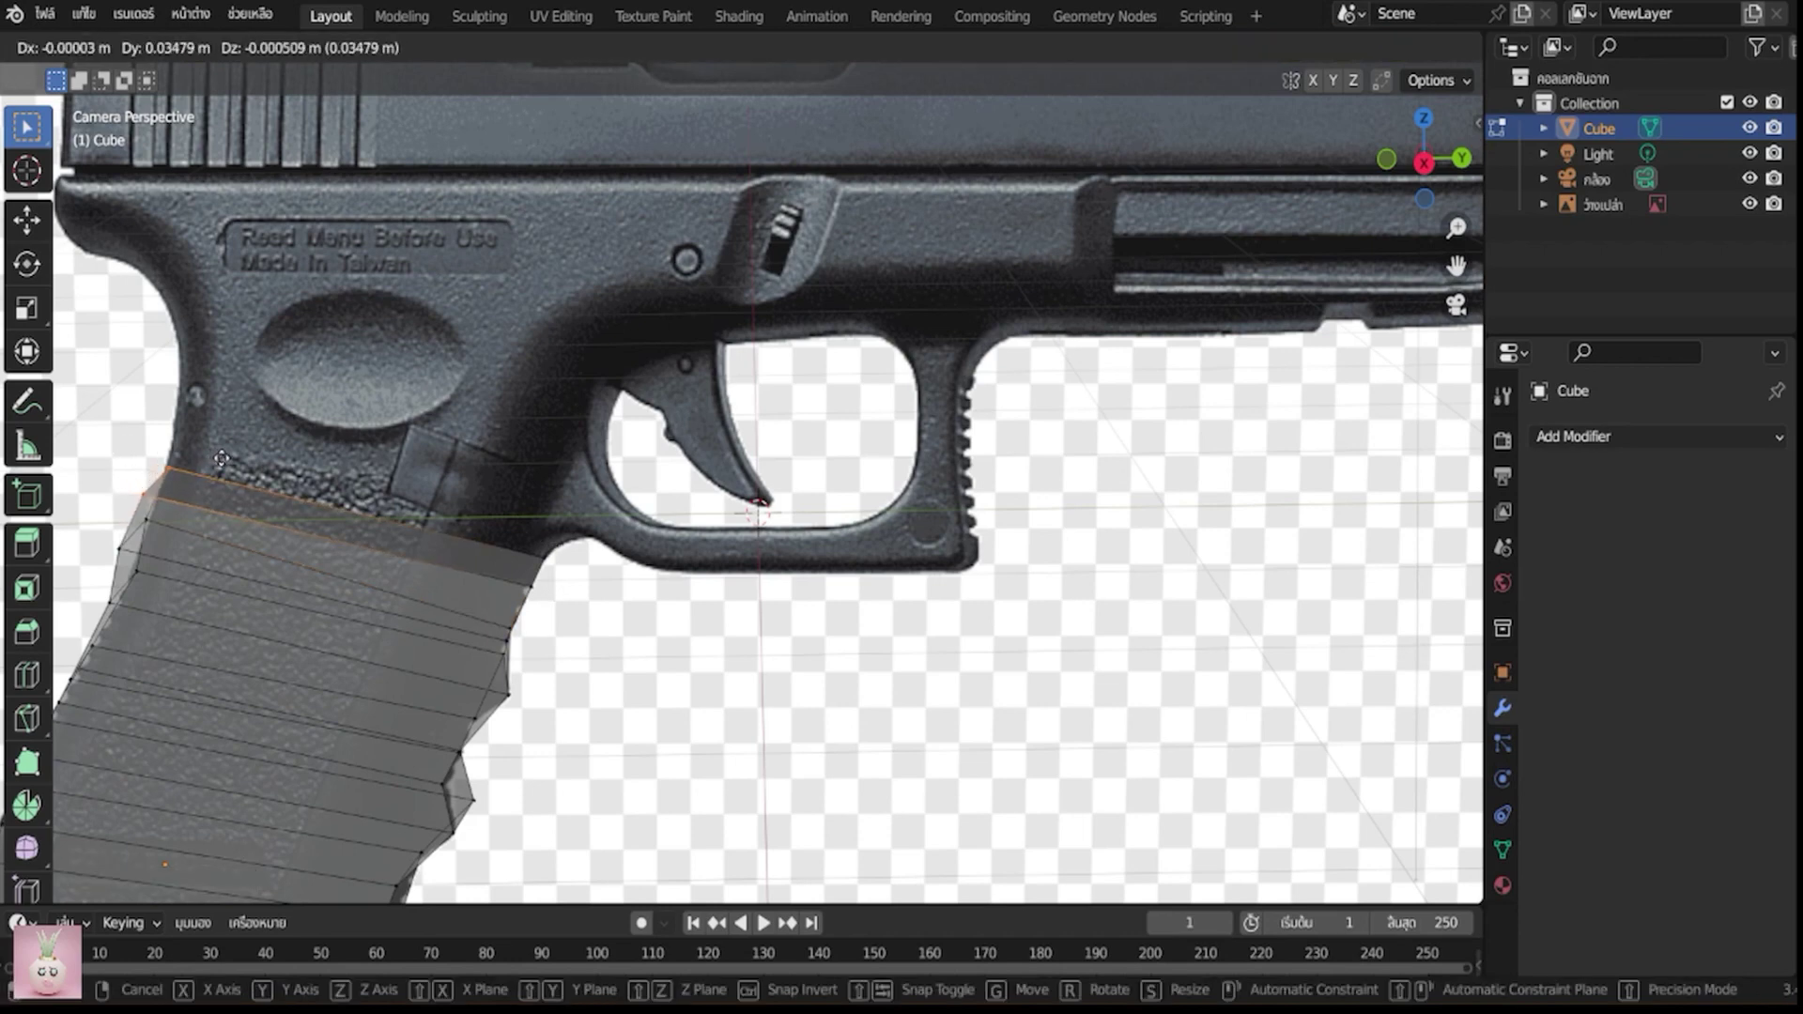
pyautogui.click(220, 458)
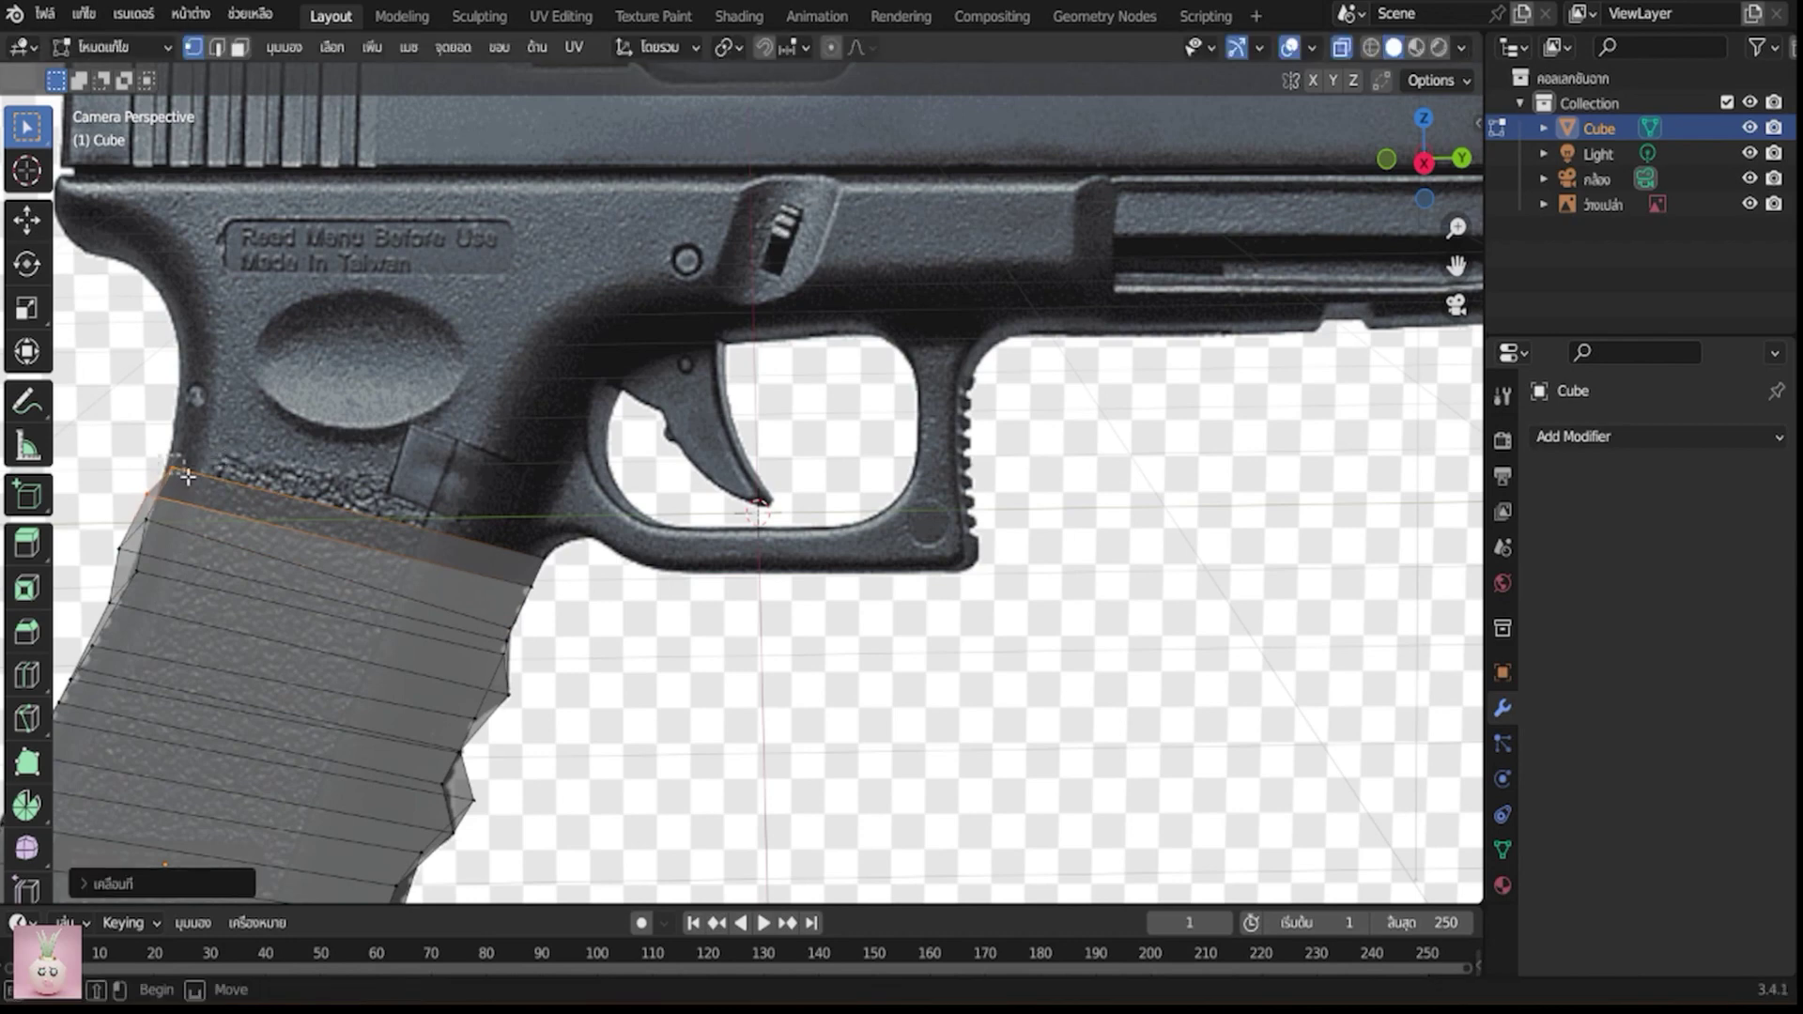
pyautogui.press('g')
pyautogui.click(183, 470)
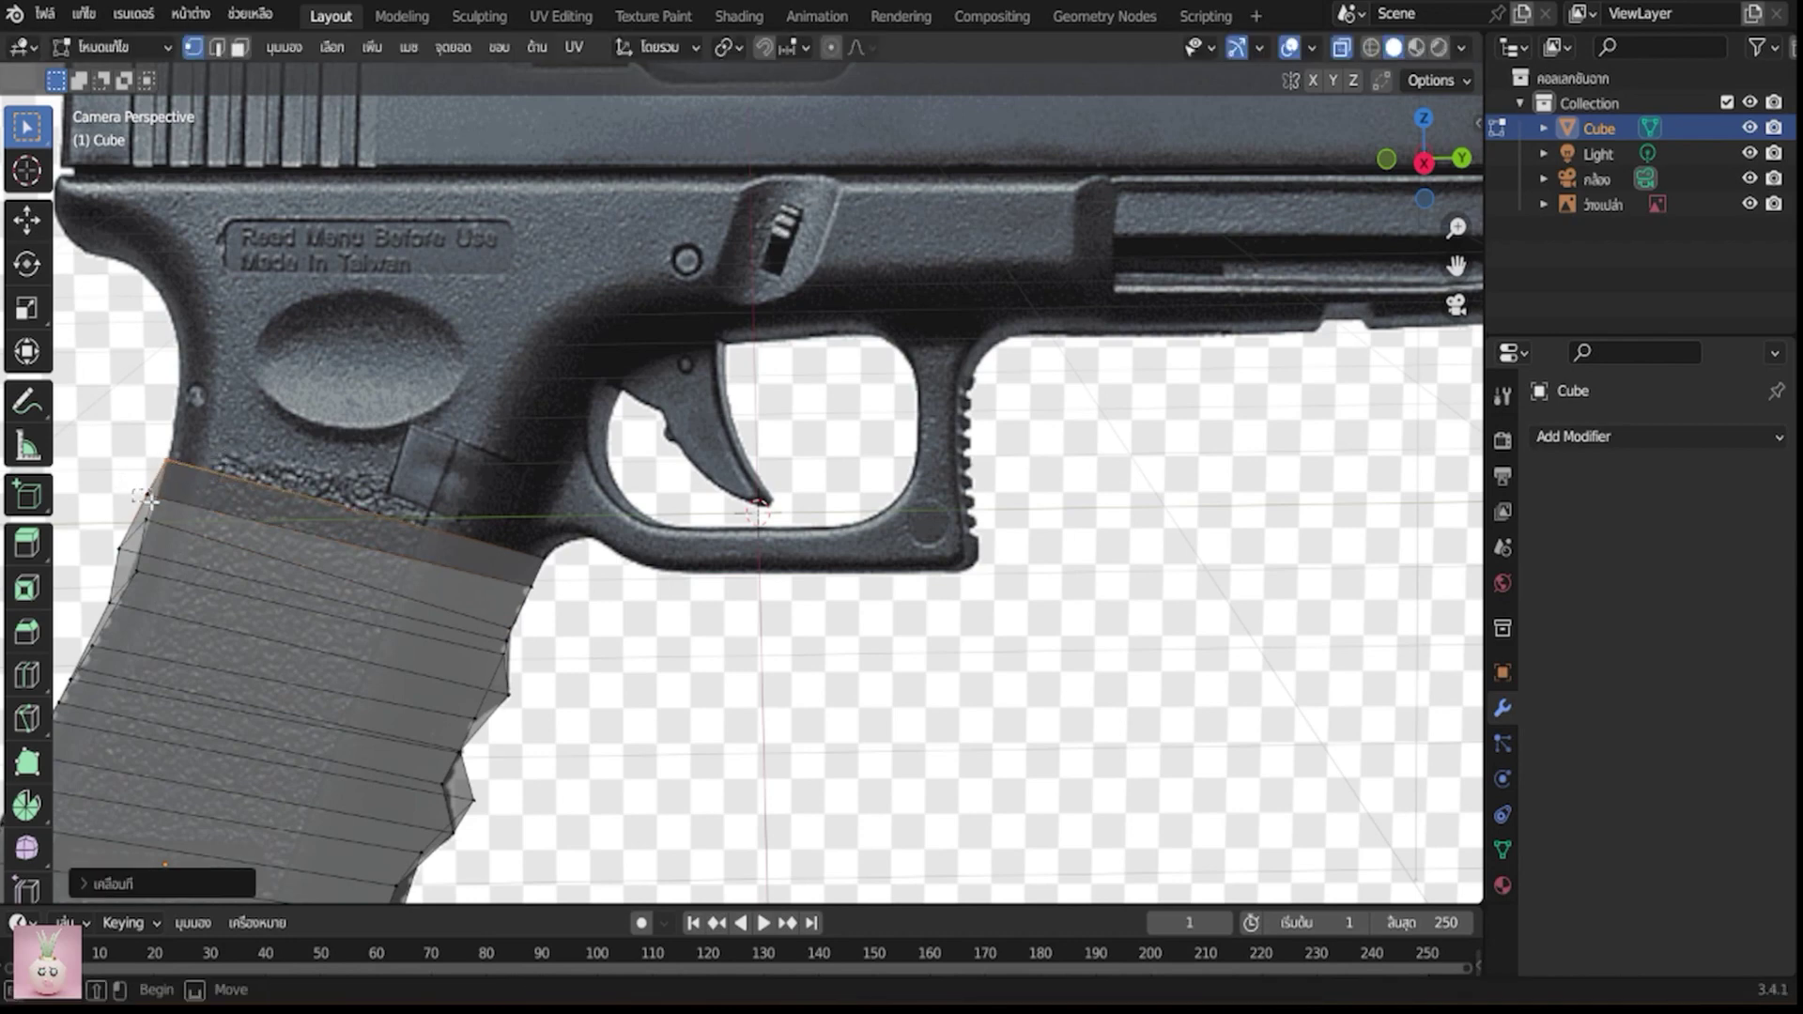
pyautogui.press('g')
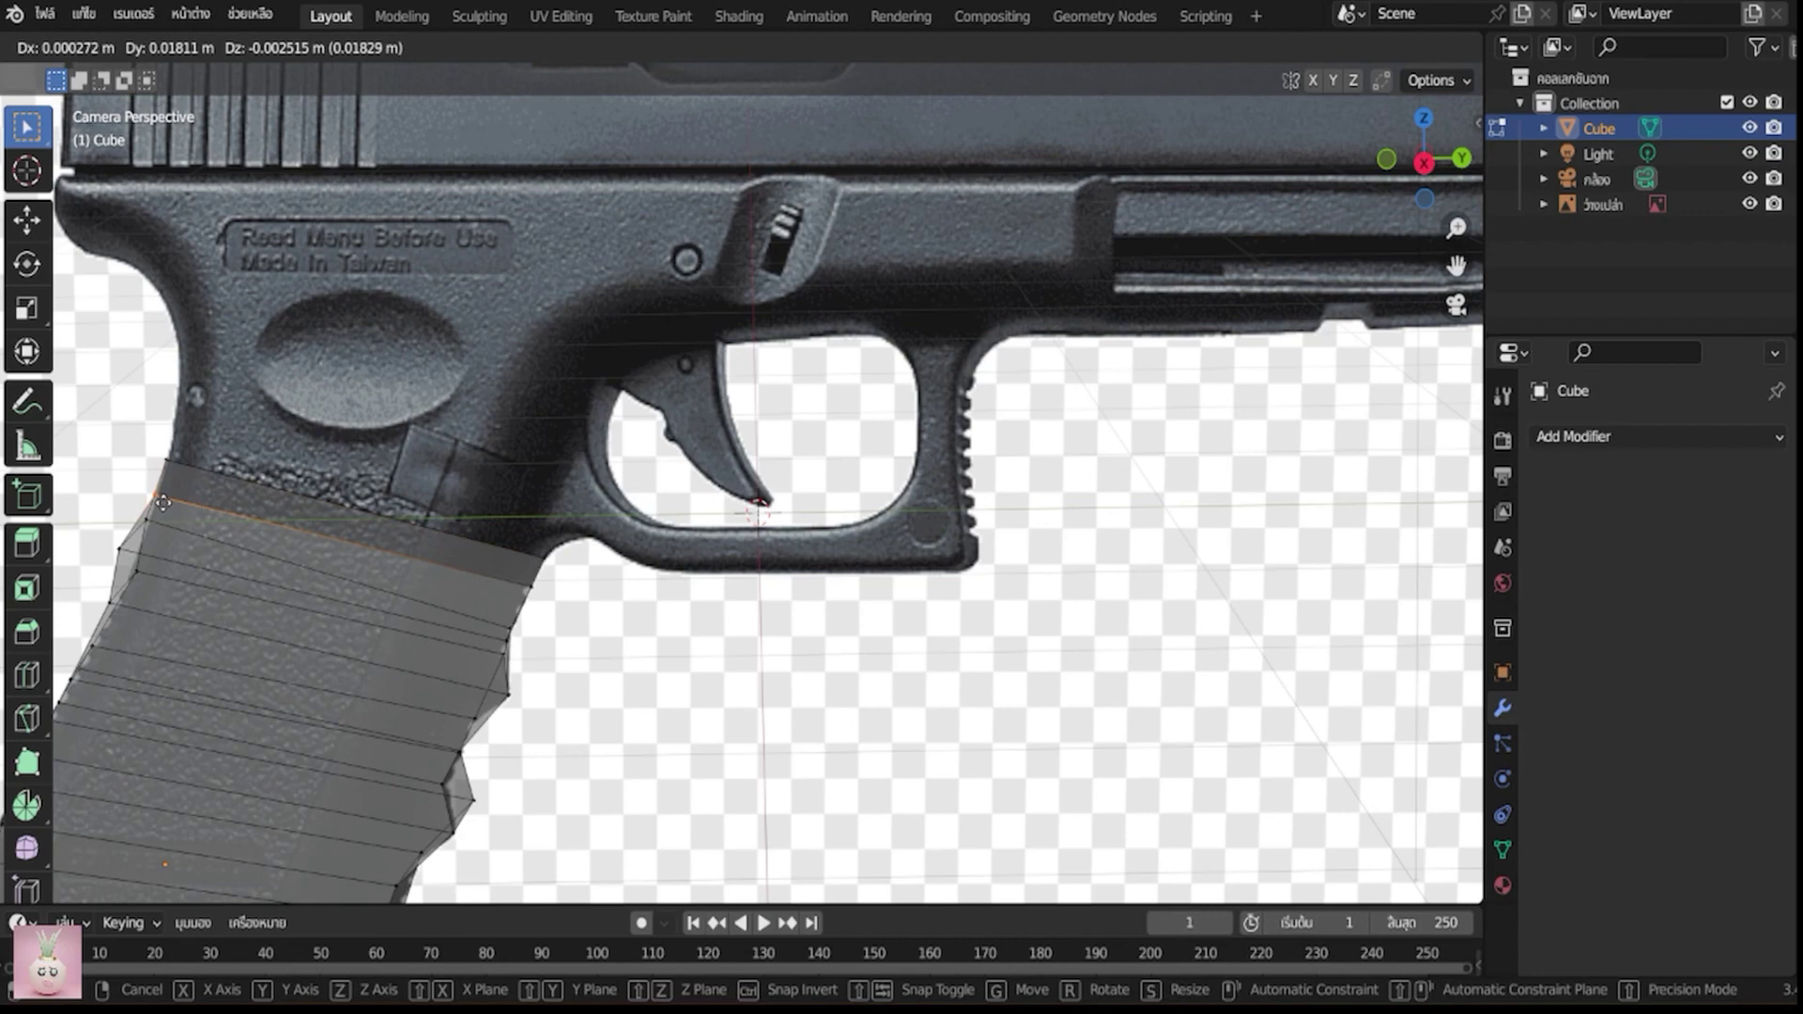
pyautogui.click(162, 503)
pyautogui.press('g')
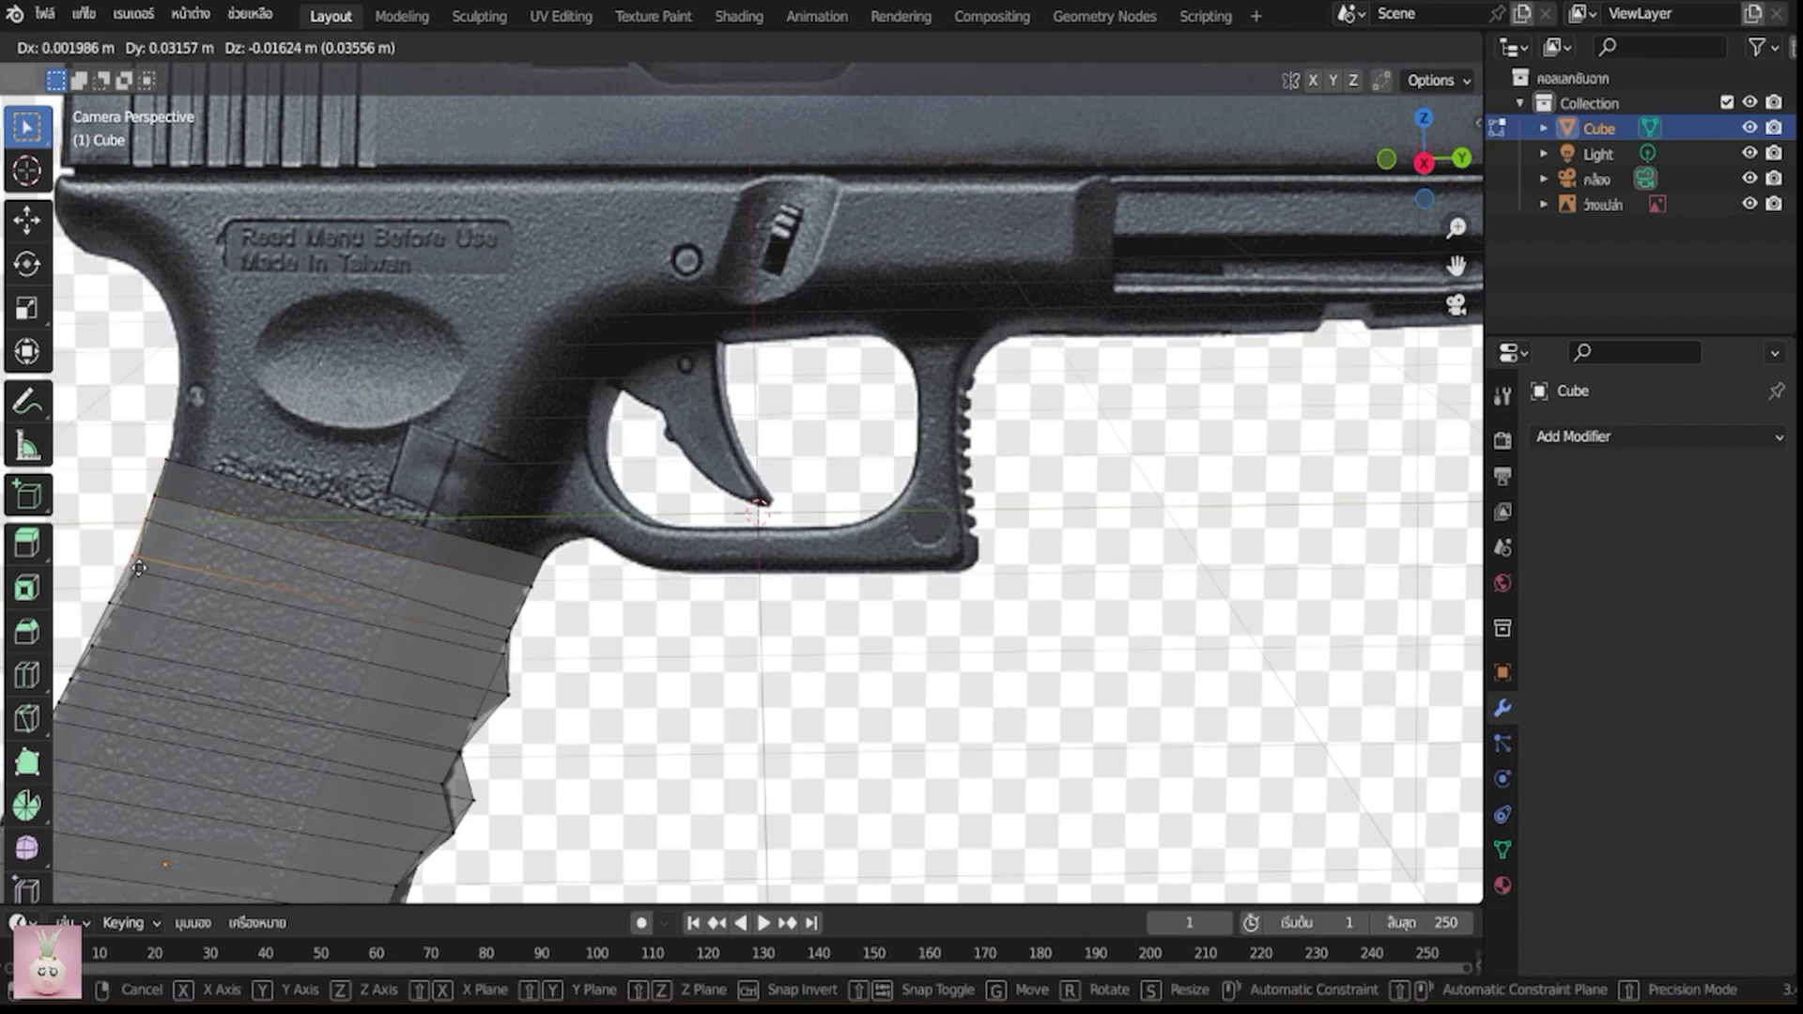
pyautogui.click(139, 568)
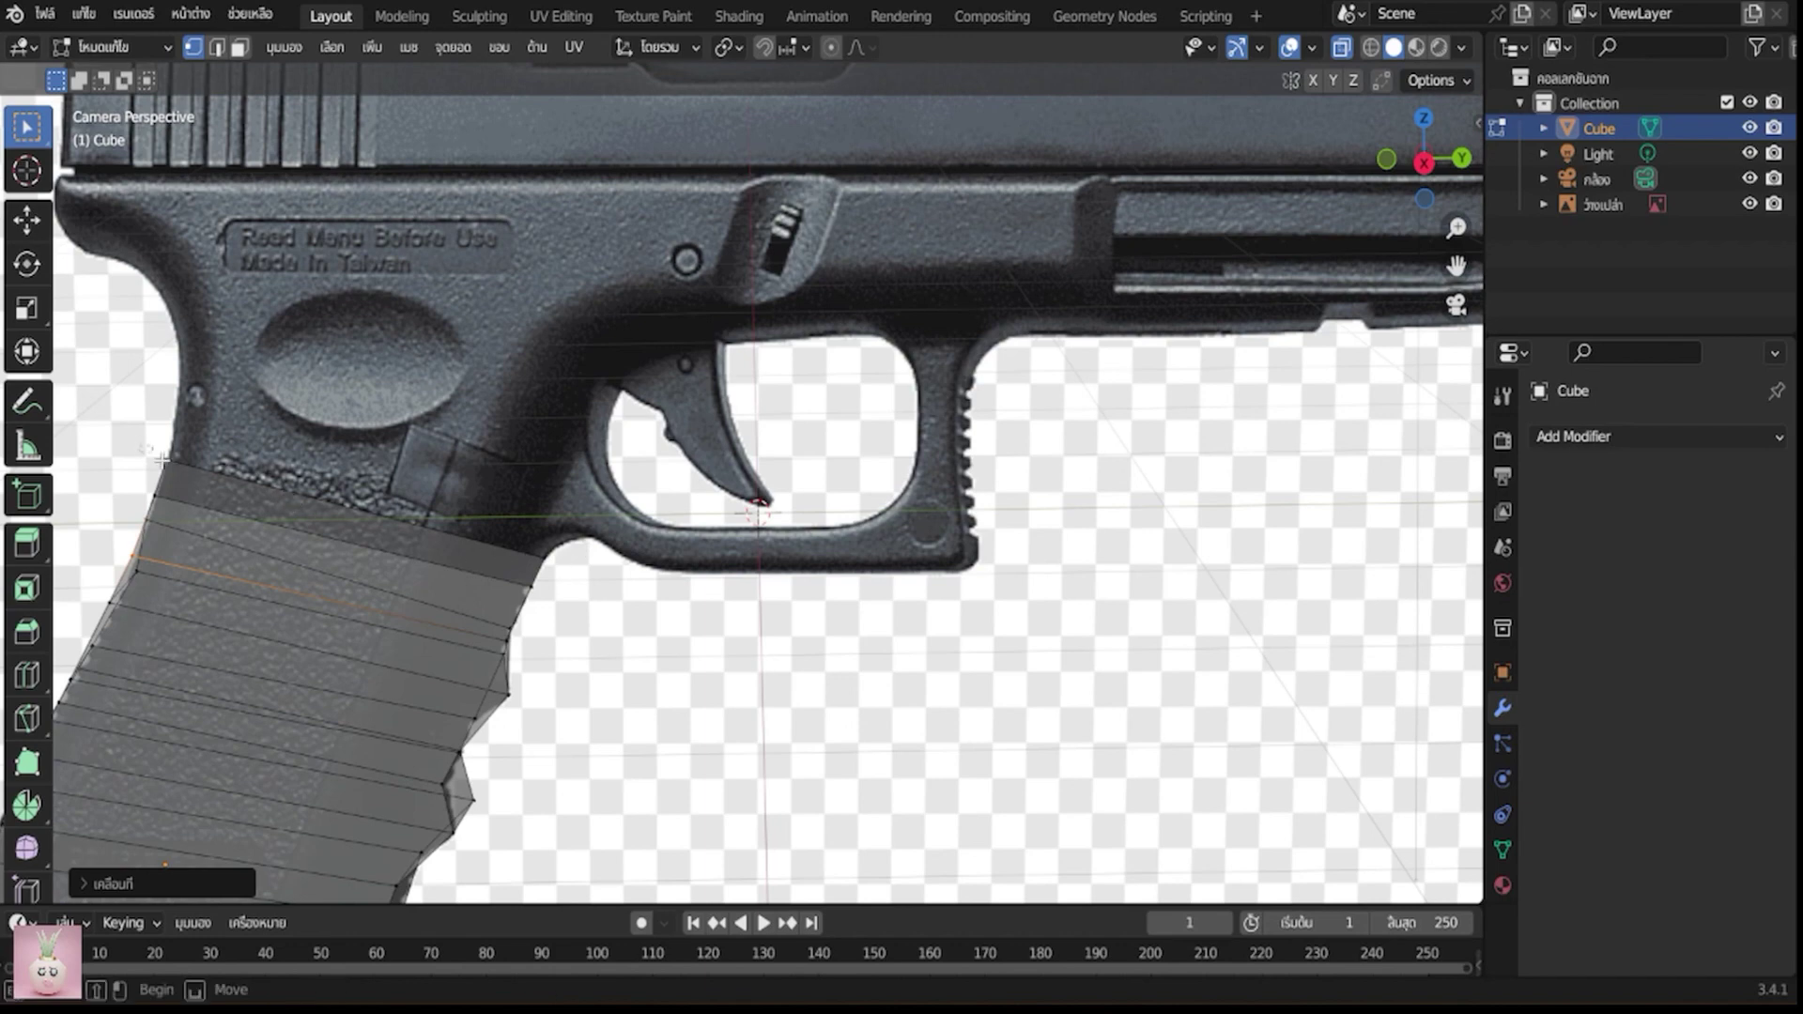
pyautogui.keyDown('alt'); pyautogui.click(198, 483); pyautogui.keyUp('alt')
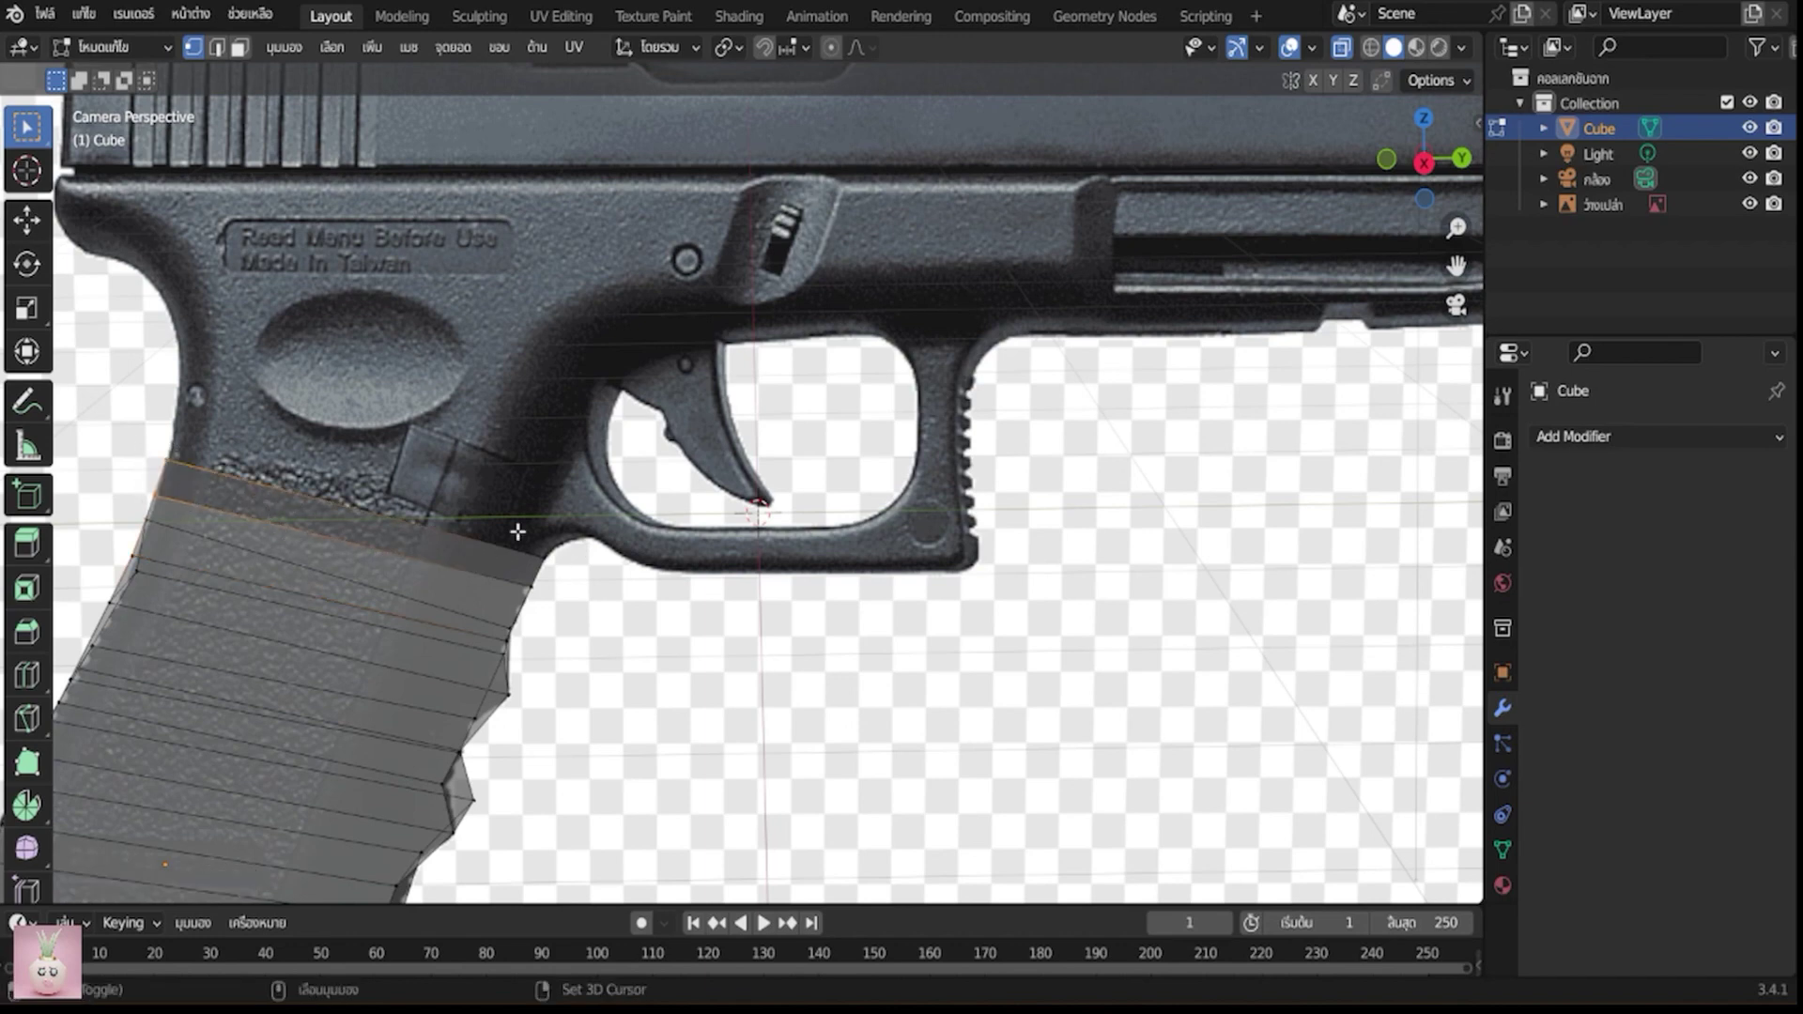
pyautogui.keyDown('alt'); pyautogui.keyDown('shift'); pyautogui.click(580, 591); pyautogui.keyUp('shift'); pyautogui.keyUp('alt')
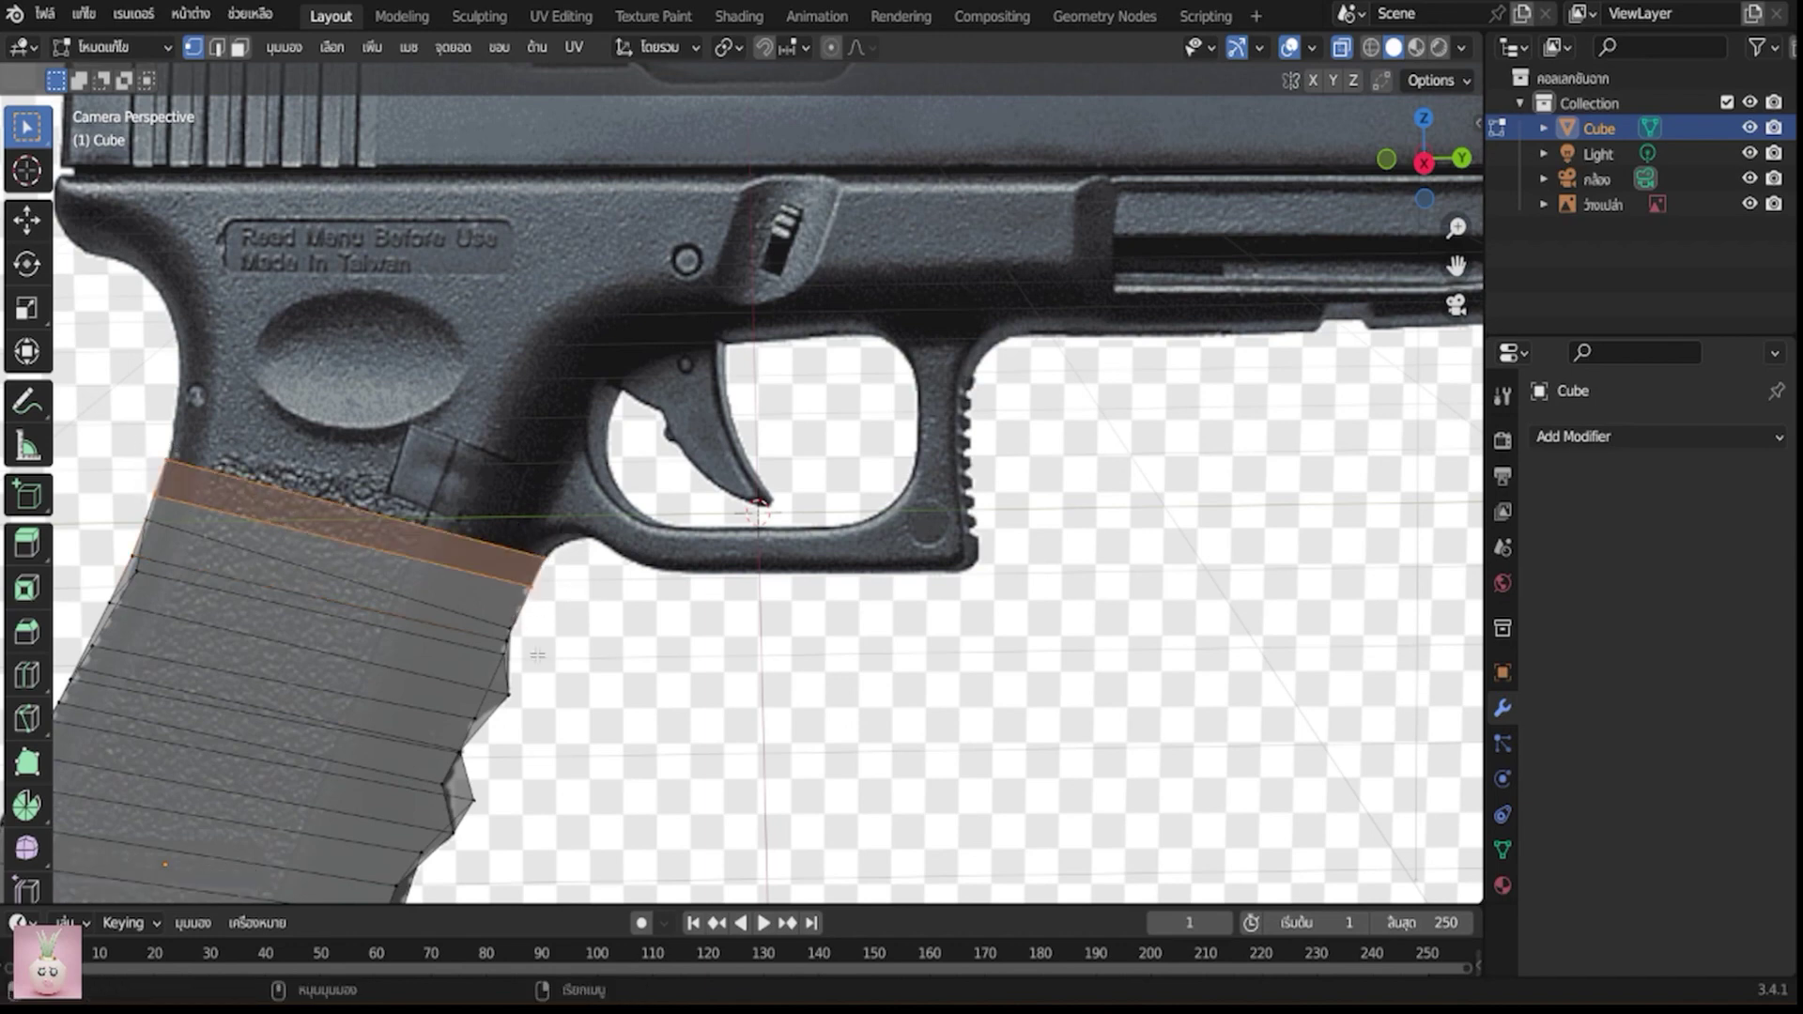
# Extrude the grip's top faces up into the frame and stretch the new block's top edge forward
pyautogui.press('e')
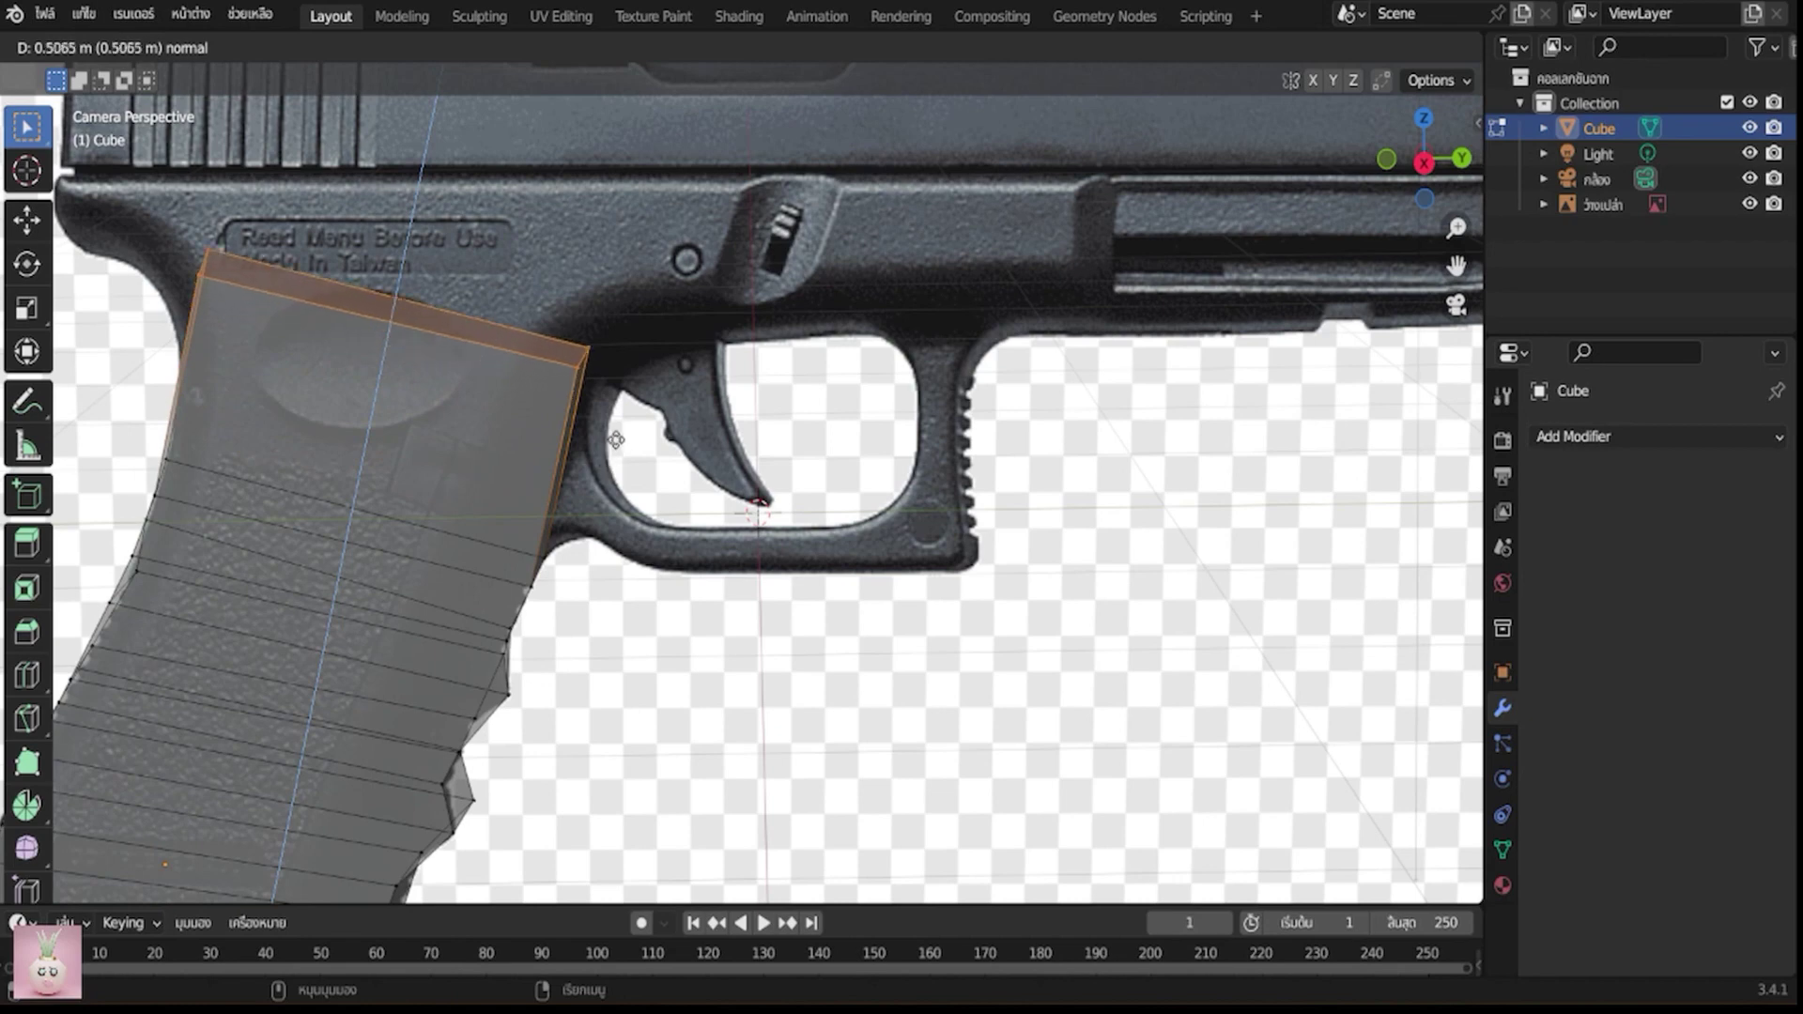
pyautogui.click(630, 378)
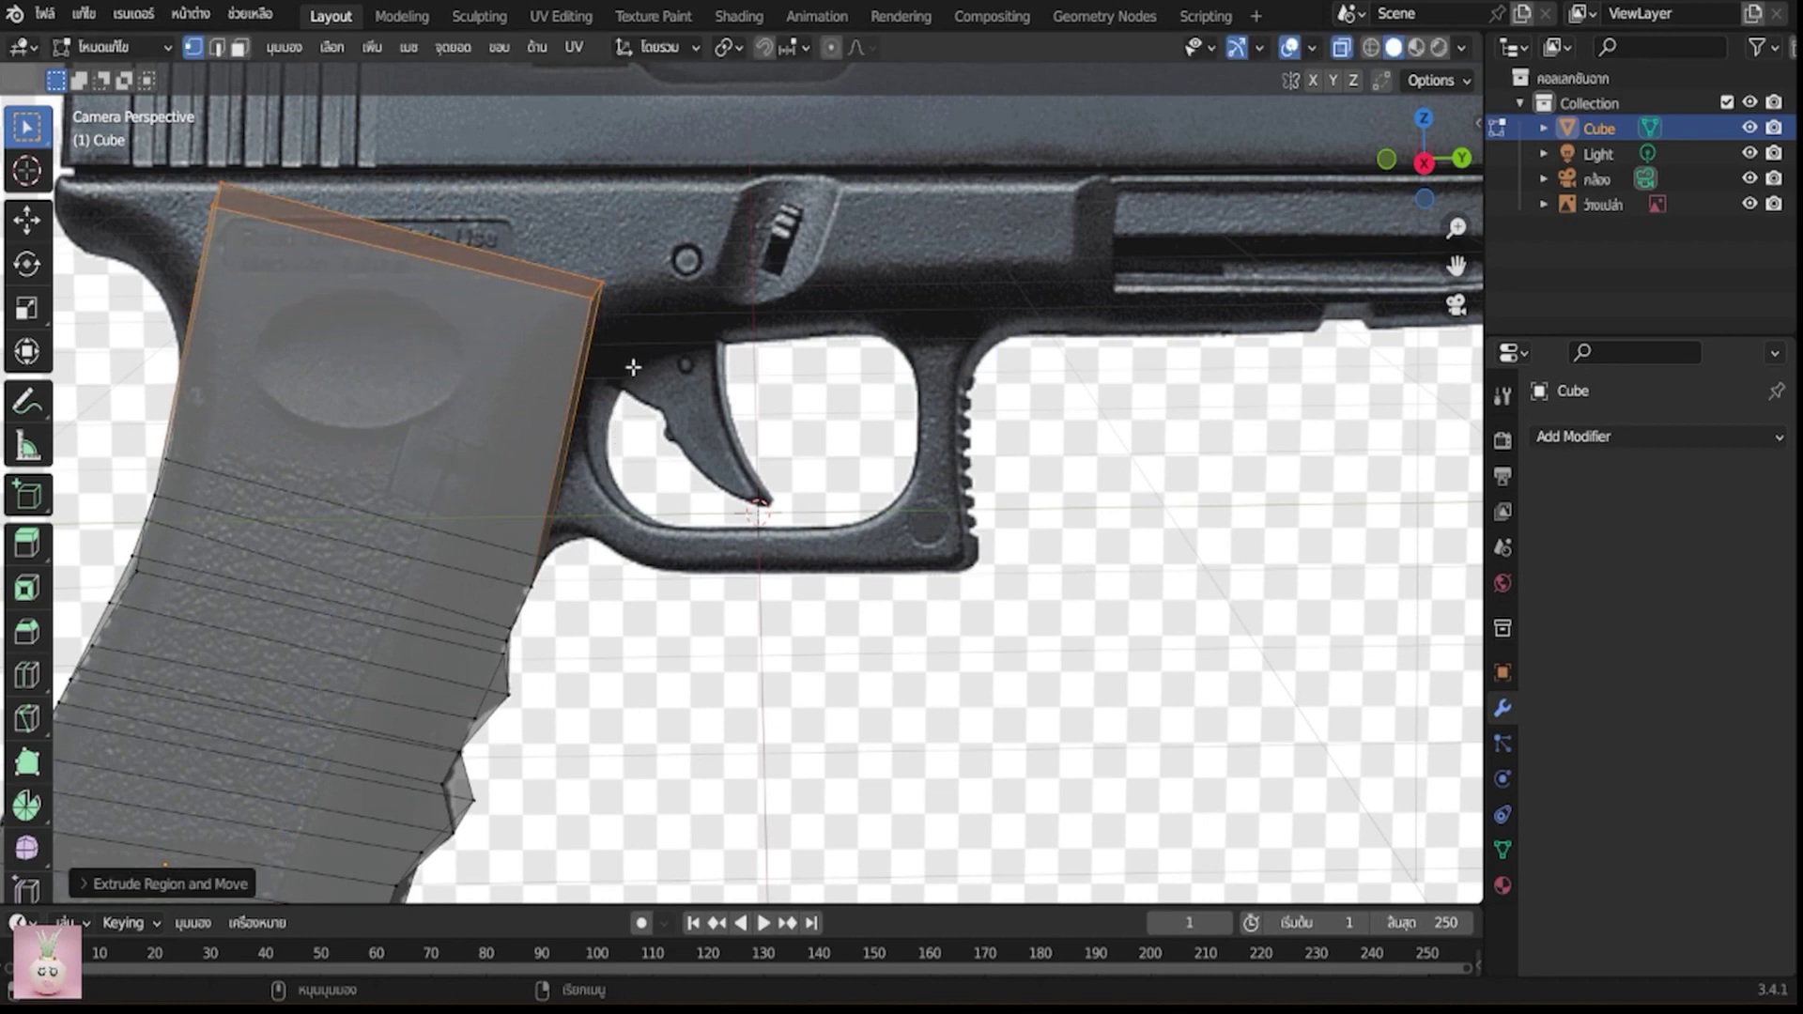
pyautogui.click(601, 286)
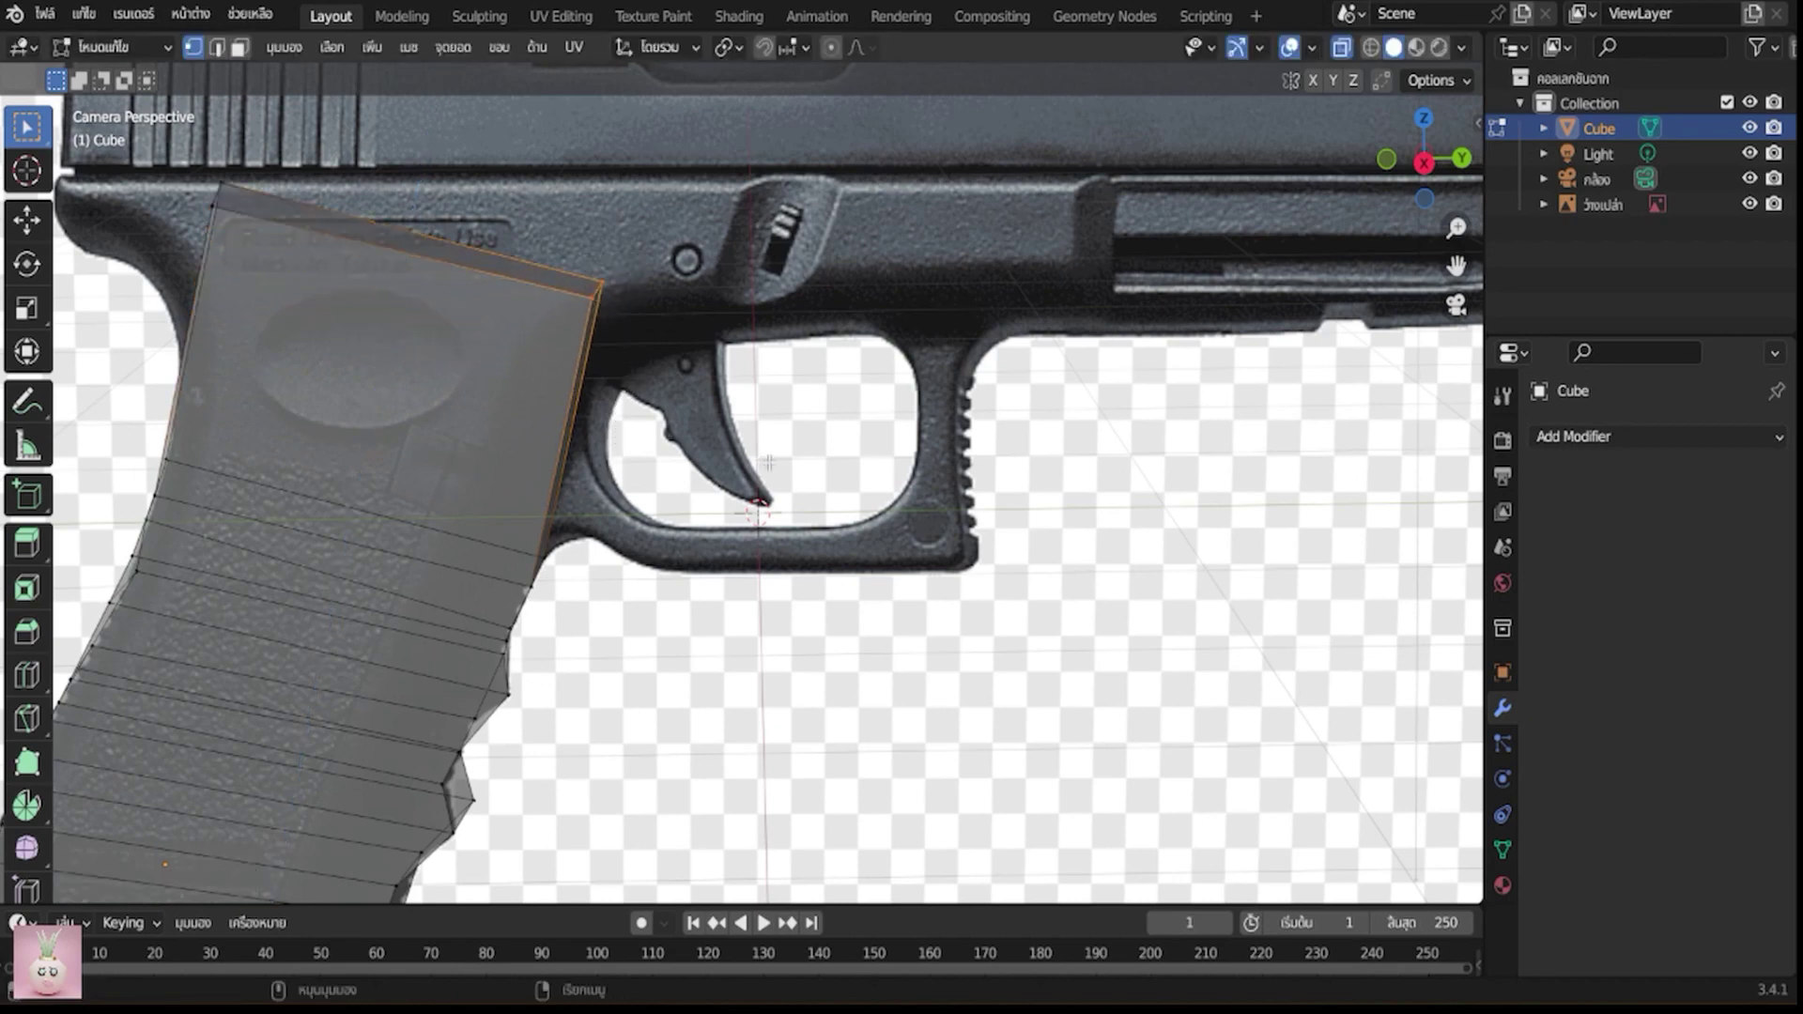
pyautogui.press('r')
pyautogui.press('Escape')
pyautogui.press('g')
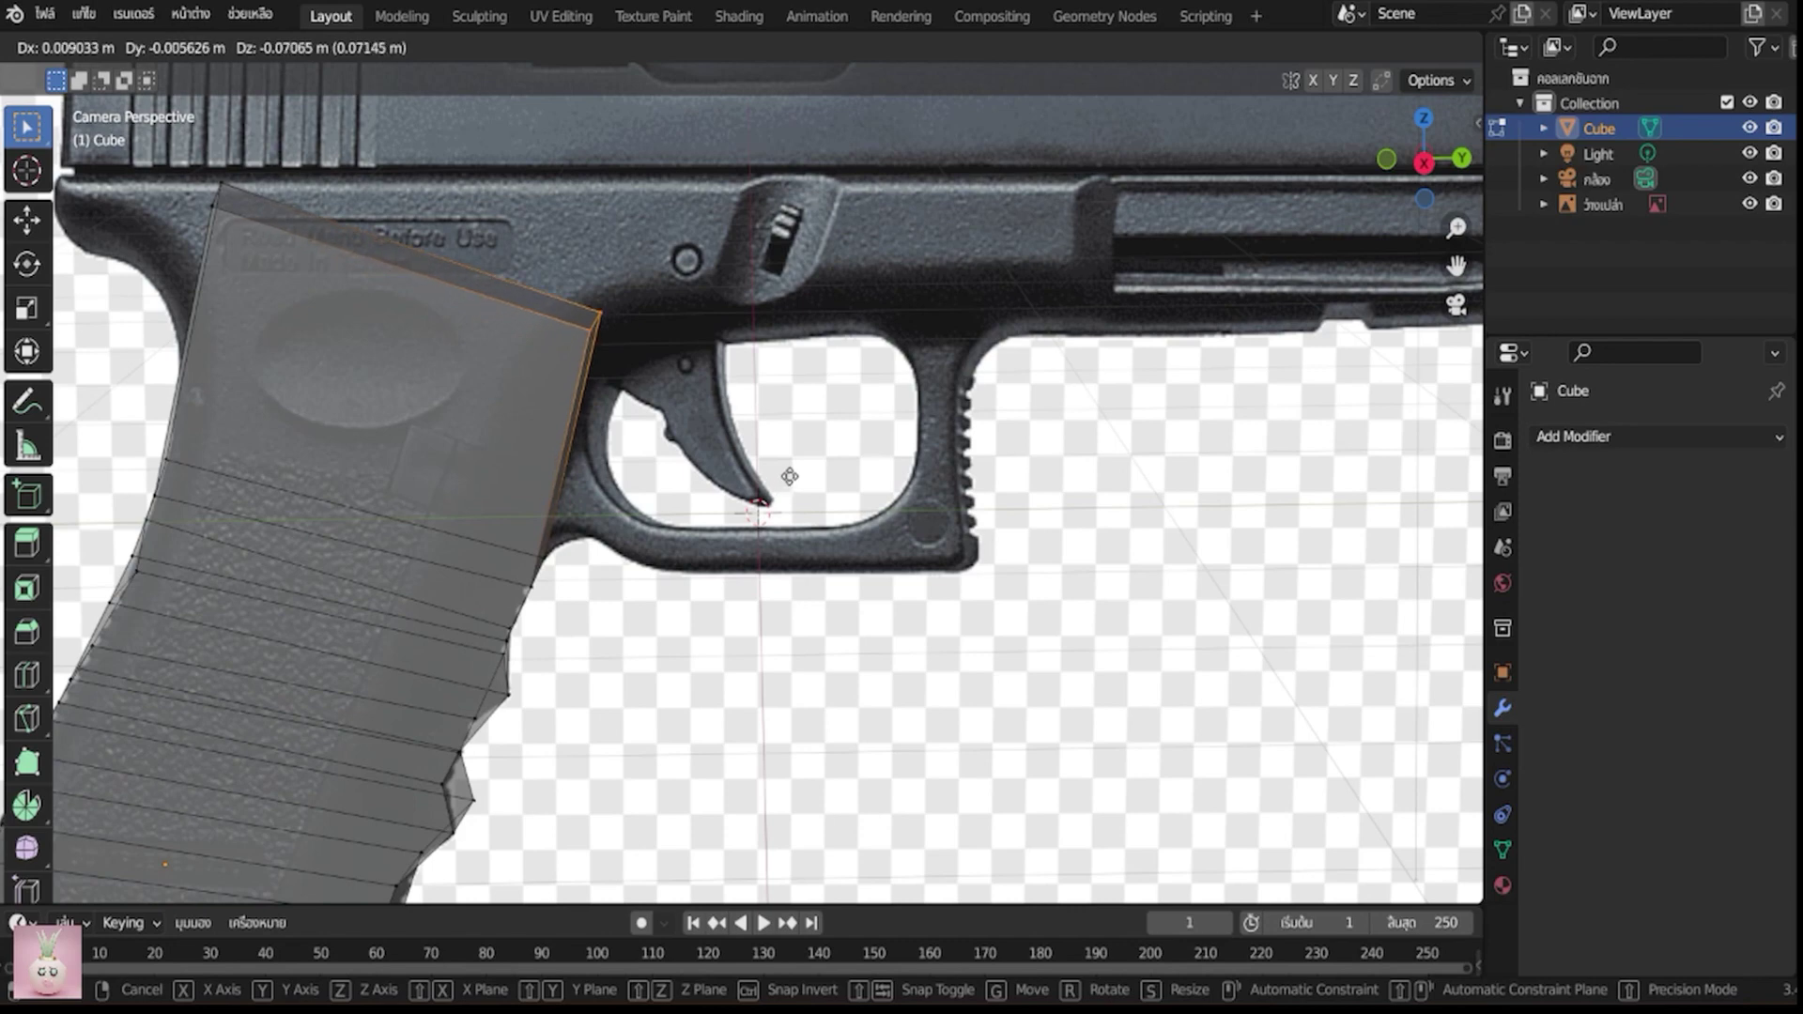
pyautogui.click(789, 476)
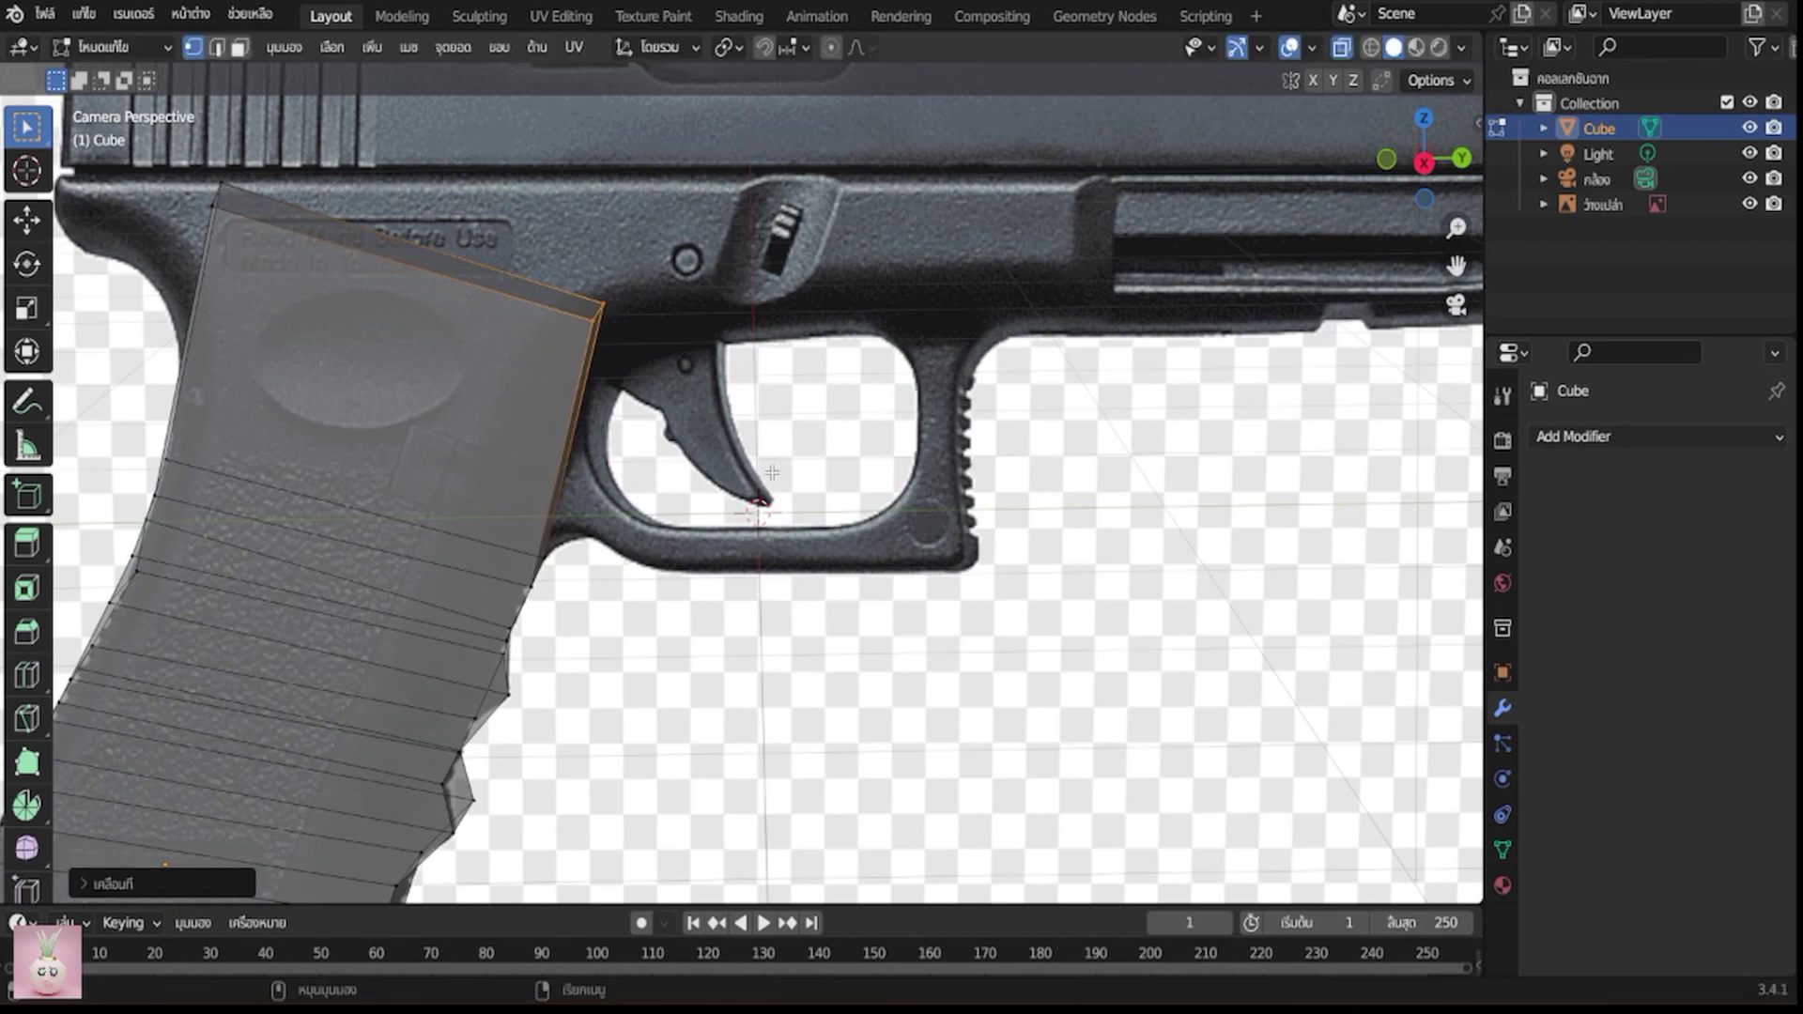
pyautogui.scroll(-1, 772, 473)
# Move the grip's left and right edges down onto the photo's outline
pyautogui.click(300, 249)
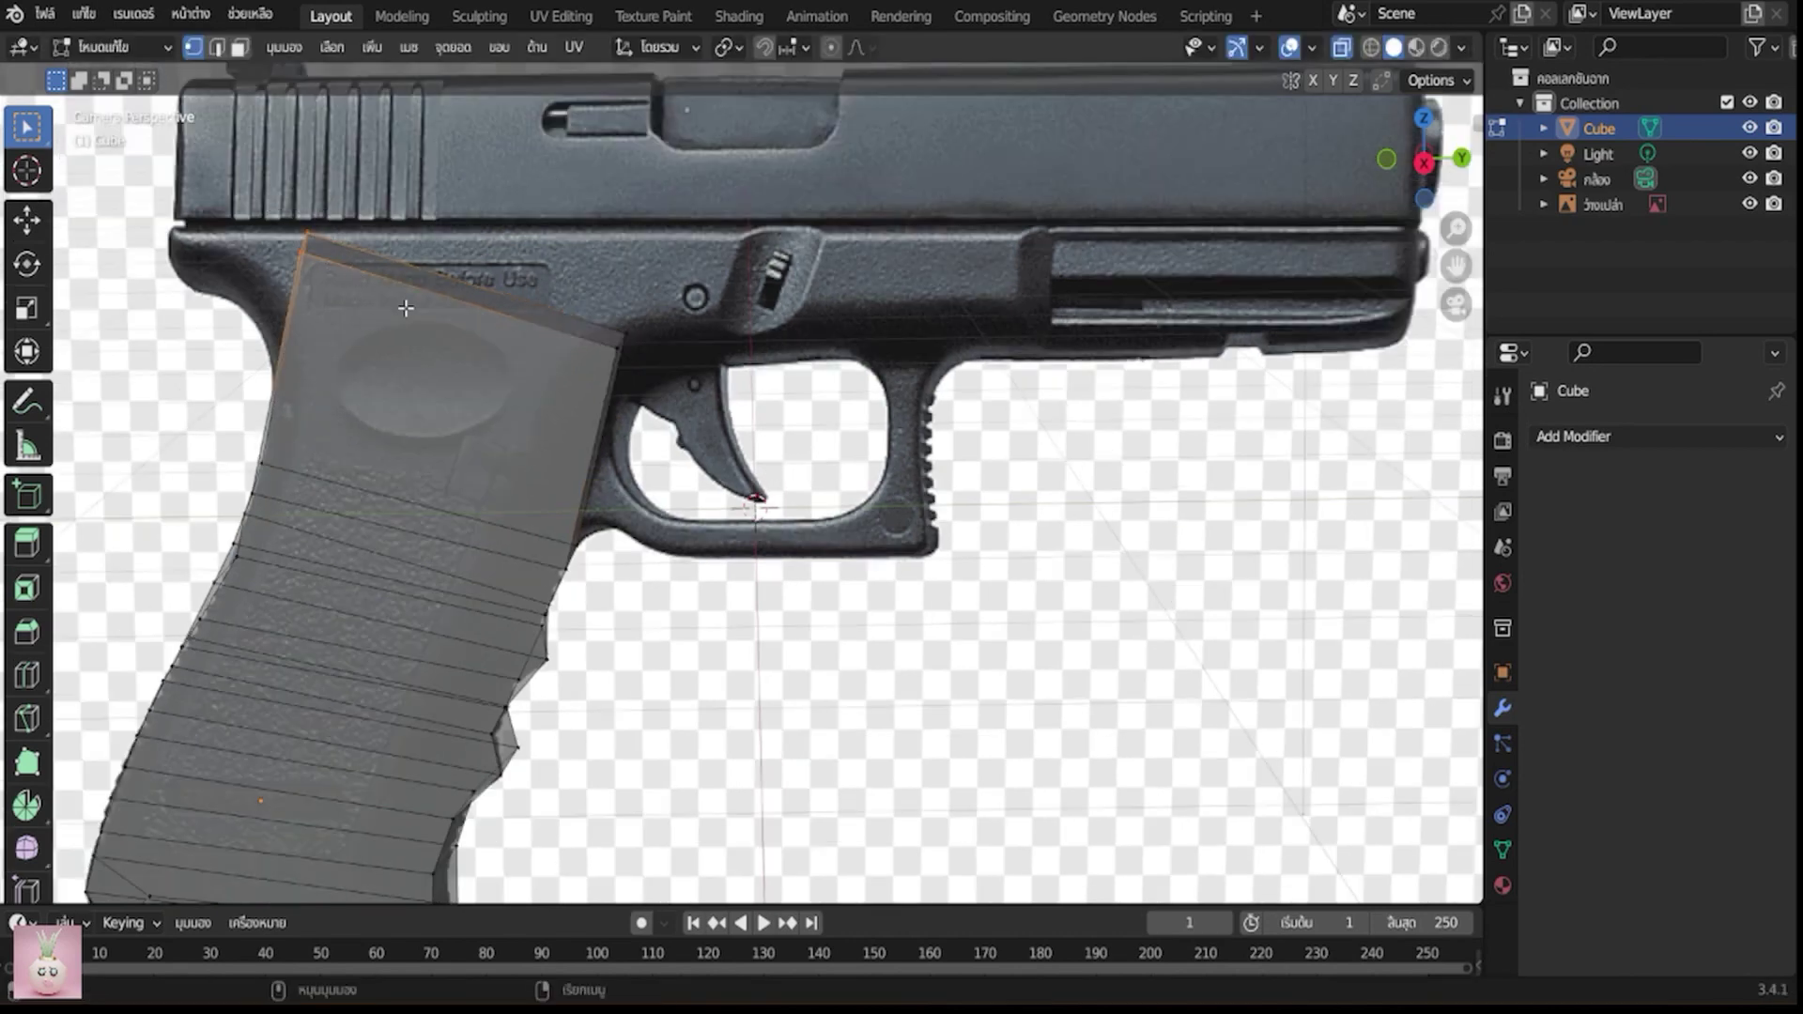
pyautogui.press('g')
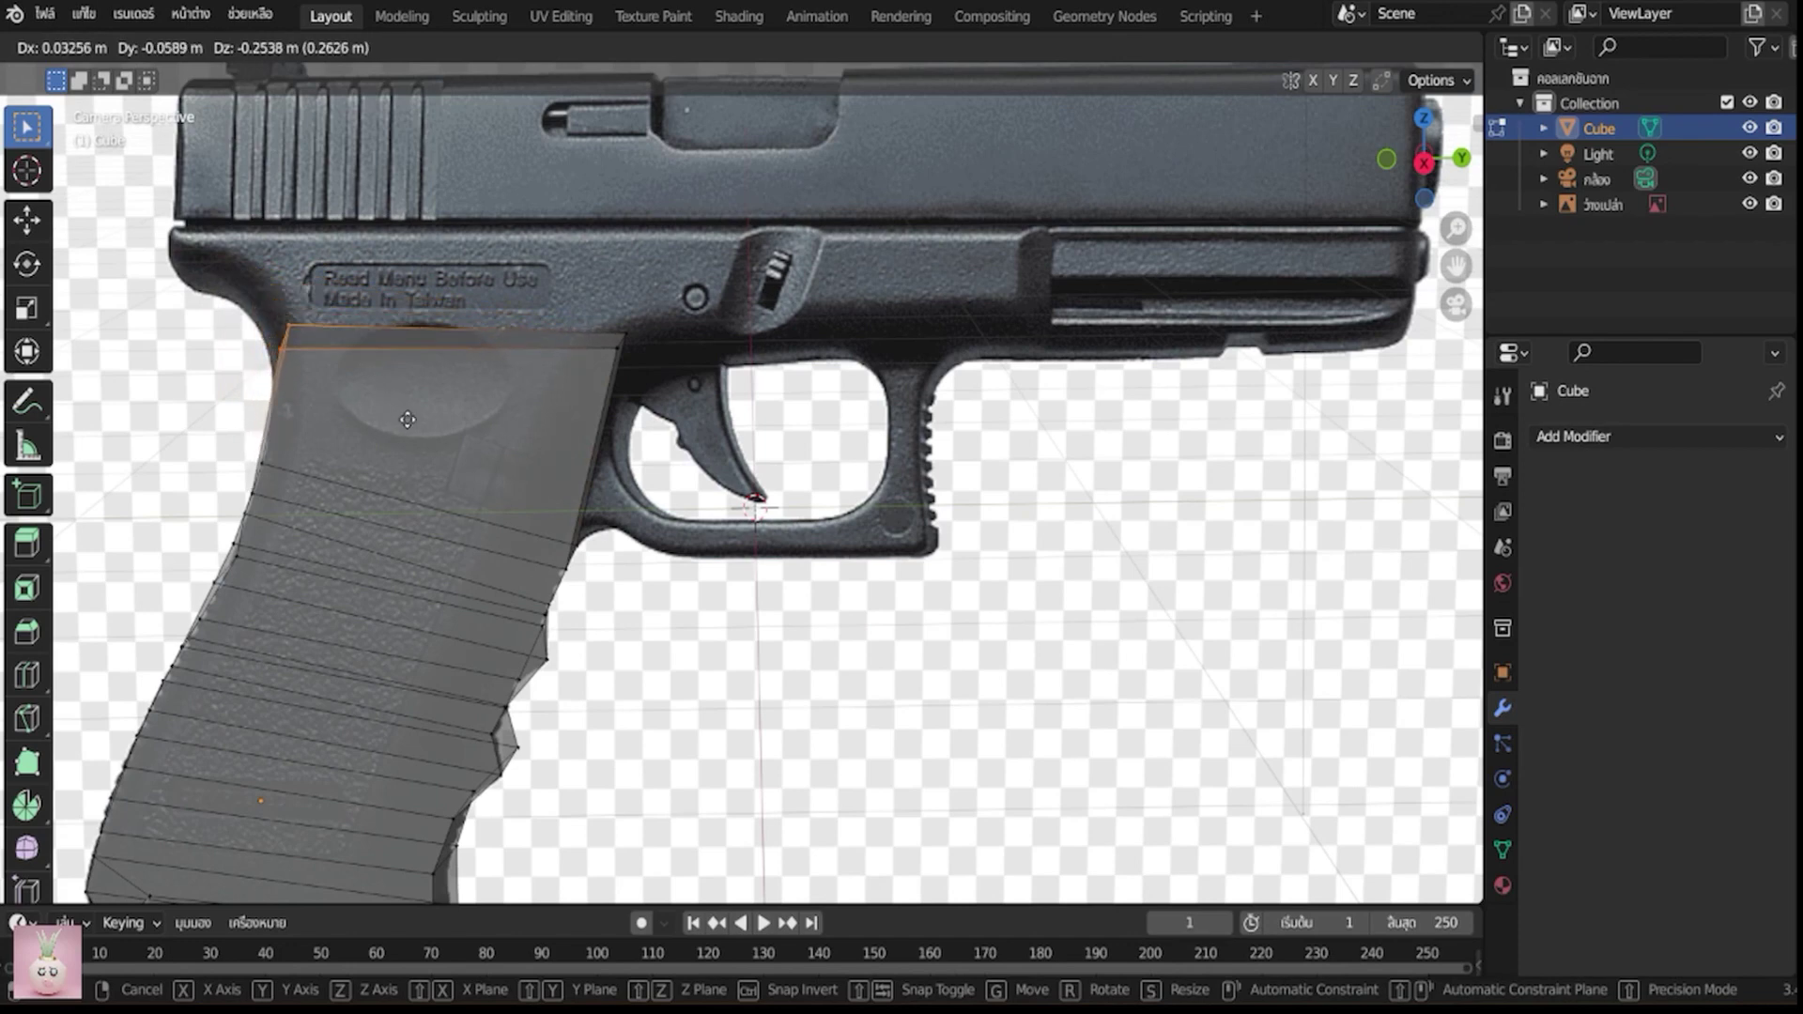
pyautogui.click(407, 421)
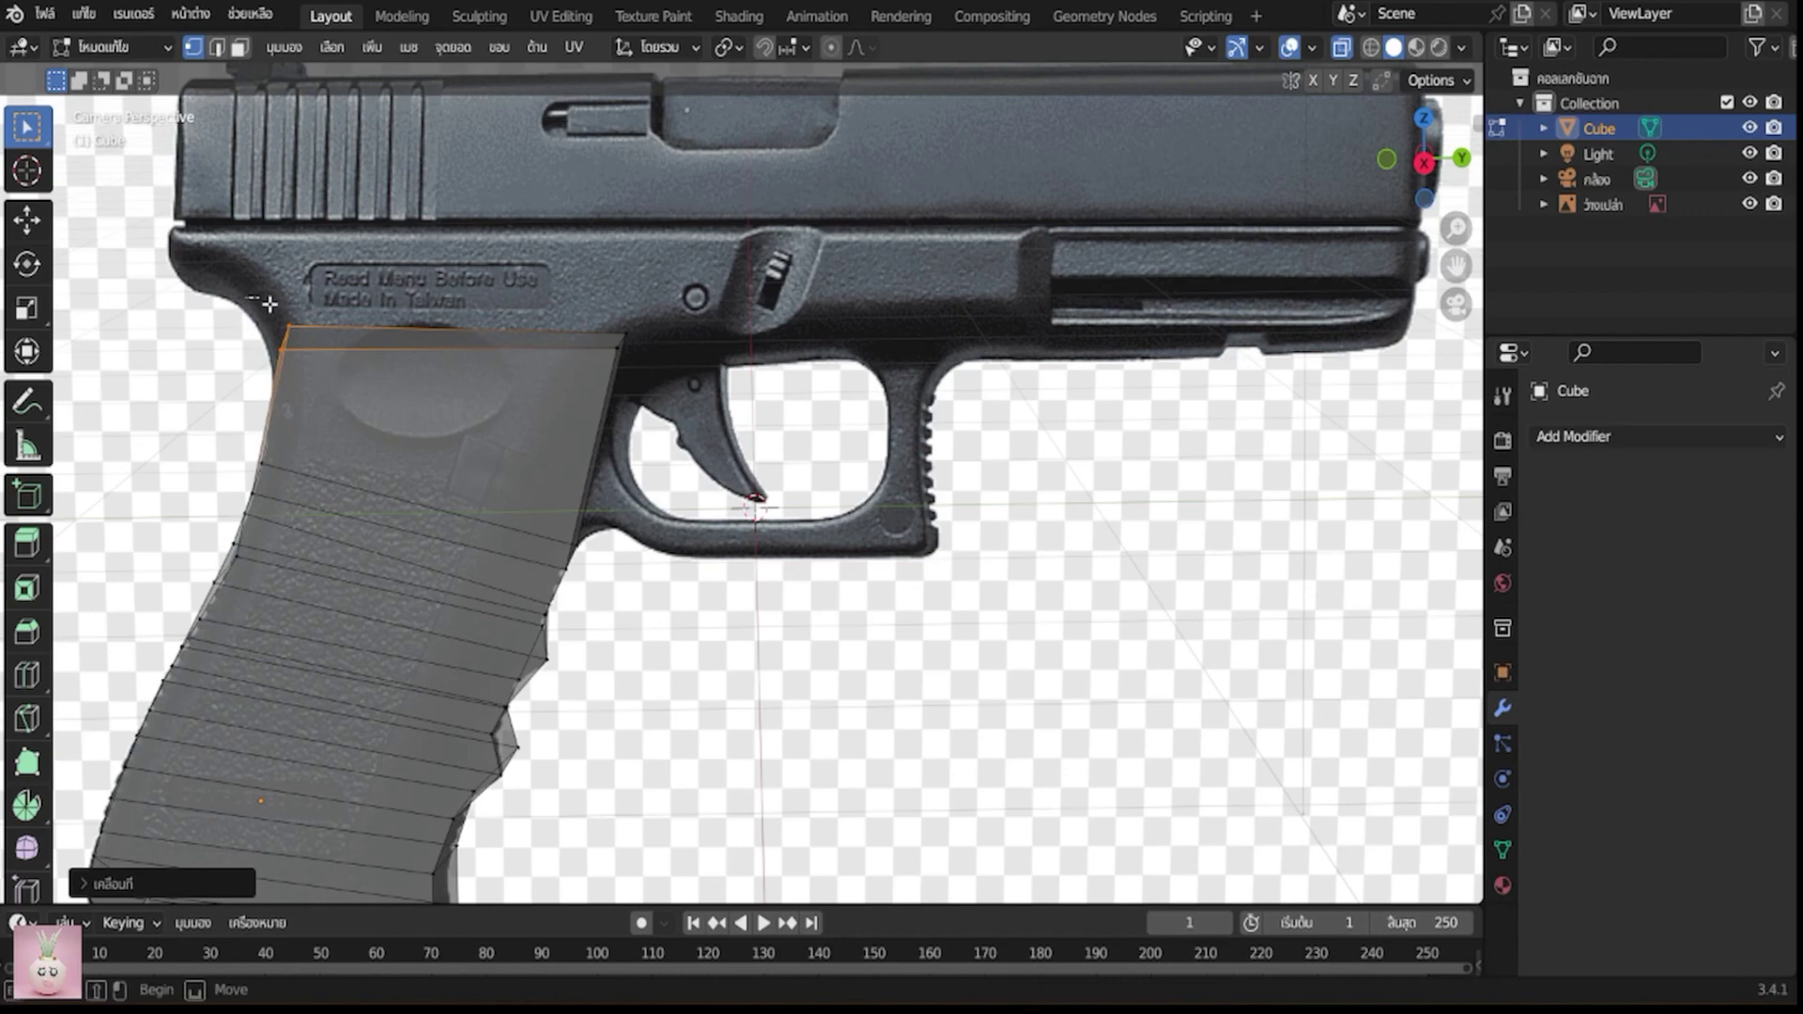
pyautogui.keyDown('shift'); pyautogui.click(627, 380); pyautogui.keyUp('shift')
pyautogui.press('g')
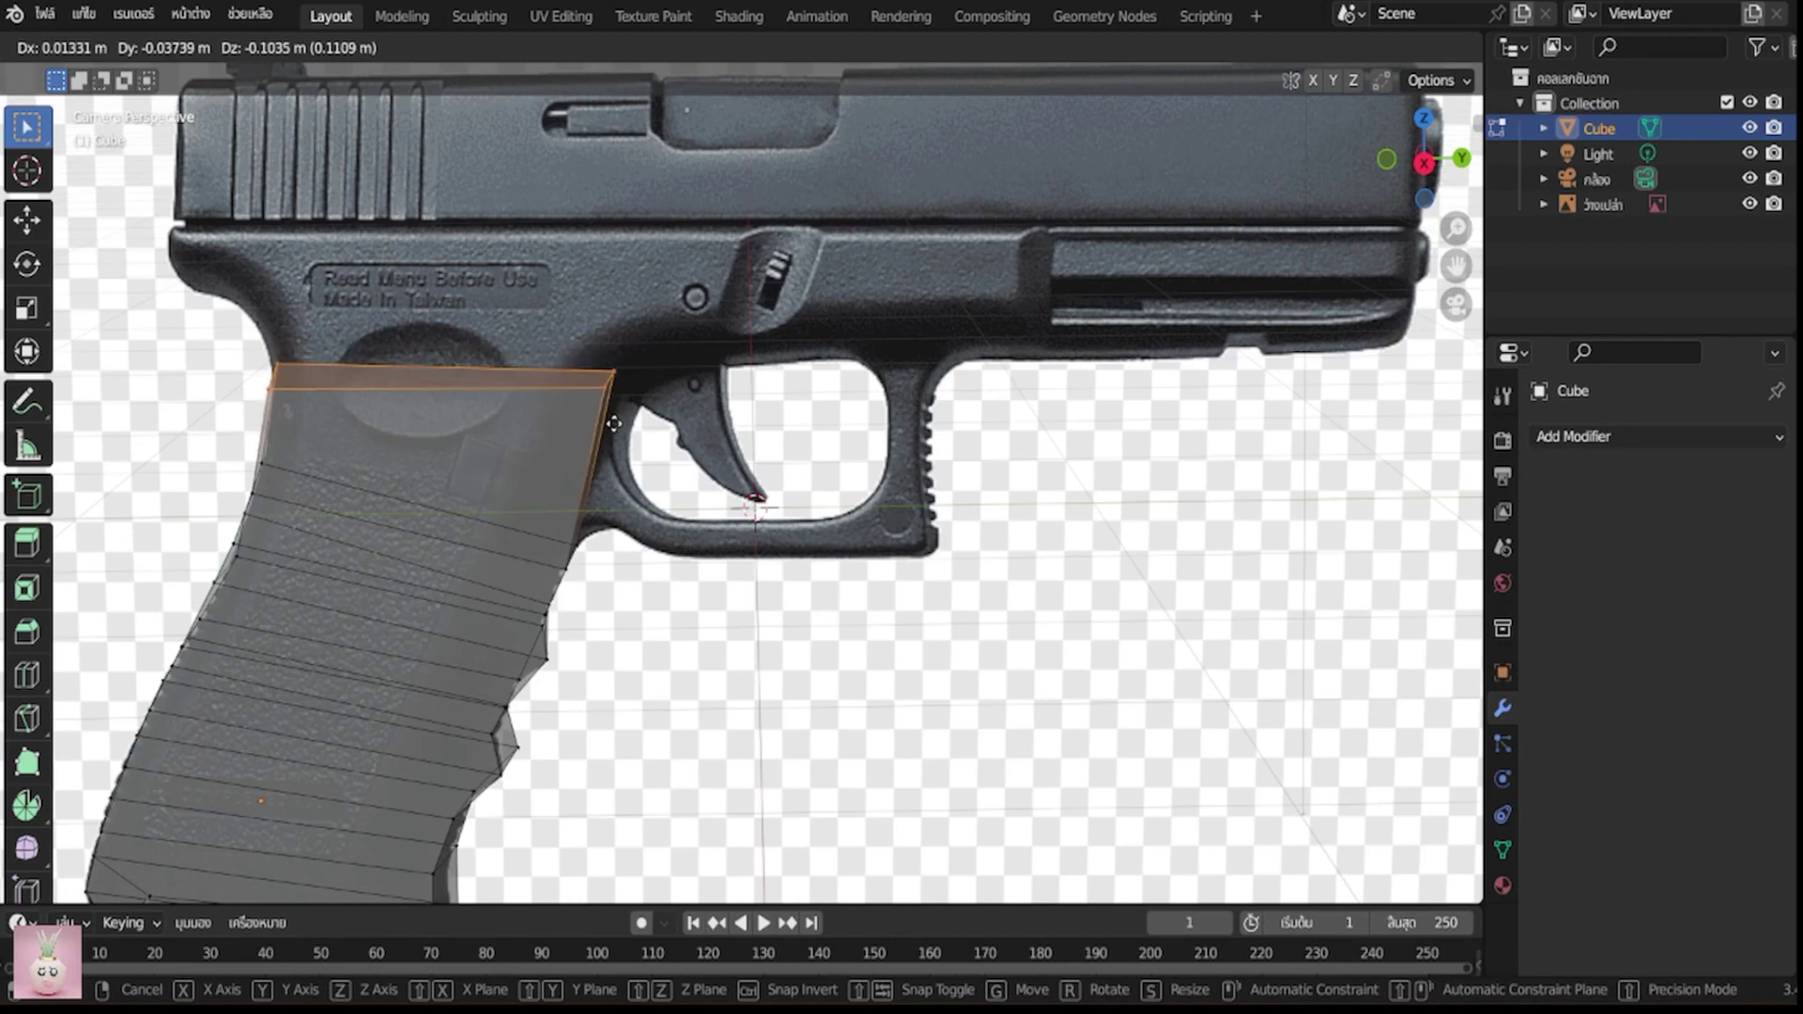
pyautogui.click(613, 423)
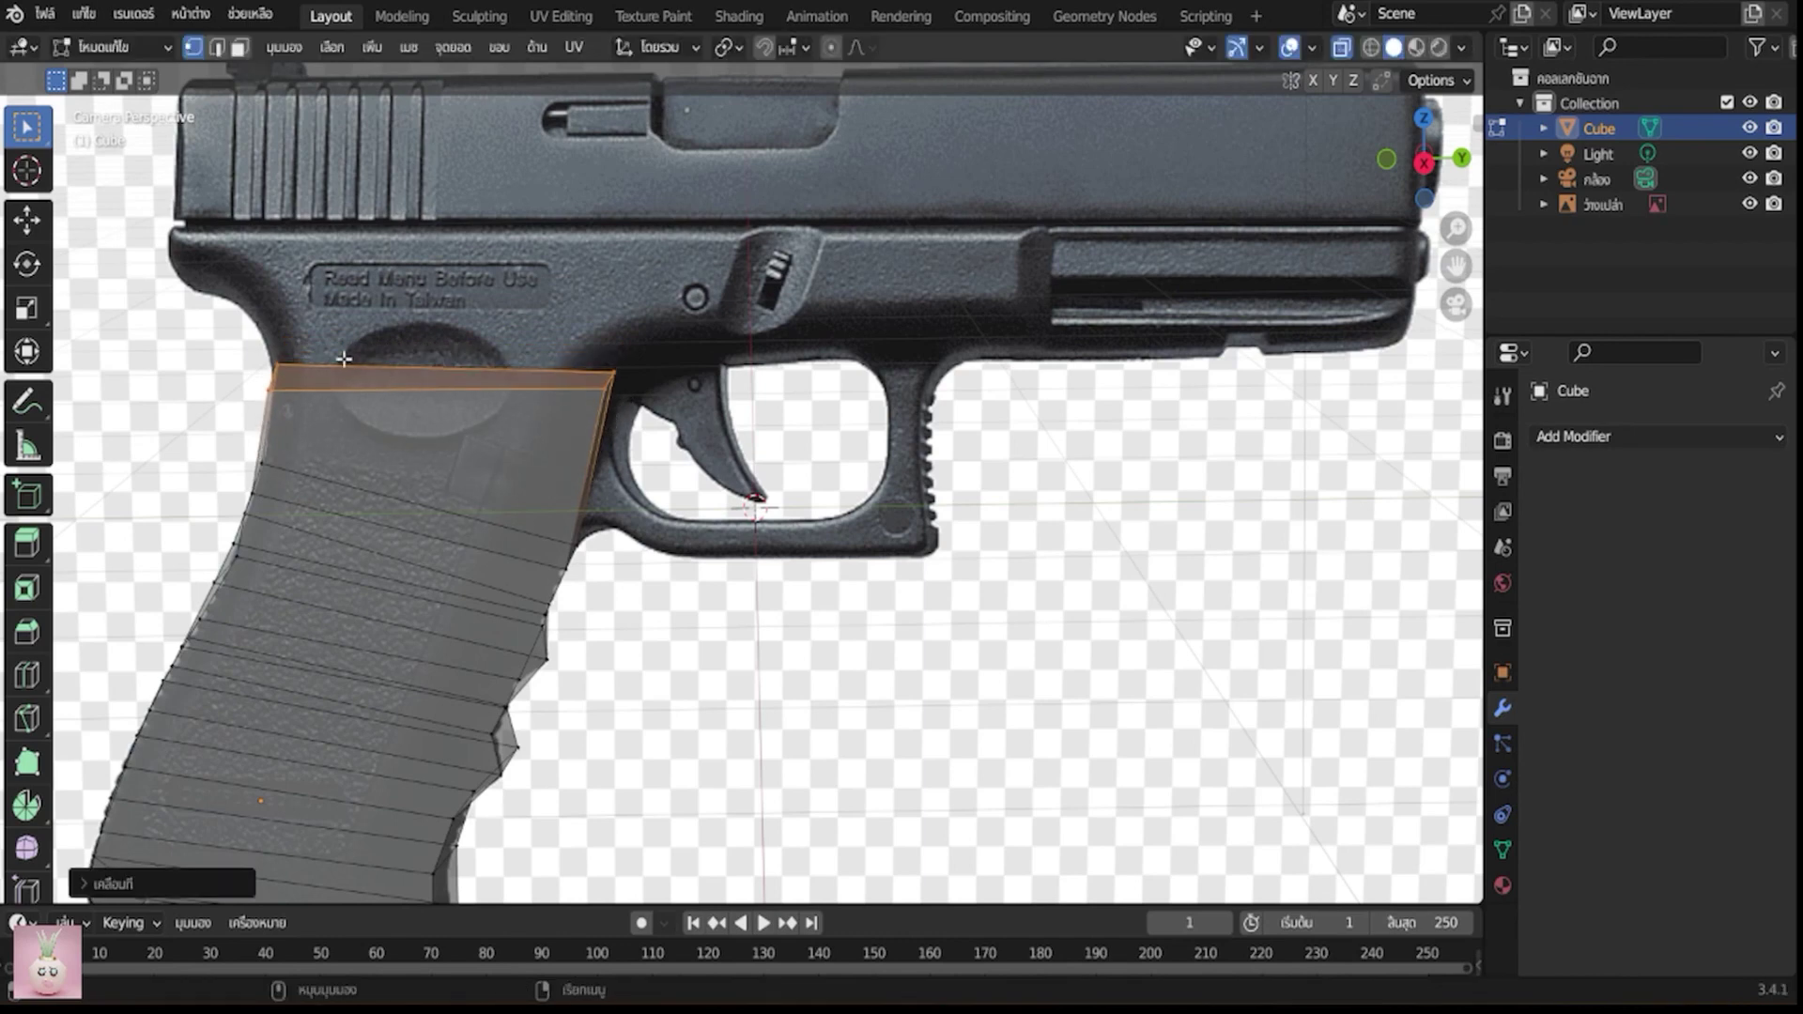
# Extrude the grip's top edge upward again
pyautogui.click(287, 373)
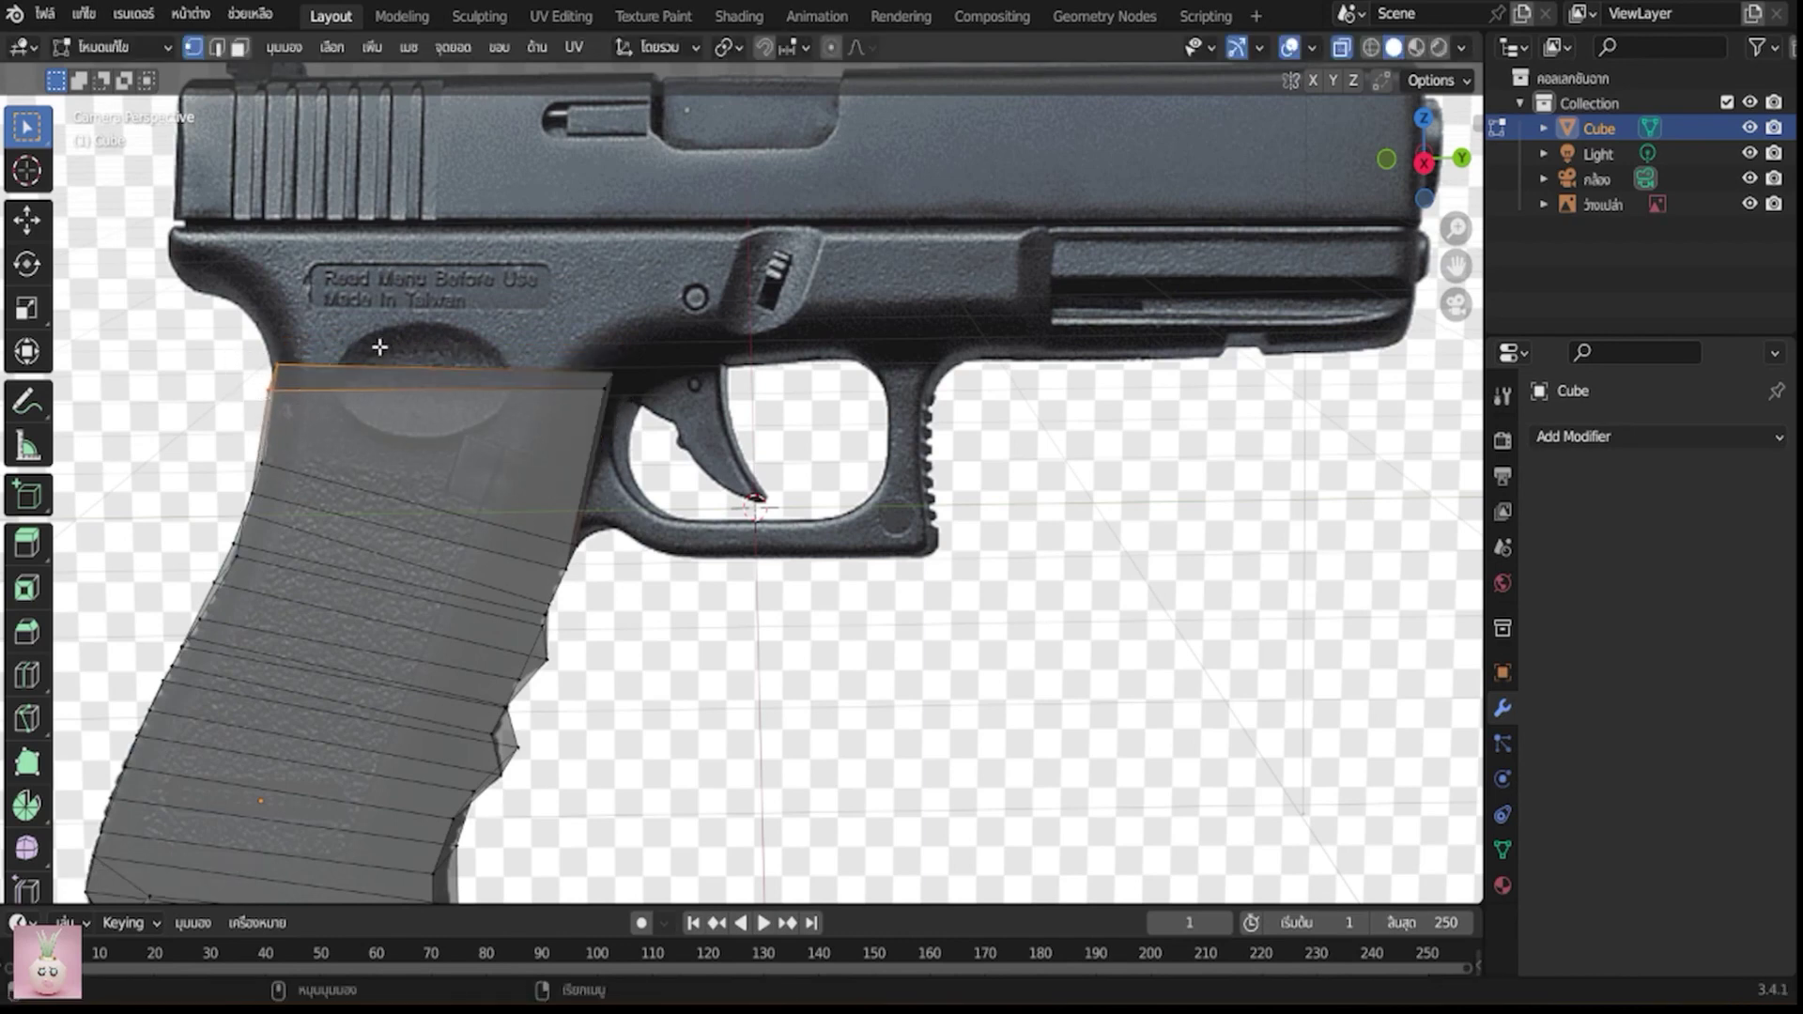
pyautogui.keyDown('shift'); pyautogui.click(612, 395); pyautogui.keyUp('shift')
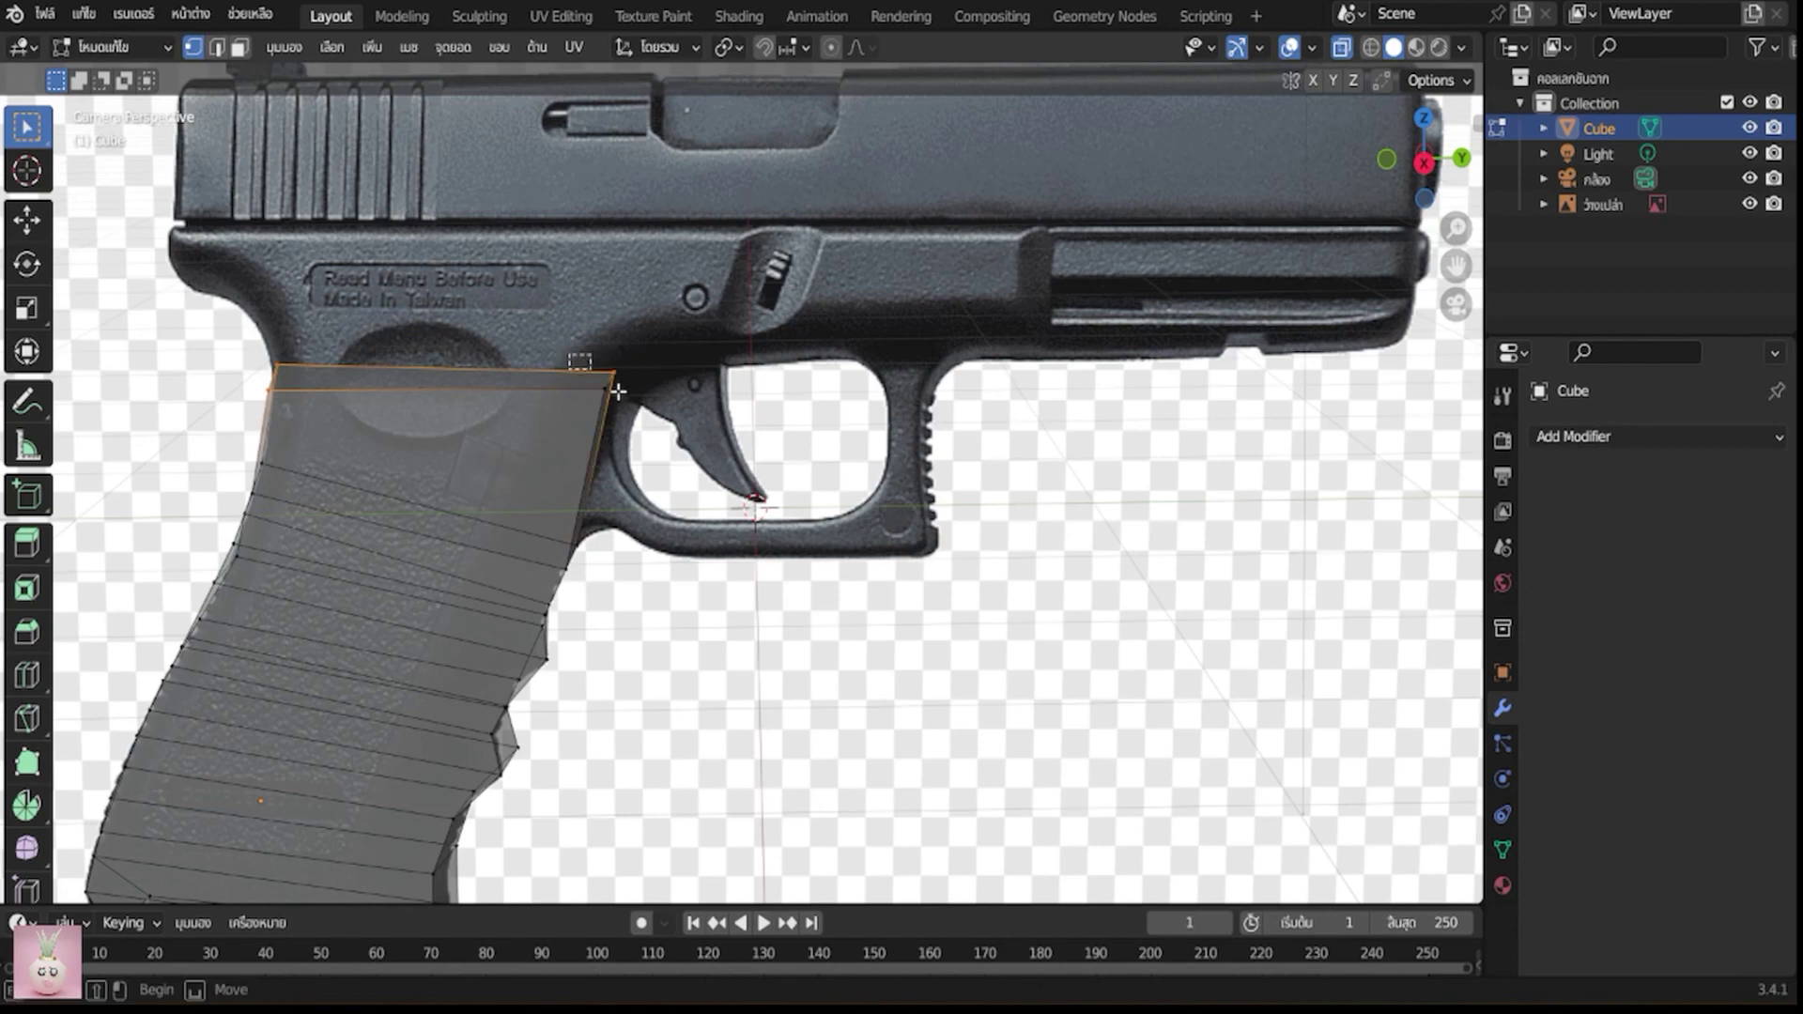
pyautogui.press('e')
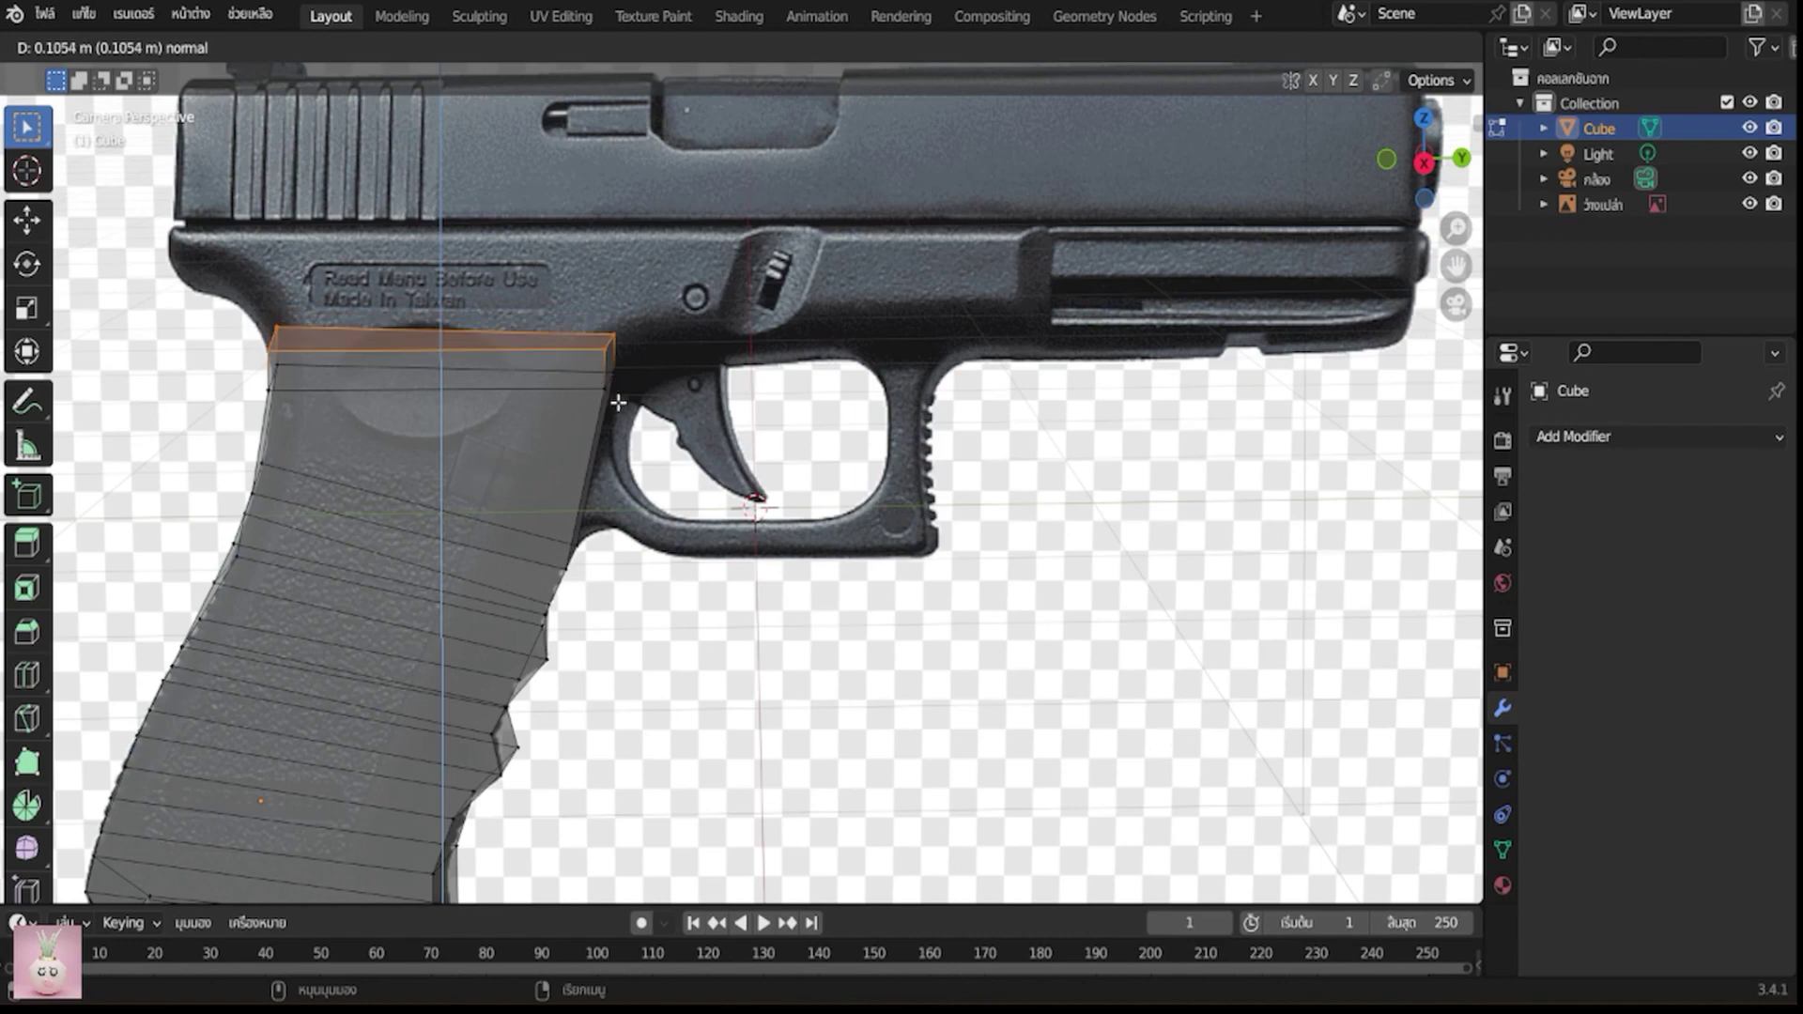
pyautogui.click(397, 357)
# Fit the grip's top-left and top-right vertices against the frame
pyautogui.click(294, 355)
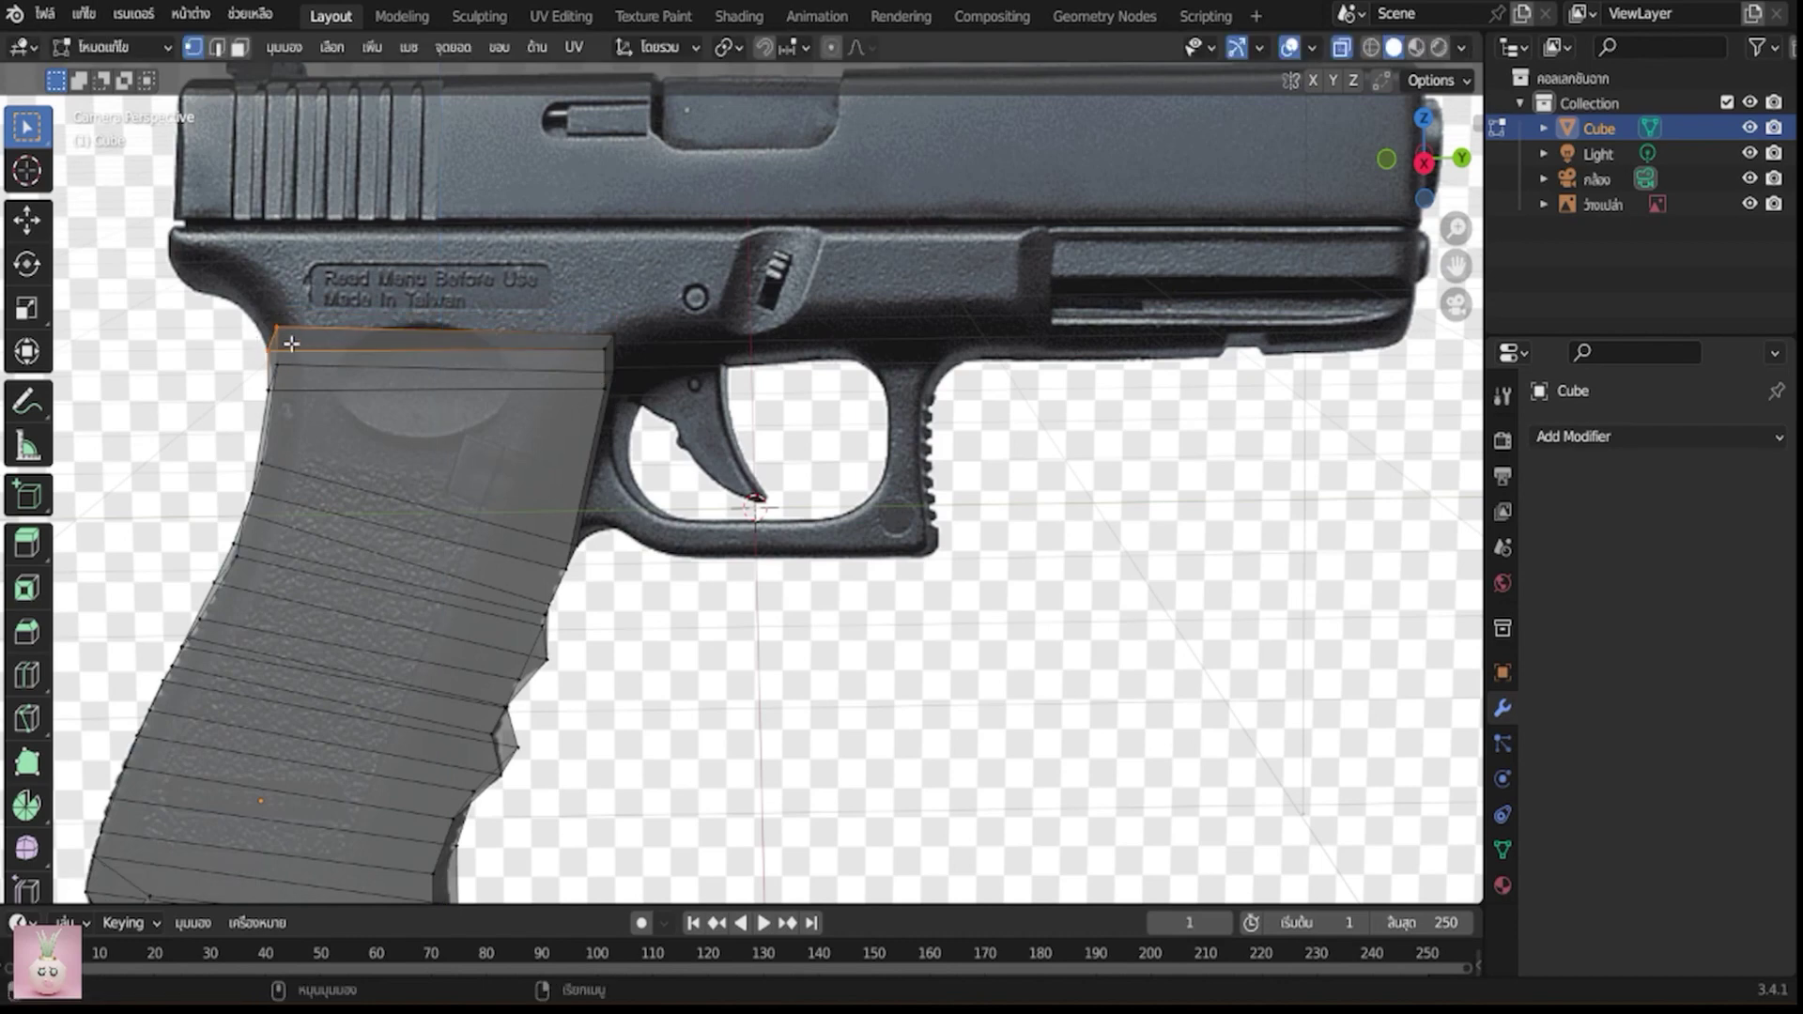
pyautogui.press('g')
pyautogui.click(286, 335)
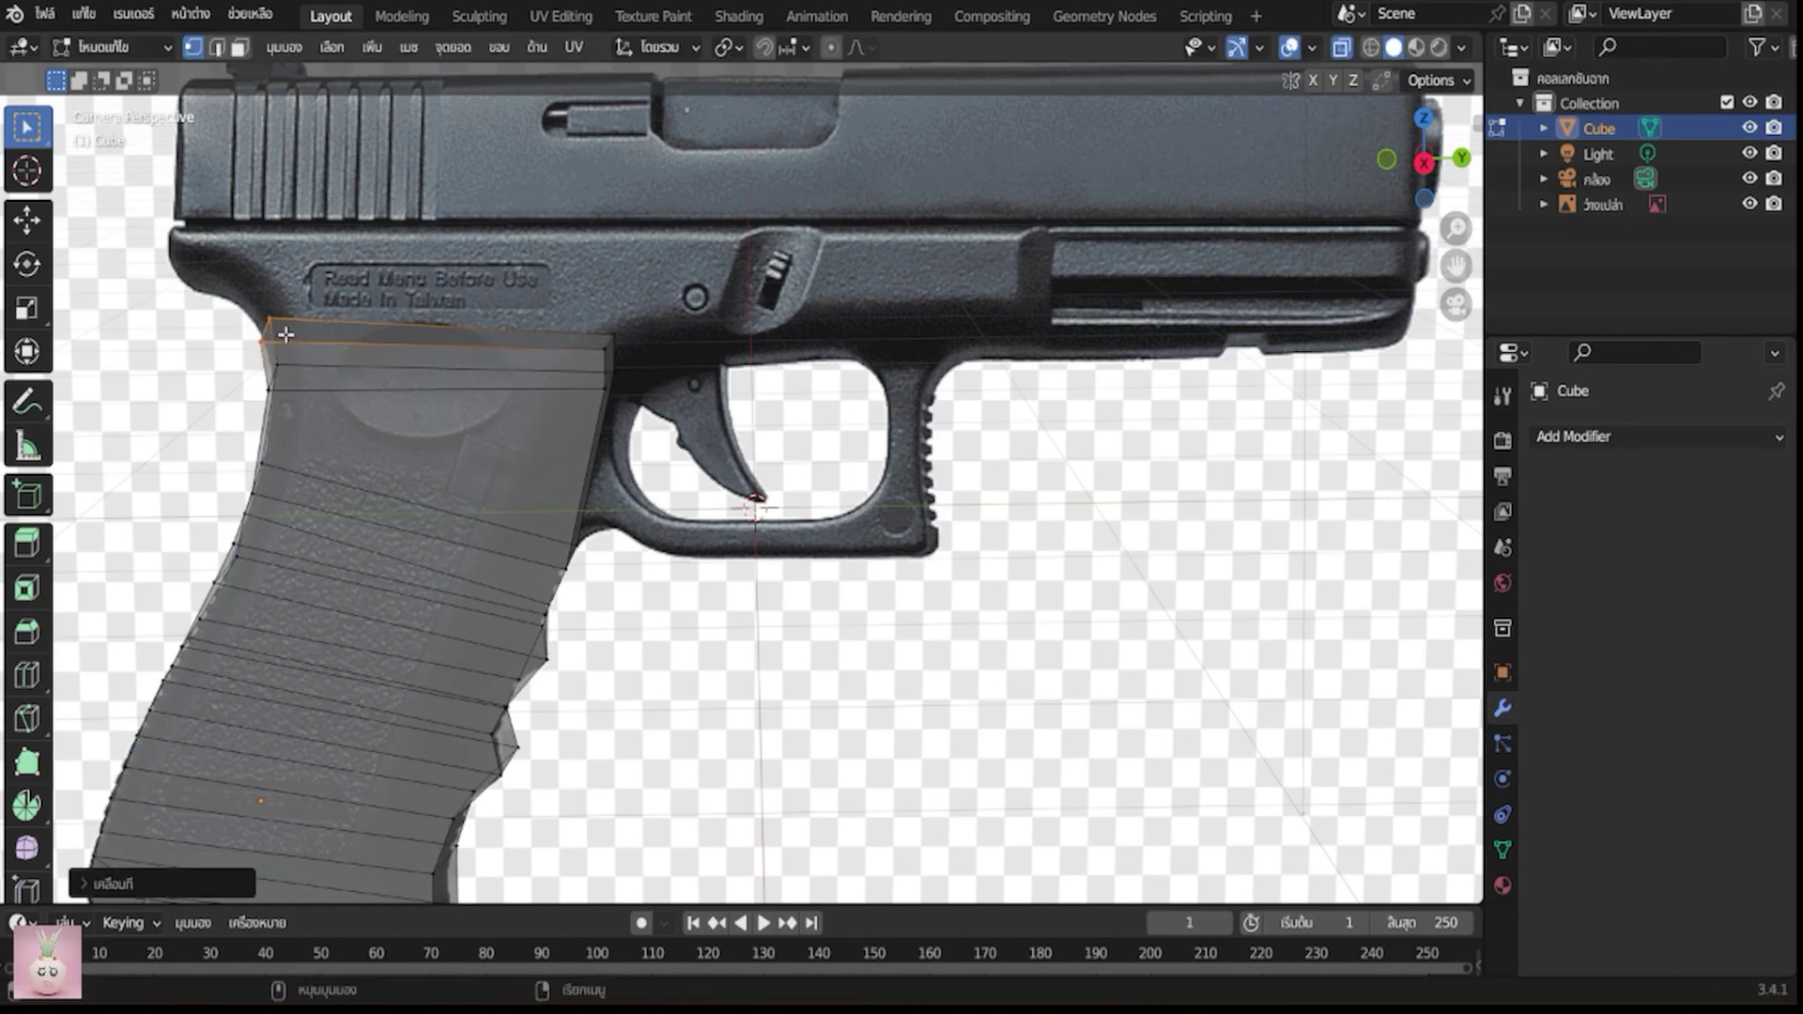
pyautogui.click(612, 336)
pyautogui.press('g')
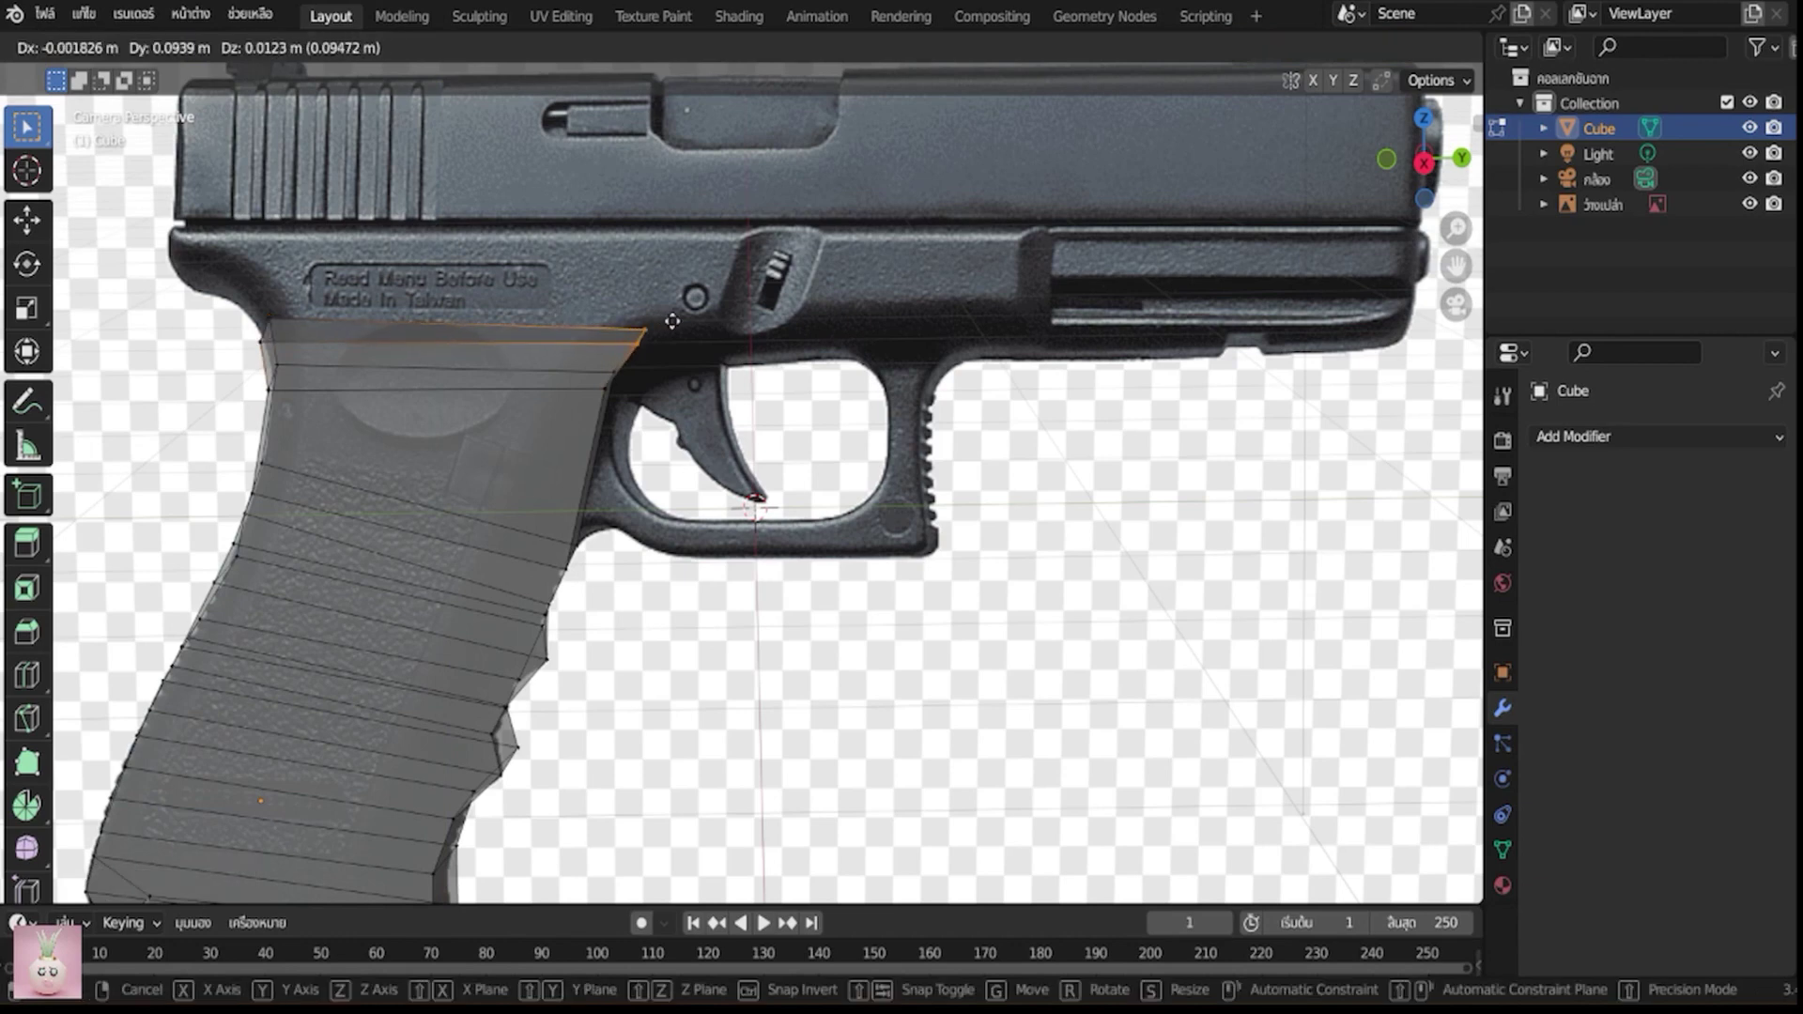
pyautogui.click(674, 322)
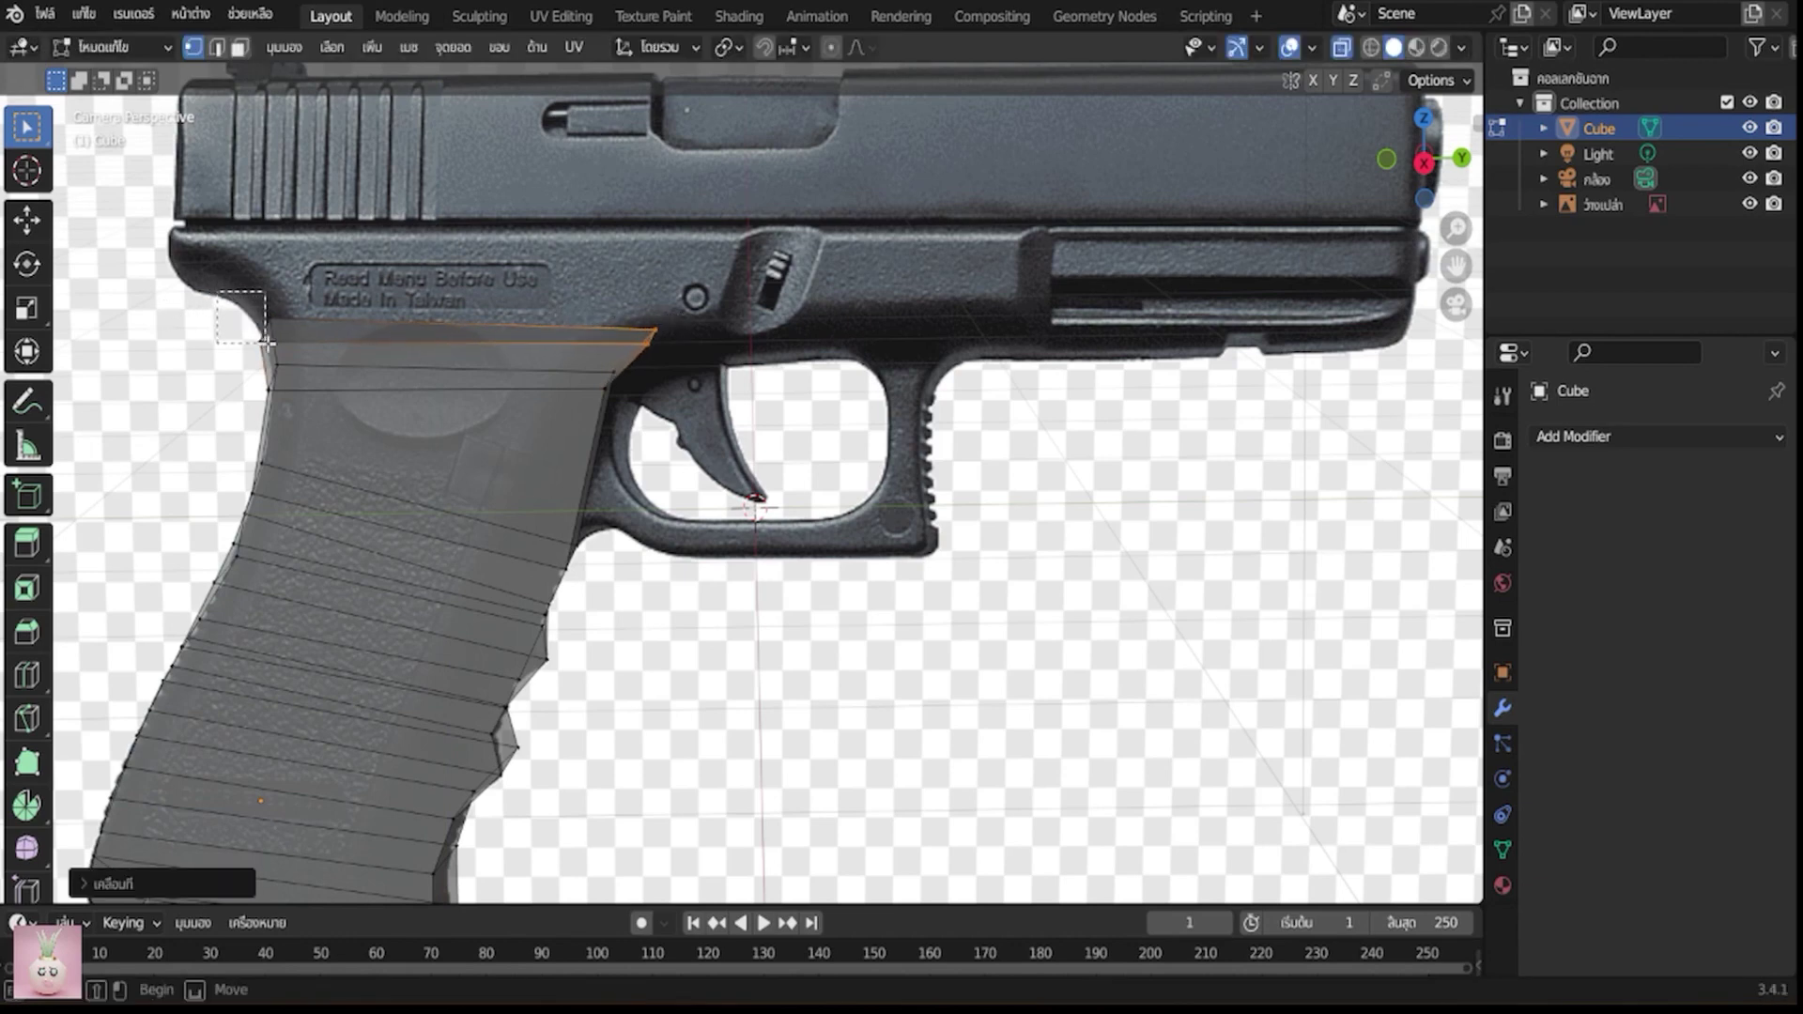
# Extrude the grip's top edge up to the bottom of the slide
pyautogui.keyDown('shift'); pyautogui.click(266, 322); pyautogui.keyUp('shift')
pyautogui.press('e')
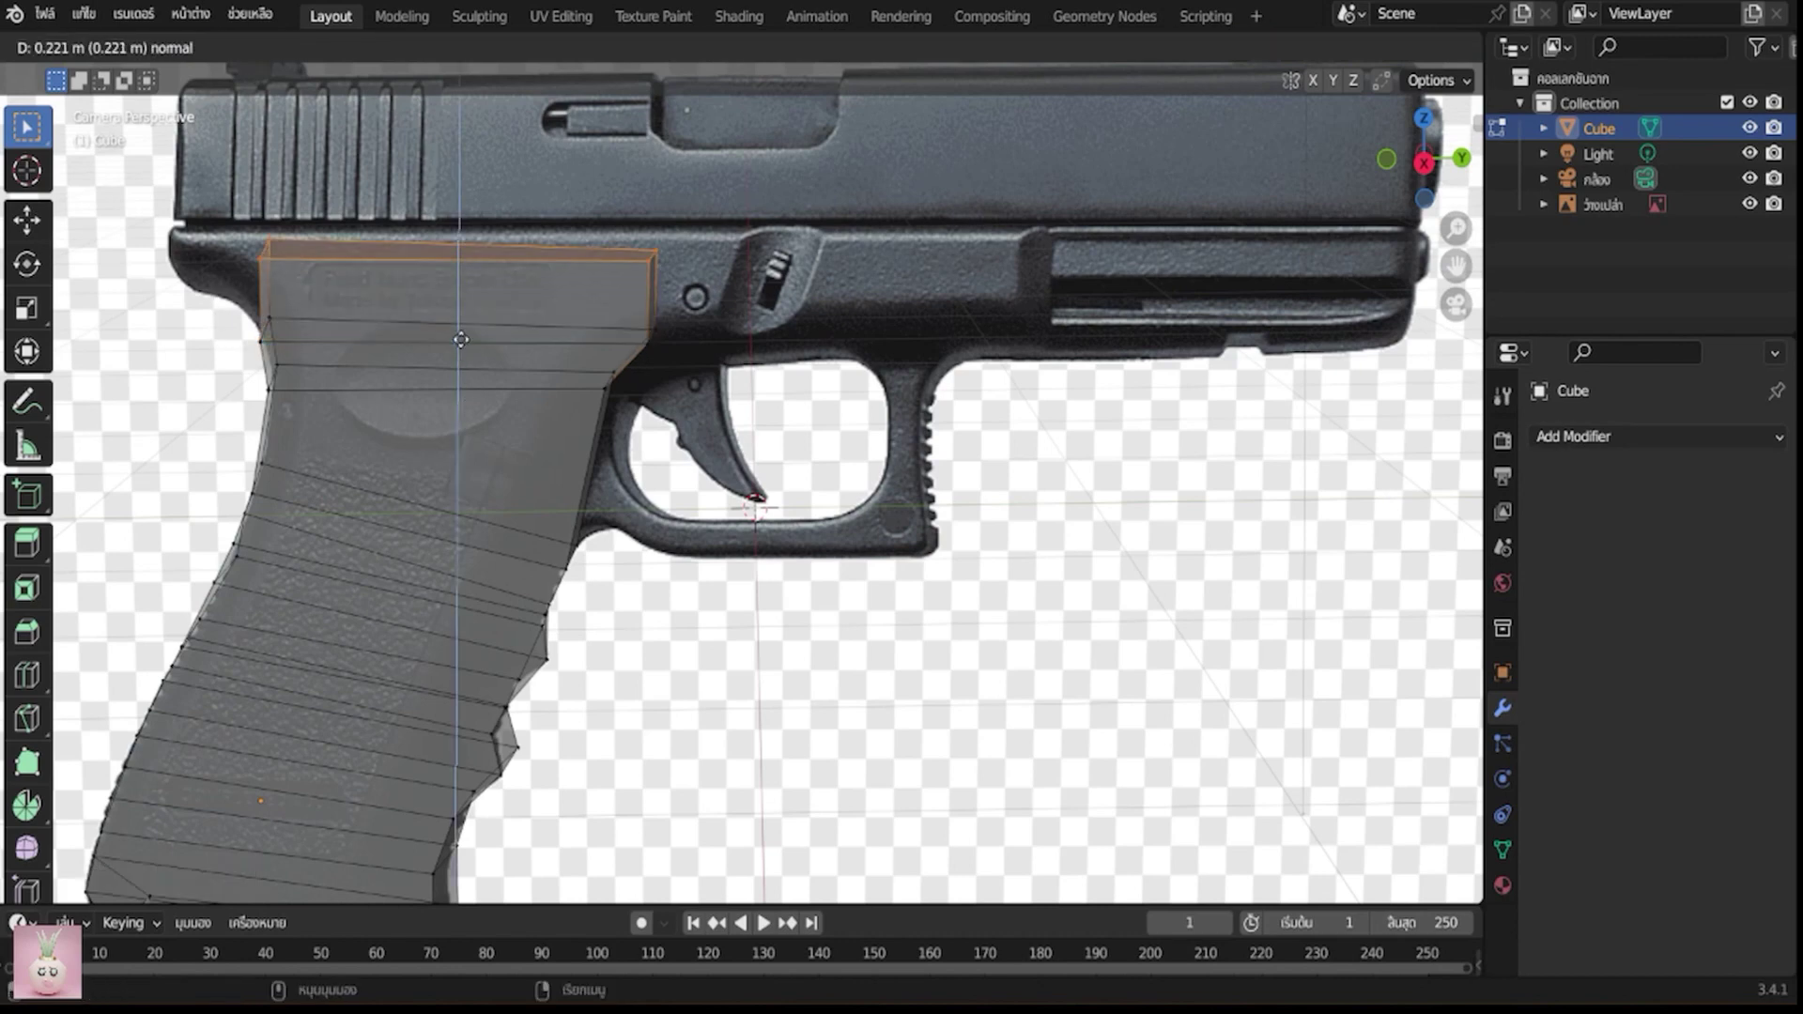
pyautogui.click(461, 319)
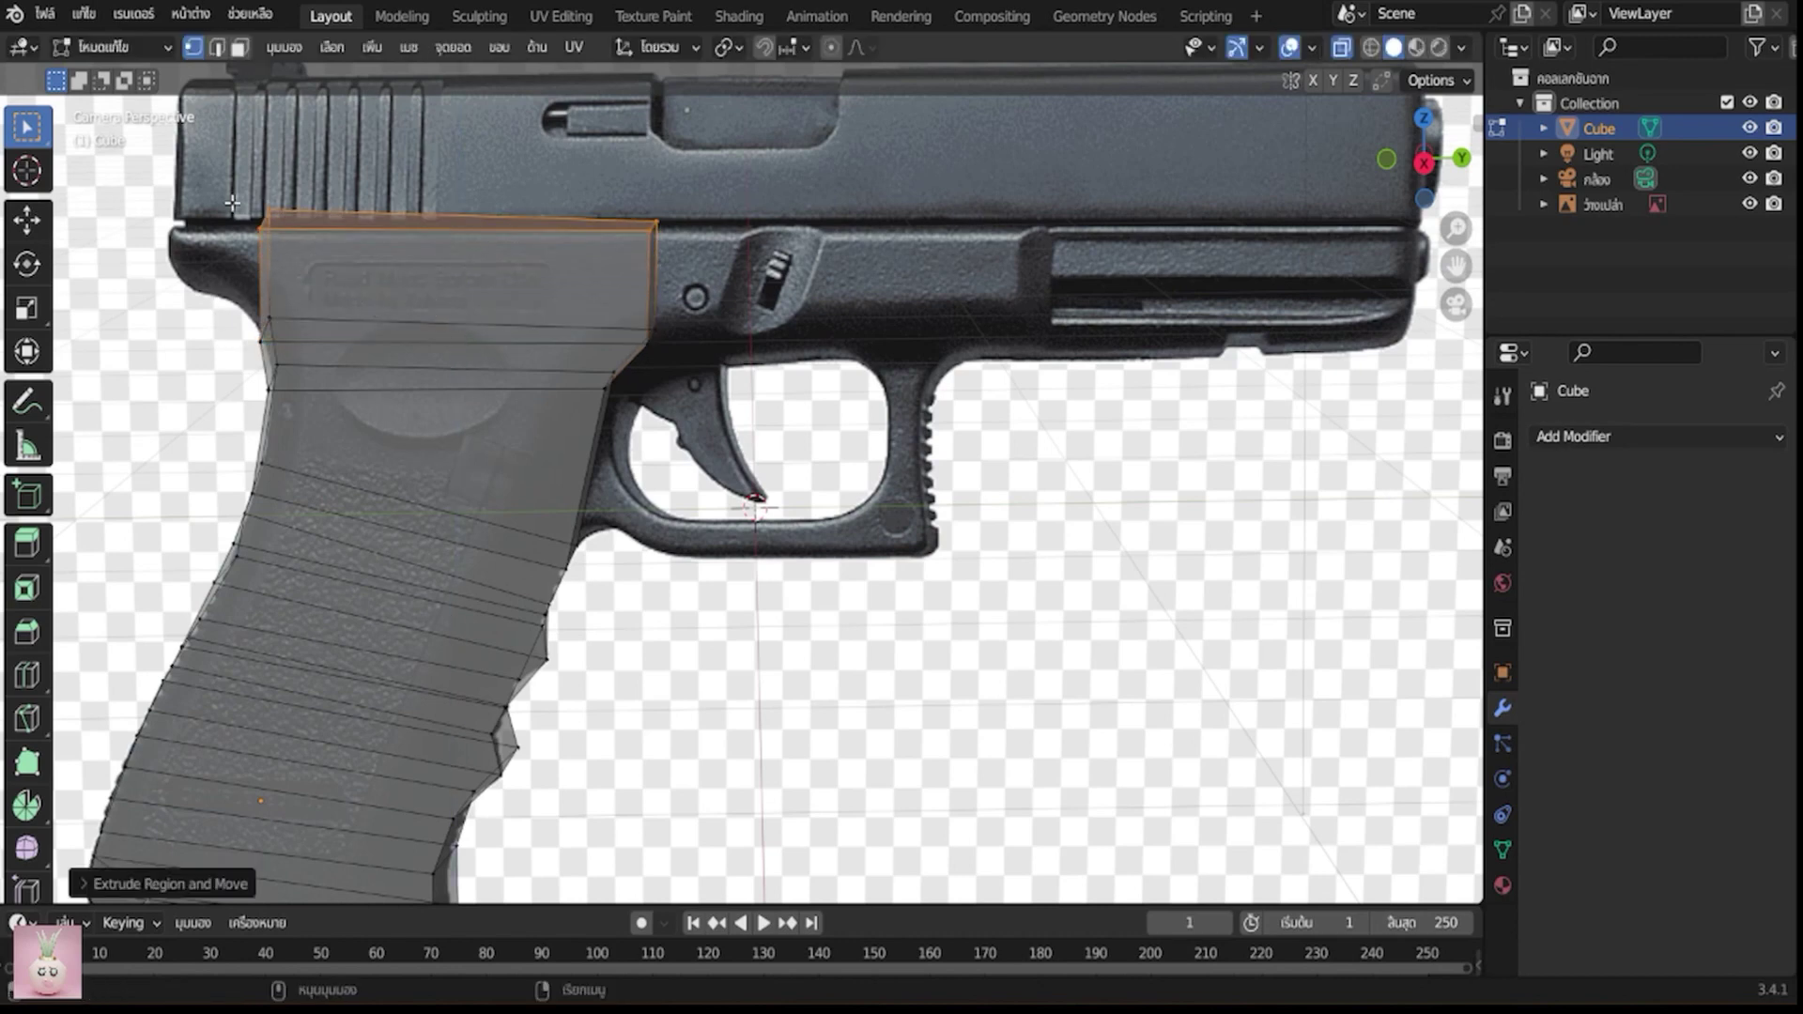
pyautogui.click(289, 241)
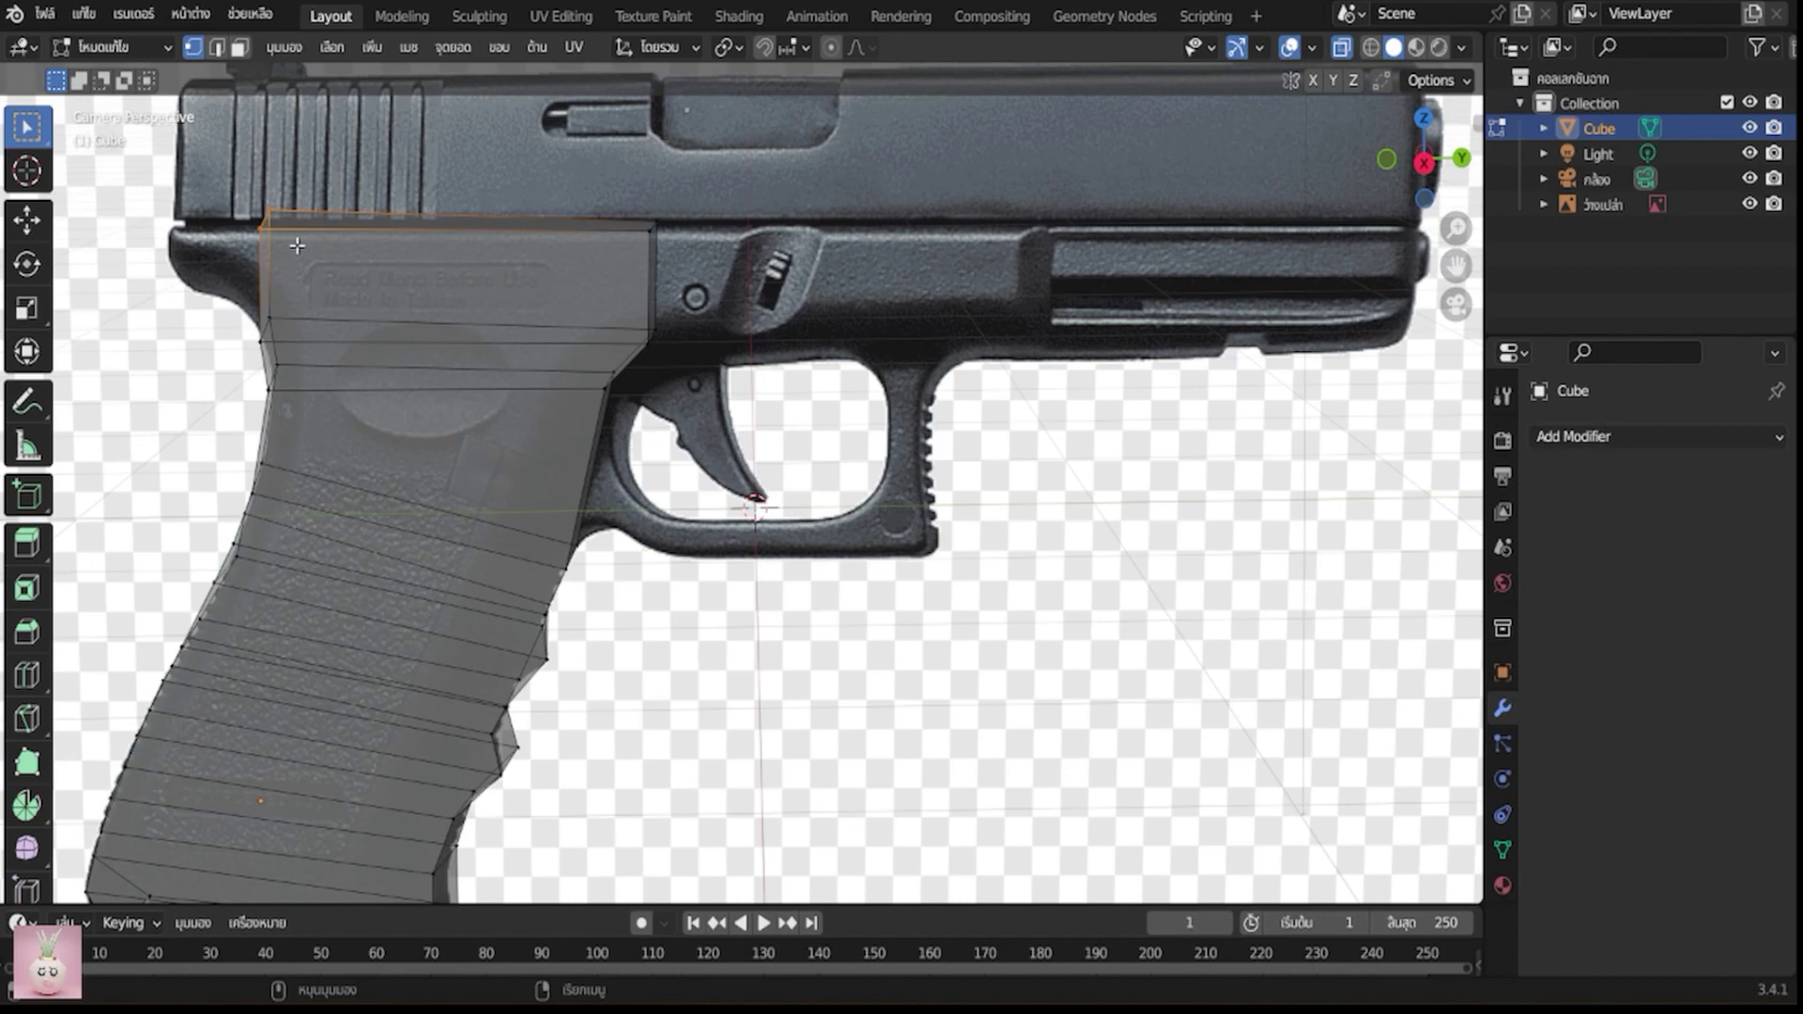
# Shift the grip's top edge to line up with the frame
pyautogui.scroll(-1, 411, 264)
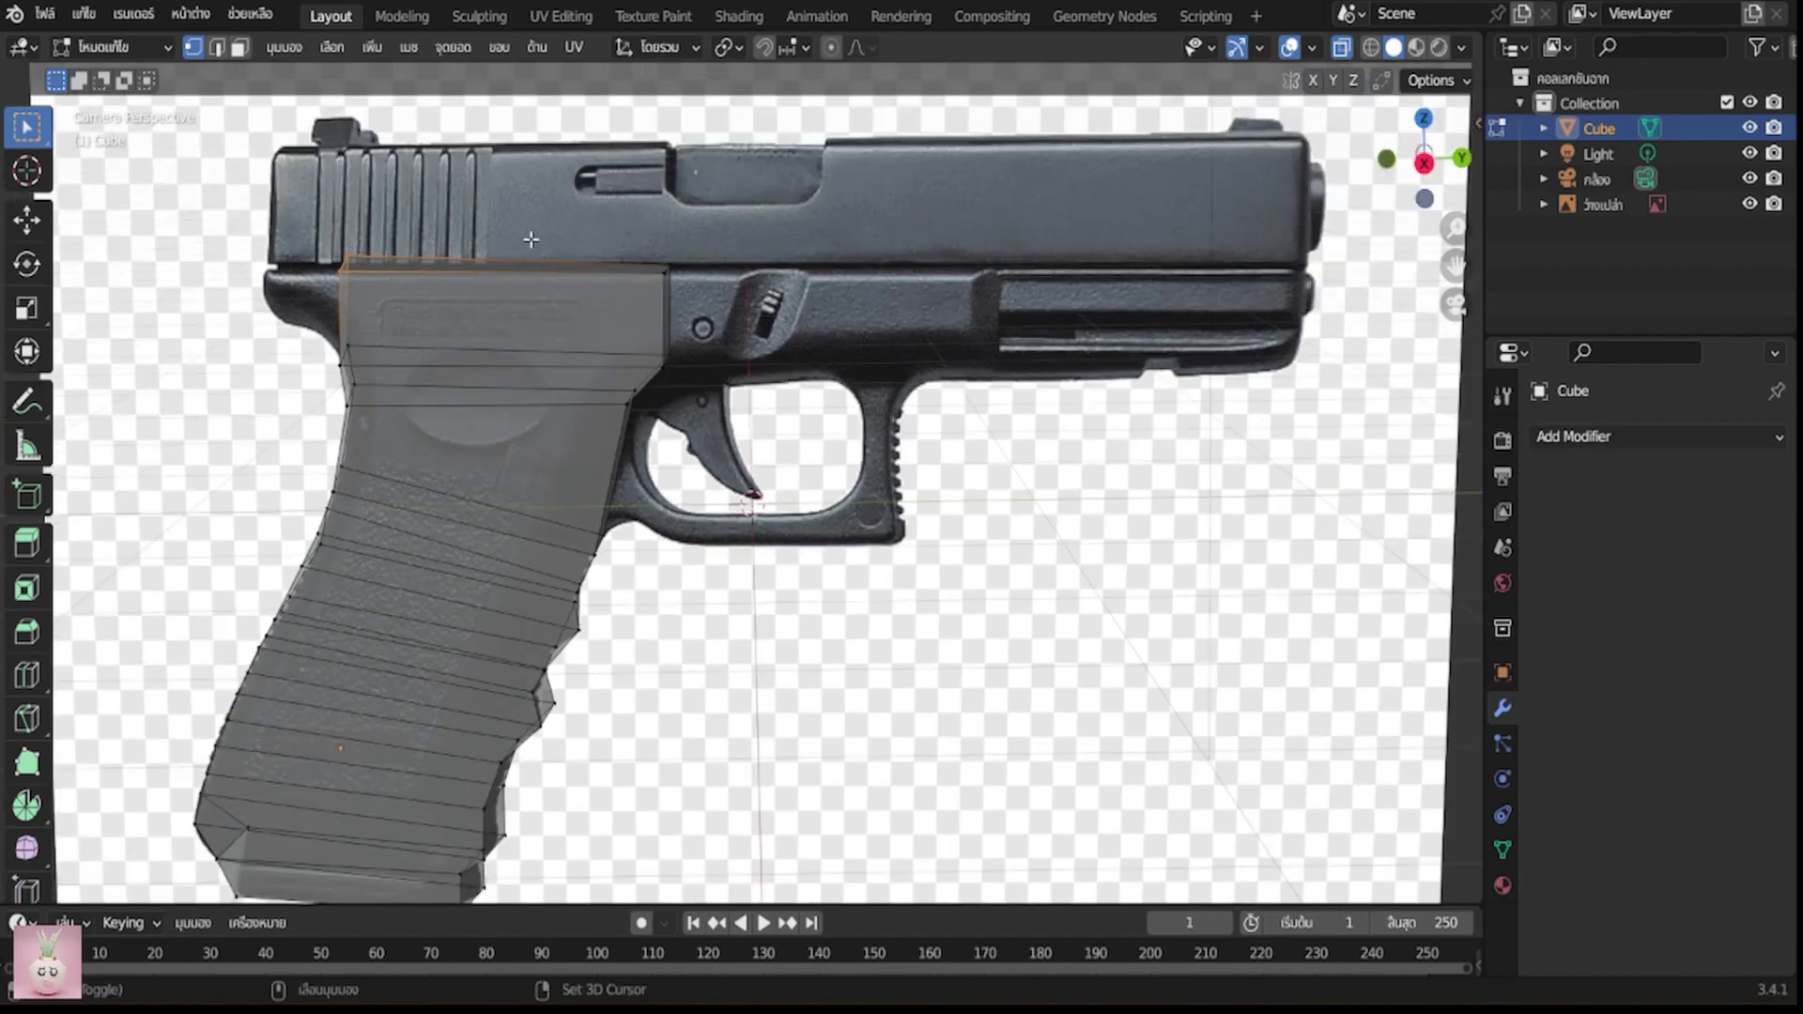
pyautogui.keyDown('shift'); pyautogui.moveTo(610, 223); pyautogui.dragTo(679, 273); pyautogui.keyUp('shift')
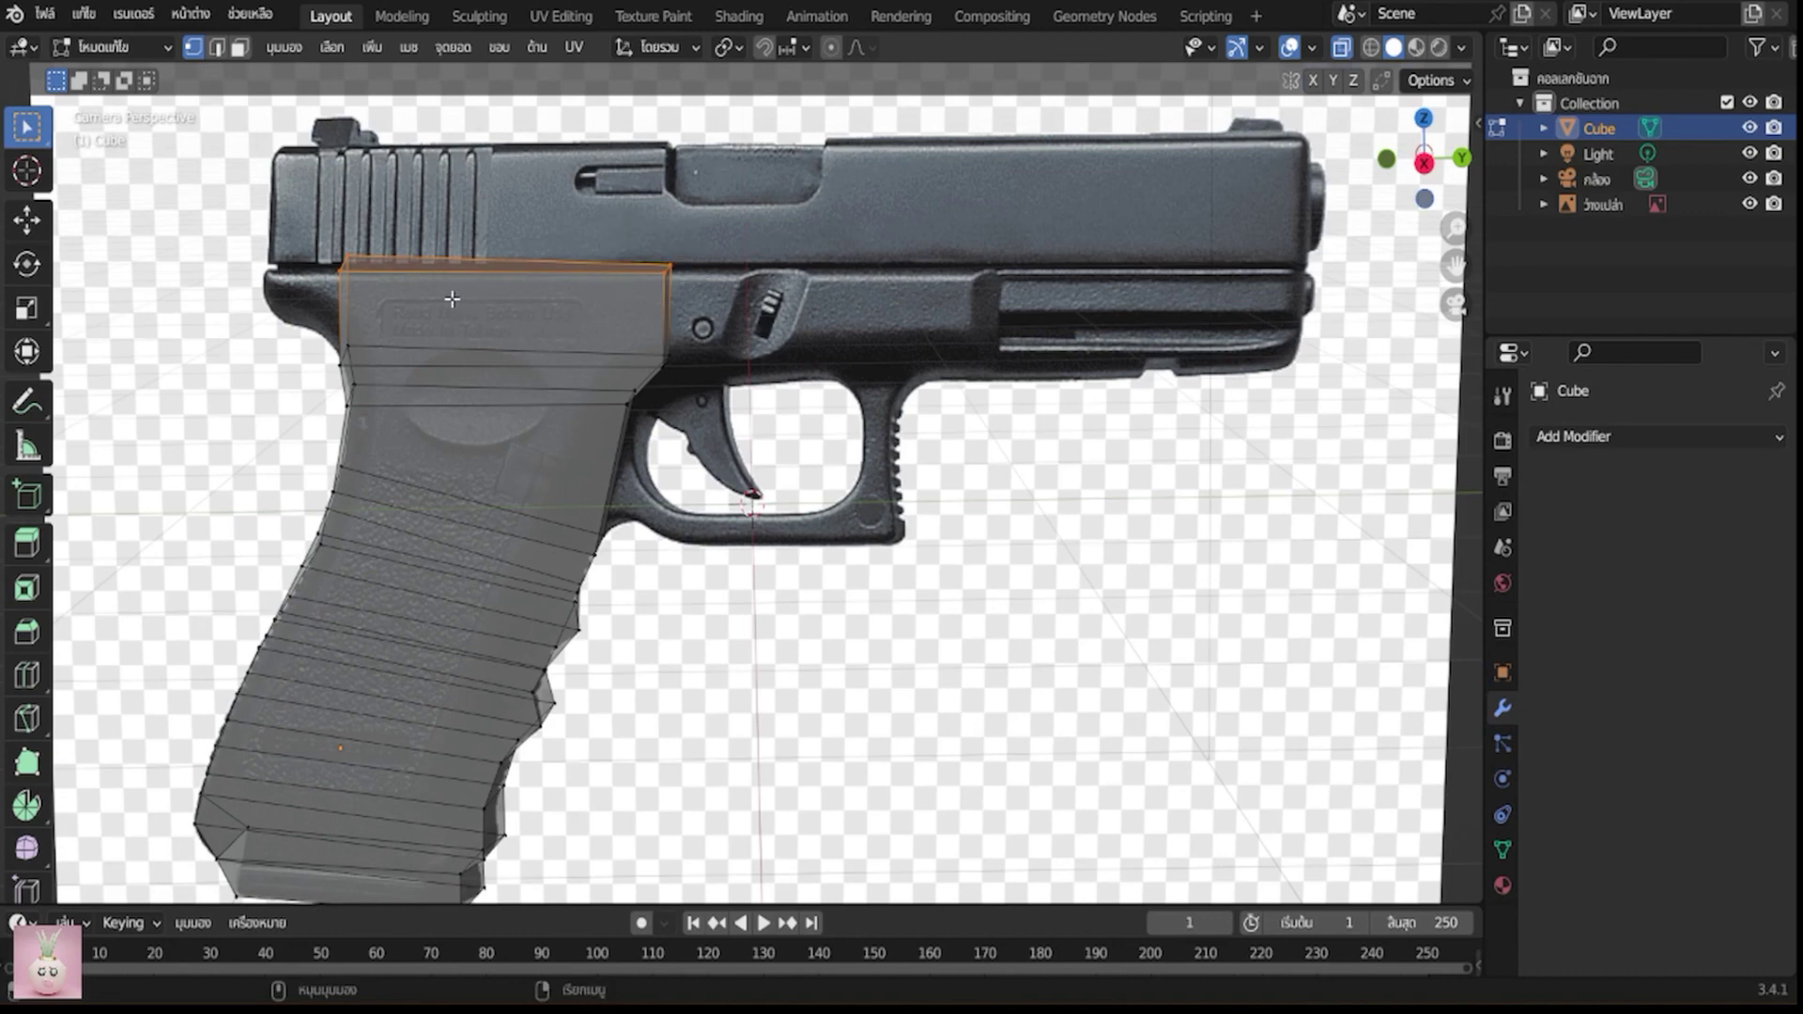
pyautogui.click(366, 271)
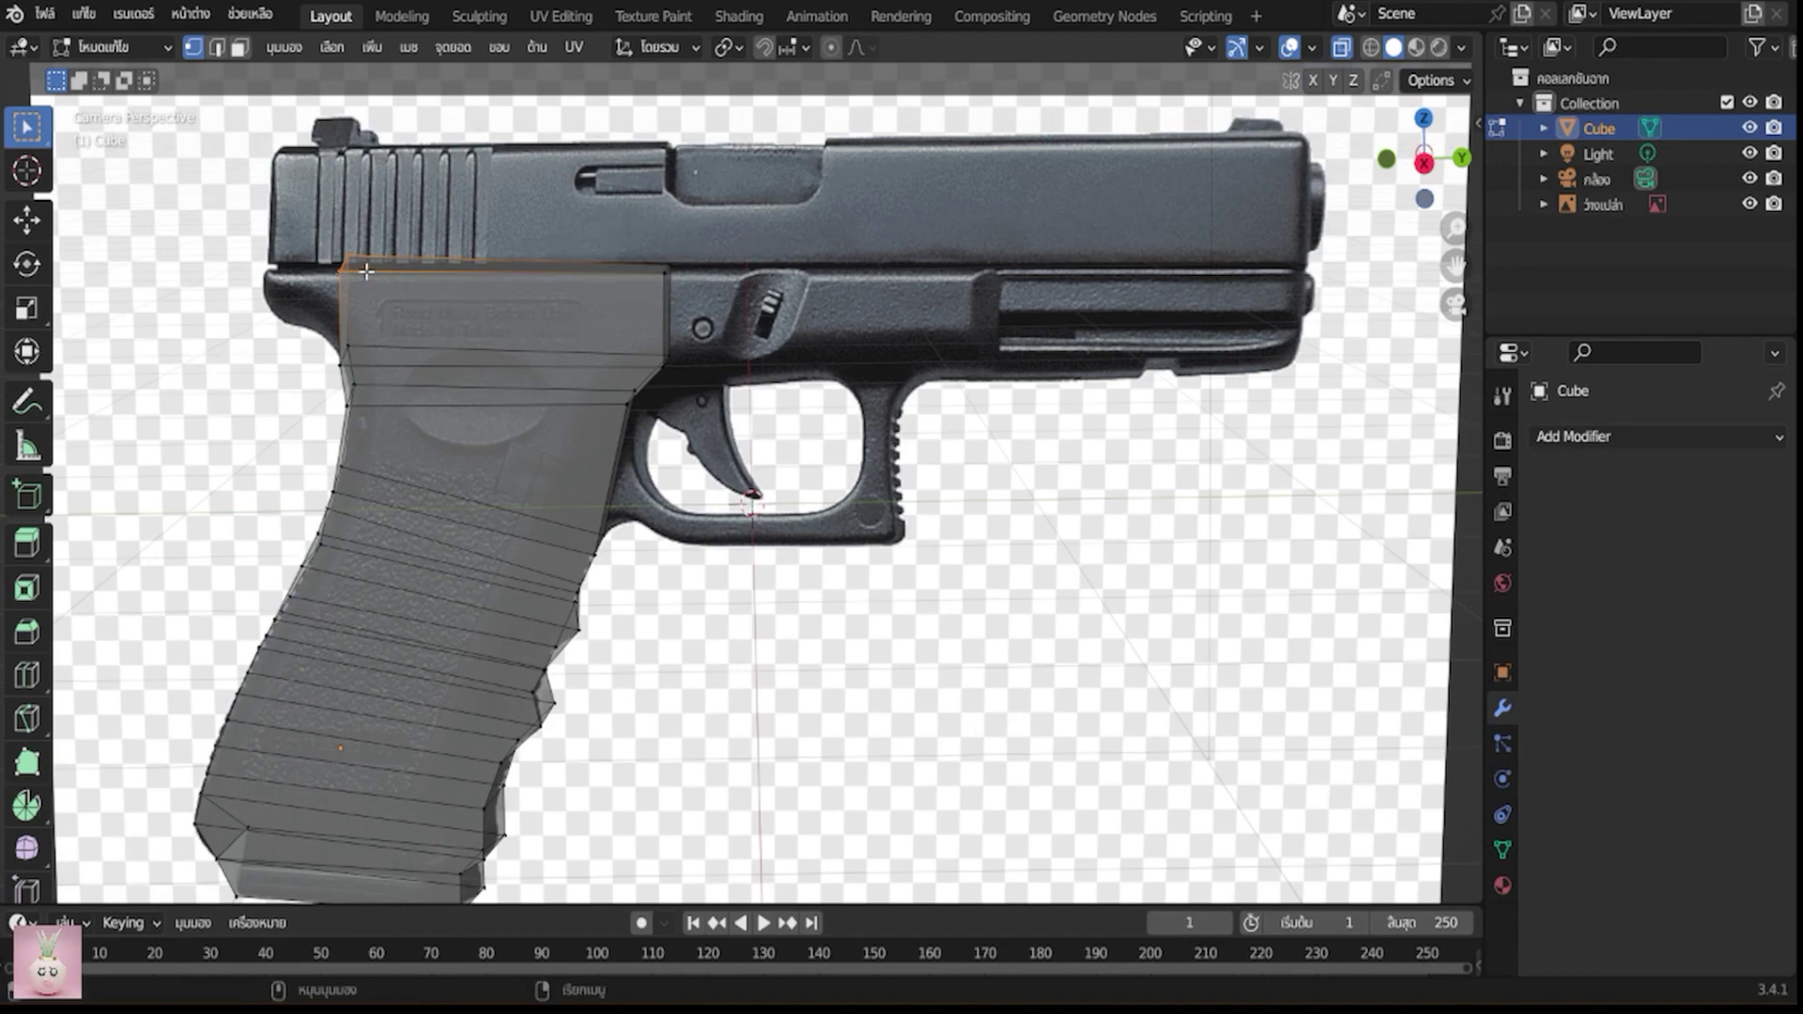
pyautogui.press('g')
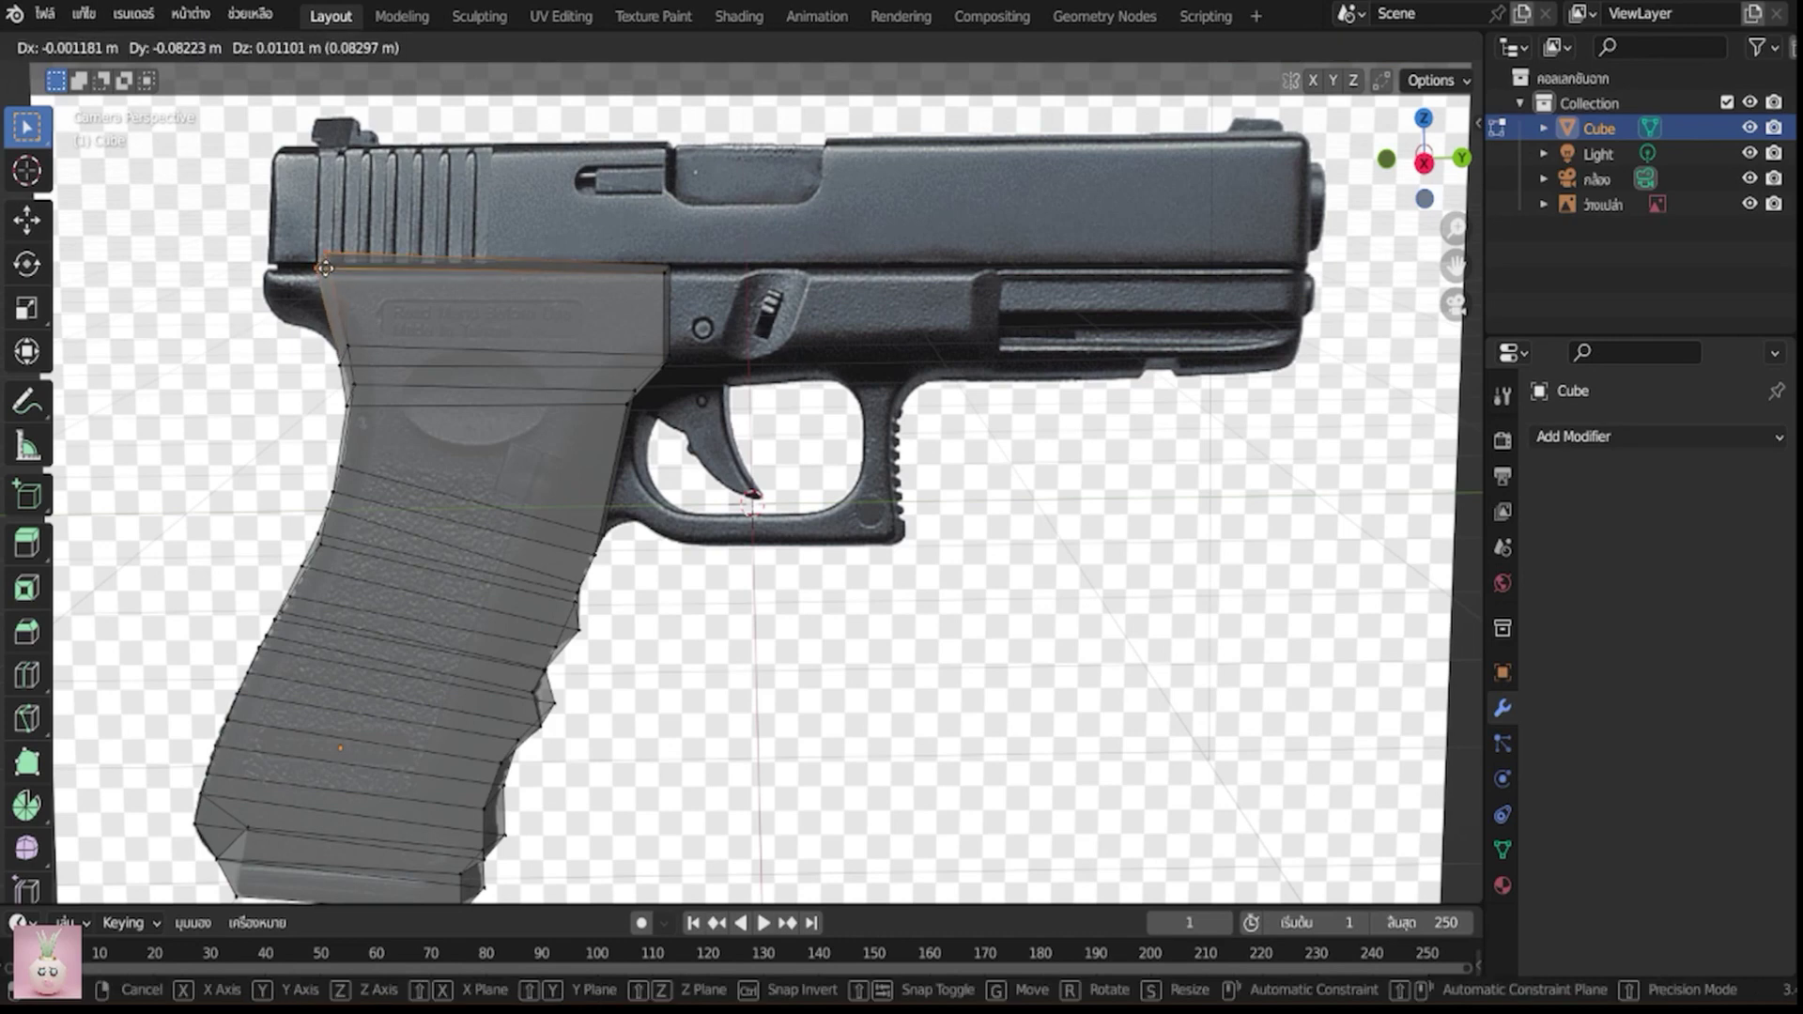
pyautogui.click(323, 264)
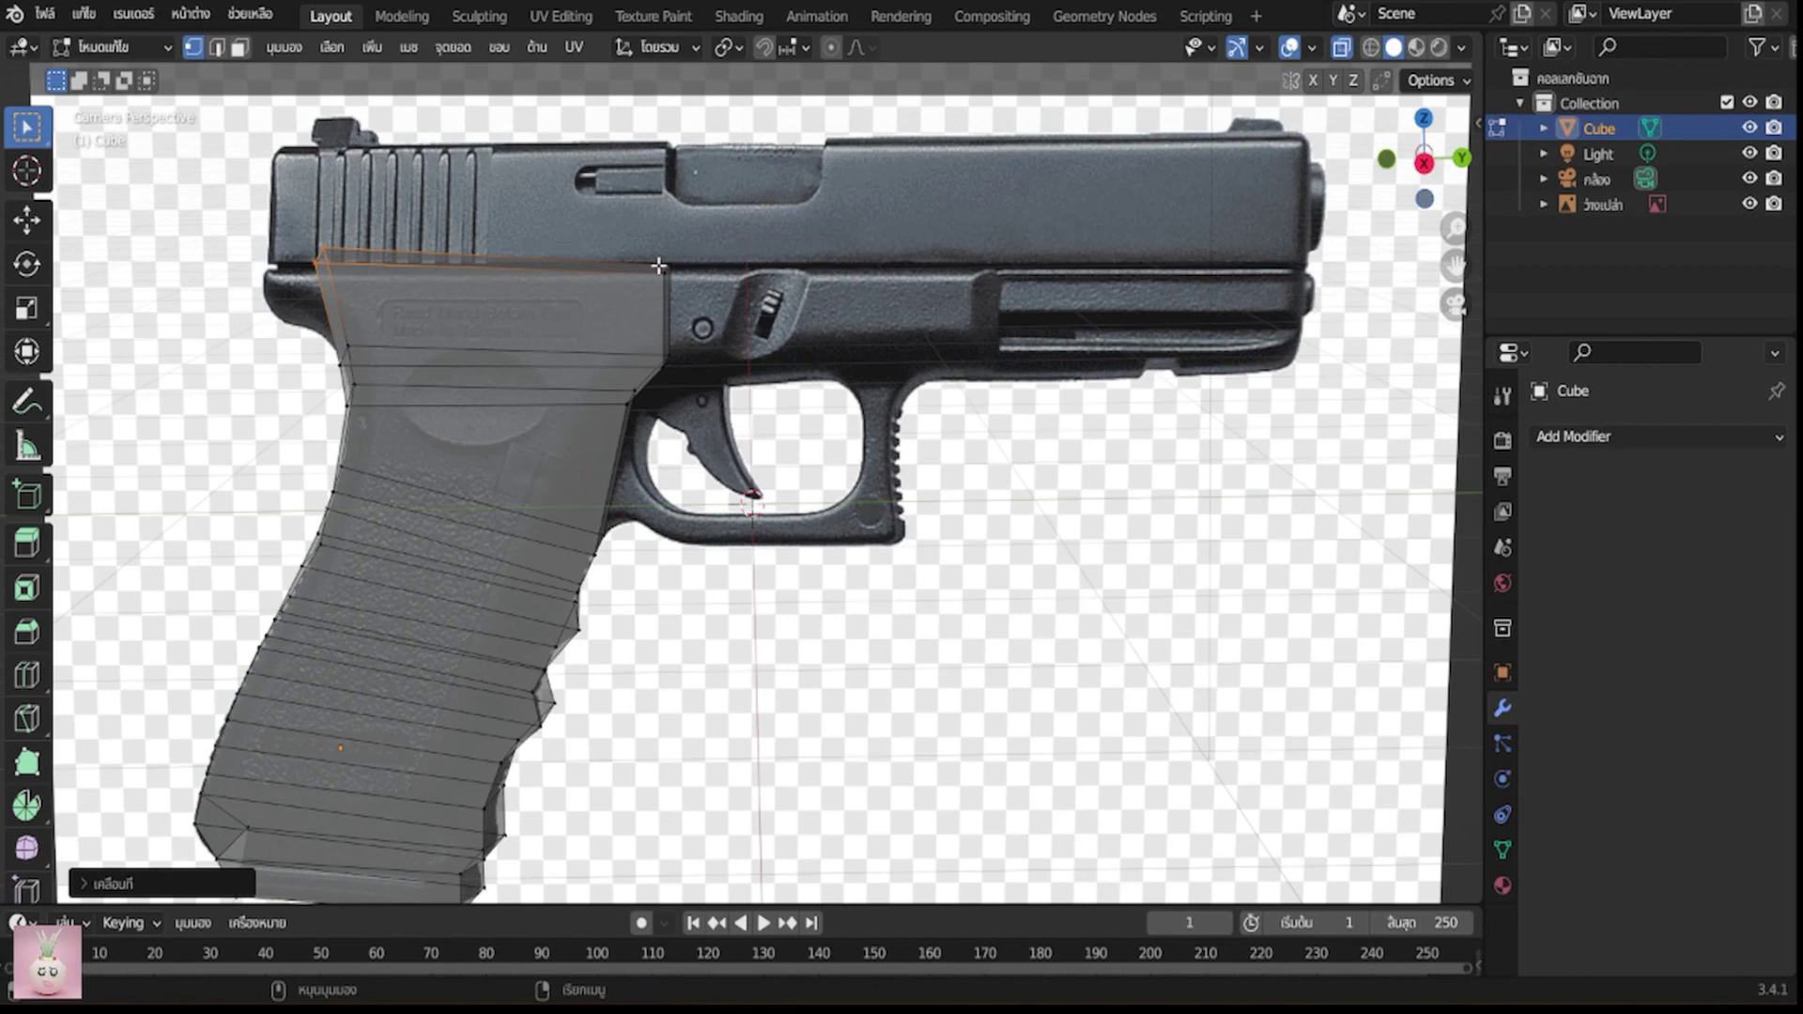
# Reposition the top-right and top-left corner vertices onto the frame outline
pyautogui.keyDown('shift'); pyautogui.click(692, 282); pyautogui.keyUp('shift')
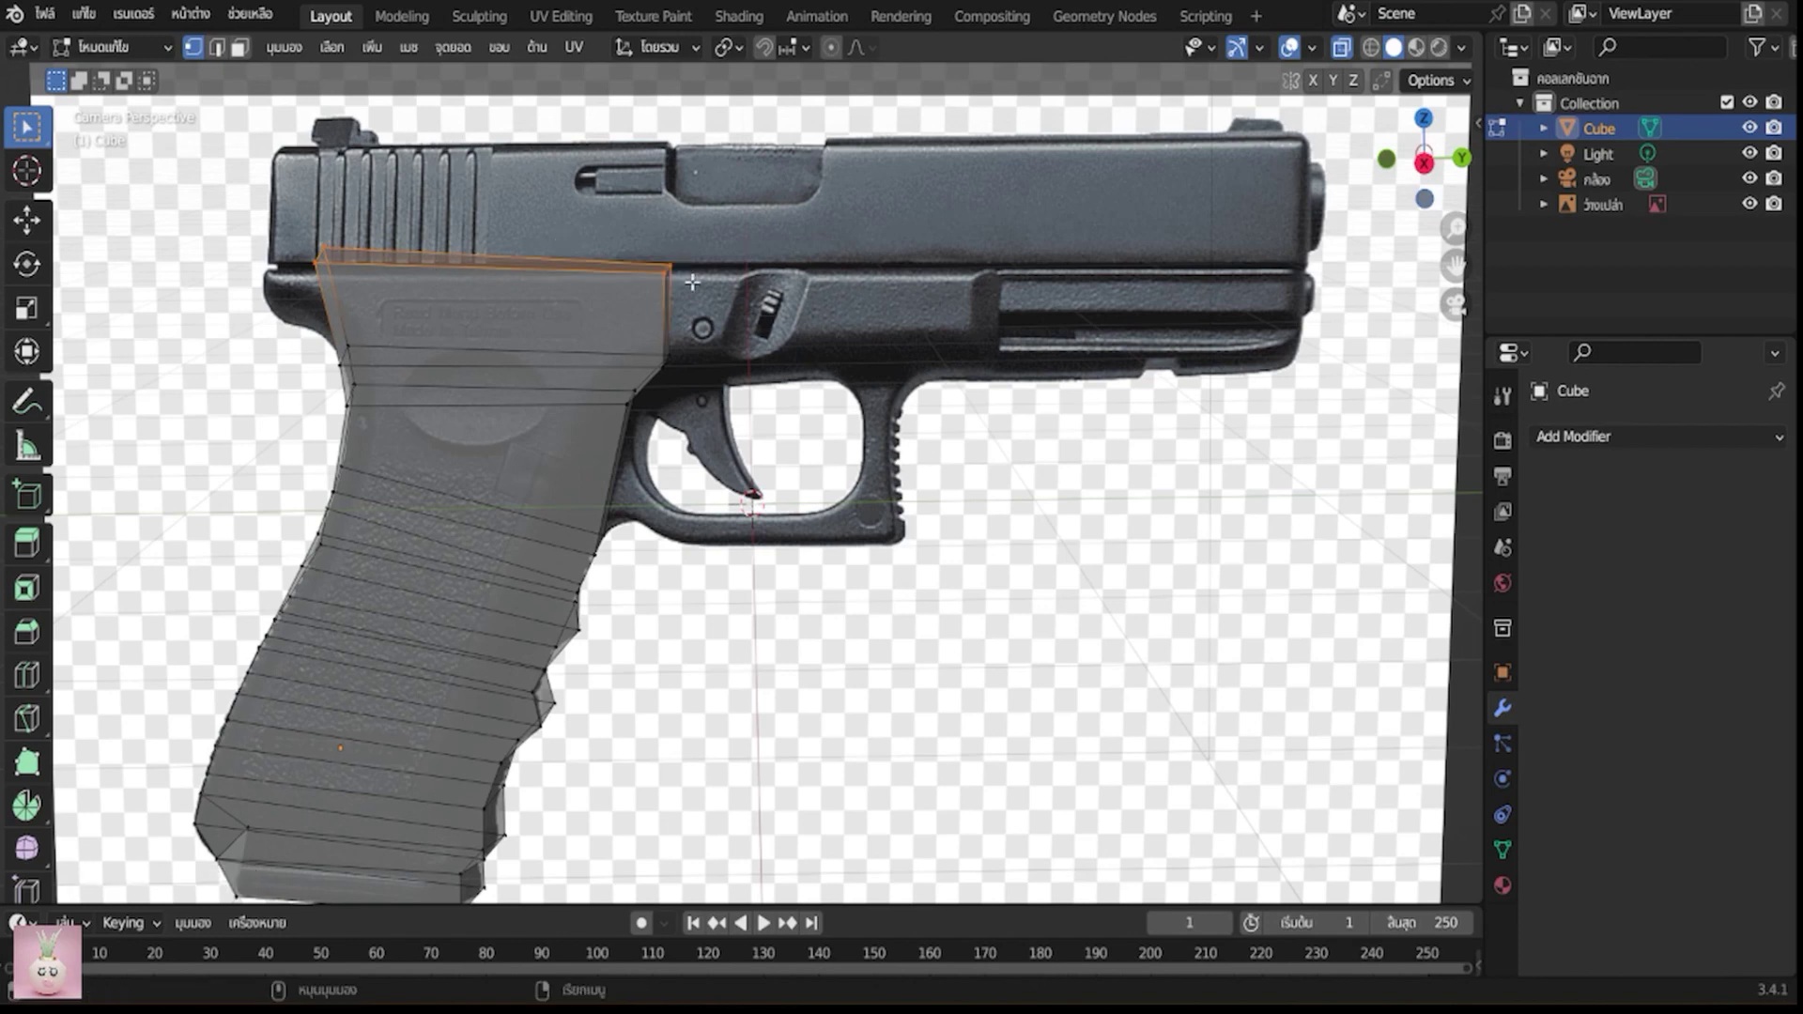
pyautogui.press('g')
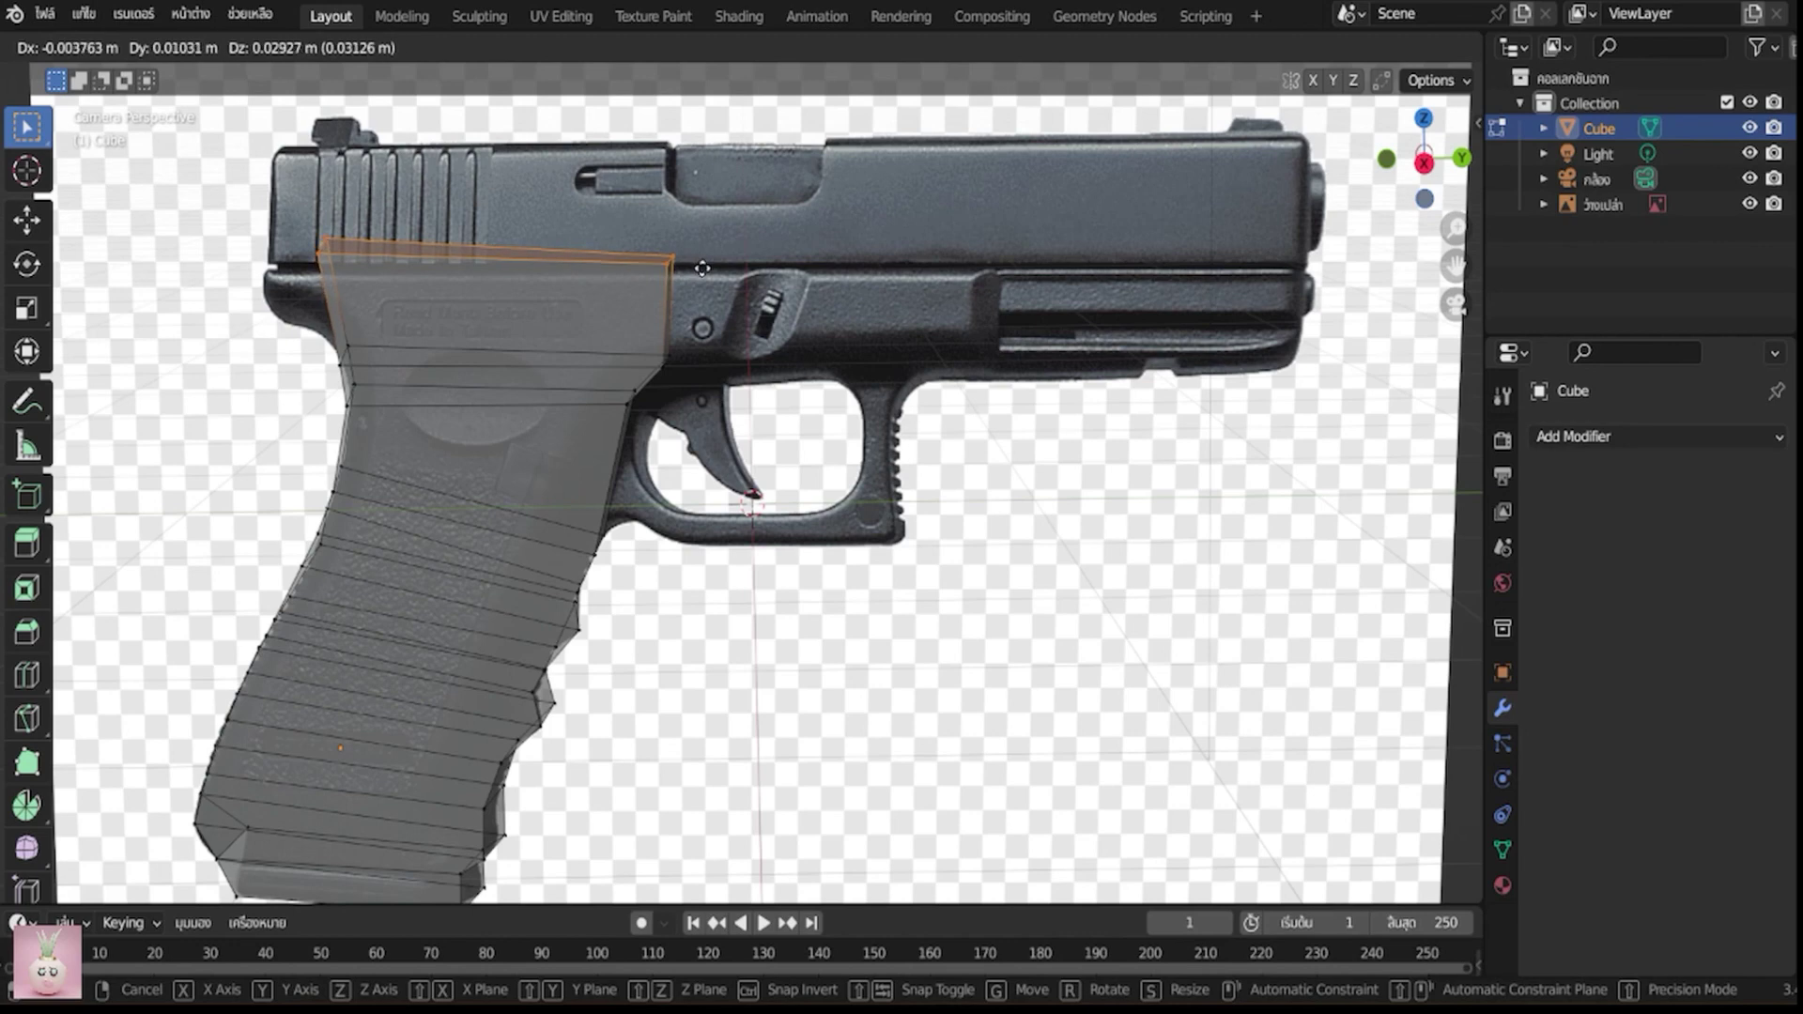
pyautogui.click(703, 268)
pyautogui.click(317, 246)
pyautogui.press('g')
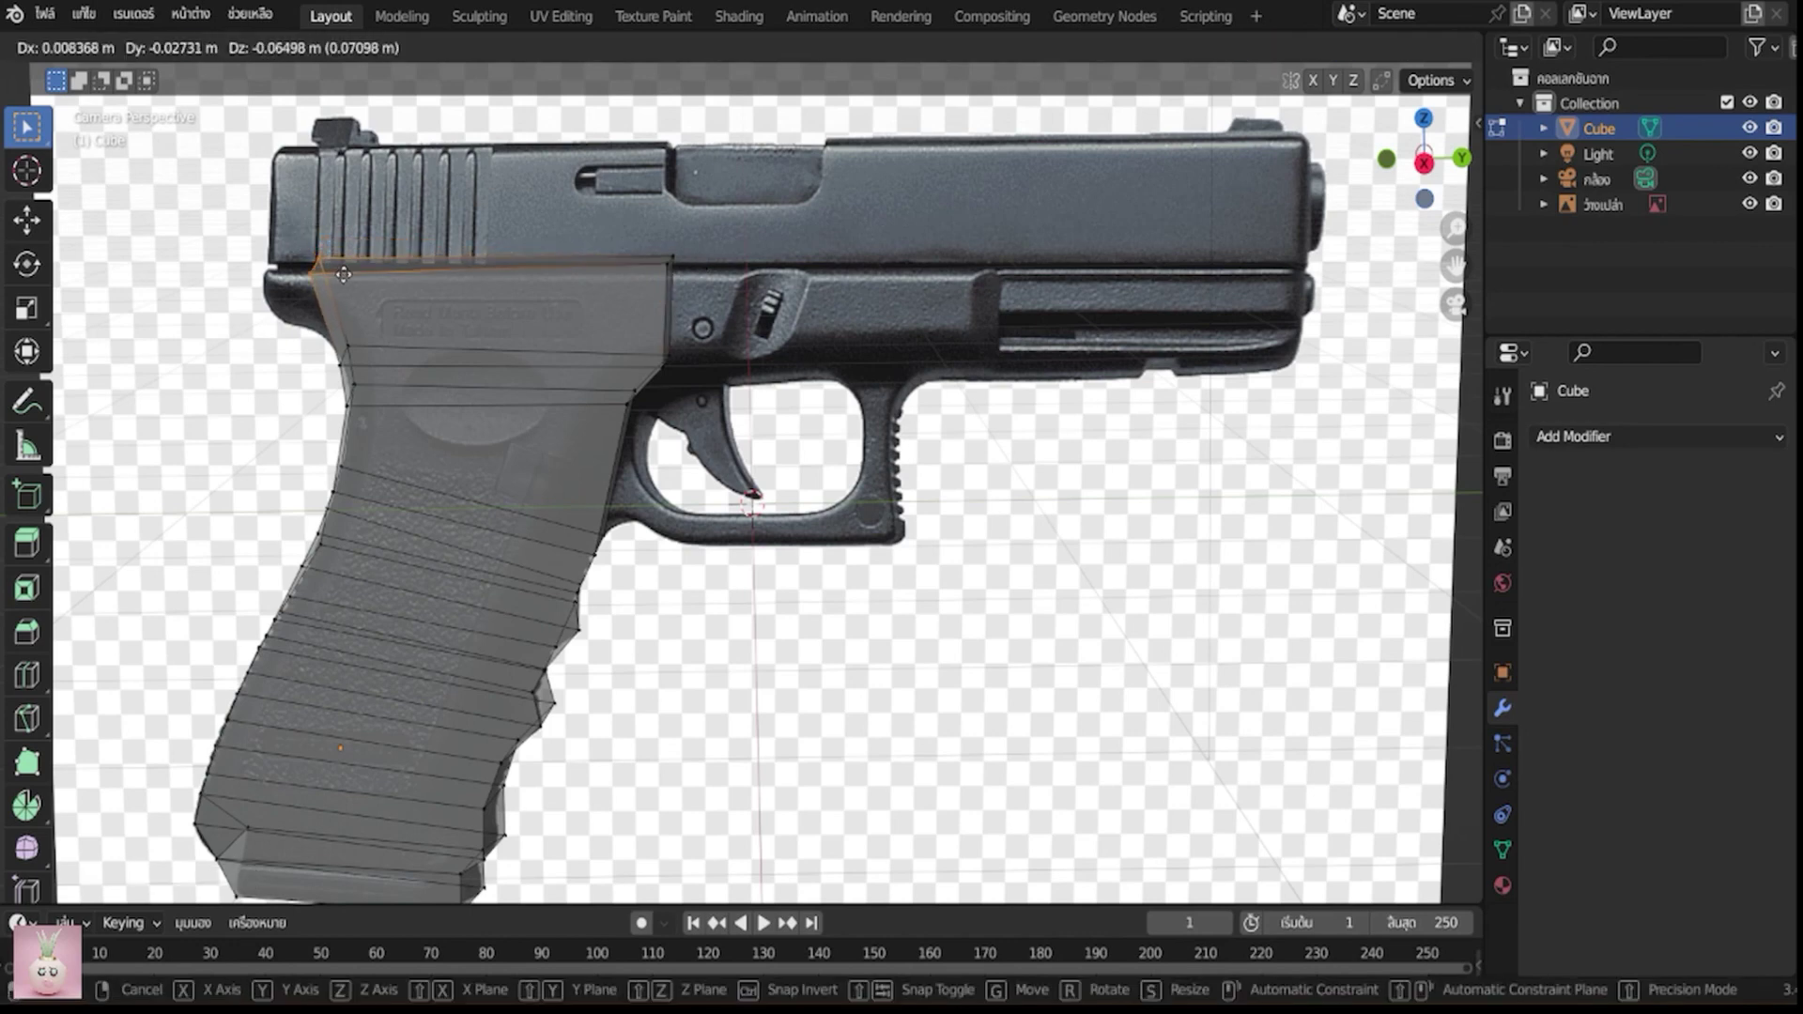
pyautogui.click(344, 273)
# Extrude the top edge about 0.3505 m up to the slide's top and select the new faces
pyautogui.keyDown('shift'); pyautogui.click(709, 282); pyautogui.keyUp('shift')
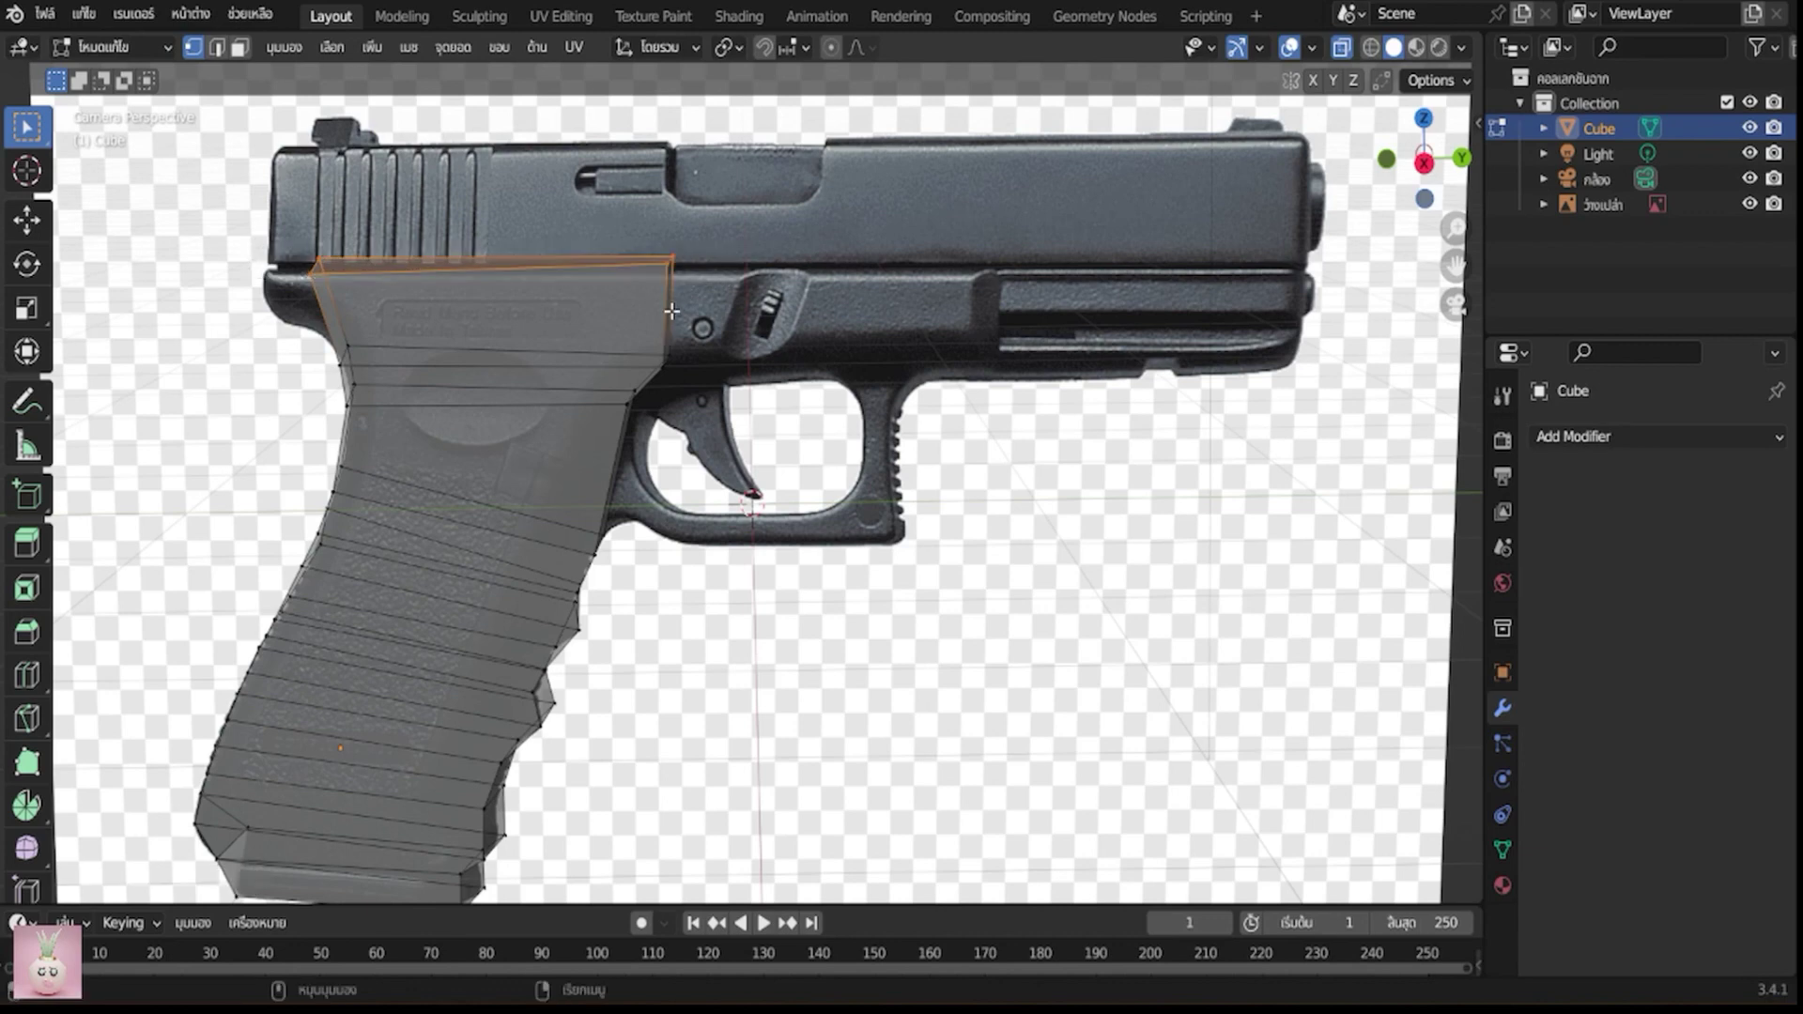
pyautogui.press('e')
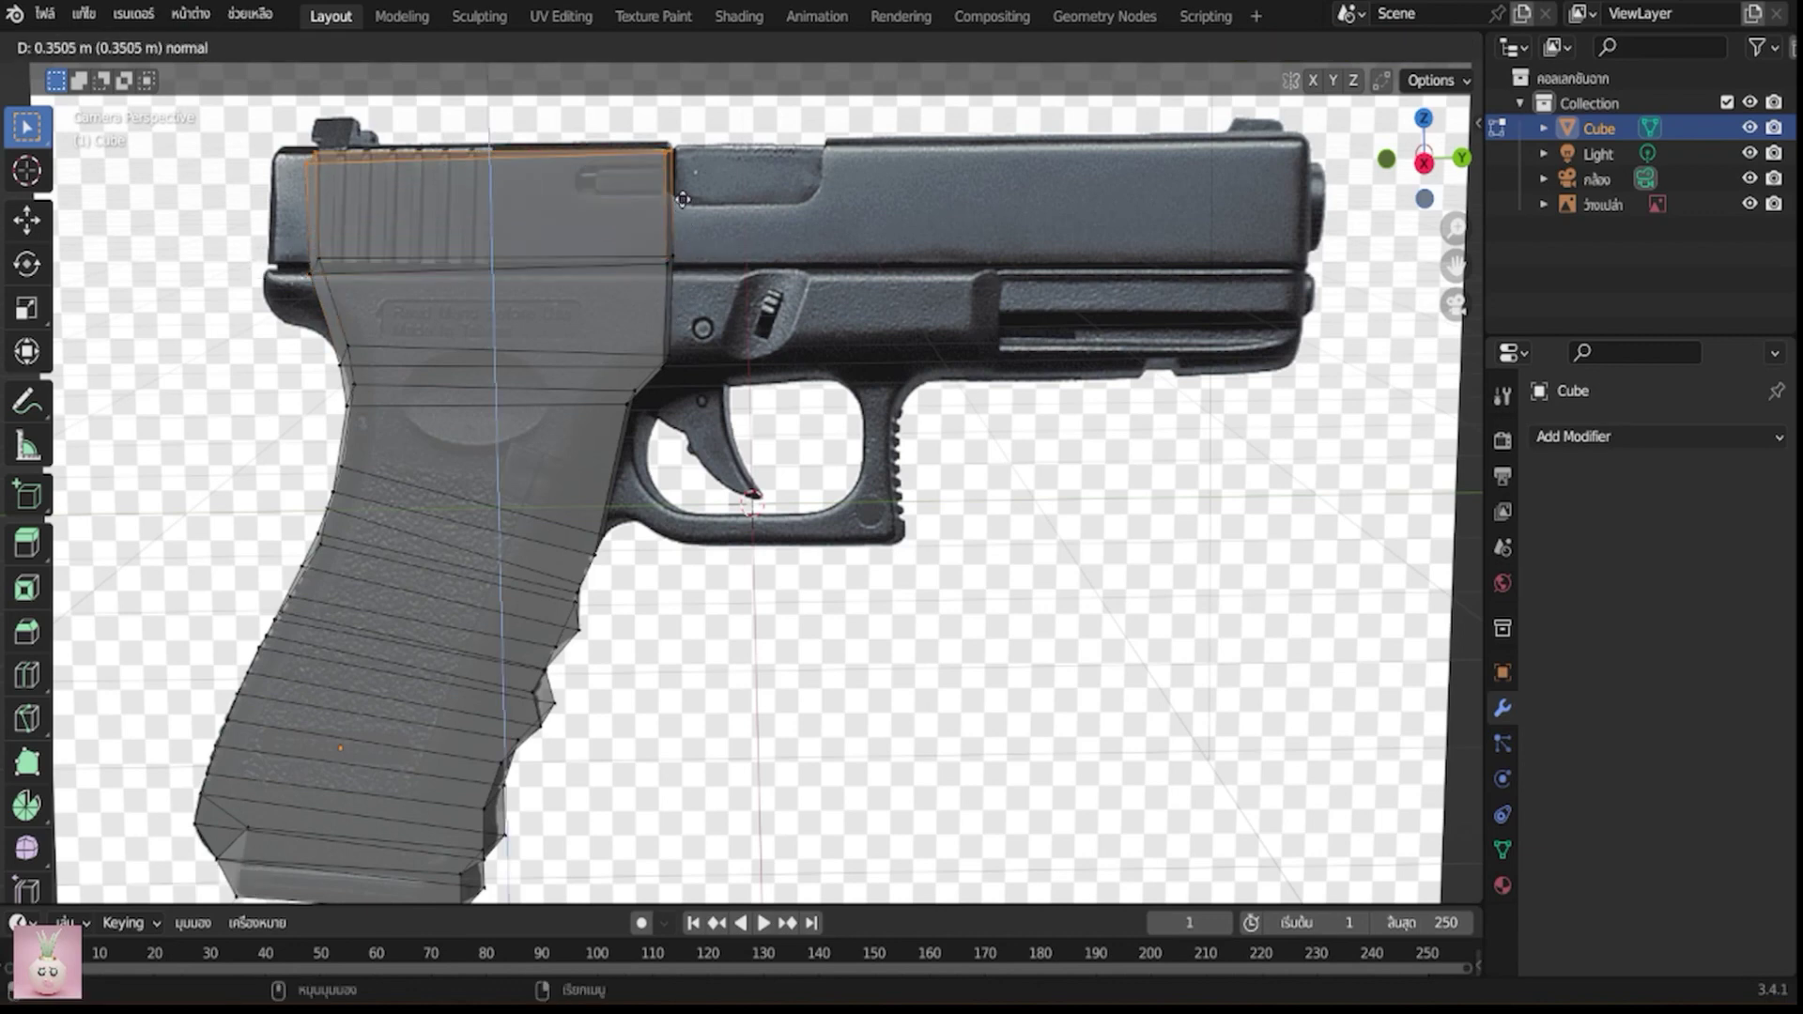
pyautogui.click(683, 191)
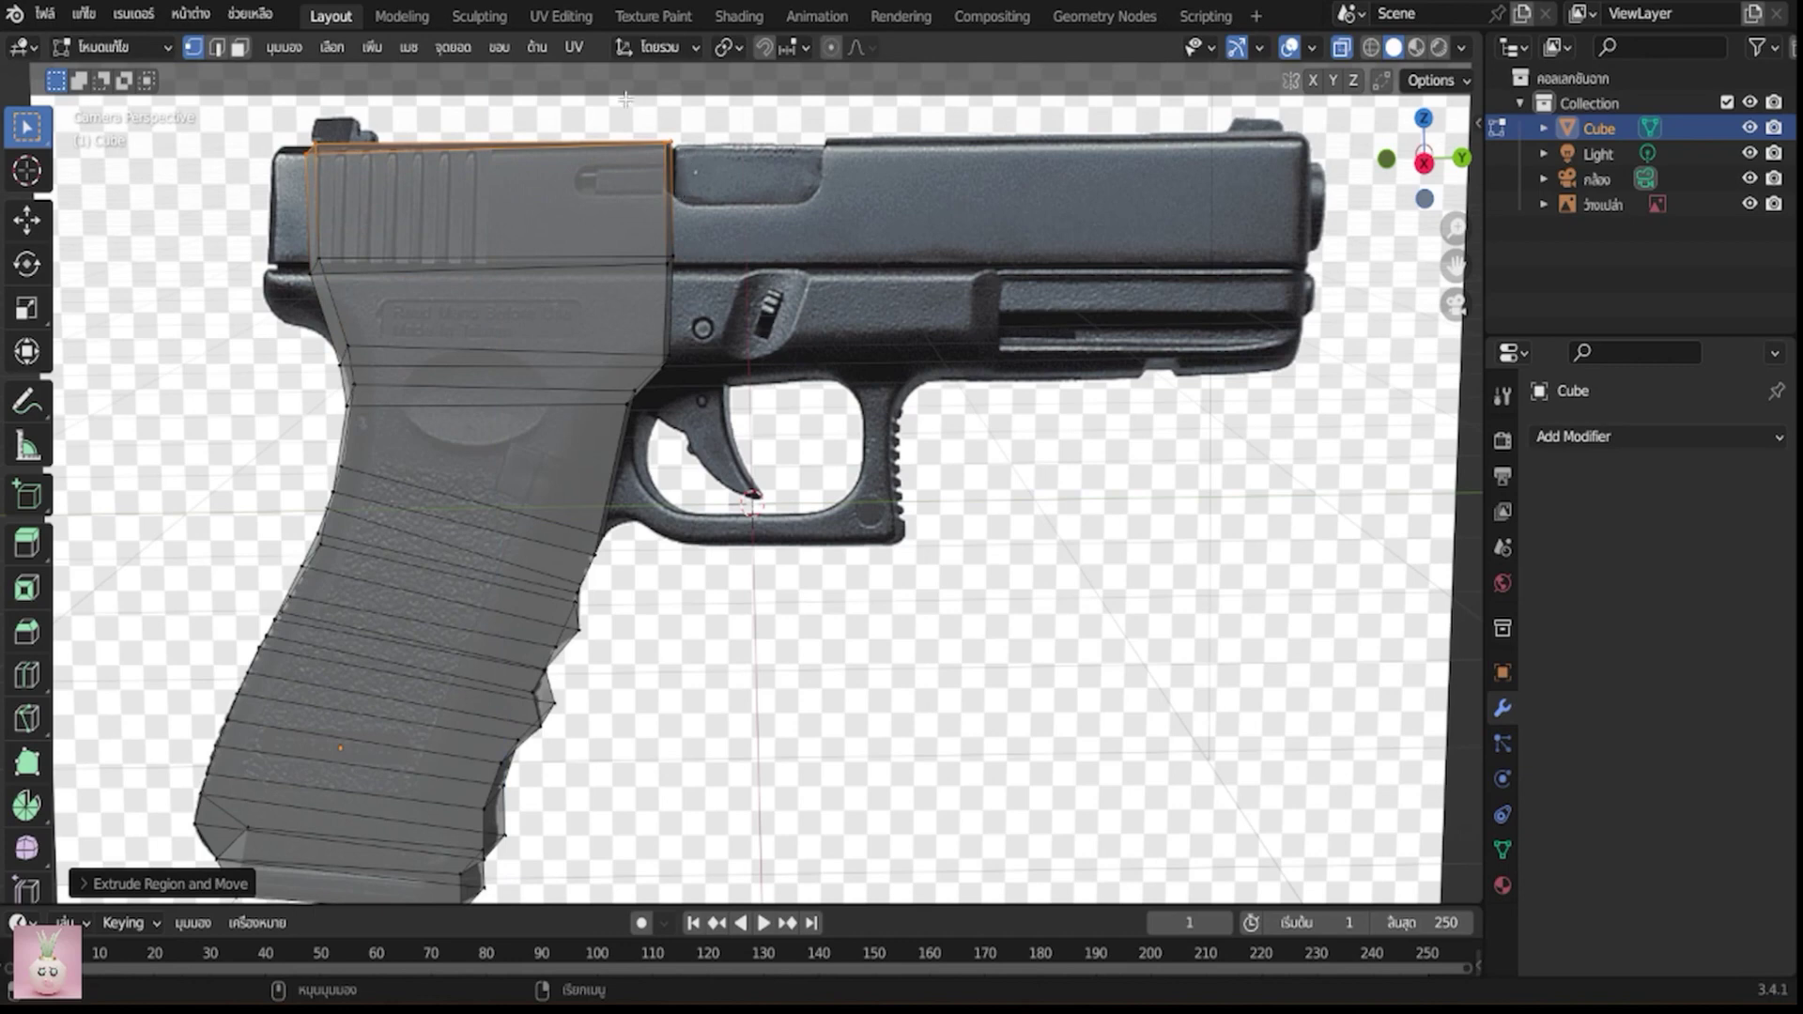
pyautogui.moveTo(625, 99); pyautogui.dragTo(796, 377)
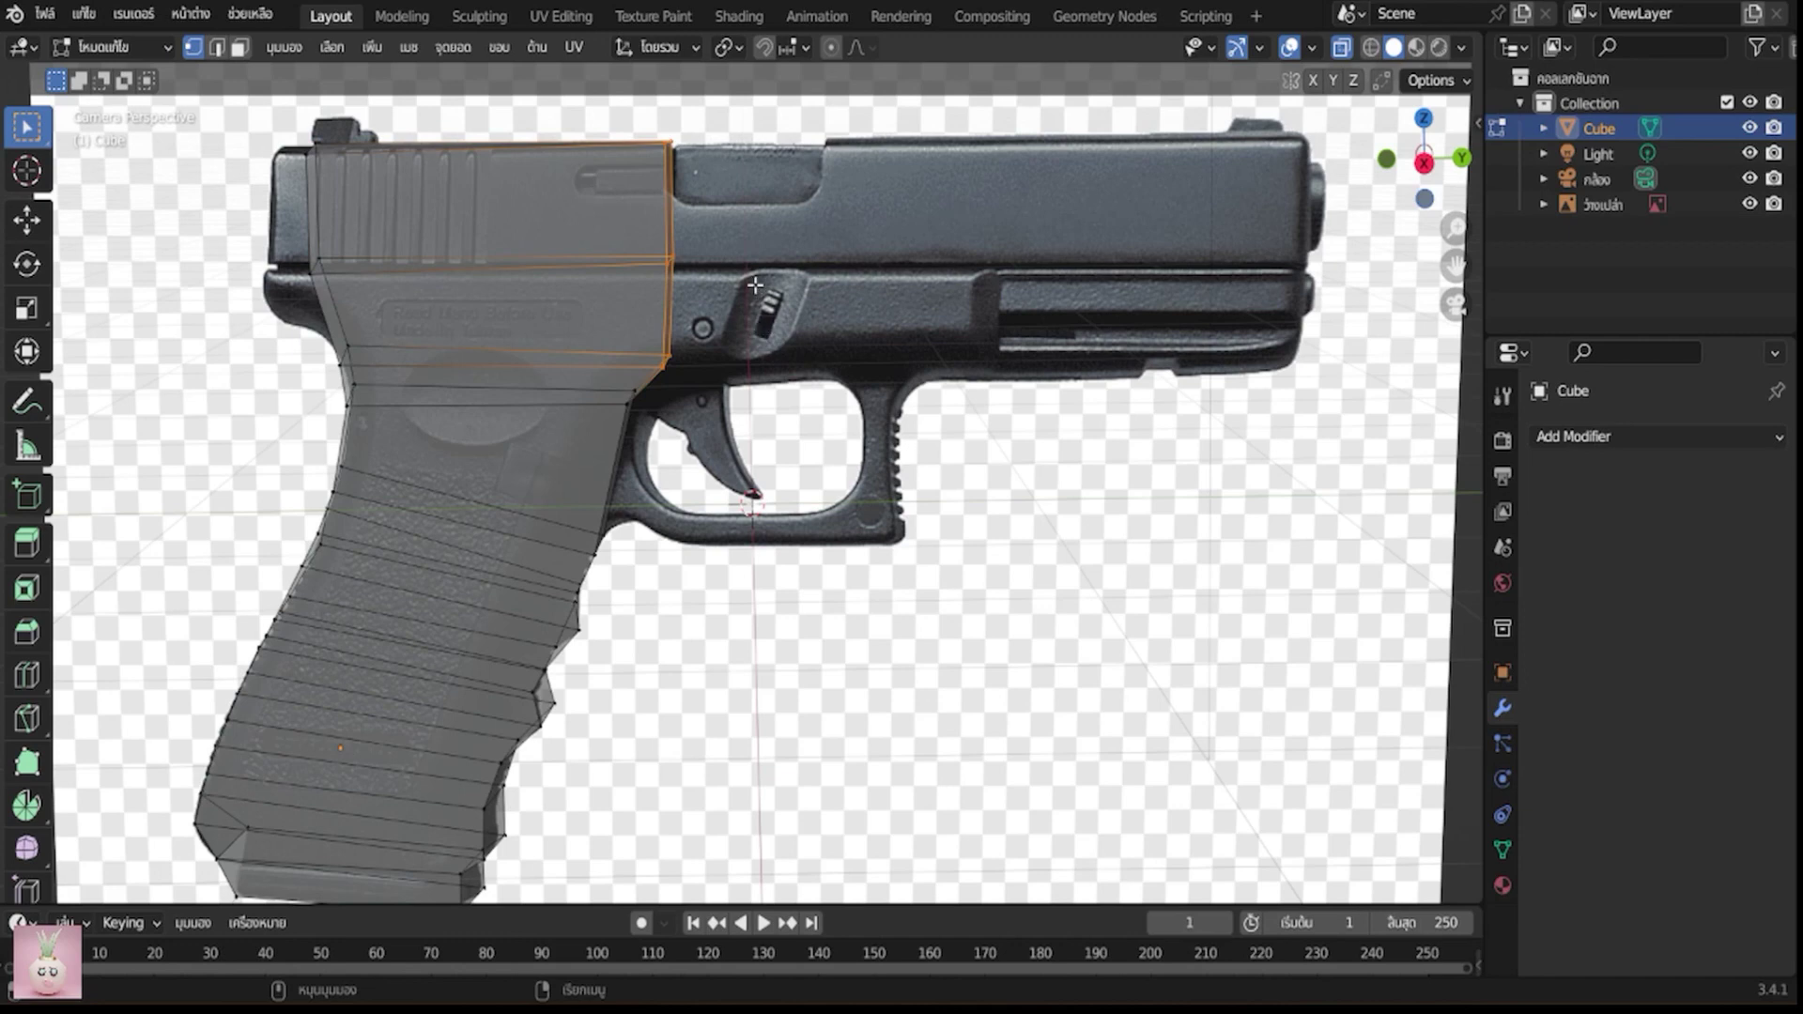
# Extrude the slide faces about 2.141 m forward to the muzzle and adjust their position
pyautogui.press('e')
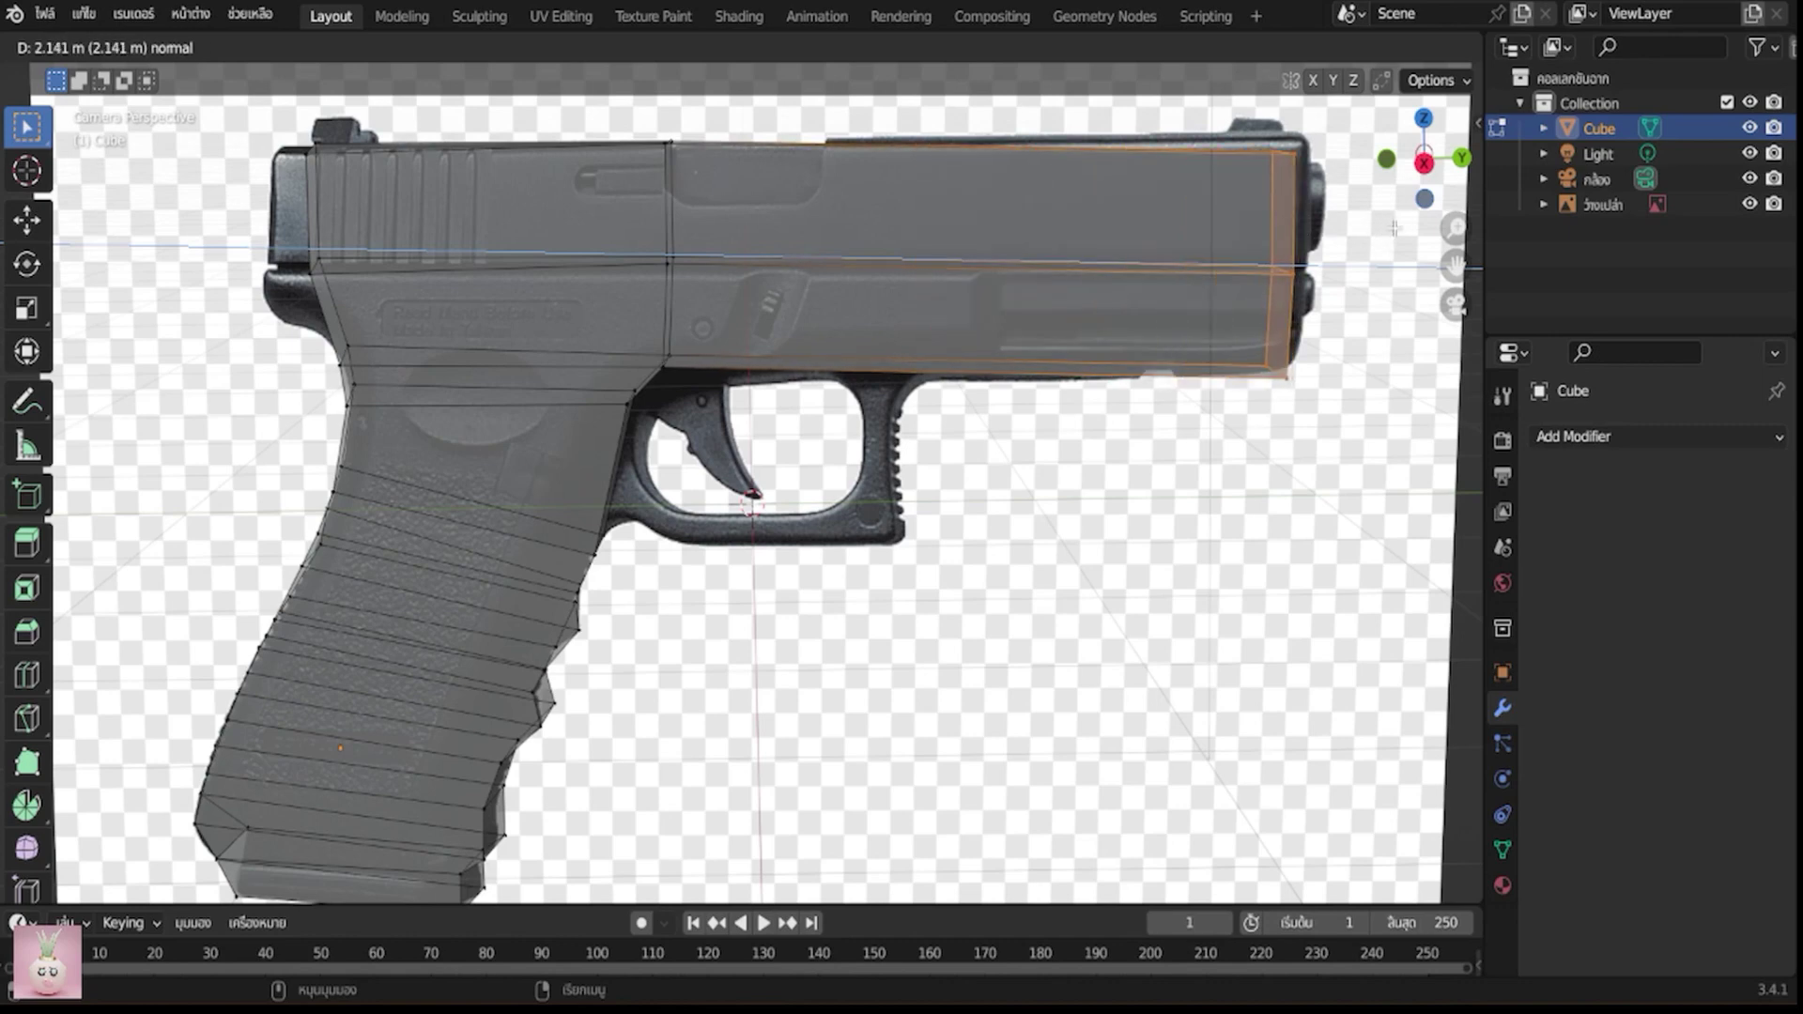
pyautogui.click(1314, 242)
pyautogui.press('g')
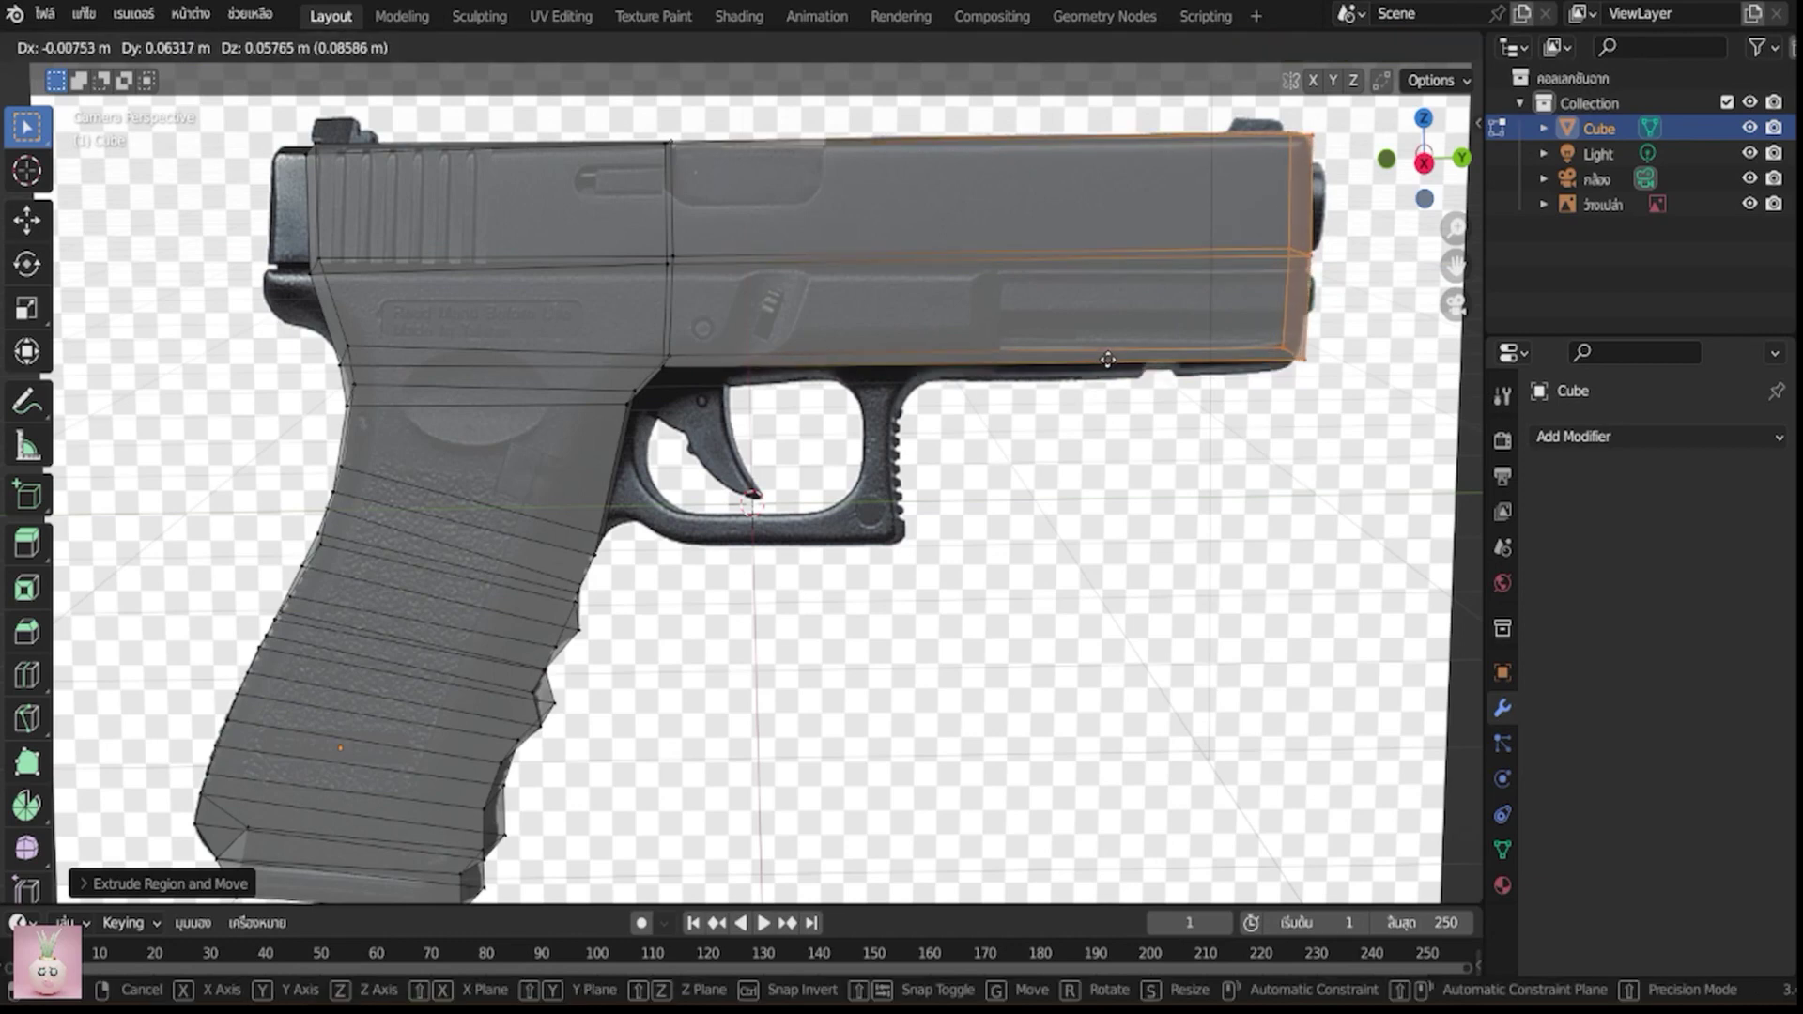
pyautogui.click(1103, 359)
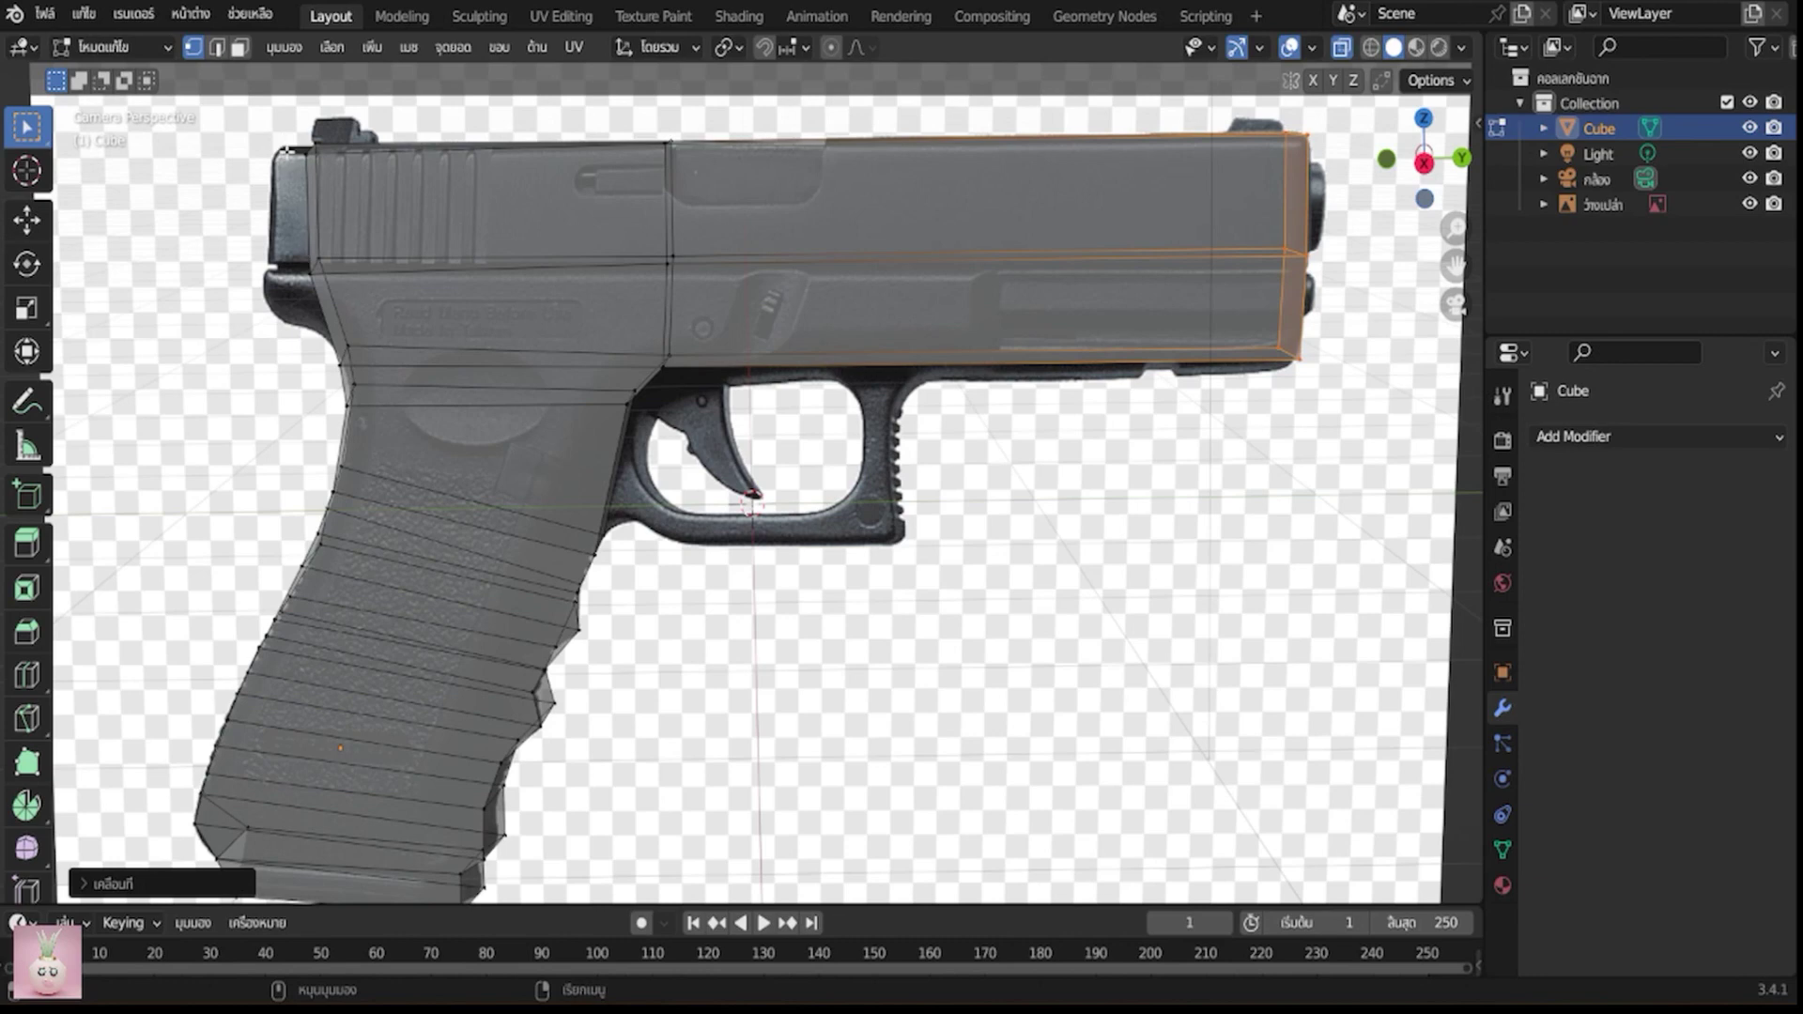
# Knife-cut a vertical edge across the slide near its rear
pyautogui.press('k')
pyautogui.click(318, 133)
pyautogui.click(320, 277)
pyautogui.press('Return')
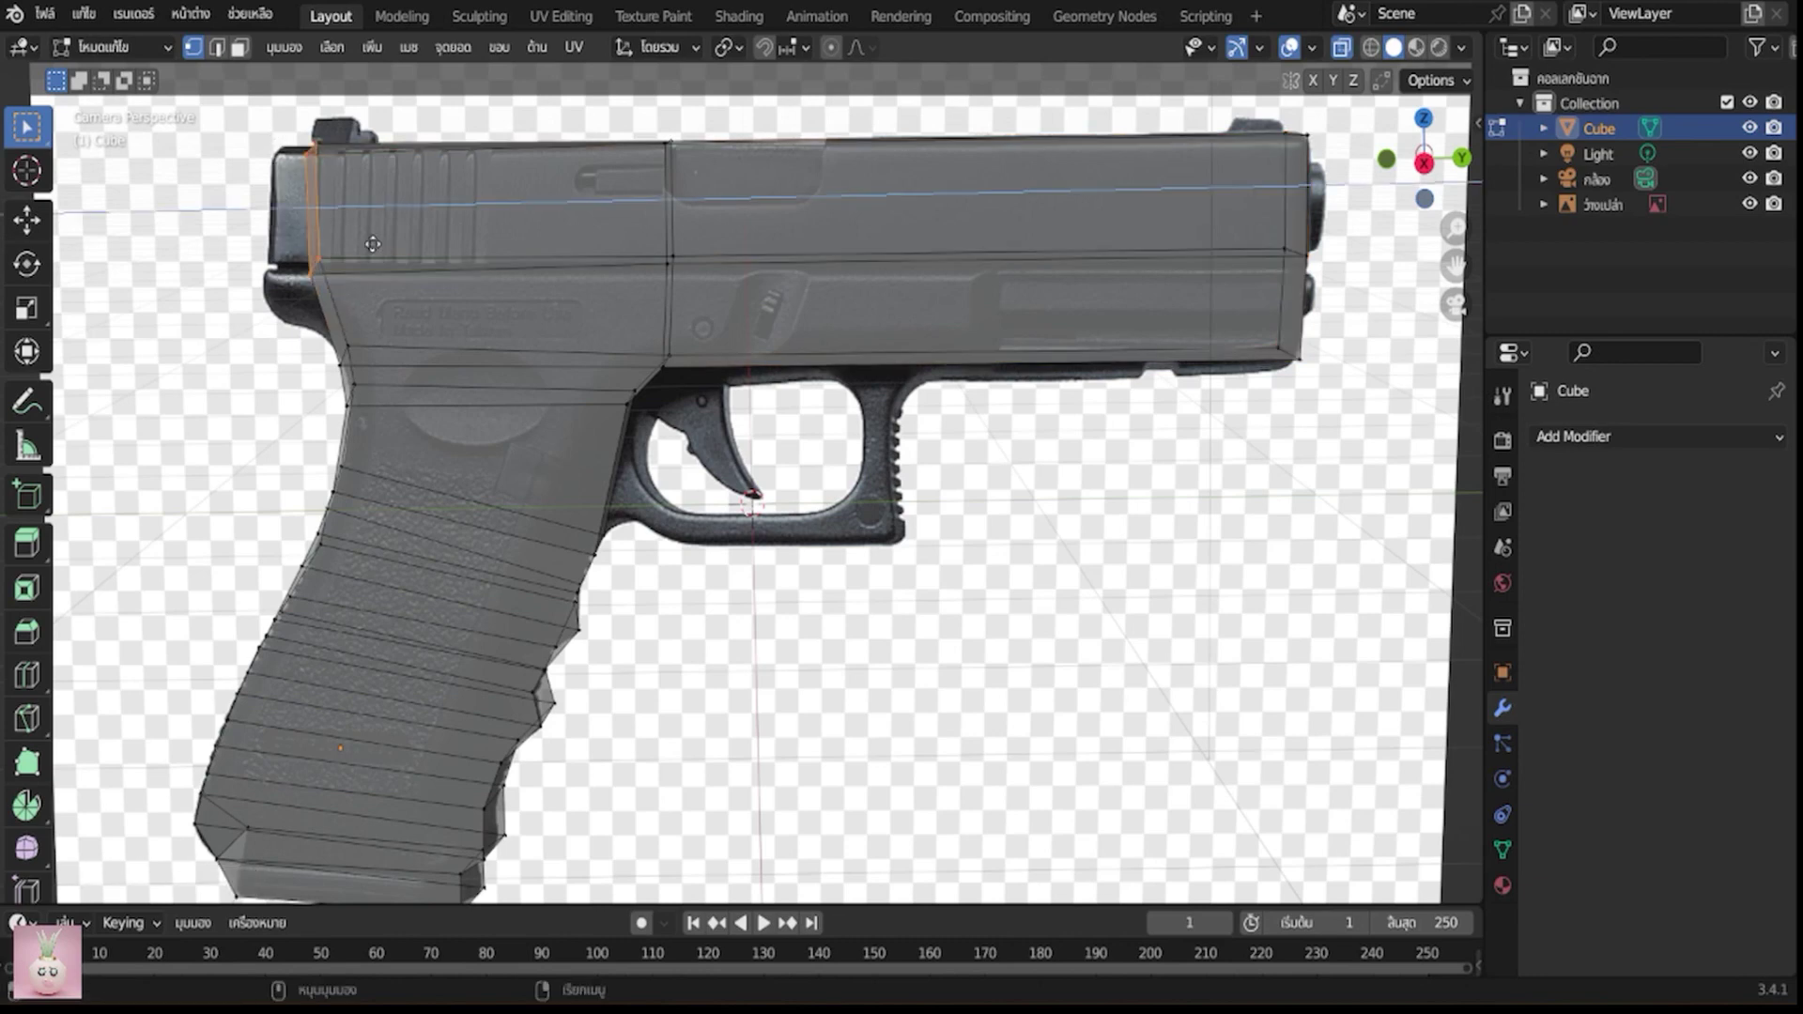
# Extrude the slide's rear face about 0.129 m and nudge its corner vertices onto the photo's back end
pyautogui.press('e')
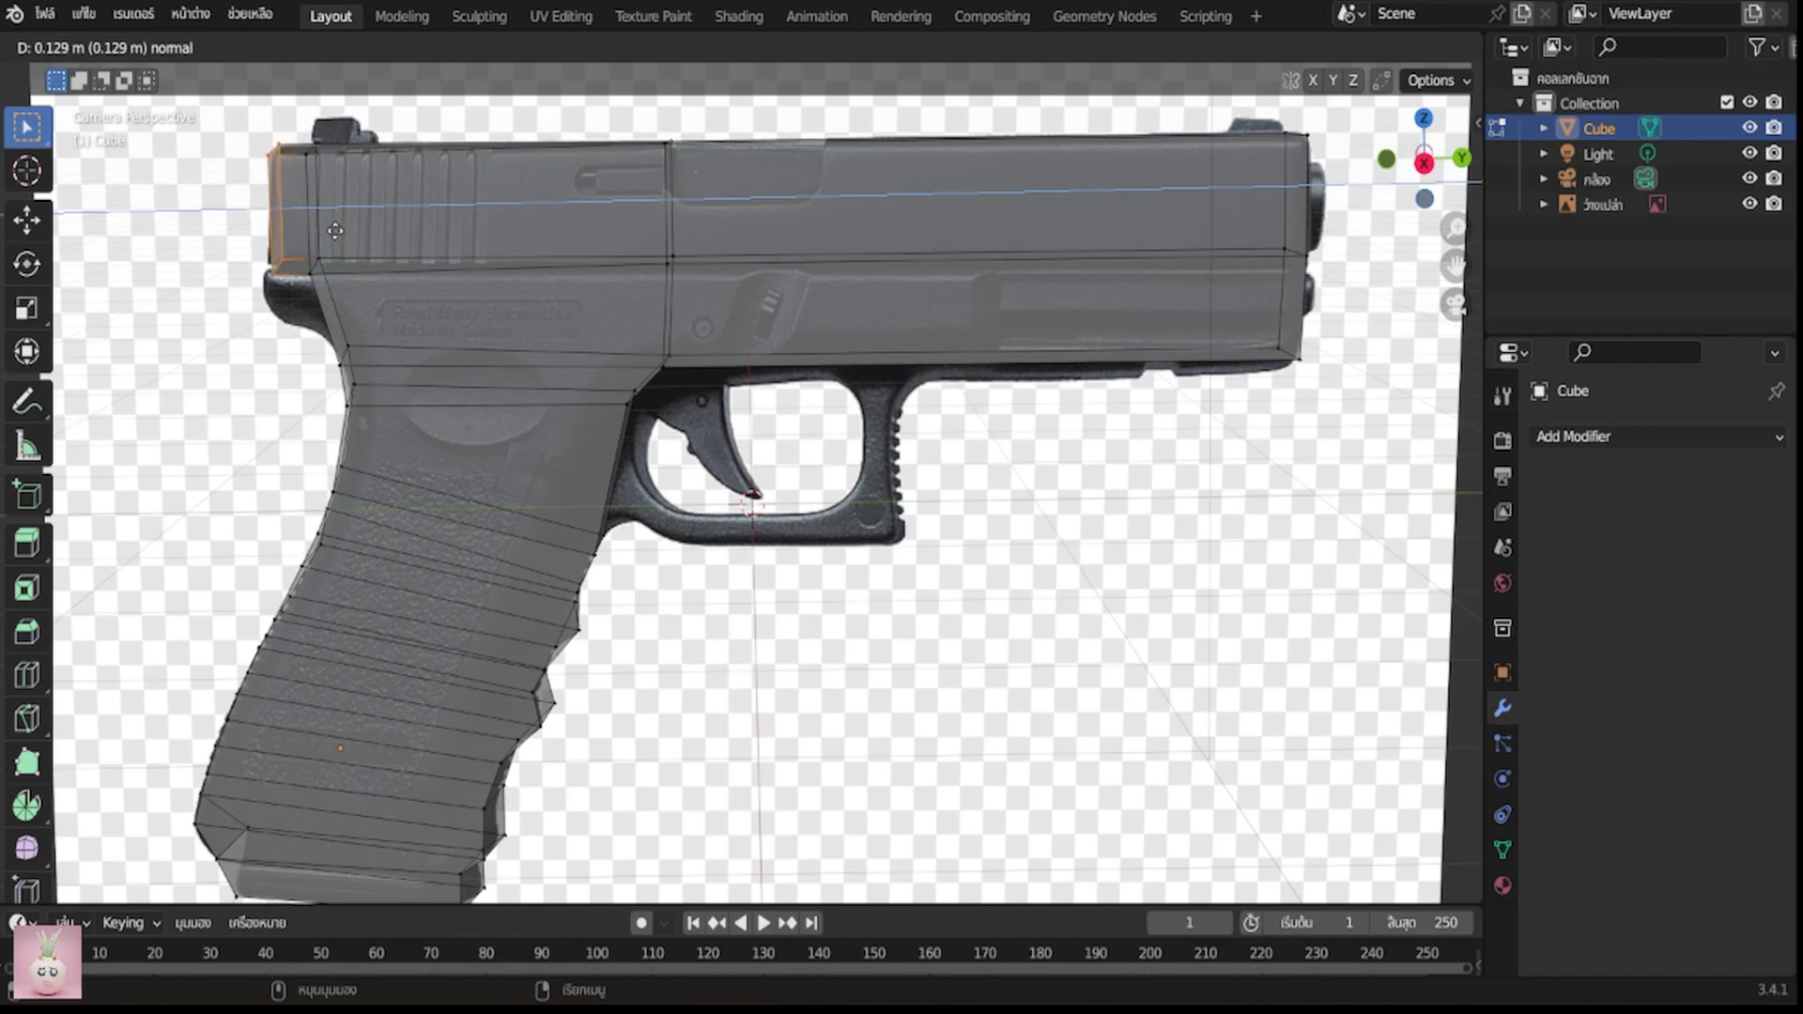
pyautogui.click(329, 227)
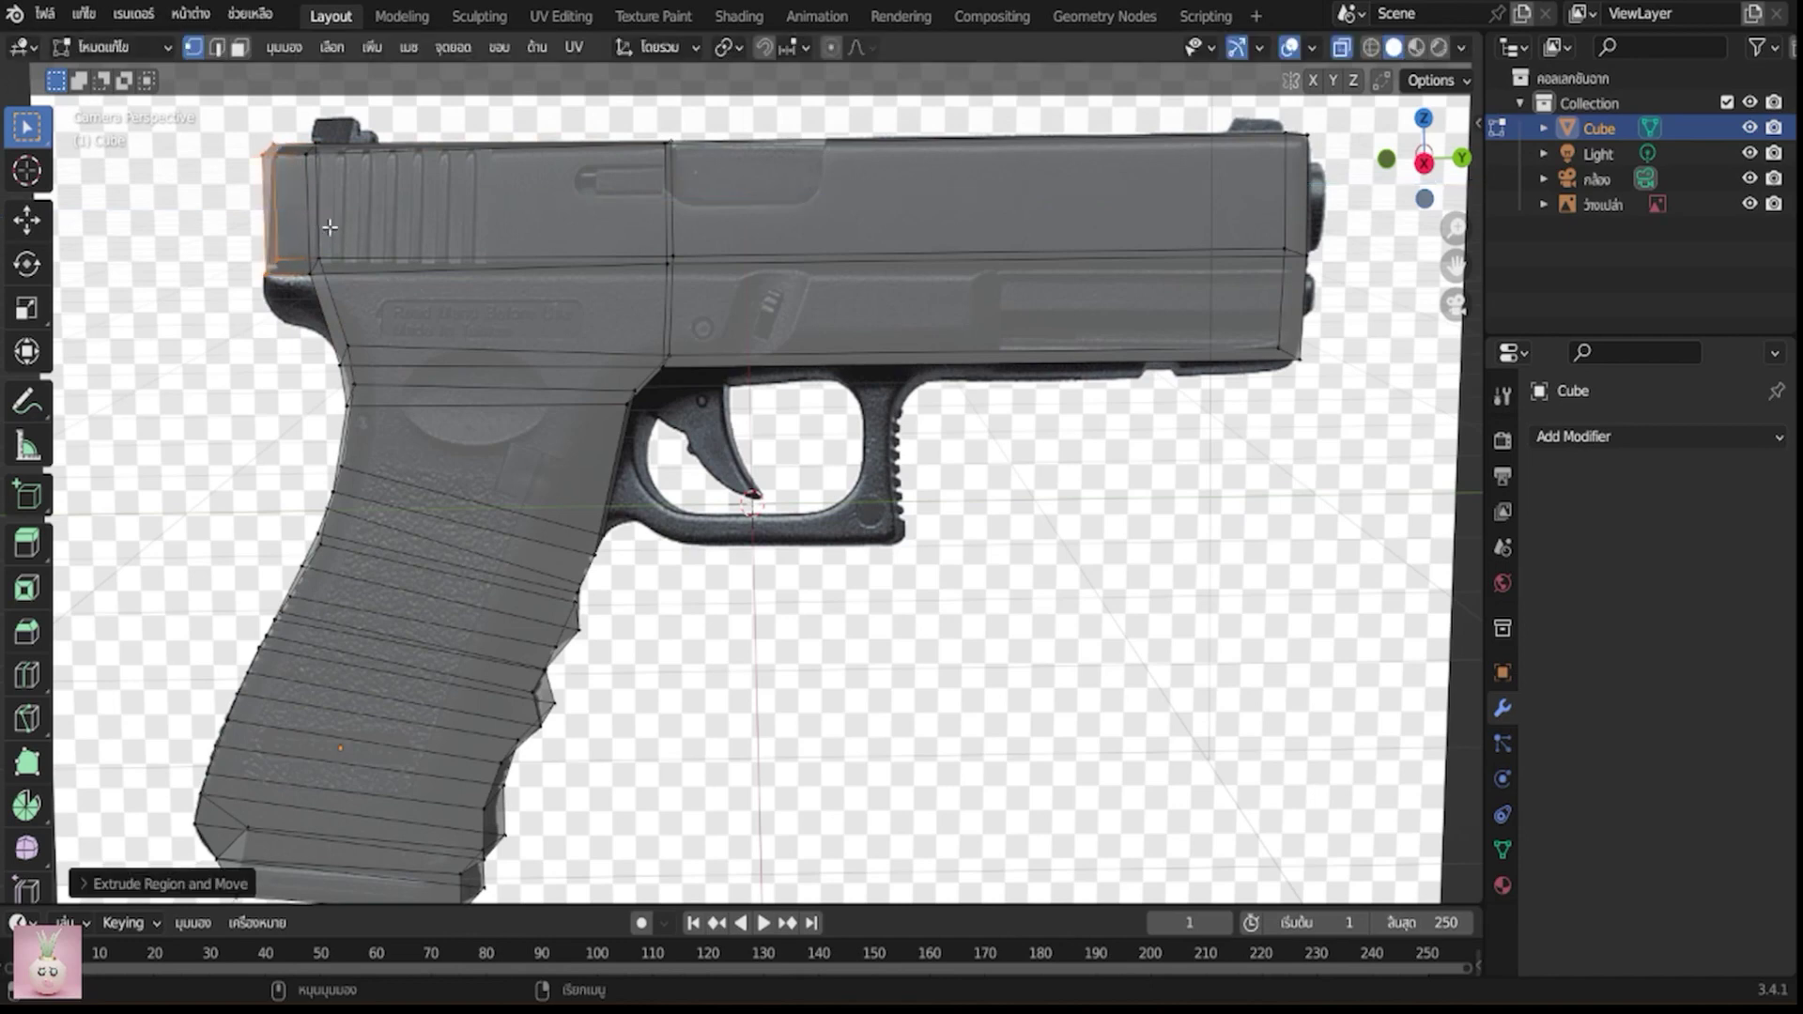
pyautogui.click(273, 332)
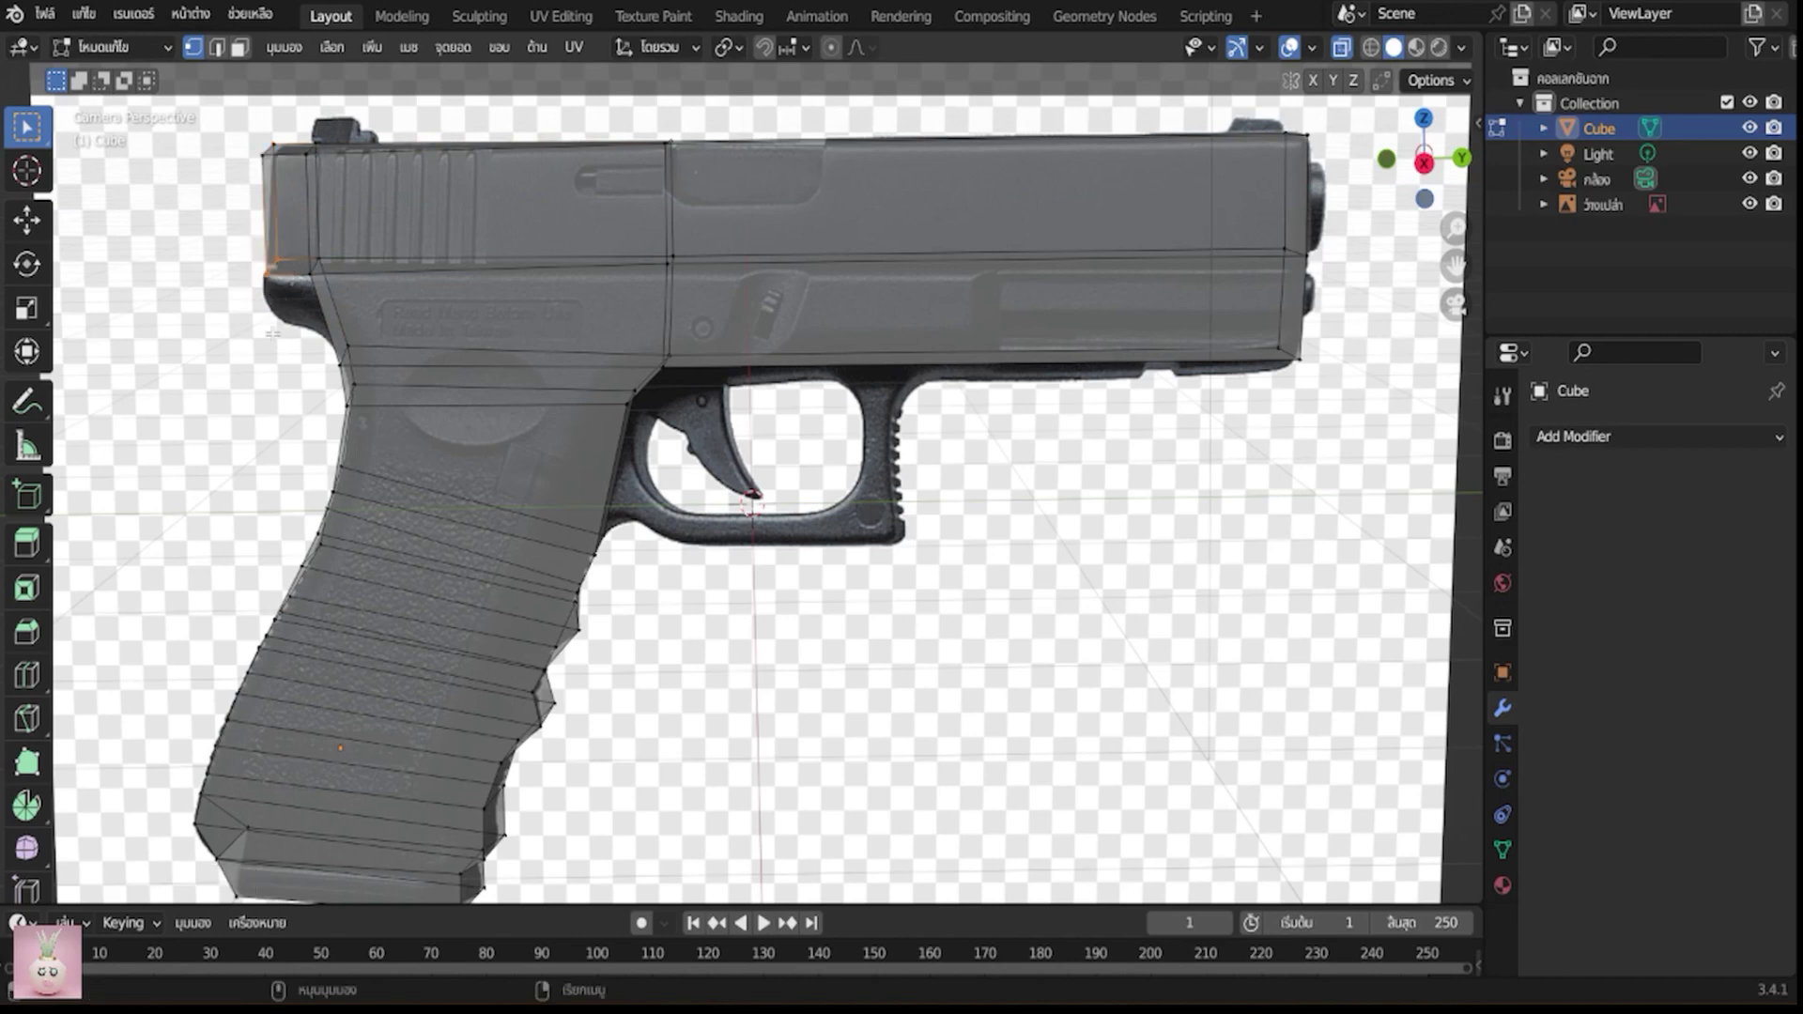
pyautogui.press('g')
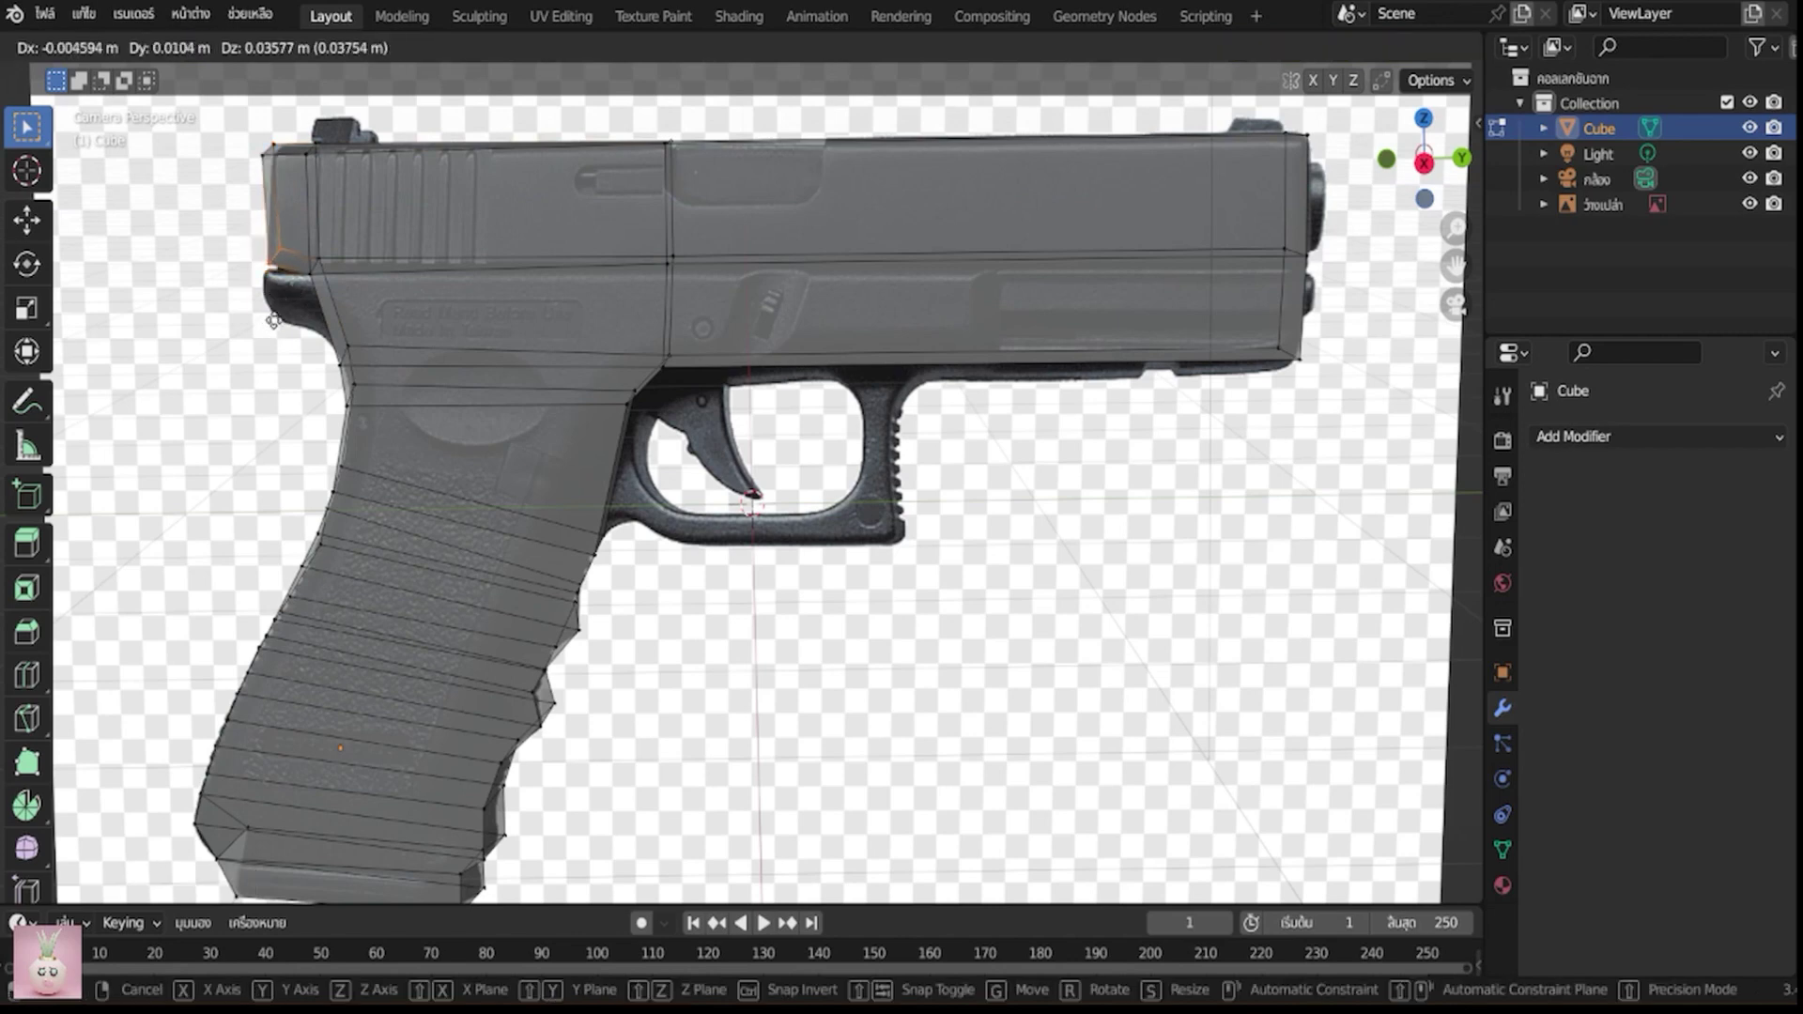
pyautogui.click(271, 318)
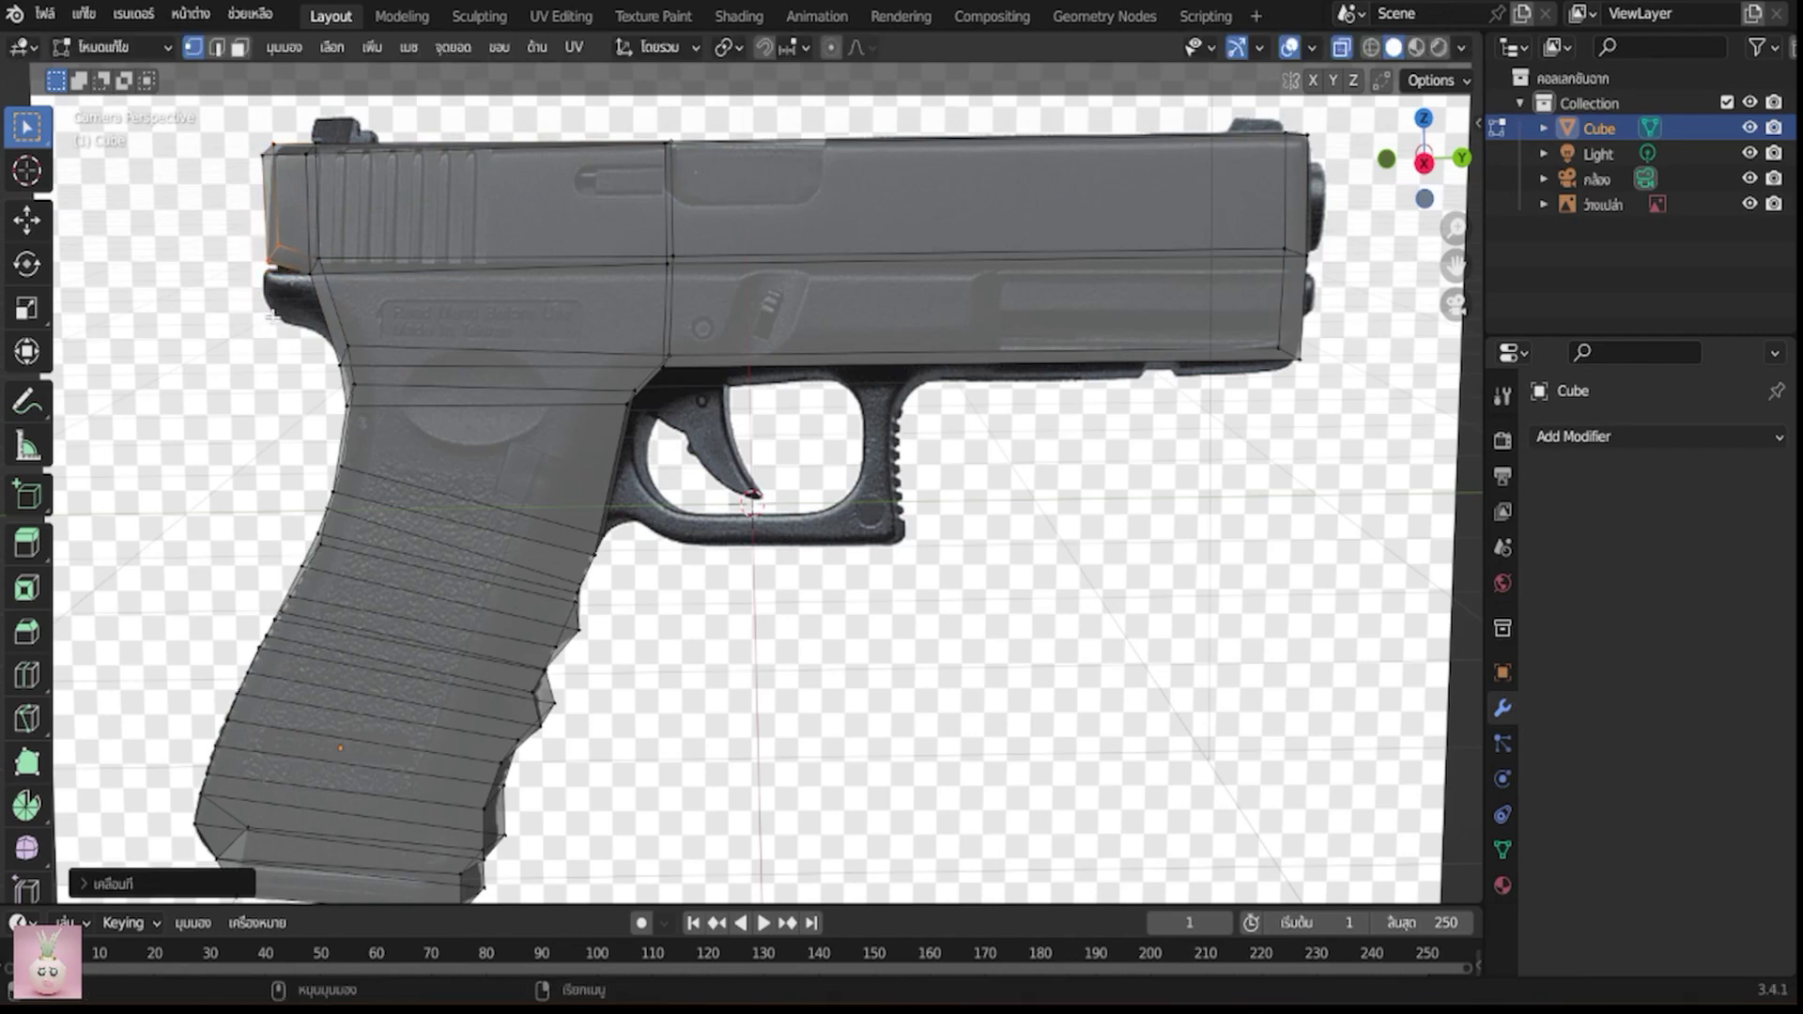
pyautogui.click(277, 155)
pyautogui.press('g')
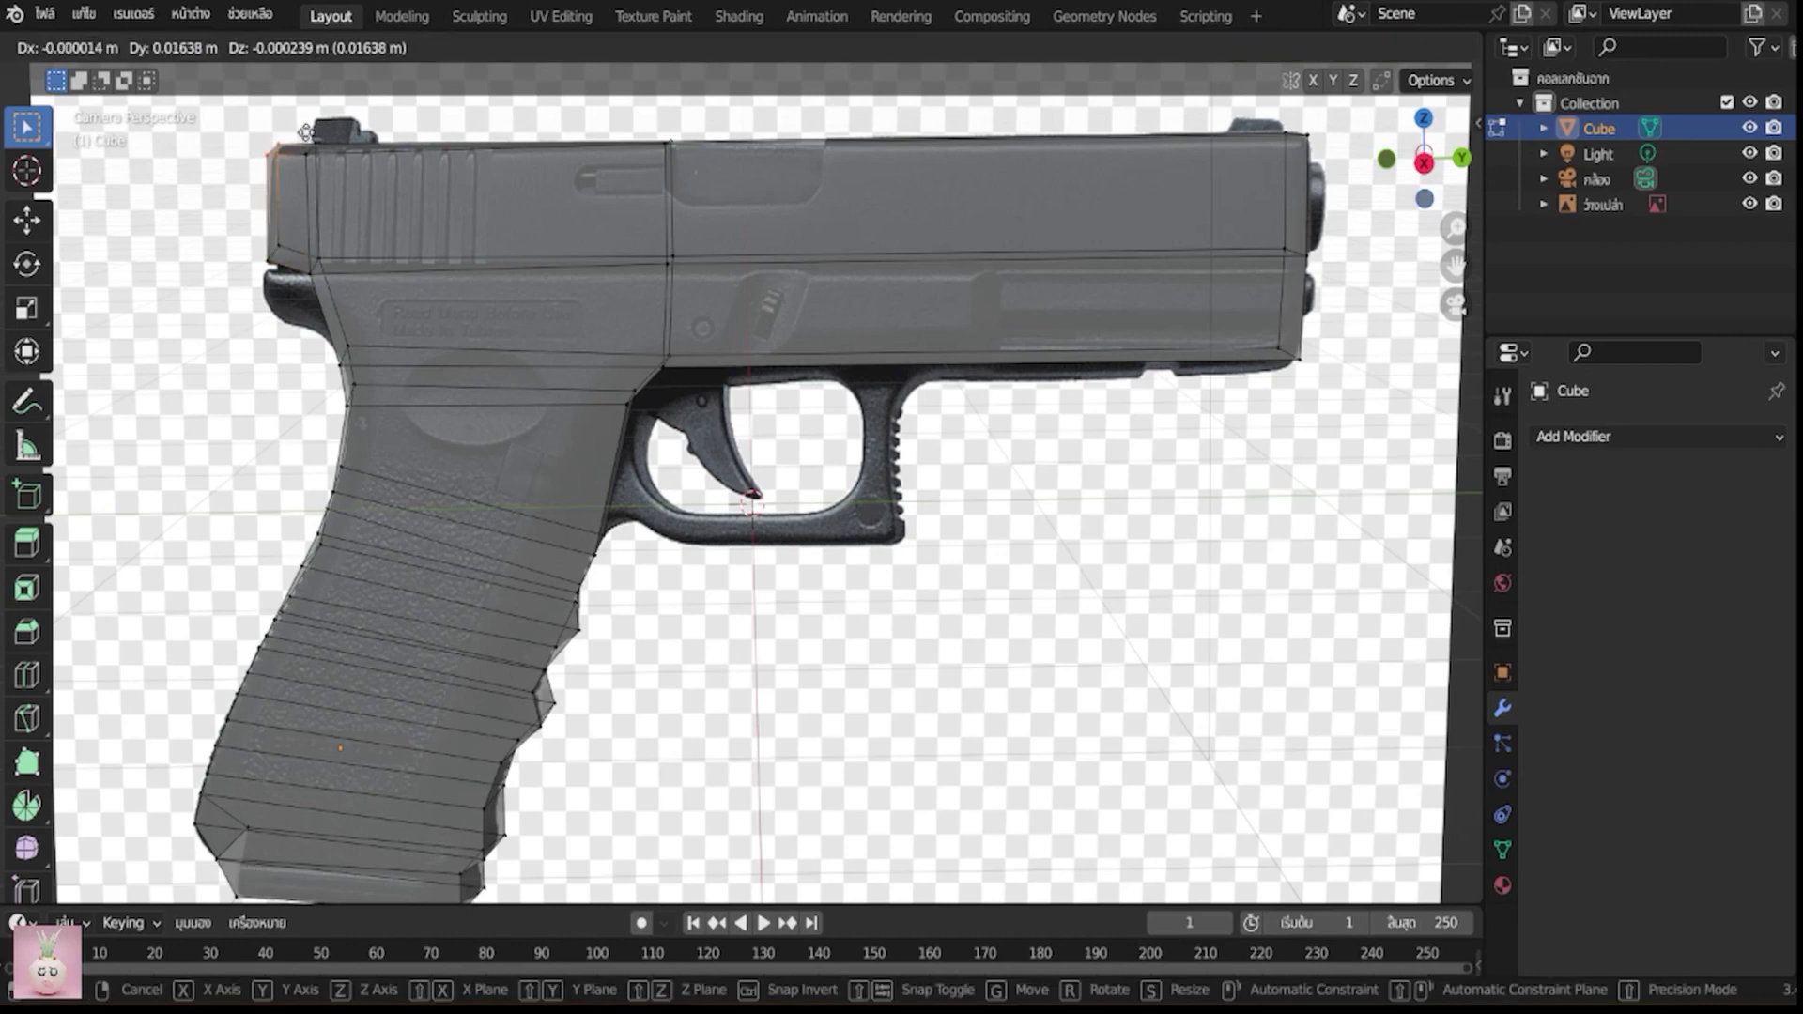
pyautogui.click(309, 132)
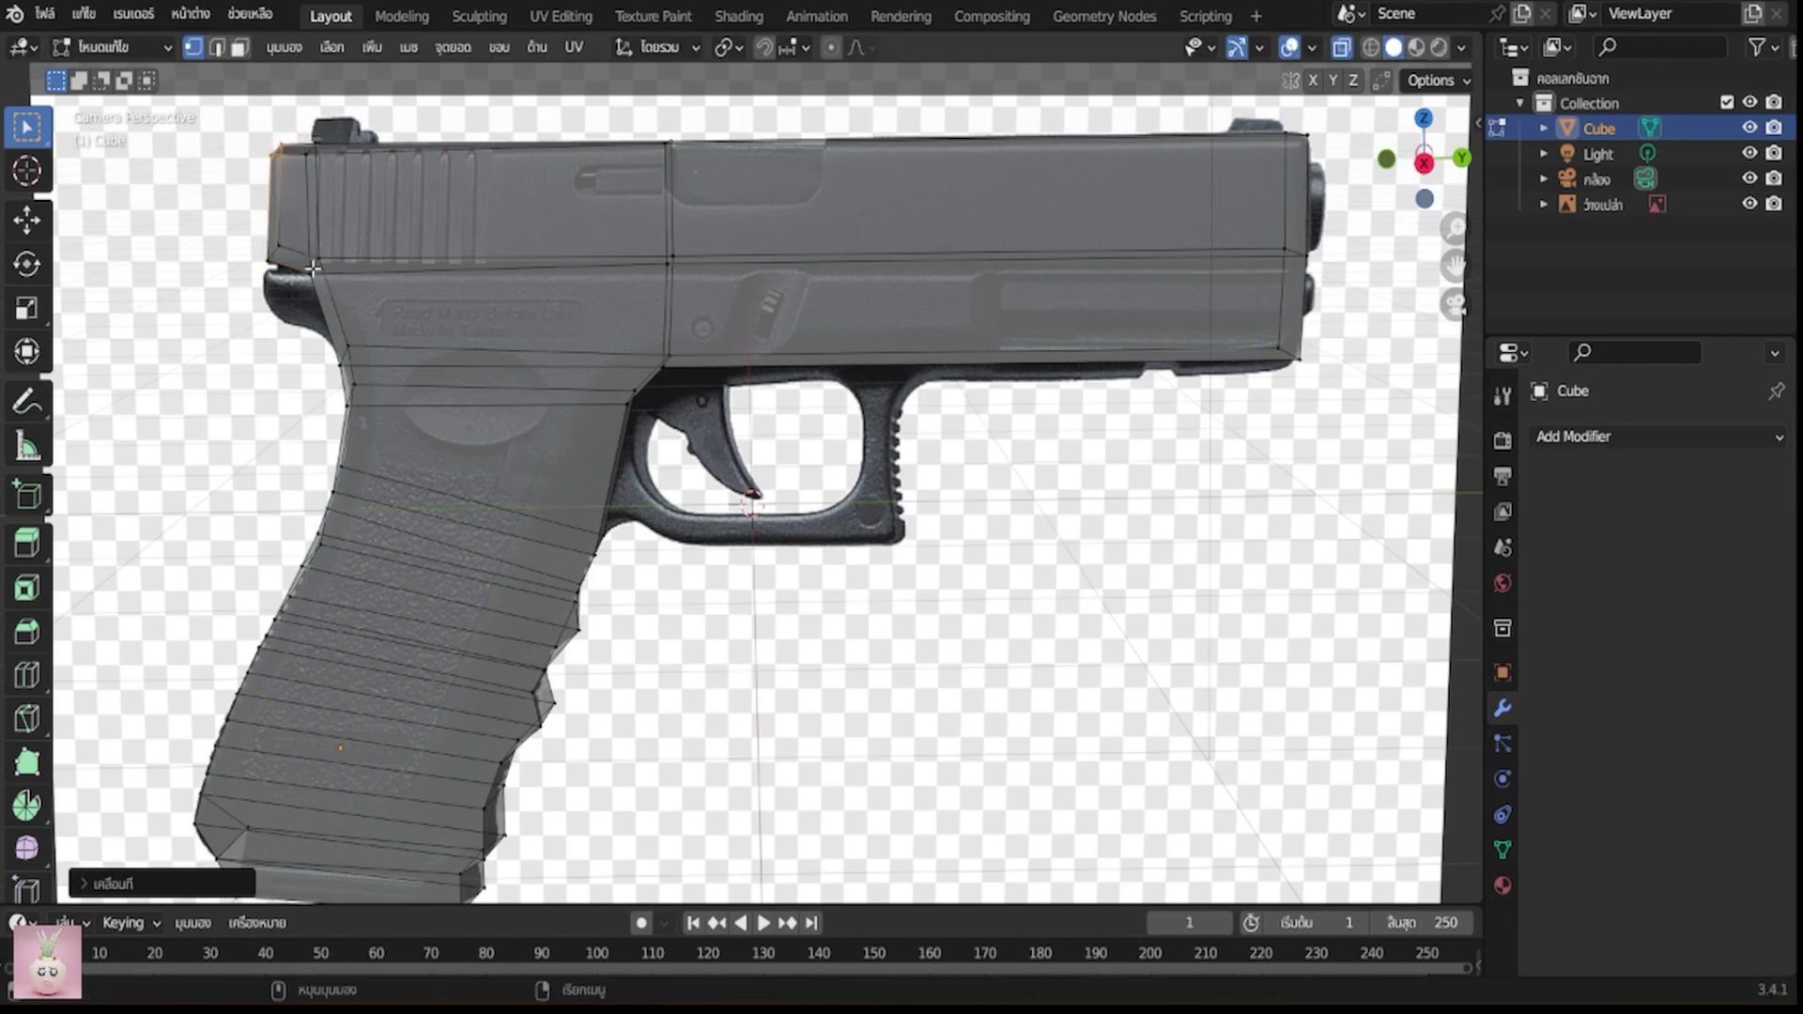
# Add a loop cut running along the slide's length
pyautogui.press('ctrl')
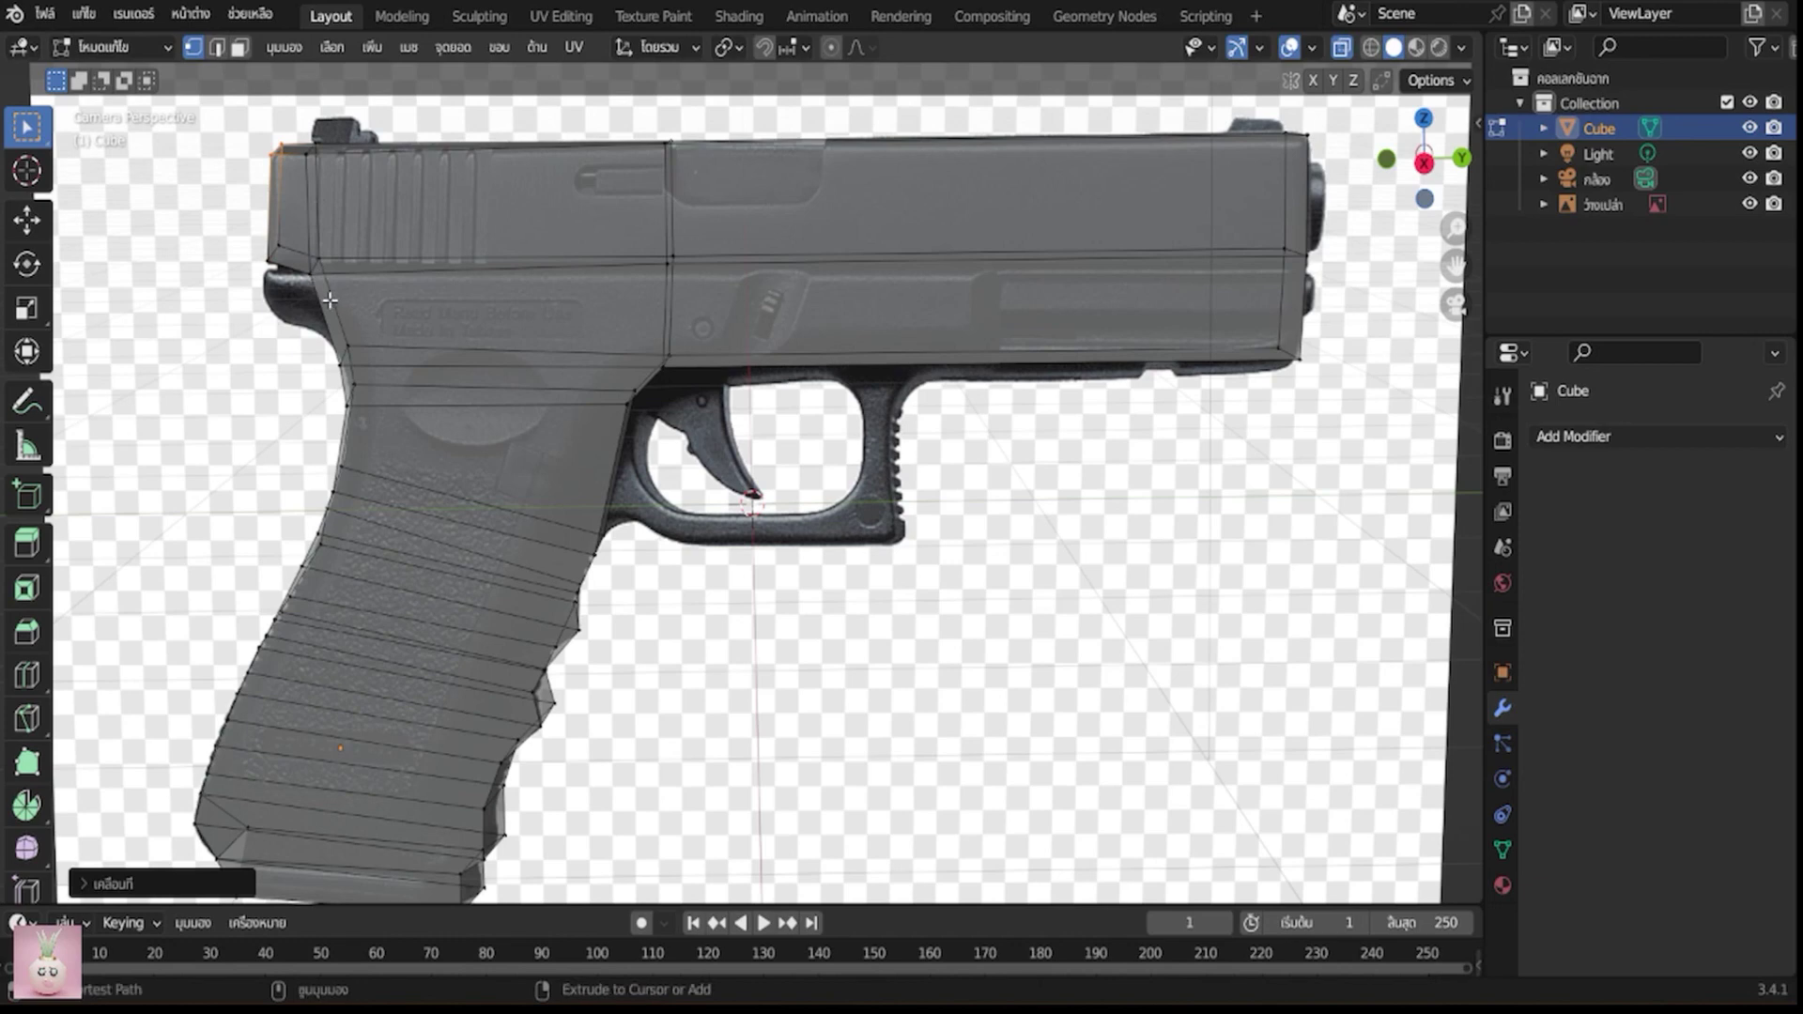
pyautogui.hotkey('ctrl', 'r')
pyautogui.click(330, 300)
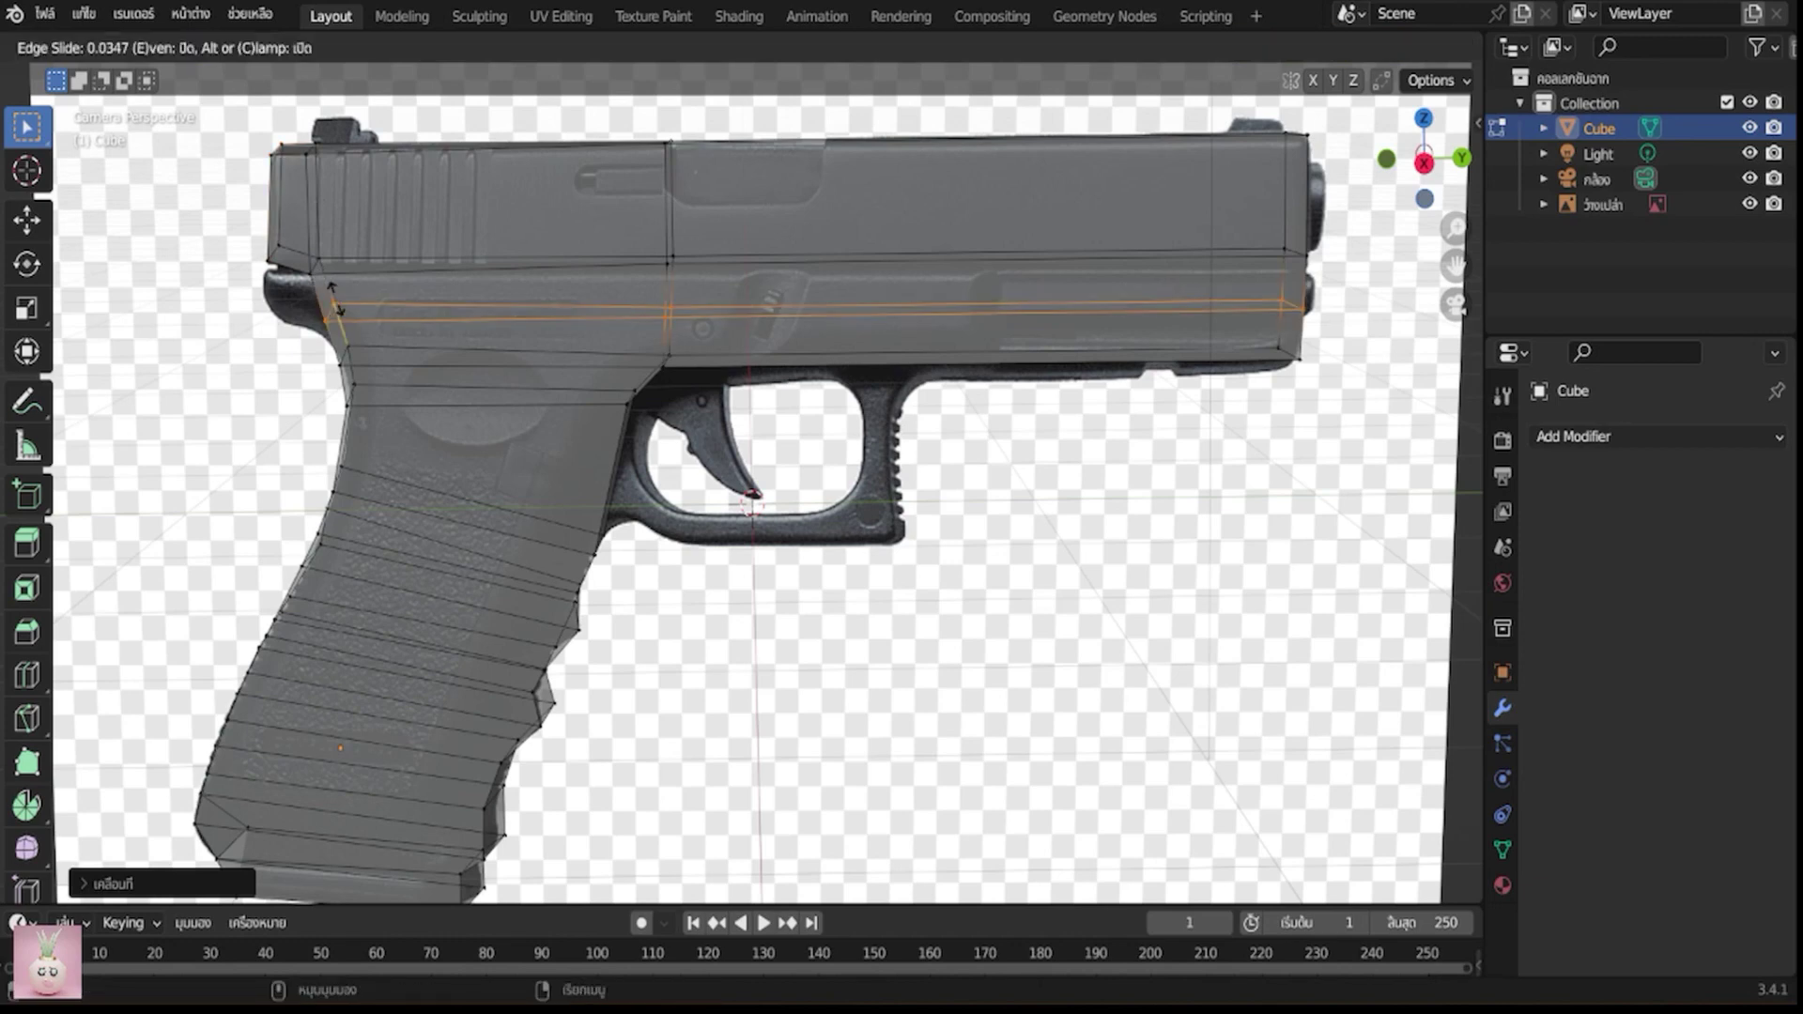
pyautogui.click(334, 299)
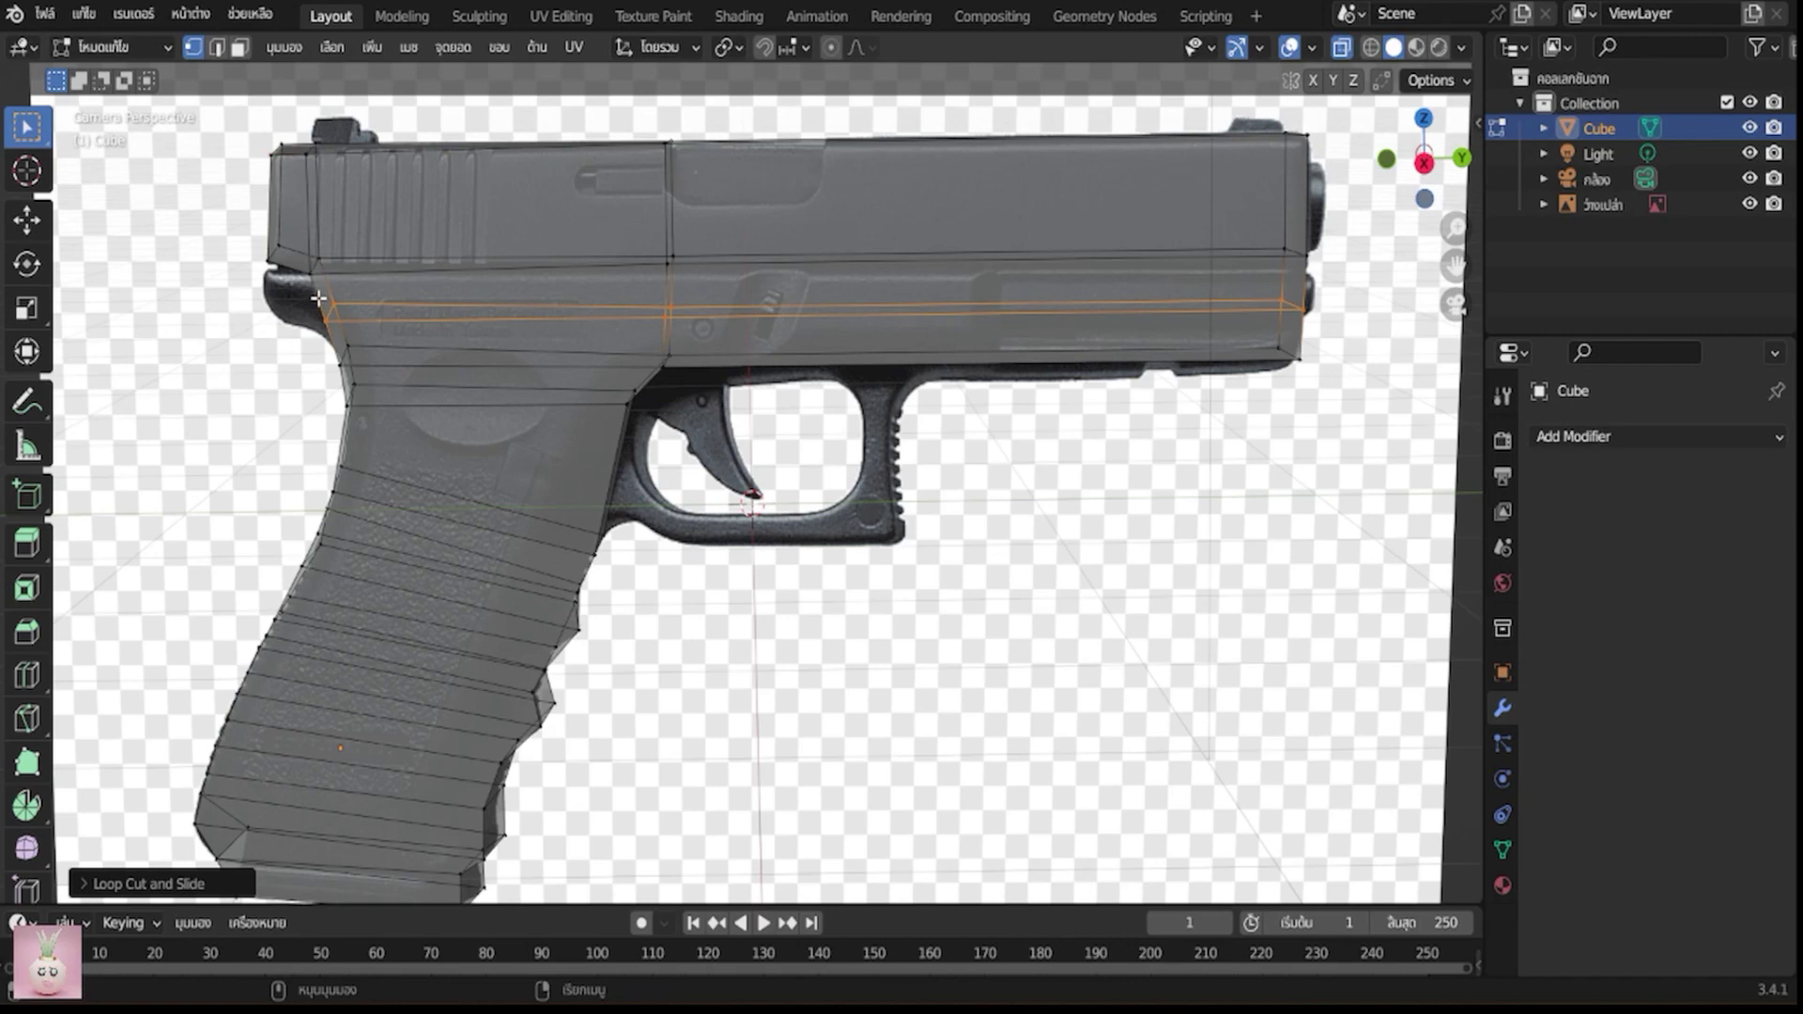
# Extrude the faces below the slide's rear corner into a small protrusion and position a vertex
pyautogui.click(312, 266)
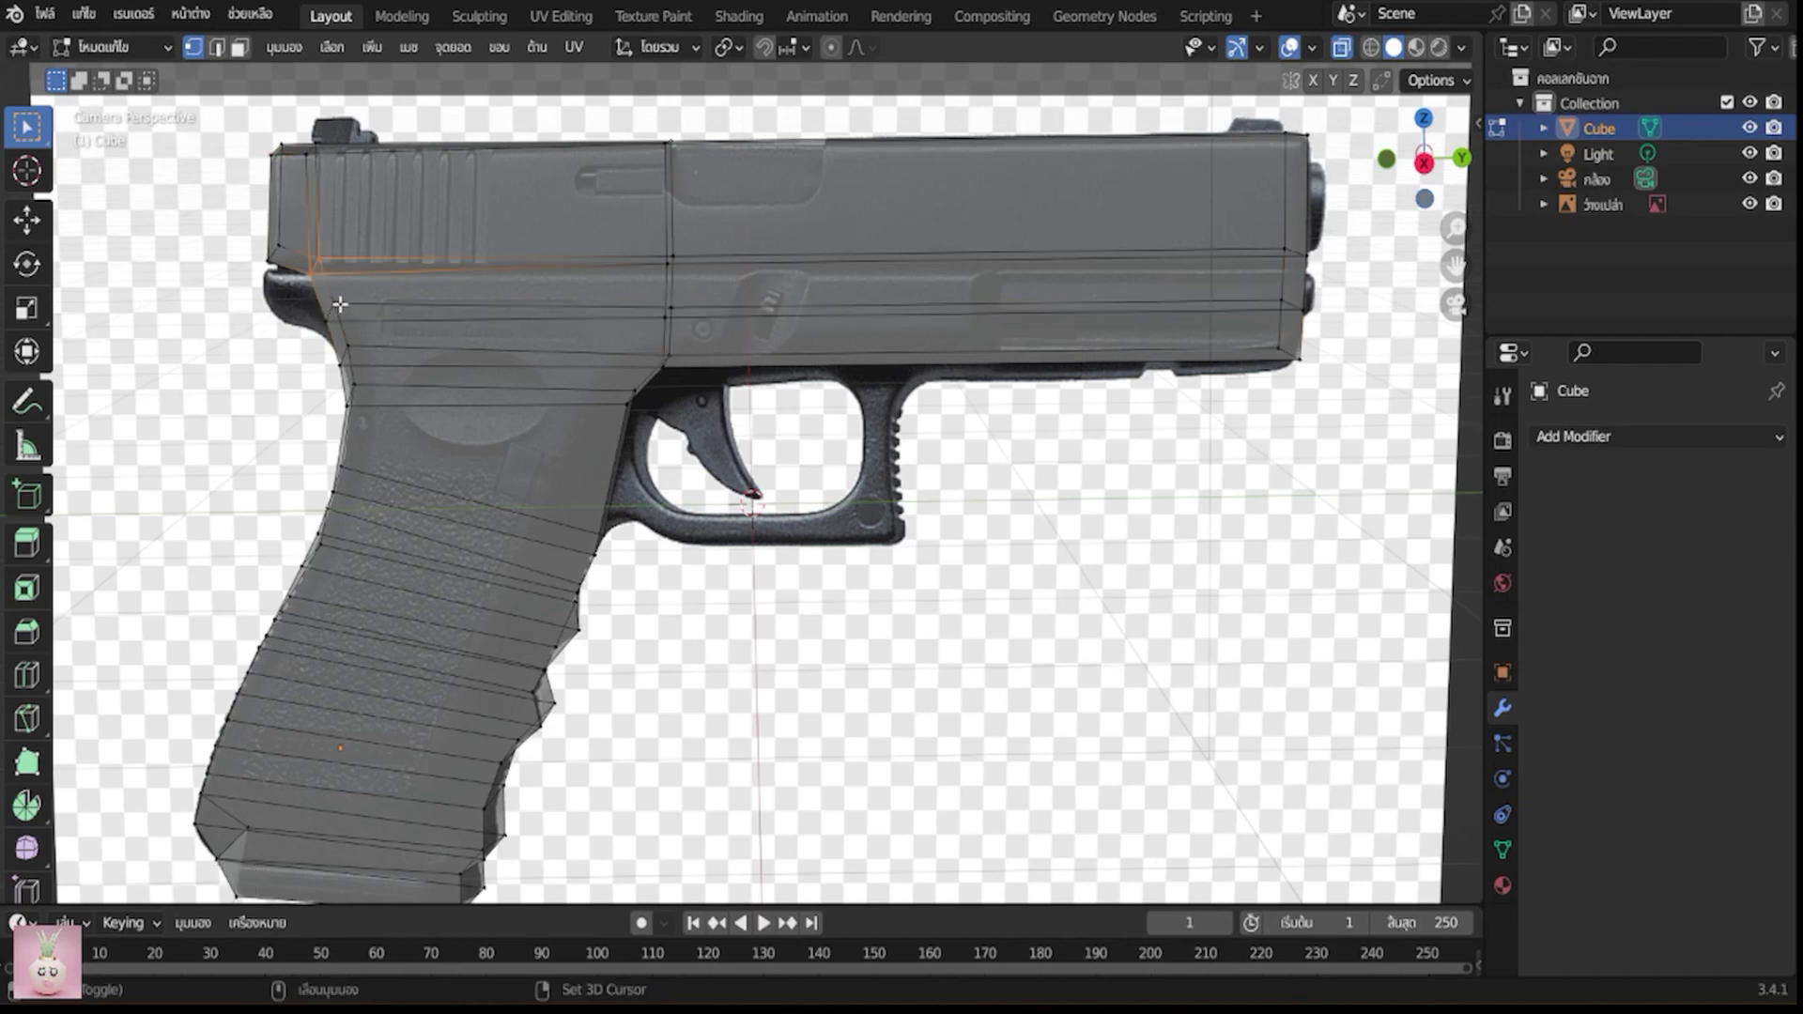
pyautogui.keyDown('ctrl'); pyautogui.keyDown('alt'); pyautogui.keyDown('shift'); pyautogui.click(340, 310); pyautogui.keyUp('shift'); pyautogui.keyUp('alt'); pyautogui.keyUp('ctrl')
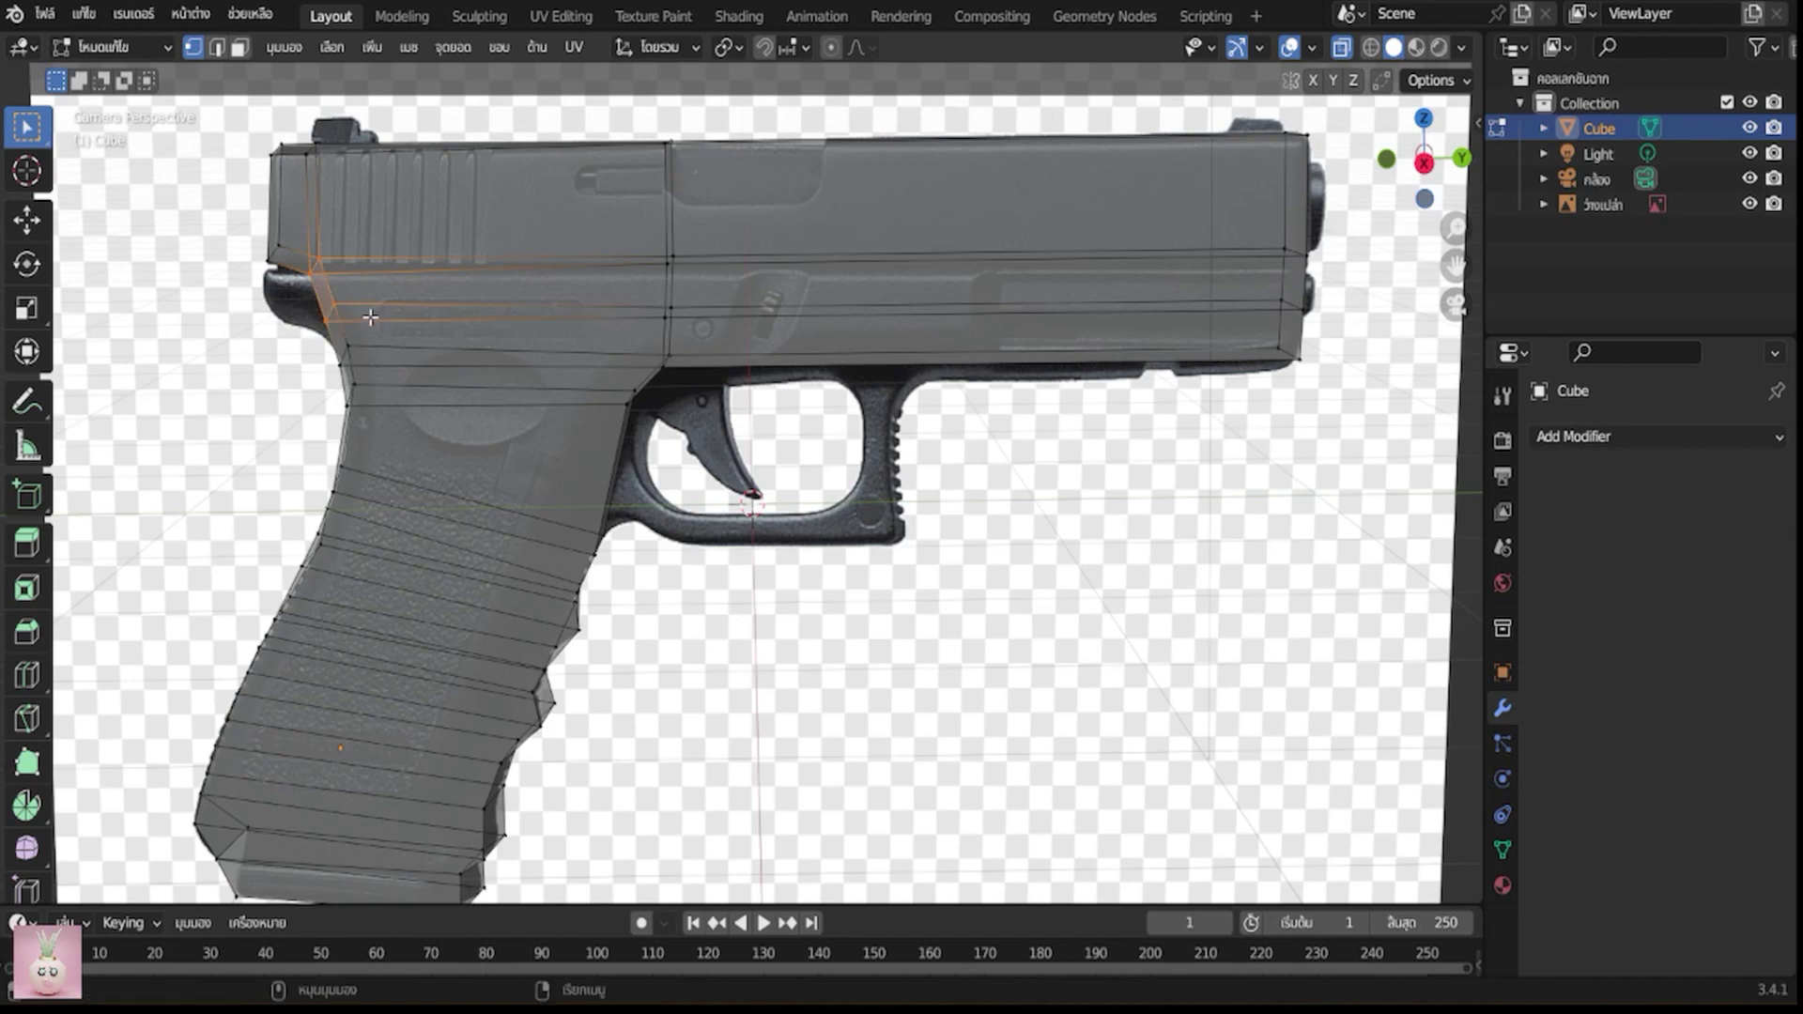
pyautogui.press('e')
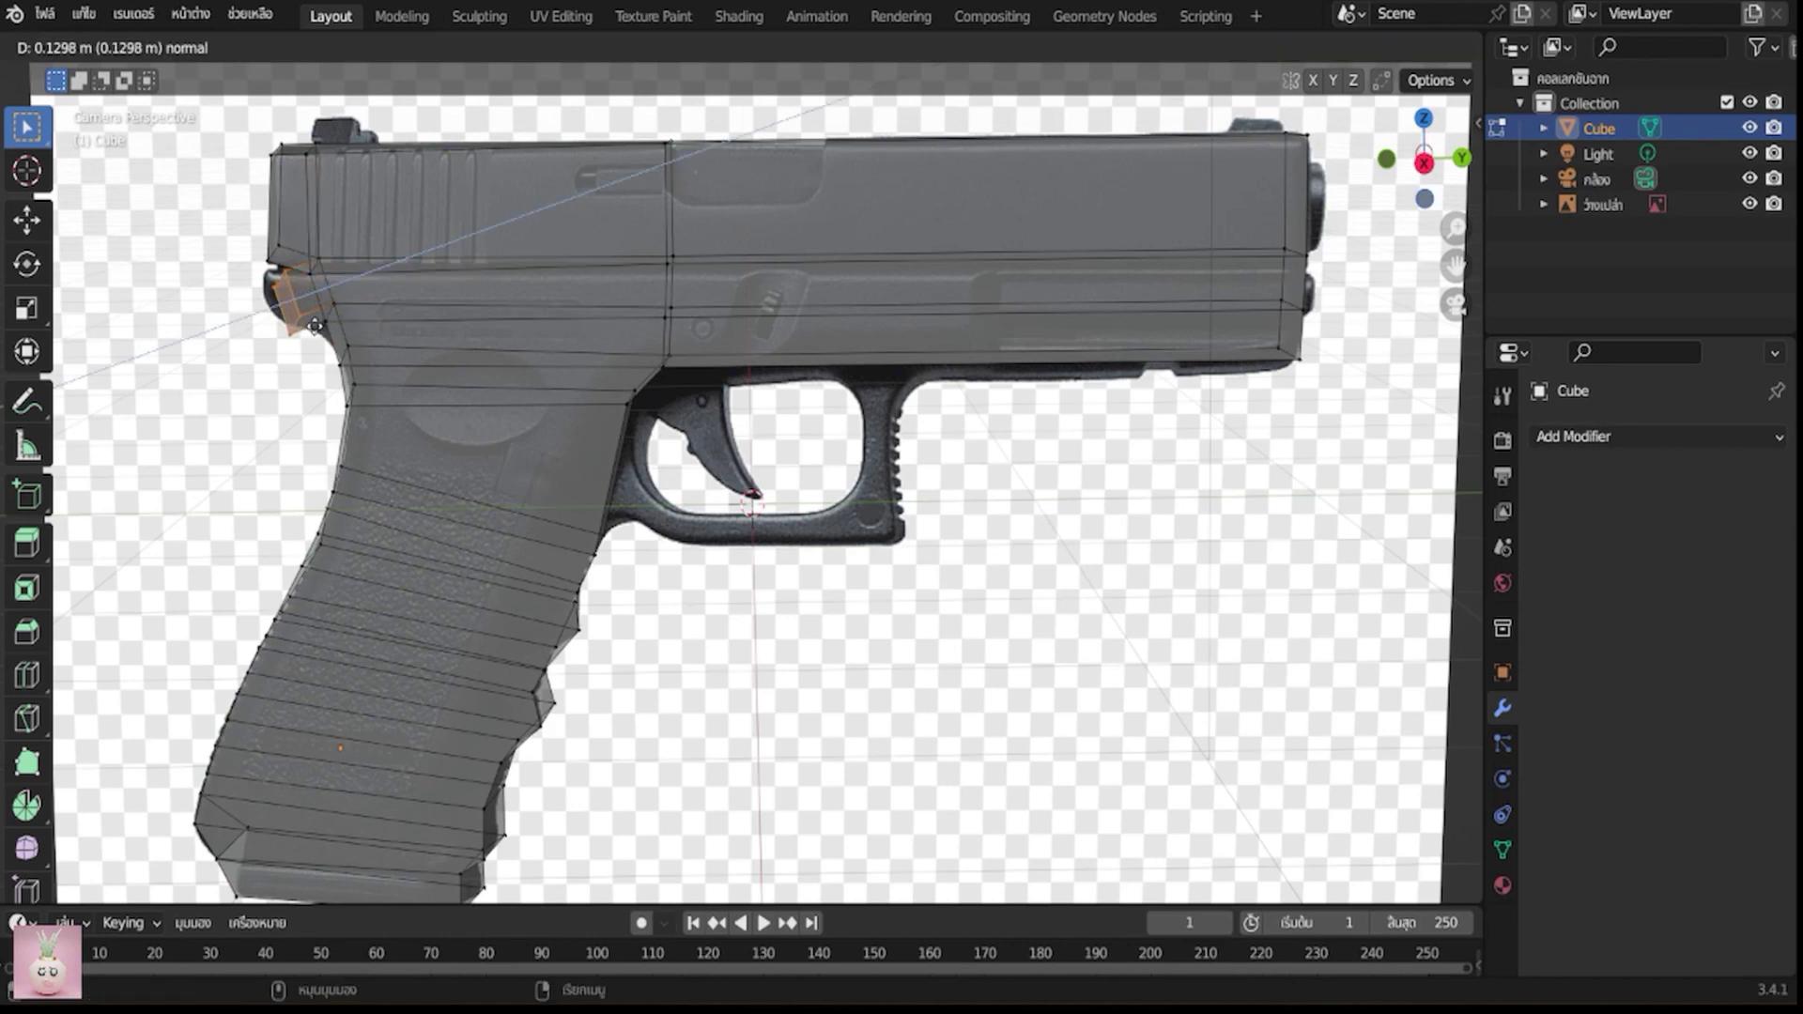
pyautogui.click(315, 325)
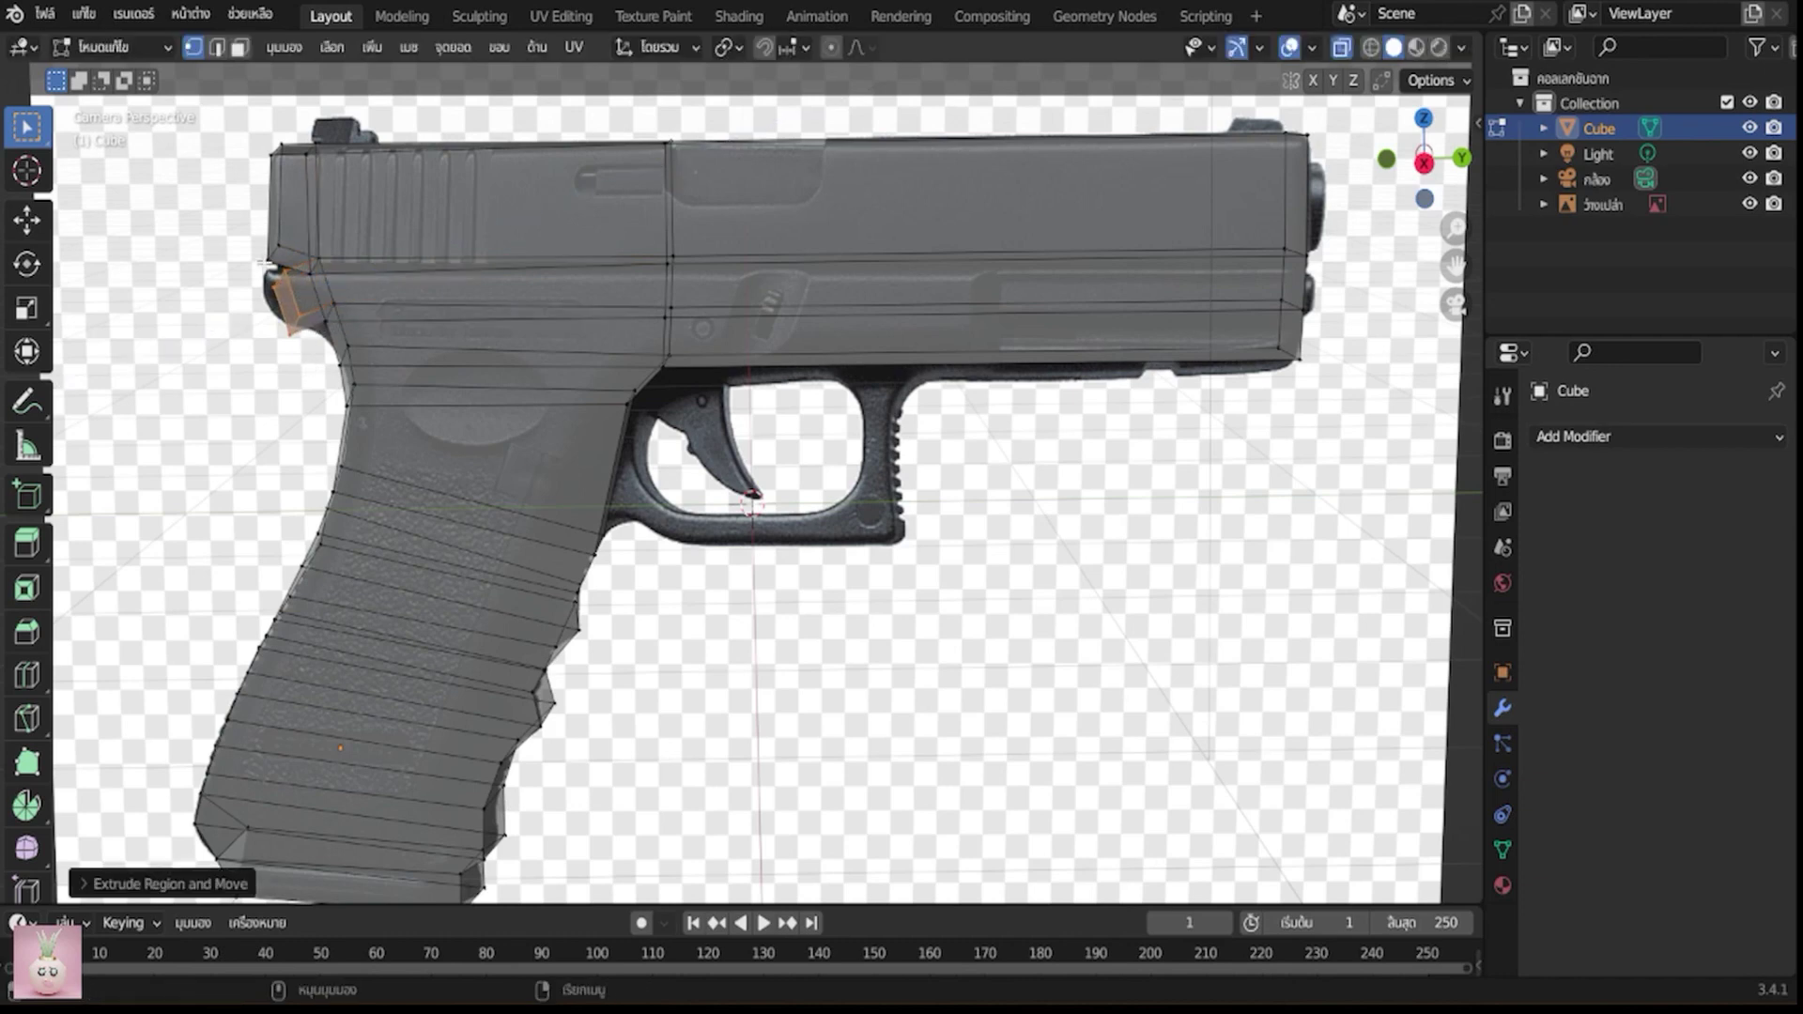
pyautogui.click(300, 316)
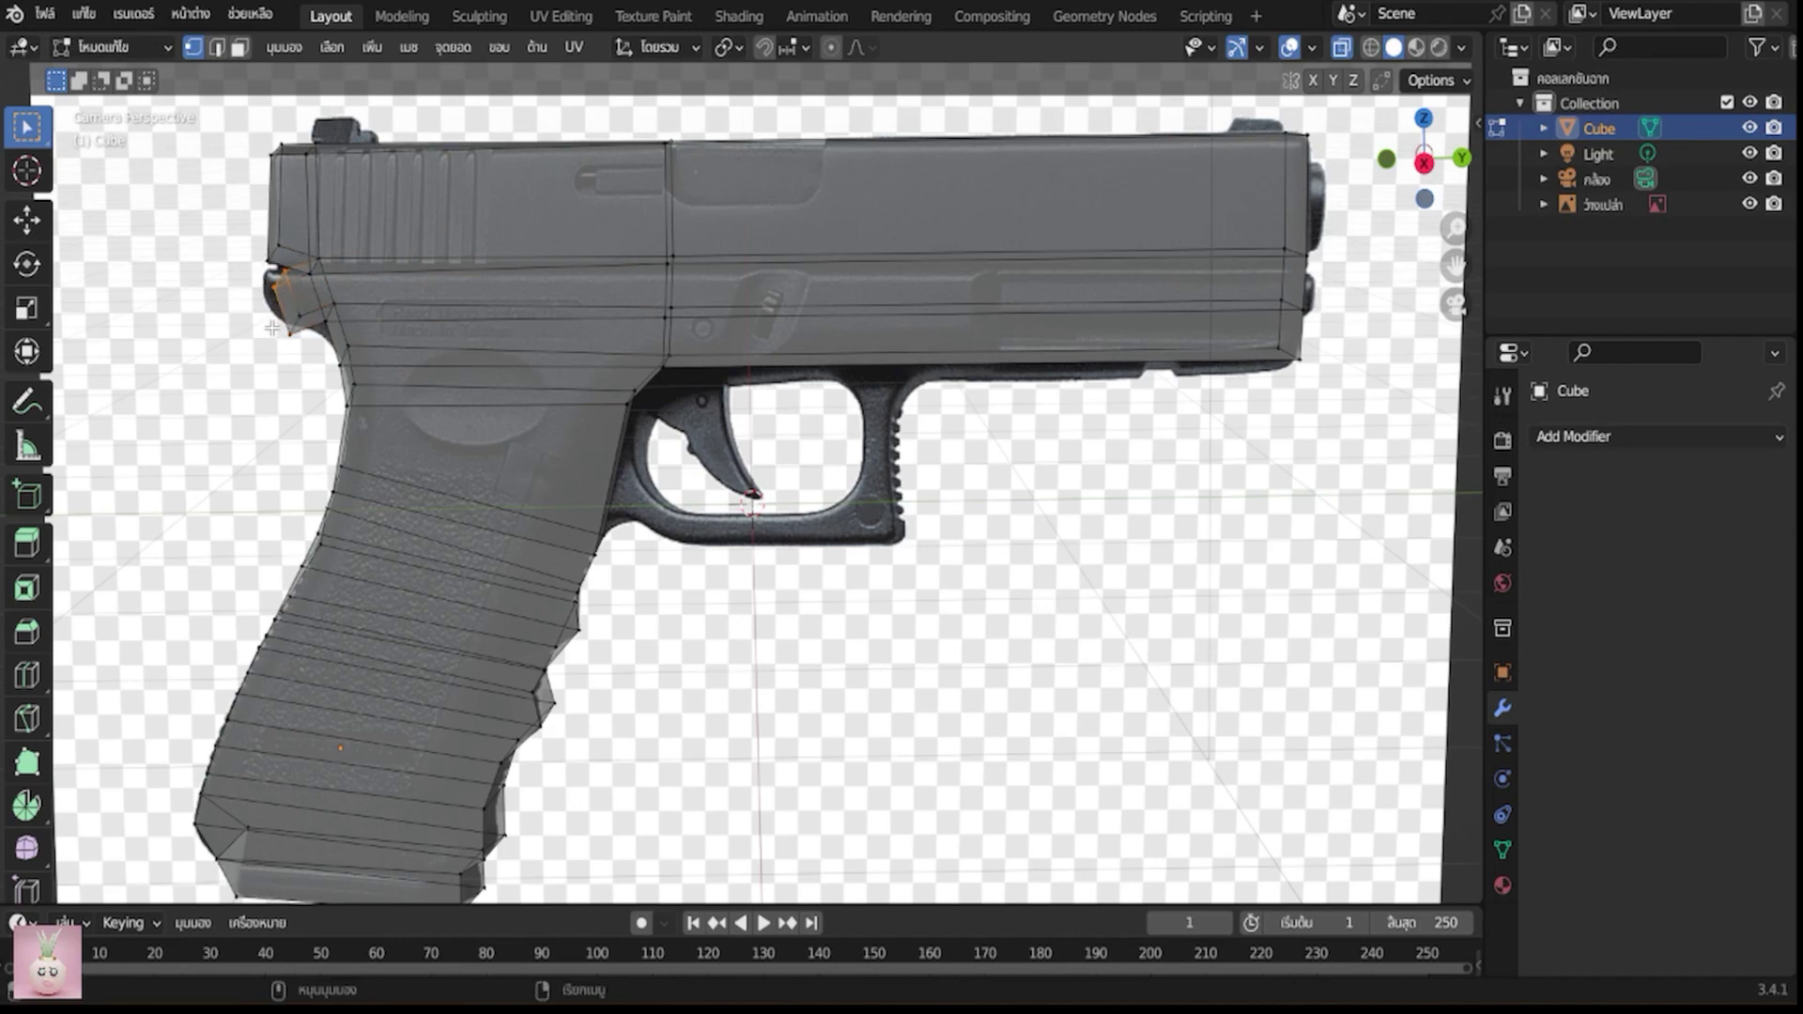
pyautogui.press('g')
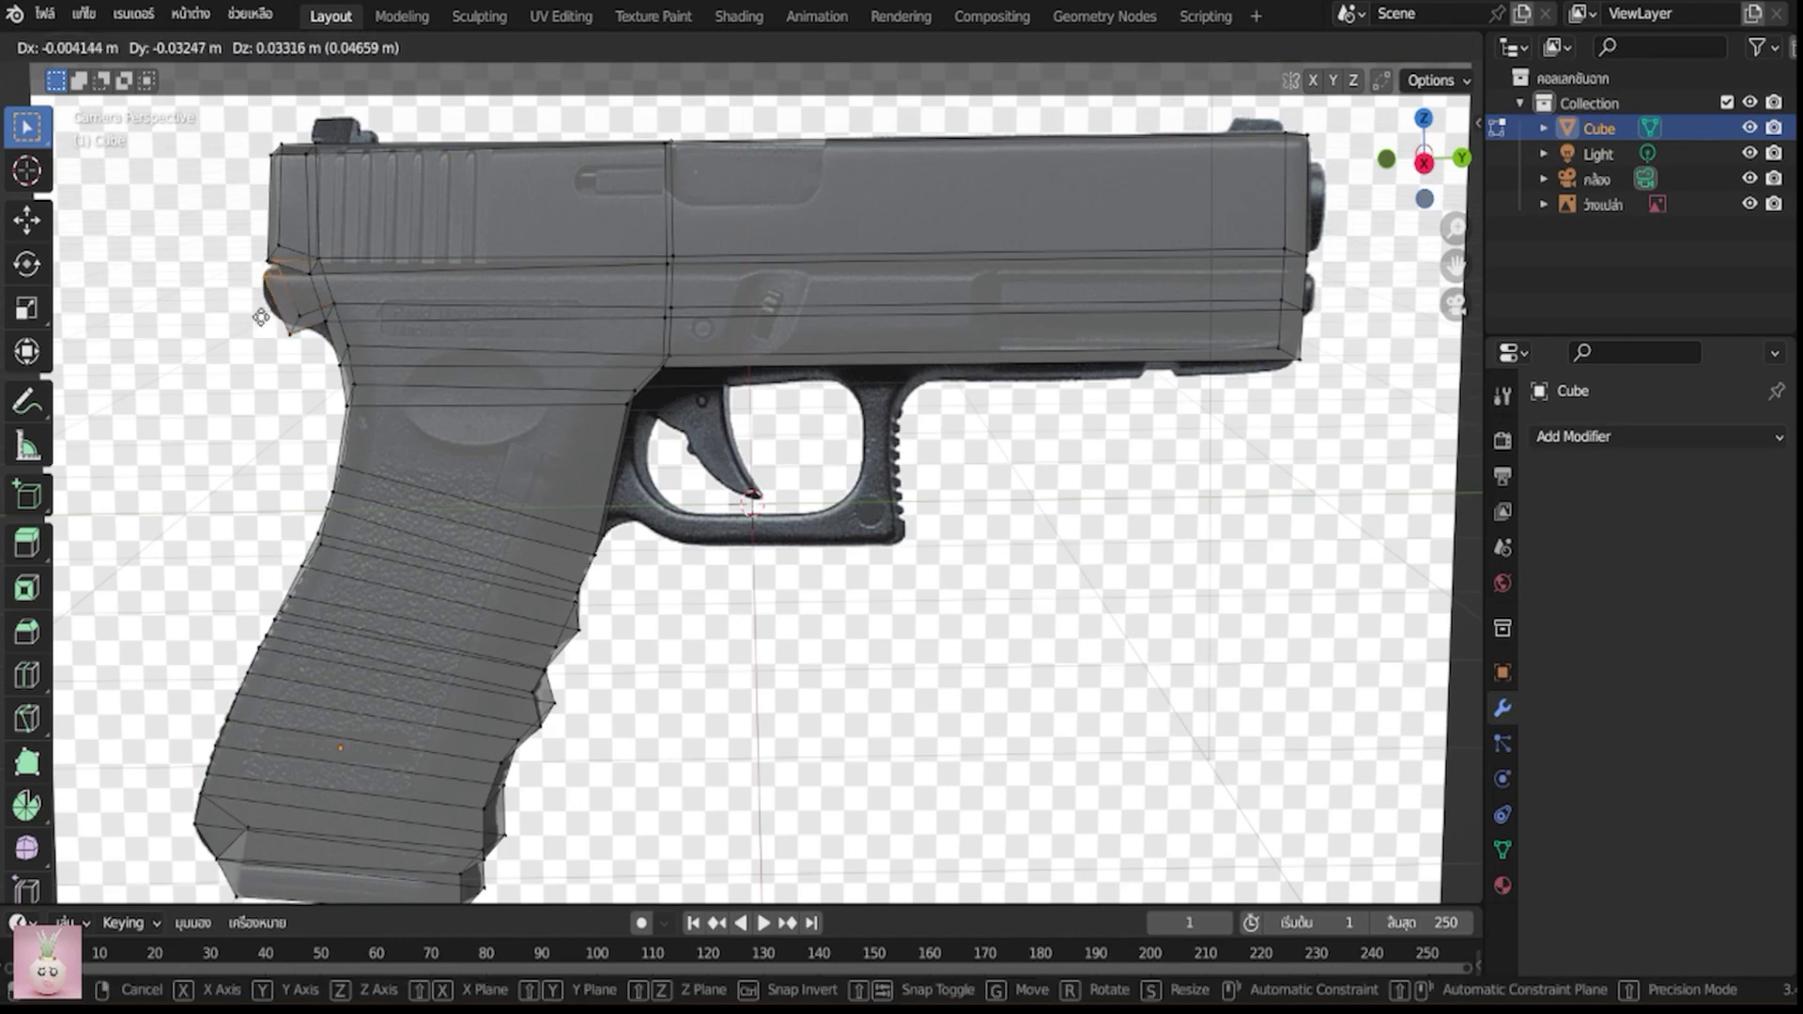
pyautogui.click(261, 319)
# Shape the protrusion's vertices and lower edges to match the photo outline
pyautogui.click(292, 274)
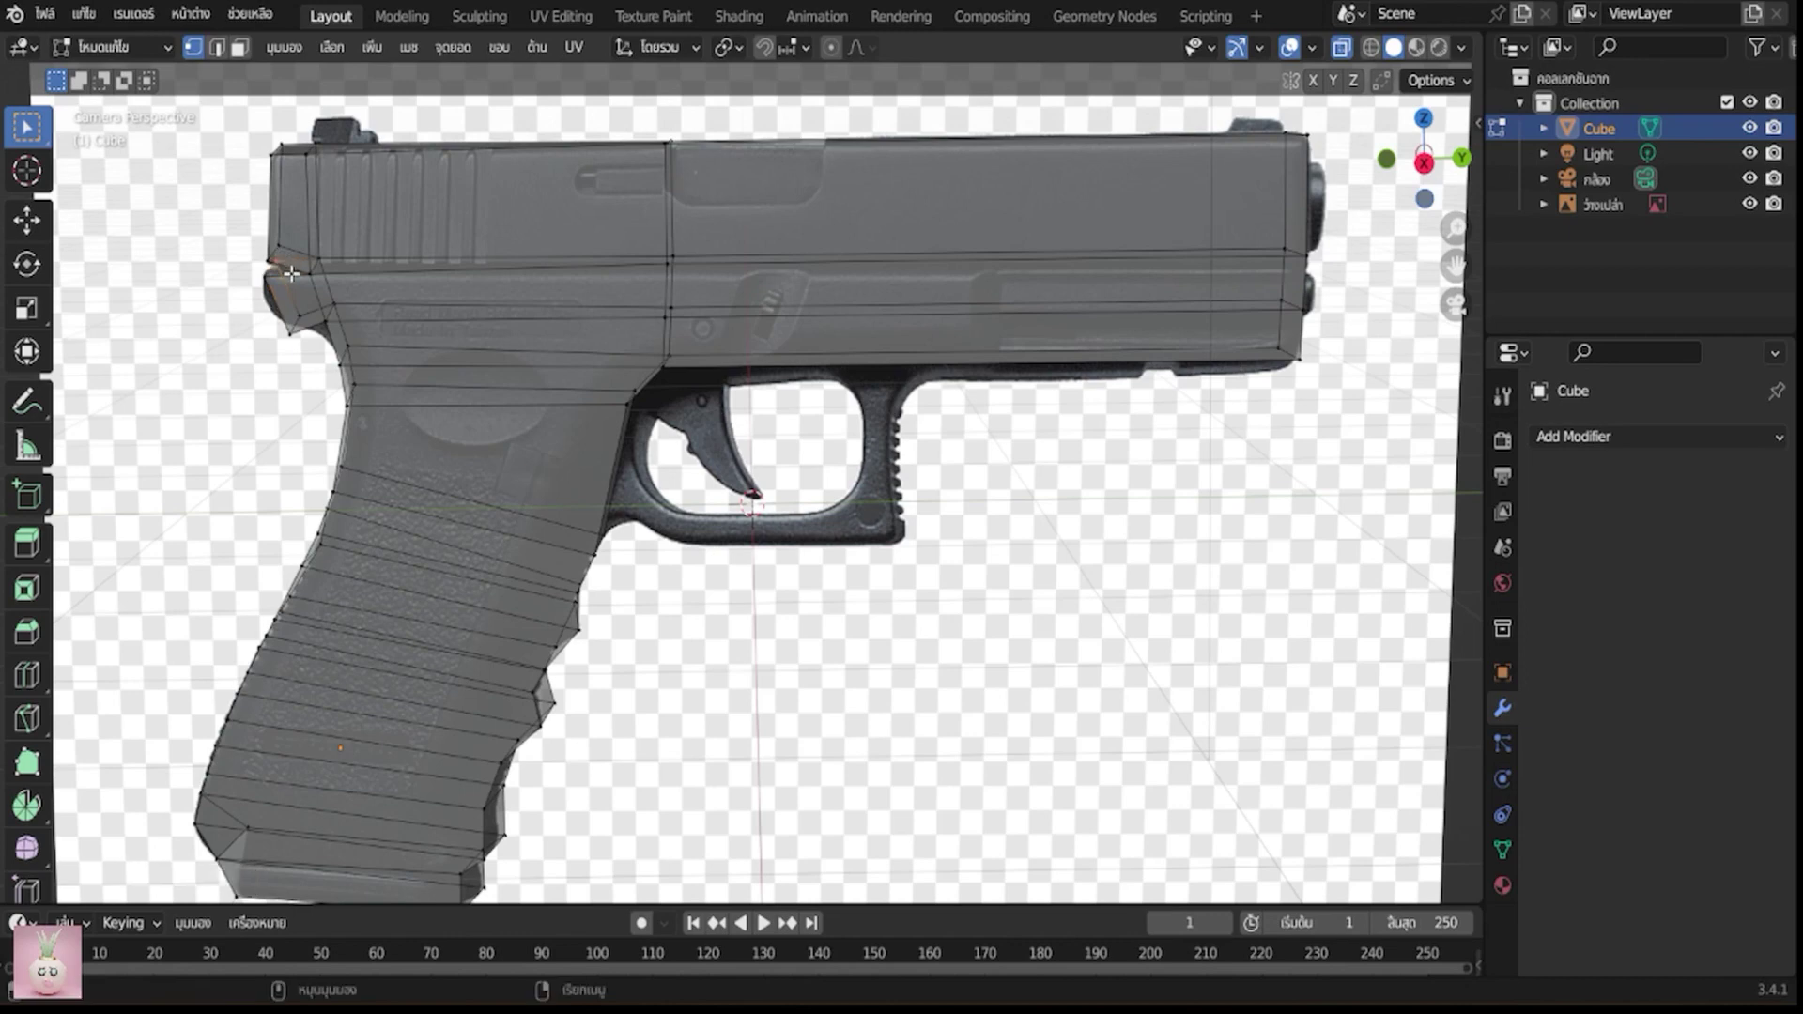
pyautogui.press('g')
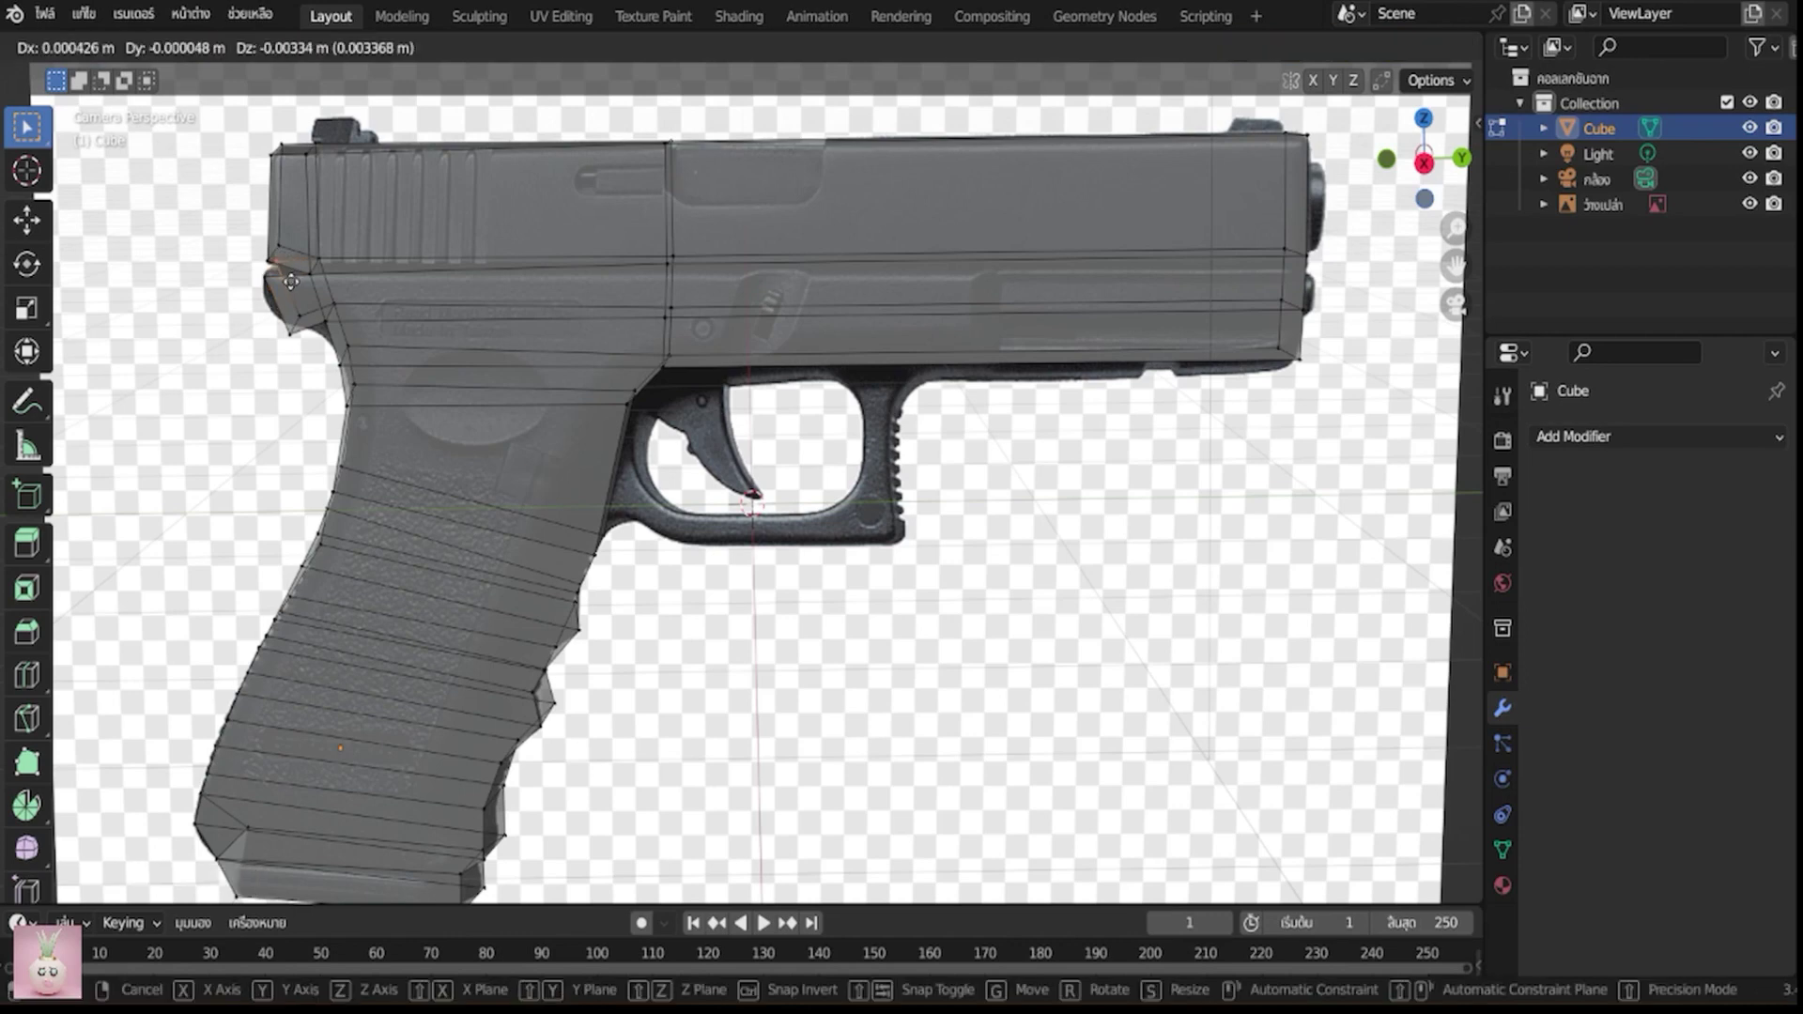
pyautogui.click(287, 289)
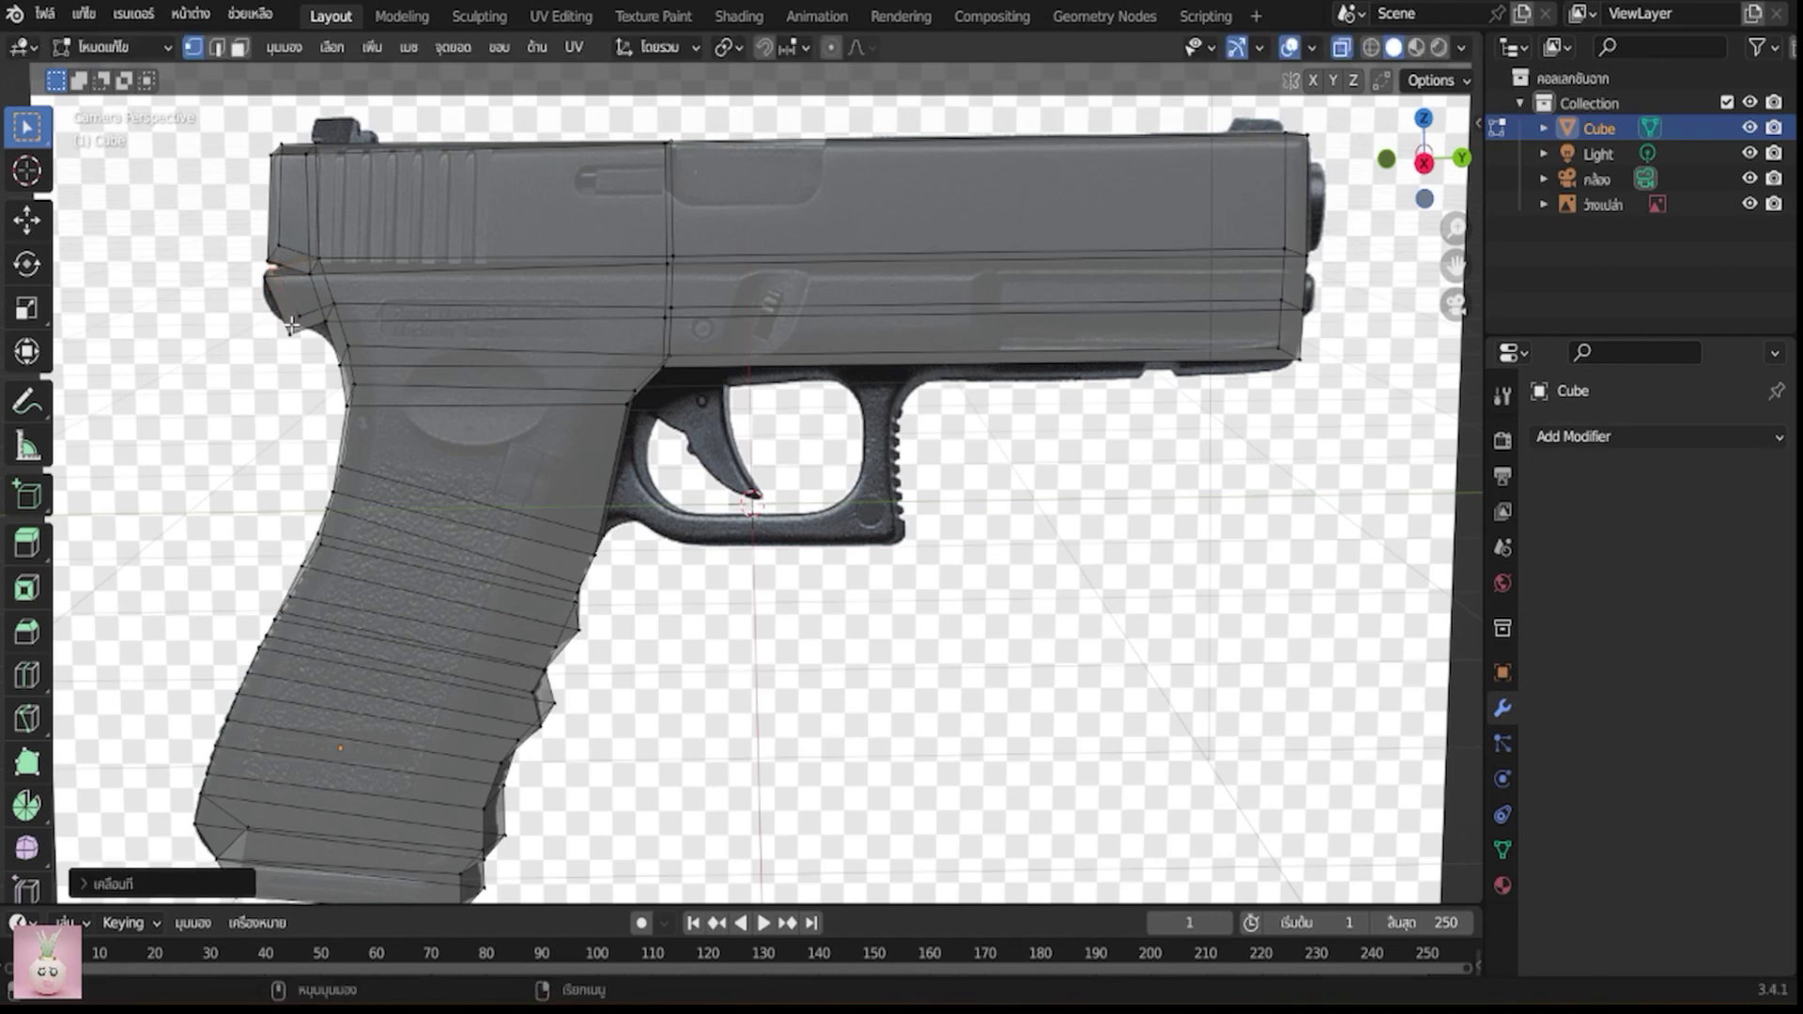
pyautogui.click(301, 324)
pyautogui.press('g')
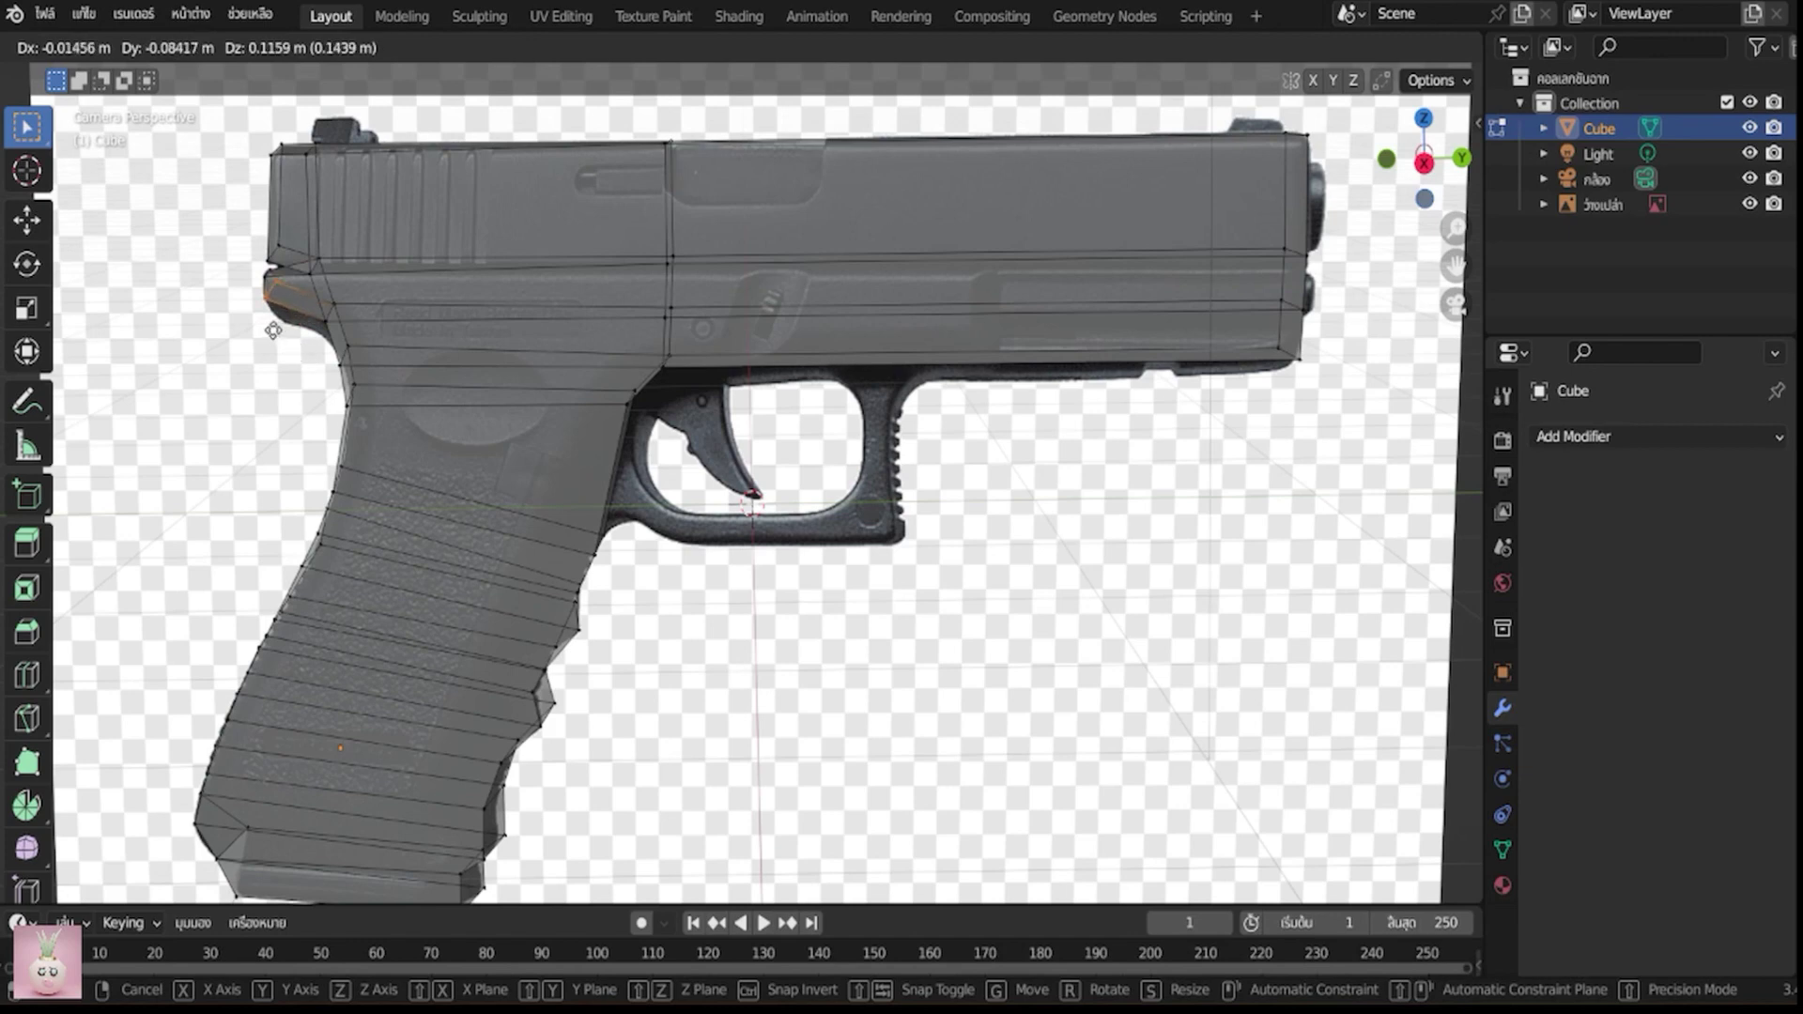
pyautogui.click(273, 330)
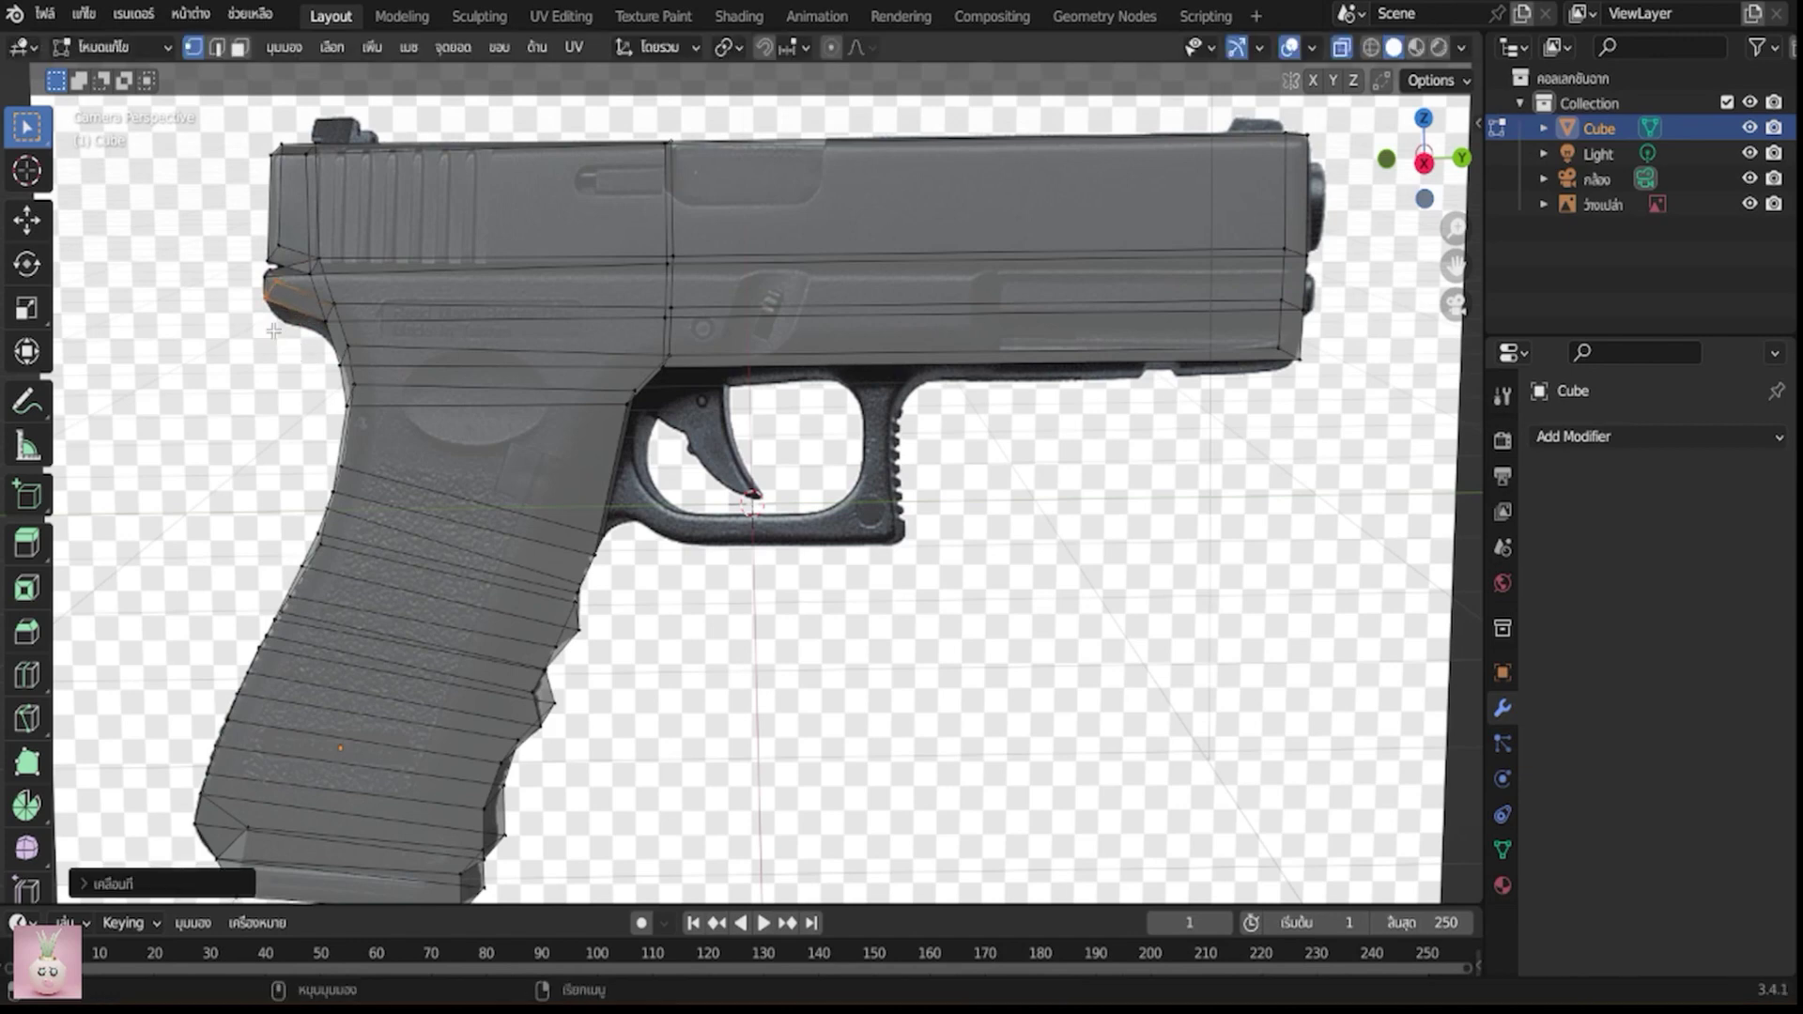
pyautogui.click(329, 322)
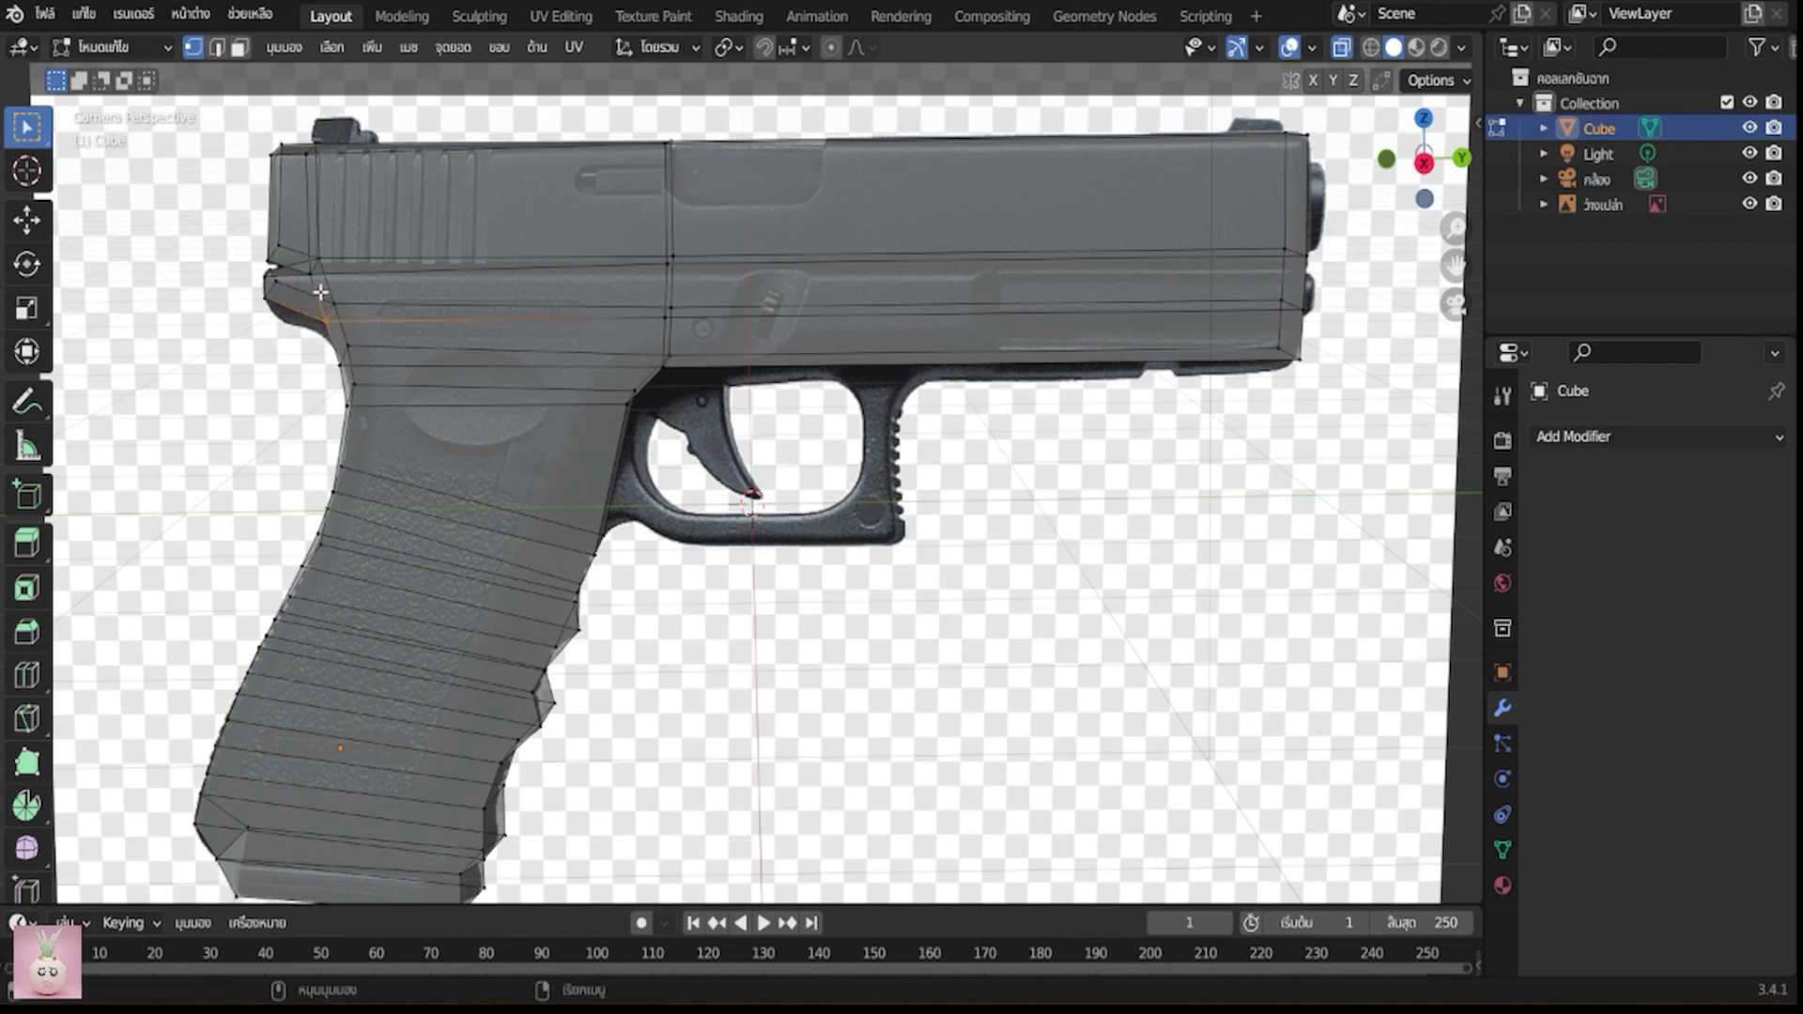
pyautogui.keyDown('shift'); pyautogui.click(332, 305); pyautogui.keyUp('shift')
pyautogui.press('g')
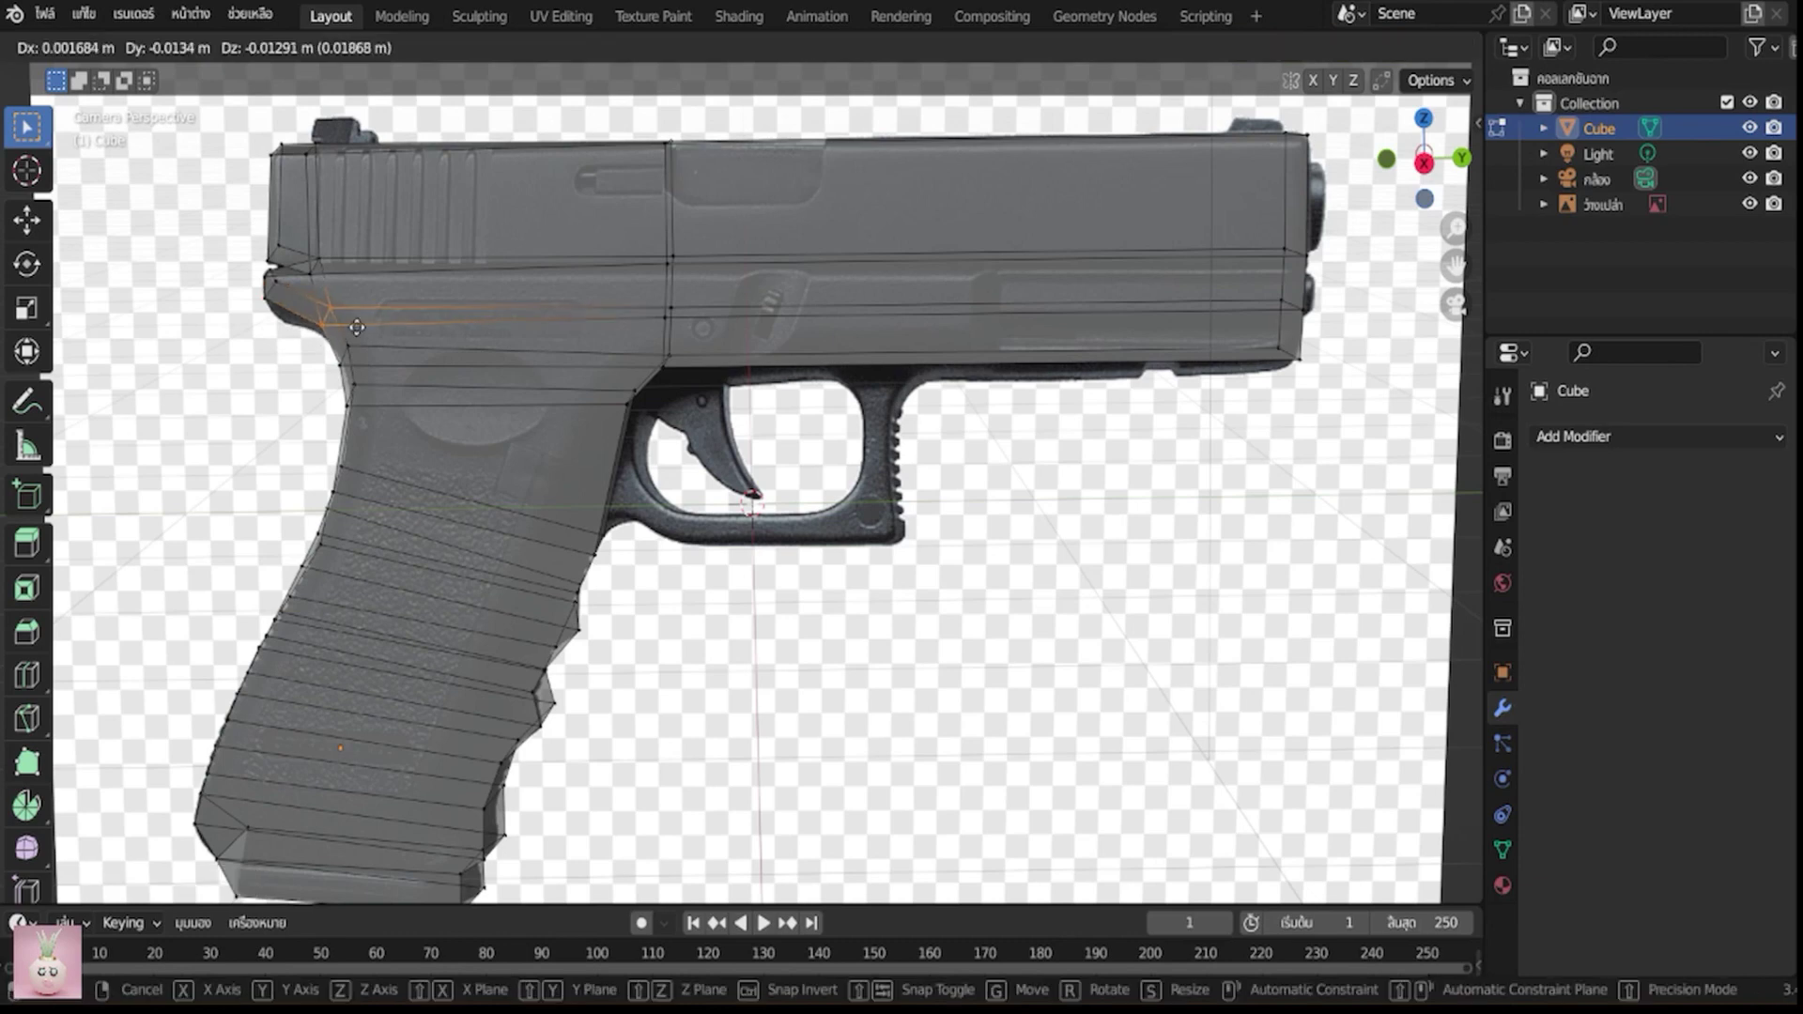
pyautogui.click(340, 328)
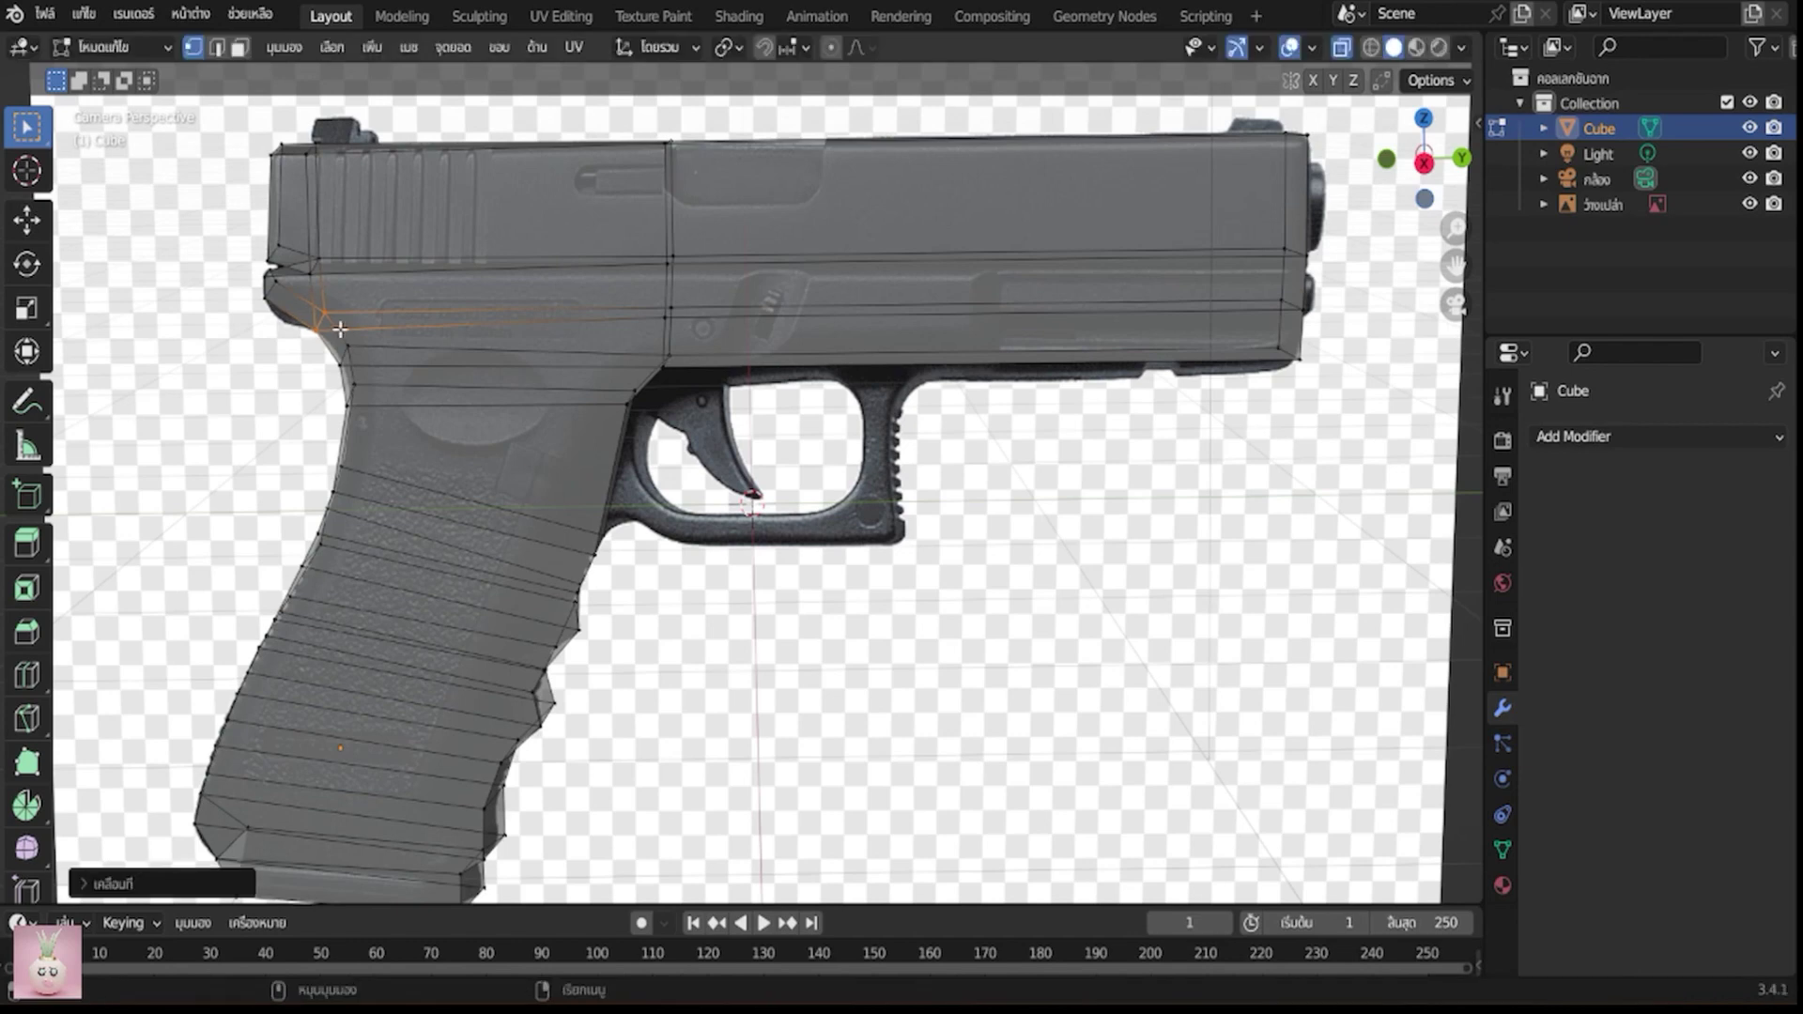
# Add a rear-corner loop cut, nudge its vertex, and cut a vertical loop through grip and slide
pyautogui.hotkey('ctrl', 'r')
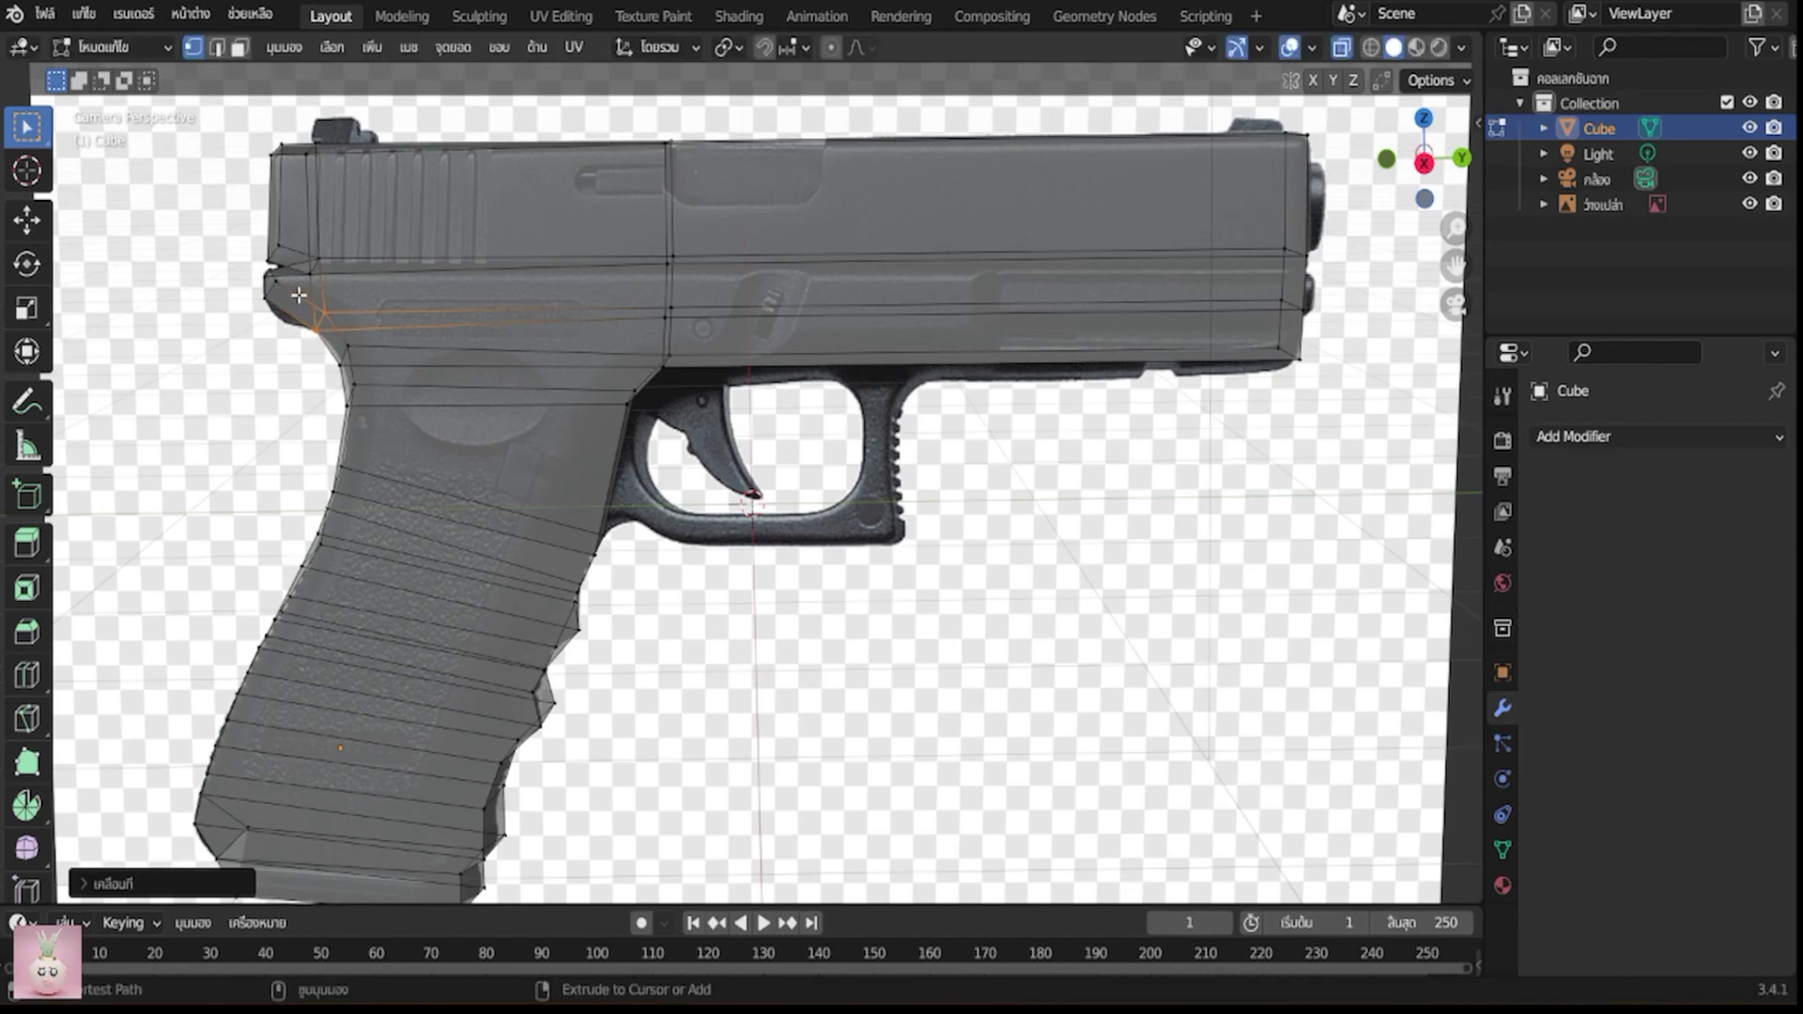
pyautogui.click(298, 295)
pyautogui.rightClick(298, 295)
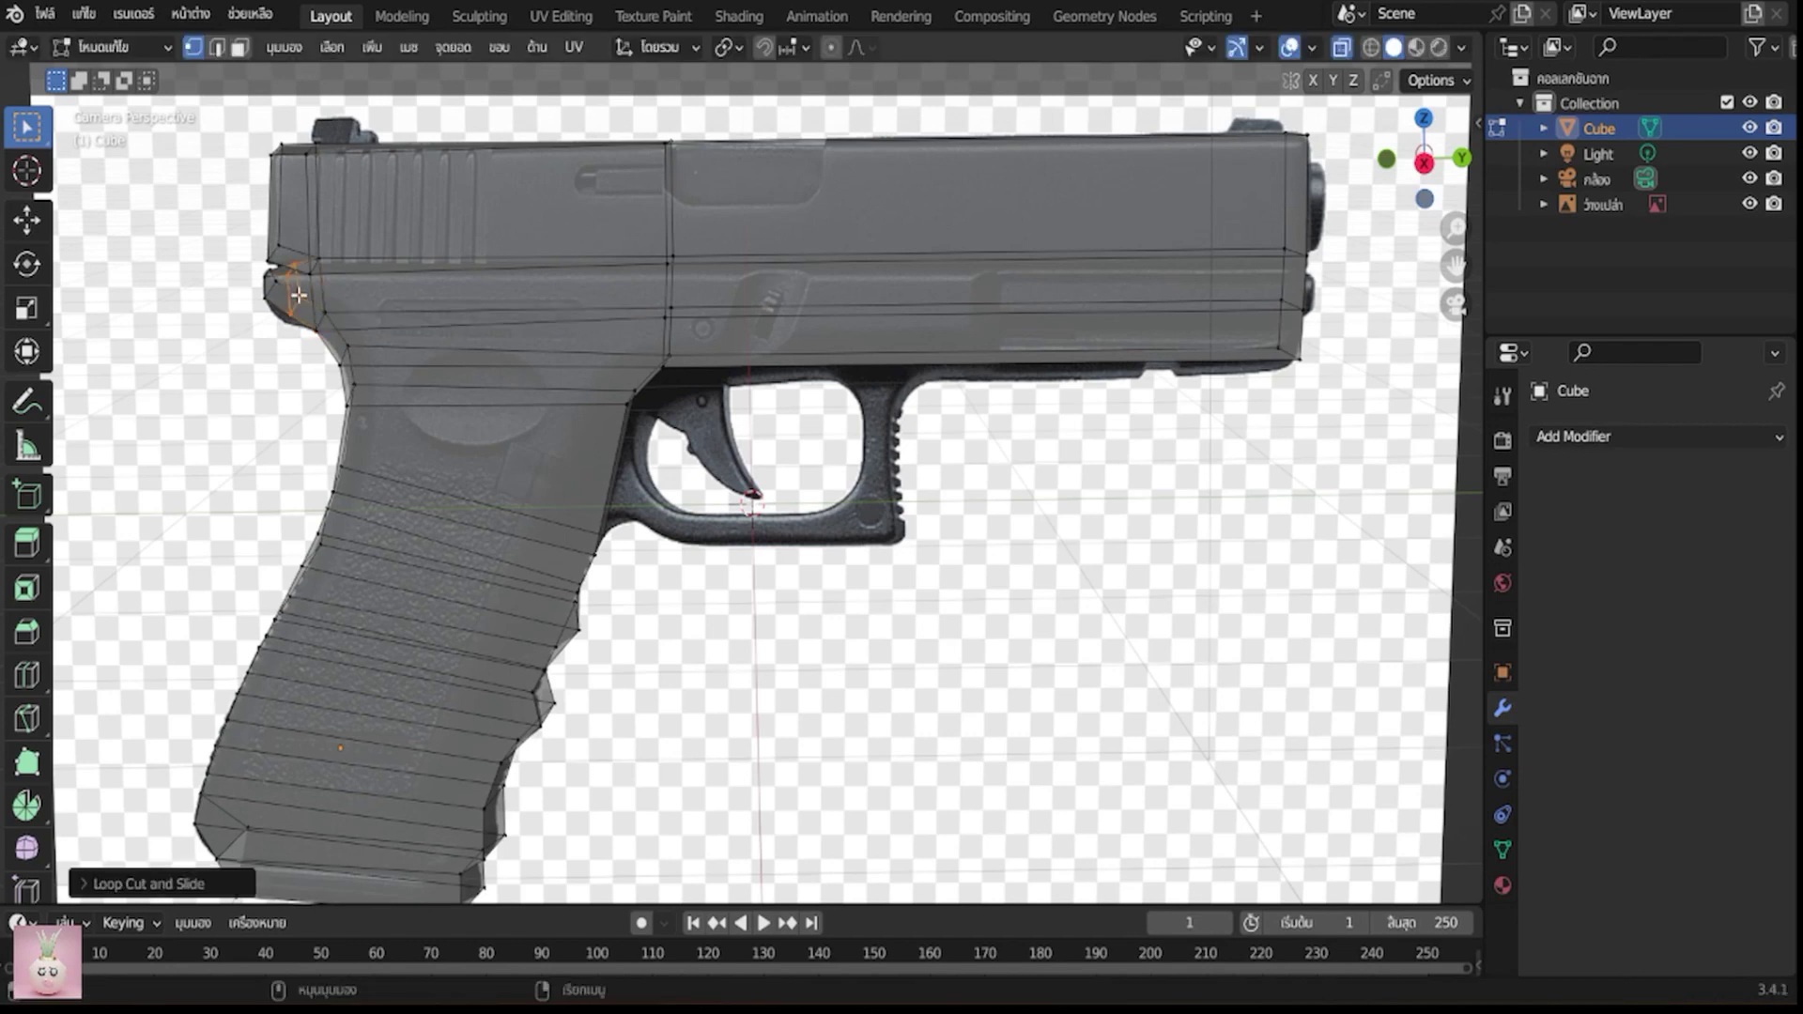
pyautogui.click(302, 304)
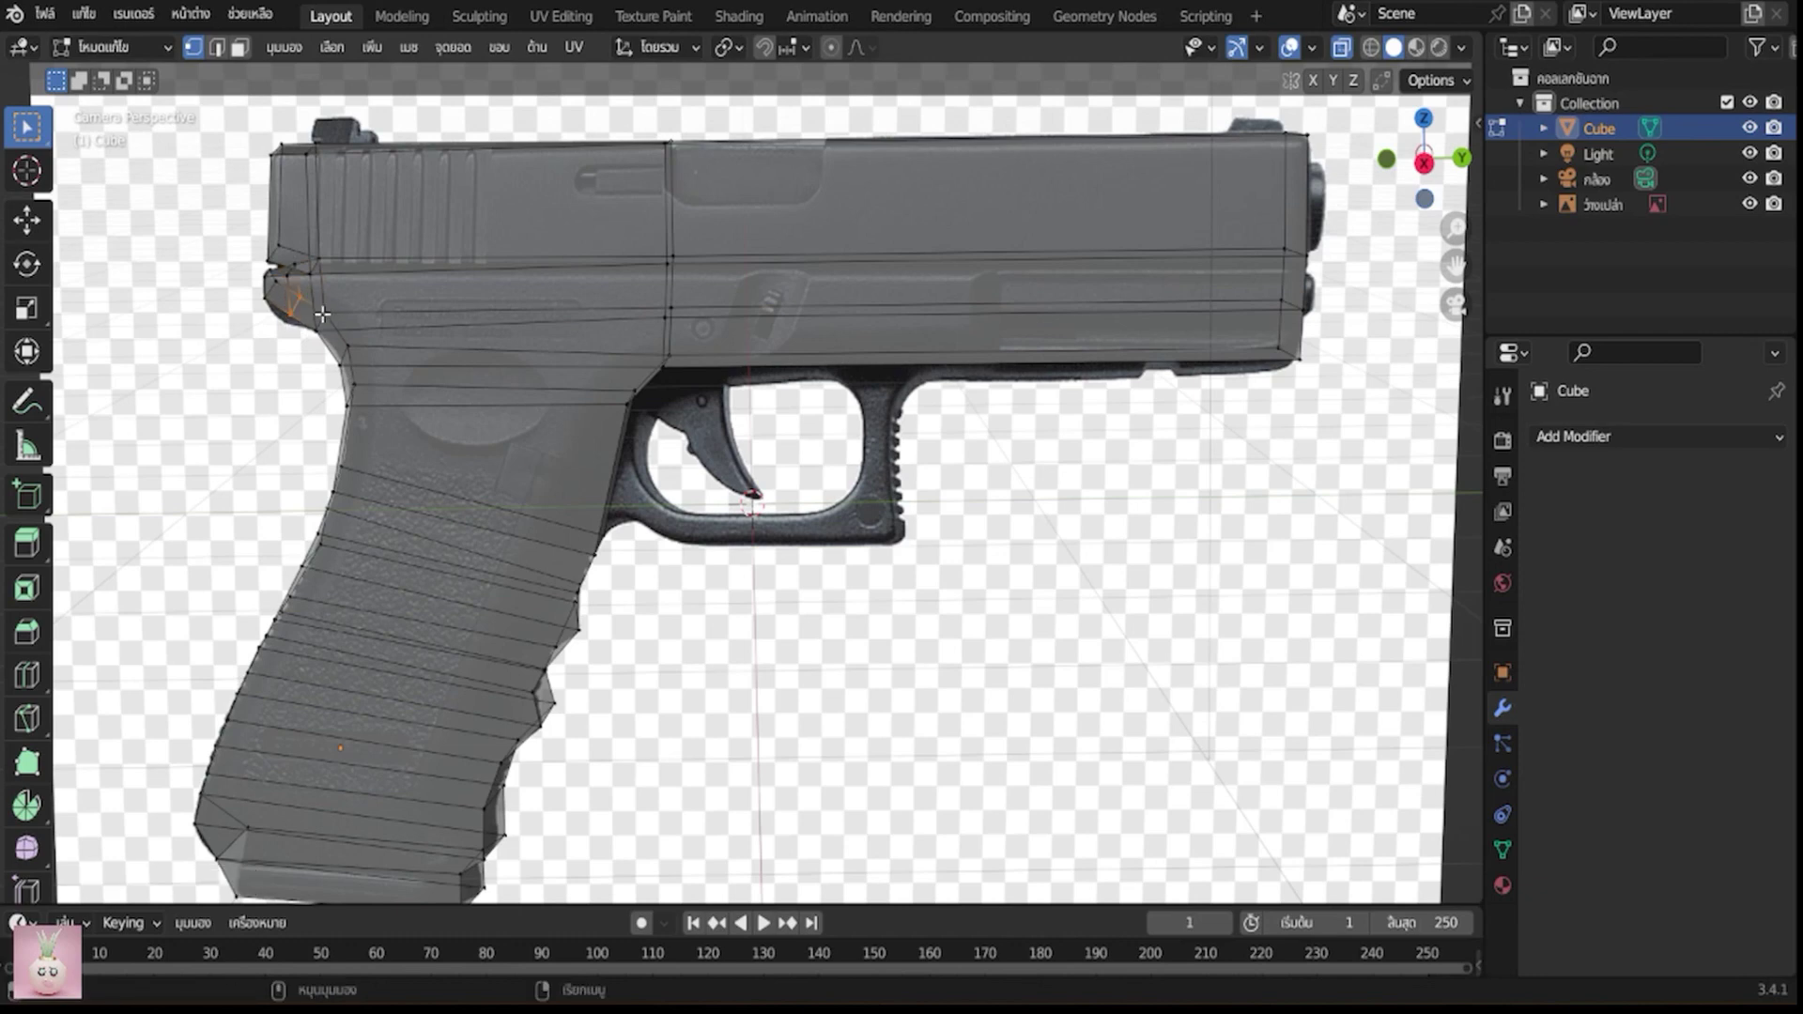
pyautogui.press('g')
pyautogui.click(311, 321)
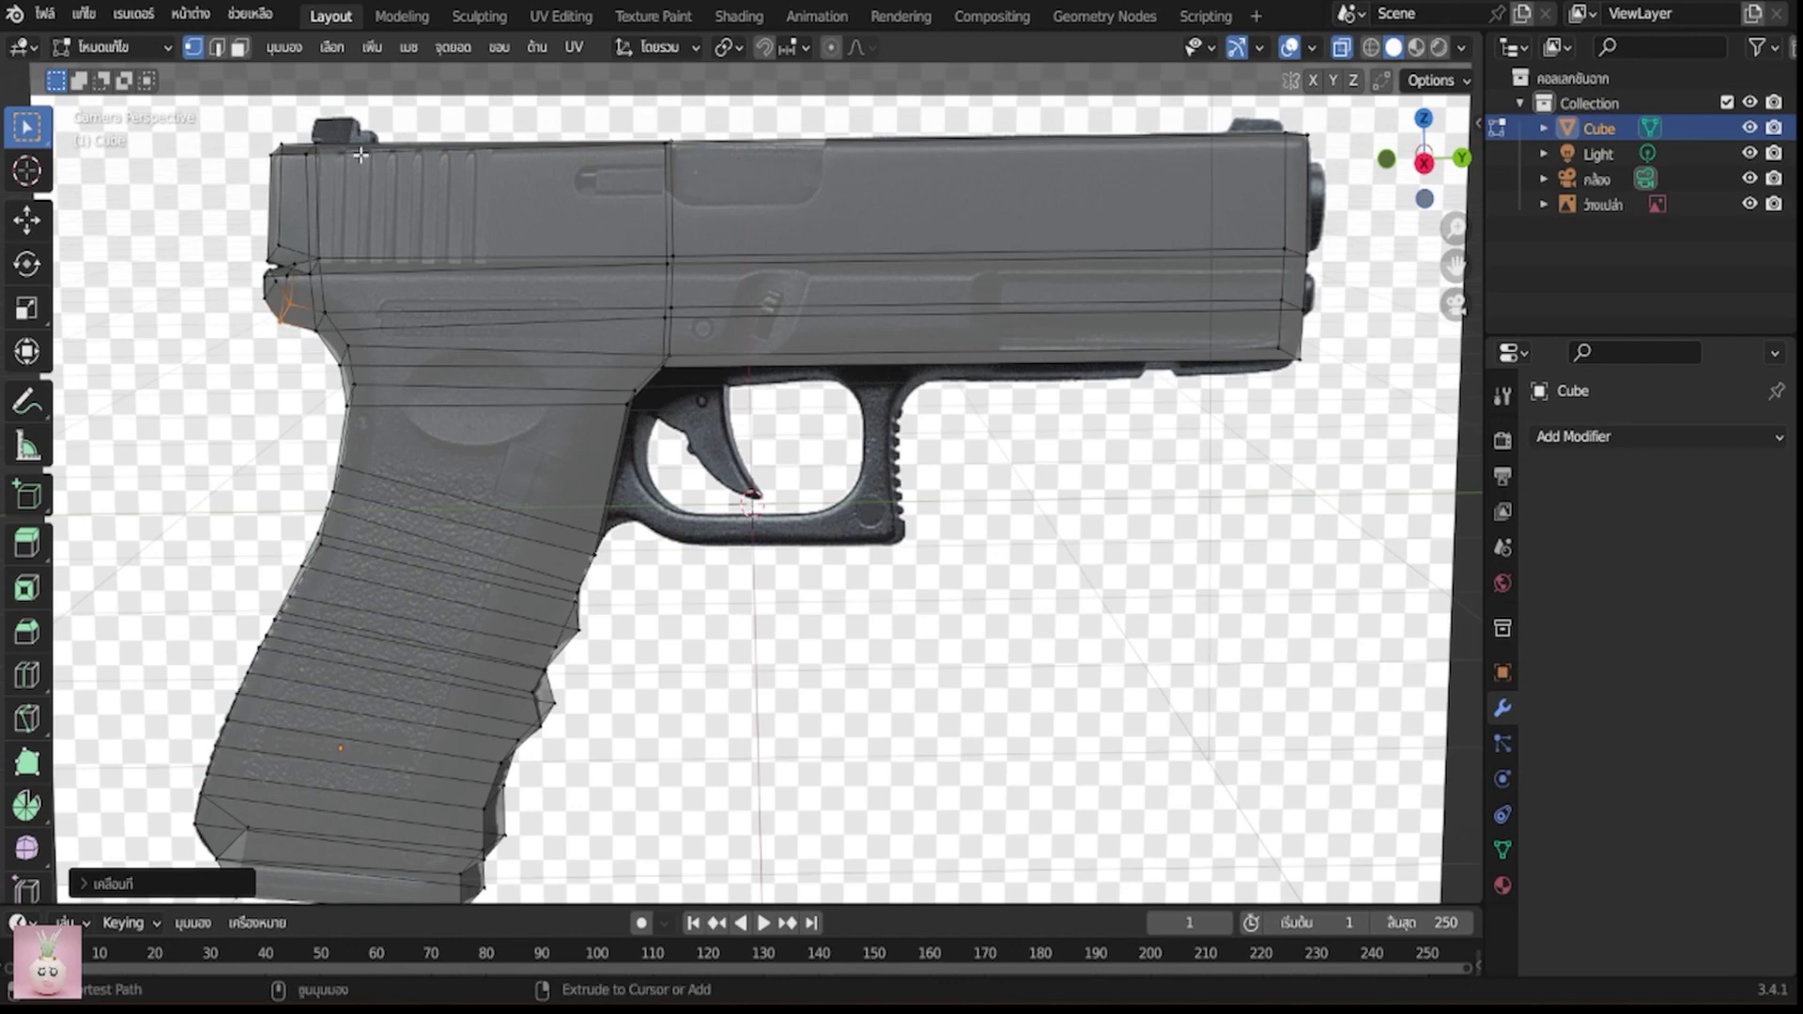
pyautogui.hotkey('ctrl', 'r')
pyautogui.click(359, 155)
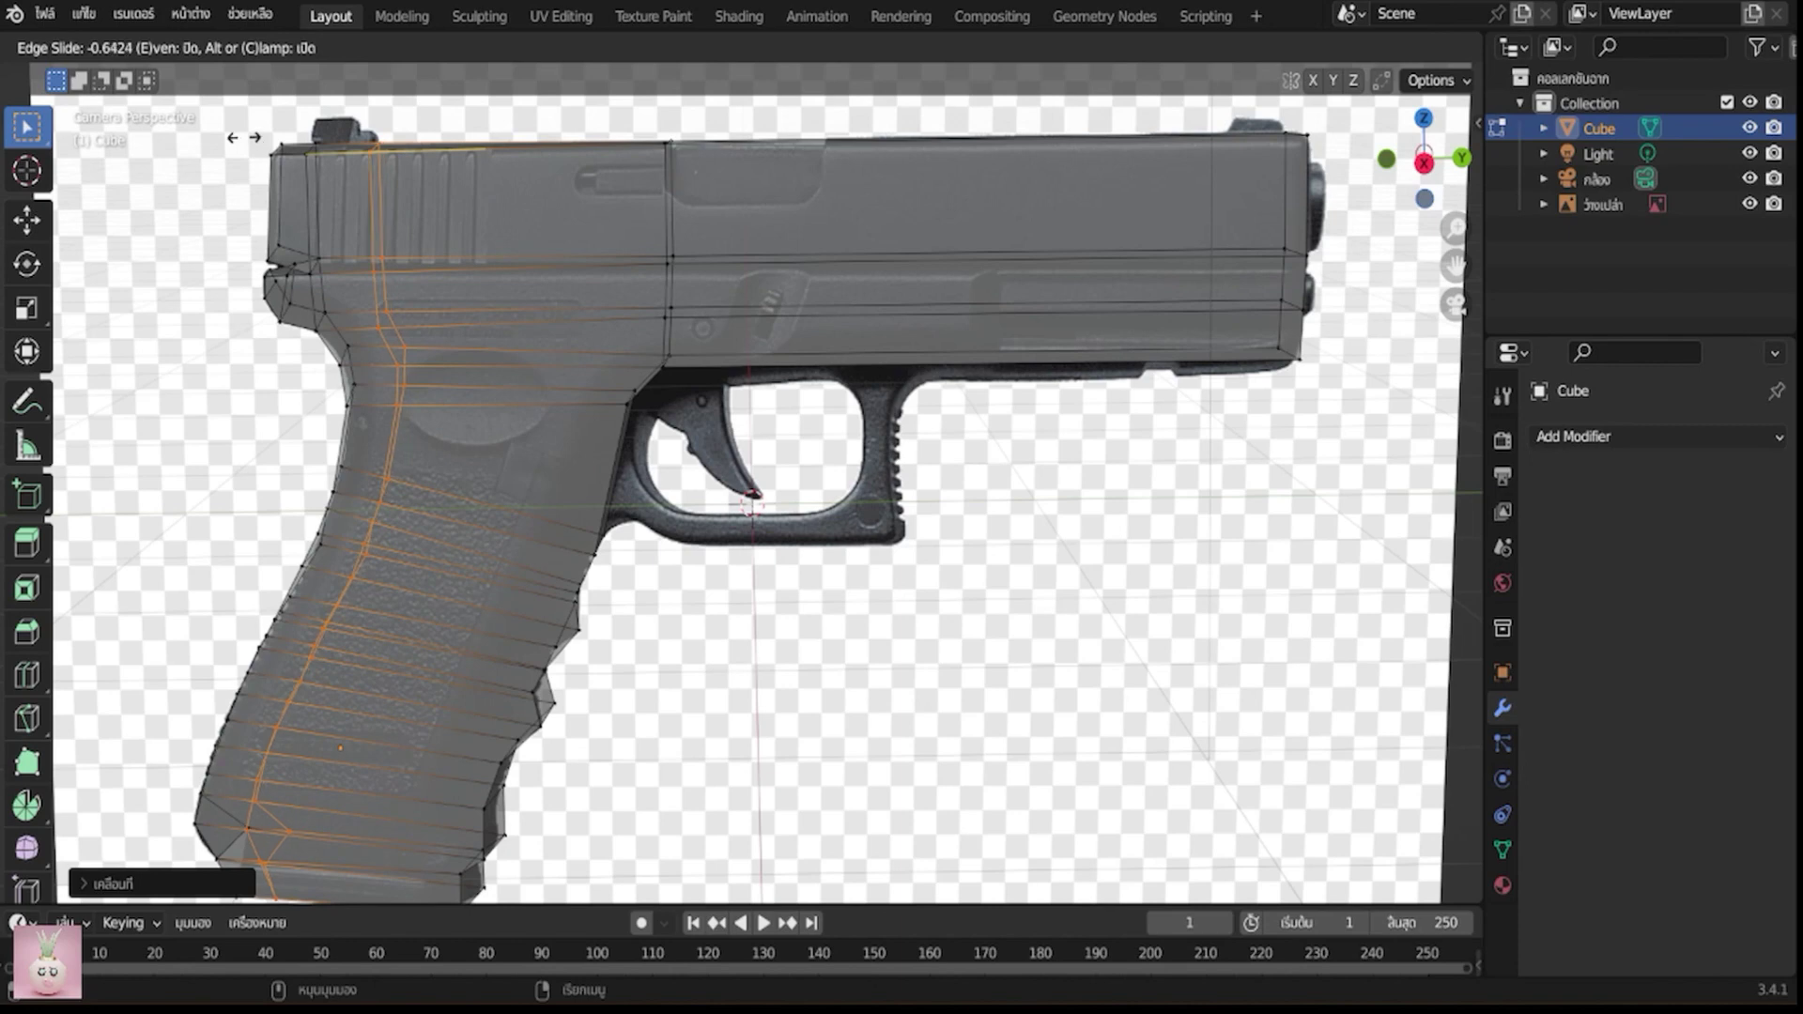
# Fix the new vertical loop in place and select the rear-top area of the slide
pyautogui.click(243, 137)
pyautogui.click(310, 127)
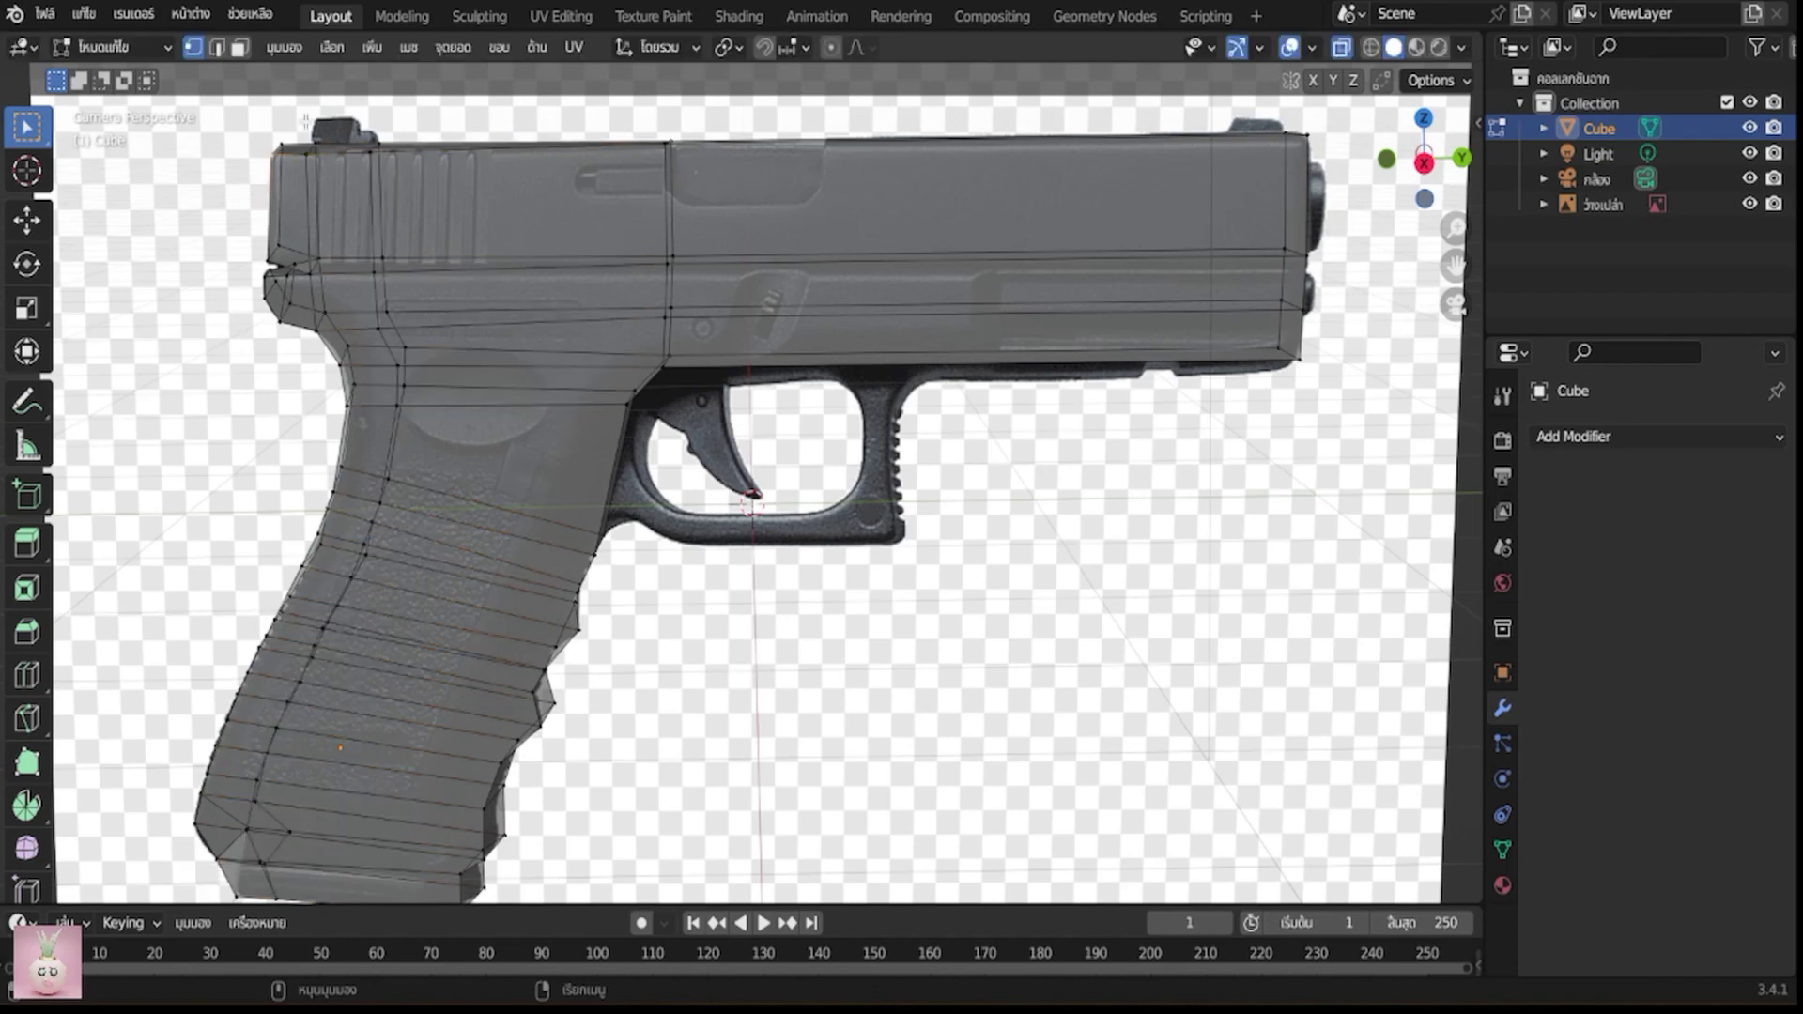
pyautogui.moveTo(301, 131); pyautogui.dragTo(381, 166)
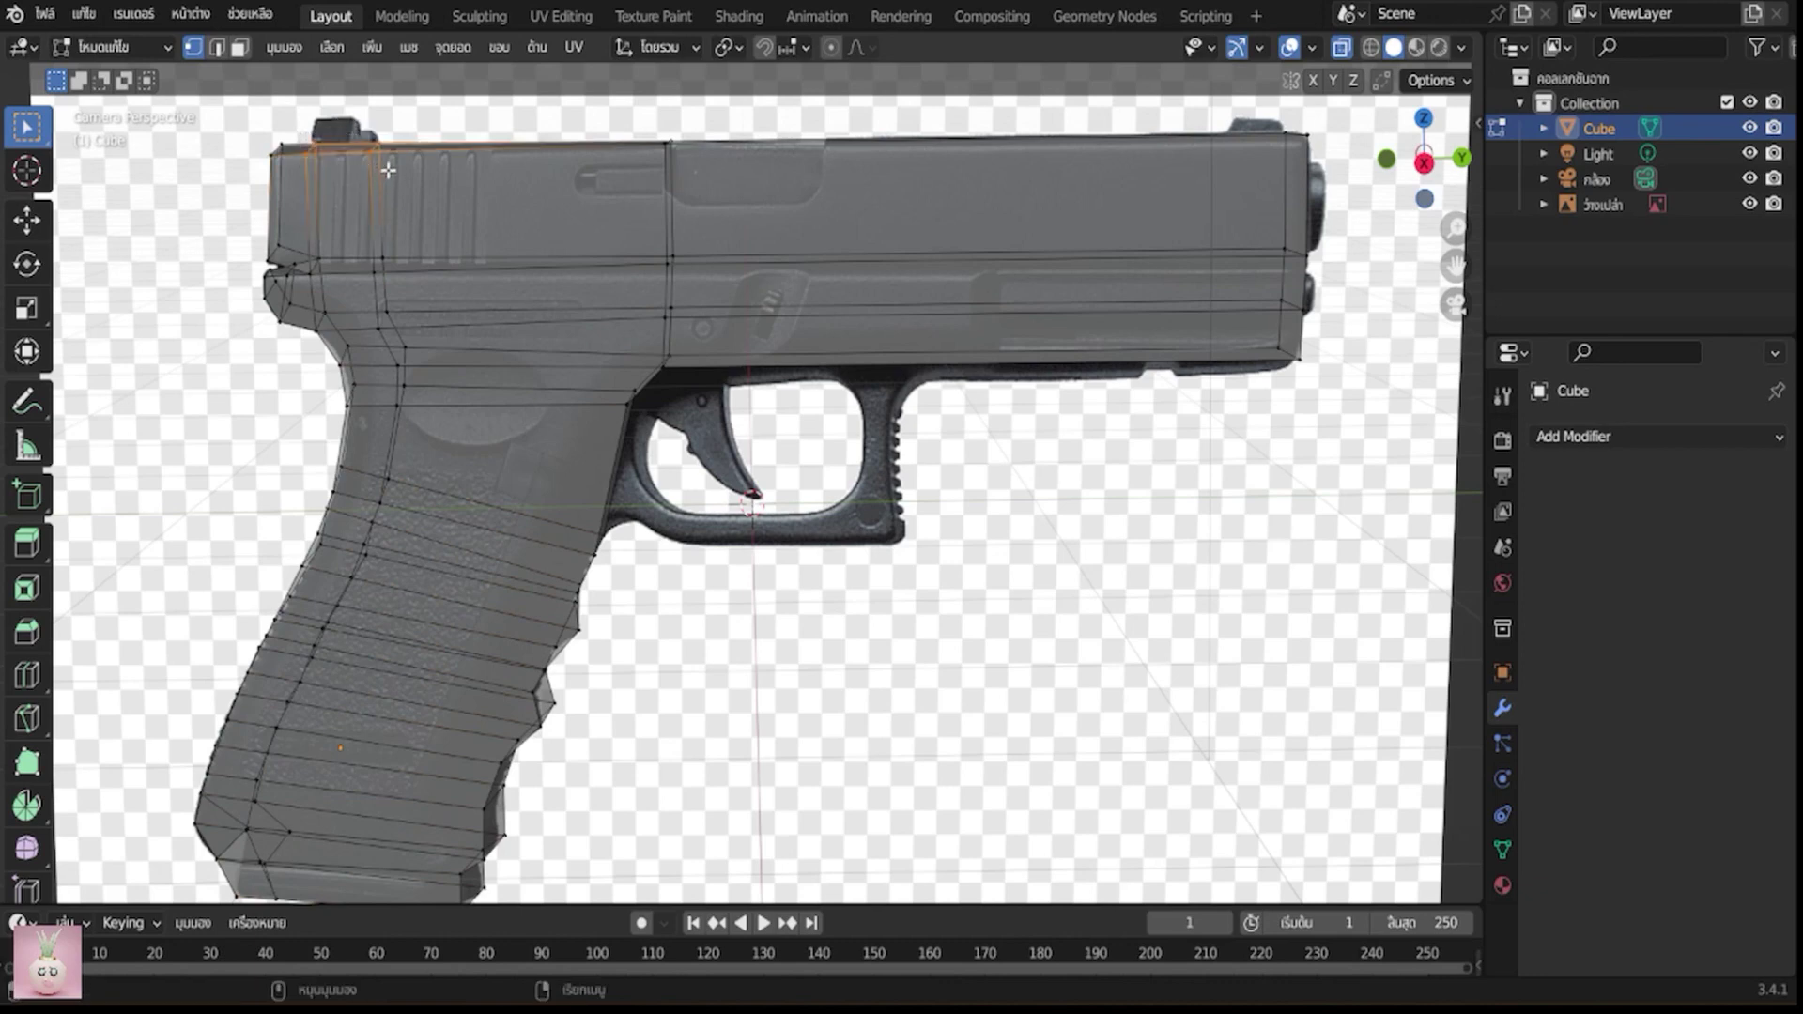
pyautogui.press('e')
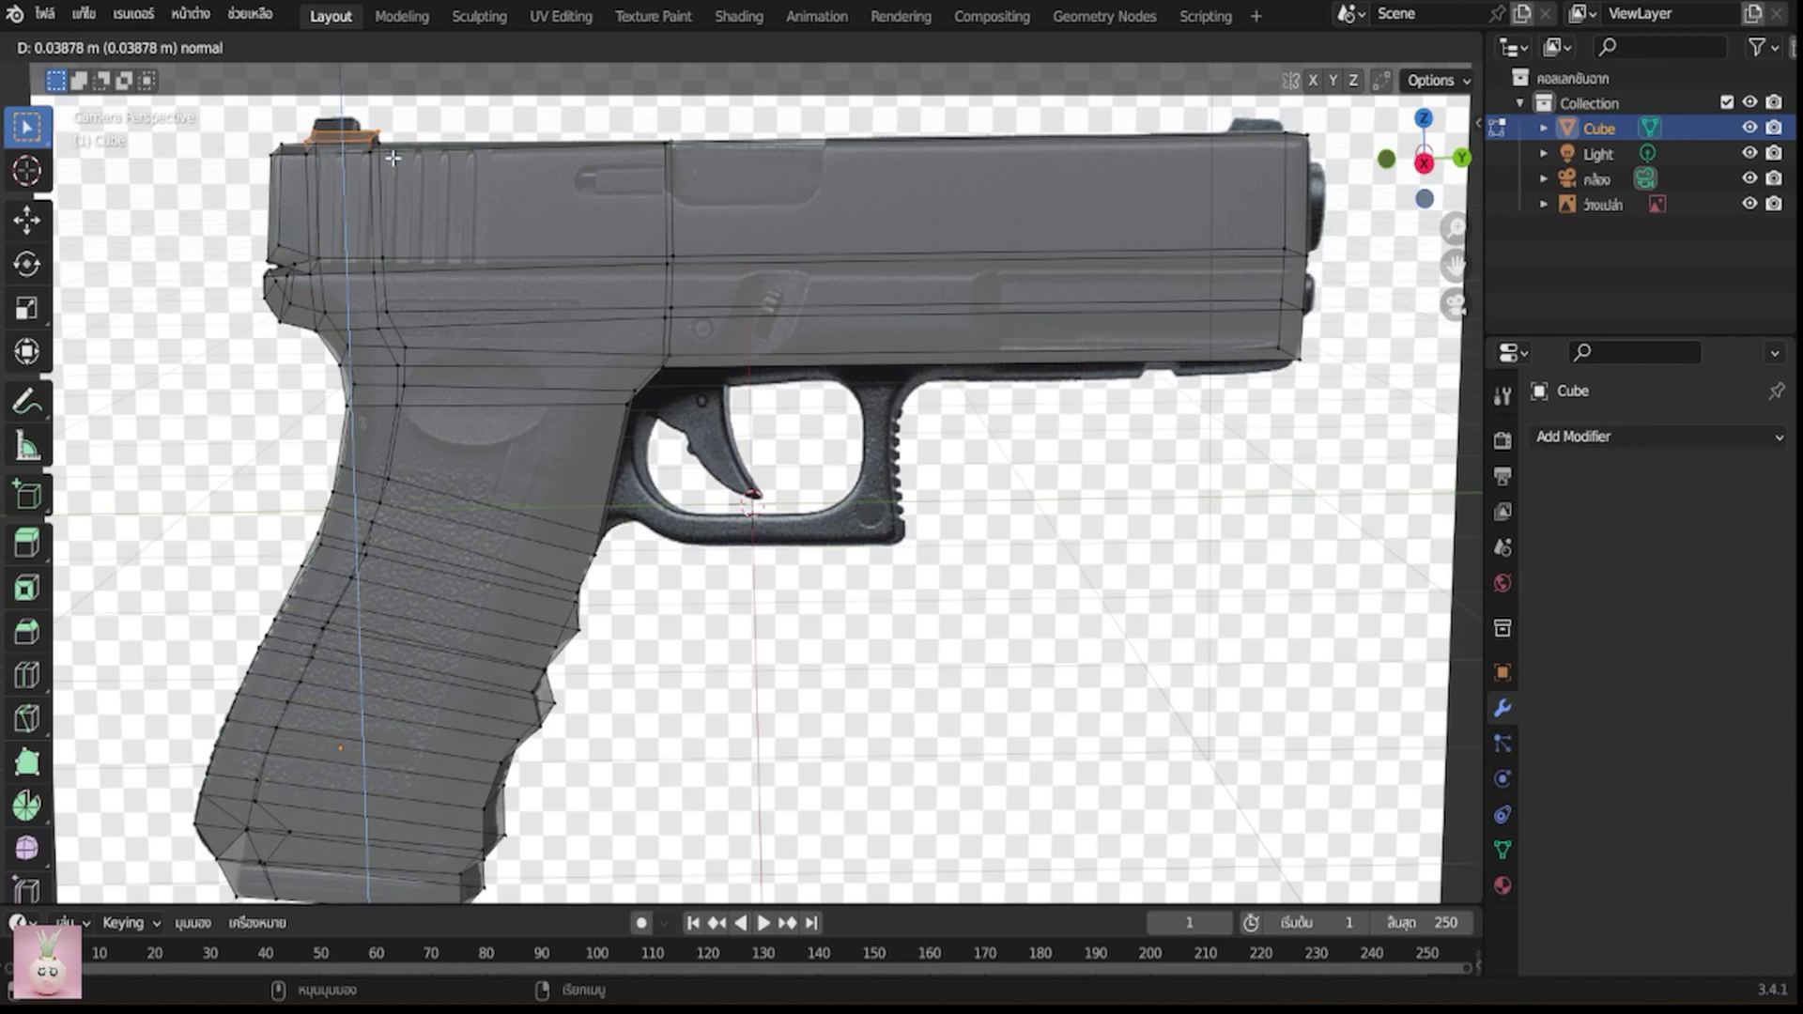
pyautogui.rightClick(392, 158)
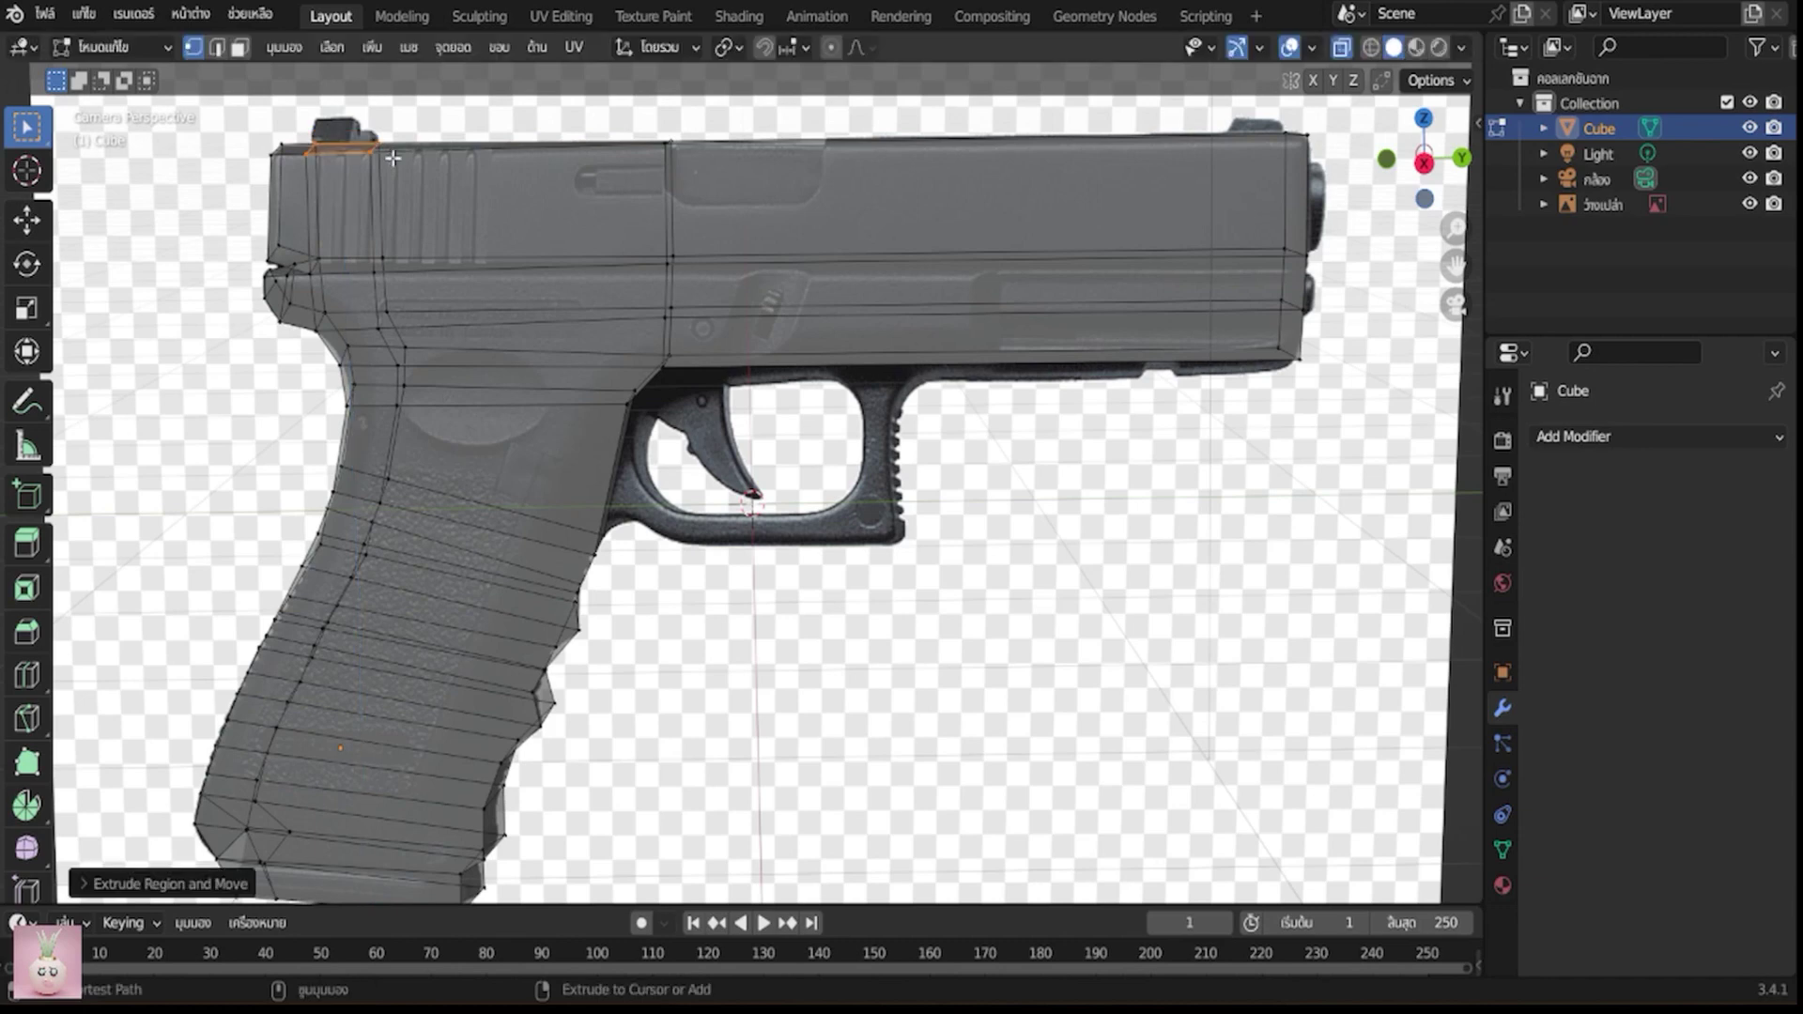
pyautogui.keyDown('alt'); pyautogui.click(392, 158); pyautogui.keyUp('alt')
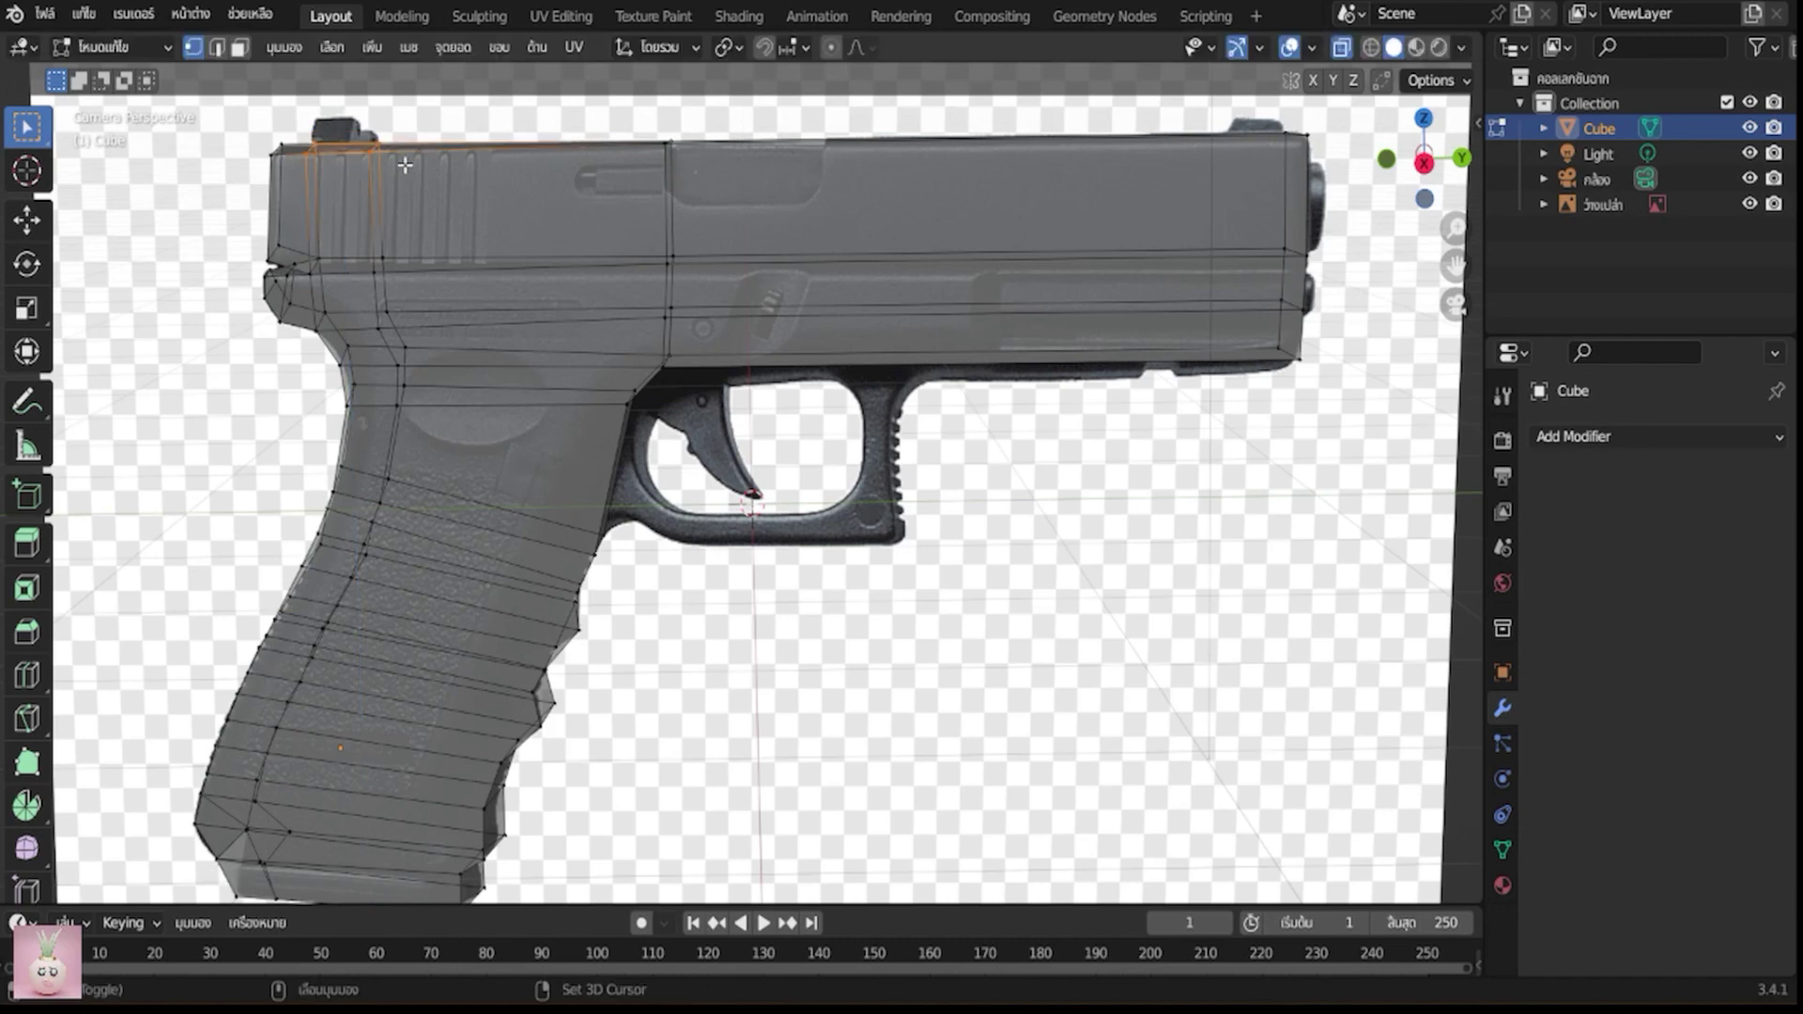
# Duplicate the slide's rear-top faces and raise them straight up into a rear-sight block
pyautogui.hotkey('shift', 'd')
pyautogui.rightClick(405, 164)
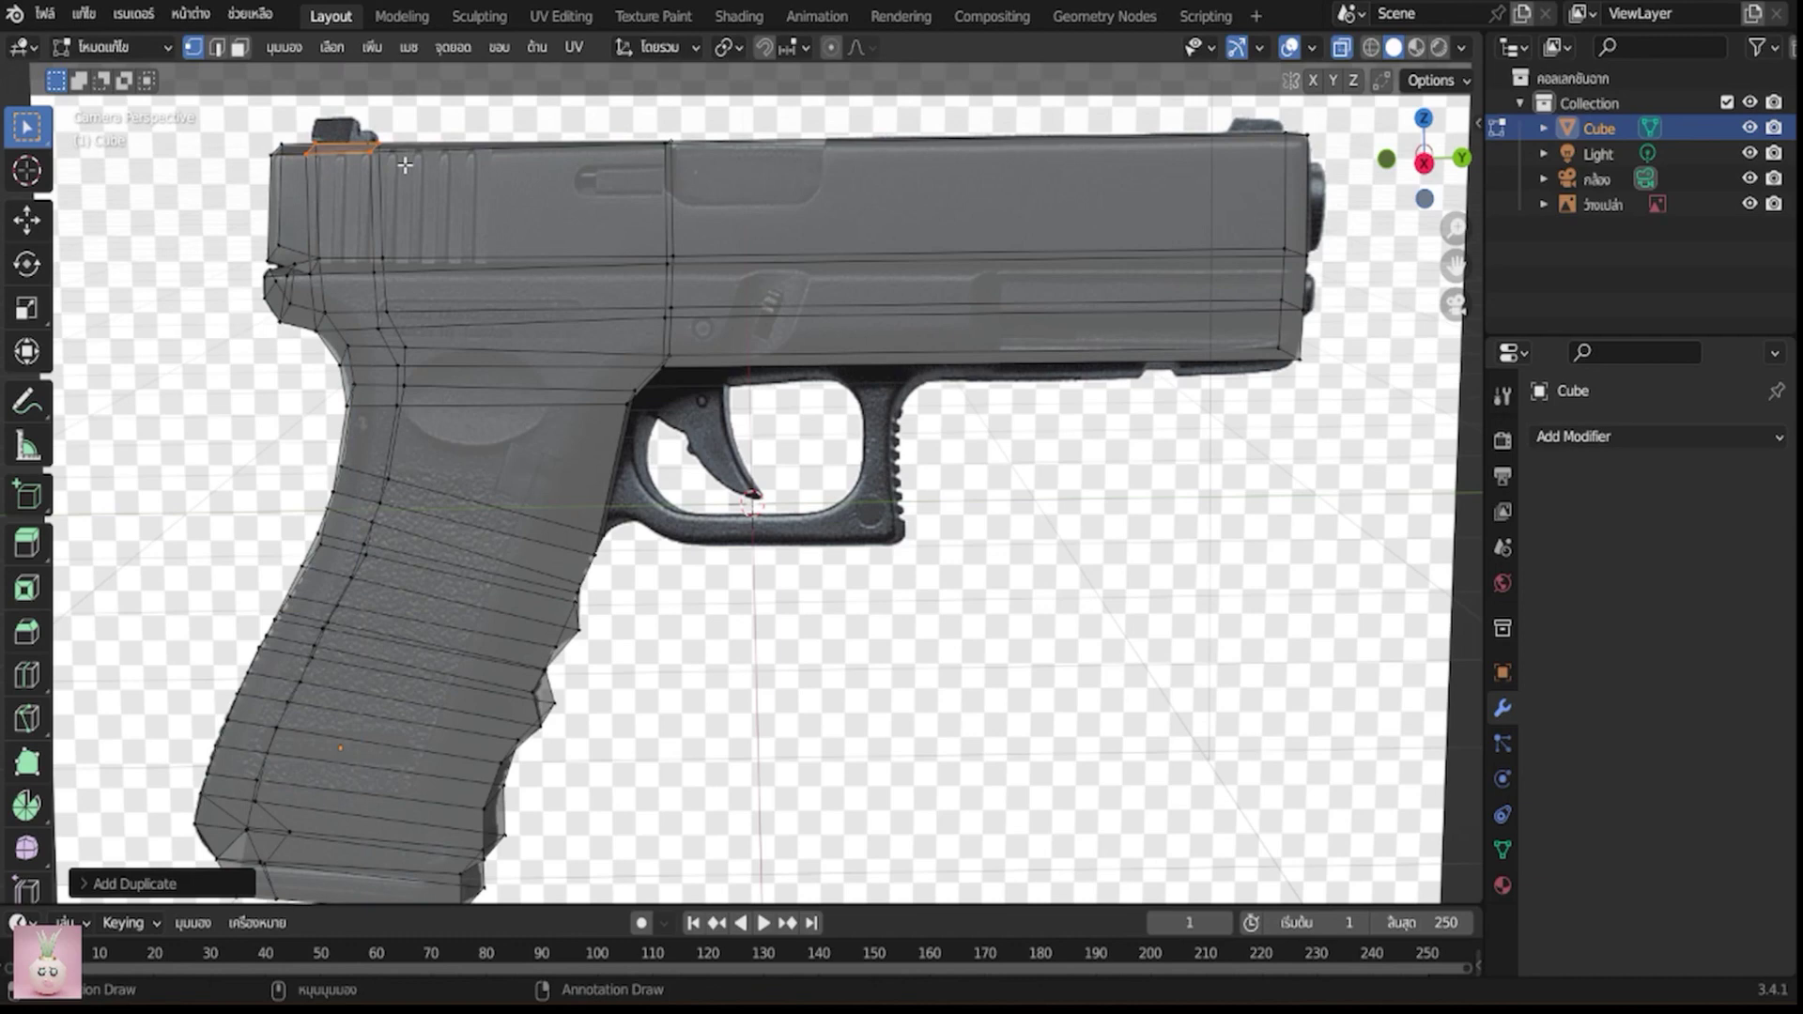
pyautogui.press('g')
pyautogui.press('z')
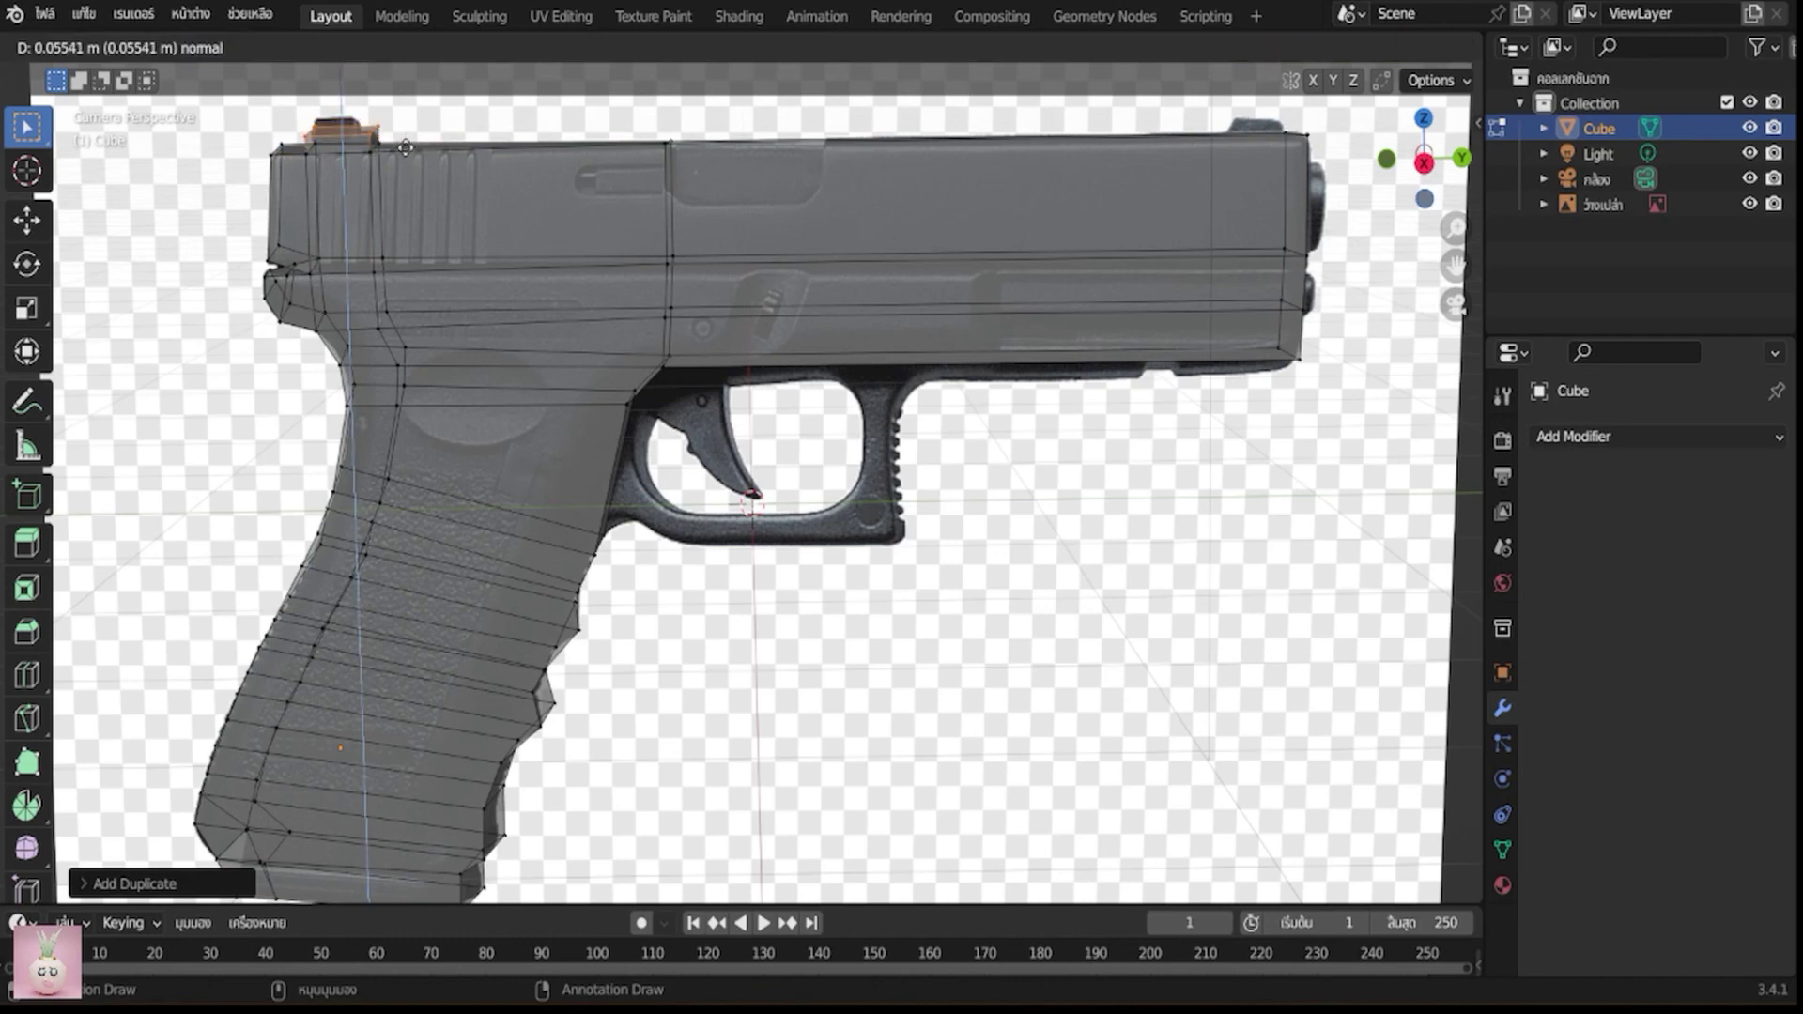
pyautogui.click(405, 147)
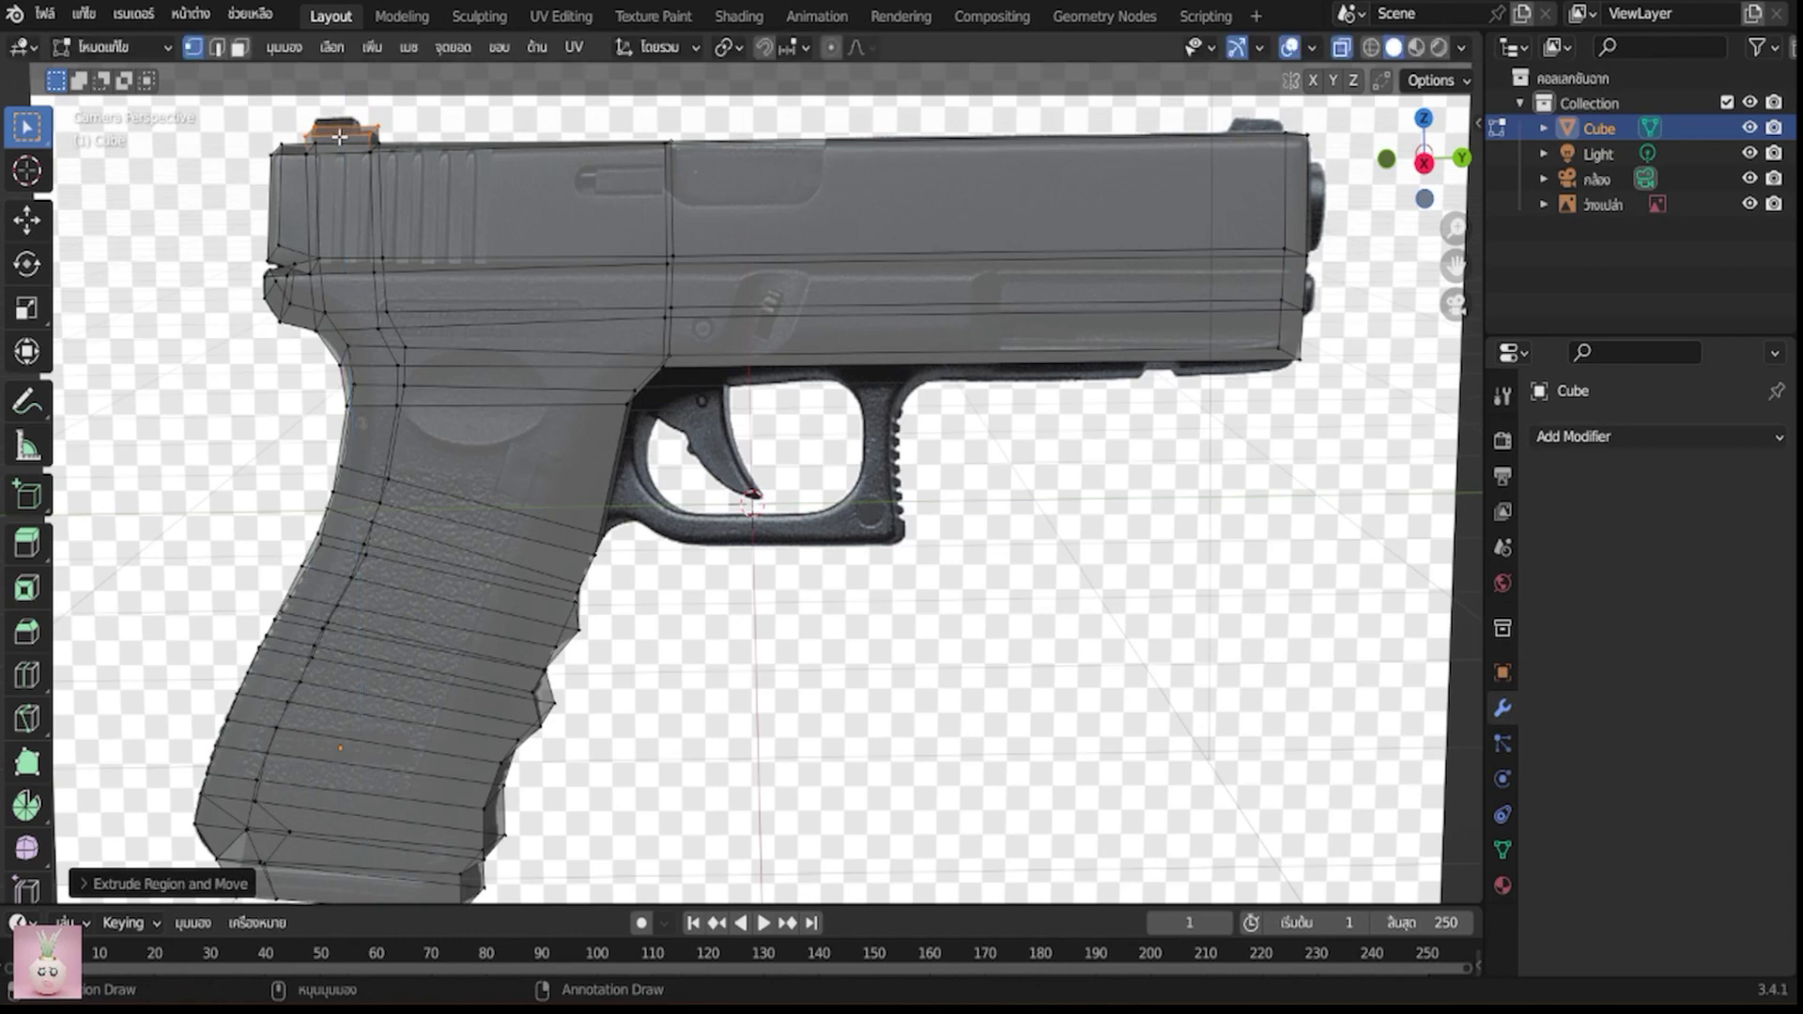
# Add a loop cut through the rear-sight block and select its top
pyautogui.hotkey('ctrl', 'r')
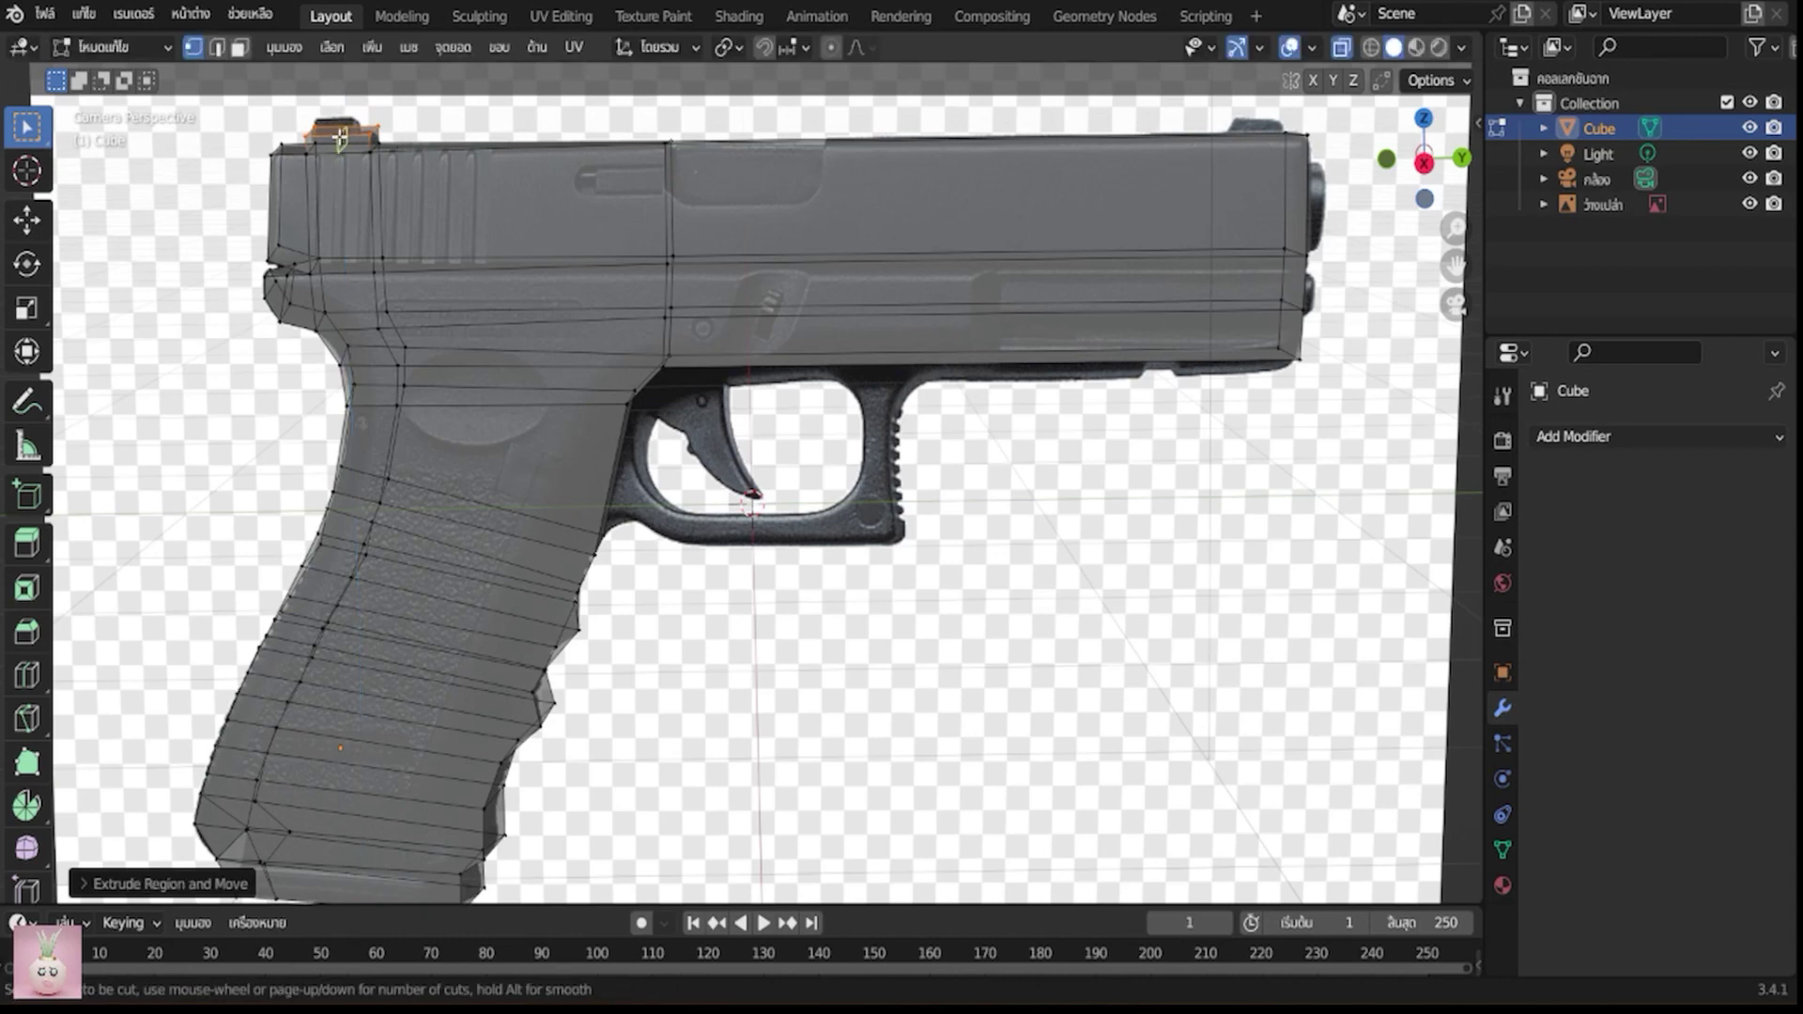
pyautogui.click(340, 138)
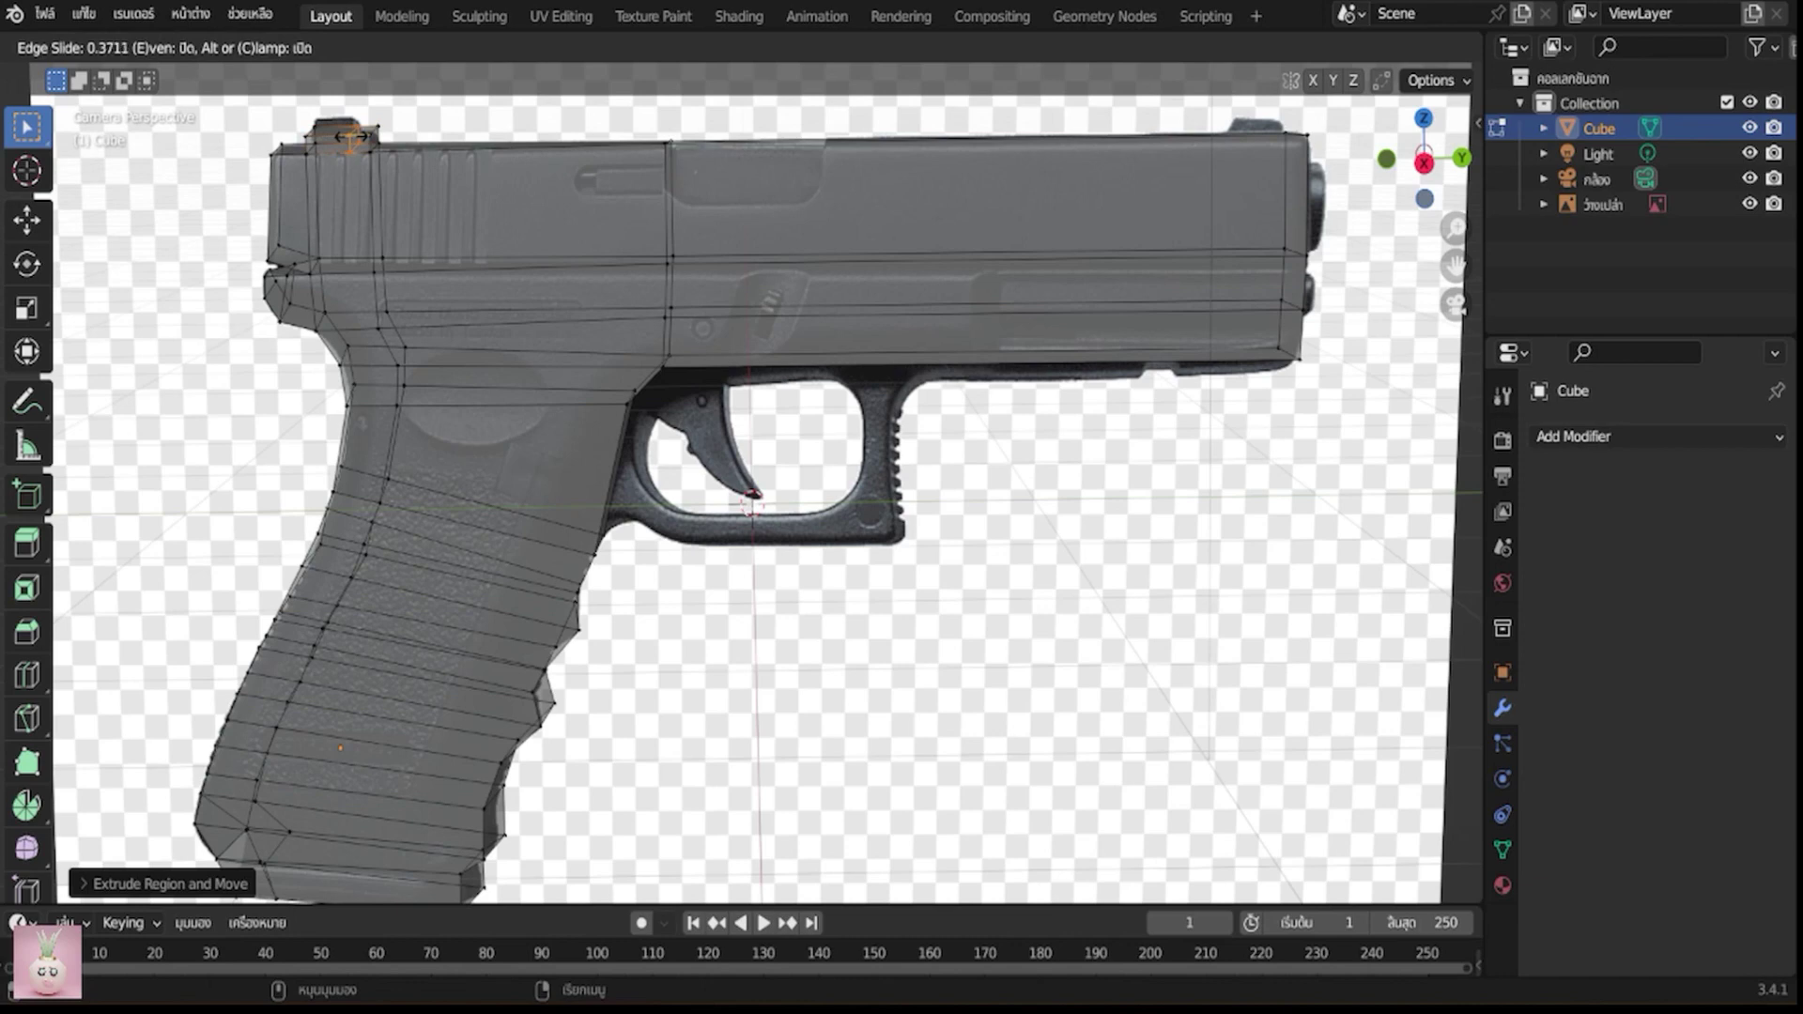
pyautogui.click(352, 139)
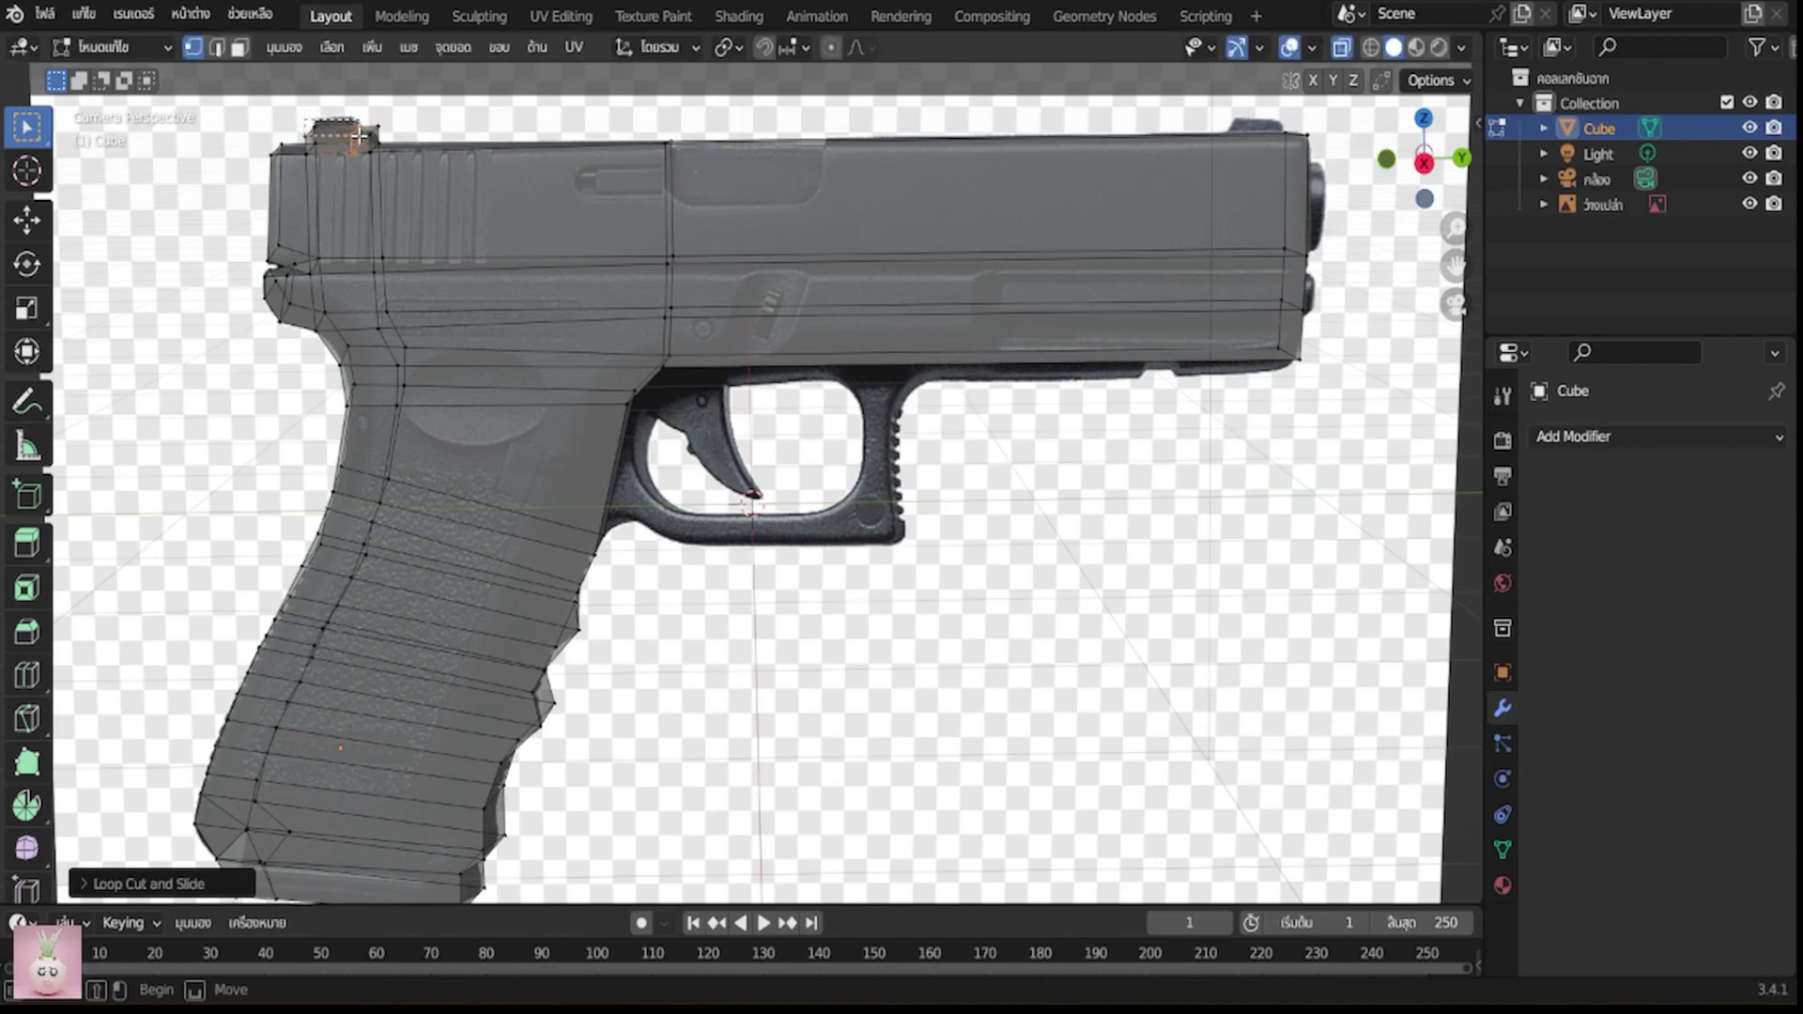
pyautogui.click(359, 137)
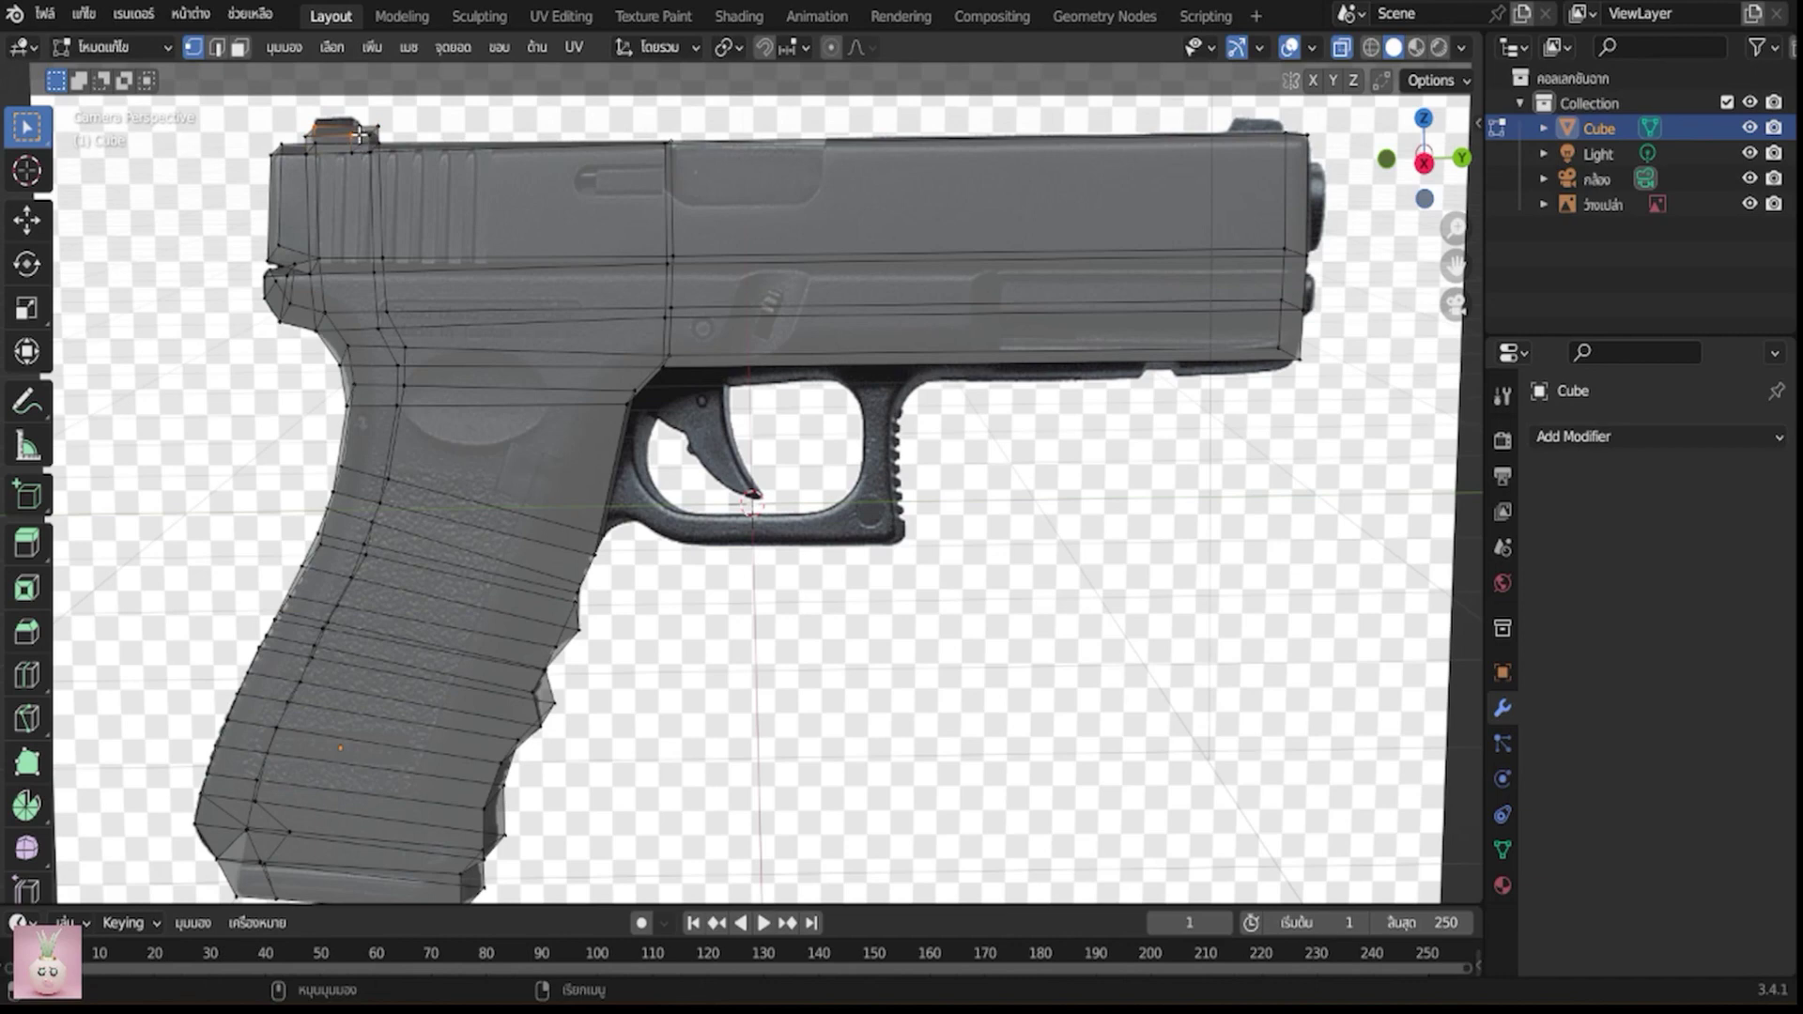
pyautogui.scroll(1, 359, 136)
pyautogui.scroll(-1, 338, 124)
# Shrink the rear-sight faces and raise them straight up to make the sight taller
pyautogui.press('s')
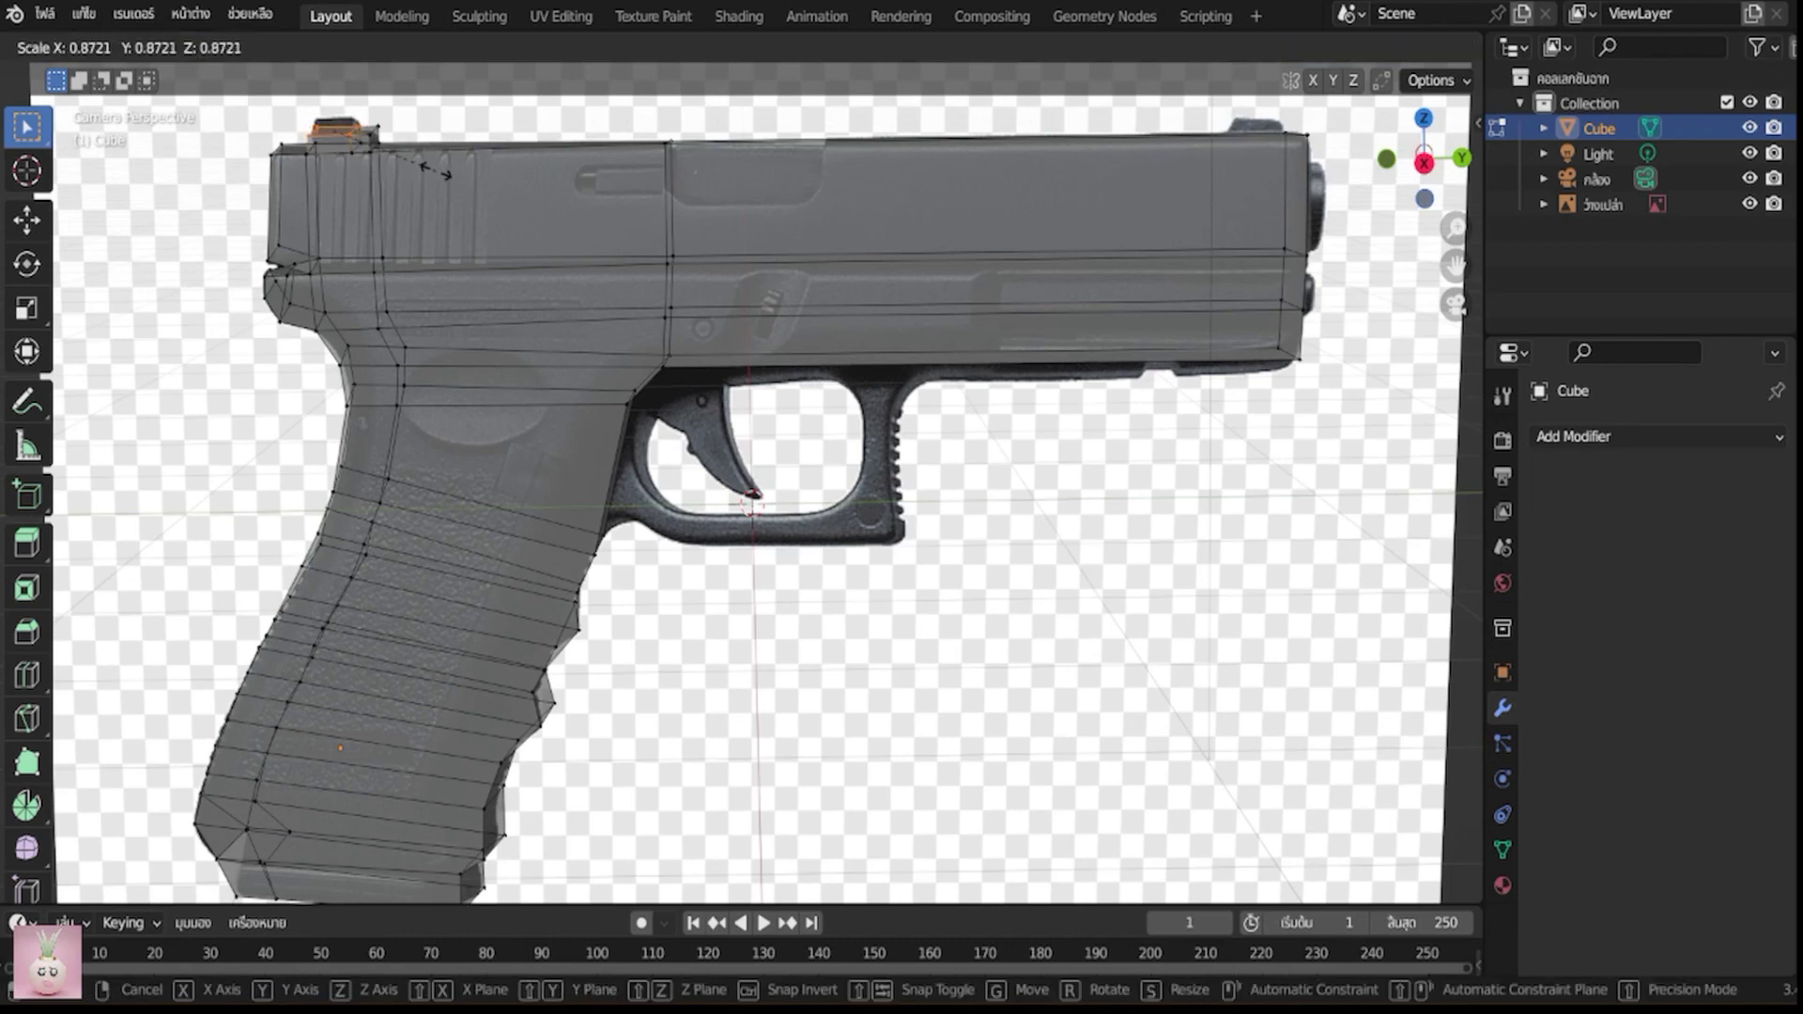
pyautogui.click(431, 169)
pyautogui.press('g')
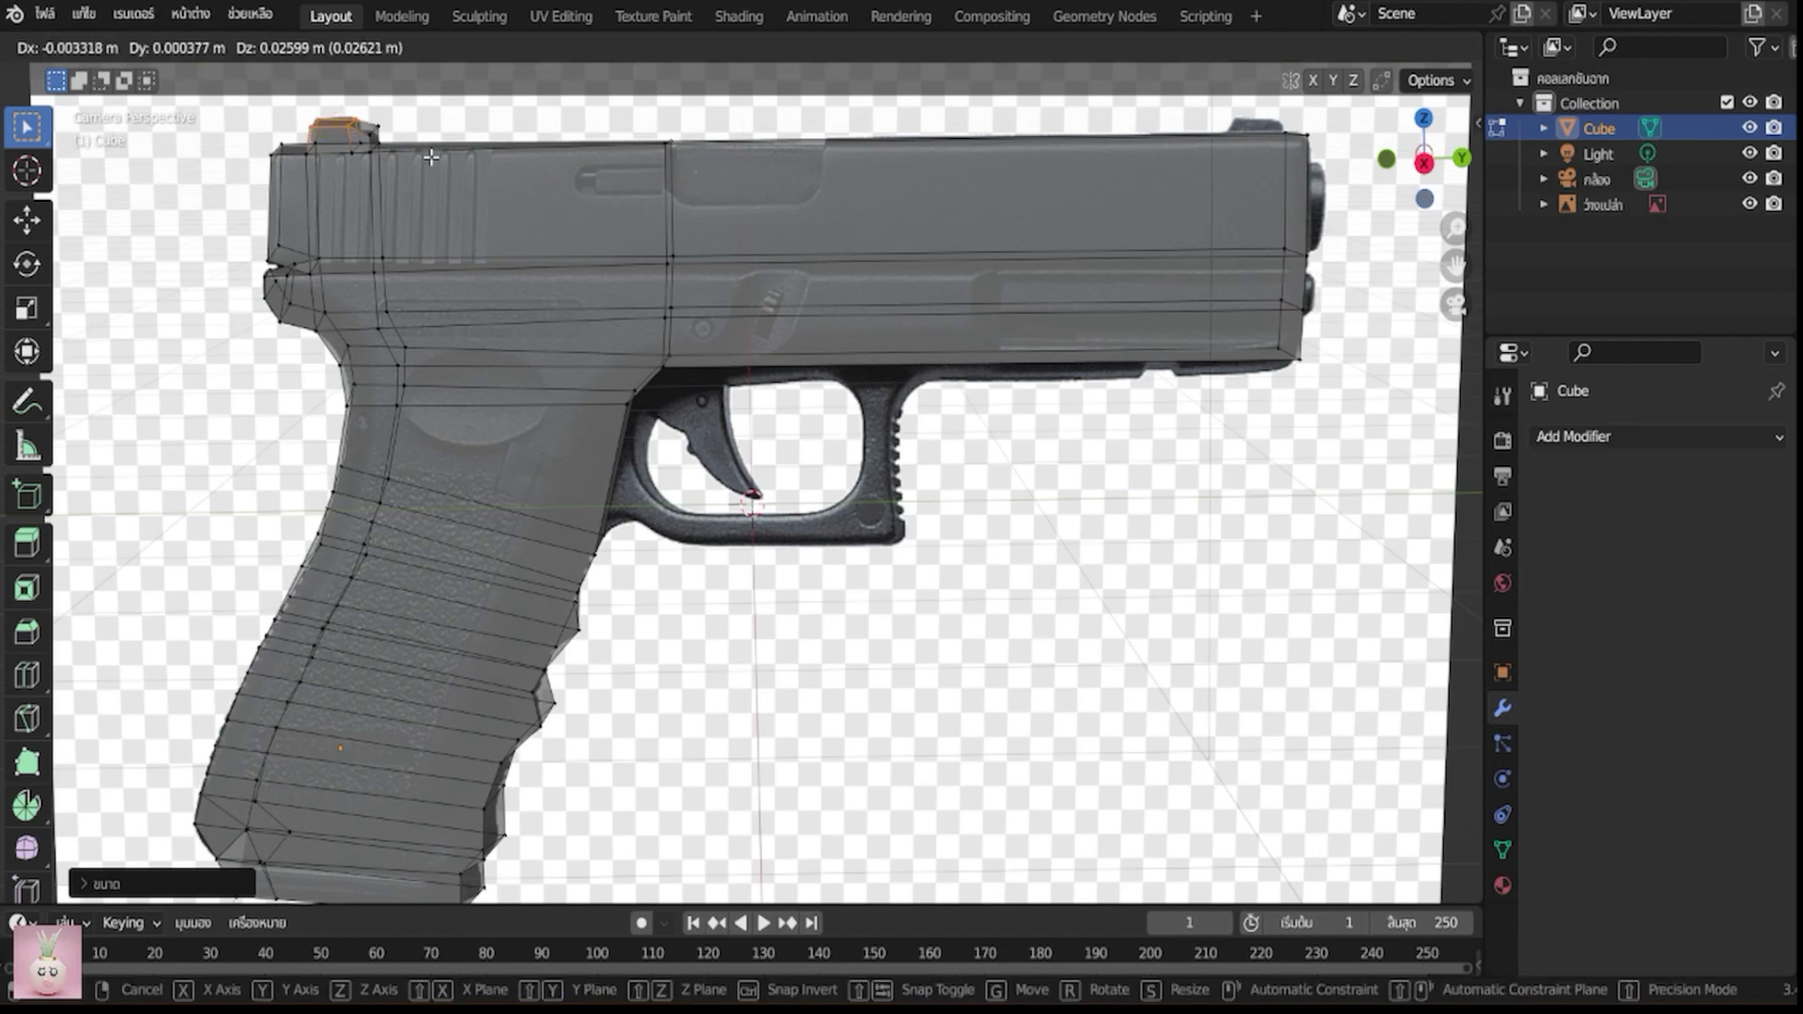
pyautogui.rightClick(431, 157)
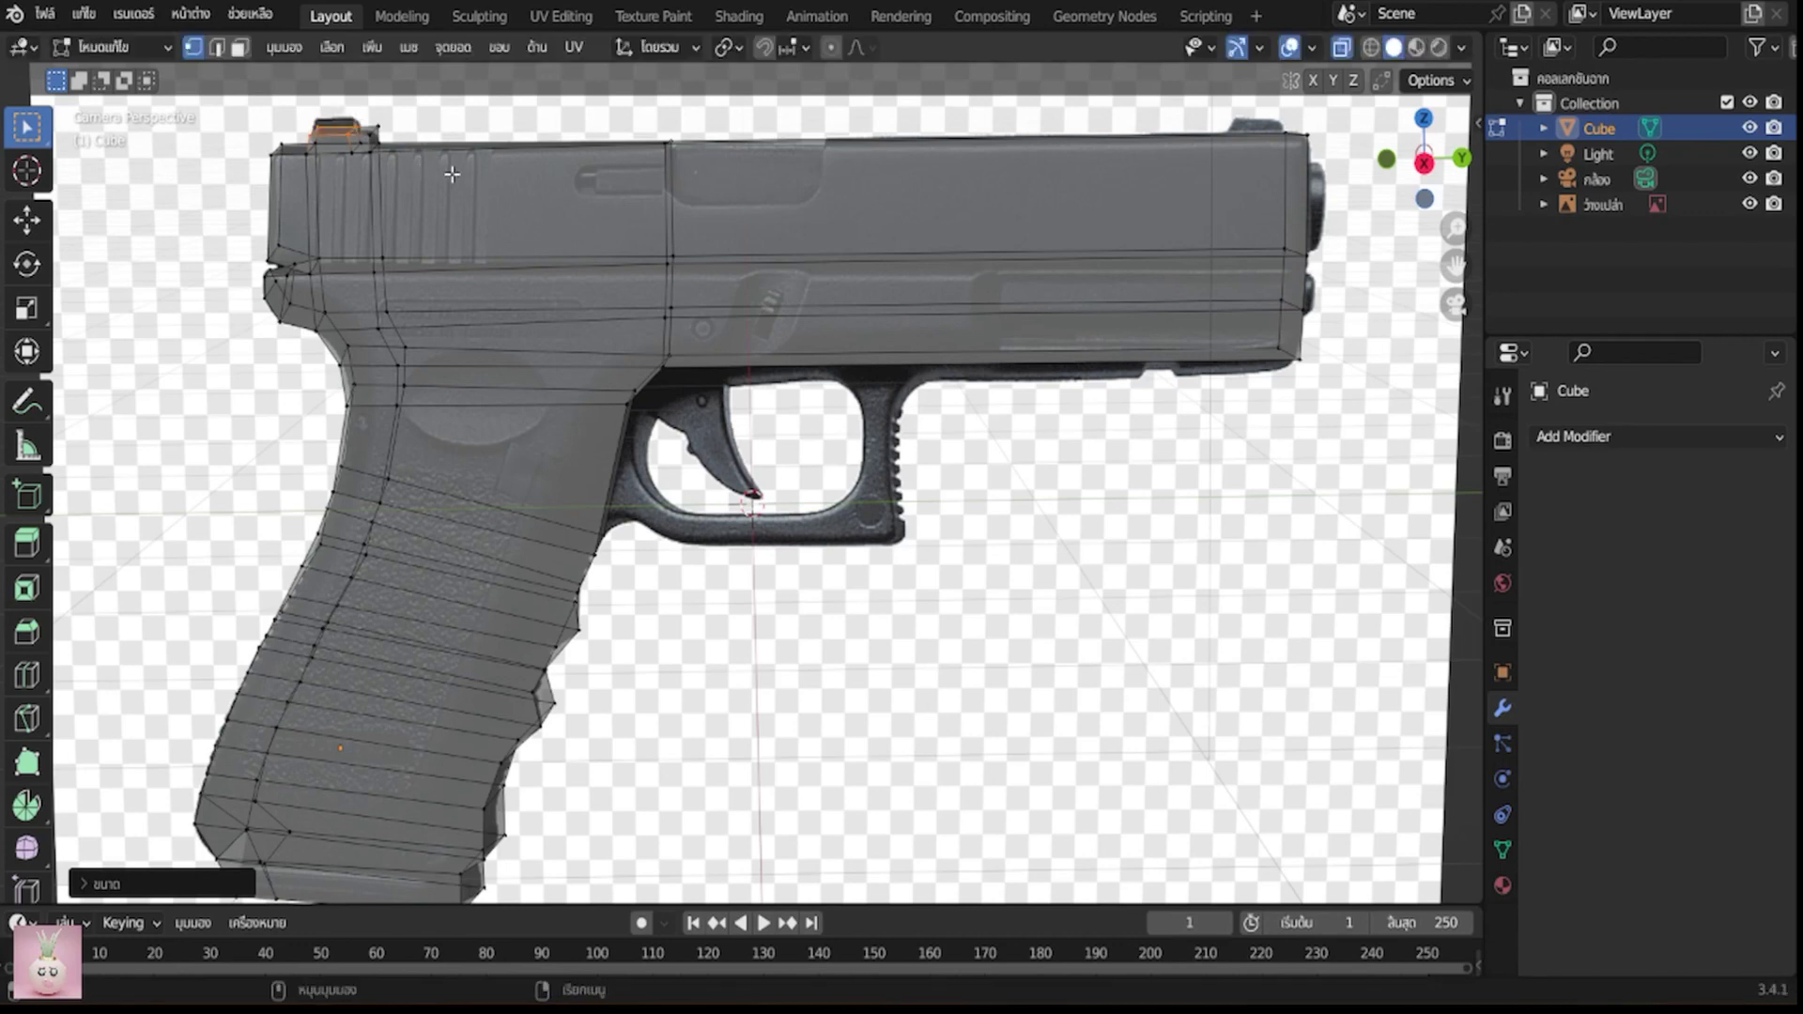
pyautogui.press('g')
pyautogui.press('z')
pyautogui.press('z')
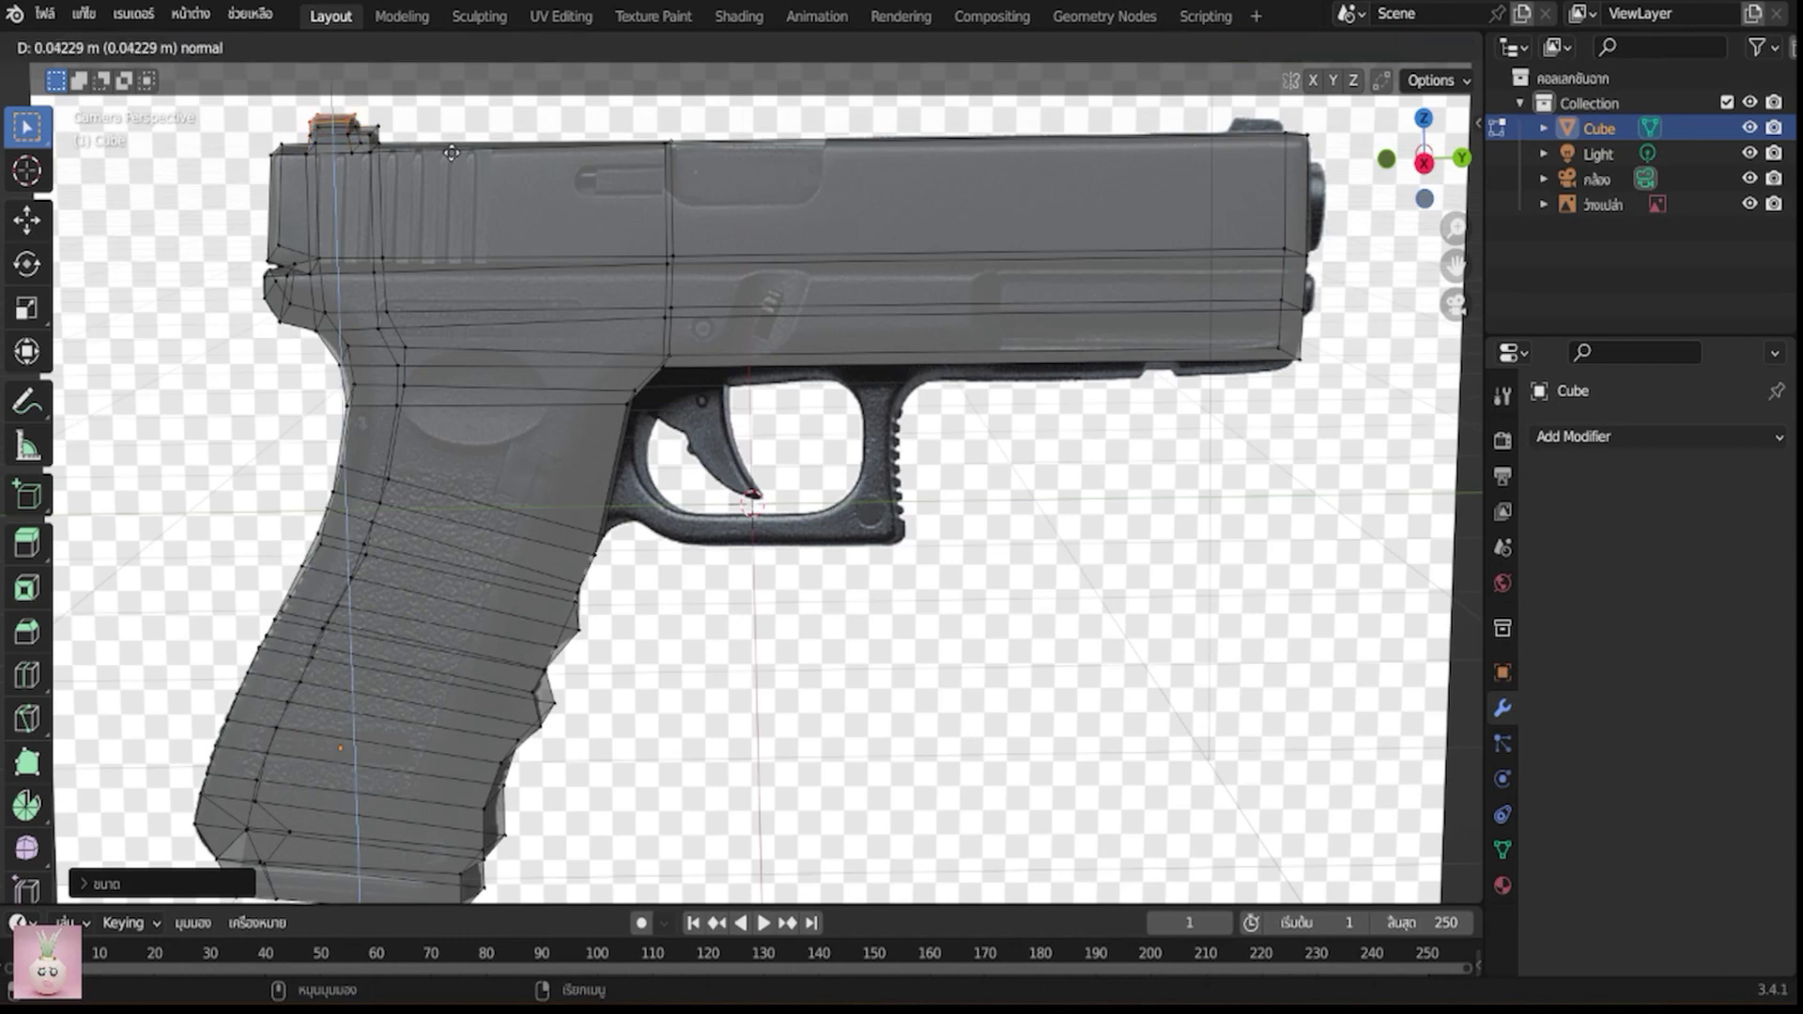
pyautogui.click(451, 152)
# Taper the rear-sight top and nudge its vertices about 0.035 m to match the photo
pyautogui.press('s')
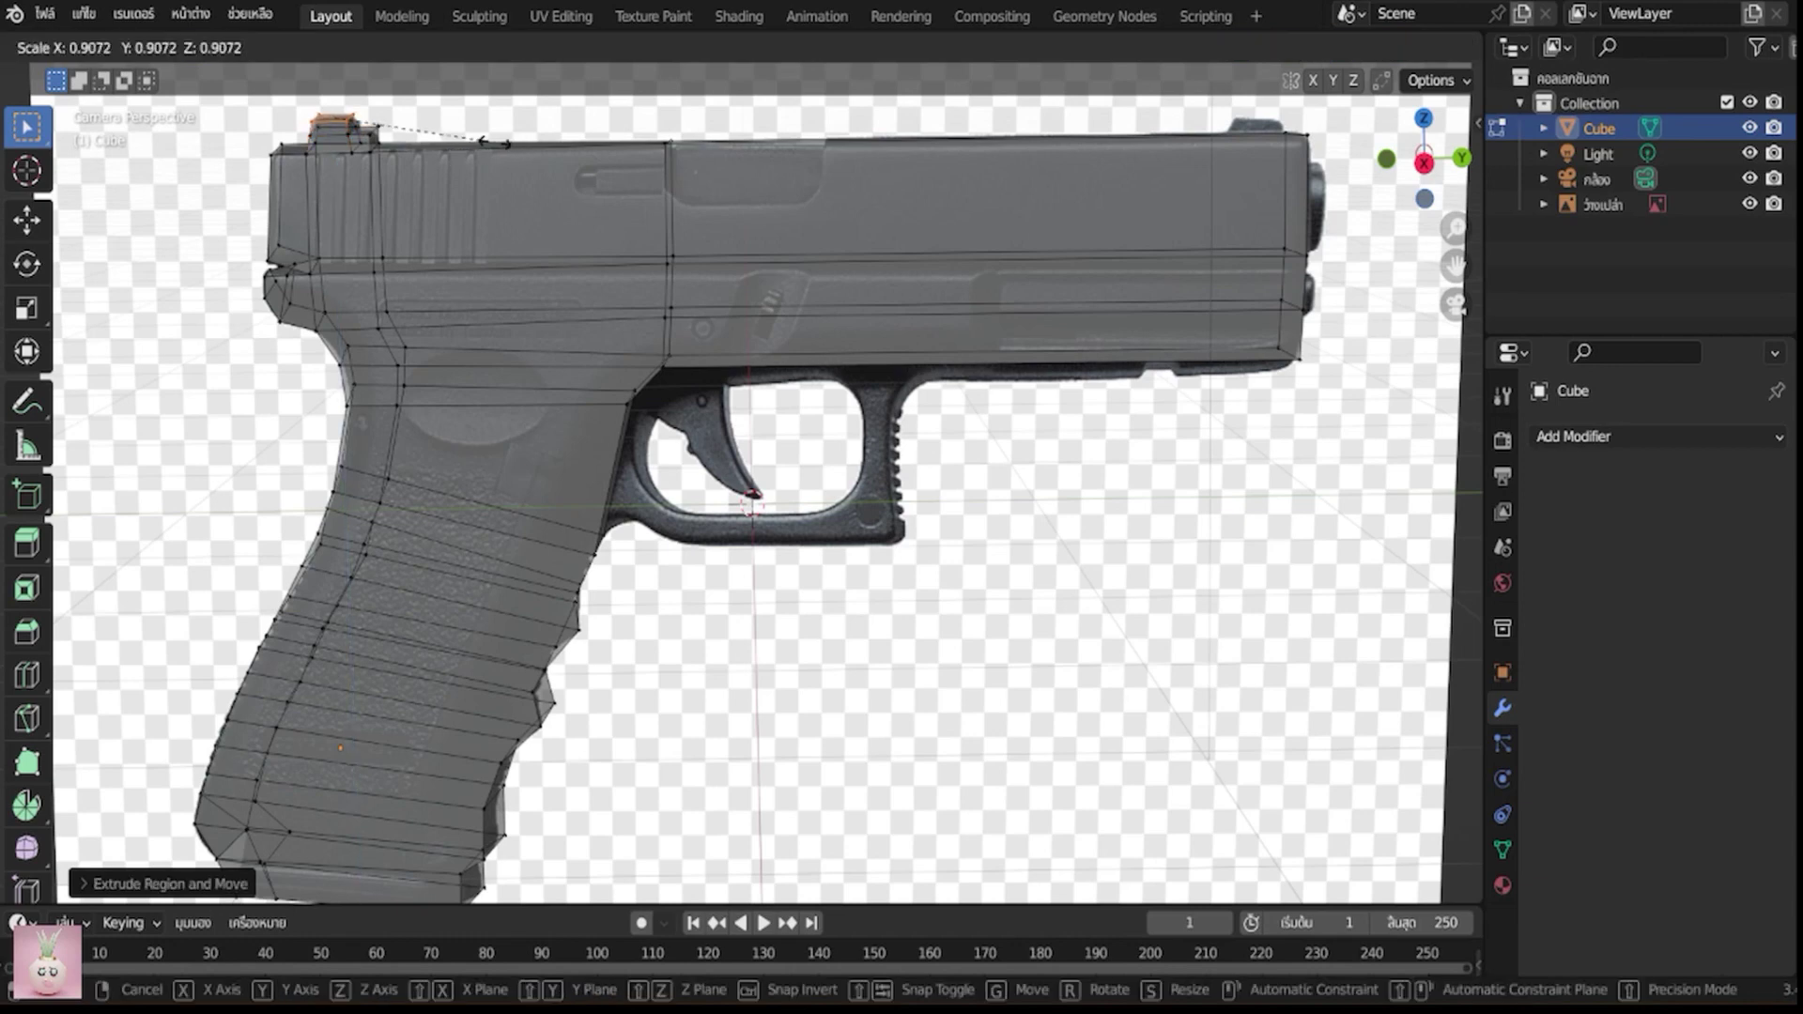
pyautogui.click(418, 130)
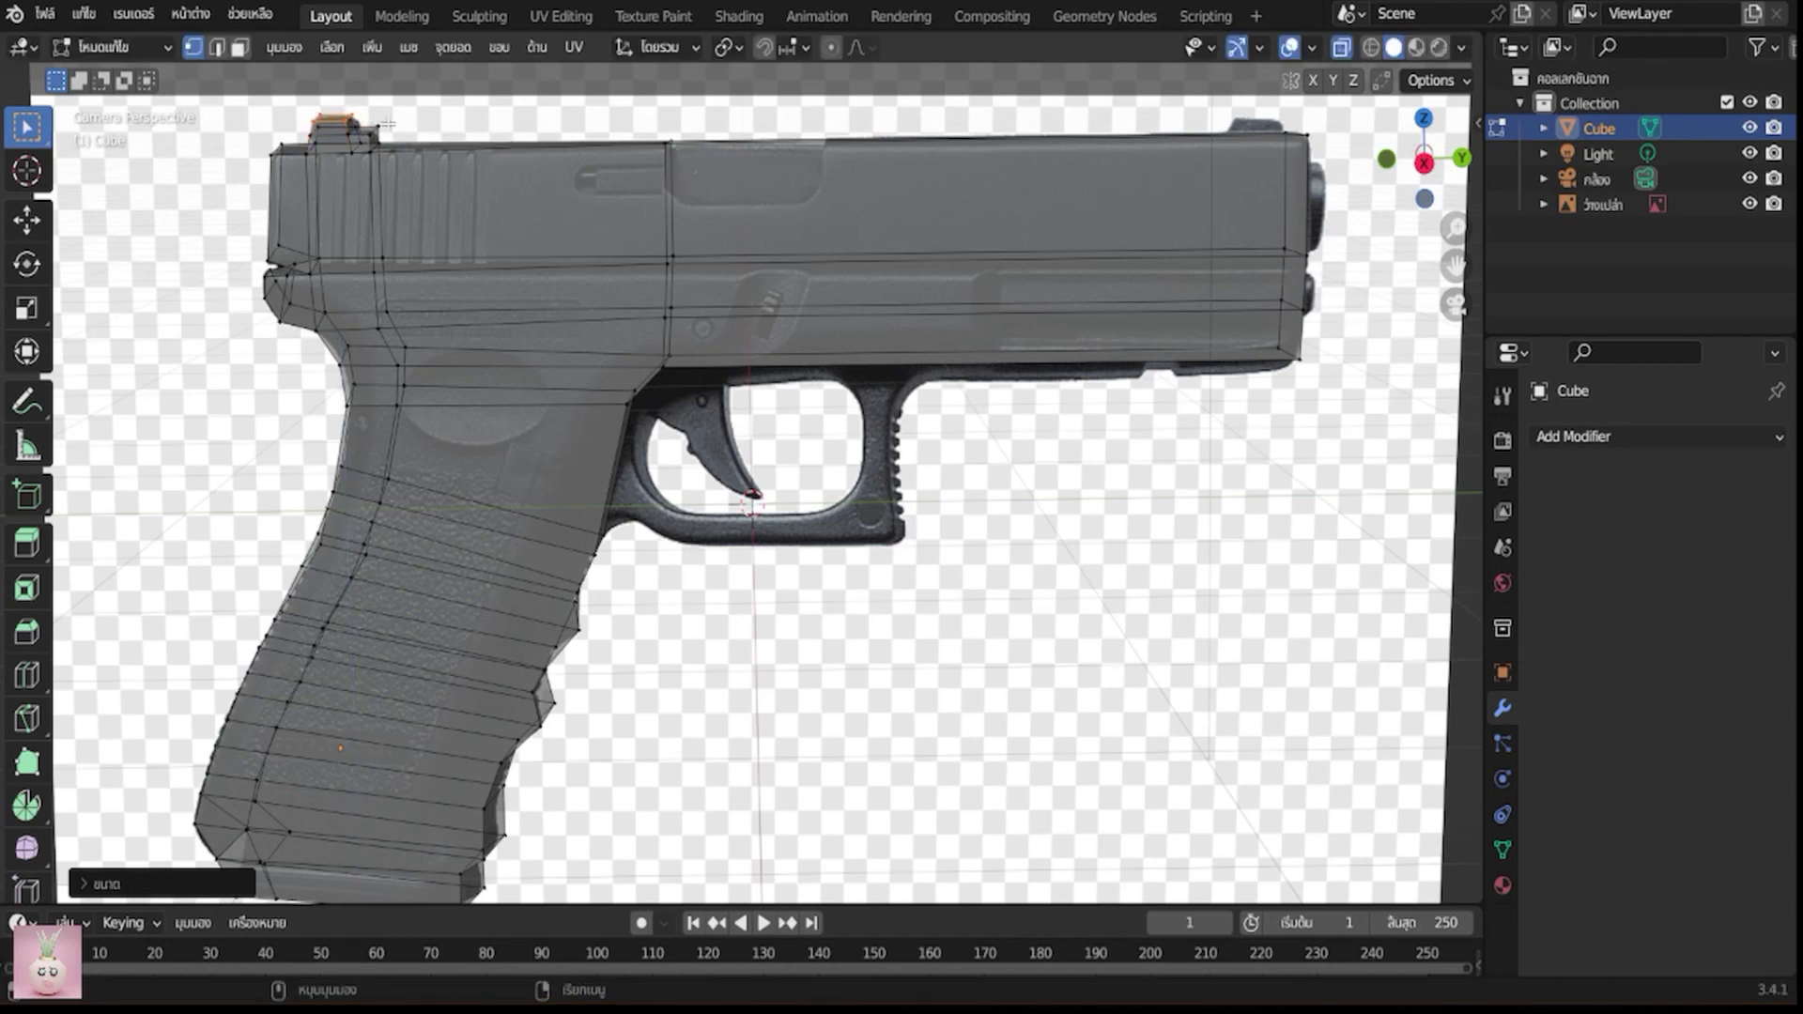
pyautogui.press('s')
pyautogui.click(374, 128)
pyautogui.hotkey('ctrl', 'z')
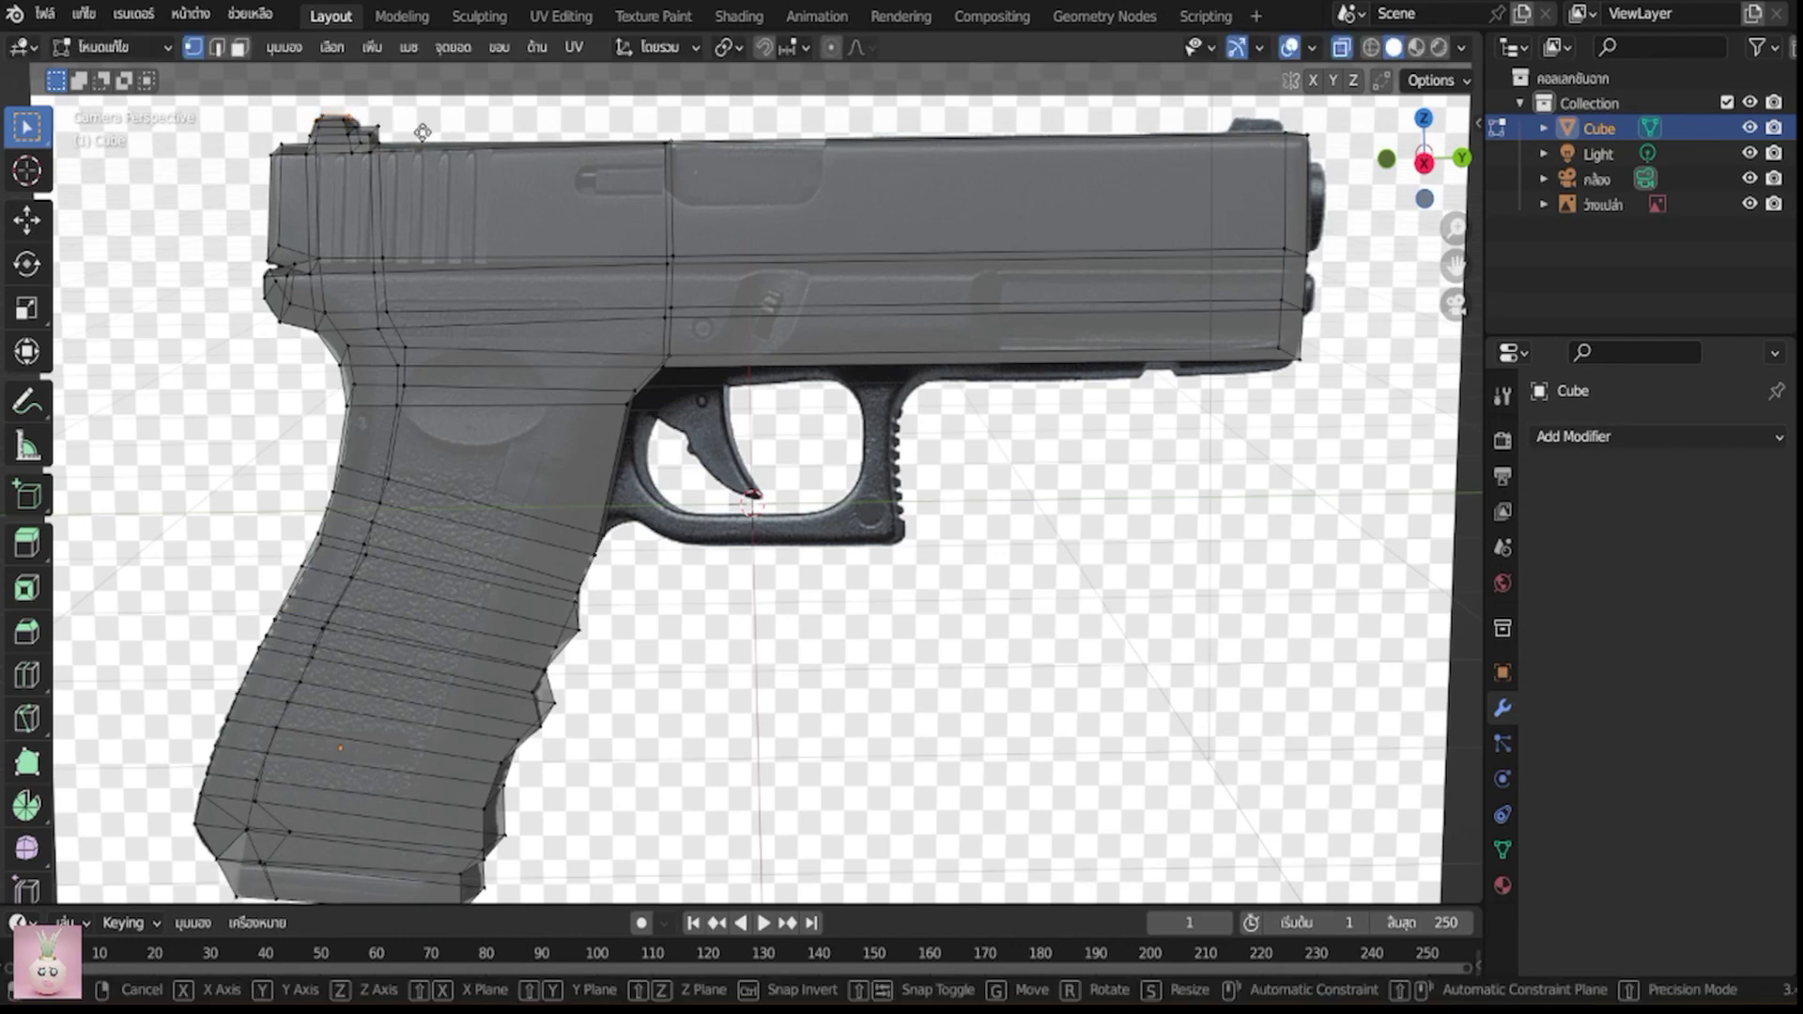
pyautogui.press('g')
pyautogui.click(380, 143)
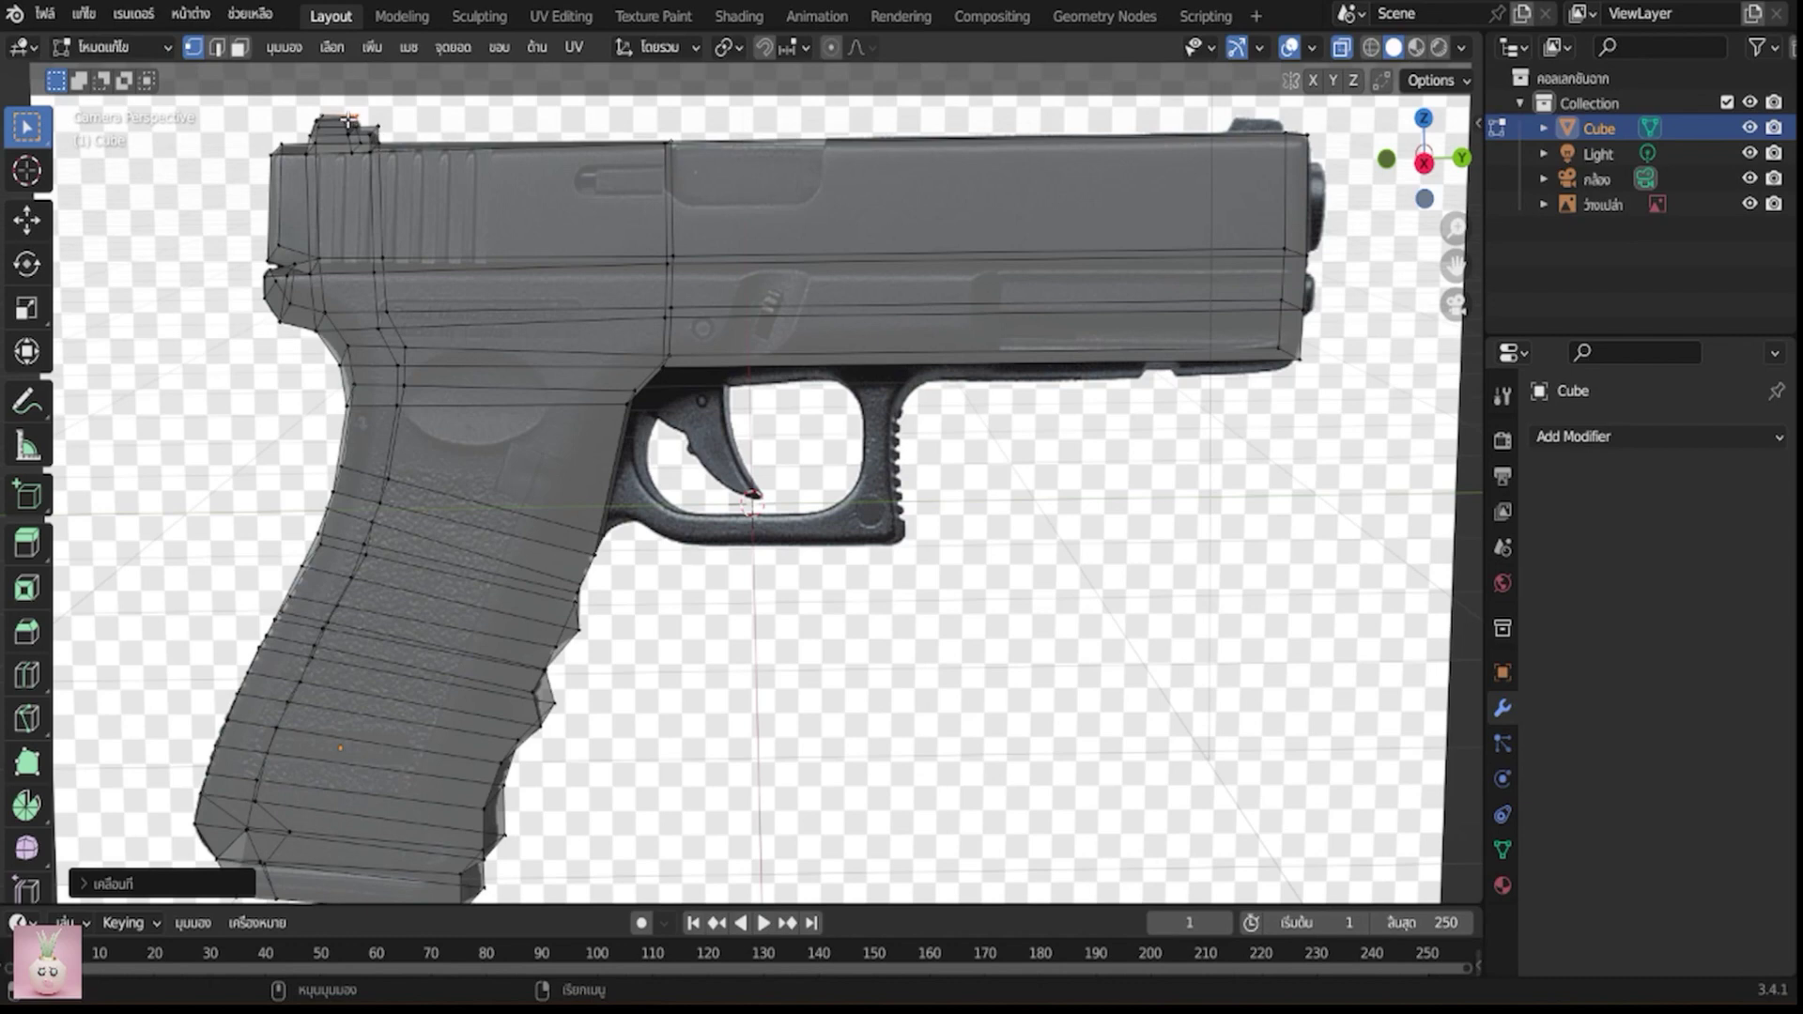
pyautogui.hotkey('ctrl', 'z')
pyautogui.press('g')
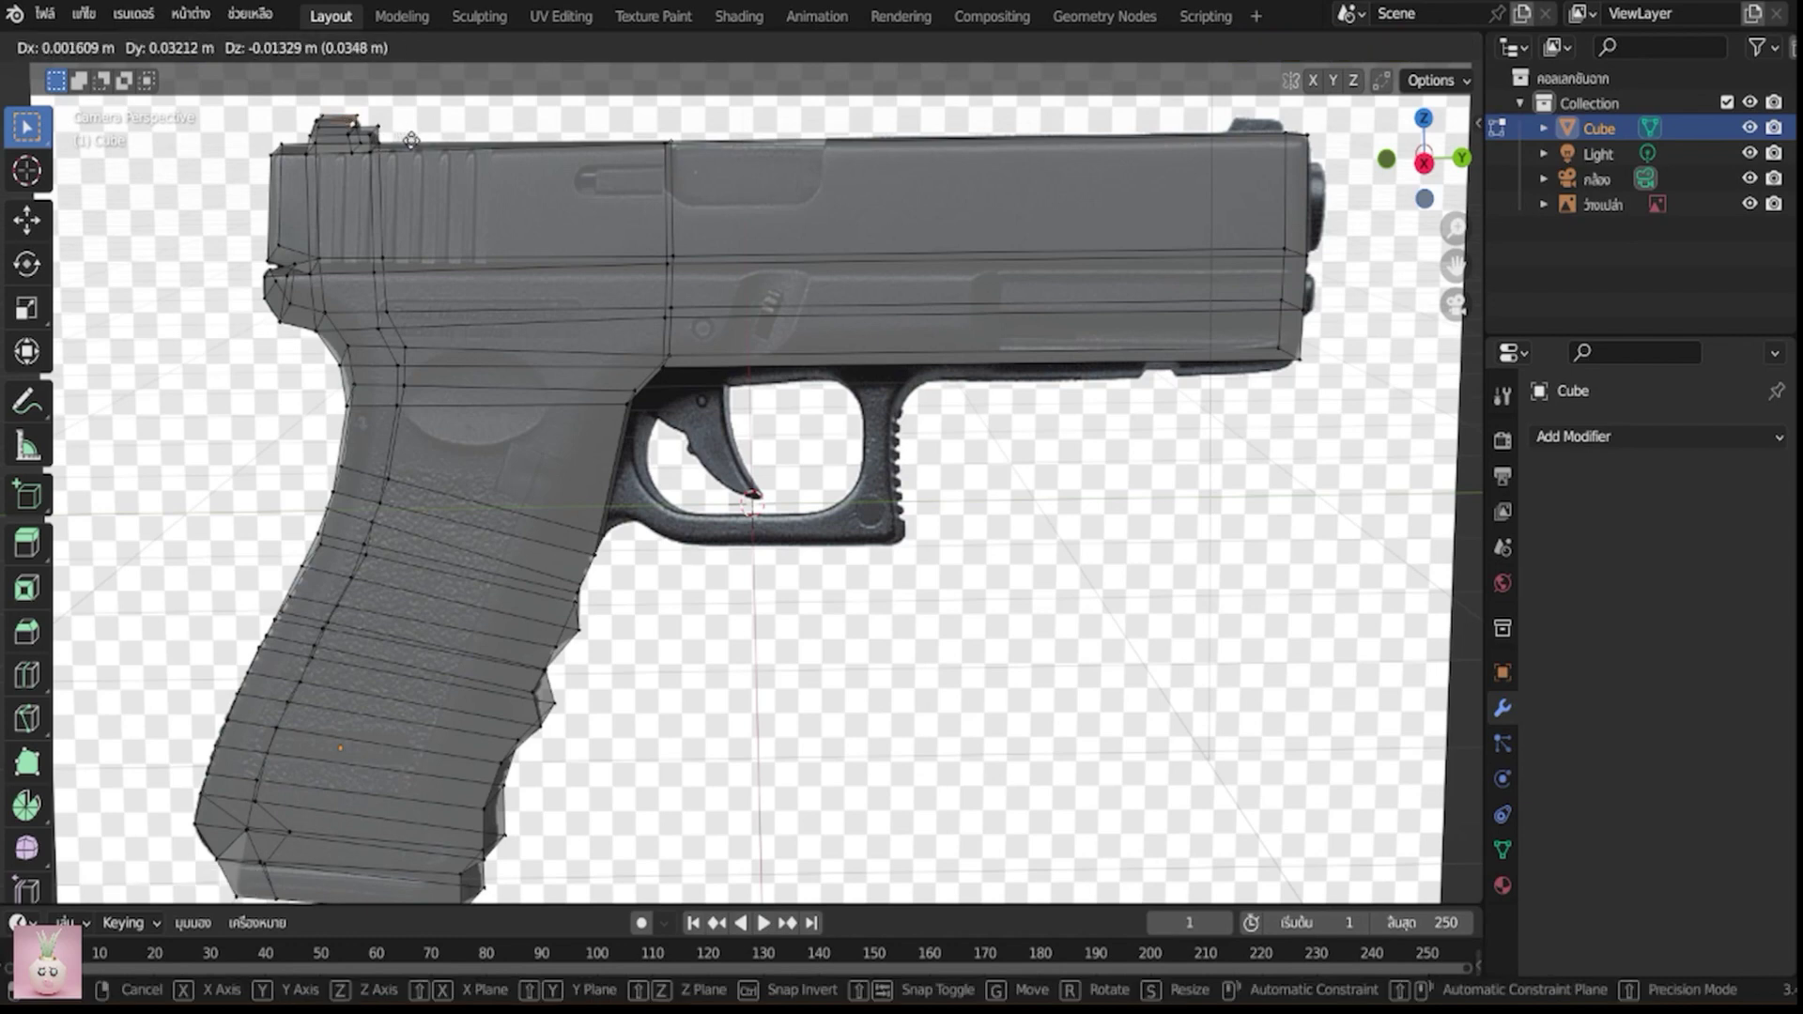
pyautogui.click(362, 113)
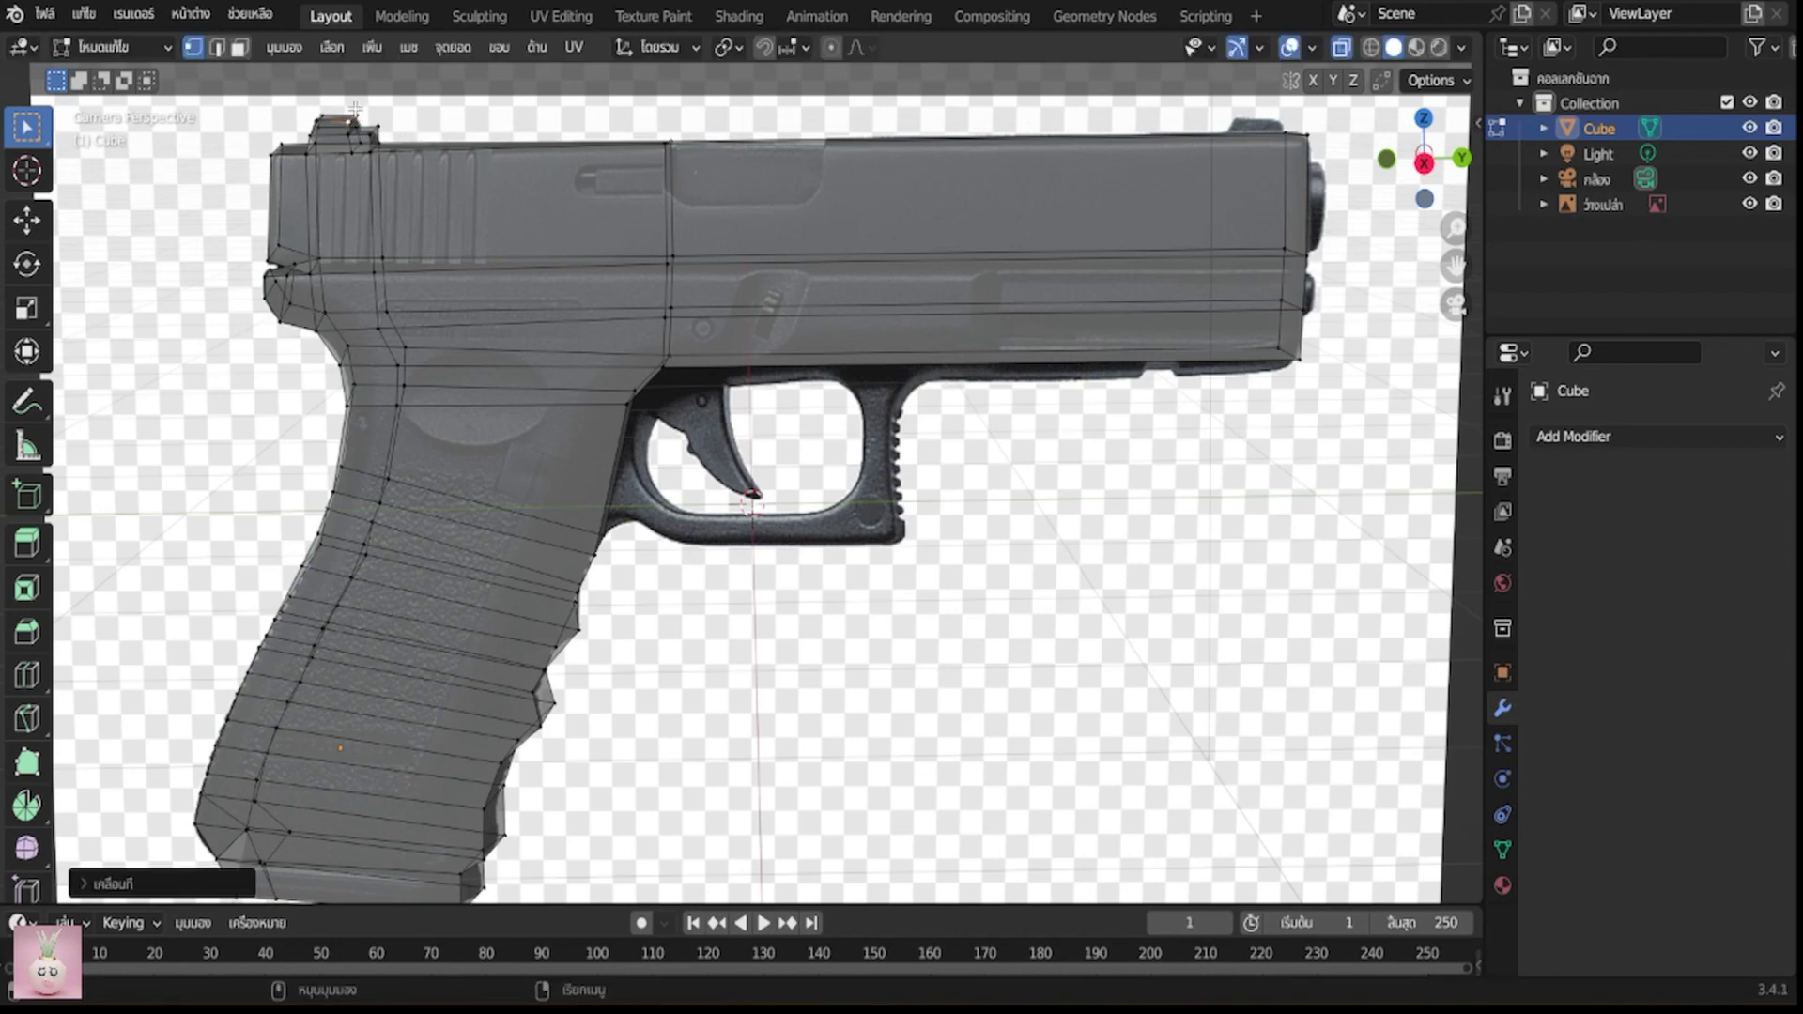
pyautogui.hotkey('ctrl', 'z')
pyautogui.press('g')
pyautogui.click(400, 111)
# Cut two edge loops across the grip, lined up with the reference photo
pyautogui.scroll(-1, 852, 526)
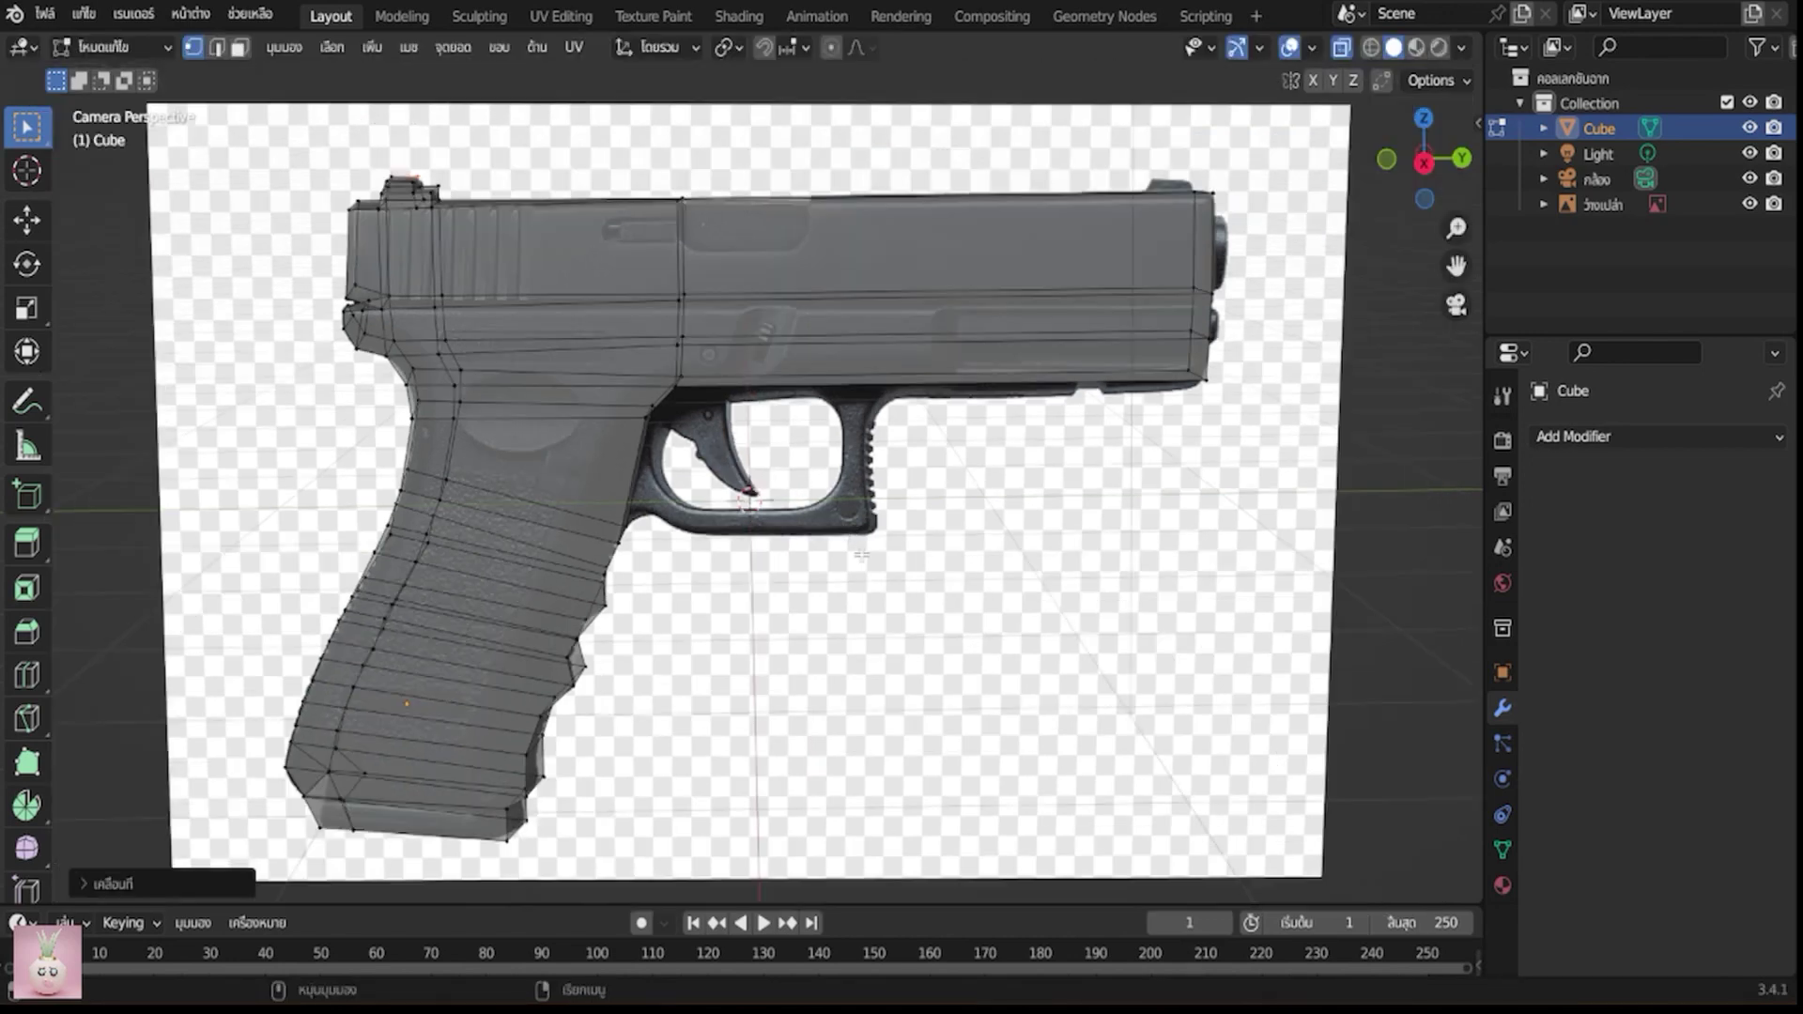
pyautogui.scroll(-1, 808, 587)
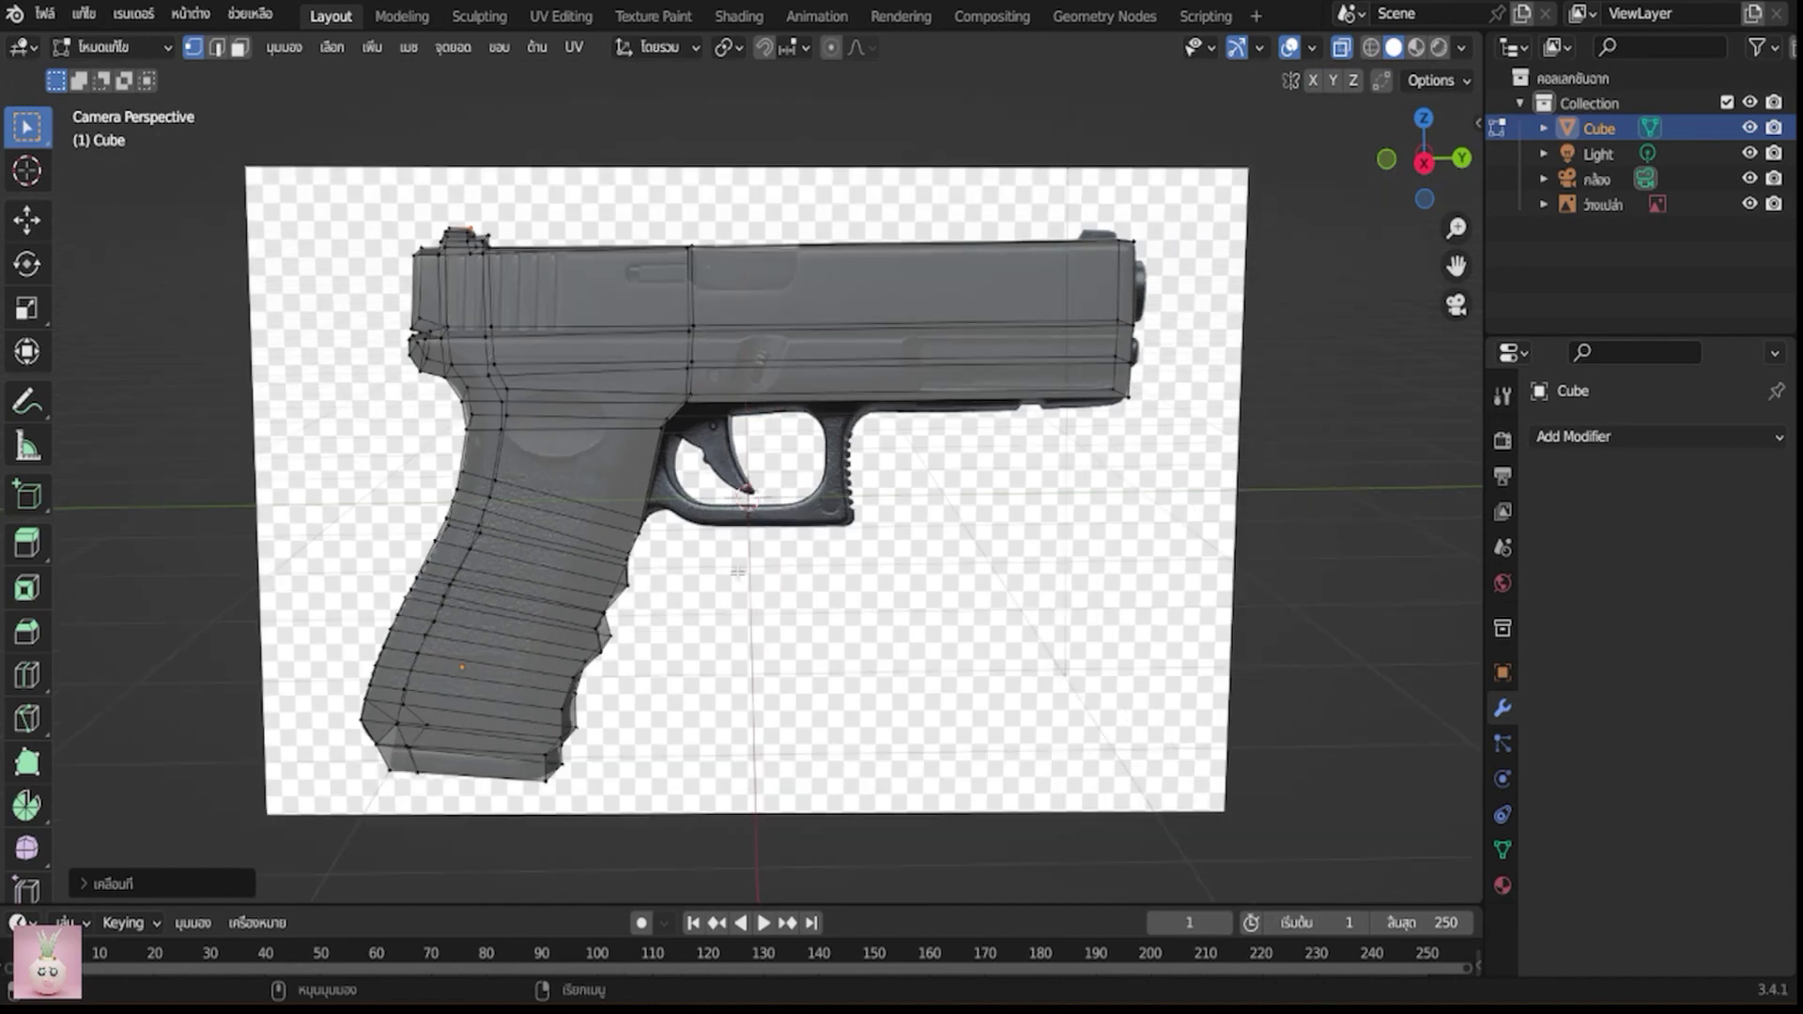
pyautogui.scroll(1, 726, 581)
pyautogui.scroll(1, 593, 589)
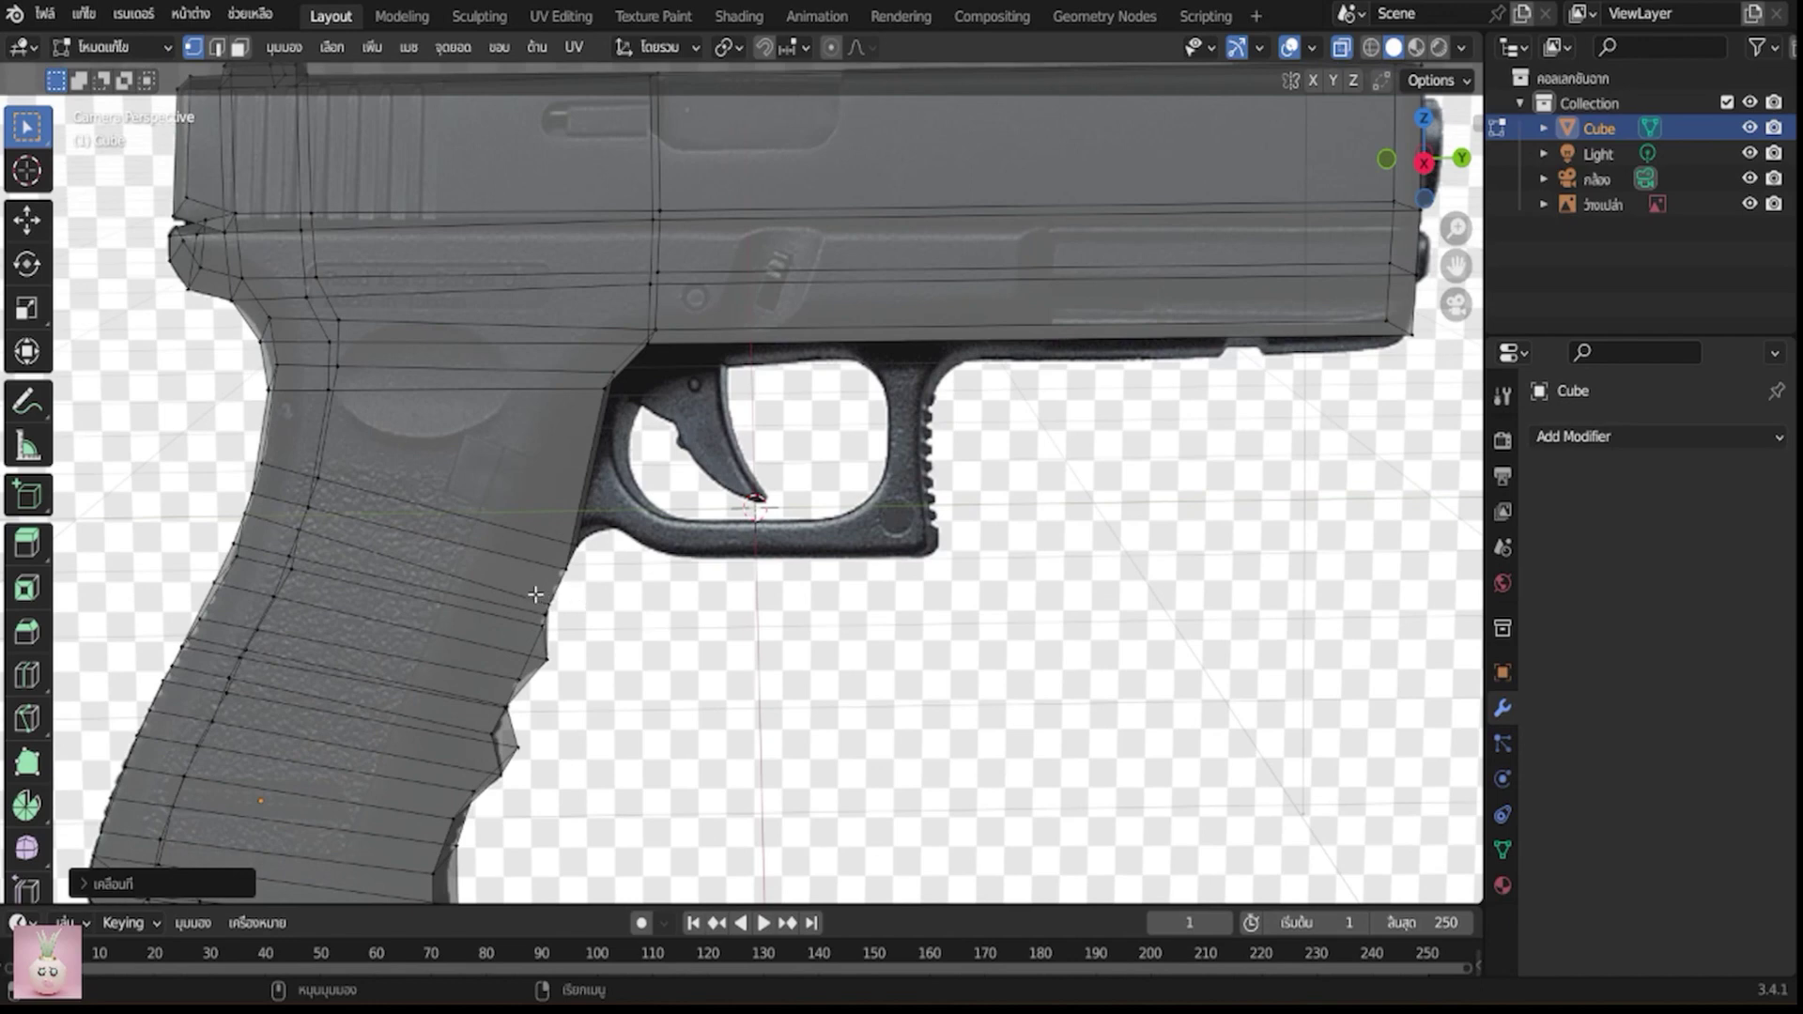
pyautogui.hotkey('ctrl', 'r')
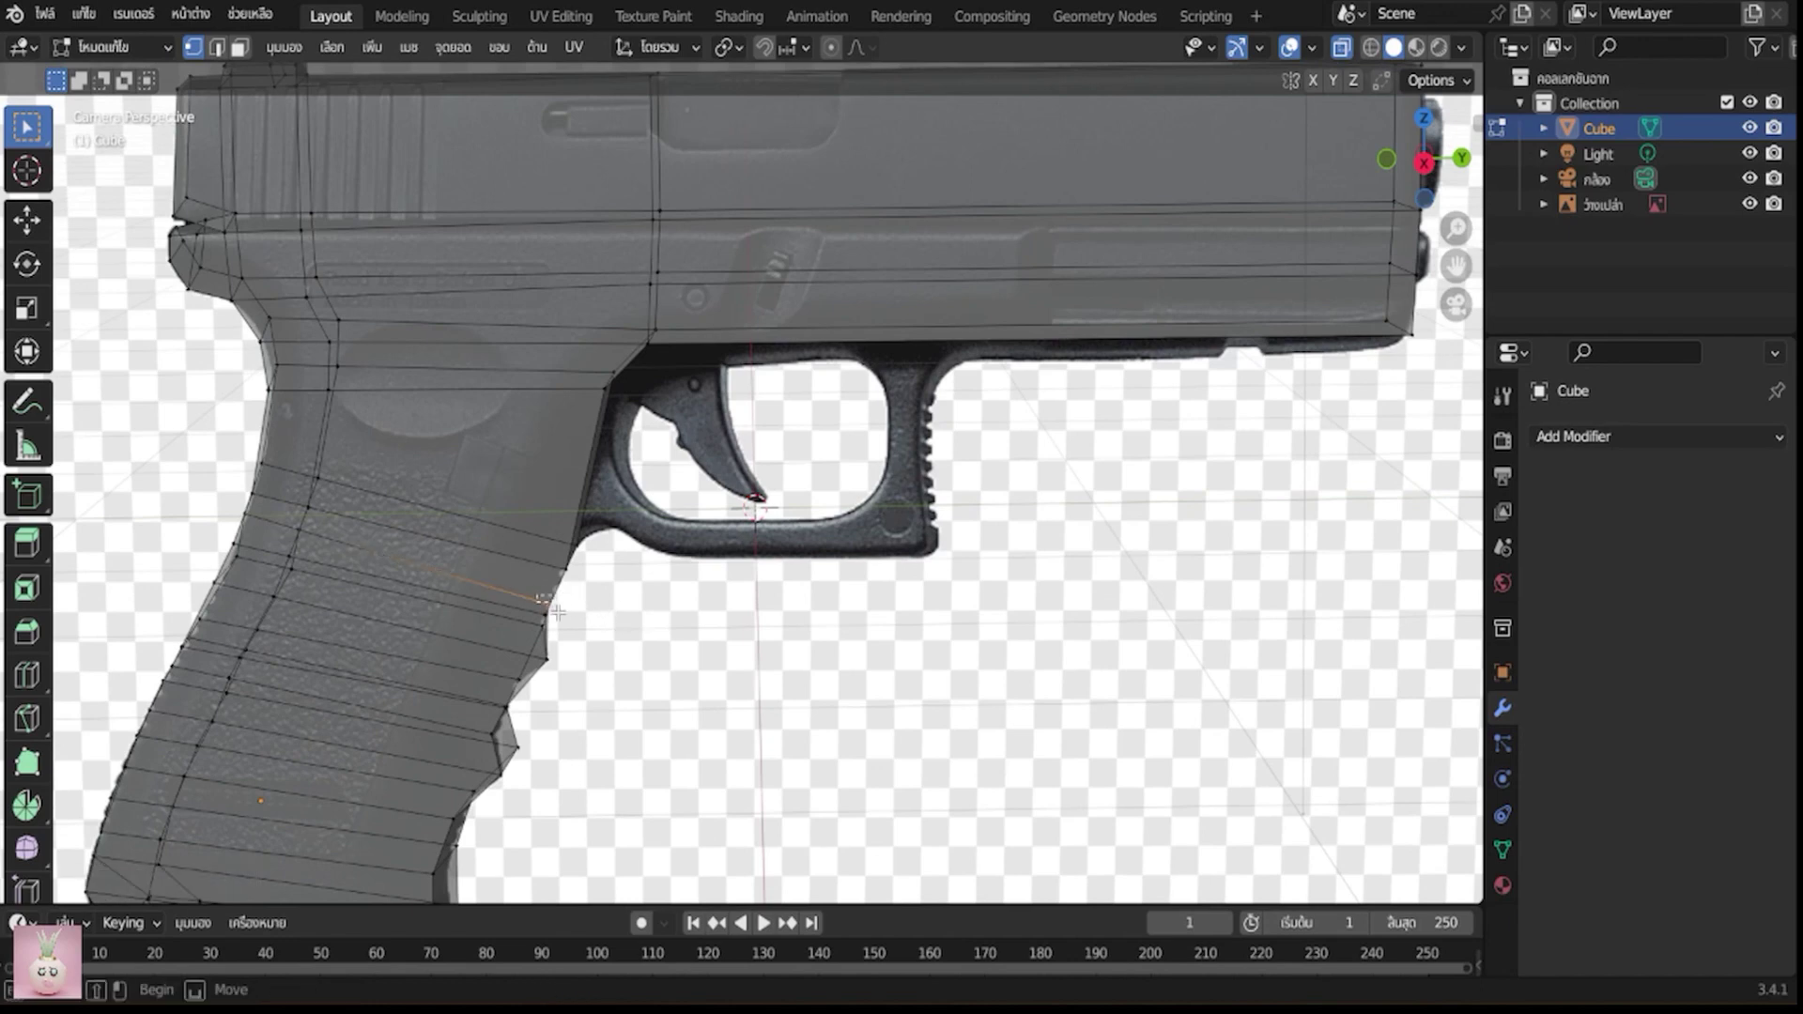
pyautogui.scroll(1, 602, 592)
pyautogui.click(602, 589)
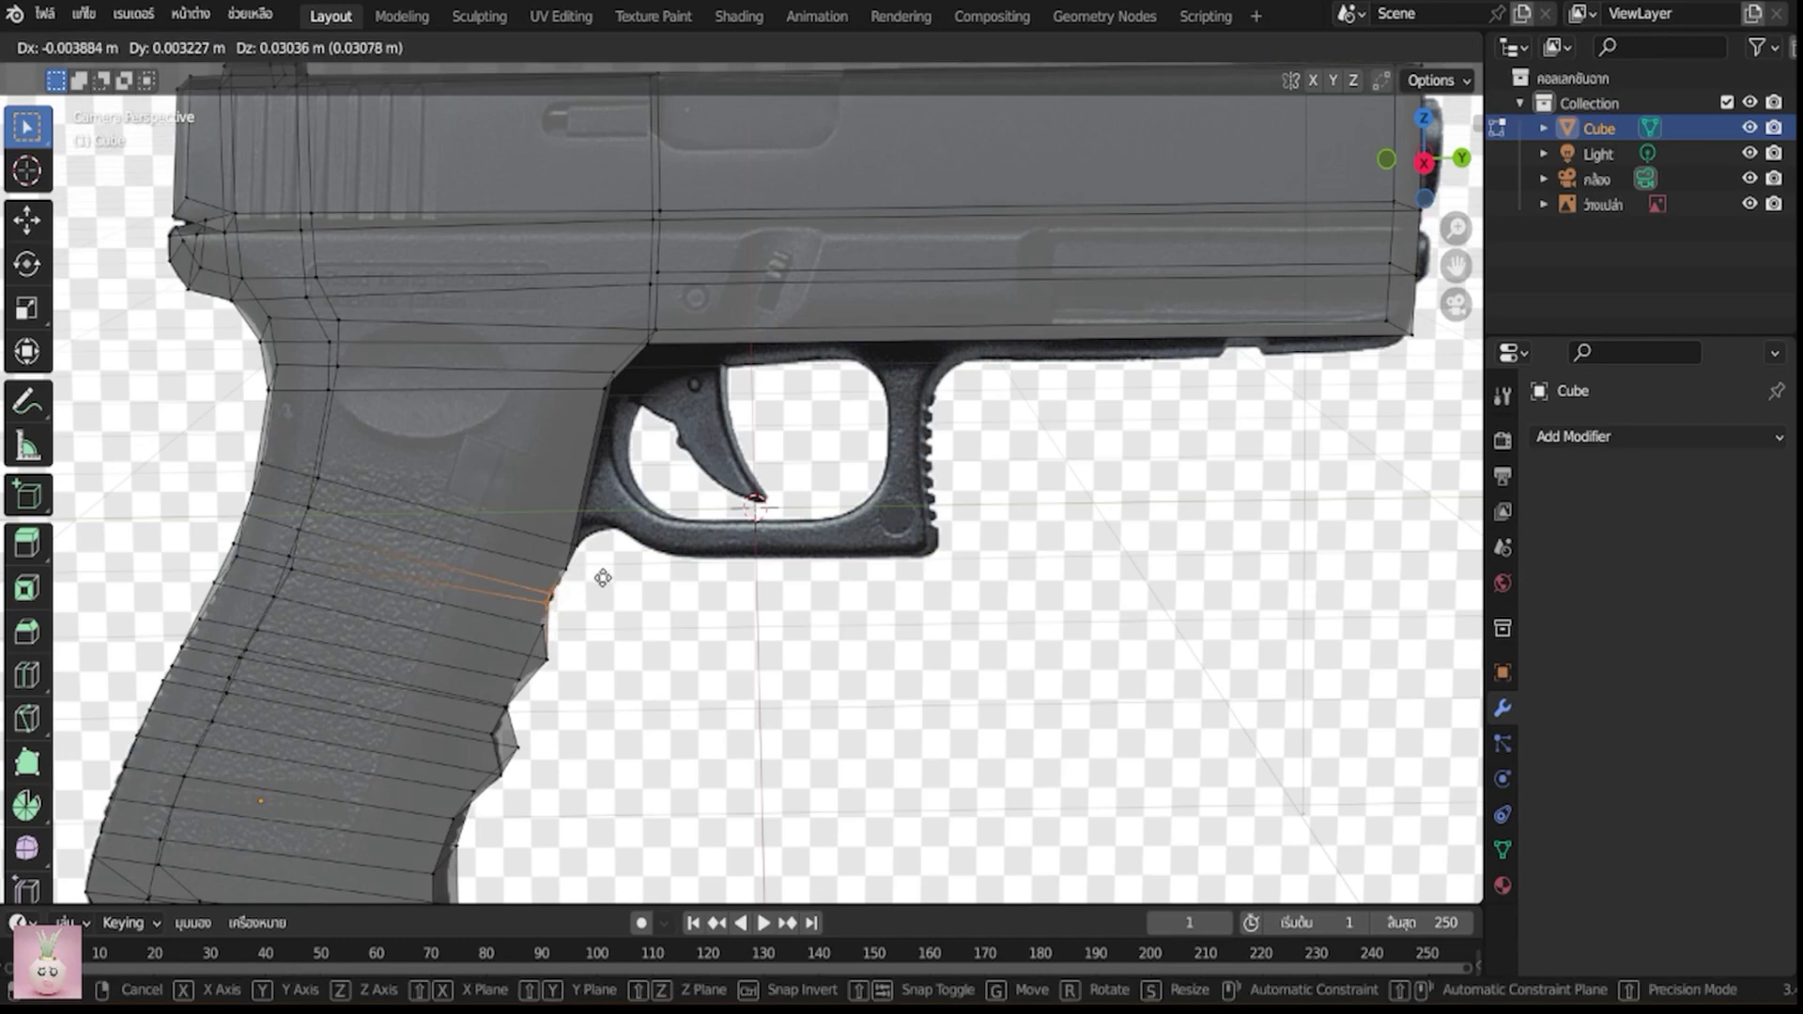
pyautogui.click(602, 578)
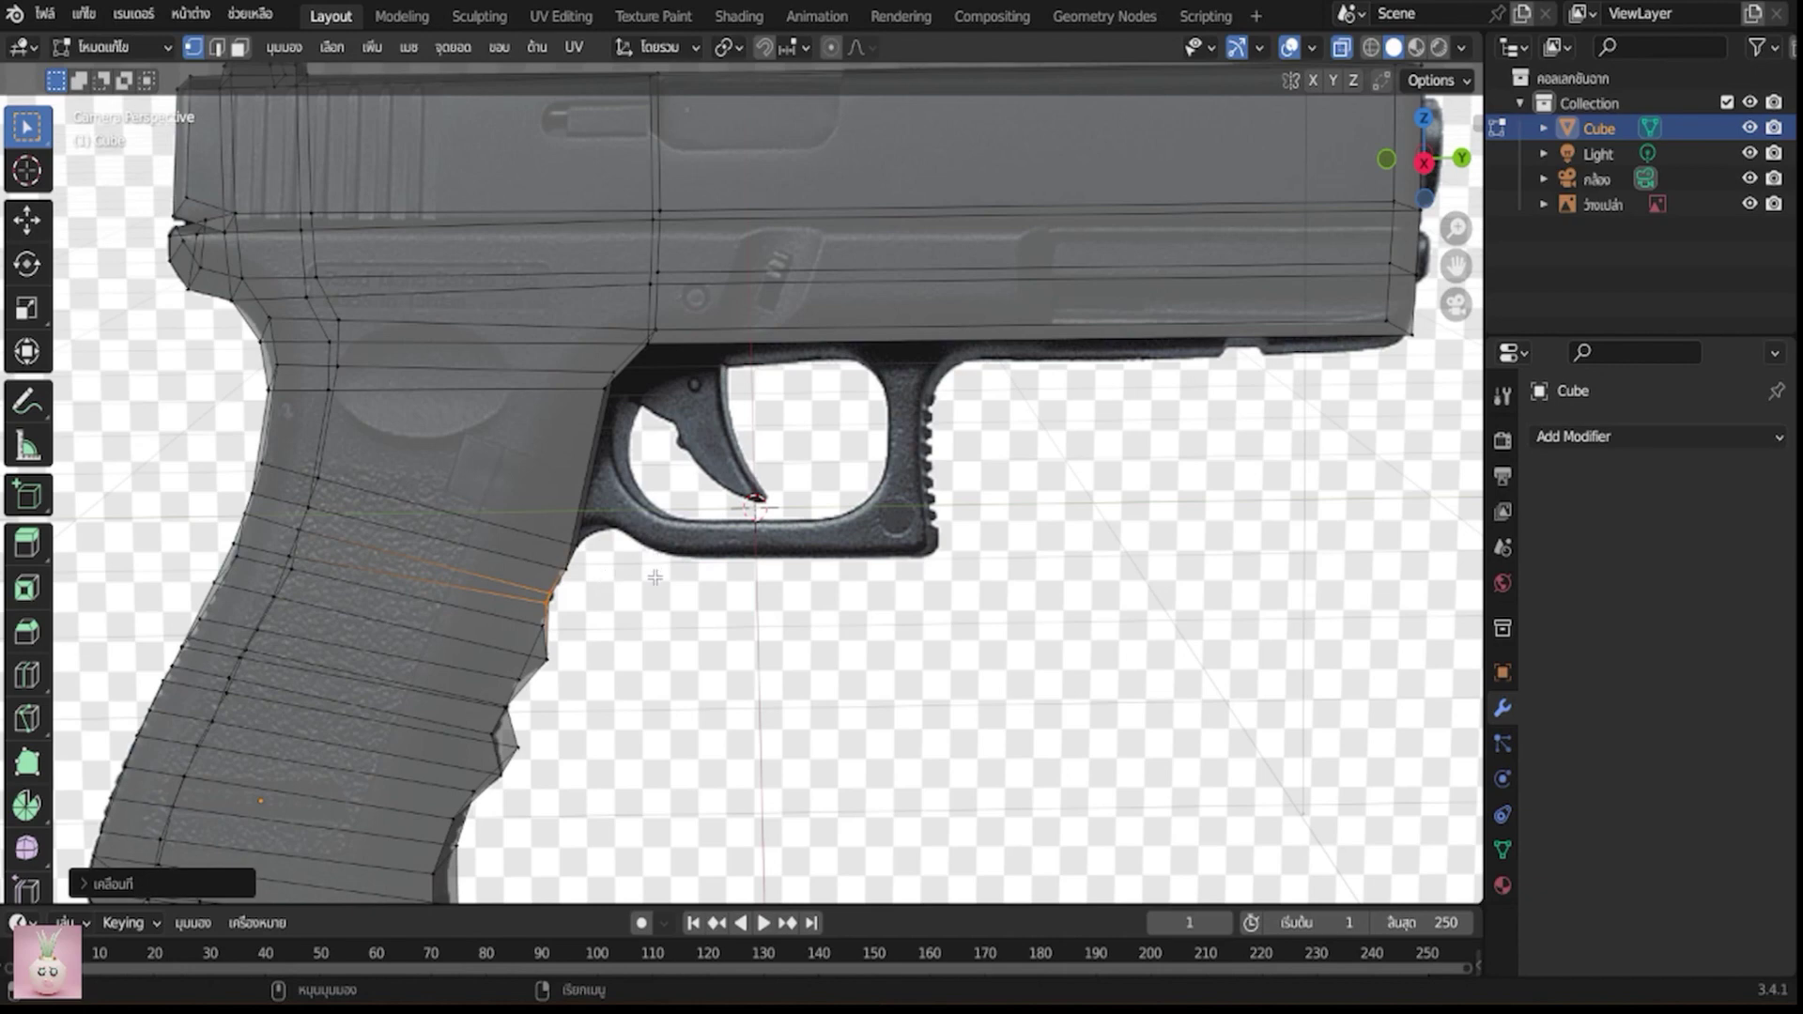
# Save the blend file and add a horizontal edge loop along the slide's length
pyautogui.scroll(-1, 662, 610)
pyautogui.scroll(-1, 664, 601)
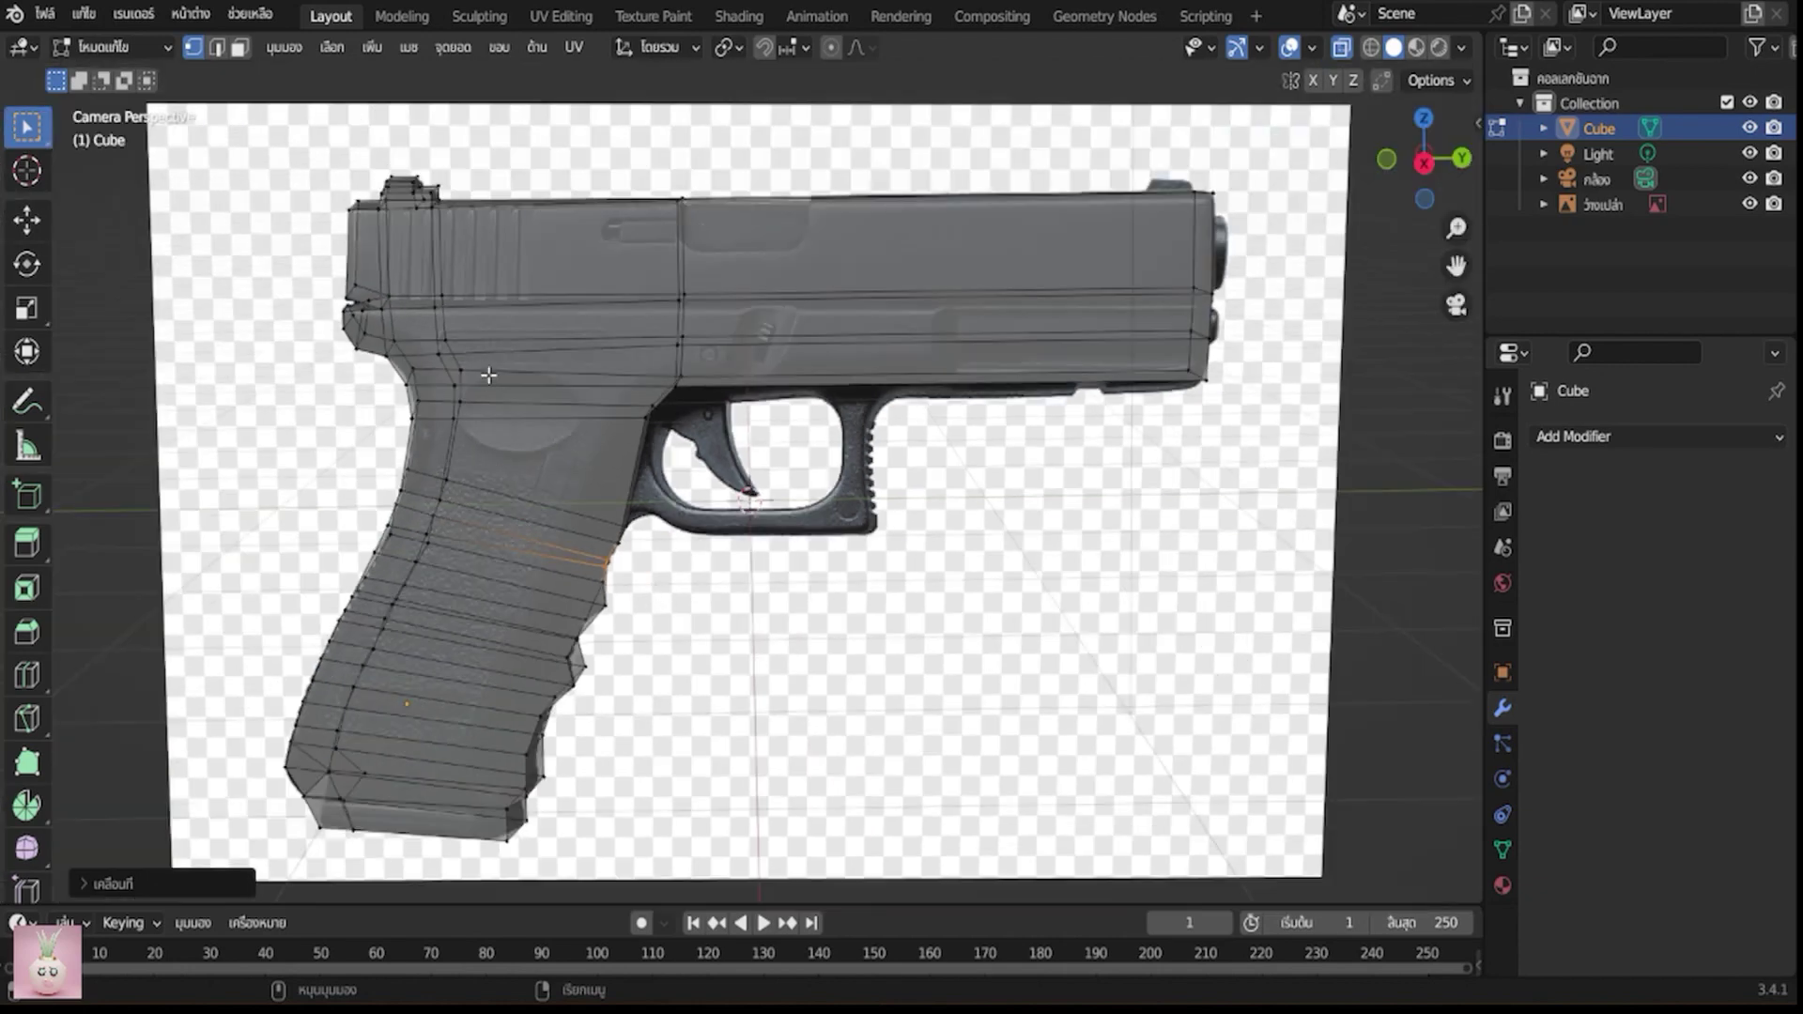
pyautogui.hotkey('ctrl', 's')
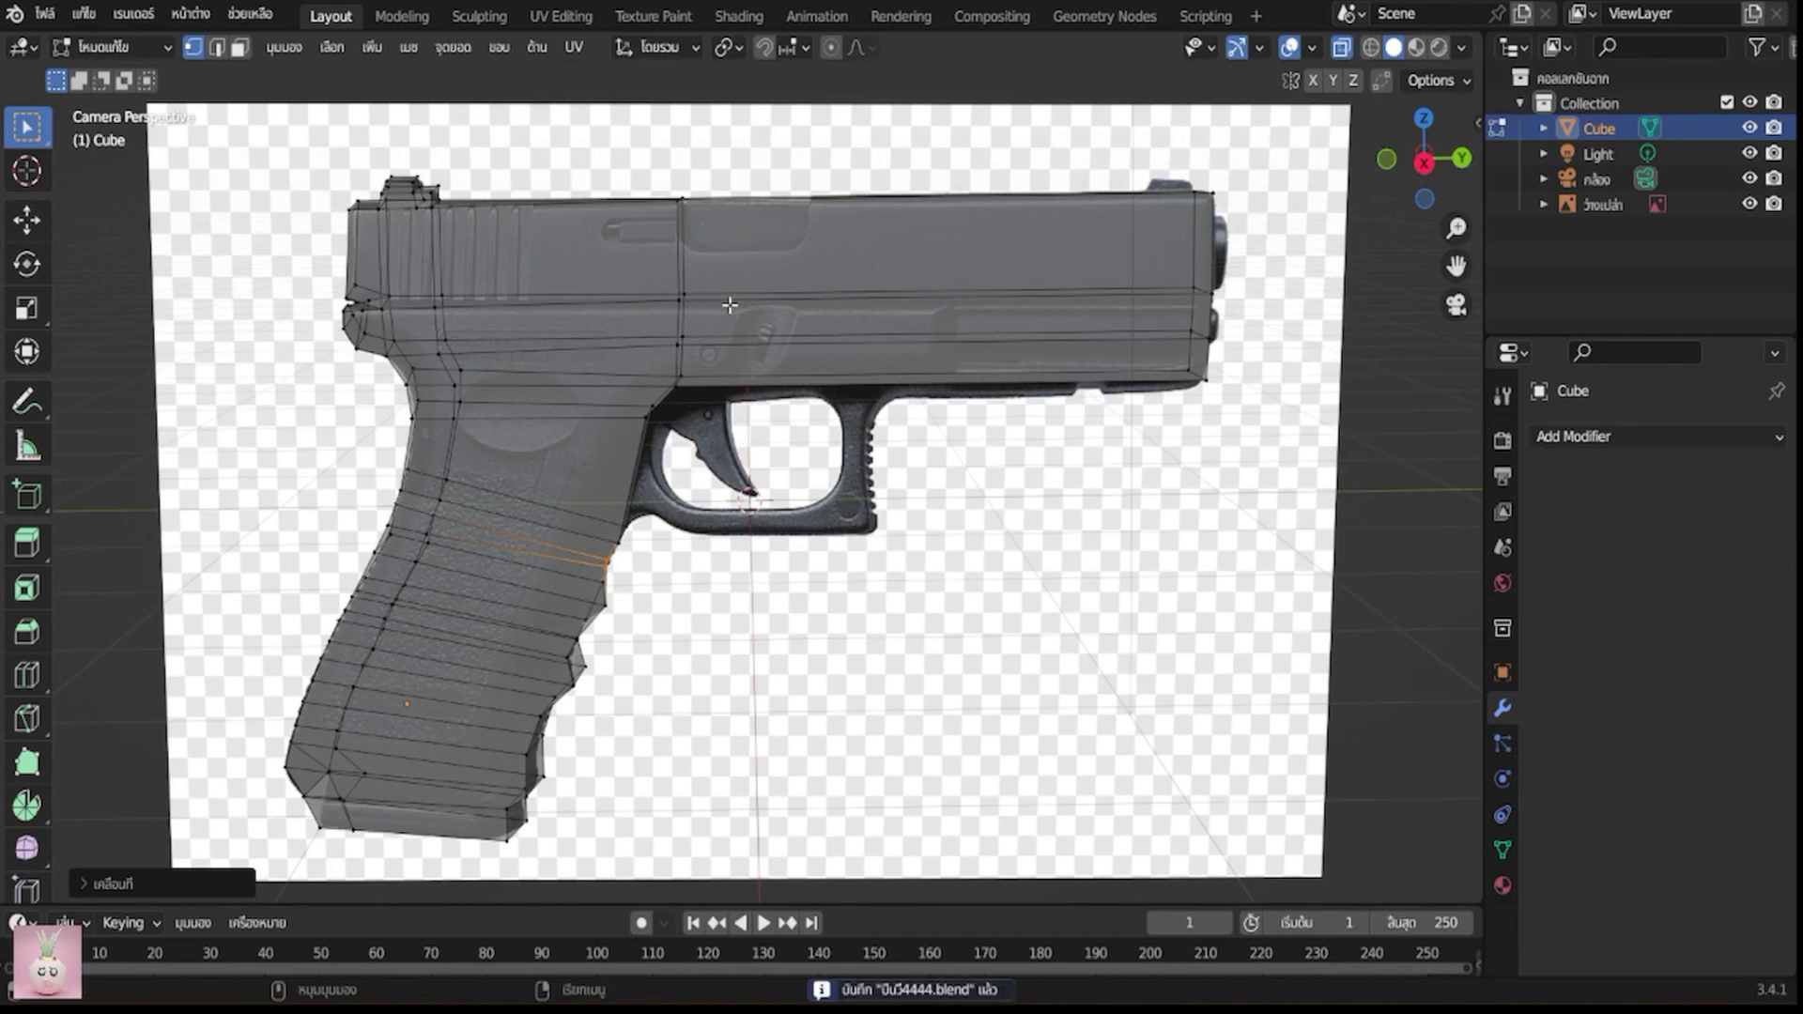
pyautogui.scroll(1, 629, 320)
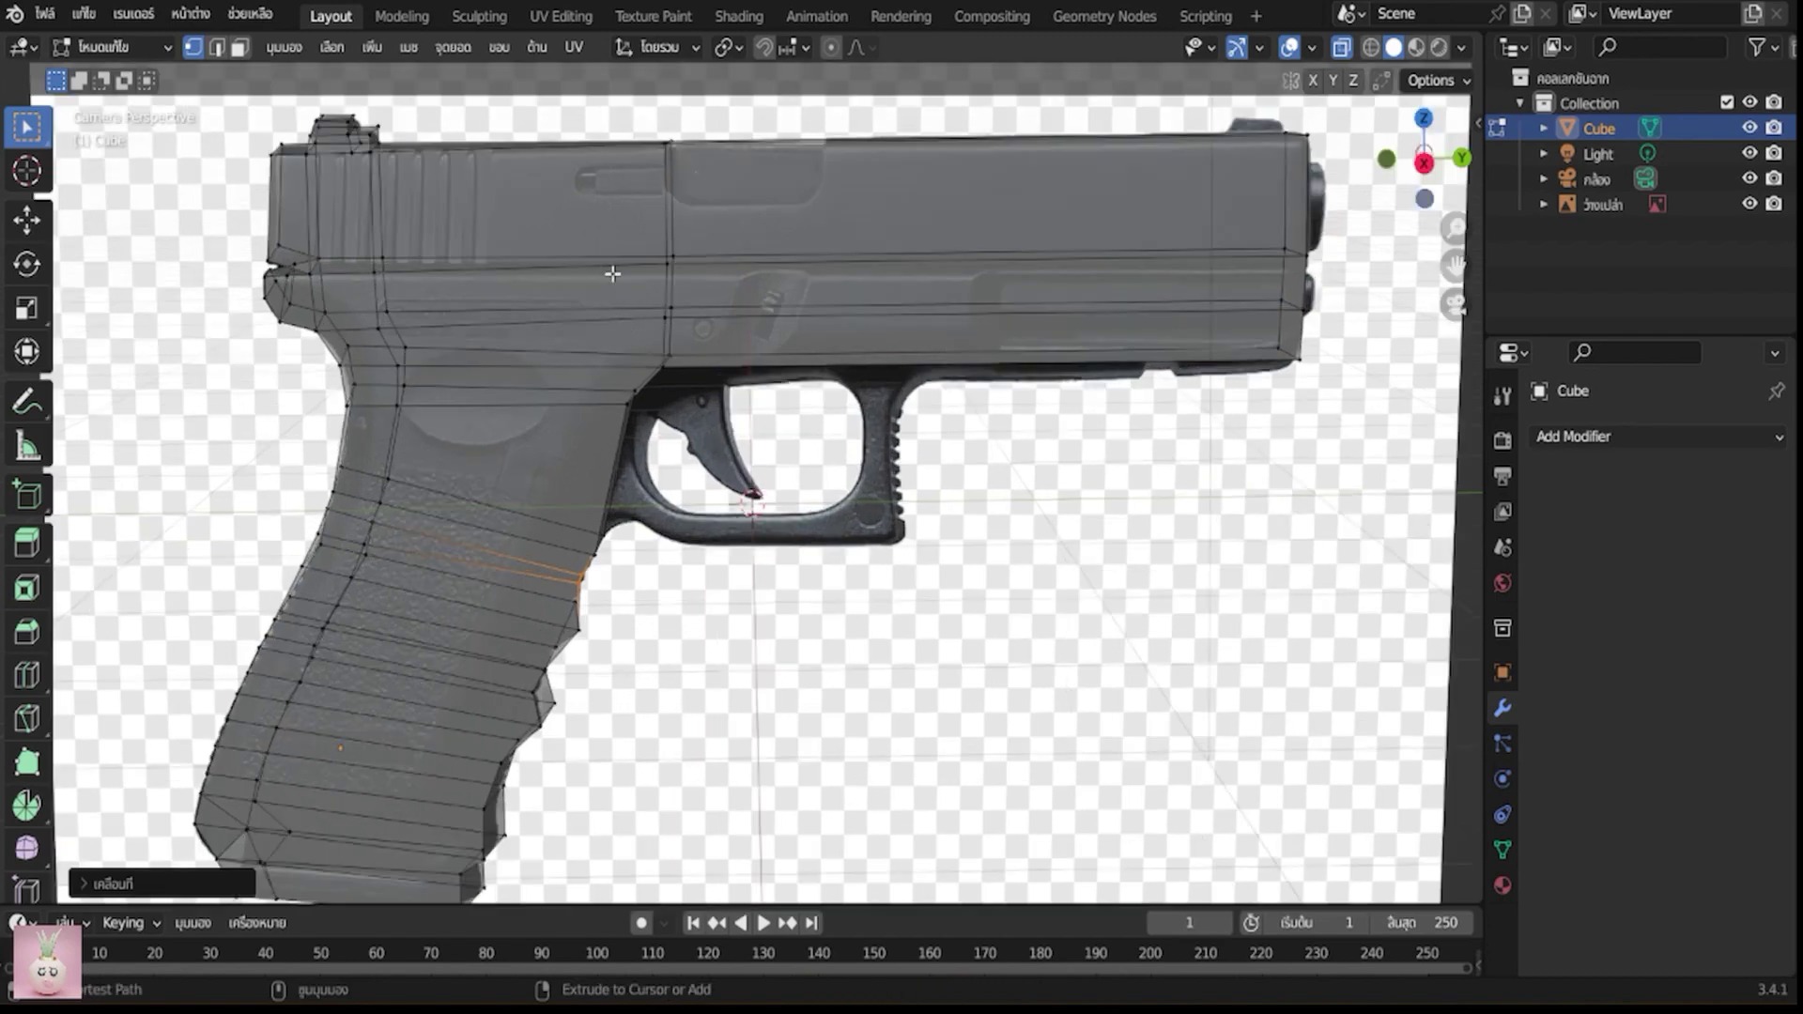
pyautogui.hotkey('ctrl', 'r')
pyautogui.click(380, 290)
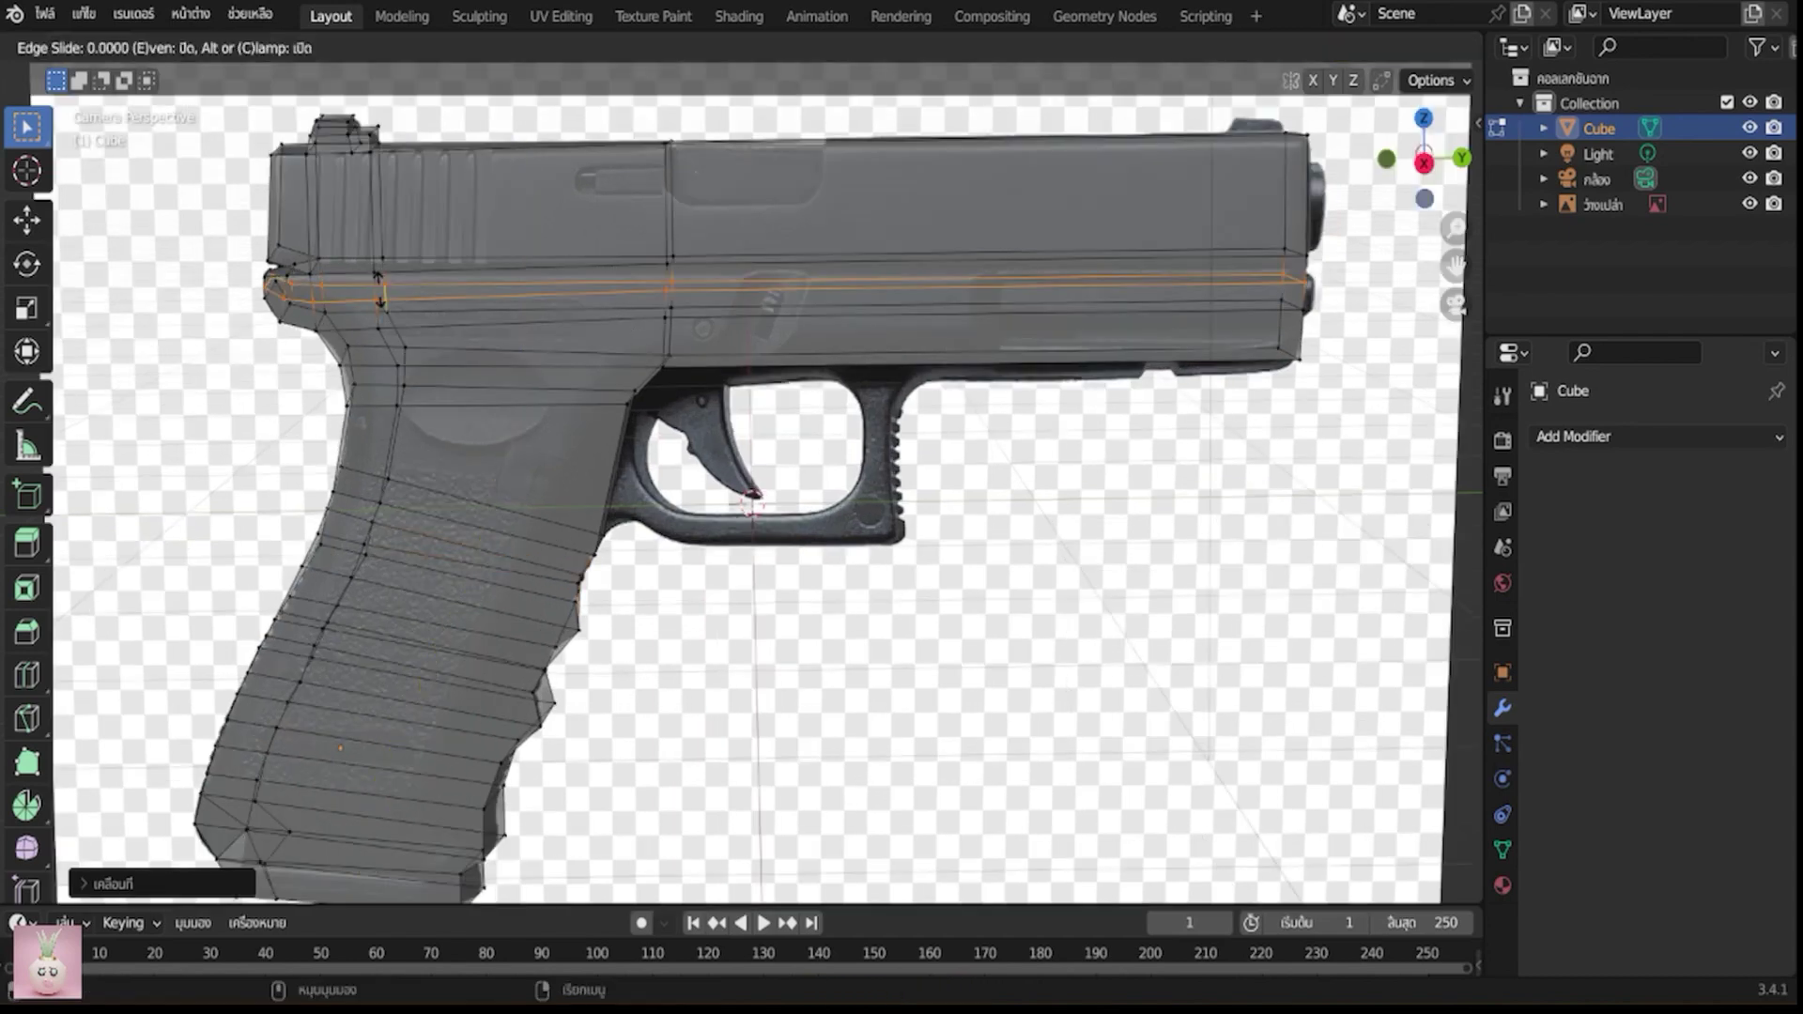
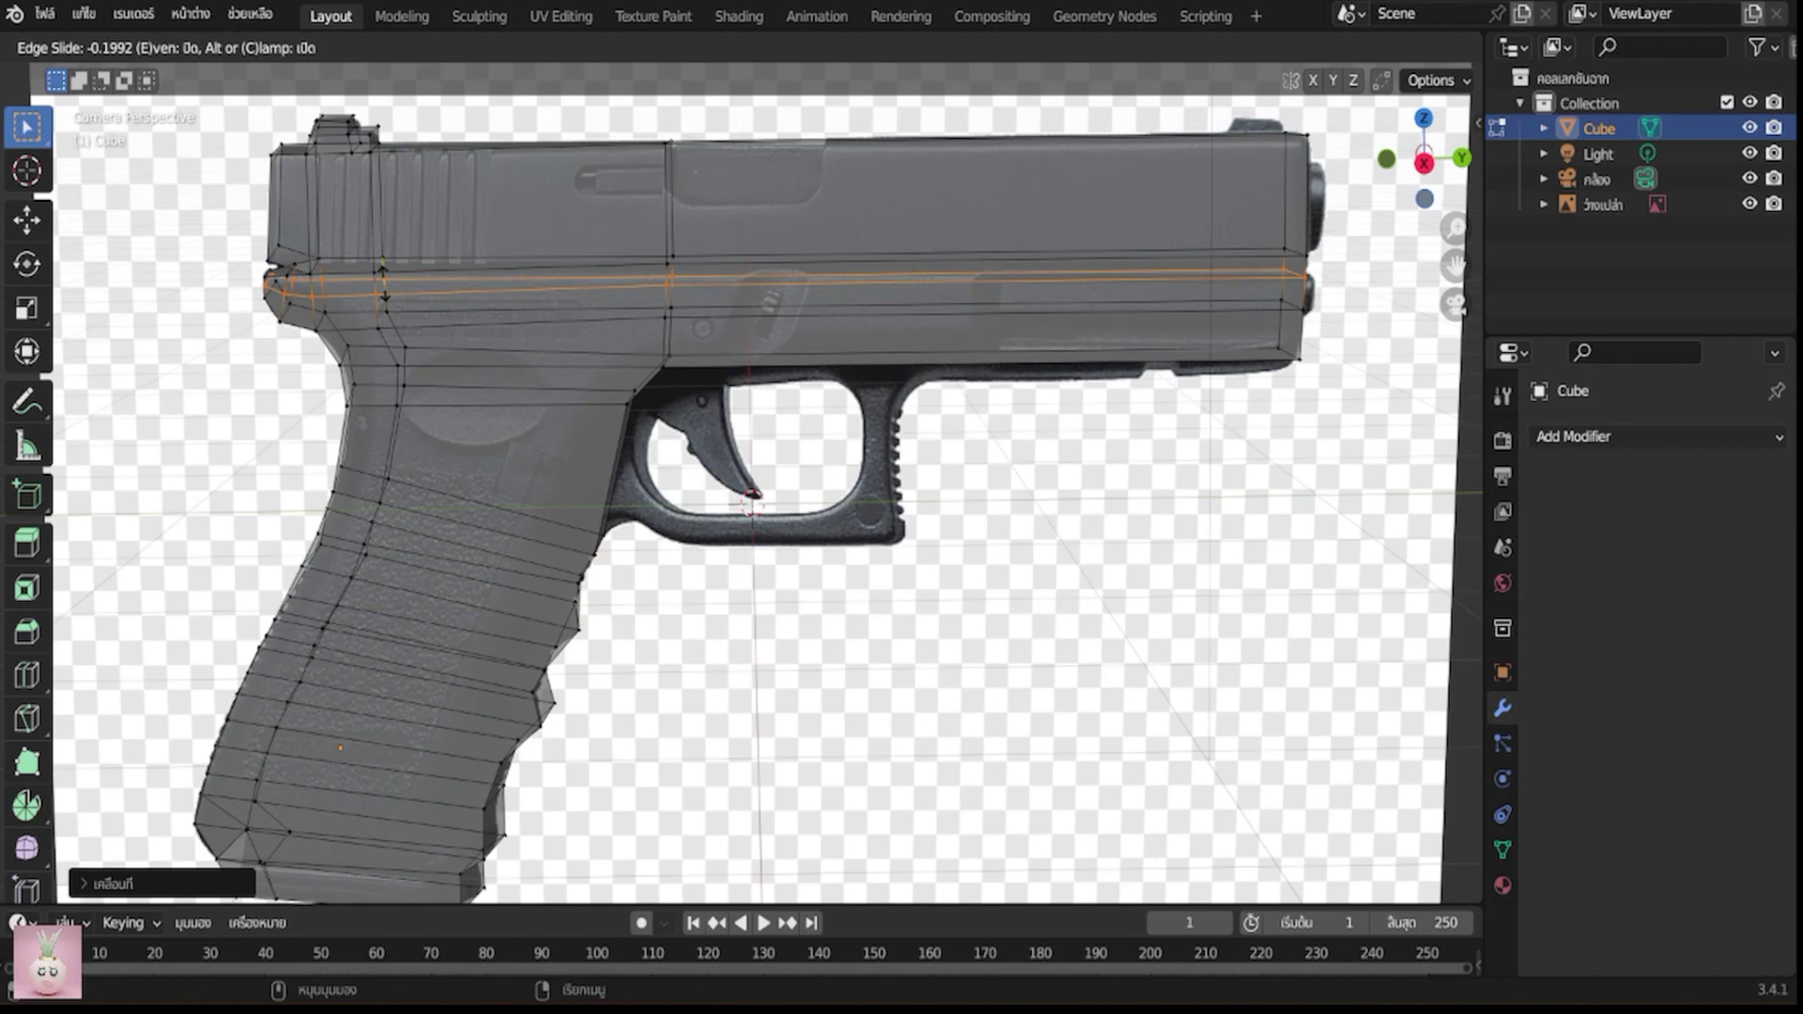
# Confirm the horizontal loop cut at the slide-frame line, deselect it, and switch to face select mode
pyautogui.click(383, 278)
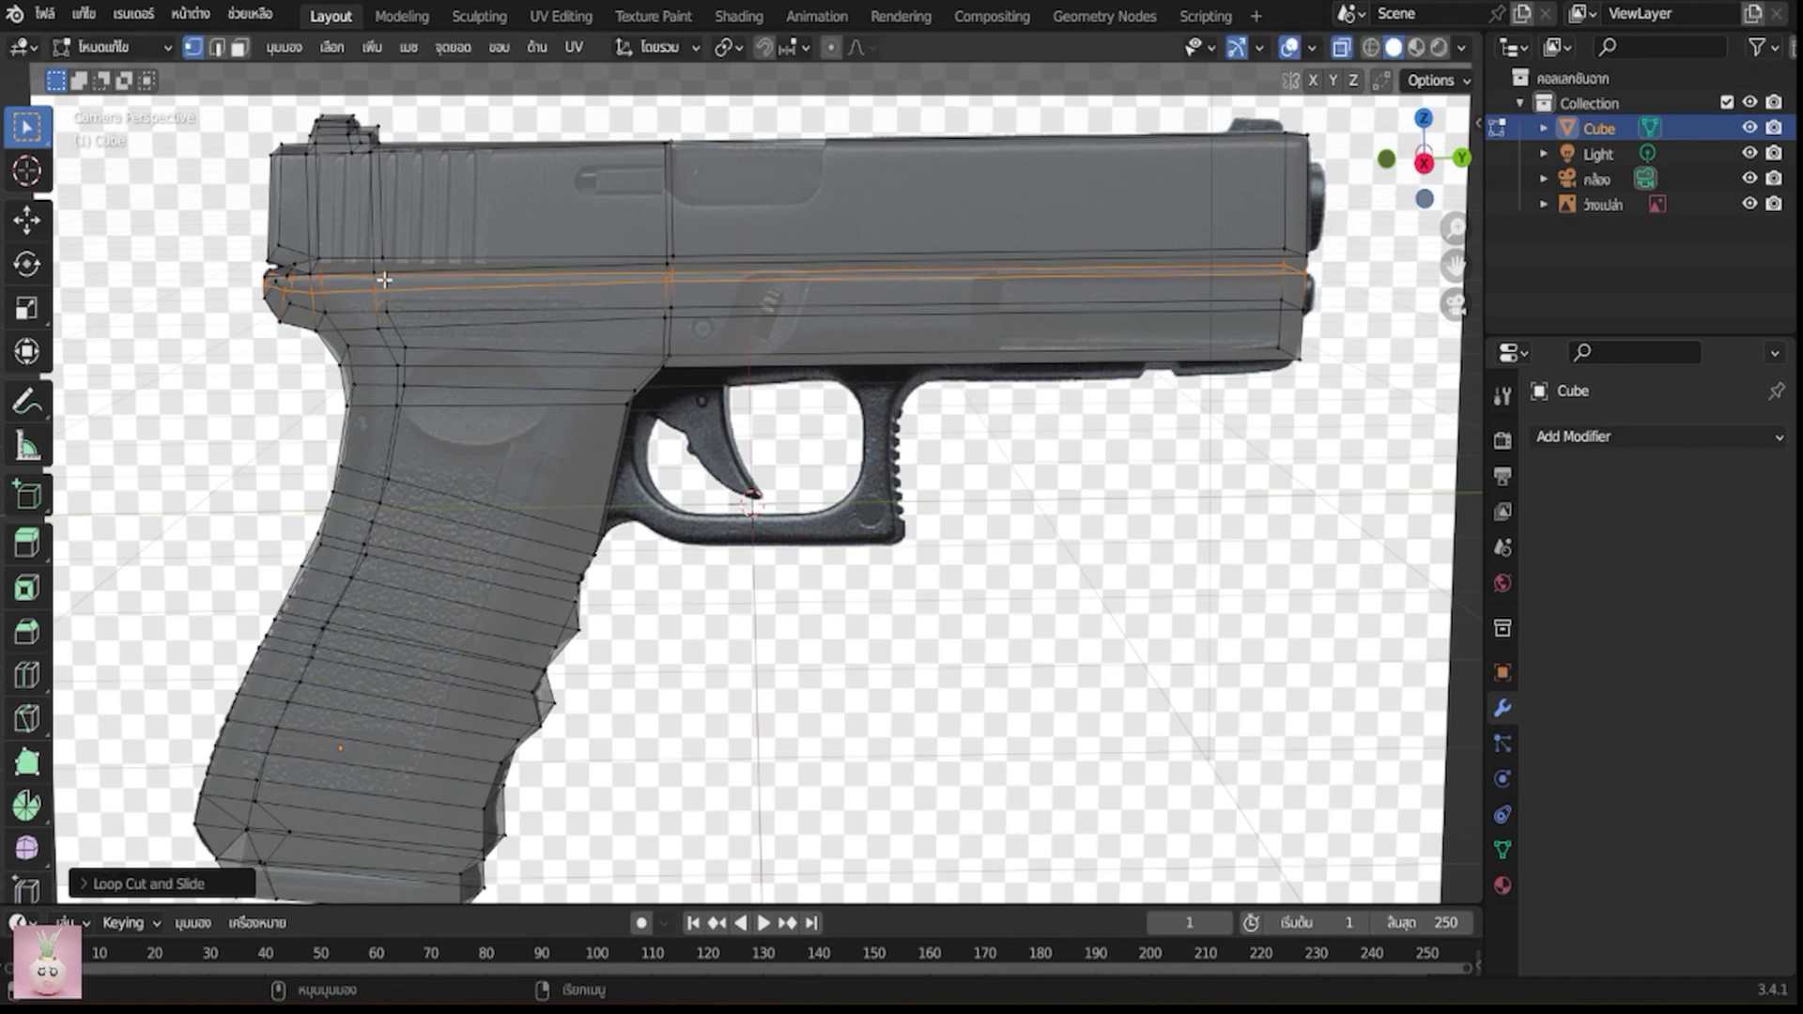
pyautogui.click(383, 278)
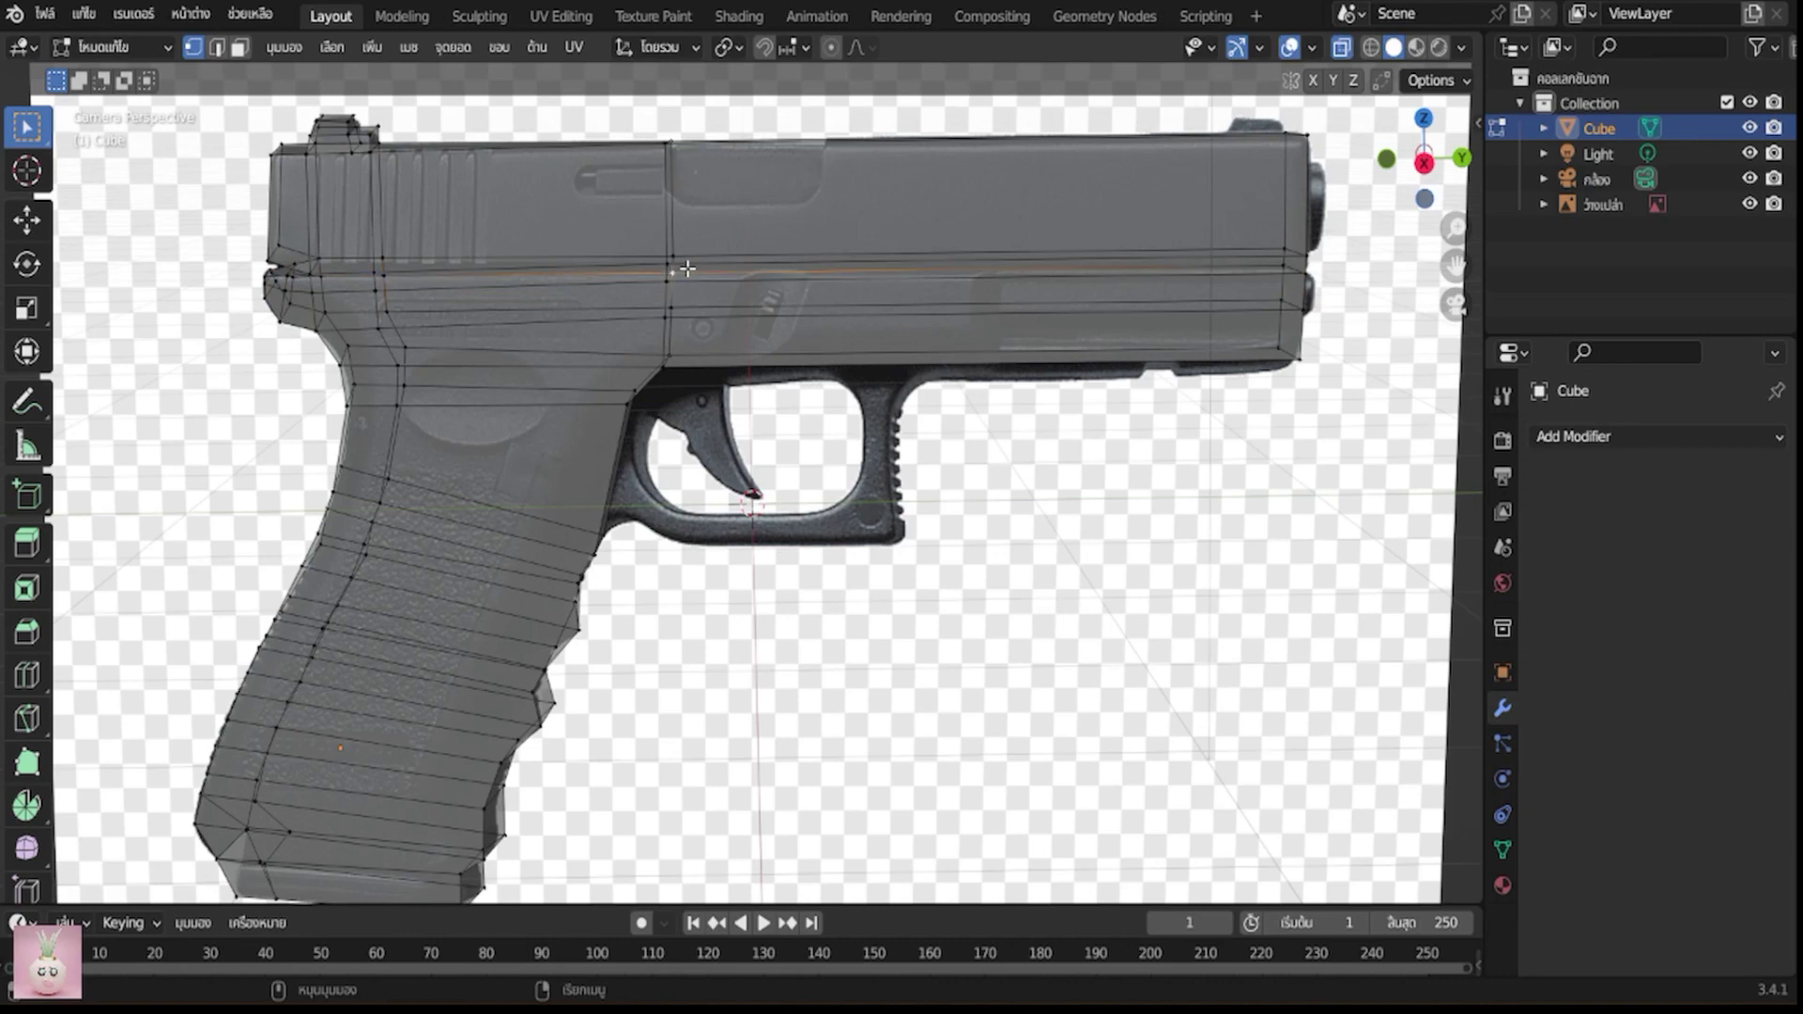
pyautogui.click(240, 47)
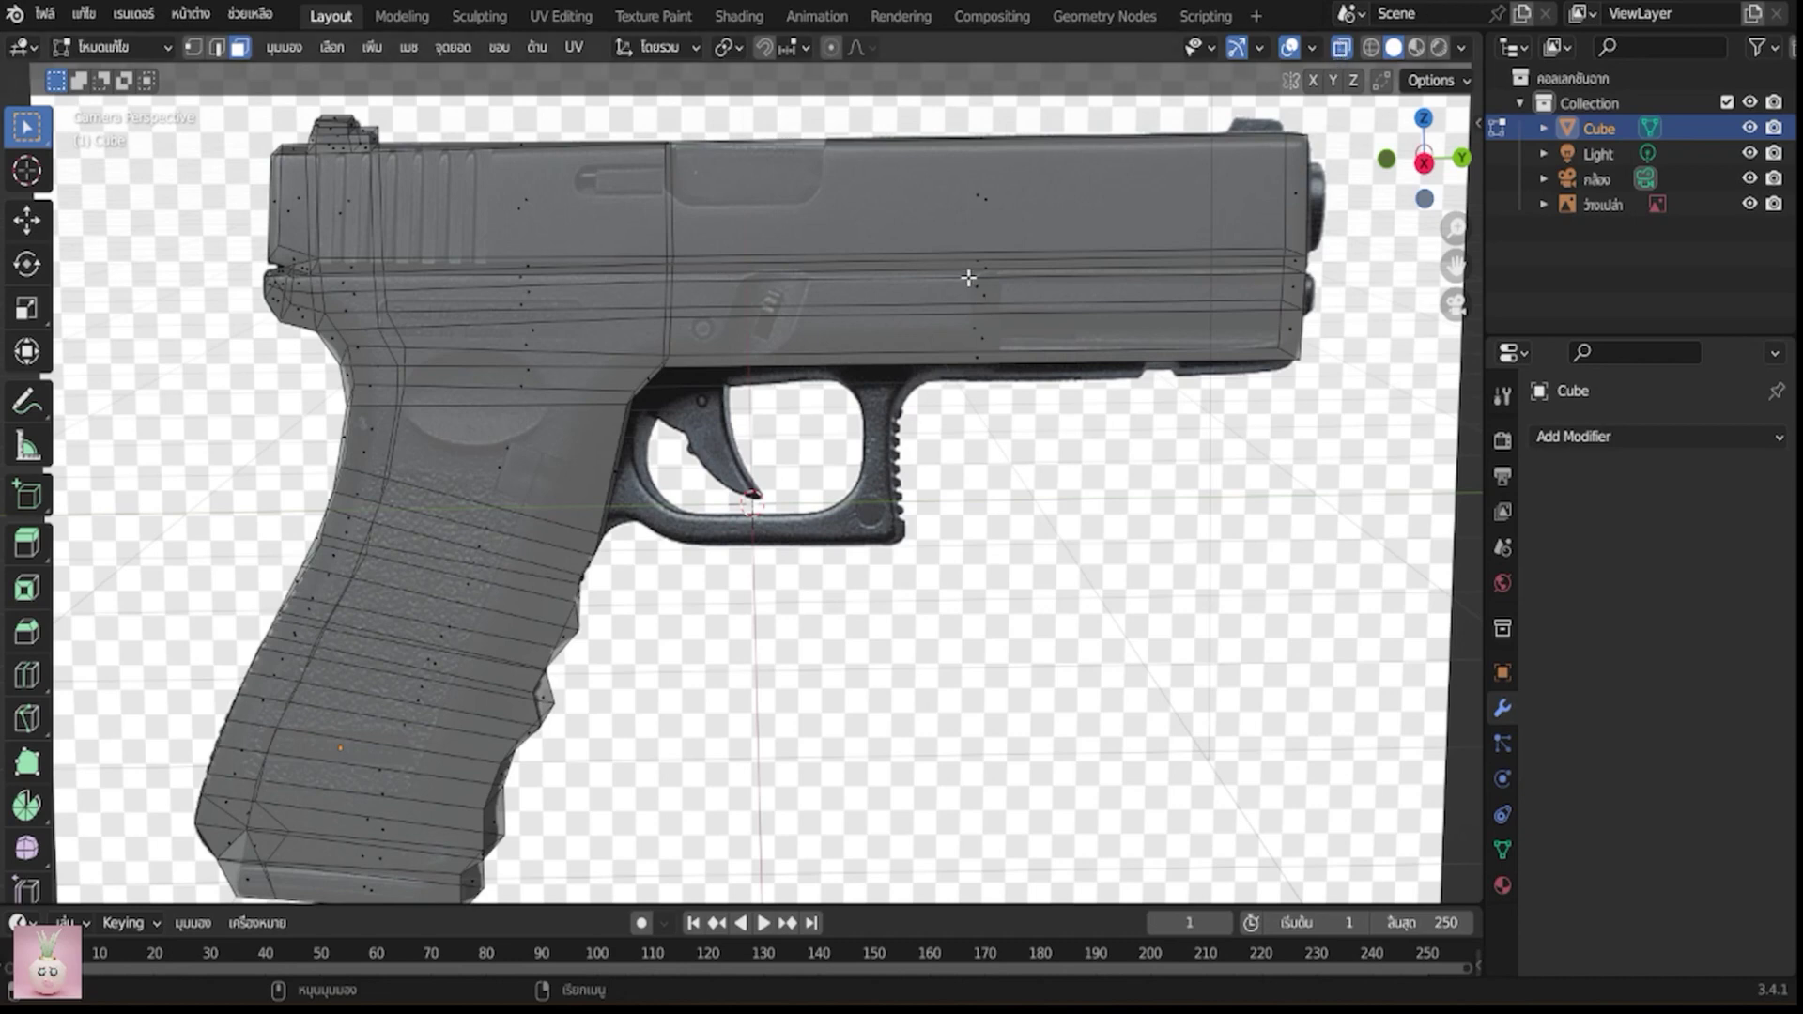
# Turn X-ray off and inset the two thin slide strips on the near side
pyautogui.click(1340, 48)
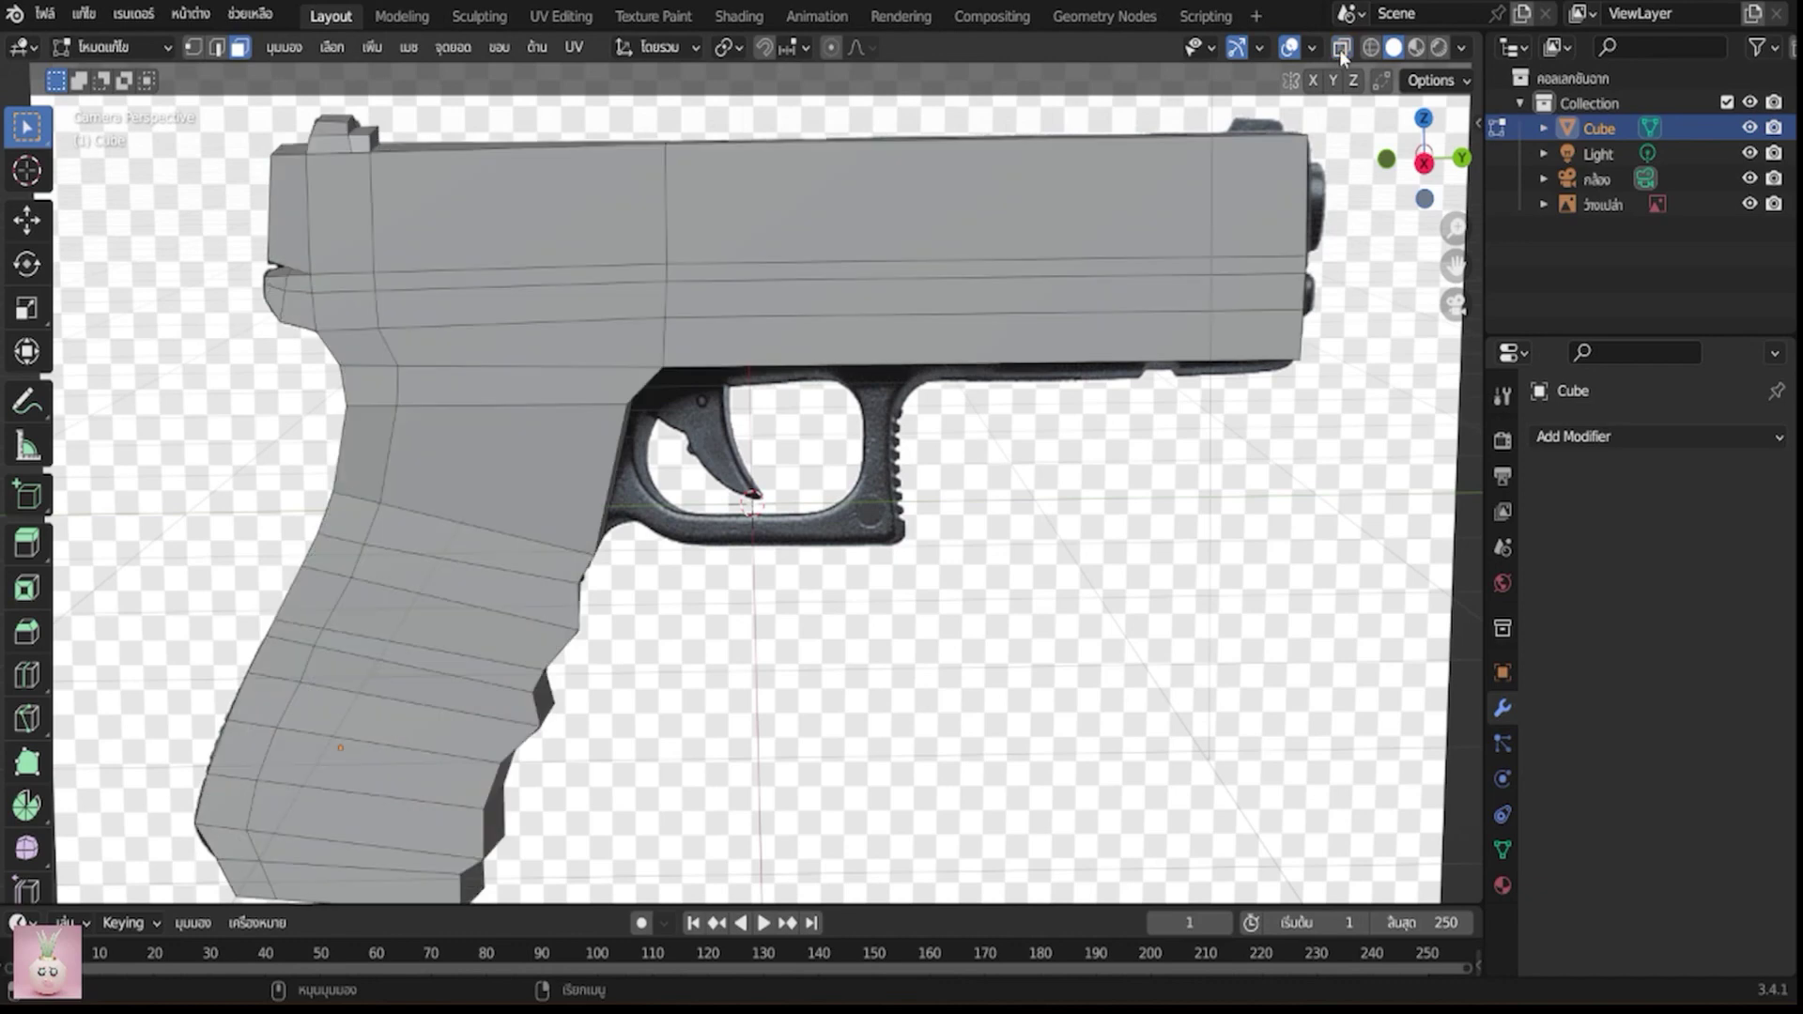
pyautogui.click(644, 271)
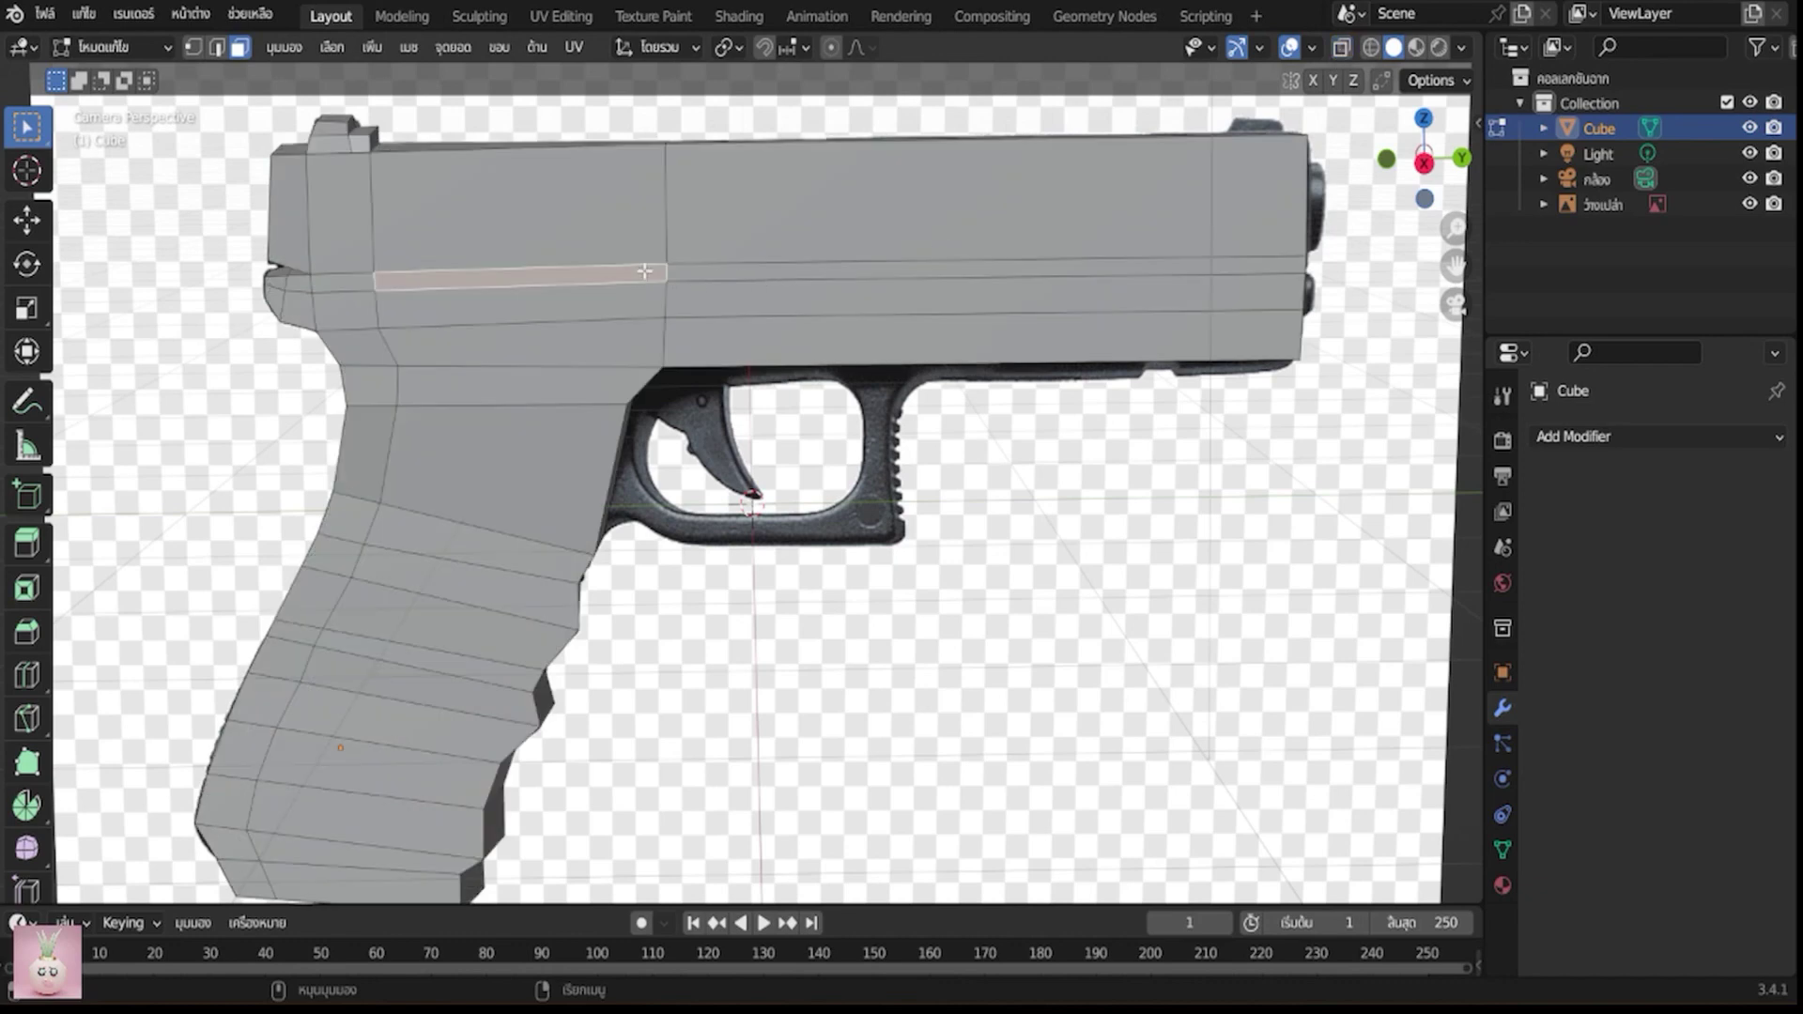
pyautogui.keyDown('shift'); pyautogui.click(732, 270); pyautogui.keyUp('shift')
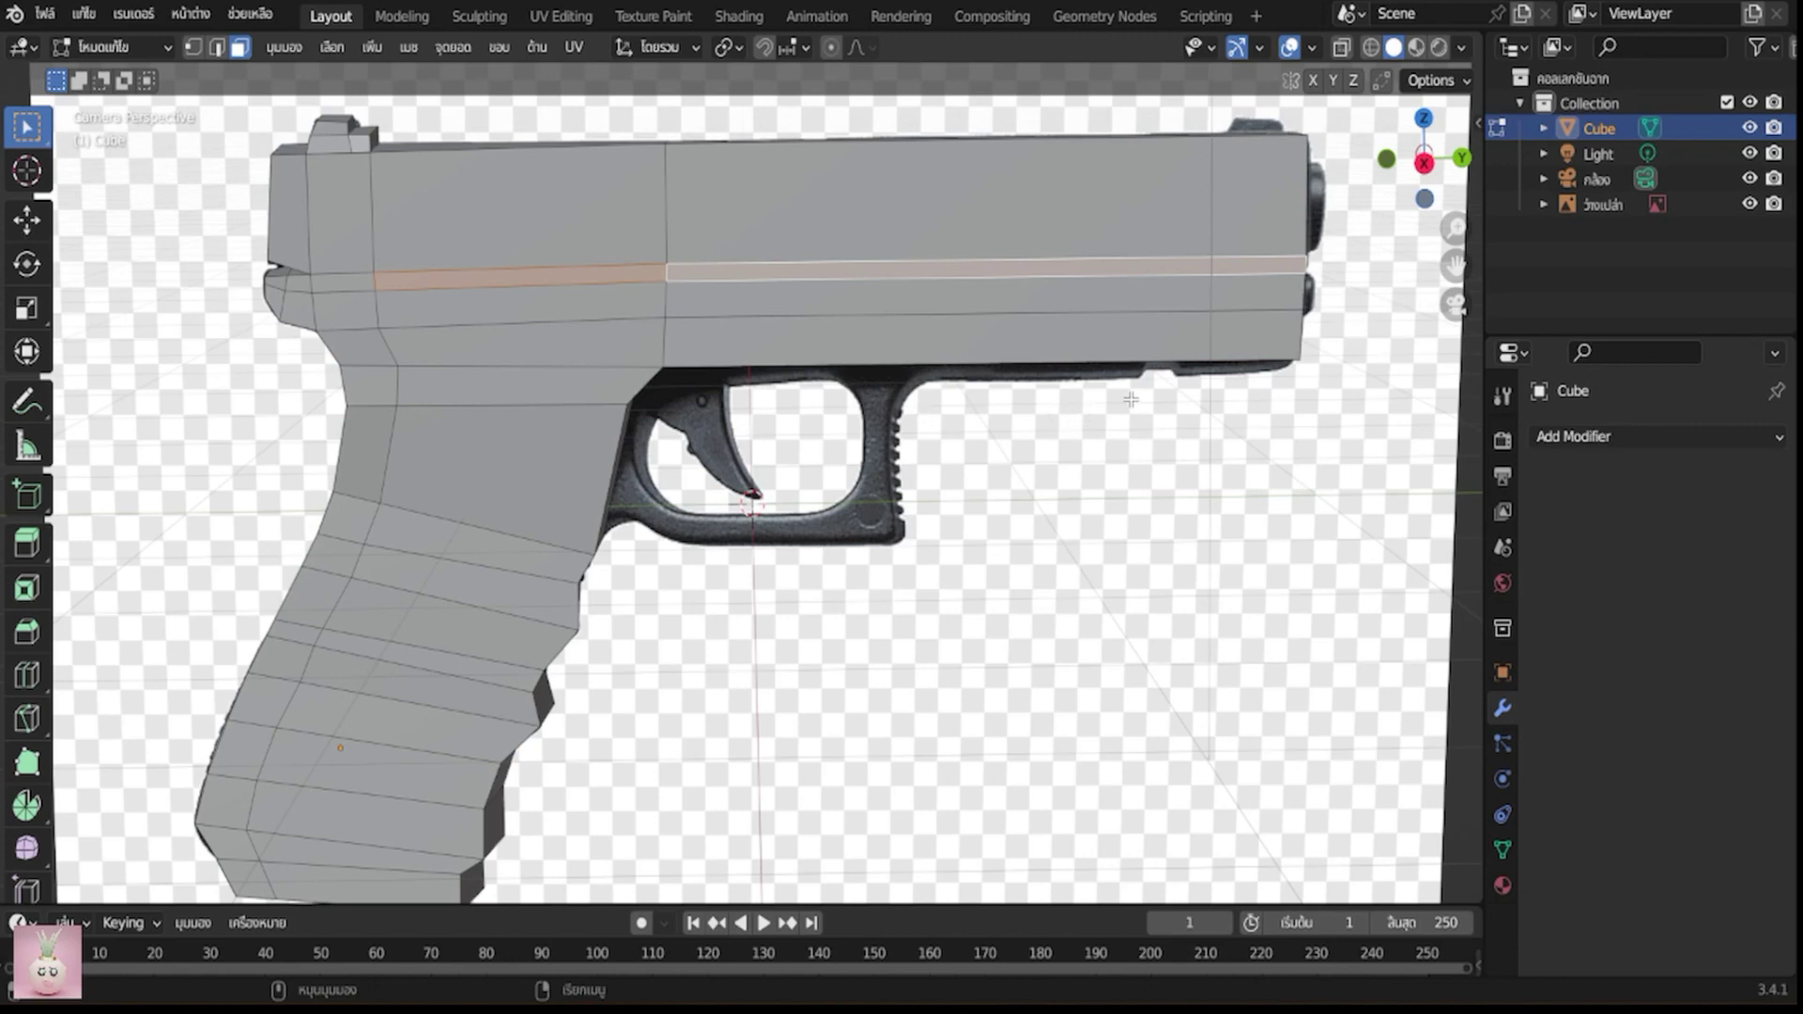
pyautogui.press('i')
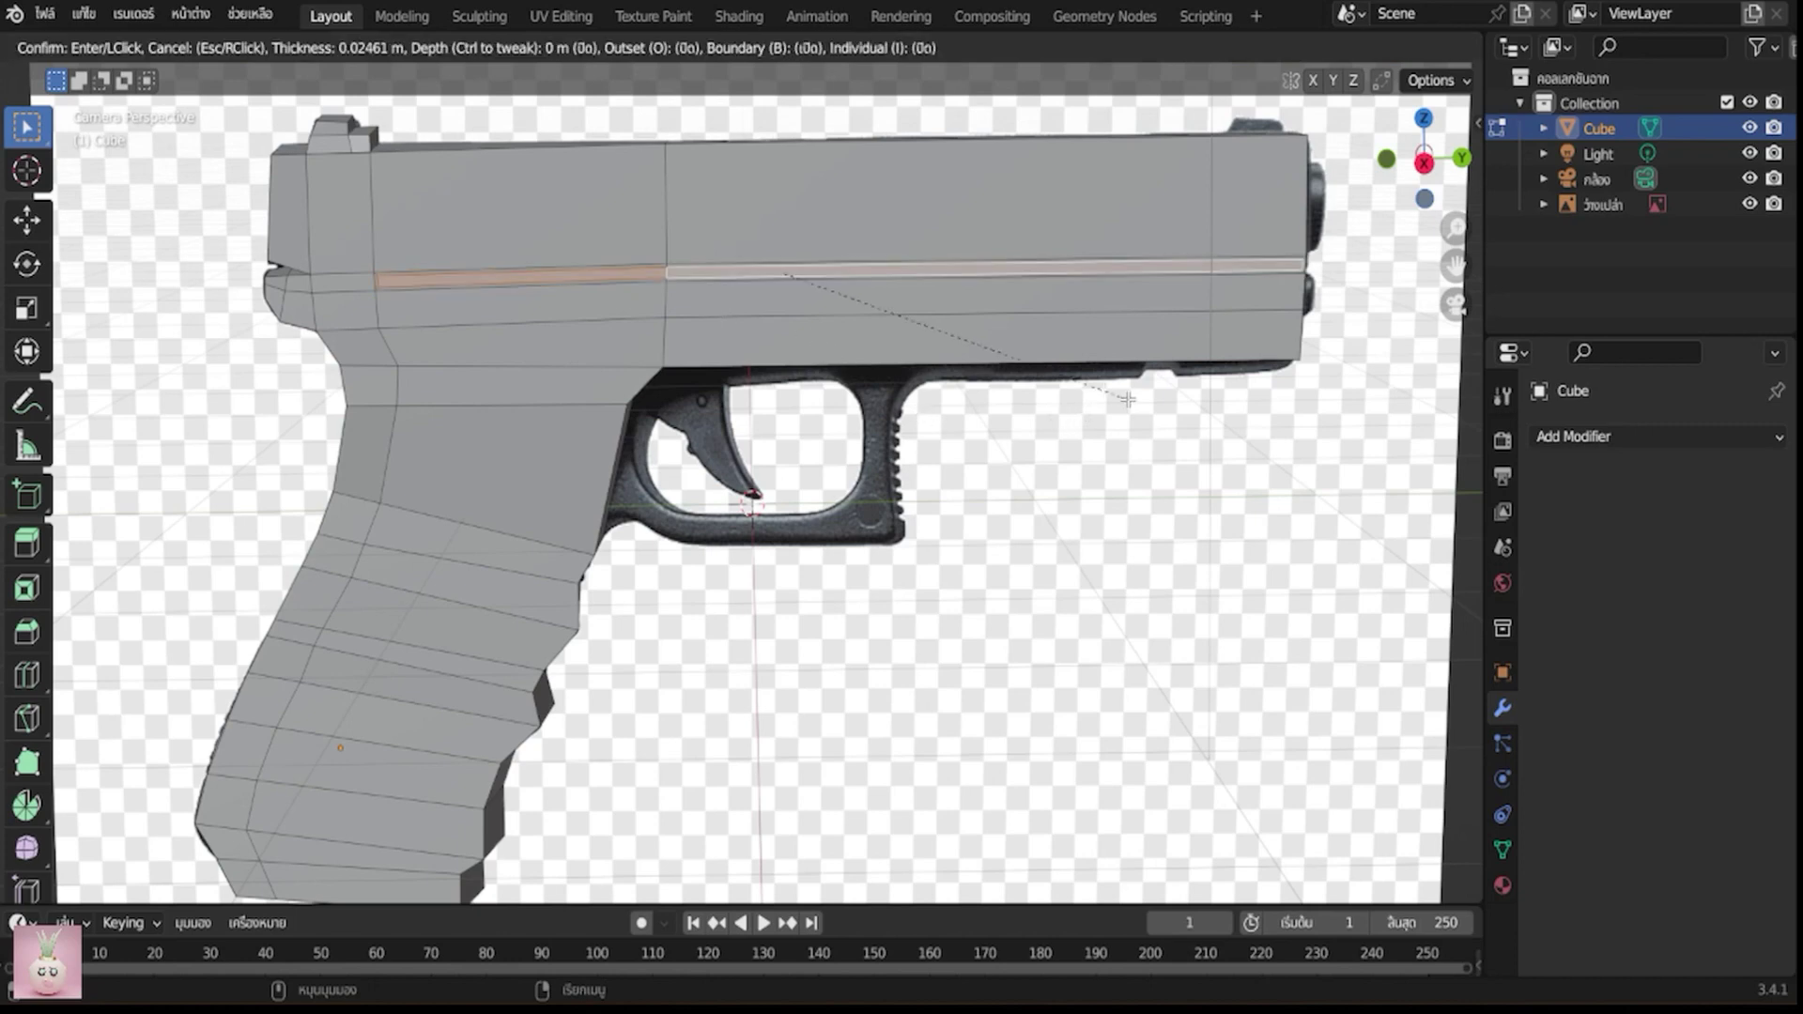
pyautogui.click(1126, 399)
# Extrude the inset strips inward to form a shallow groove along the slide
pyautogui.moveTo(1008, 451)
pyautogui.mouseDown(button='middle')
pyautogui.moveTo(1087, 504)
pyautogui.moveTo(1188, 512)
pyautogui.moveTo(1120, 517)
pyautogui.mouseUp(button='middle')
pyautogui.scroll(2, 1121, 572)
pyautogui.scroll(2, 1120, 591)
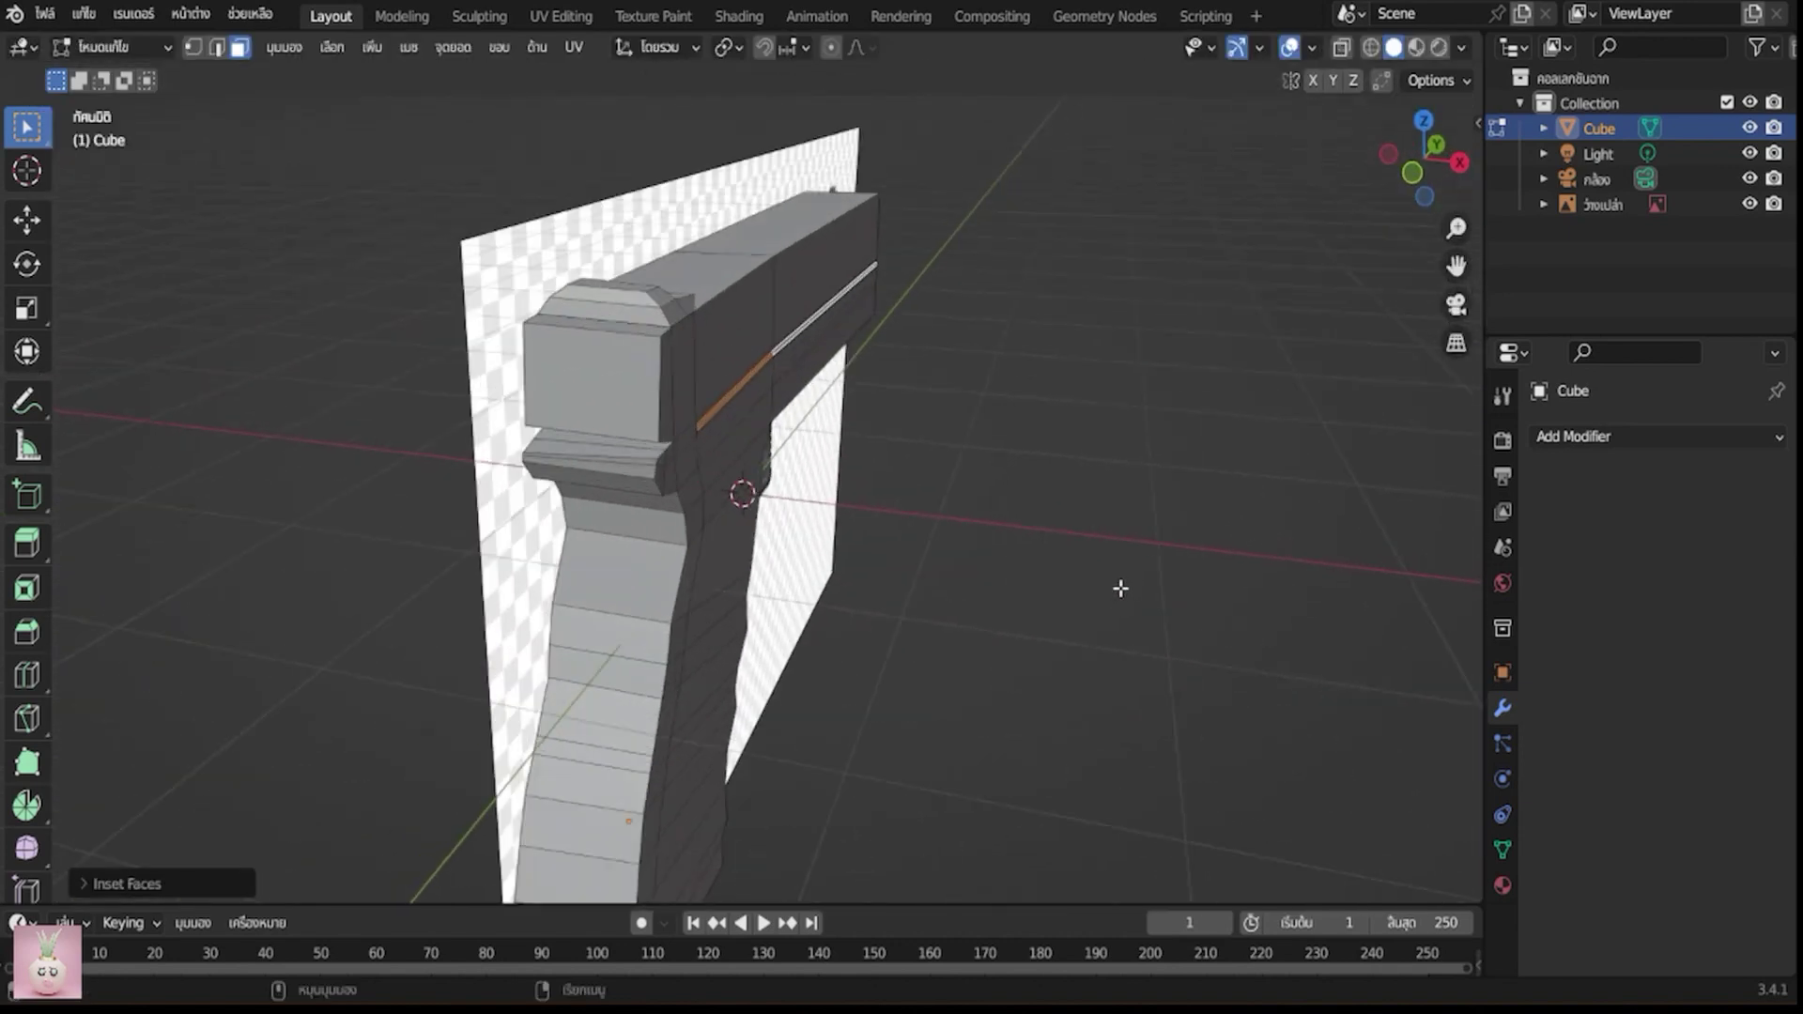
pyautogui.scroll(3, 1127, 563)
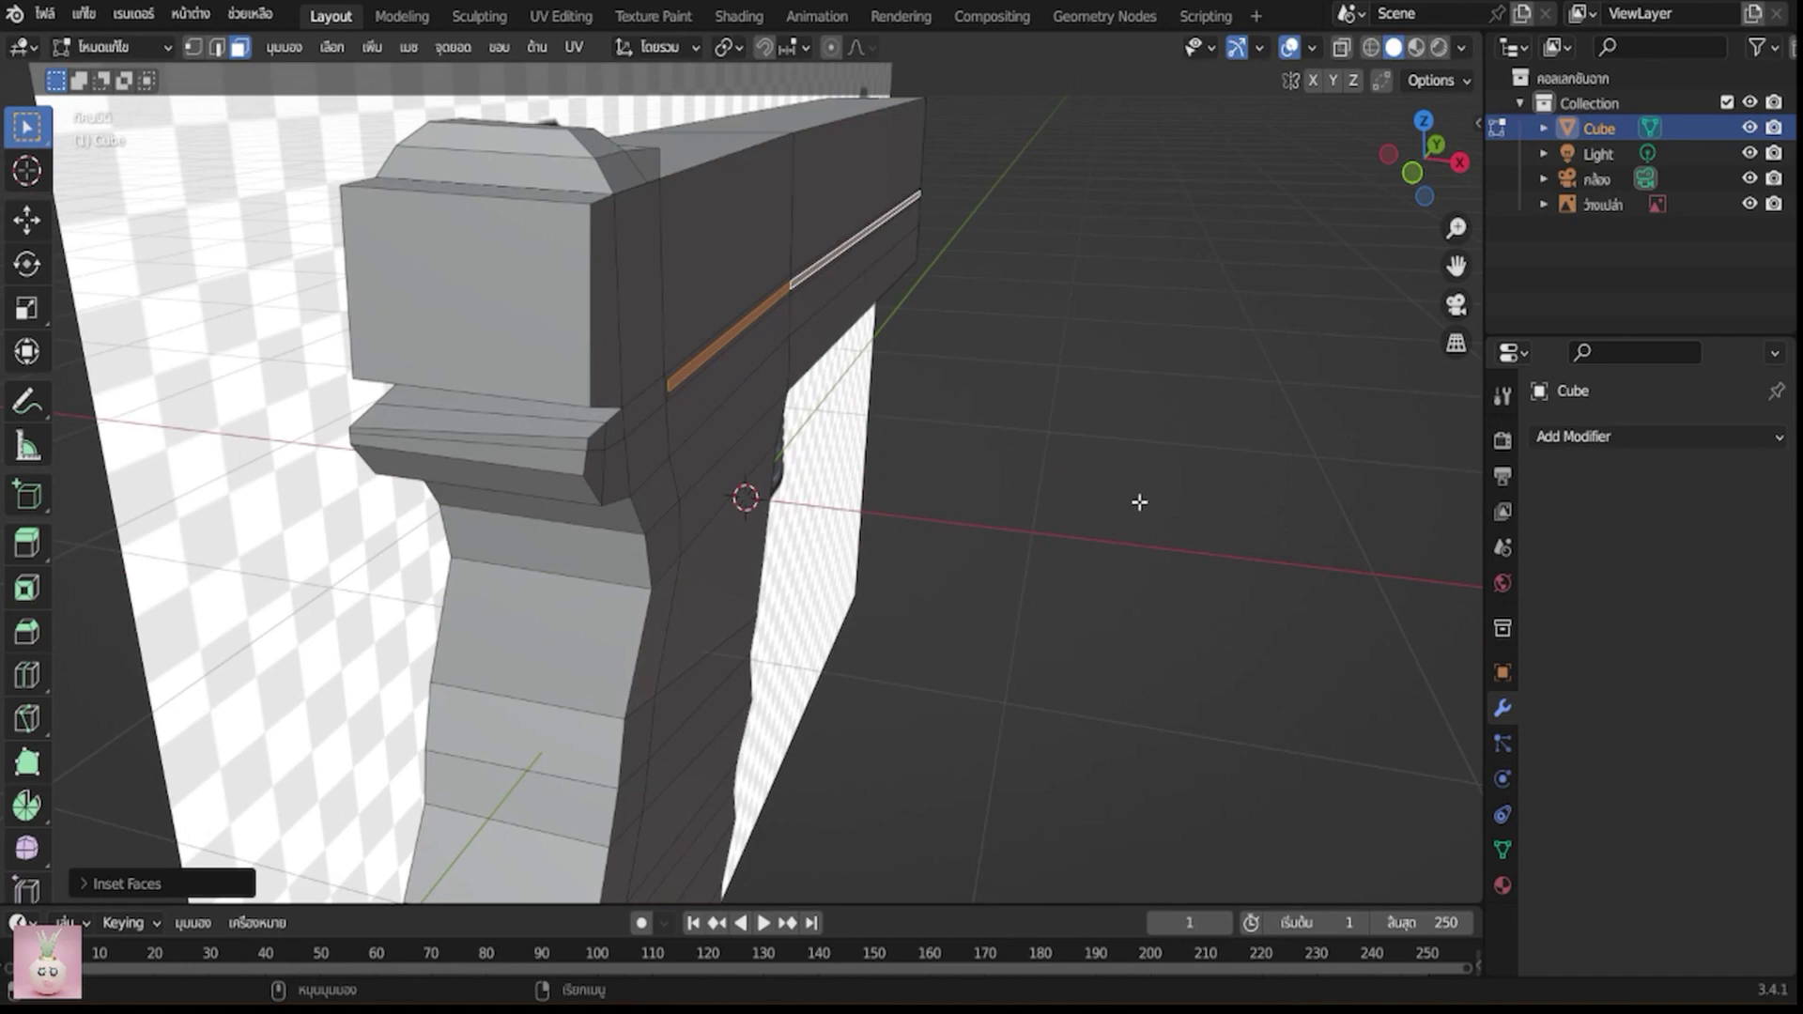
pyautogui.press('e')
pyautogui.click(1132, 502)
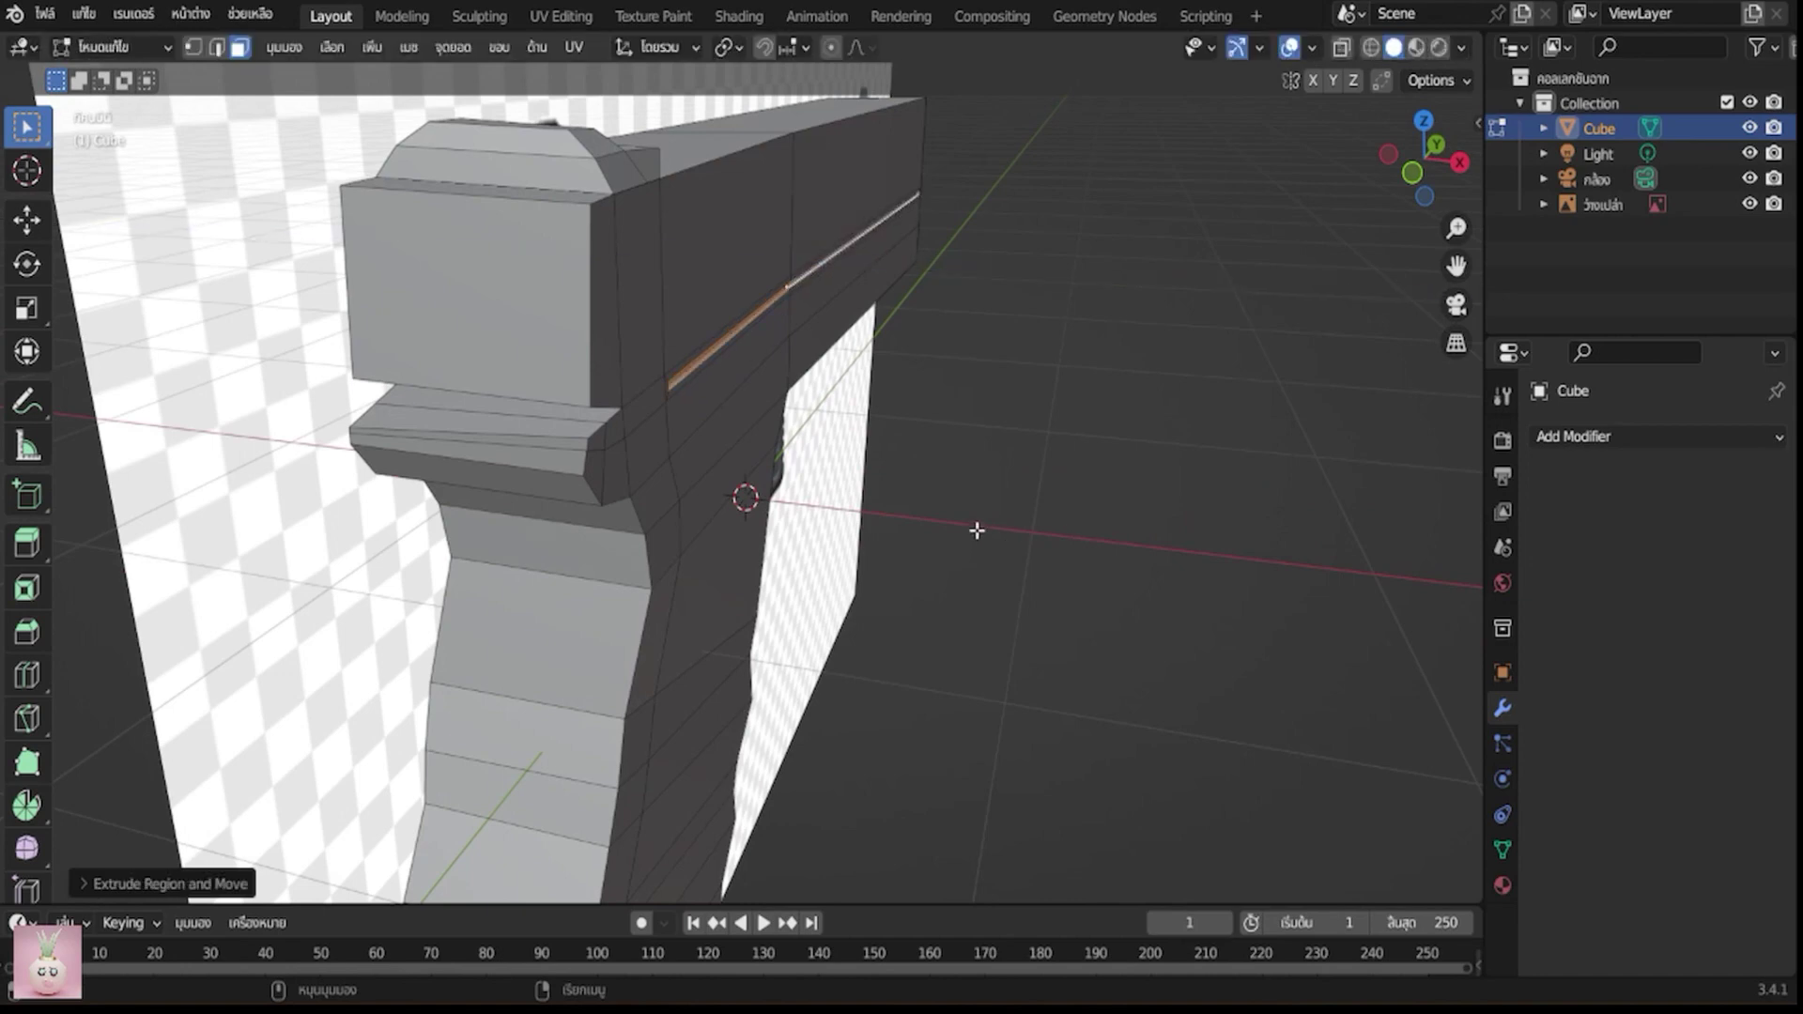
# Inset the two thin slide strips on the opposite side of the pistol
pyautogui.moveTo(976, 530)
pyautogui.mouseDown(button='middle')
pyautogui.moveTo(1102, 539)
pyautogui.moveTo(1323, 508)
pyautogui.mouseUp(button='middle')
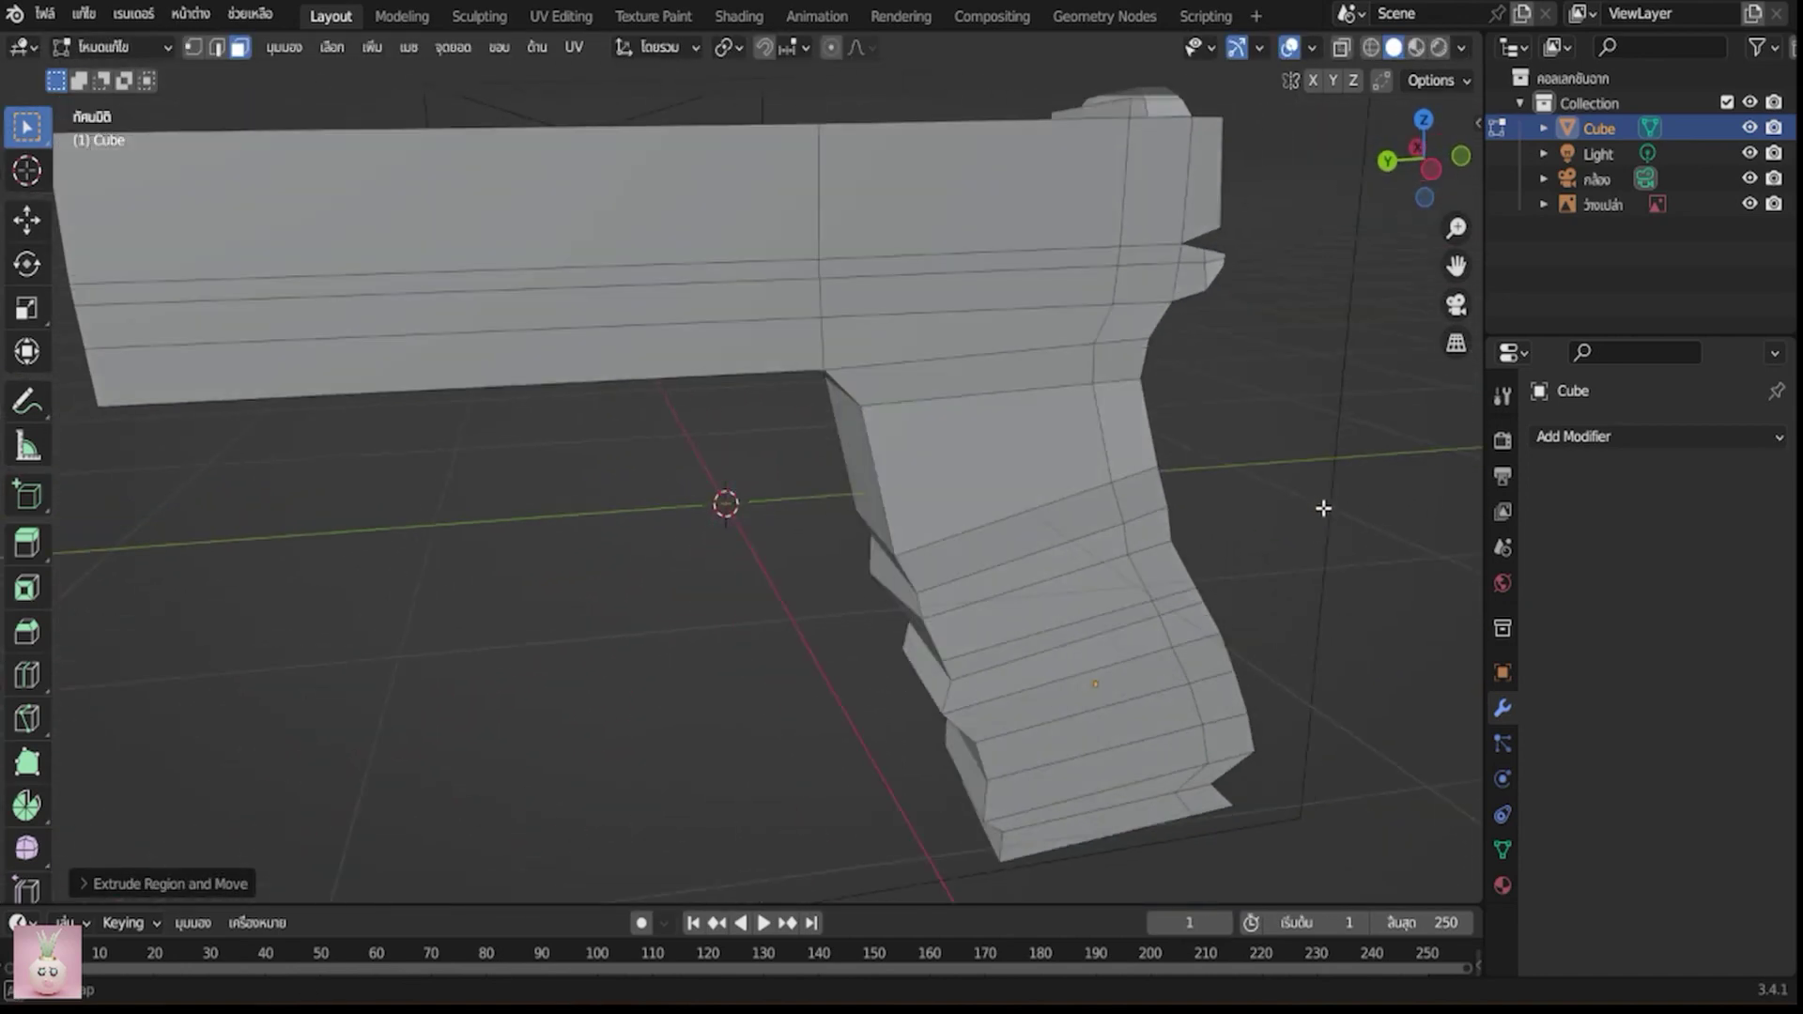
pyautogui.click(757, 269)
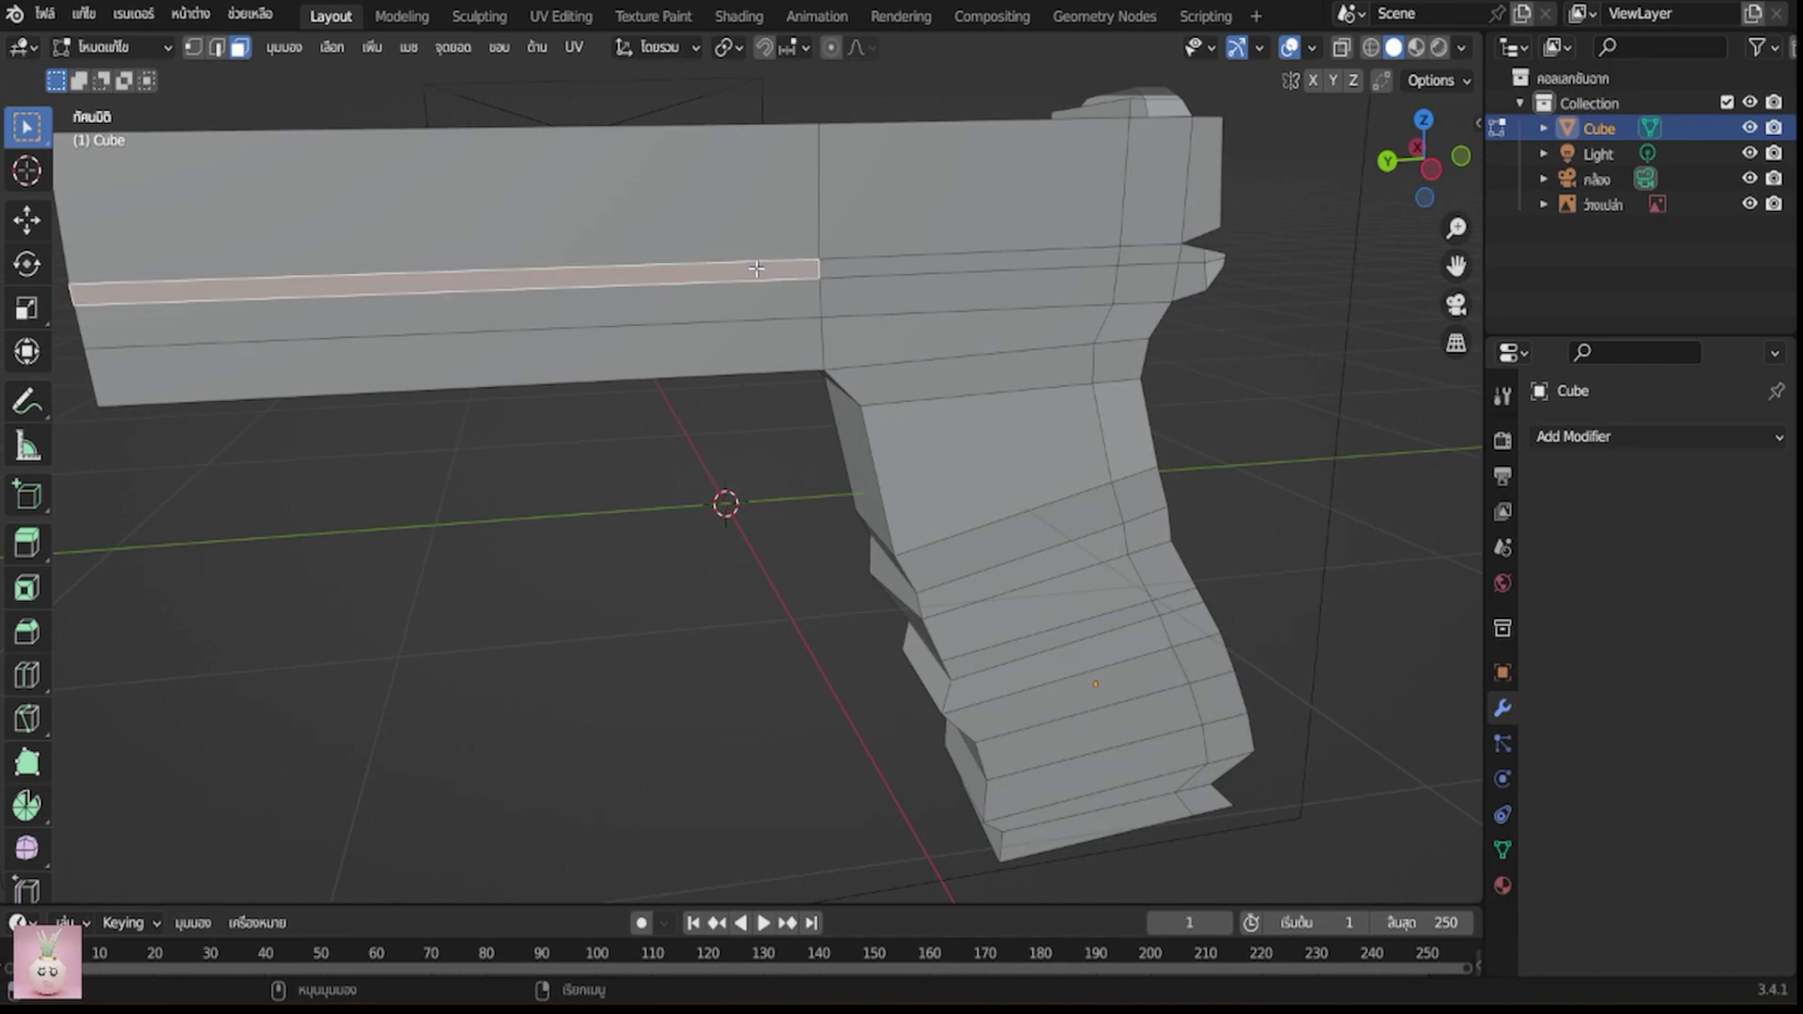
pyautogui.keyDown('shift'); pyautogui.click(865, 266); pyautogui.keyUp('shift')
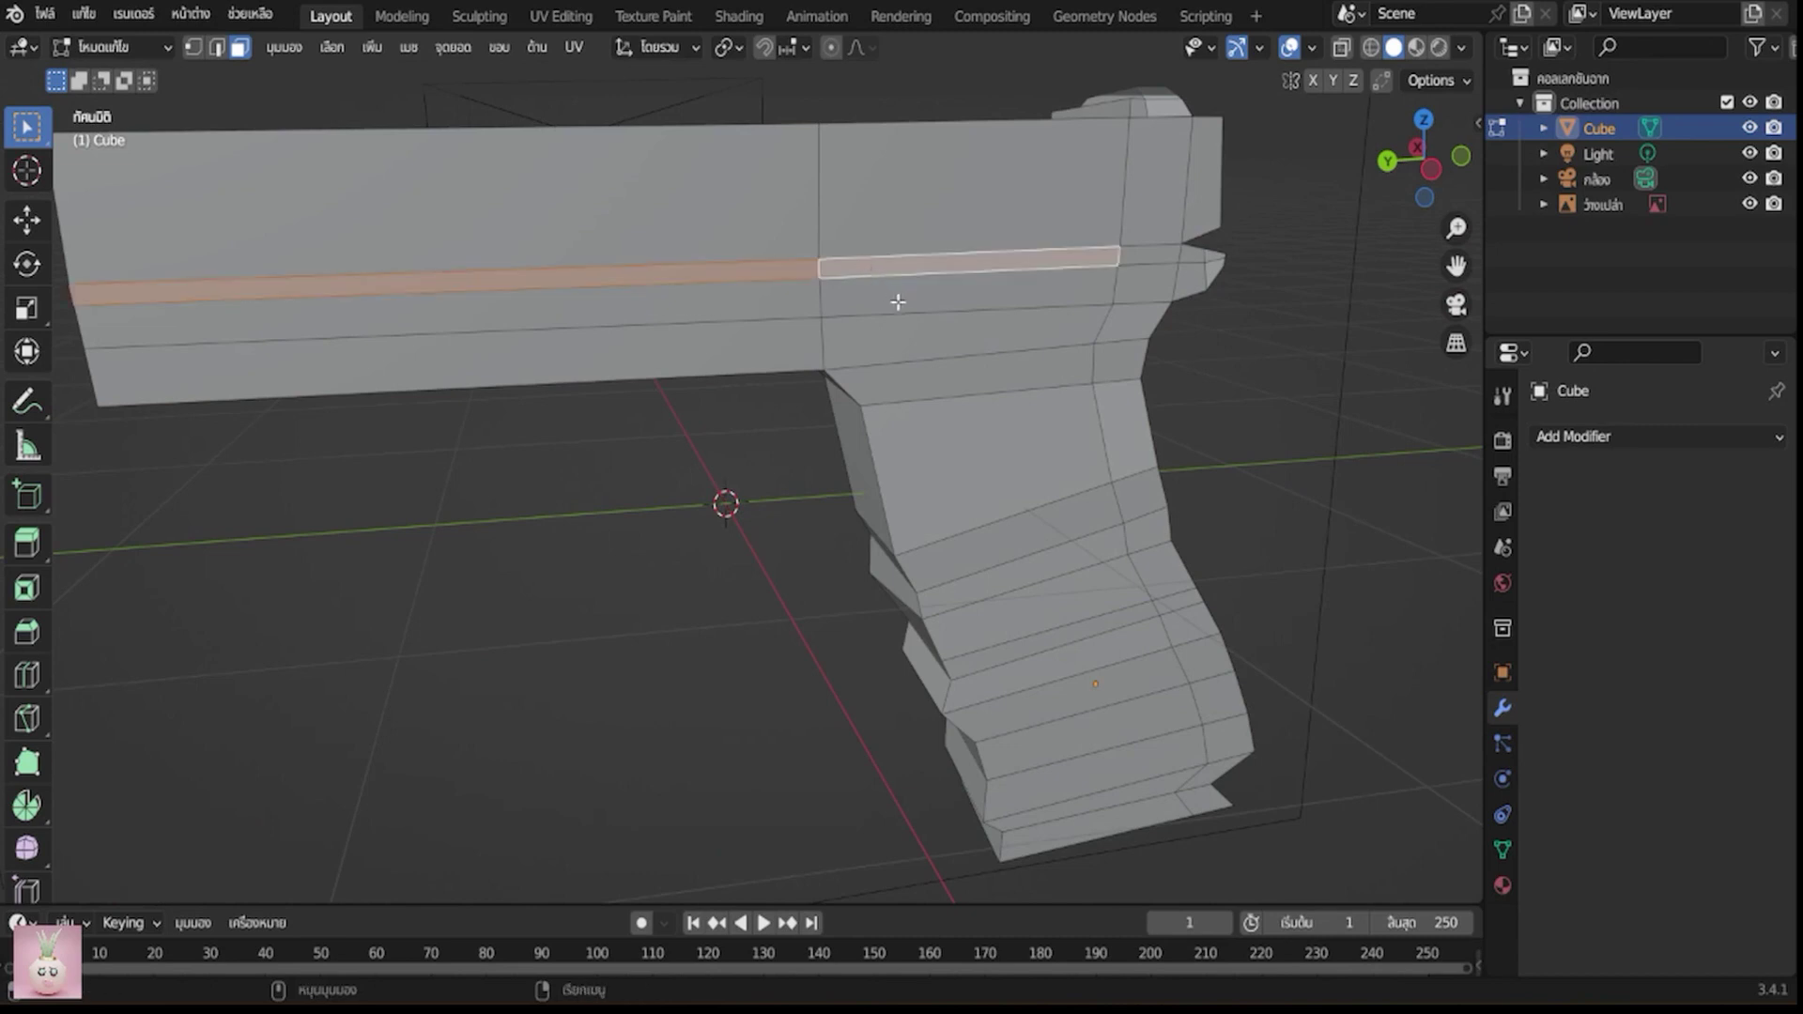
pyautogui.moveTo(893, 298); pyautogui.dragTo(877, 301, button='middle')
pyautogui.press('i')
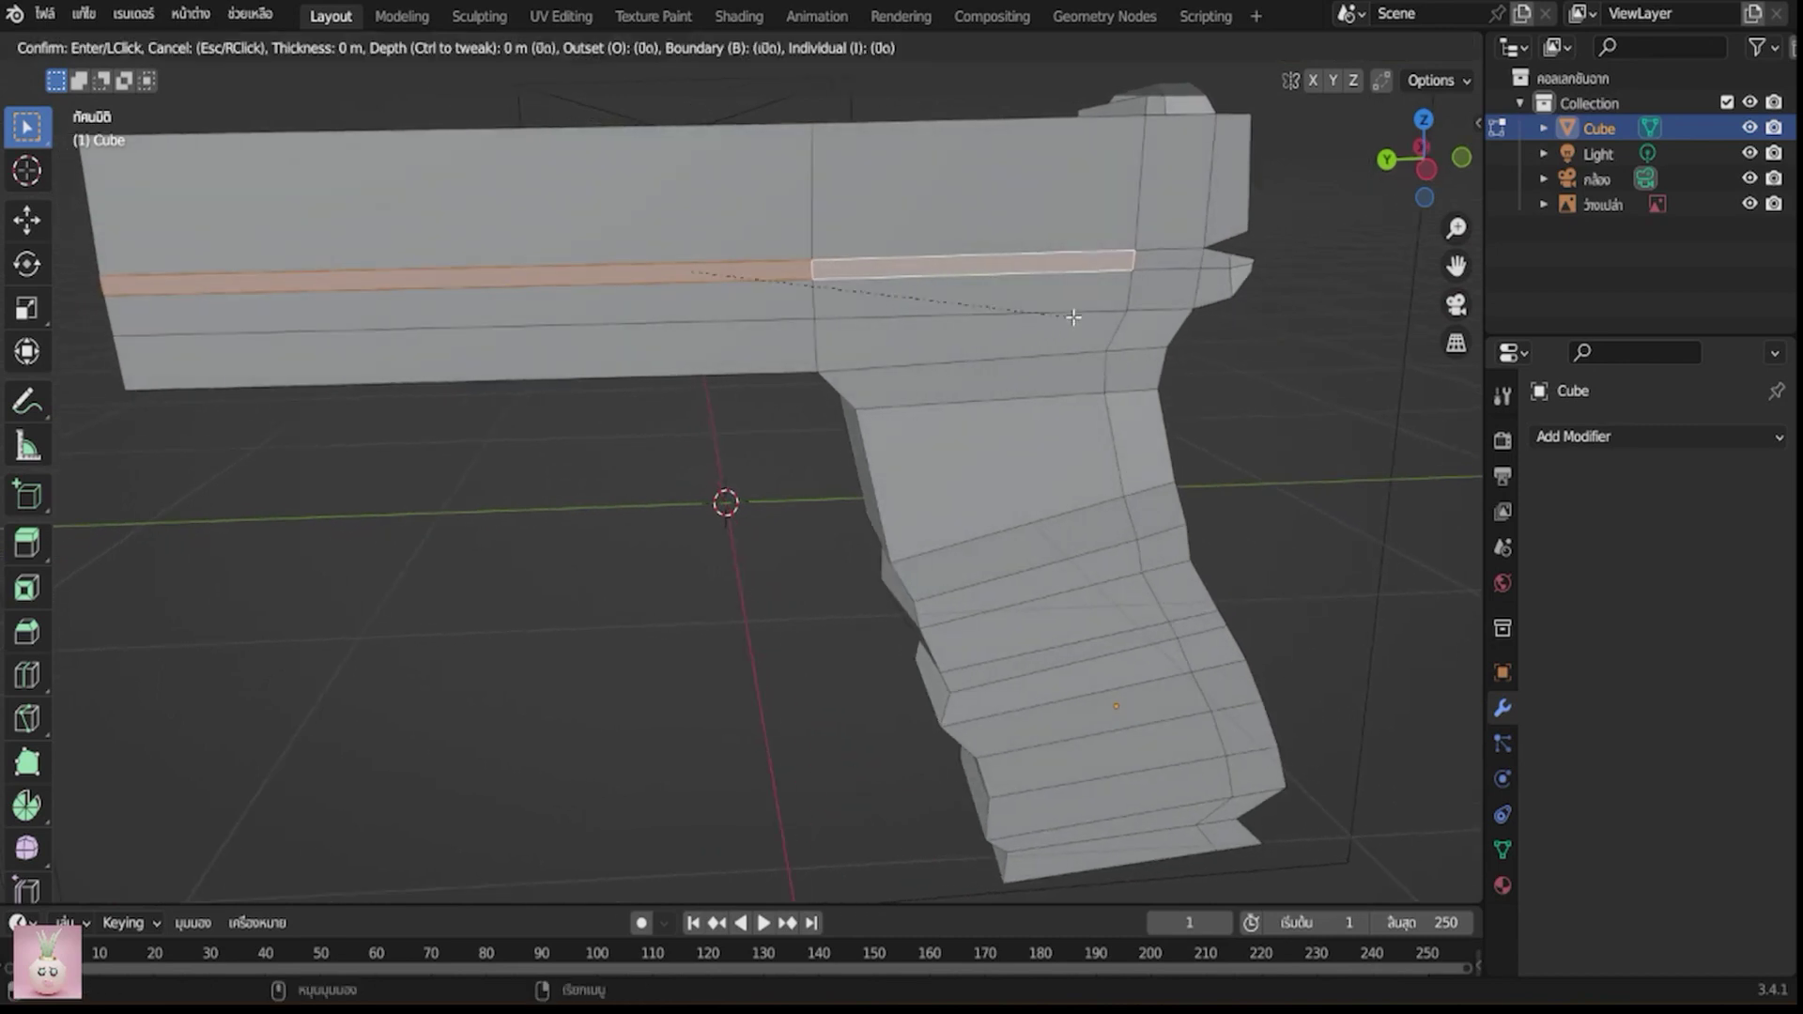
pyautogui.click(1070, 317)
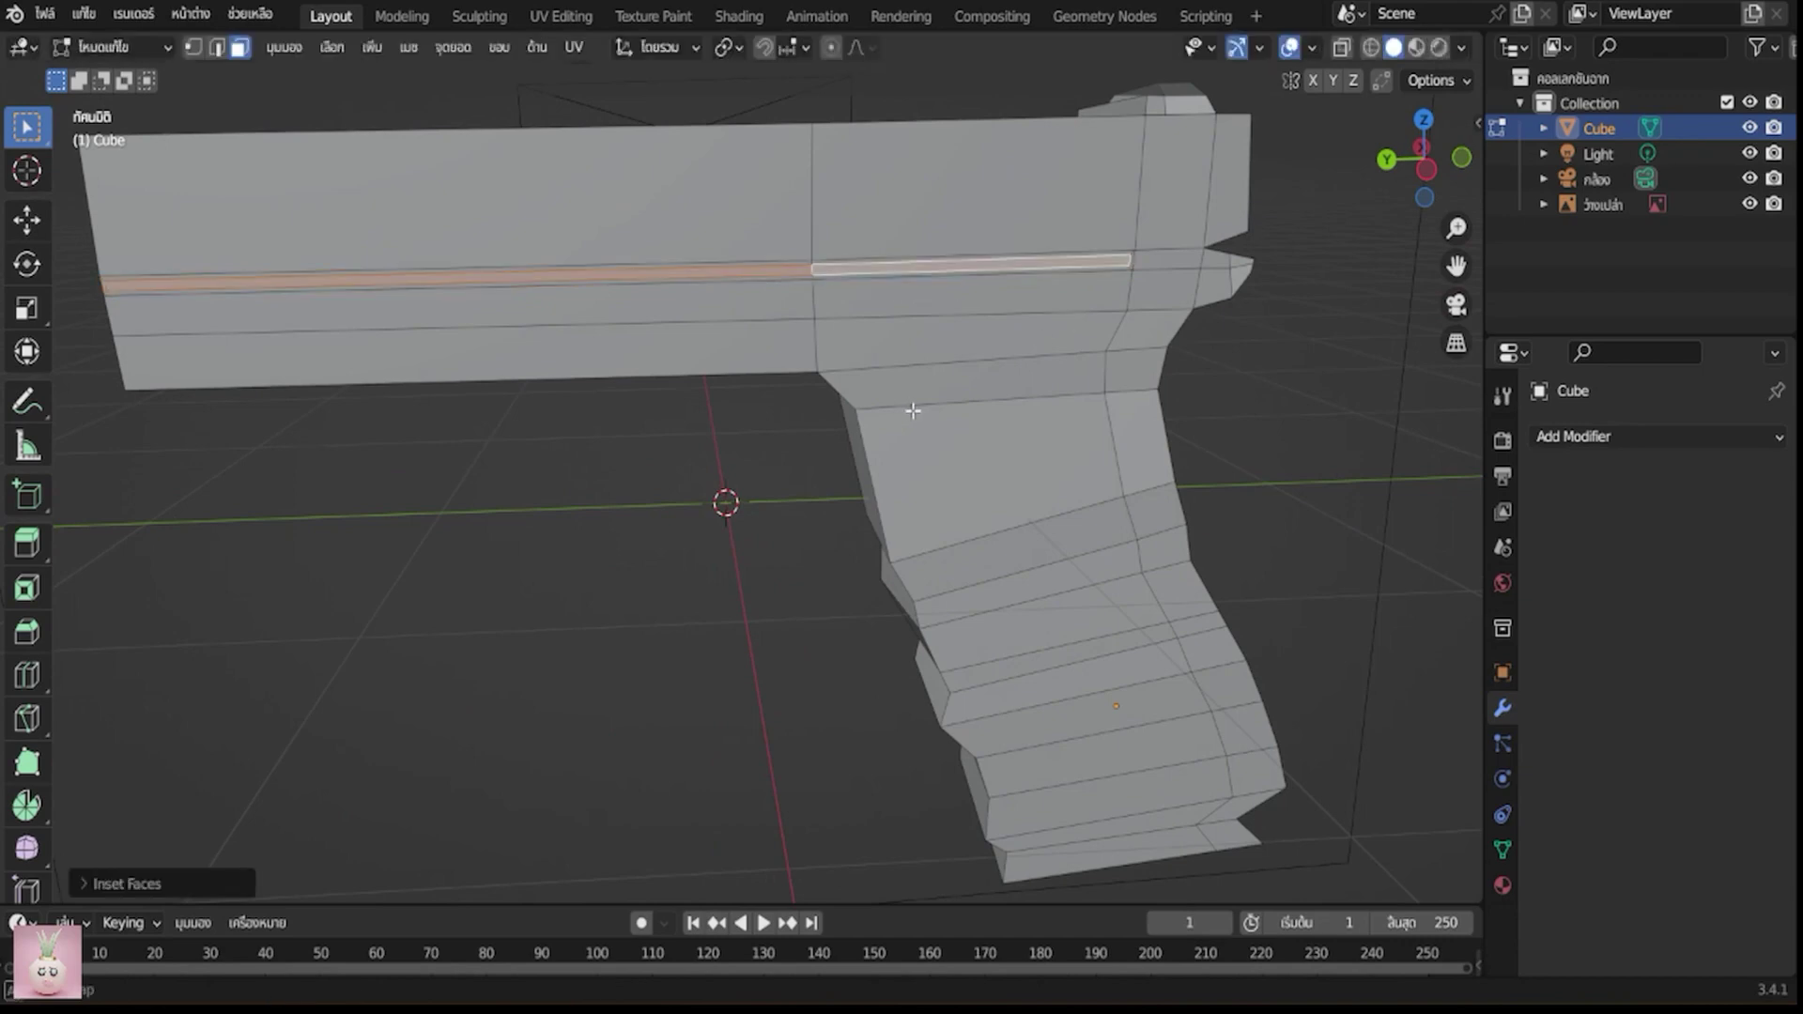
# Extrude those strips inward into a groove, return to camera view, and save the file
pyautogui.moveTo(1070, 317); pyautogui.dragTo(1104, 461, button='middle')
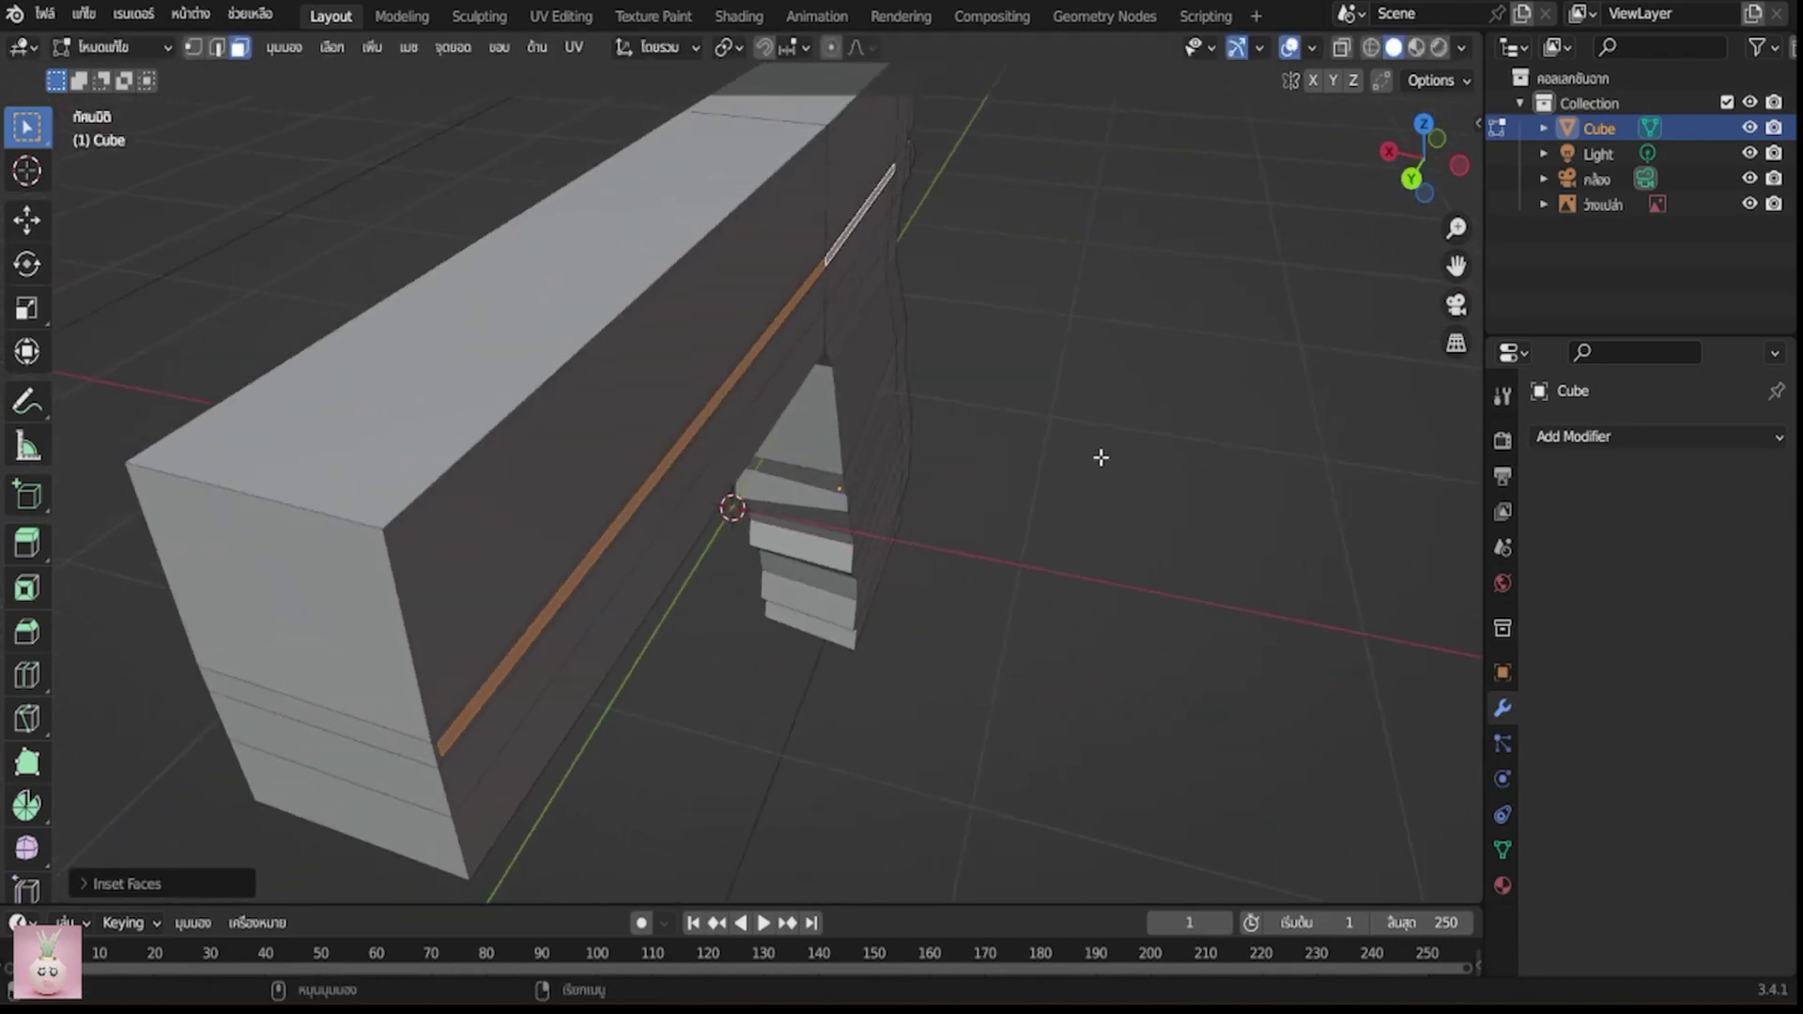
pyautogui.press('e')
pyautogui.click(1096, 458)
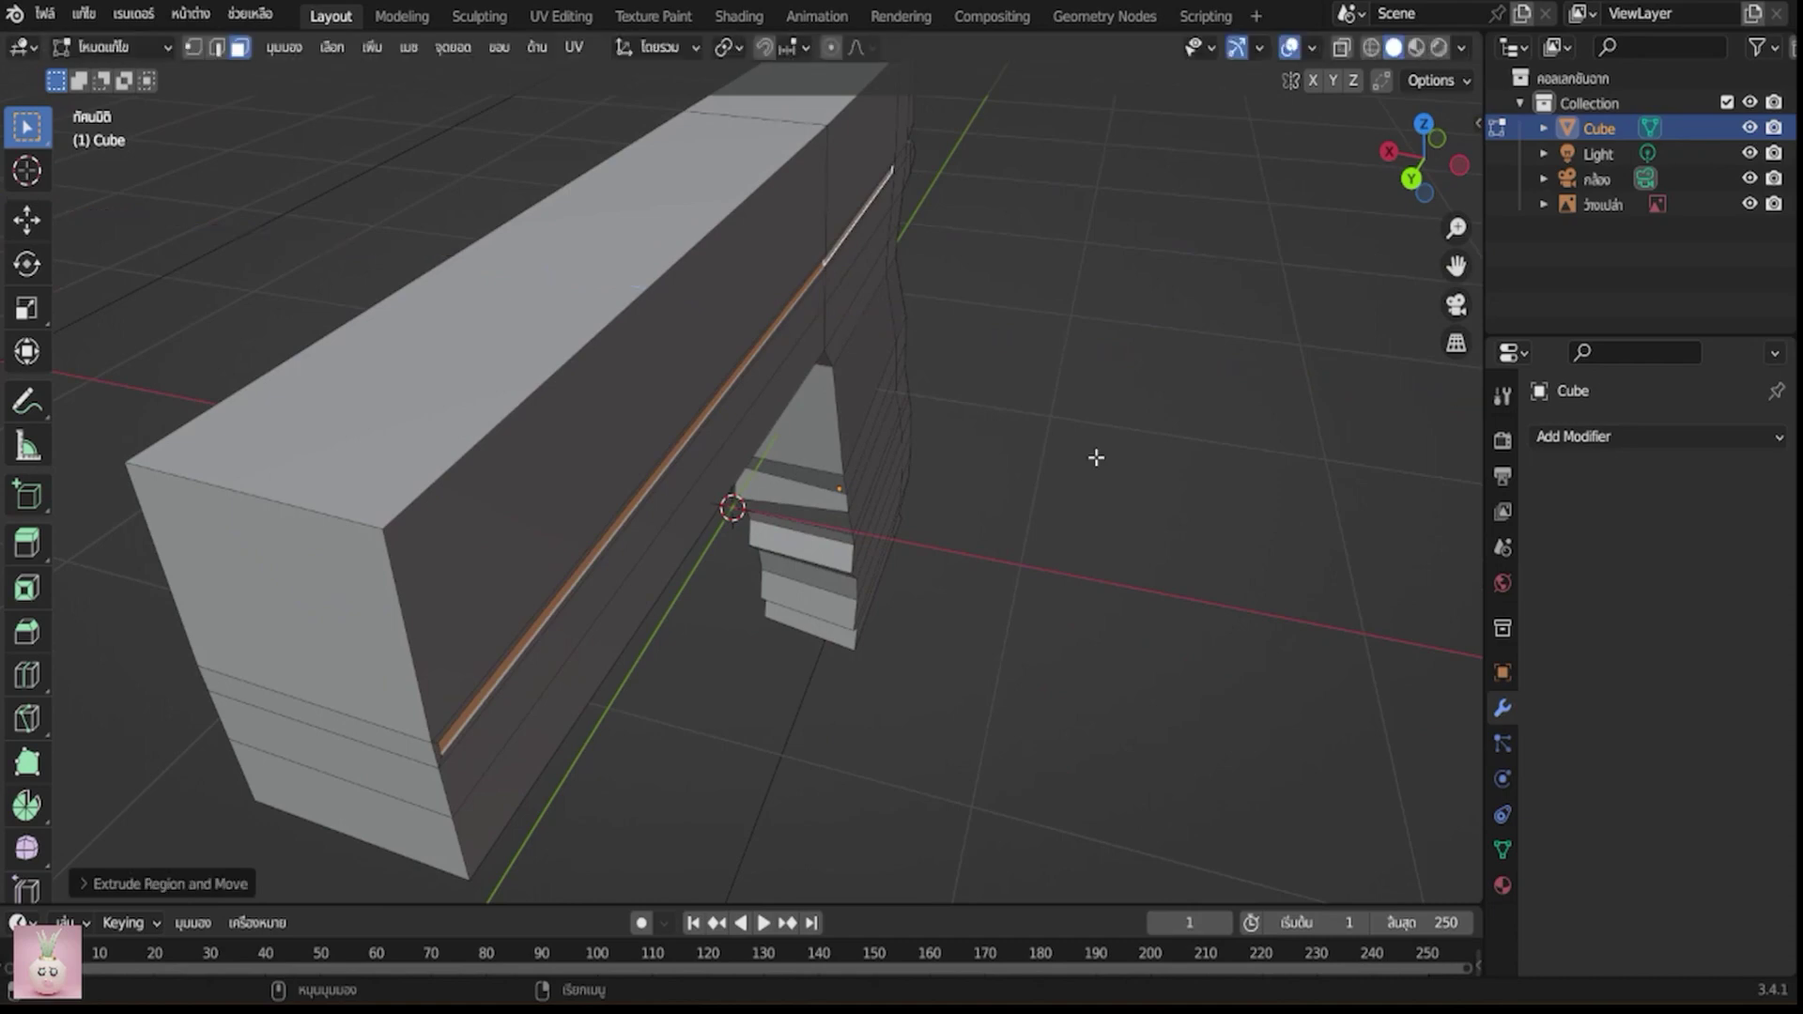
pyautogui.press('KP_0')
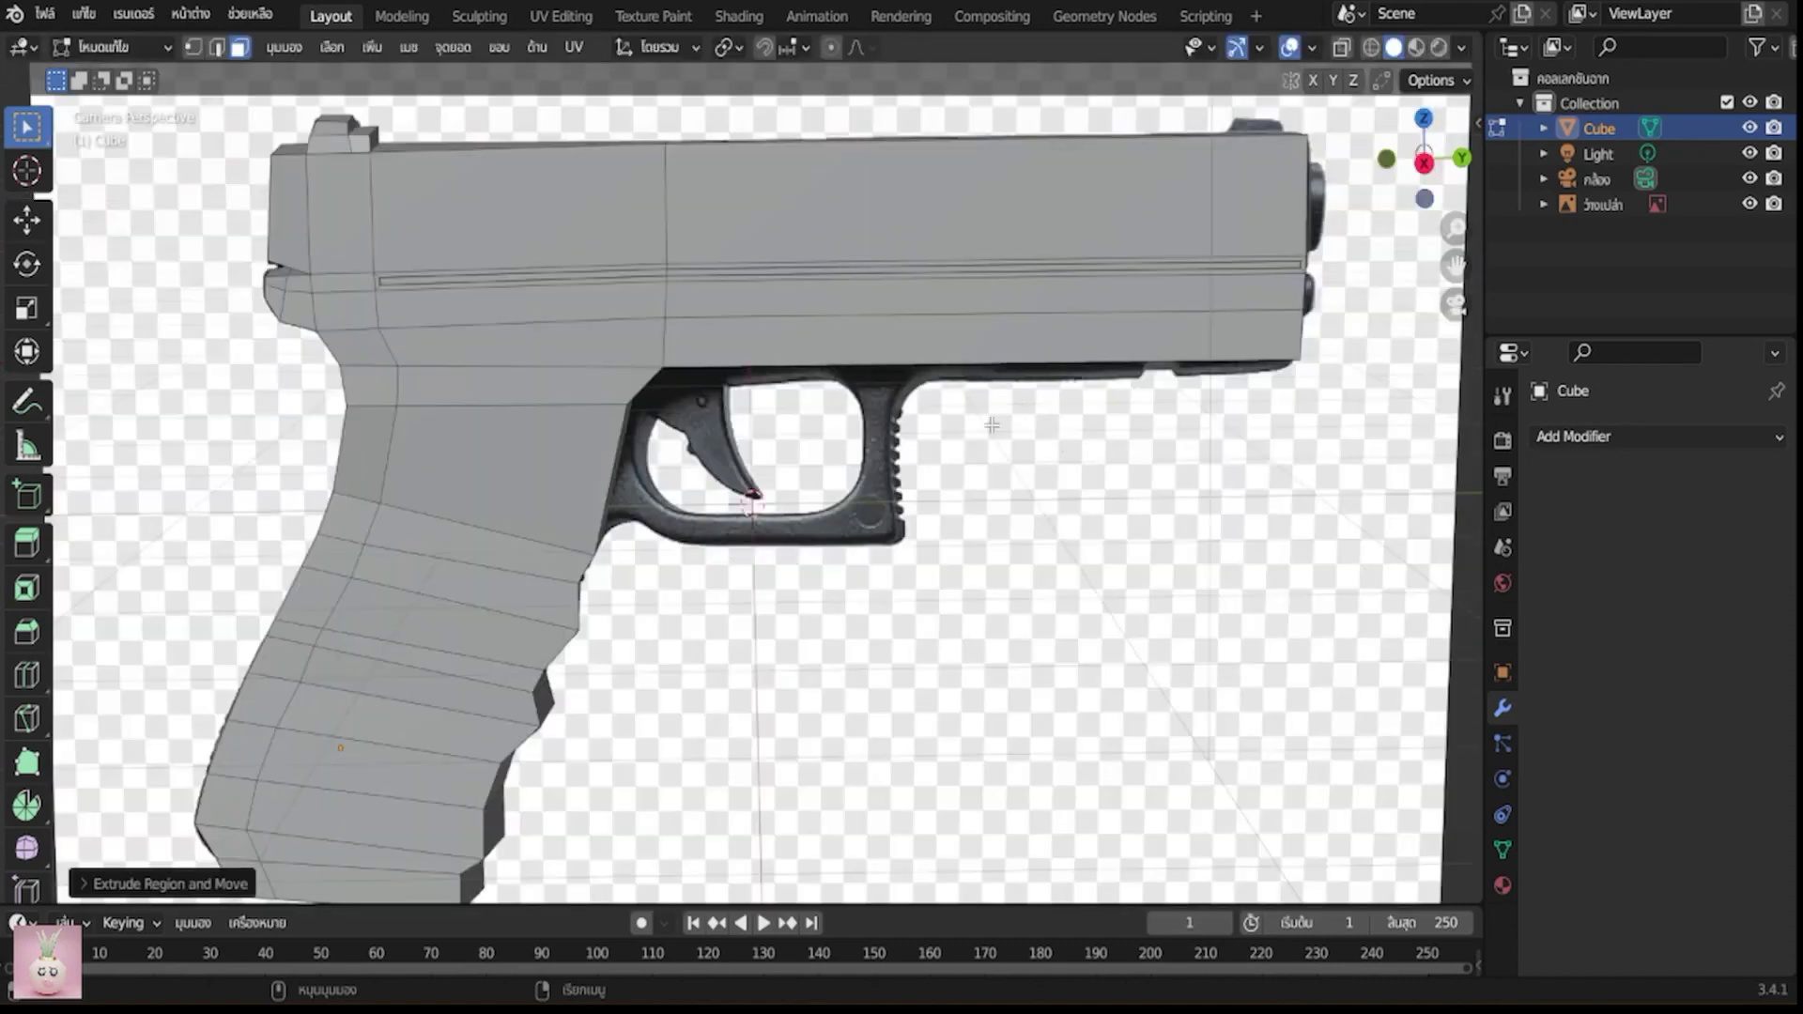
pyautogui.hotkey('ctrl', 's')
# Switch to vertex mode with X-ray on, save, and select the slide's bottom edge loop
pyautogui.click(194, 48)
pyautogui.click(1340, 48)
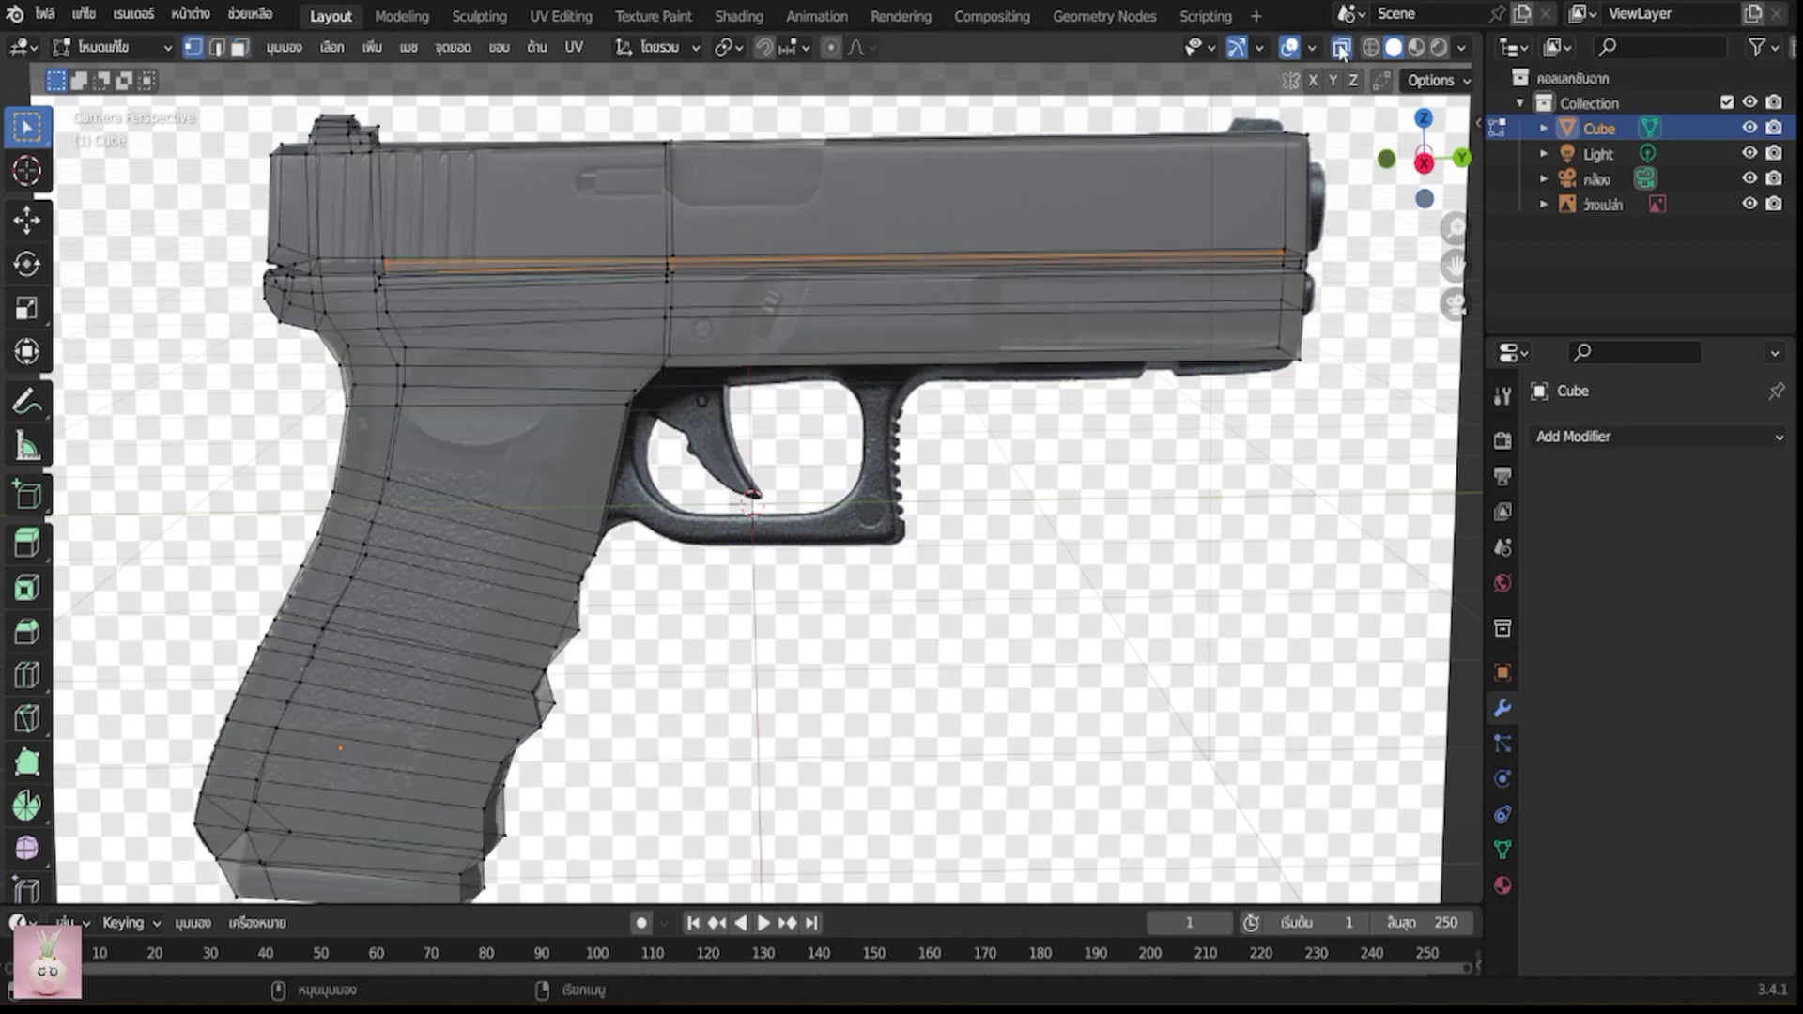
pyautogui.hotkey('ctrl', 's')
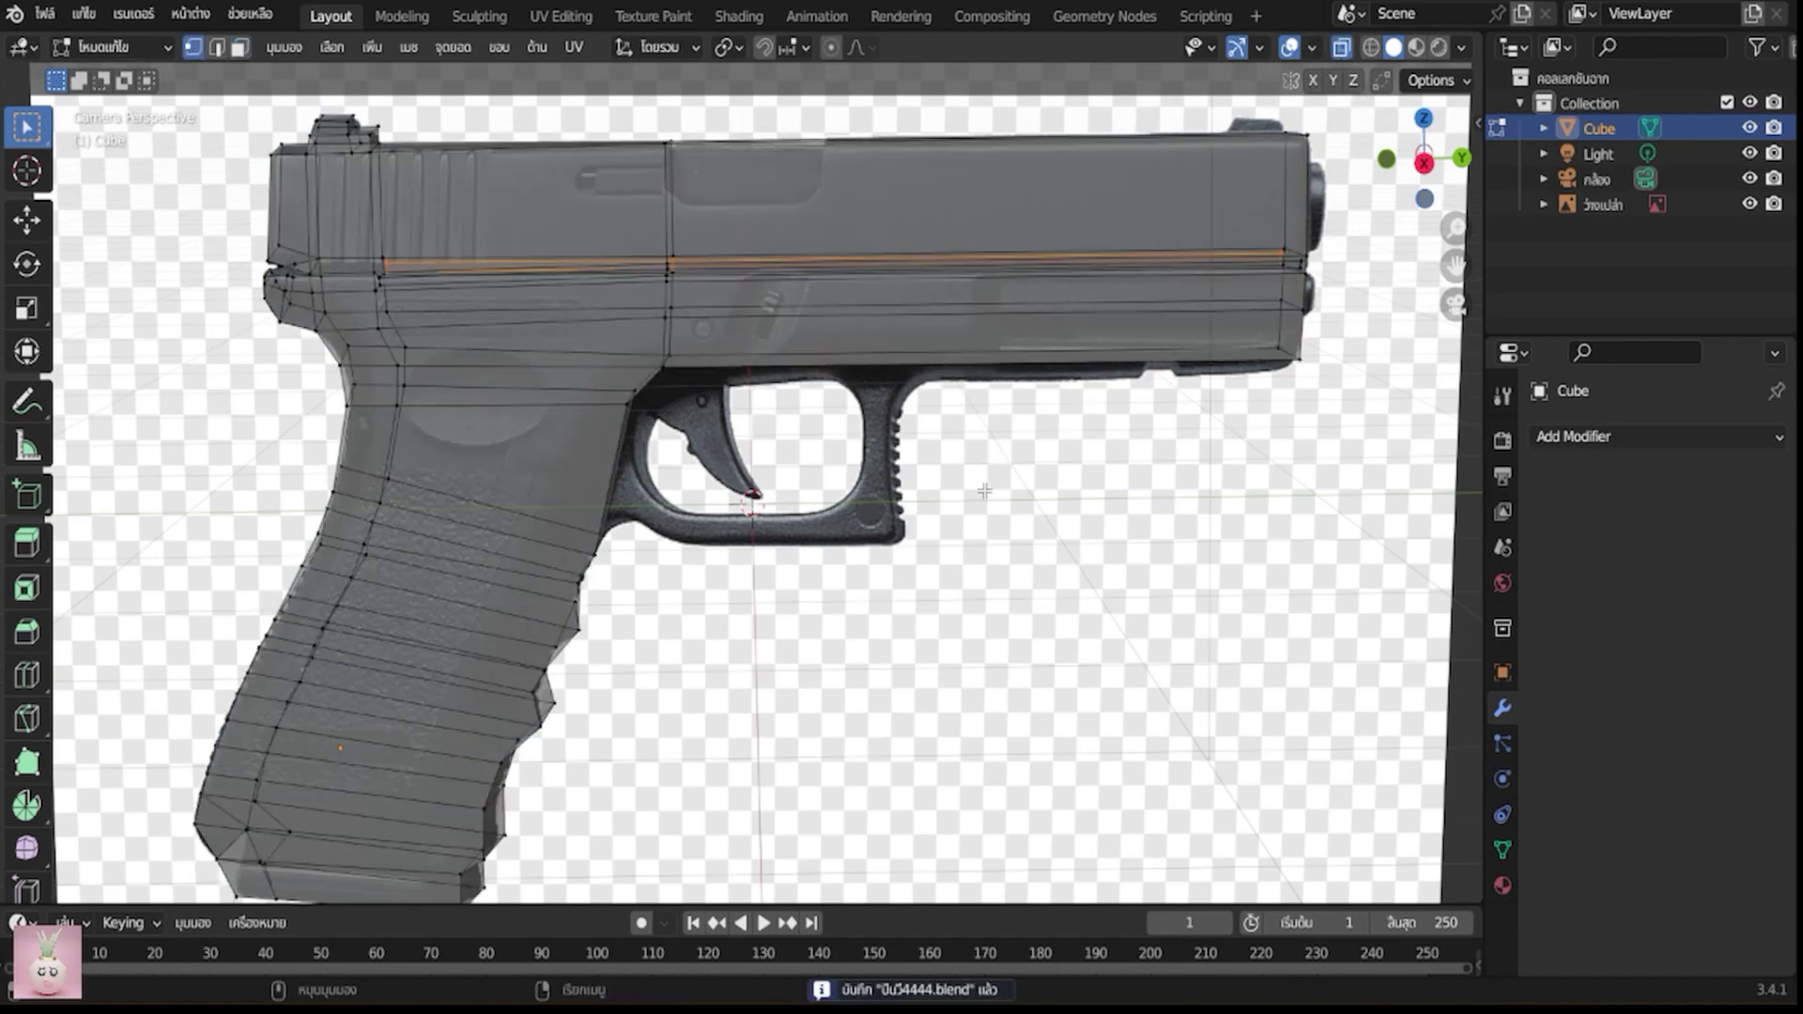
pyautogui.scroll(1, 983, 535)
pyautogui.scroll(-1, 944, 568)
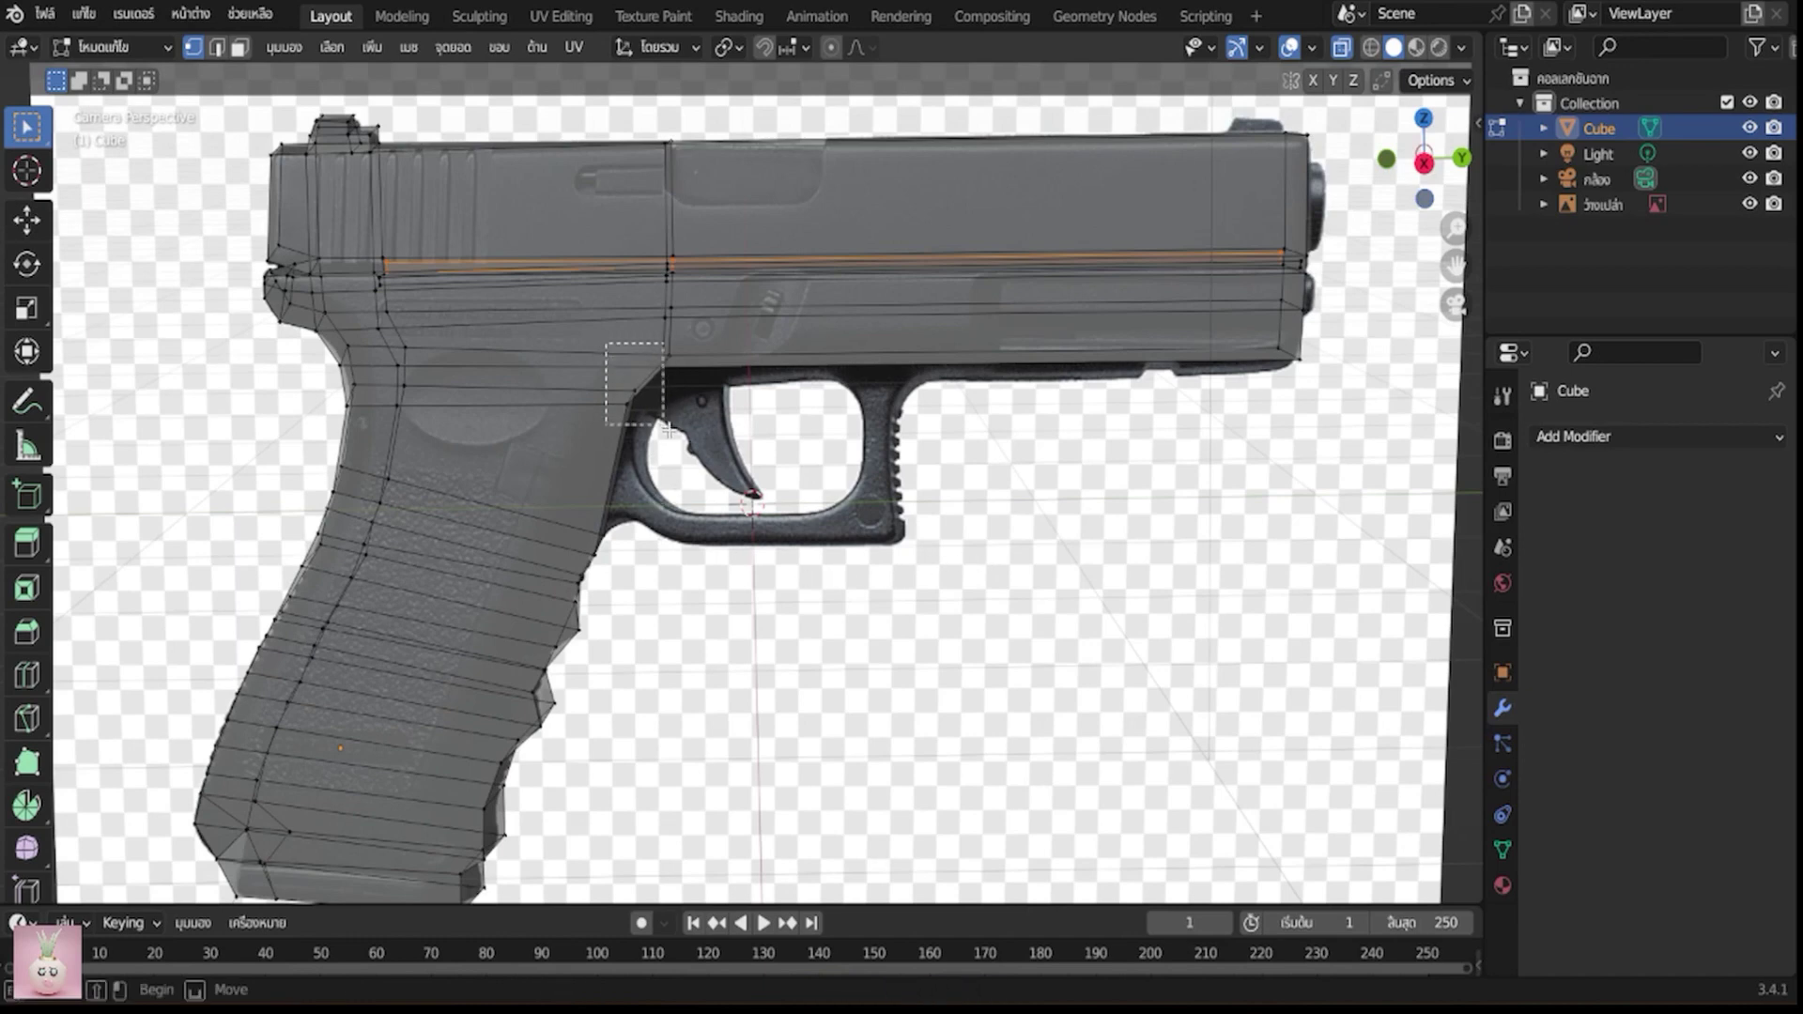
pyautogui.keyDown('alt'); pyautogui.click(709, 436); pyautogui.keyUp('alt')
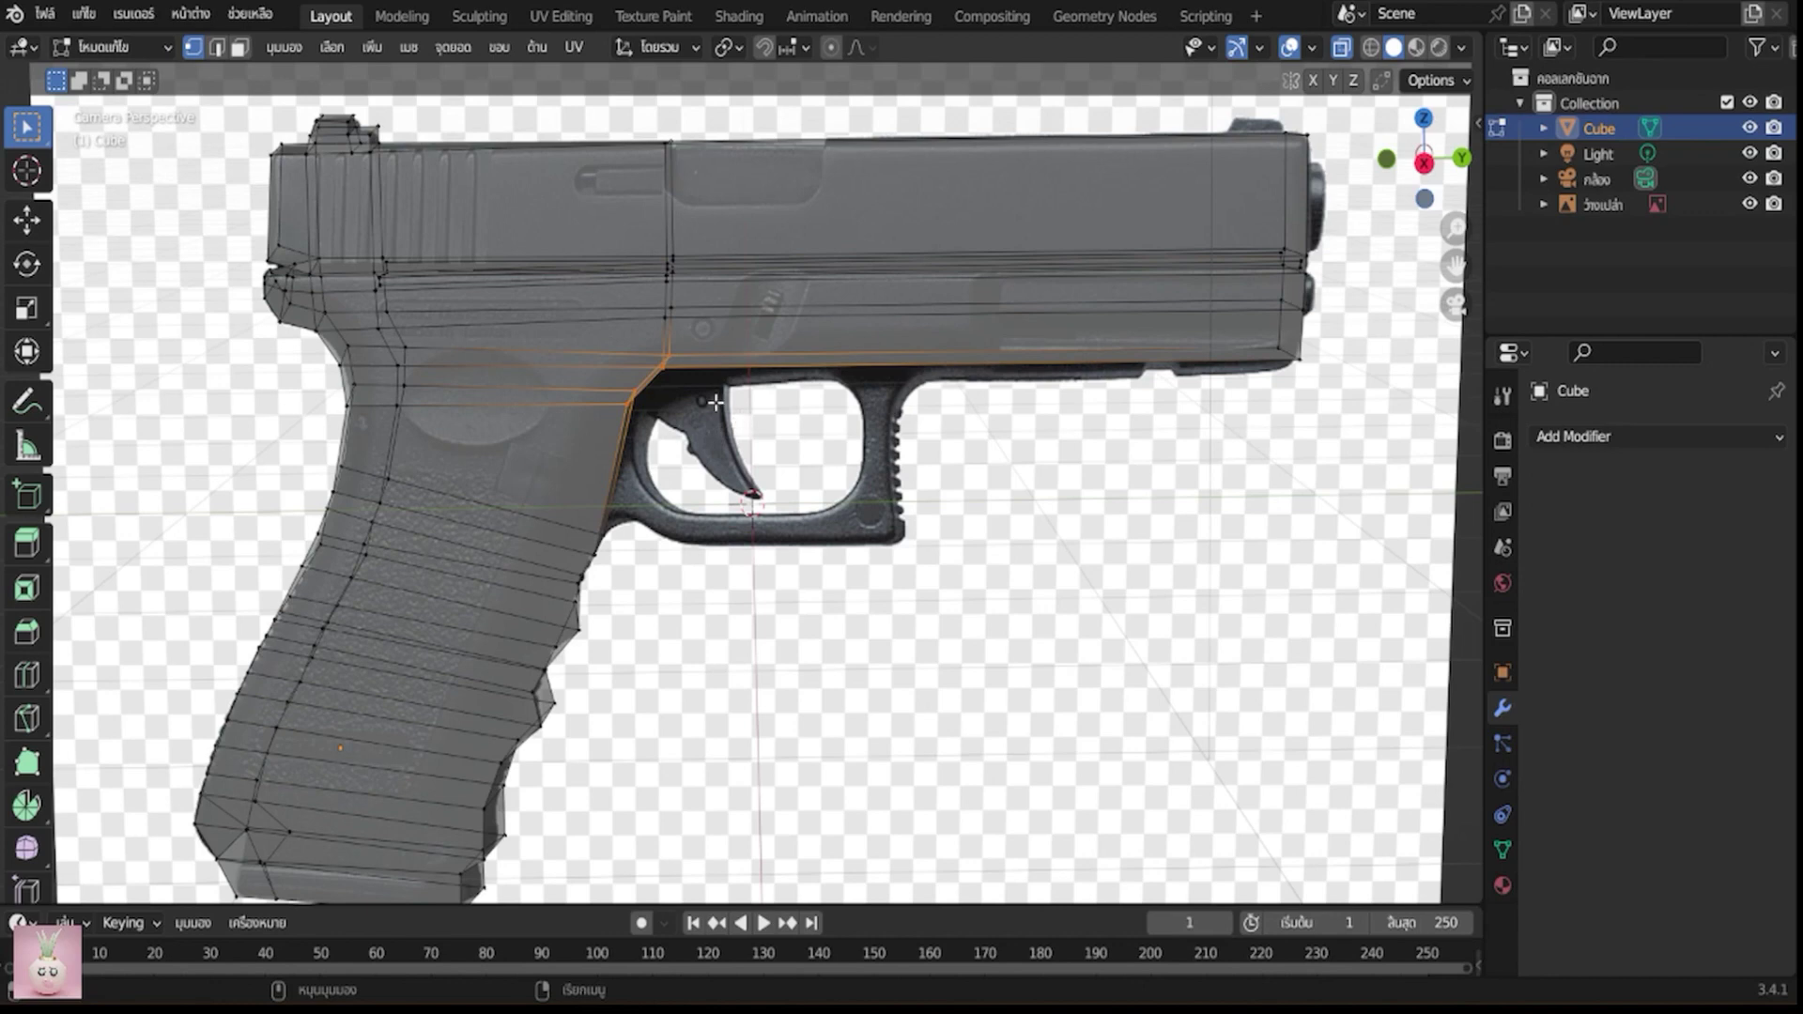
# Add two vertical loop cuts across the slide and select the bottom edge between them
pyautogui.hotkey('ctrl', 'r')
pyautogui.click(855, 353)
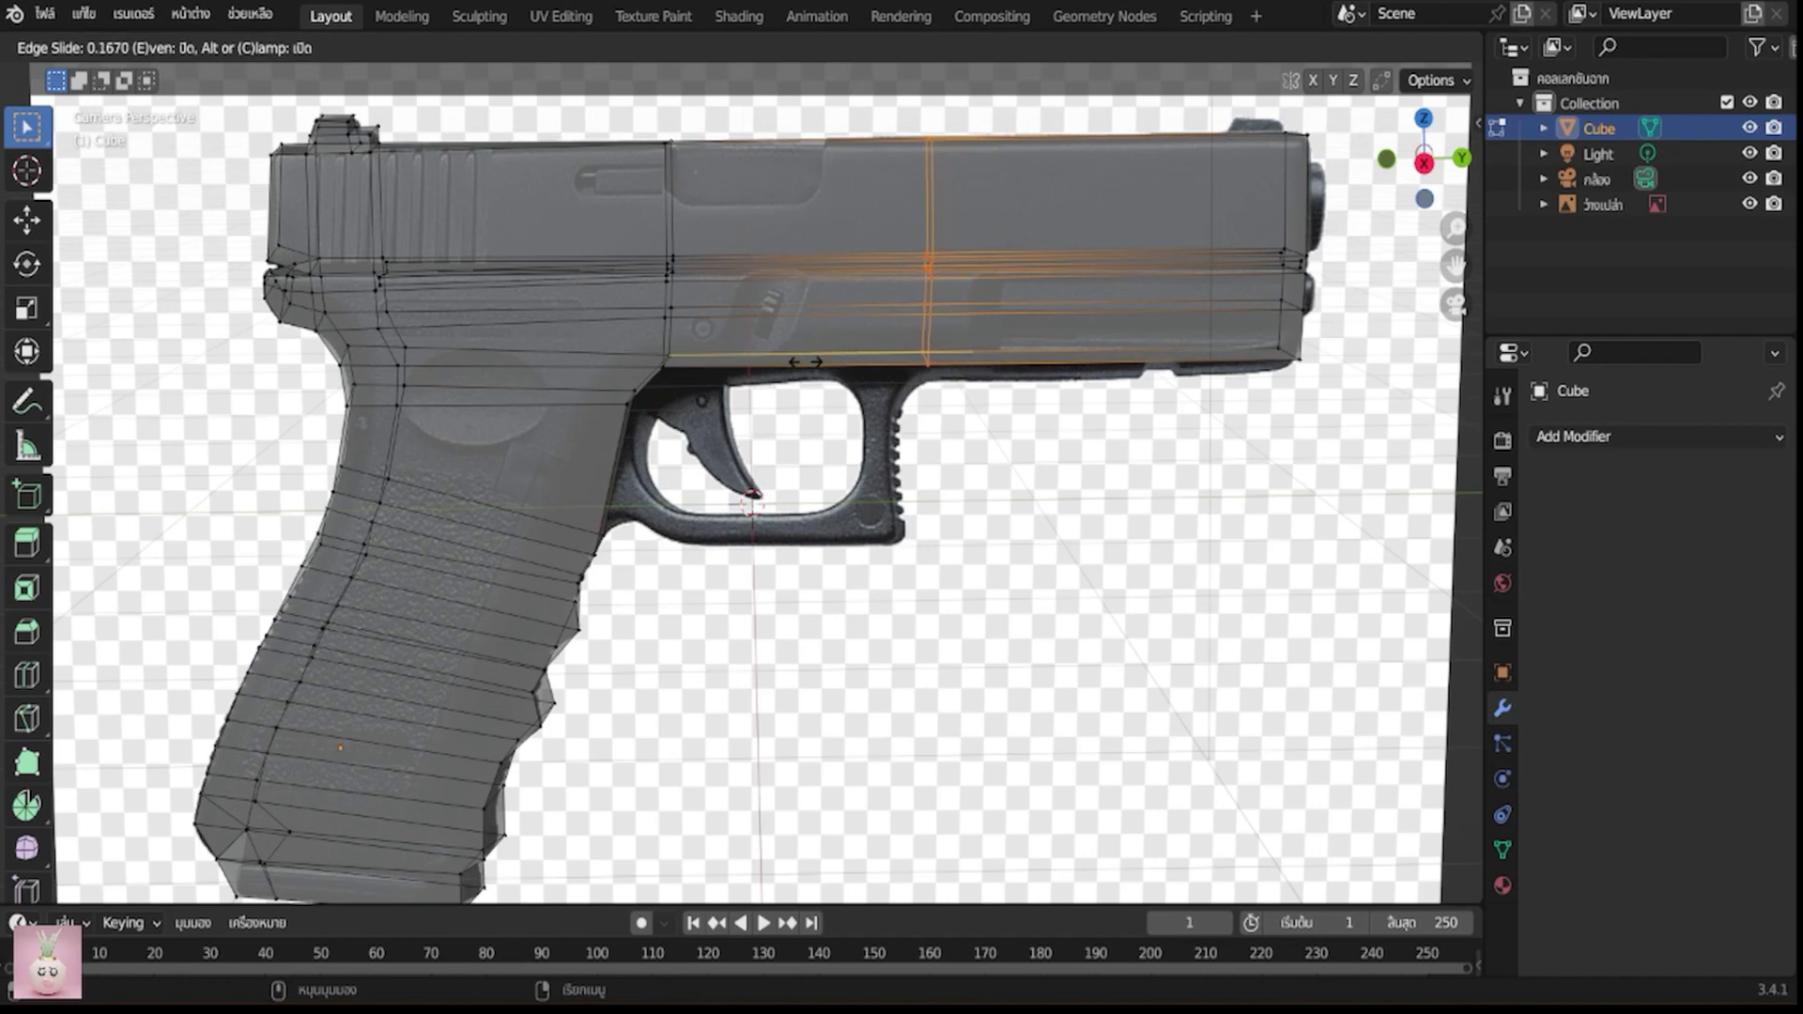
pyautogui.click(805, 361)
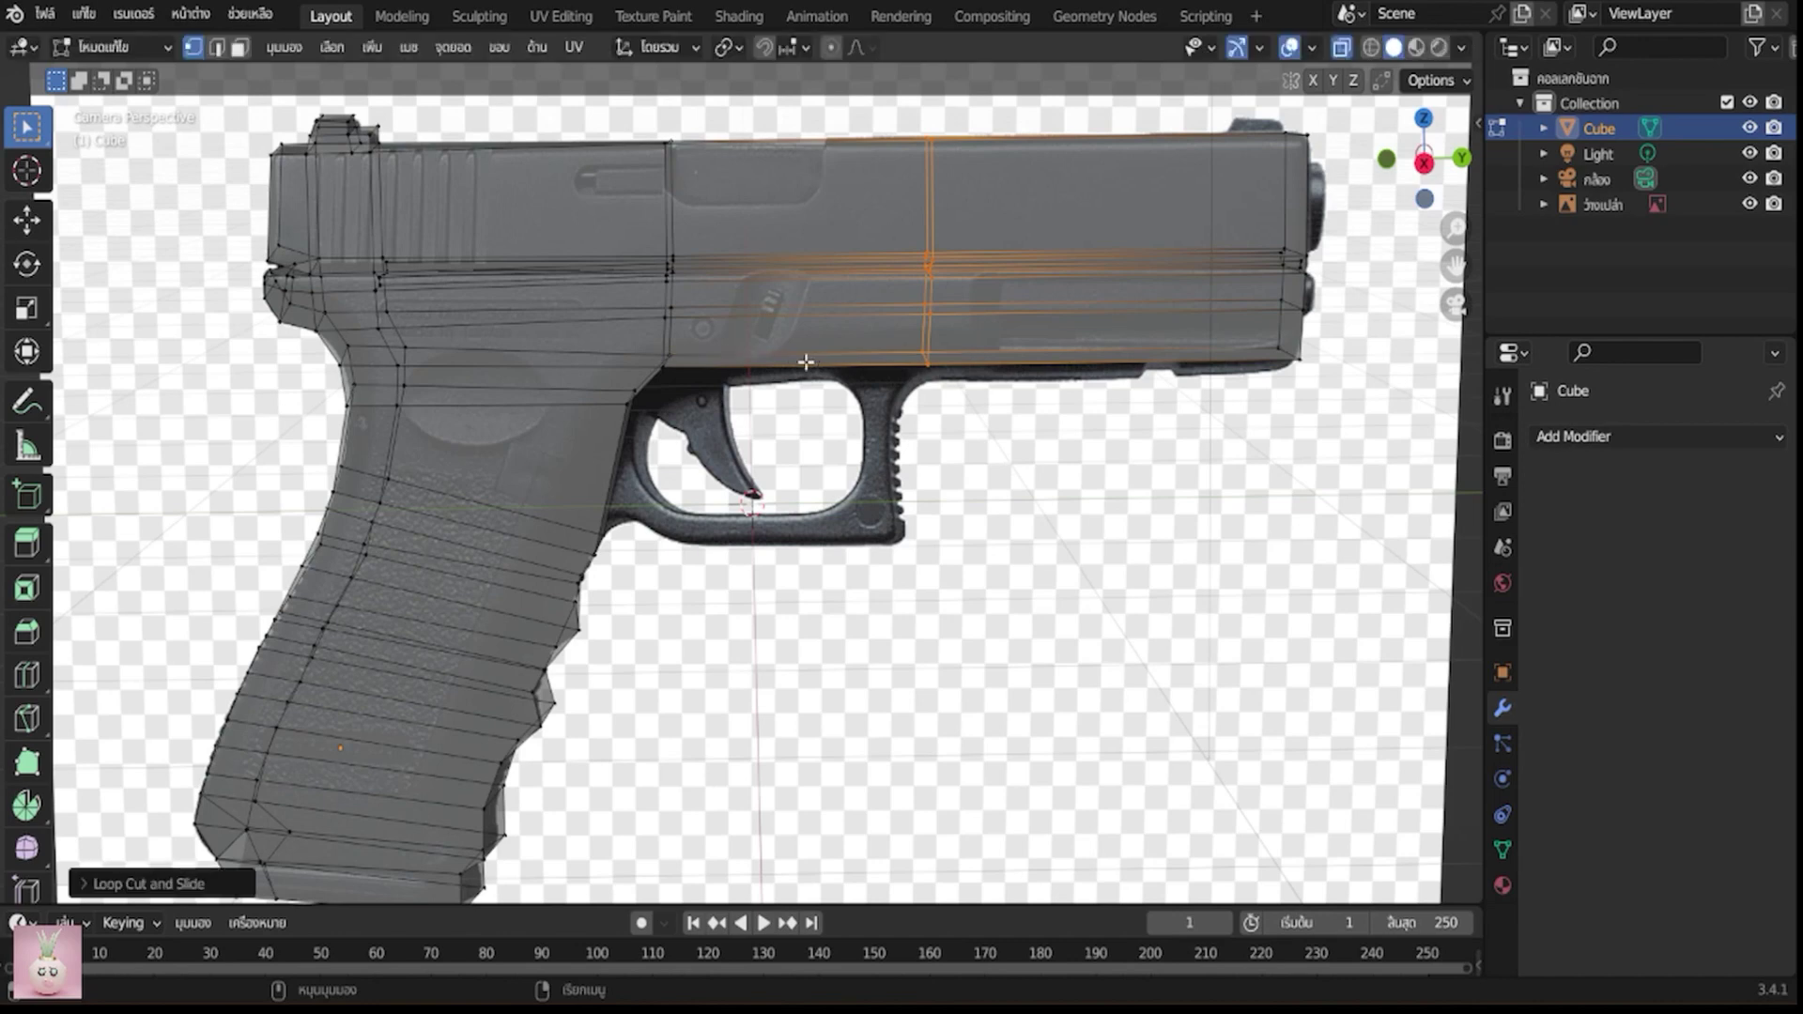
pyautogui.hotkey('ctrl', 'r')
pyautogui.click(858, 304)
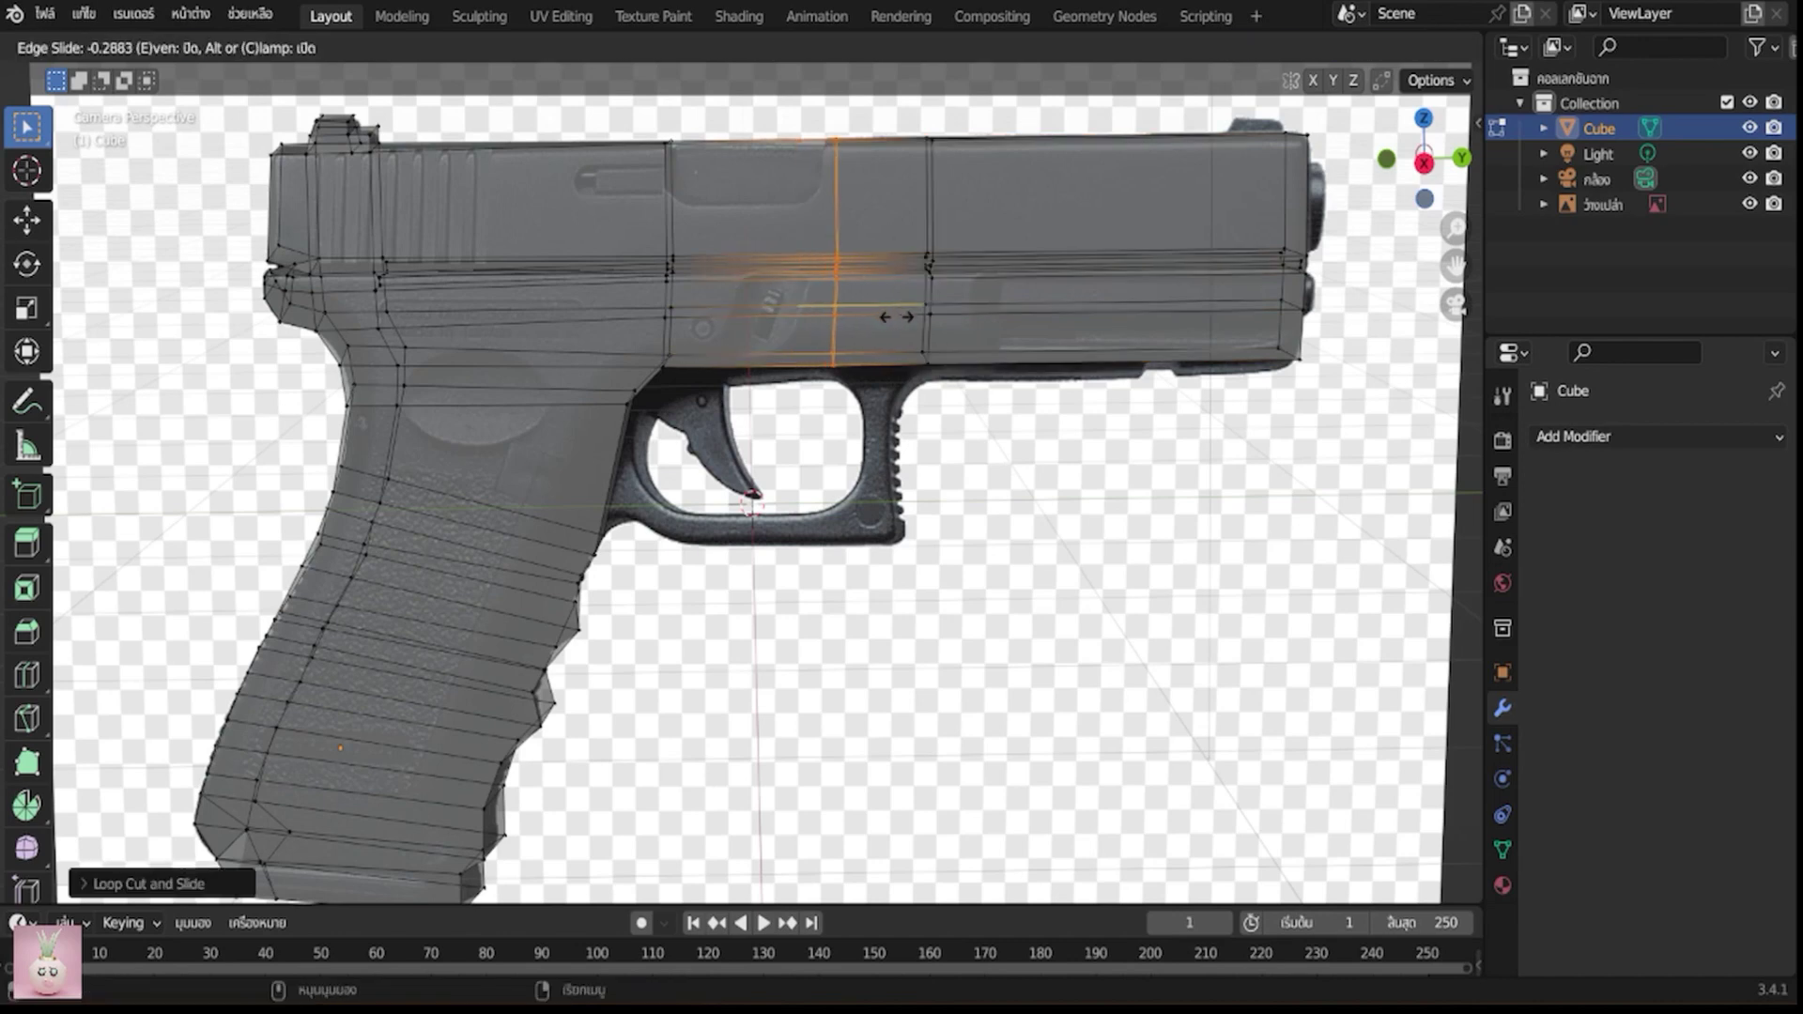
pyautogui.click(900, 320)
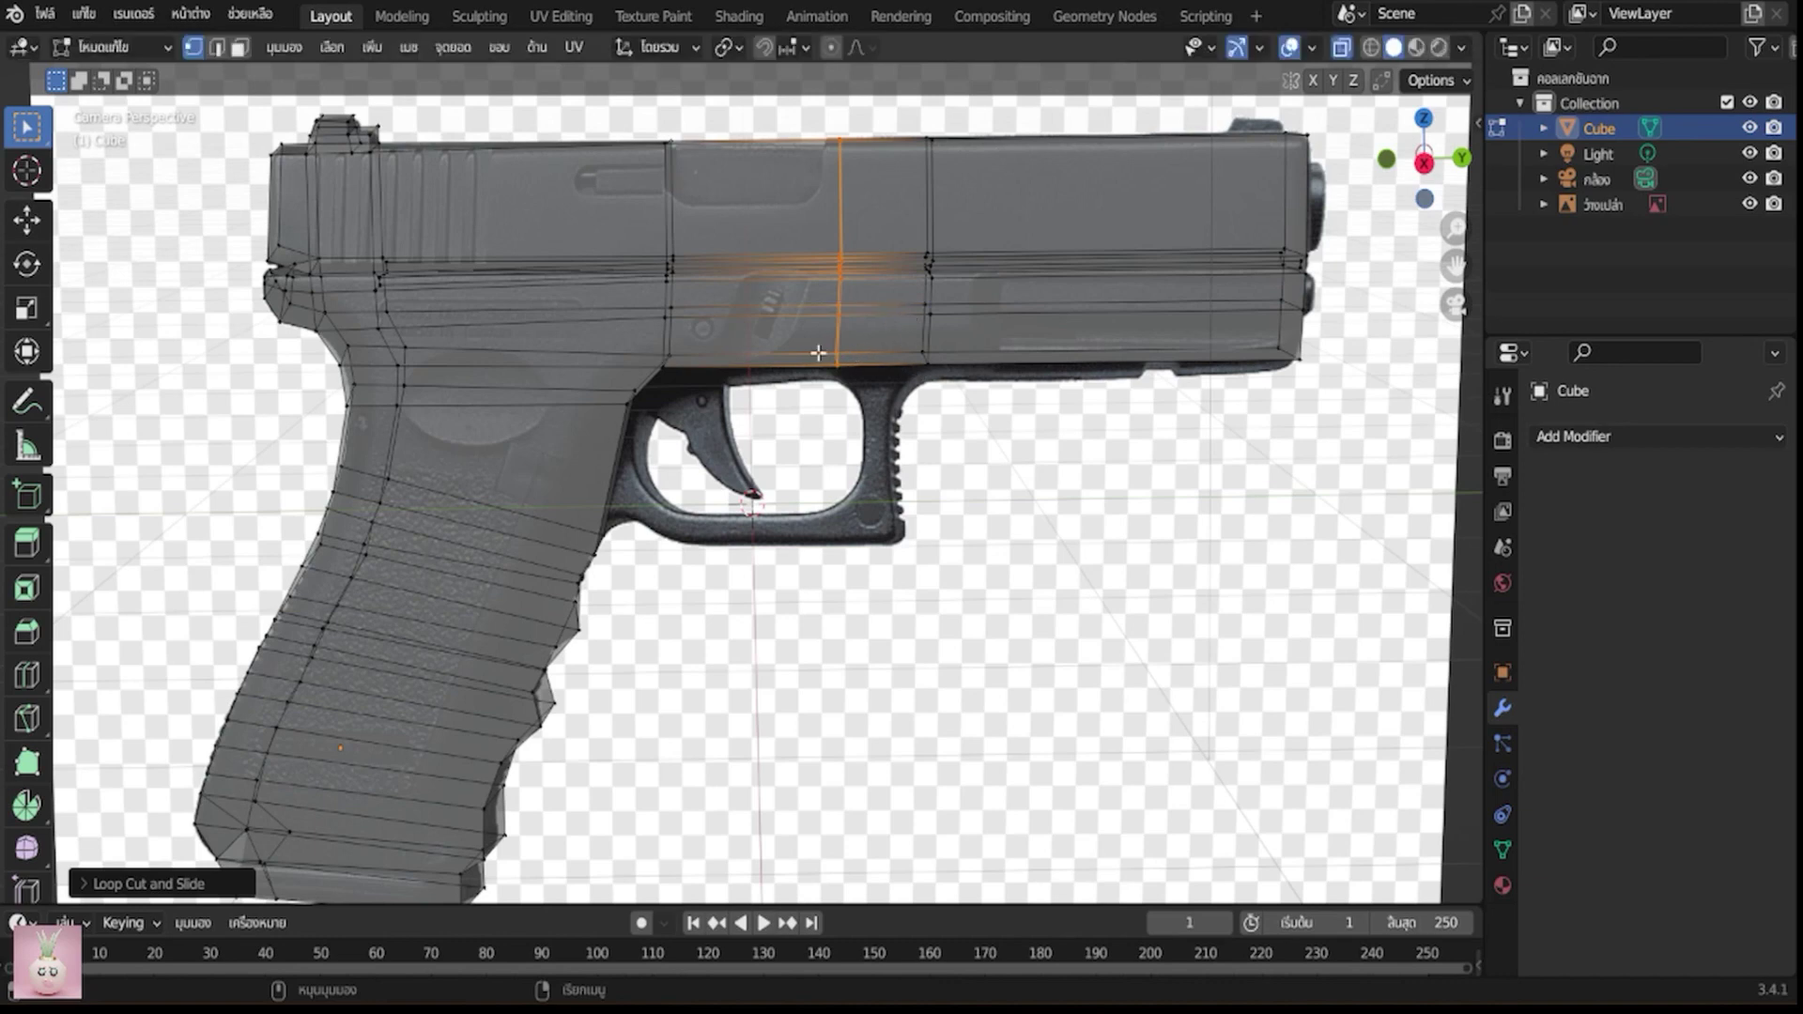
pyautogui.click(883, 360)
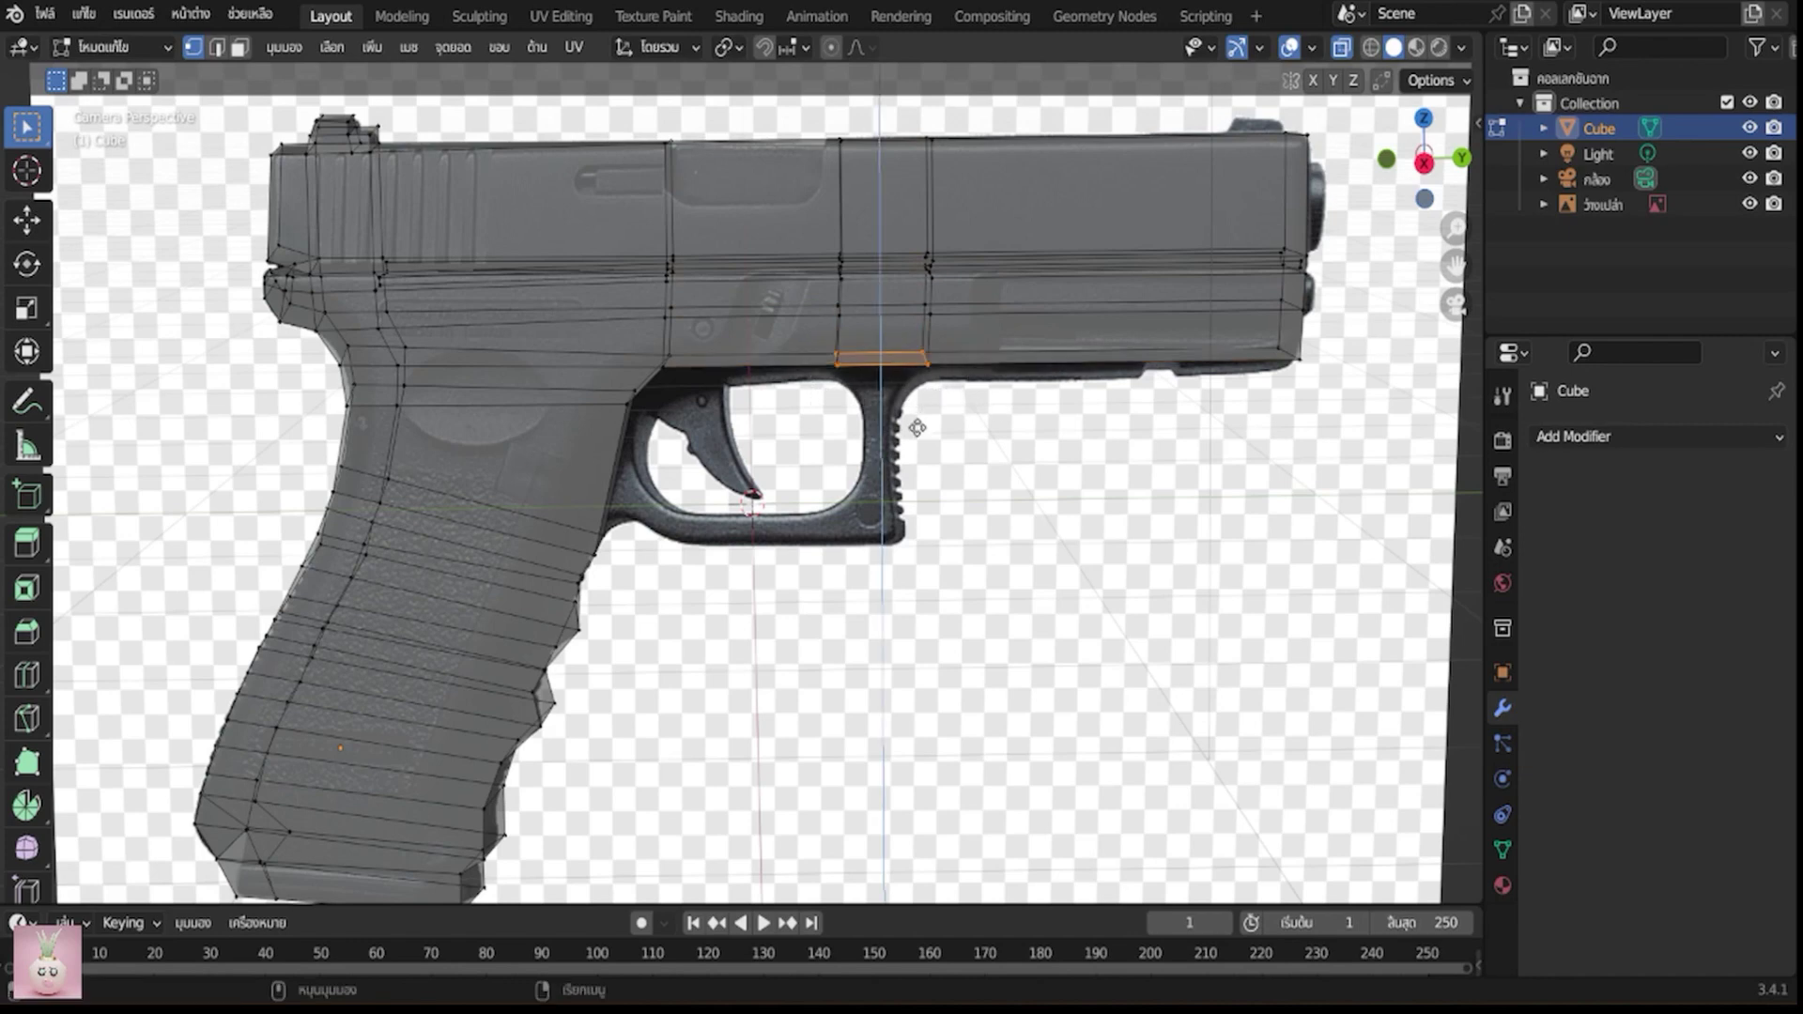
# Extrude the bottom edge down below the slide and scale it smaller twice
pyautogui.press('e')
pyautogui.click(929, 456)
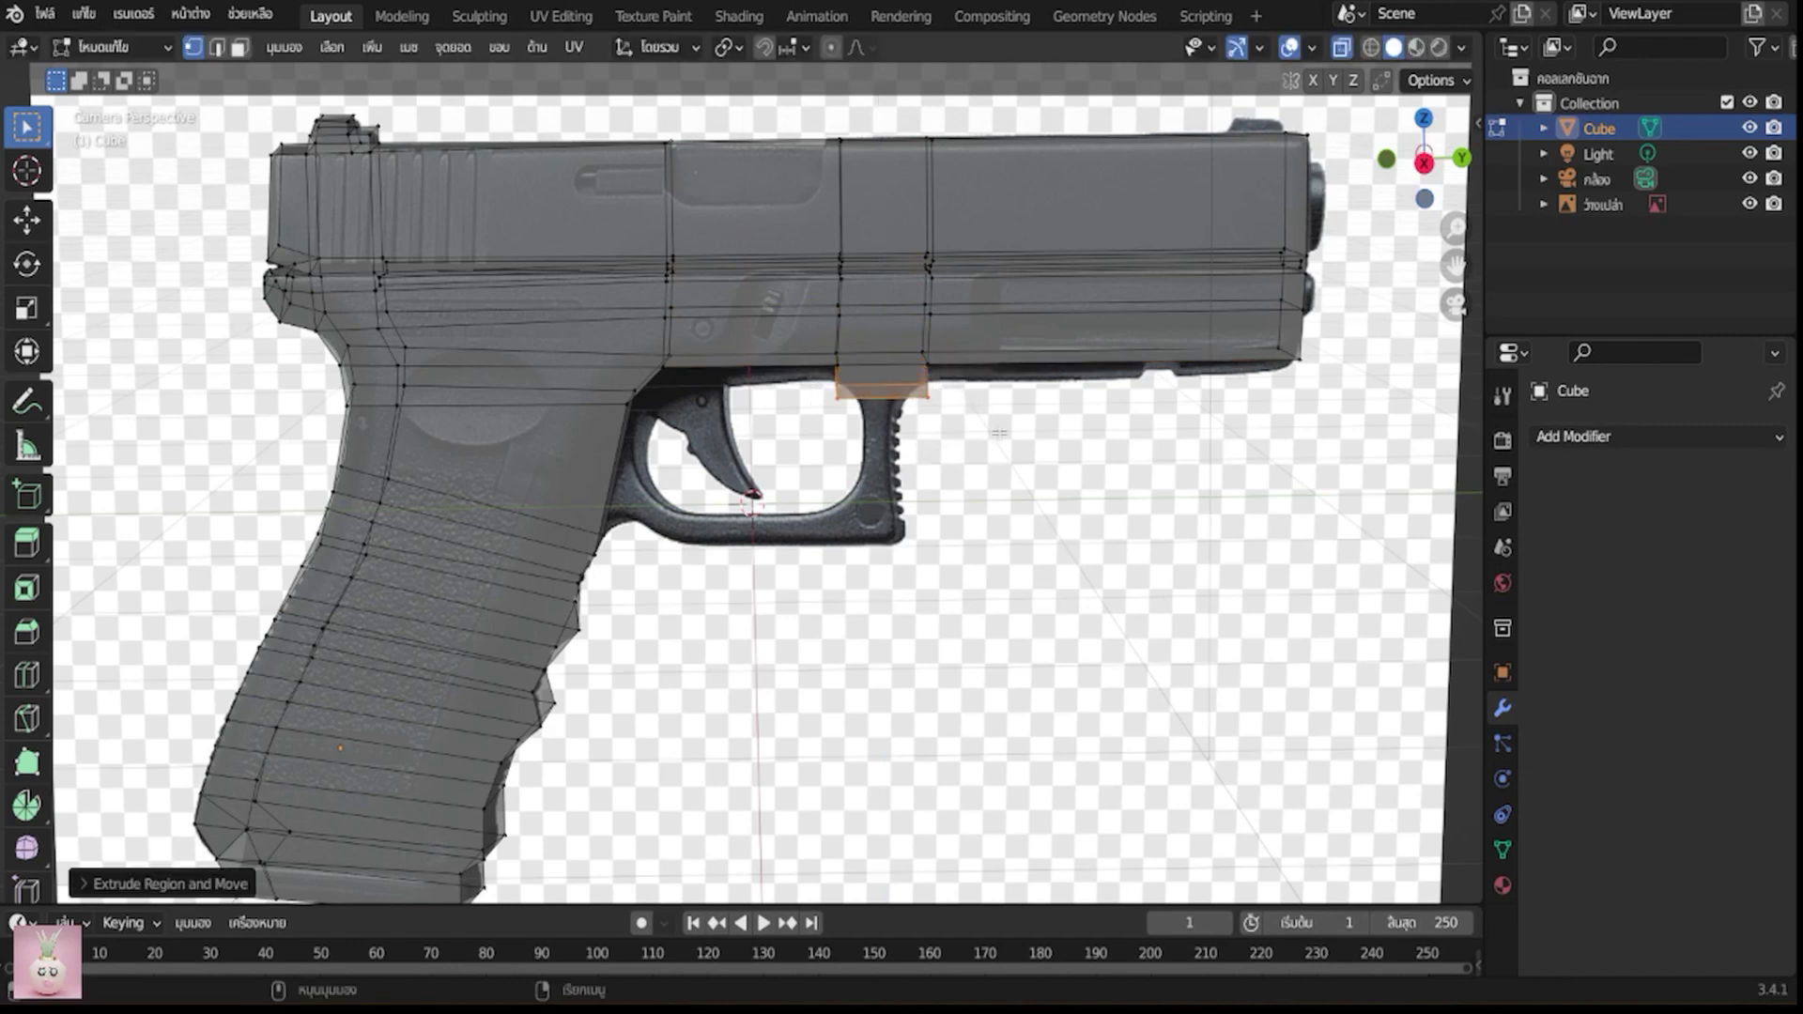
pyautogui.press('s')
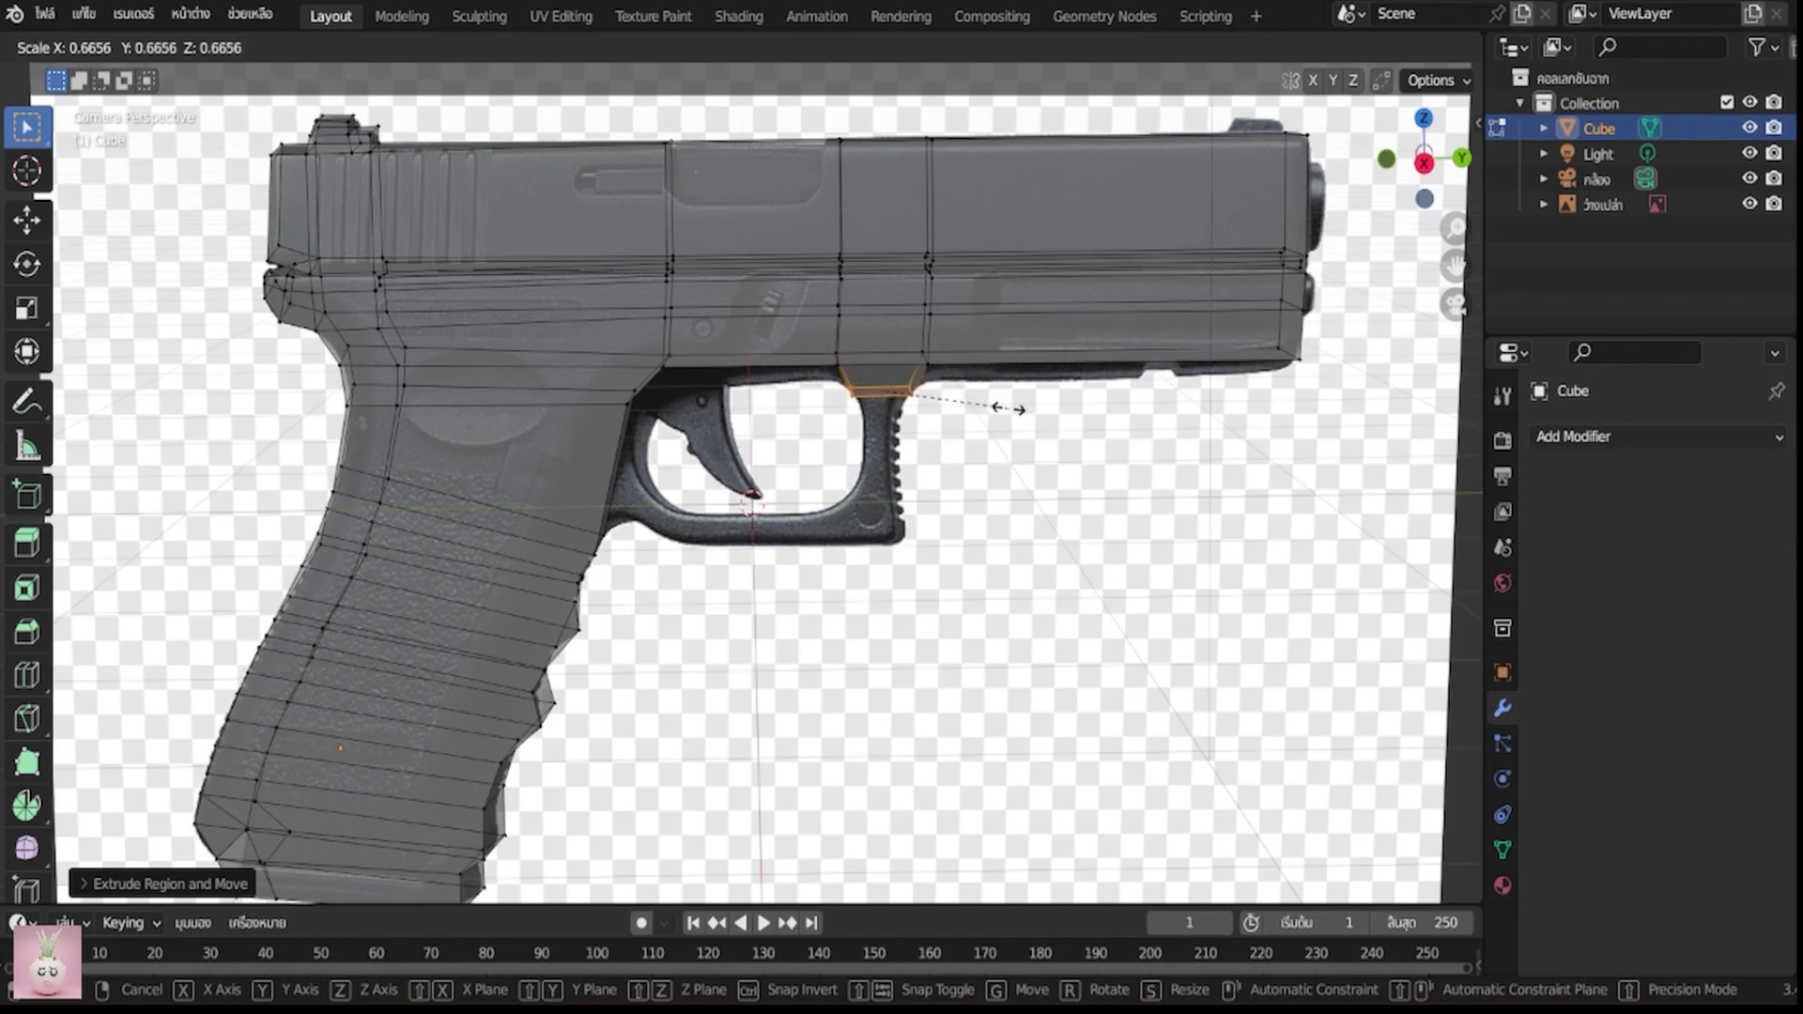
pyautogui.click(1000, 408)
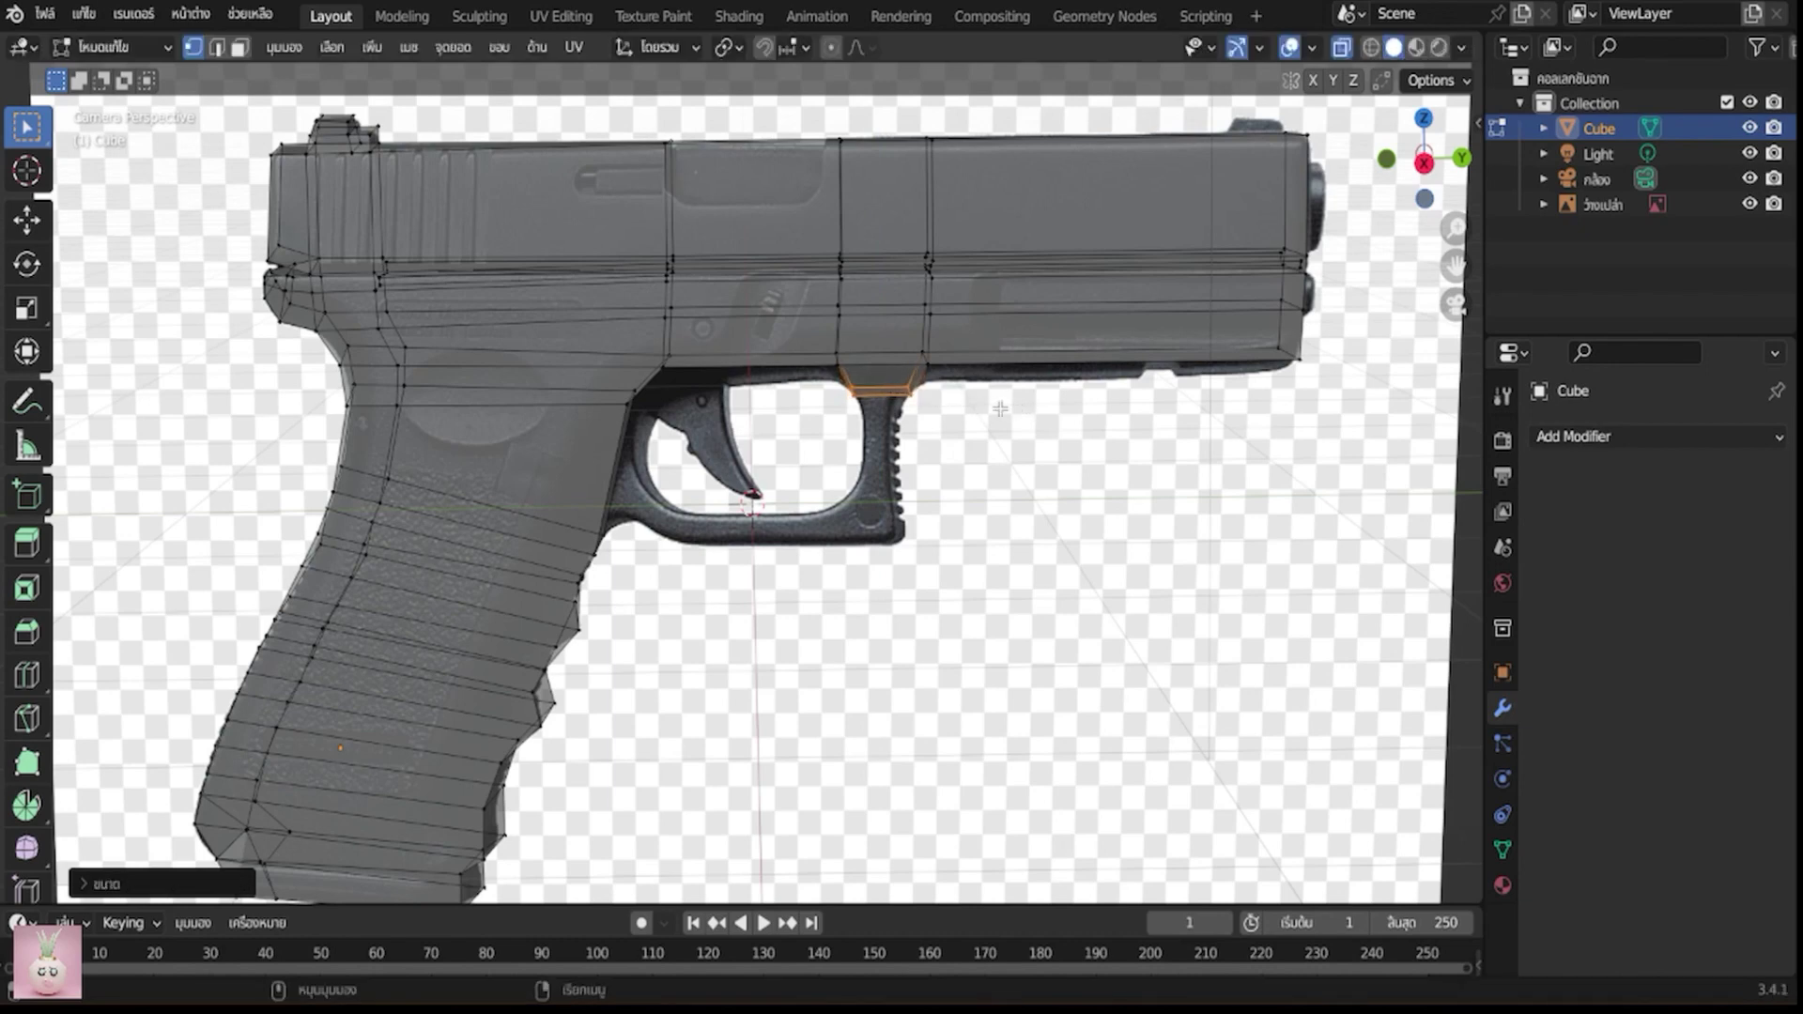
pyautogui.press('s')
pyautogui.click(988, 407)
# Extrude and taper the faces two more times down toward the trigger guard front
pyautogui.press('e')
pyautogui.click(995, 435)
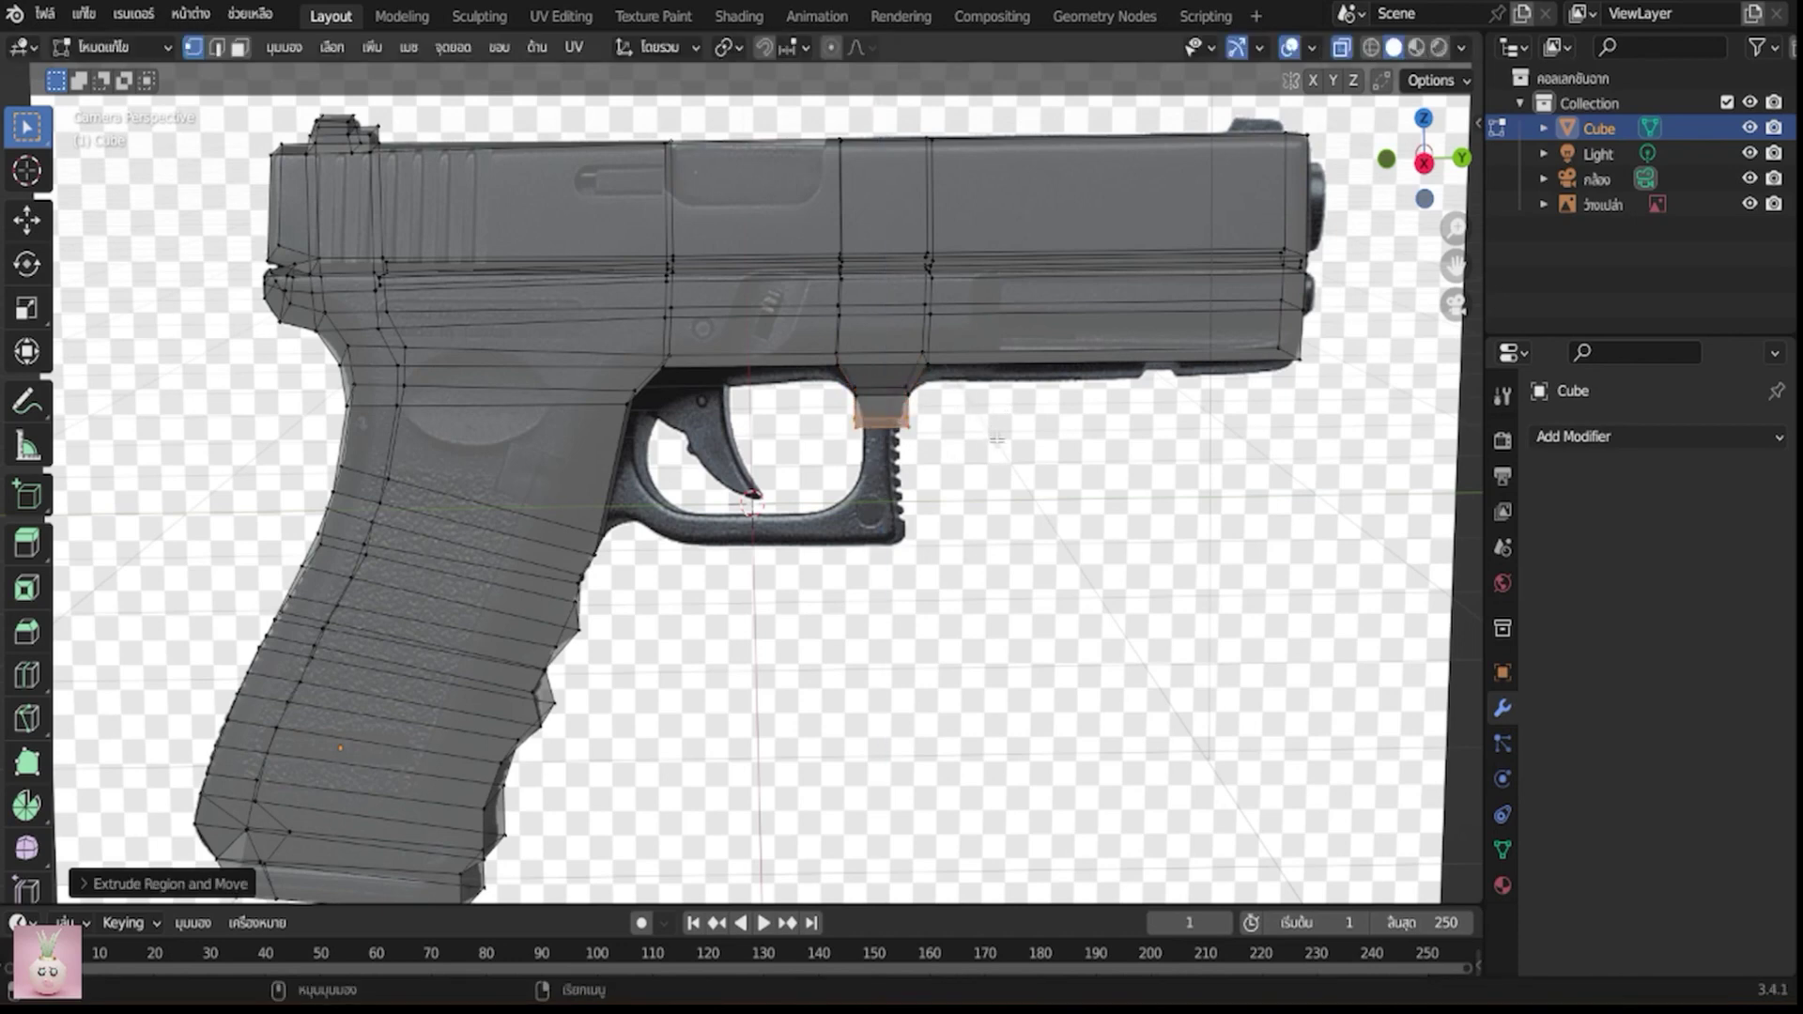
pyautogui.press('s')
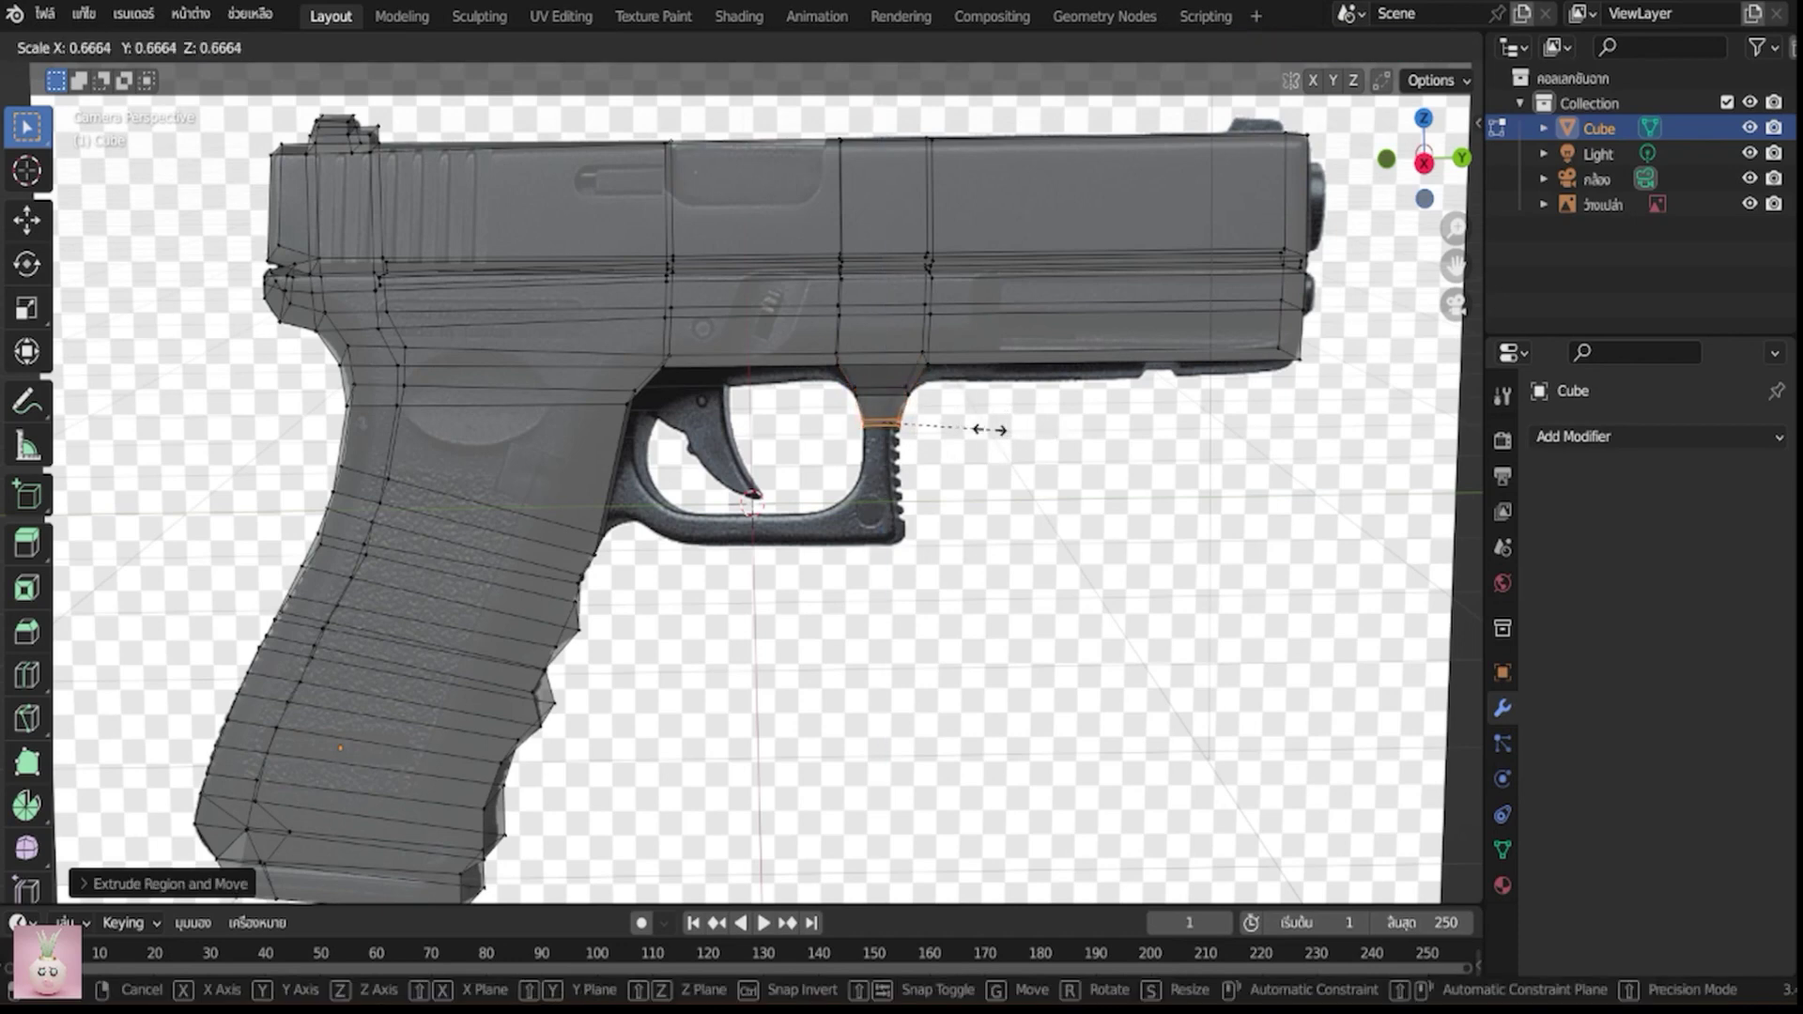
pyautogui.click(989, 430)
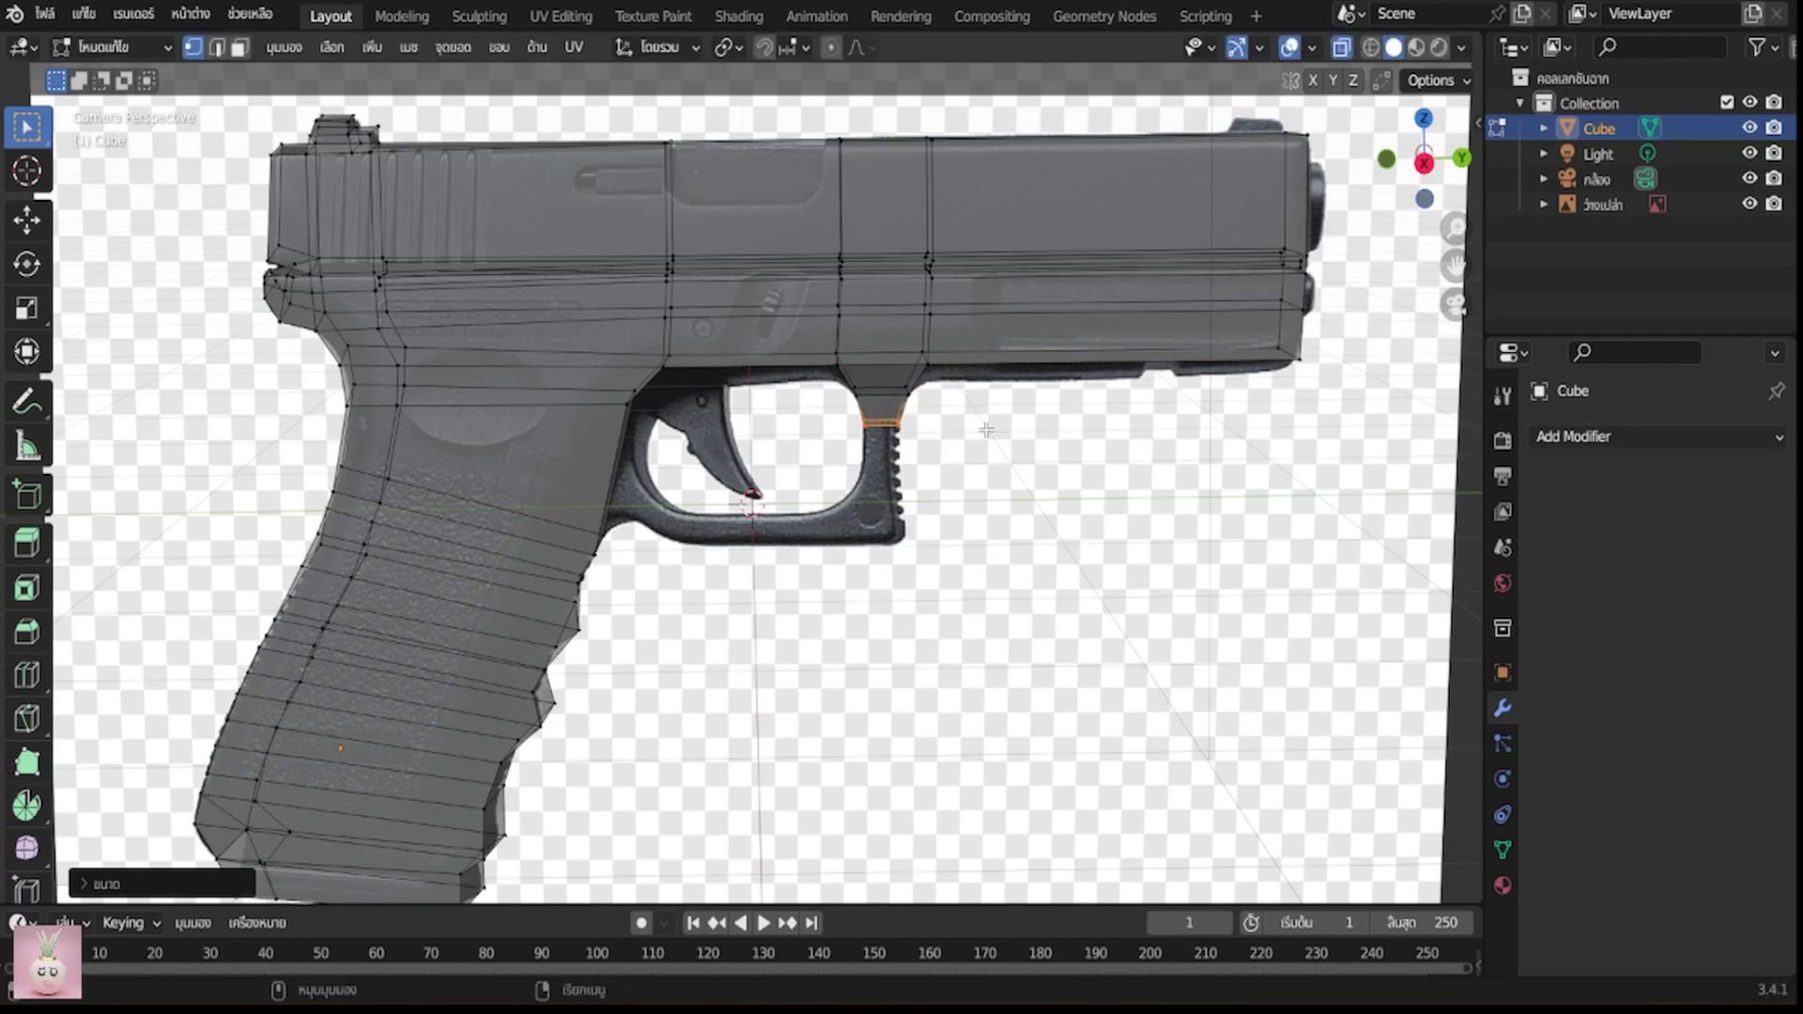
pyautogui.press('e')
pyautogui.click(990, 454)
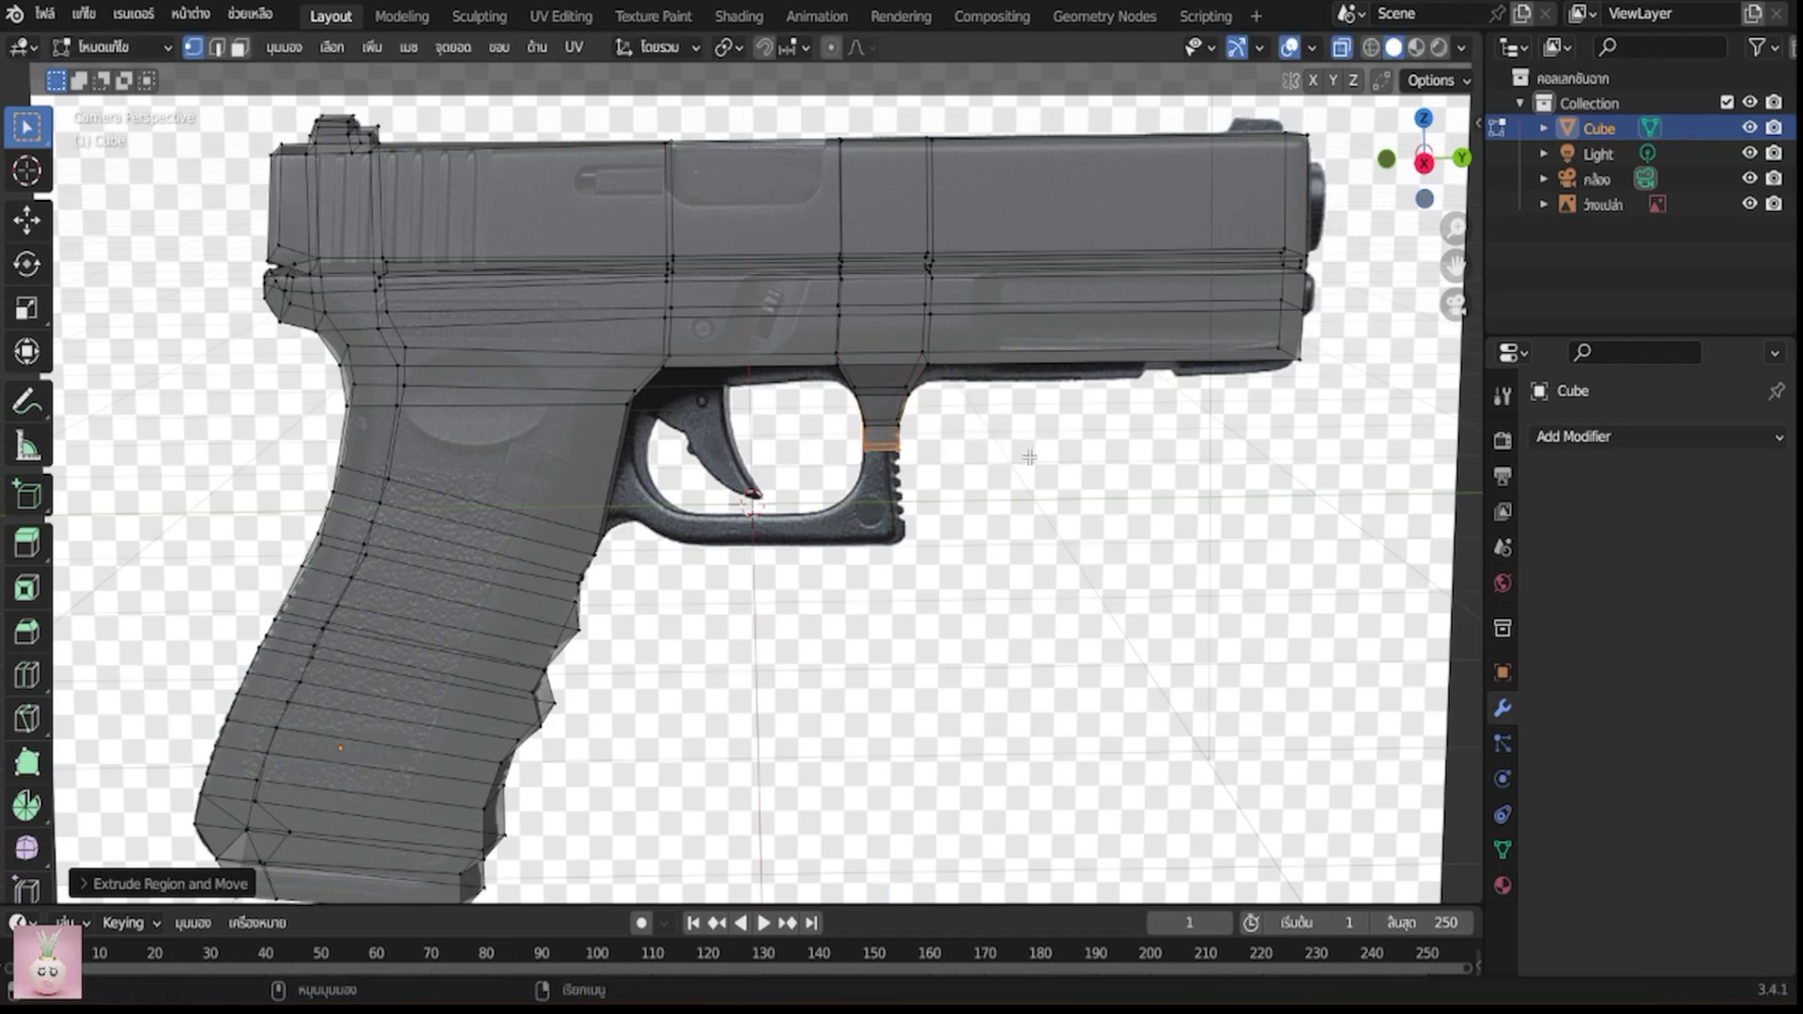
pyautogui.press('s')
pyautogui.click(1014, 459)
# Extrude the face twice further down the guard front, widening it slightly
pyautogui.scroll(1, 1012, 459)
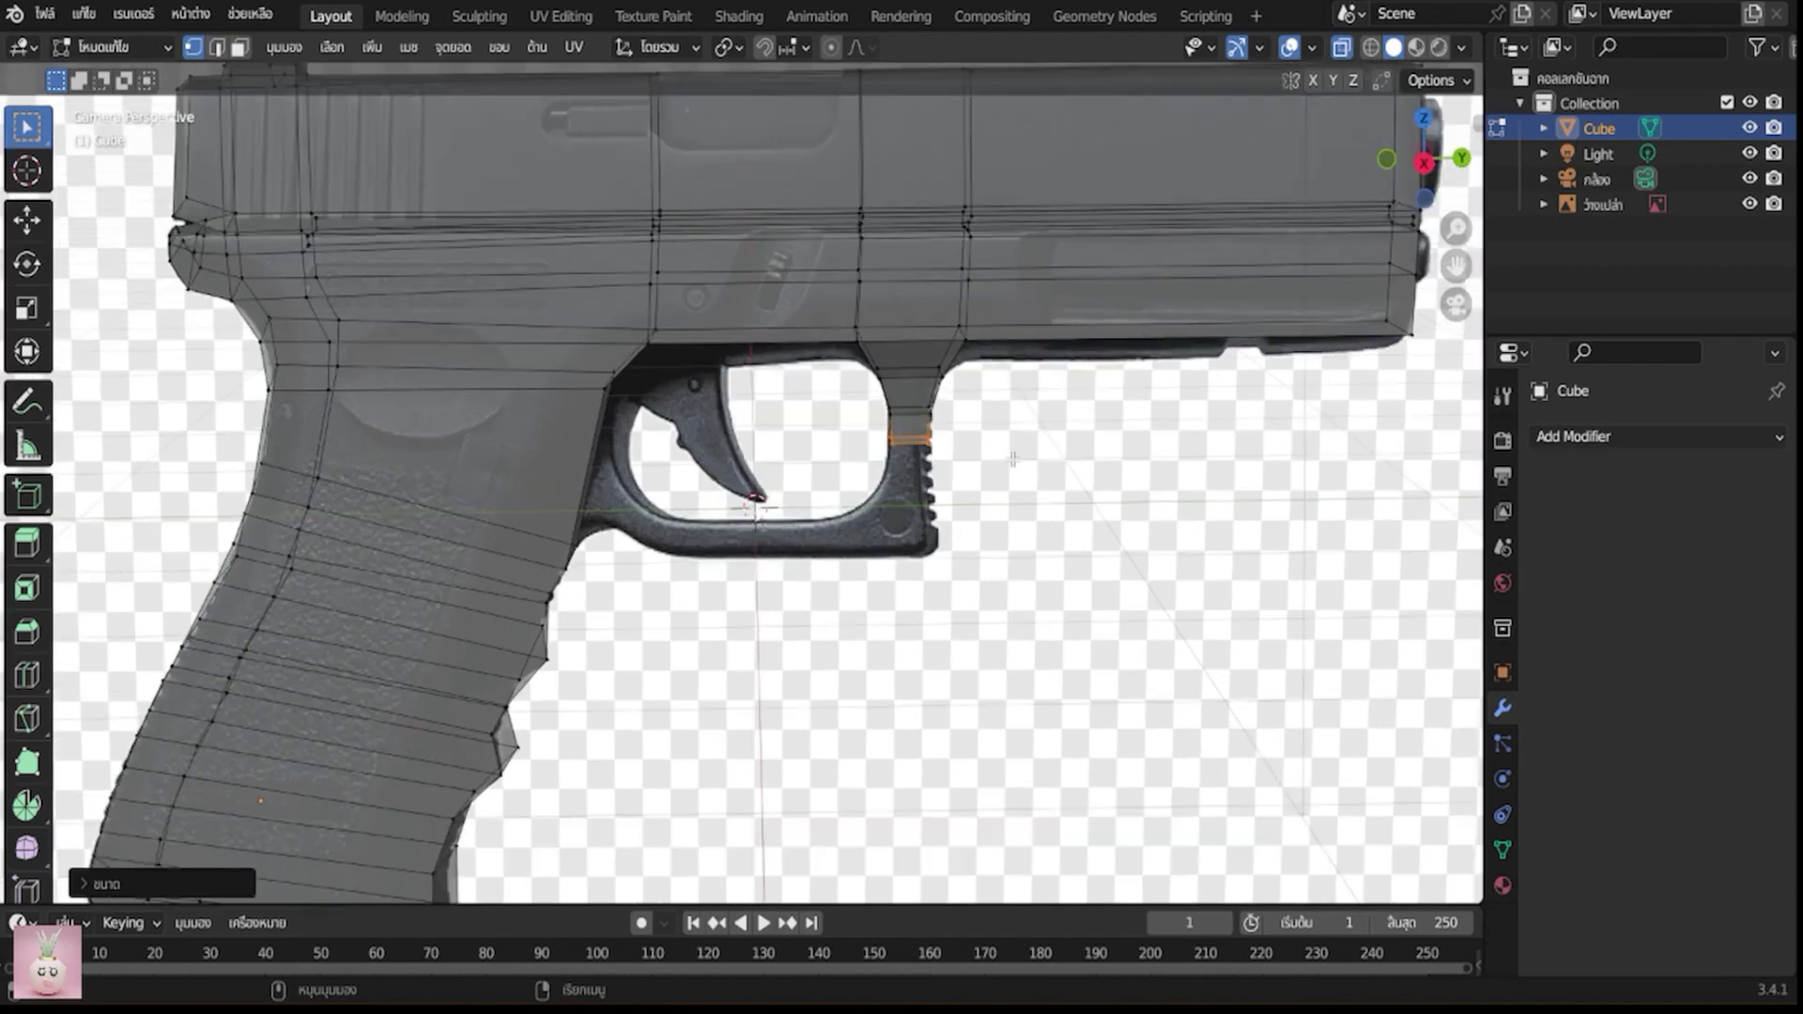
pyautogui.scroll(2, 1012, 459)
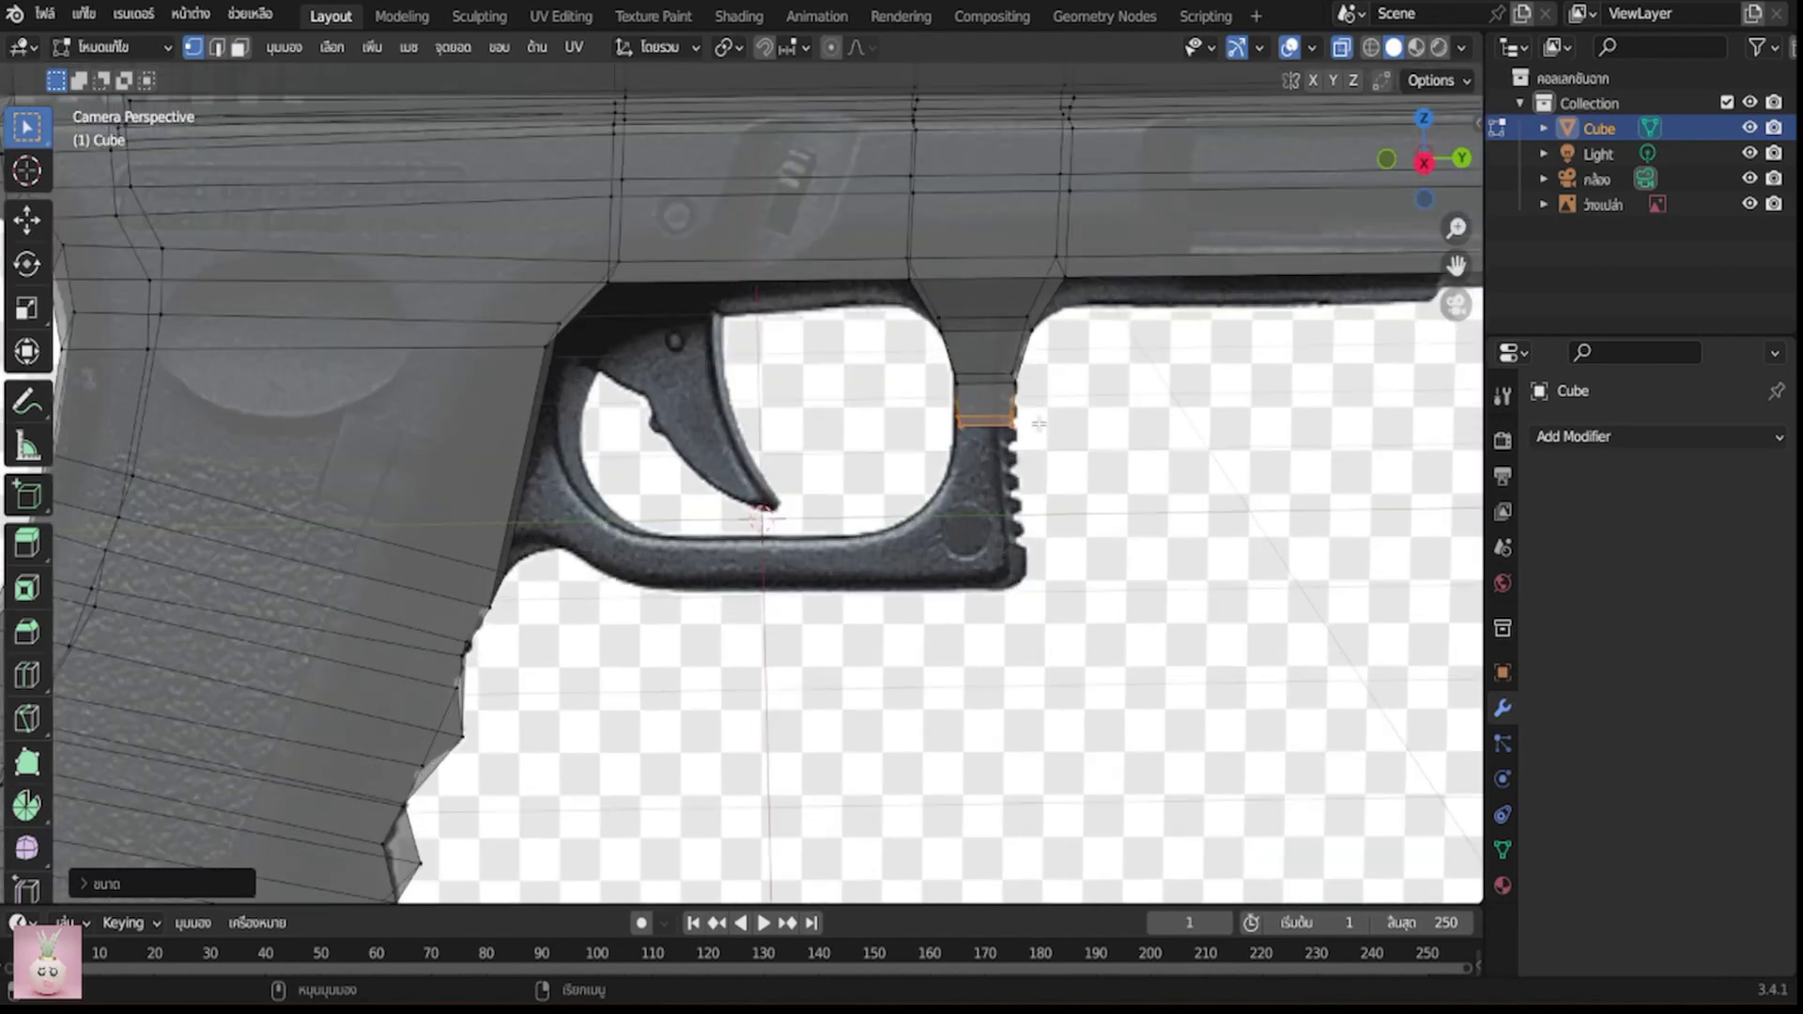
pyautogui.press('e')
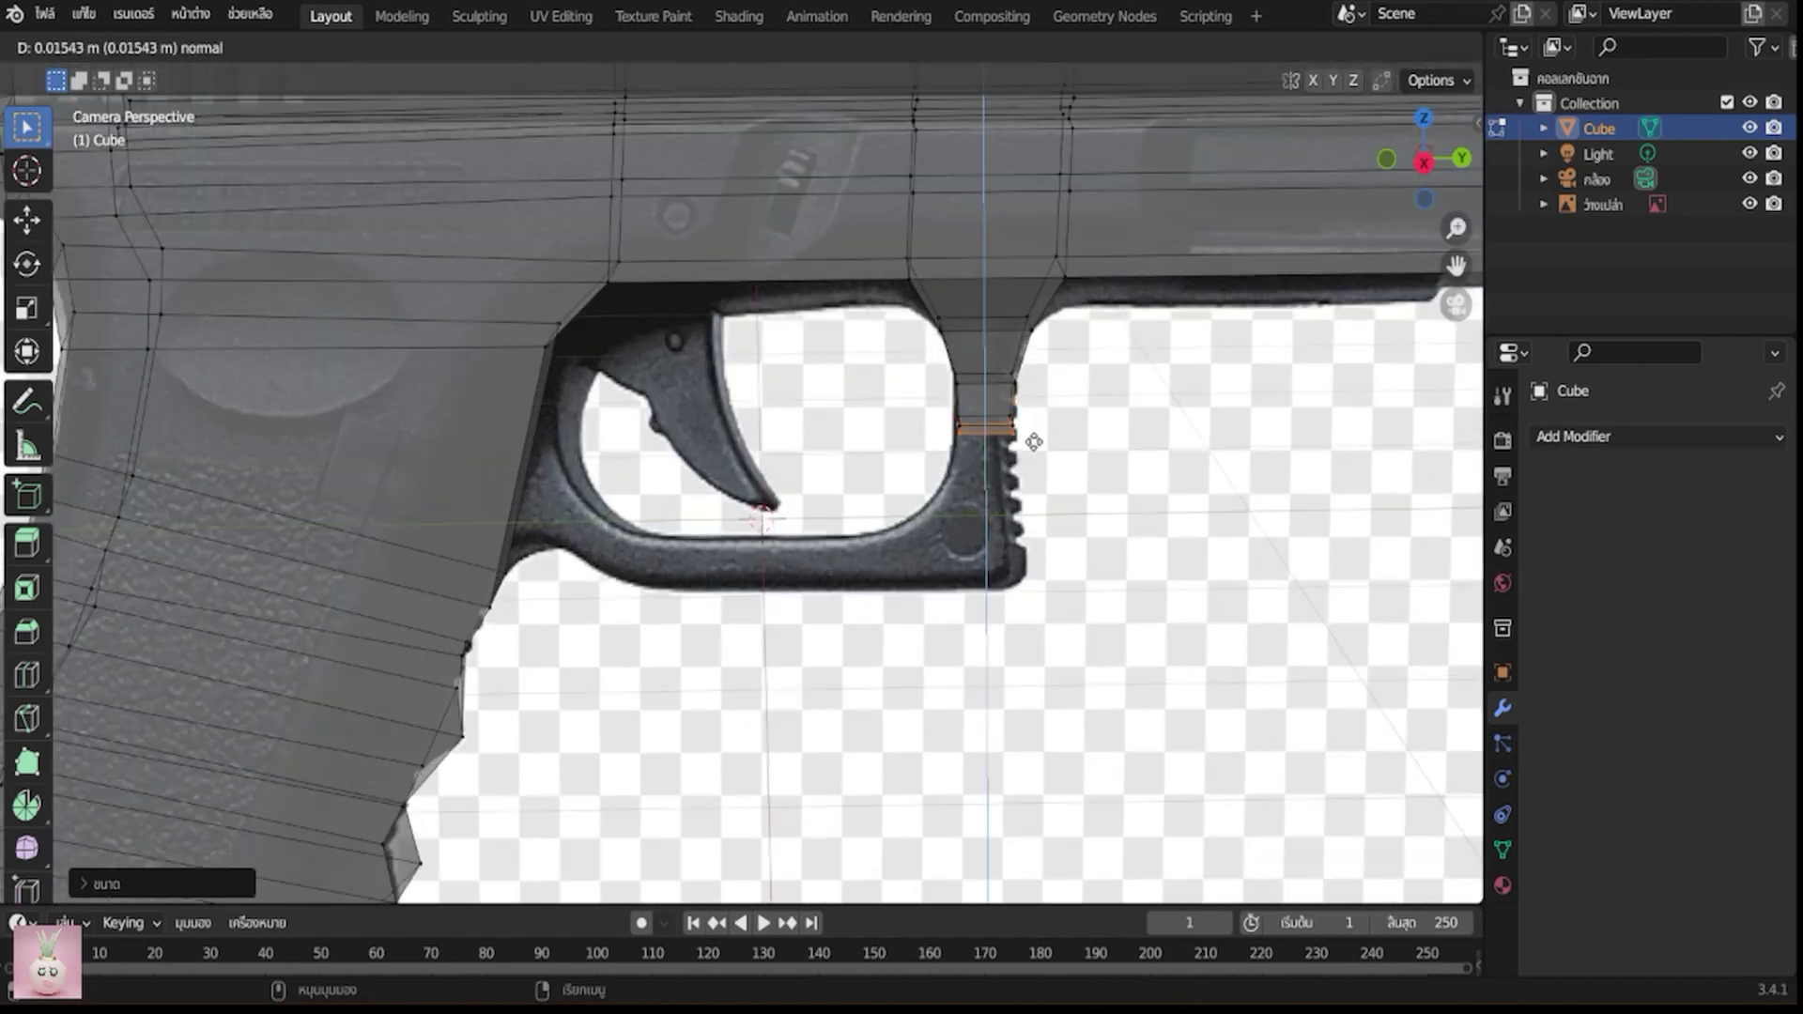
pyautogui.click(1019, 475)
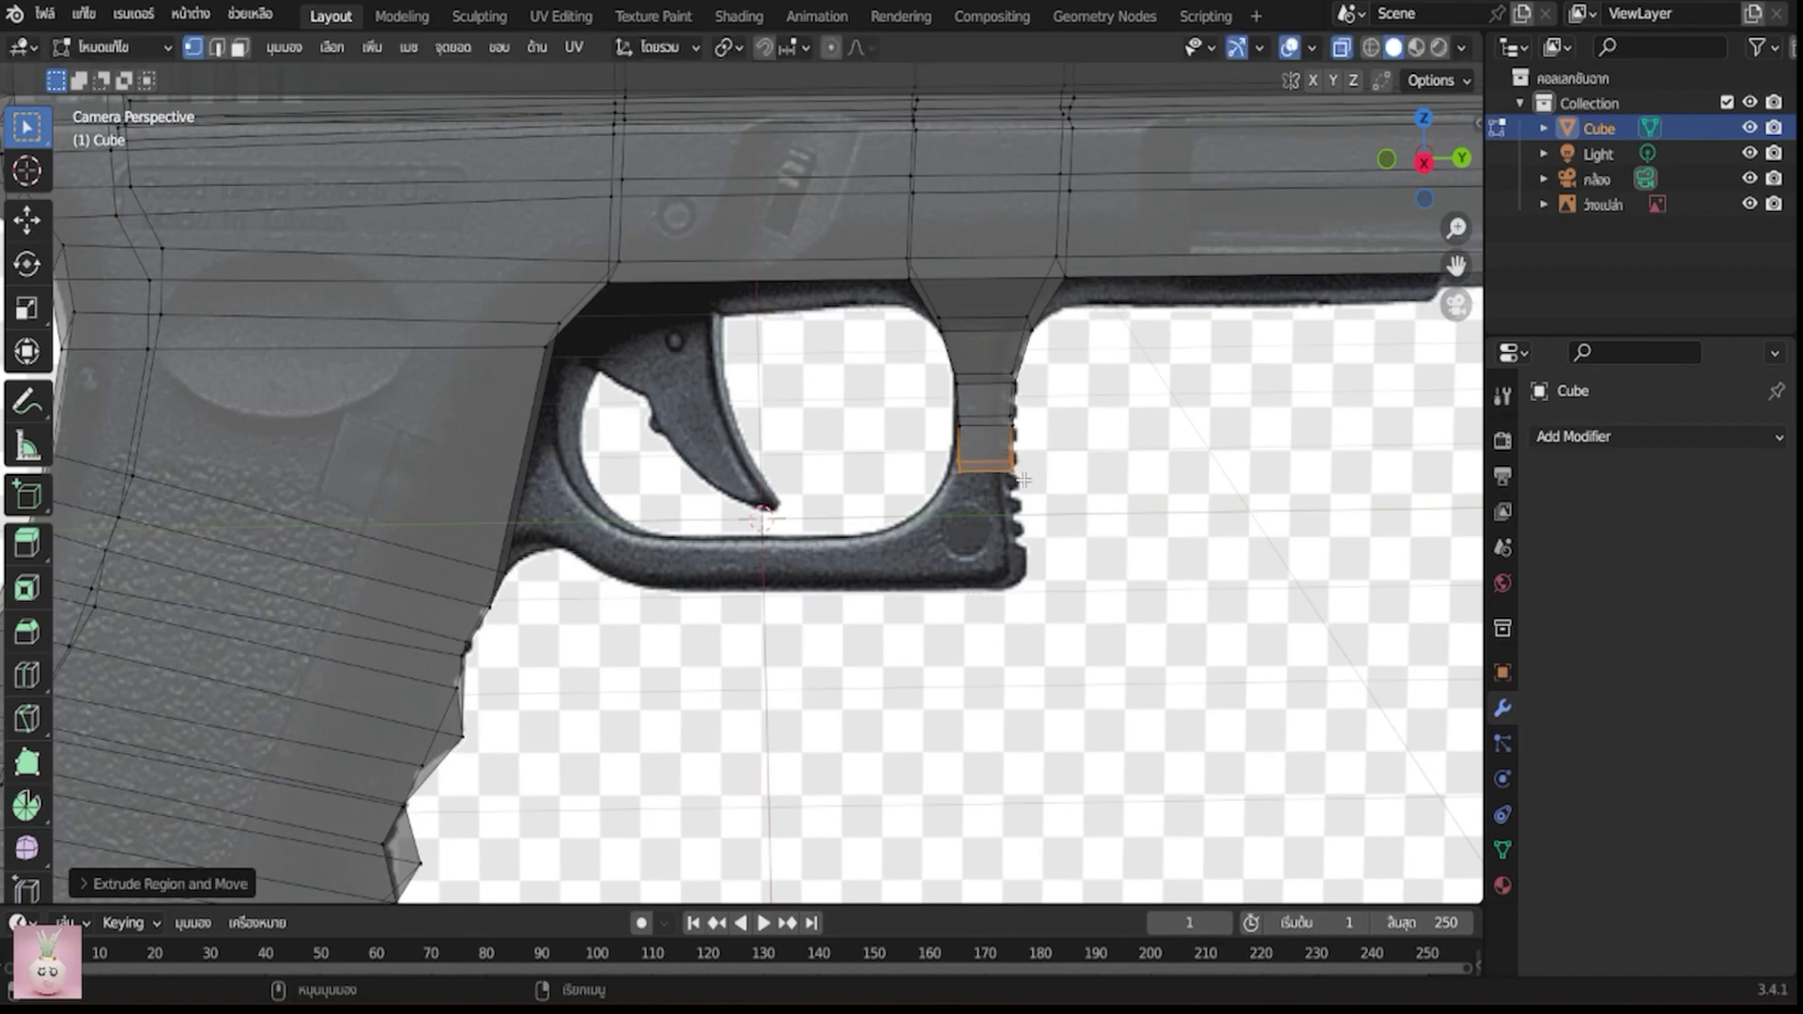
pyautogui.press('s')
pyautogui.click(1066, 479)
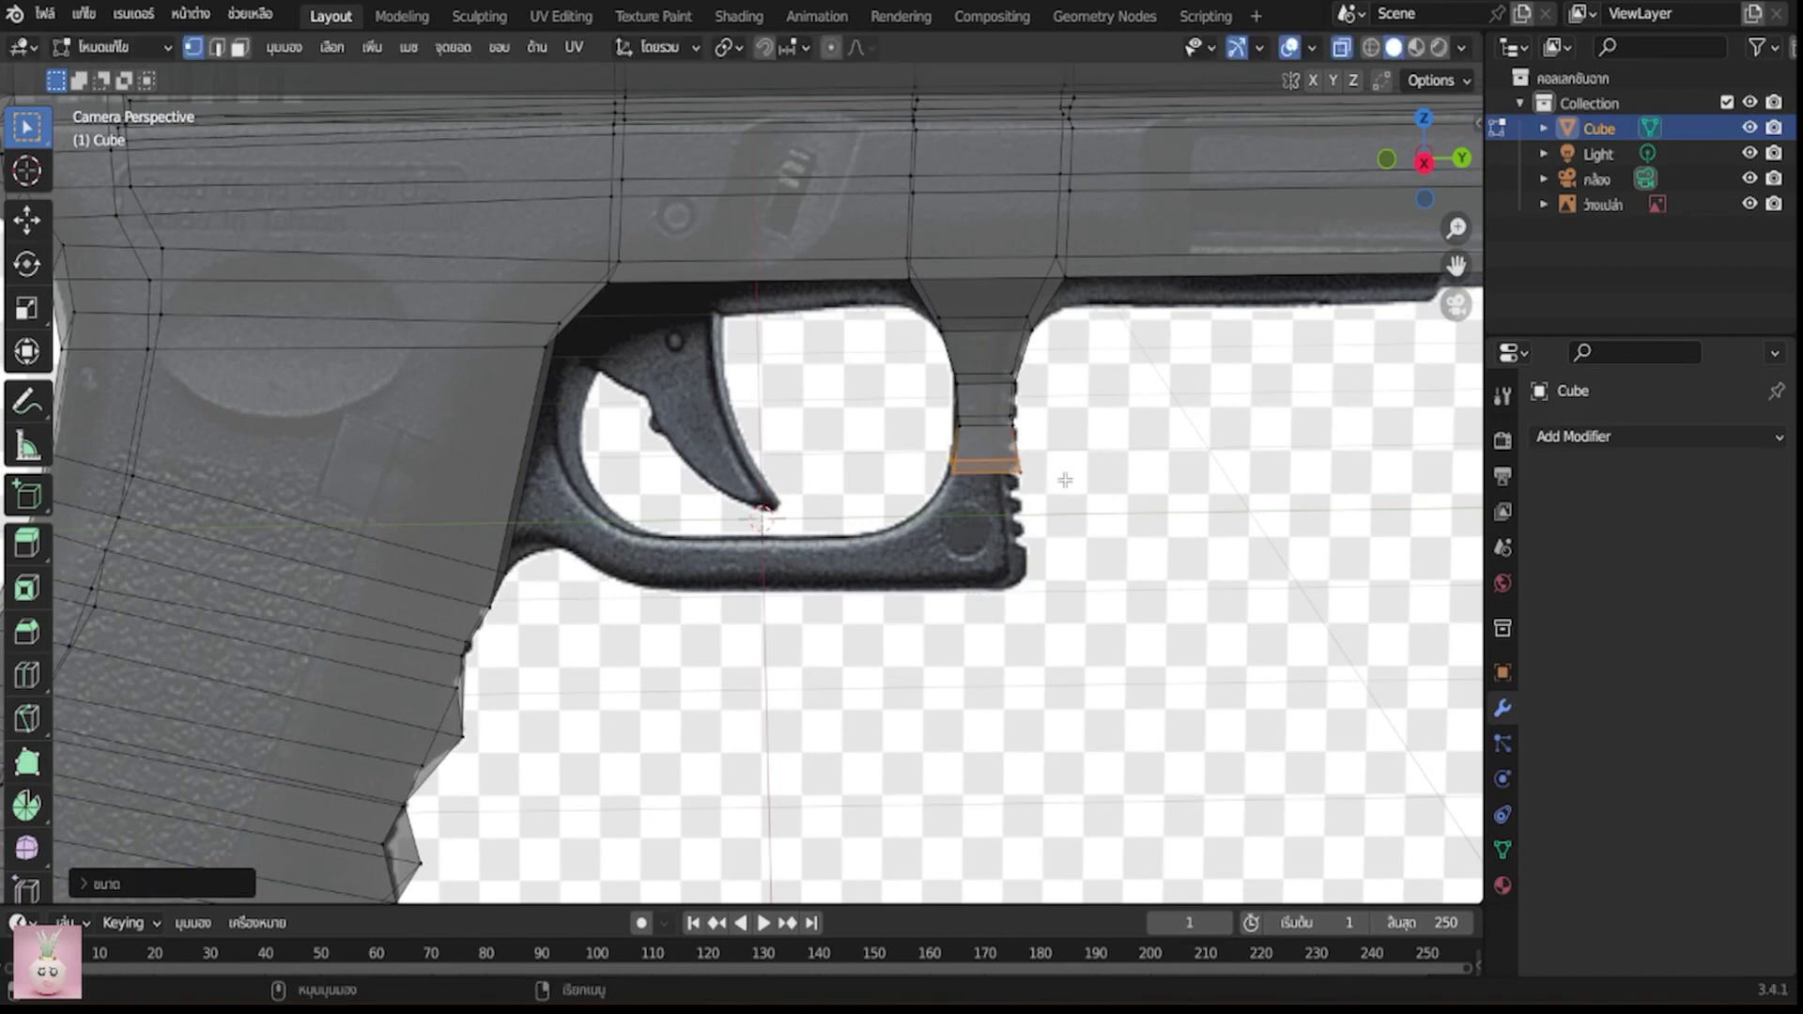
pyautogui.press('e')
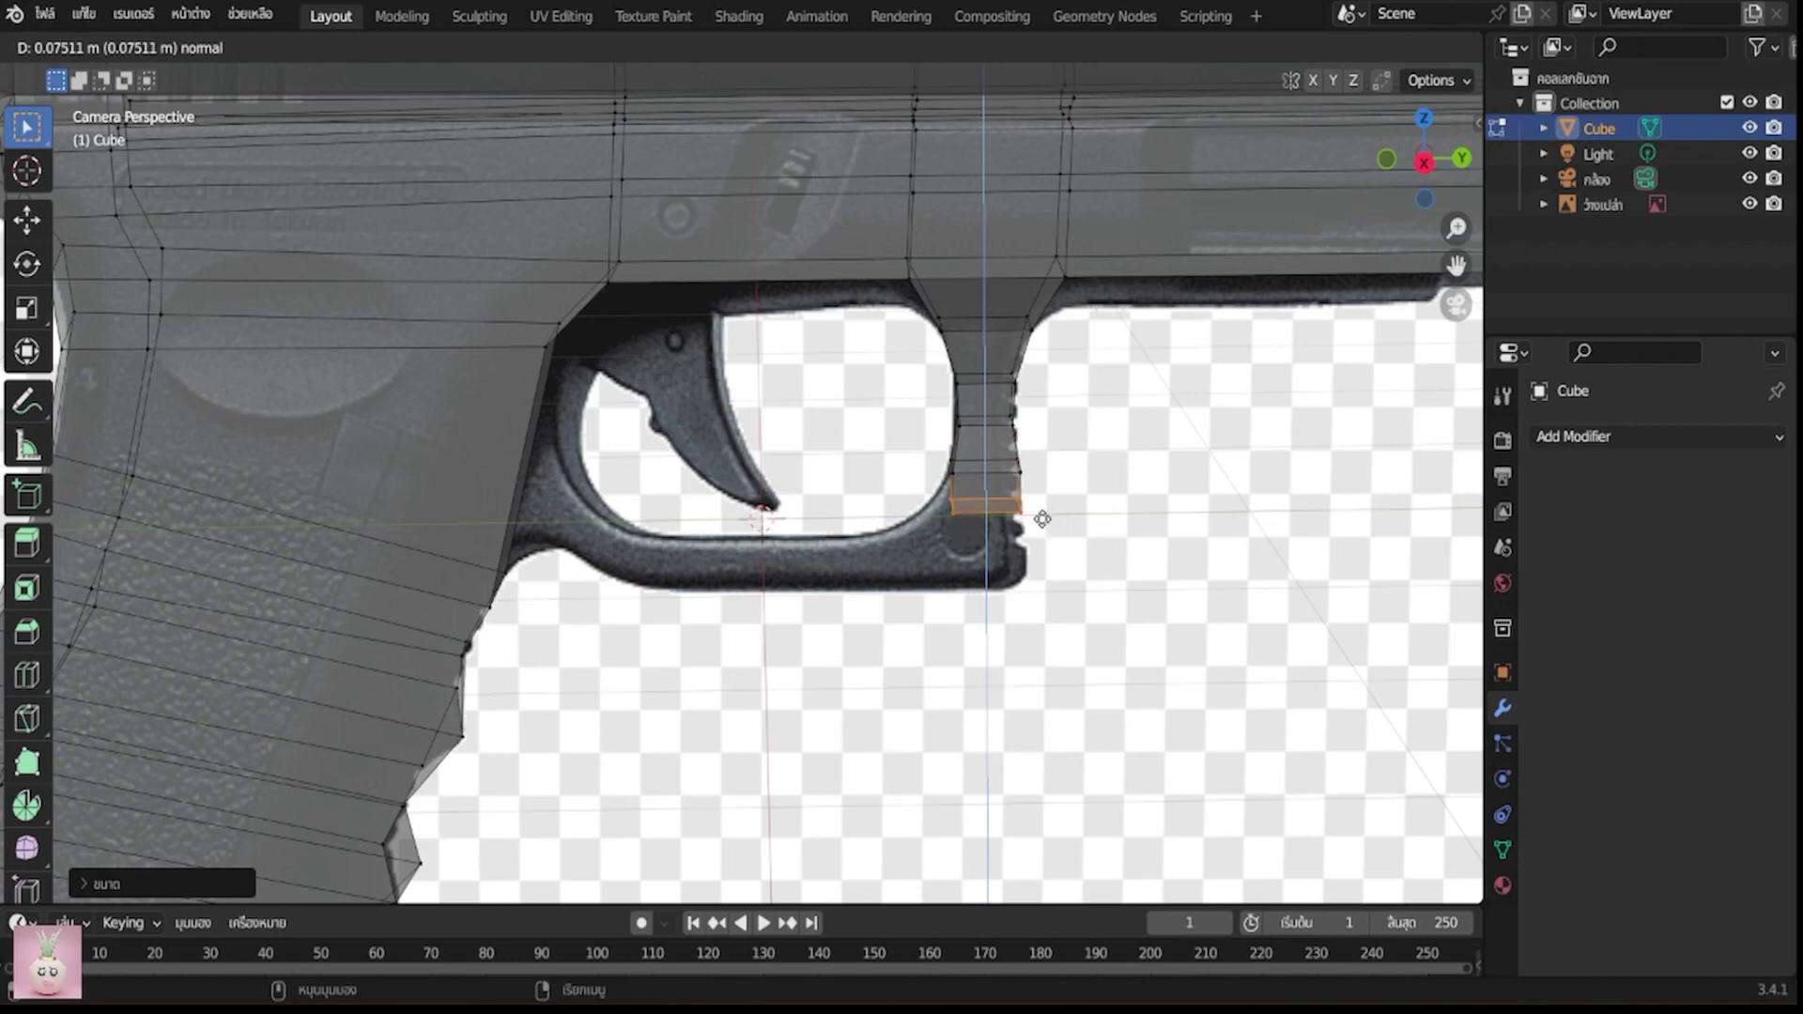
pyautogui.click(1037, 518)
# Reposition the extruded faces and front-edge vertices to match the trigger guard outline
pyautogui.click(965, 527)
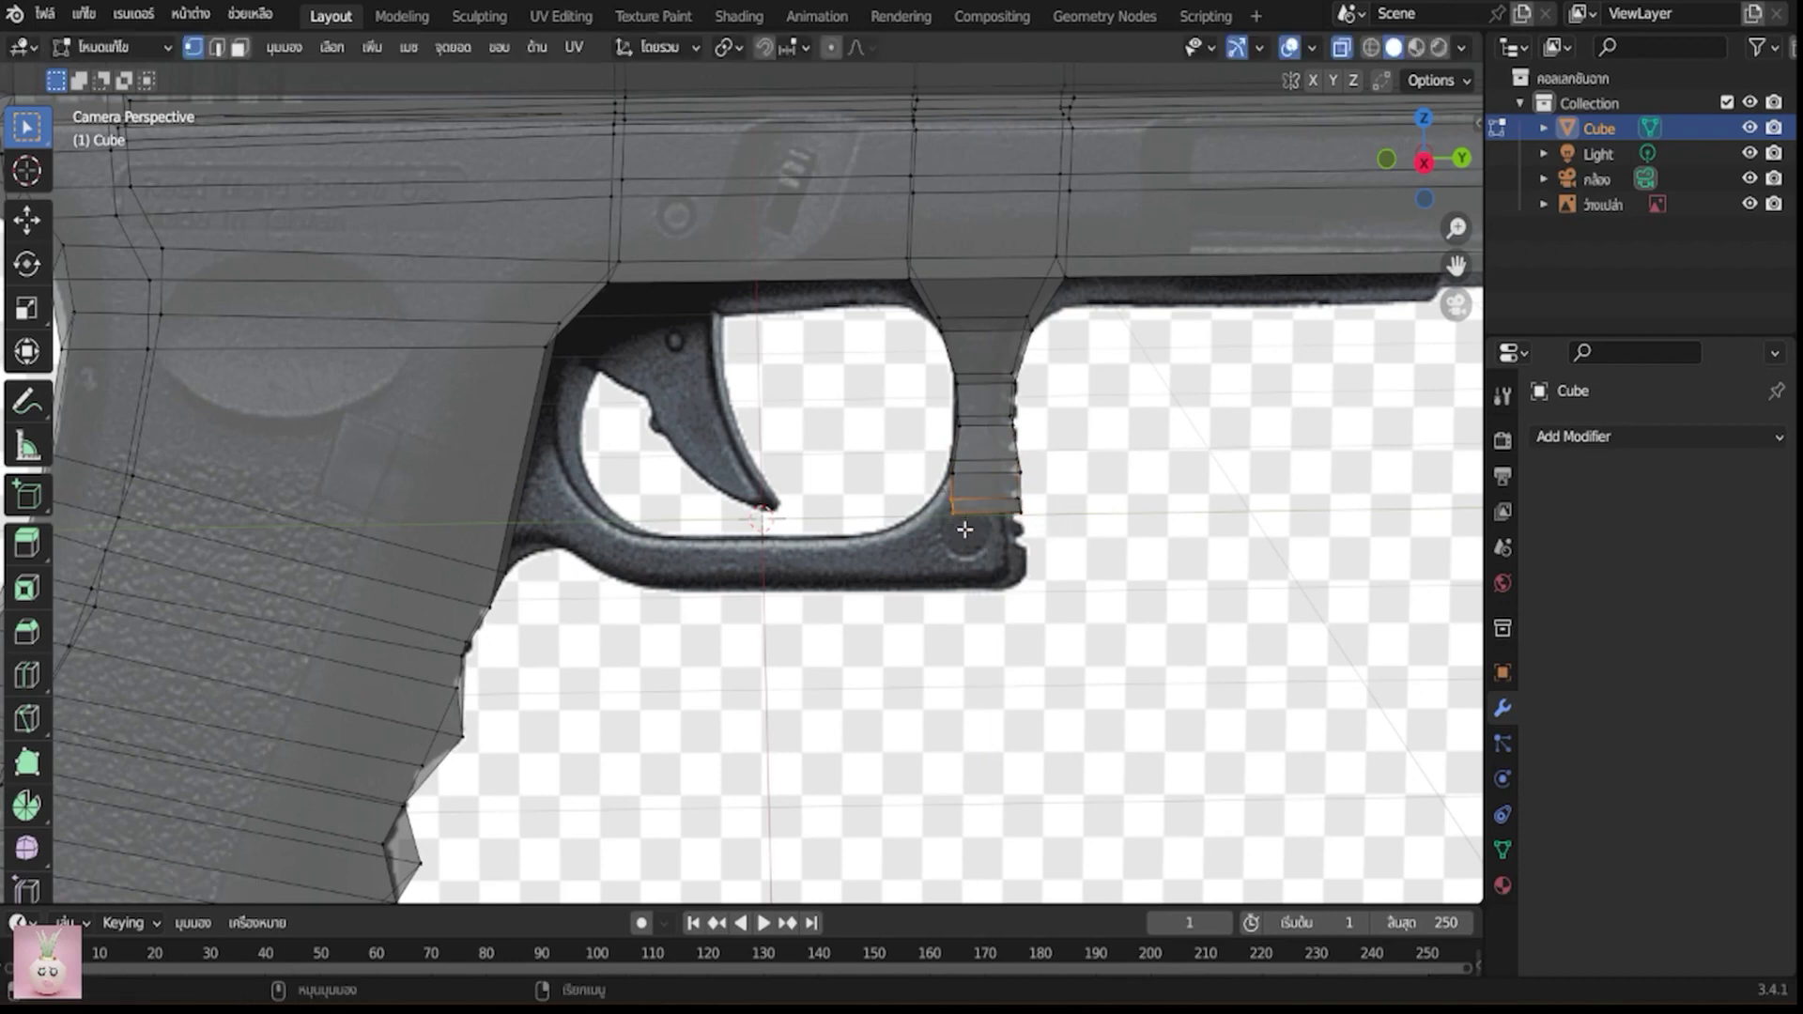
pyautogui.press('g')
pyautogui.click(959, 523)
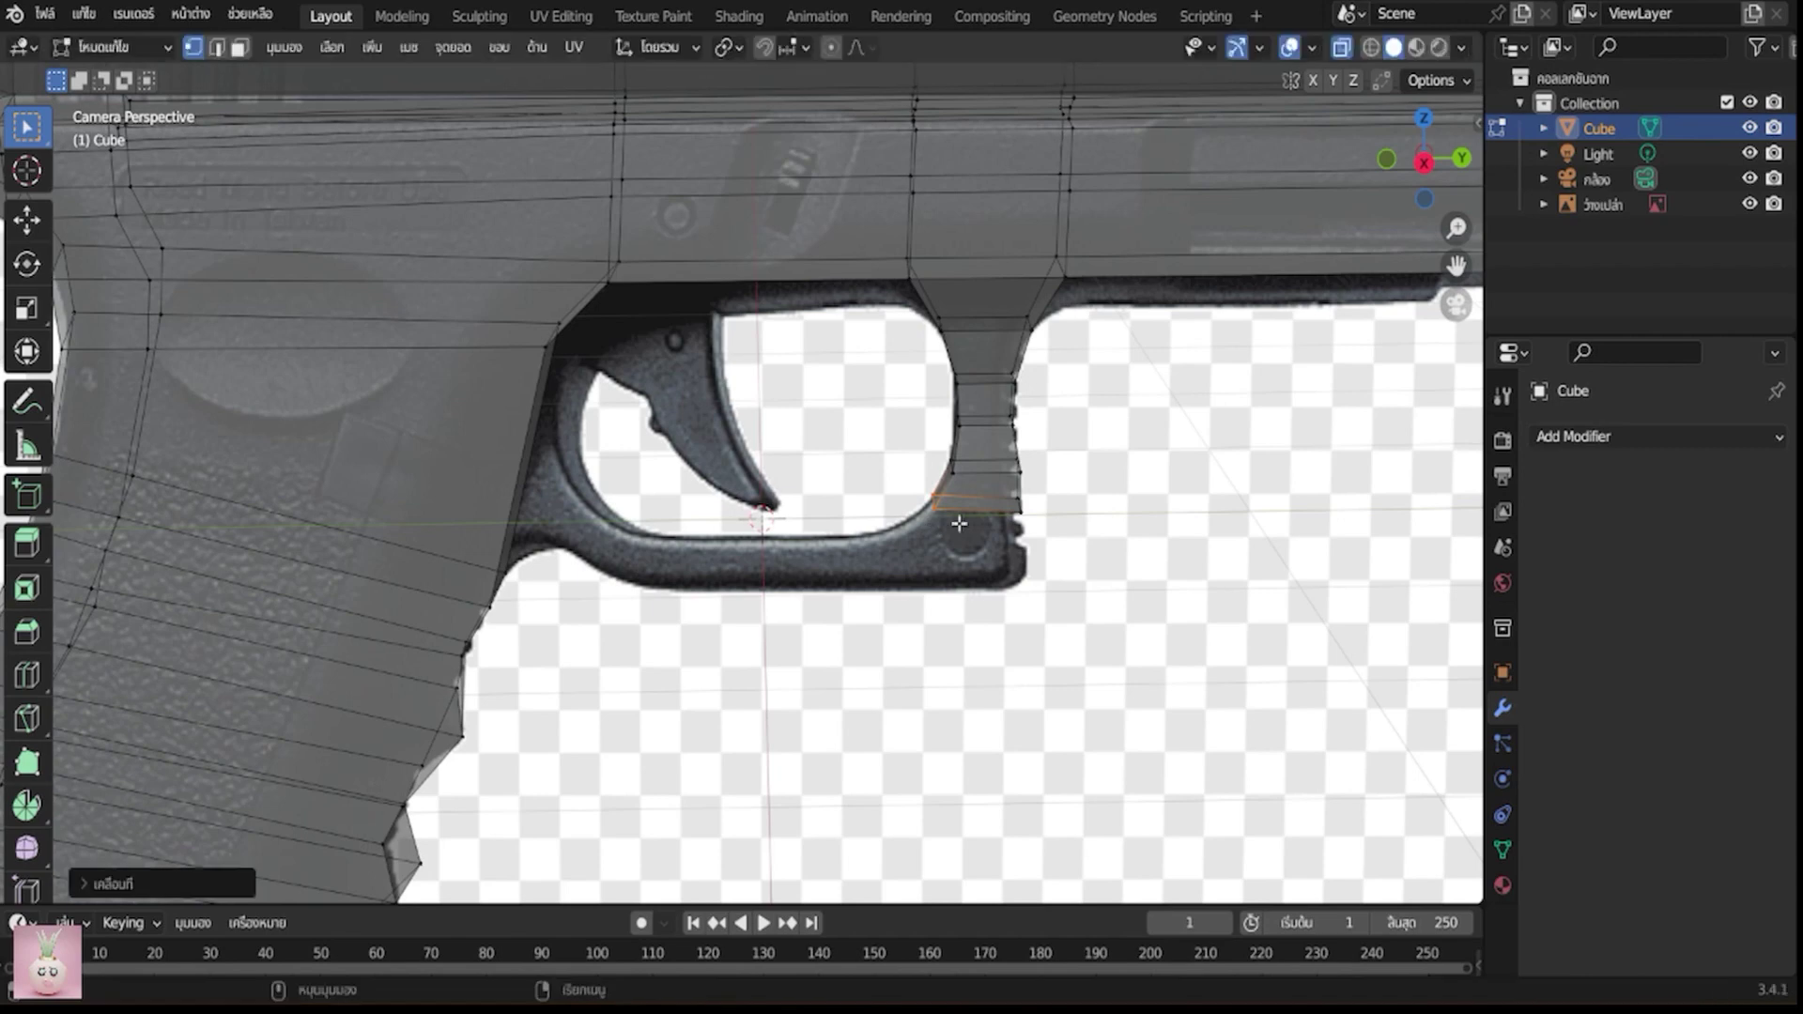
pyautogui.click(1029, 513)
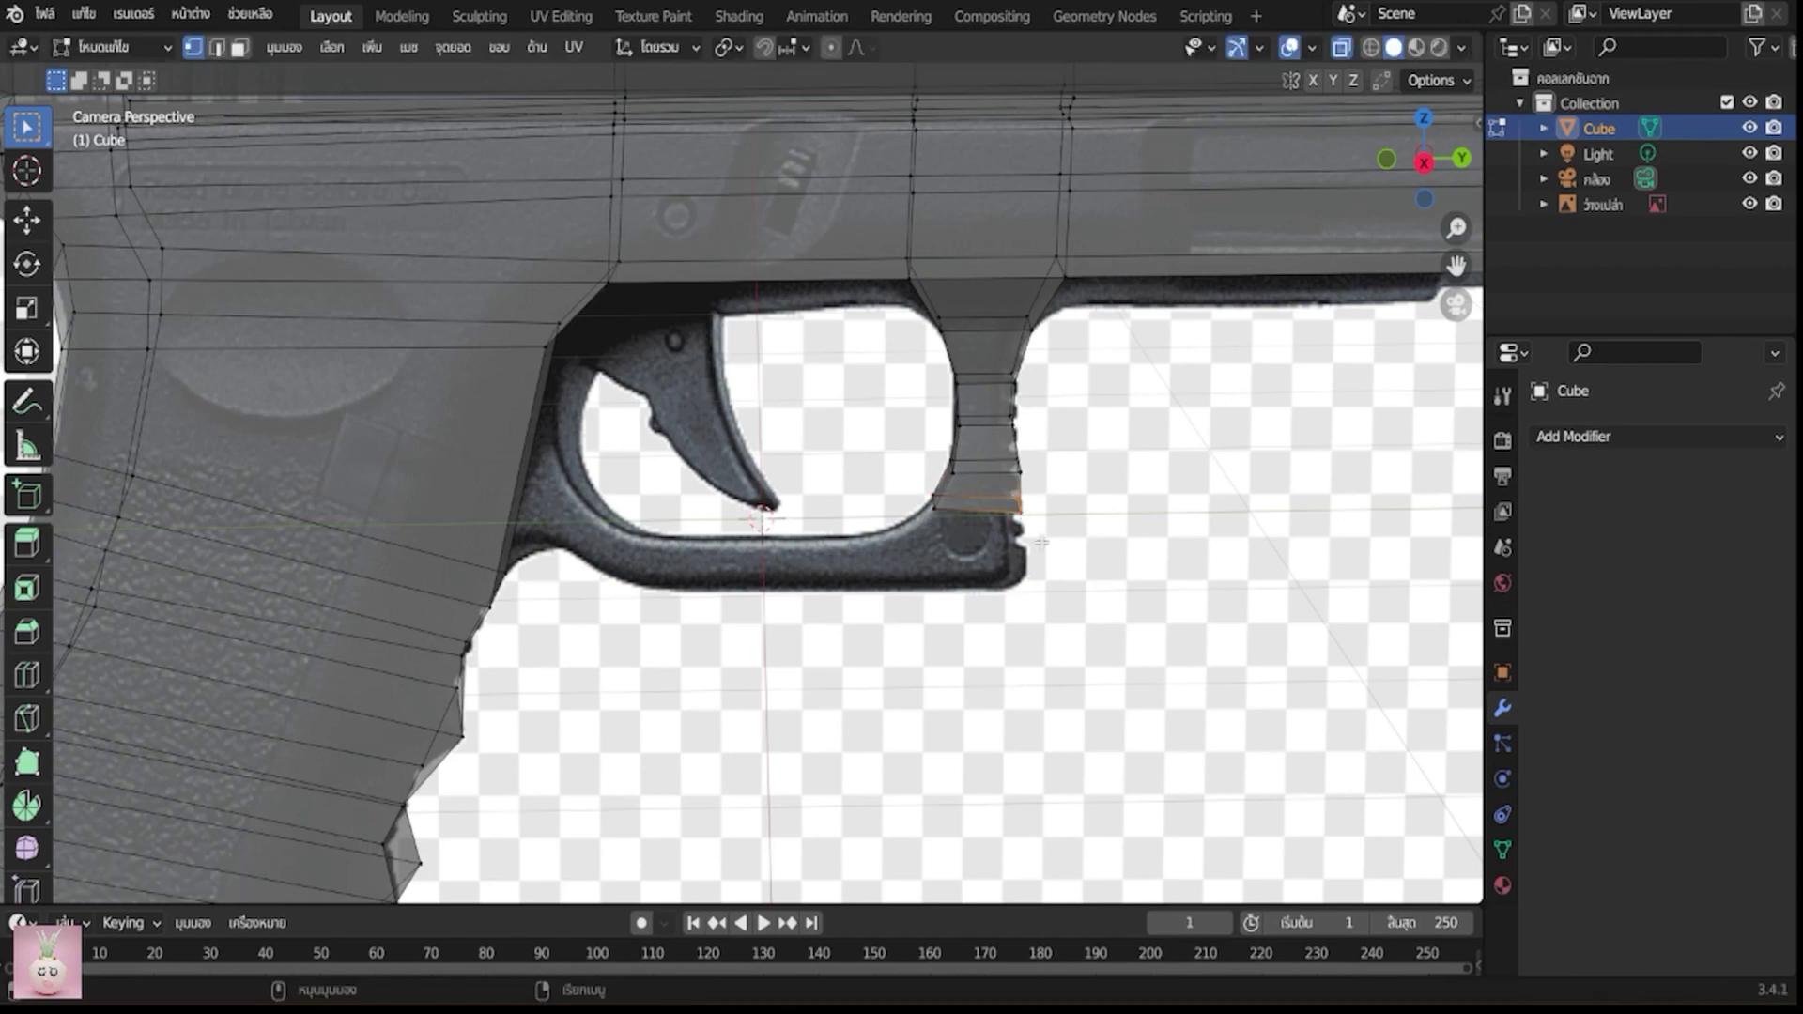
pyautogui.press('g')
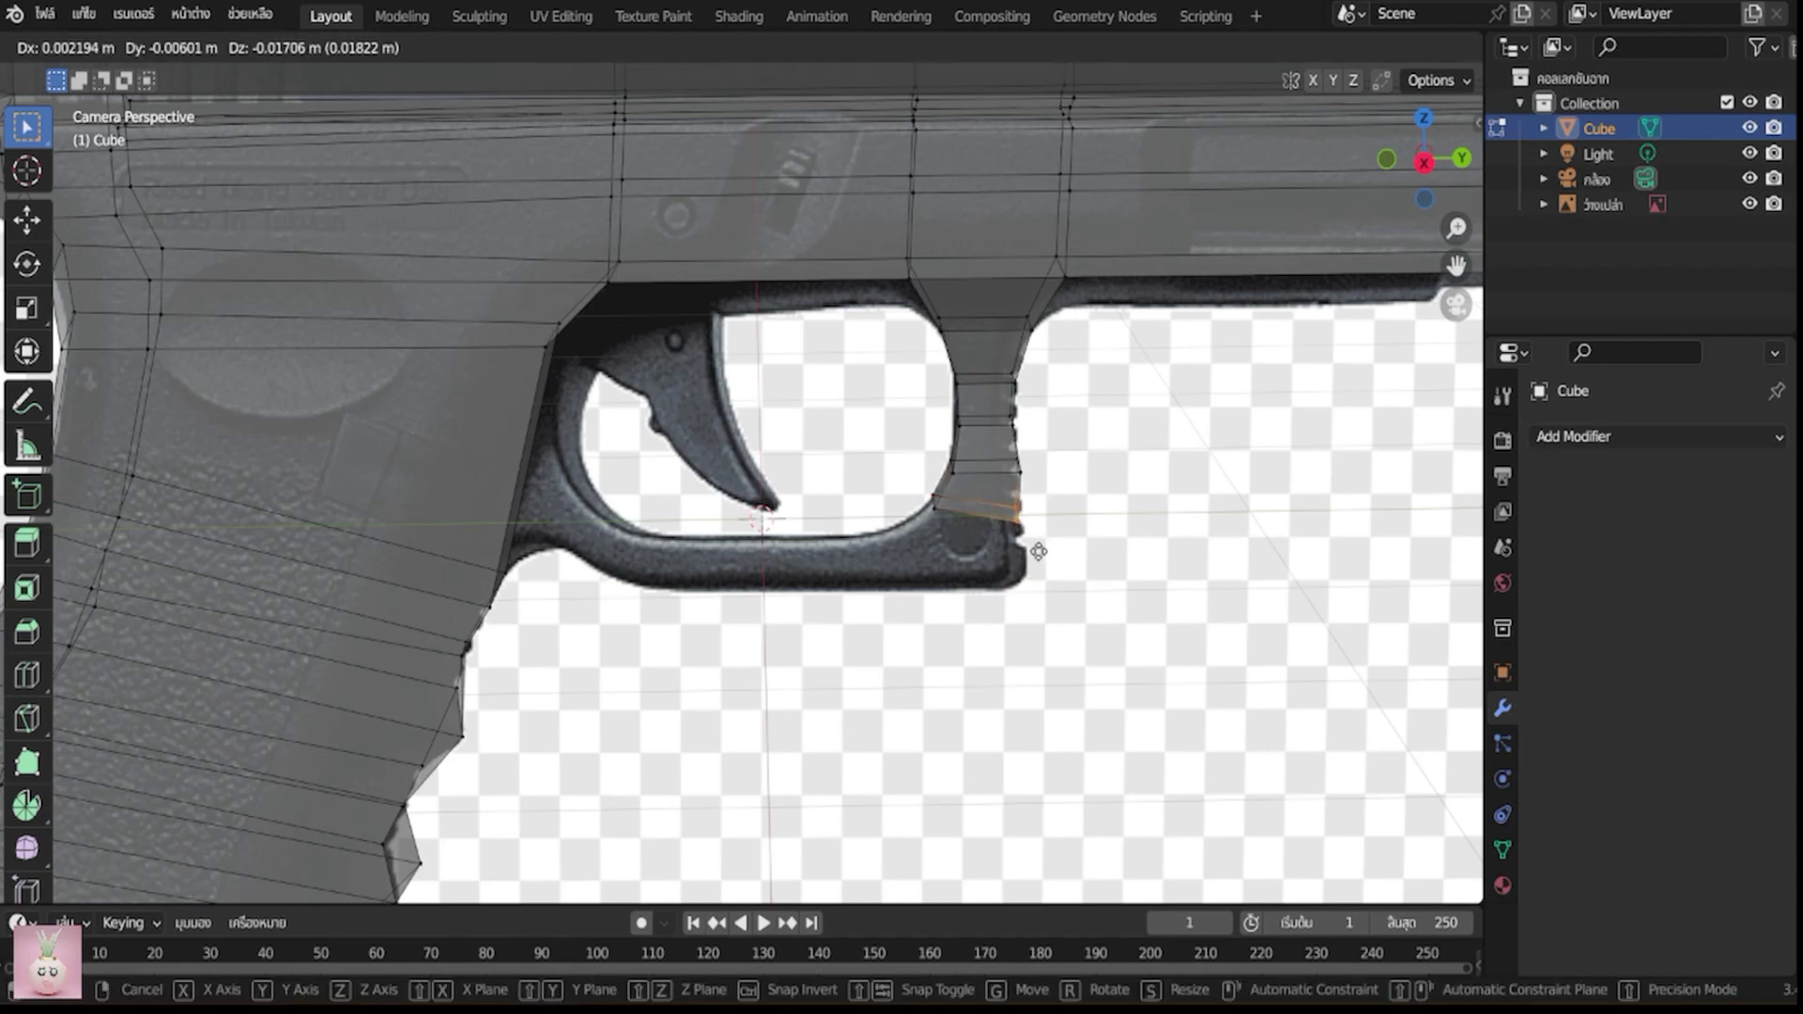
pyautogui.click(1039, 551)
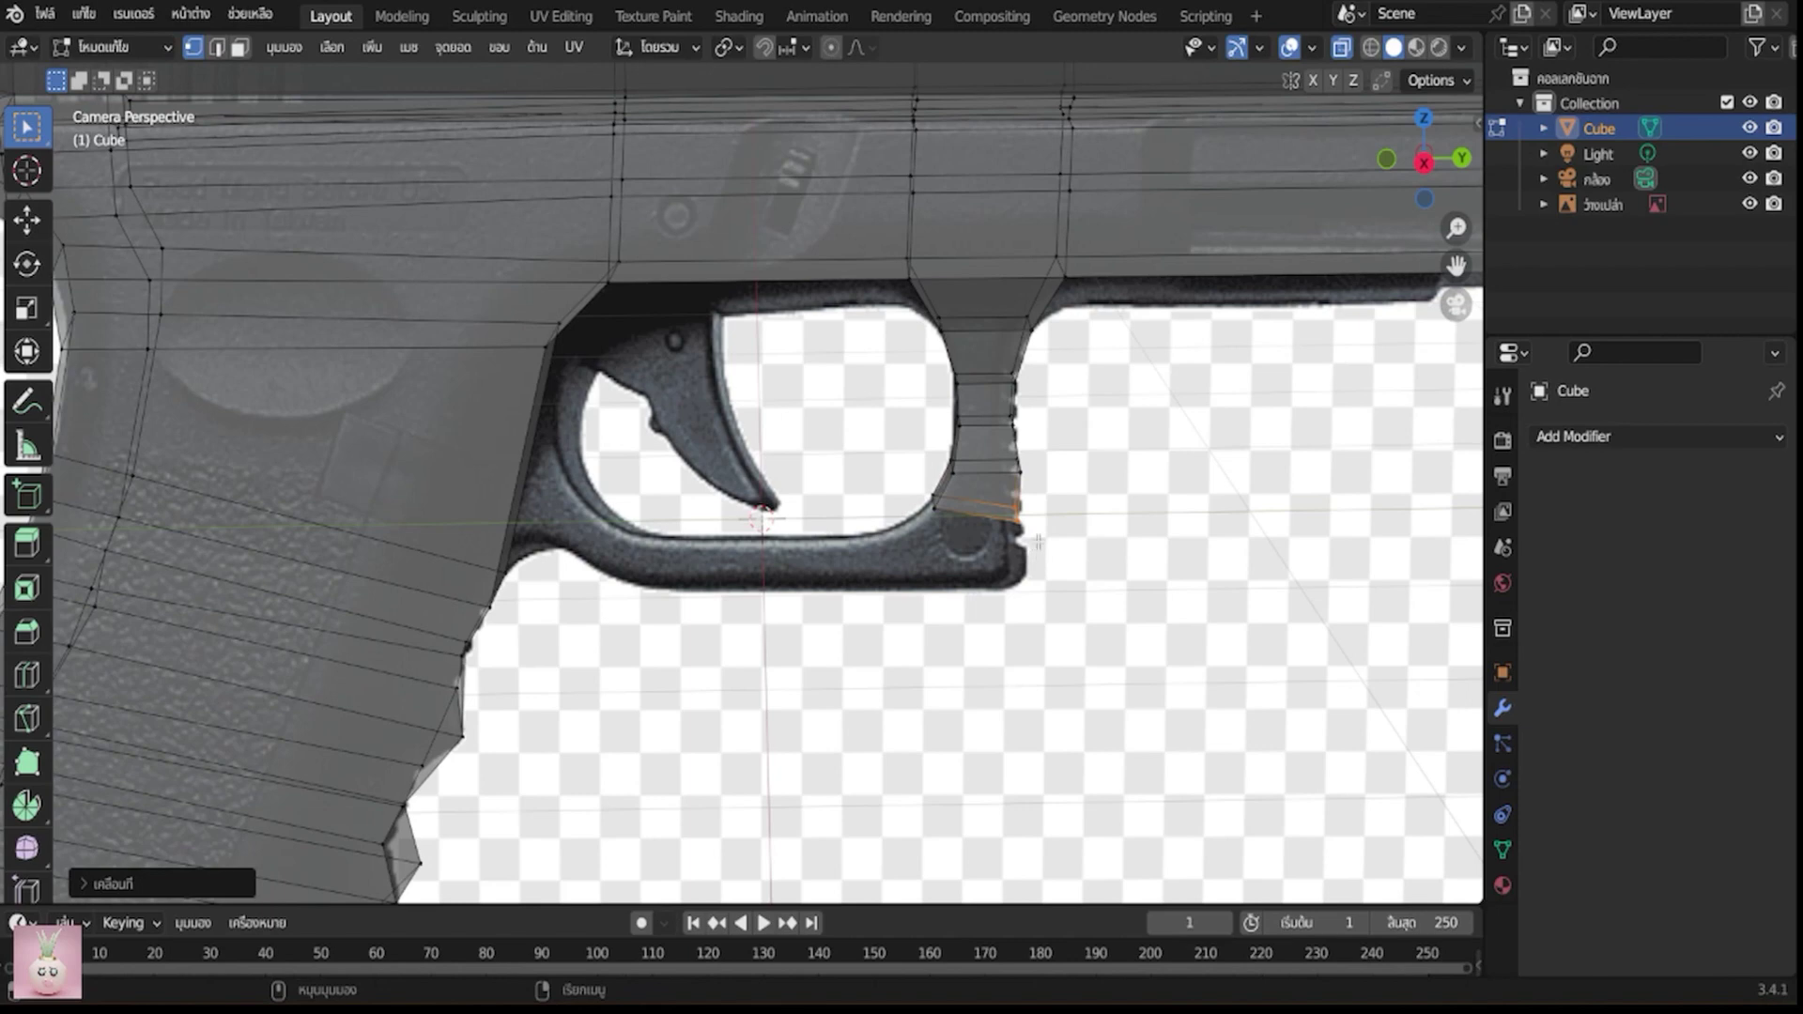
pyautogui.click(1019, 467)
pyautogui.press('g')
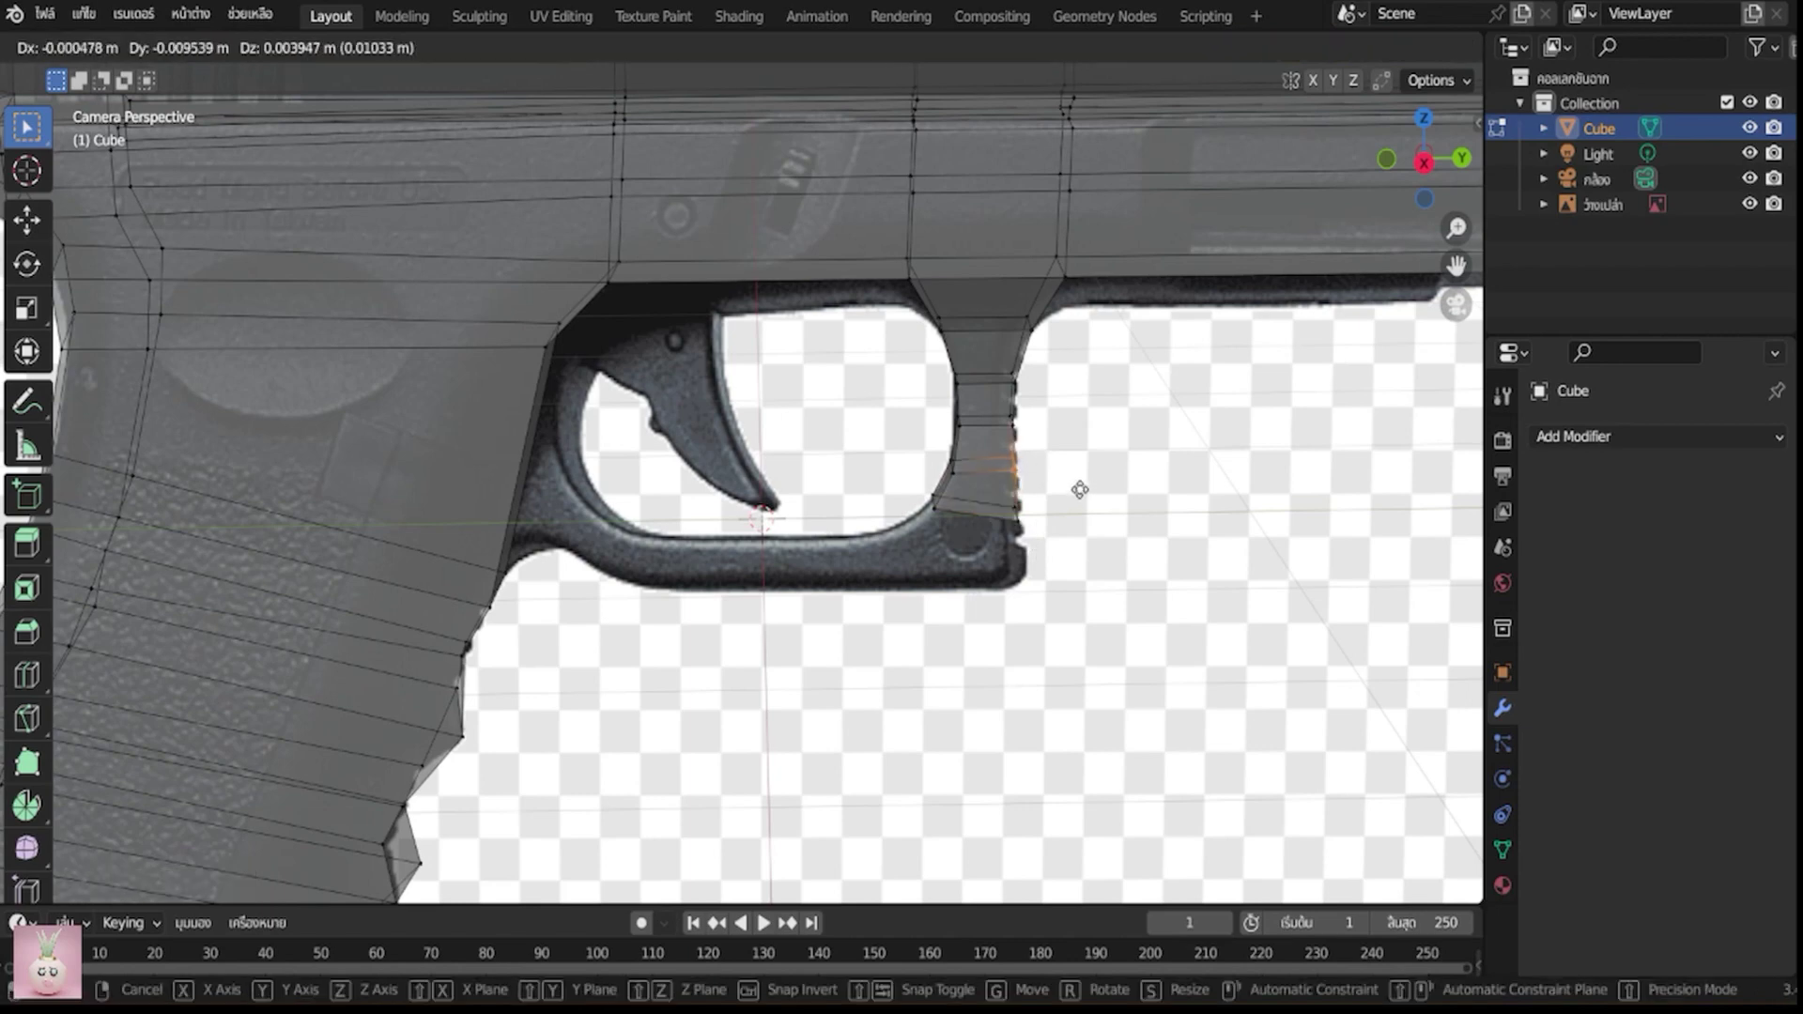
pyautogui.click(1082, 489)
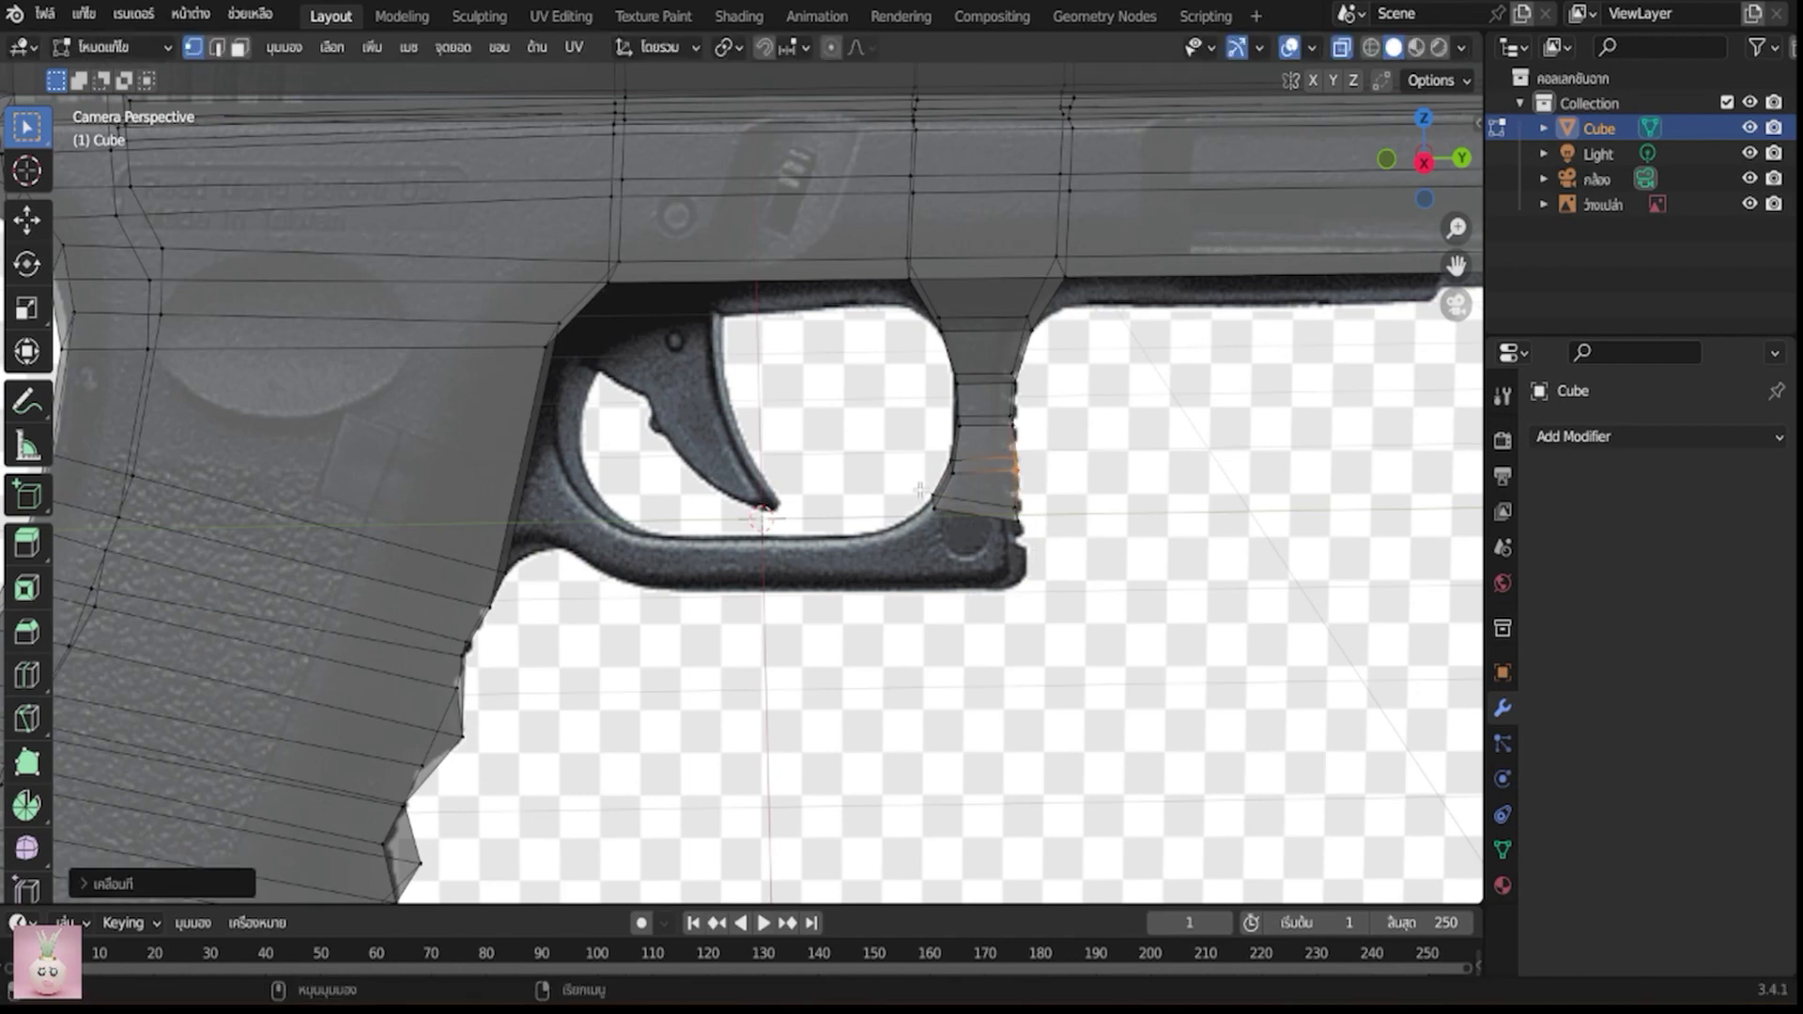
# Extrude the bottom edge loop down to the guard's bottom front corner and fit its edges
pyautogui.keyDown('alt'); pyautogui.click(976, 509); pyautogui.keyUp('alt')
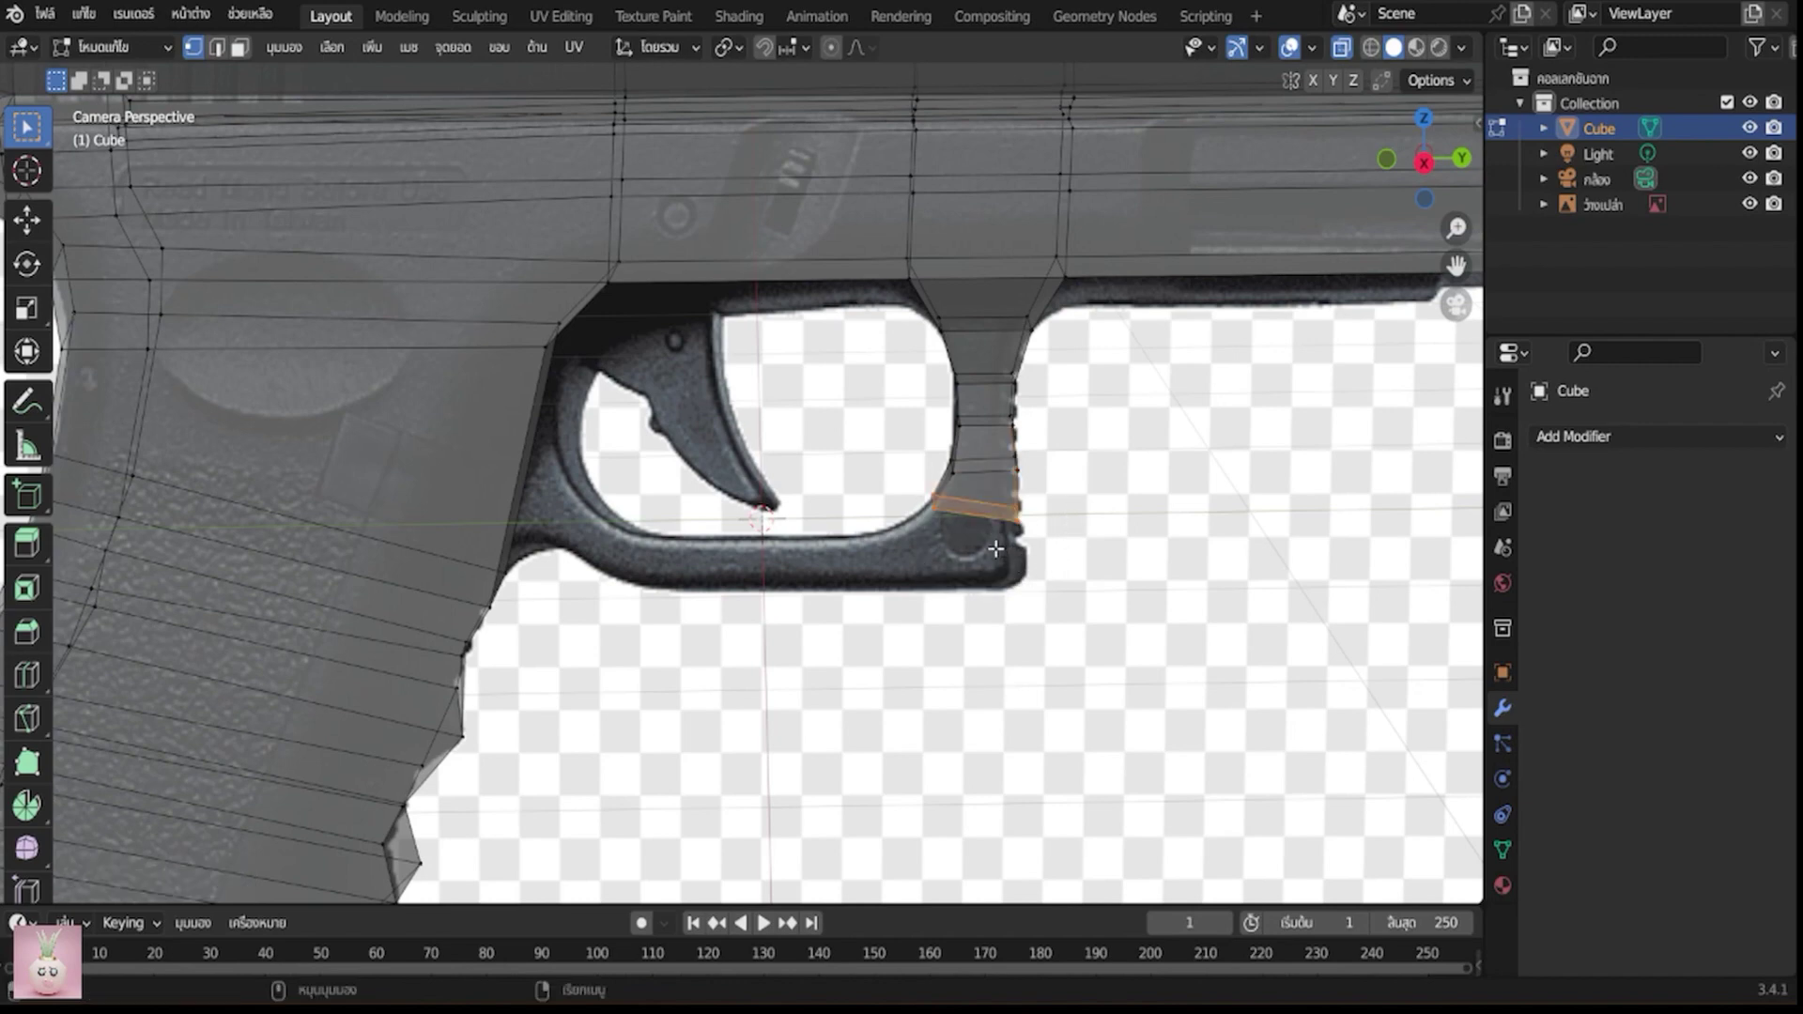
pyautogui.press('e')
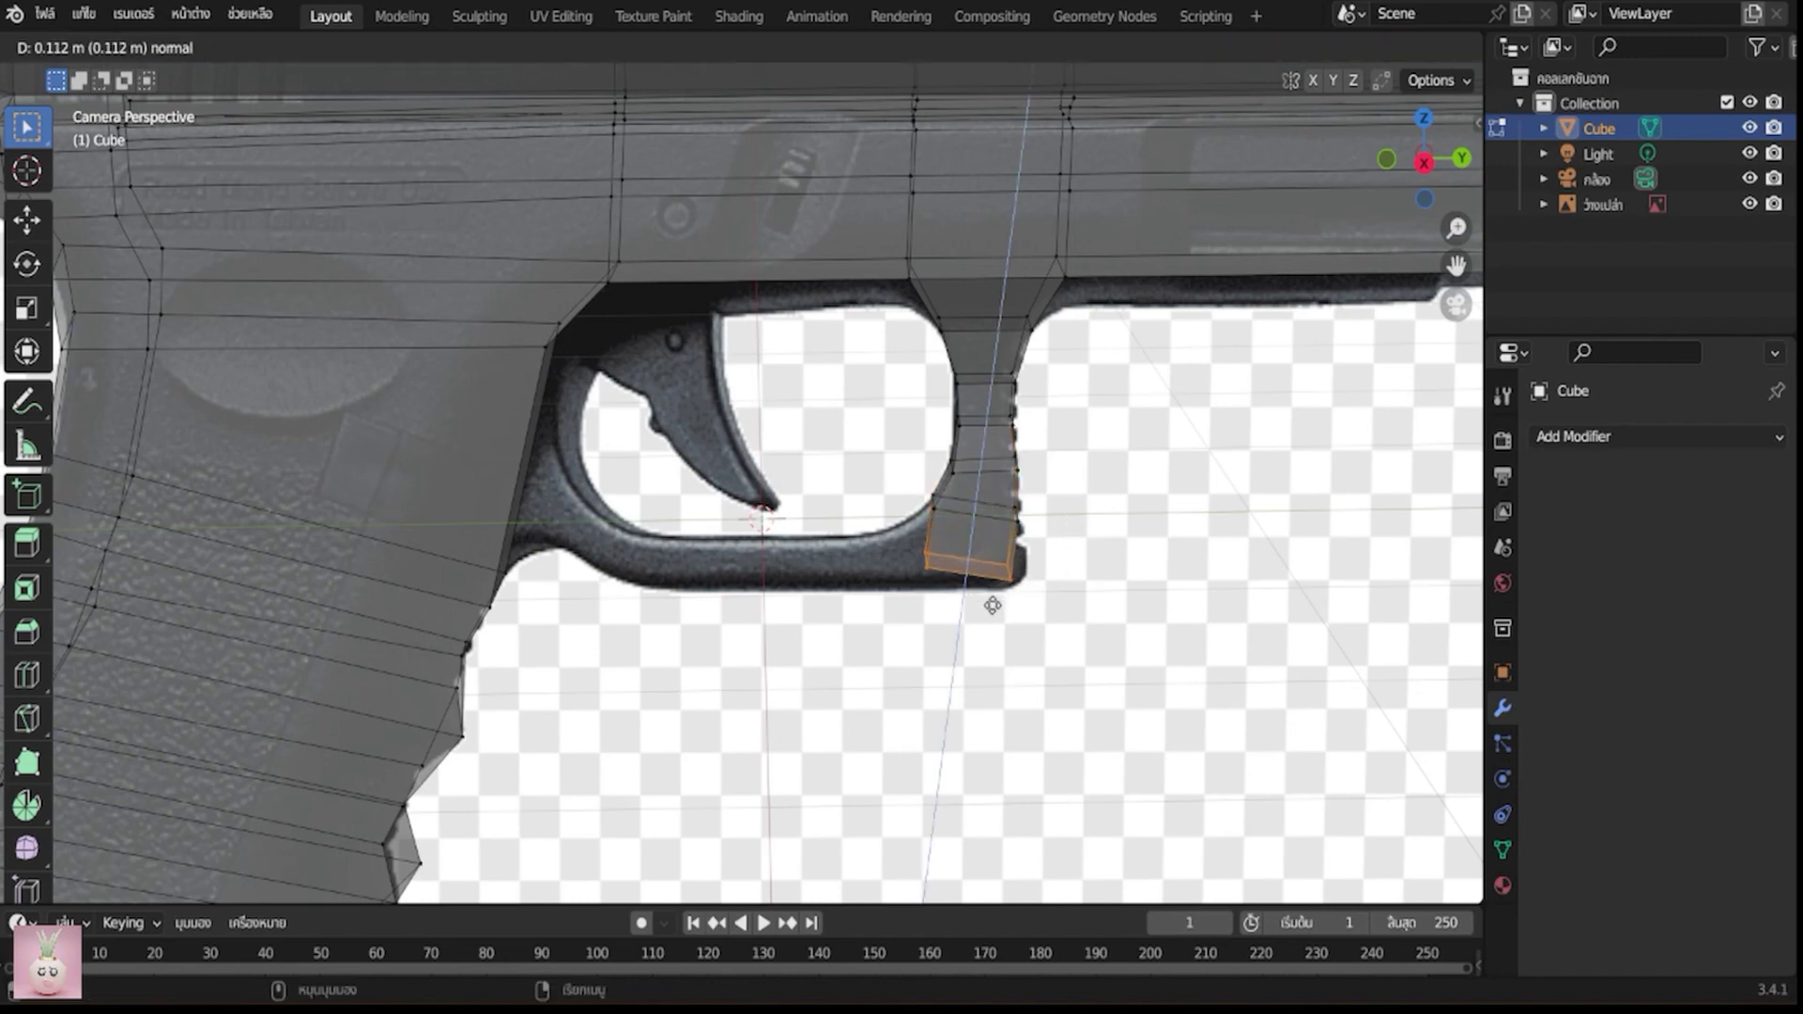
pyautogui.click(1007, 534)
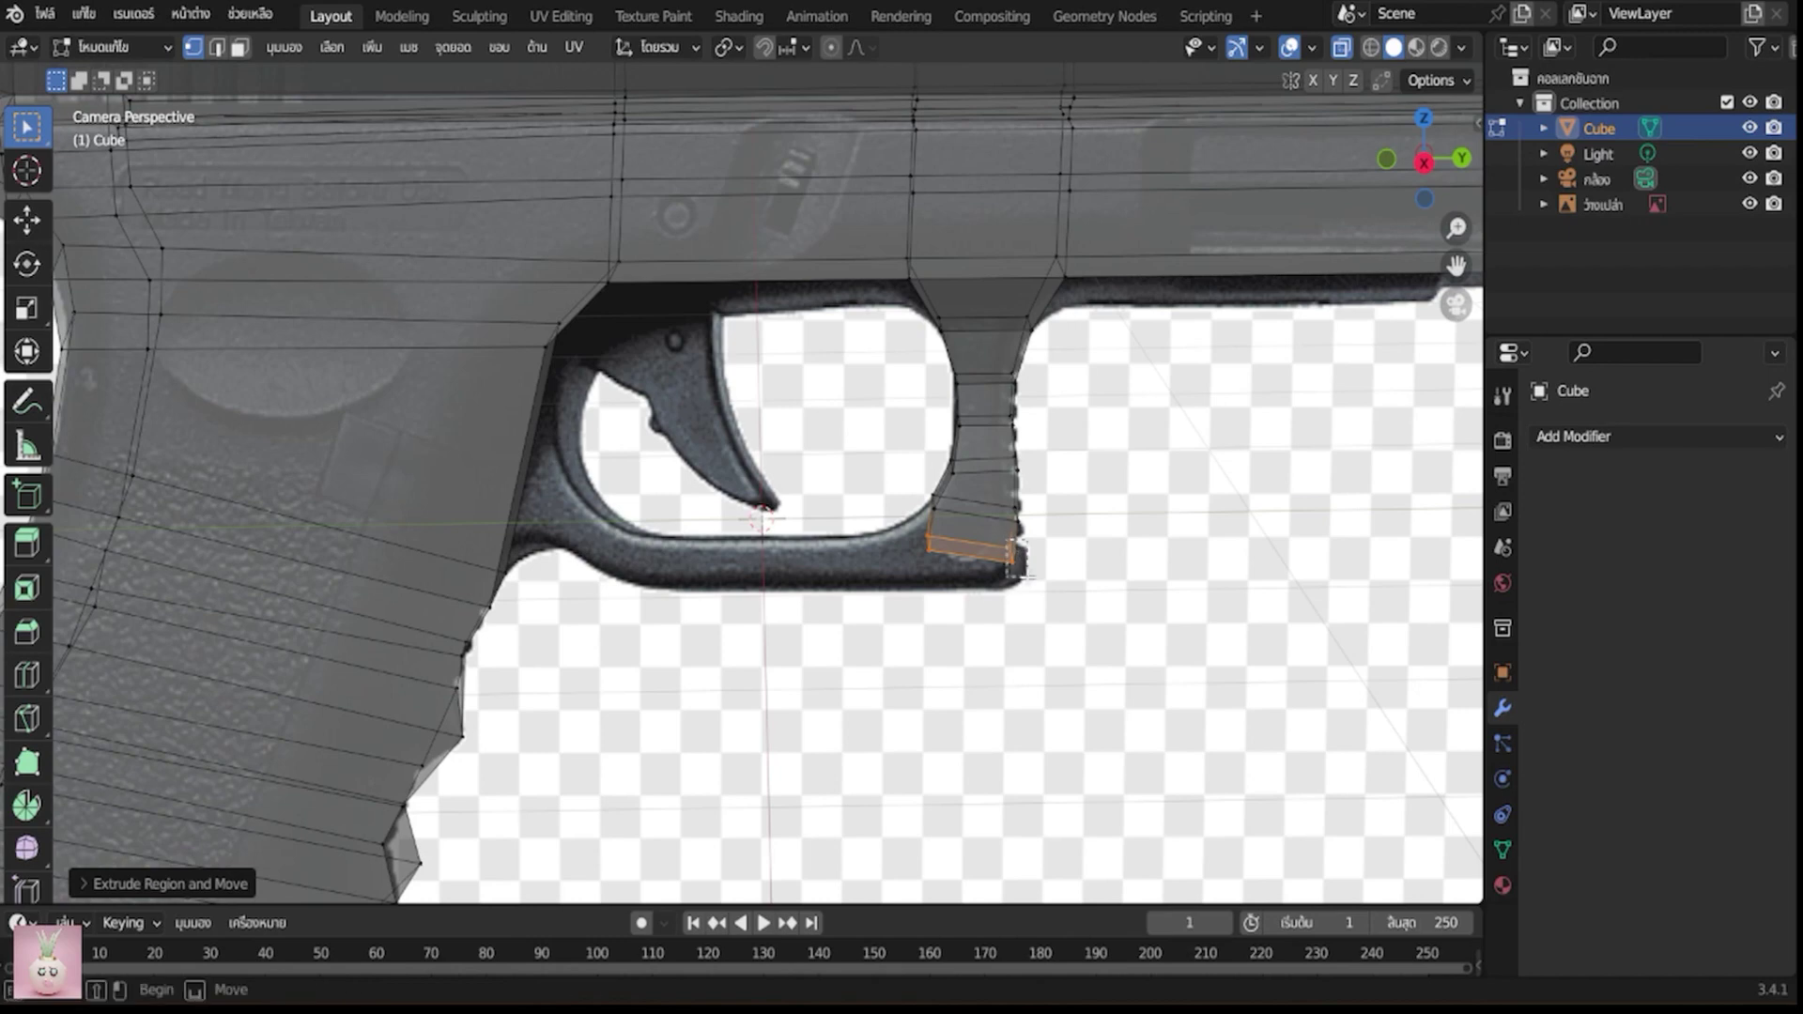
pyautogui.click(1067, 554)
pyautogui.press('g')
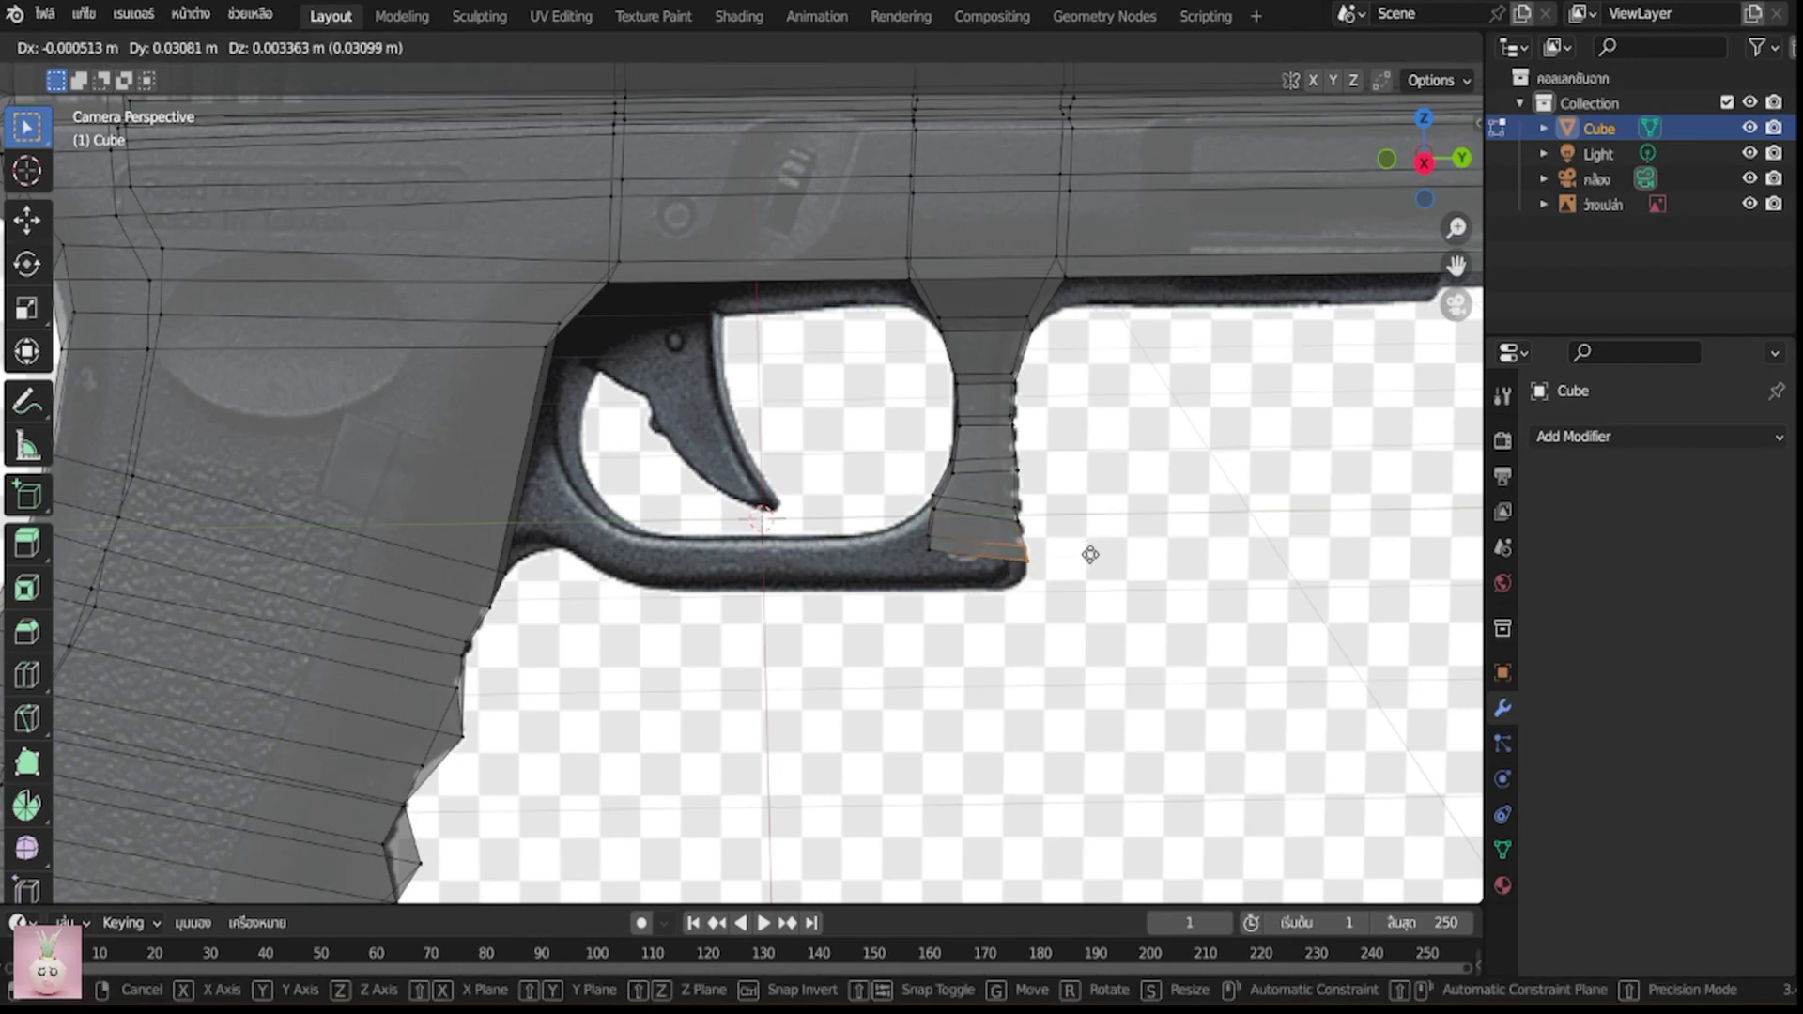
pyautogui.click(1090, 554)
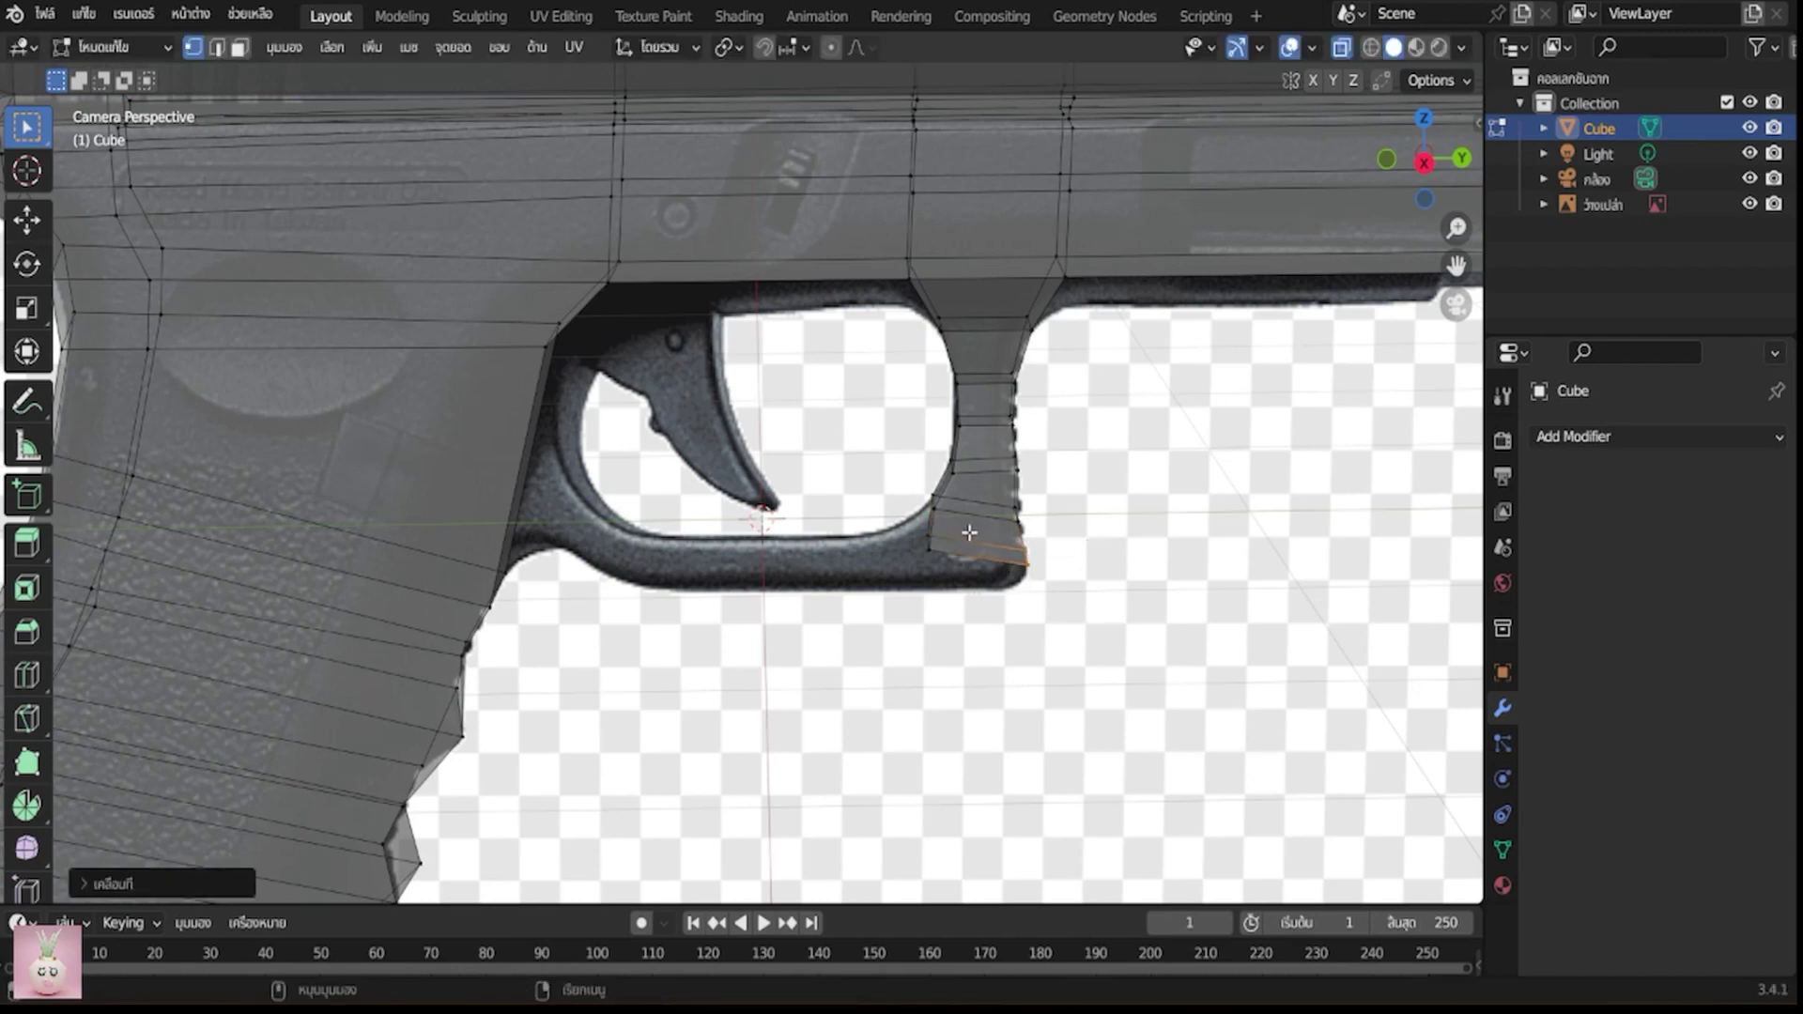
pyautogui.click(917, 524)
pyautogui.press('g')
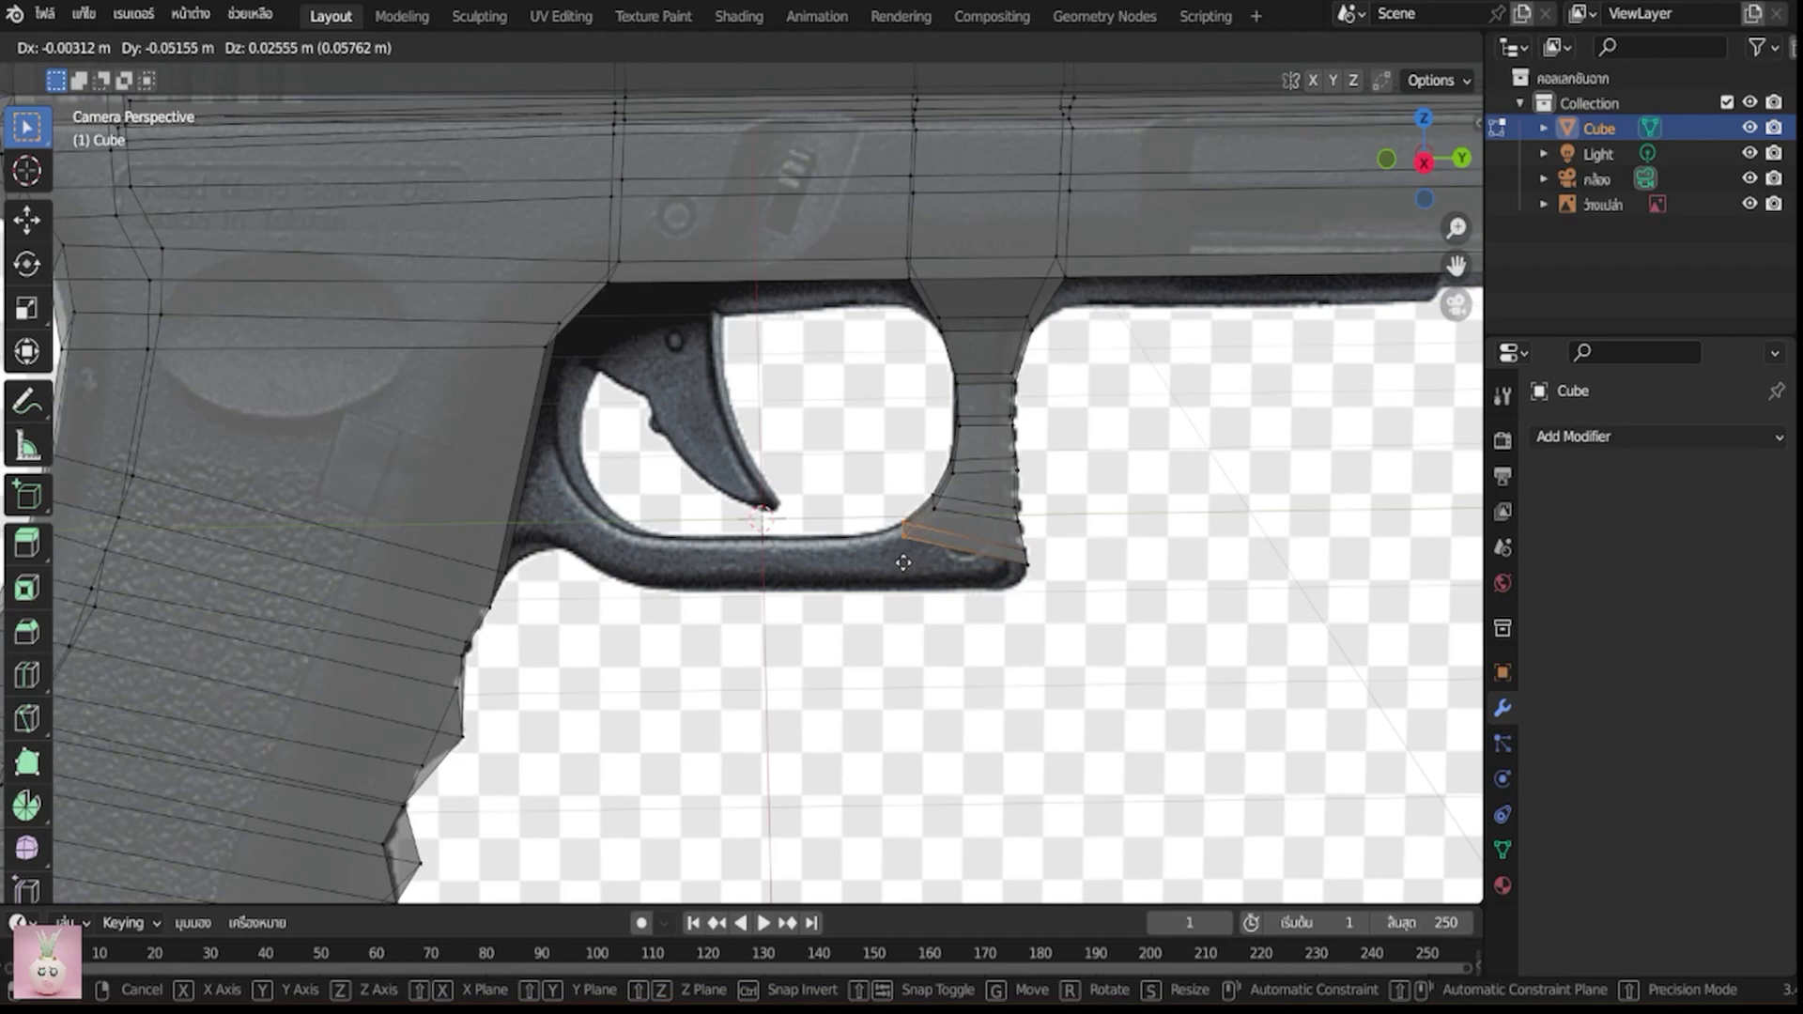
pyautogui.click(903, 561)
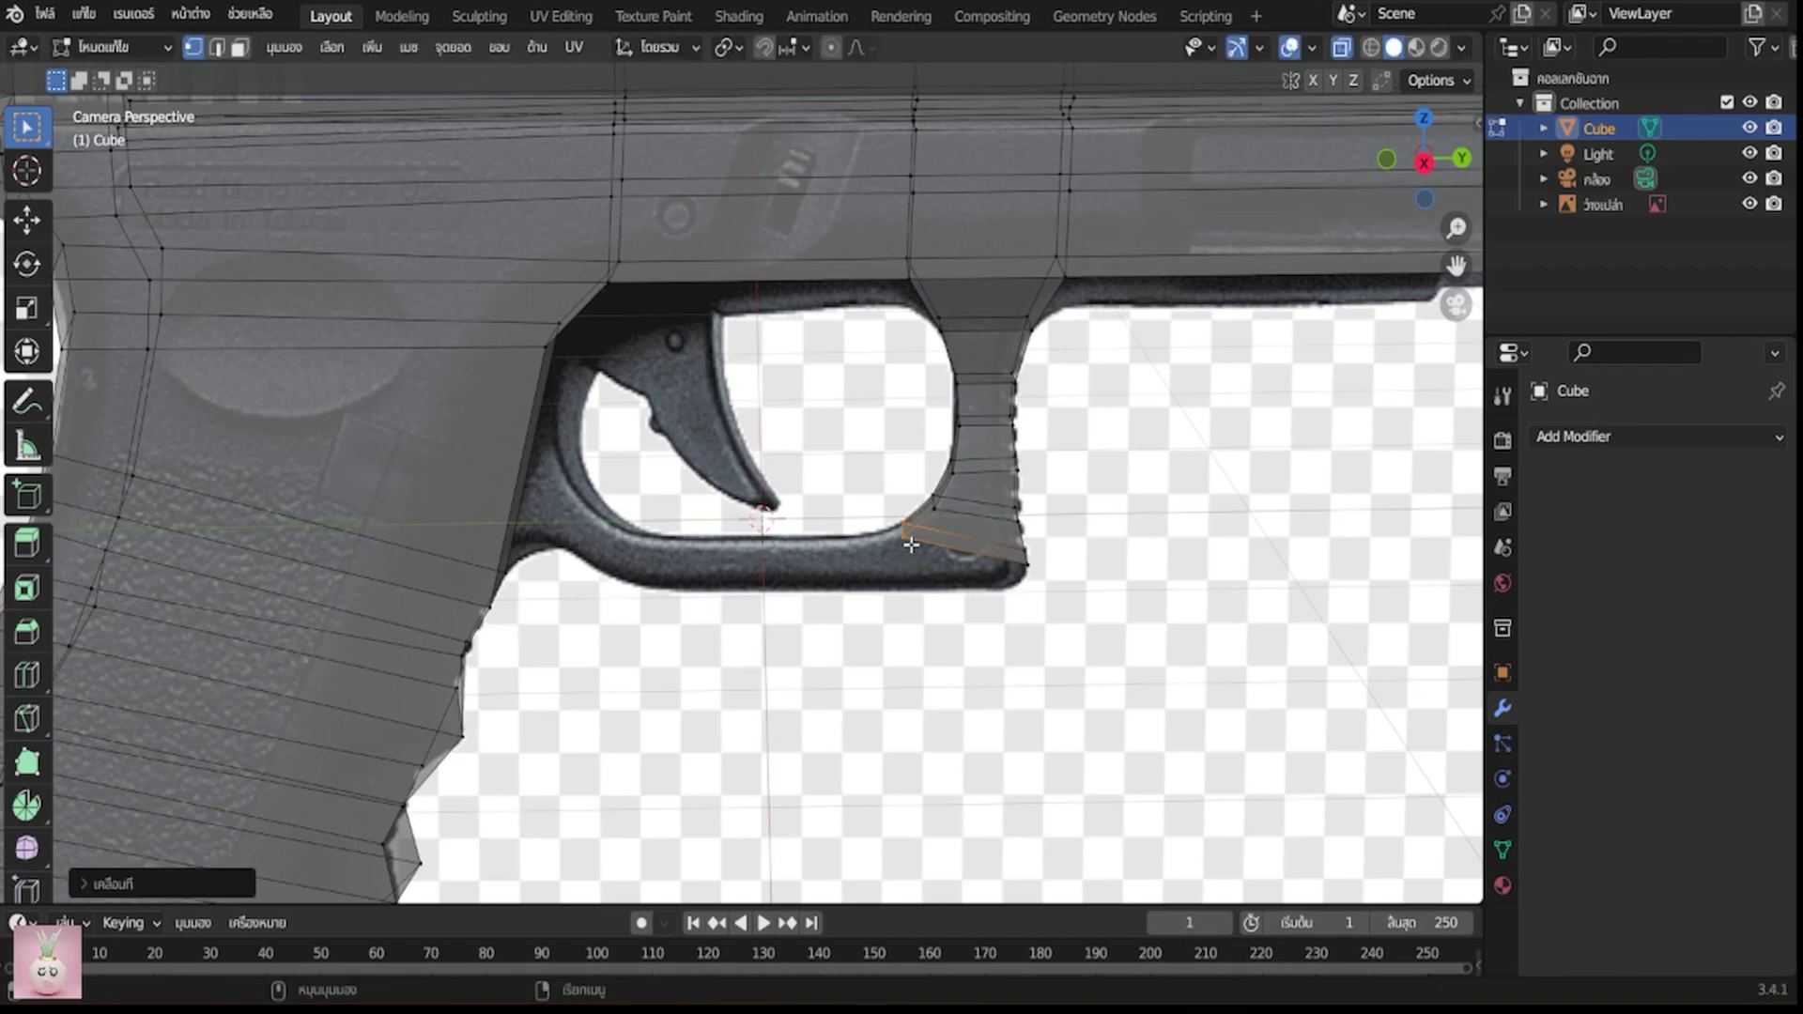
# Extrude the bottom face back along the guard's lower bar and fit it to the reference
pyautogui.keyDown('shift'); pyautogui.click(1029, 568); pyautogui.keyUp('shift')
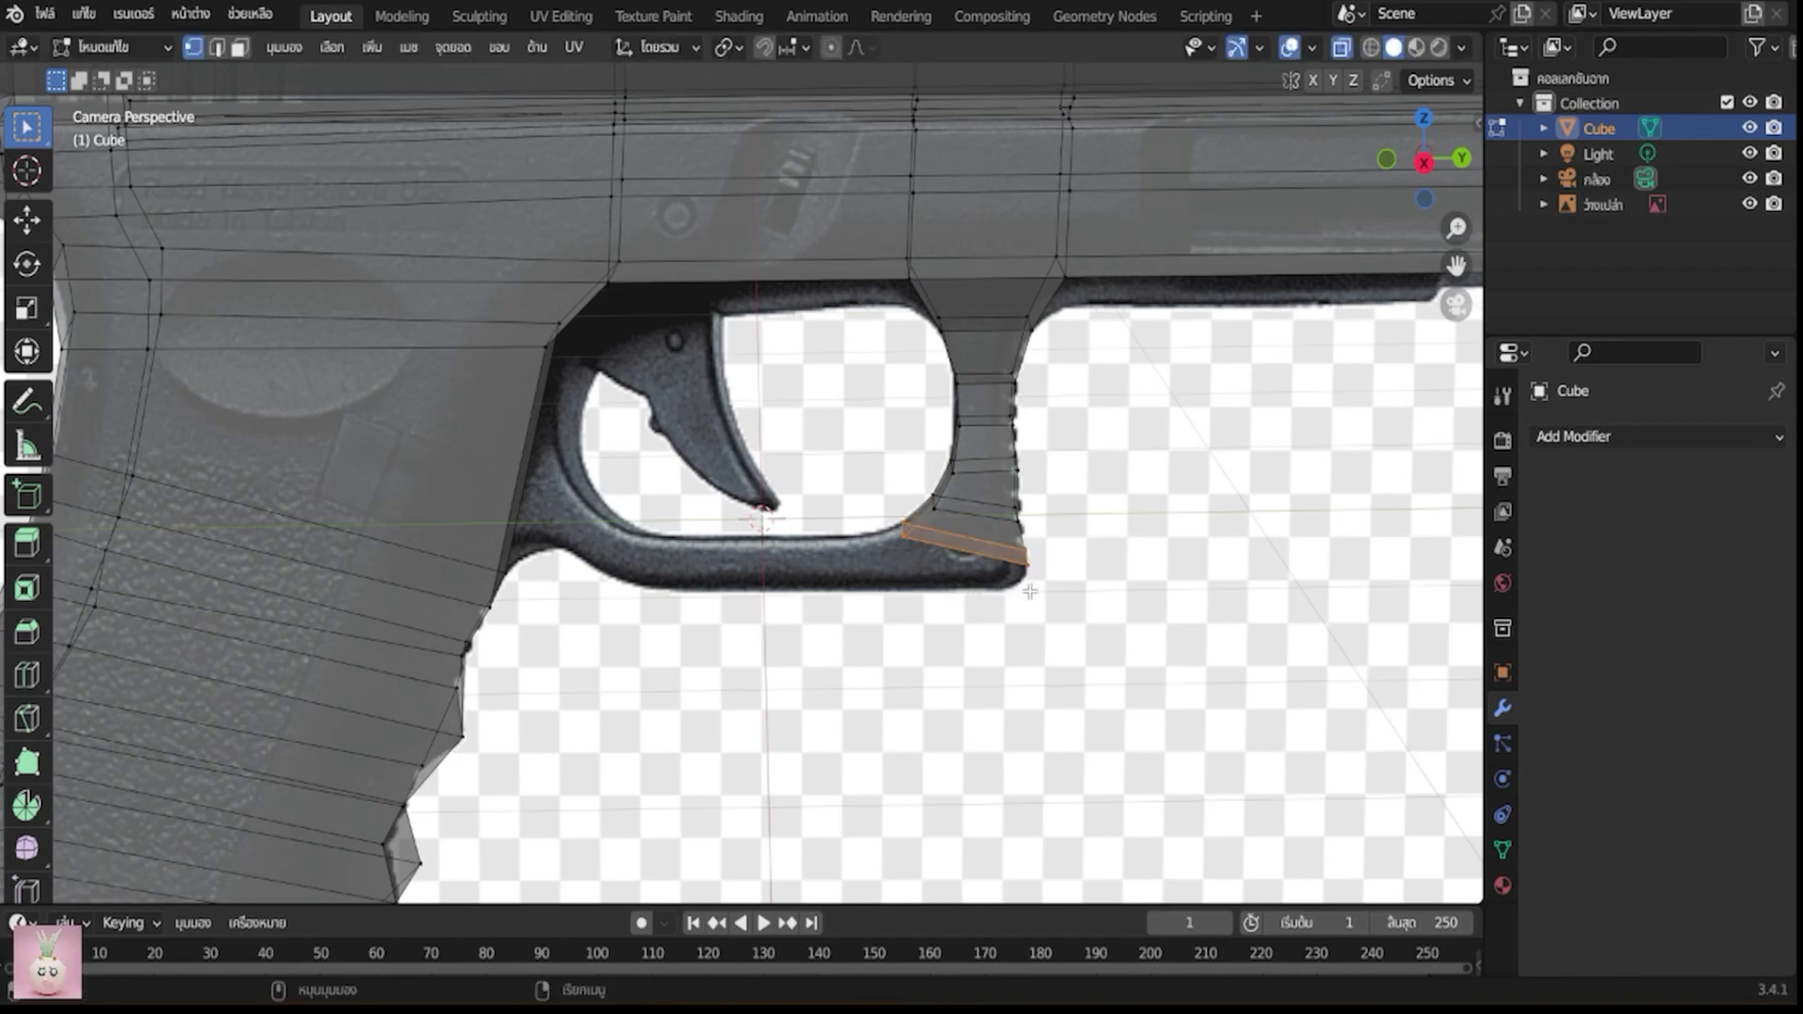
pyautogui.press('e')
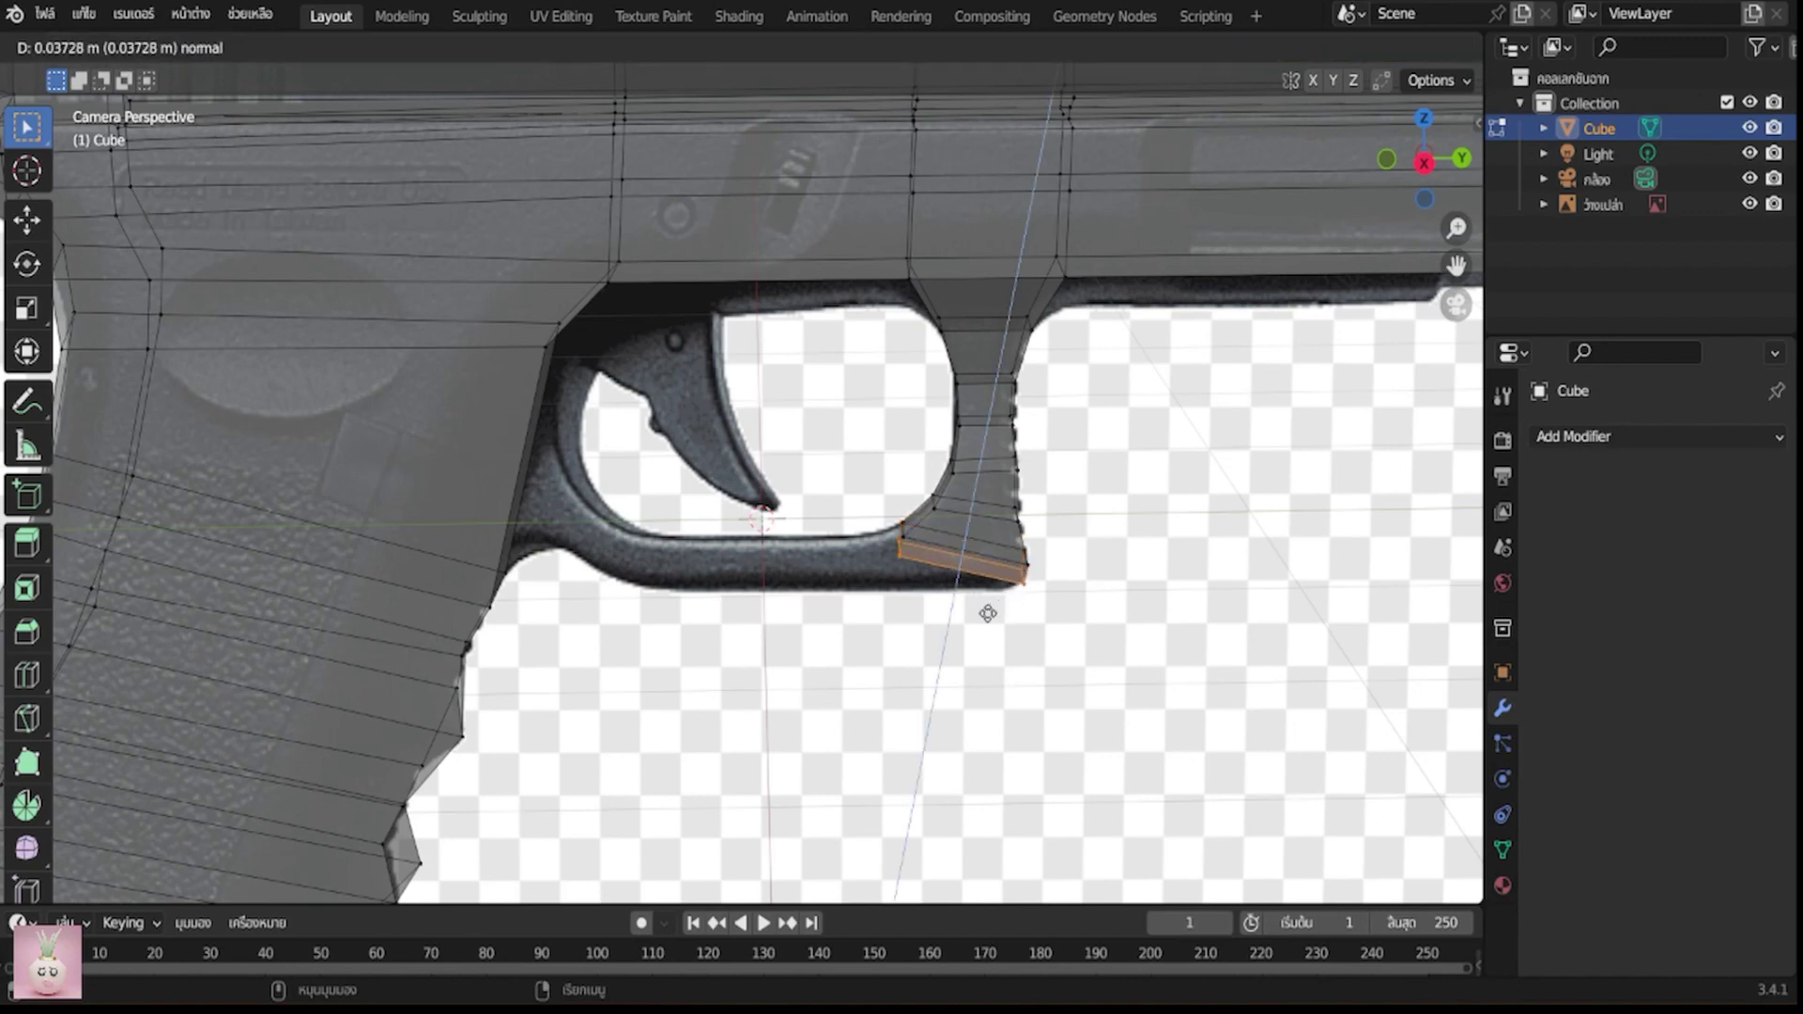
pyautogui.click(979, 613)
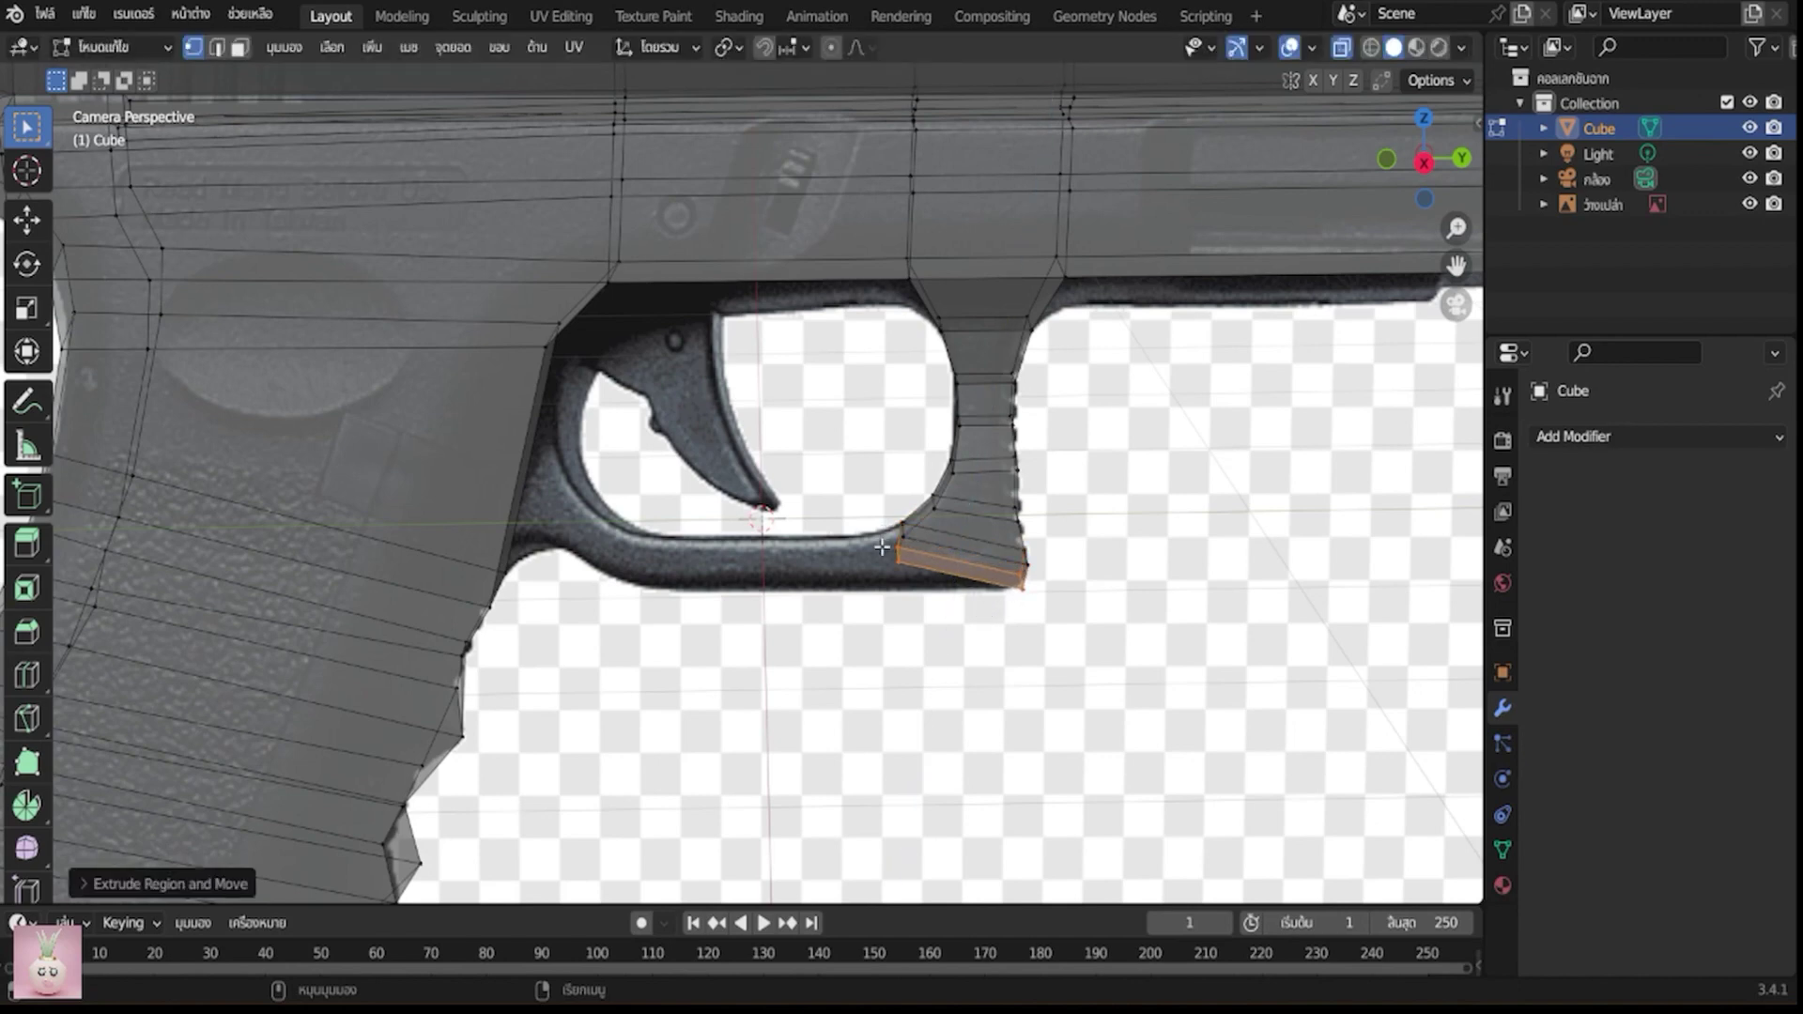
pyautogui.click(909, 577)
pyautogui.press('g')
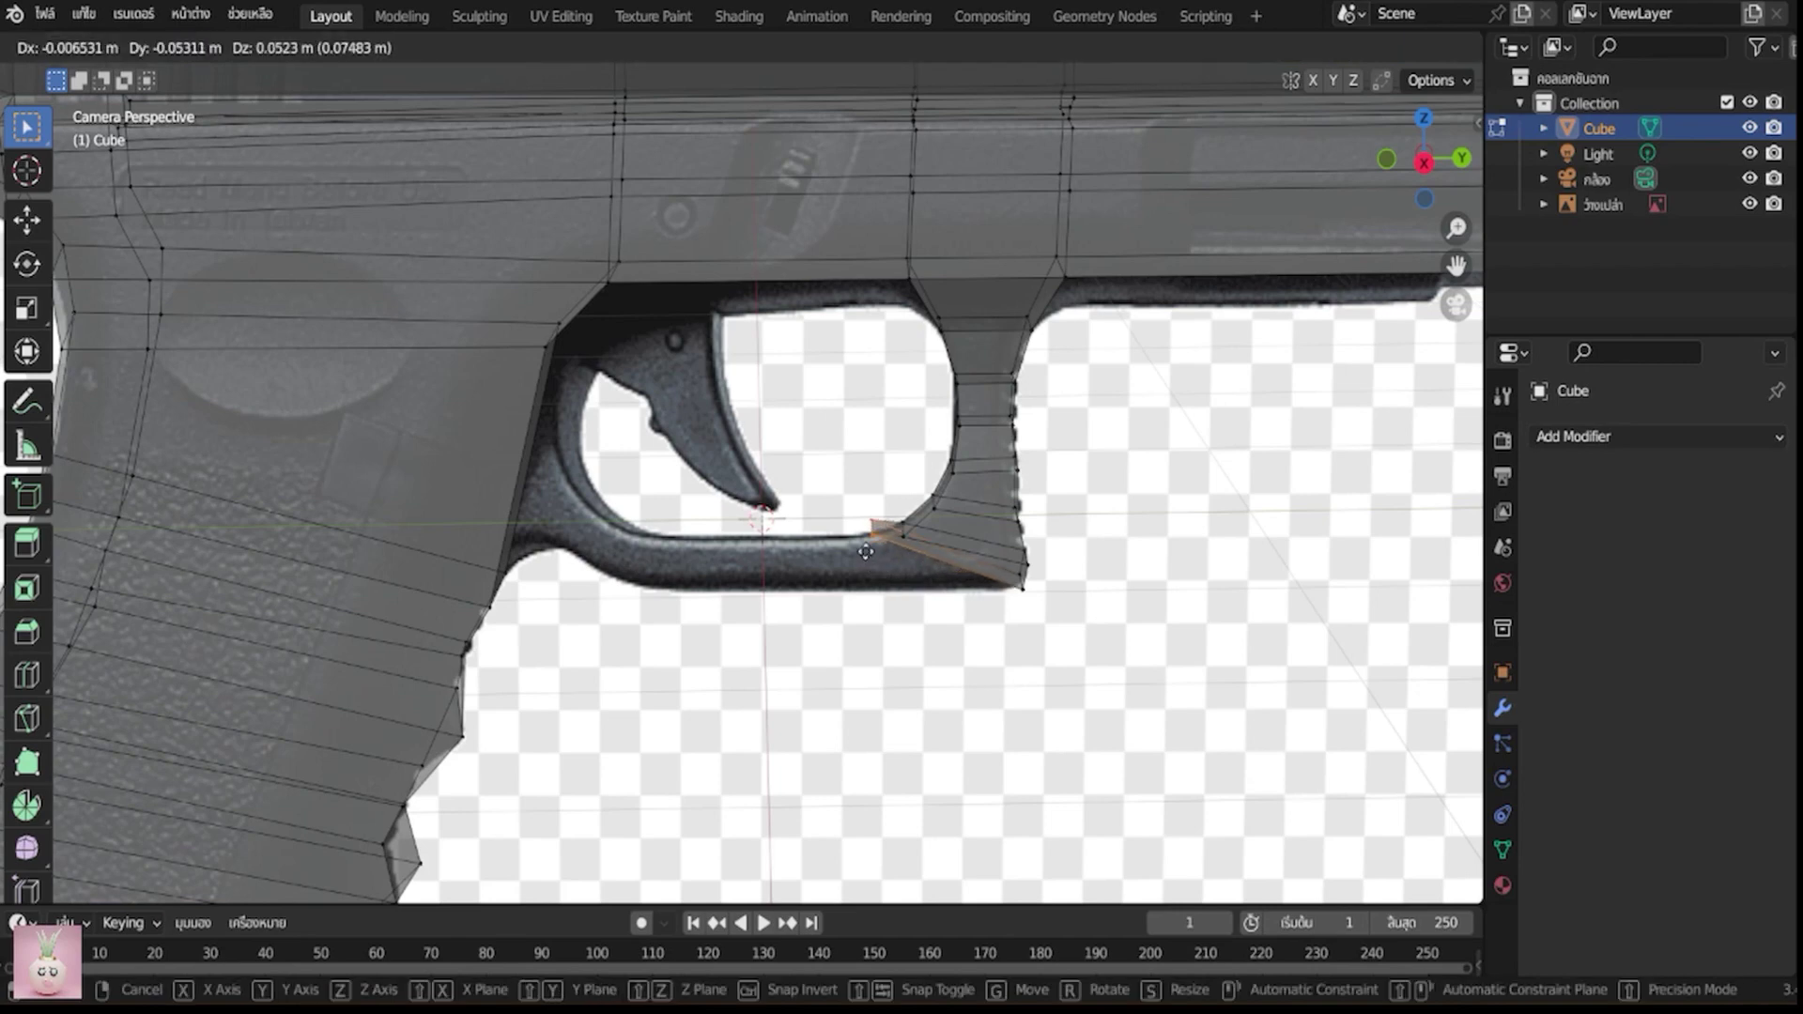
pyautogui.click(862, 564)
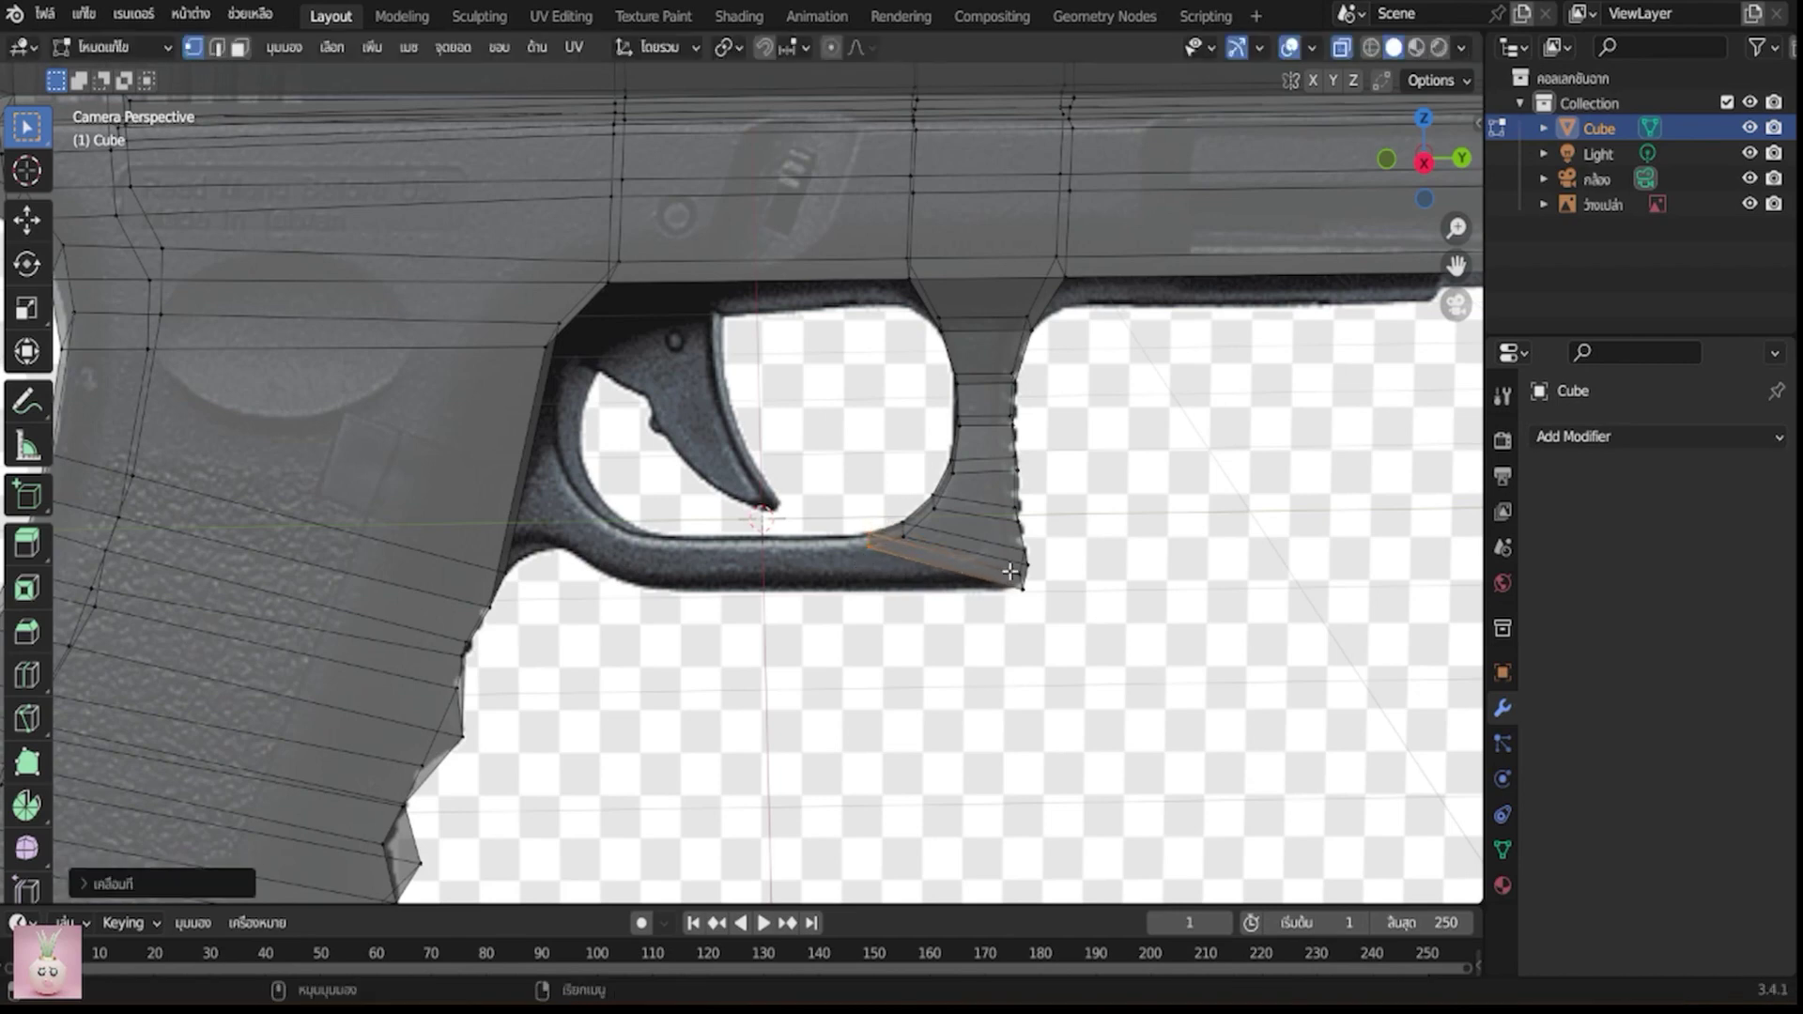
pyautogui.click(1022, 584)
pyautogui.press('g')
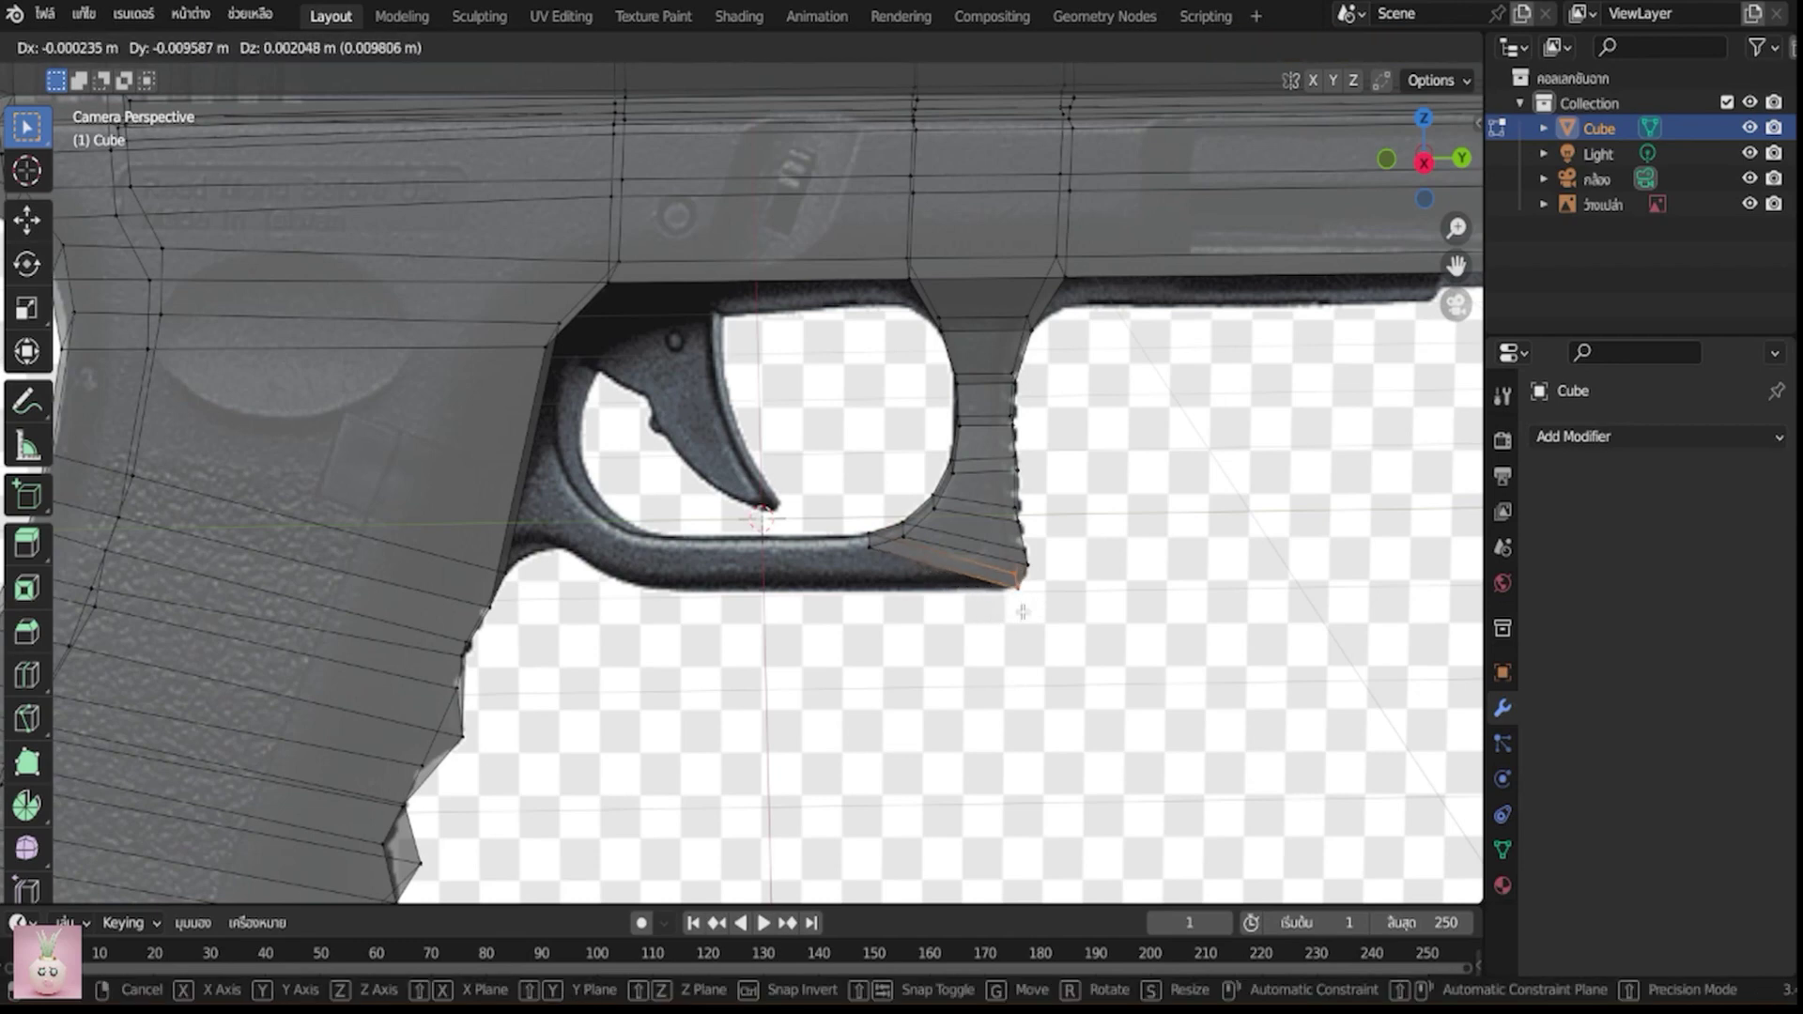
pyautogui.click(1023, 611)
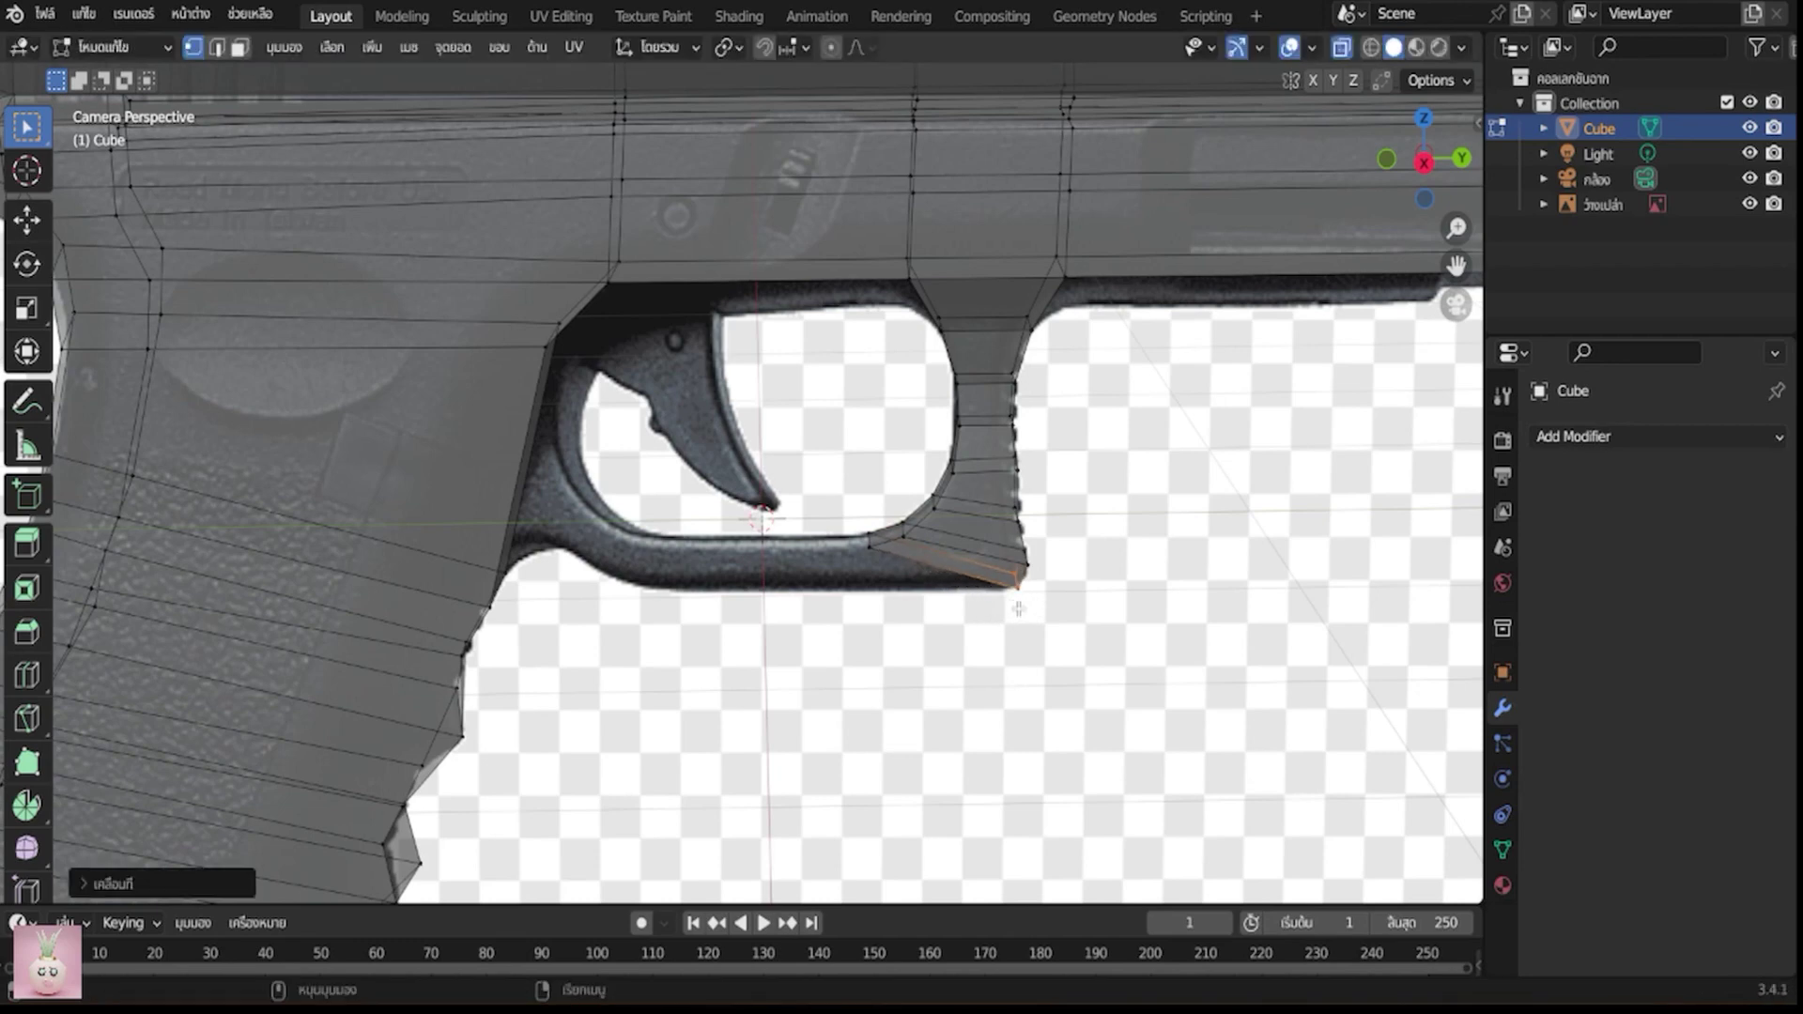
pyautogui.keyDown('shift'); pyautogui.click(869, 535); pyautogui.keyUp('shift')
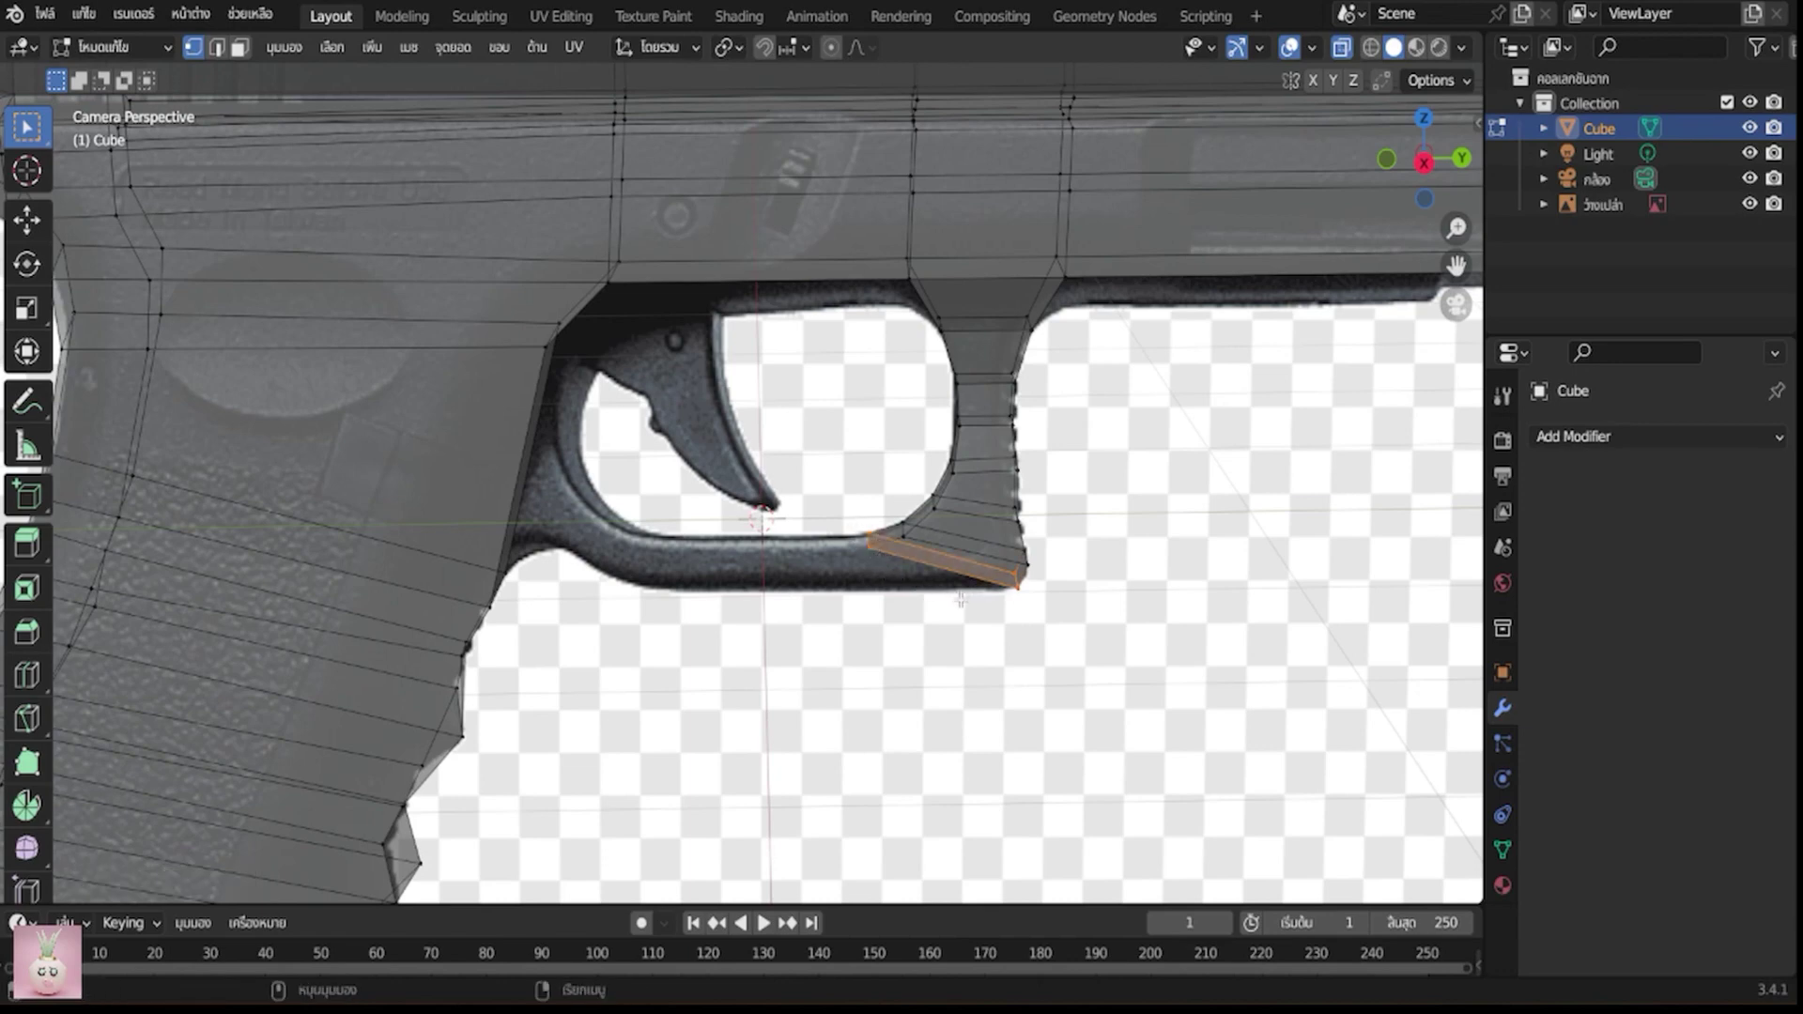
# Extrude a new section from the guard's lower edge and fit its corner vertices to the outline
pyautogui.press('e')
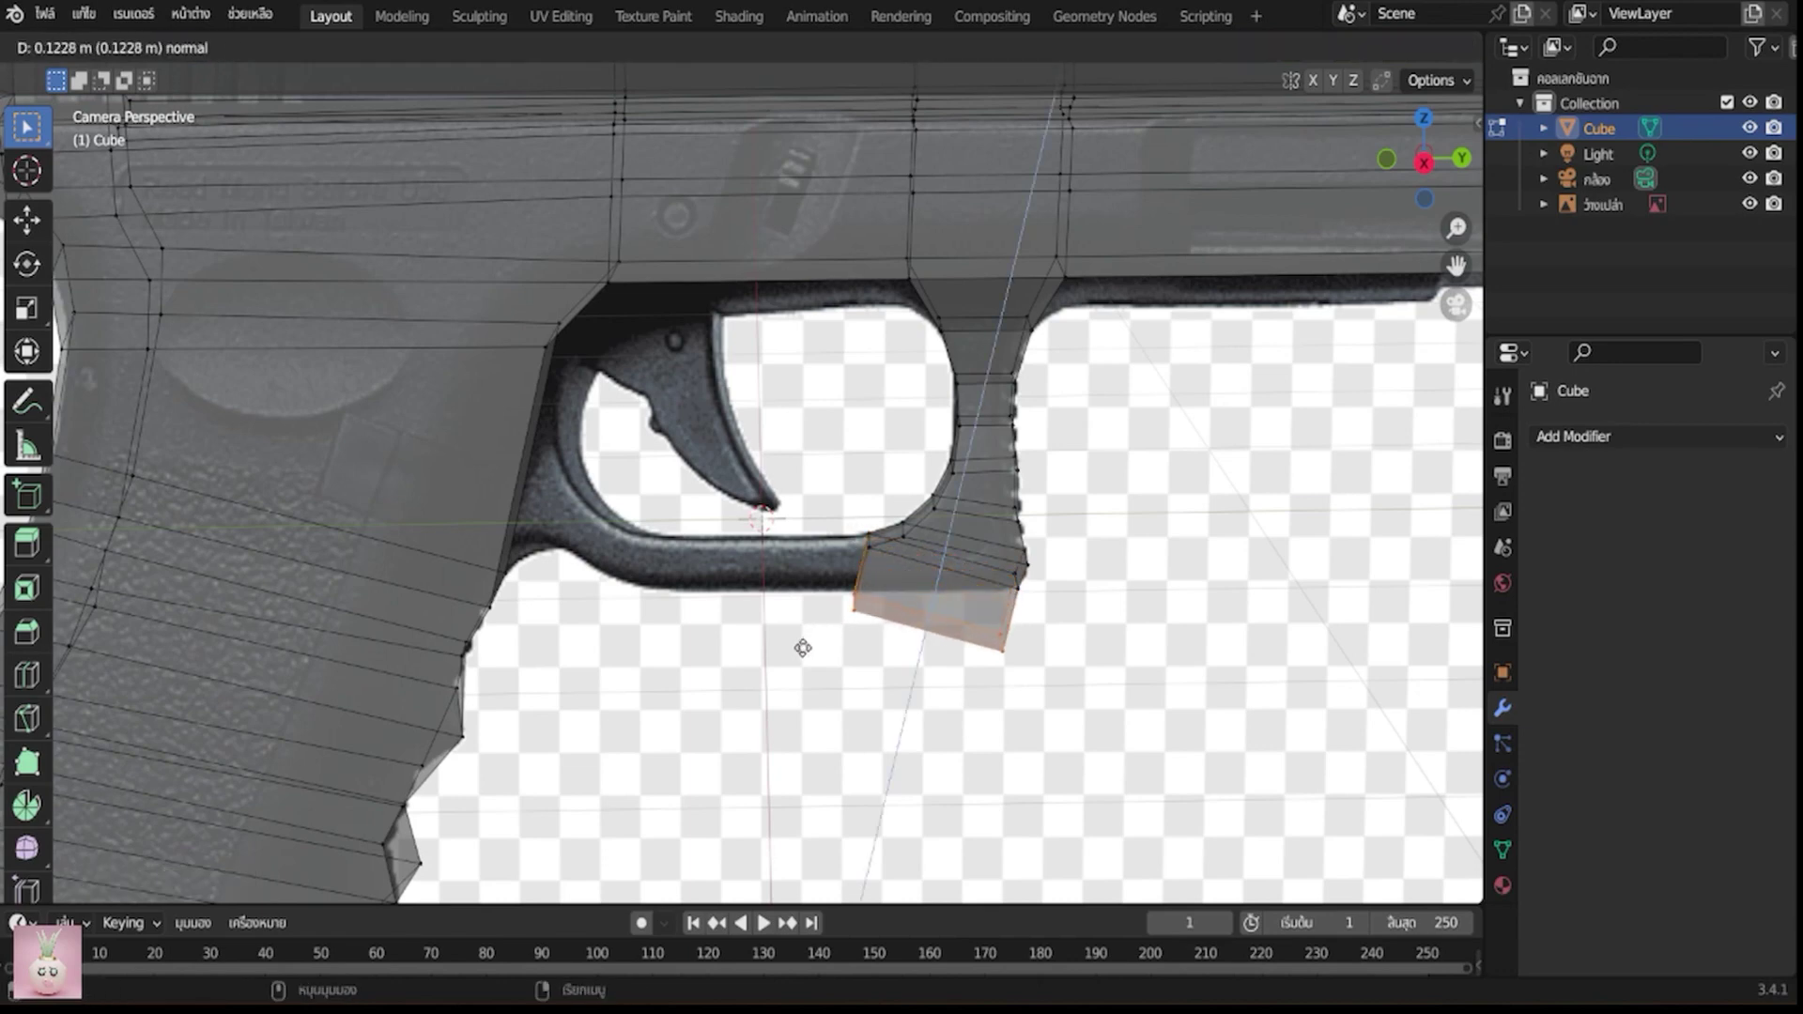
pyautogui.click(803, 648)
pyautogui.click(860, 648)
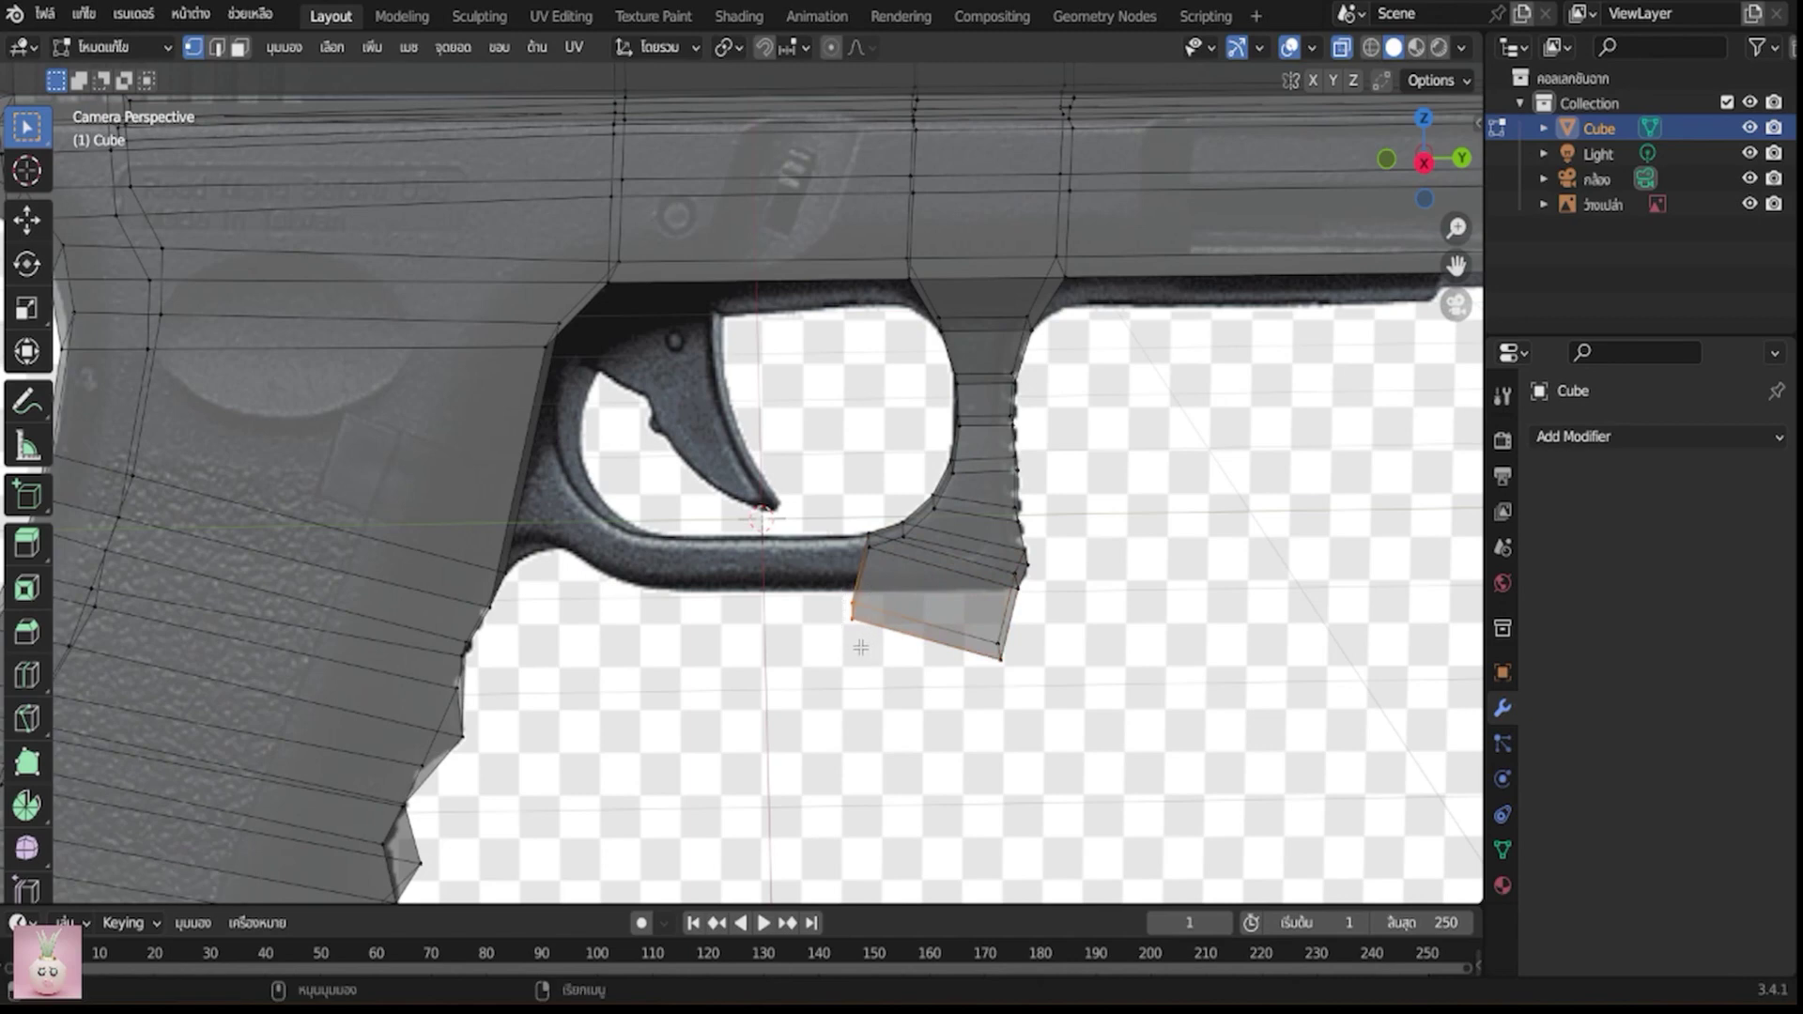
pyautogui.press('g')
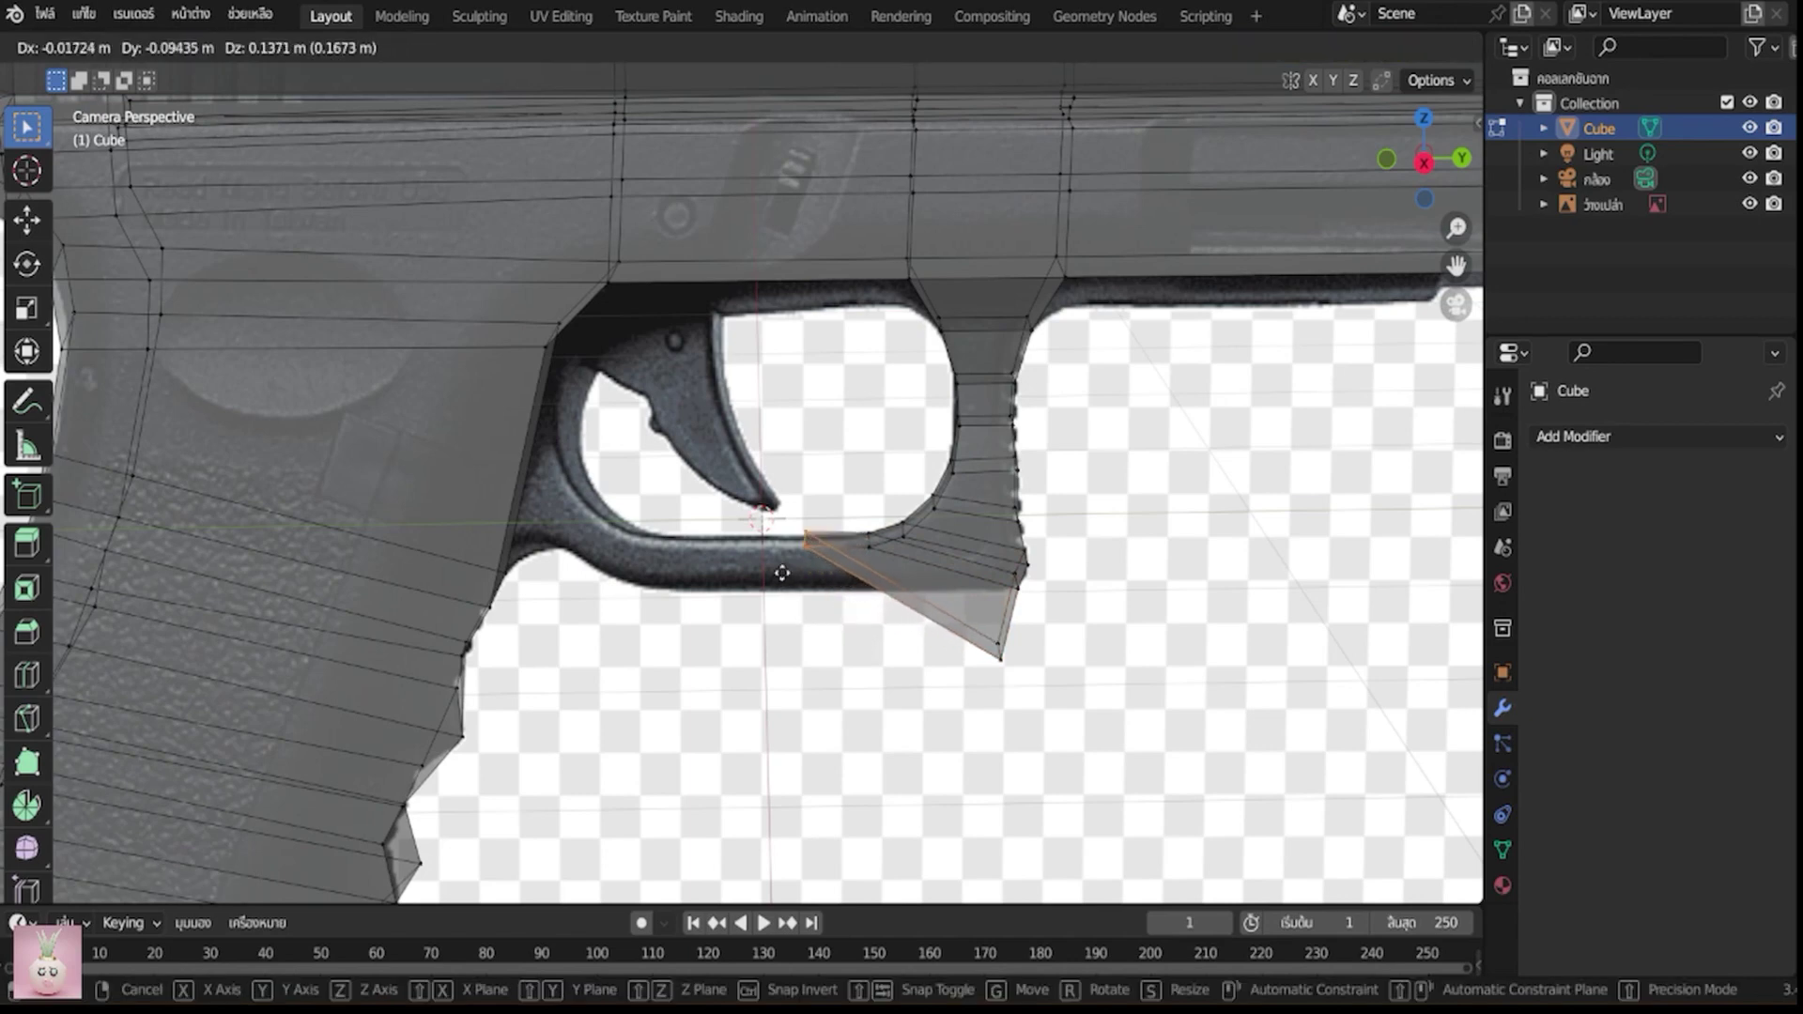
pyautogui.click(782, 573)
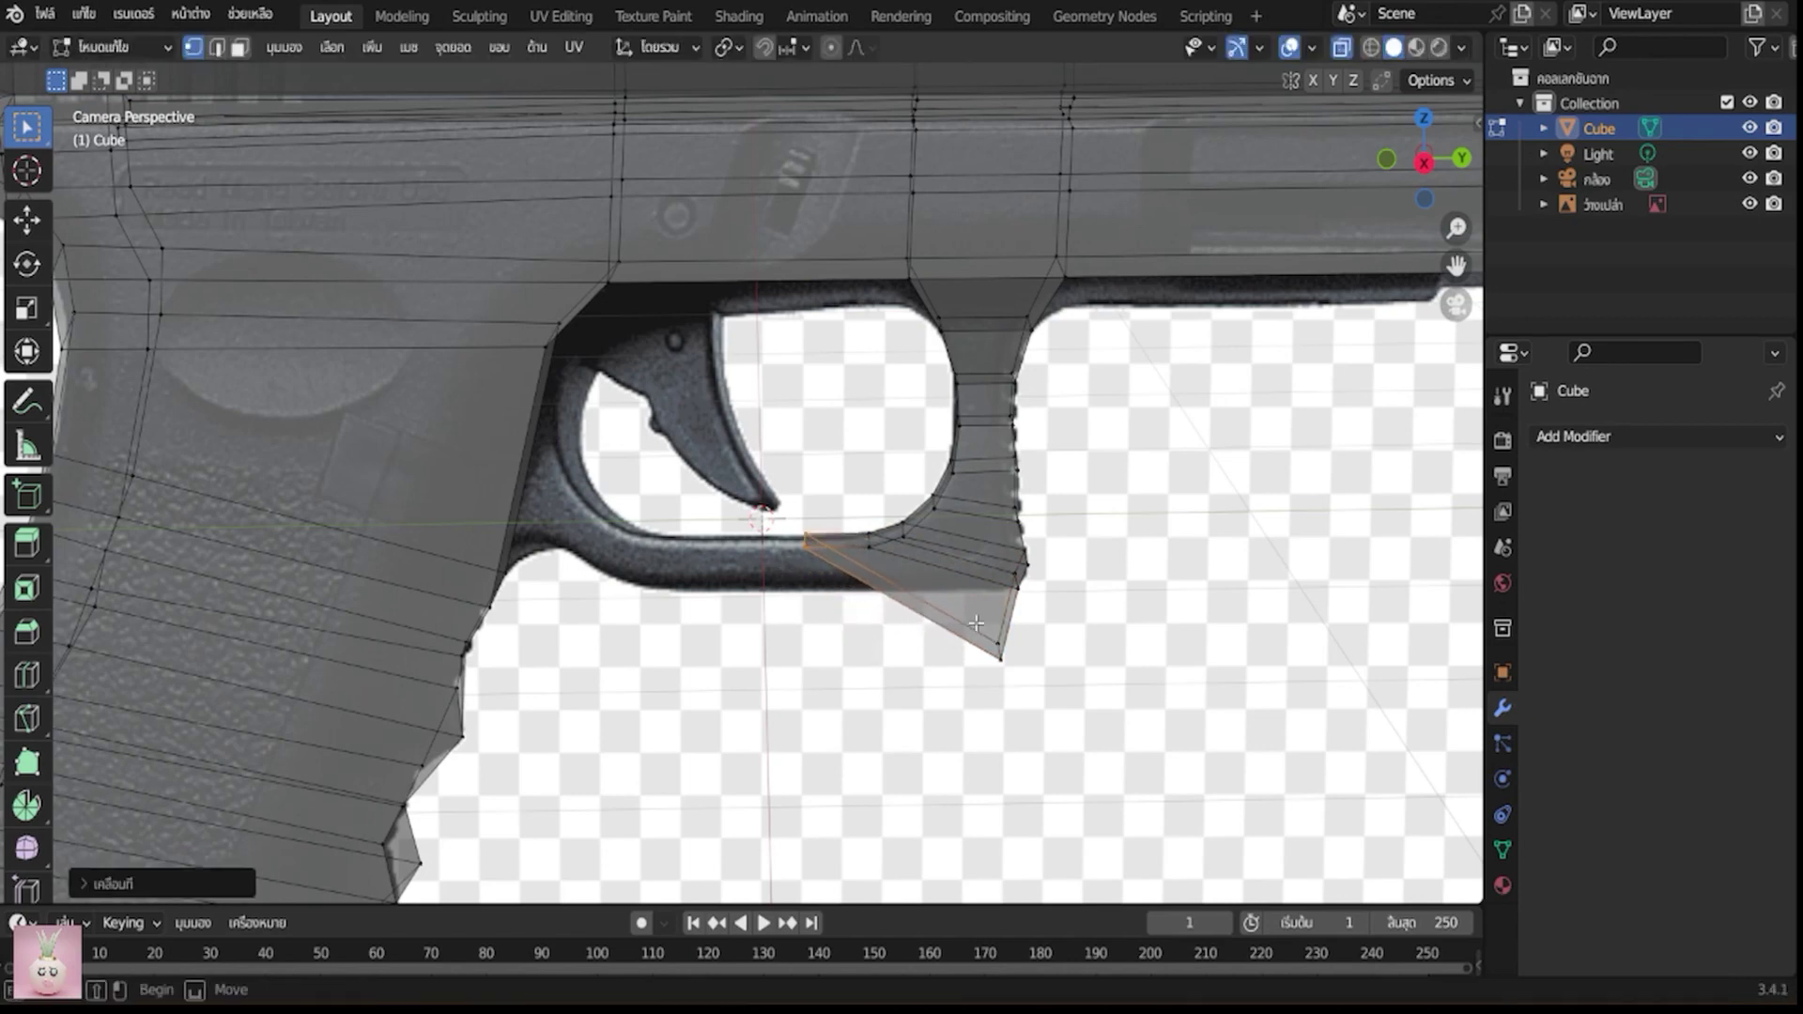
pyautogui.click(1029, 699)
pyautogui.press('g')
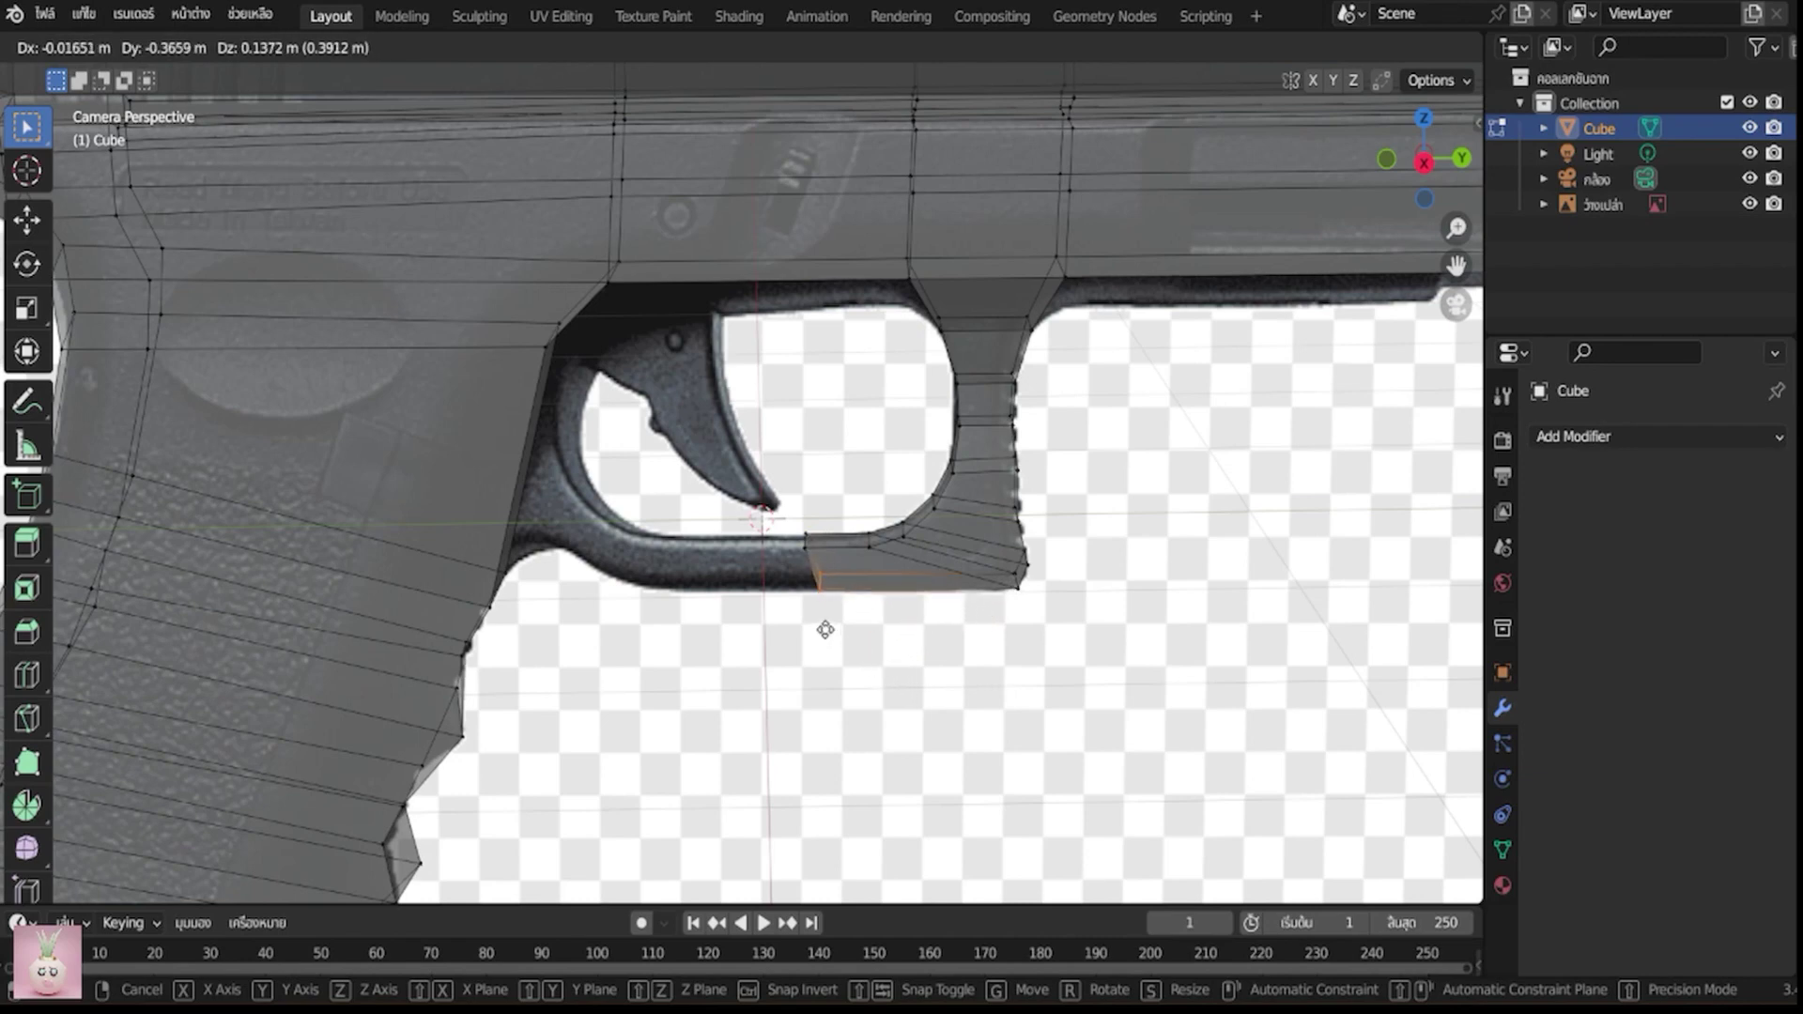
pyautogui.click(824, 629)
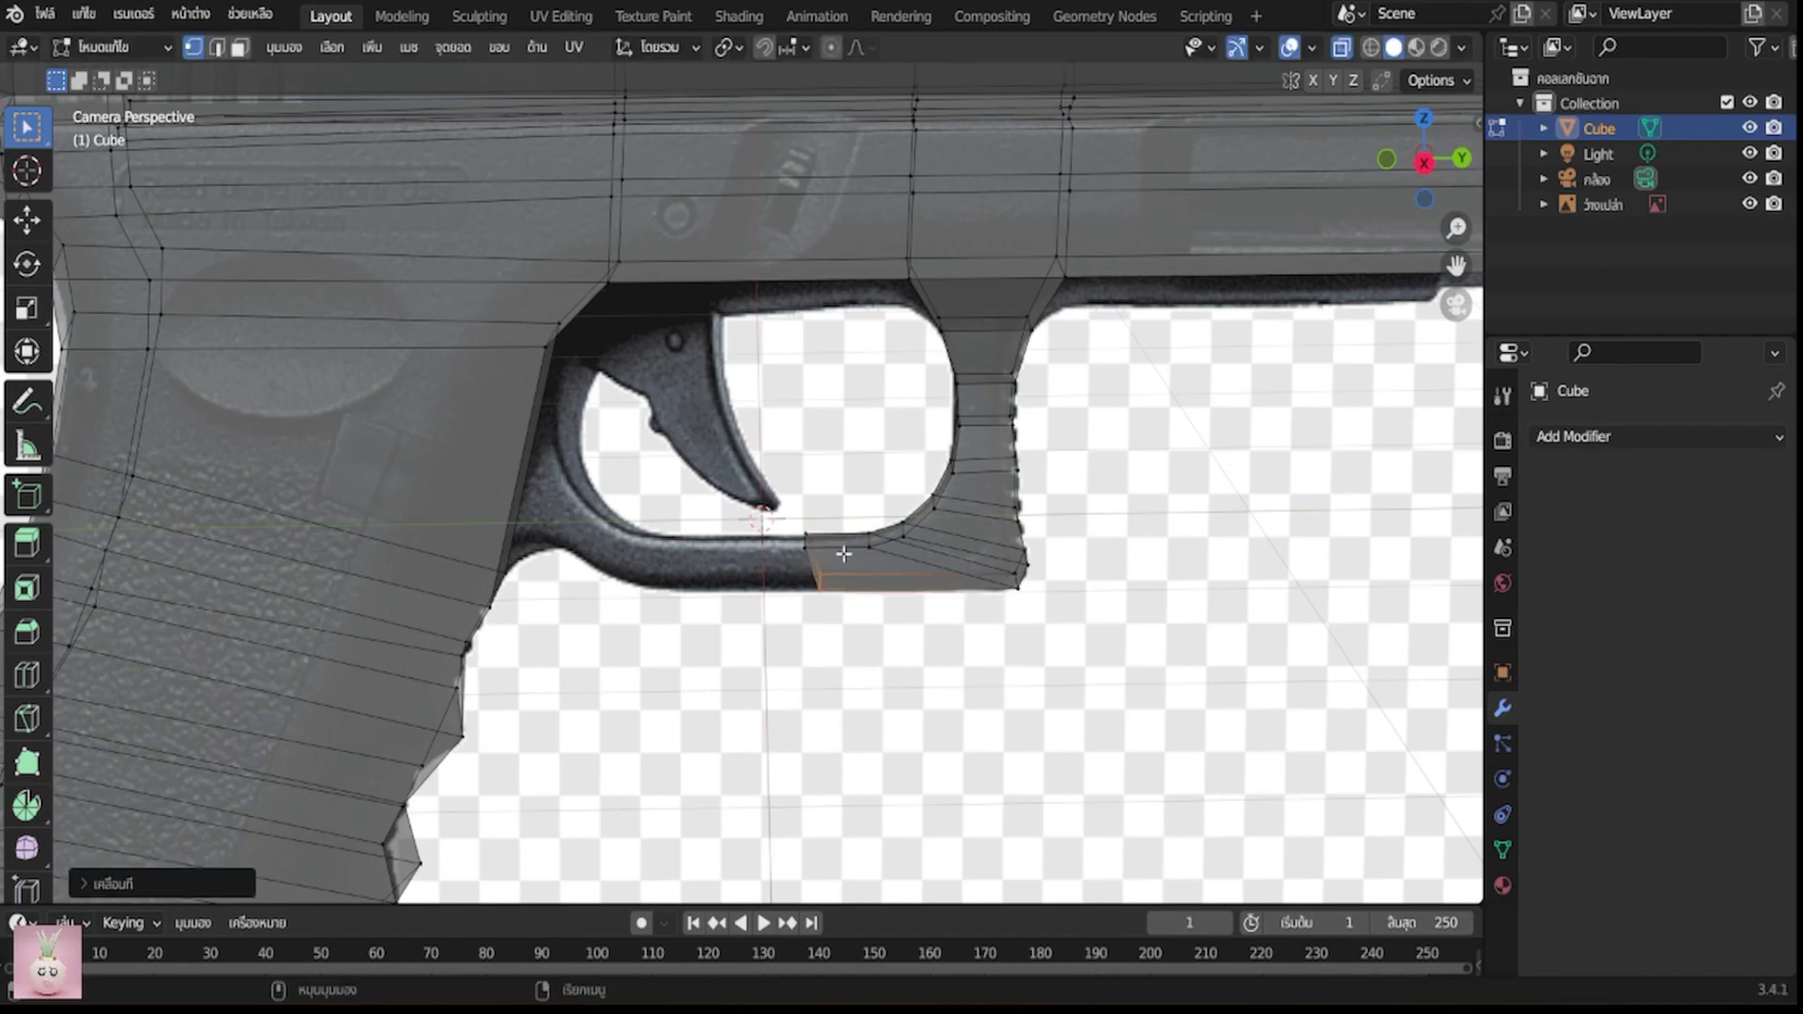
# Extrude two more sections along the bottom bar toward the grip, adjusting each to the reference
pyautogui.keyDown('shift'); pyautogui.click(811, 564); pyautogui.keyUp('shift')
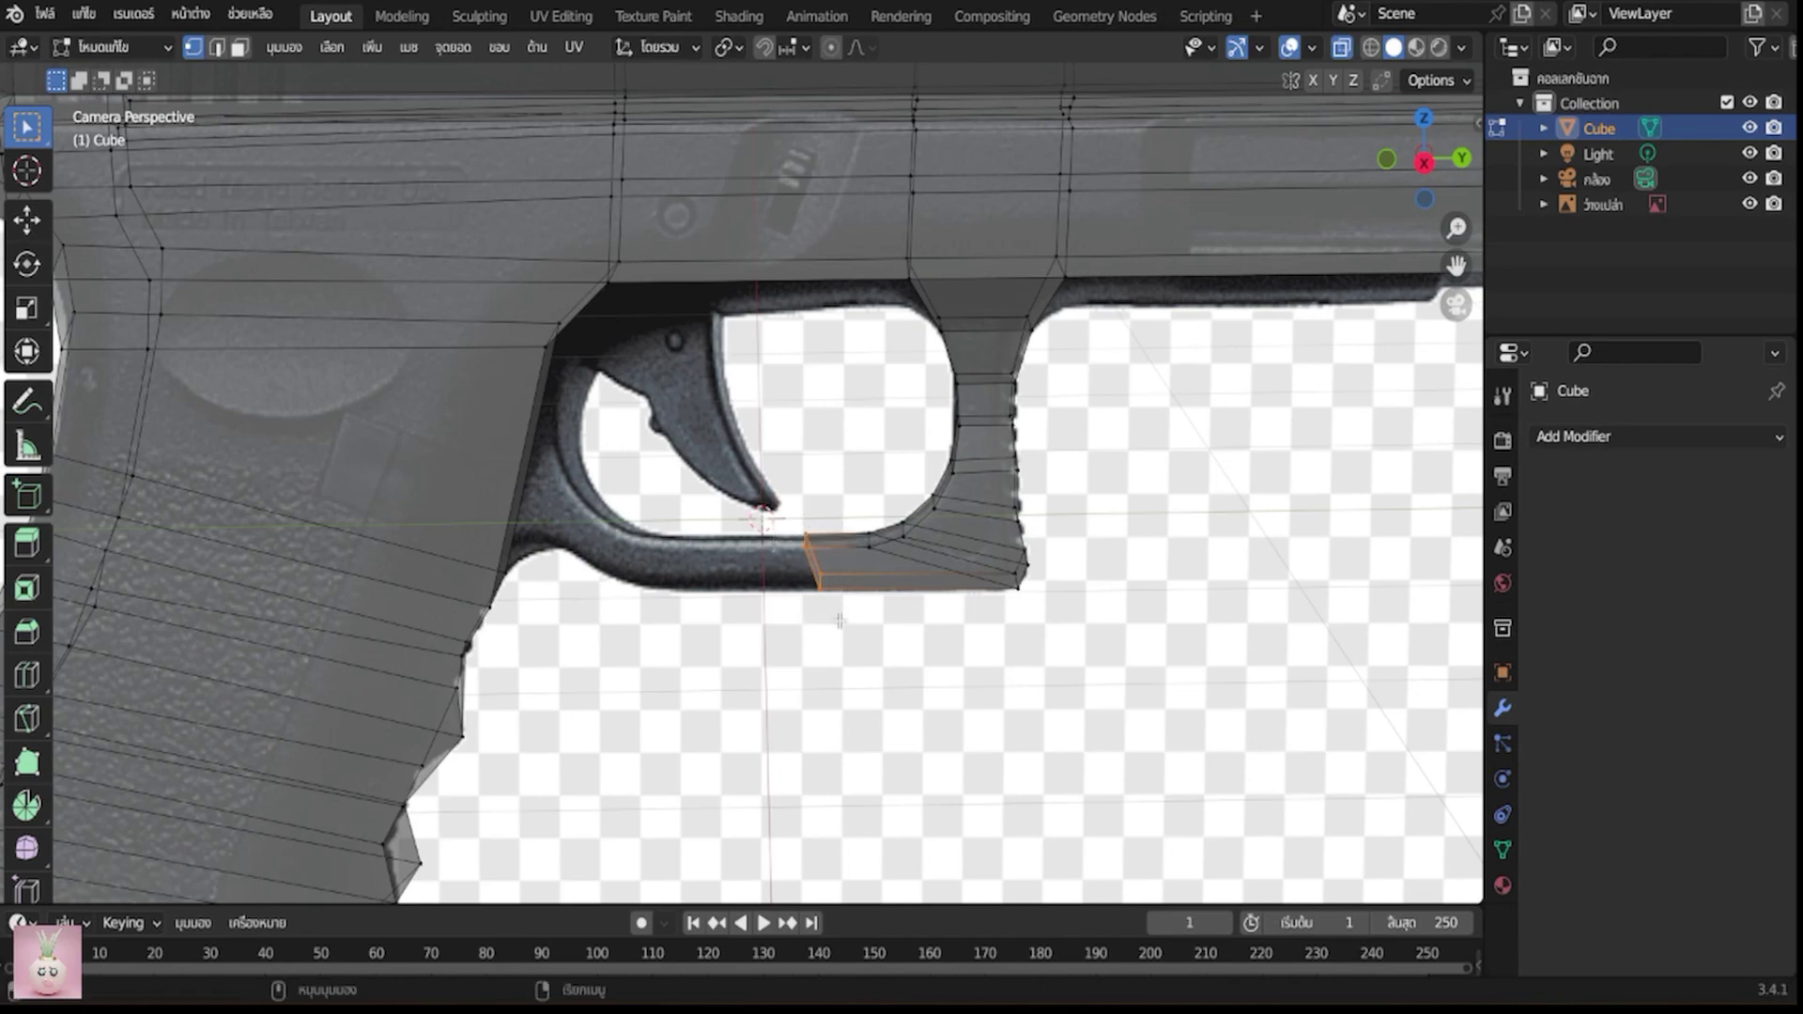
pyautogui.press('e')
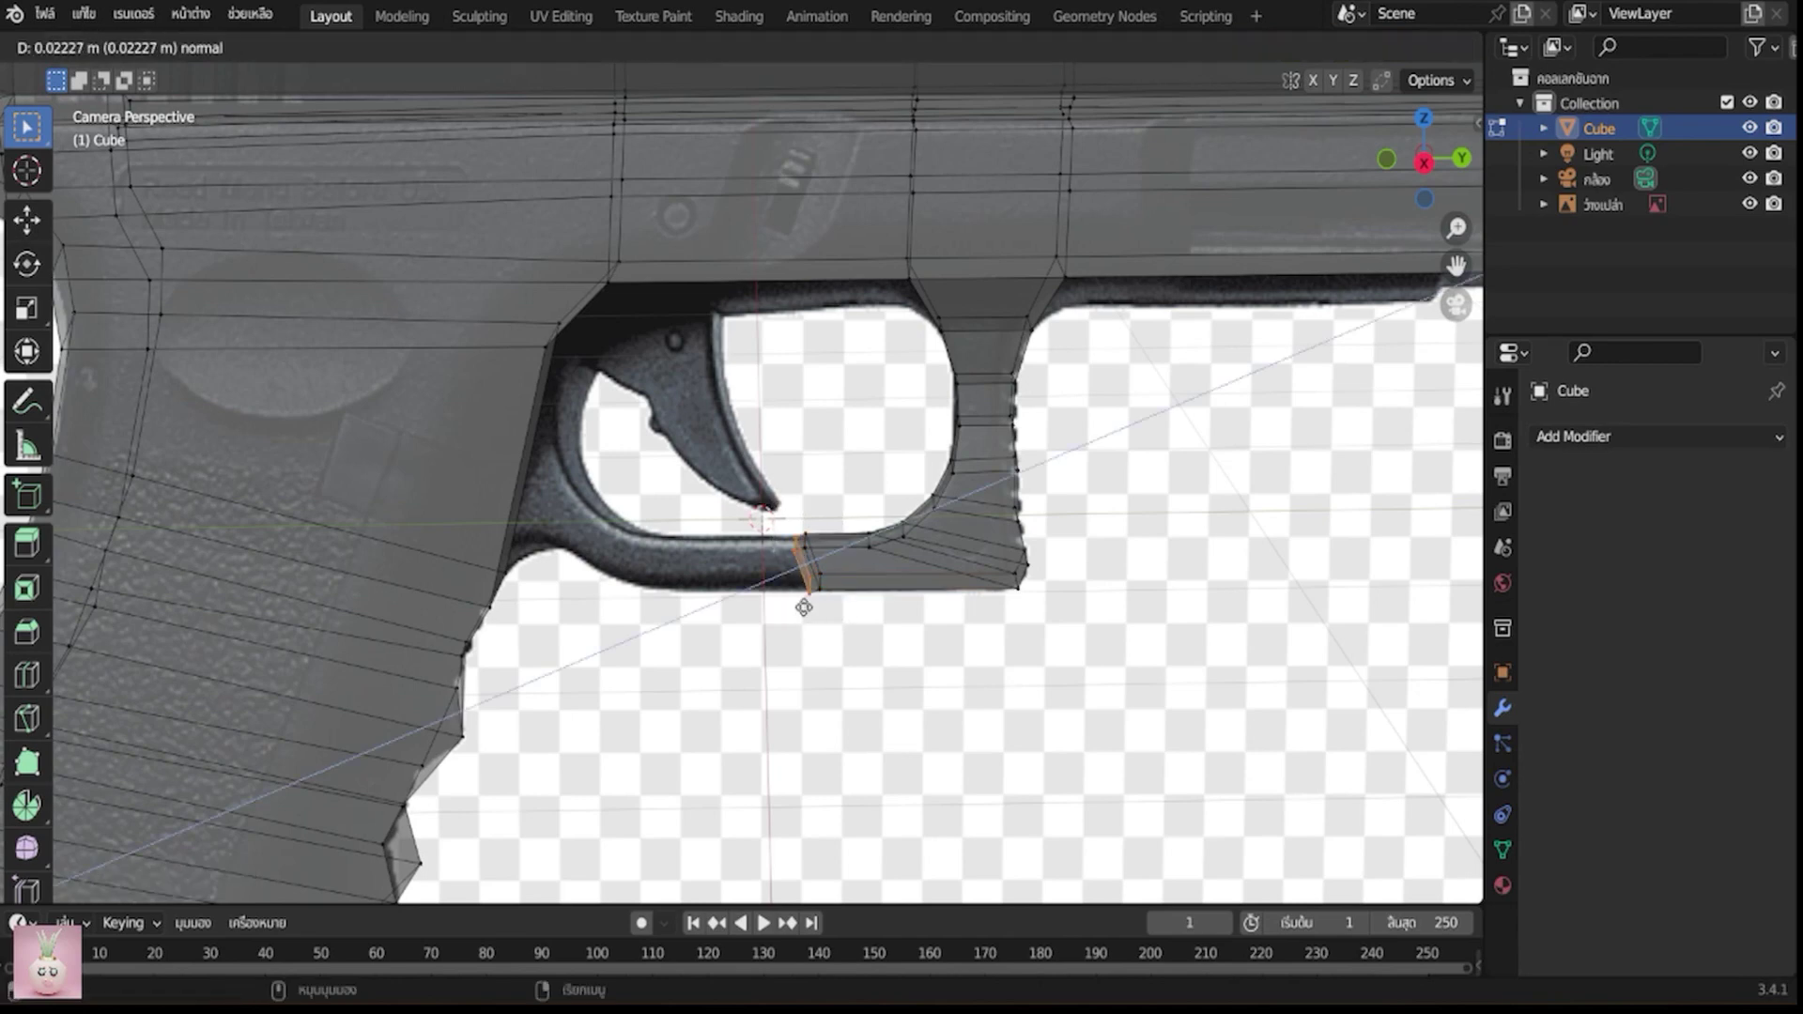
pyautogui.click(680, 597)
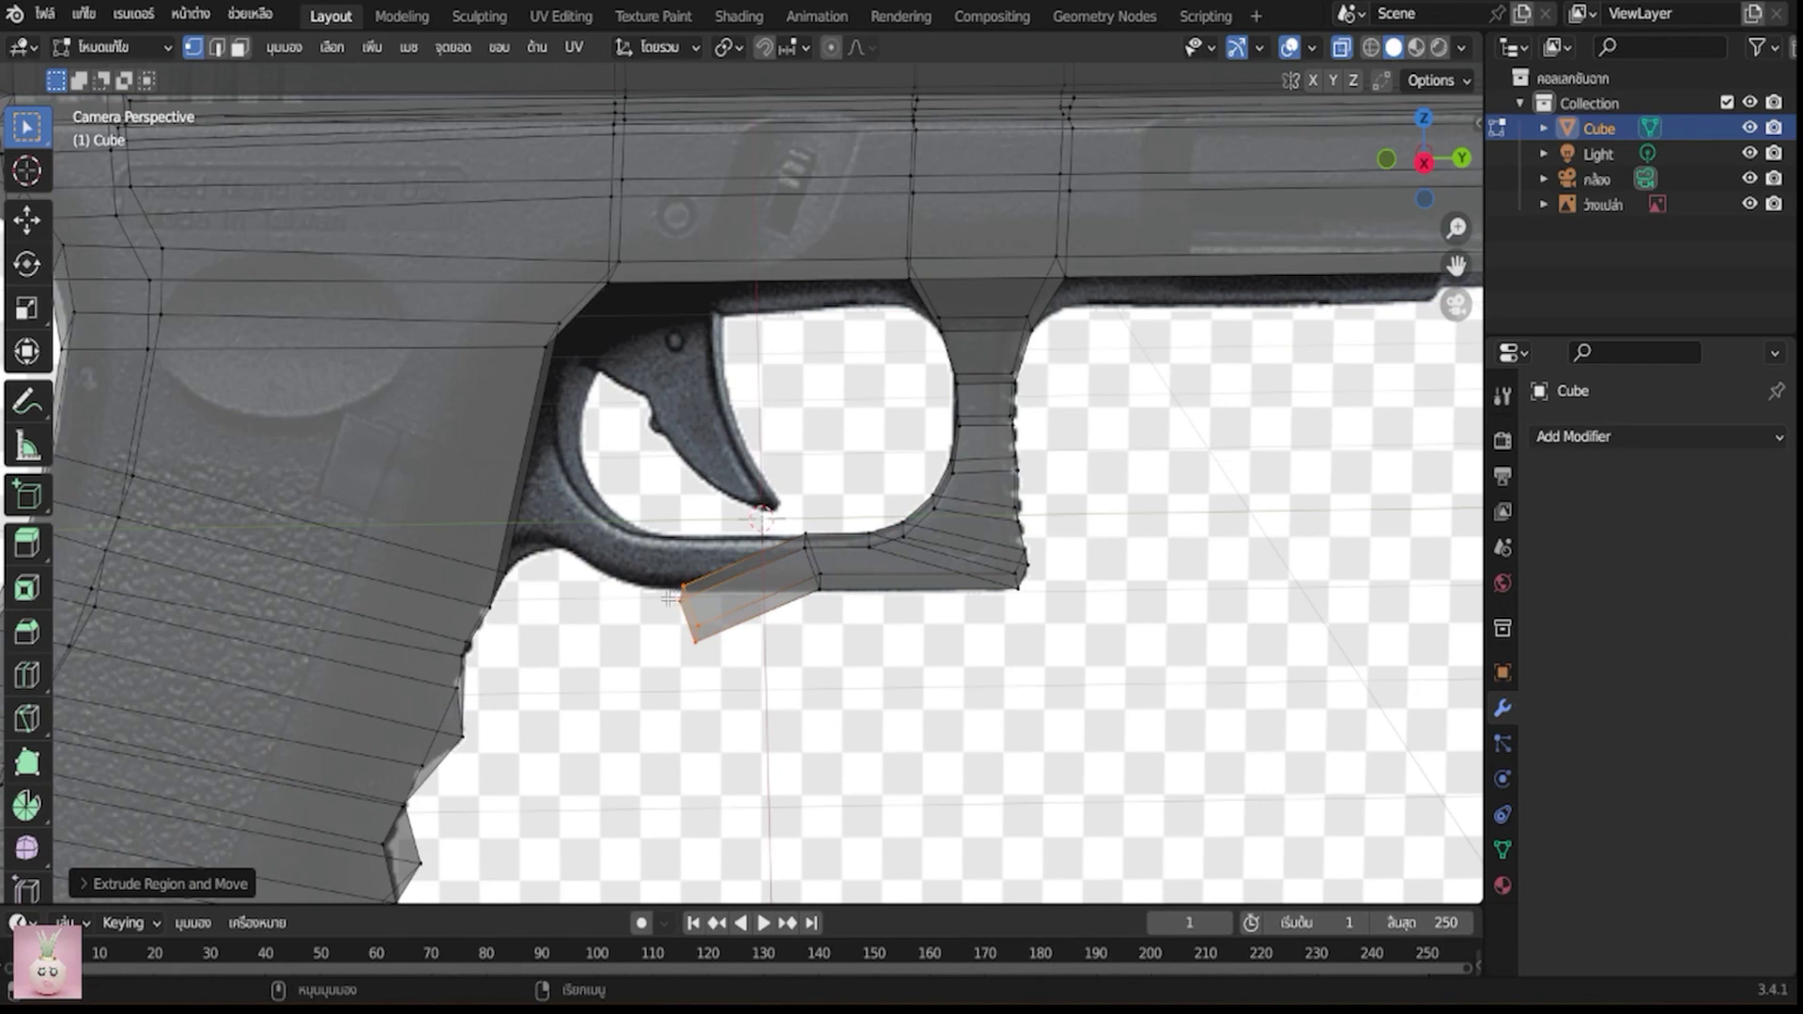
pyautogui.press('g')
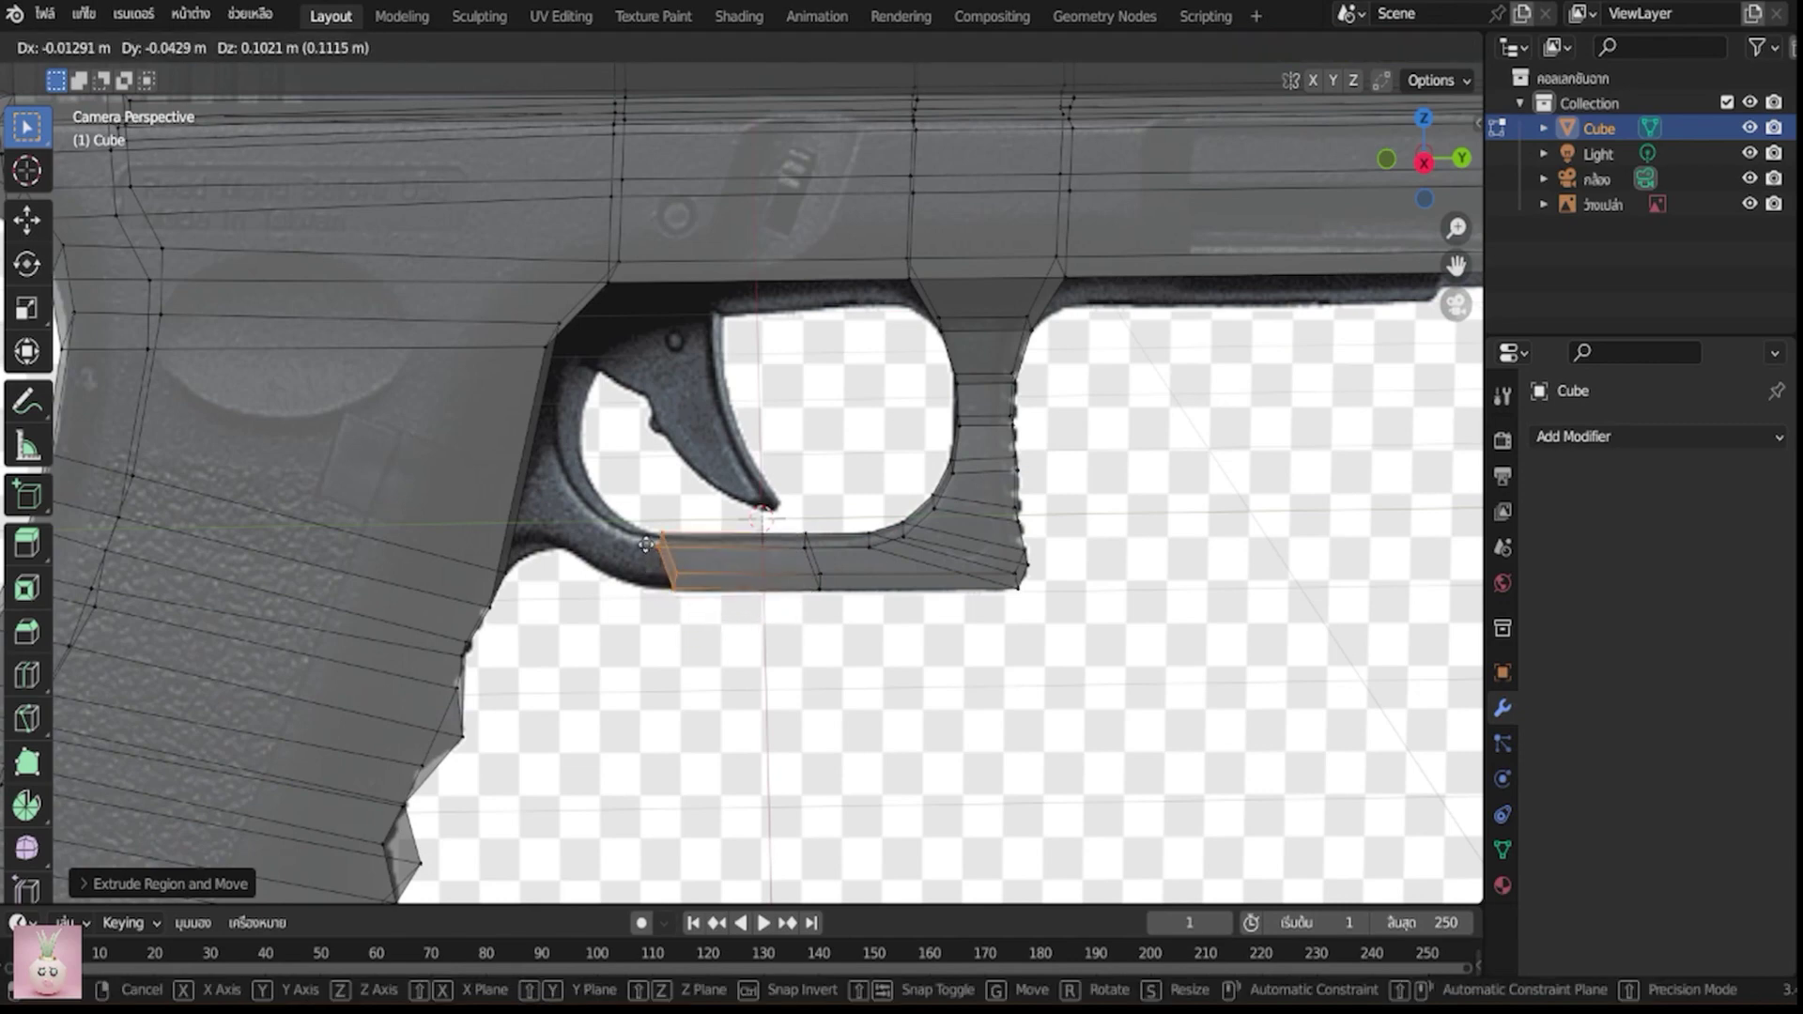
pyautogui.click(646, 545)
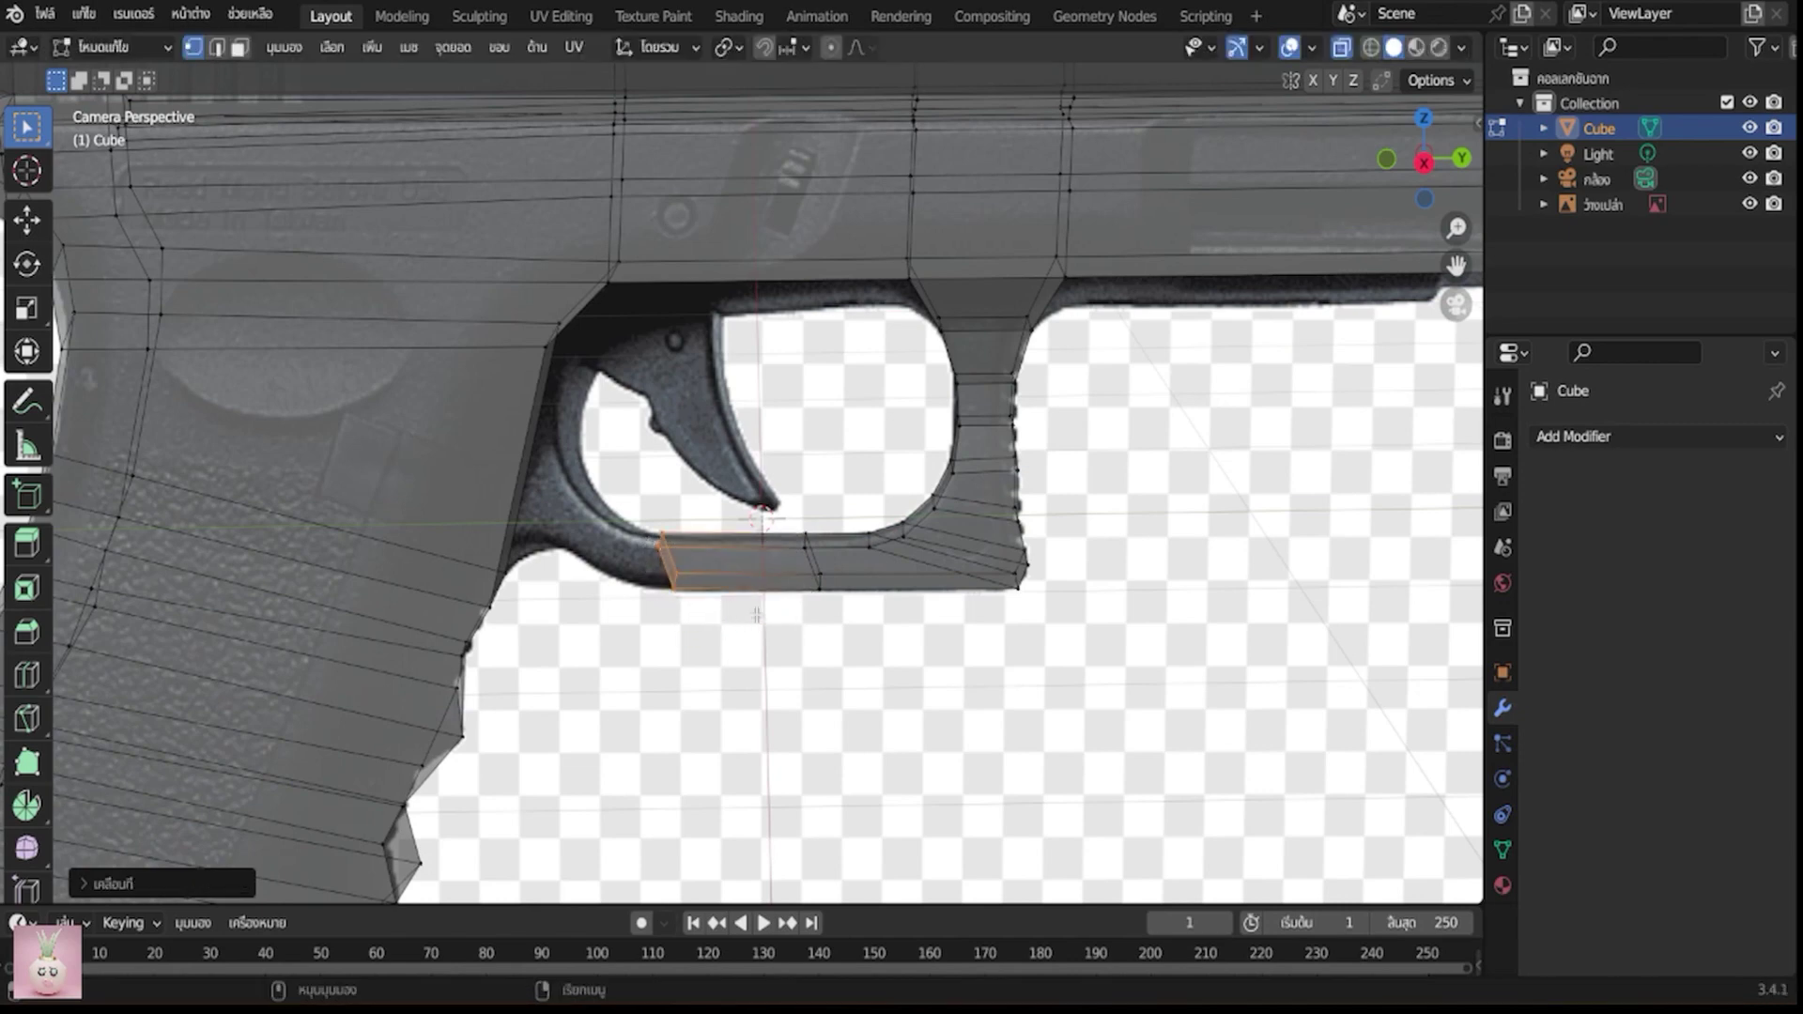
pyautogui.press('e')
pyautogui.click(626, 578)
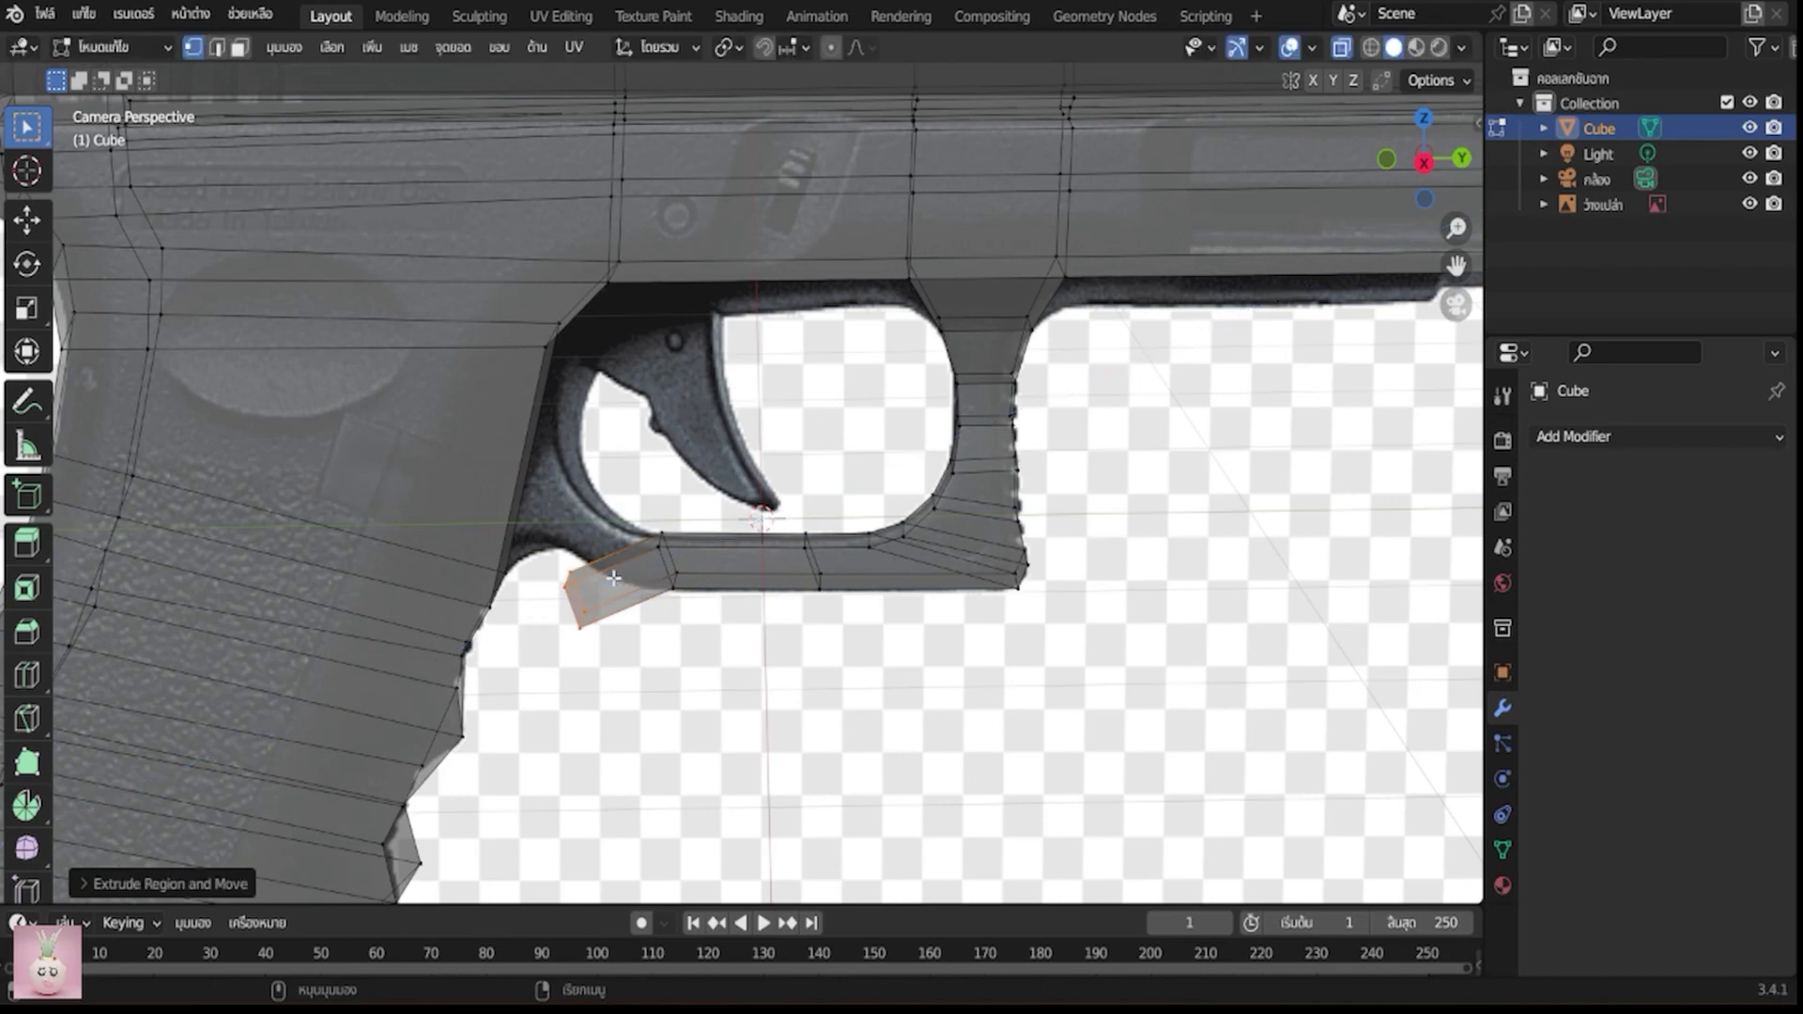
pyautogui.press('g')
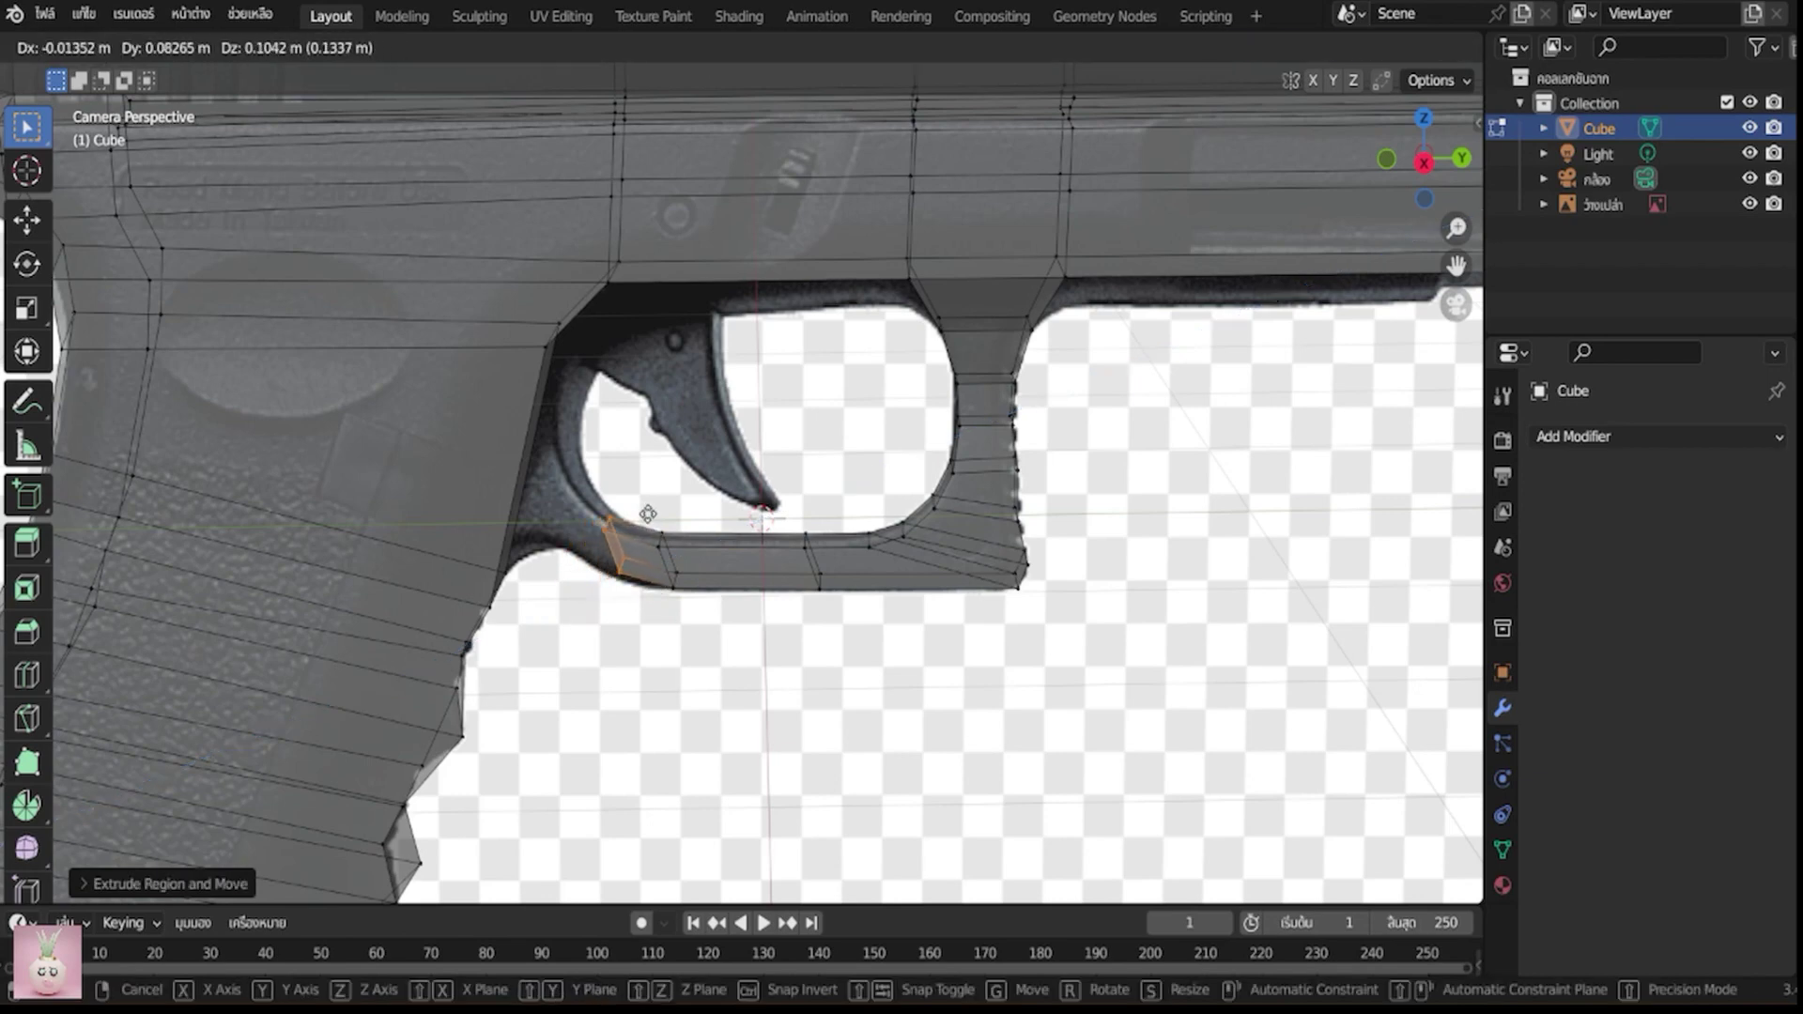
pyautogui.click(641, 555)
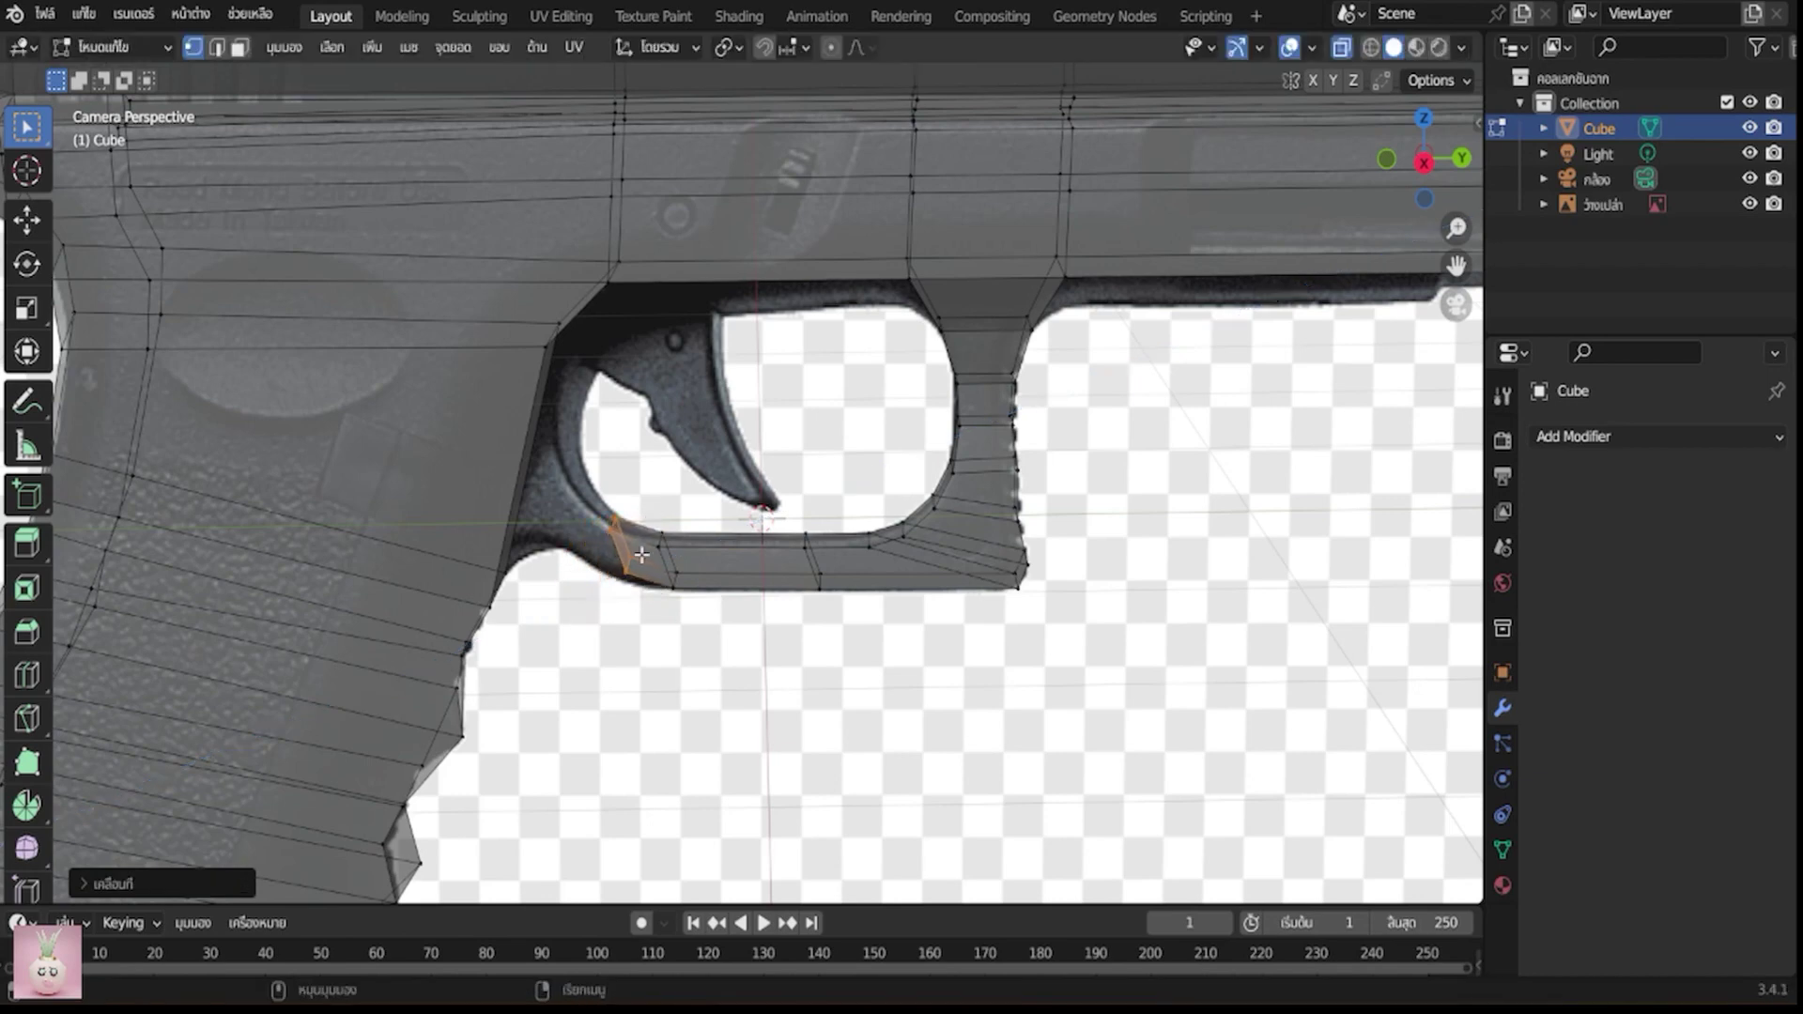
pyautogui.press('g')
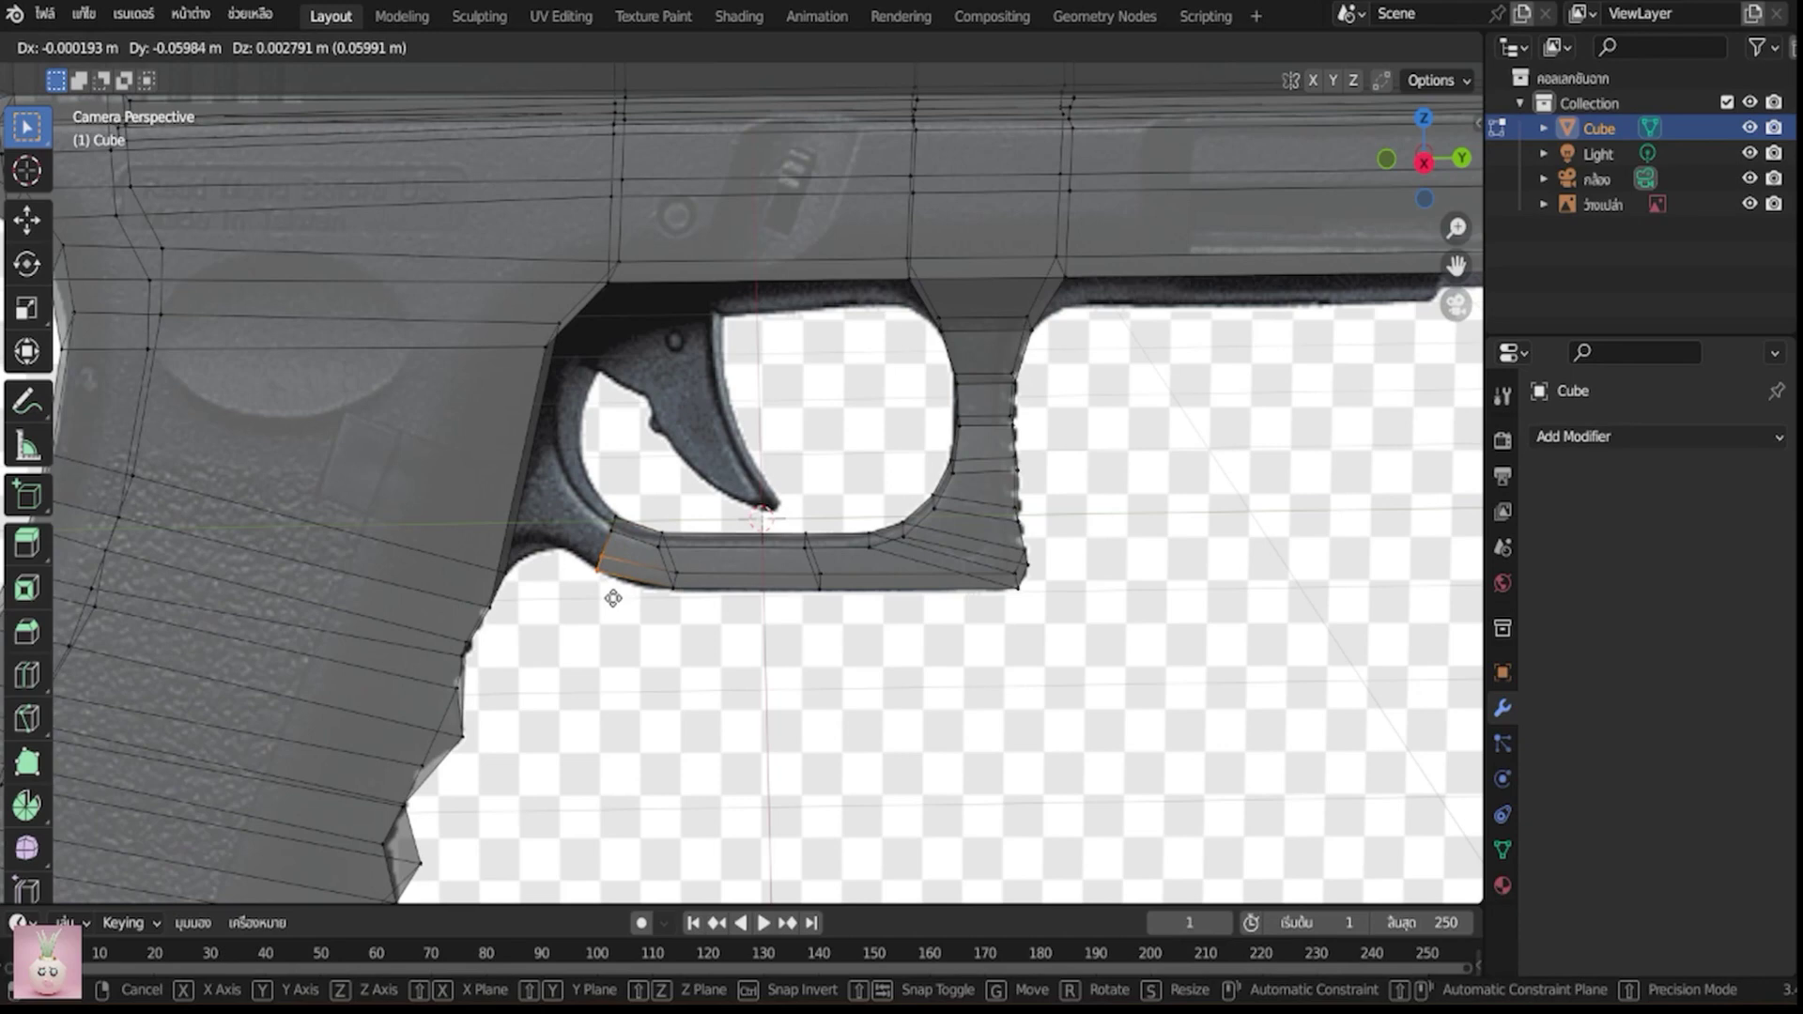
pyautogui.click(613, 598)
# Move the corner edge against the grip's front corner and select the lower corner vertex
pyautogui.click(617, 522)
pyautogui.press('g')
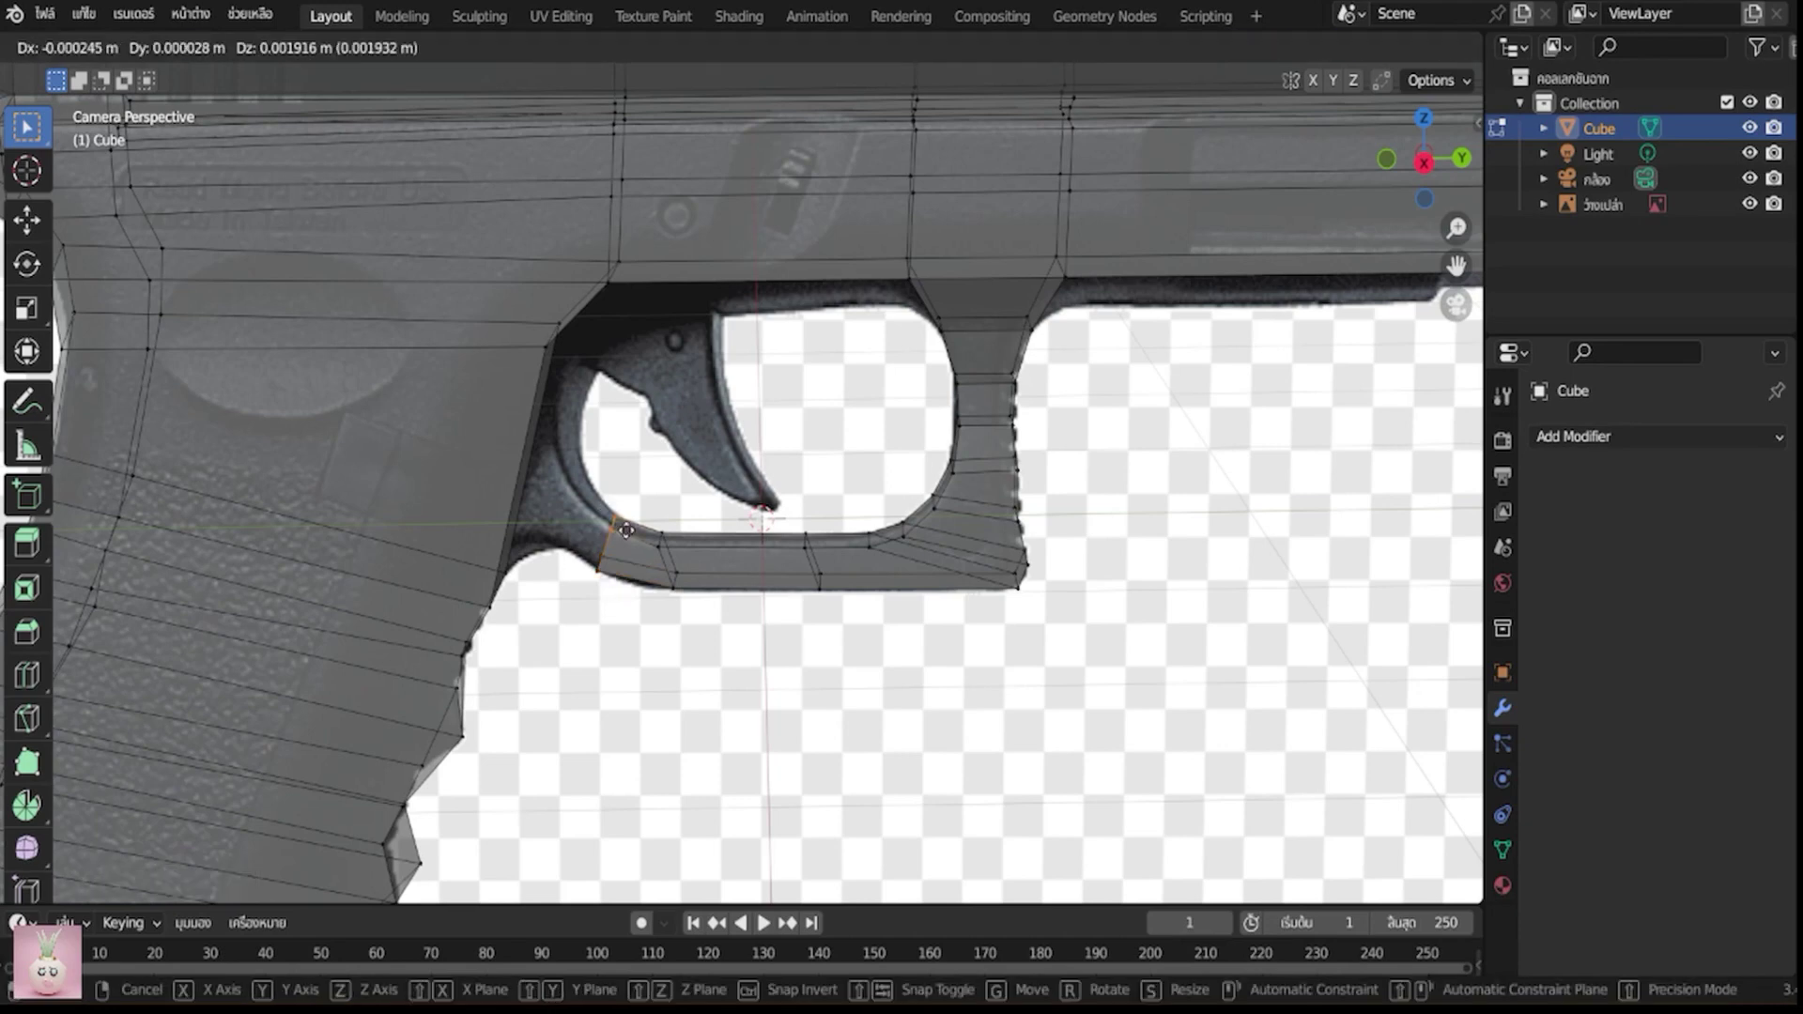
pyautogui.click(622, 536)
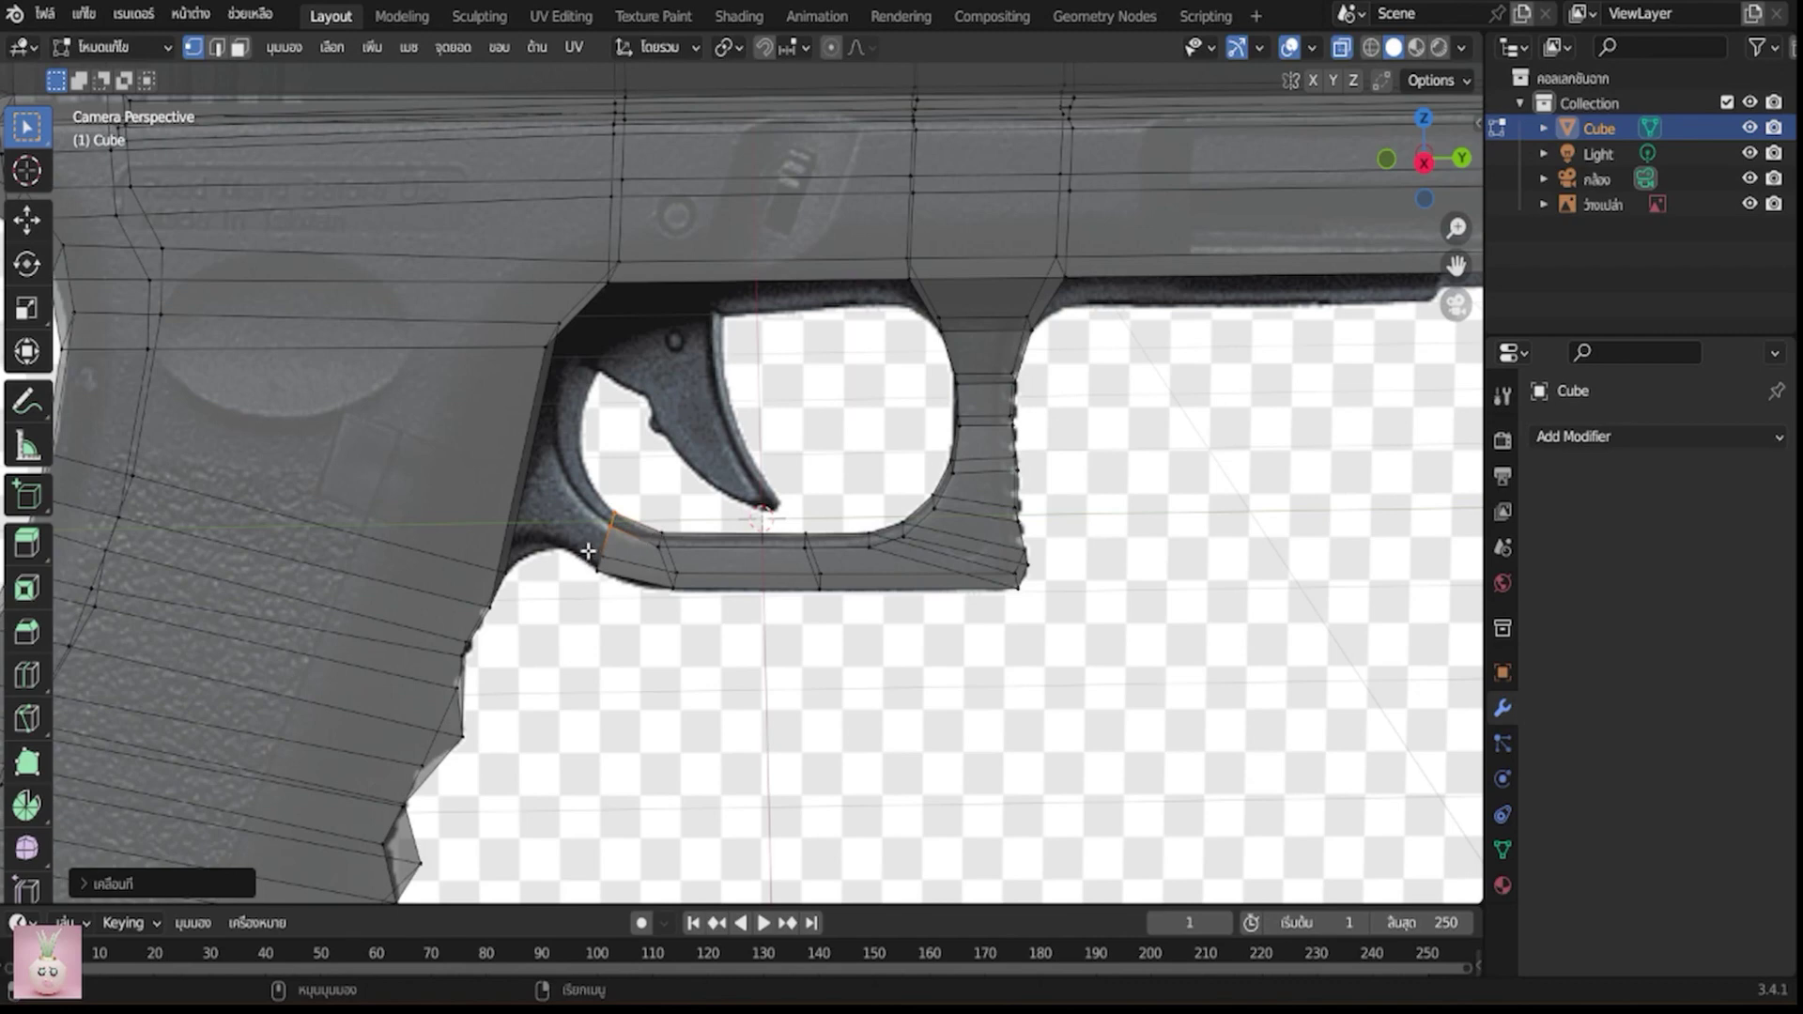
pyautogui.keyDown('shift'); pyautogui.click(602, 575); pyautogui.keyUp('shift')
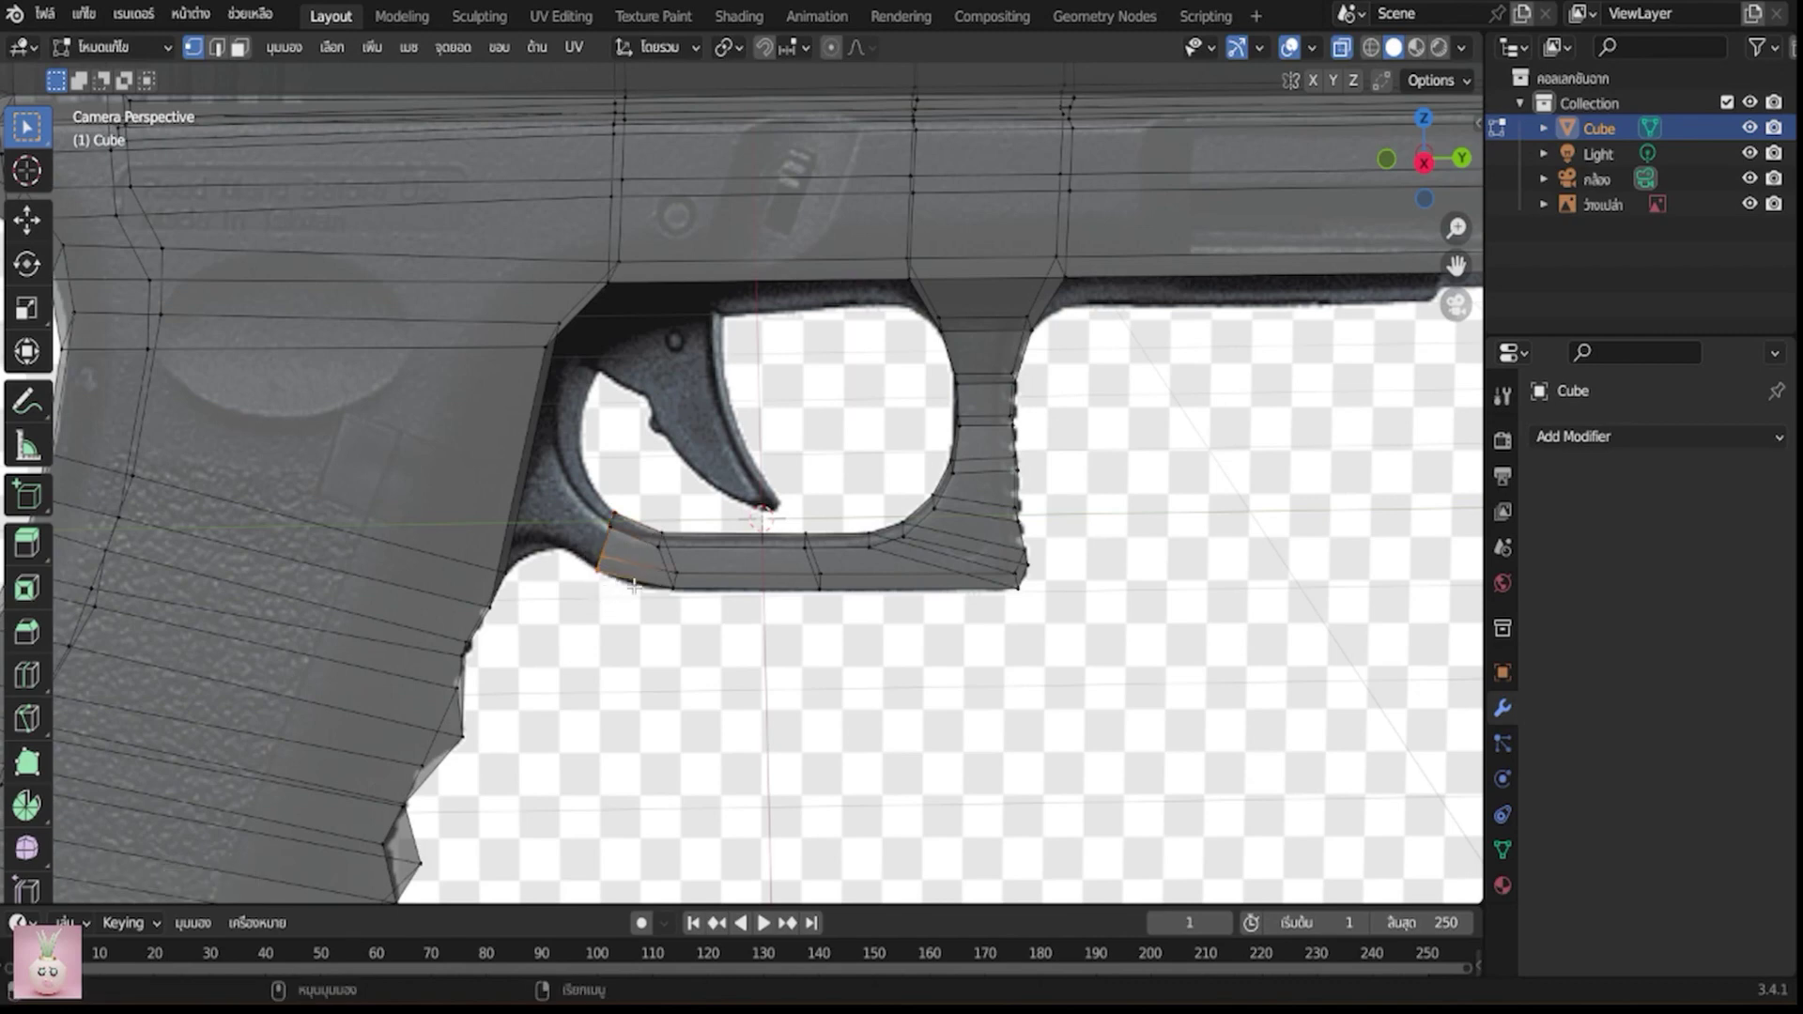
# Add a centred loop cut across the trigger guard bar and reposition one of its vertices
pyautogui.hotkey('ctrl', 'r')
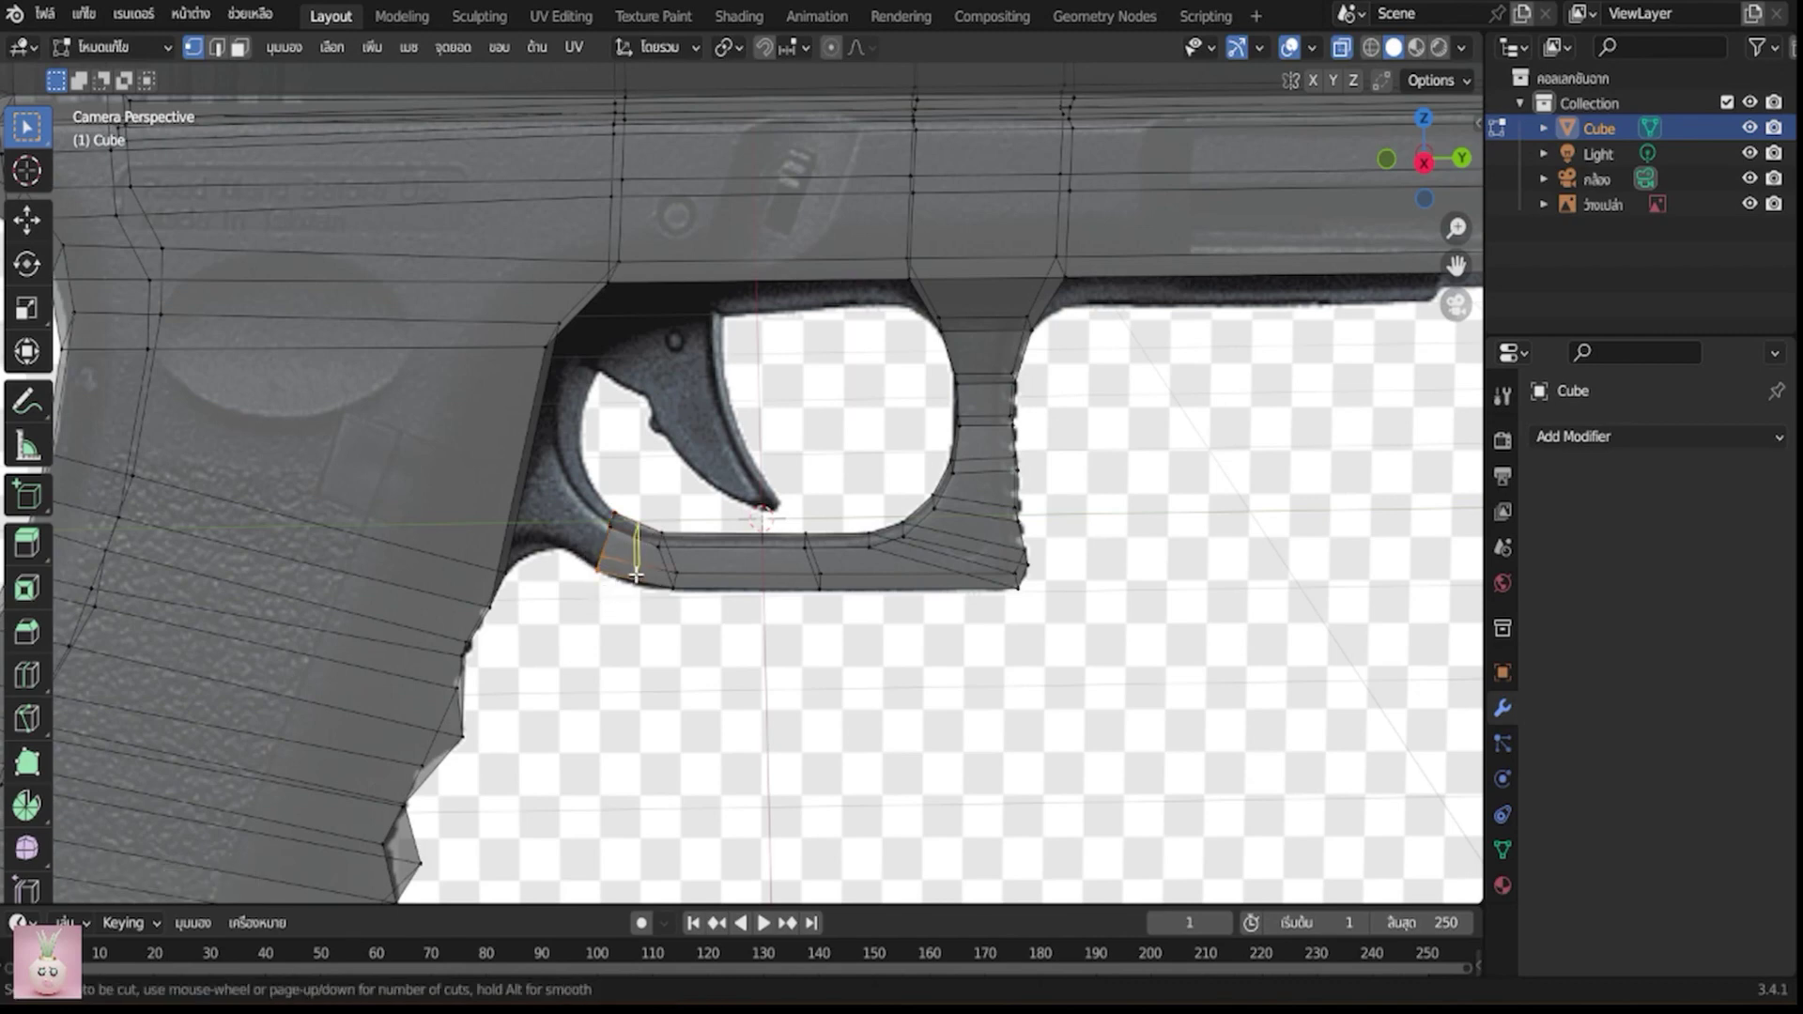
pyautogui.click(636, 575)
pyautogui.rightClick(623, 569)
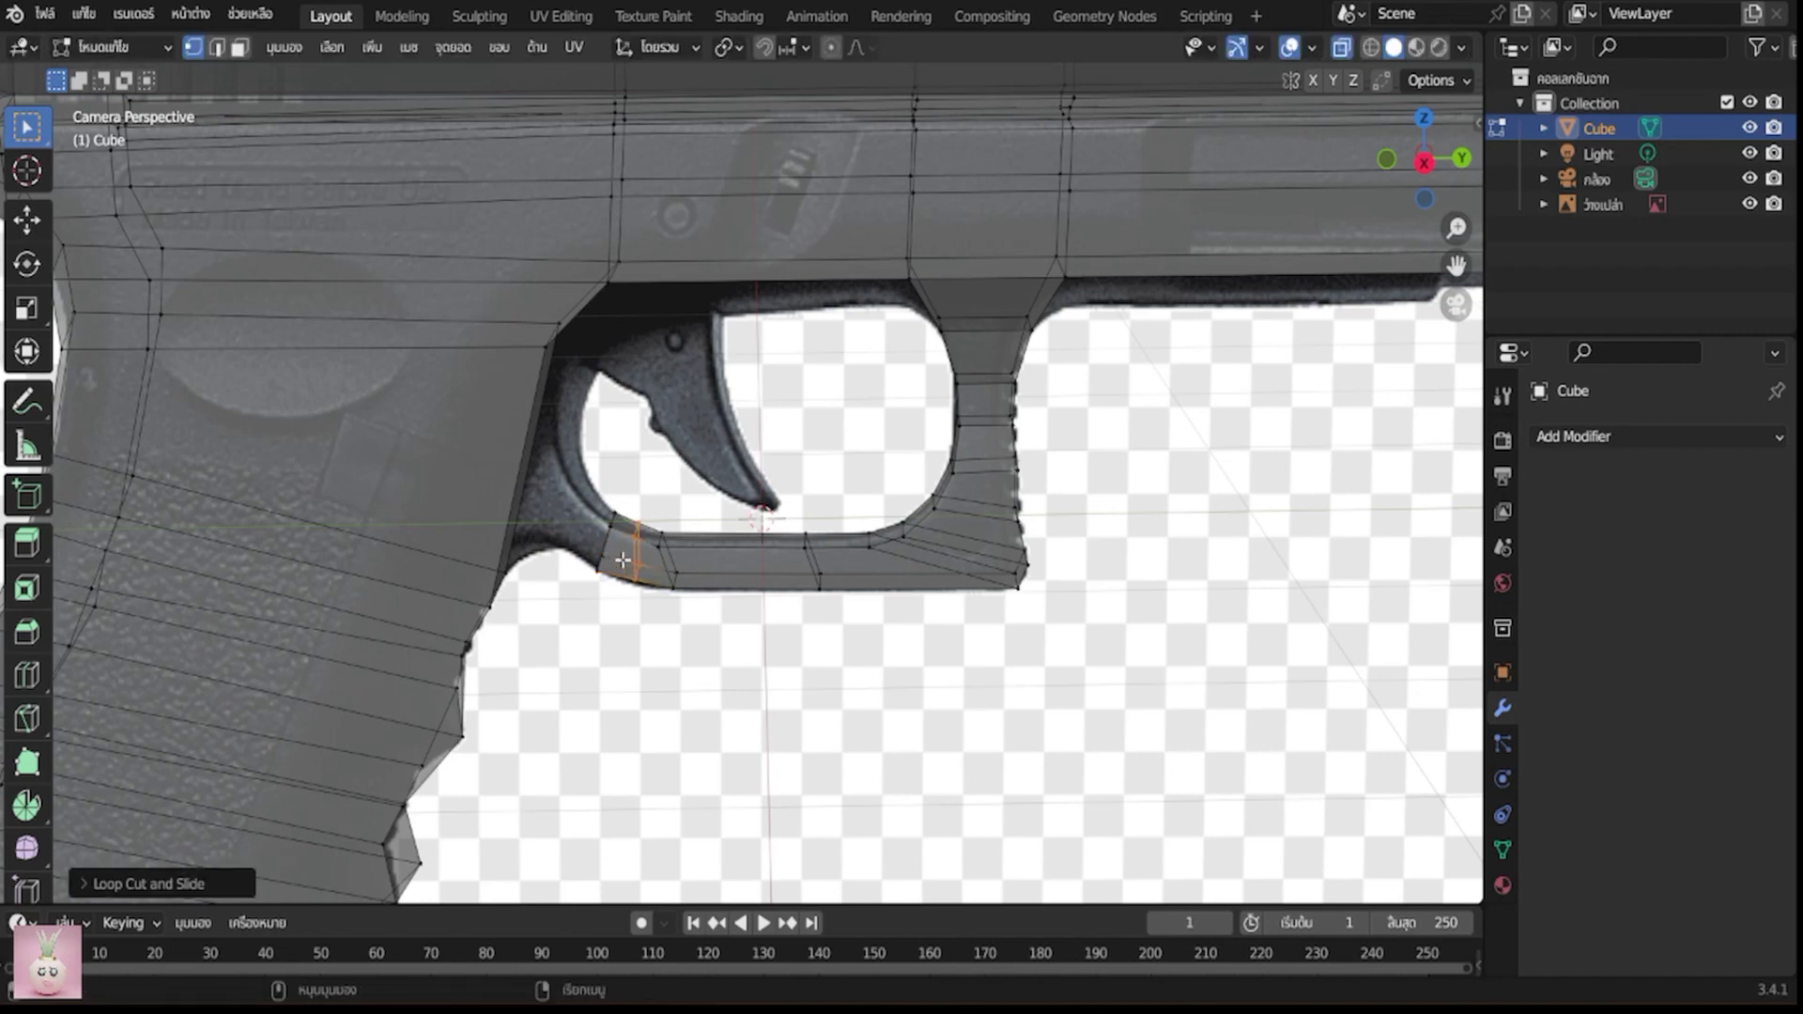
pyautogui.click(644, 583)
pyautogui.press('g')
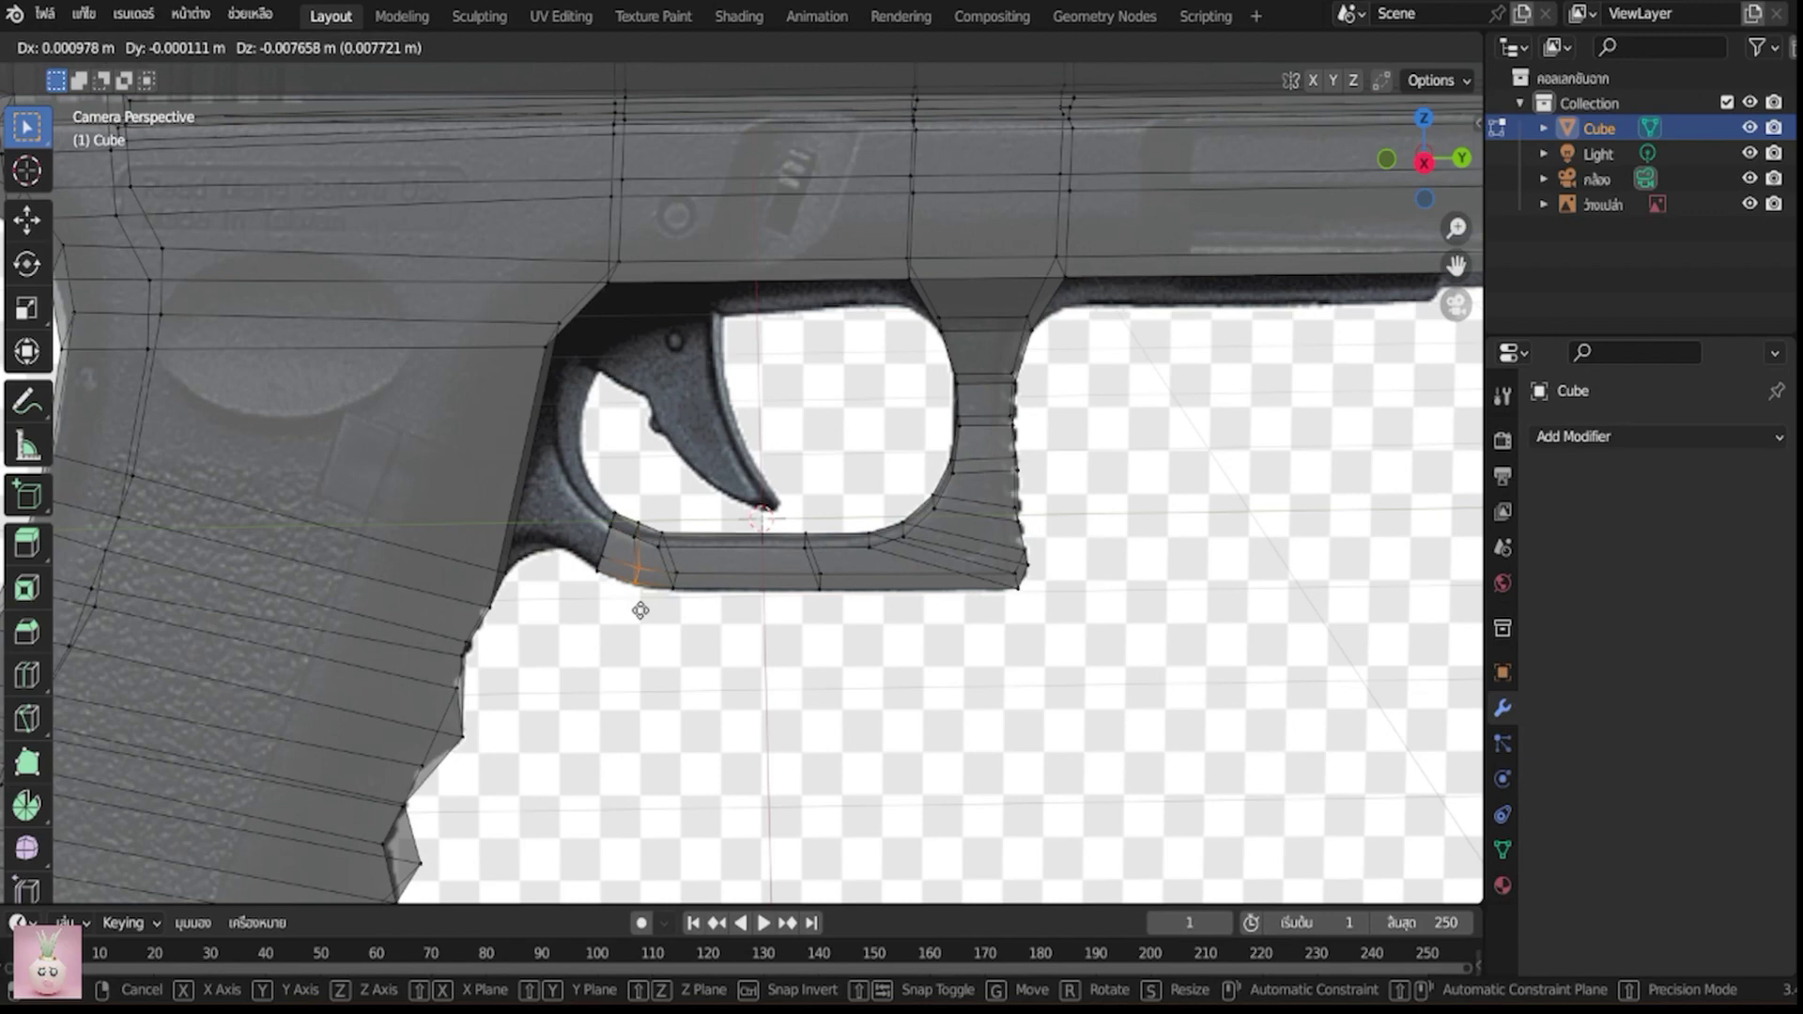
pyautogui.click(640, 610)
# Extrude the guard's corner edge up into the grip front, then fit its position and length
pyautogui.moveTo(593, 493)
pyautogui.mouseDown()
pyautogui.moveTo(608, 606)
pyautogui.moveTo(609, 584)
pyautogui.mouseUp()
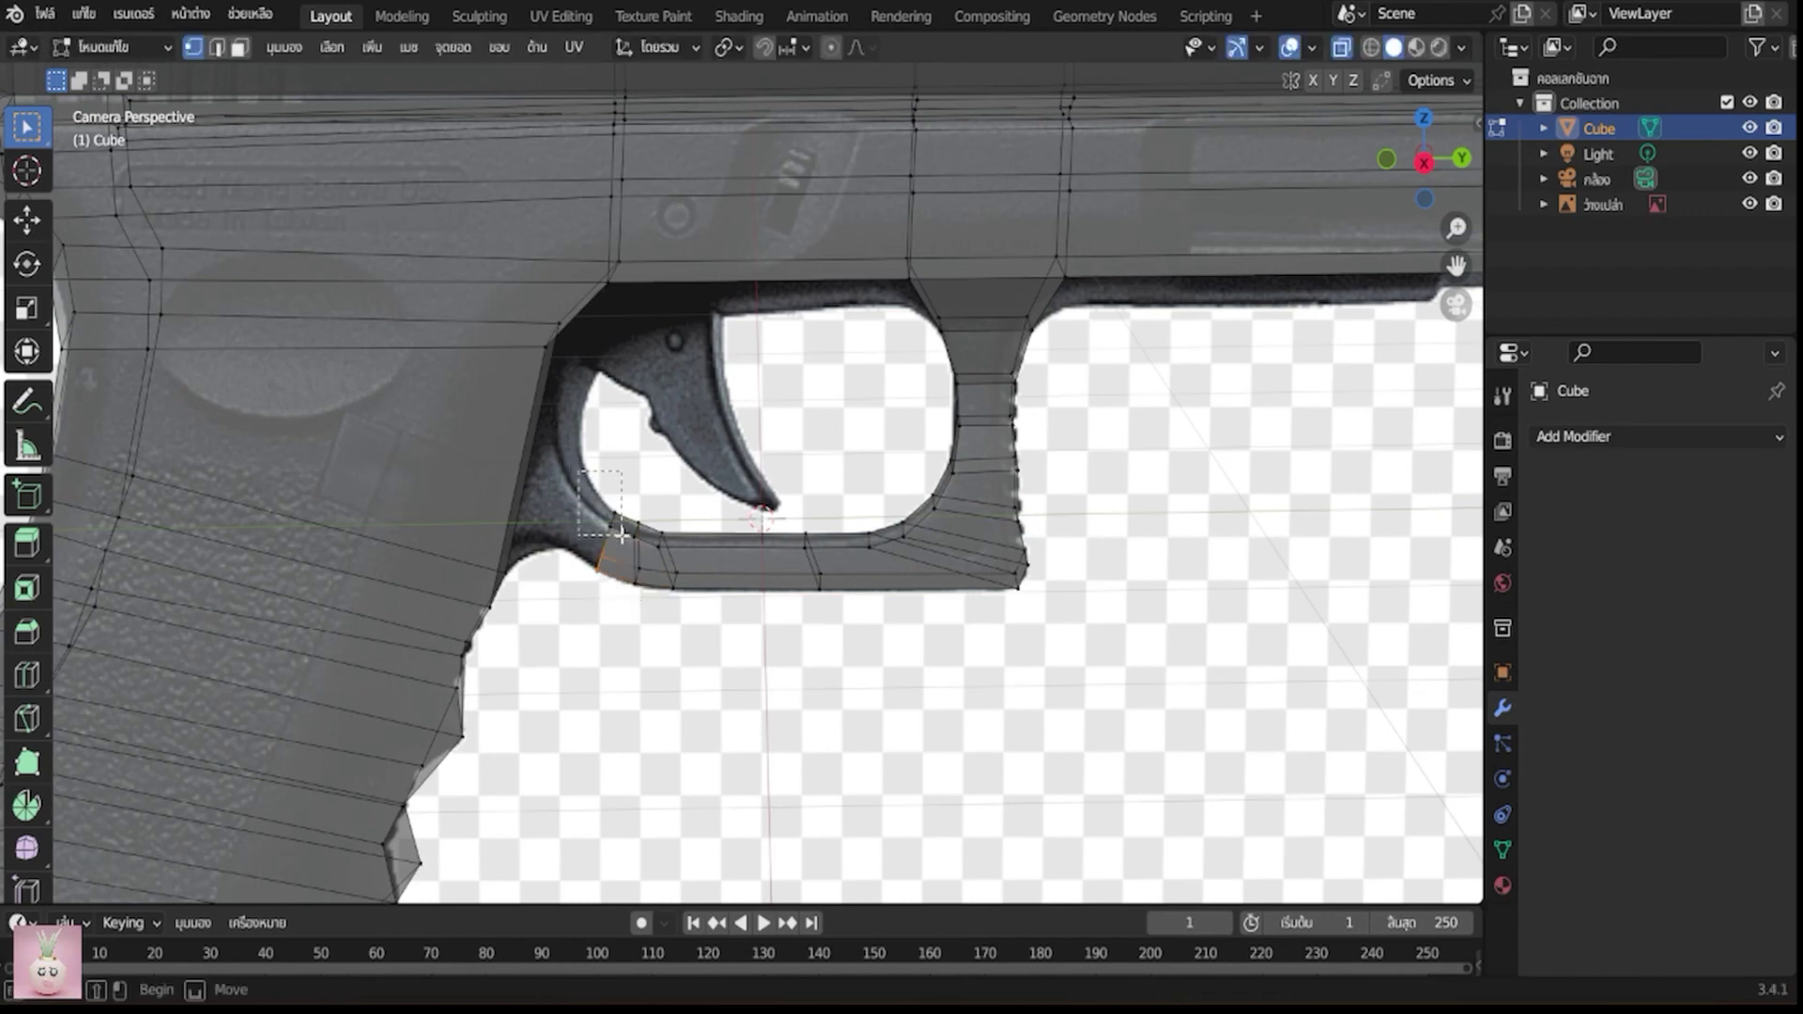
pyautogui.moveTo(609, 487)
pyautogui.mouseDown()
pyautogui.moveTo(576, 539)
pyautogui.moveTo(609, 582)
pyautogui.mouseUp()
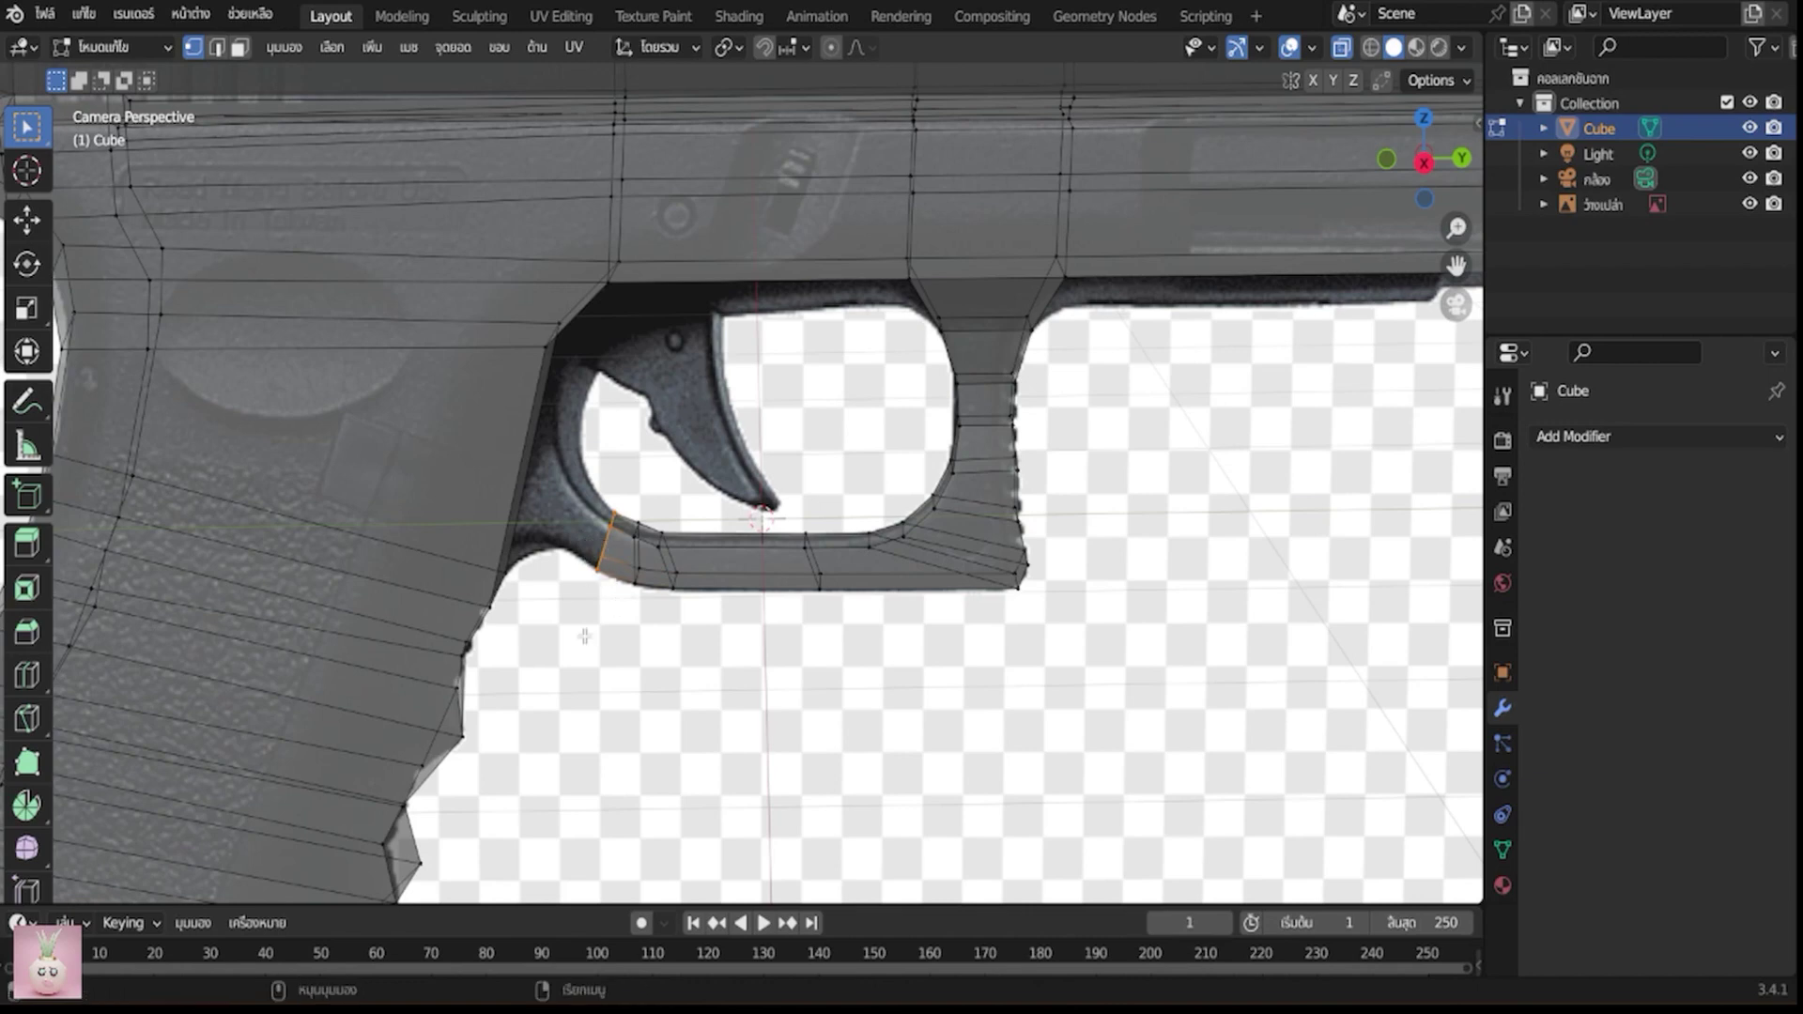
pyautogui.press('e')
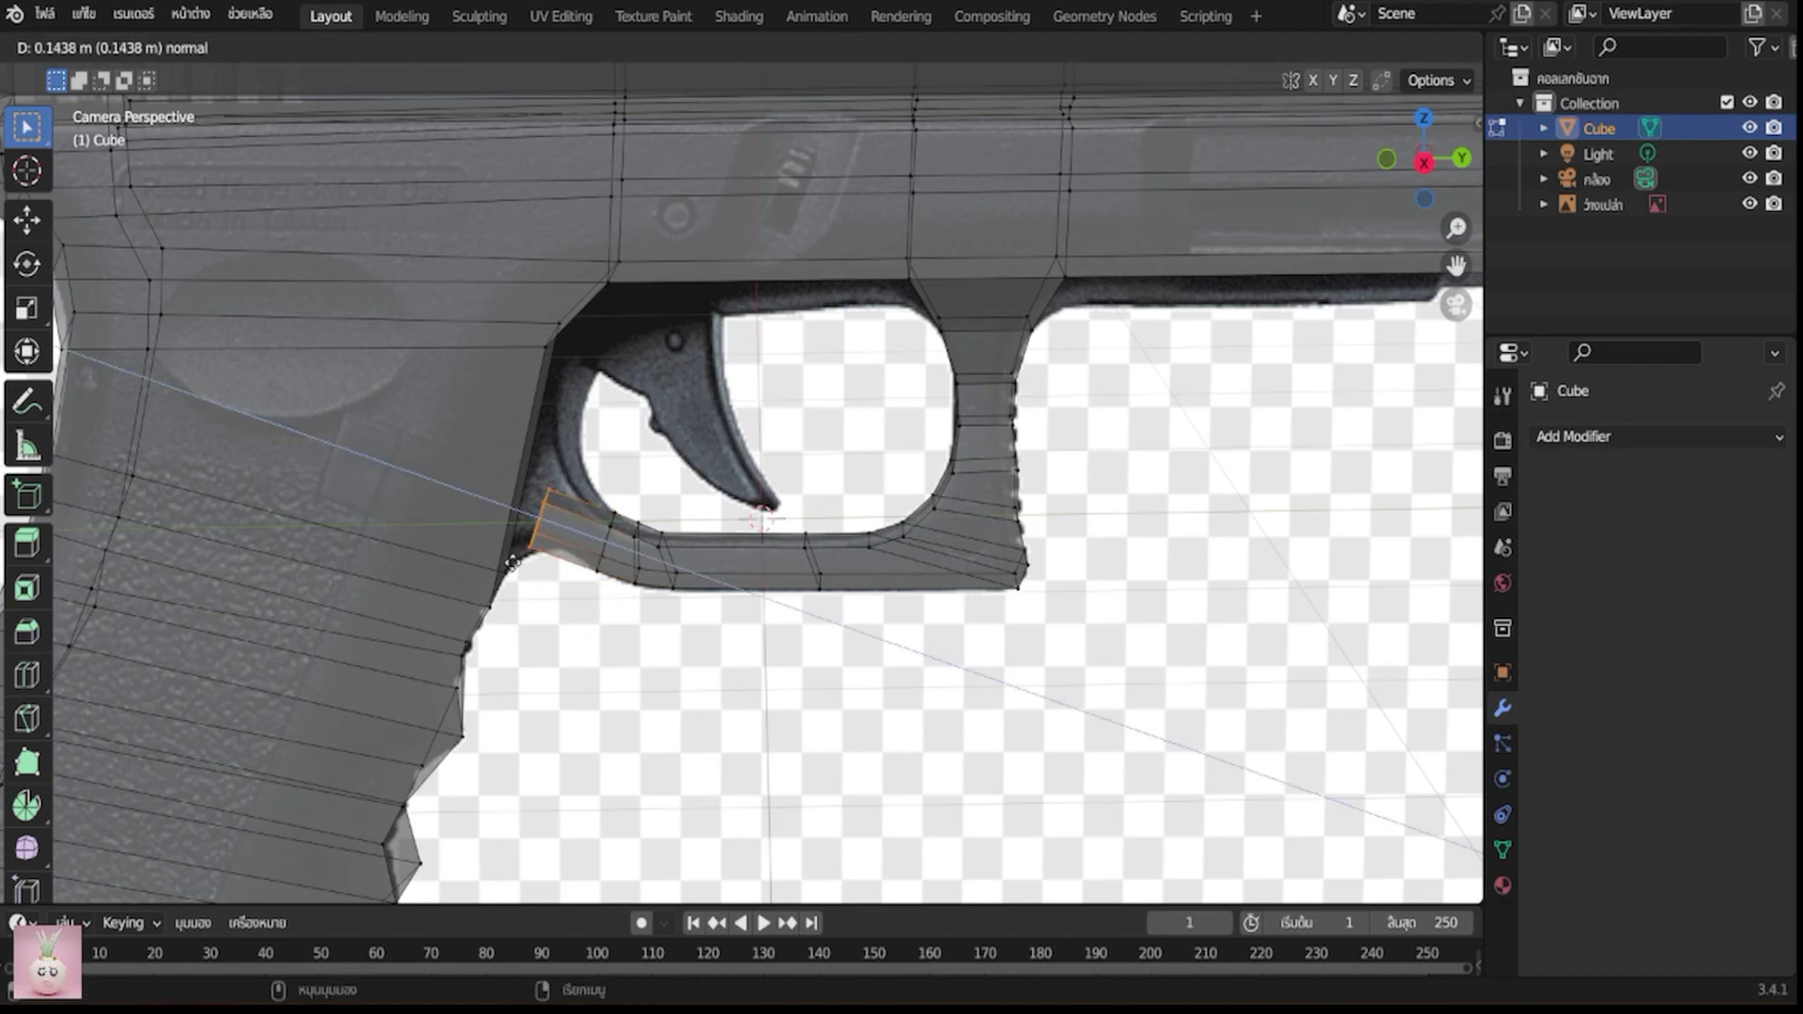
pyautogui.click(510, 562)
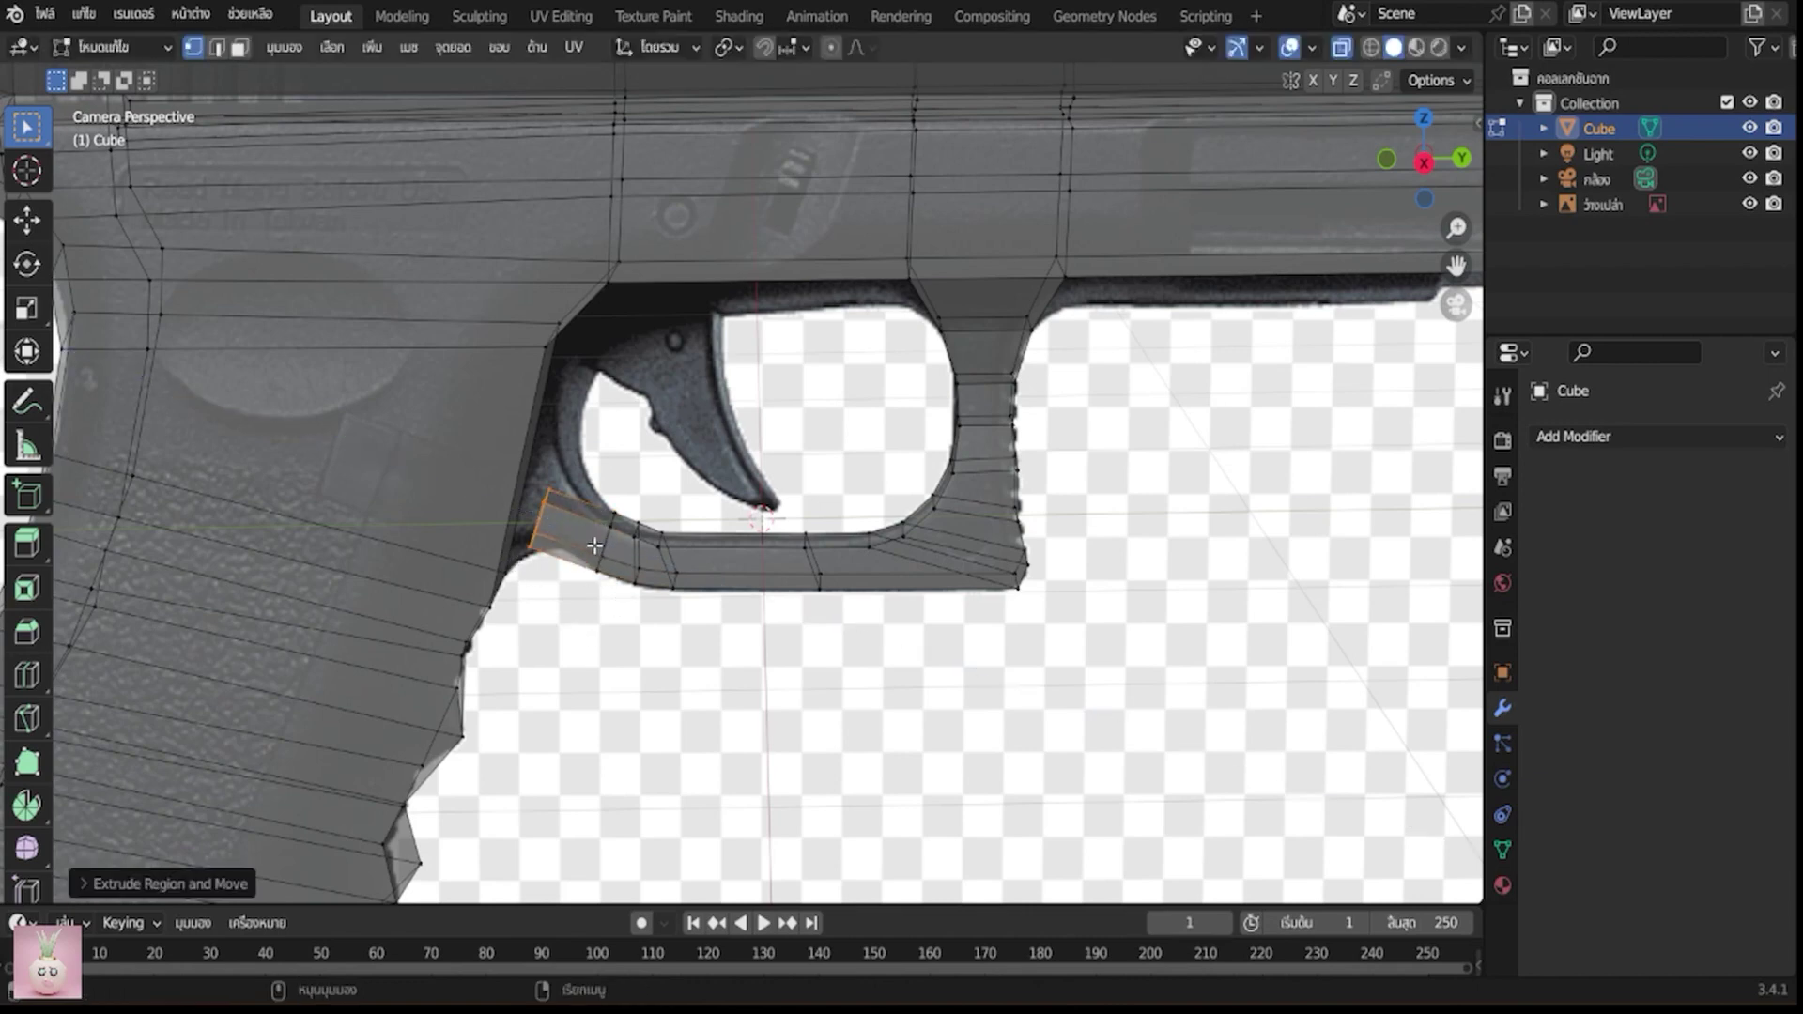
pyautogui.press('g')
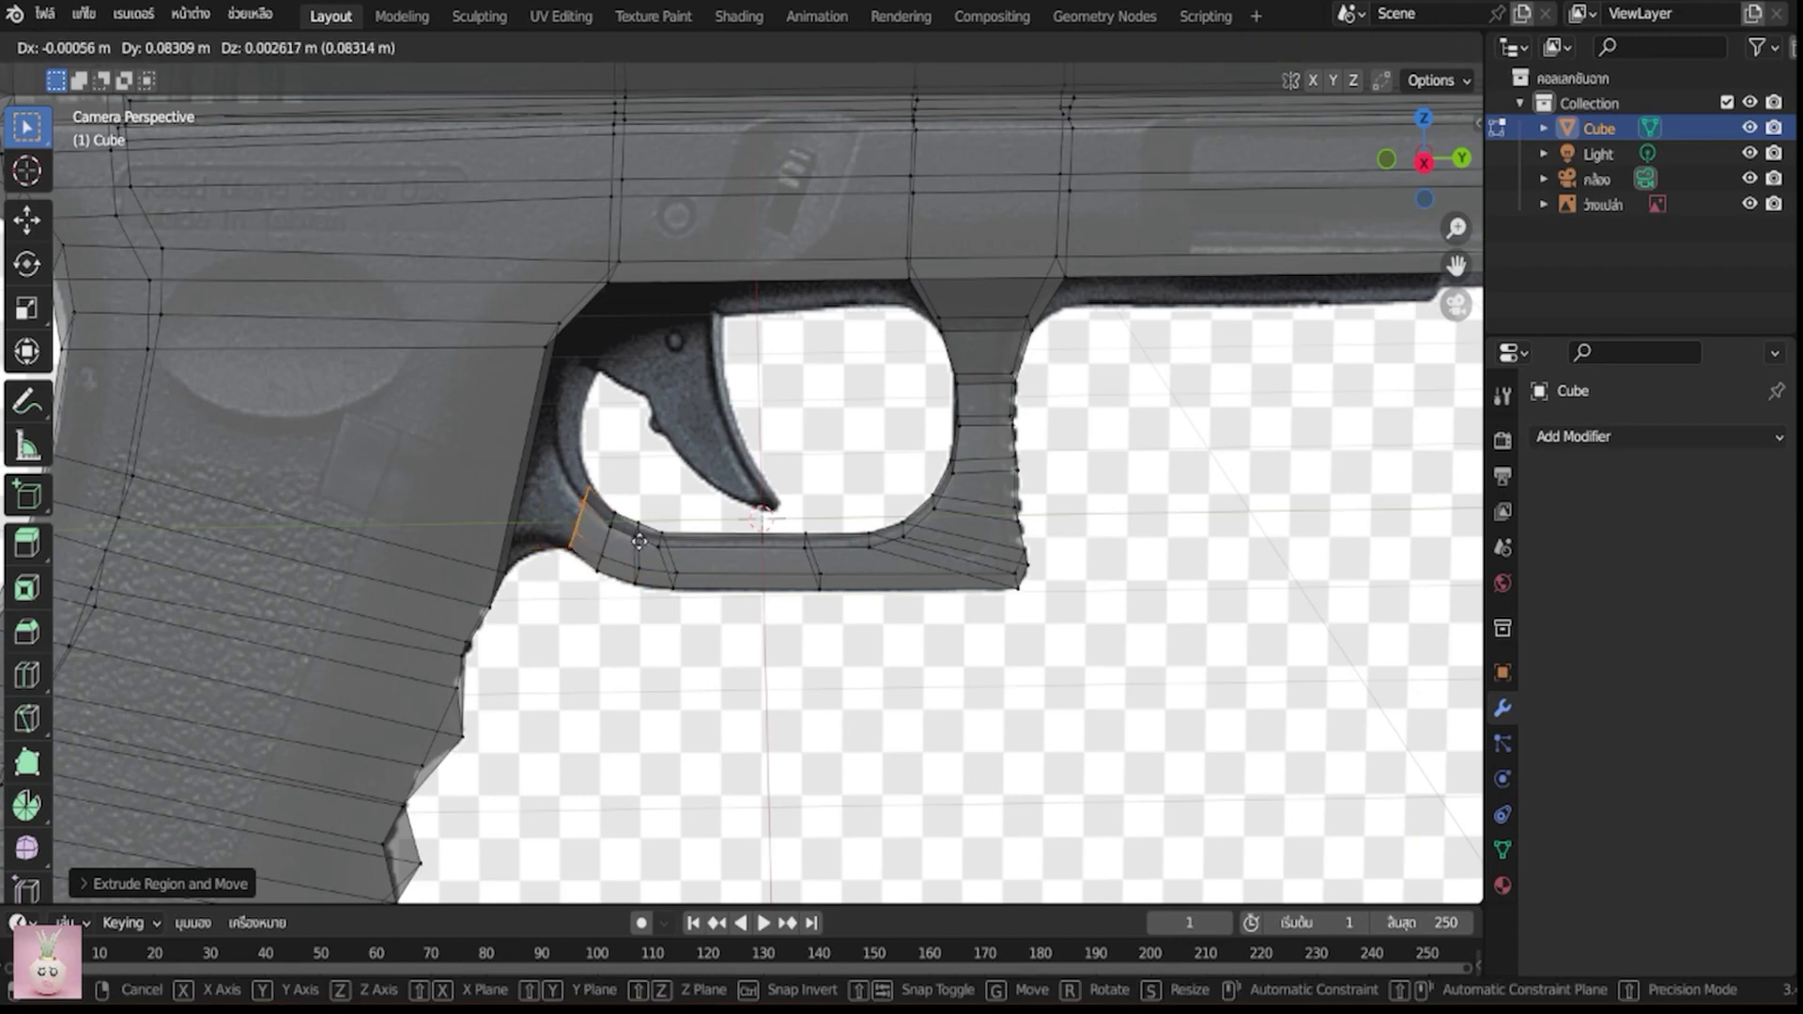
pyautogui.click(635, 542)
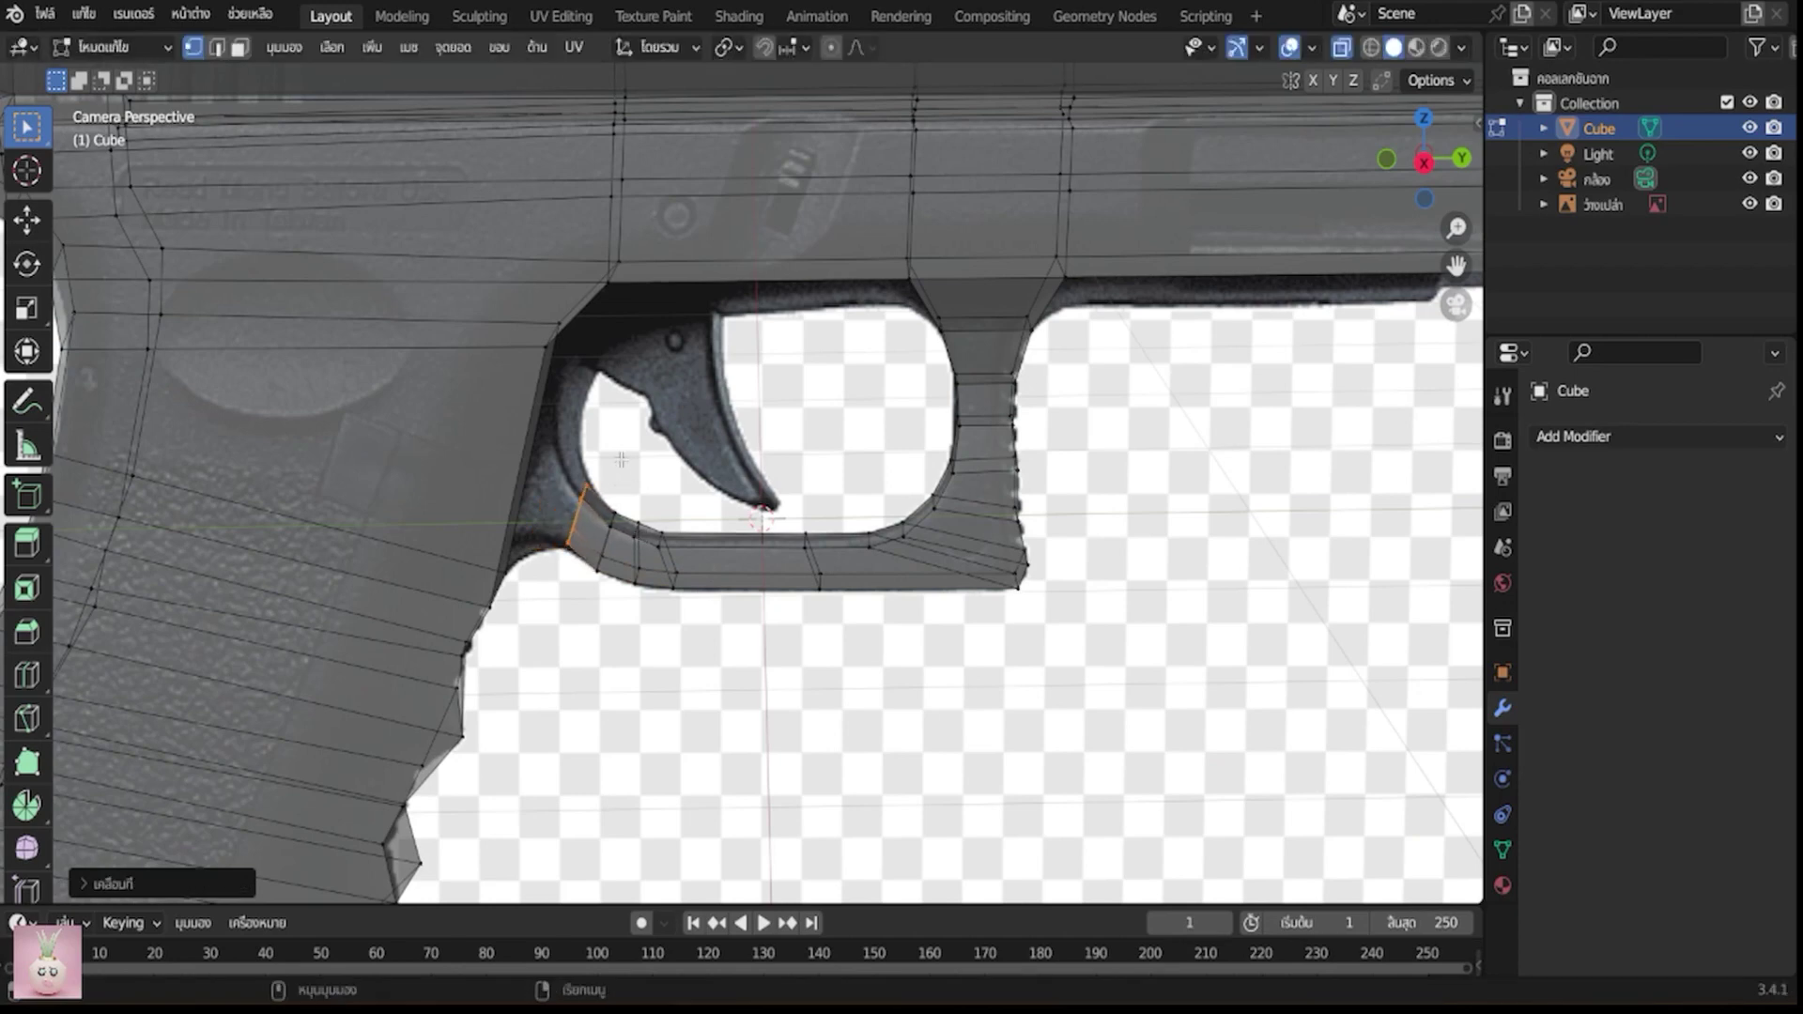
pyautogui.press('s')
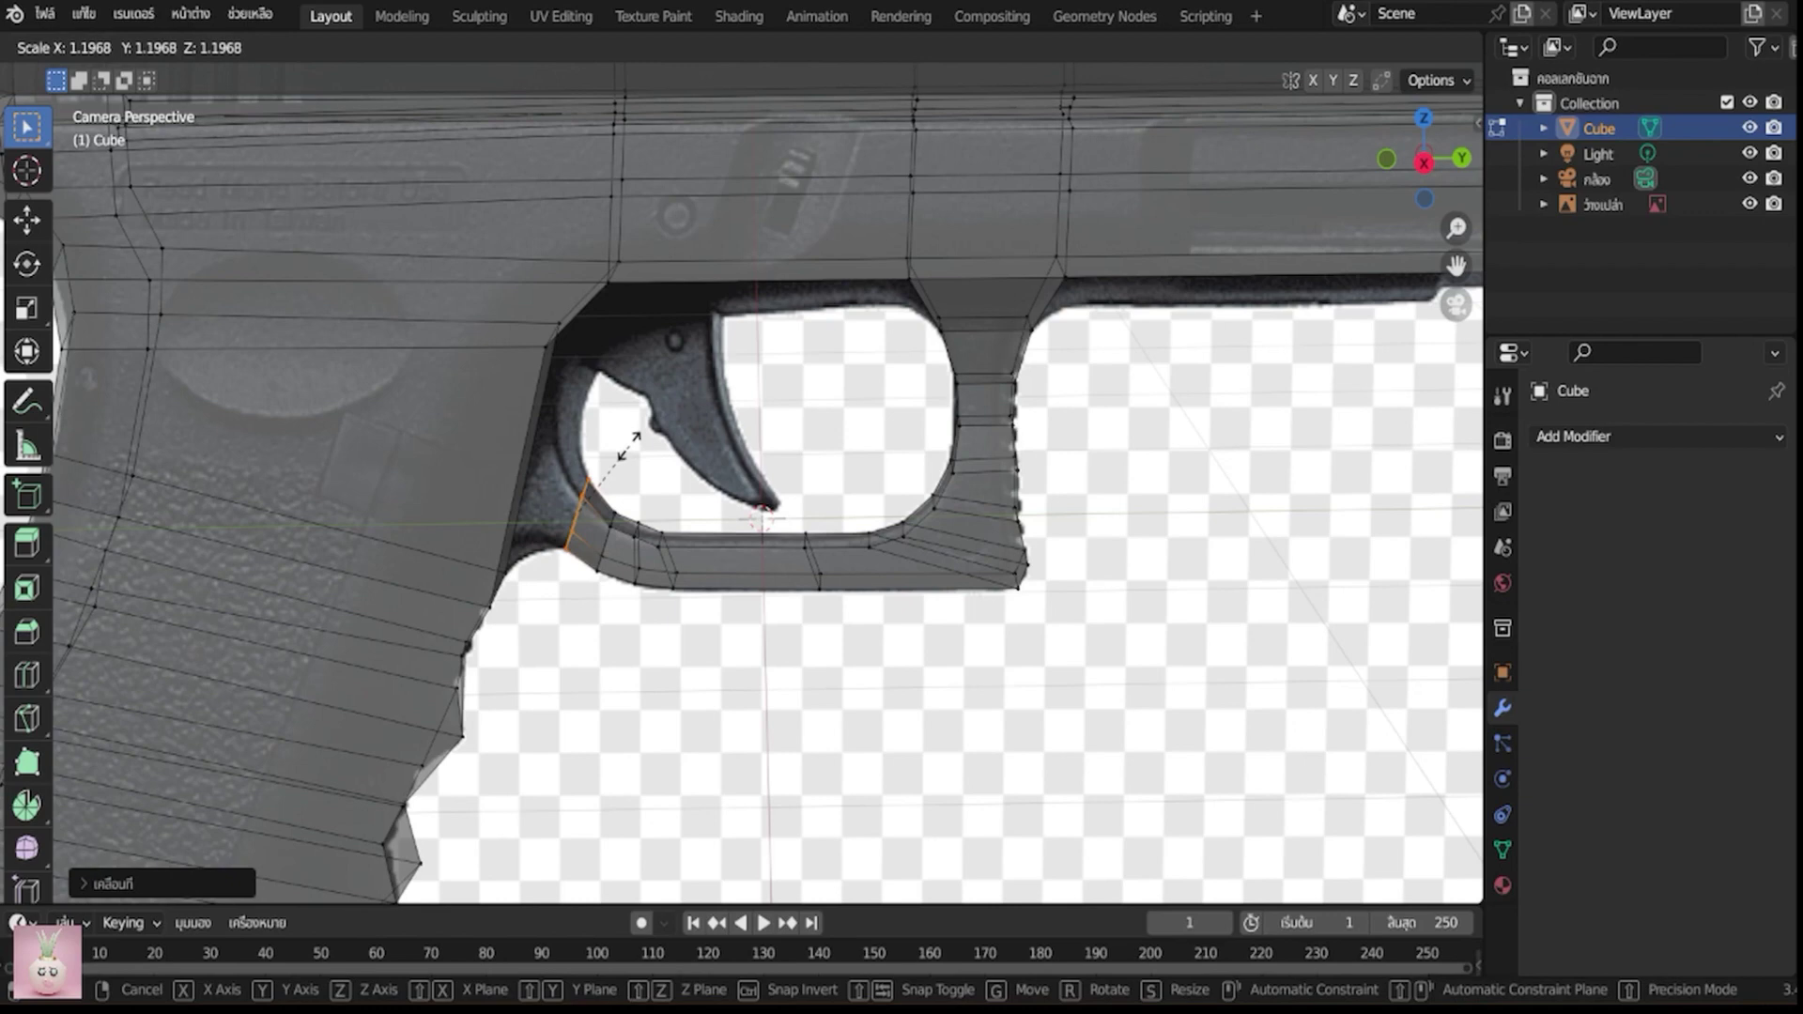
pyautogui.click(627, 448)
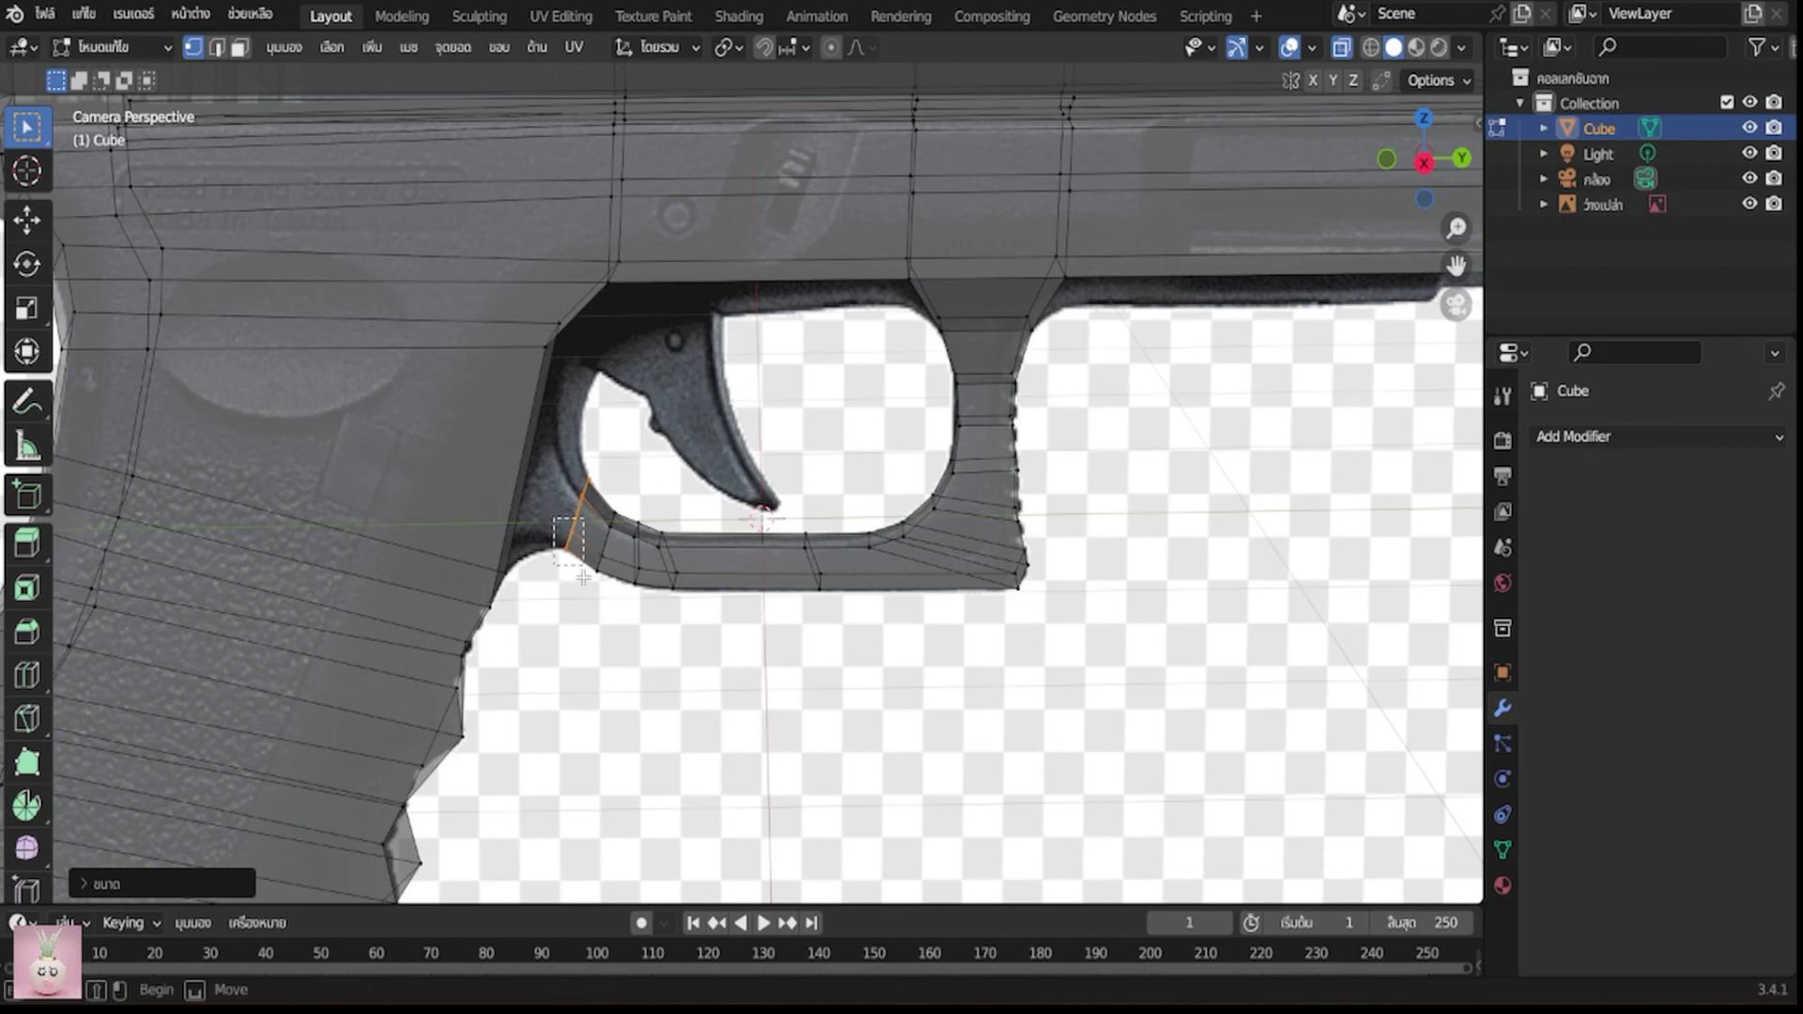
# Fill faces at the trigger guard corner and between the upper edge loop and inner guard edge
pyautogui.click(554, 518)
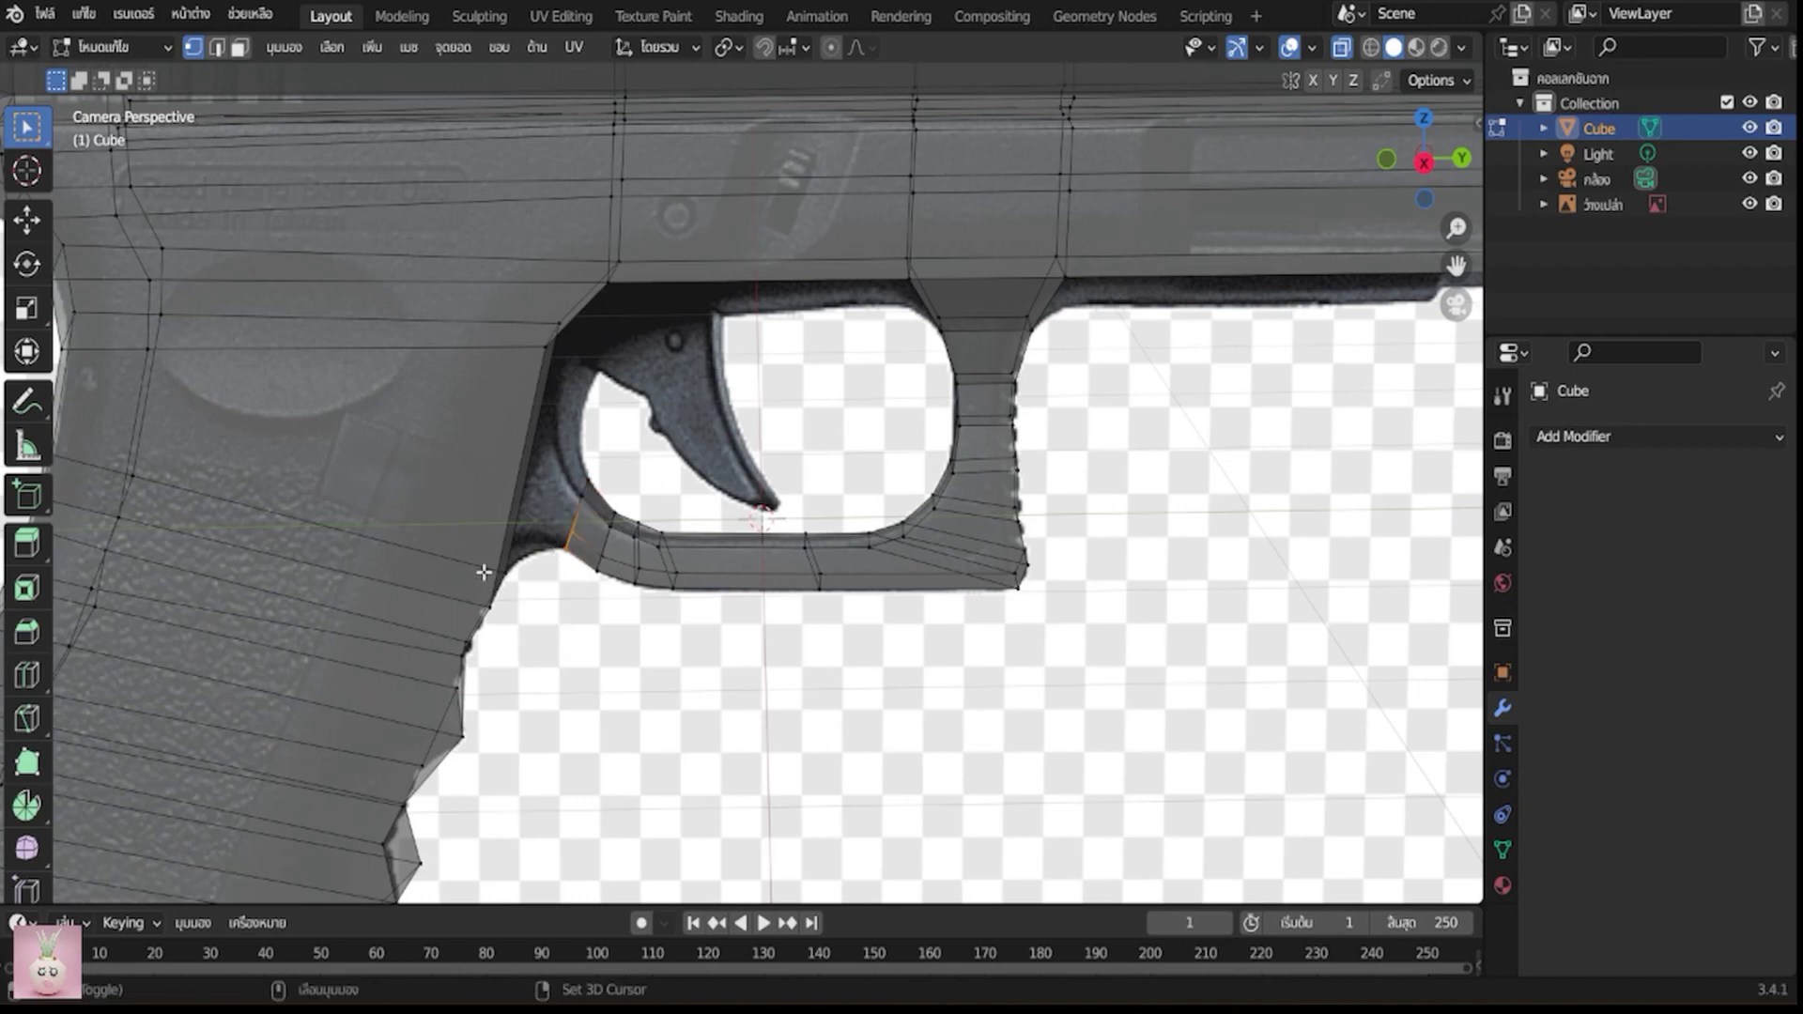
pyautogui.keyDown('shift'); pyautogui.moveTo(486, 567); pyautogui.dragTo(530, 615); pyautogui.keyUp('shift')
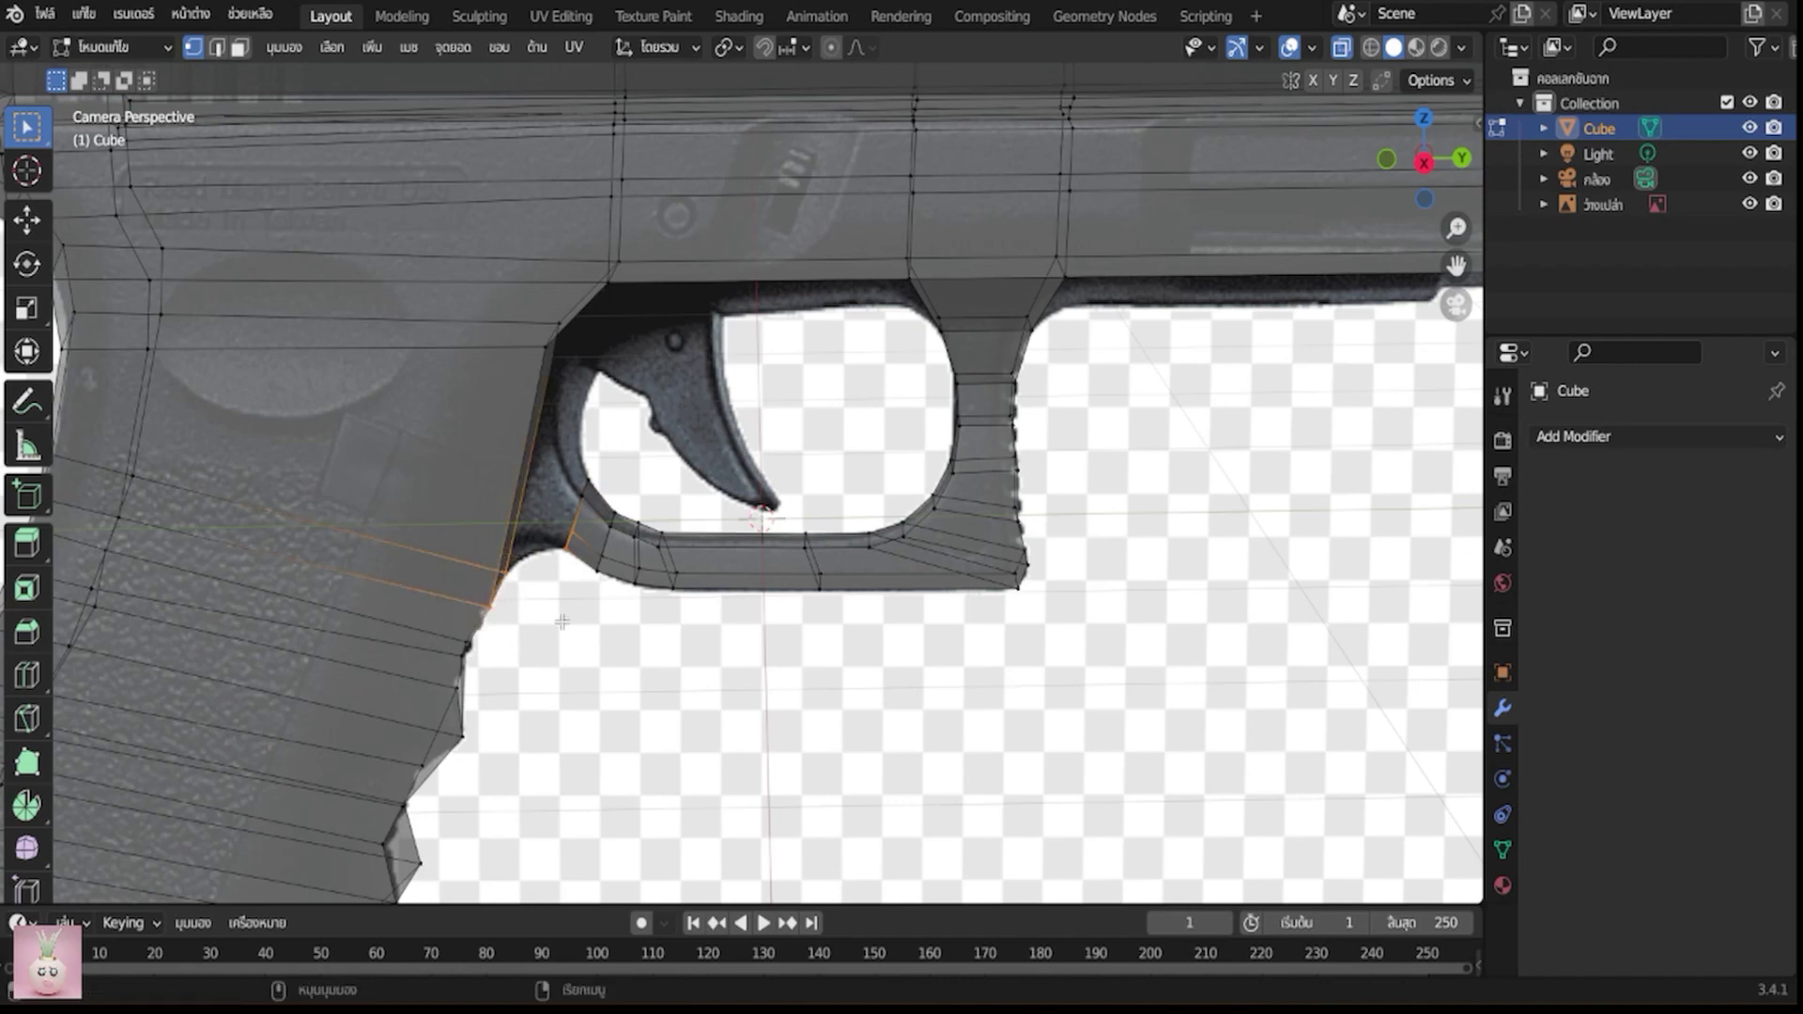
pyautogui.press('f')
pyautogui.keyDown('alt'); pyautogui.click(532, 318); pyautogui.keyUp('alt')
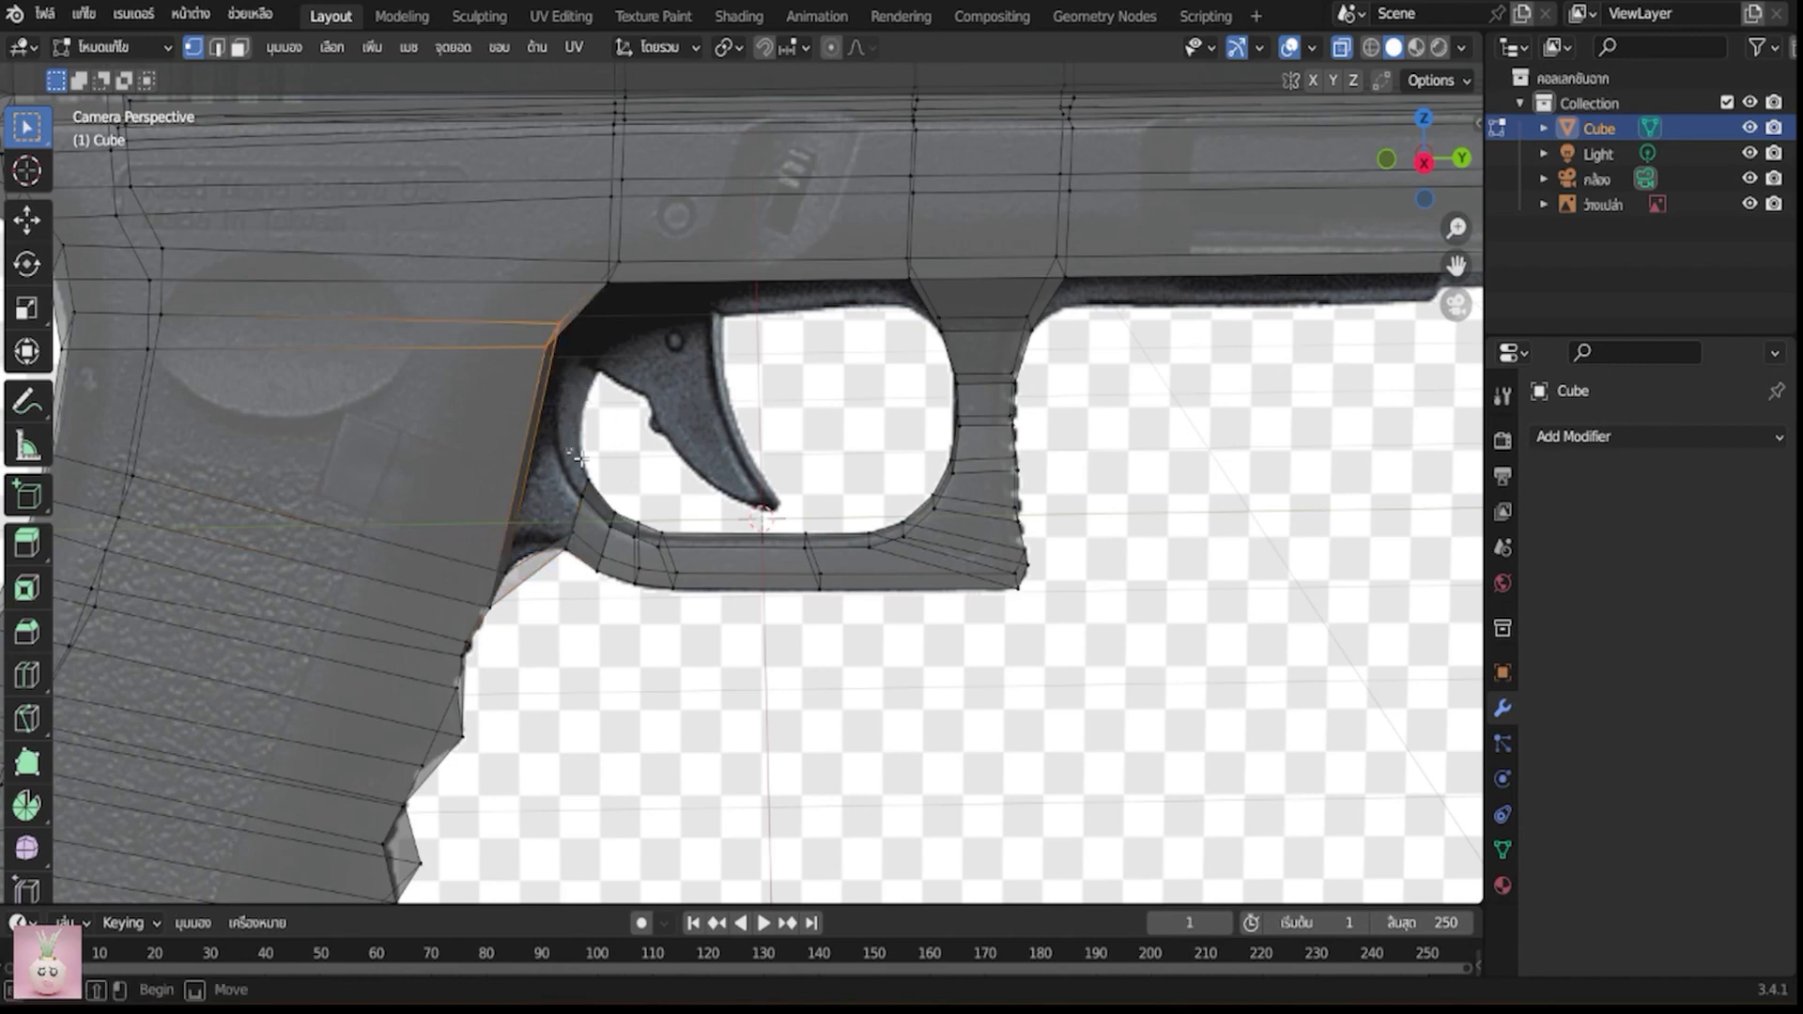
pyautogui.keyDown('shift'); pyautogui.click(586, 488); pyautogui.keyUp('shift')
pyautogui.press('f')
# Fill a face between the trigger guard corner vertex and the grip-front vertices
pyautogui.keyDown('shift'); pyautogui.click(552, 371); pyautogui.keyUp('shift')
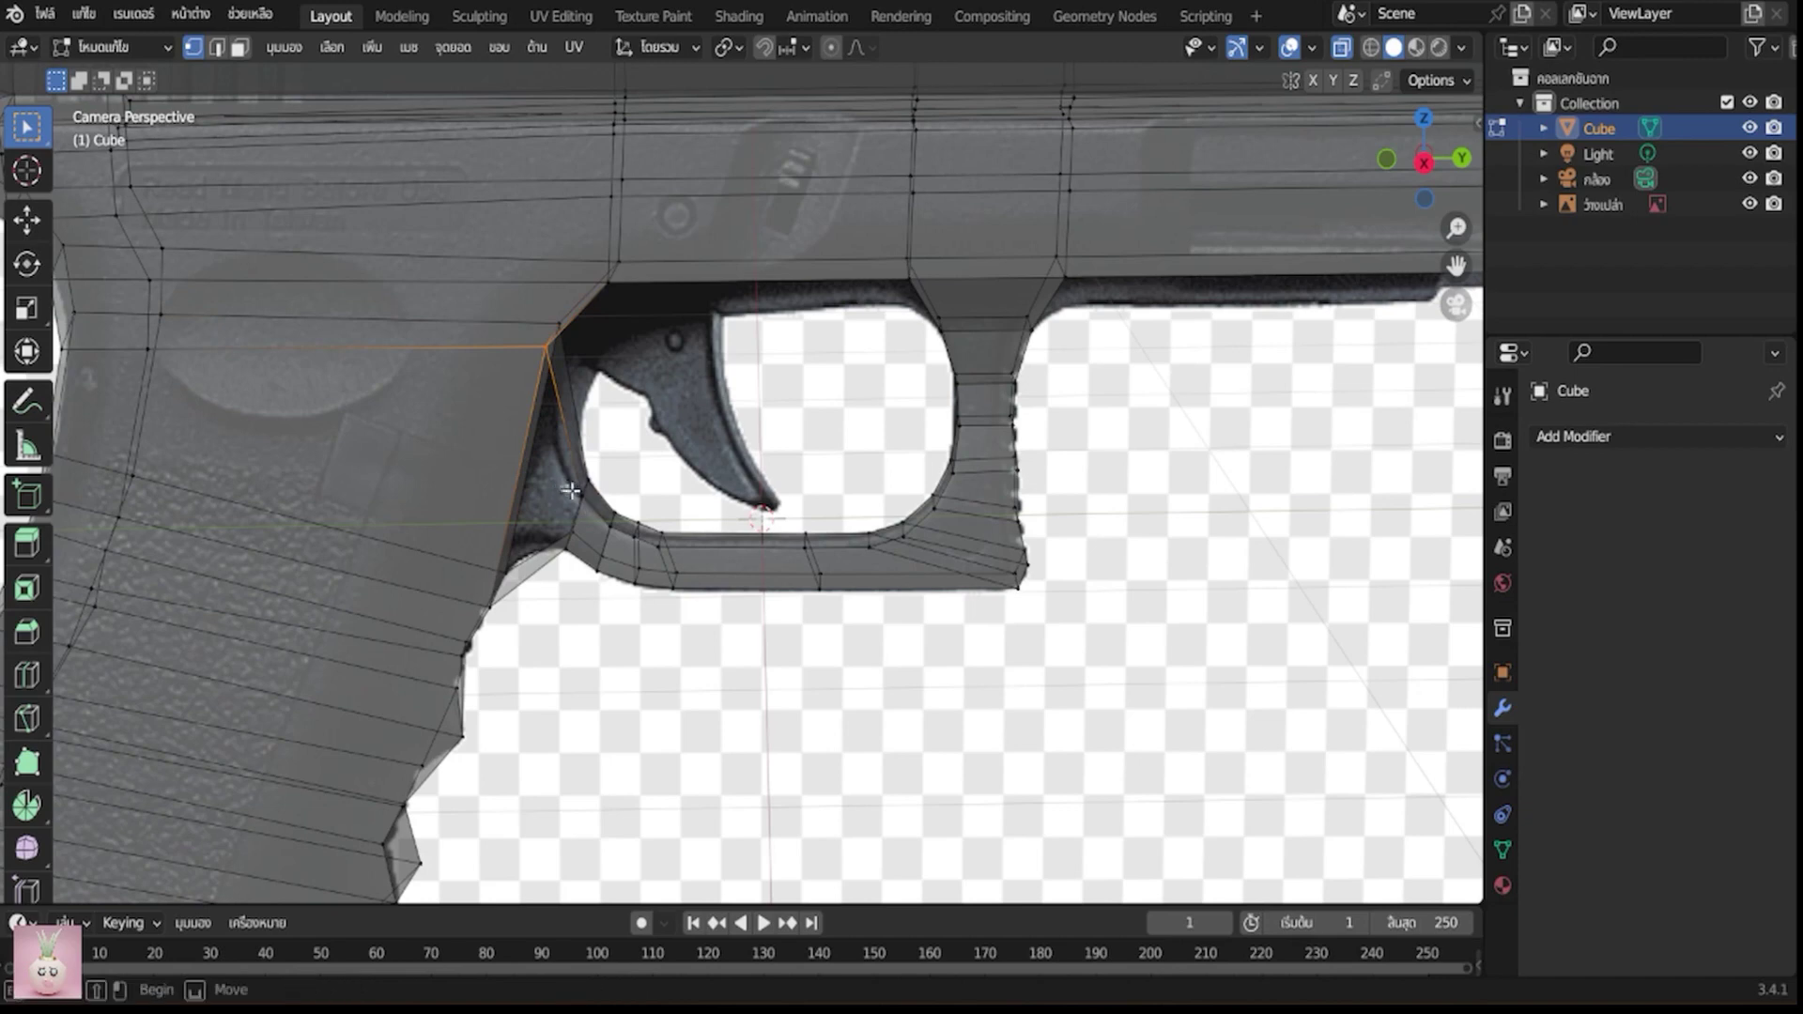
pyautogui.keyDown('shift'); pyautogui.click(583, 496); pyautogui.keyUp('shift')
pyautogui.keyDown('shift'); pyautogui.click(559, 325); pyautogui.keyUp('shift')
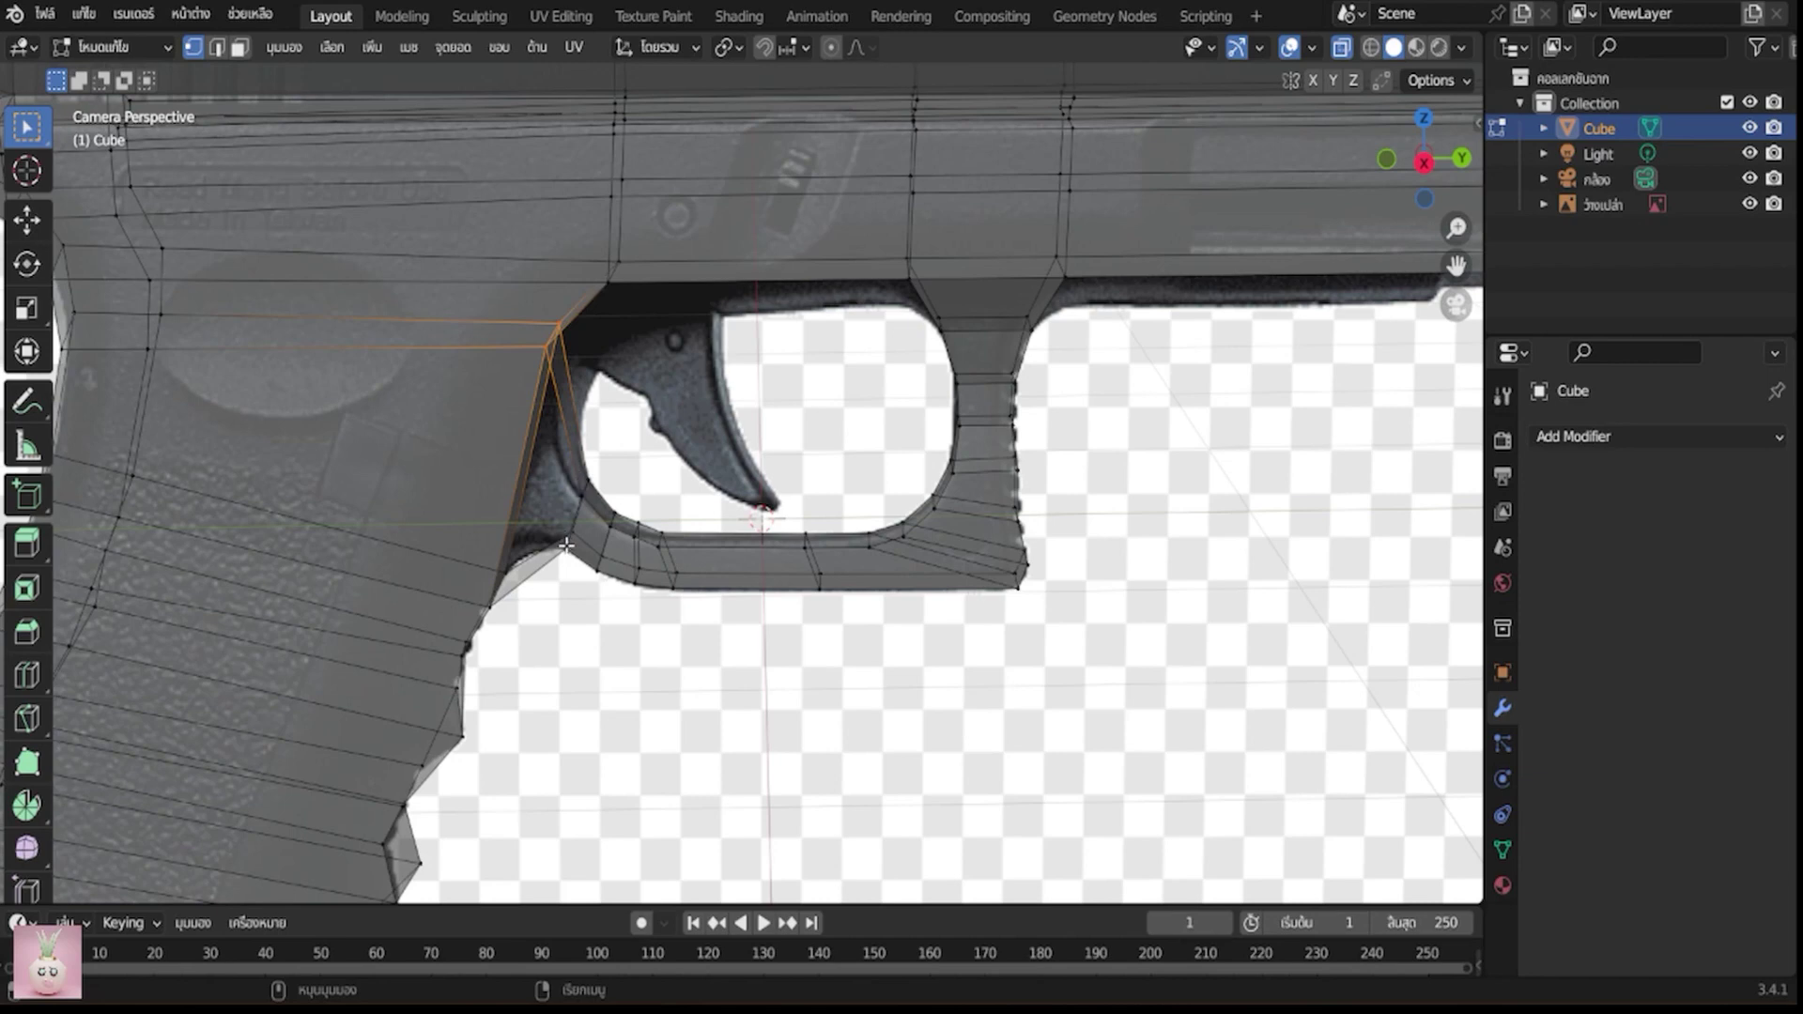
pyautogui.click(547, 348)
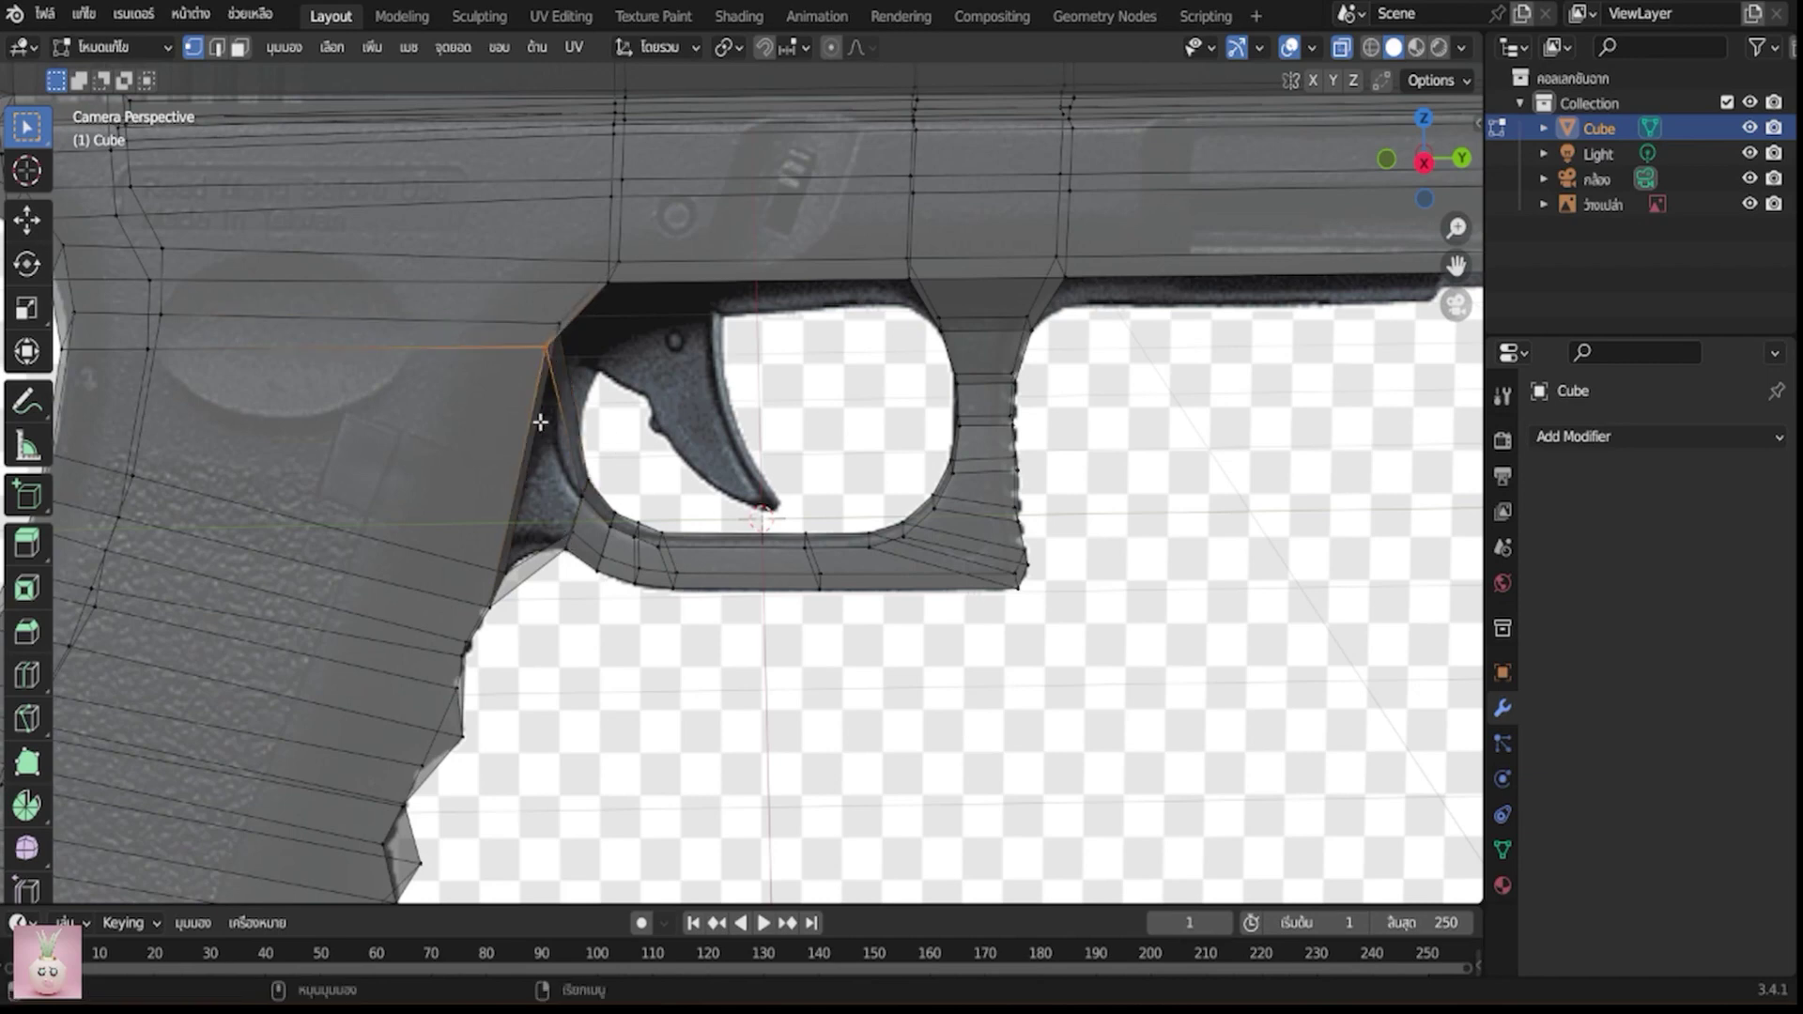
pyautogui.keyDown('shift'); pyautogui.click(582, 494); pyautogui.keyUp('shift')
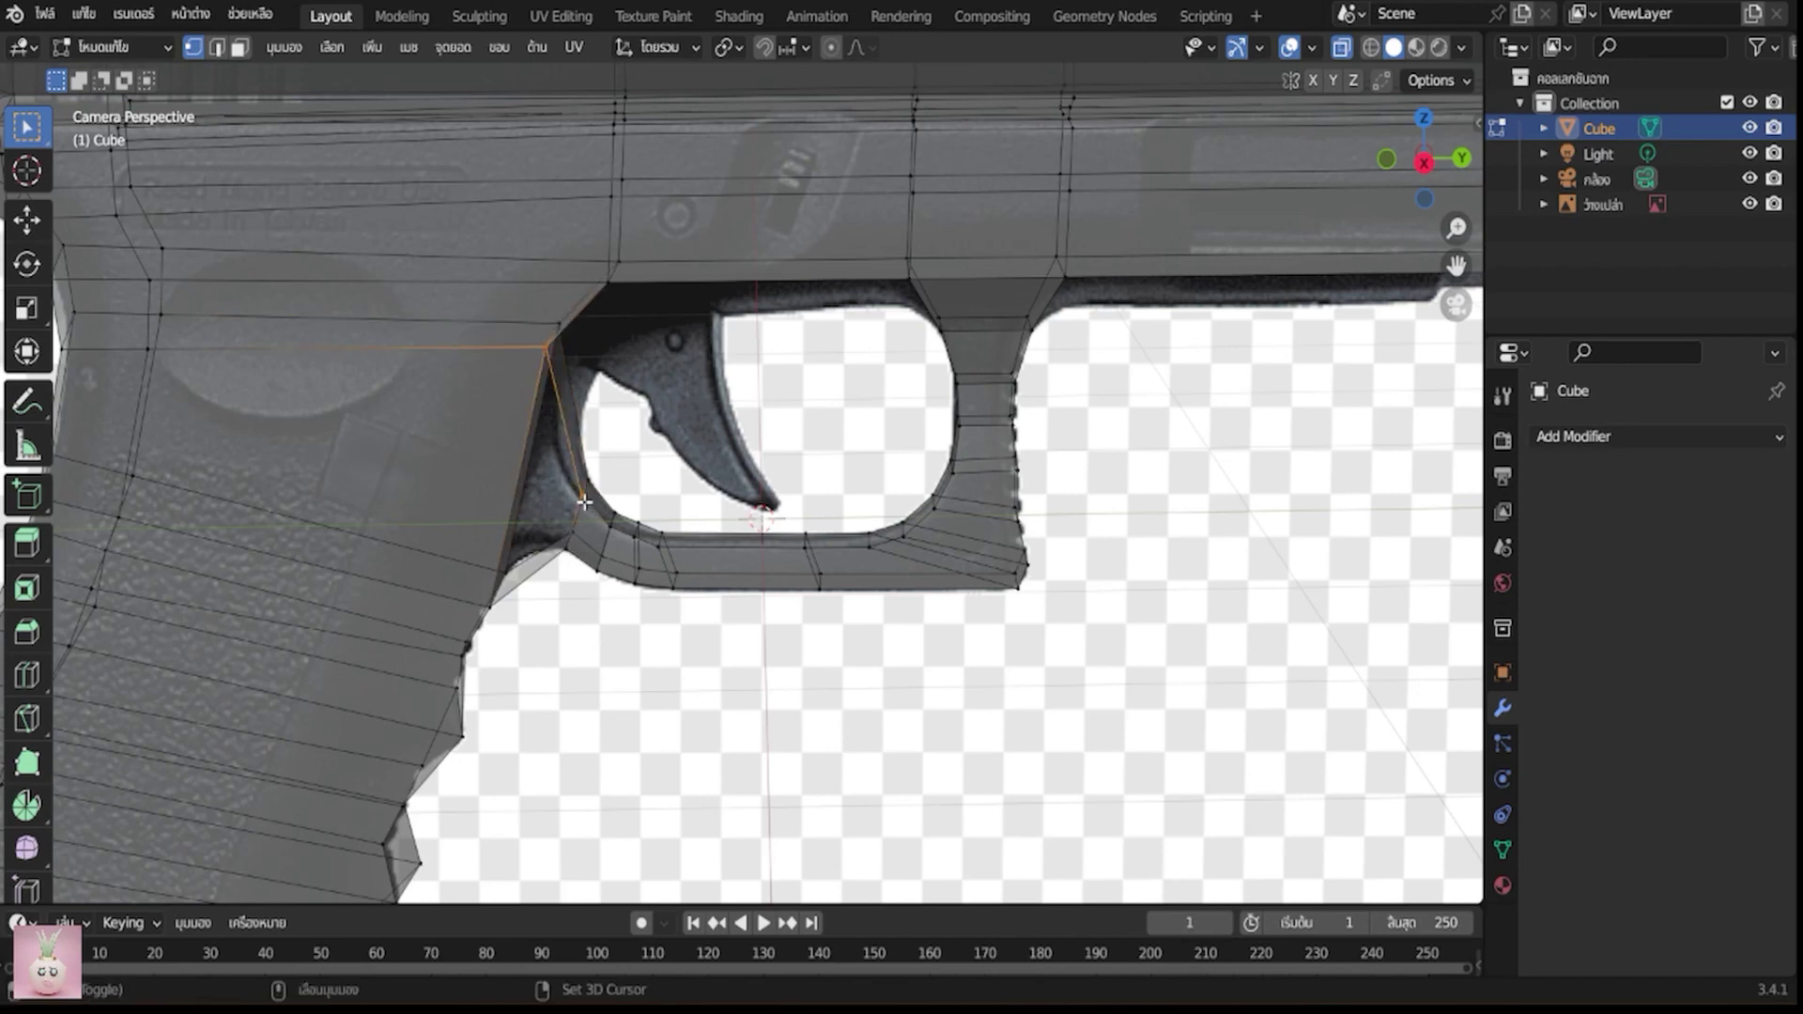
pyautogui.keyDown('shift'); pyautogui.click(558, 550); pyautogui.keyUp('shift')
pyautogui.keyDown('shift'); pyautogui.click(508, 572); pyautogui.keyUp('shift')
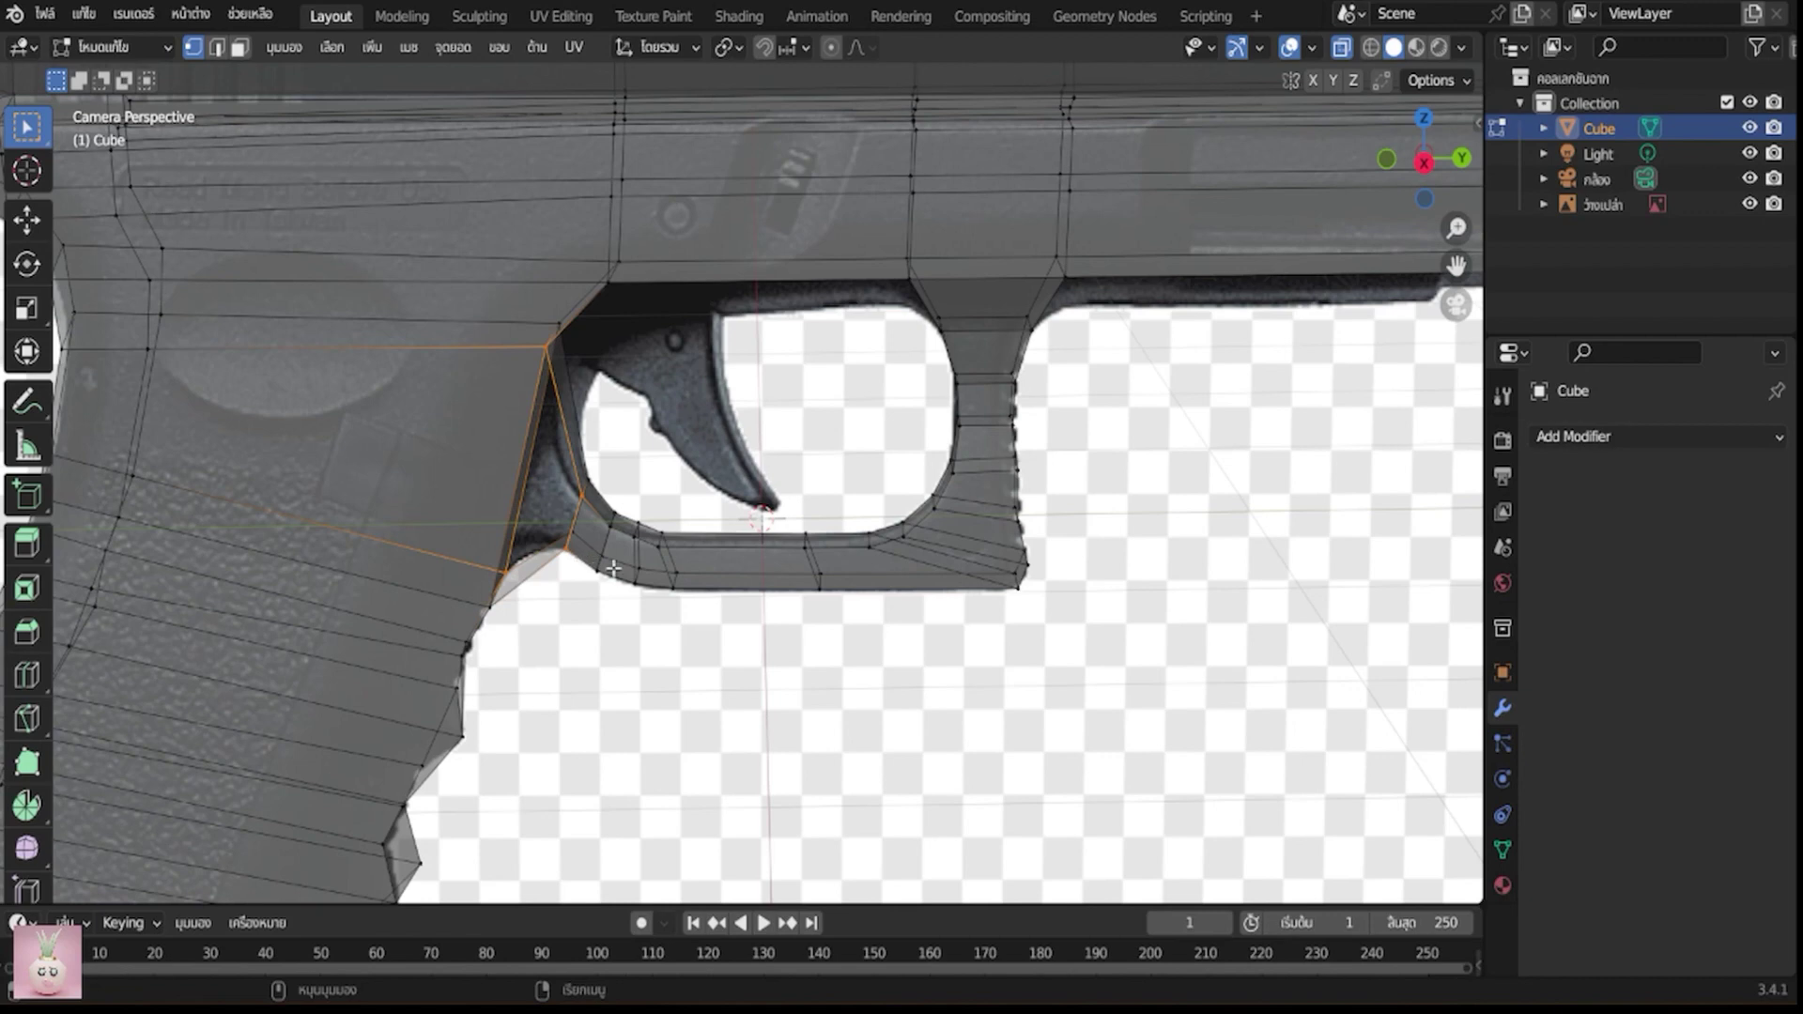
pyautogui.scroll(2, 613, 568)
pyautogui.scroll(1, 621, 601)
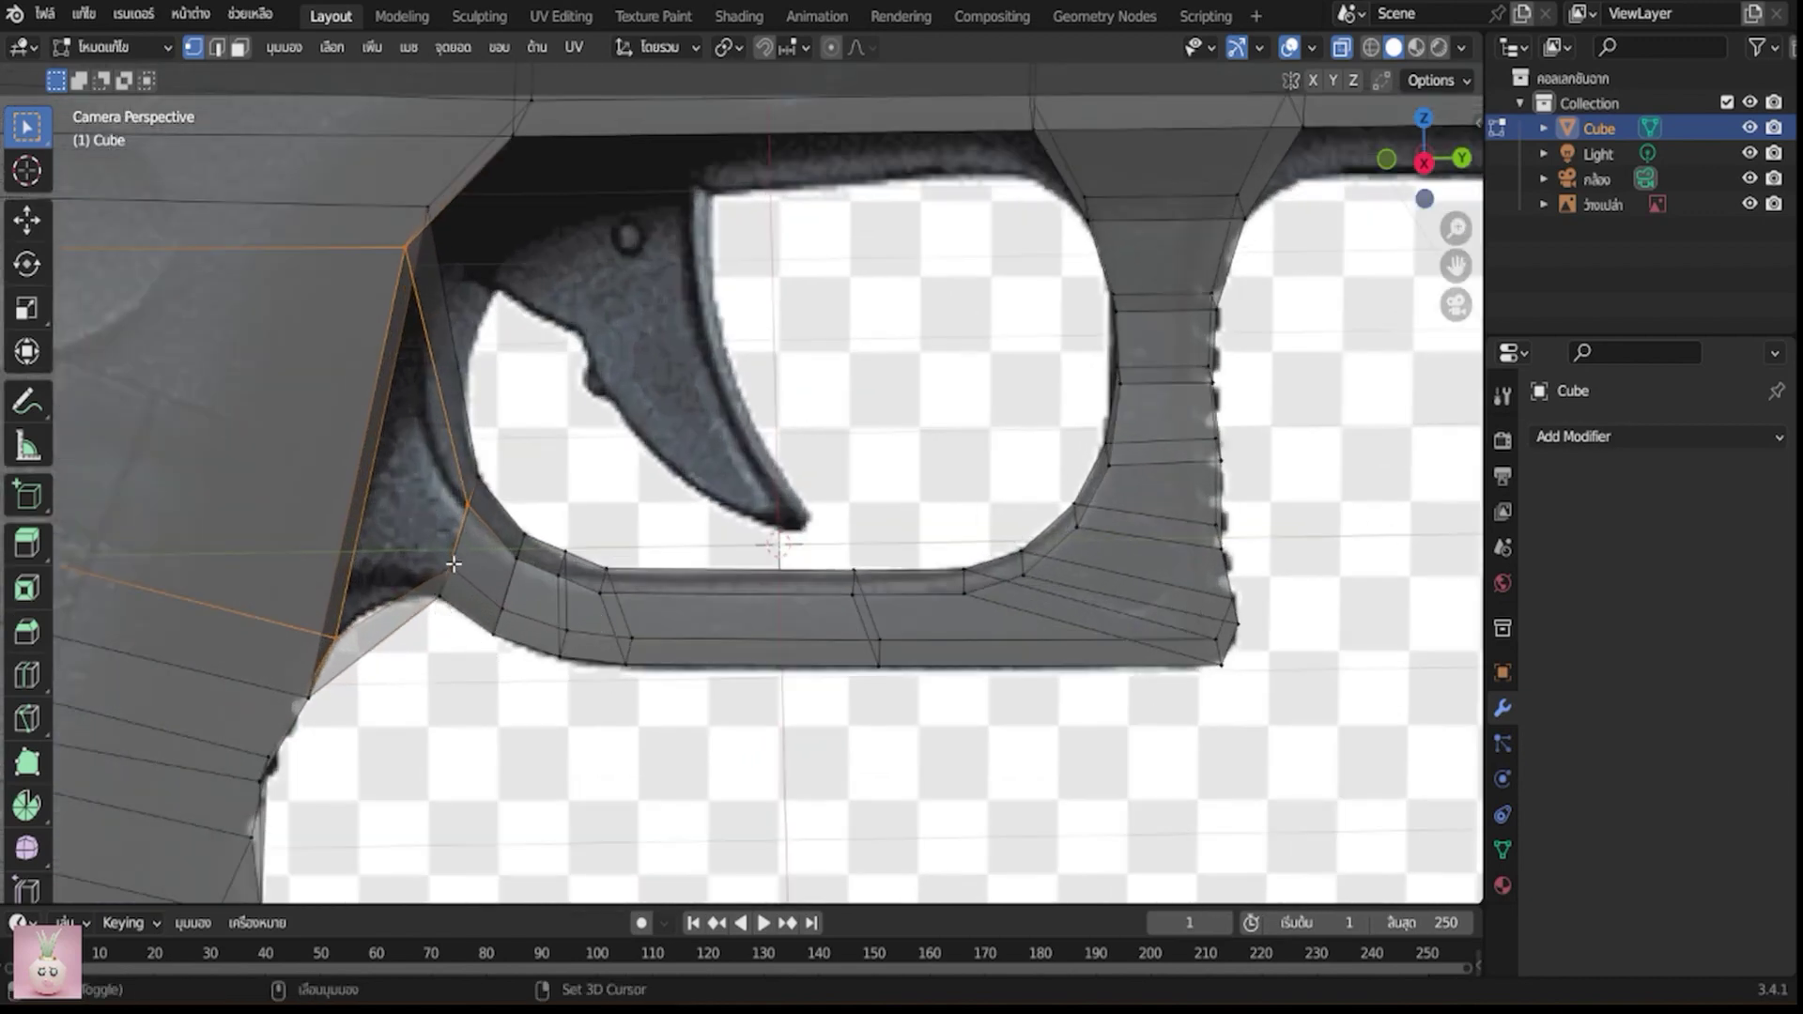
pyautogui.keyDown('shift'); pyautogui.click(467, 577); pyautogui.keyUp('shift')
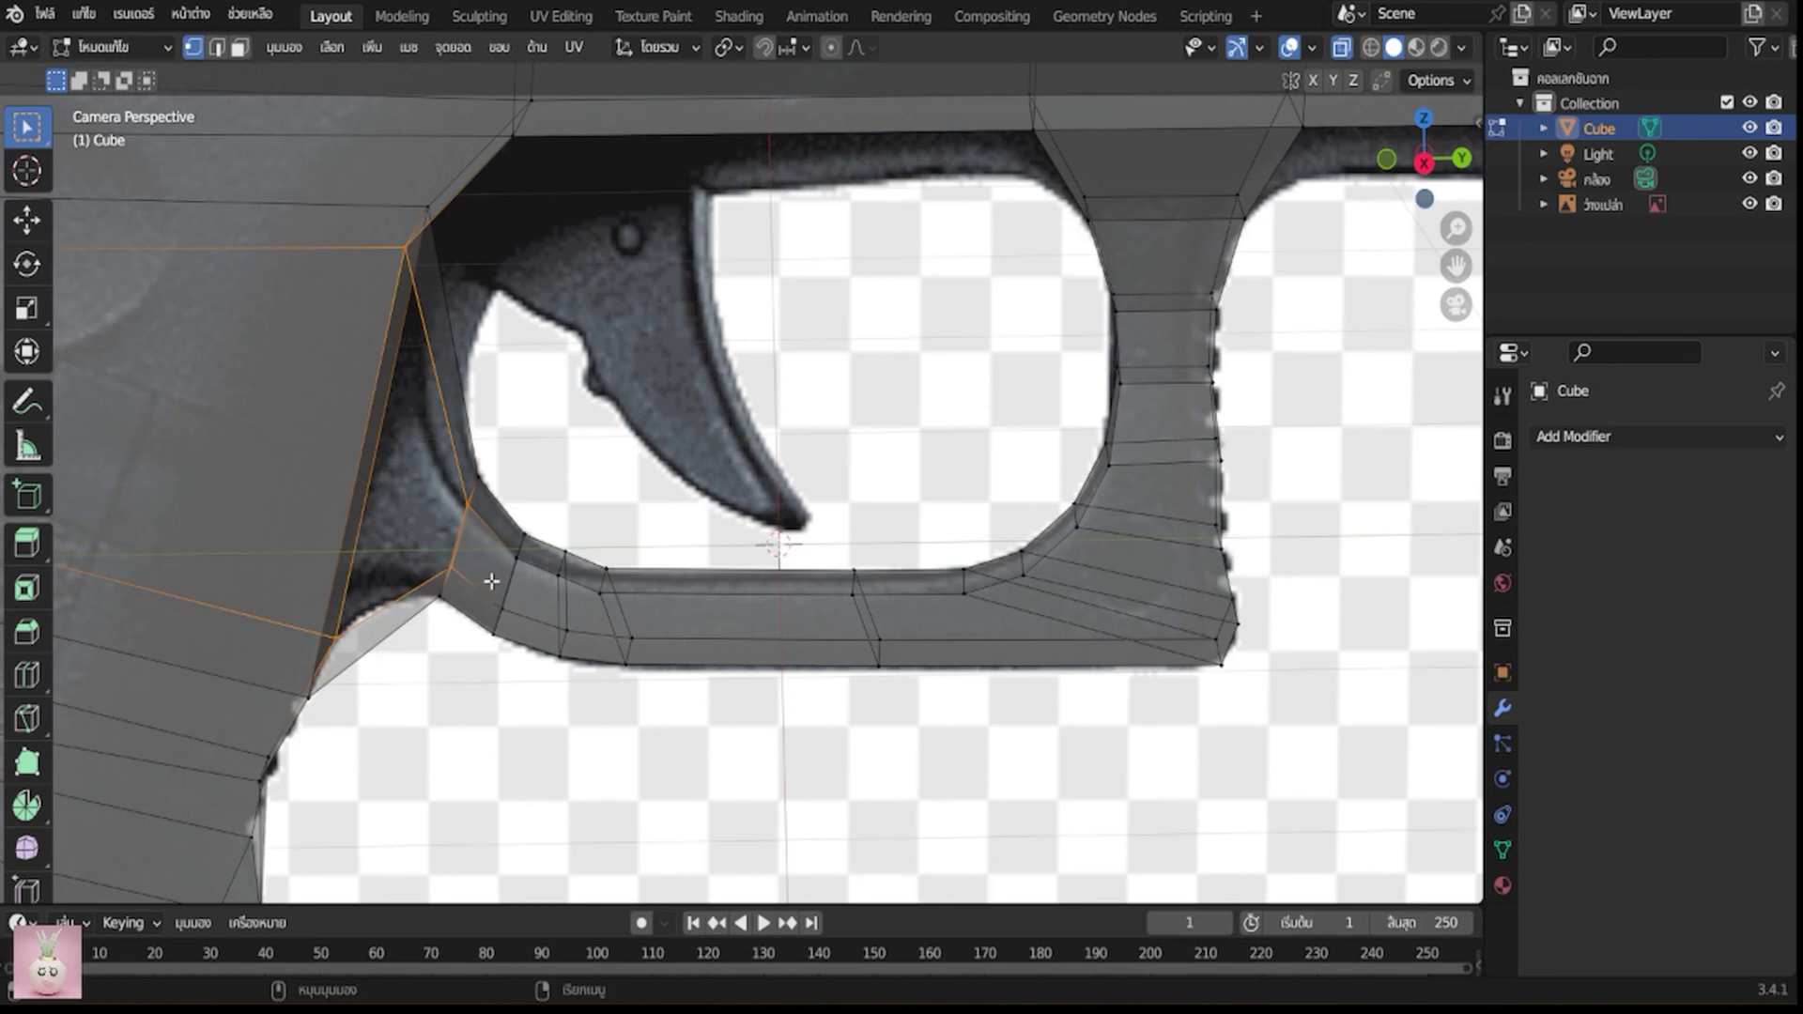
pyautogui.press('f')
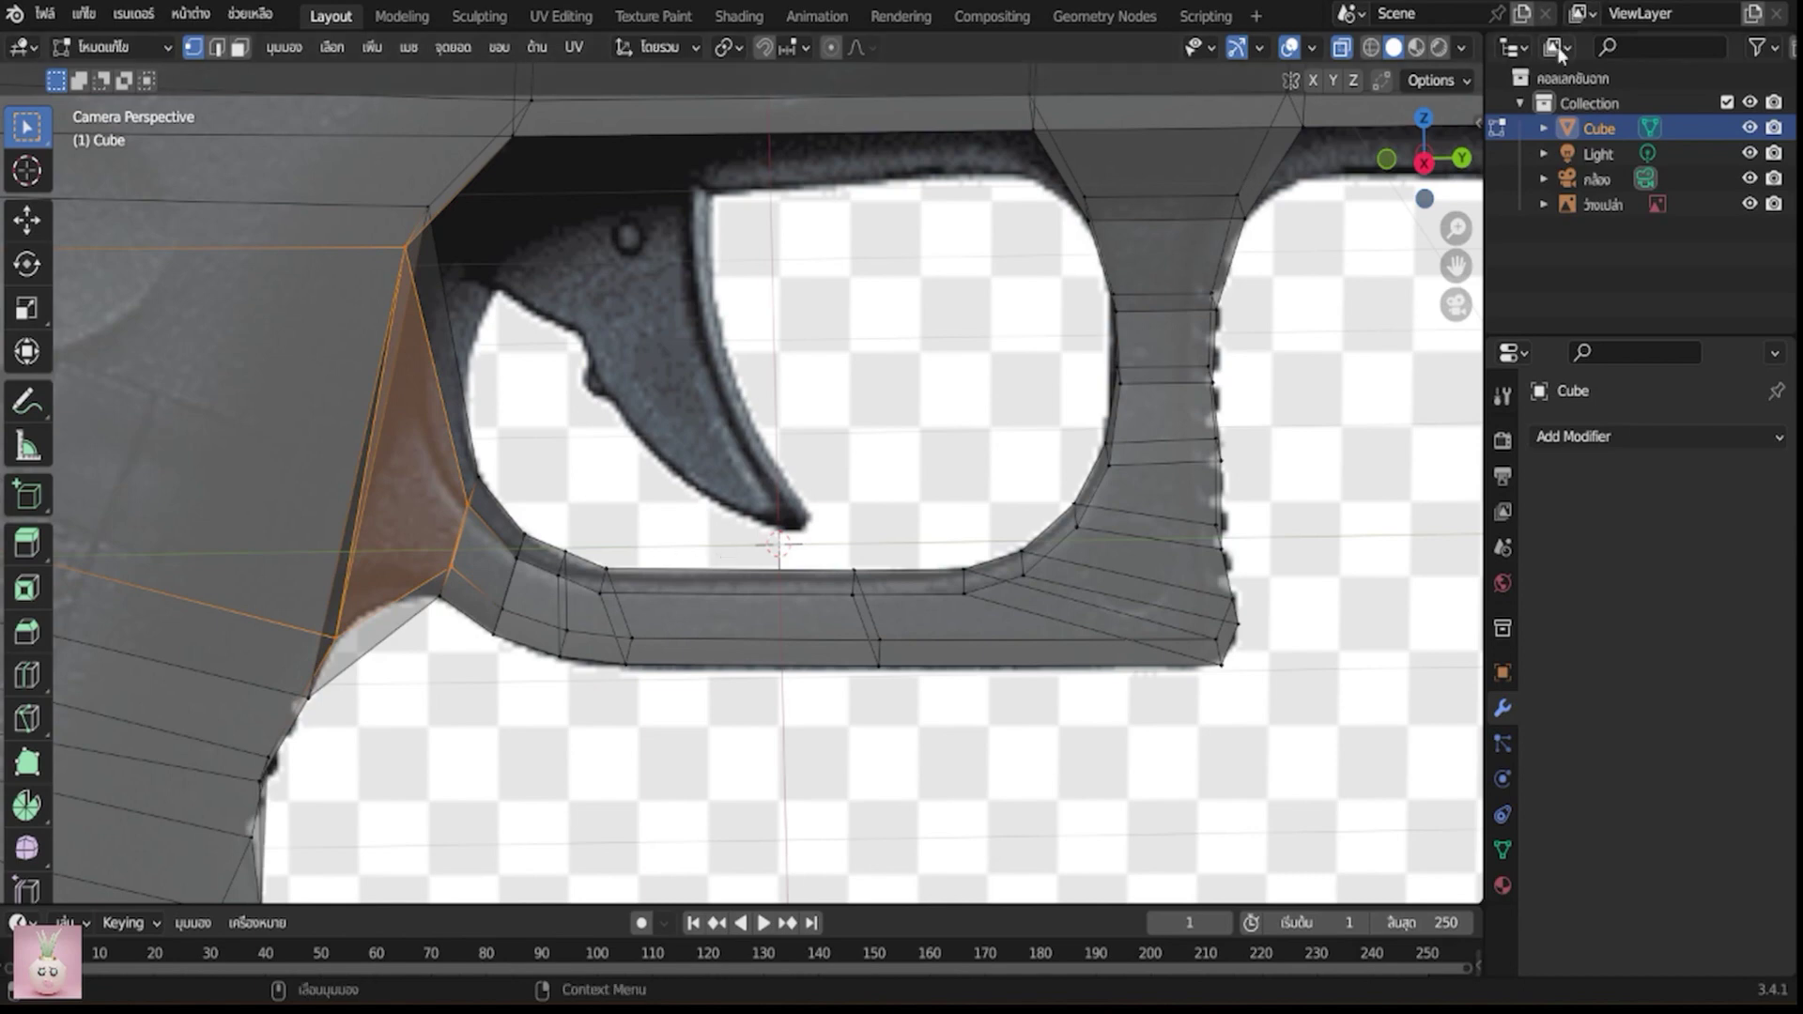
# Turn off see-through display and move the trigger guard corner vertex onto the reference outline
pyautogui.click(1343, 49)
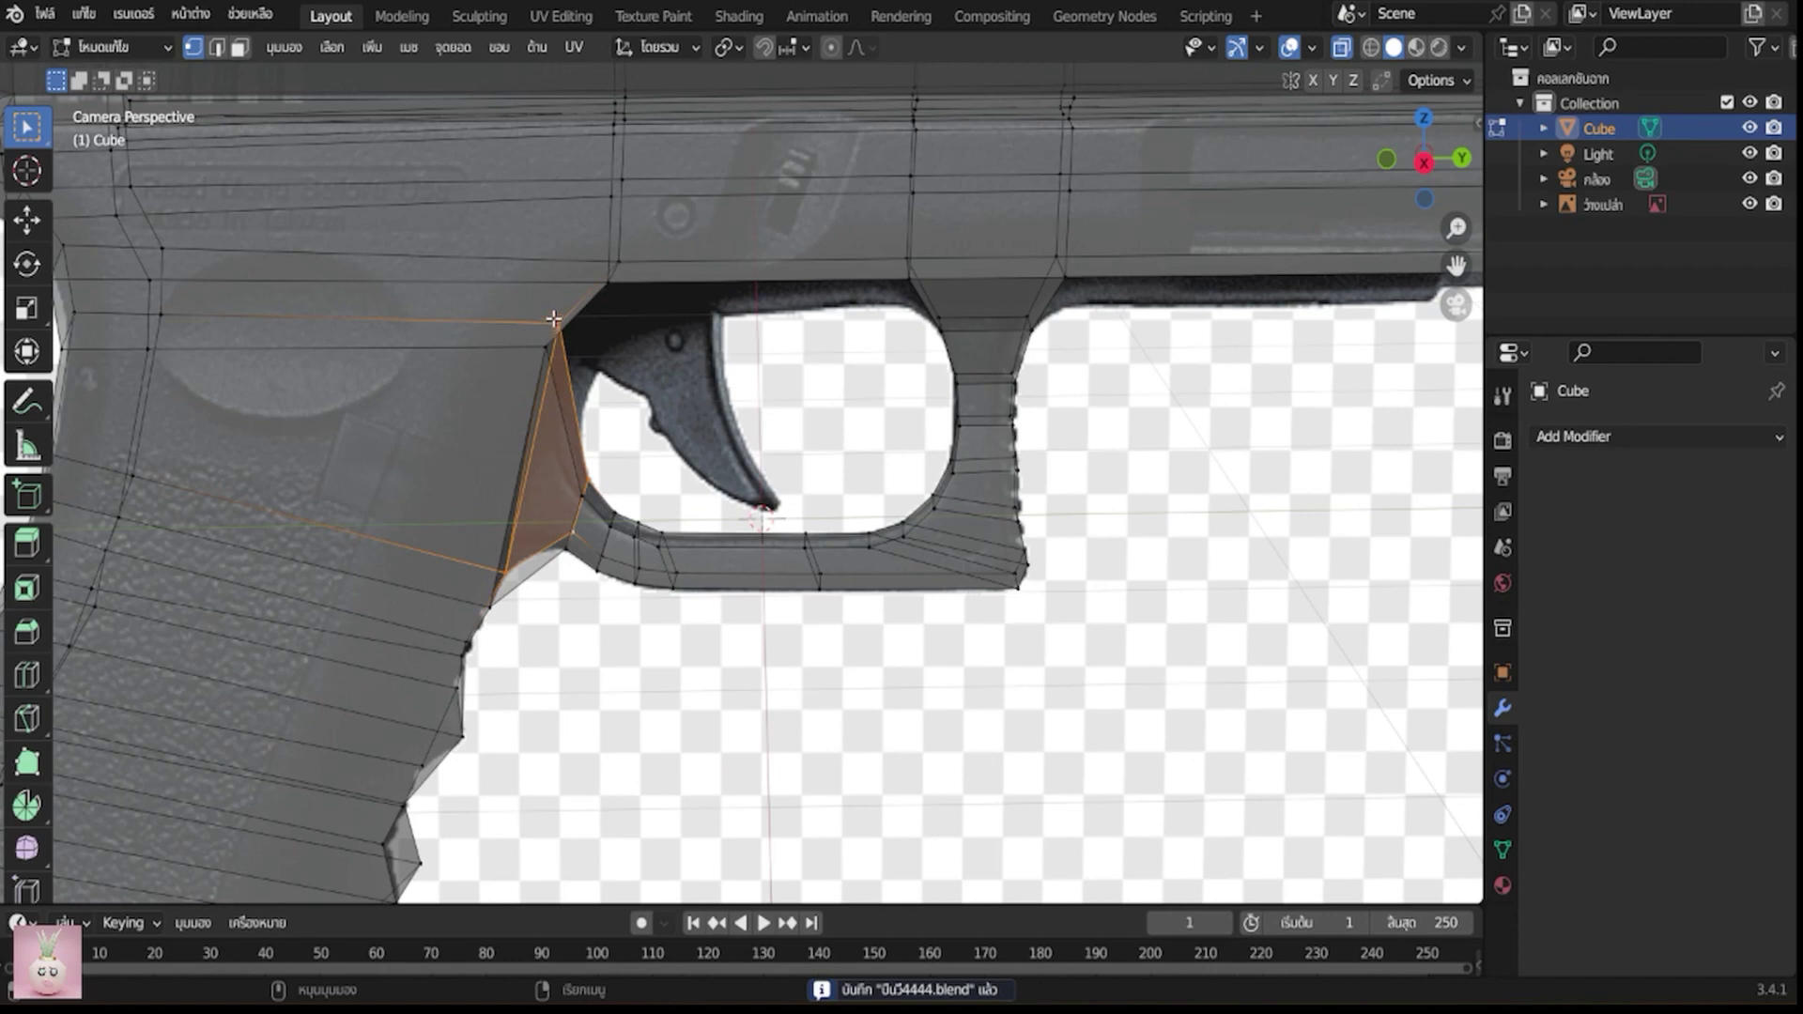
pyautogui.moveTo(527, 314); pyautogui.dragTo(571, 376)
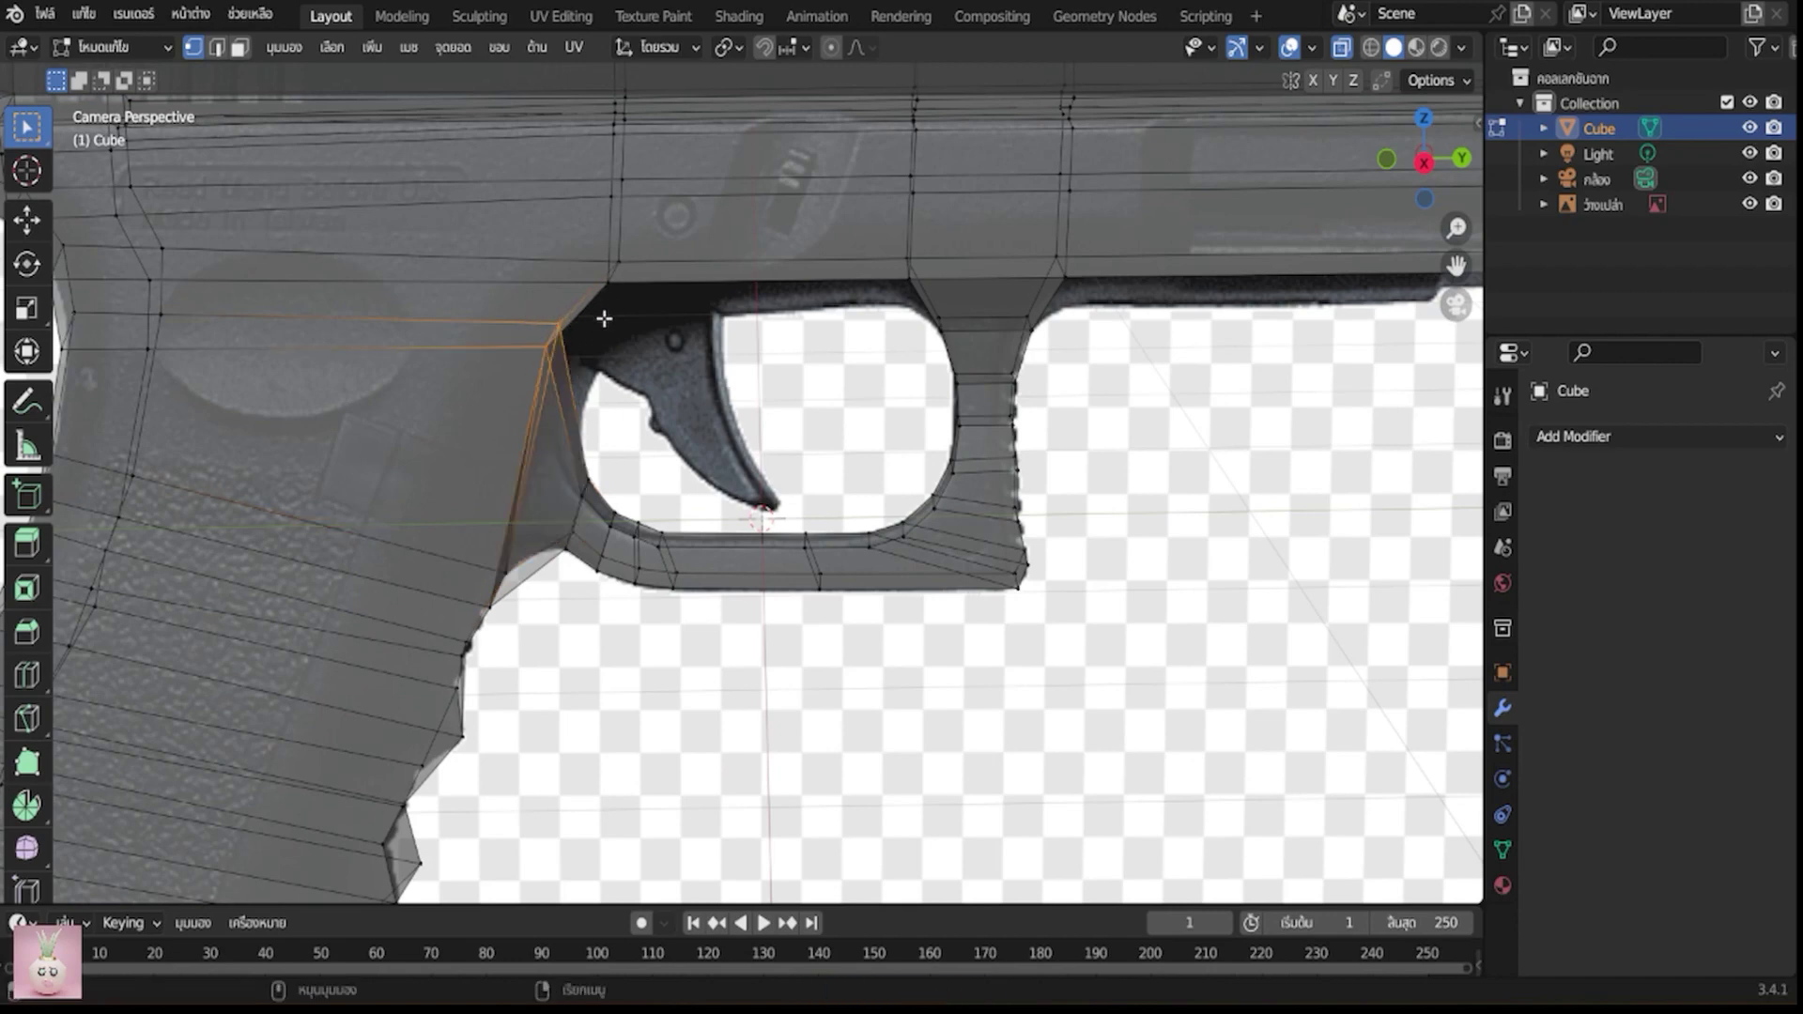
pyautogui.press('g')
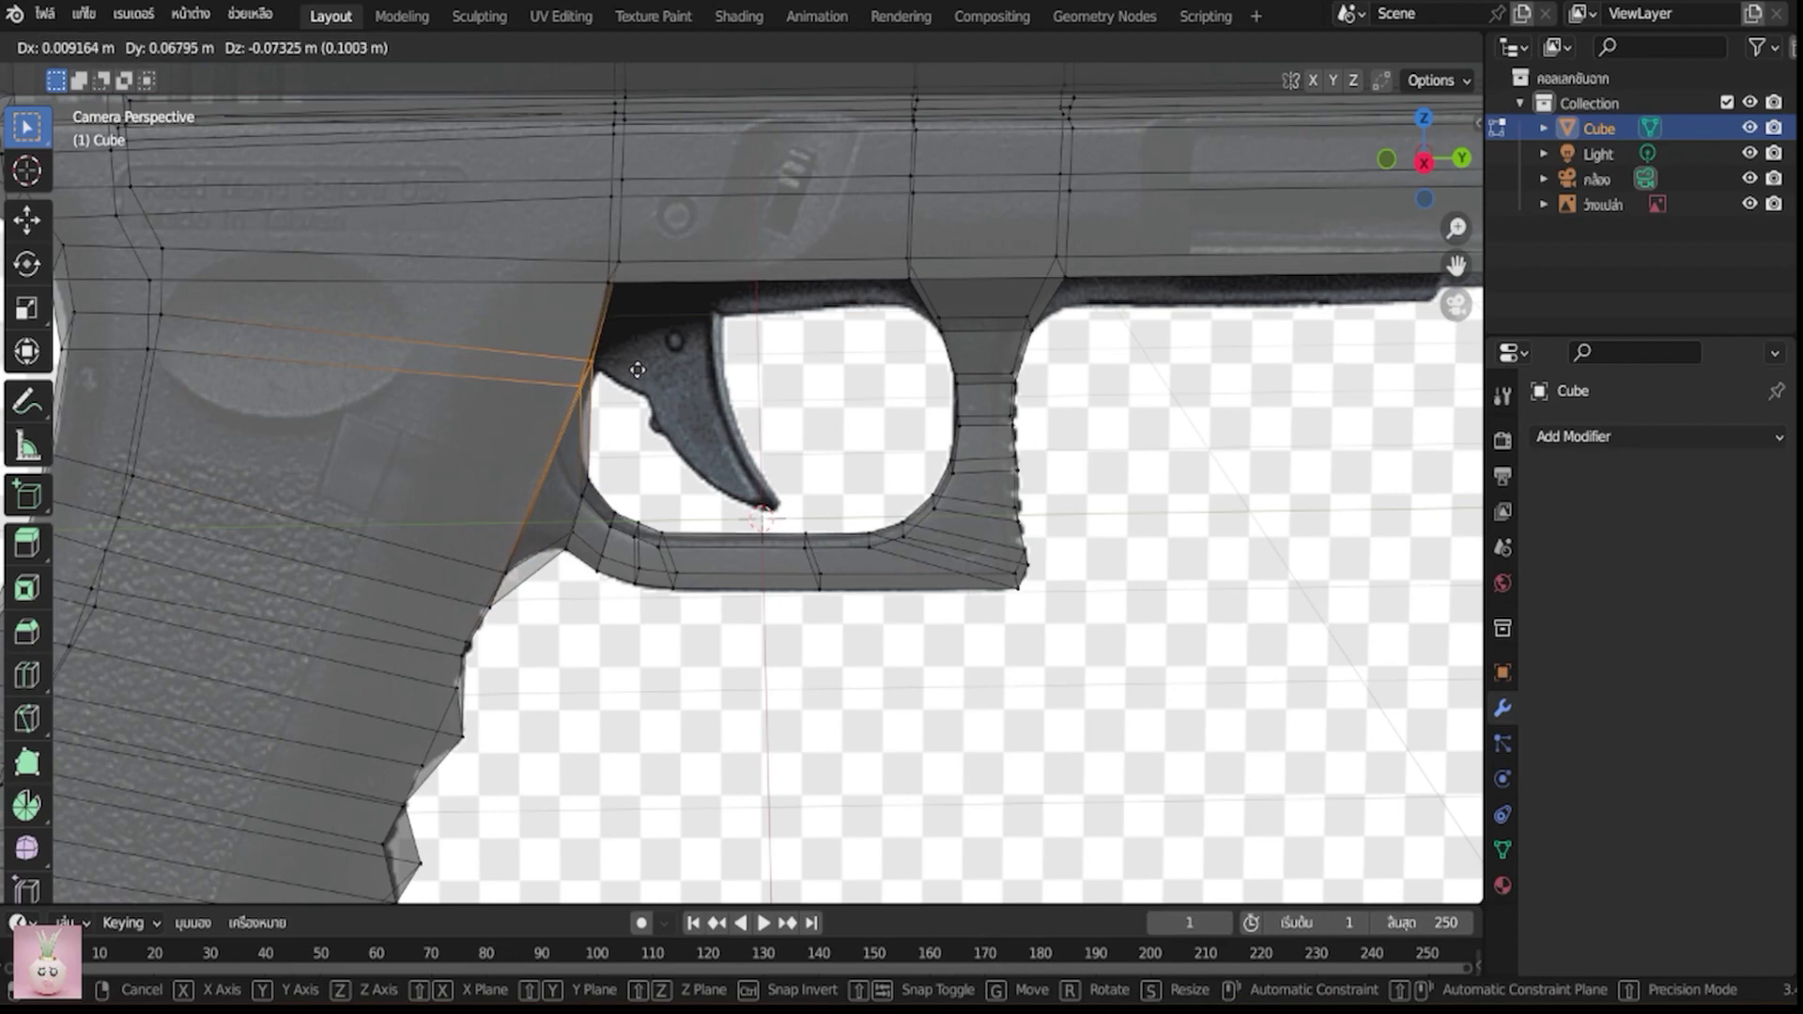
pyautogui.click(634, 370)
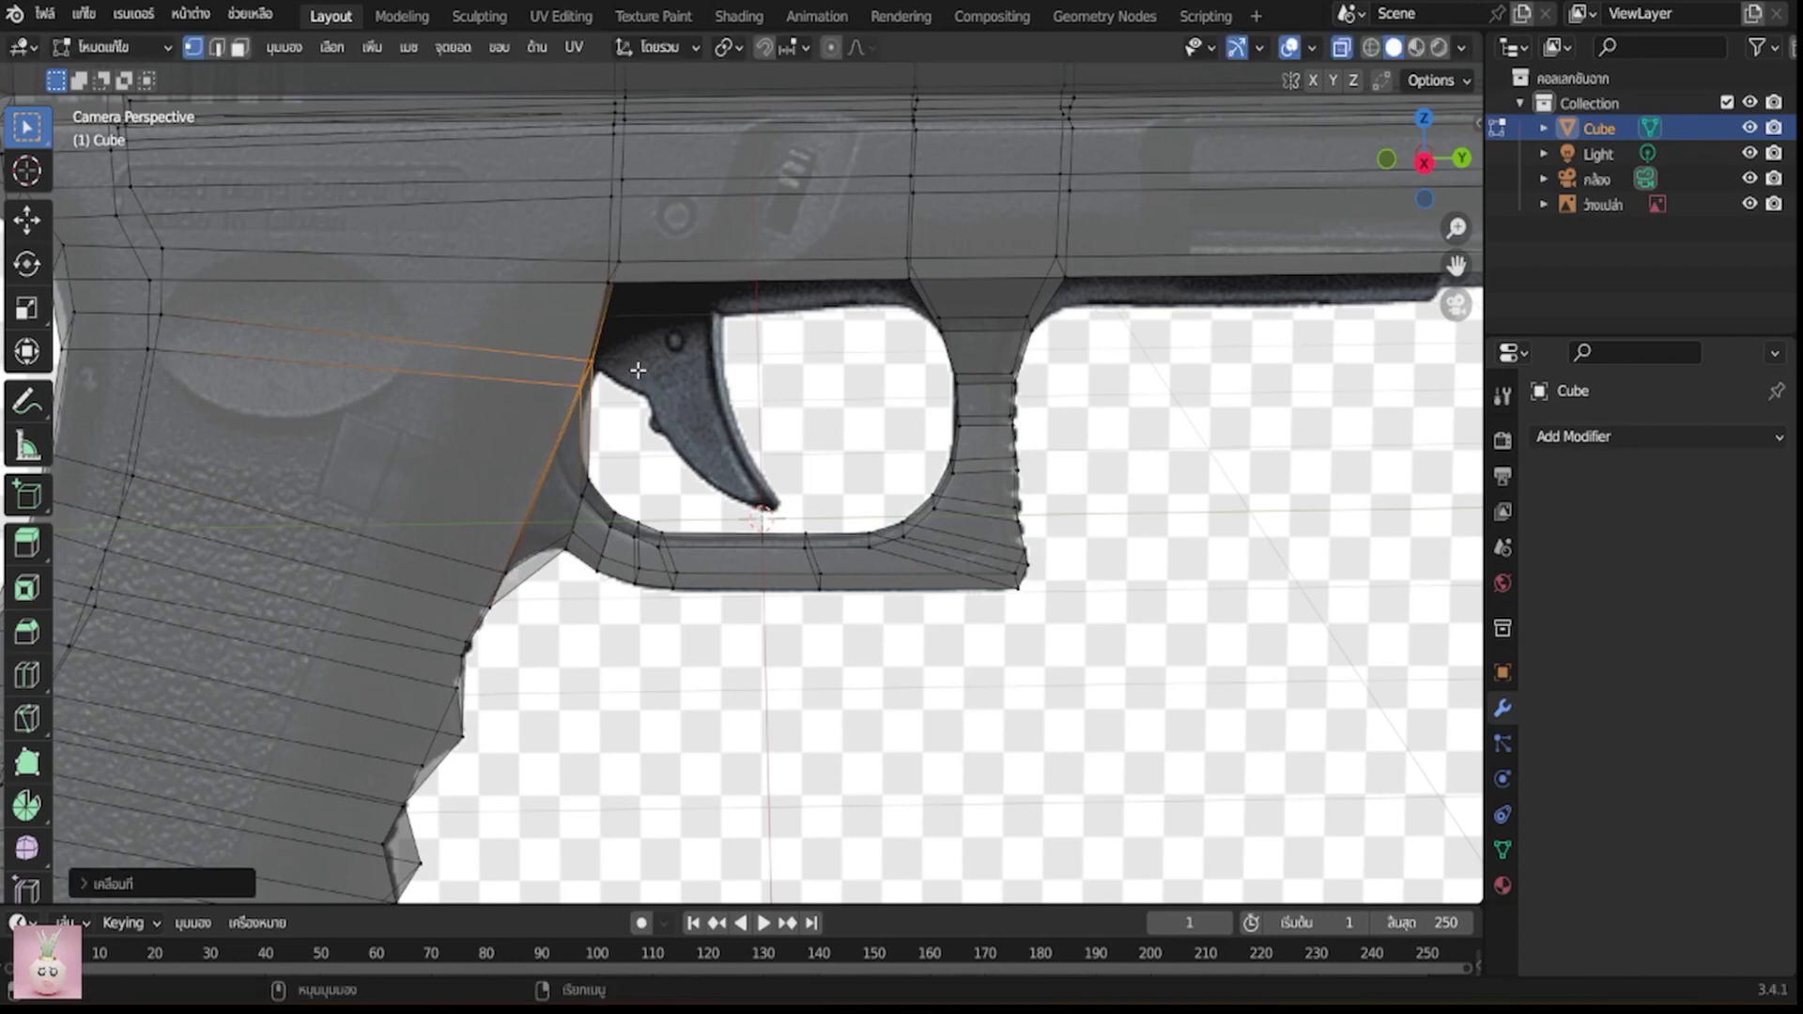
# Add a centred edge loop across the grip front and fit its vertex to the trigger and grip outline
pyautogui.hotkey('ctrl', 'r')
pyautogui.click(582, 441)
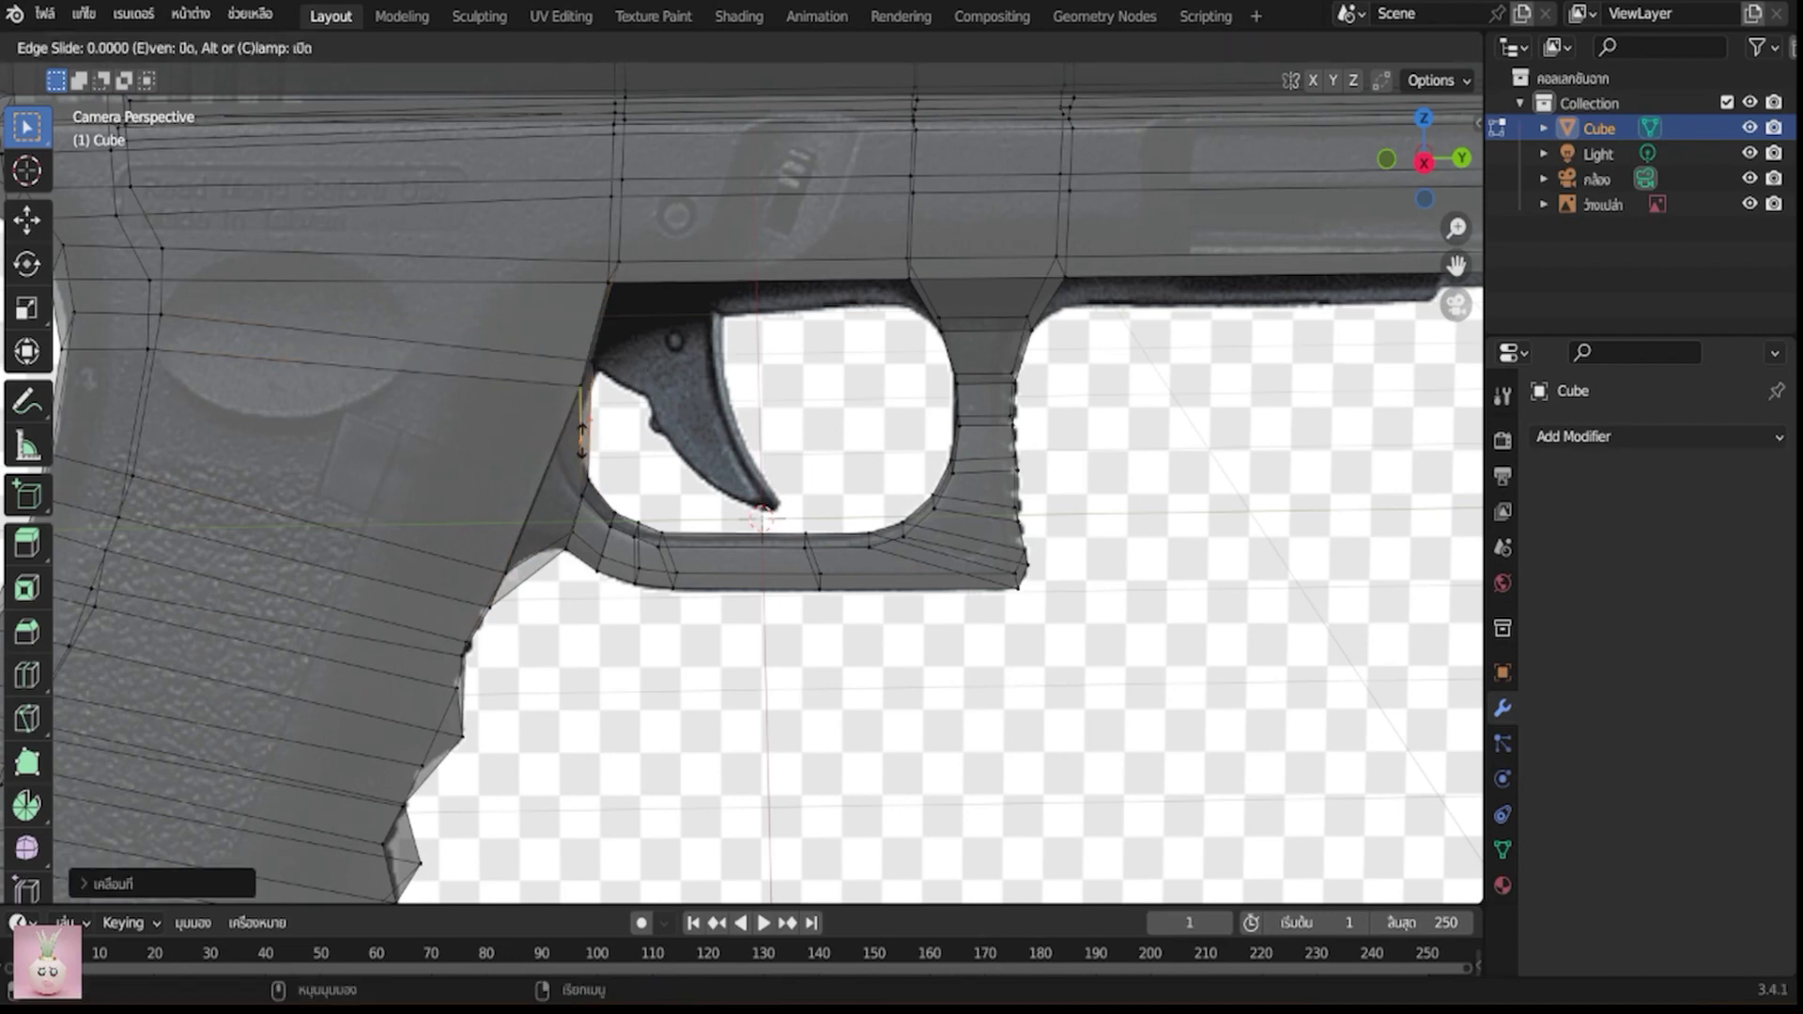
pyautogui.rightClick(582, 441)
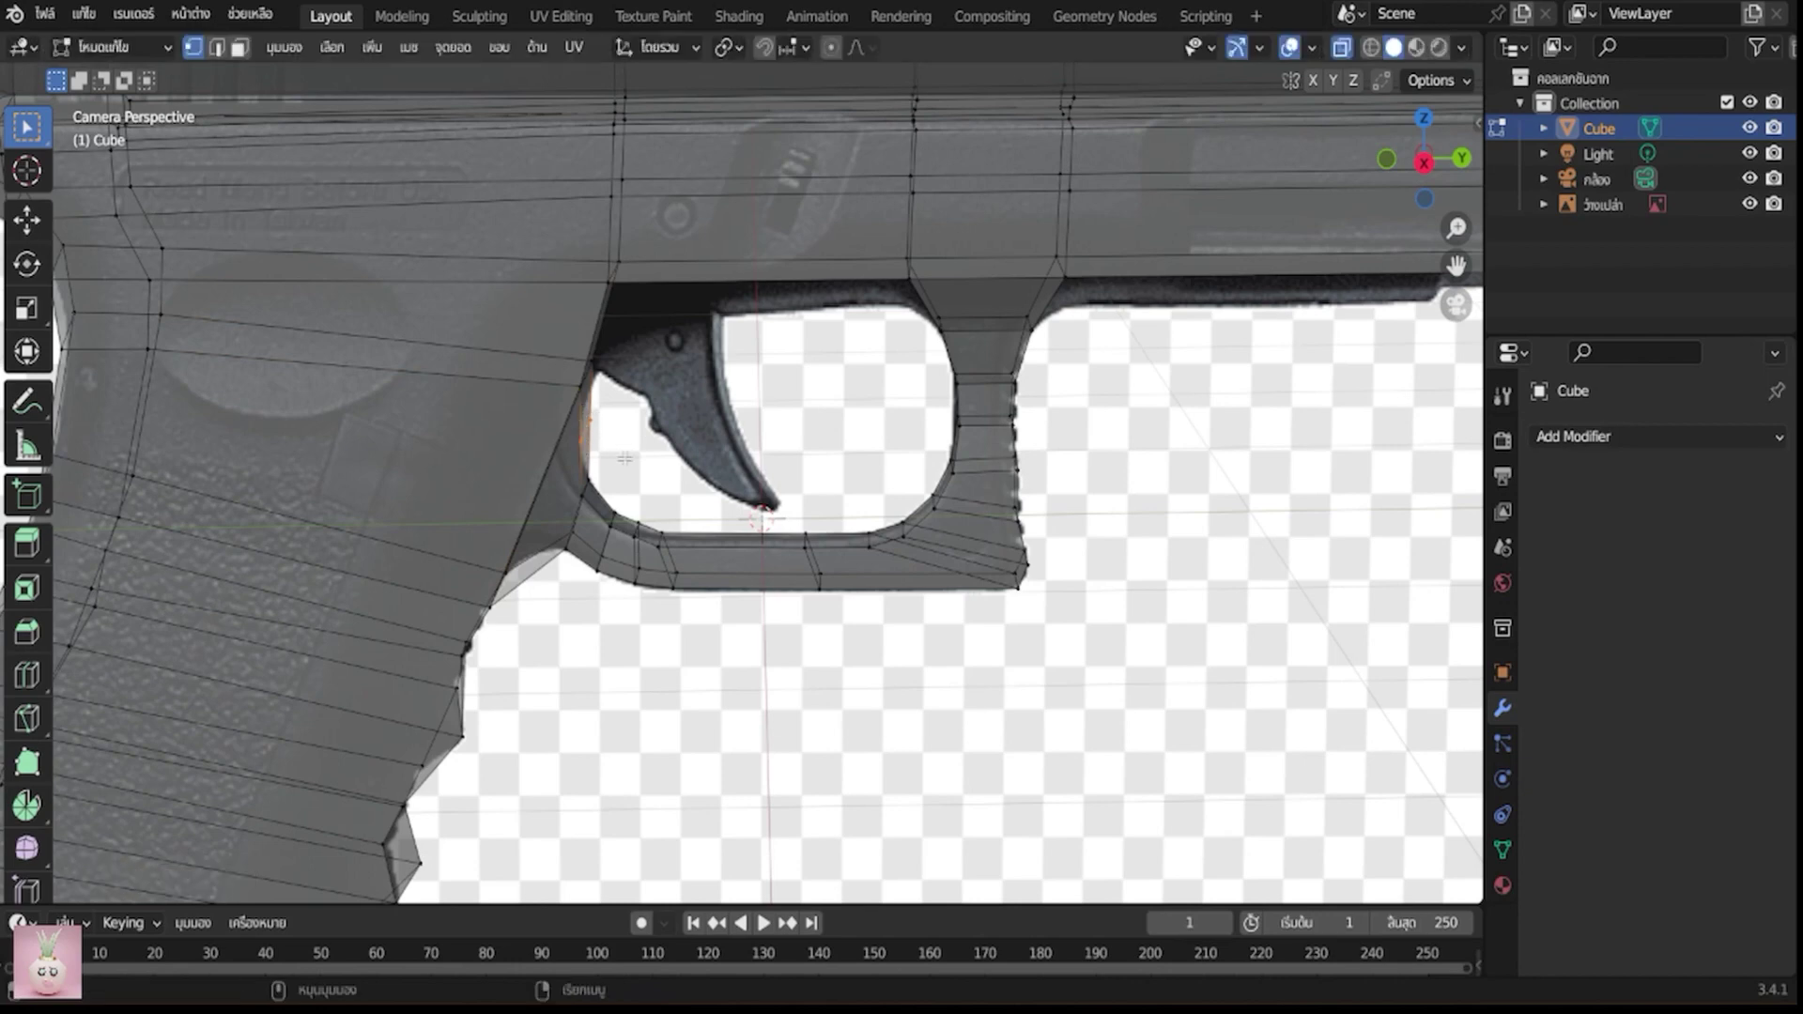
pyautogui.press('g')
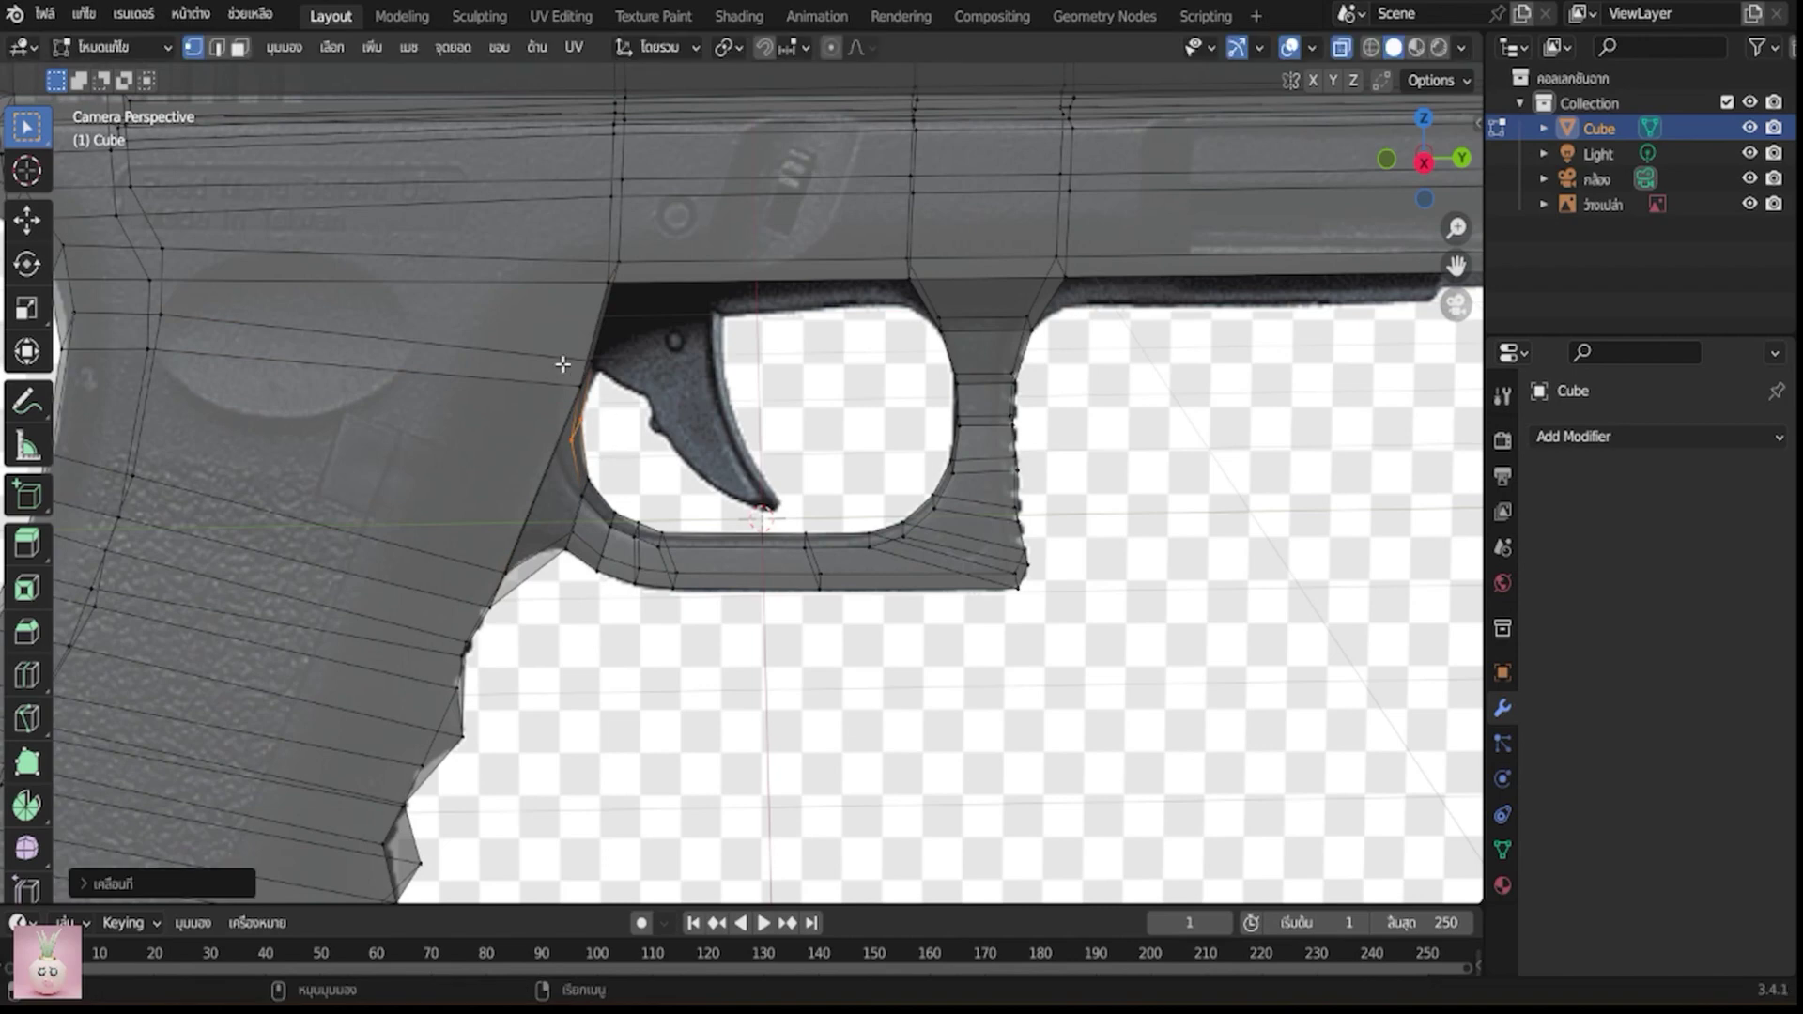
pyautogui.click(616, 365)
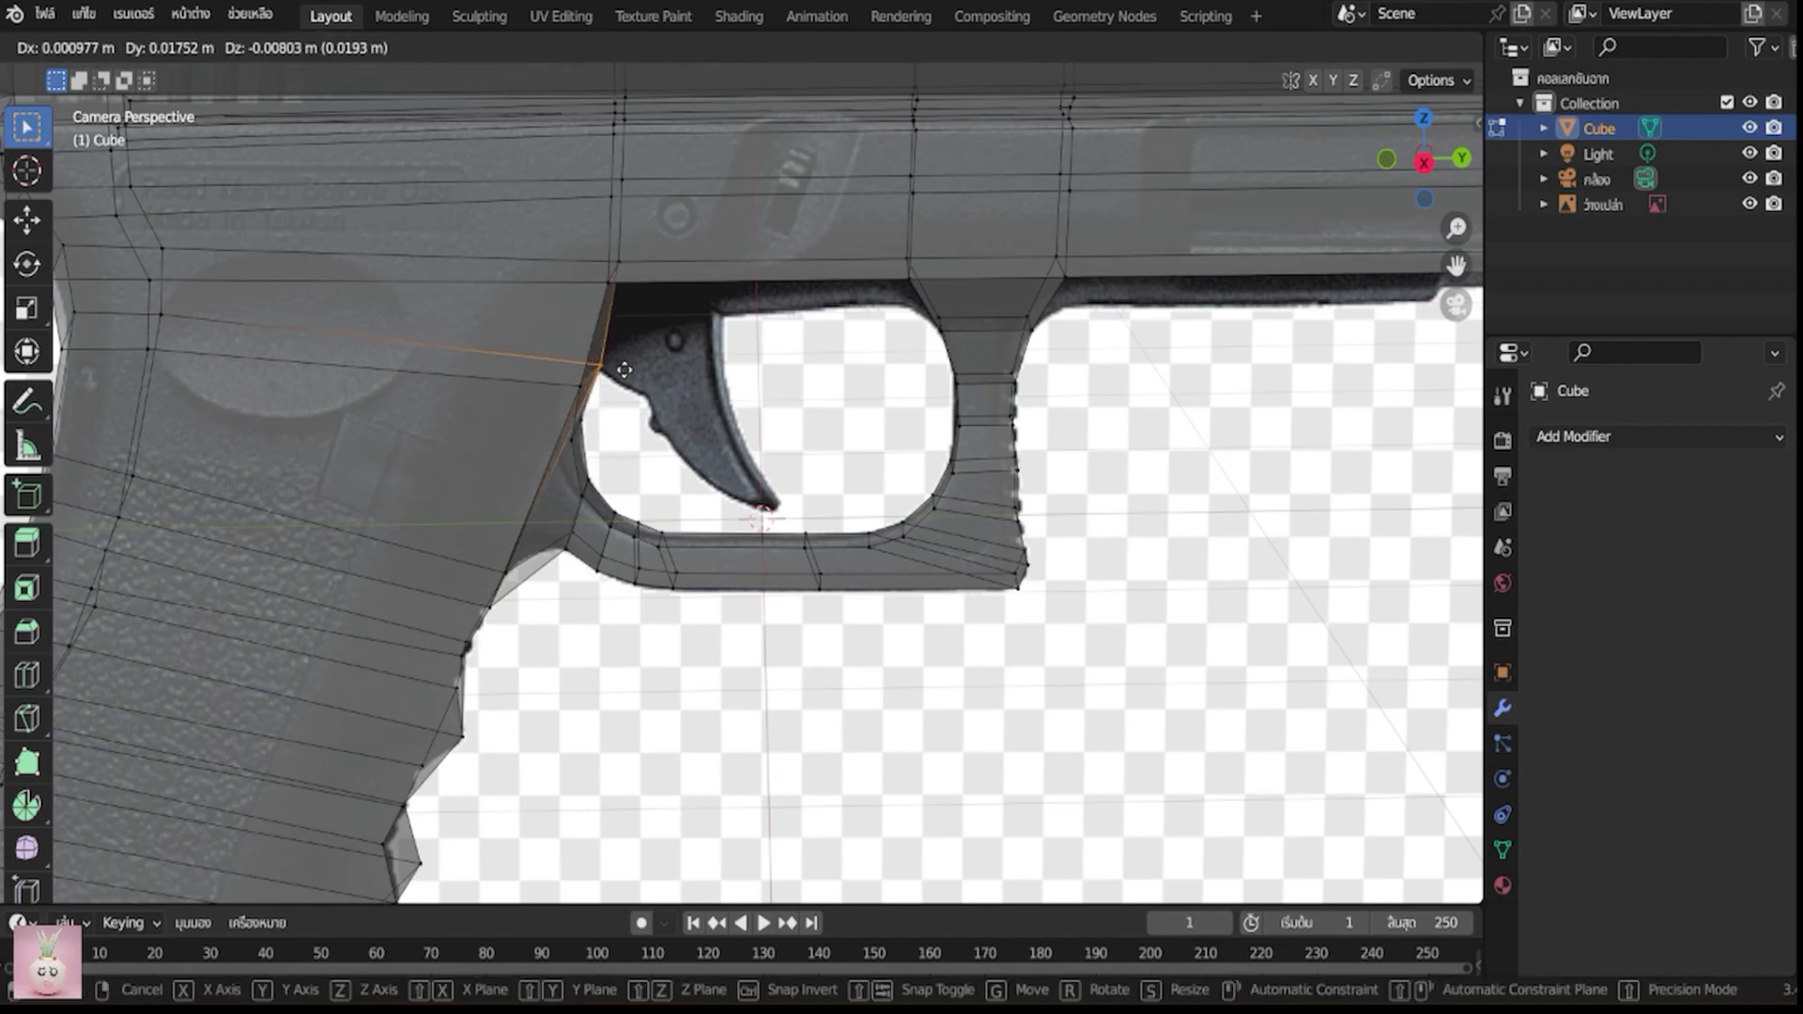
pyautogui.click(623, 369)
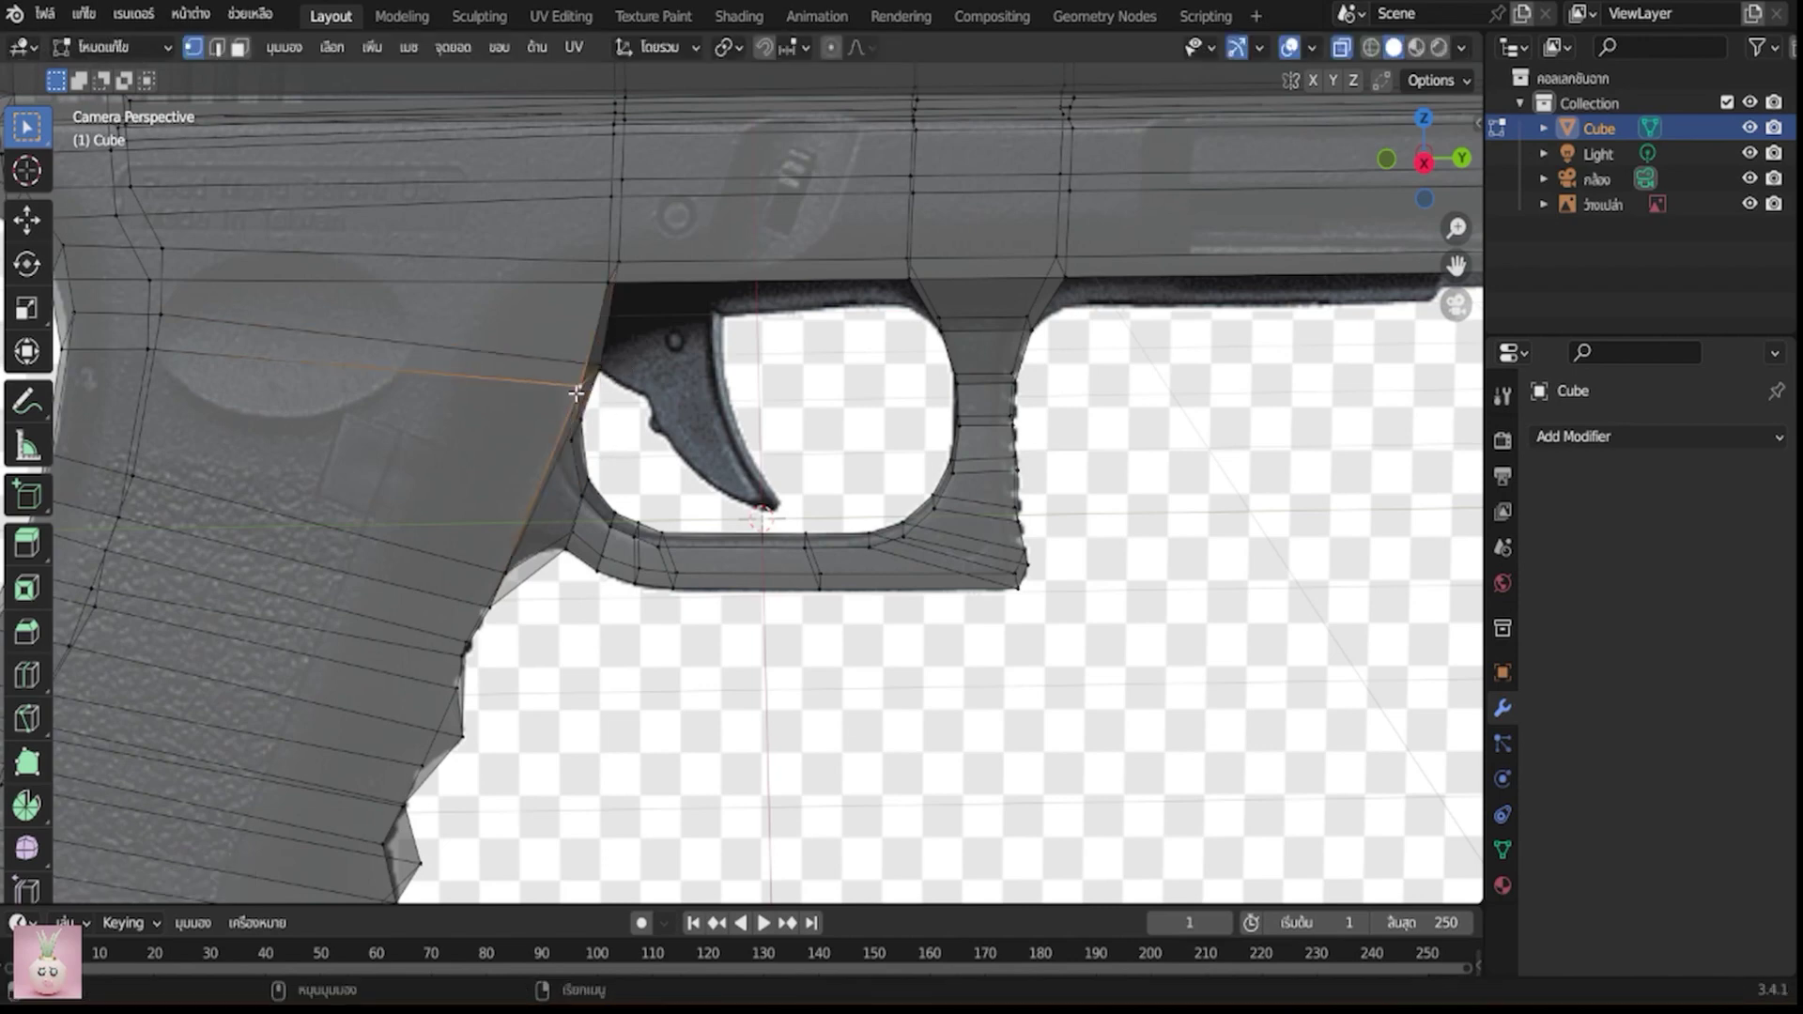
pyautogui.press('g')
pyautogui.click(631, 404)
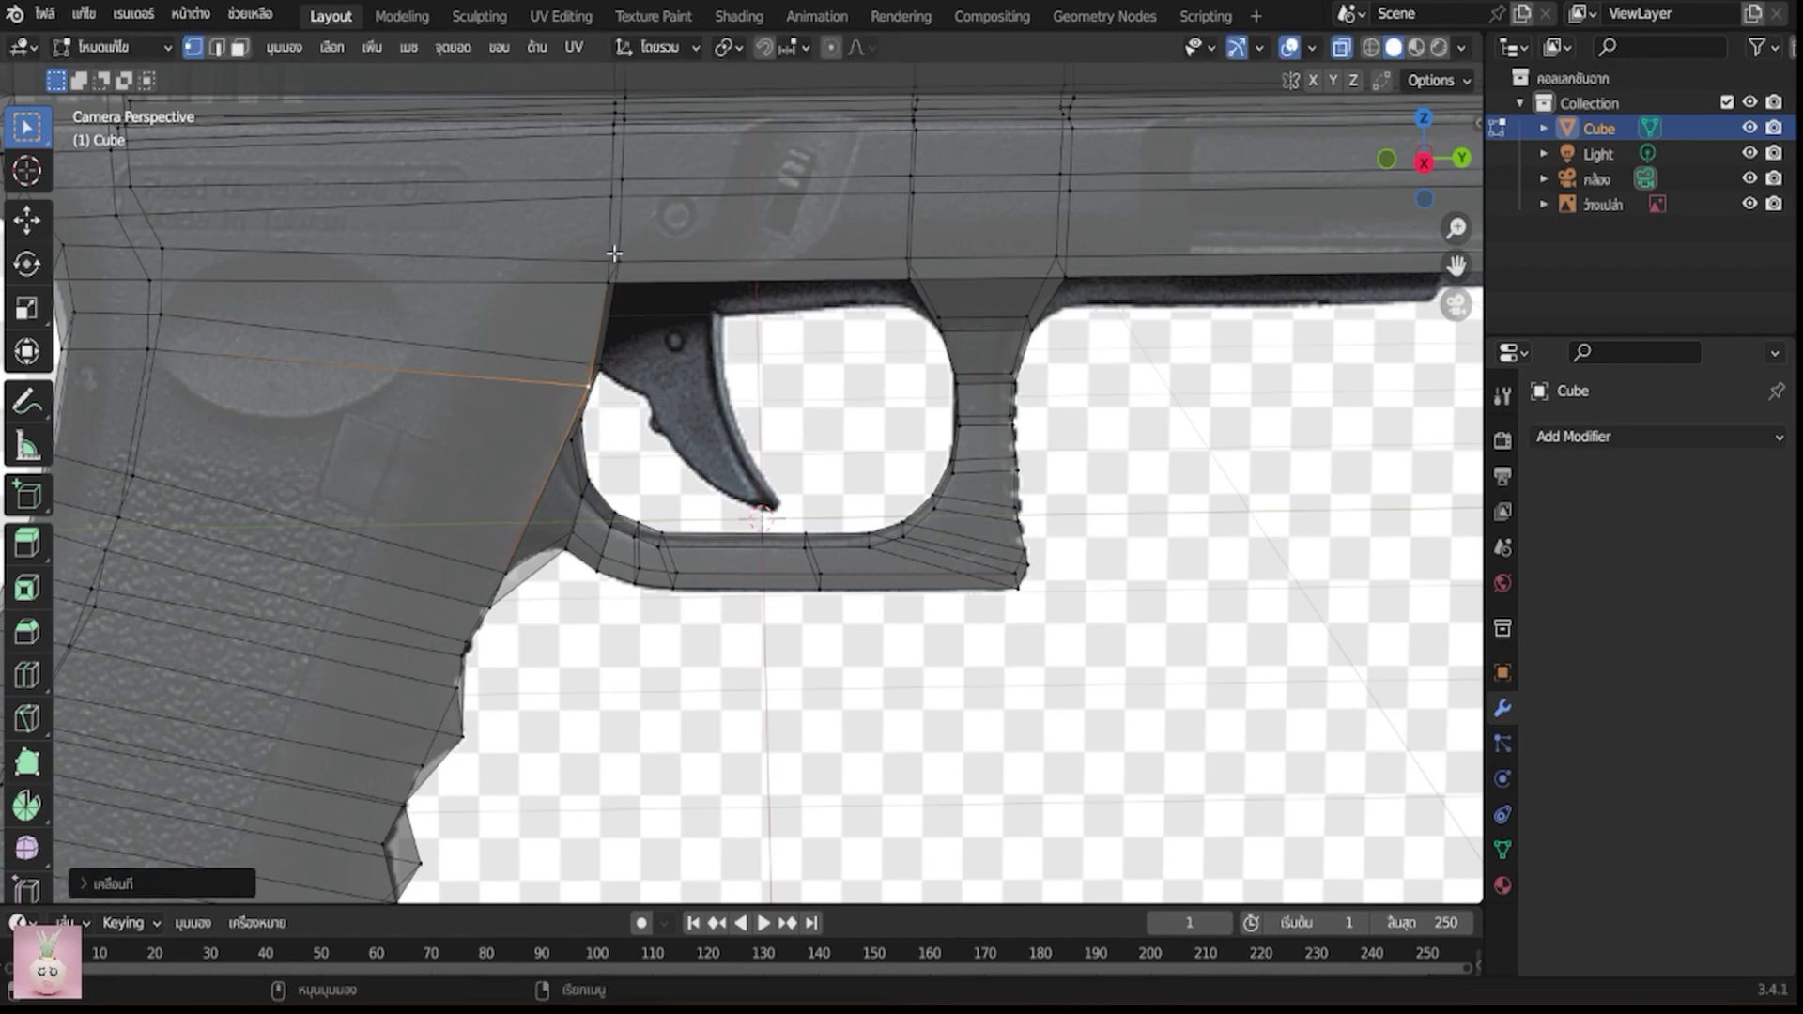
pyautogui.moveTo(578, 242); pyautogui.dragTo(920, 297)
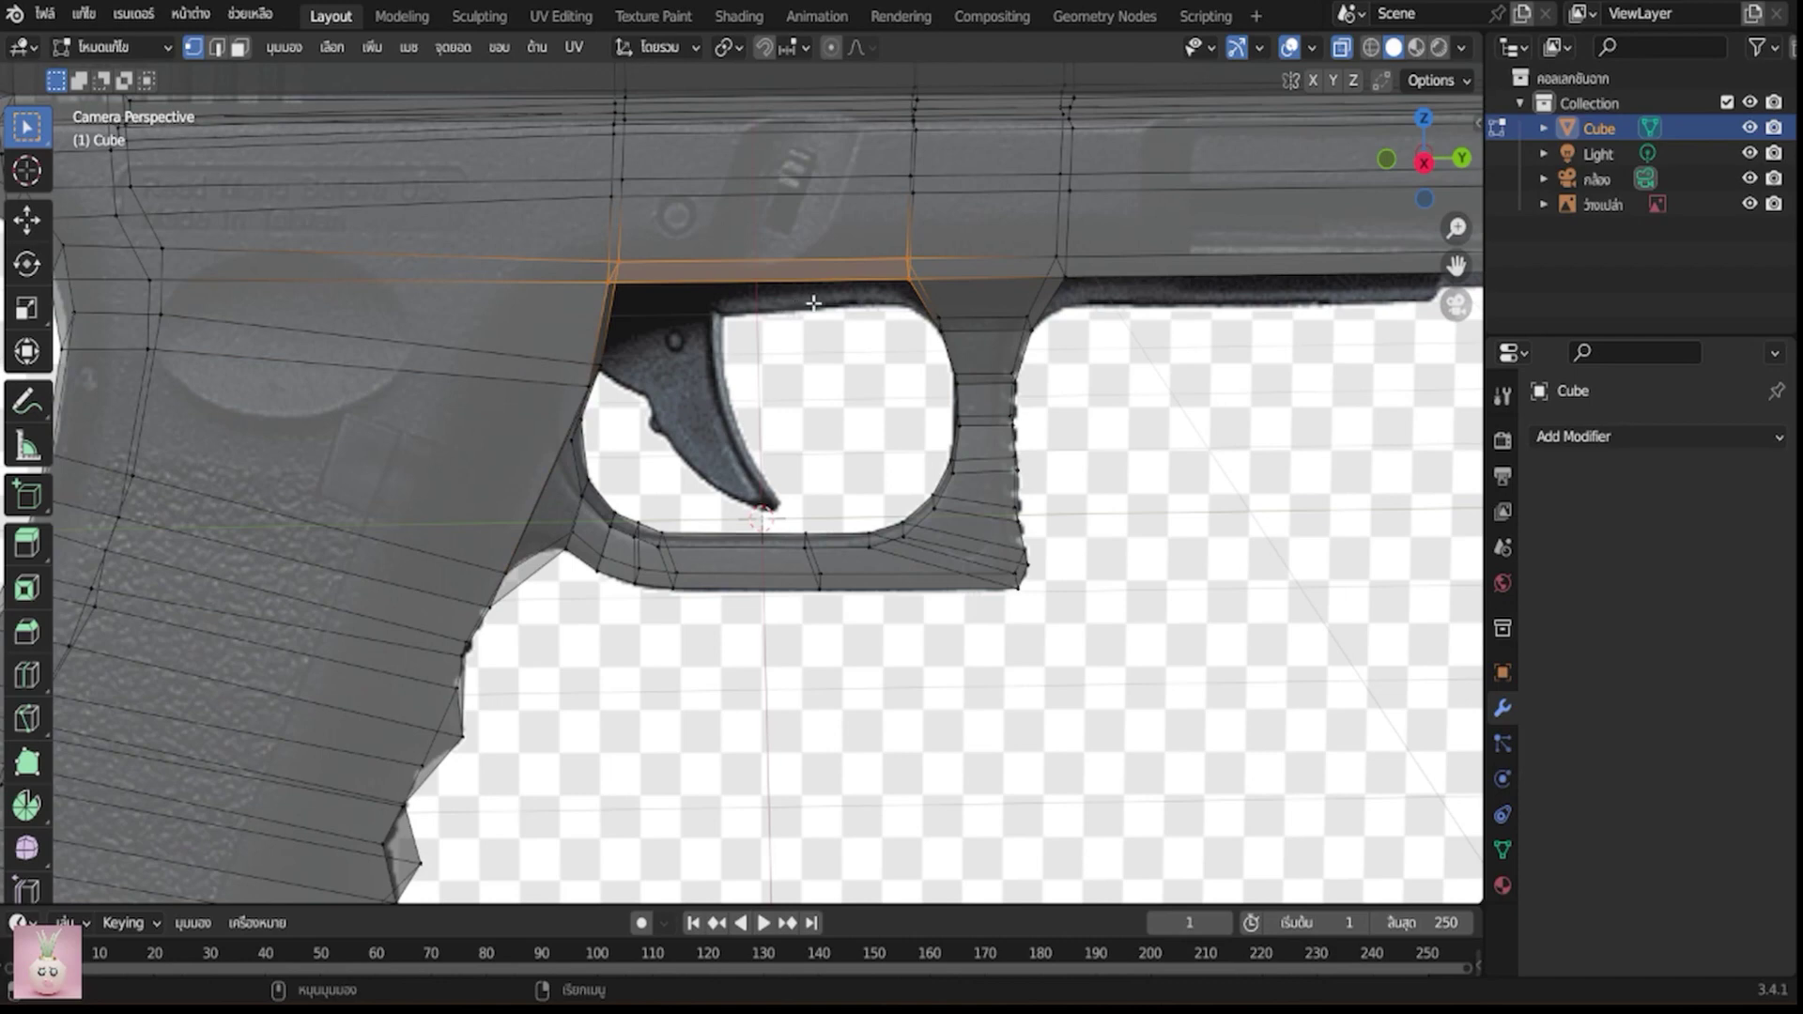
# Extrude the top frame edges down into a strip above the trigger
pyautogui.press('e')
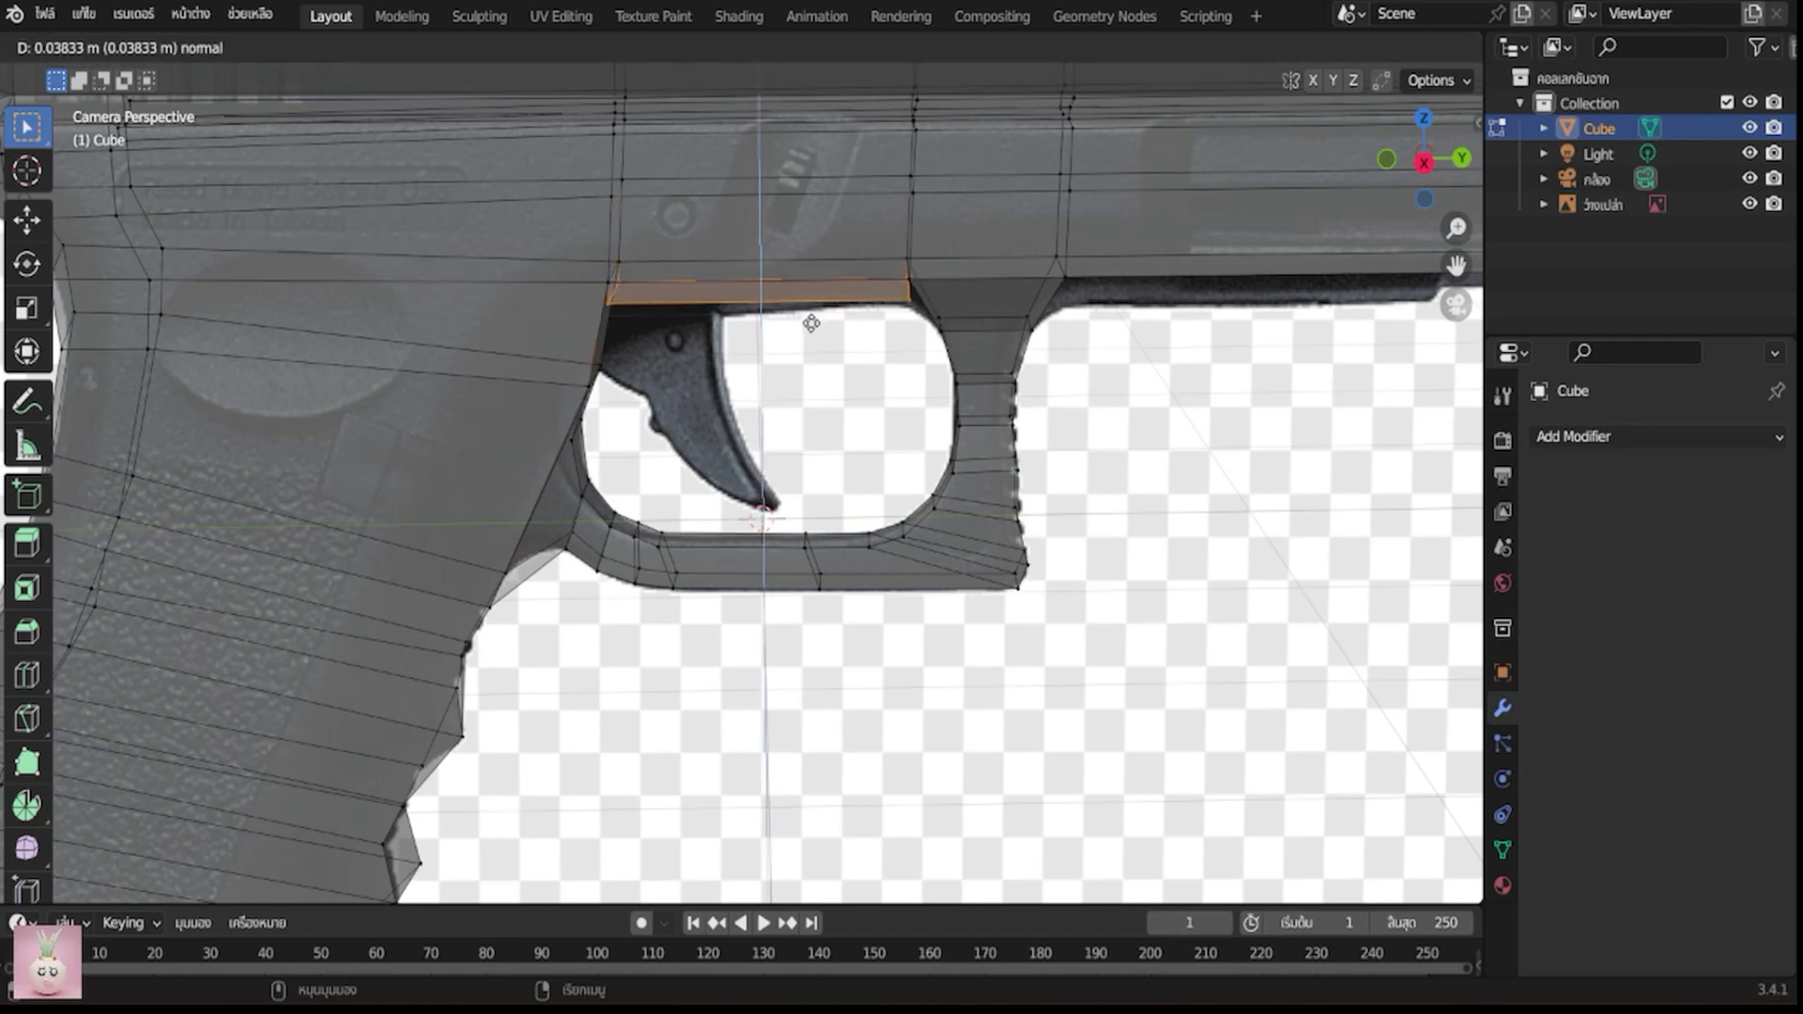
pyautogui.click(815, 330)
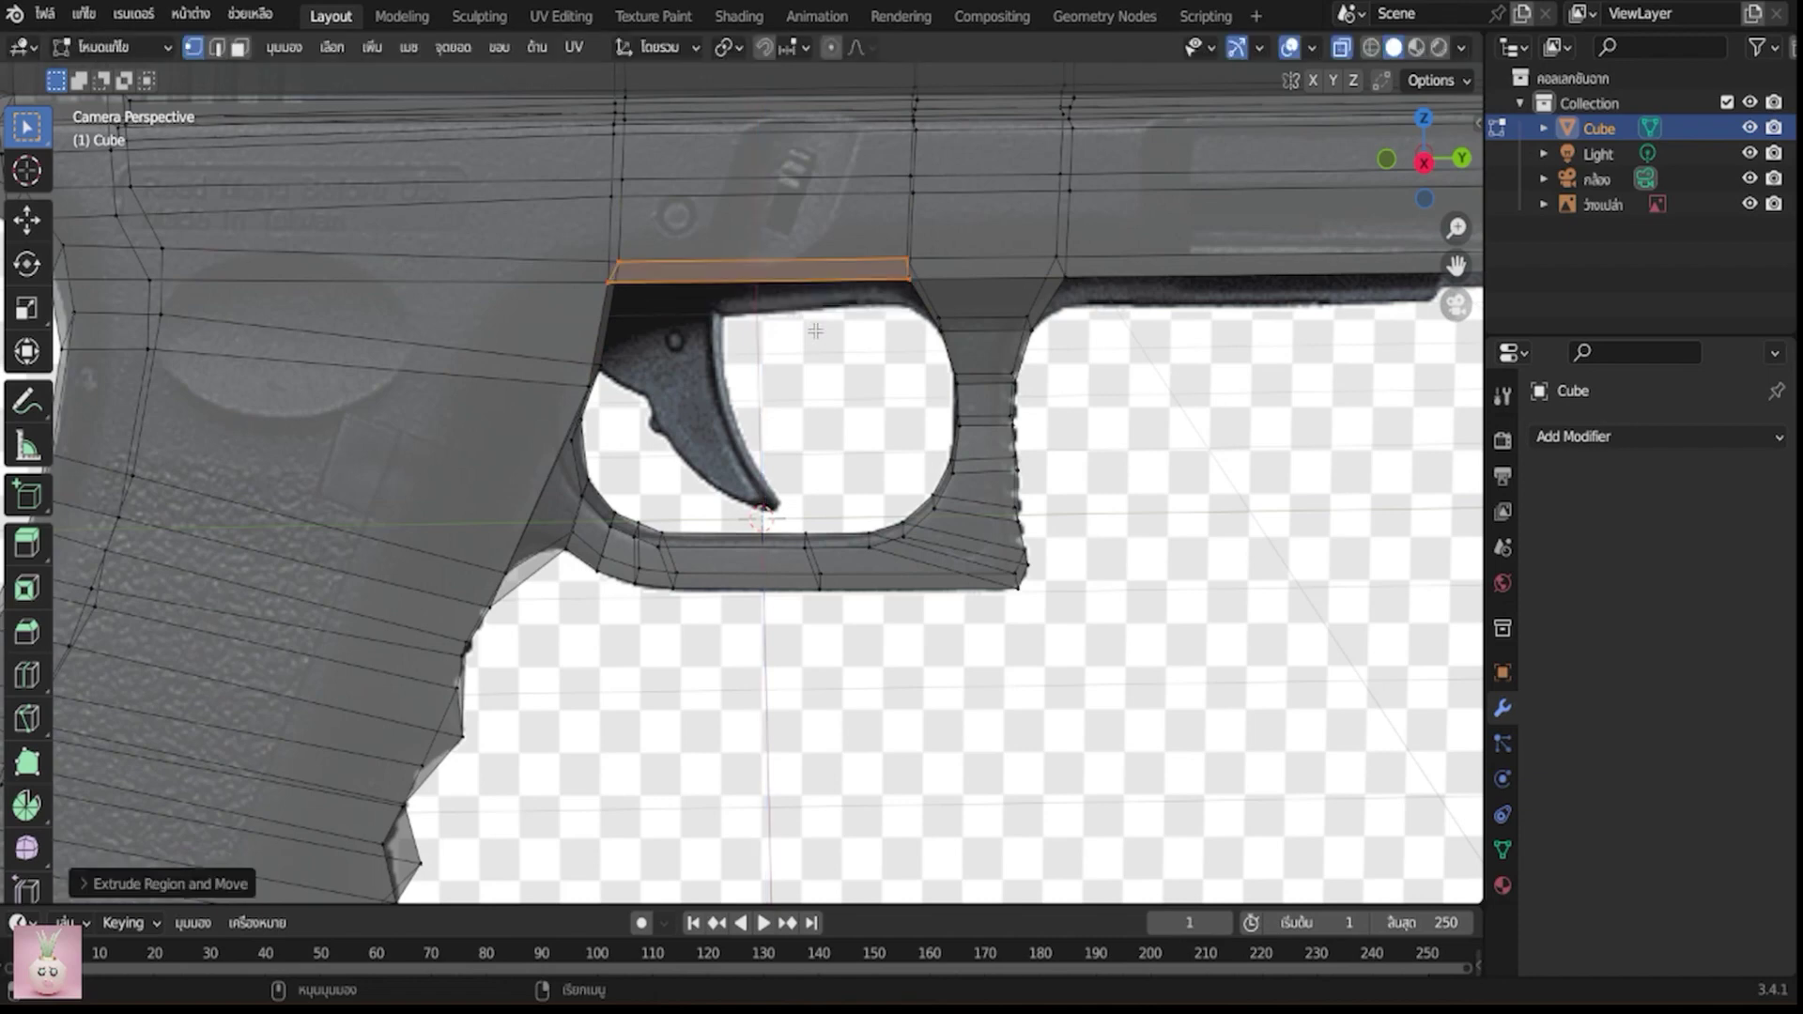
pyautogui.hotkey('ctrl', 'r')
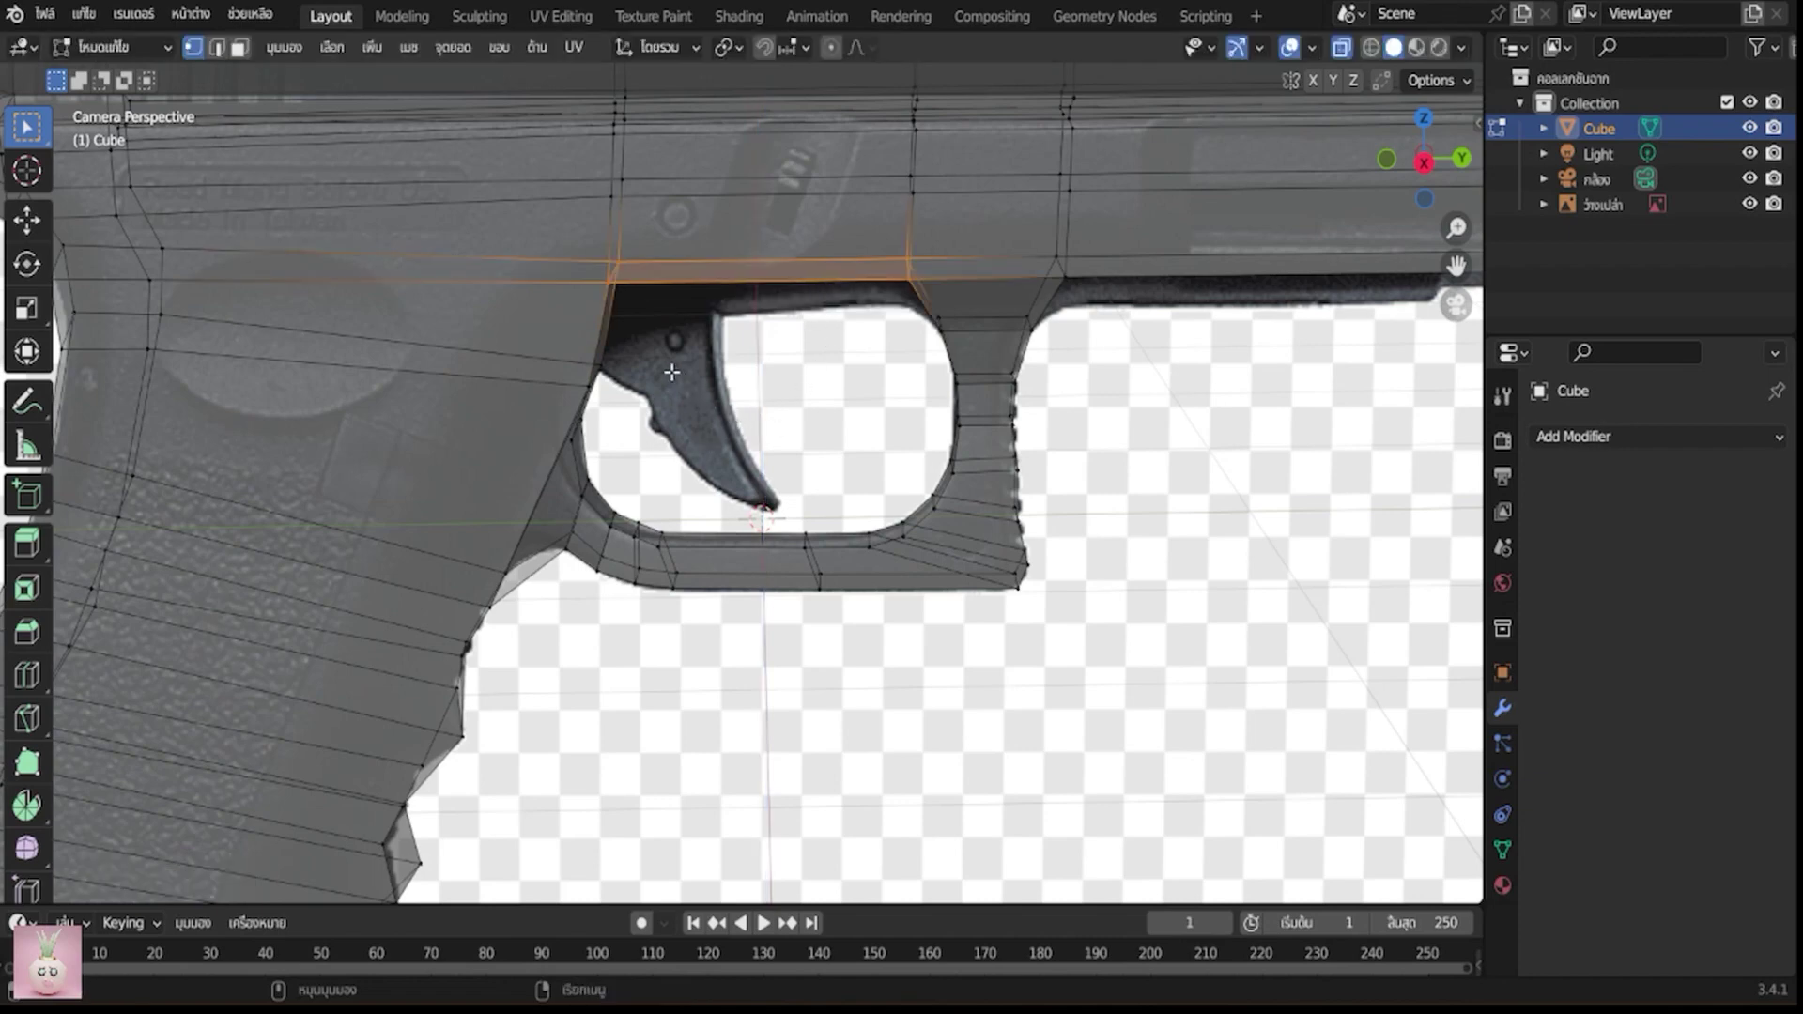
# Extrude the face above the trigger downward and scale it into a narrower block
pyautogui.moveTo(574, 247); pyautogui.dragTo(653, 398)
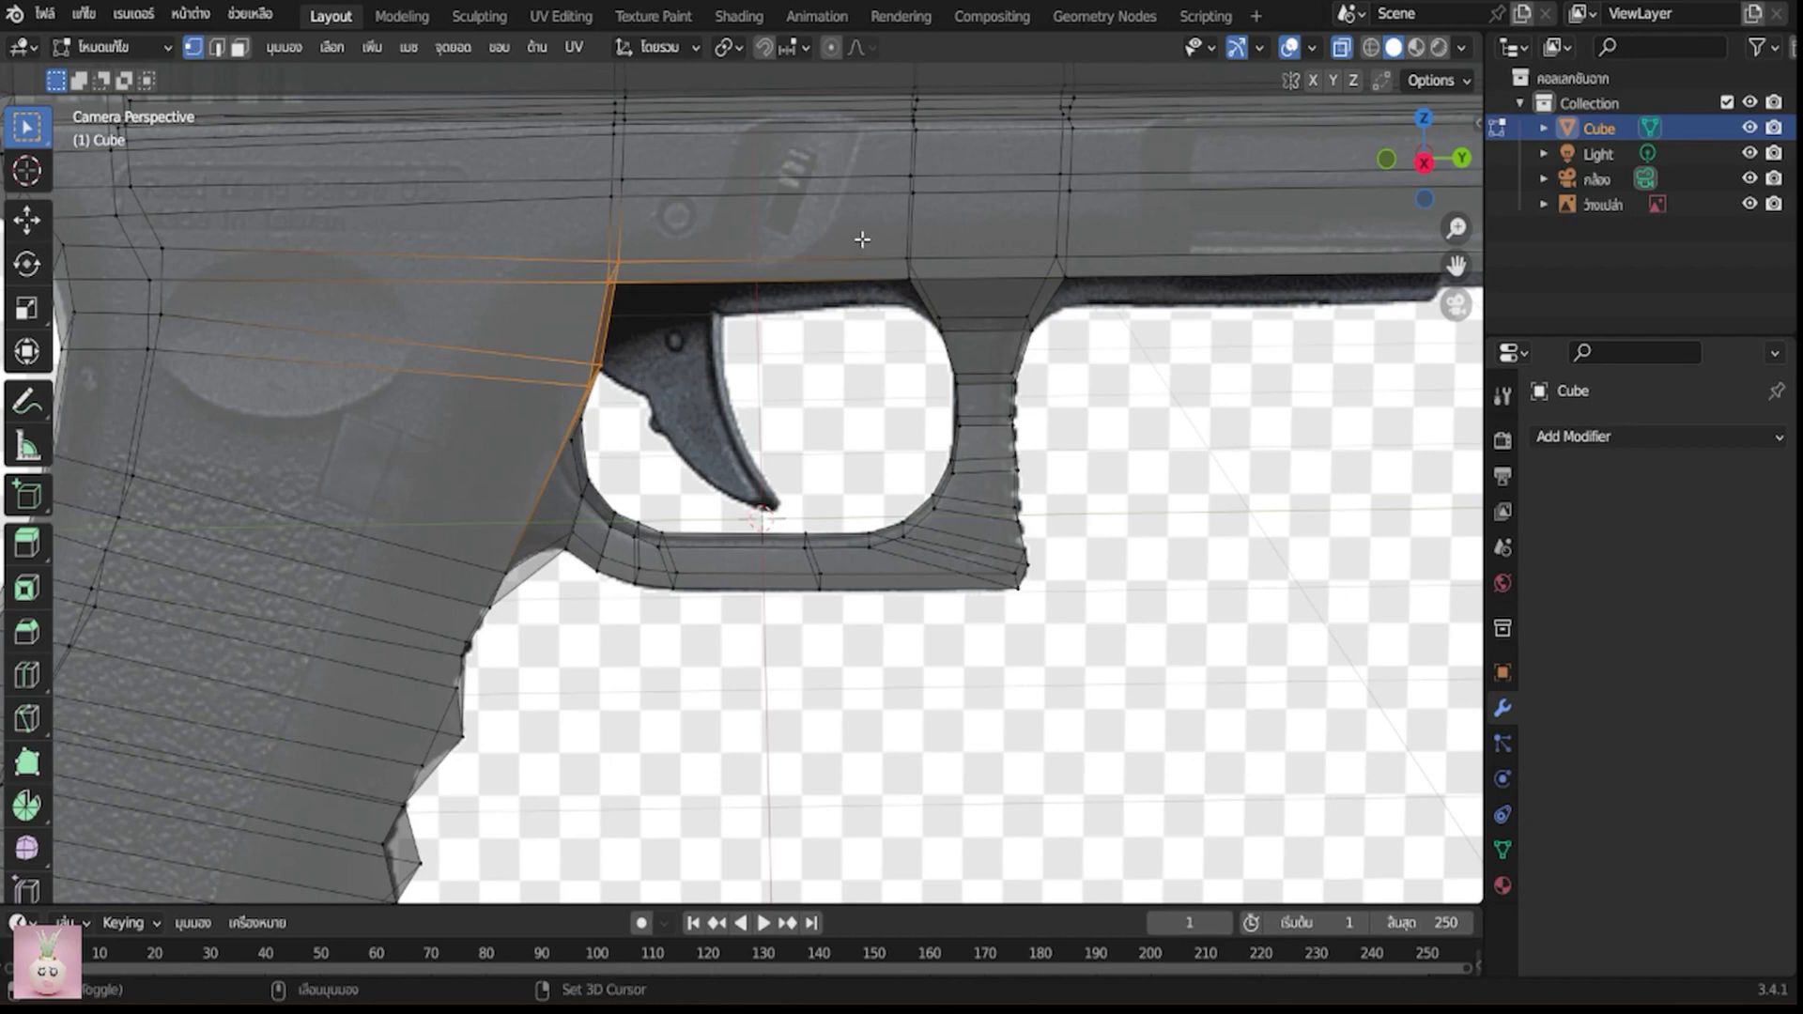
pyautogui.moveTo(862, 240); pyautogui.dragTo(913, 307)
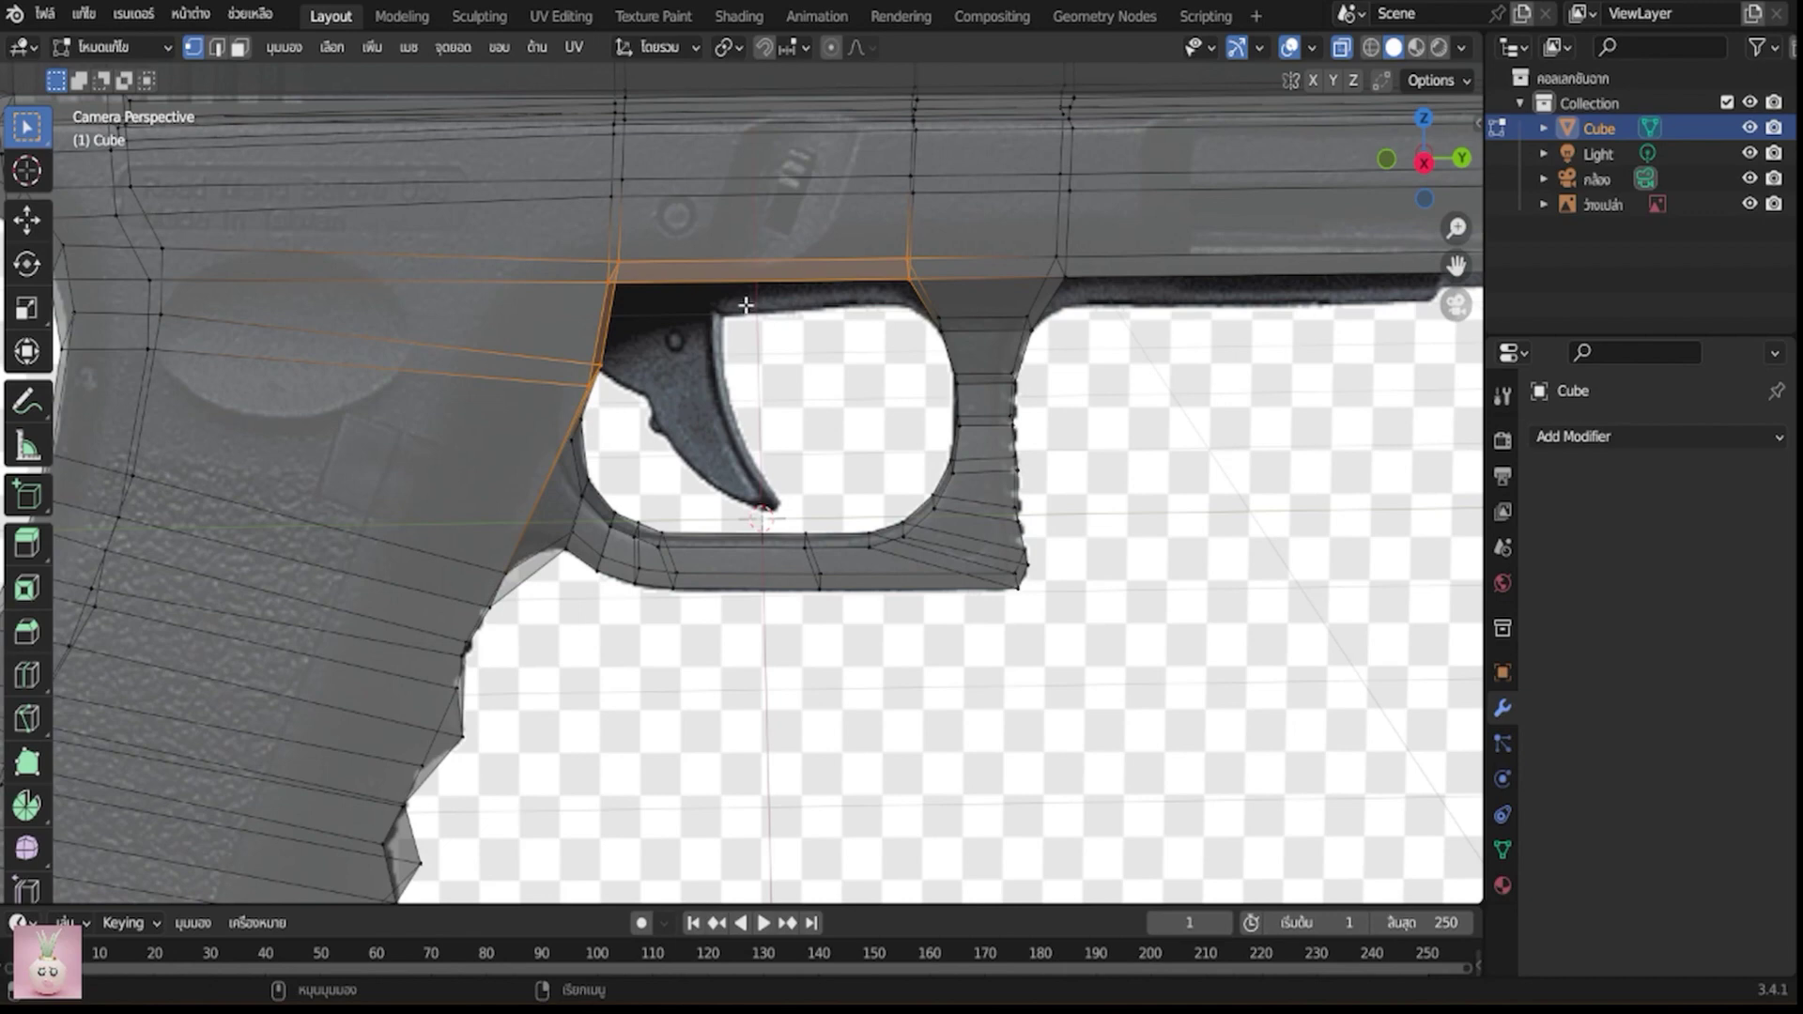
pyautogui.press('e')
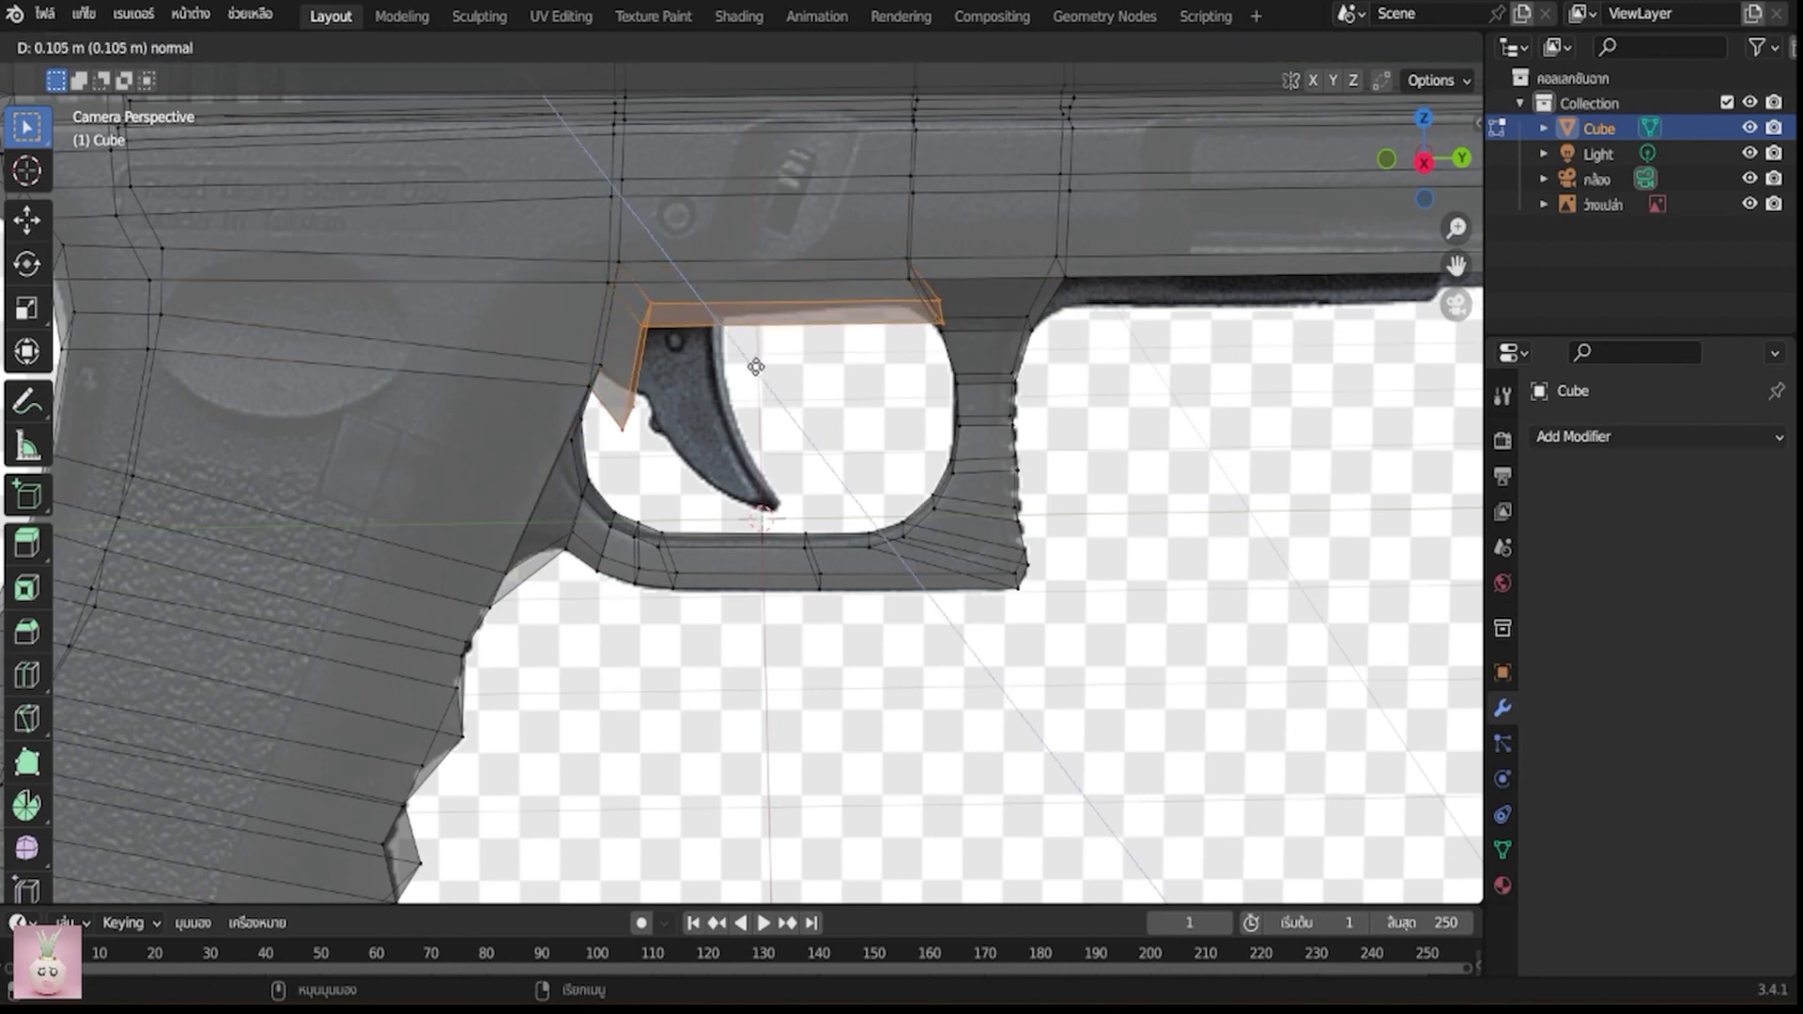
pyautogui.click(735, 373)
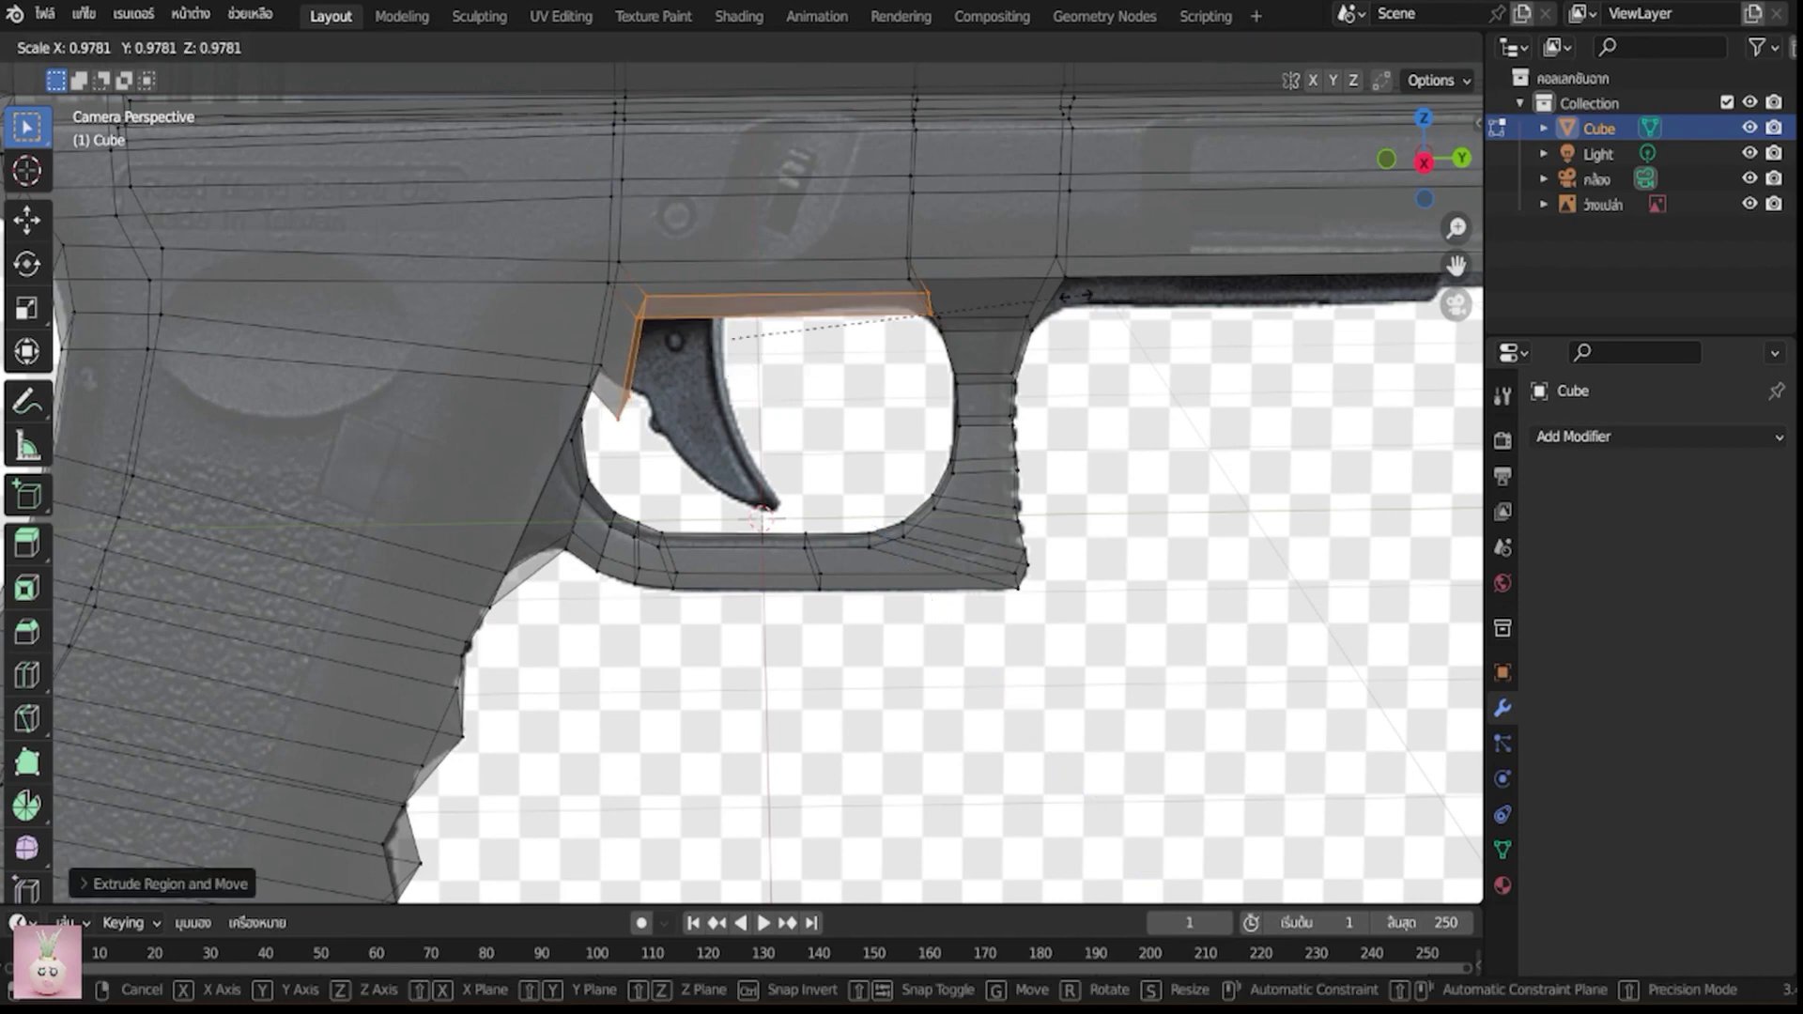
pyautogui.press('s')
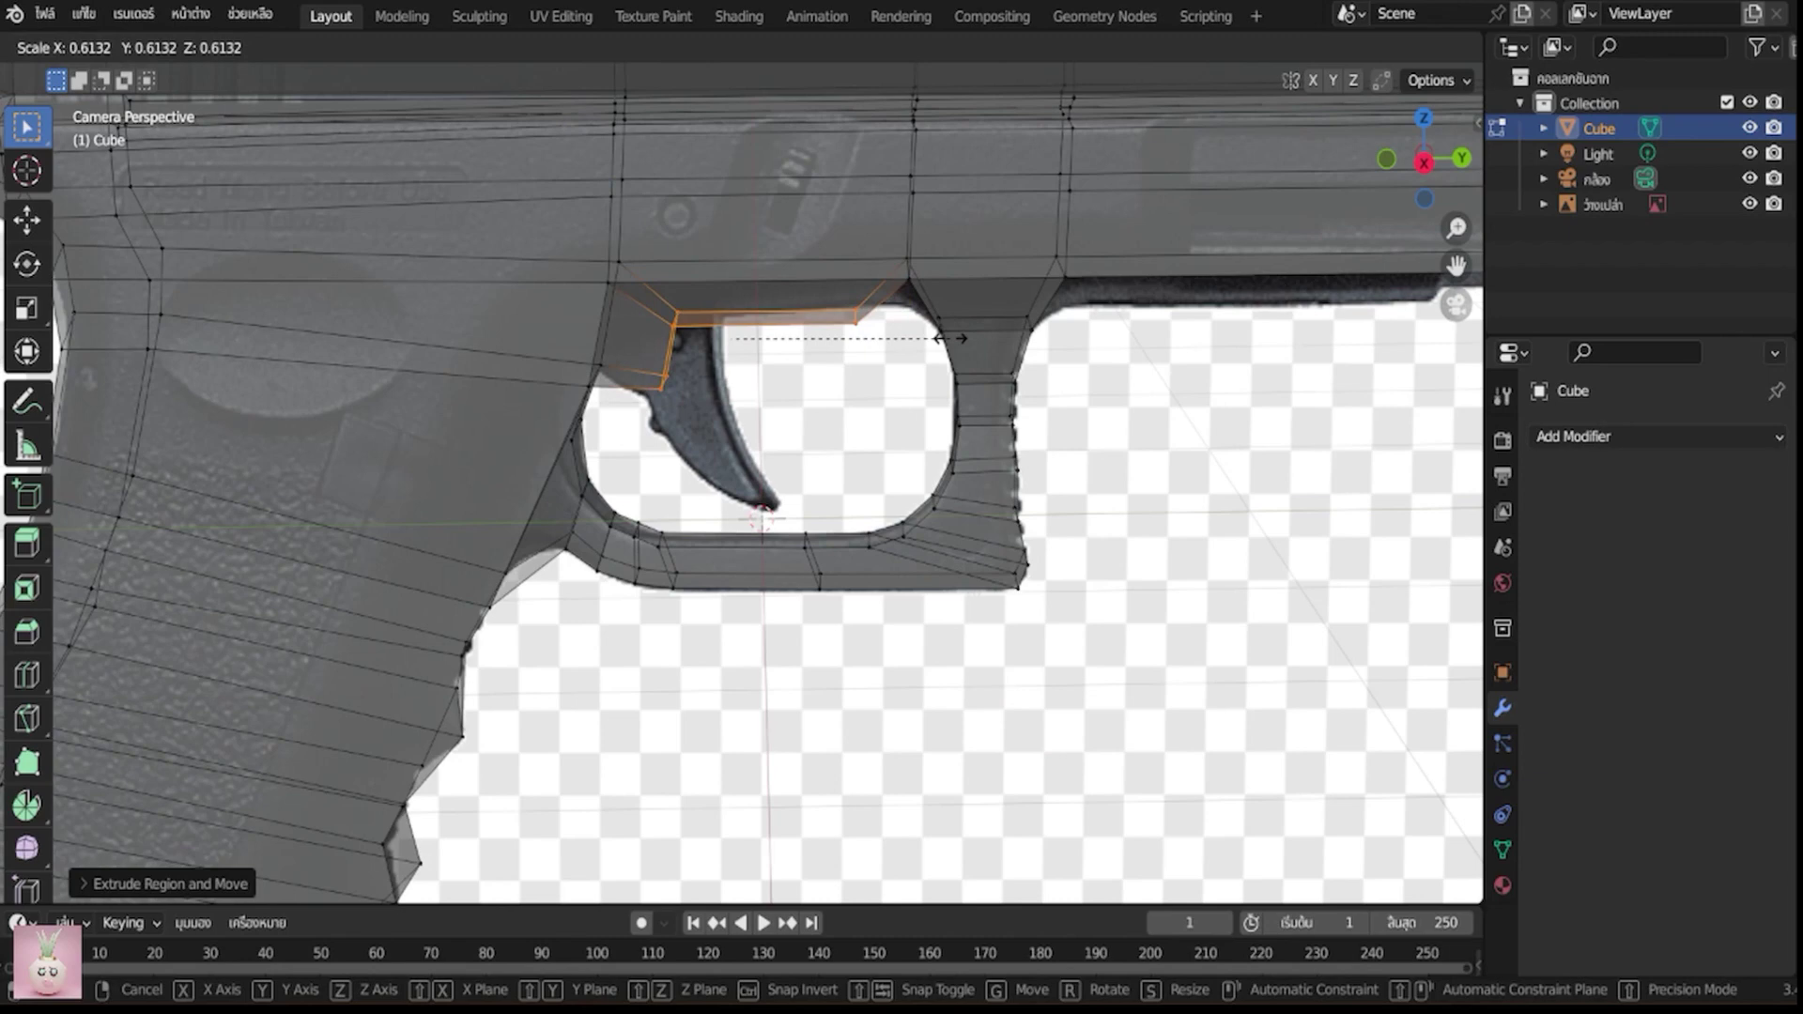
pyautogui.click(950, 338)
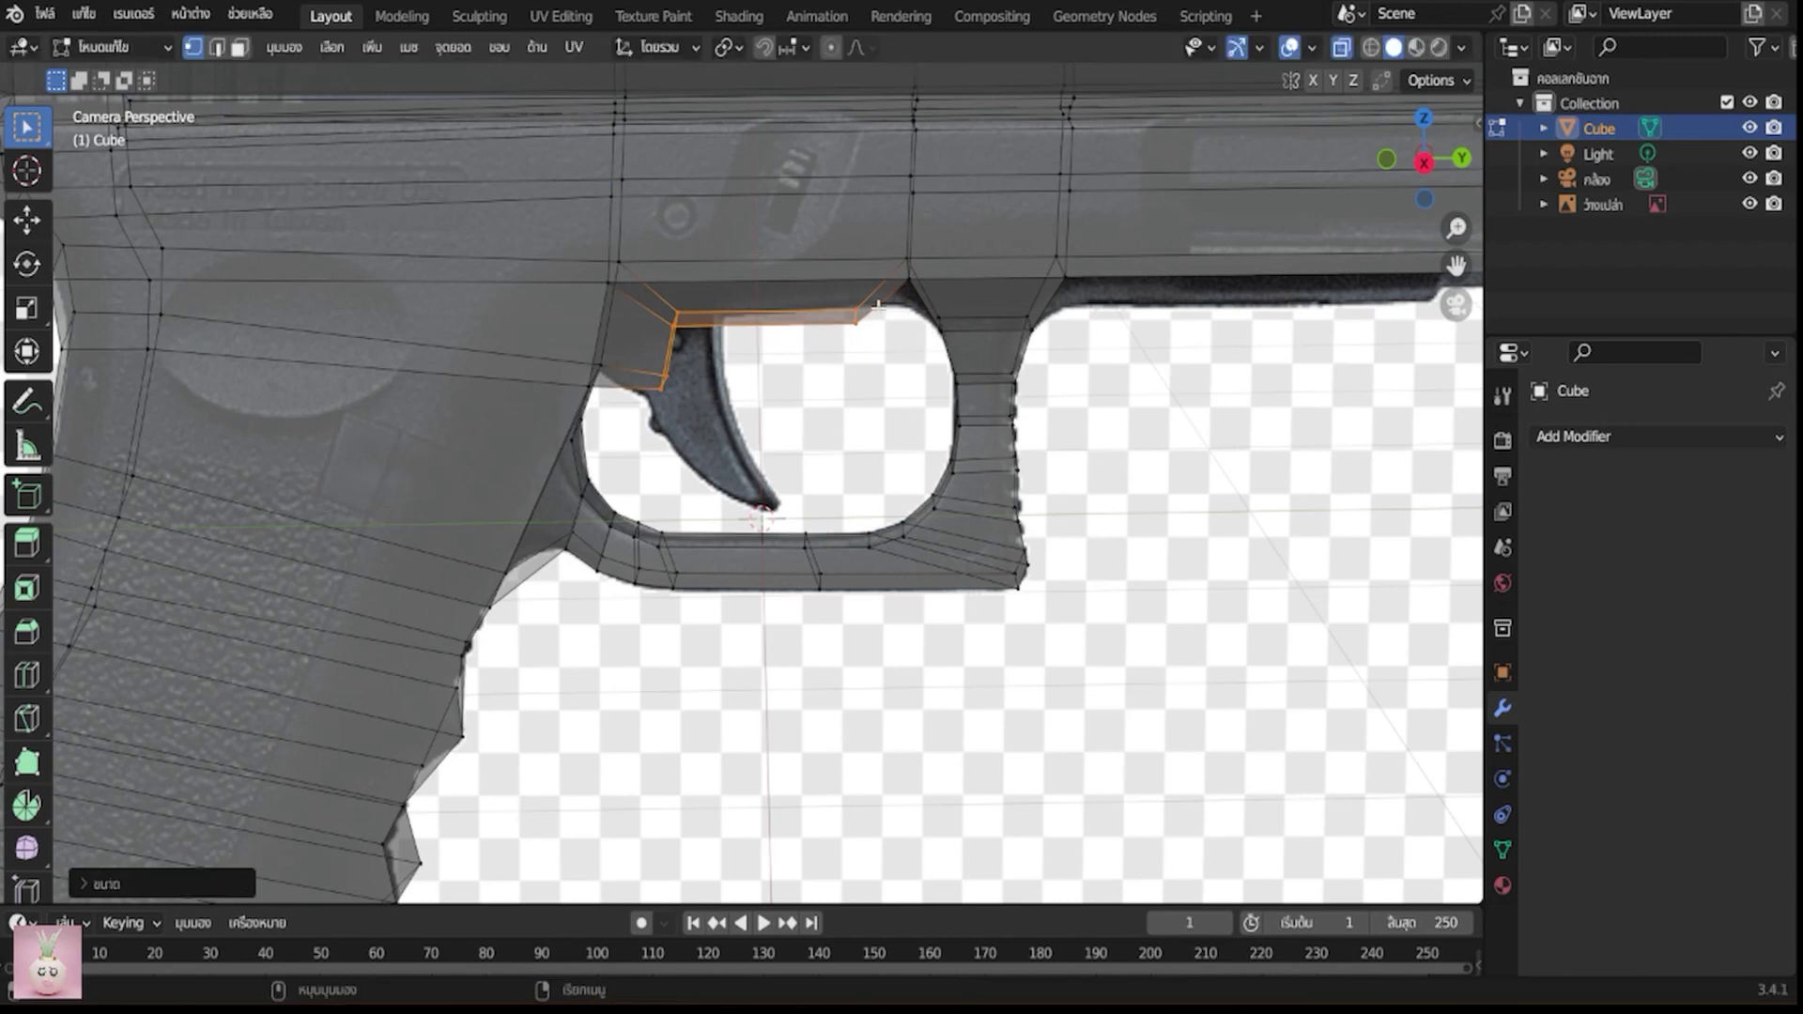
pyautogui.click(907, 255)
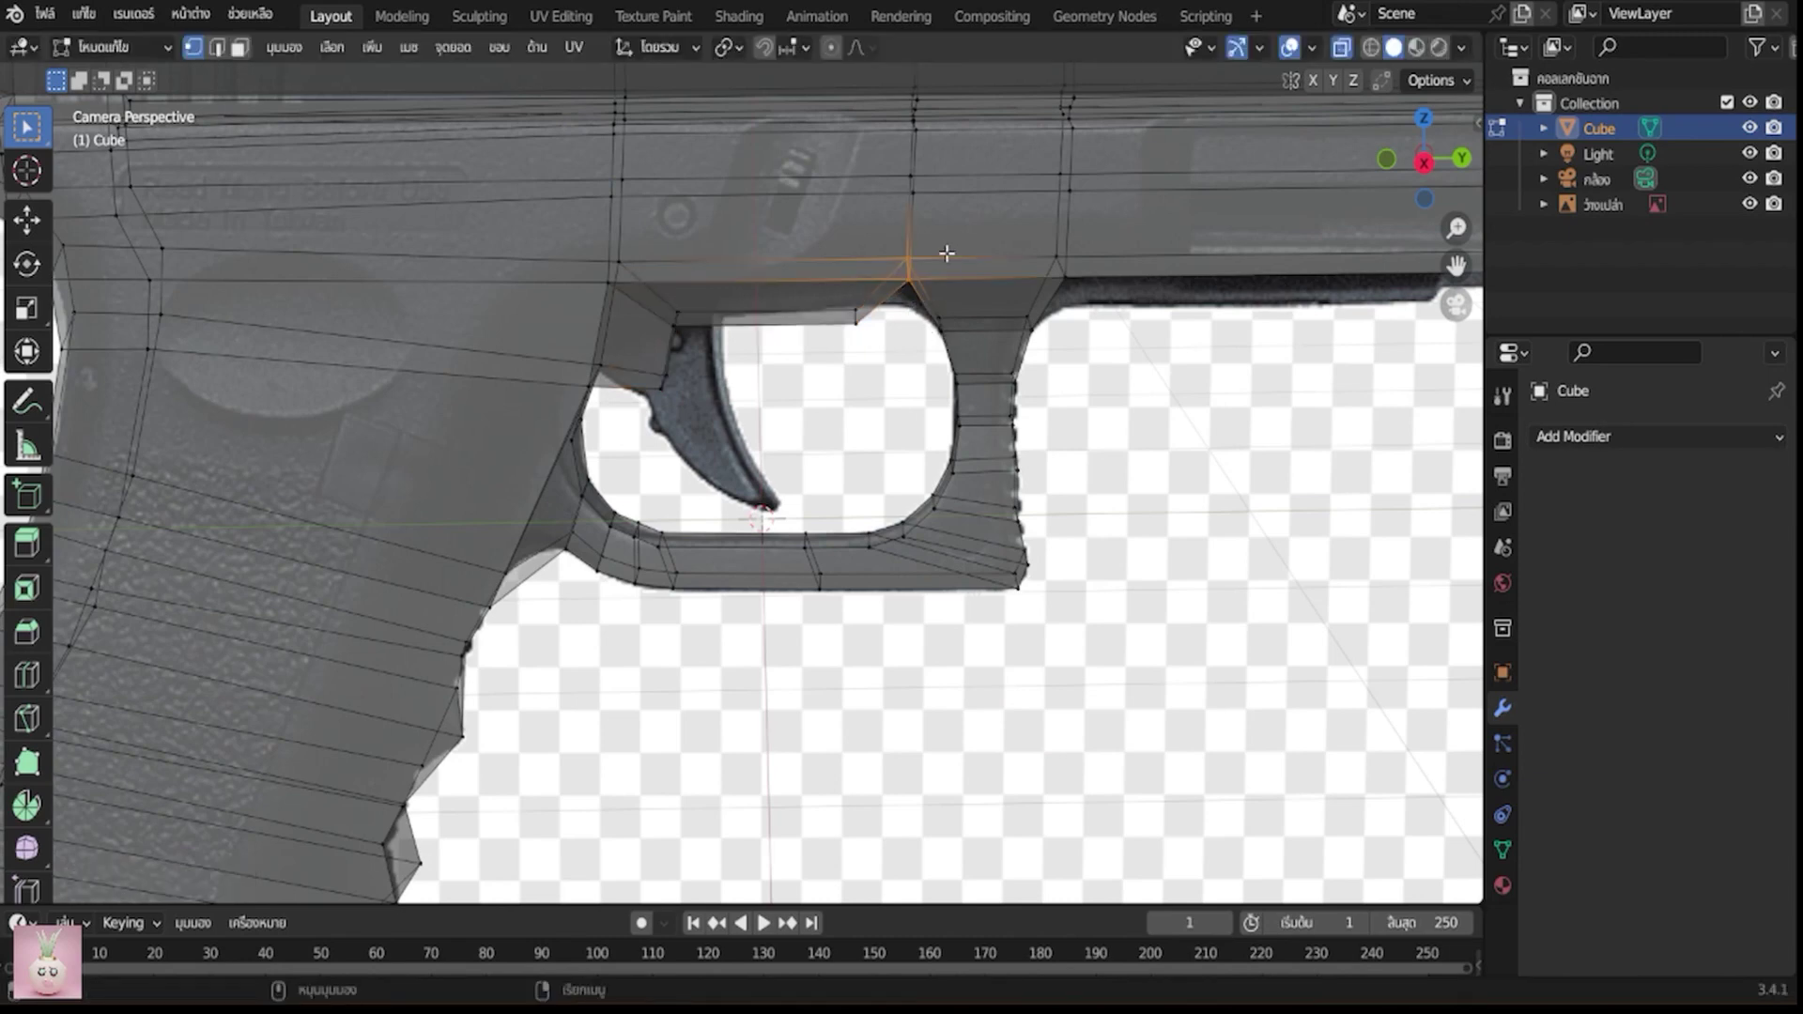
# Lower the slide-edge vertex onto the frame outline and reposition the vertex above the trigger guard
pyautogui.press('g')
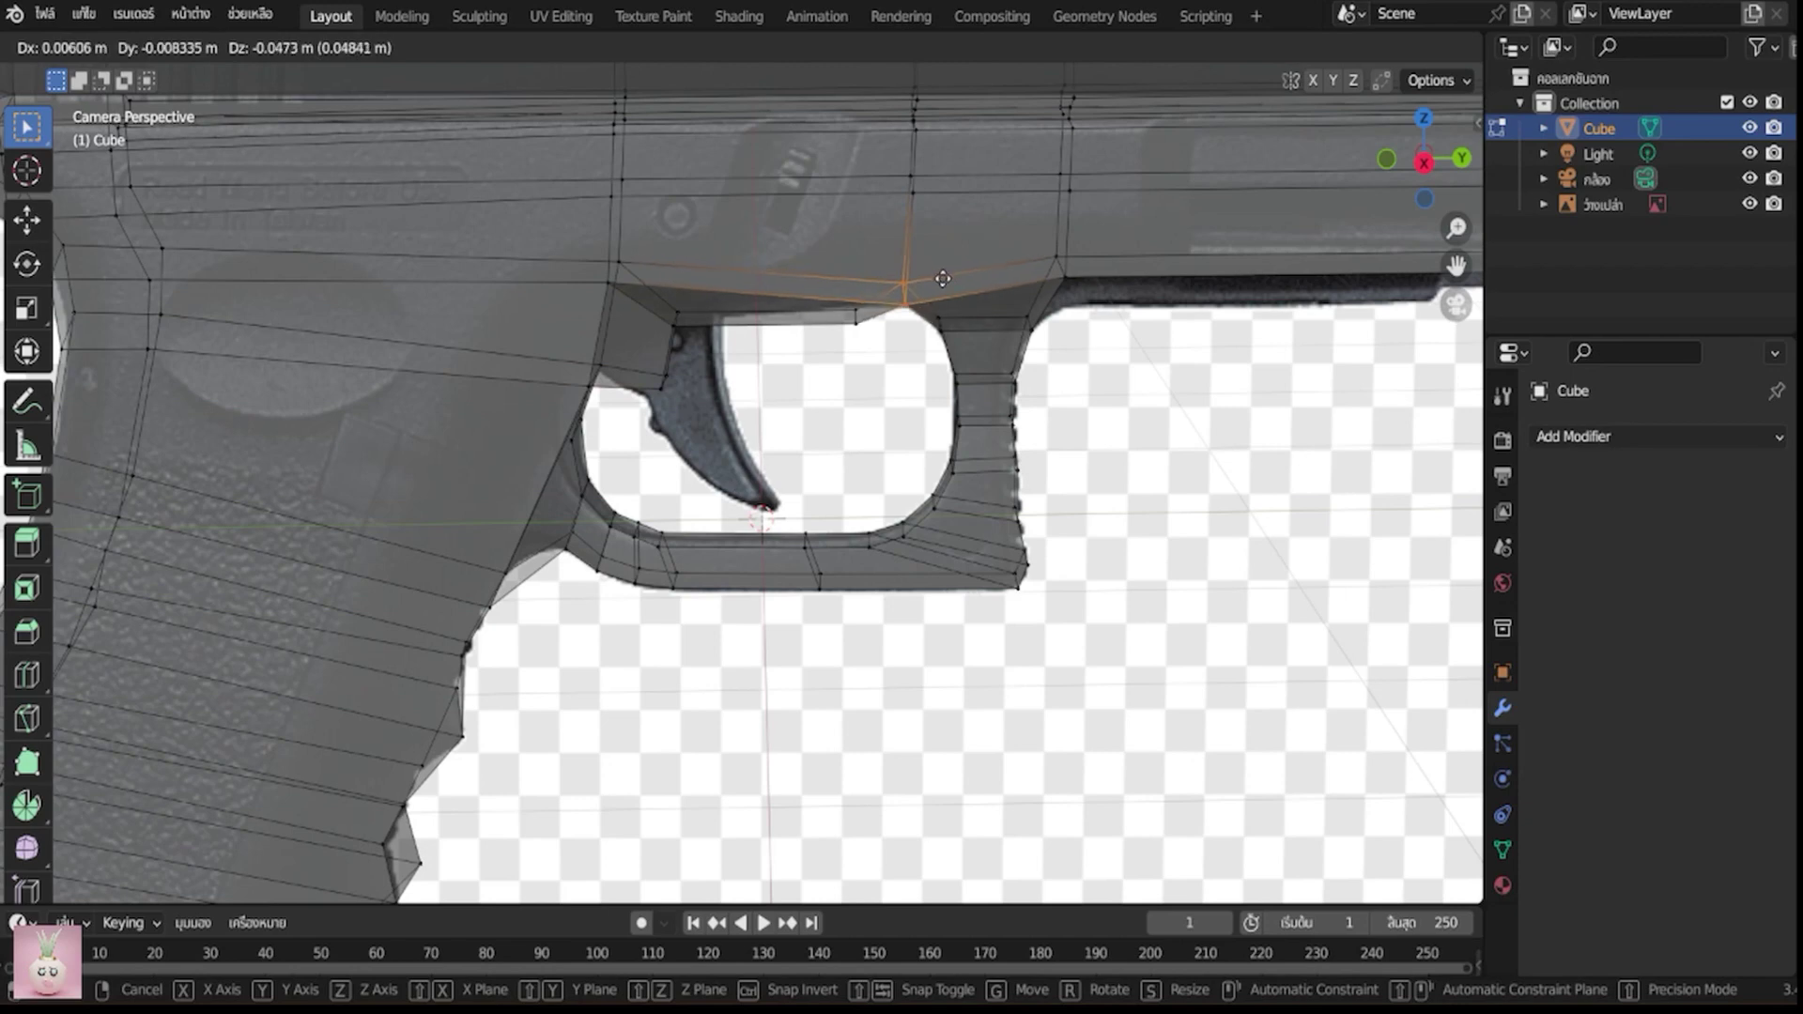
pyautogui.click(942, 277)
pyautogui.scroll(-2, 977, 339)
pyautogui.scroll(-1, 941, 413)
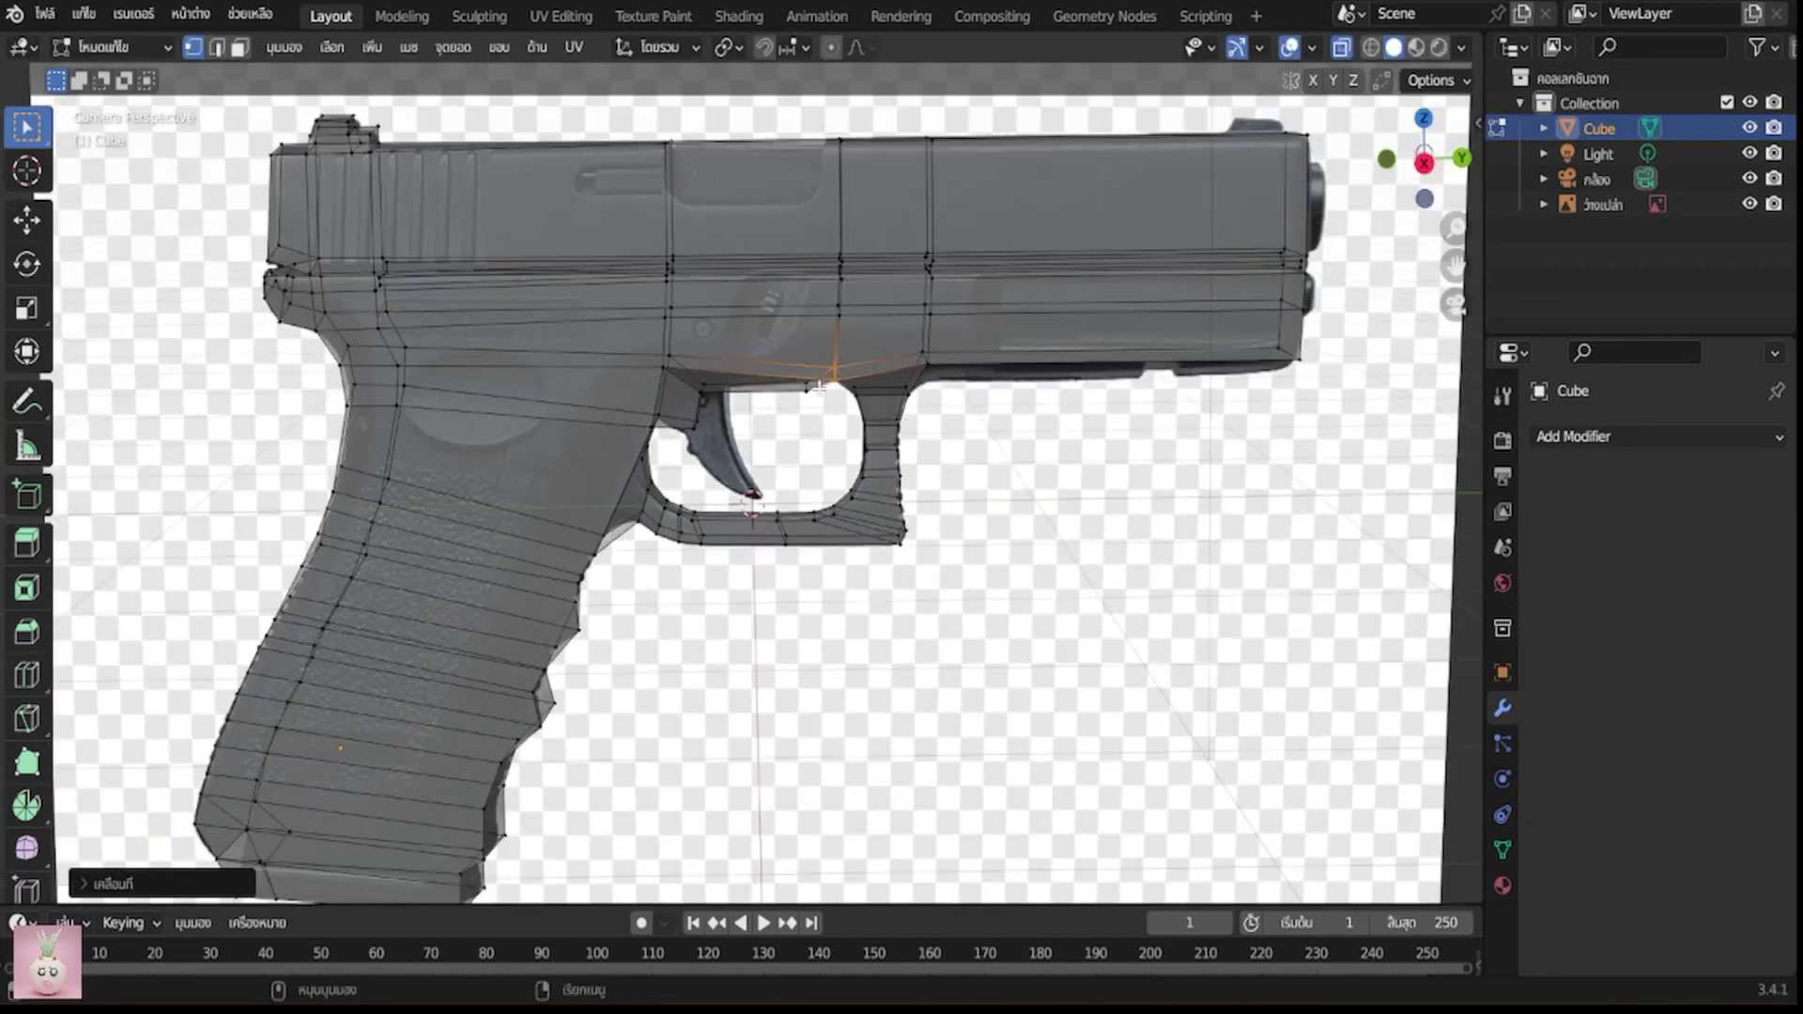
pyautogui.click(805, 377)
pyautogui.press('g')
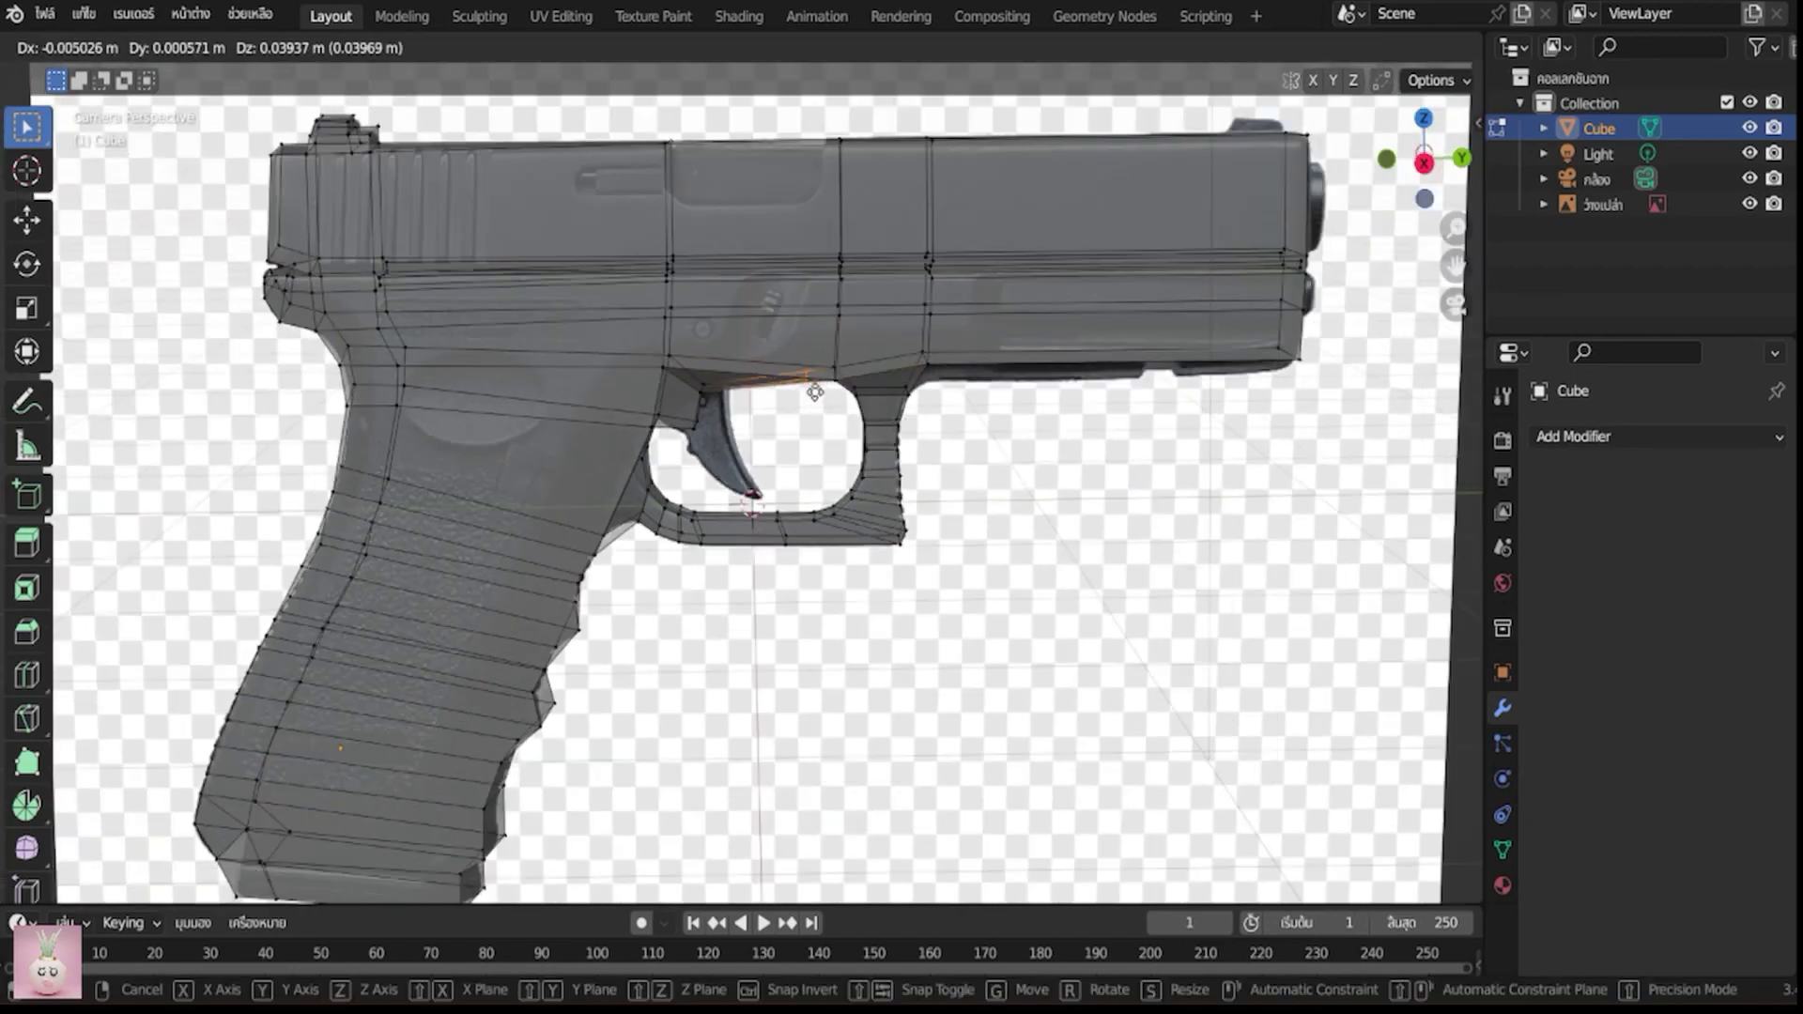
pyautogui.click(815, 392)
pyautogui.scroll(2, 868, 418)
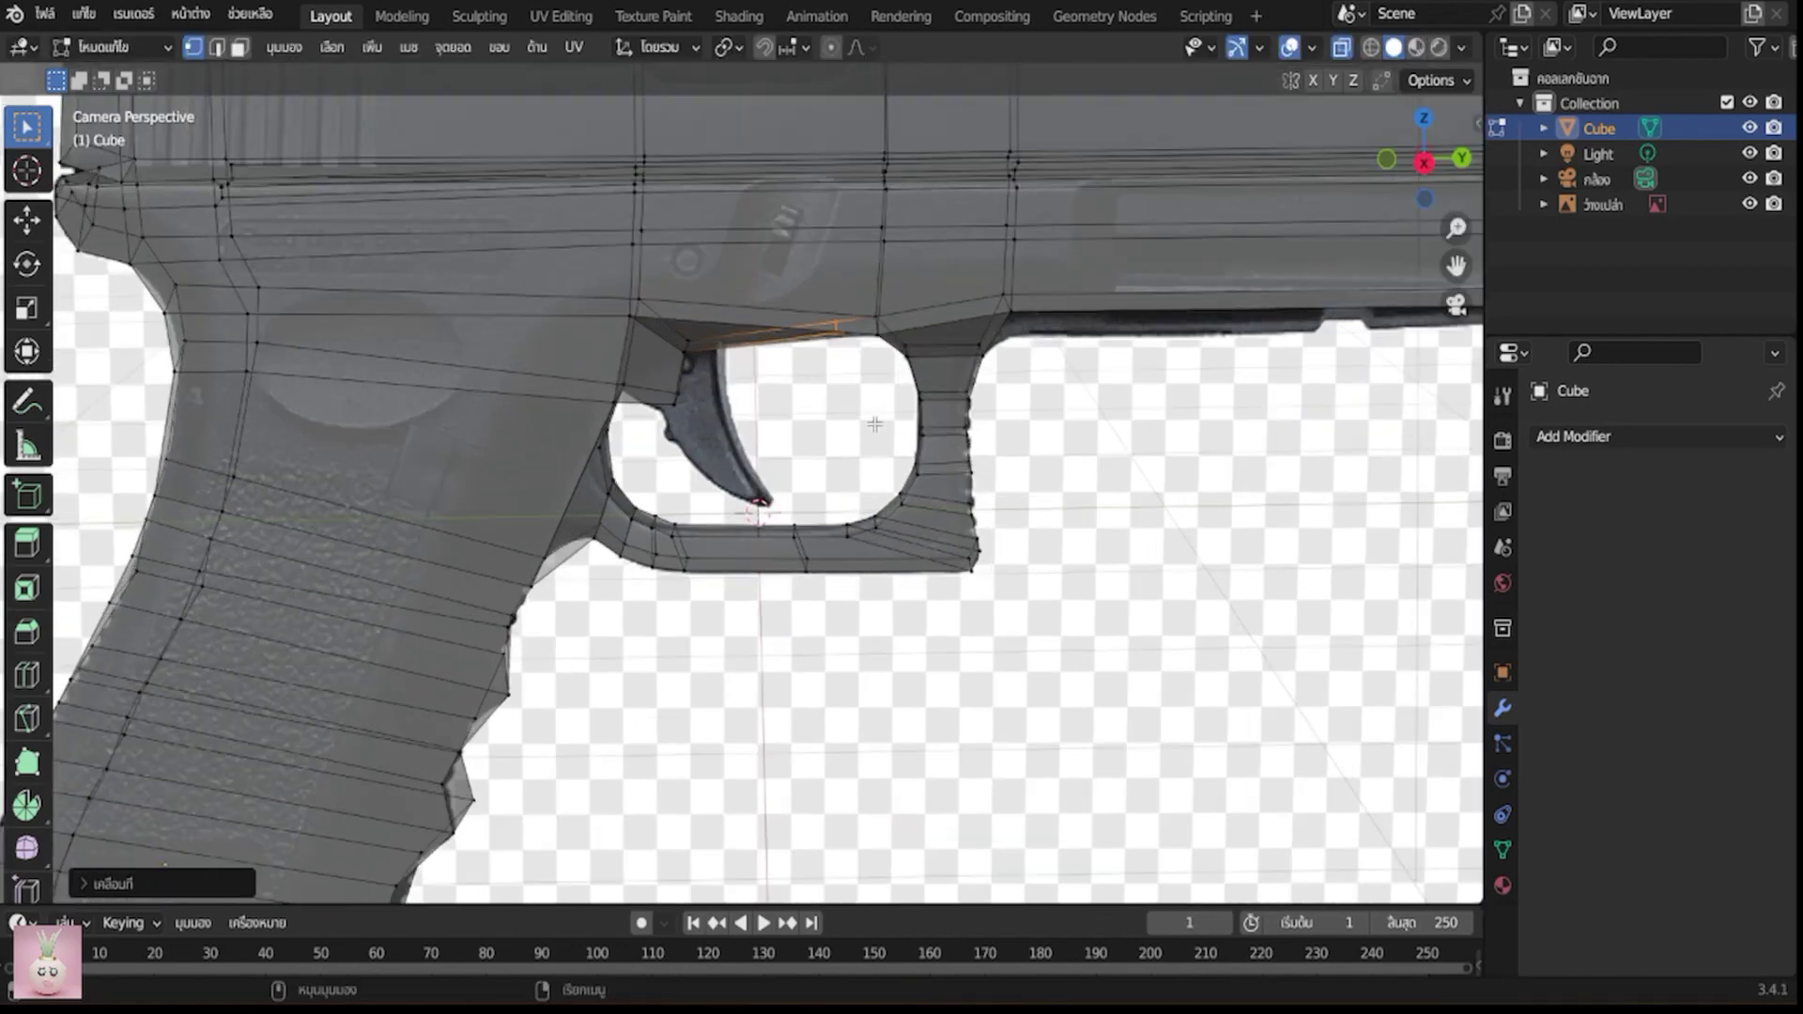
# Fit the vertices behind the trigger to the reference and slide the trigger-top edge left
pyautogui.click(684, 345)
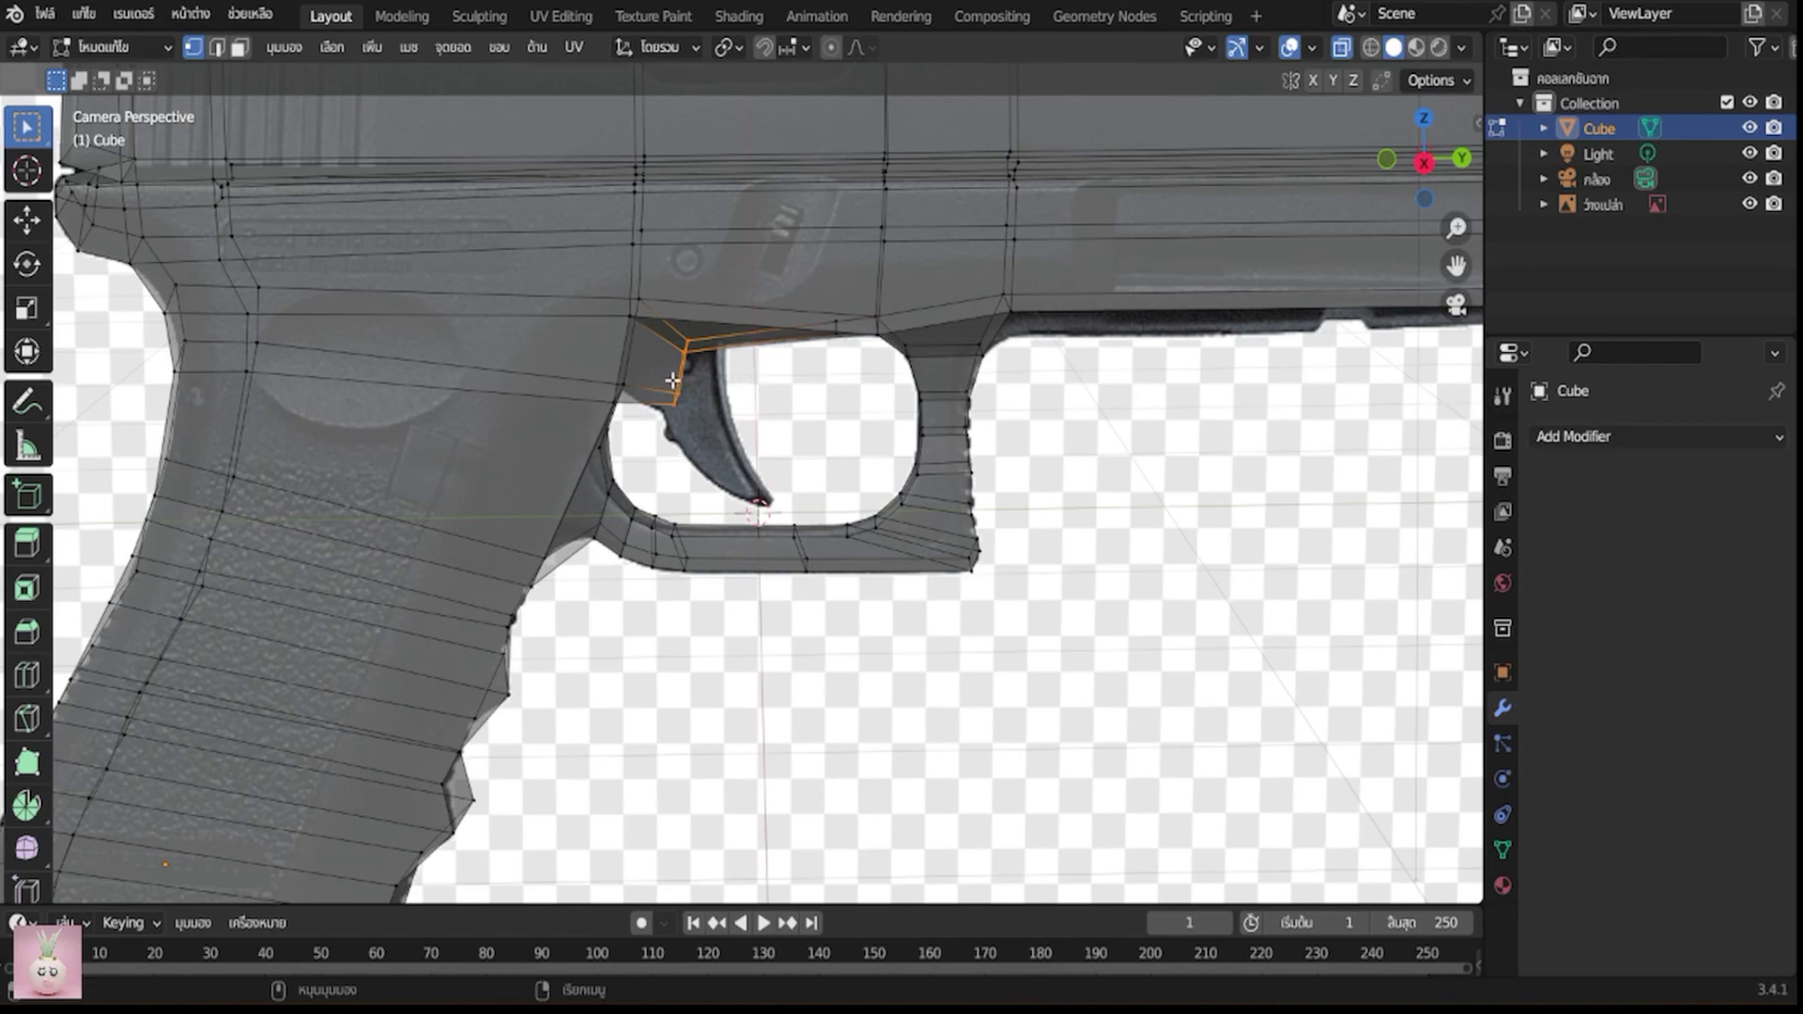
pyautogui.click(693, 432)
pyautogui.press('g')
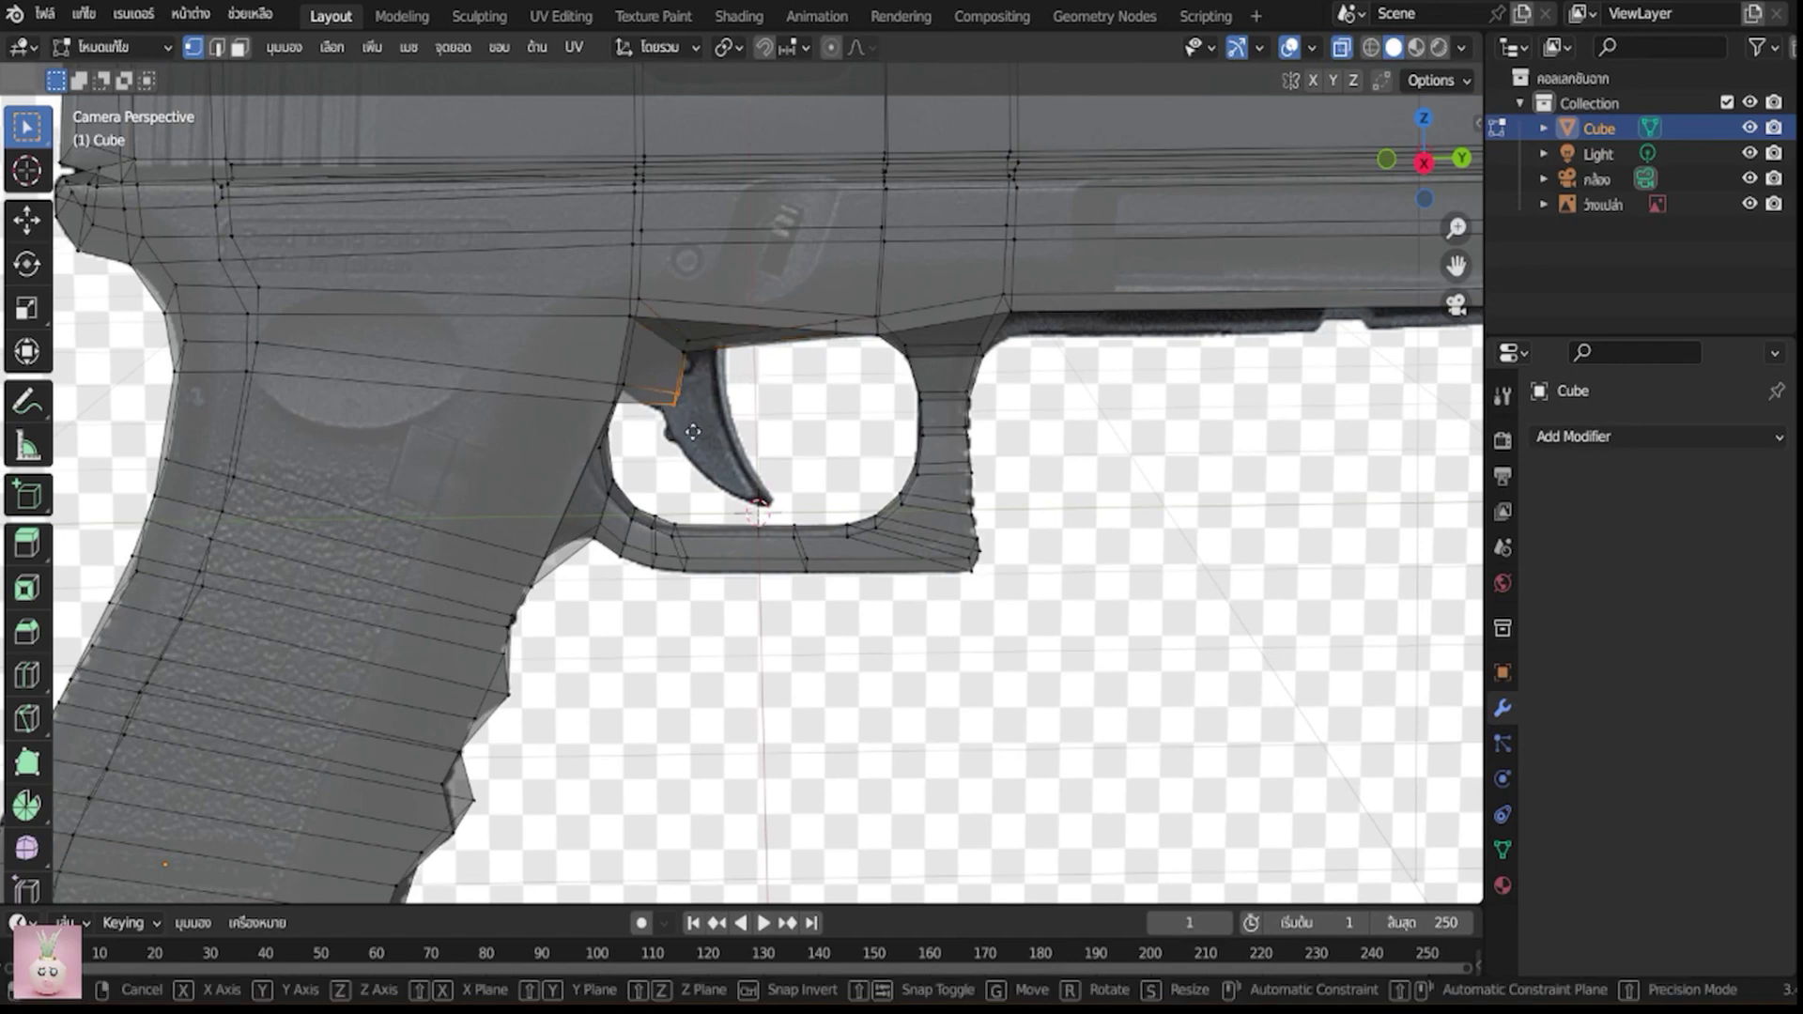
pyautogui.click(677, 440)
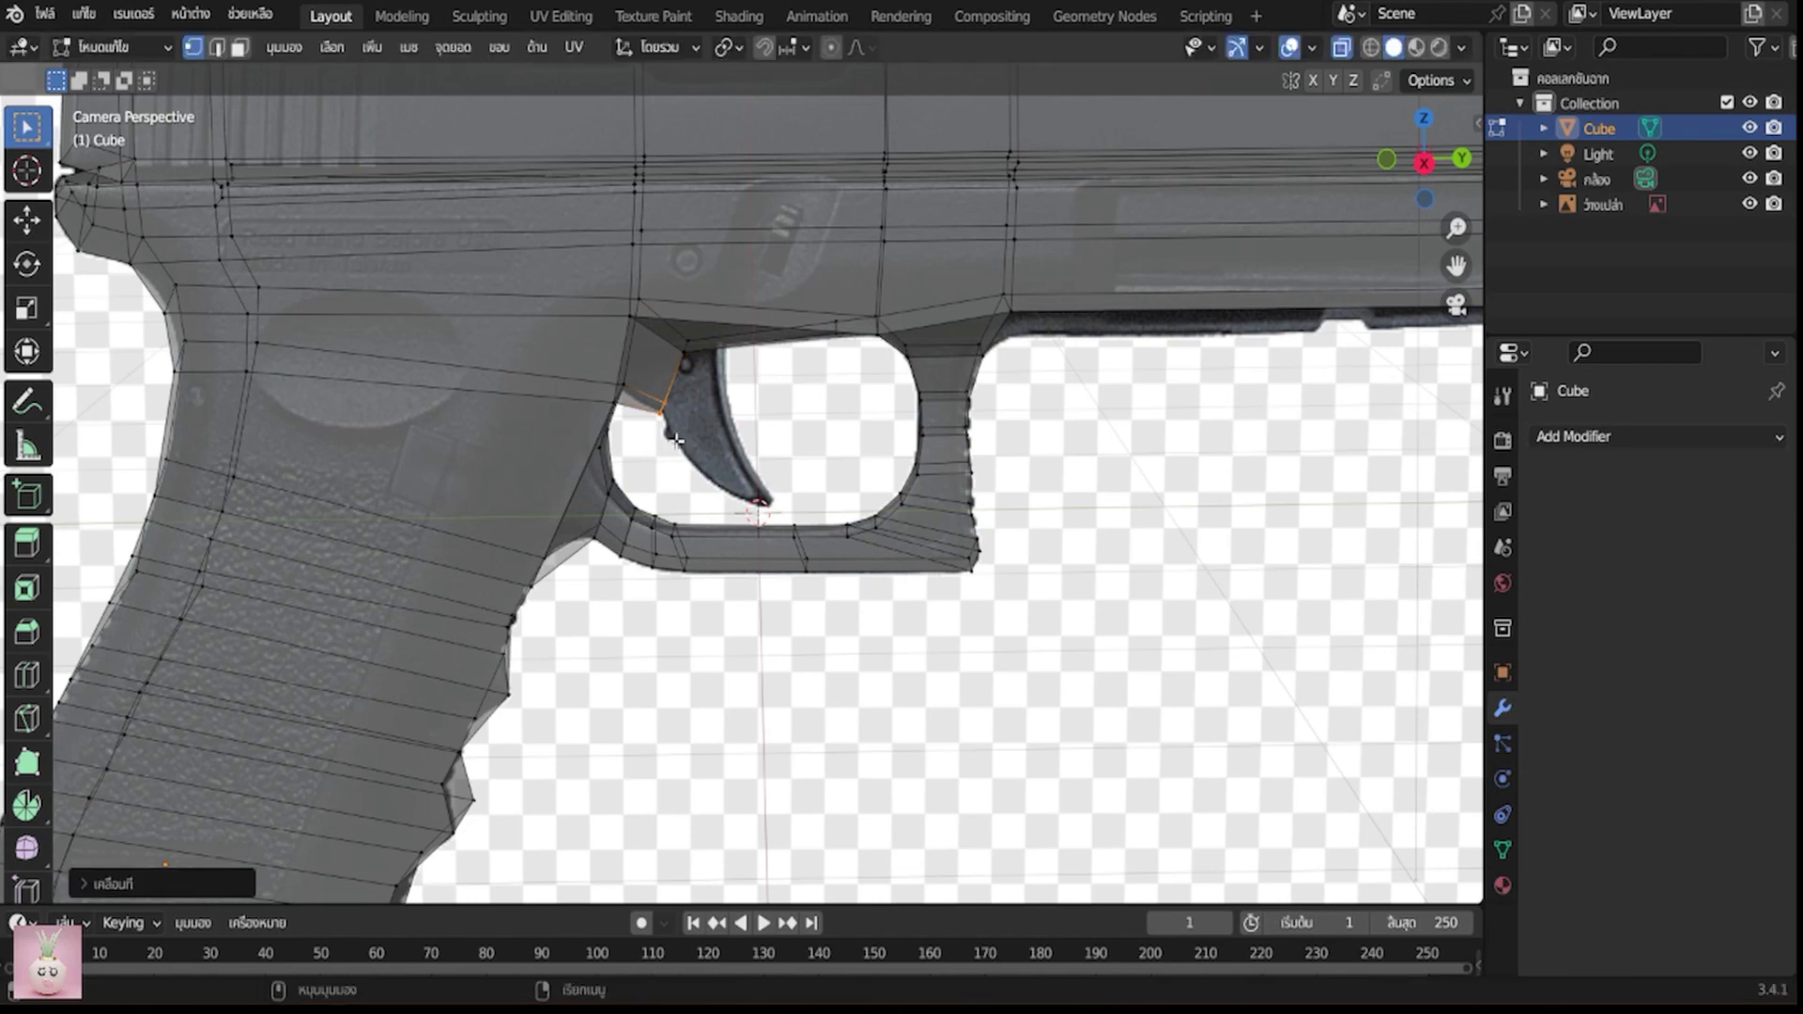
pyautogui.click(621, 377)
pyautogui.press('g')
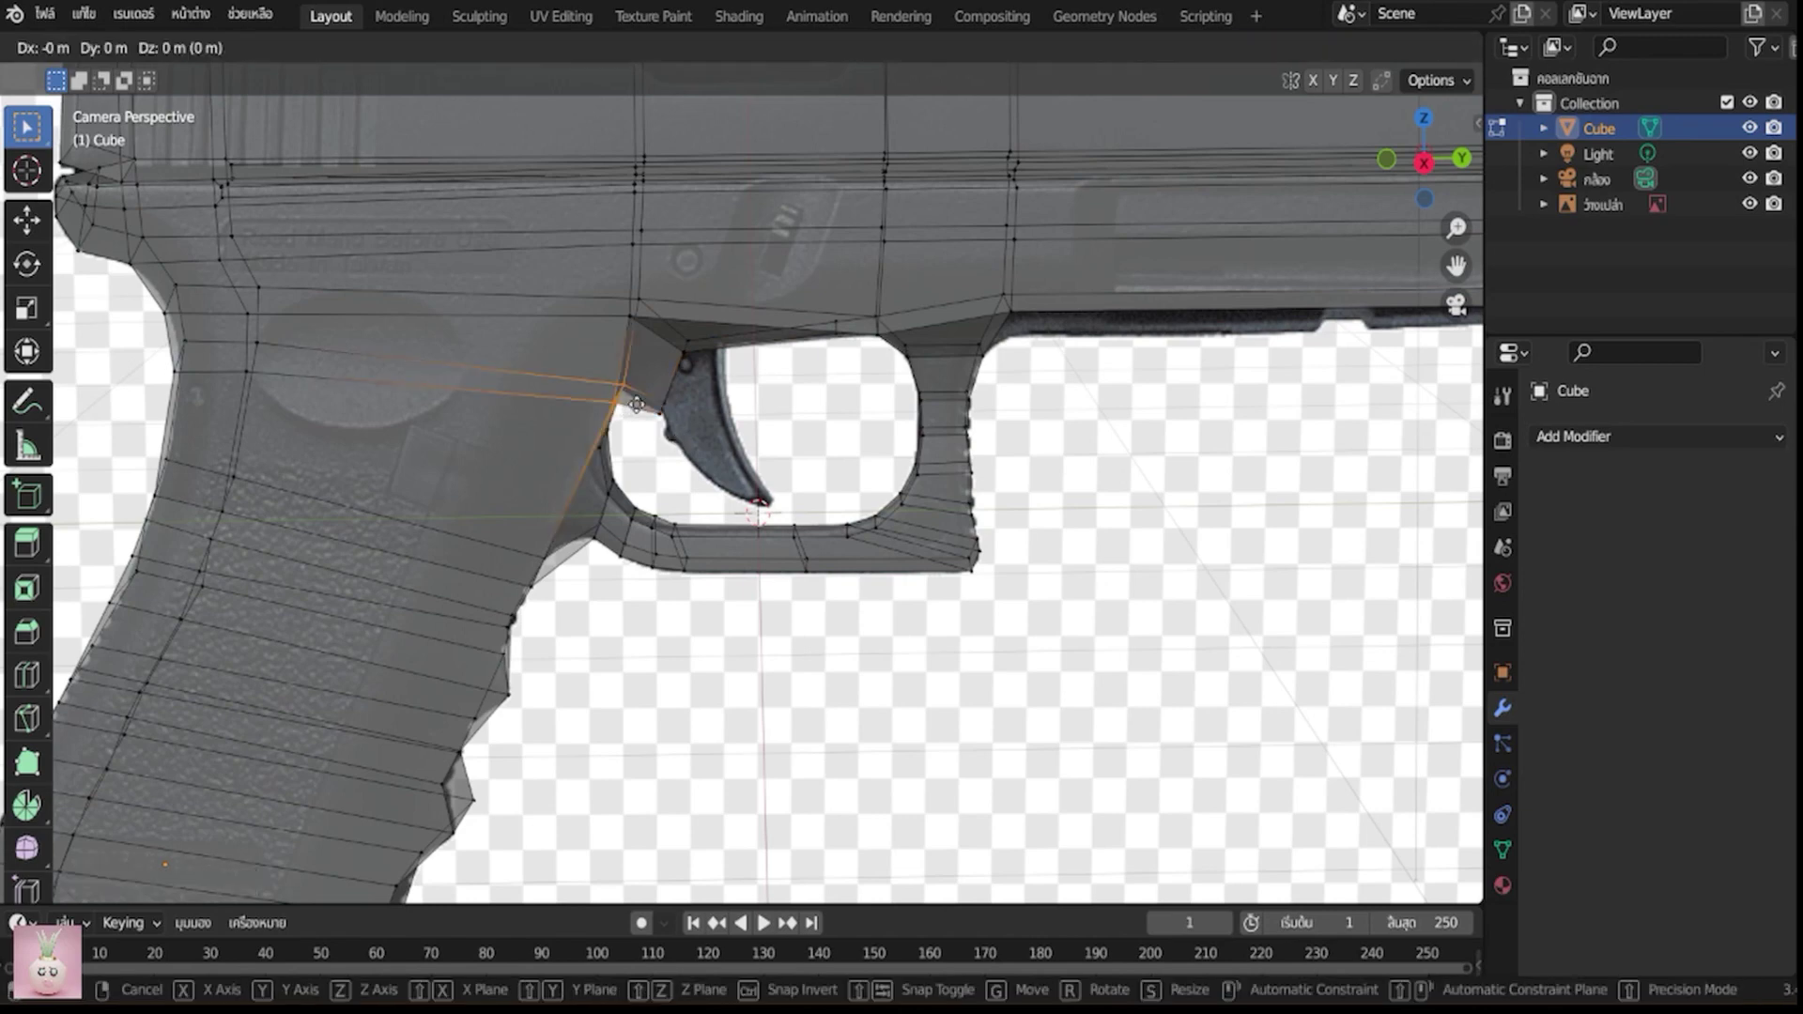
pyautogui.click(638, 398)
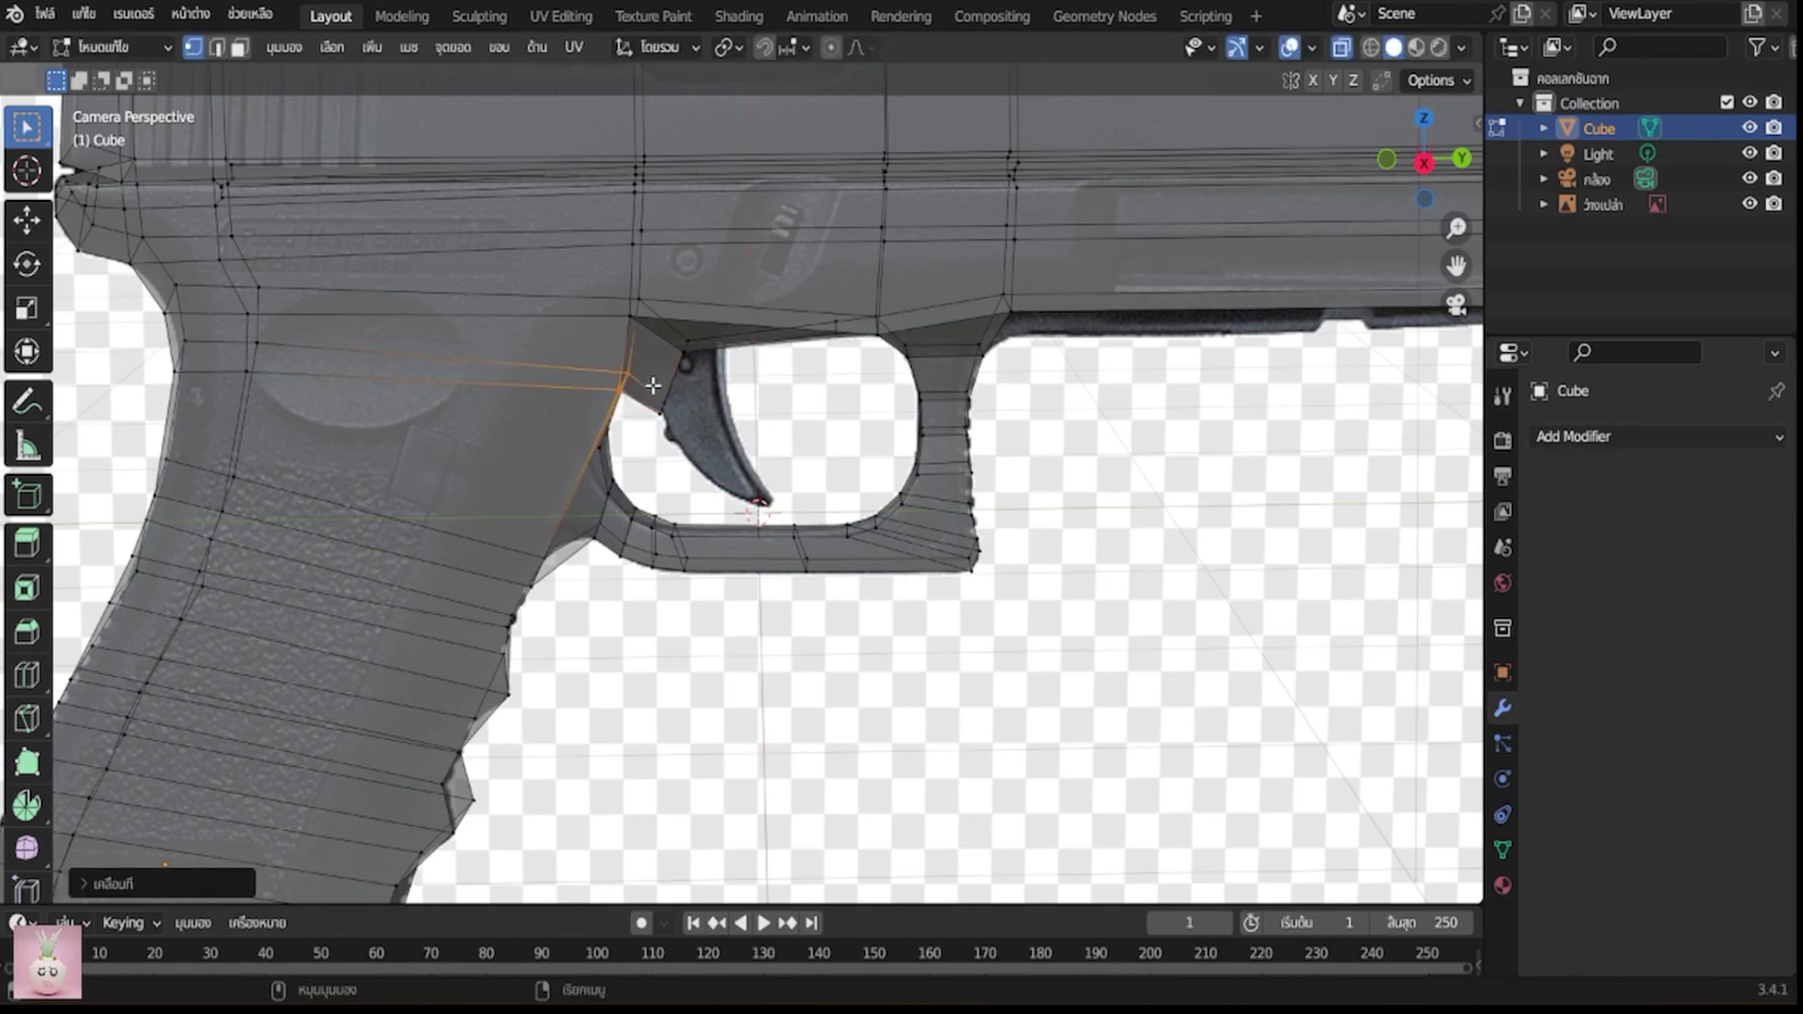
pyautogui.click(699, 360)
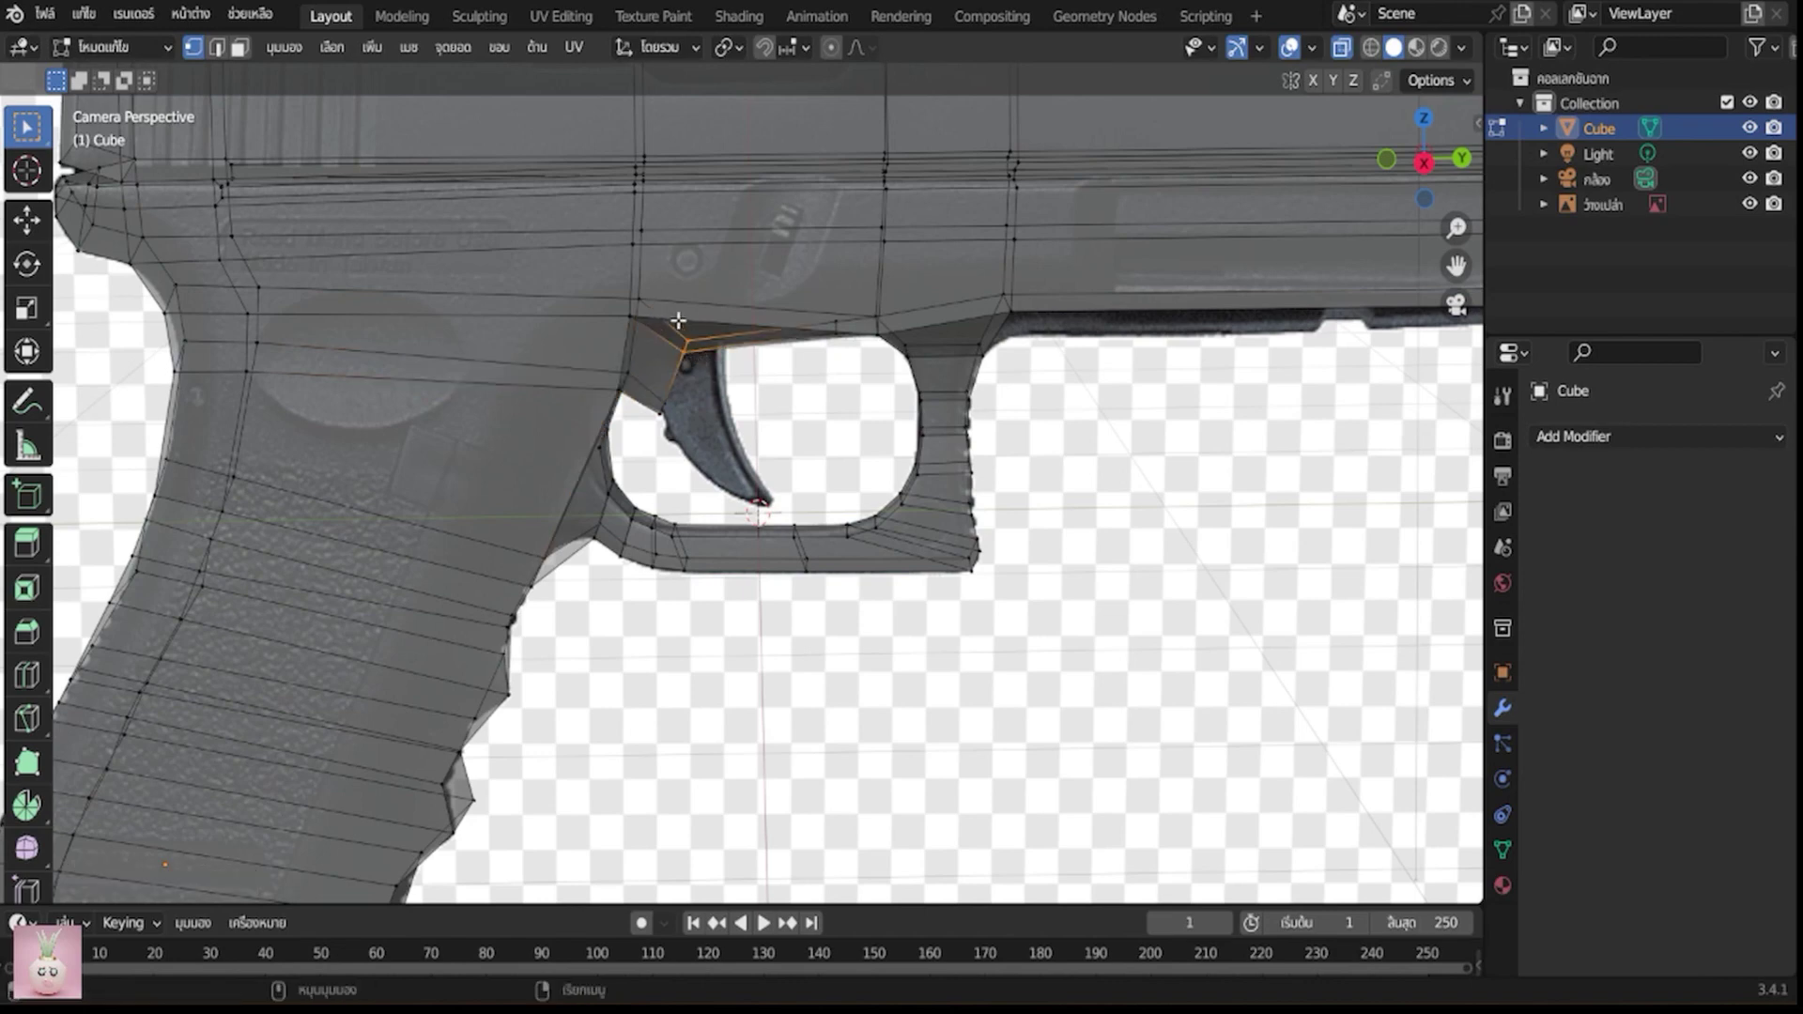
pyautogui.keyDown('shift'); pyautogui.click(834, 325); pyautogui.keyUp('shift')
pyautogui.press('g')
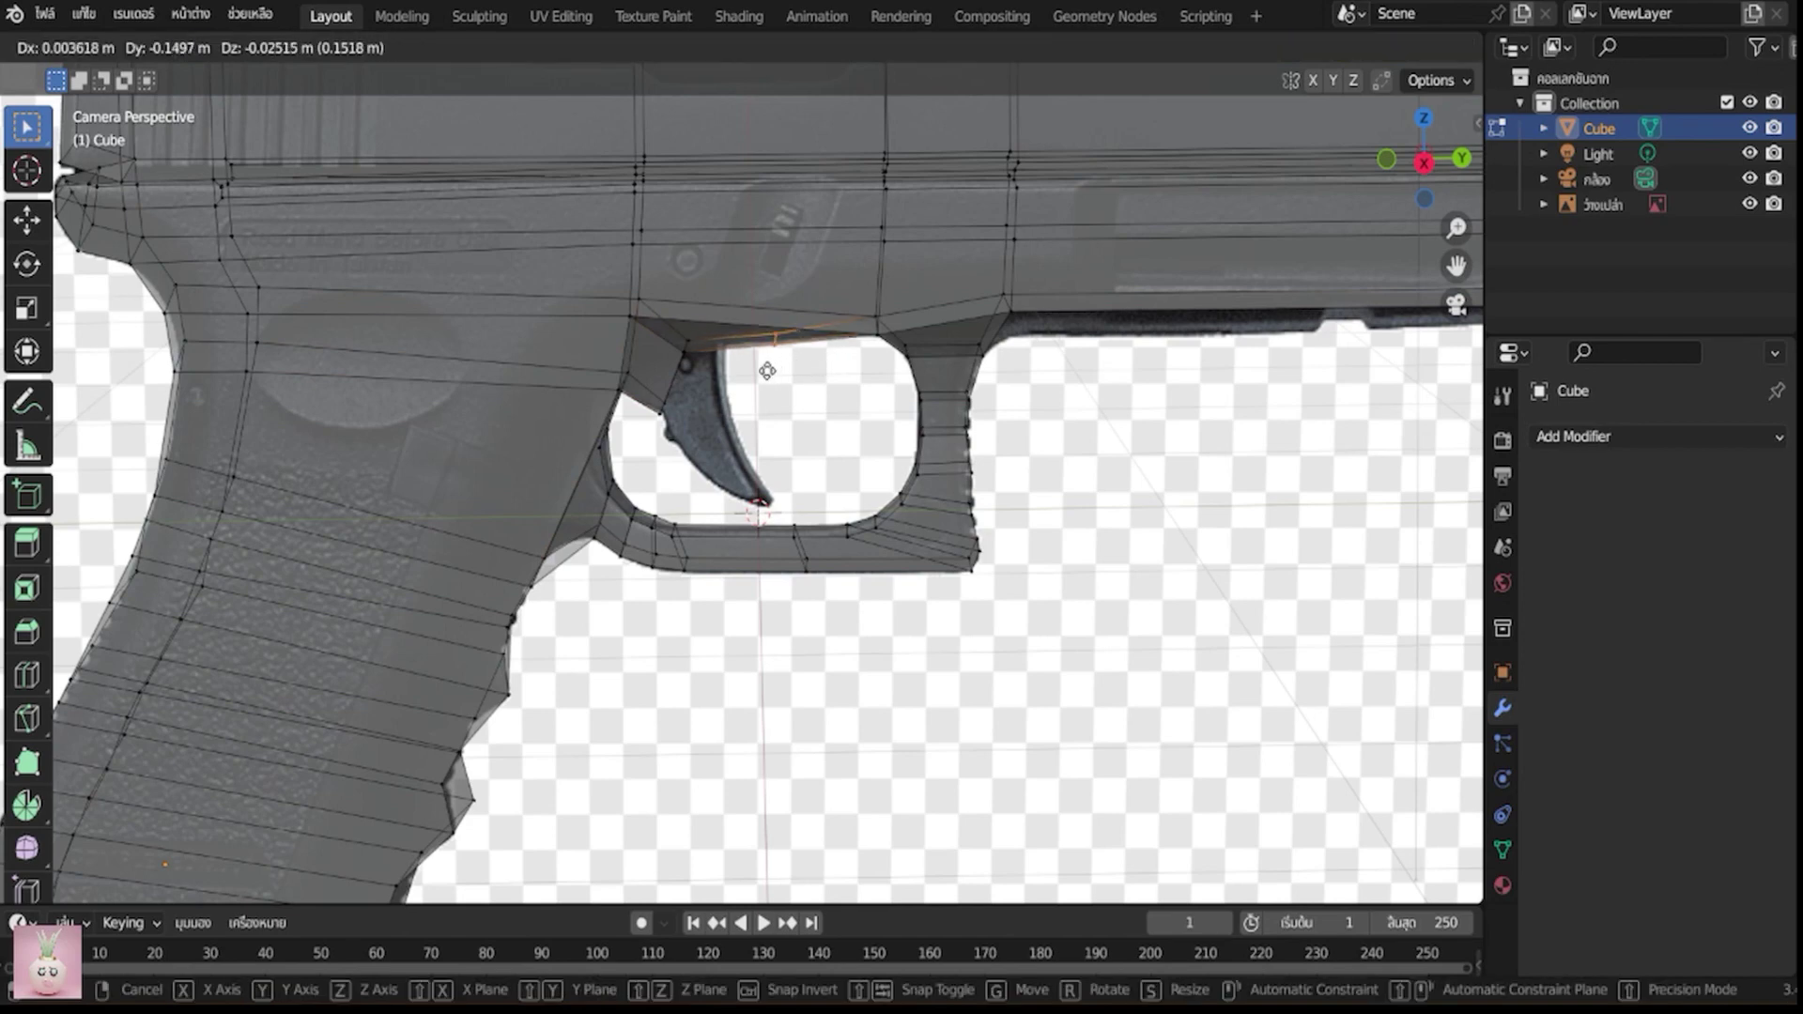
pyautogui.click(720, 372)
# Extrude the trigger-top faces downward and shift the trigger's front edge to match the reference
pyautogui.keyDown('alt'); pyautogui.click(723, 338); pyautogui.keyUp('alt')
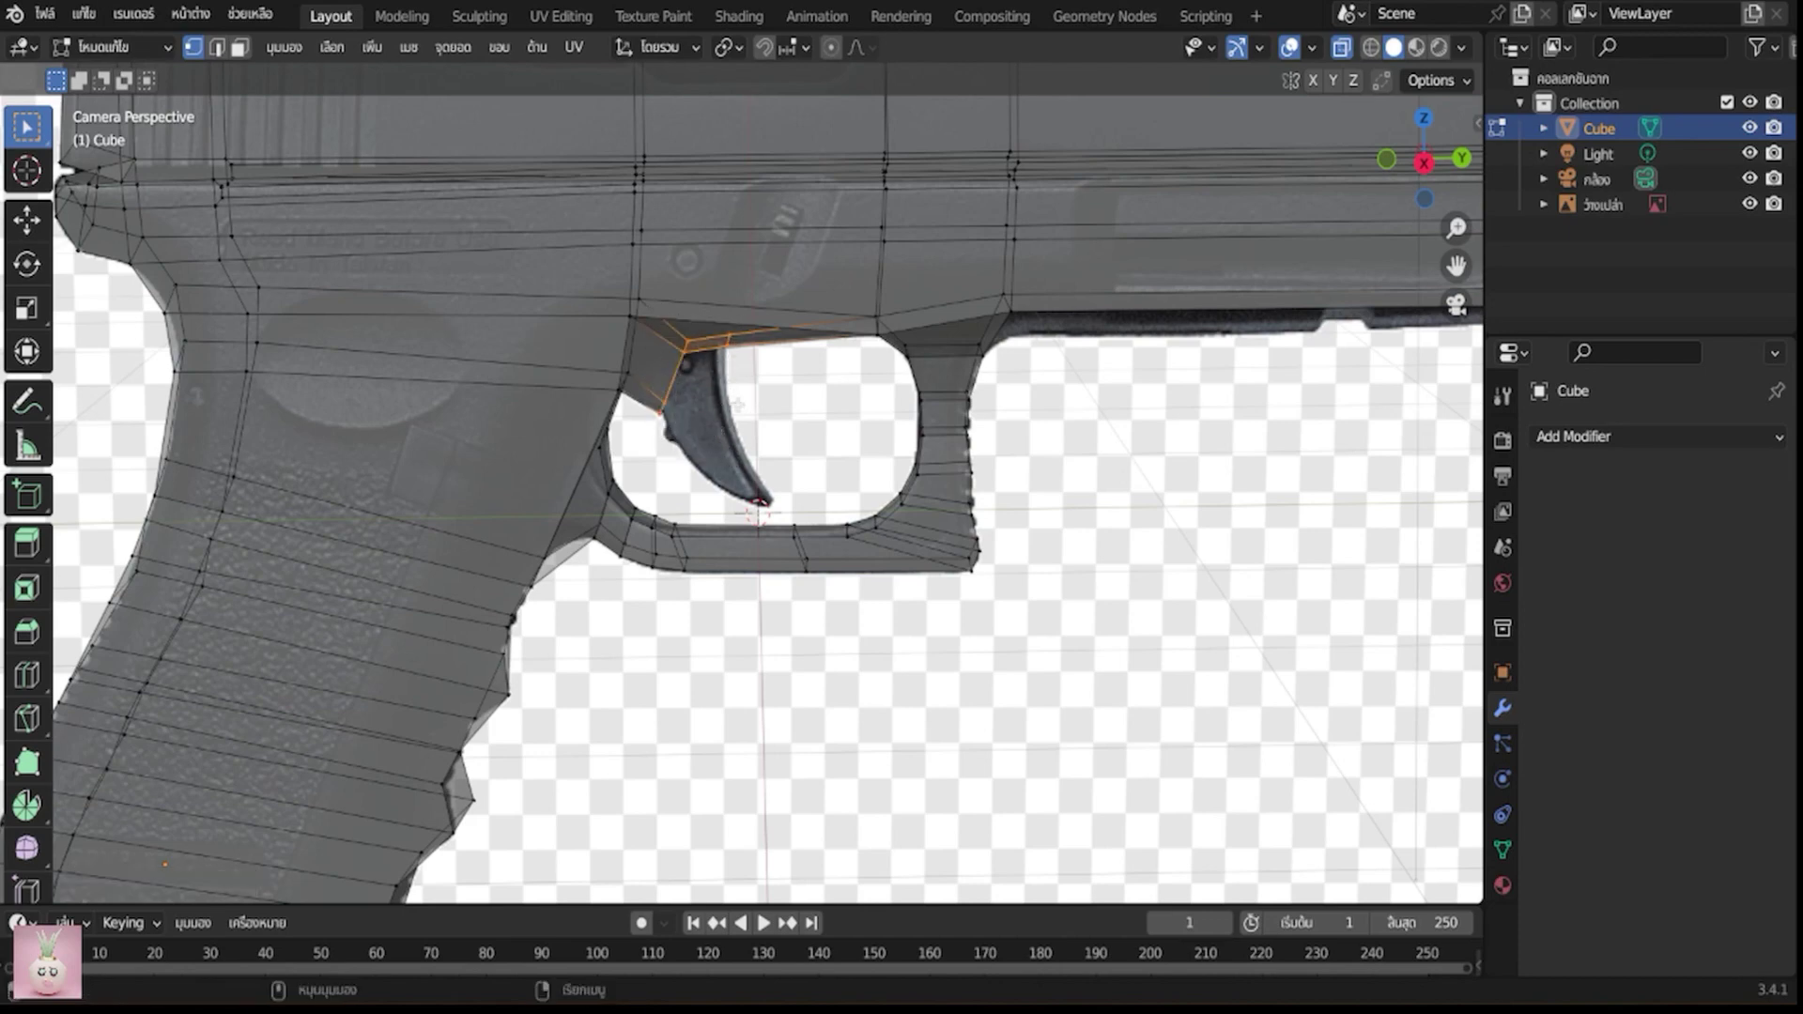
pyautogui.press('e')
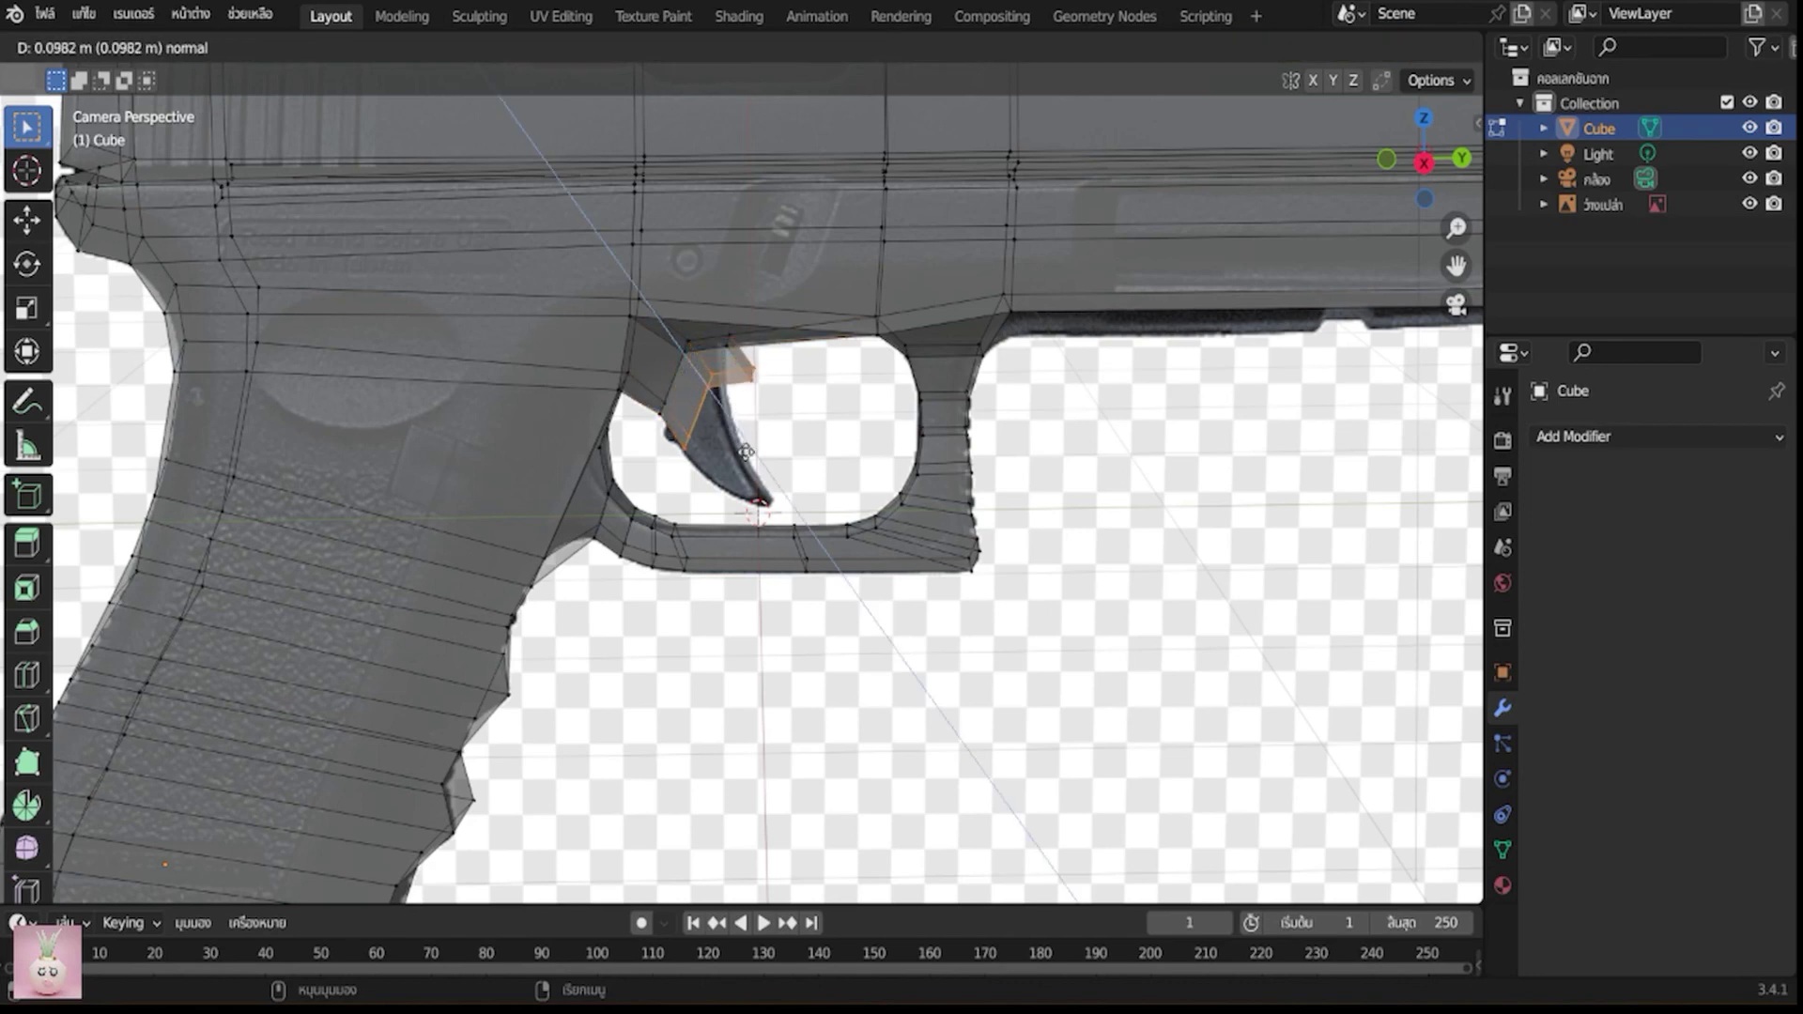
pyautogui.click(741, 456)
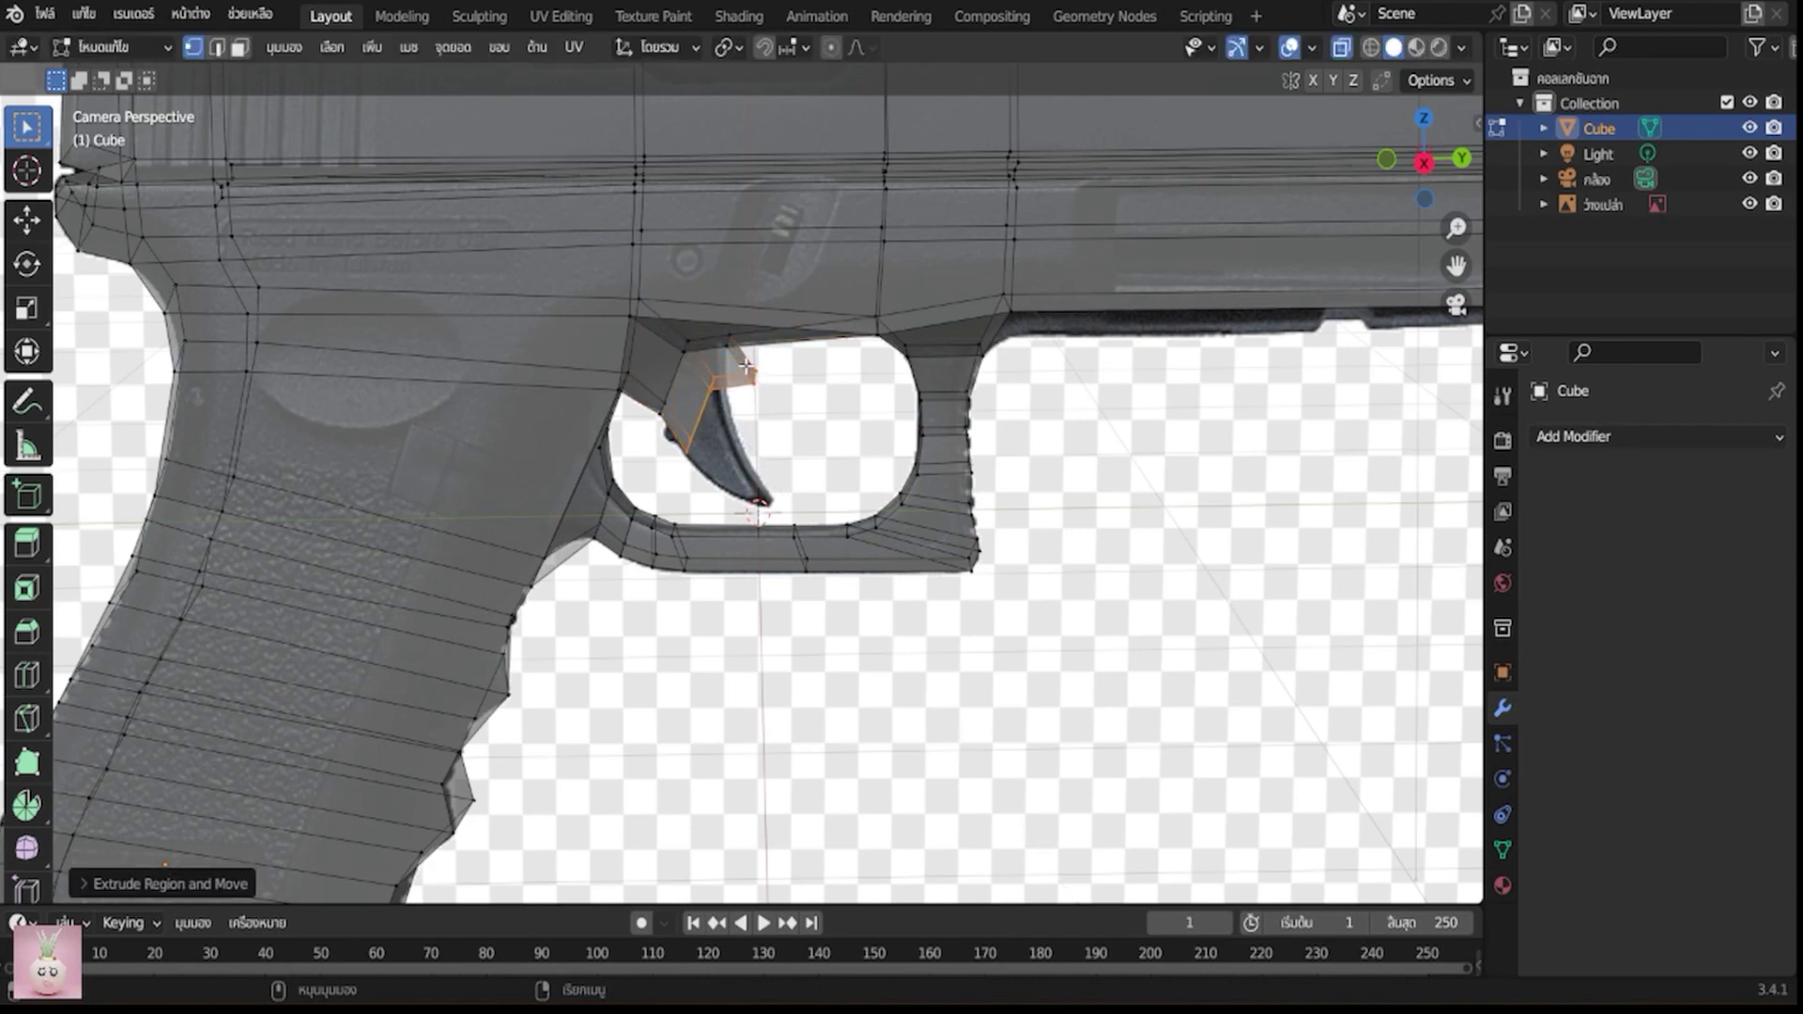
pyautogui.click(778, 404)
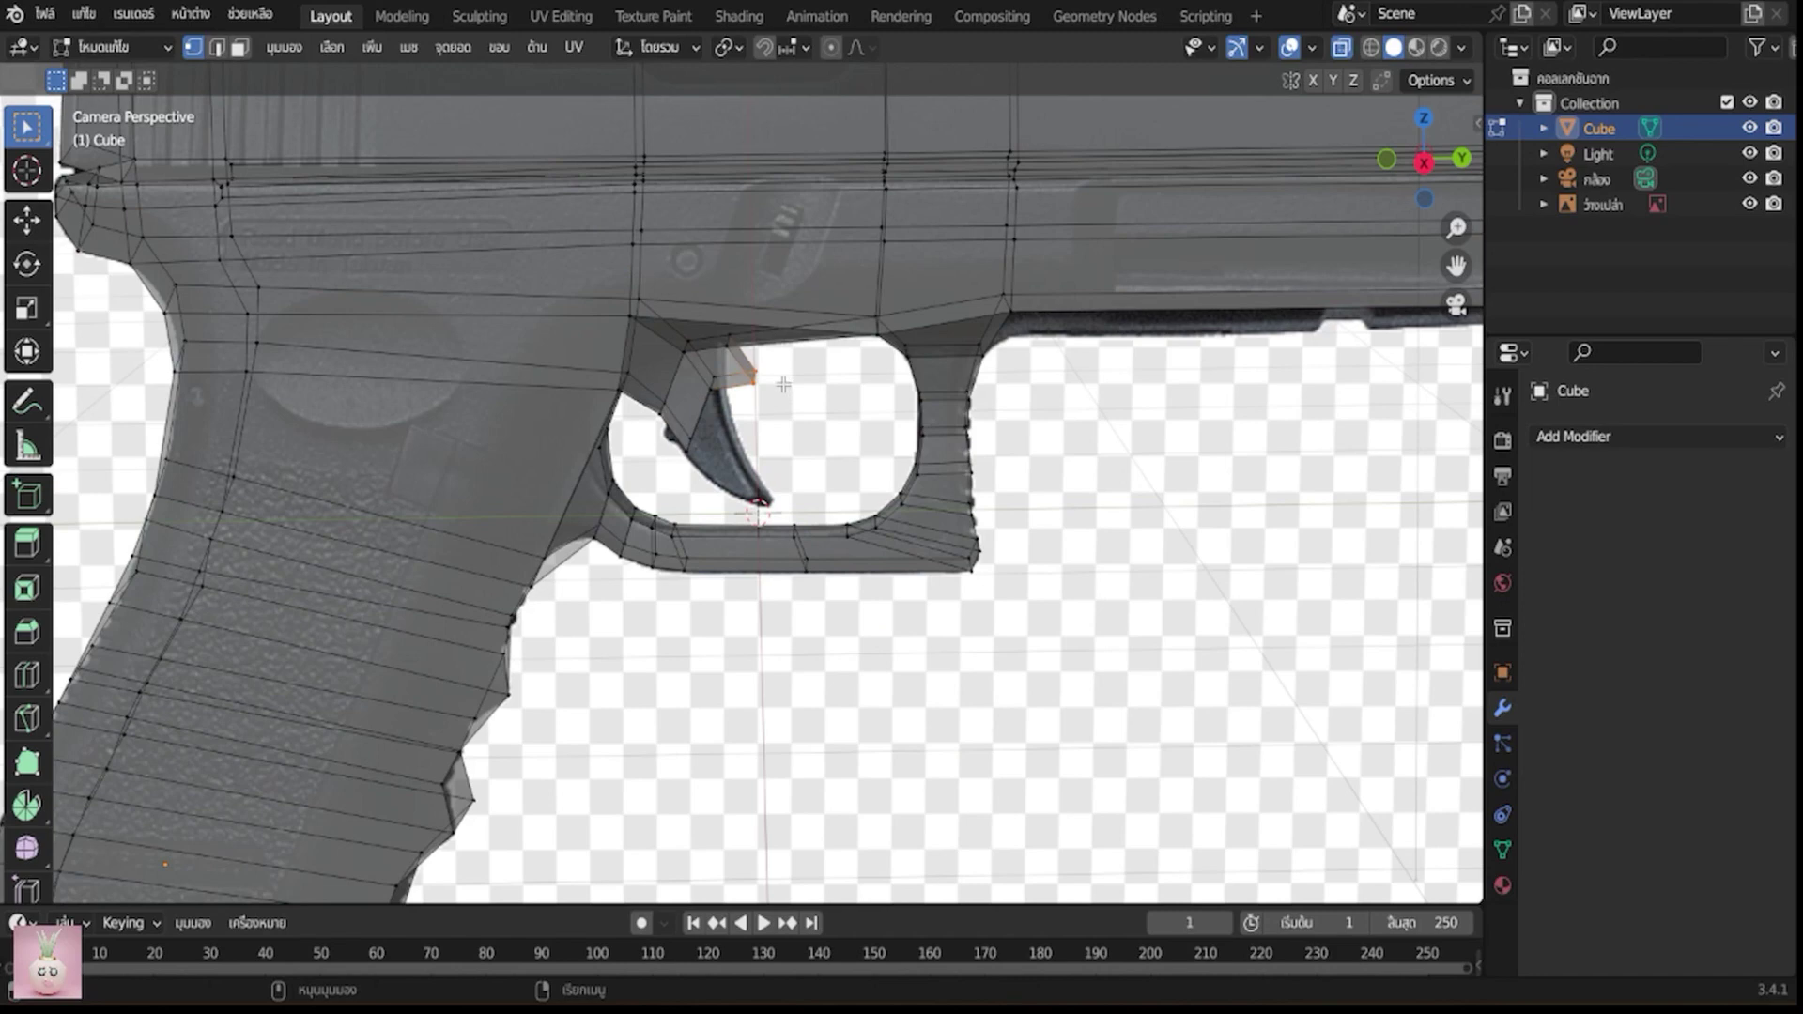
pyautogui.press('g')
pyautogui.click(752, 406)
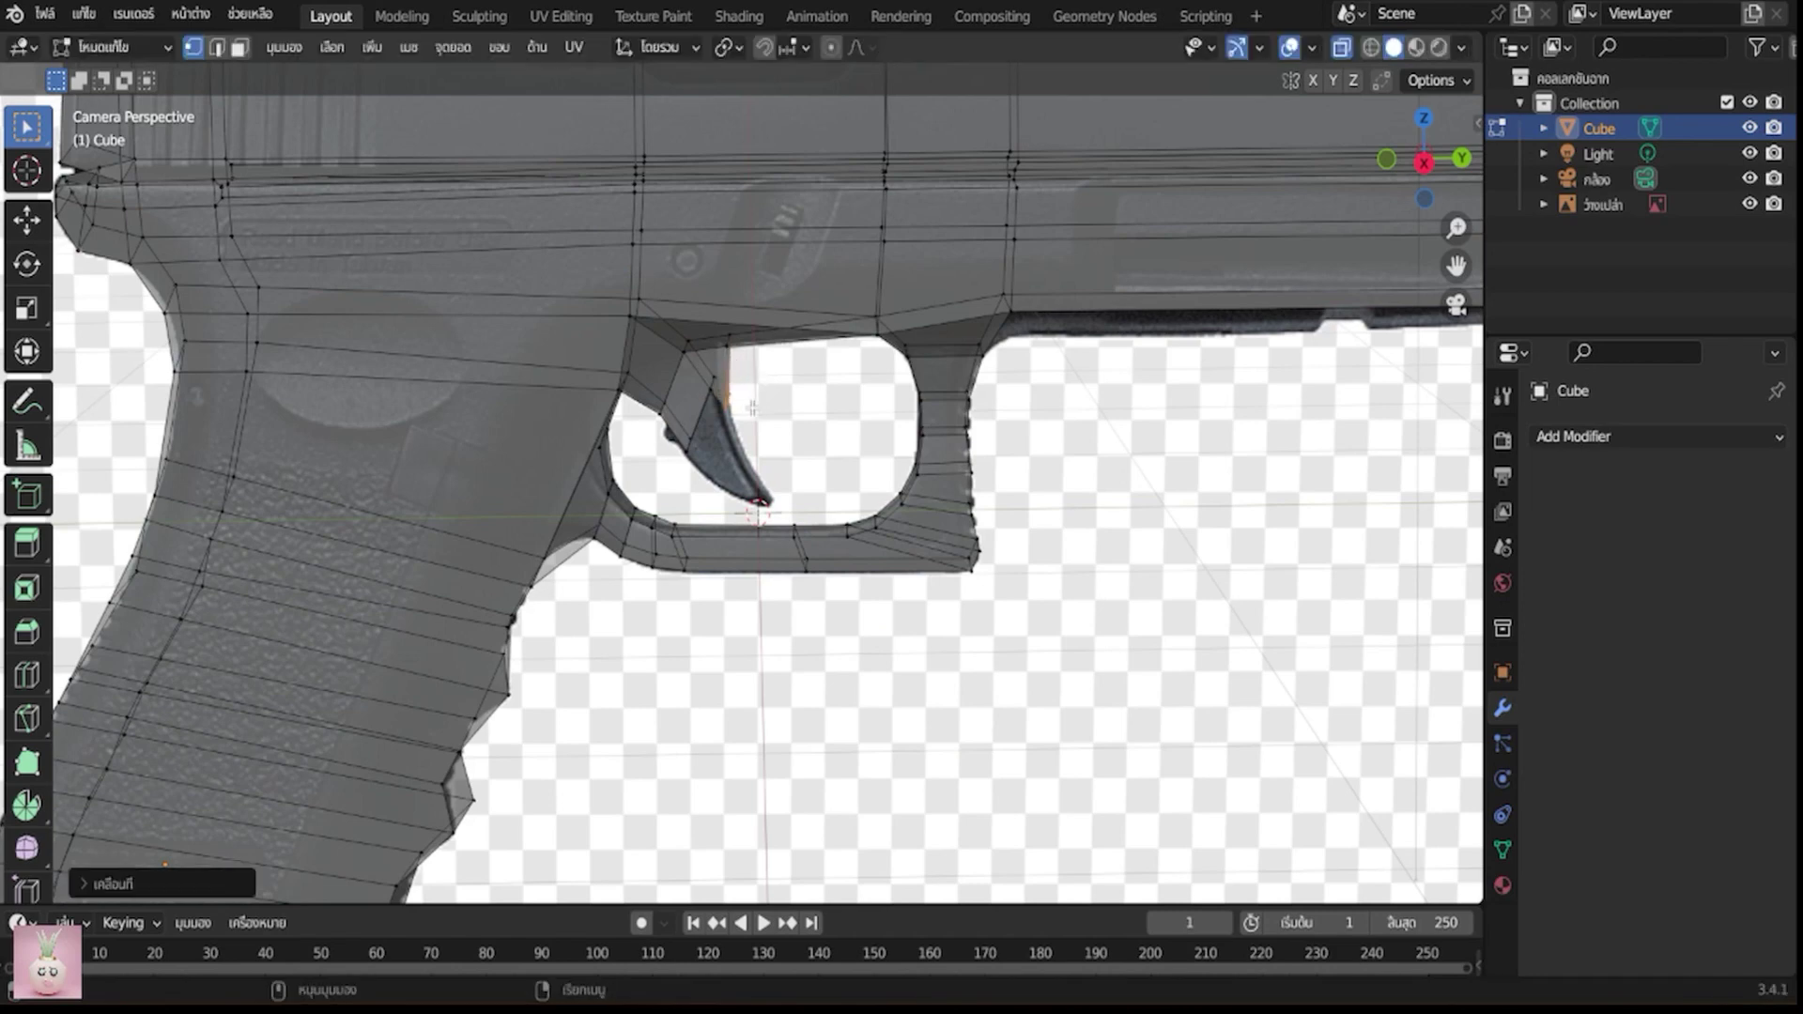
# Move the trigger vertices along the reference trigger's curve
pyautogui.click(704, 396)
pyautogui.press('g')
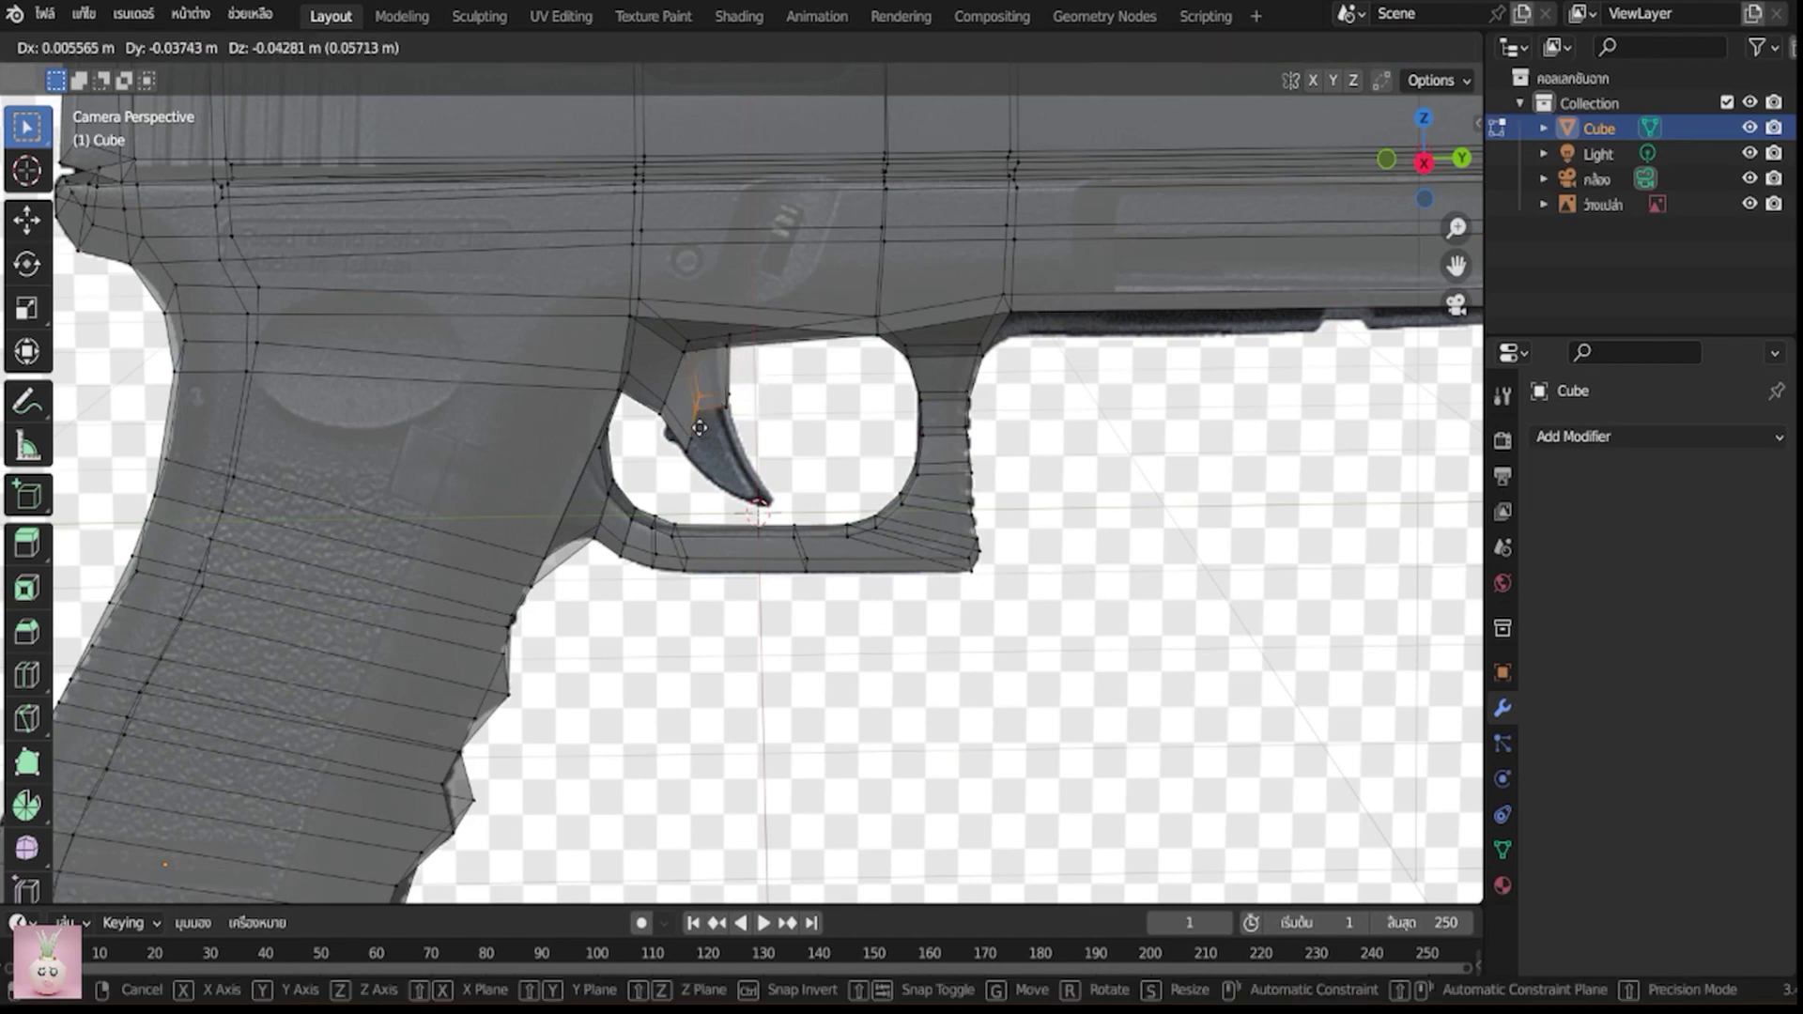
pyautogui.click(702, 427)
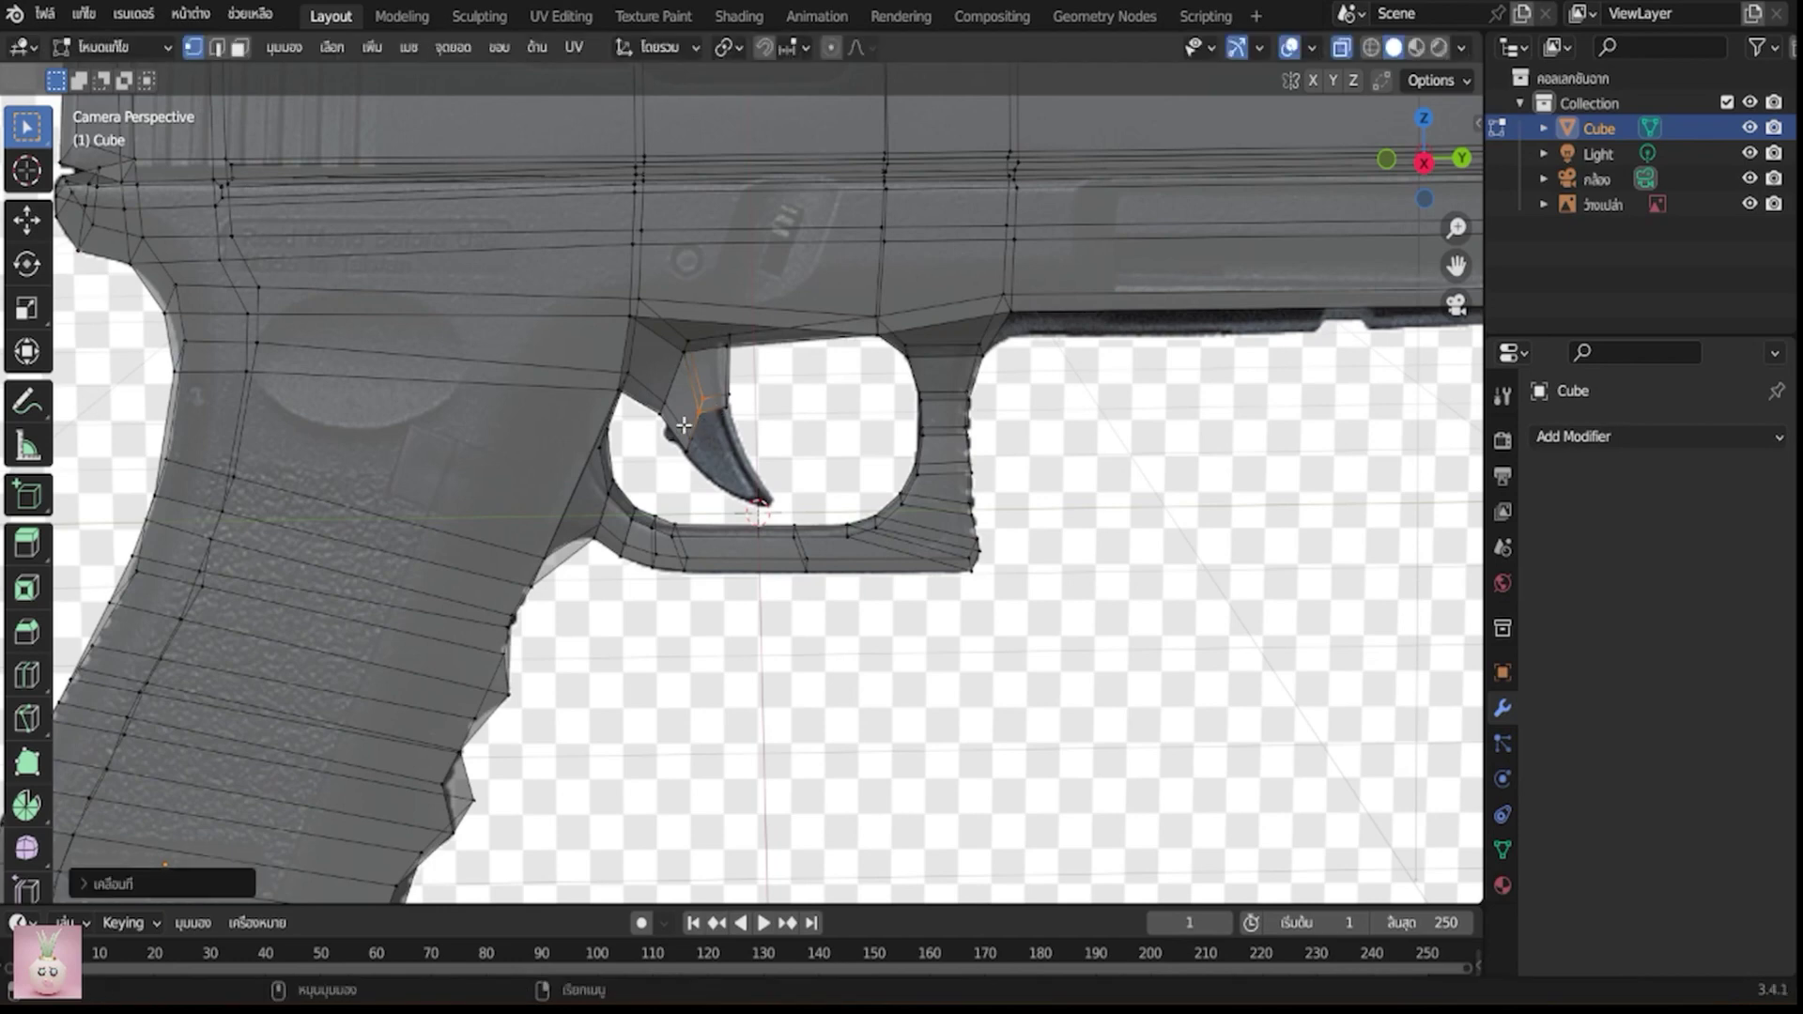
pyautogui.click(693, 449)
pyautogui.press('g')
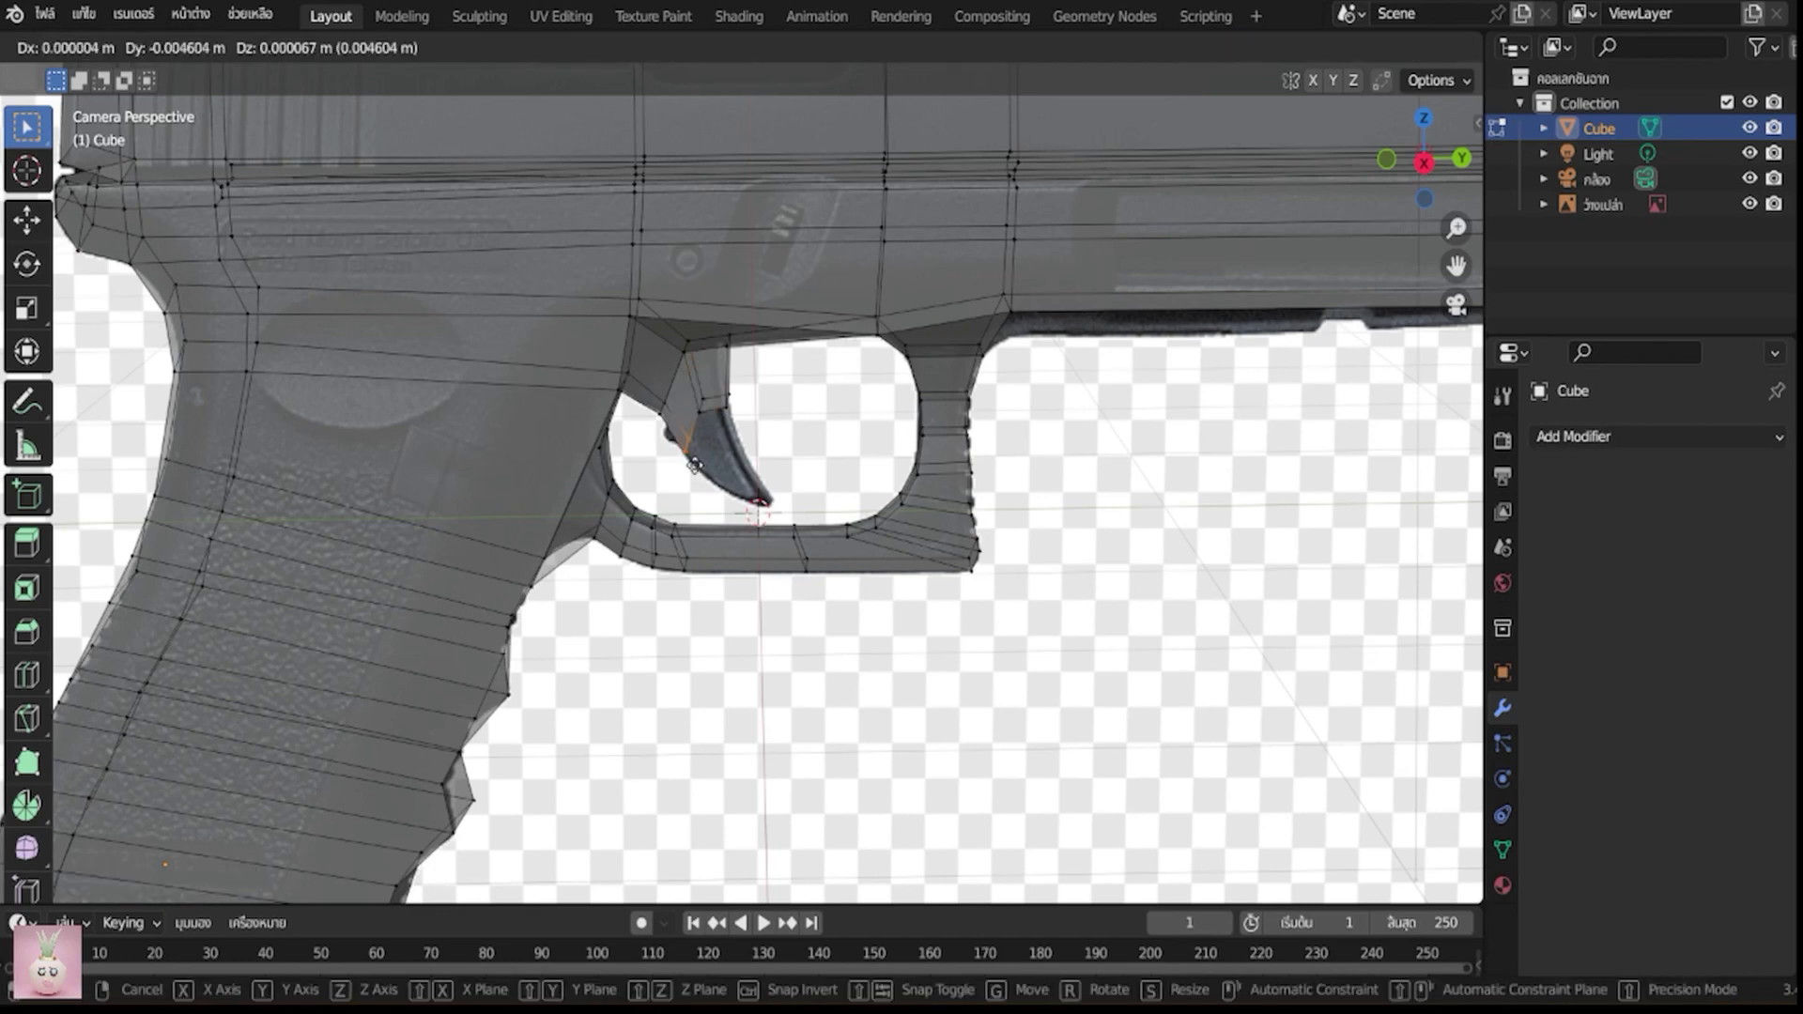
pyautogui.click(694, 466)
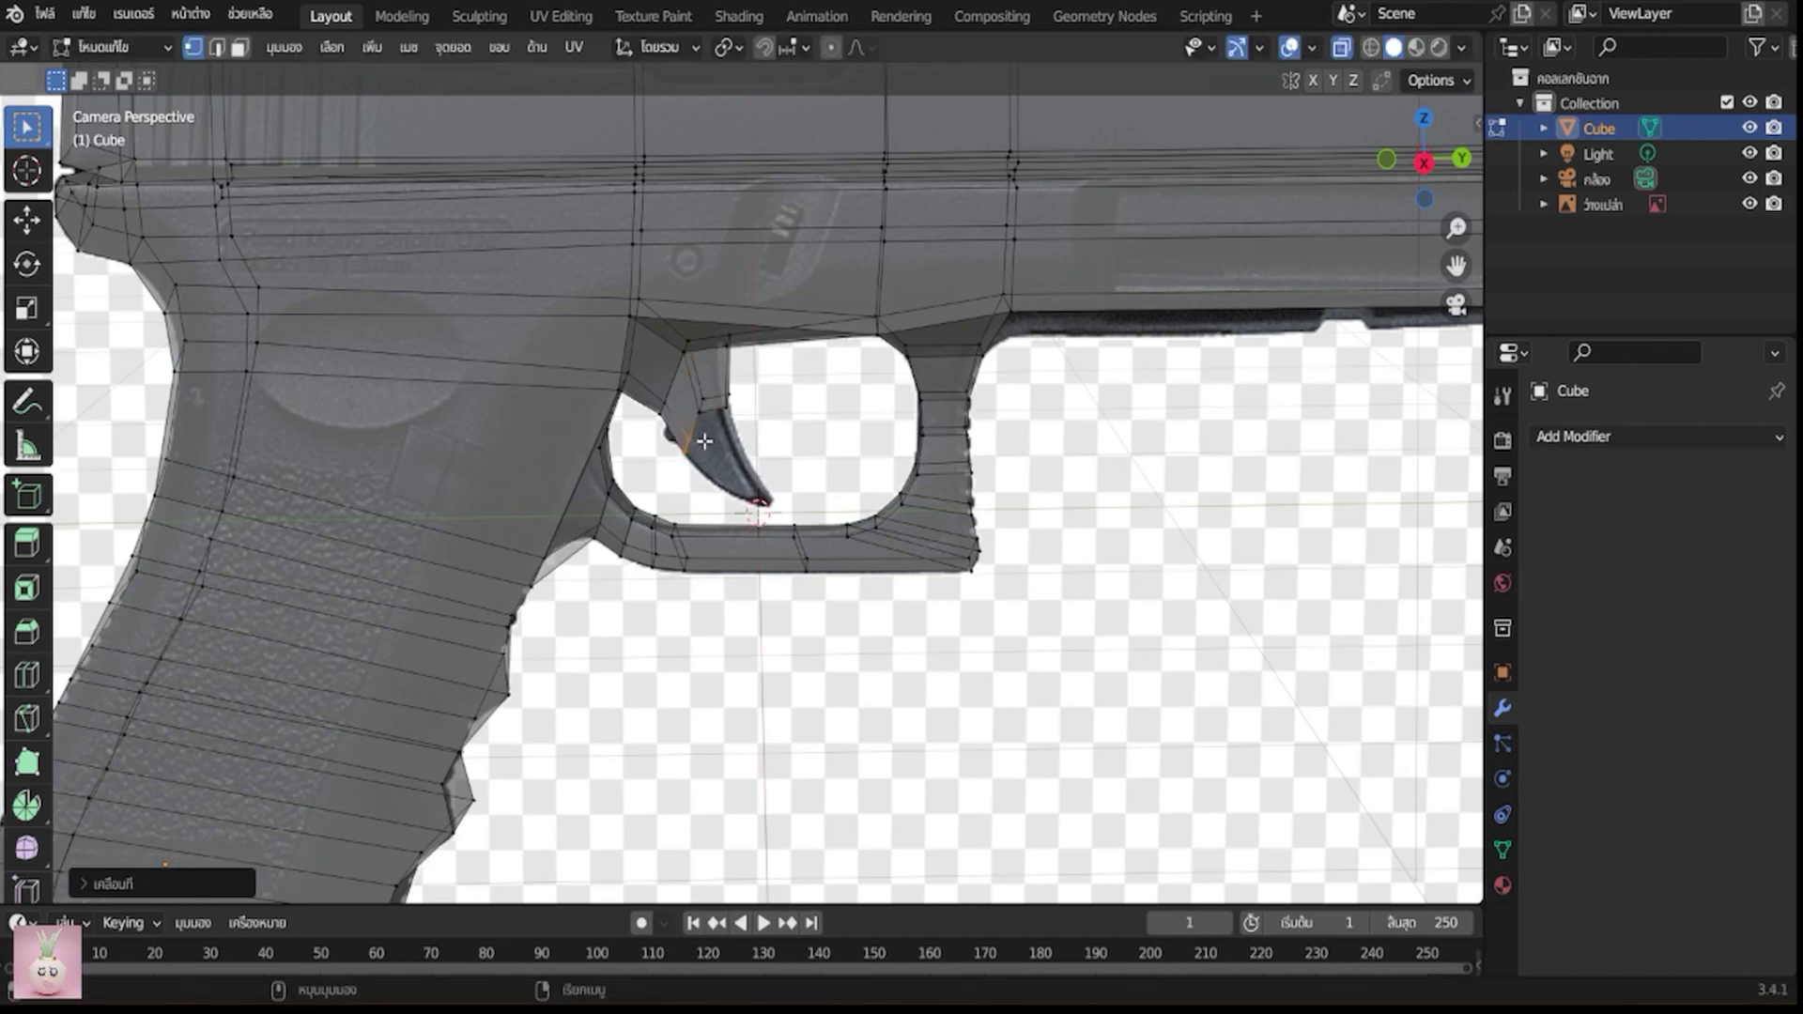
pyautogui.click(694, 393)
pyautogui.press('g')
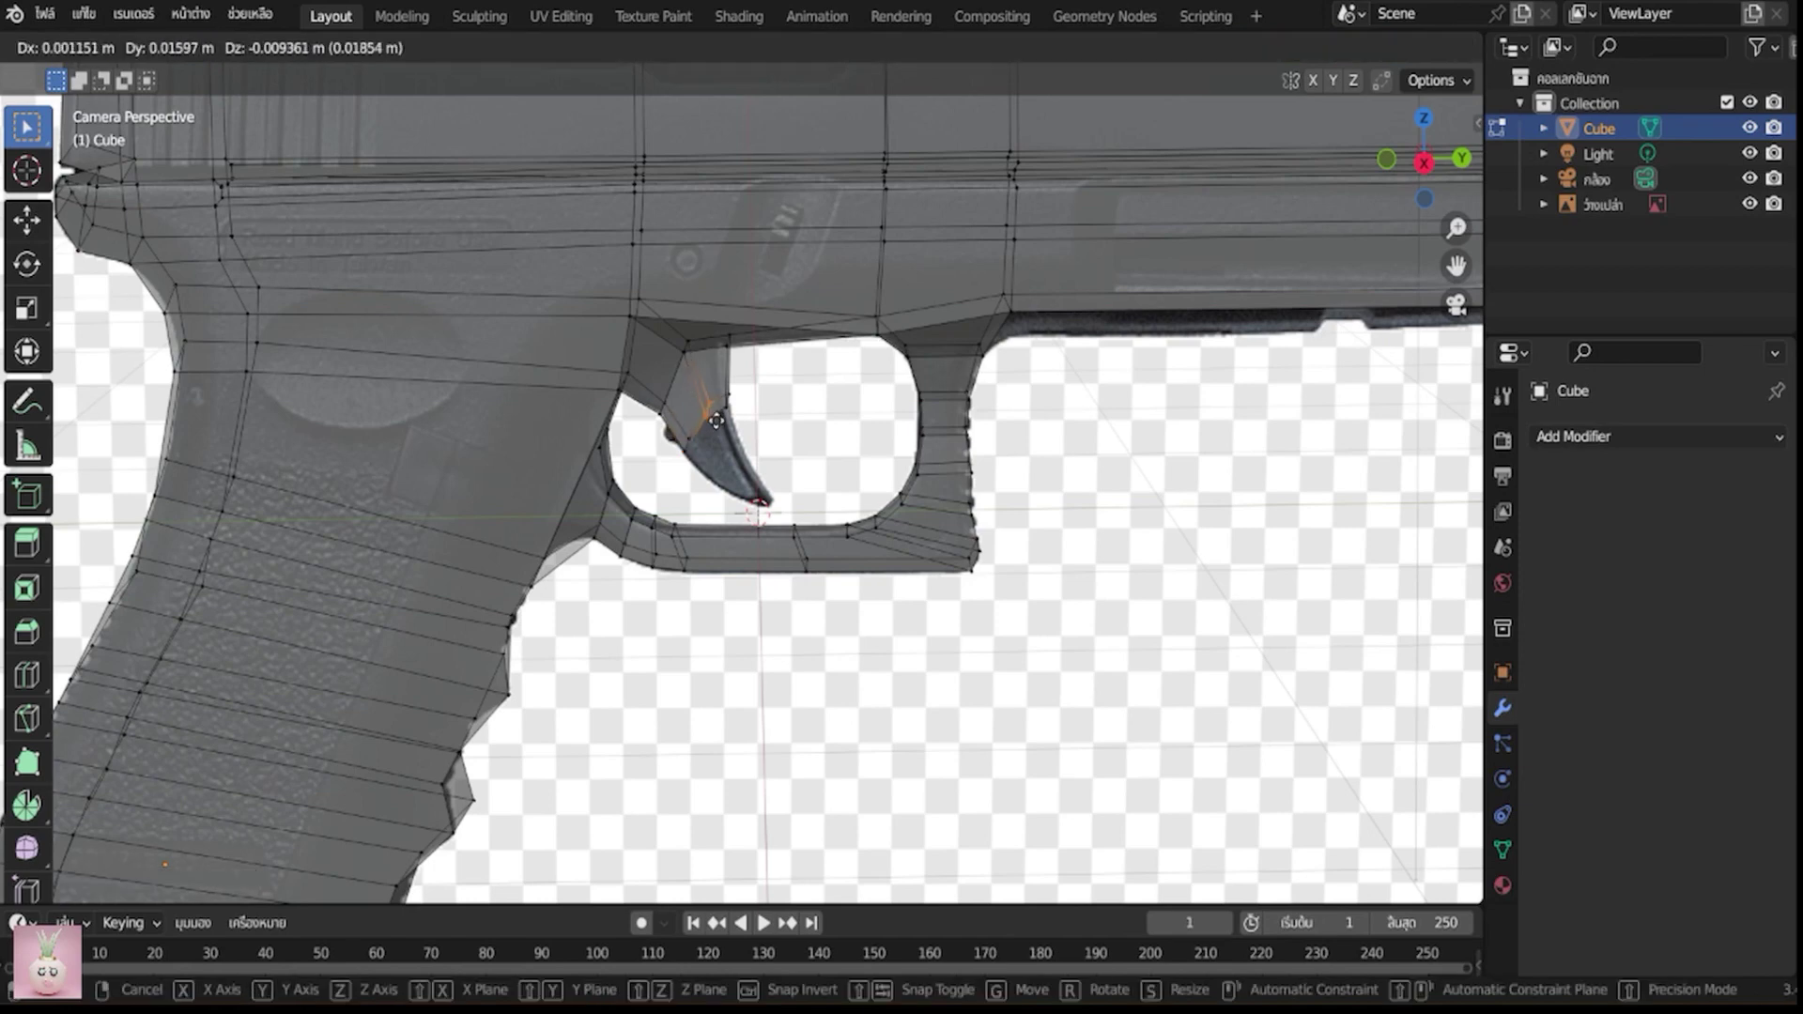
pyautogui.click(716, 422)
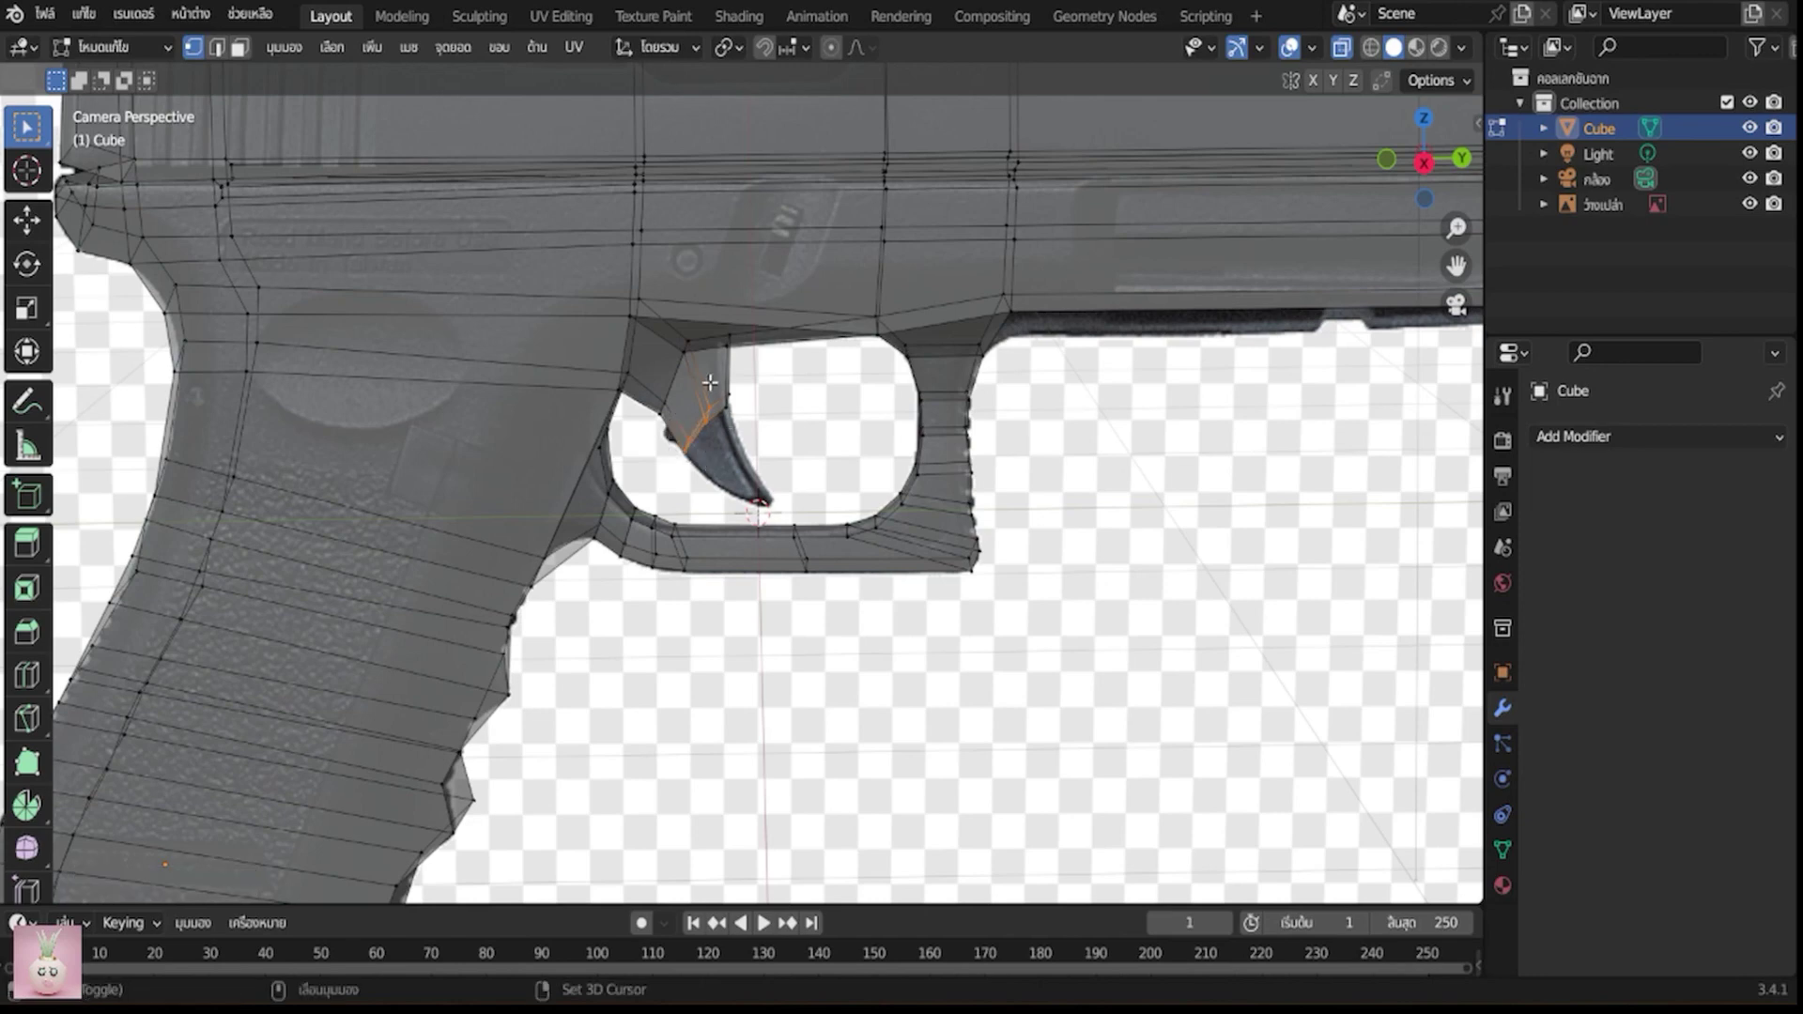
# Extrude the trigger's lower edges toward the tip, narrow them and position them on the tip
pyautogui.moveTo(756, 423)
pyautogui.mouseDown()
pyautogui.moveTo(715, 387)
pyautogui.moveTo(731, 428)
pyautogui.mouseUp()
pyautogui.press('e')
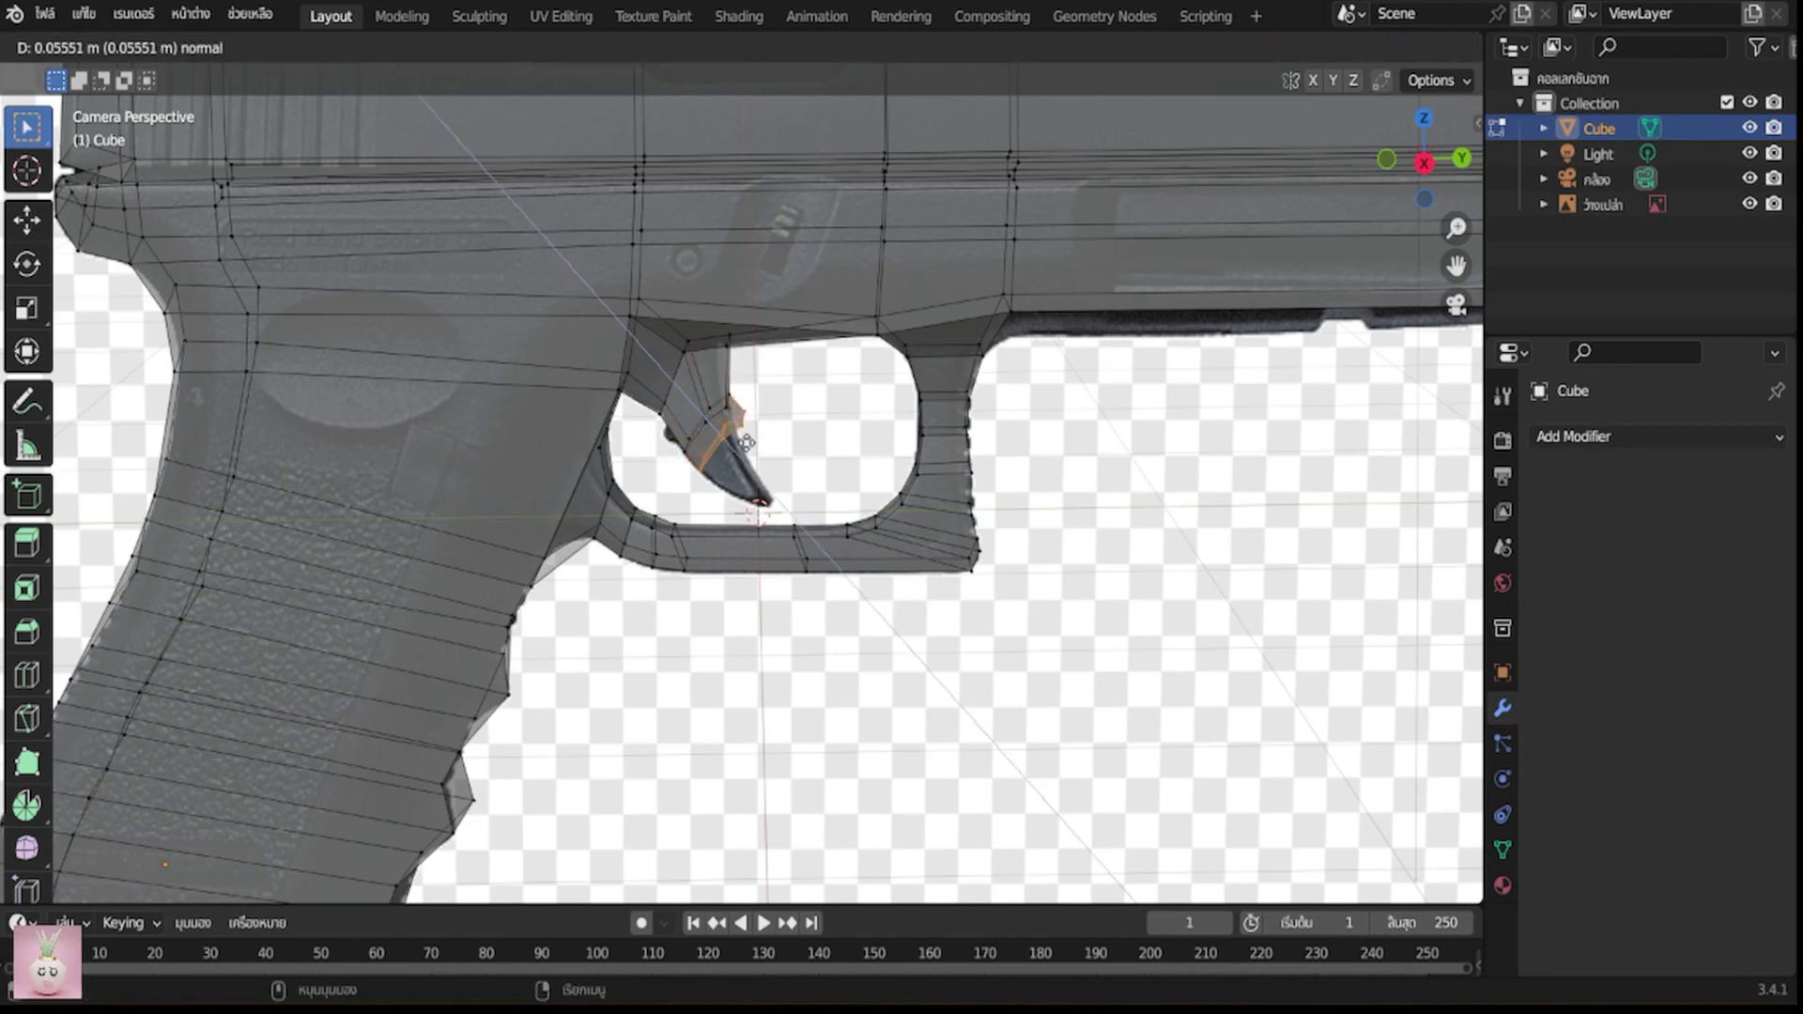
pyautogui.click(770, 447)
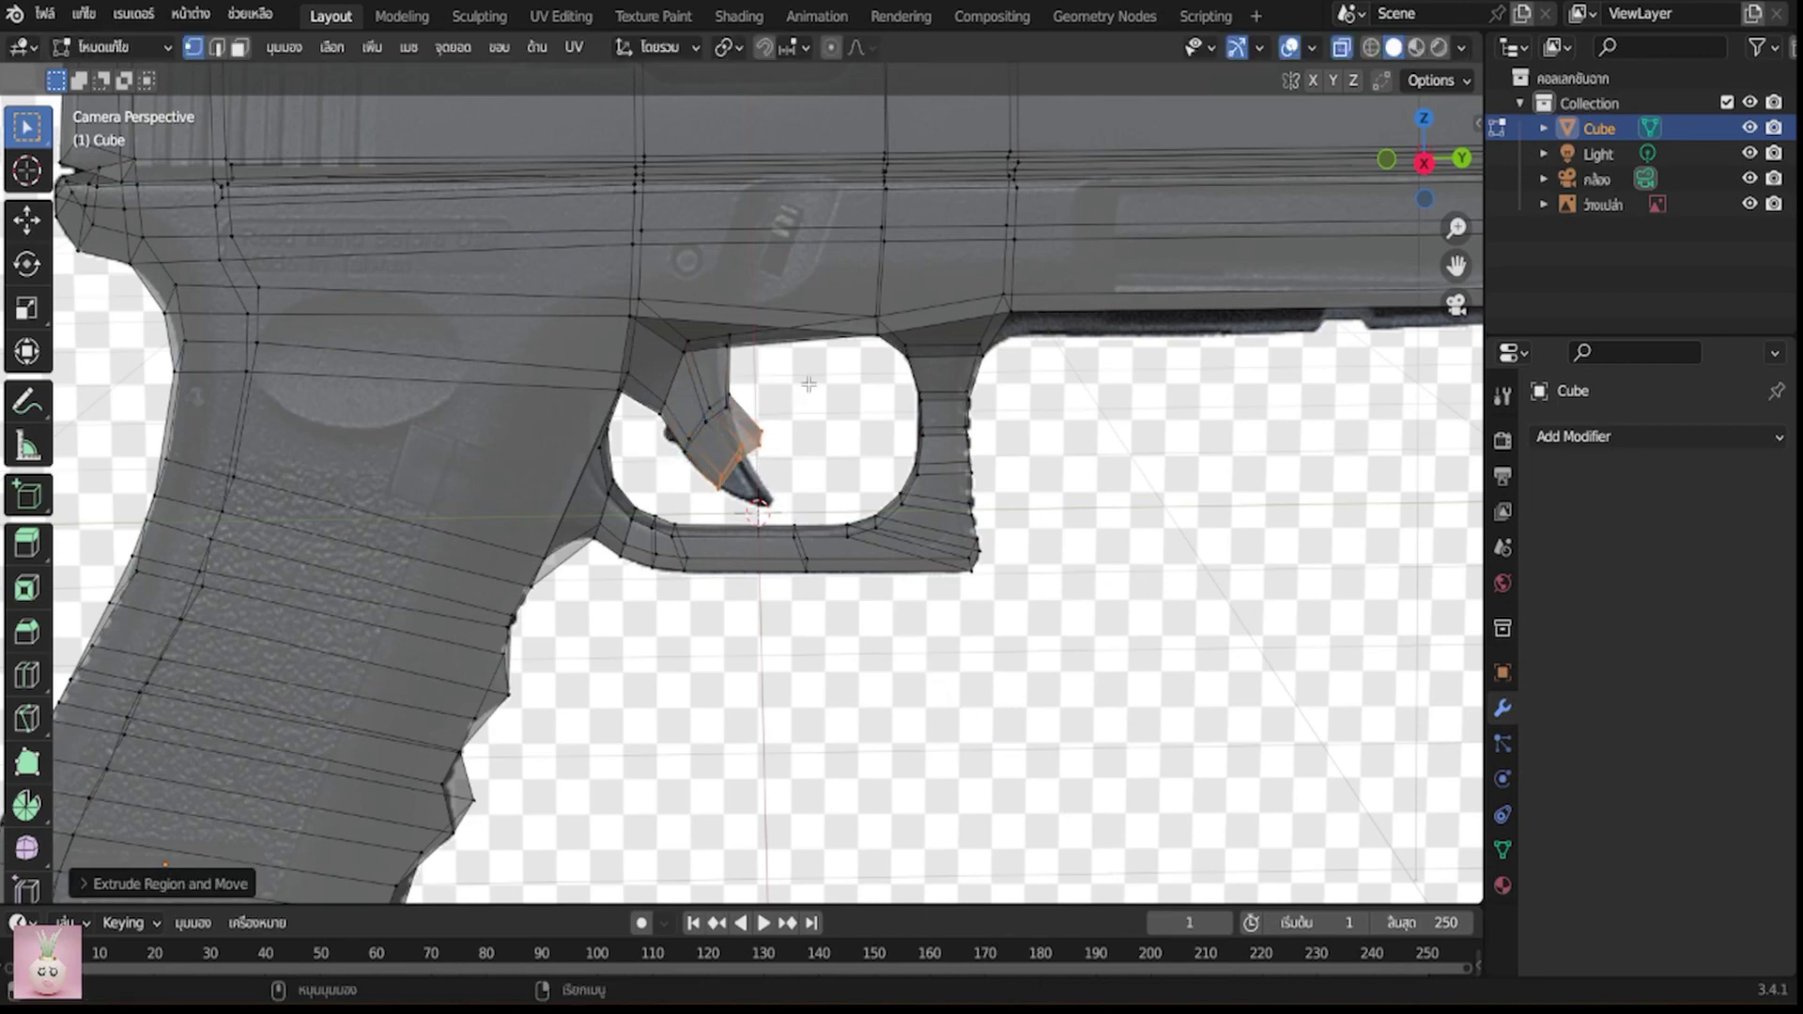
pyautogui.press('s')
pyautogui.click(782, 400)
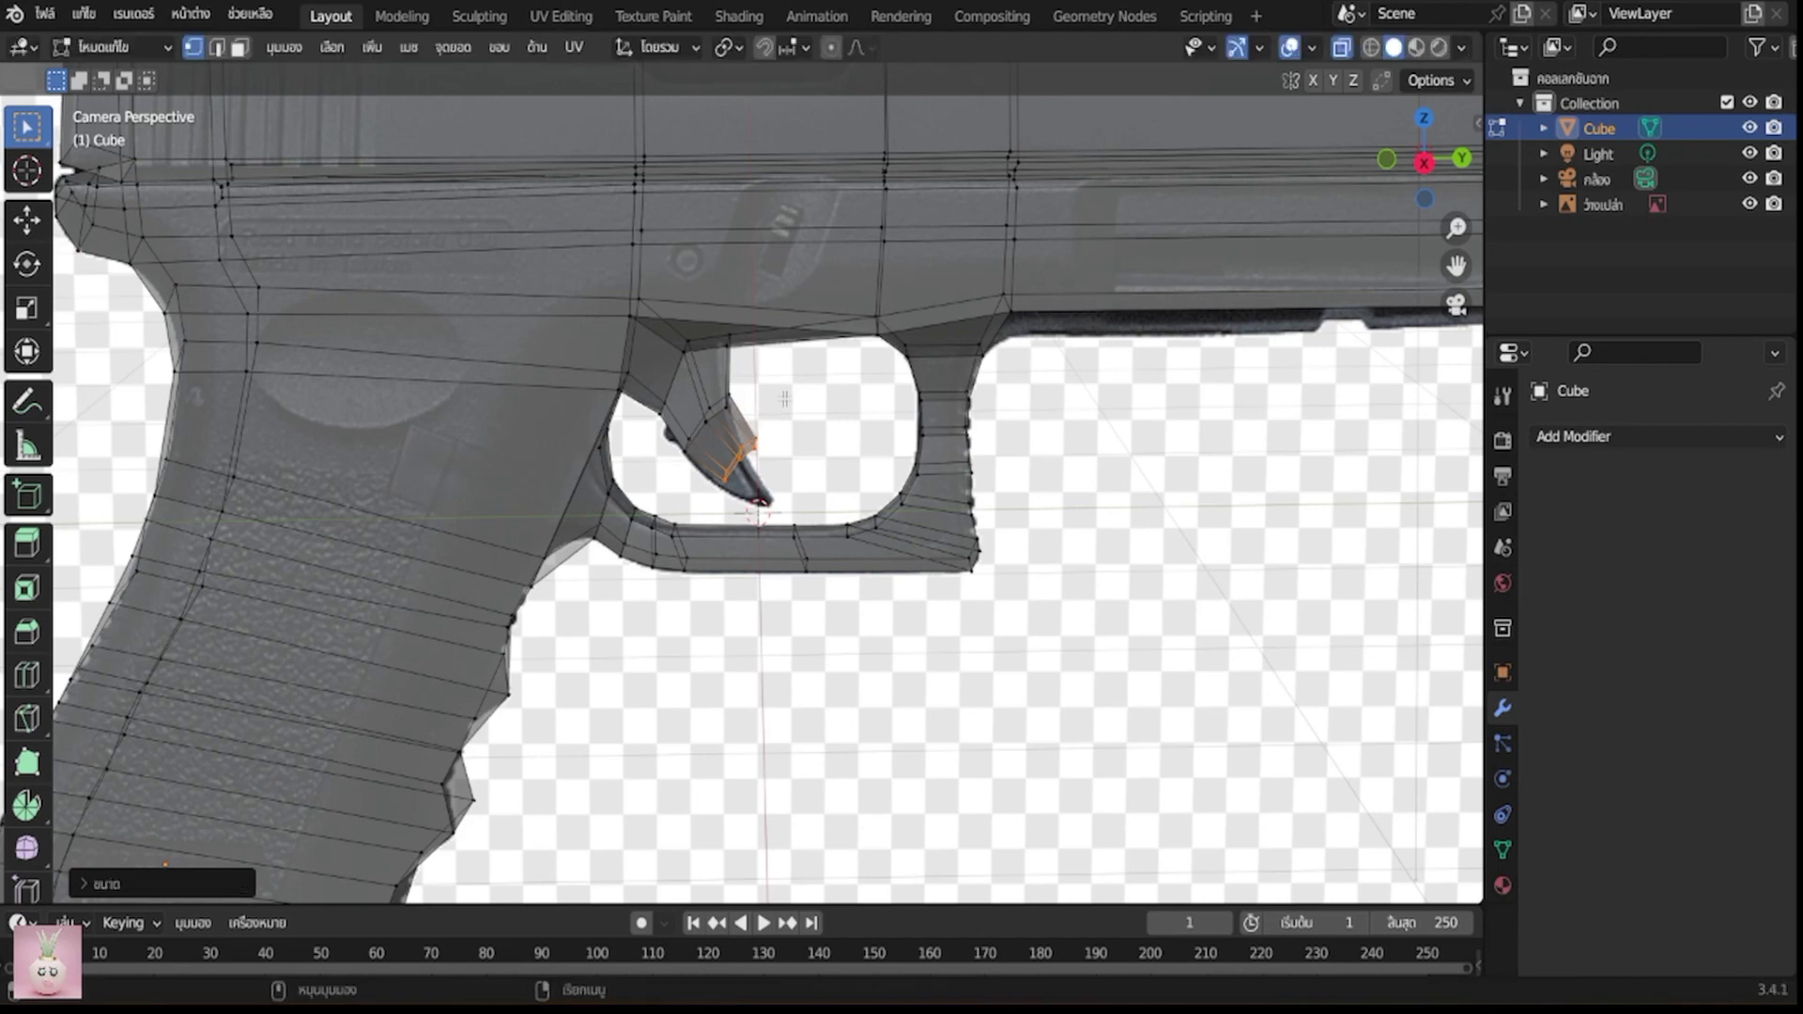
pyautogui.press('g')
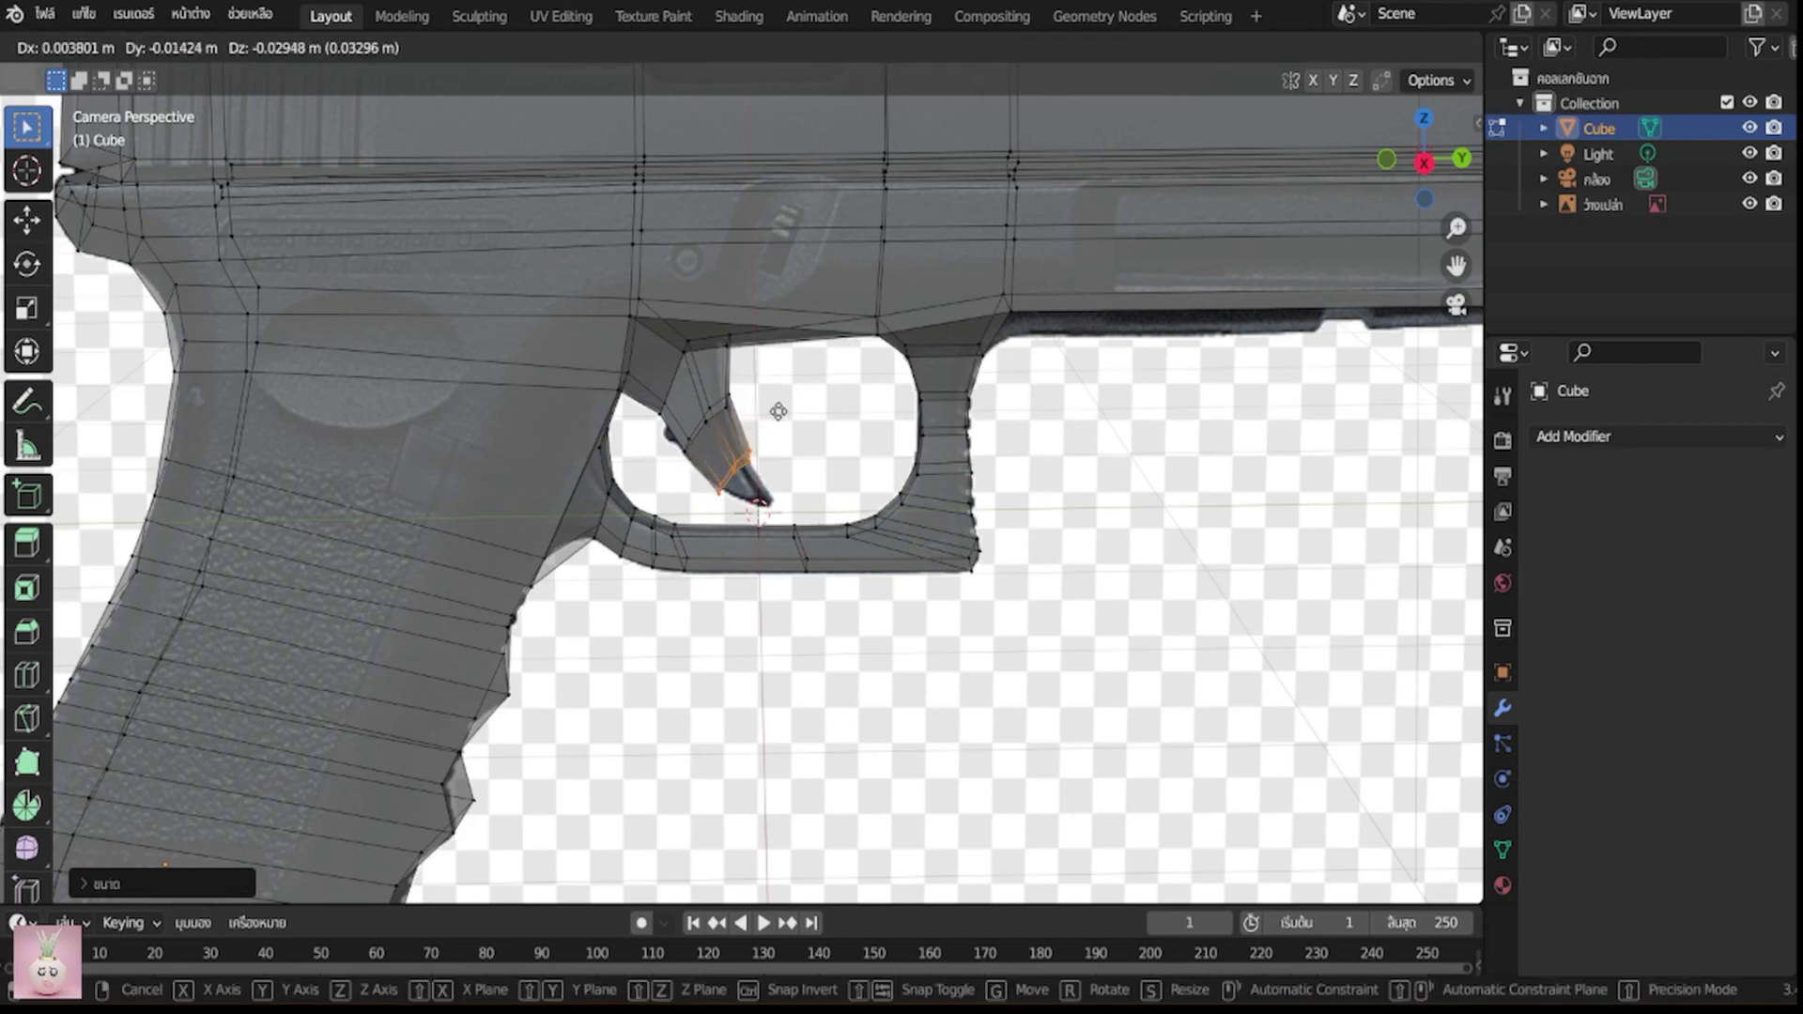
pyautogui.click(776, 409)
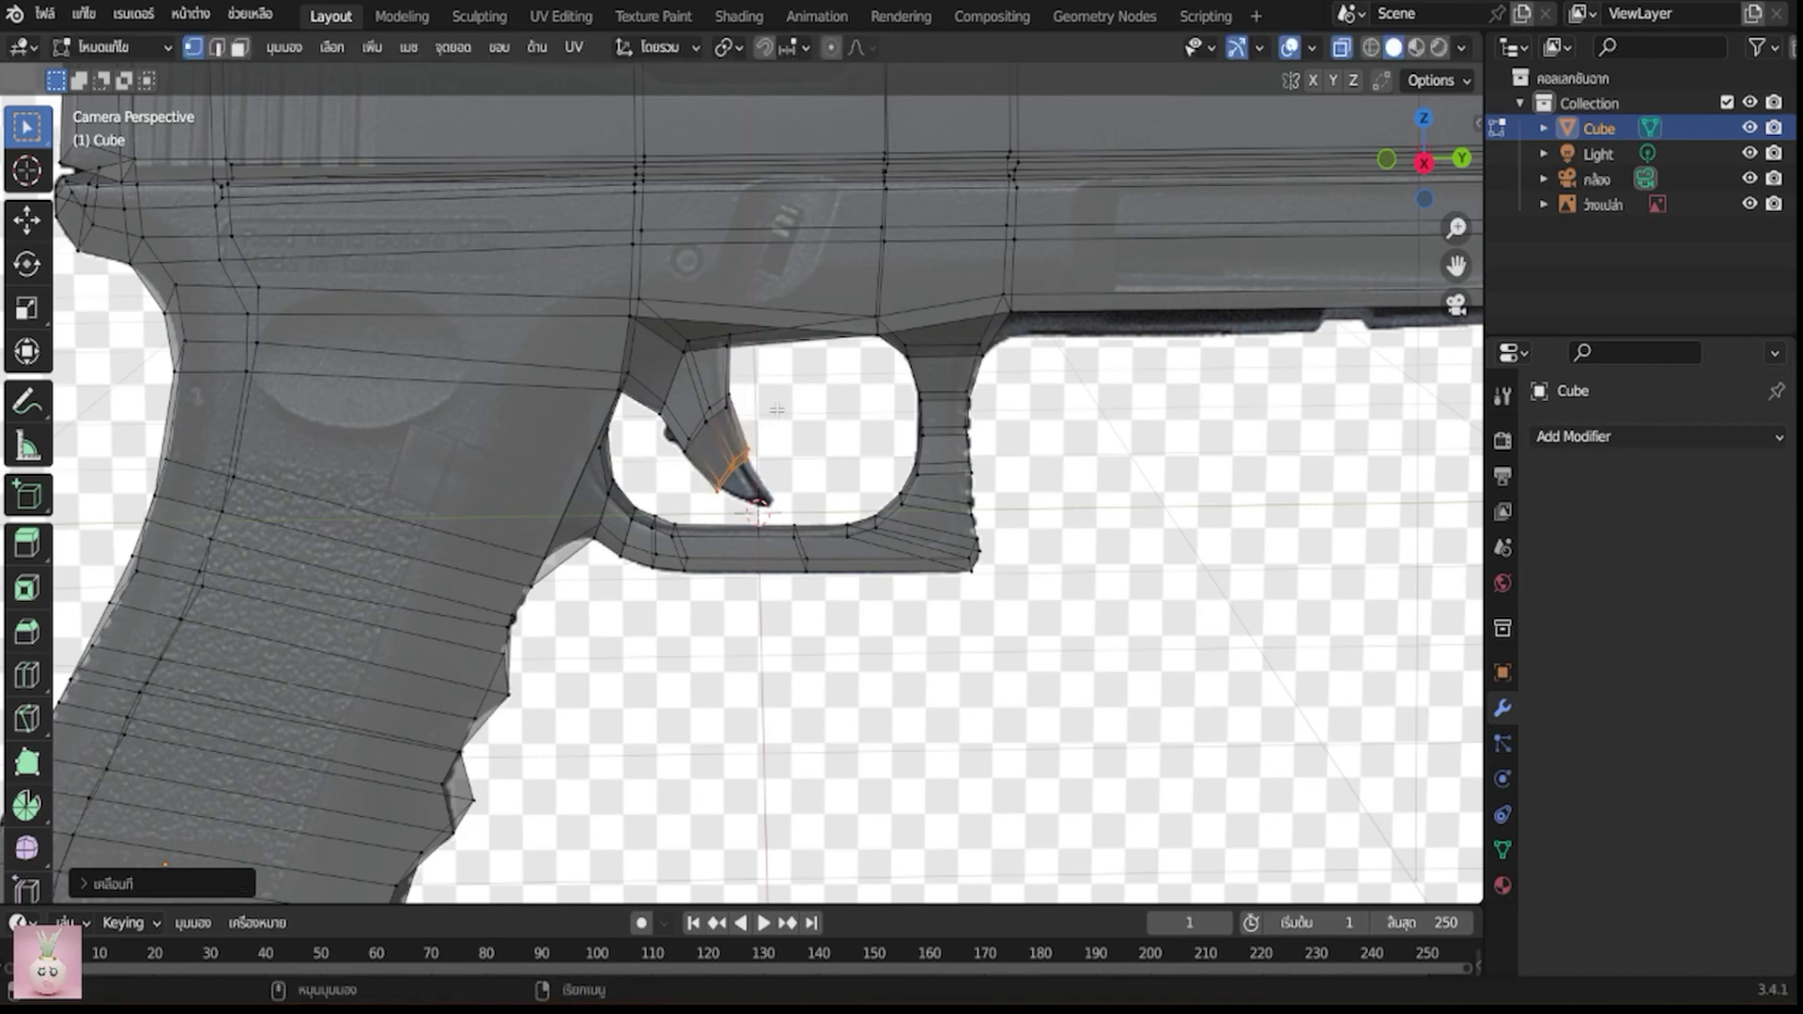
# Fit the trigger tip vertex and the one below it to the reference
pyautogui.click(720, 483)
pyautogui.press('g')
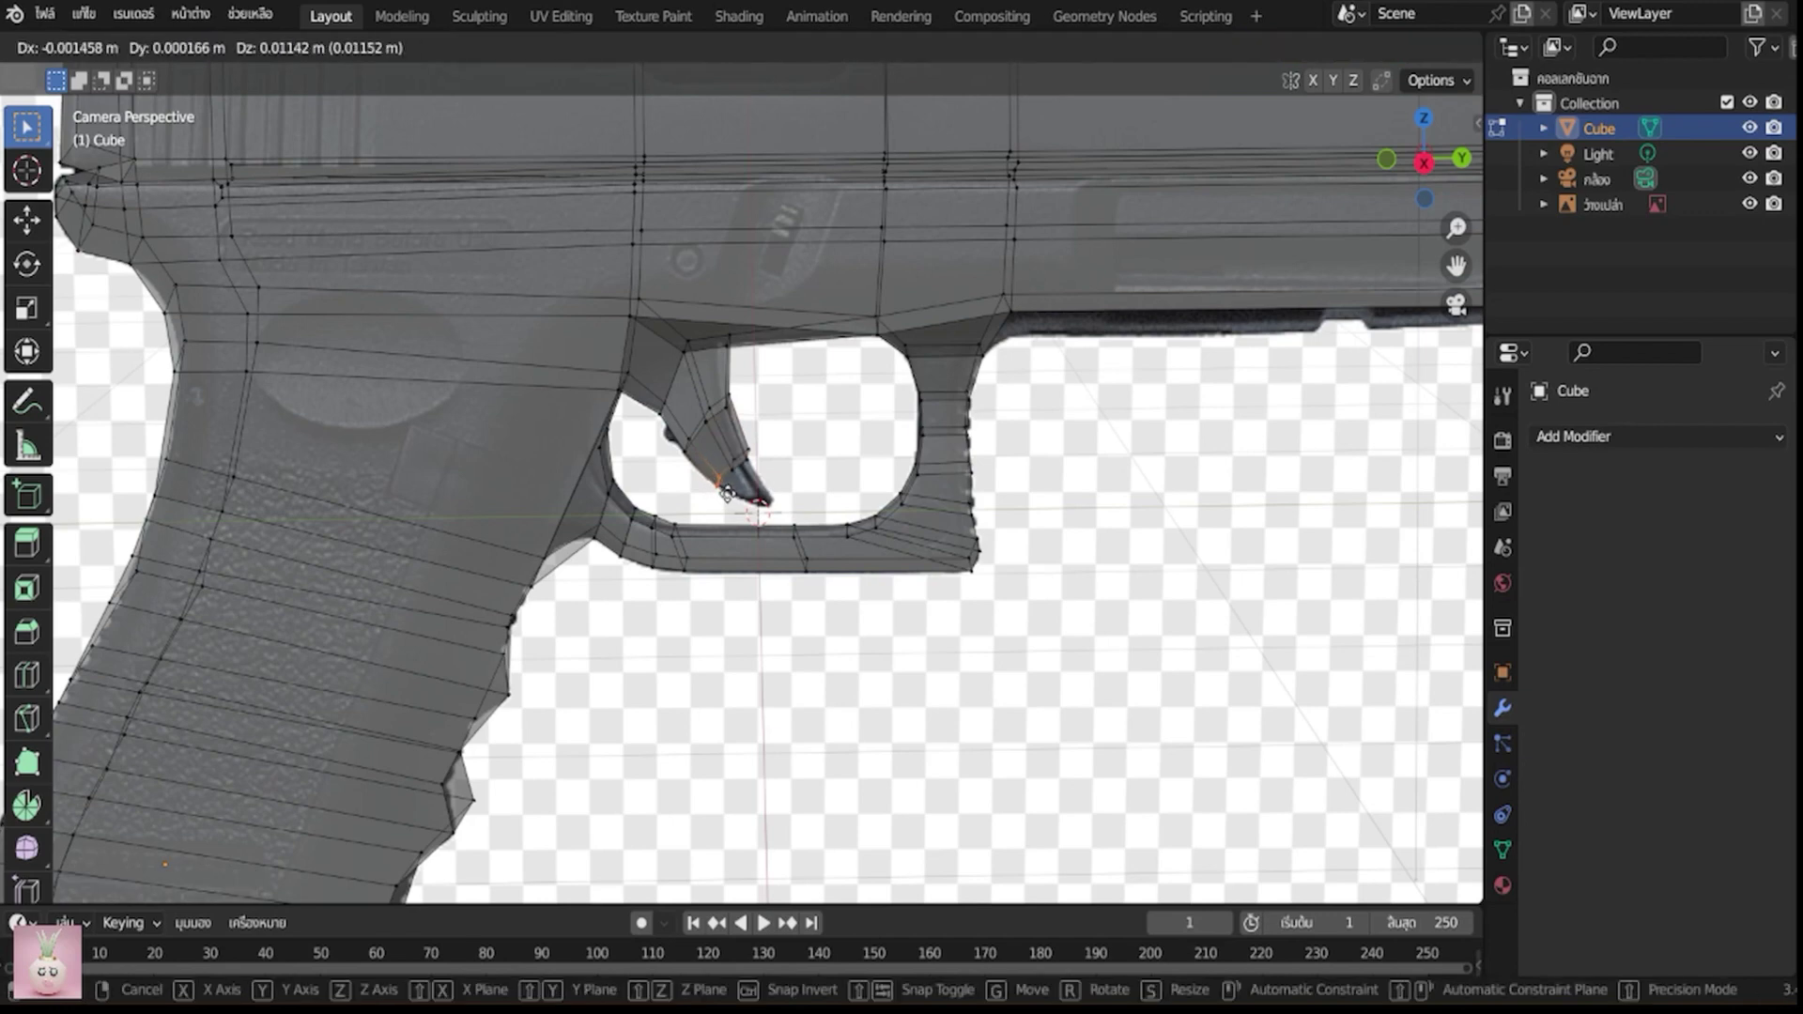
pyautogui.click(727, 492)
pyautogui.click(736, 458)
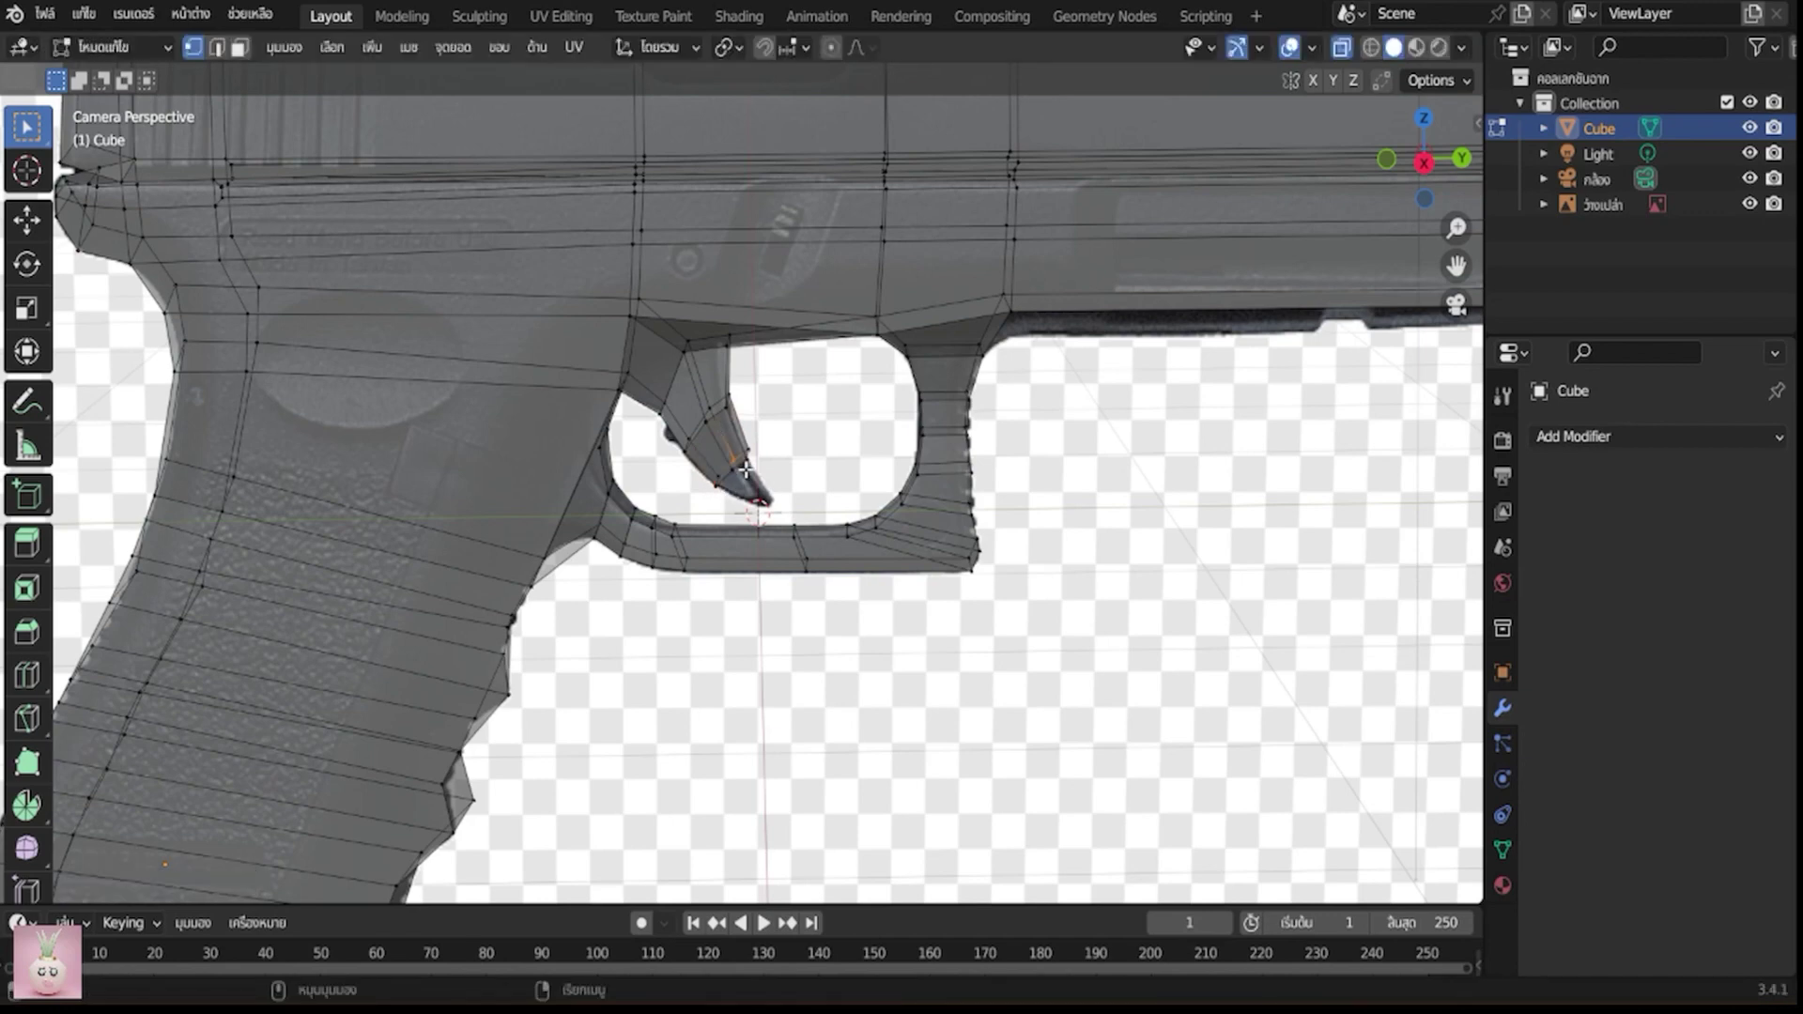
pyautogui.press('g')
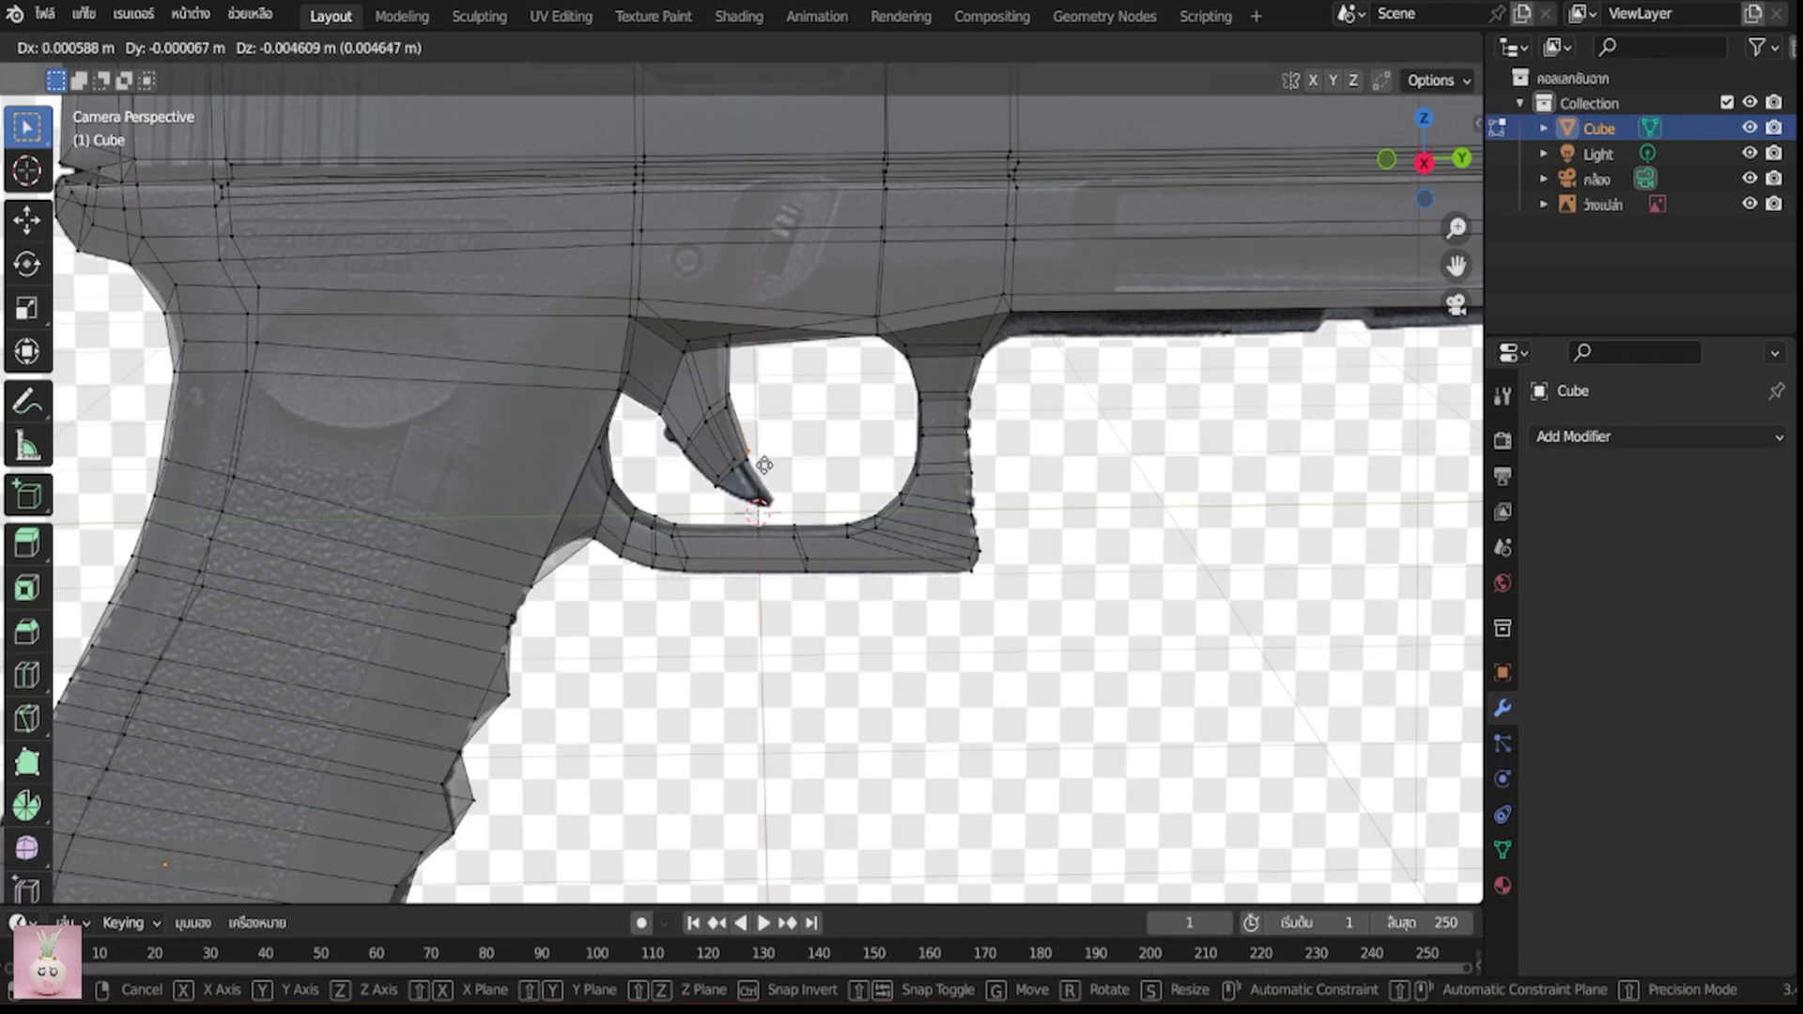
pyautogui.click(764, 462)
# Nudge a trigger vertex to the outline and extrude the end edge loop to lengthen the trigger
pyautogui.scroll(4, 824, 497)
pyautogui.scroll(2, 824, 498)
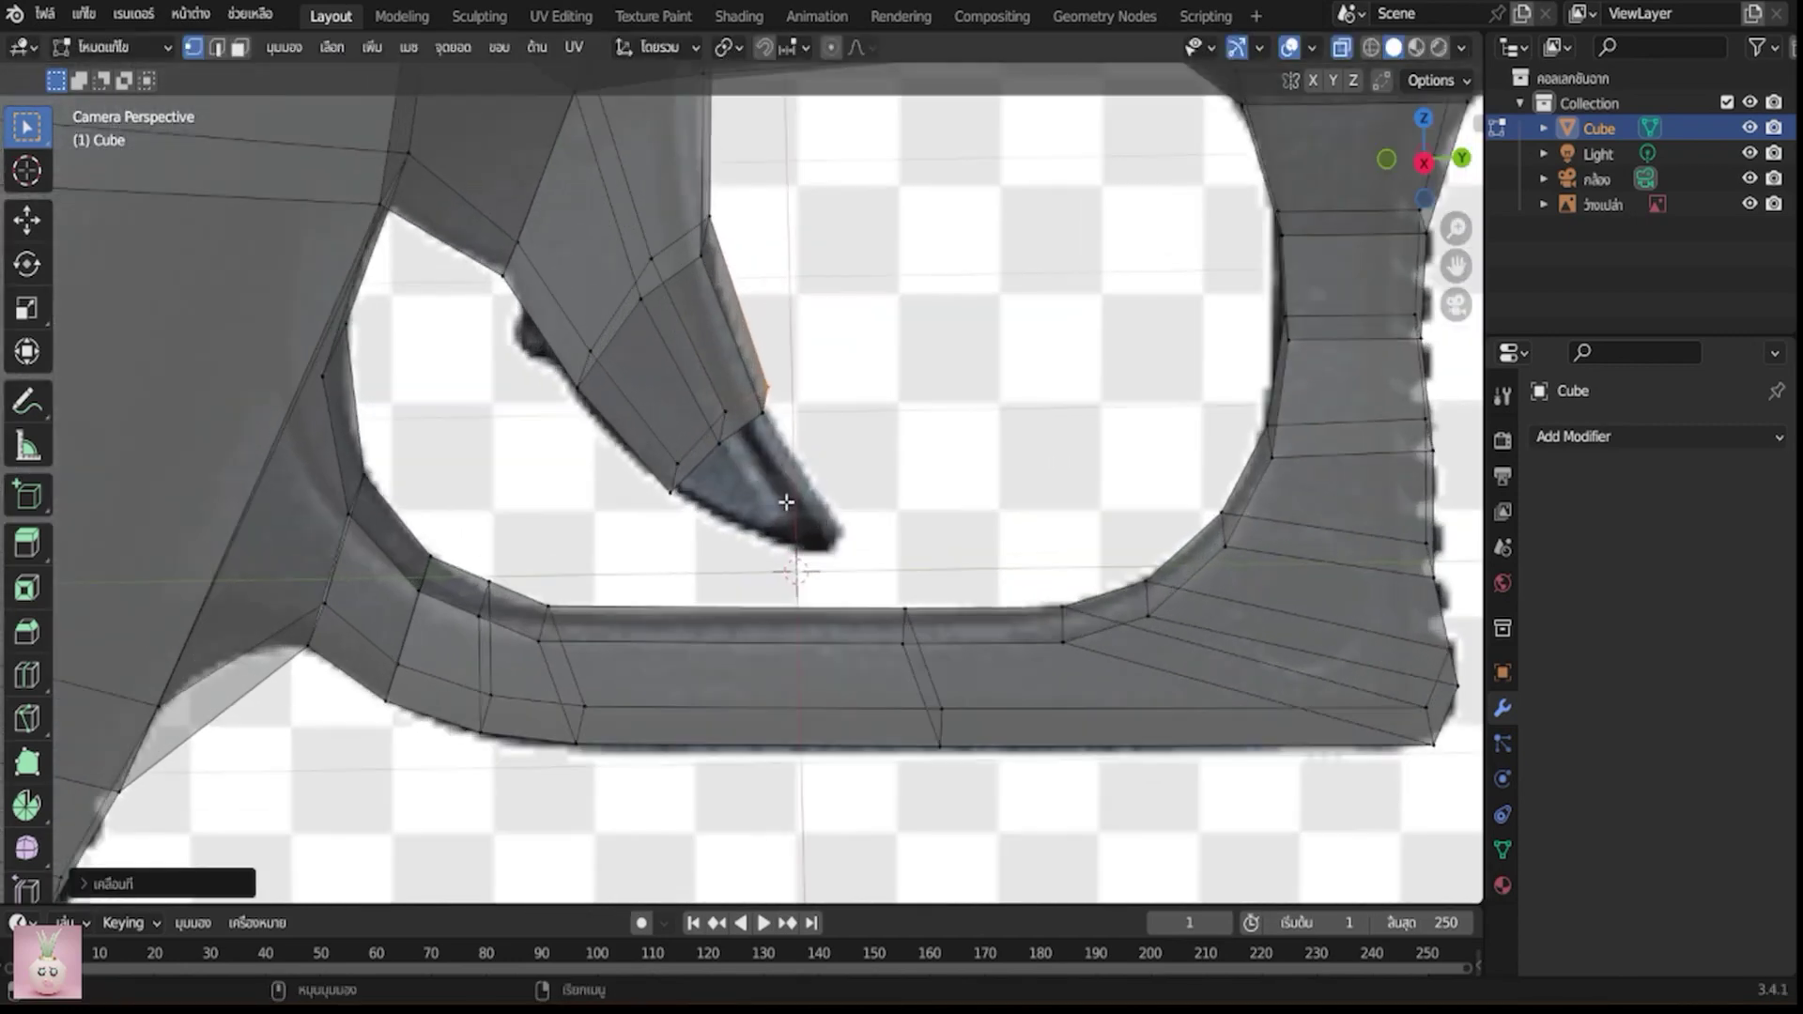
pyautogui.press('g')
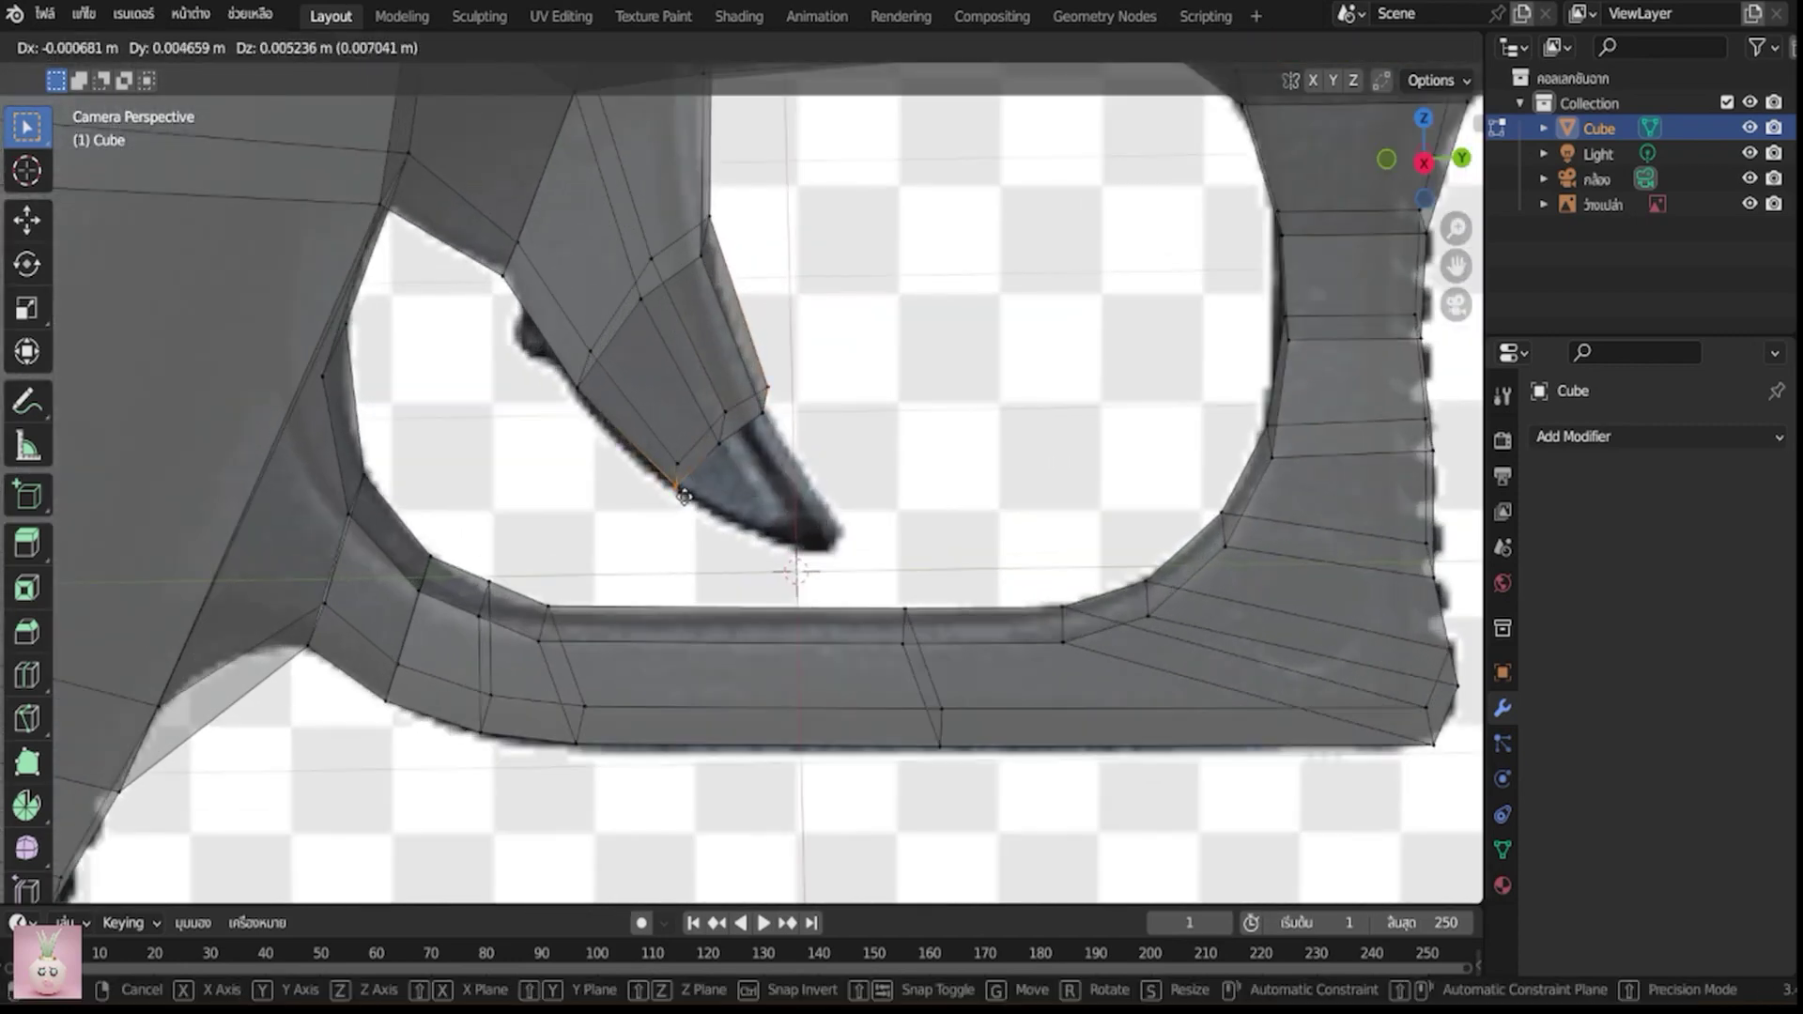
pyautogui.click(683, 496)
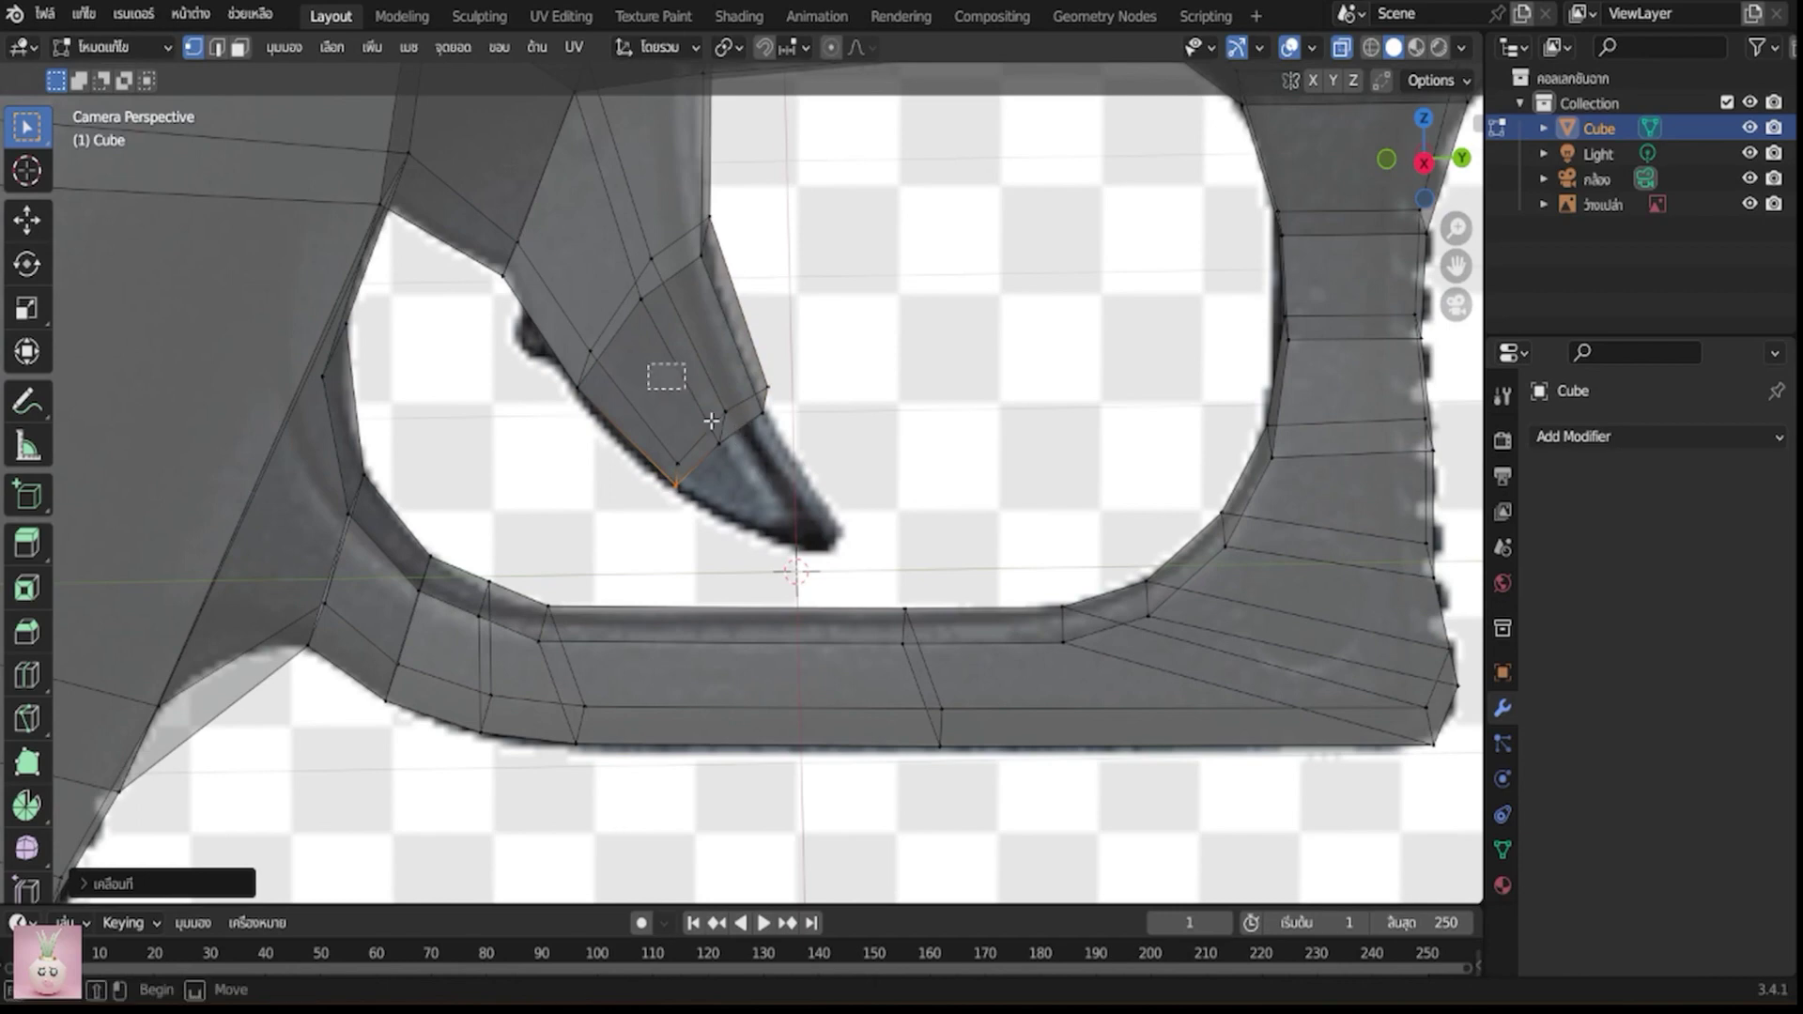
pyautogui.keyDown('alt'); pyautogui.click(749, 463); pyautogui.keyUp('alt')
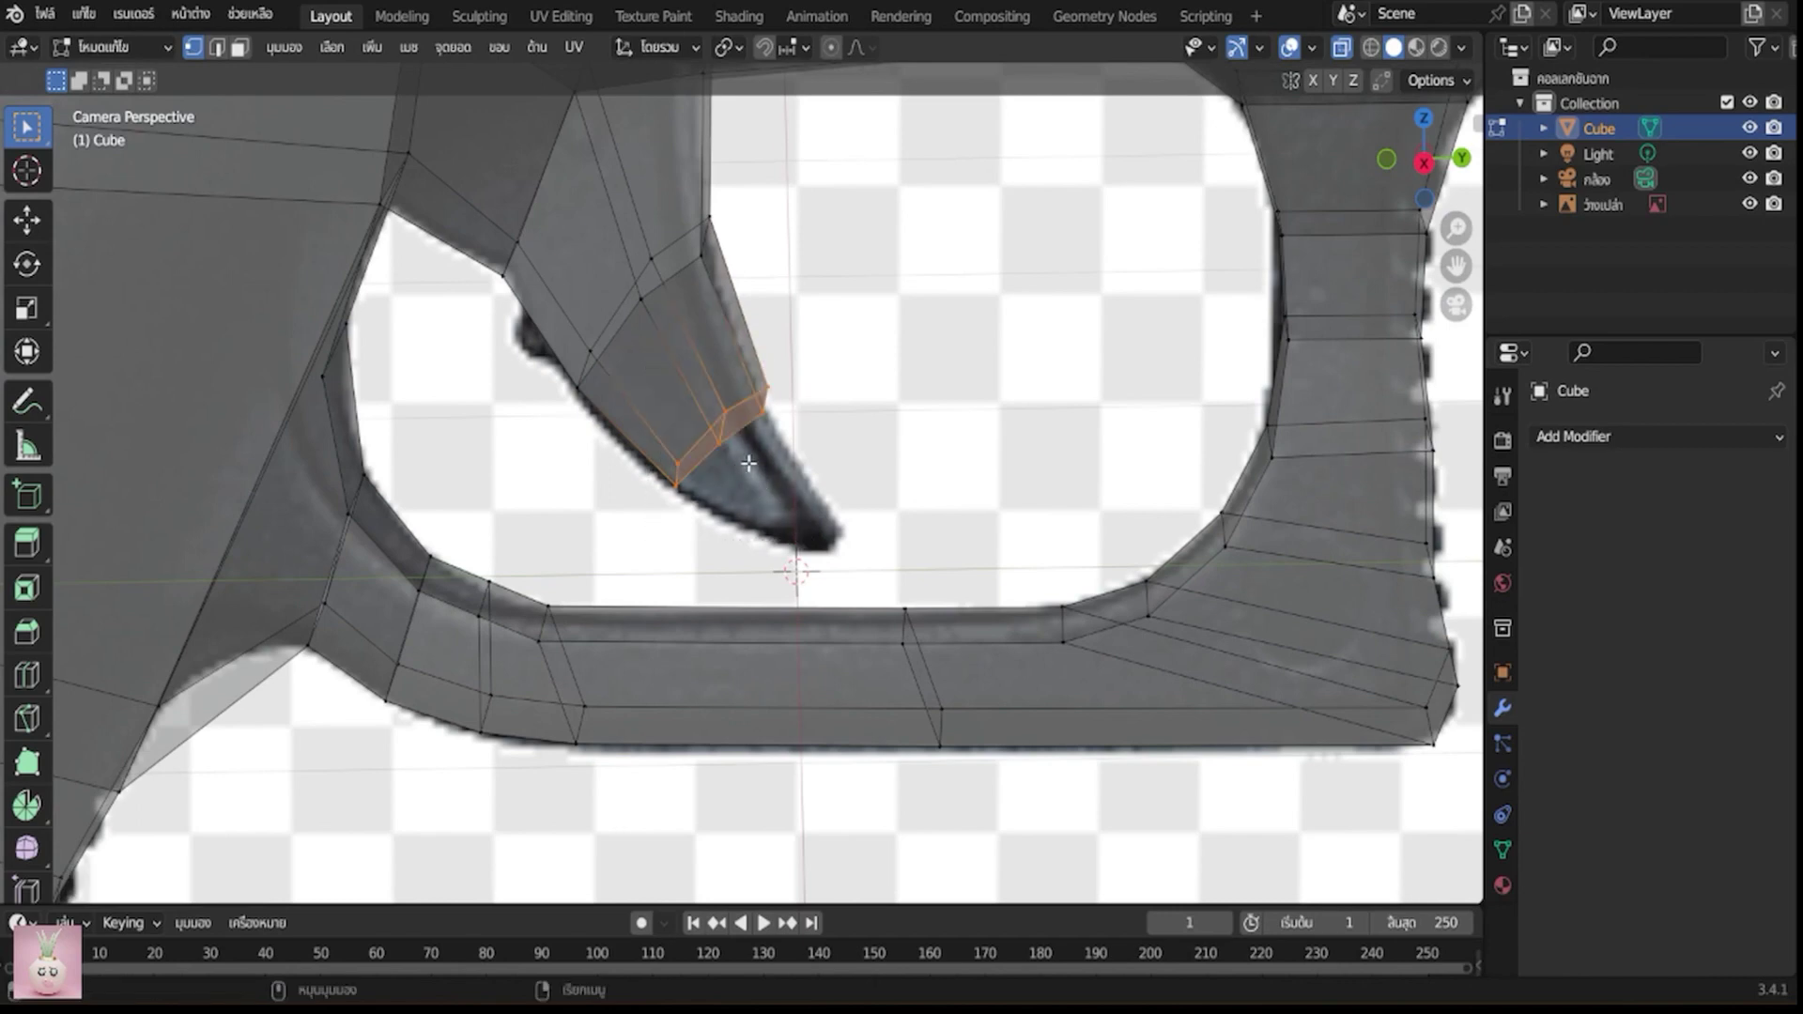
pyautogui.press('e')
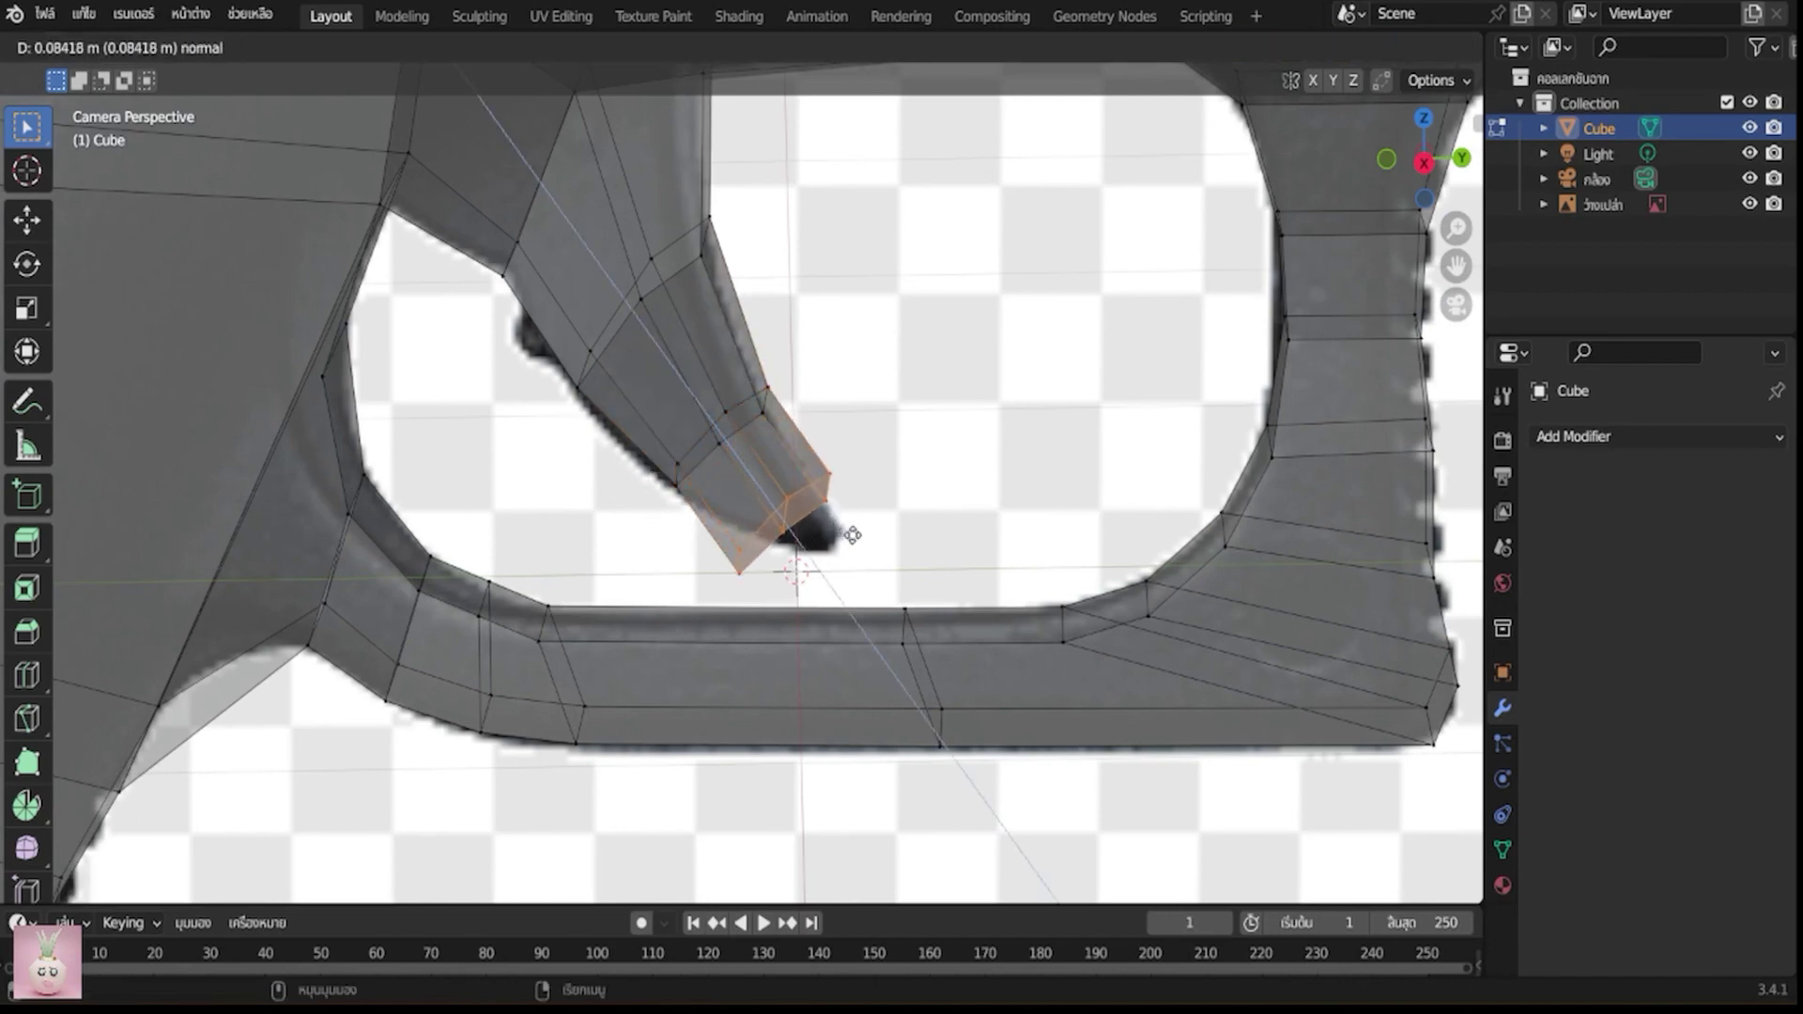
pyautogui.click(866, 544)
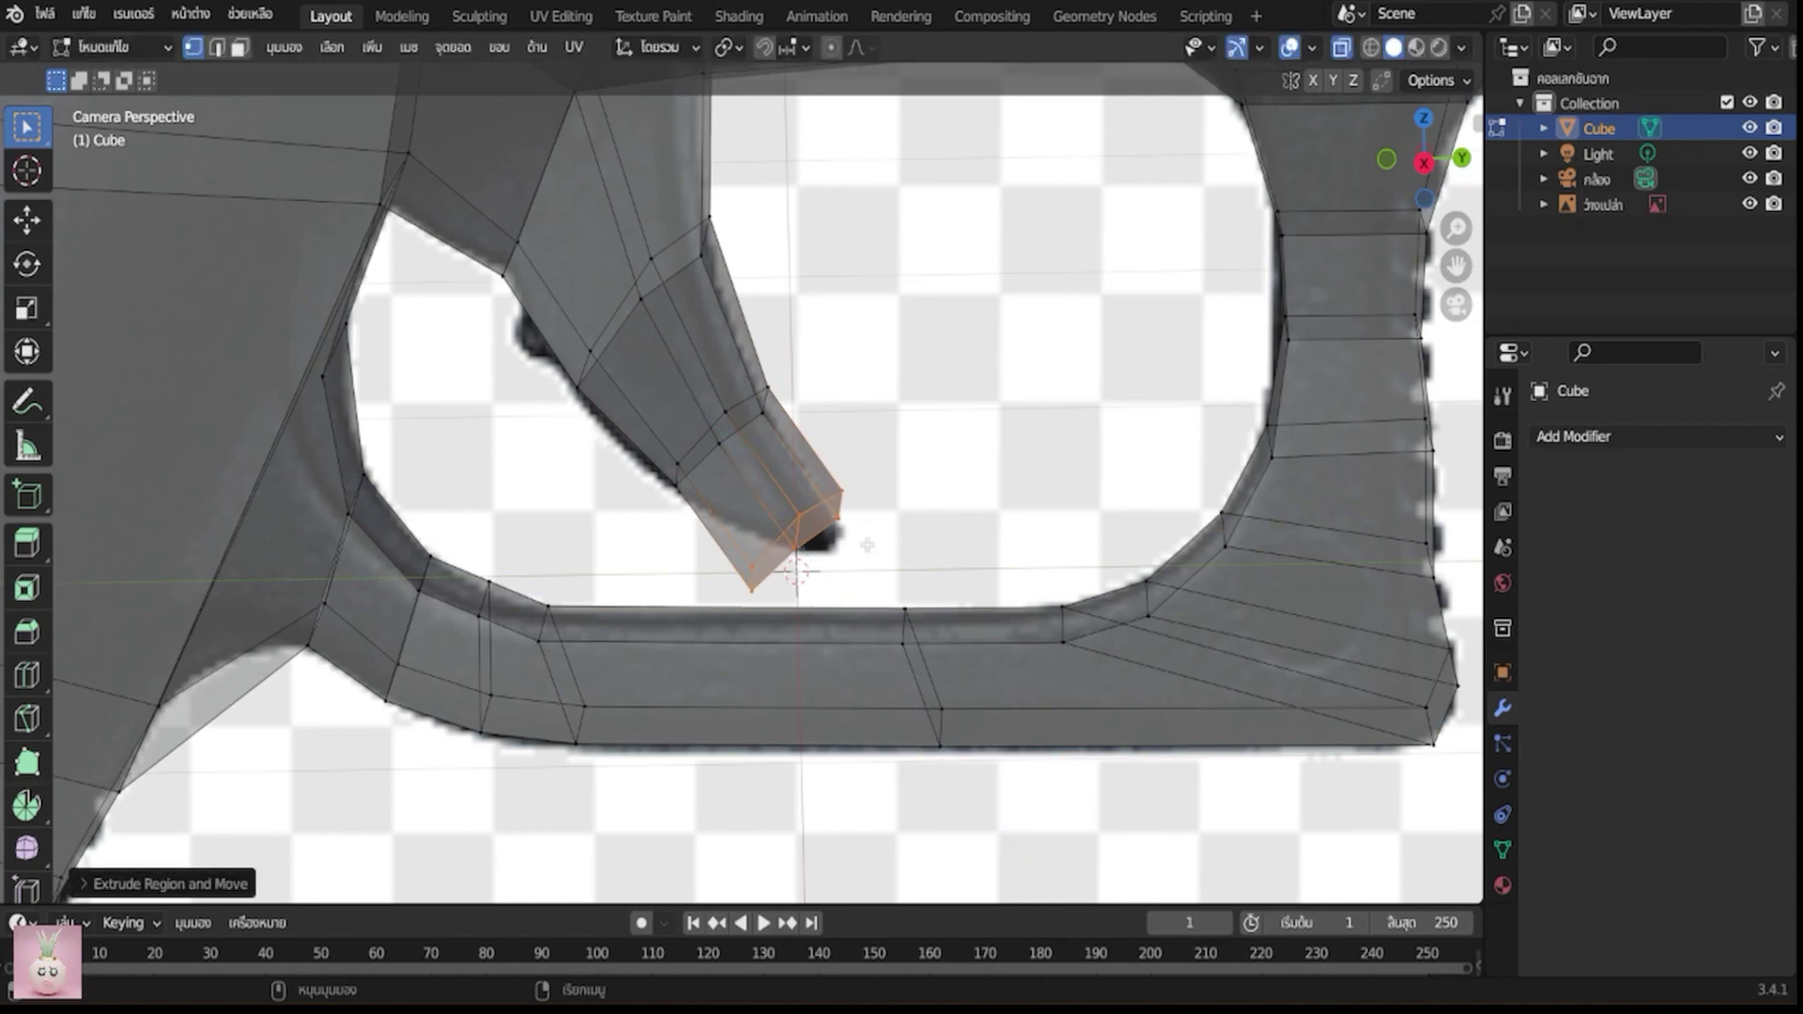
# Move the new segment's tip vertices onto the reference trigger tip
pyautogui.click(766, 606)
pyautogui.press('g')
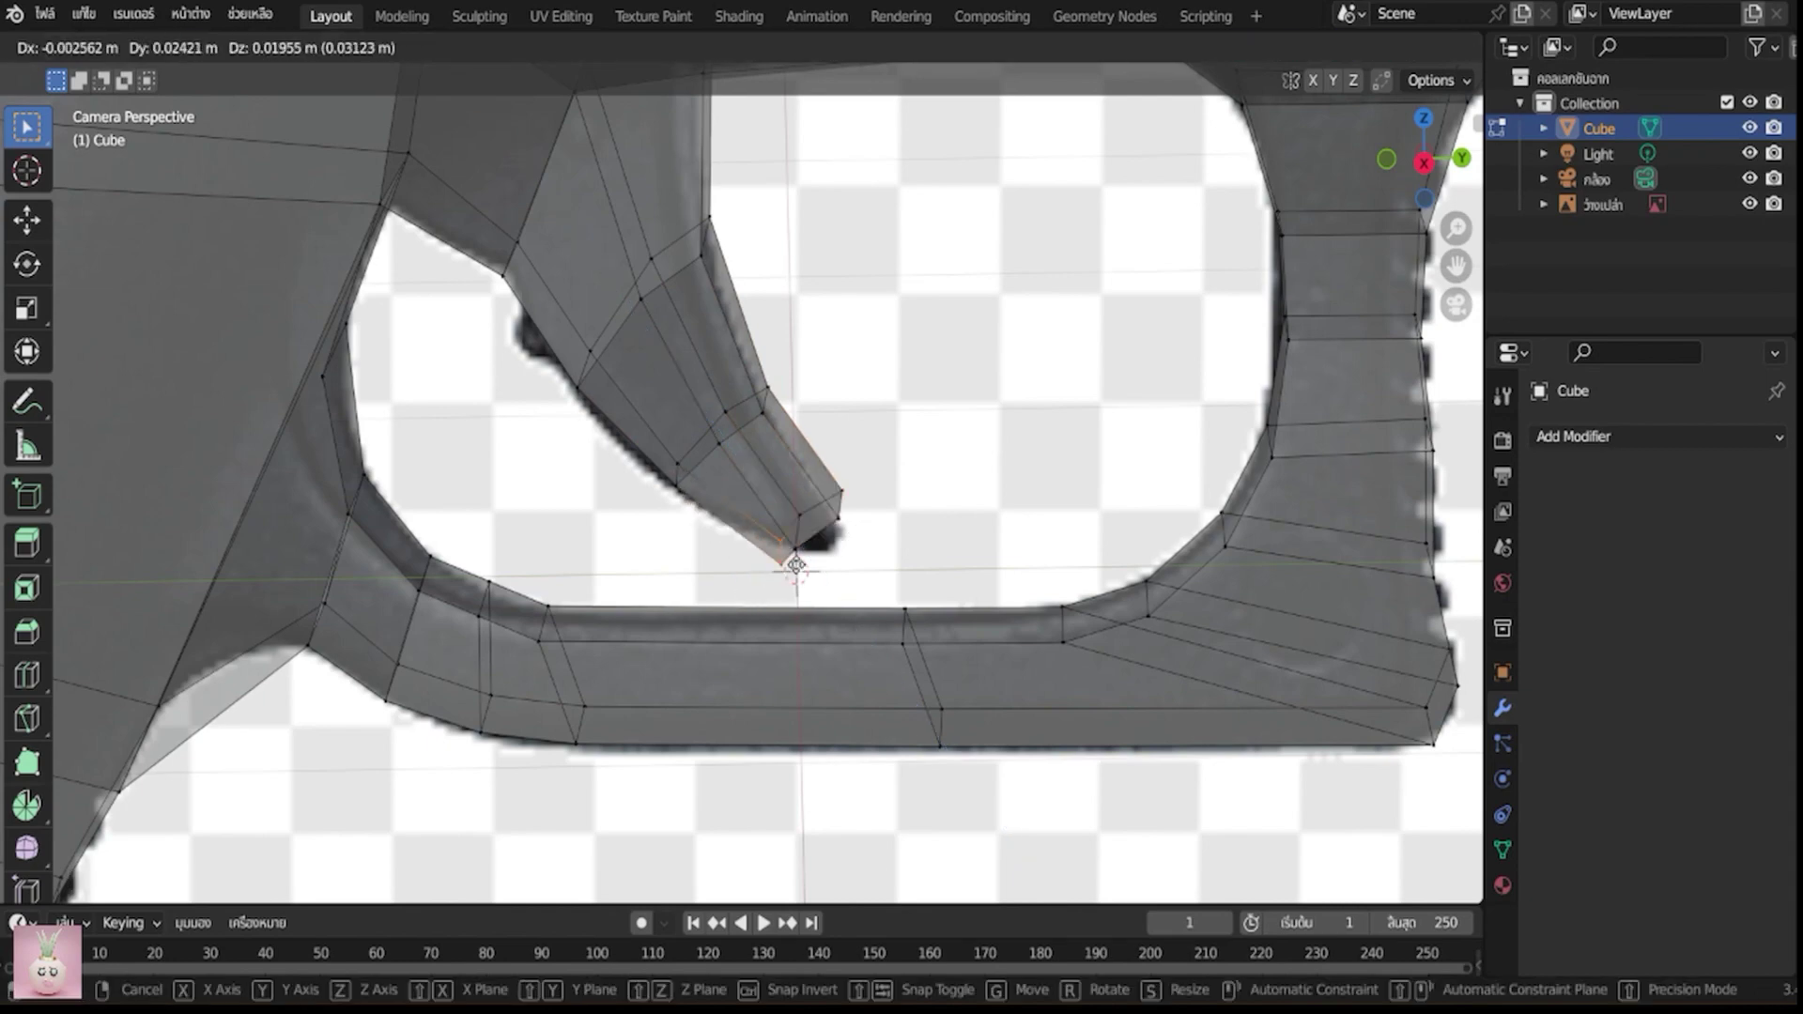
pyautogui.click(801, 554)
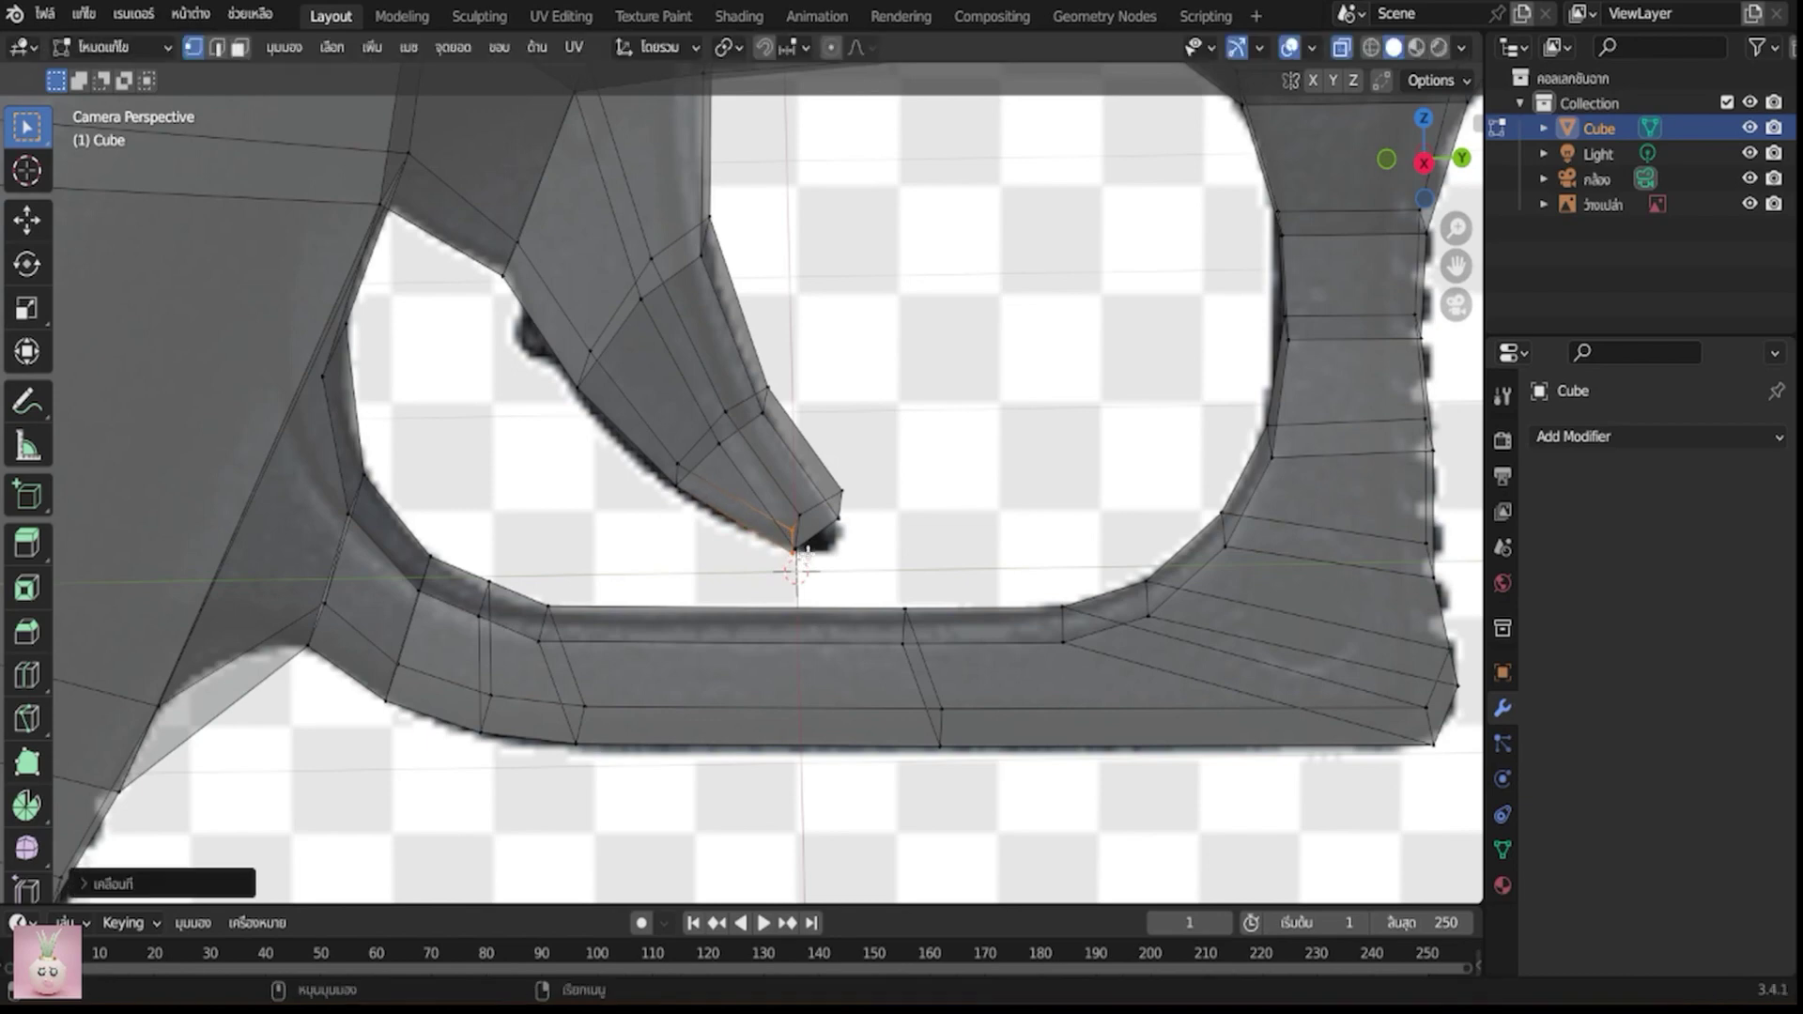
pyautogui.click(803, 521)
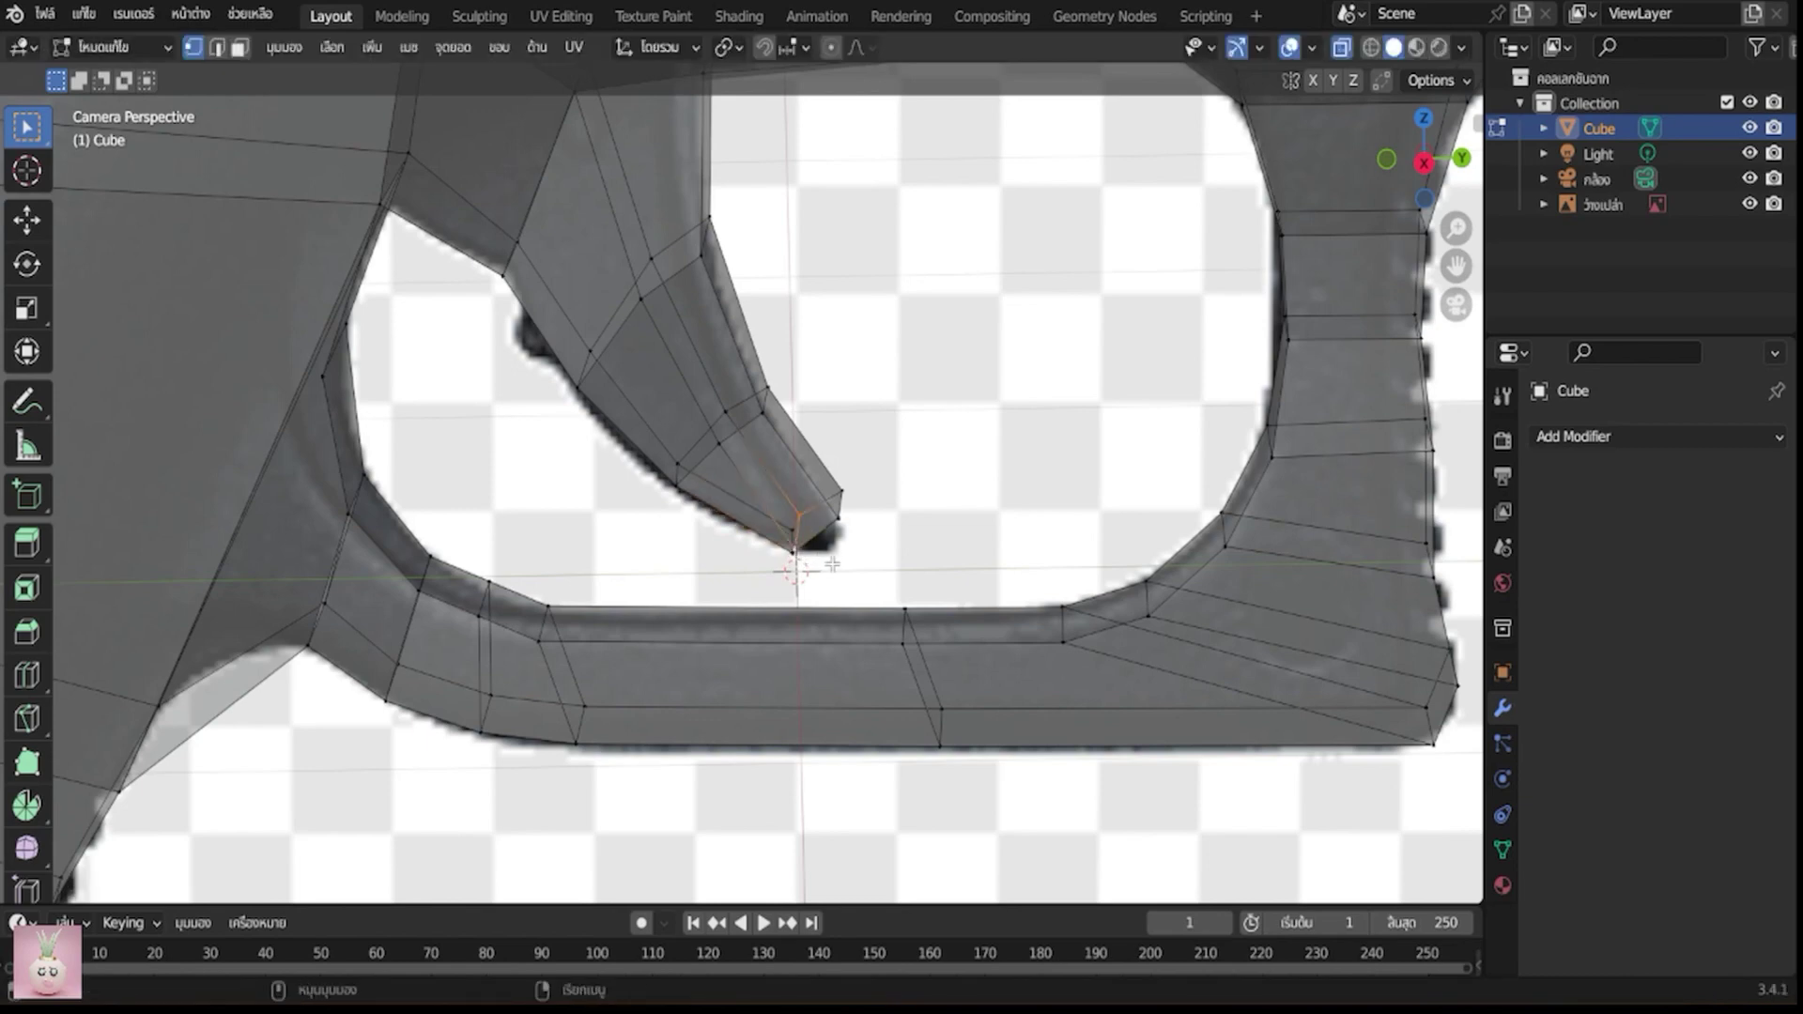
pyautogui.press('g')
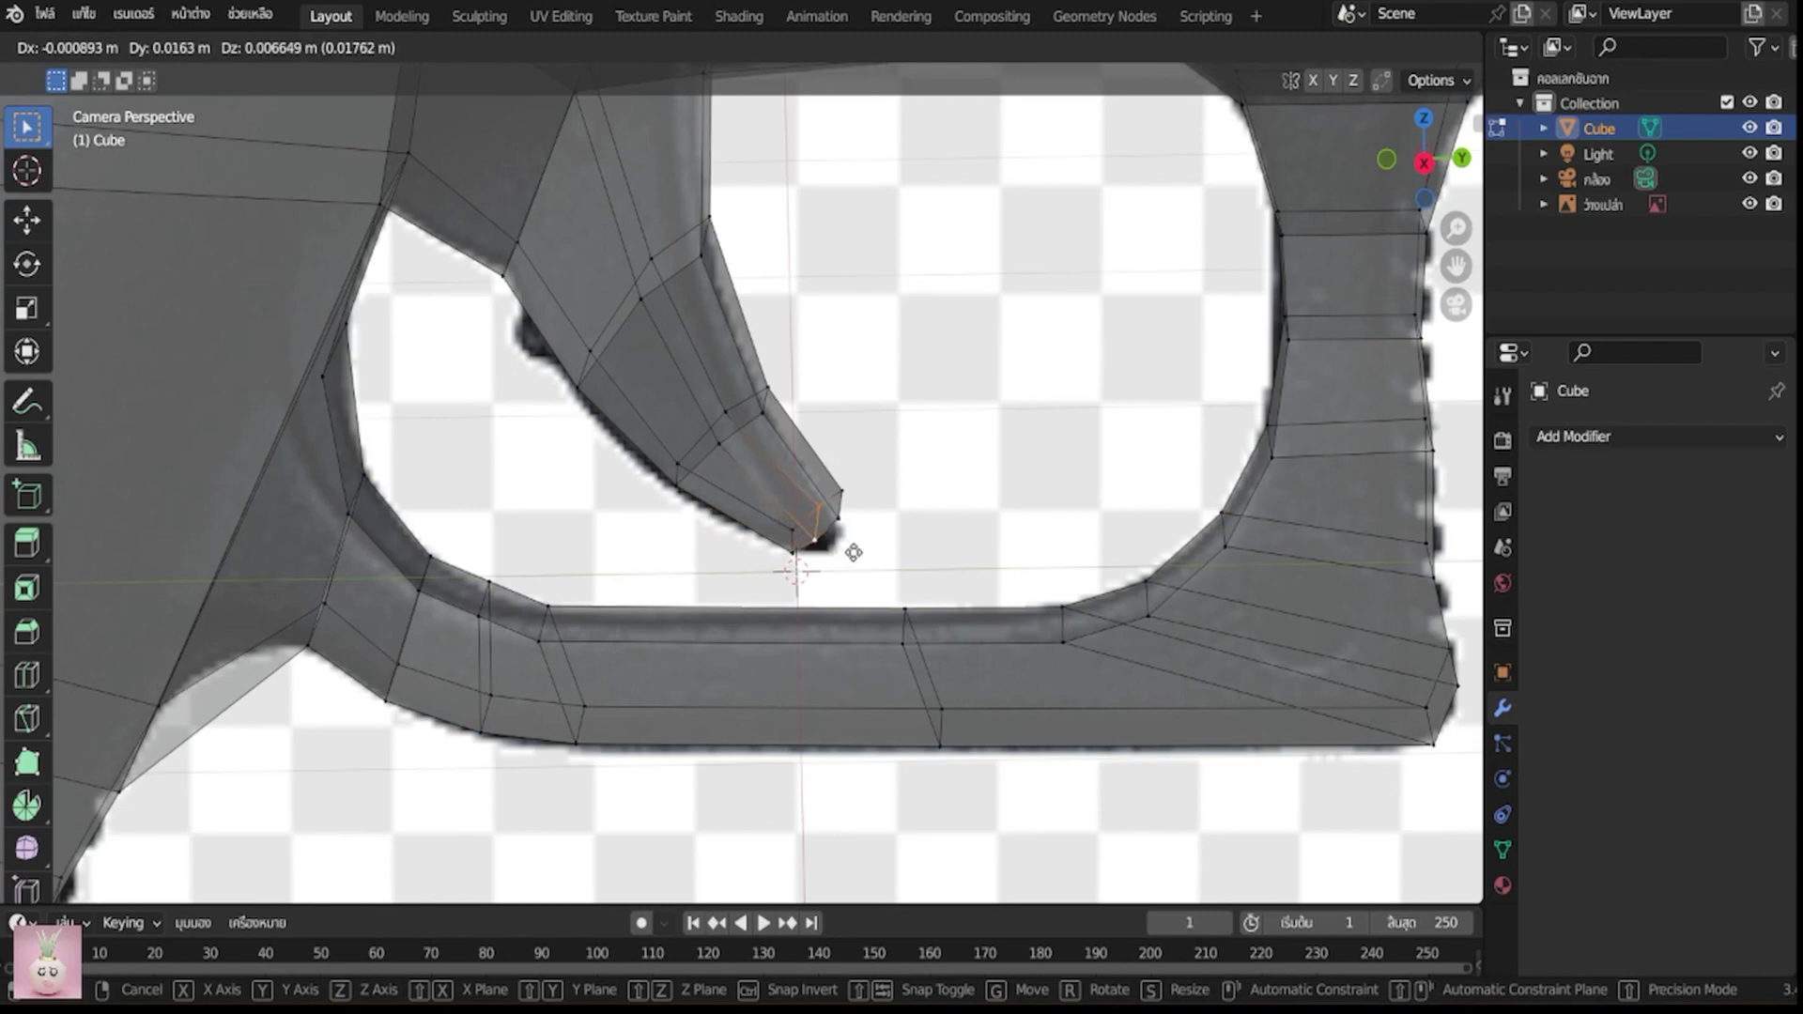
pyautogui.click(866, 556)
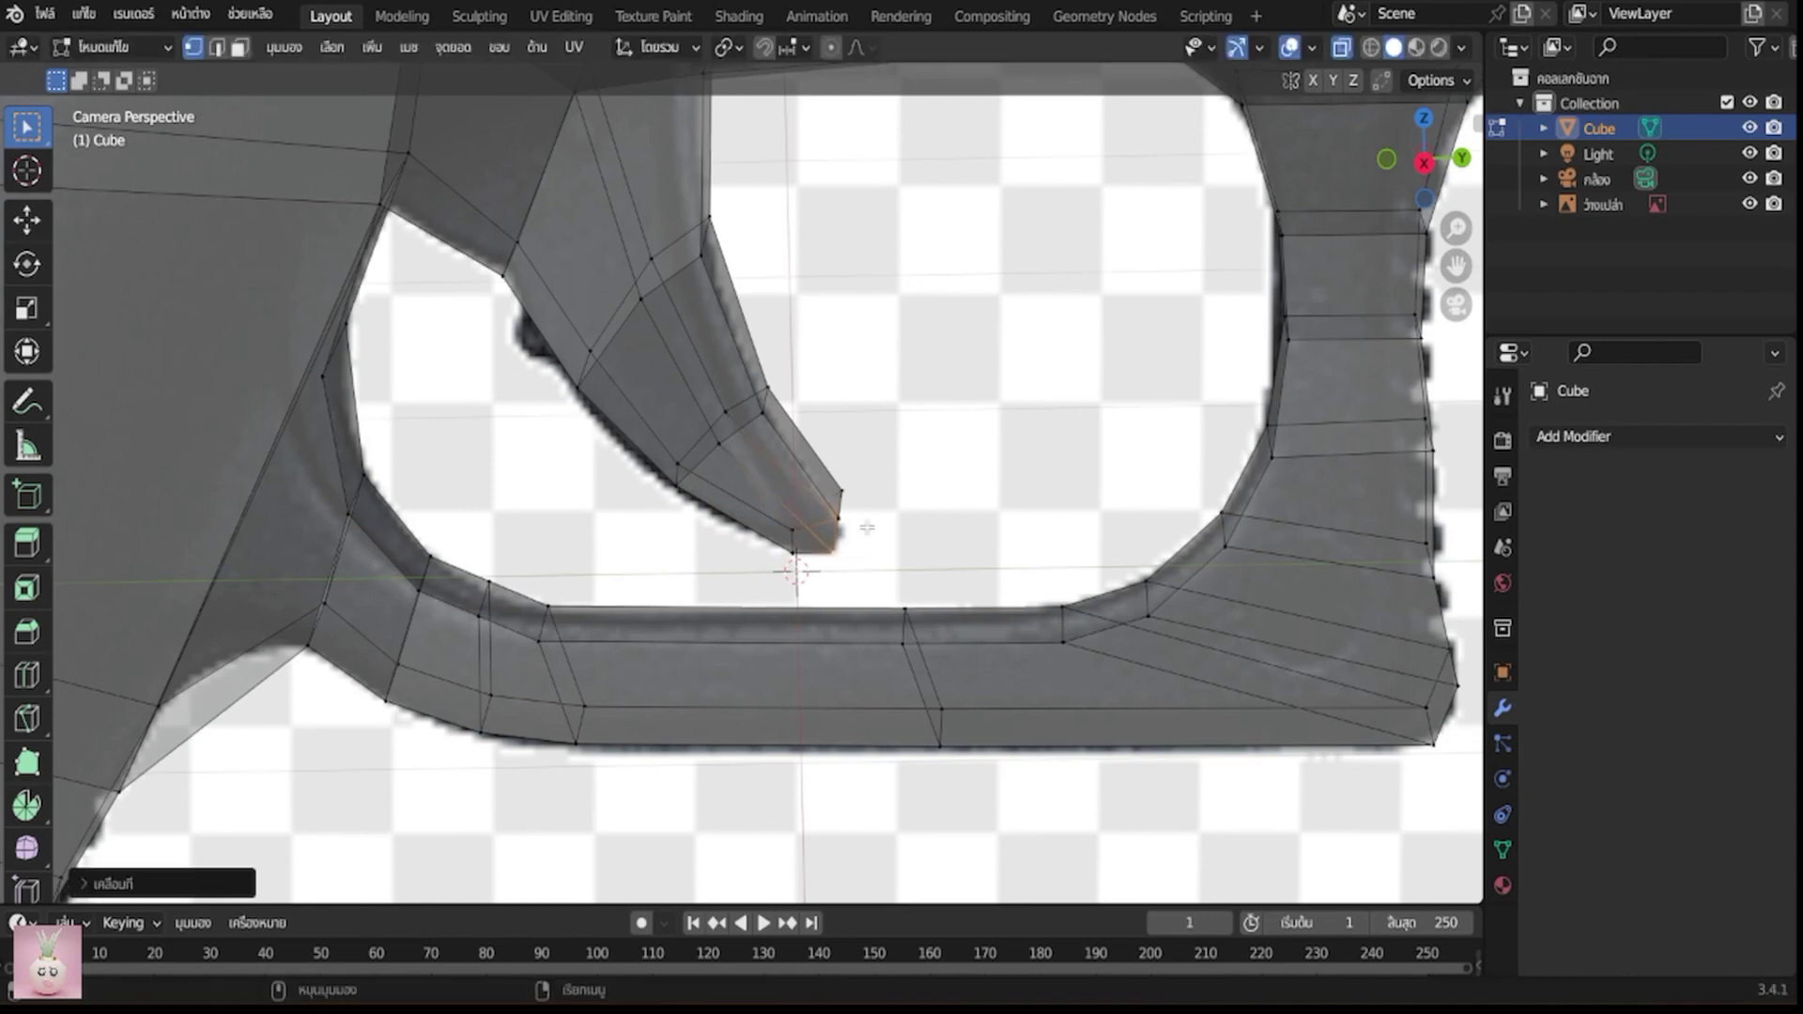
pyautogui.keyDown('shift'); pyautogui.click(840, 491); pyautogui.keyUp('shift')
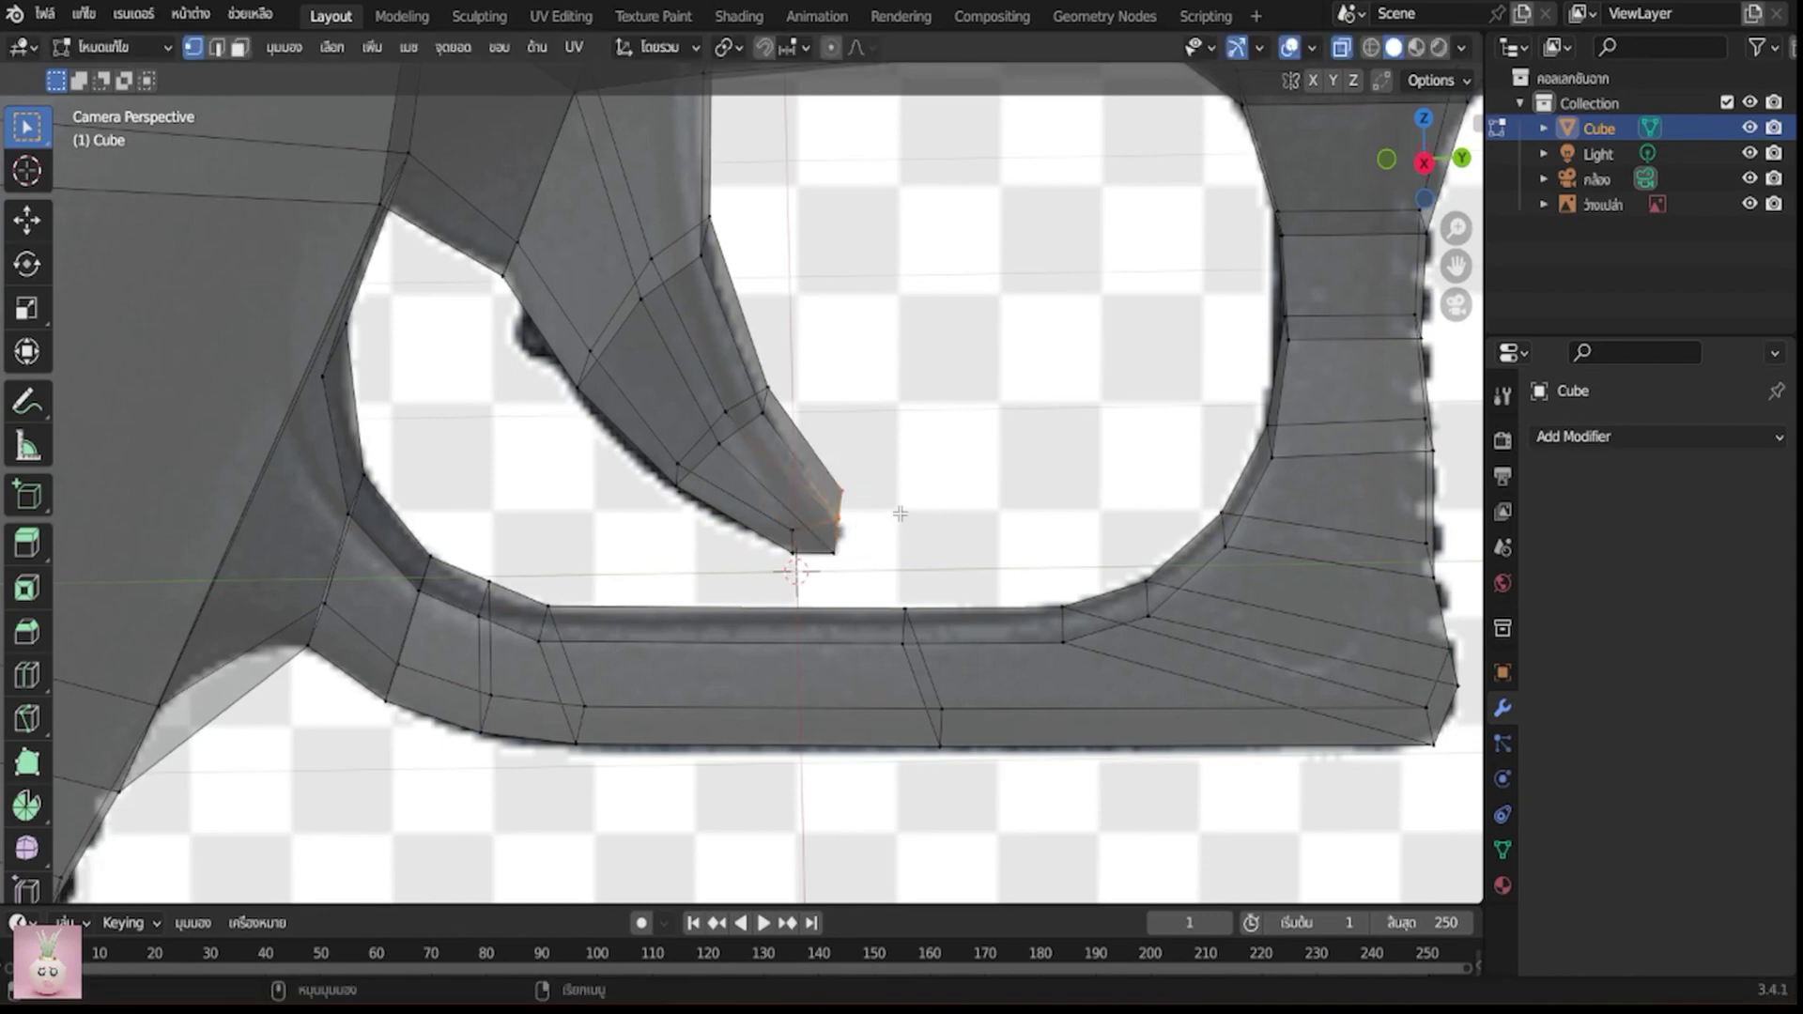
pyautogui.press('g')
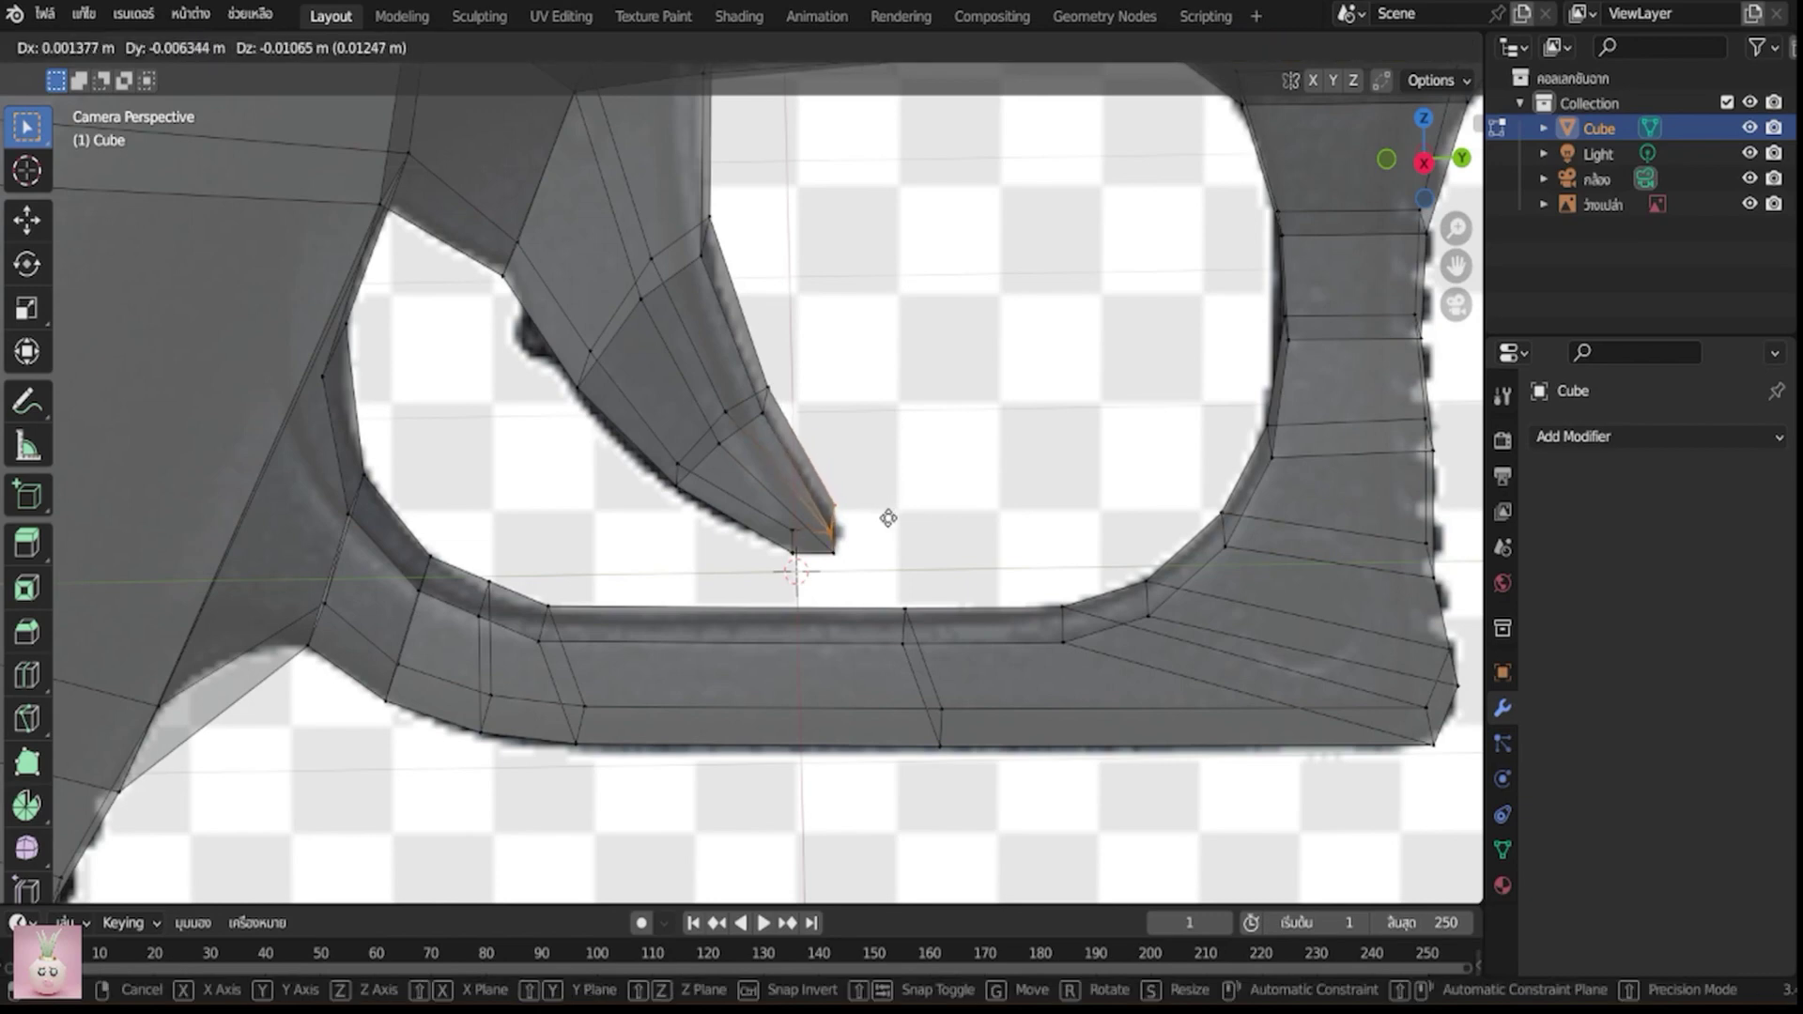
pyautogui.click(892, 517)
# Reposition the outermost tip vertices to sharpen the trigger's point
pyautogui.keyDown('shift'); pyautogui.click(853, 563); pyautogui.keyUp('shift')
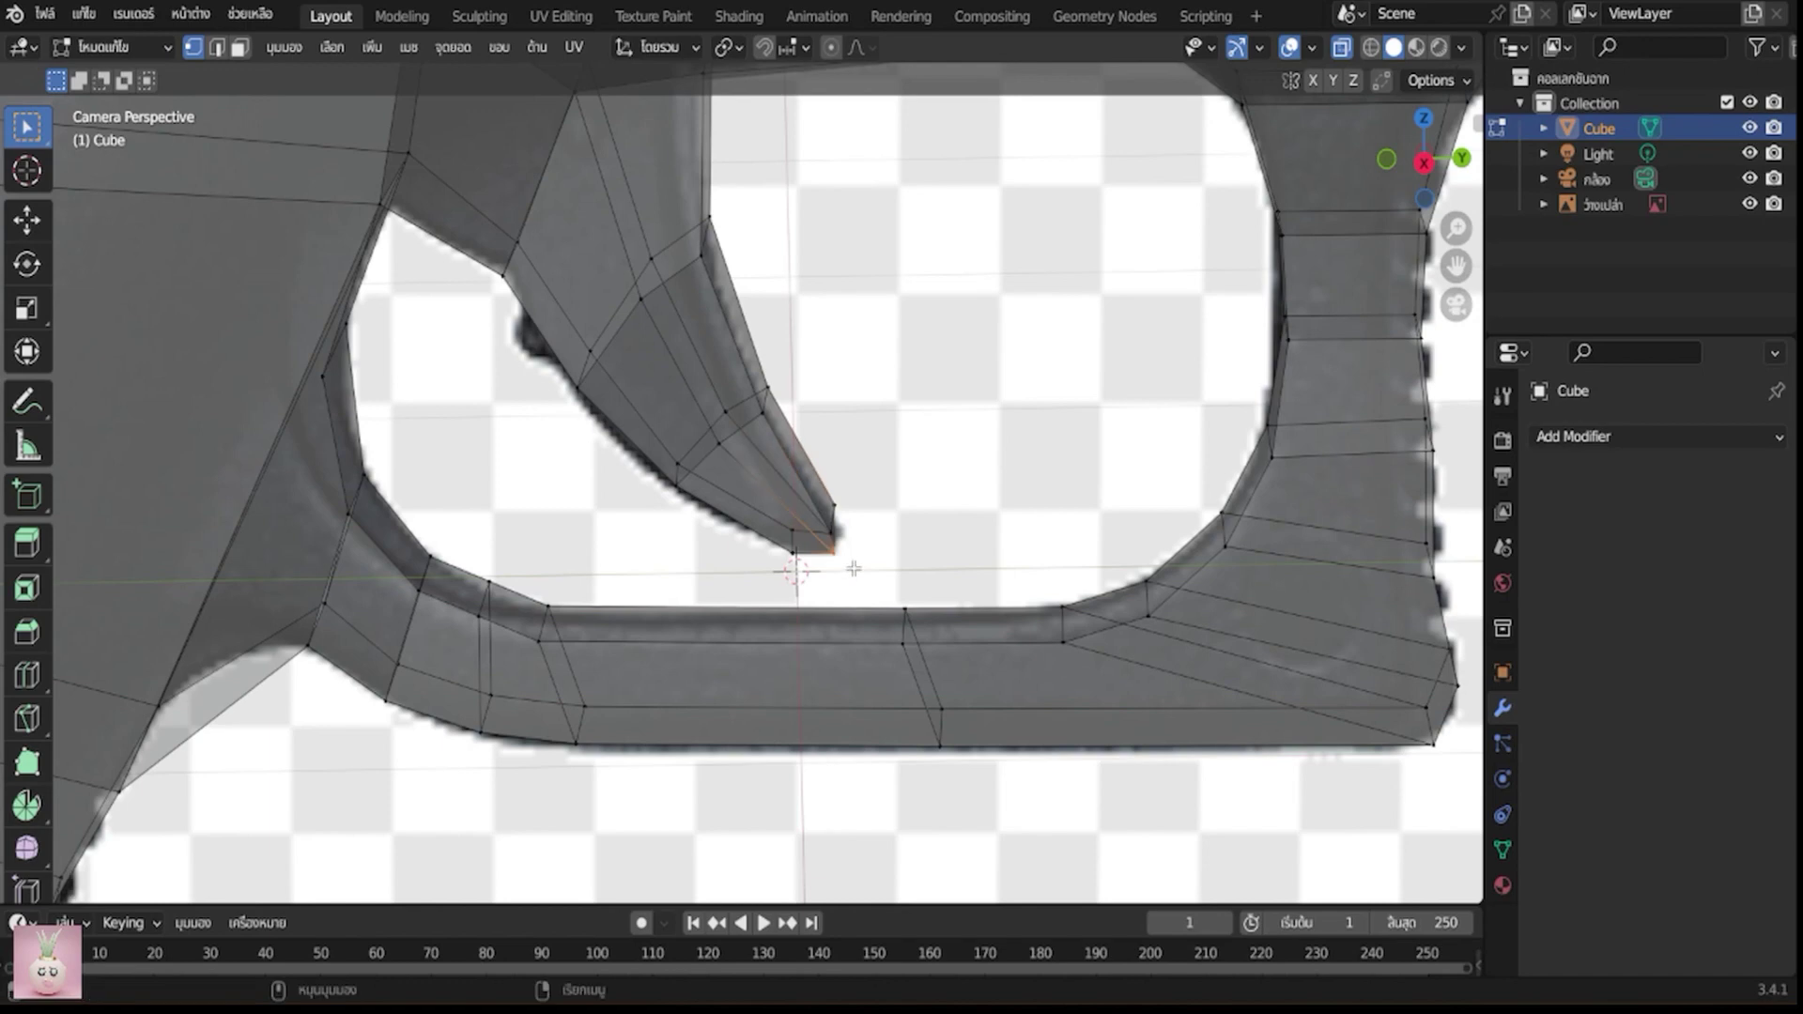
pyautogui.press('g')
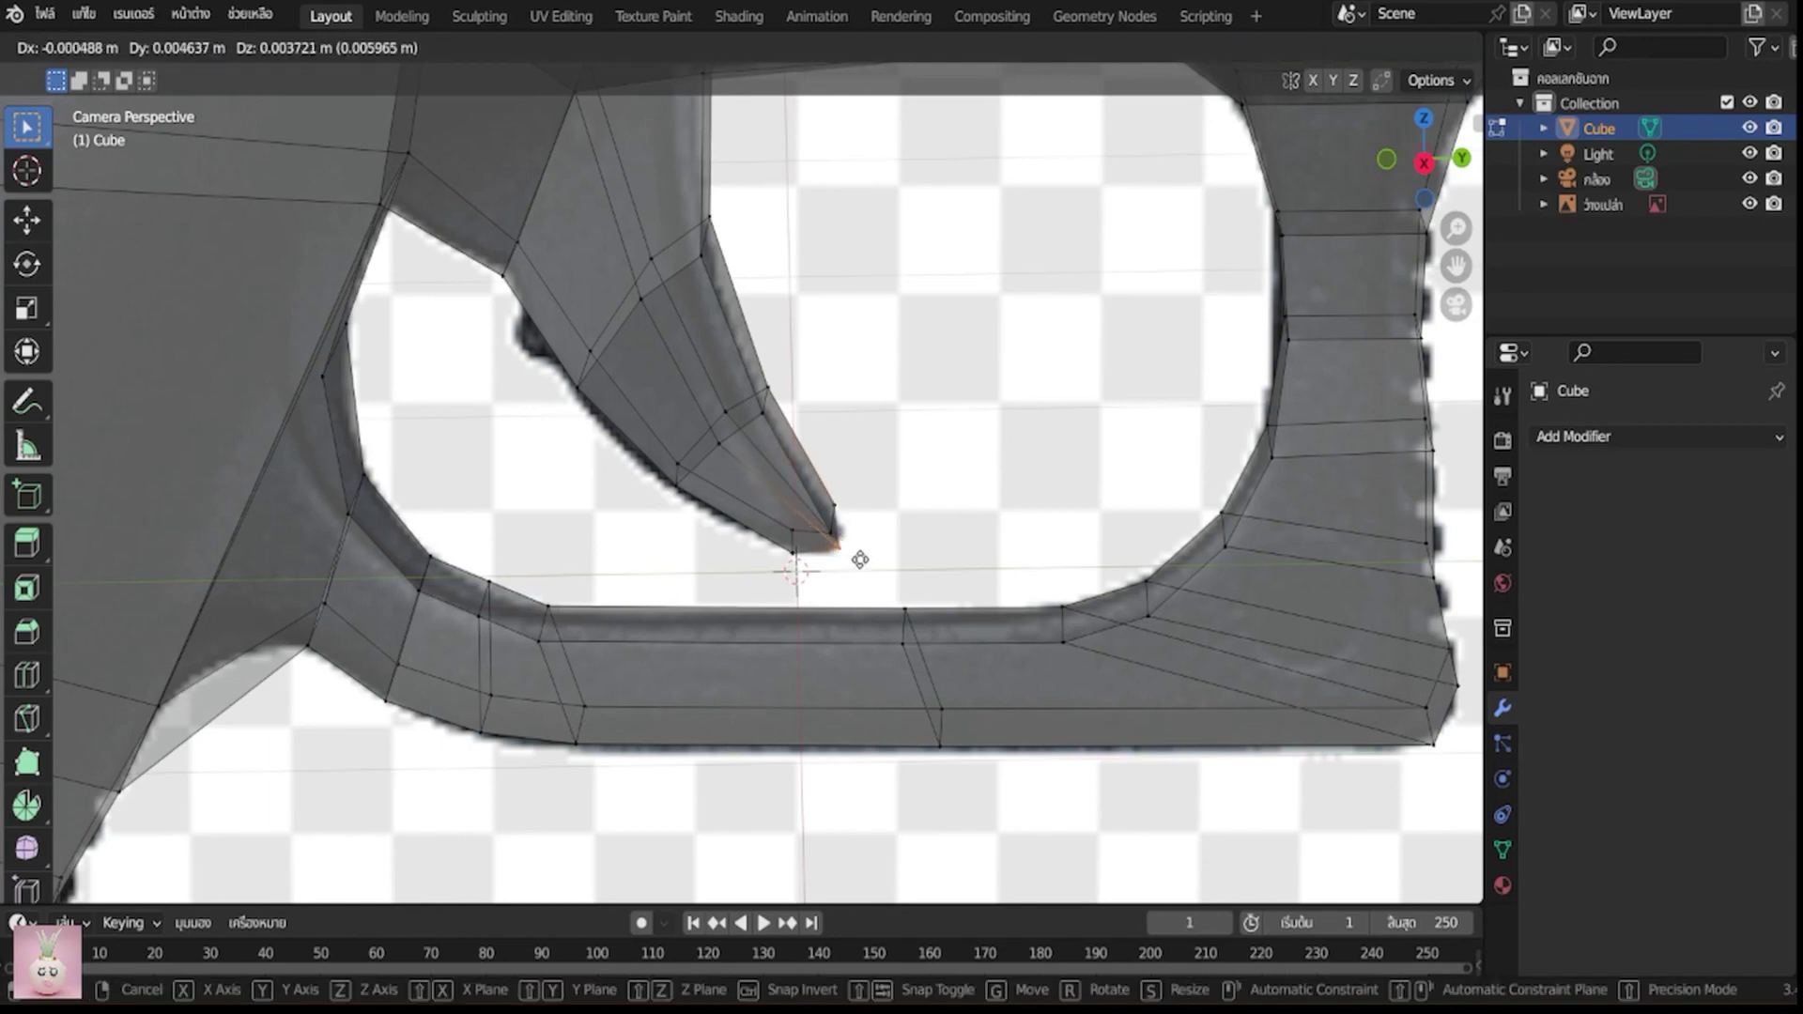
pyautogui.click(838, 529)
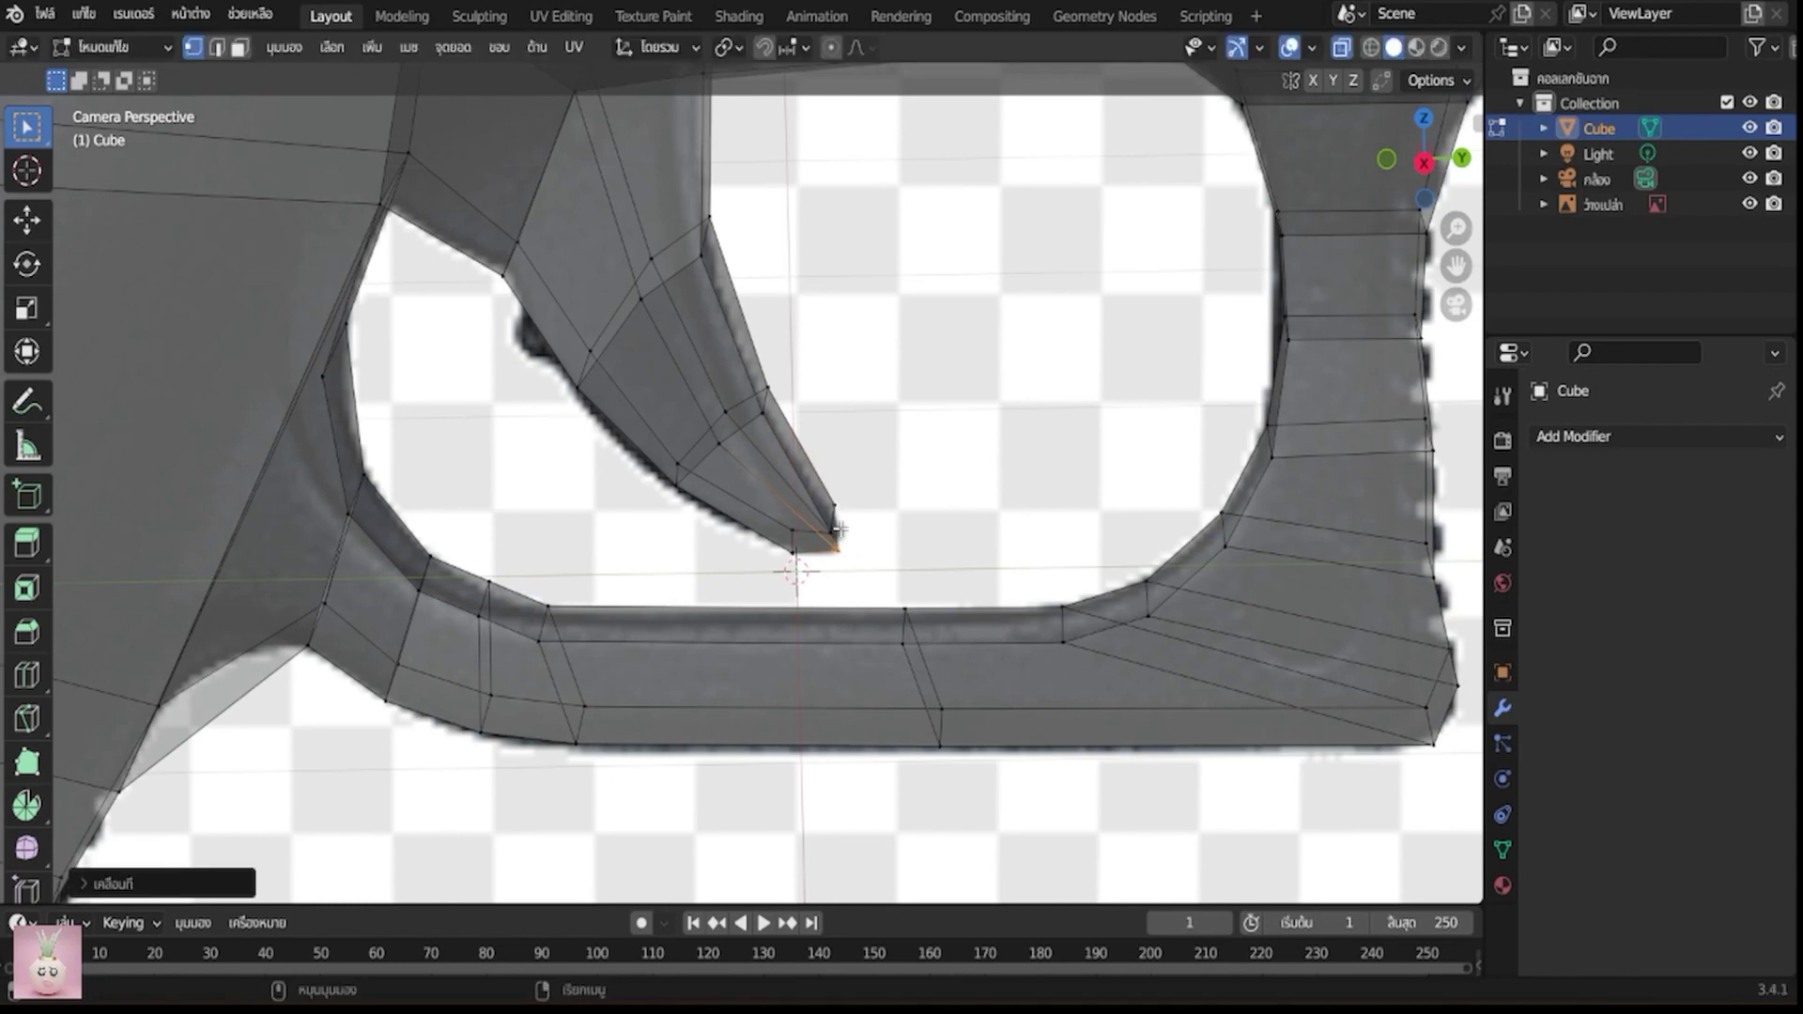
pyautogui.click(832, 541)
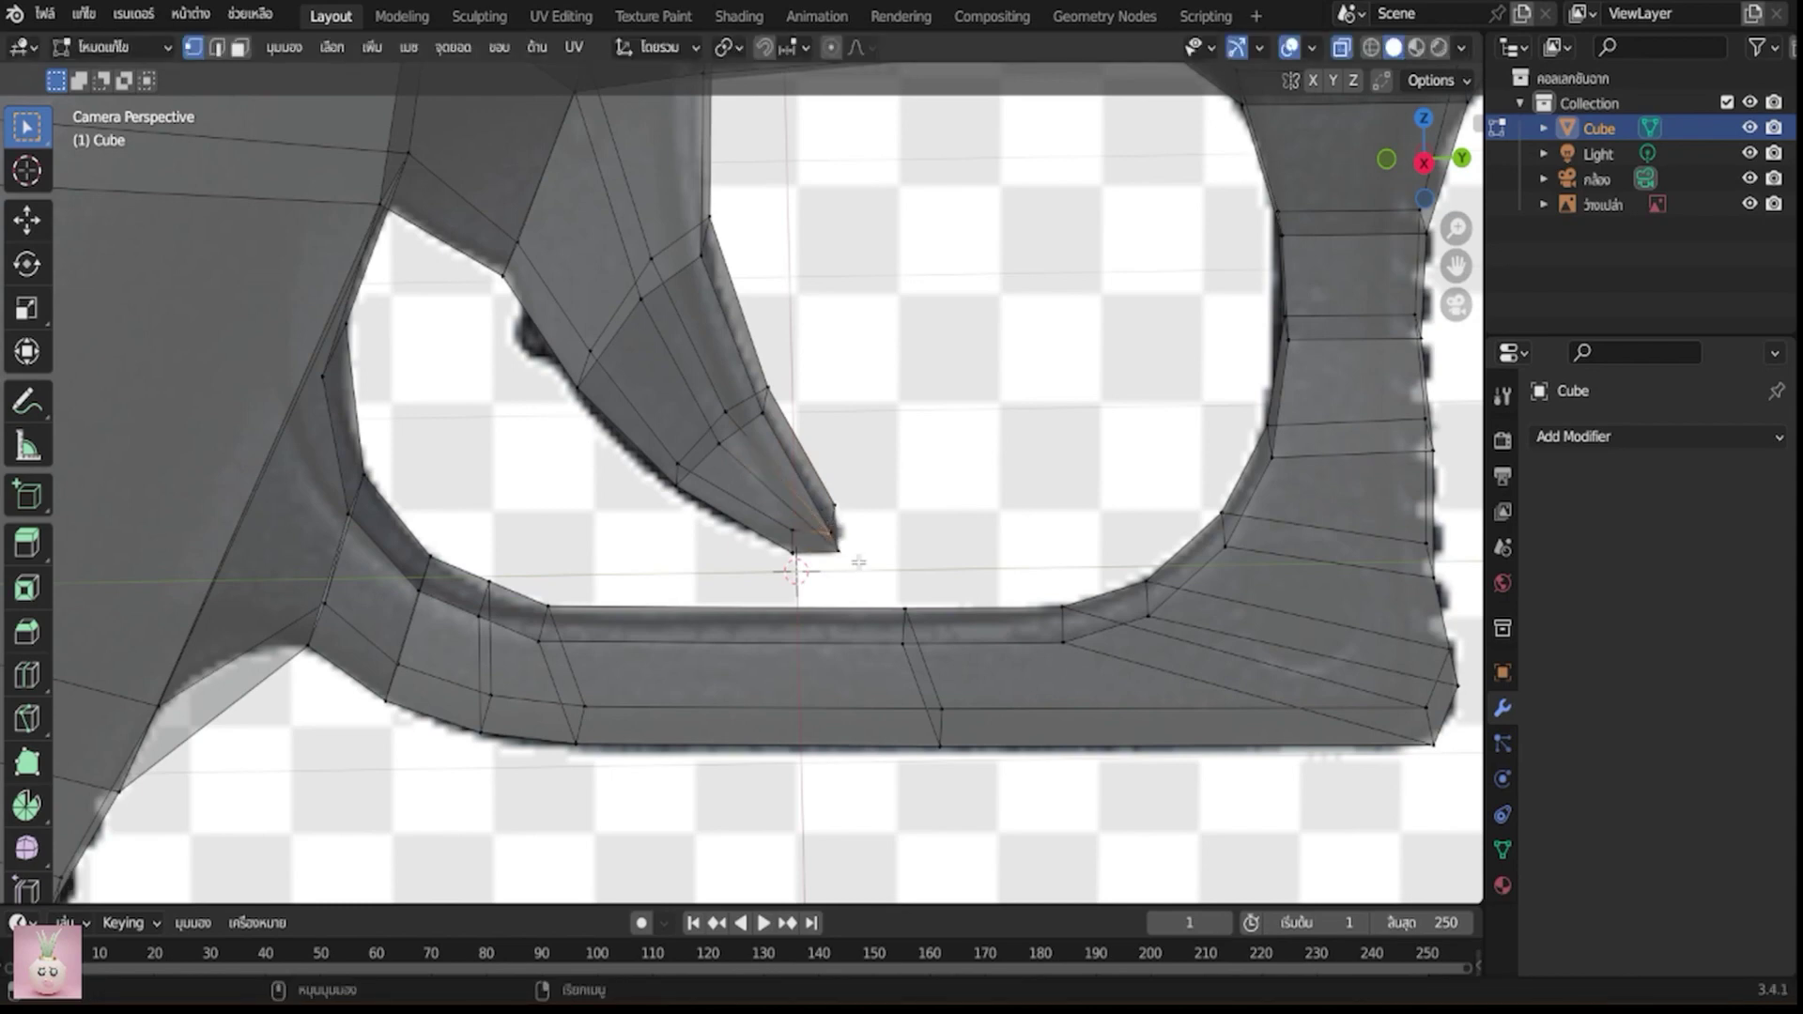
pyautogui.press('g')
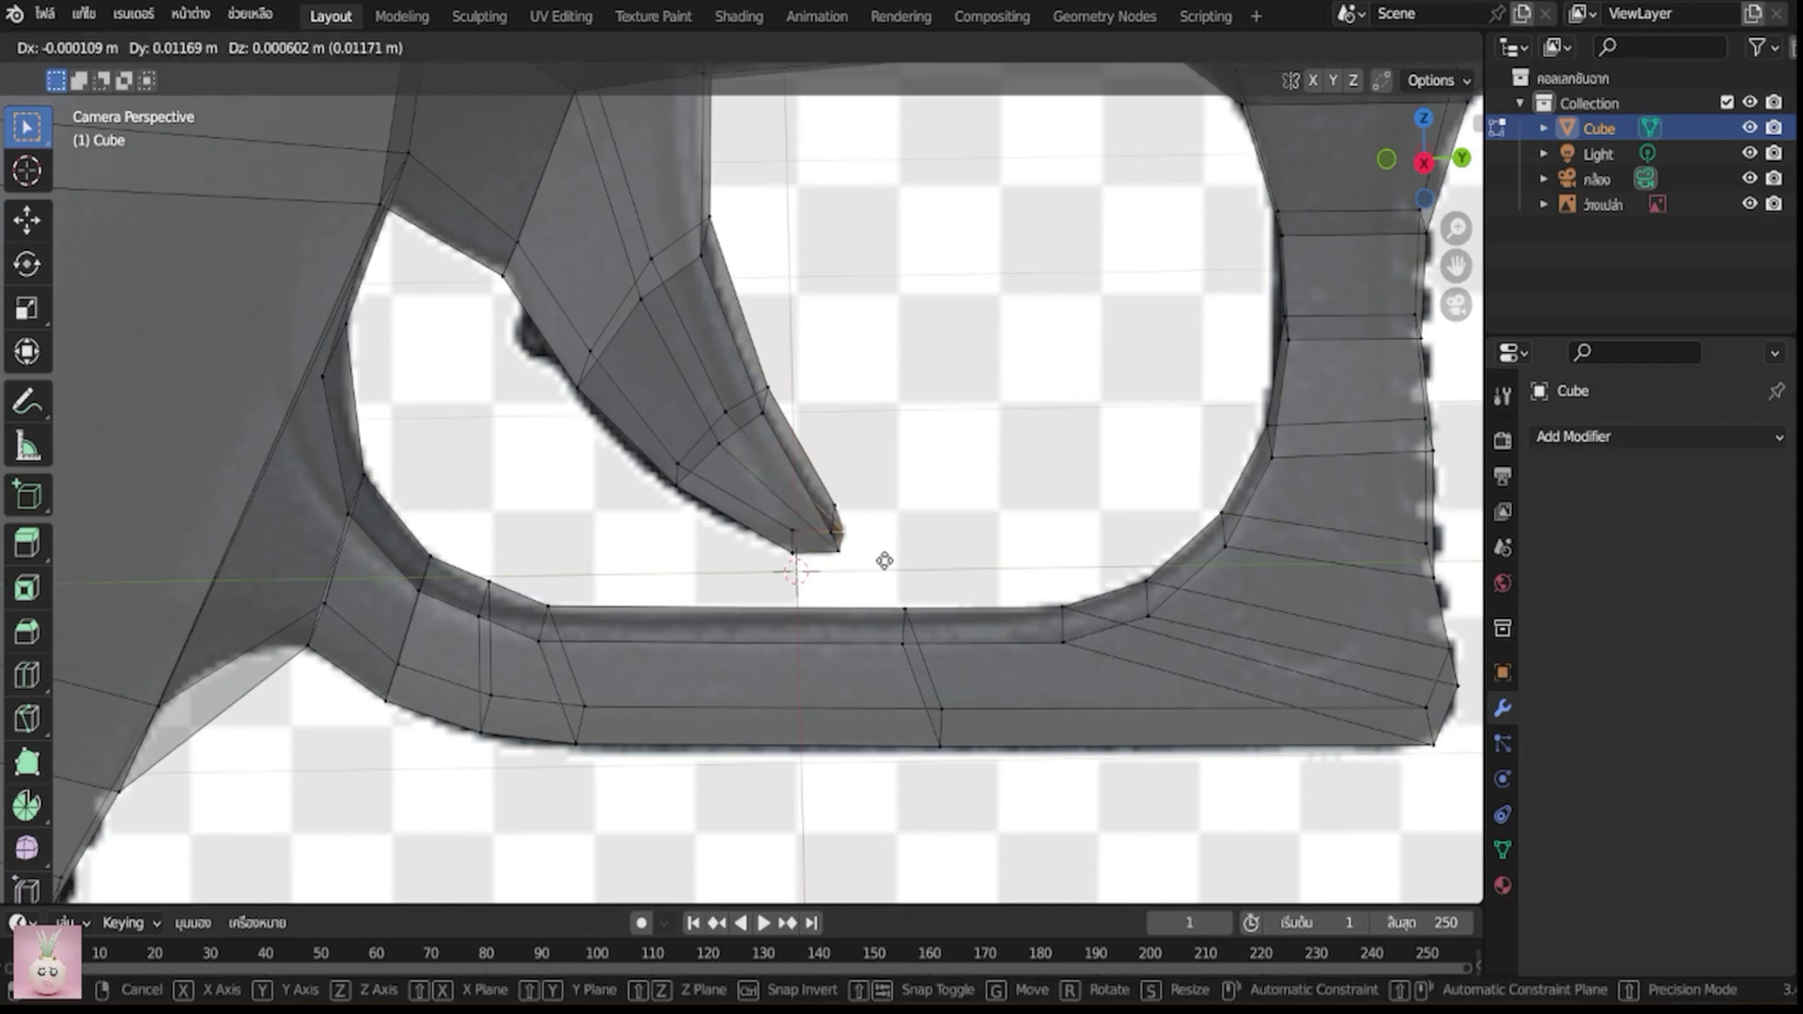
pyautogui.click(882, 560)
pyautogui.click(853, 510)
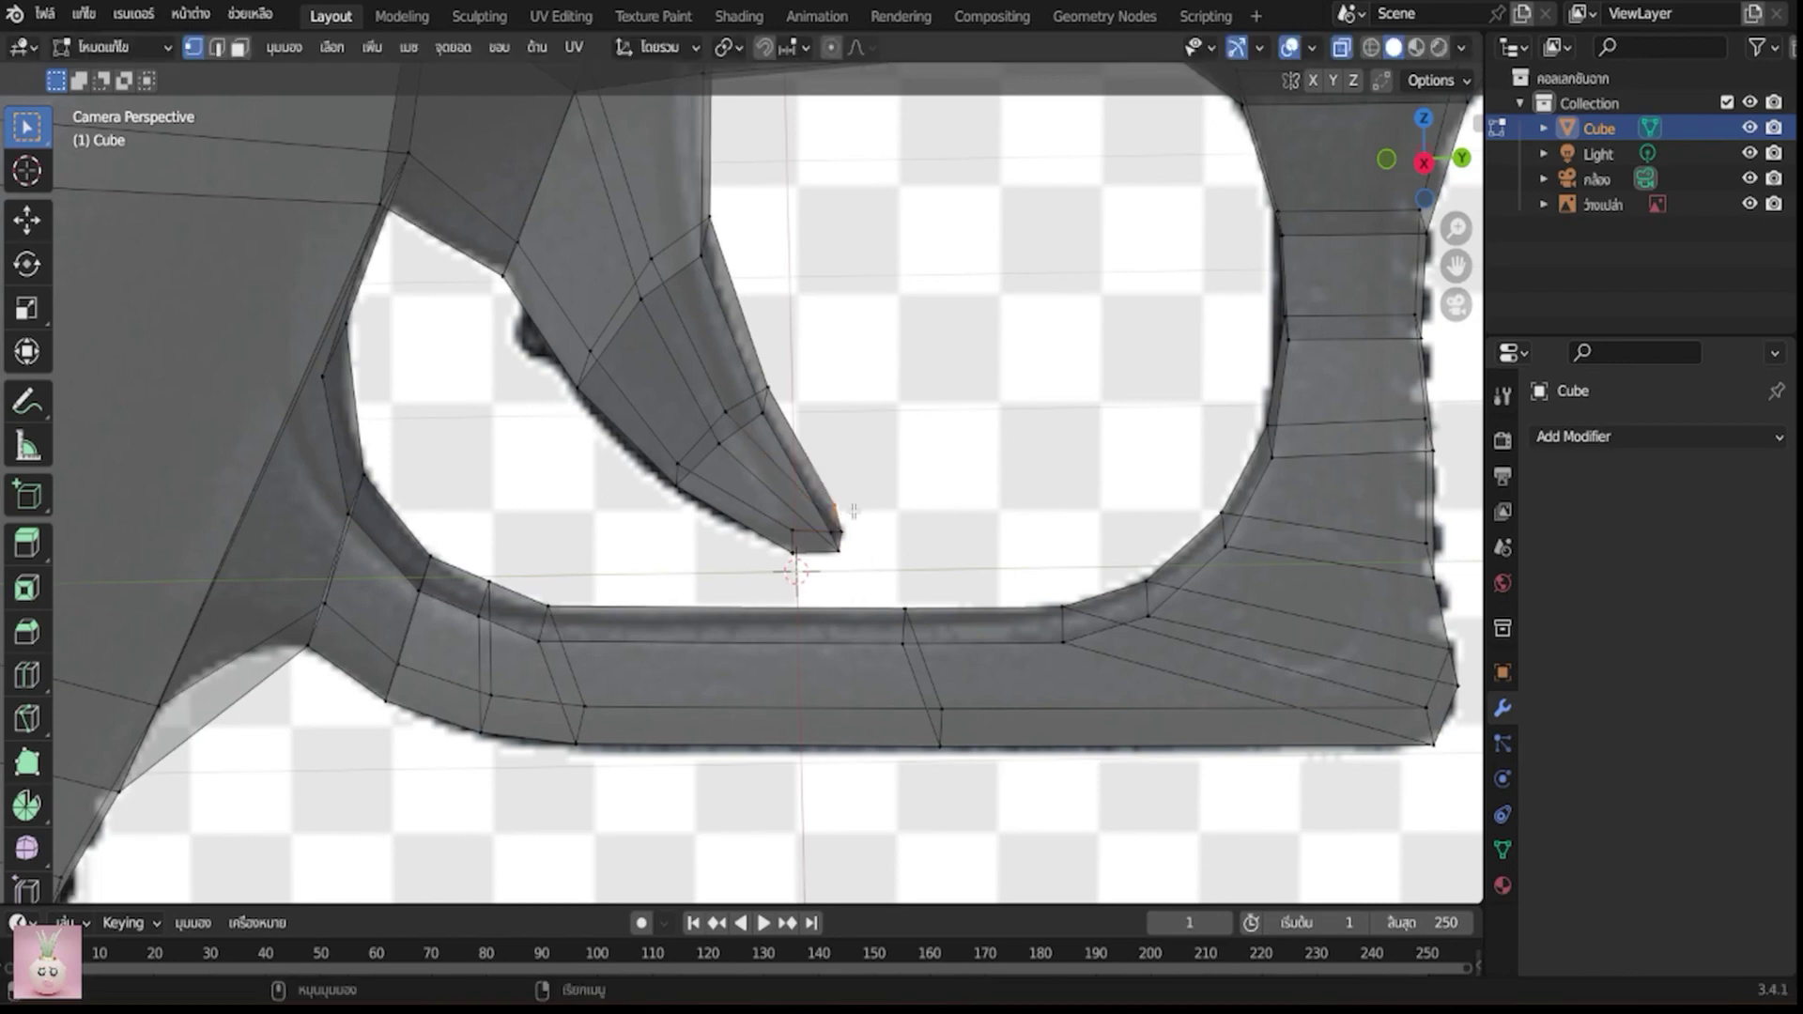
pyautogui.press('g')
pyautogui.click(849, 522)
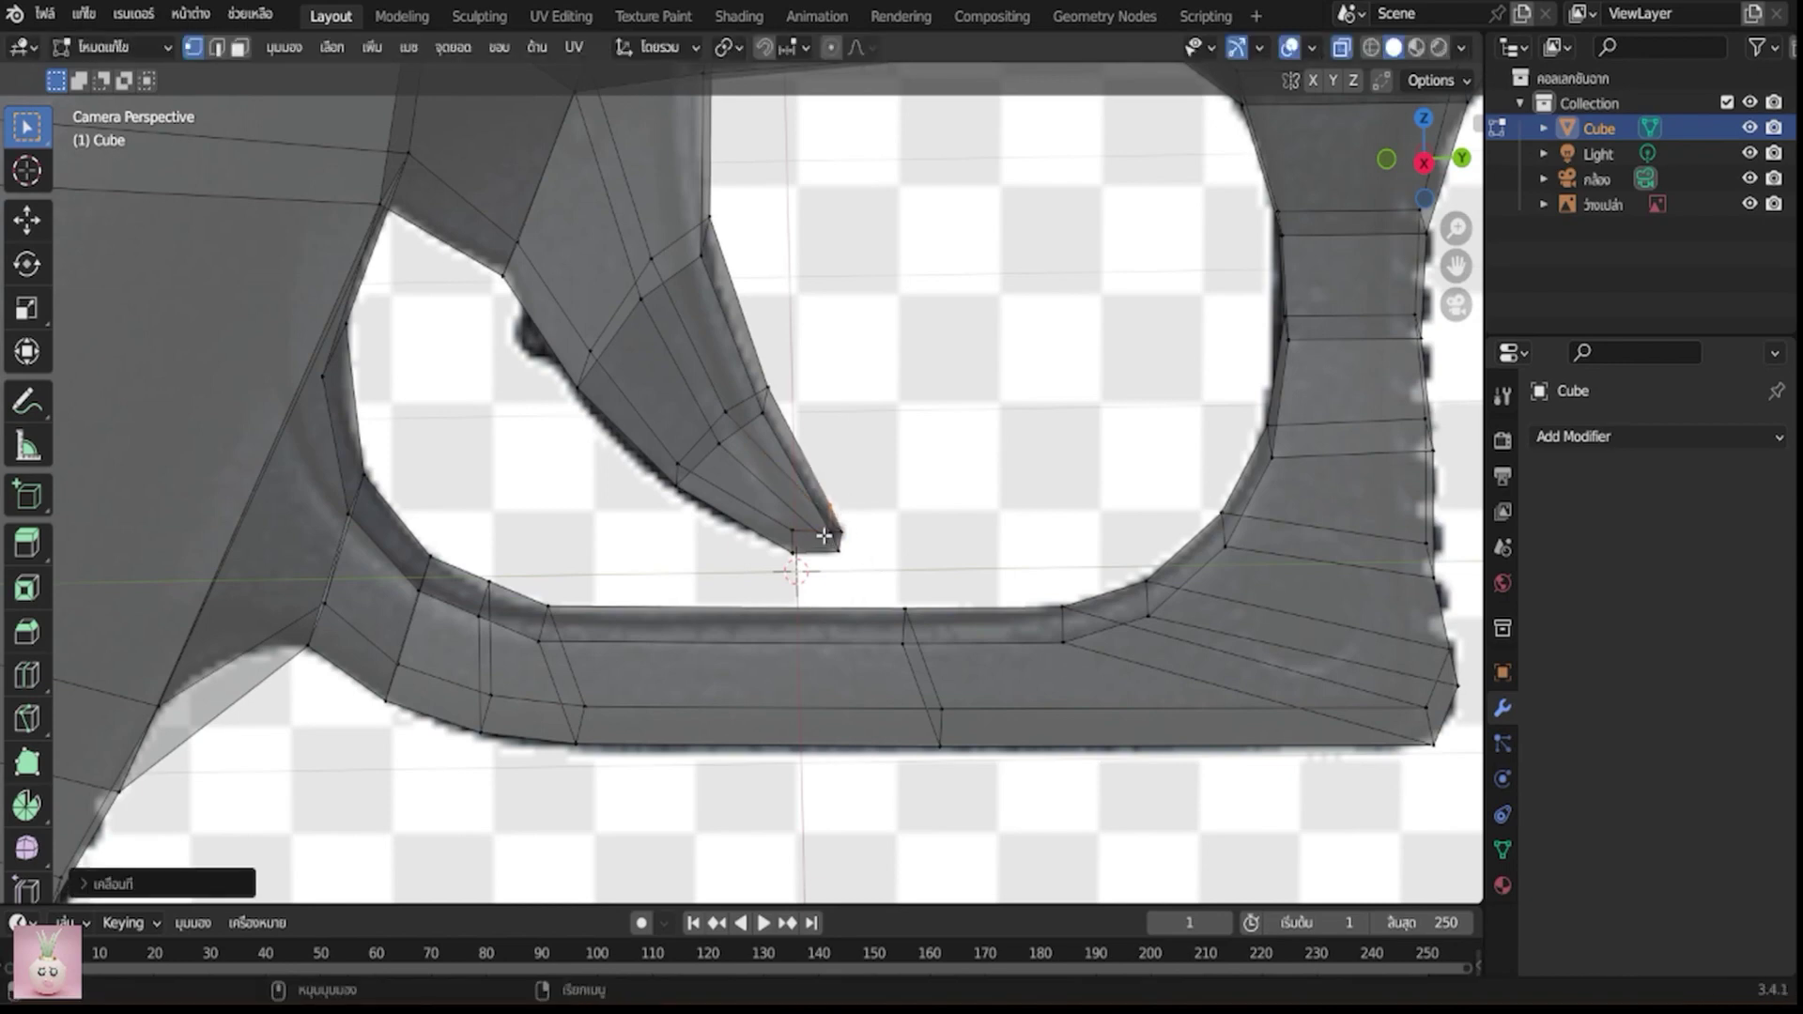
# Fine-tune the remaining tip vertices to finalise the pointed trigger end
pyautogui.click(828, 535)
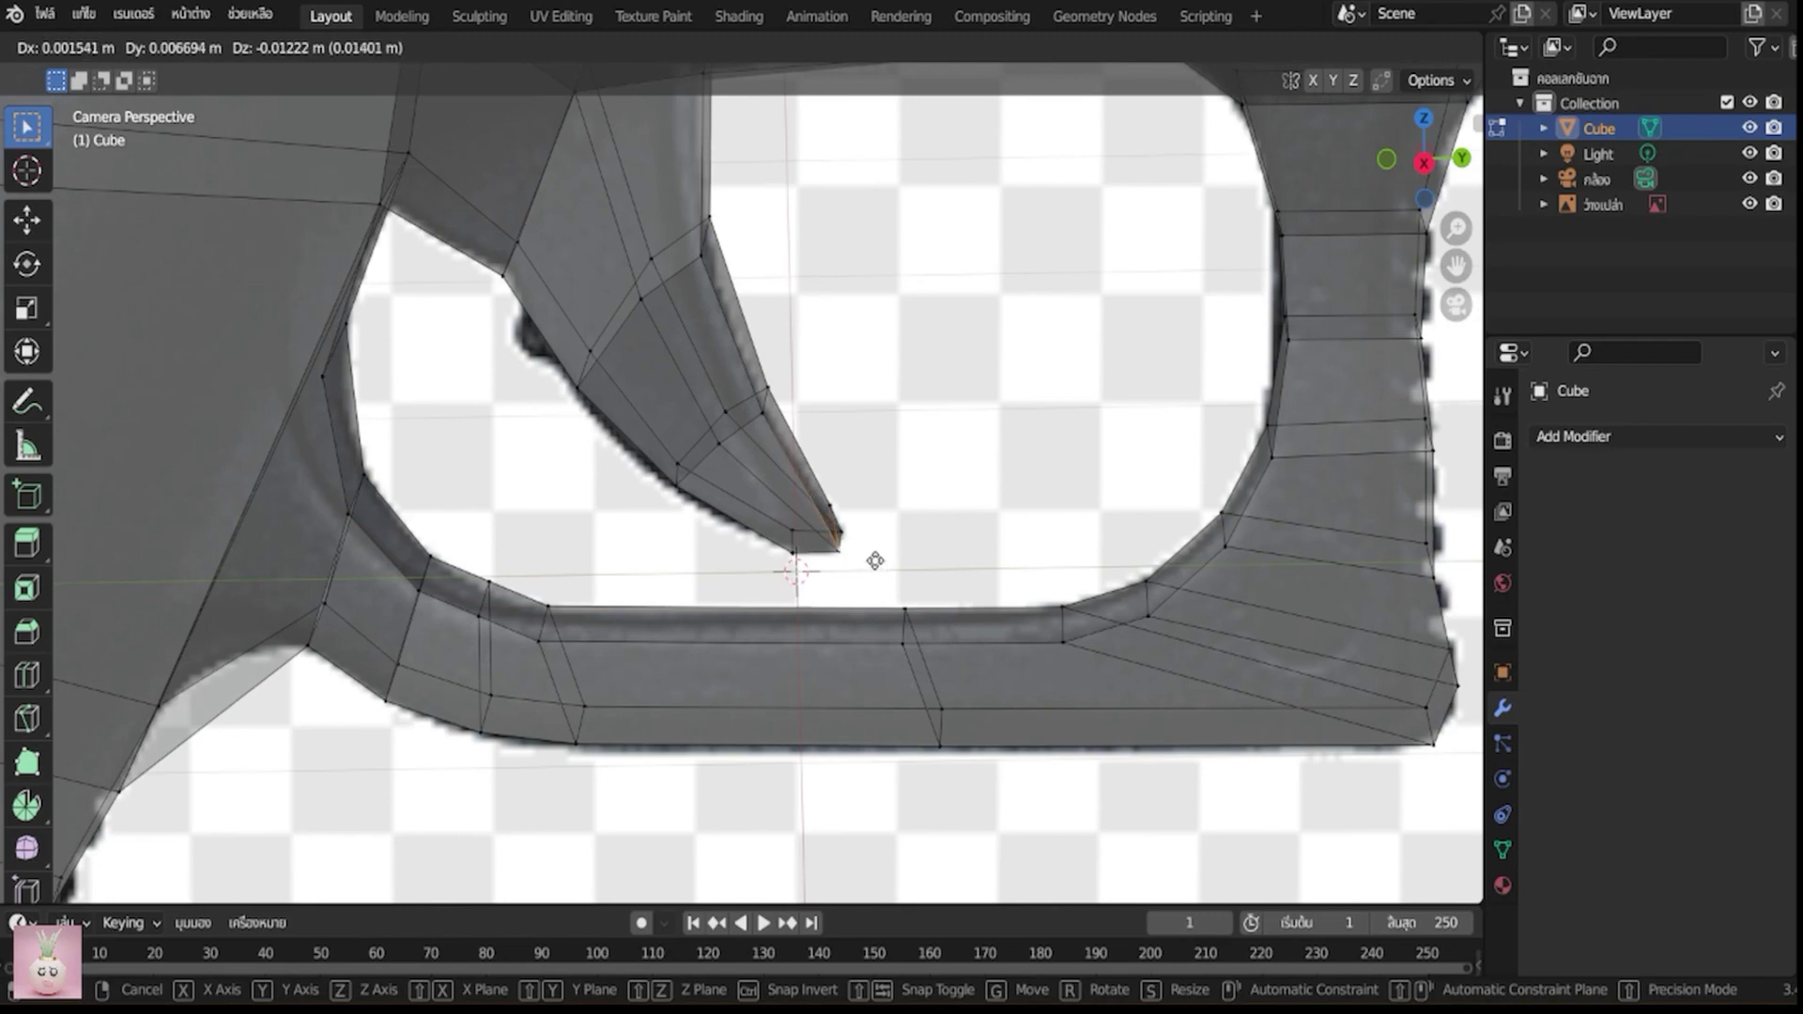
pyautogui.click(877, 567)
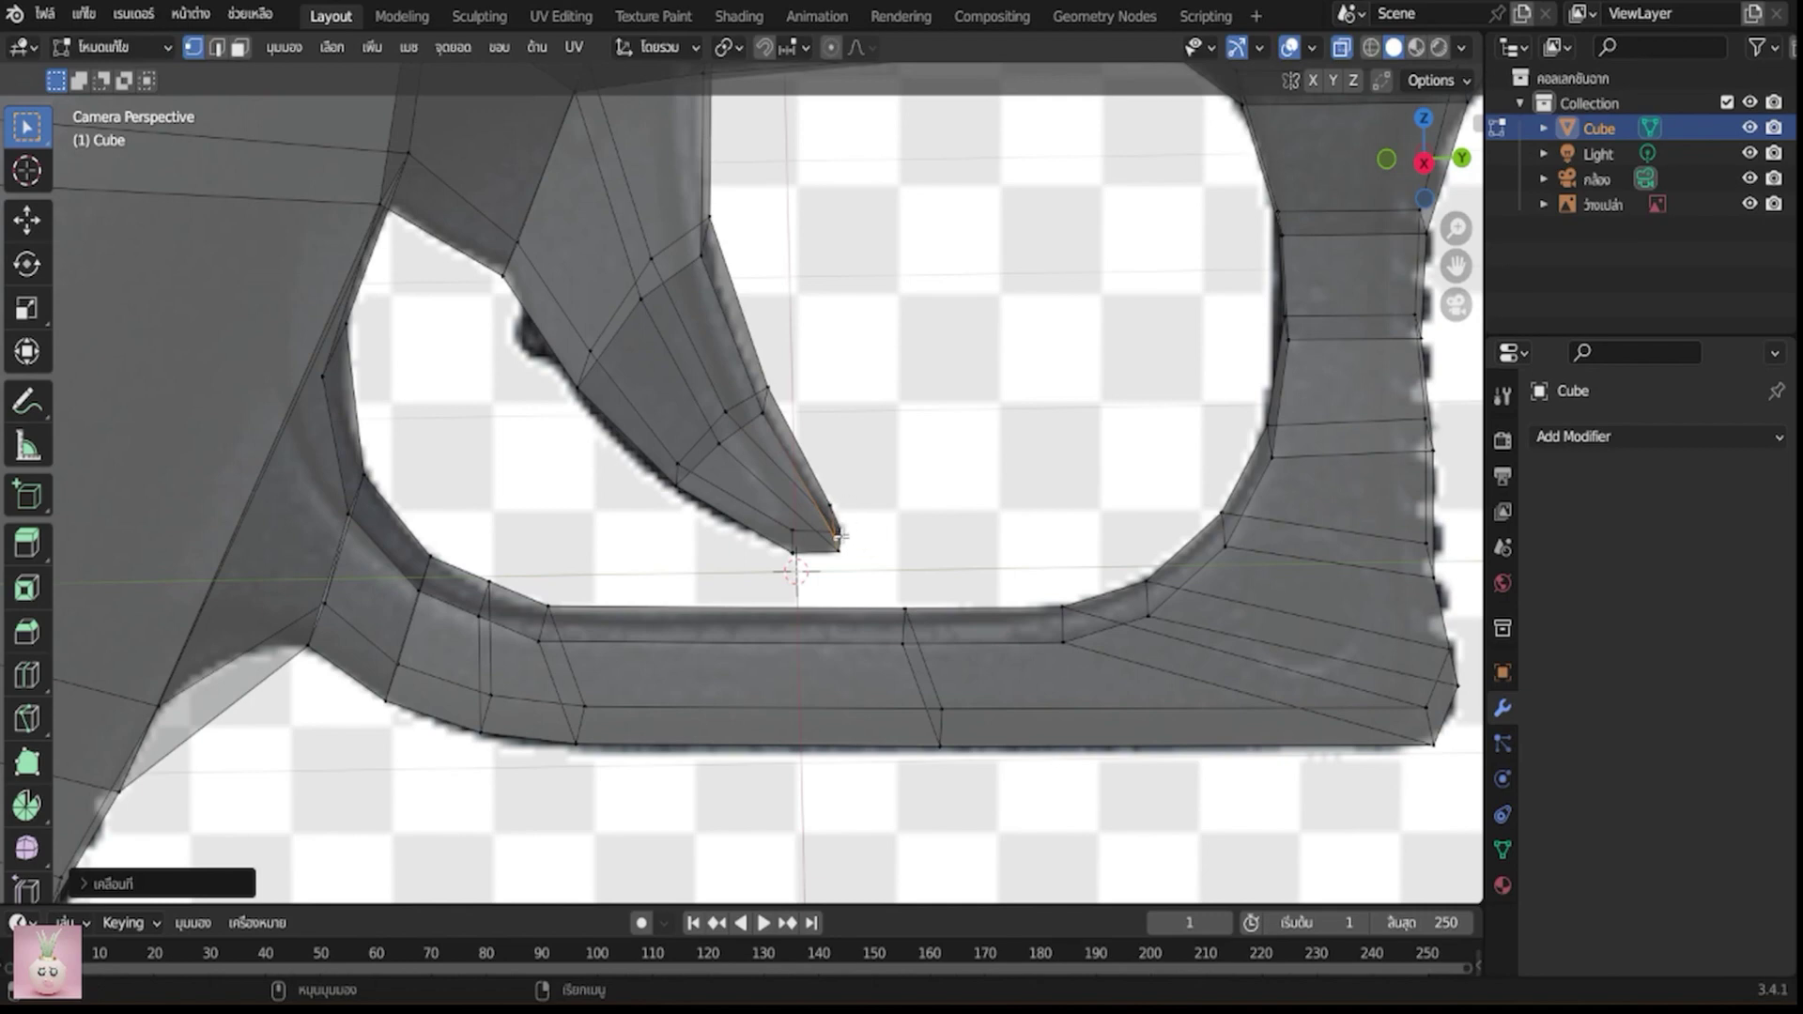
pyautogui.press('g')
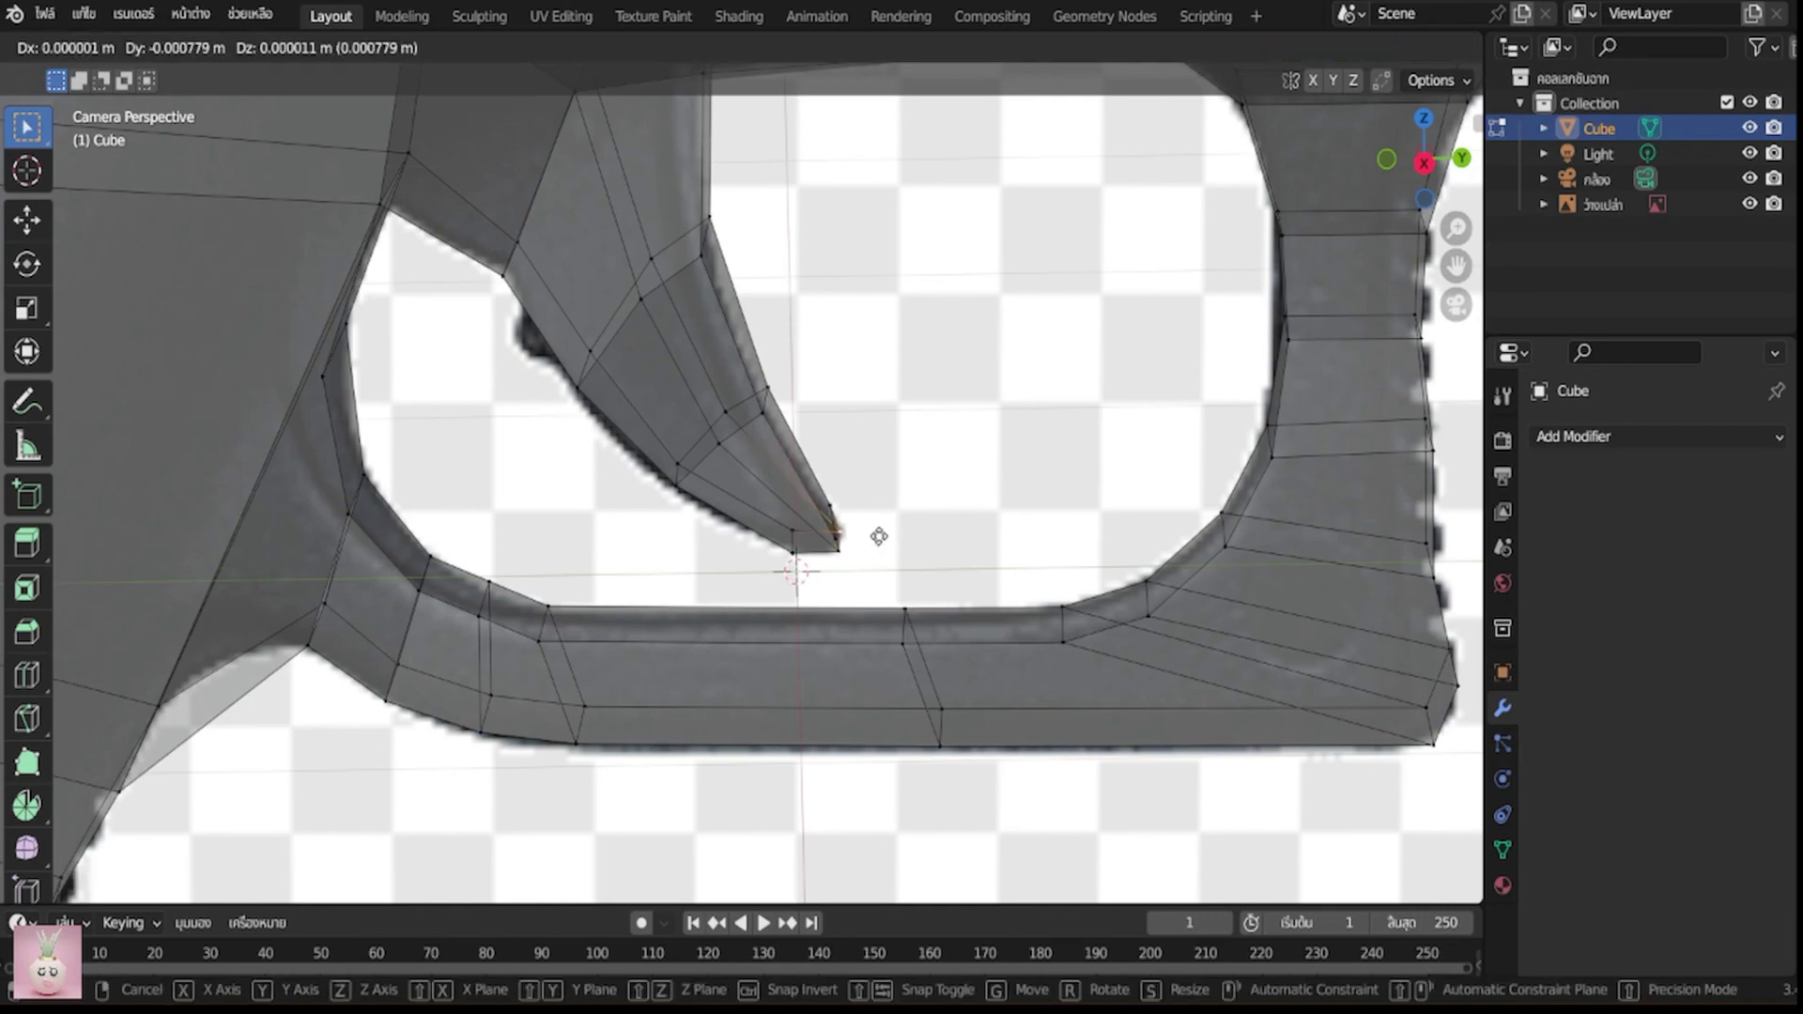
pyautogui.click(886, 533)
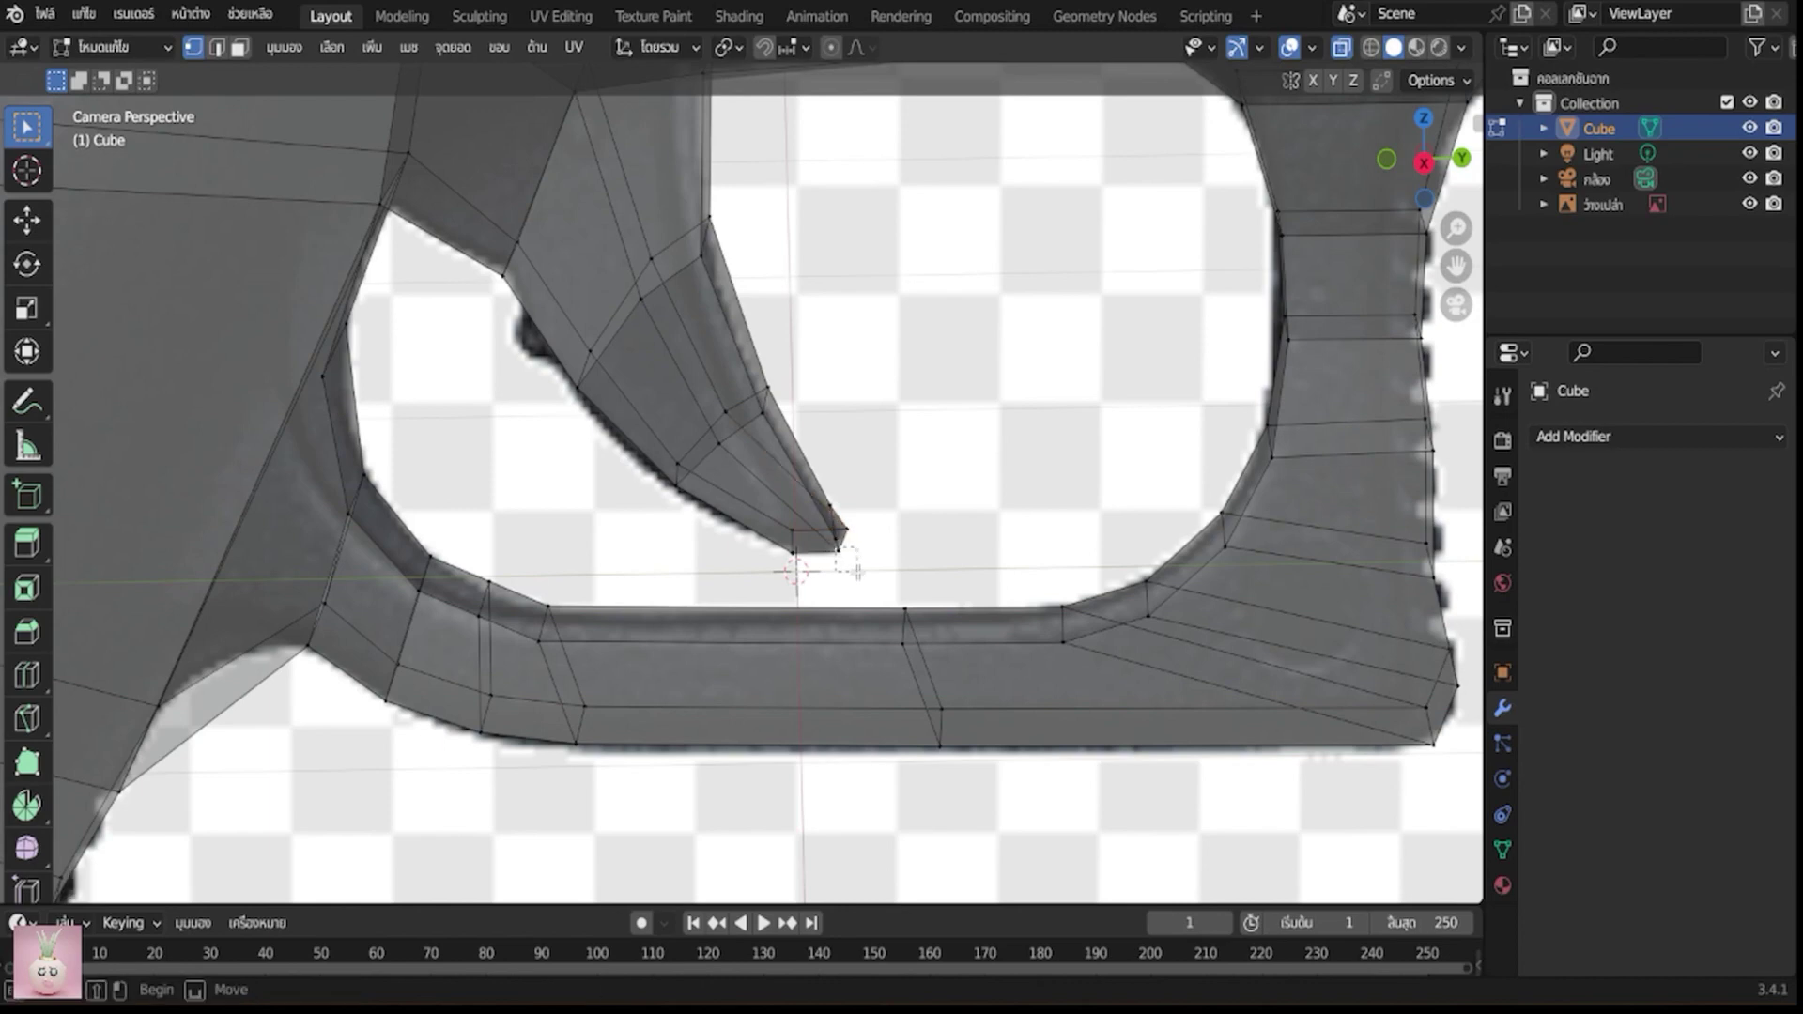
pyautogui.press('g')
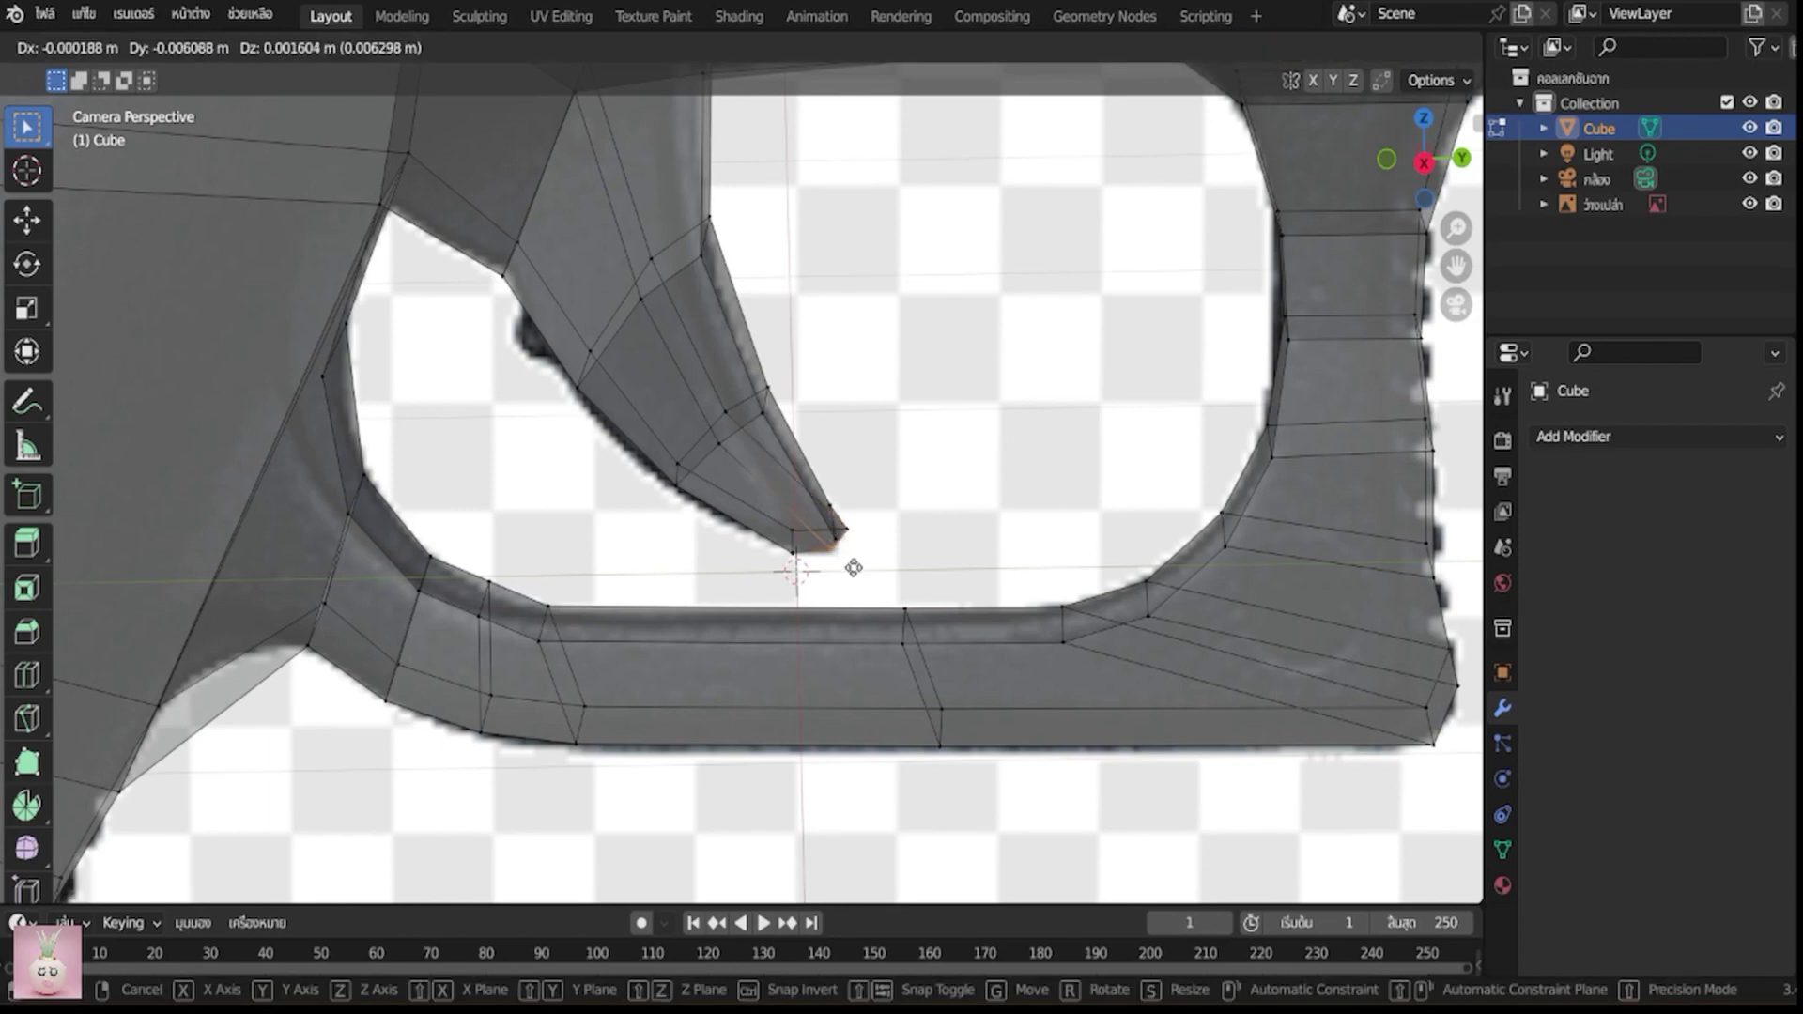
pyautogui.click(859, 565)
pyautogui.click(840, 515)
pyautogui.press('g')
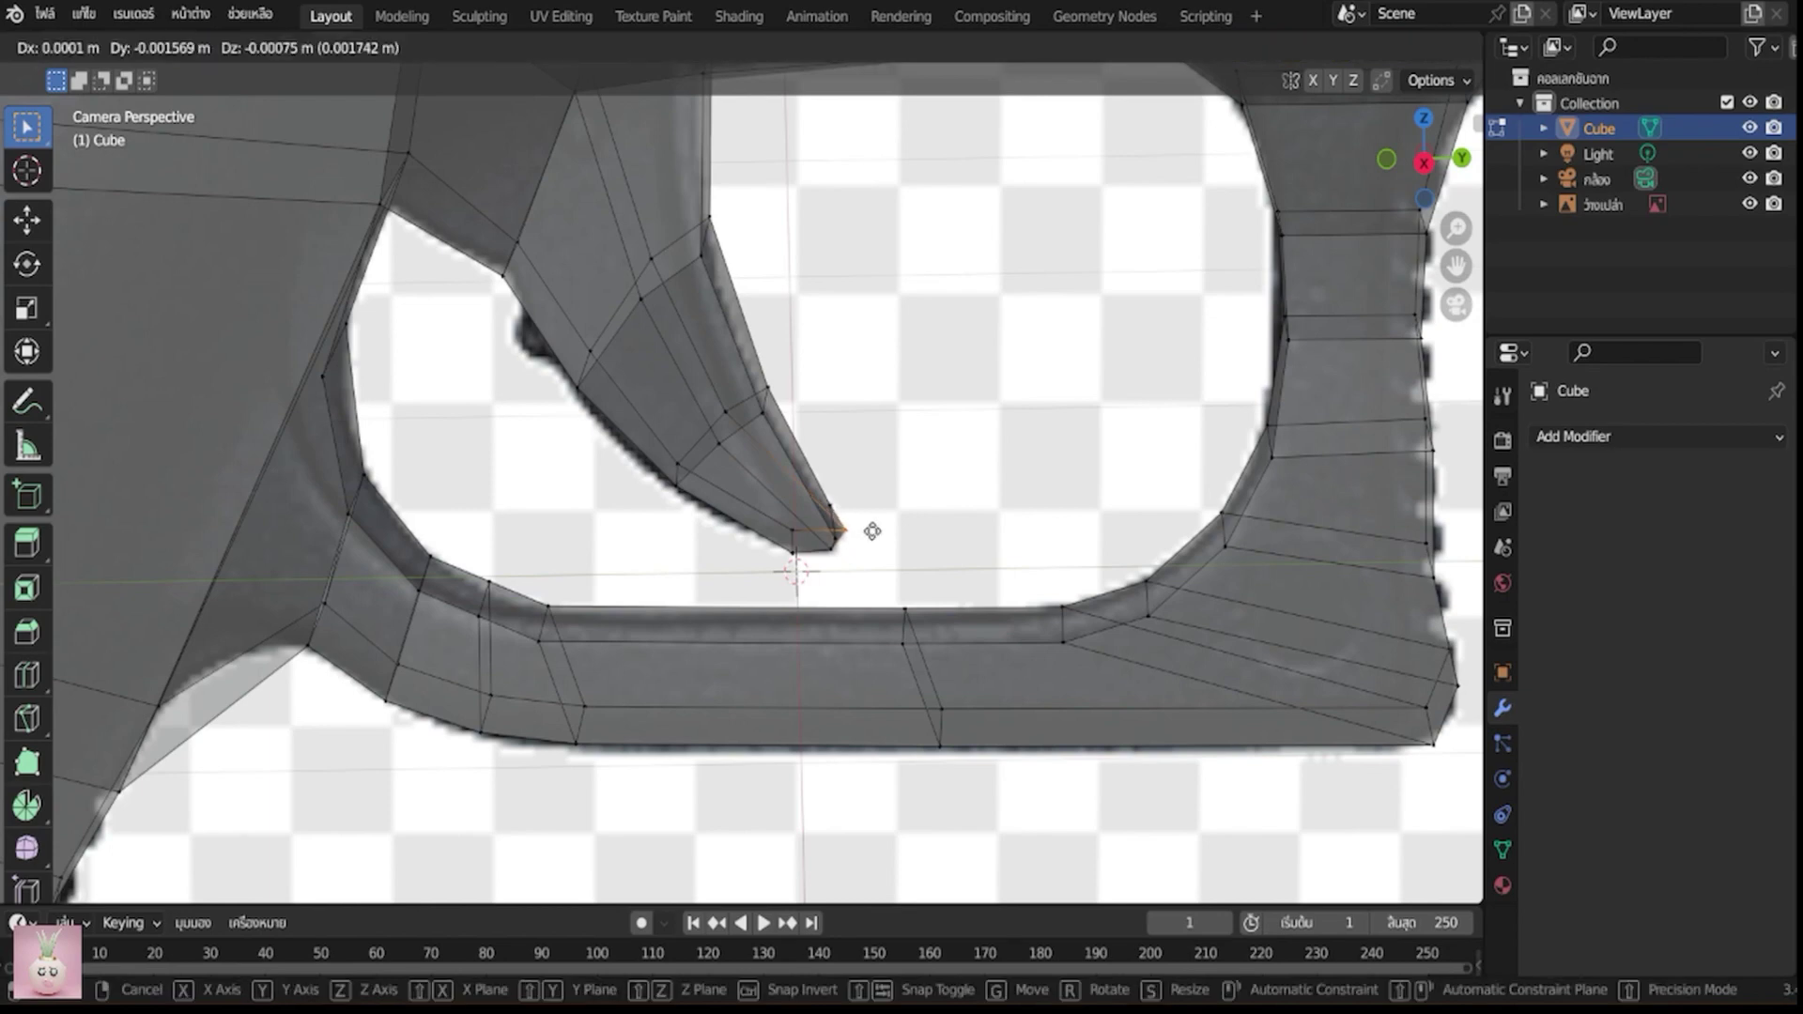
pyautogui.click(873, 532)
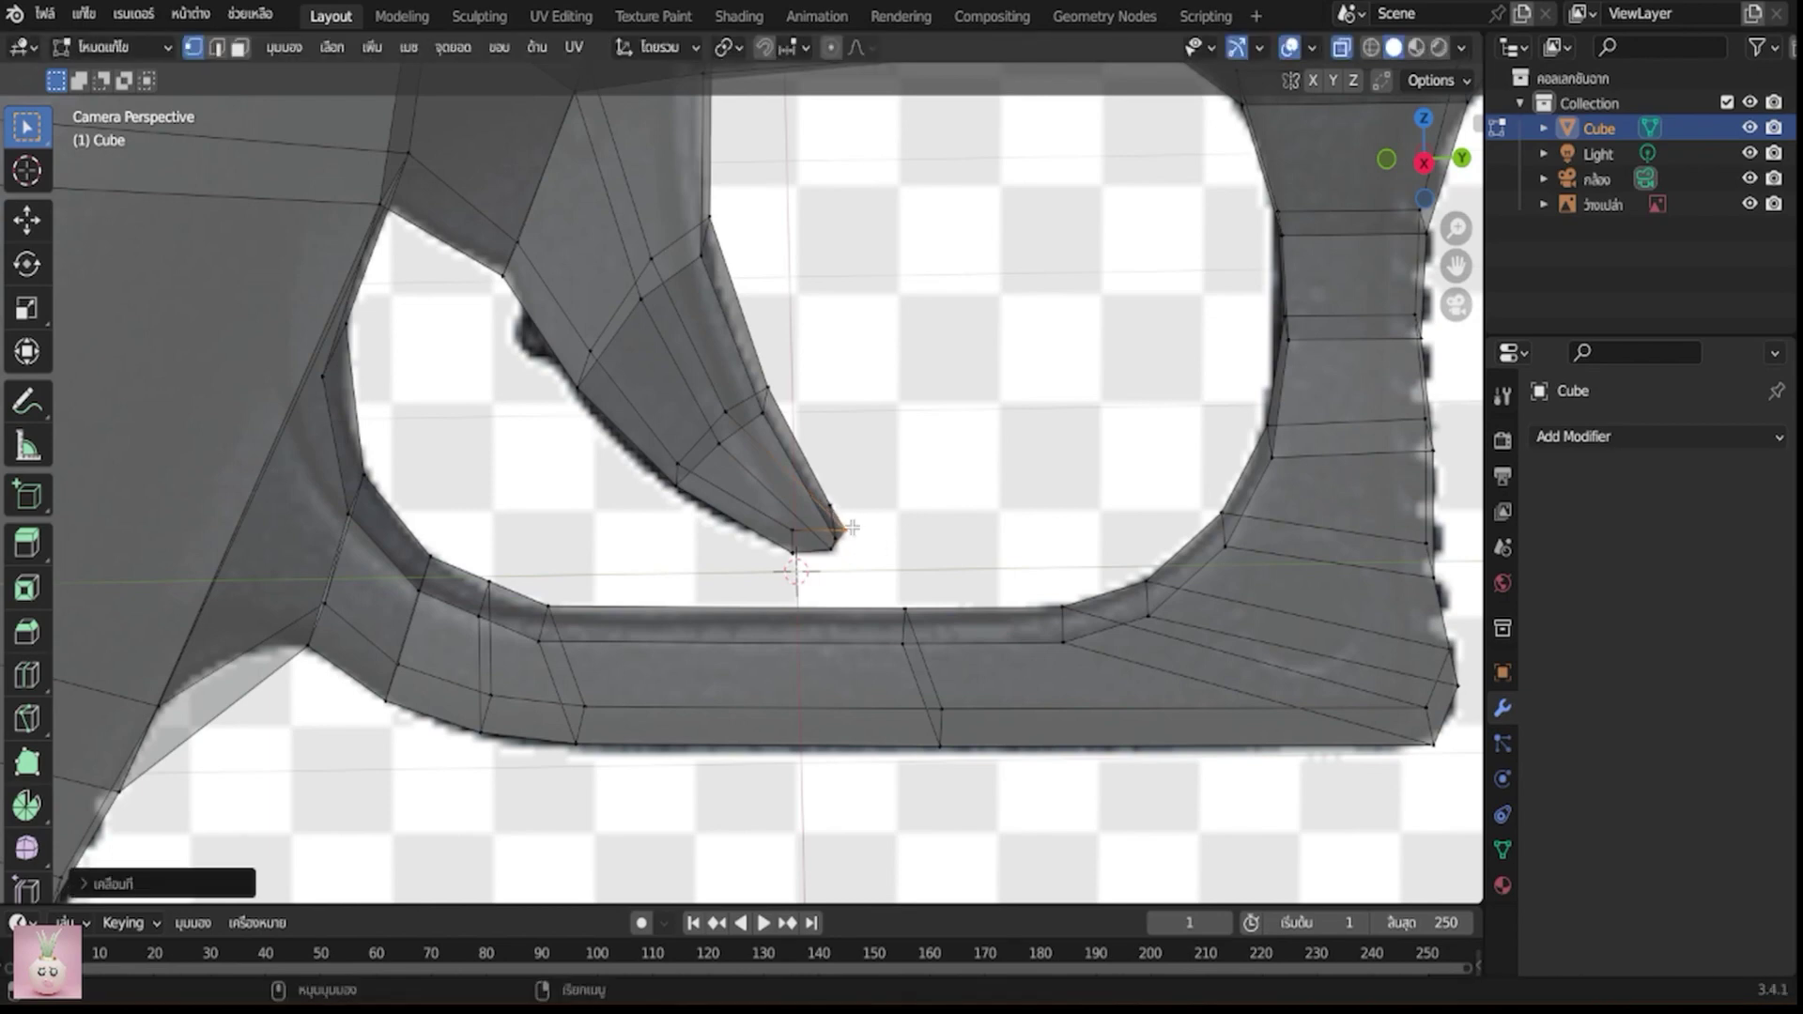
# Cut two edge loops across the trigger's upper section where it meets the frame, then select its front edge
pyautogui.hotkey('ctrl', 'r')
pyautogui.click(550, 305)
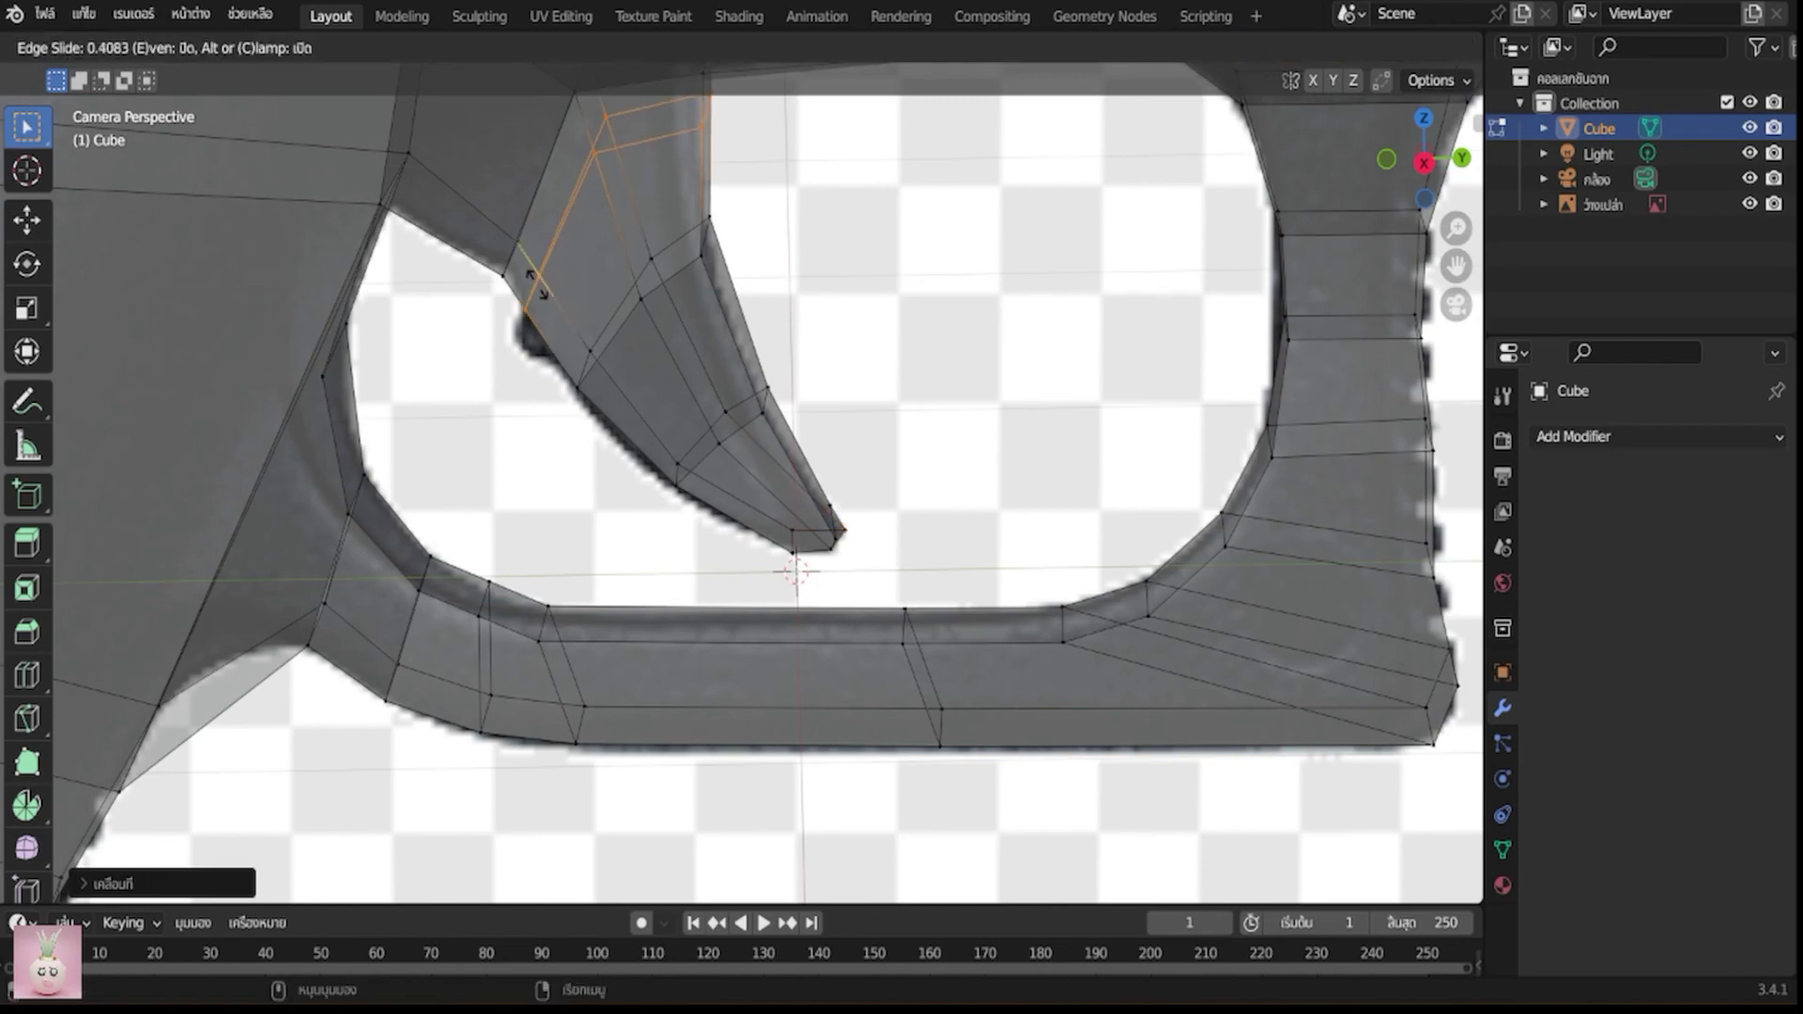
pyautogui.click(535, 281)
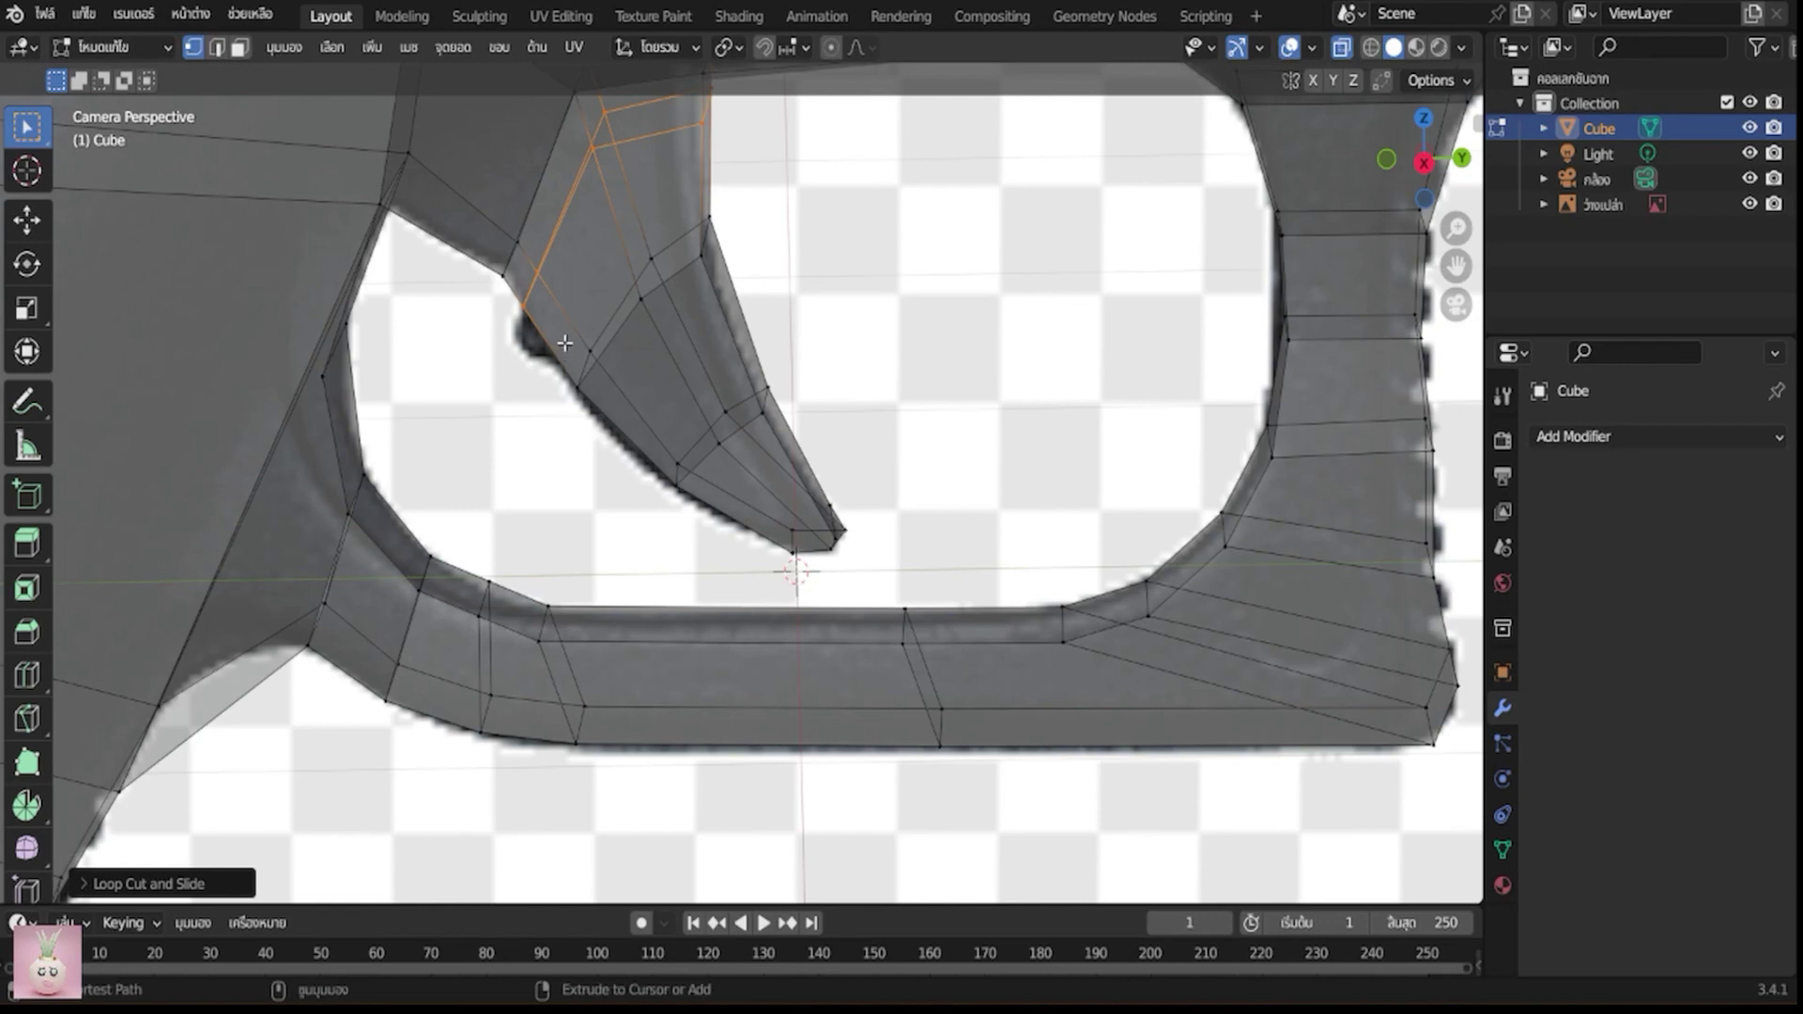
pyautogui.hotkey('ctrl', 'r')
pyautogui.click(565, 343)
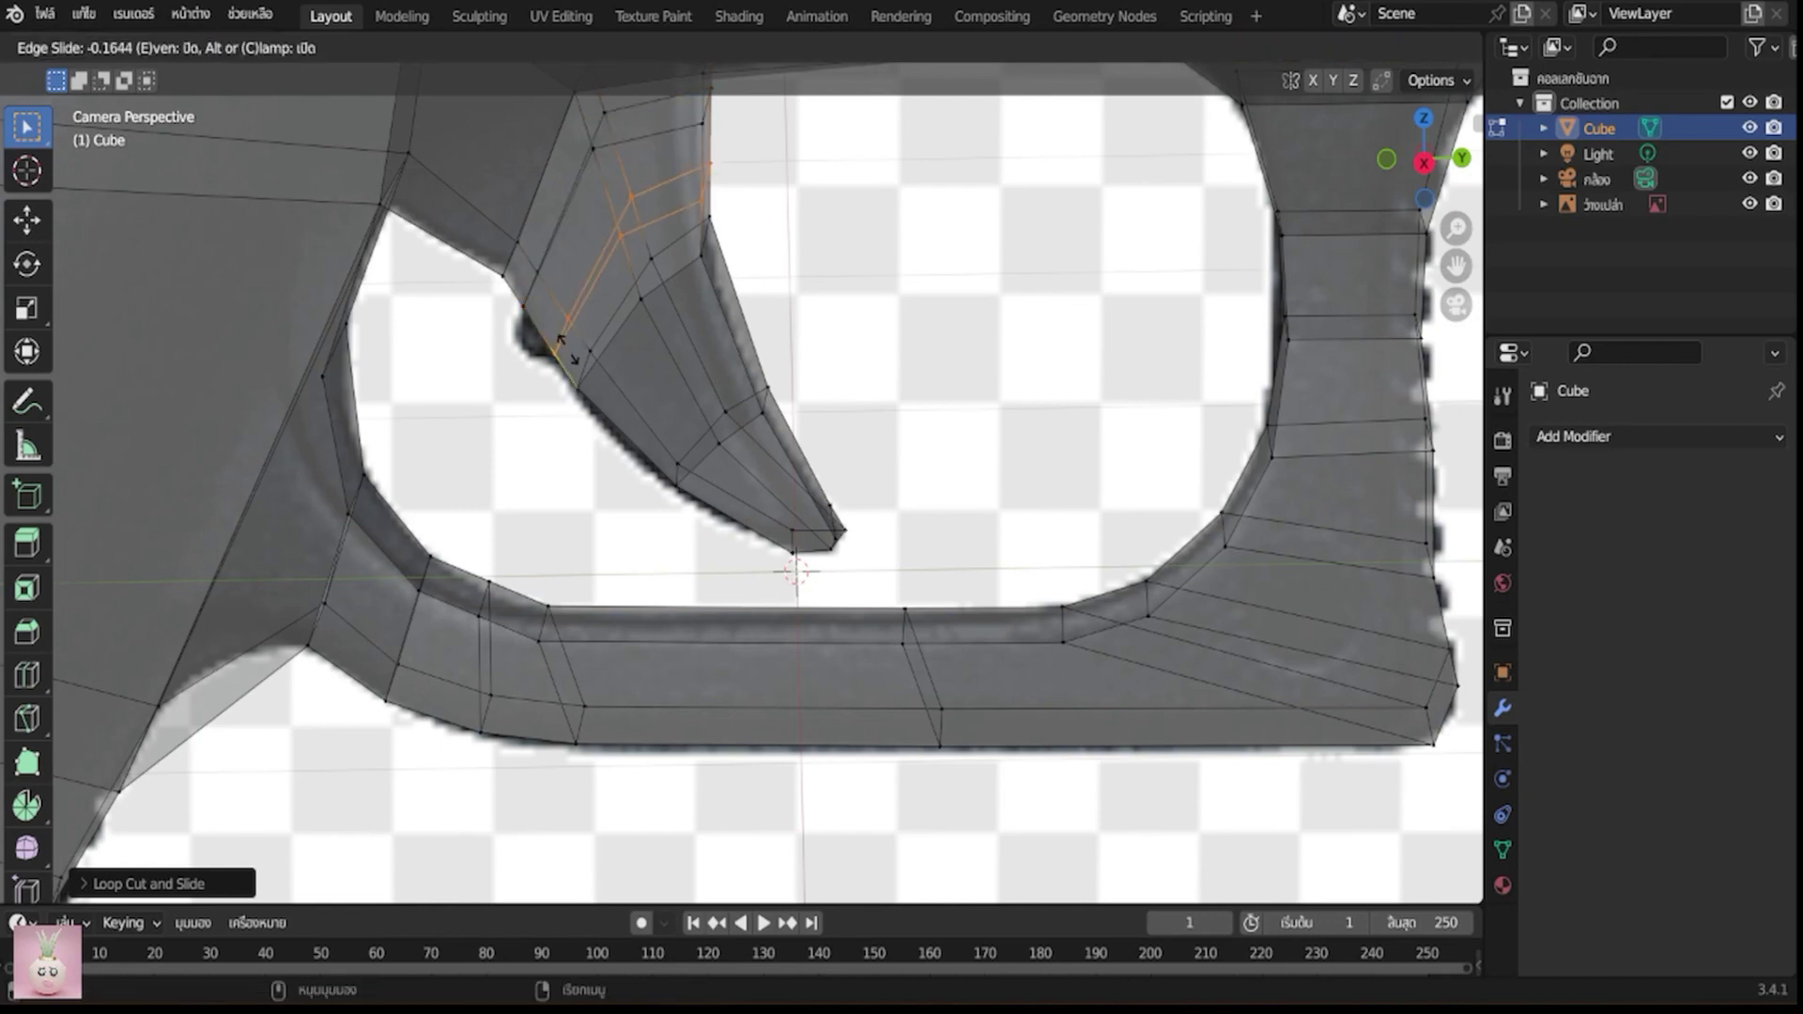
pyautogui.click(564, 343)
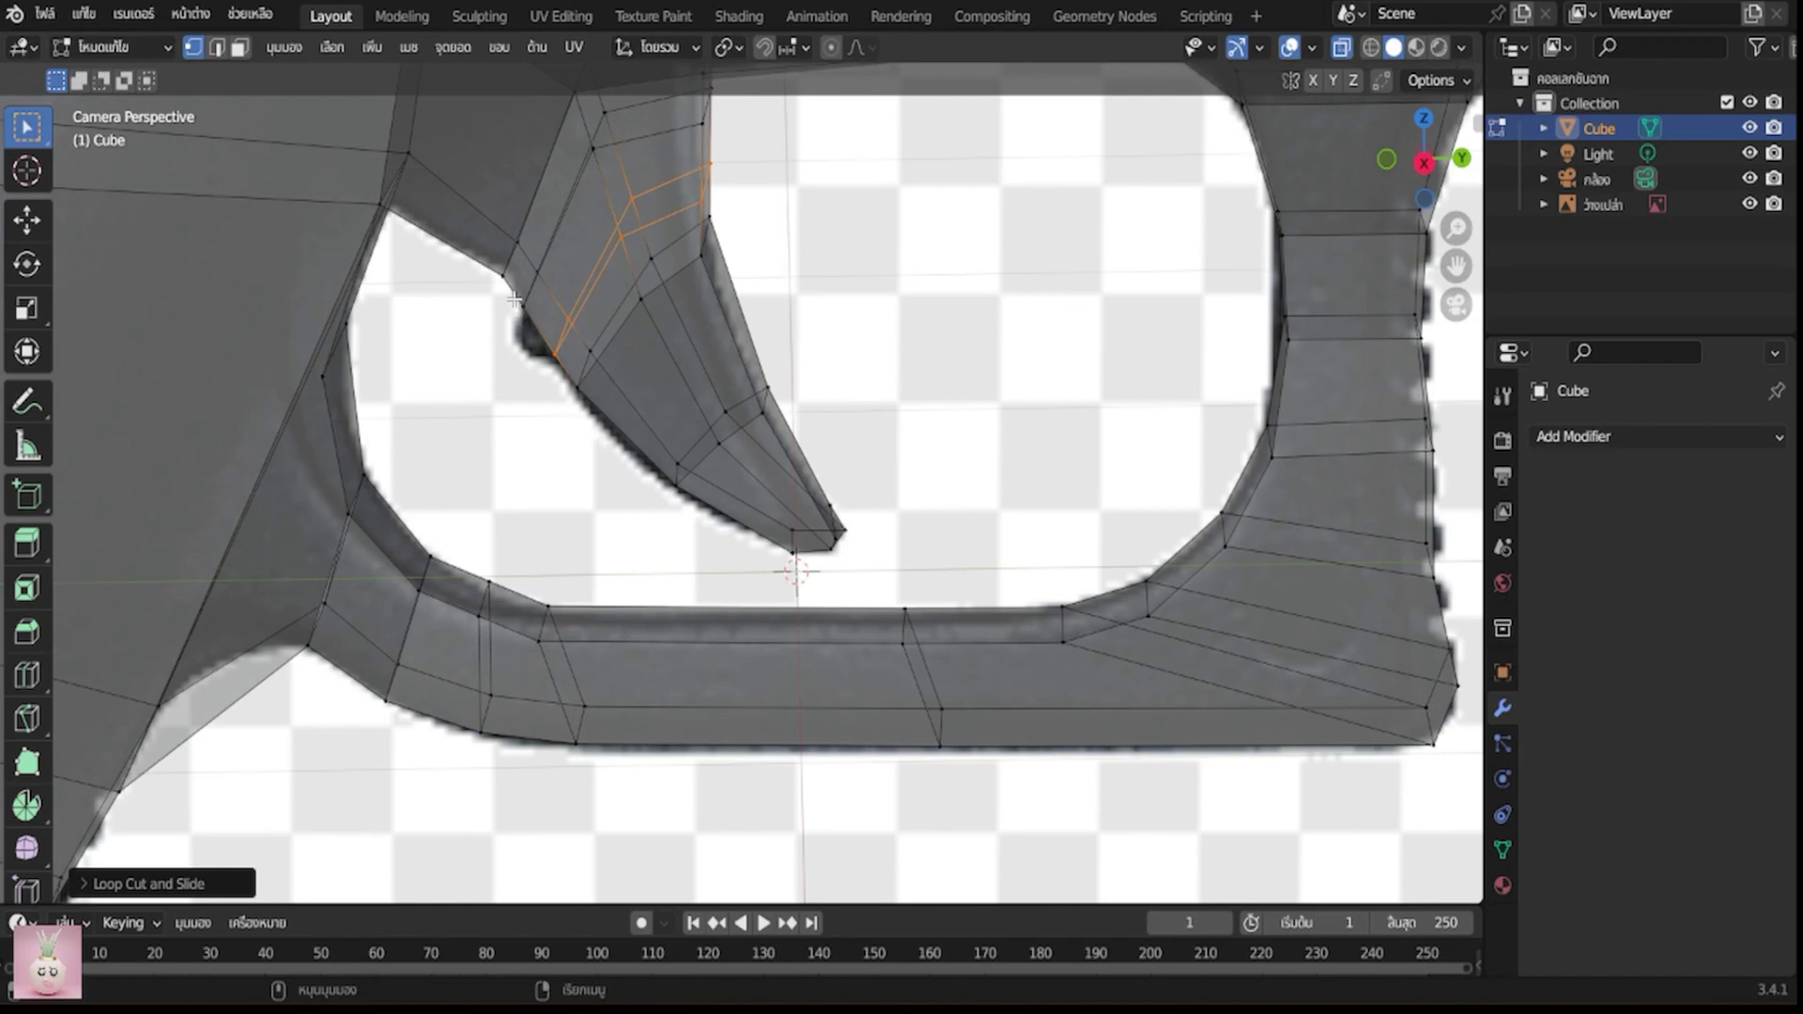
pyautogui.moveTo(519, 301); pyautogui.dragTo(540, 355)
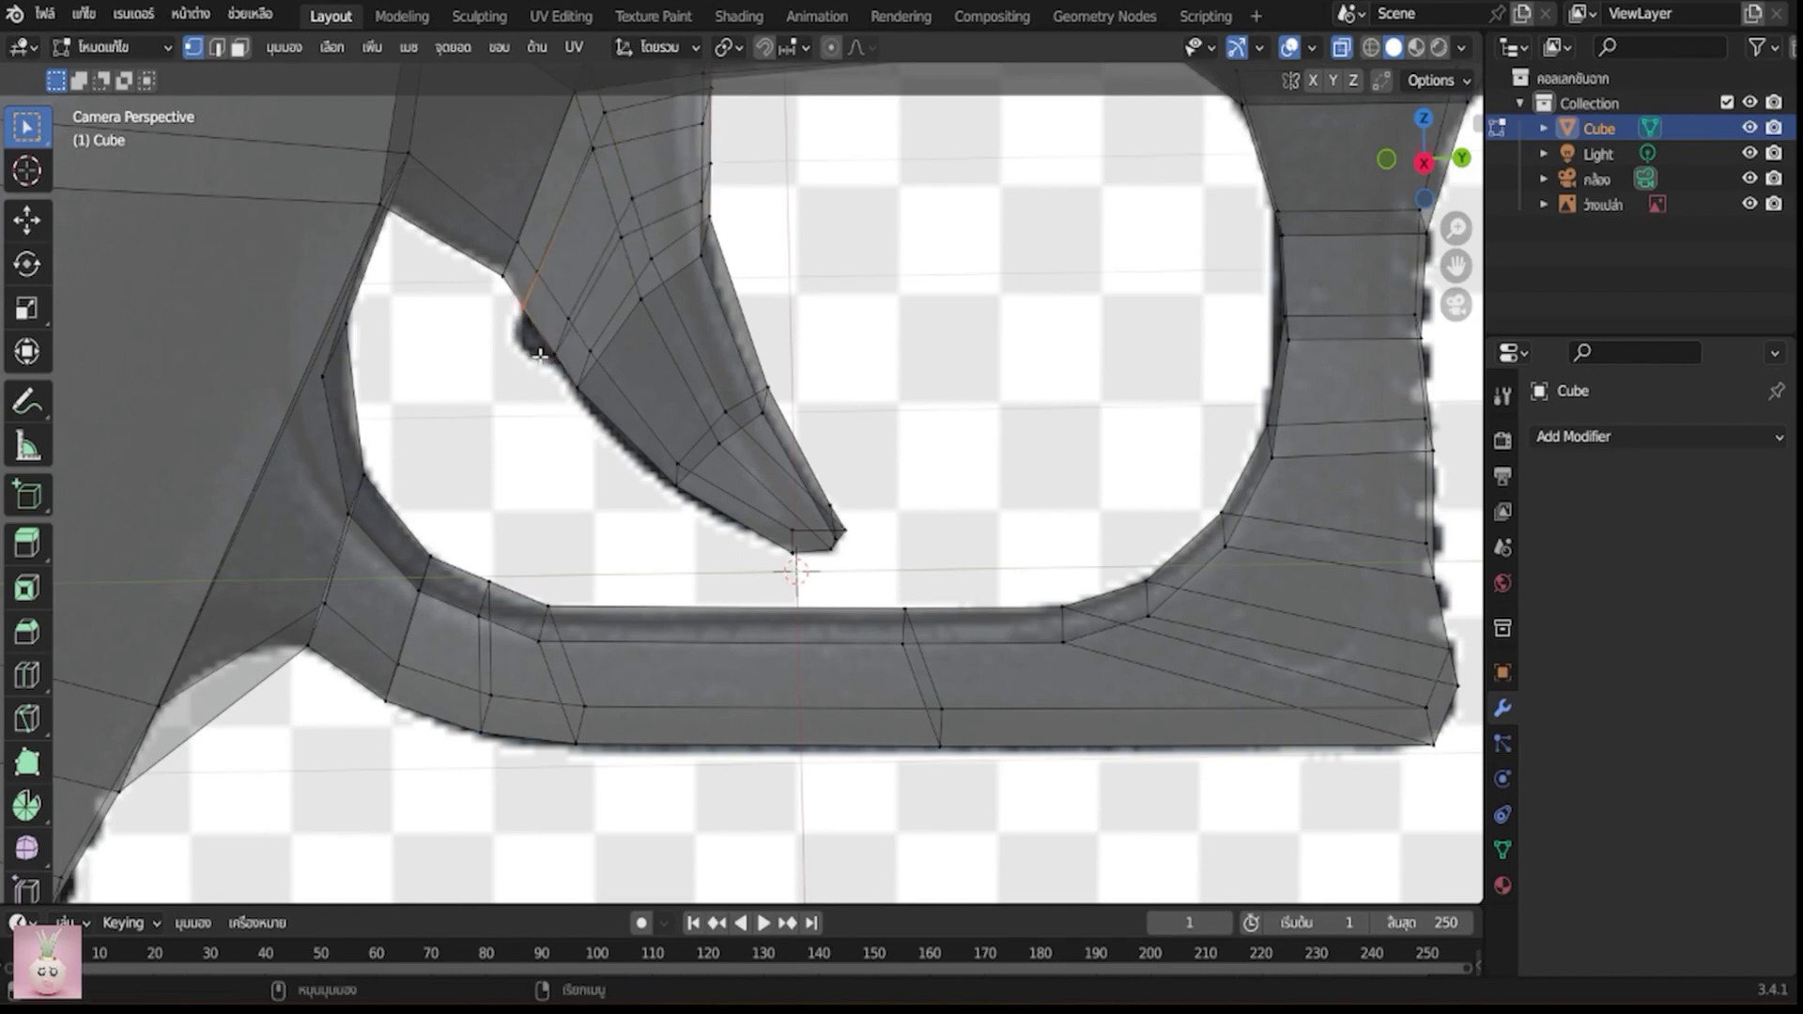
# Select the trigger's front edges and box-select its upper mesh
pyautogui.keyDown('shift'); pyautogui.click(560, 367); pyautogui.keyUp('shift')
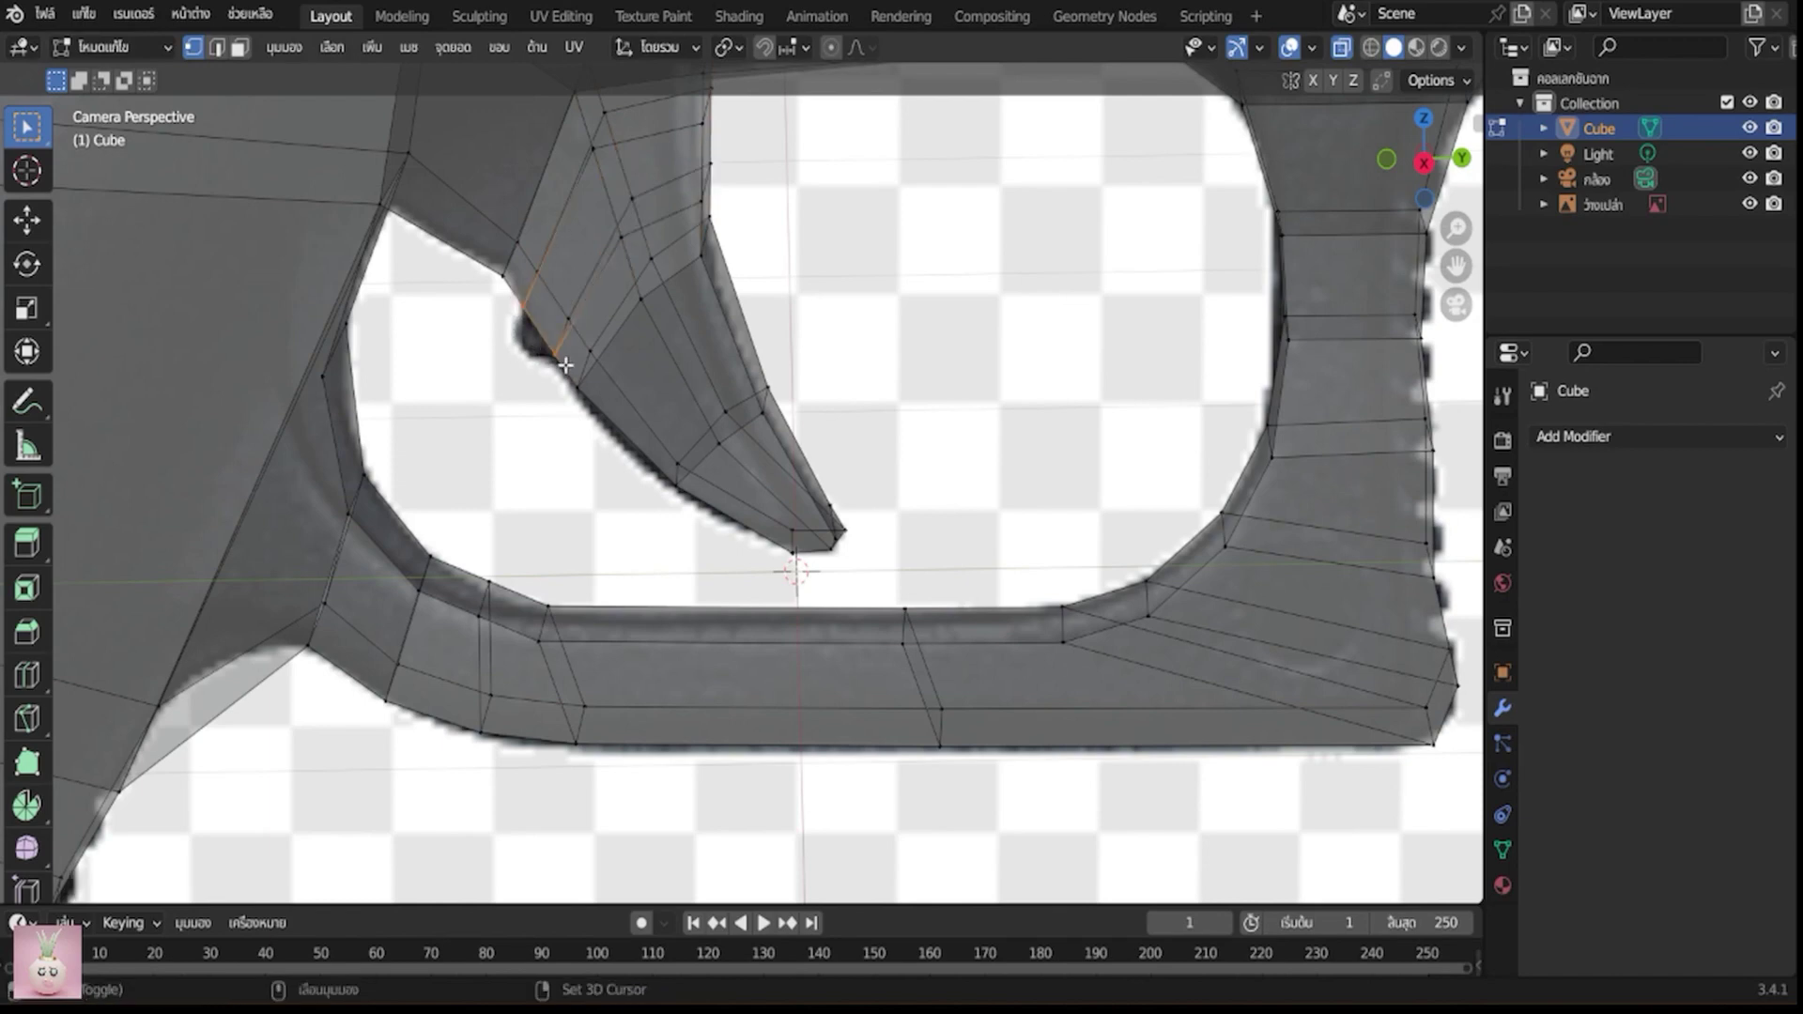
pyautogui.keyDown('shift'); pyautogui.click(573, 366); pyautogui.keyUp('shift')
pyautogui.moveTo(520, 266); pyautogui.dragTo(572, 360)
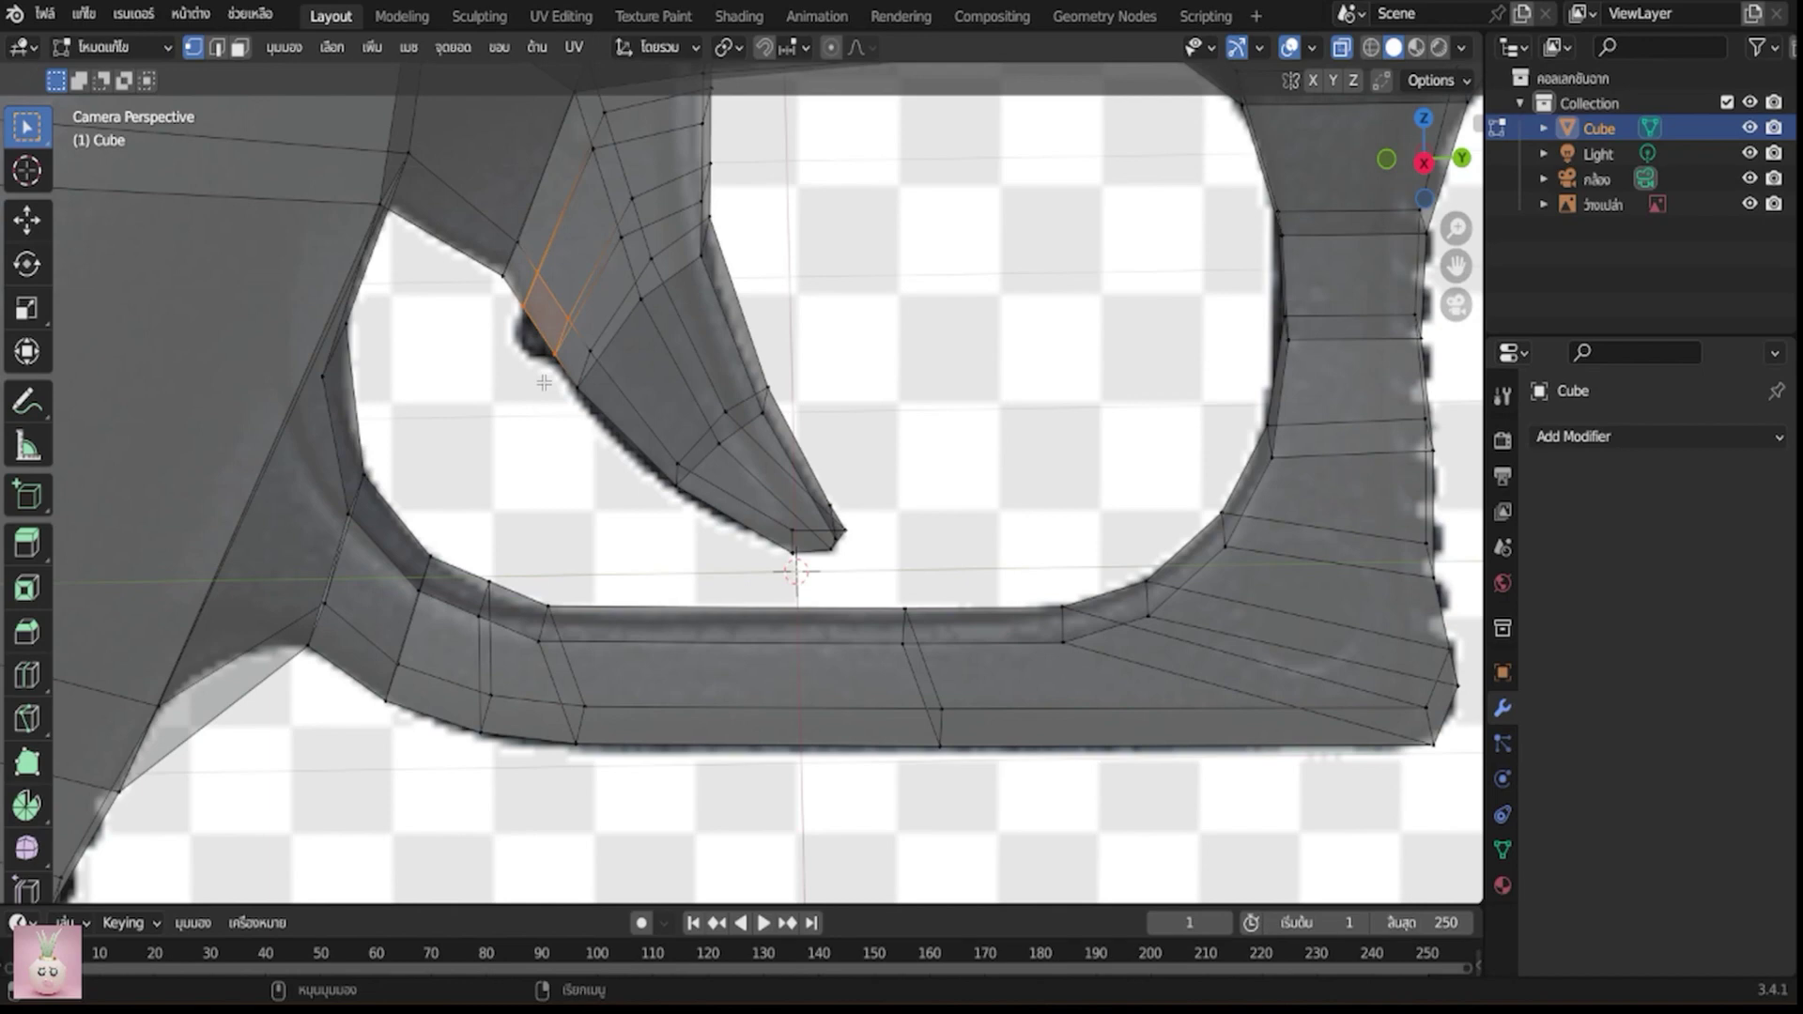
# Extrude the trigger's rear face, shrink it and reposition it into a small protruding nub
pyautogui.press('e')
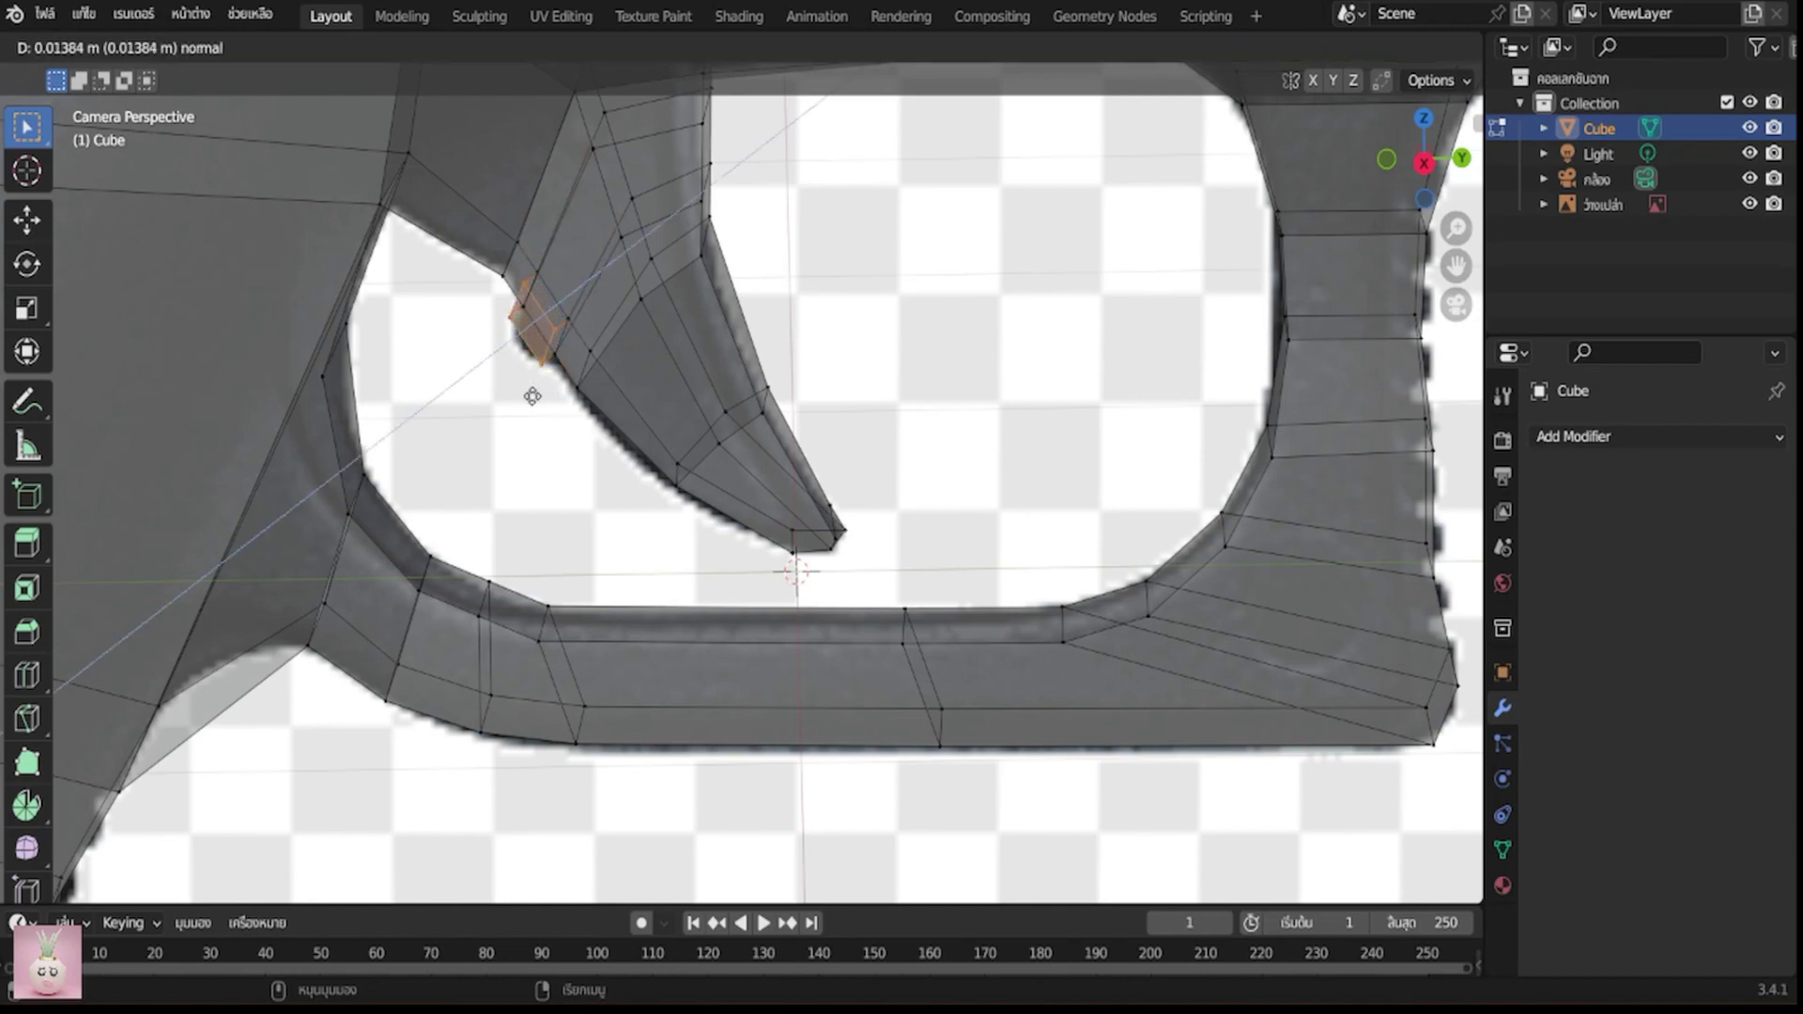
pyautogui.click(531, 399)
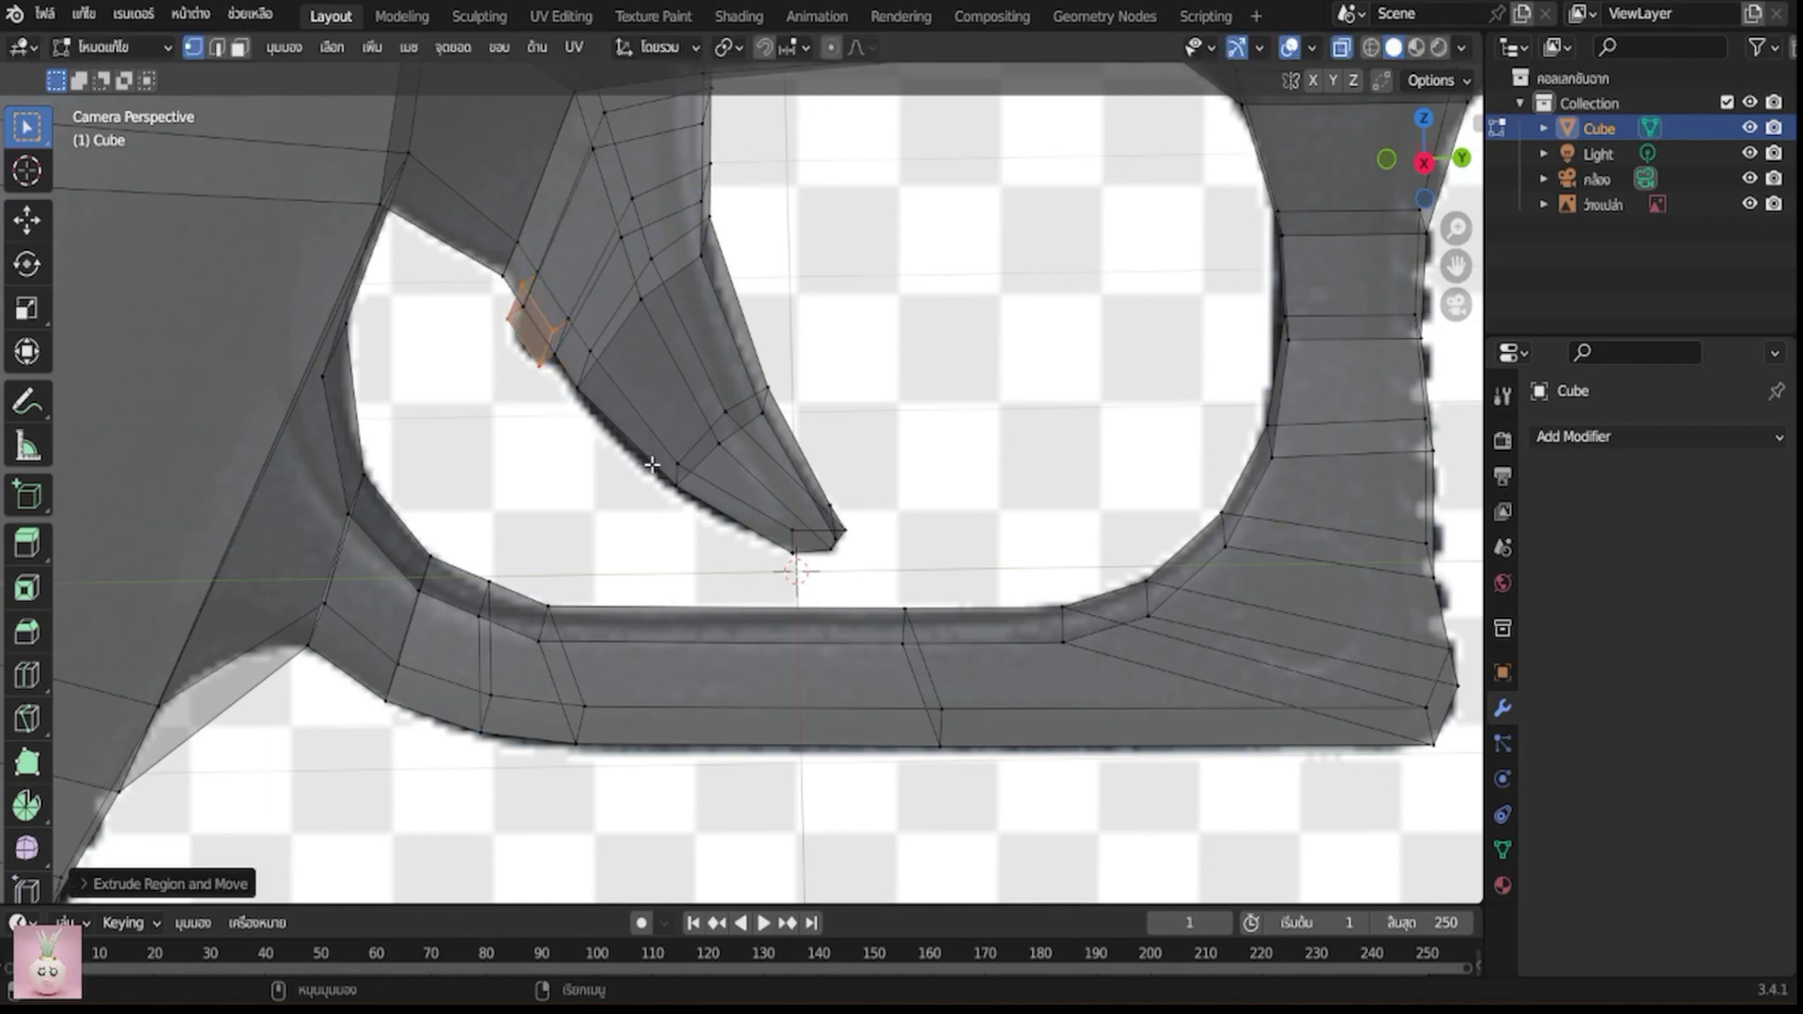
pyautogui.press('s')
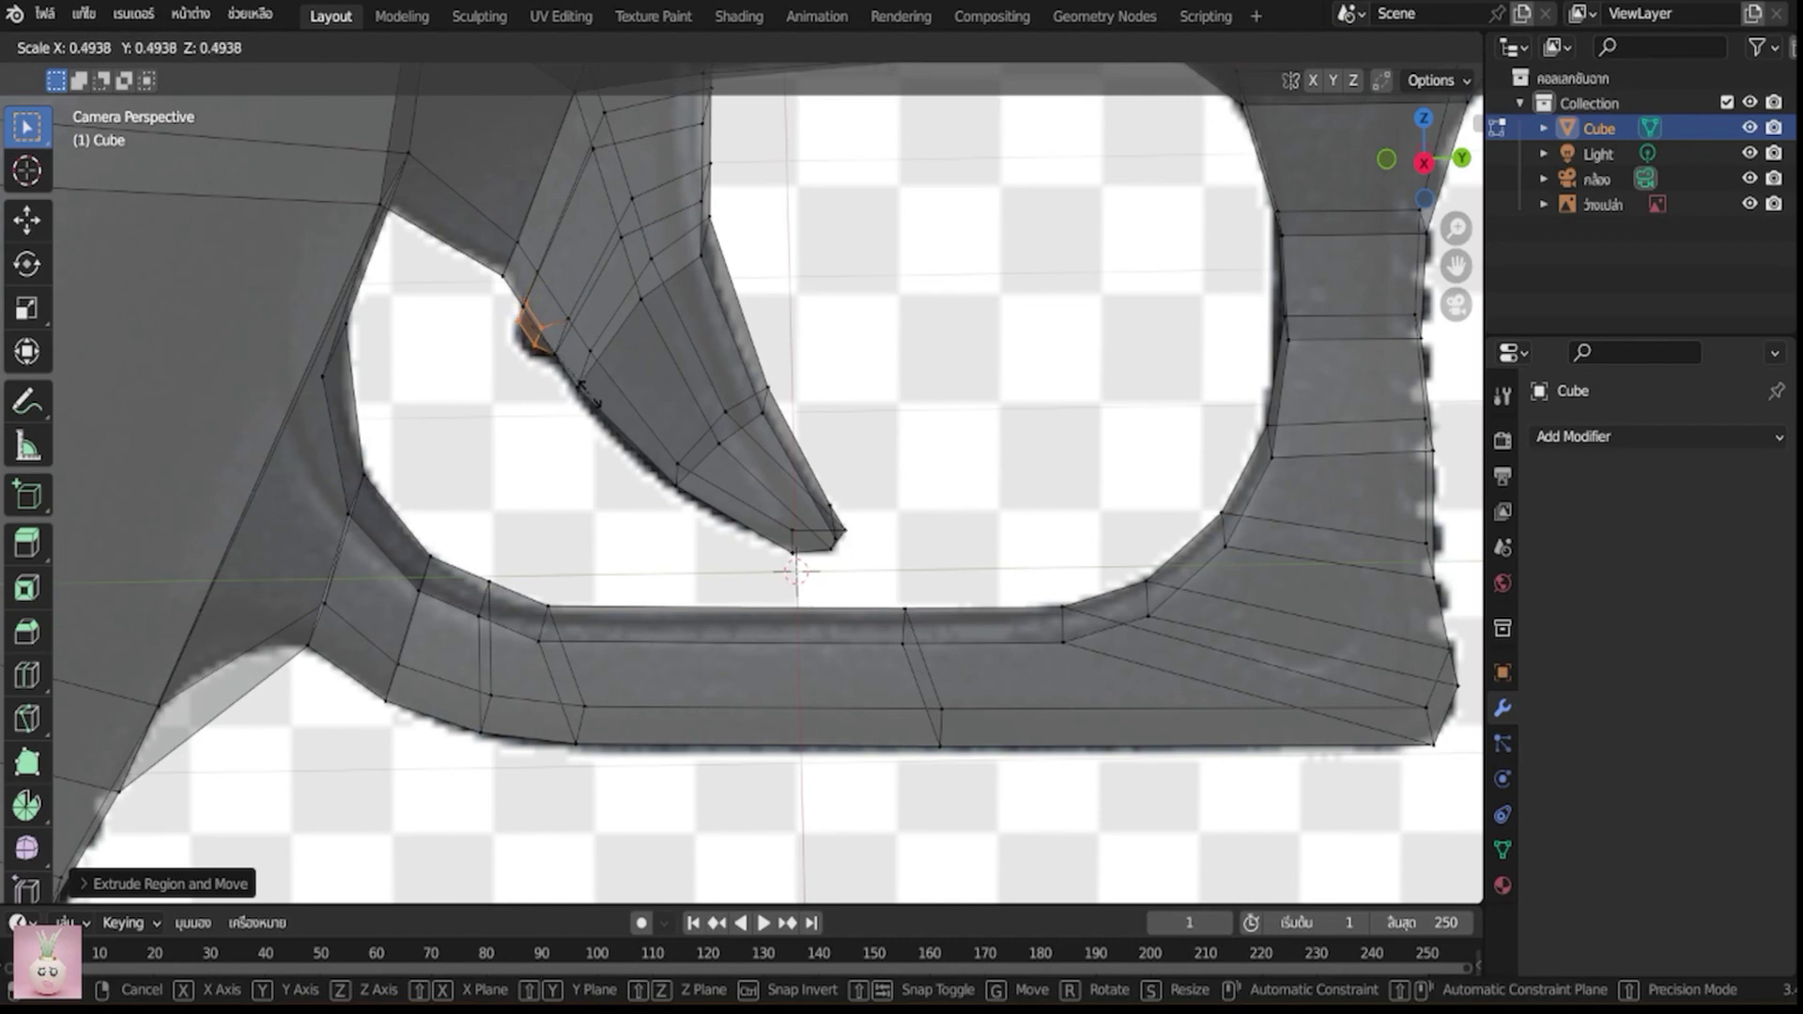
pyautogui.click(574, 385)
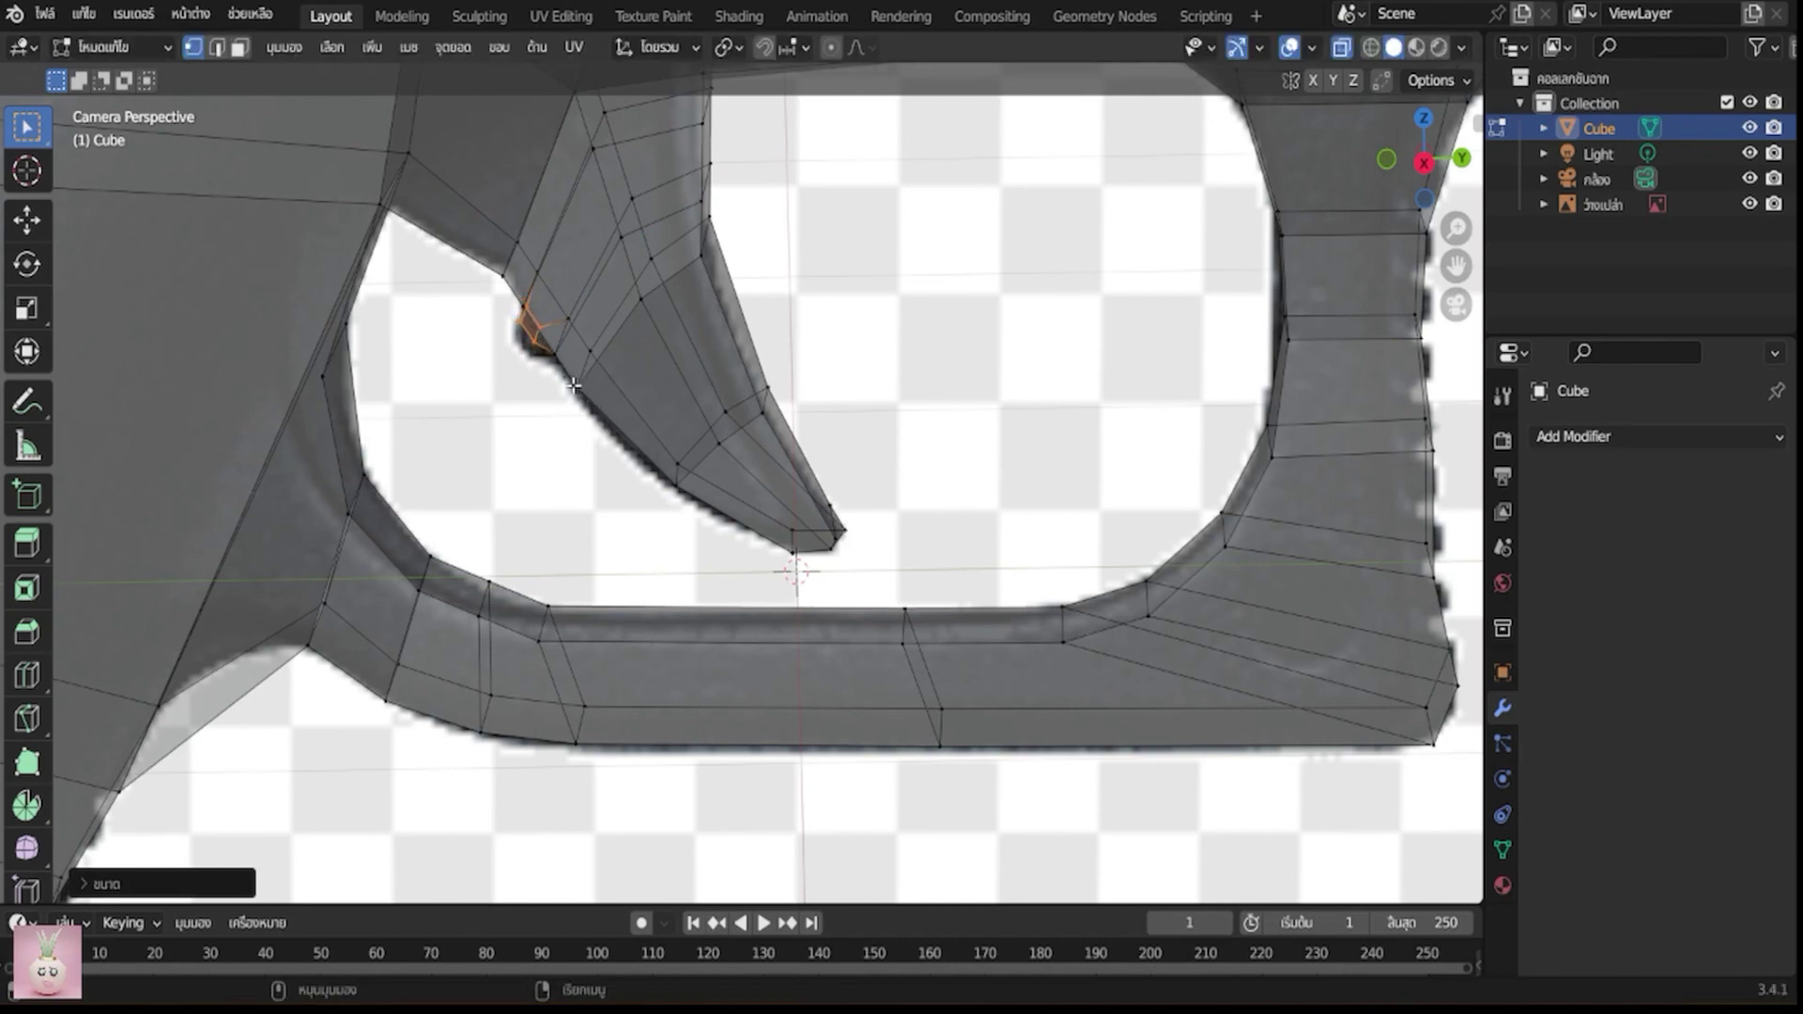
pyautogui.press('g')
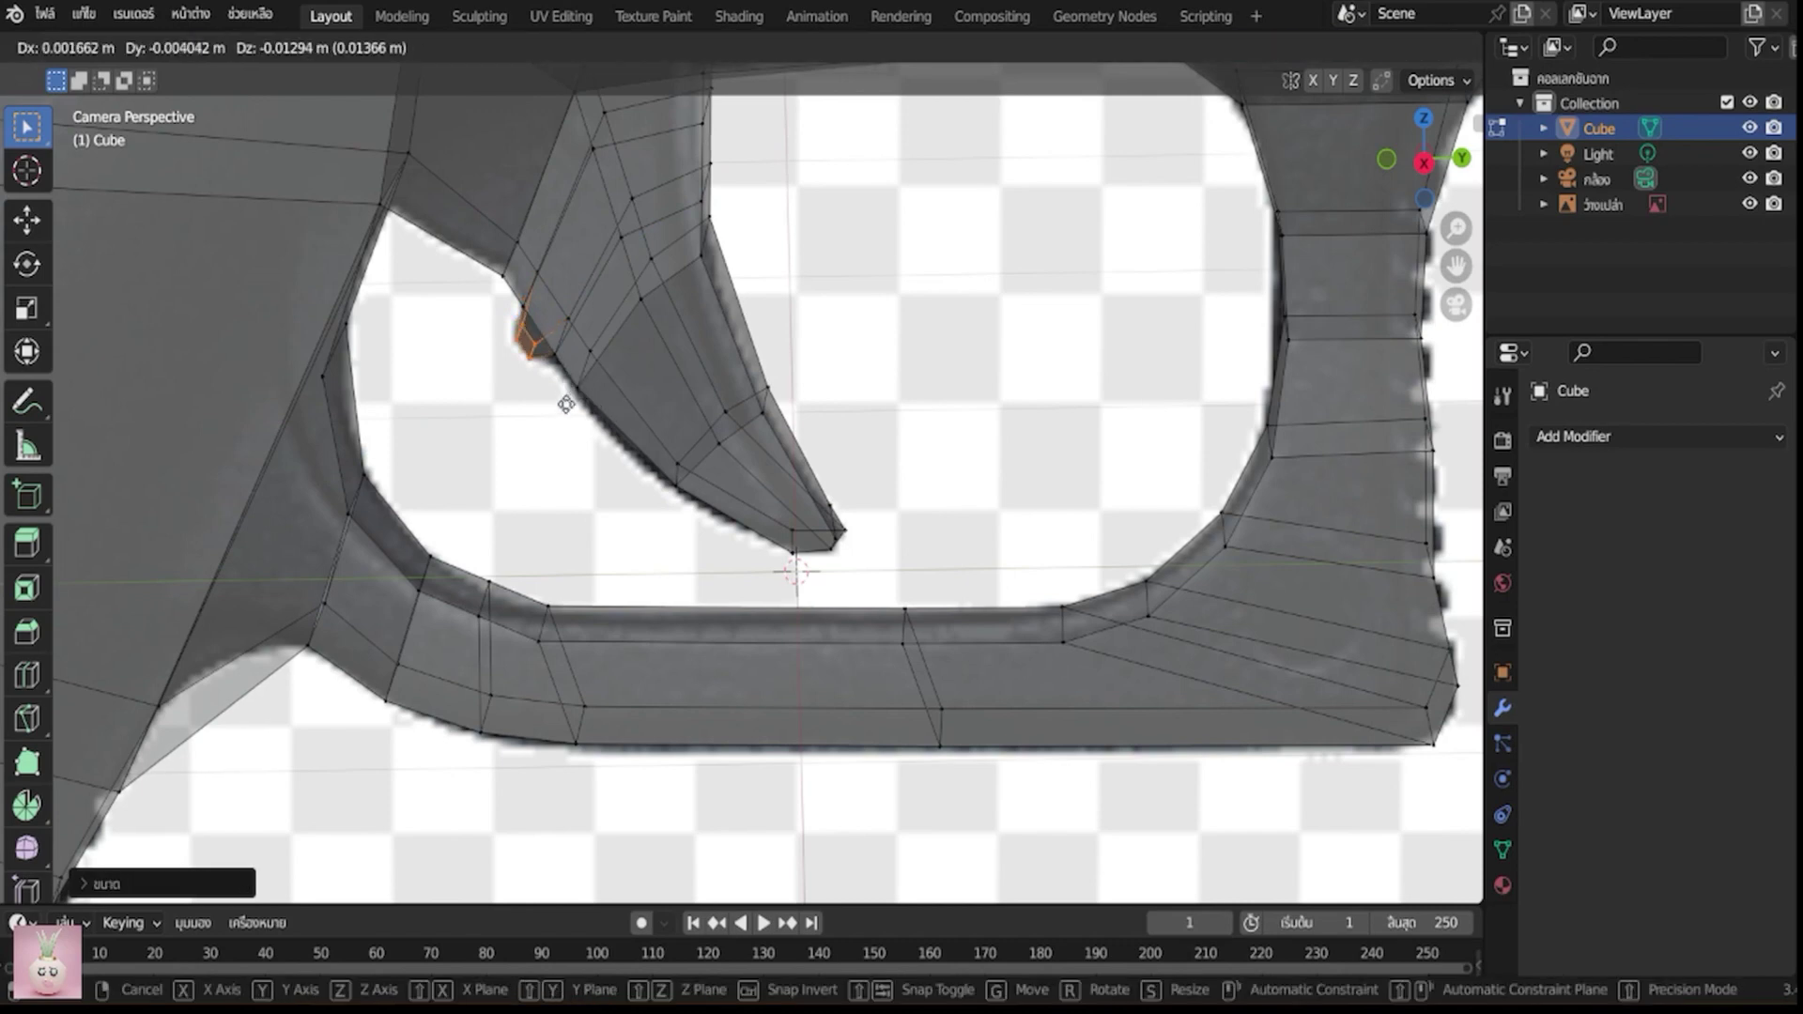
pyautogui.click(566, 404)
pyautogui.press('s')
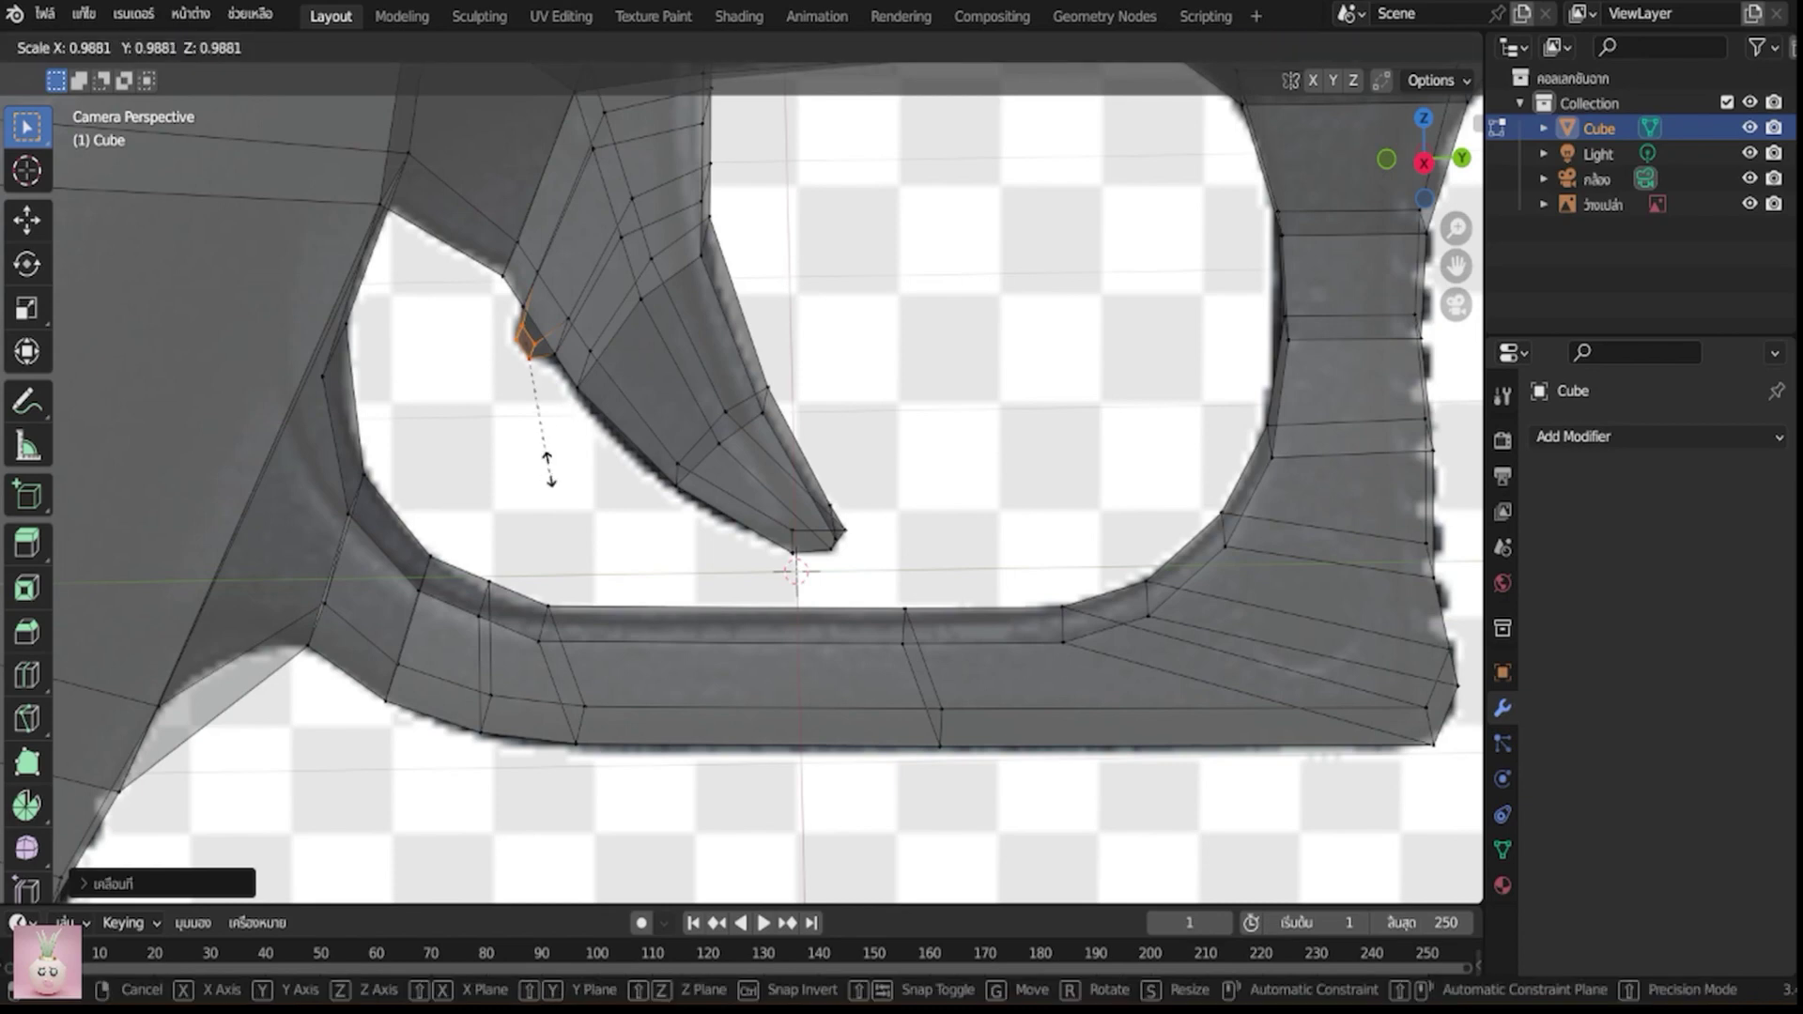
pyautogui.click(539, 447)
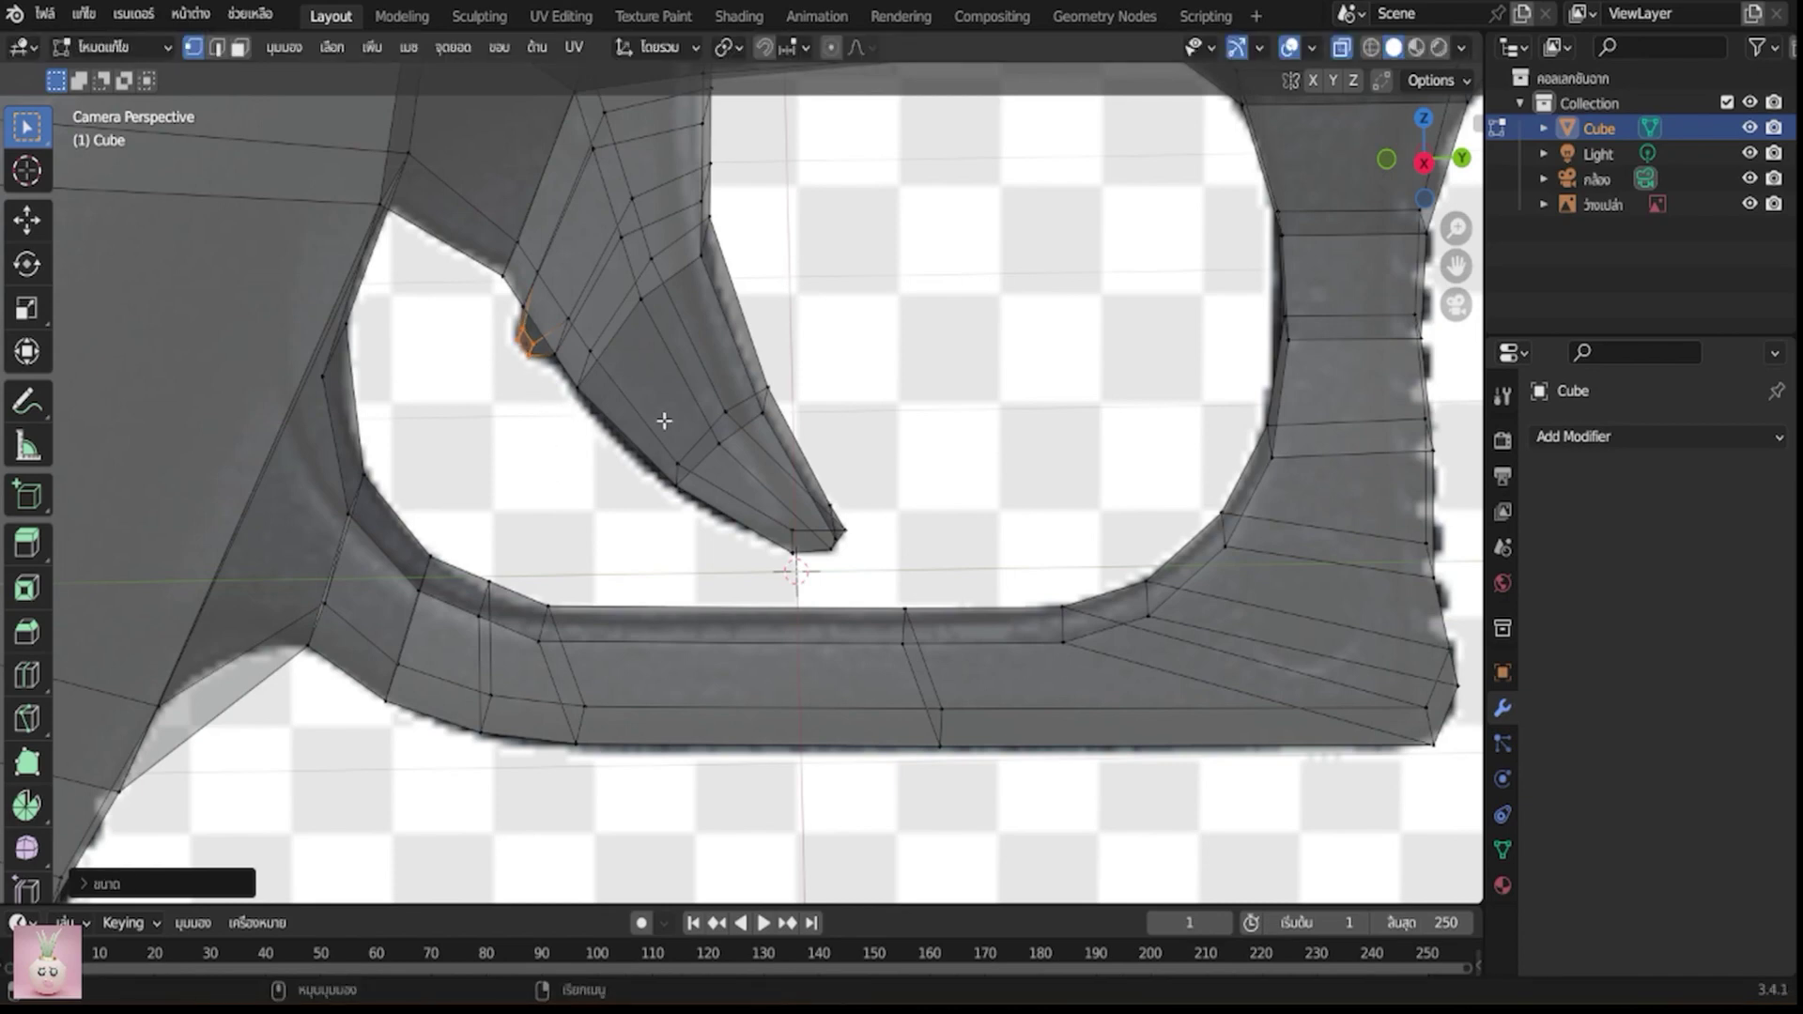
# Zoom out and try moving the lower slide edges down, then undo the move
pyautogui.scroll(-1, 664, 420)
pyautogui.scroll(-3, 668, 420)
pyautogui.scroll(-2, 910, 406)
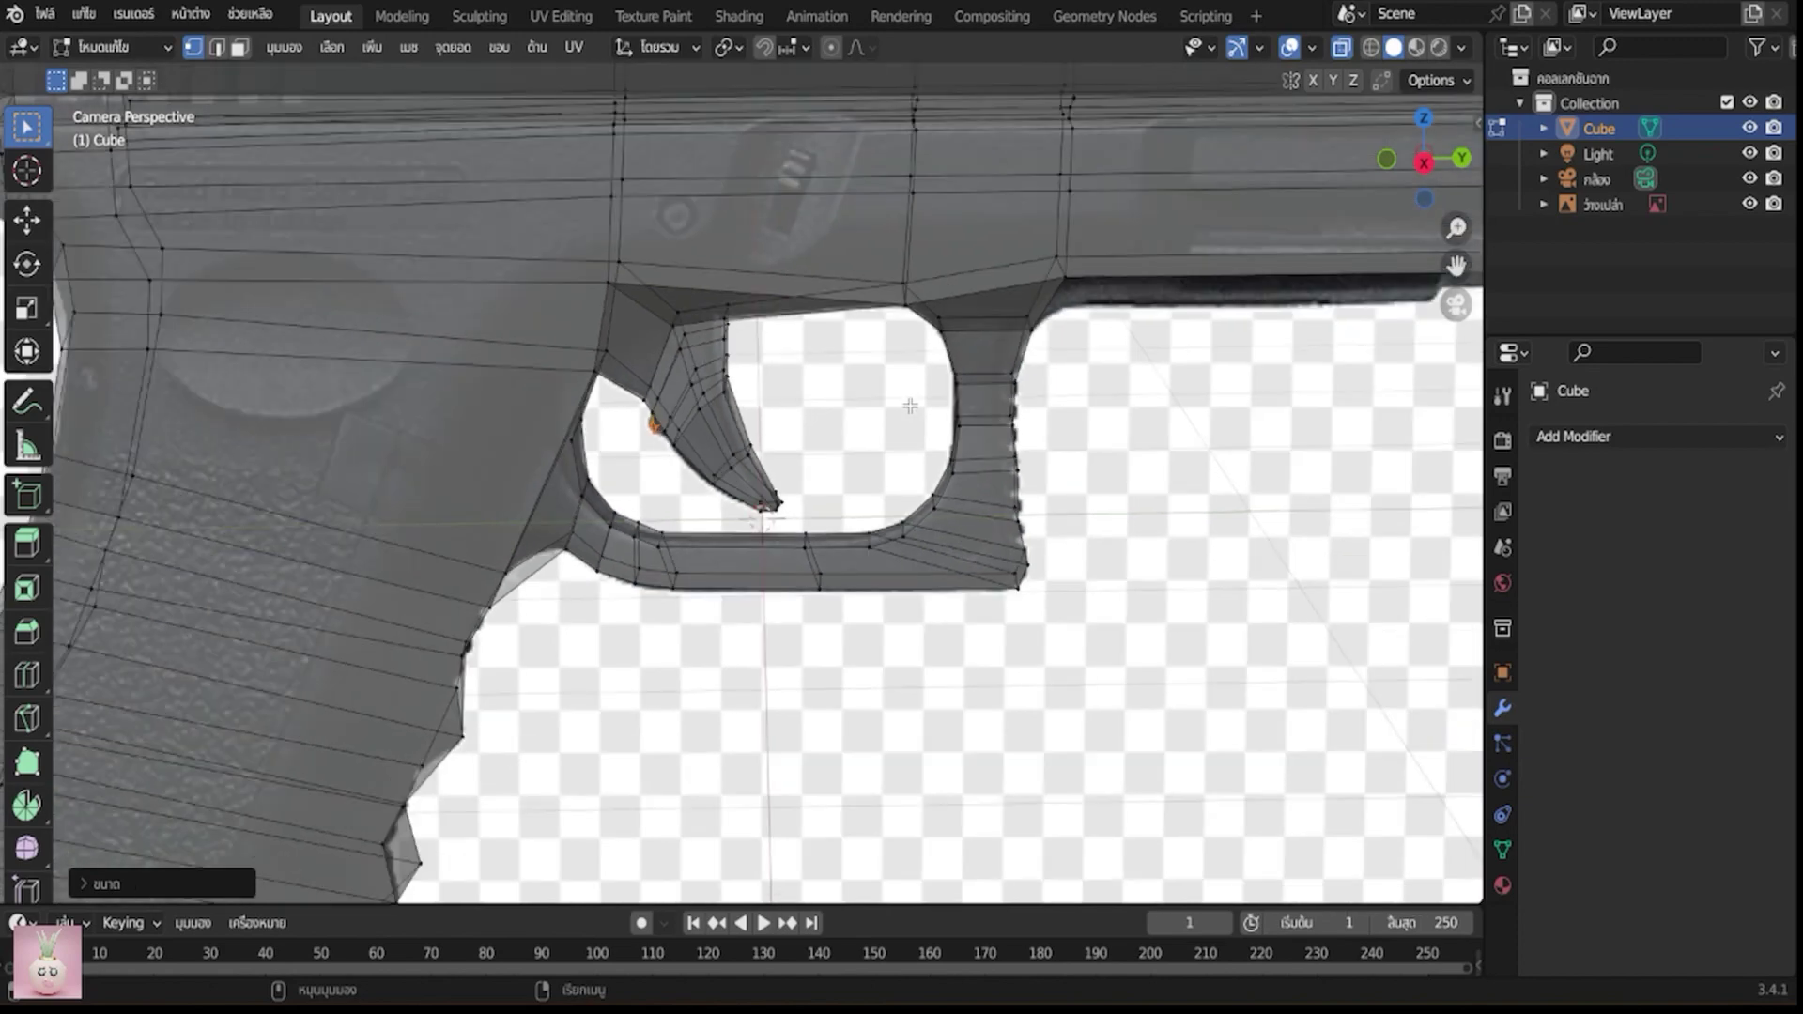
pyautogui.scroll(-1, 910, 406)
pyautogui.scroll(-2, 1045, 413)
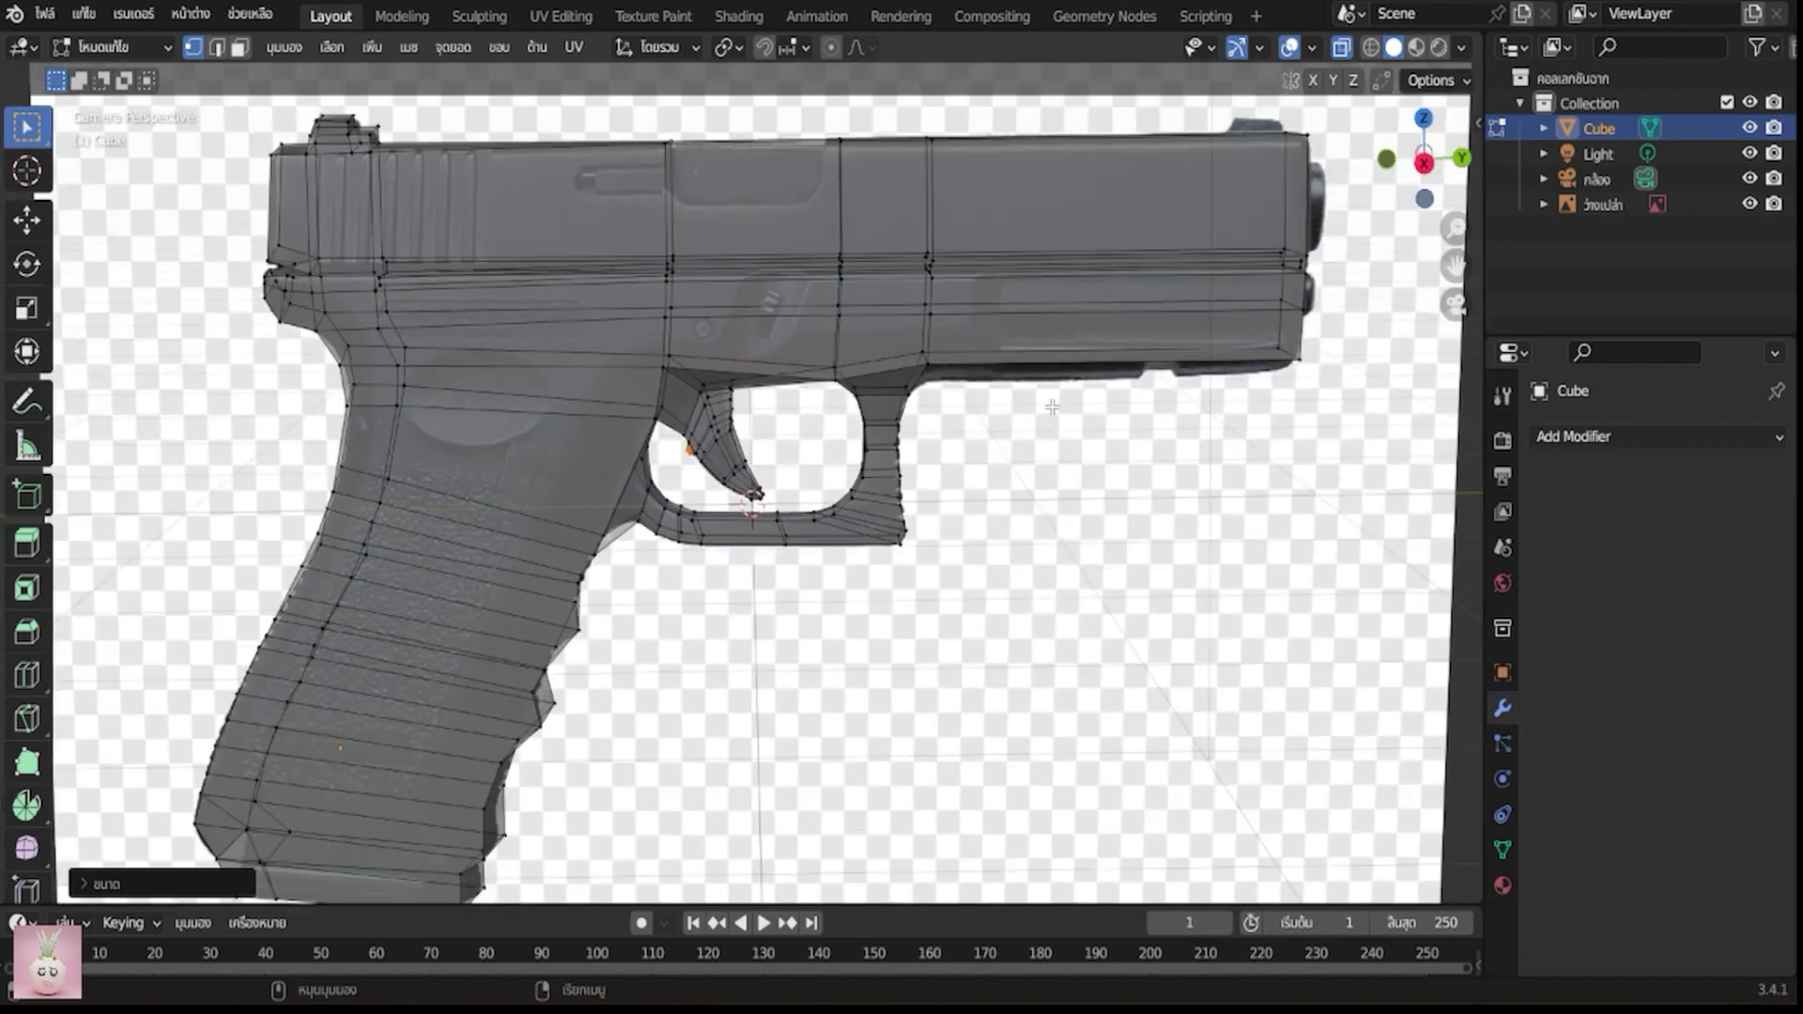
pyautogui.keyDown('alt'); pyautogui.click(930, 359); pyautogui.keyUp('alt')
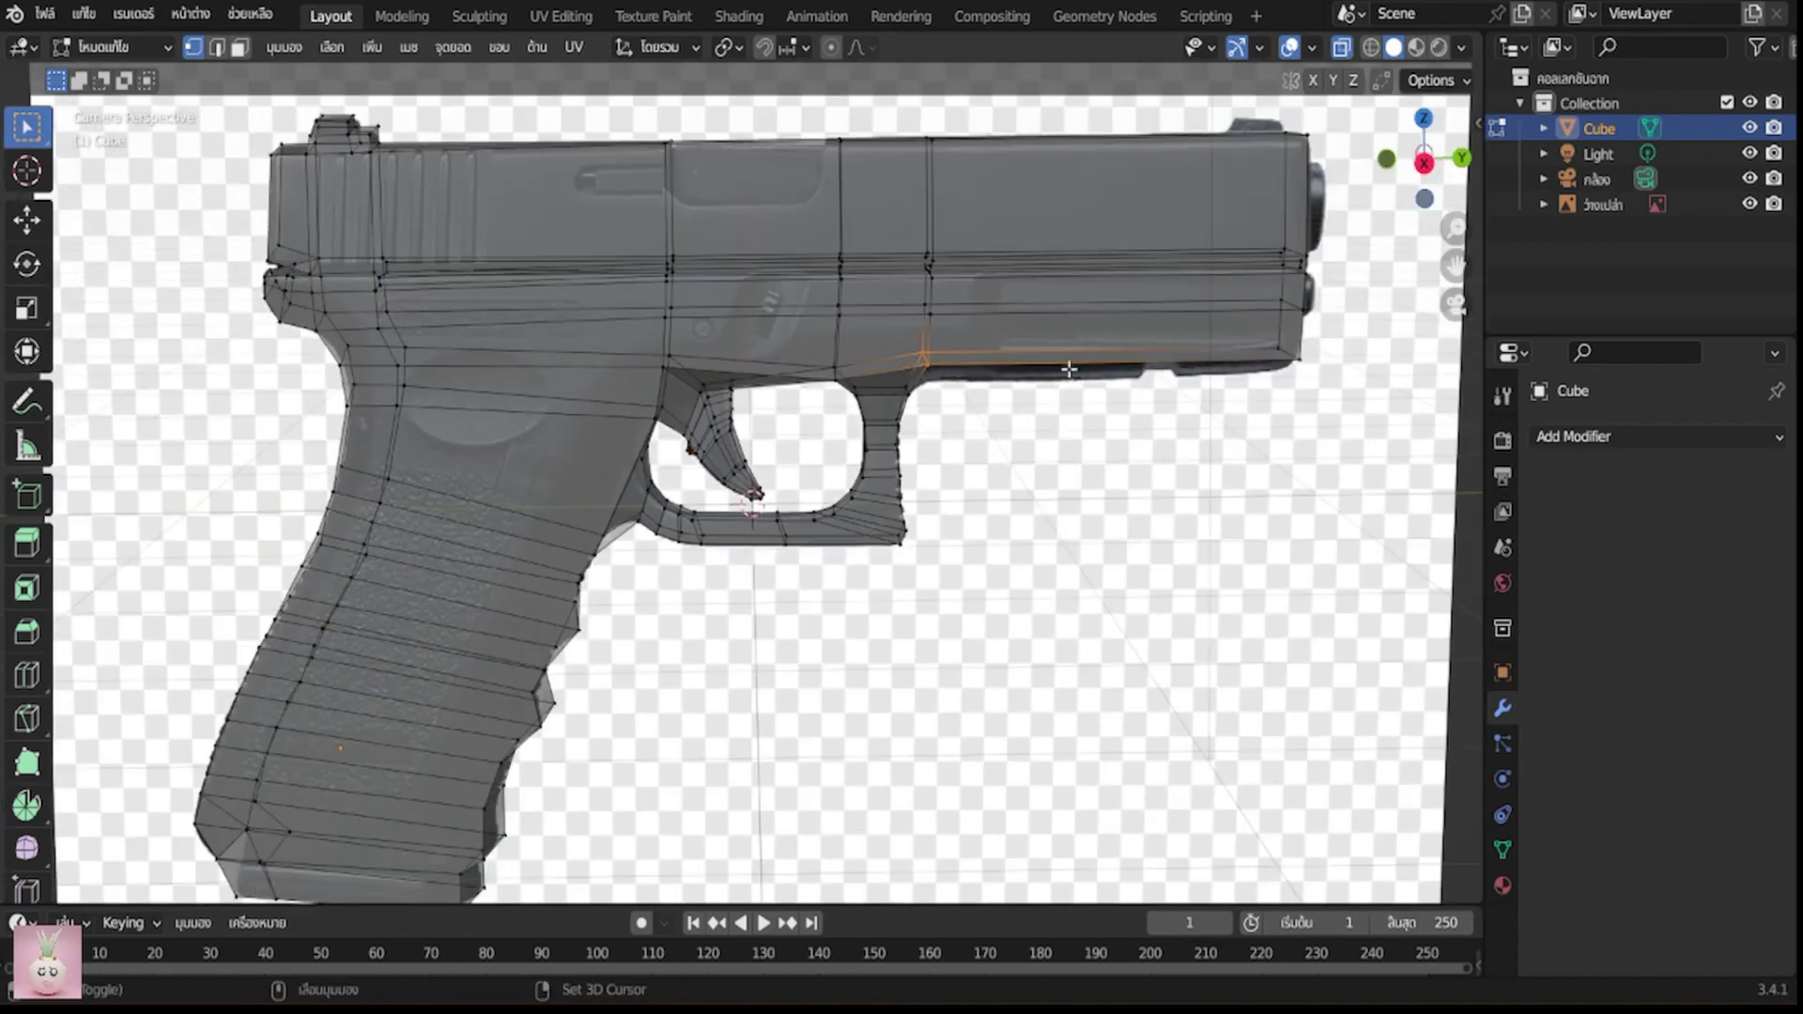
pyautogui.keyDown('alt'); pyautogui.keyDown('shift'); pyautogui.click(1267, 355); pyautogui.keyUp('shift'); pyautogui.keyUp('alt')
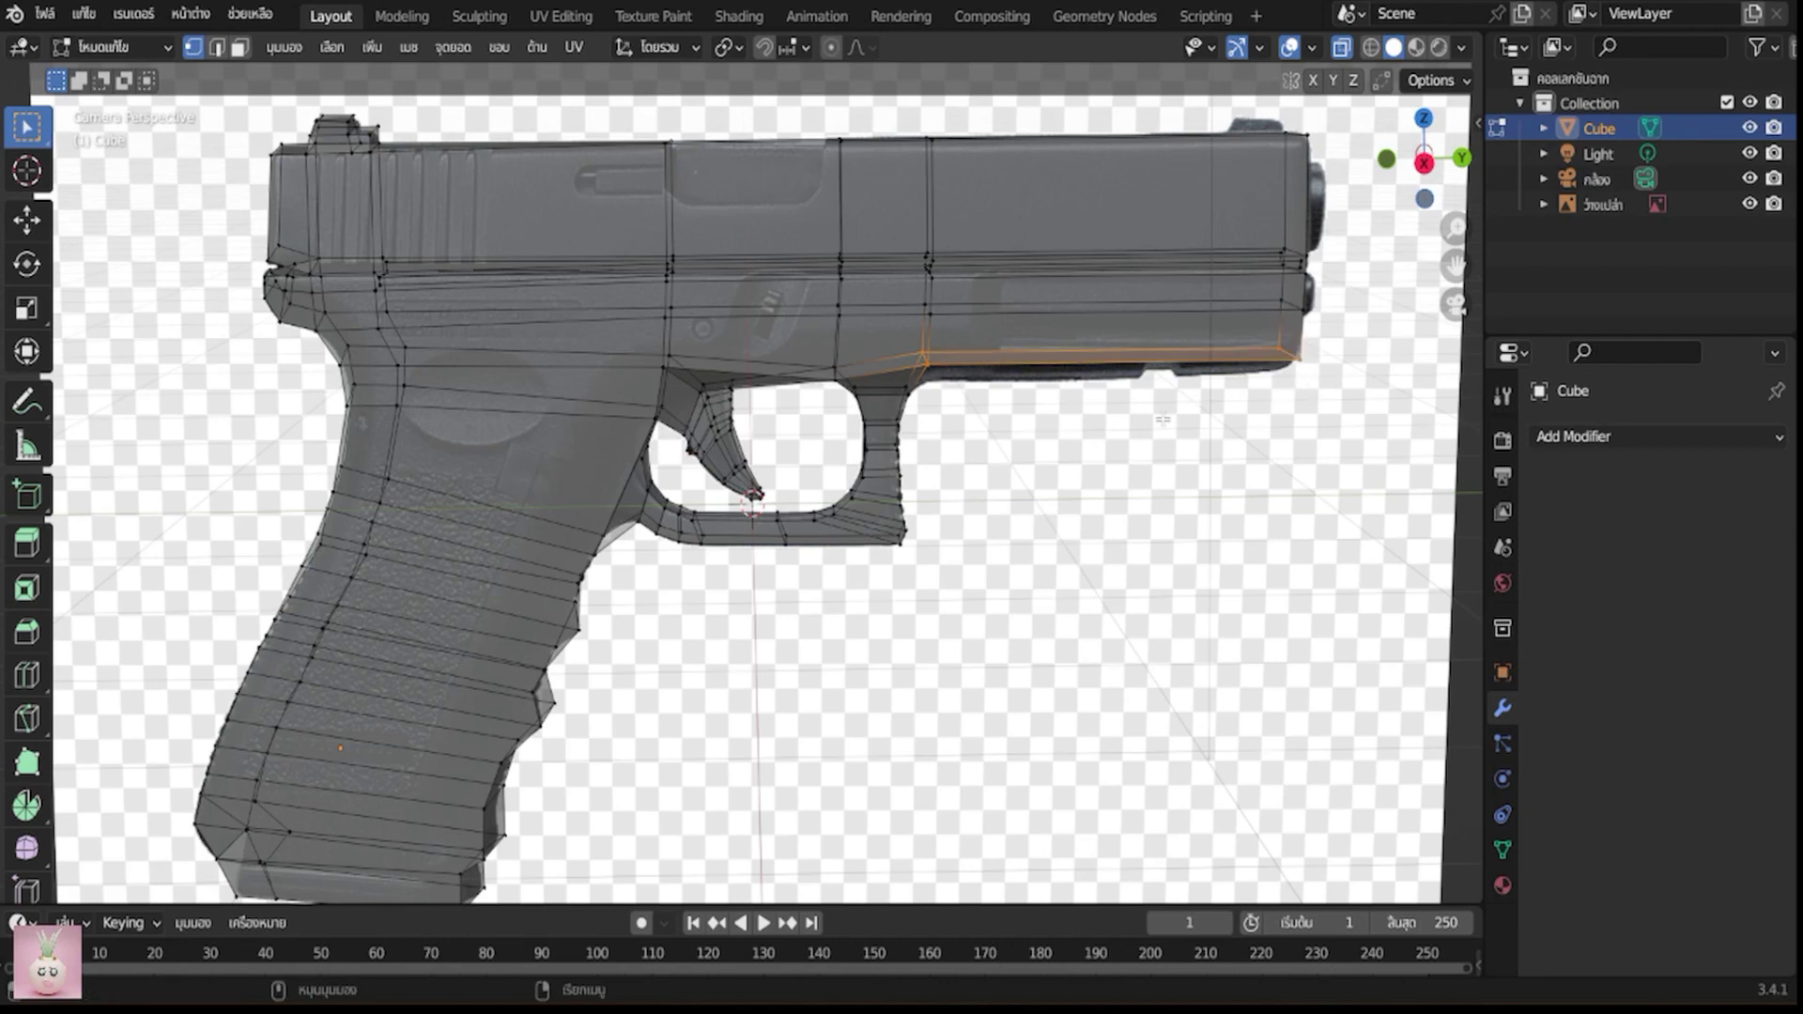
pyautogui.press('g')
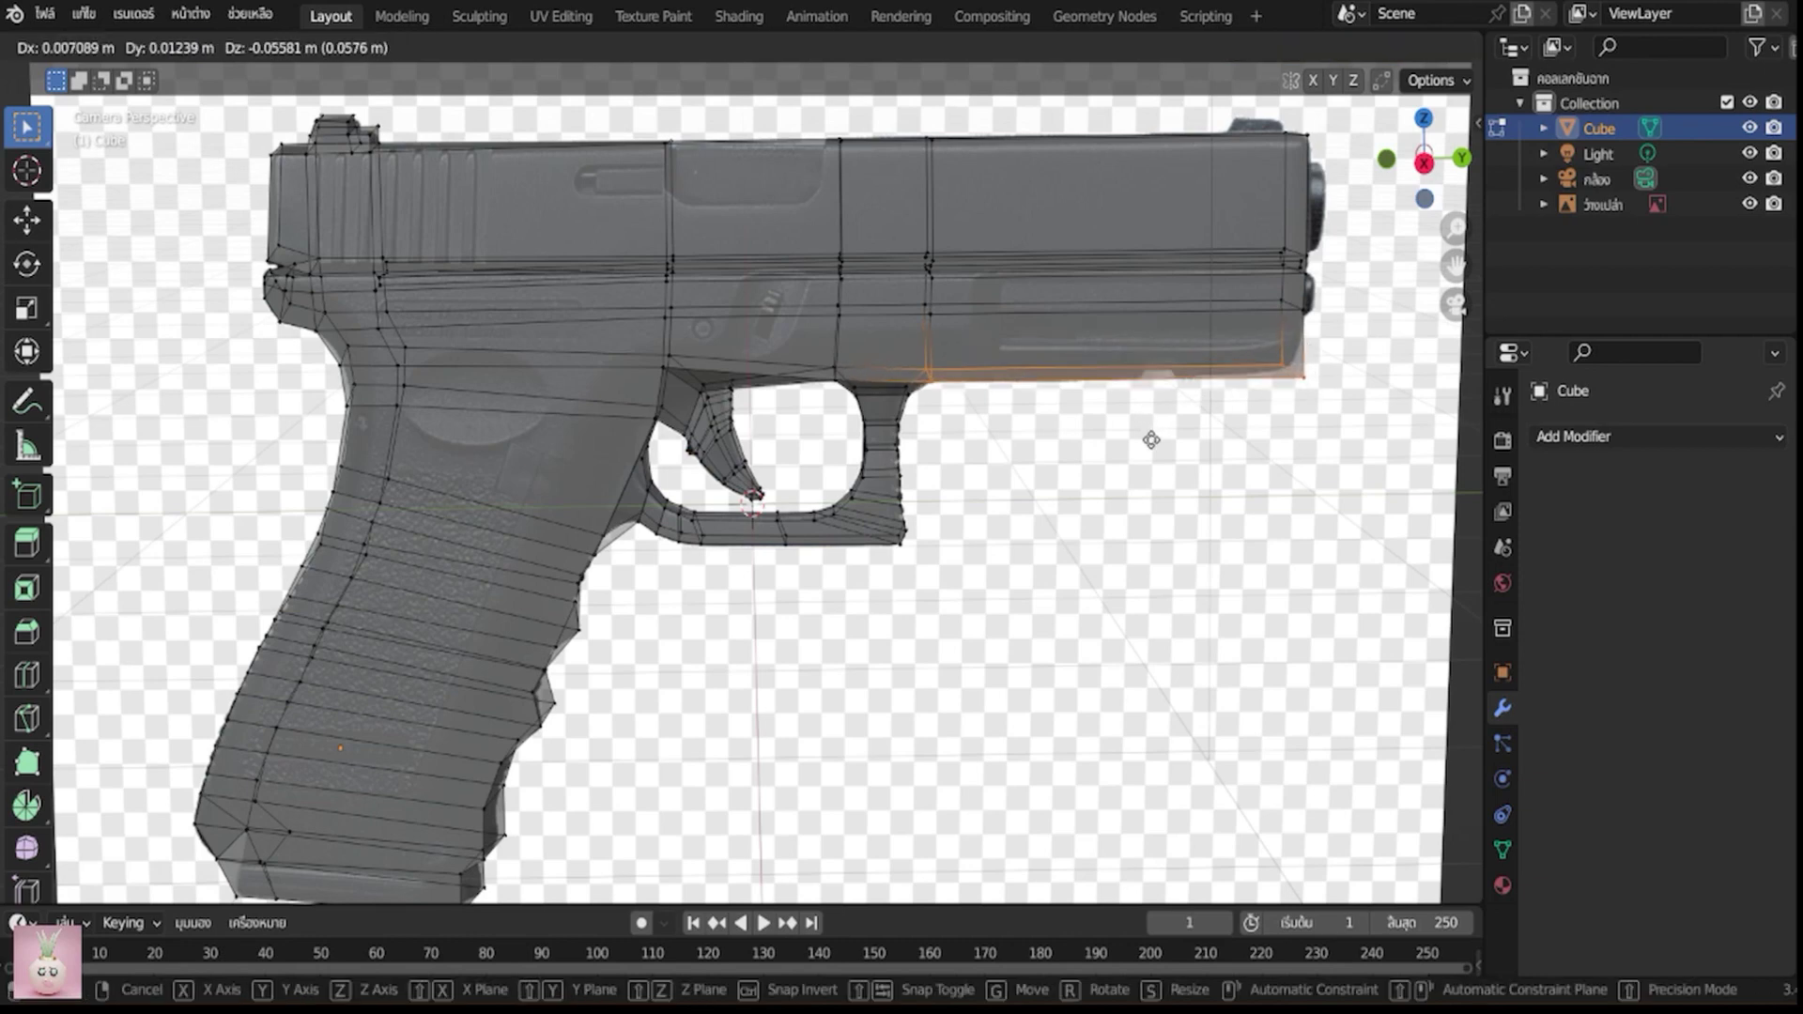
pyautogui.click(1146, 439)
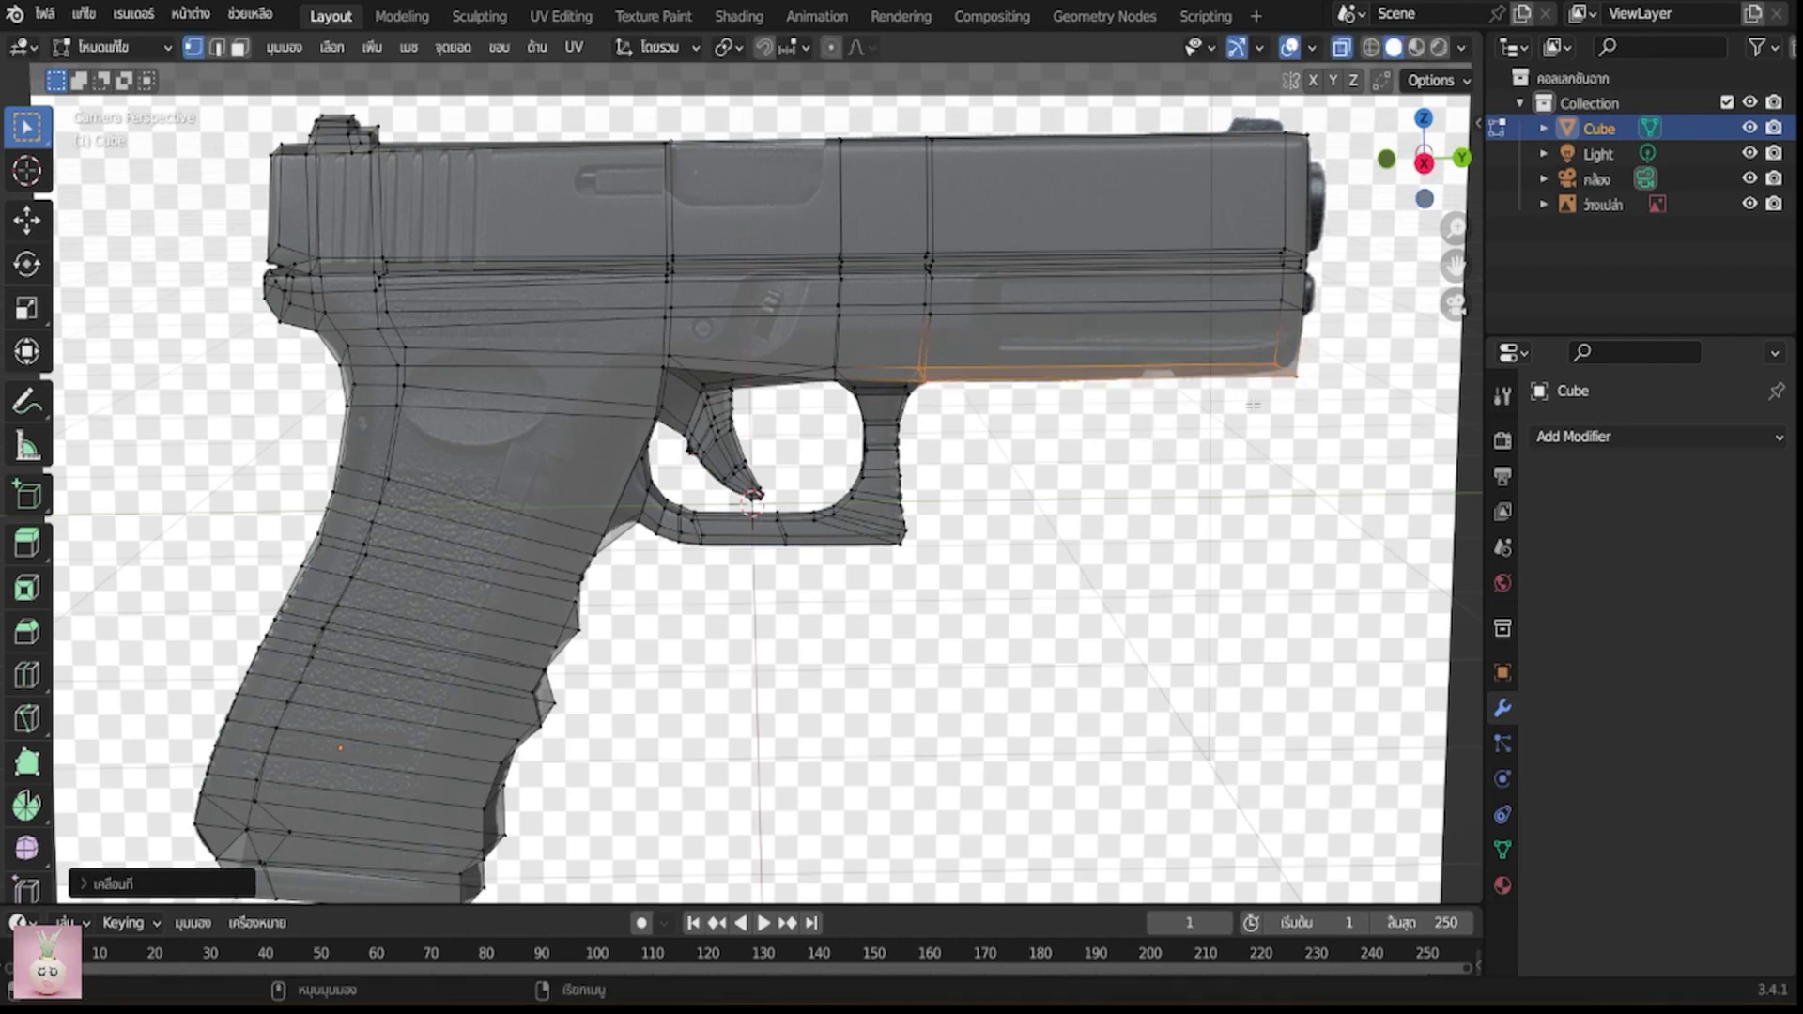
pyautogui.hotkey('ctrl', 'z')
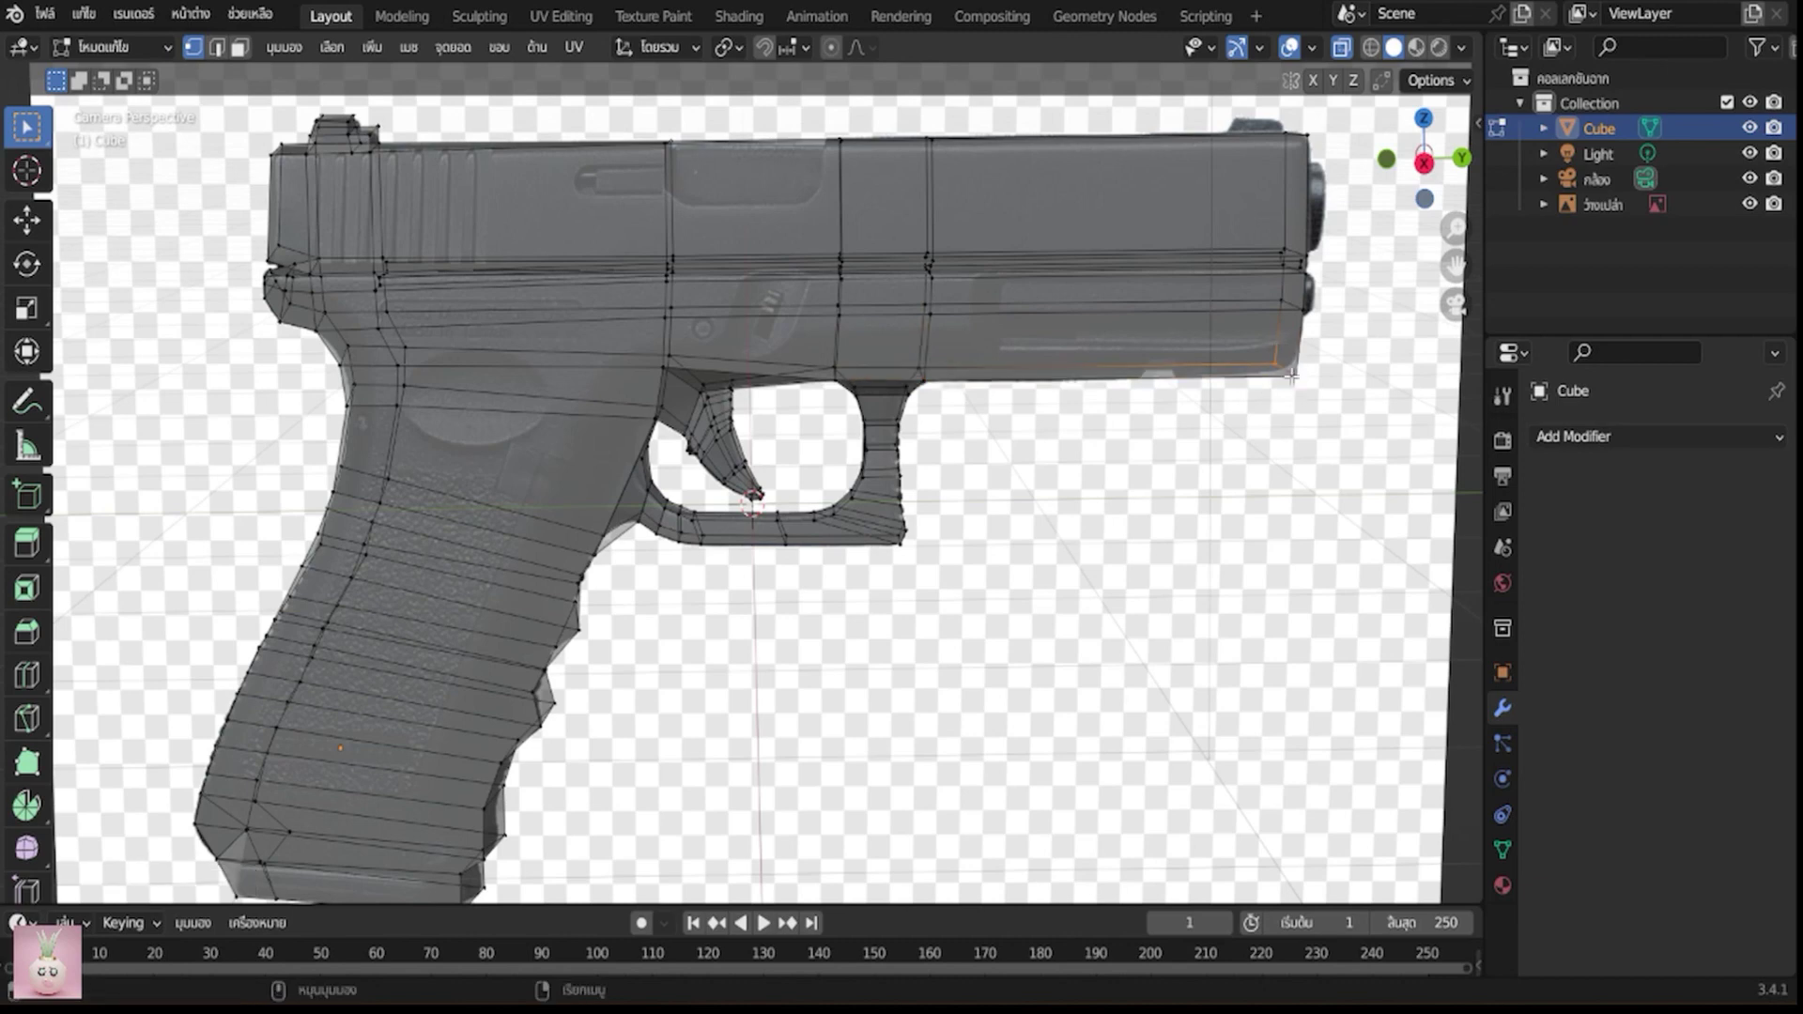
# Lower the slide's front underside edge to line up with the reference frame rail
pyautogui.click(1313, 396)
pyautogui.click(1301, 378)
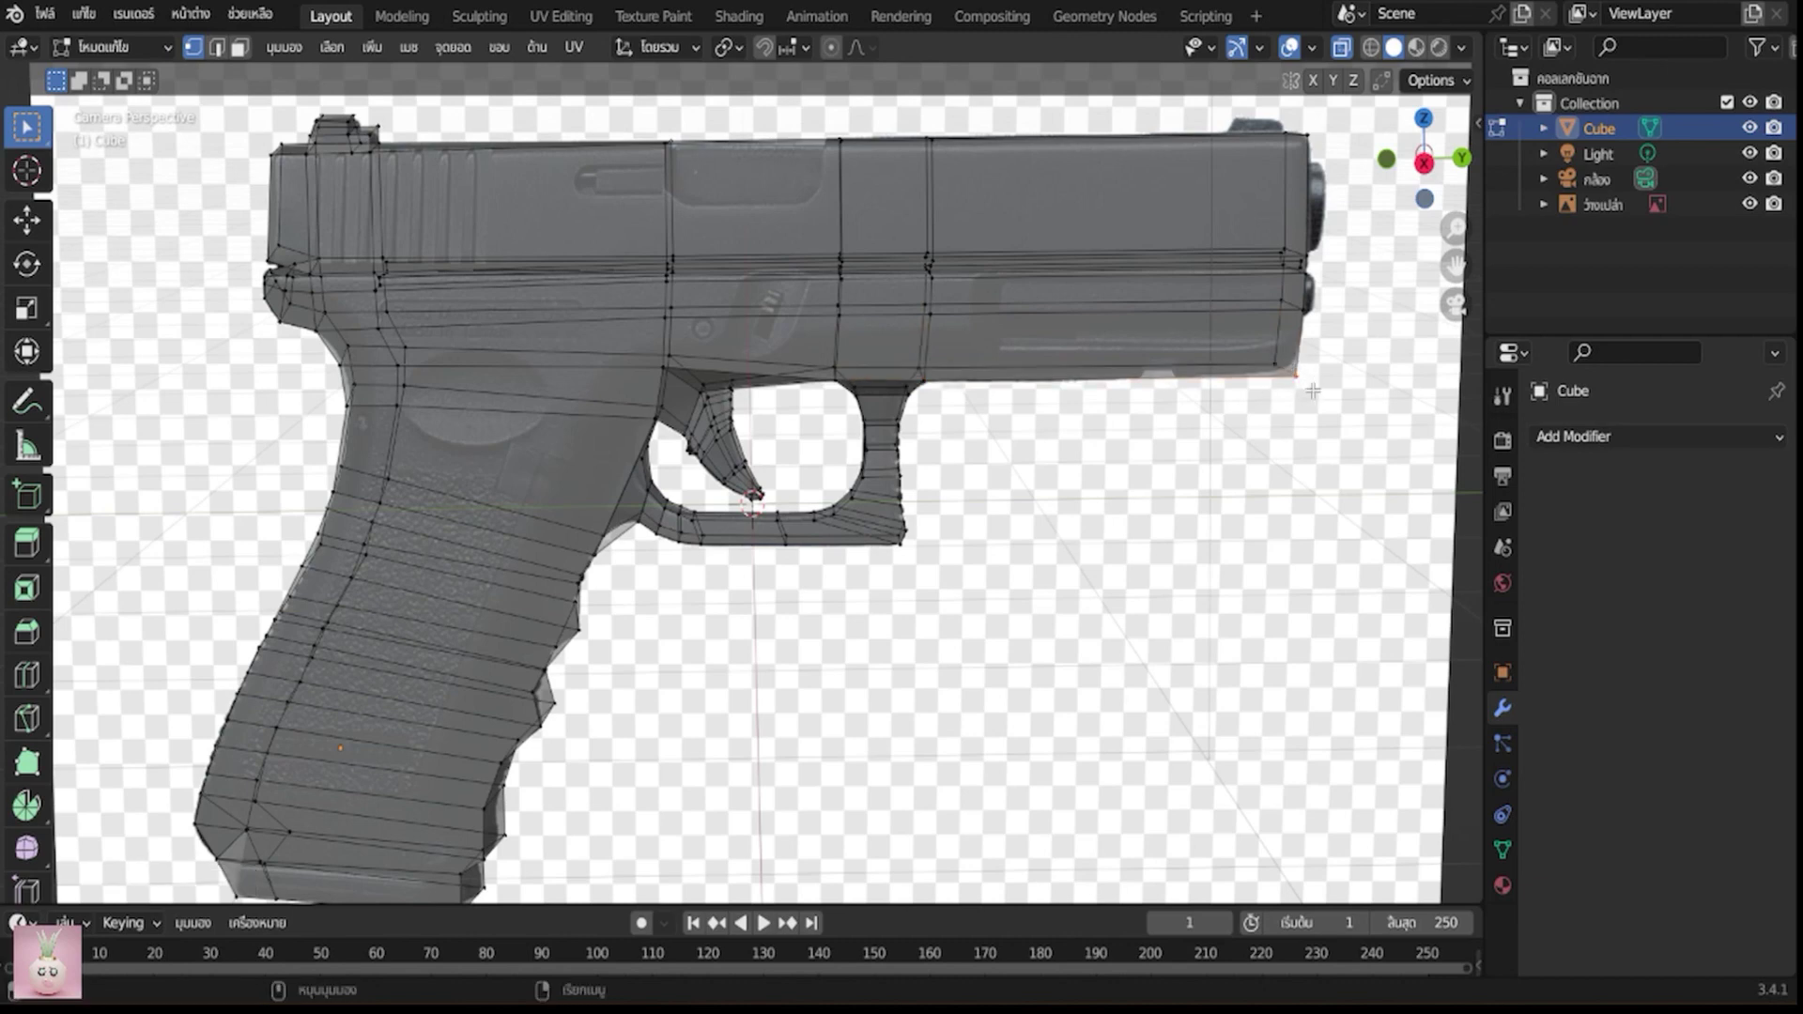
pyautogui.press('g')
pyautogui.click(1307, 387)
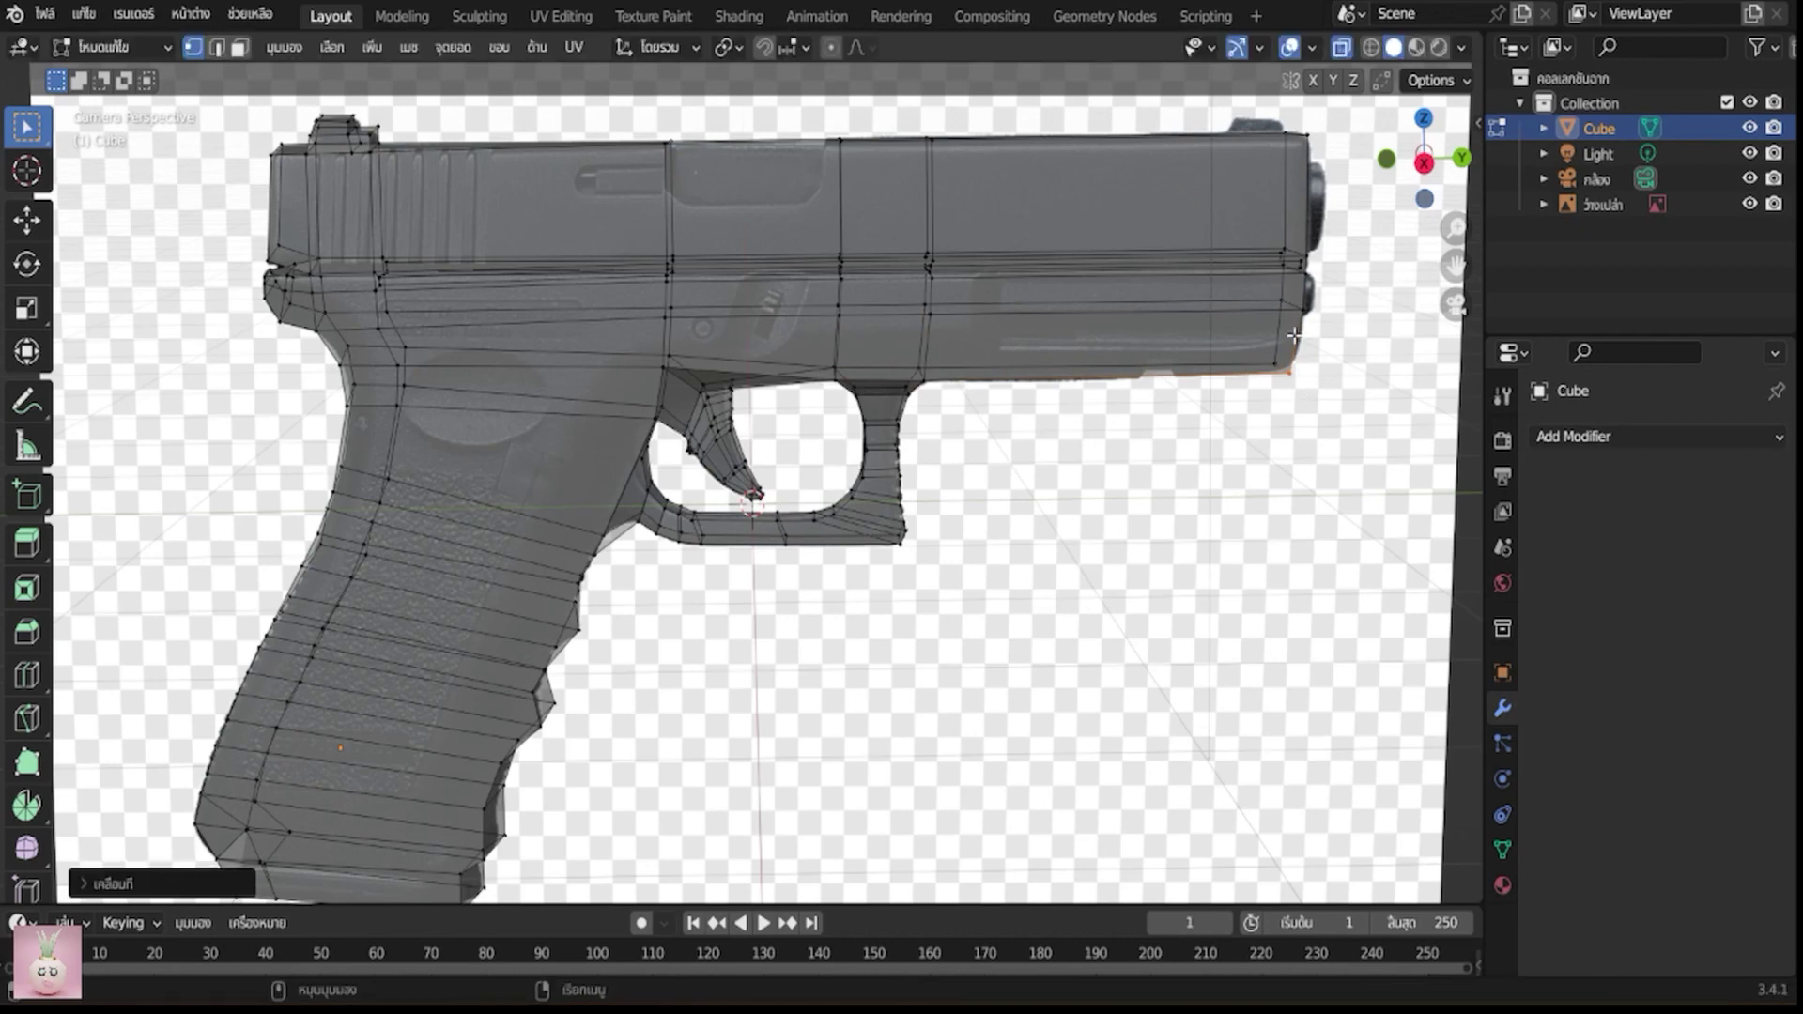
pyautogui.press('ctrl')
# Add a lengthwise edge loop on the slide and adjust its front-end edges
pyautogui.hotkey('ctrl', 'r')
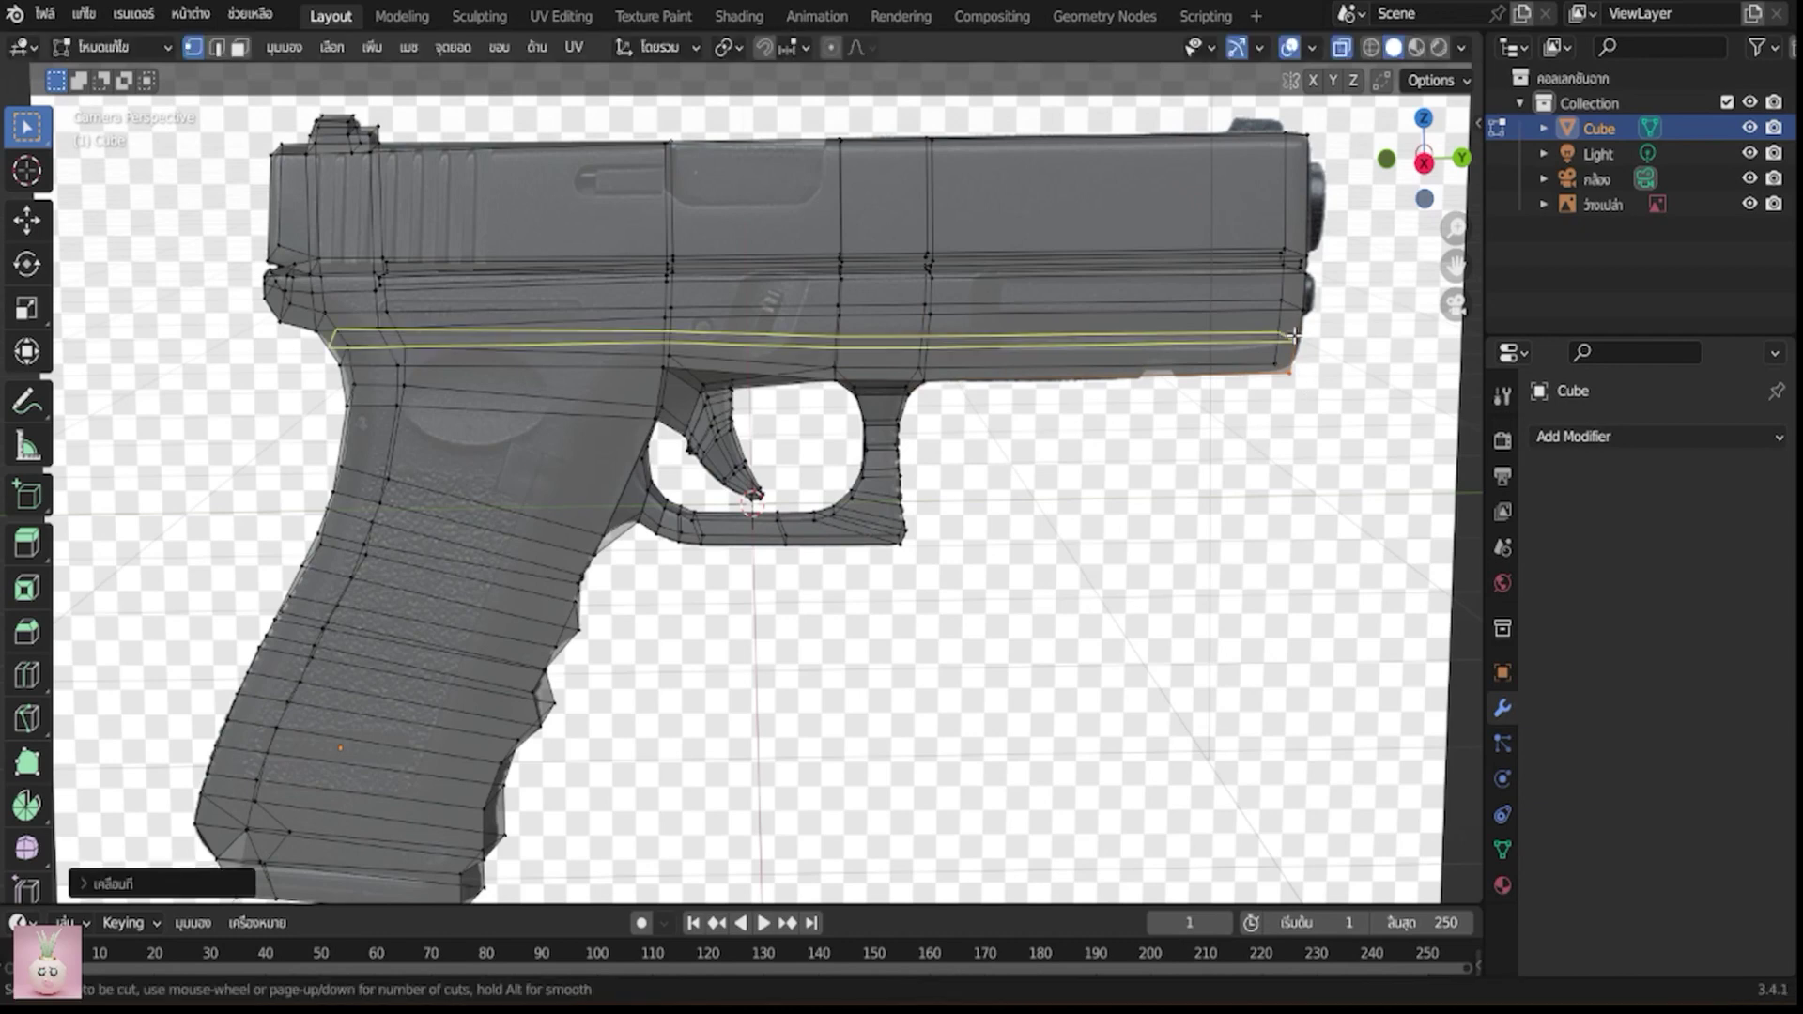
pyautogui.click(1293, 335)
pyautogui.click(1294, 339)
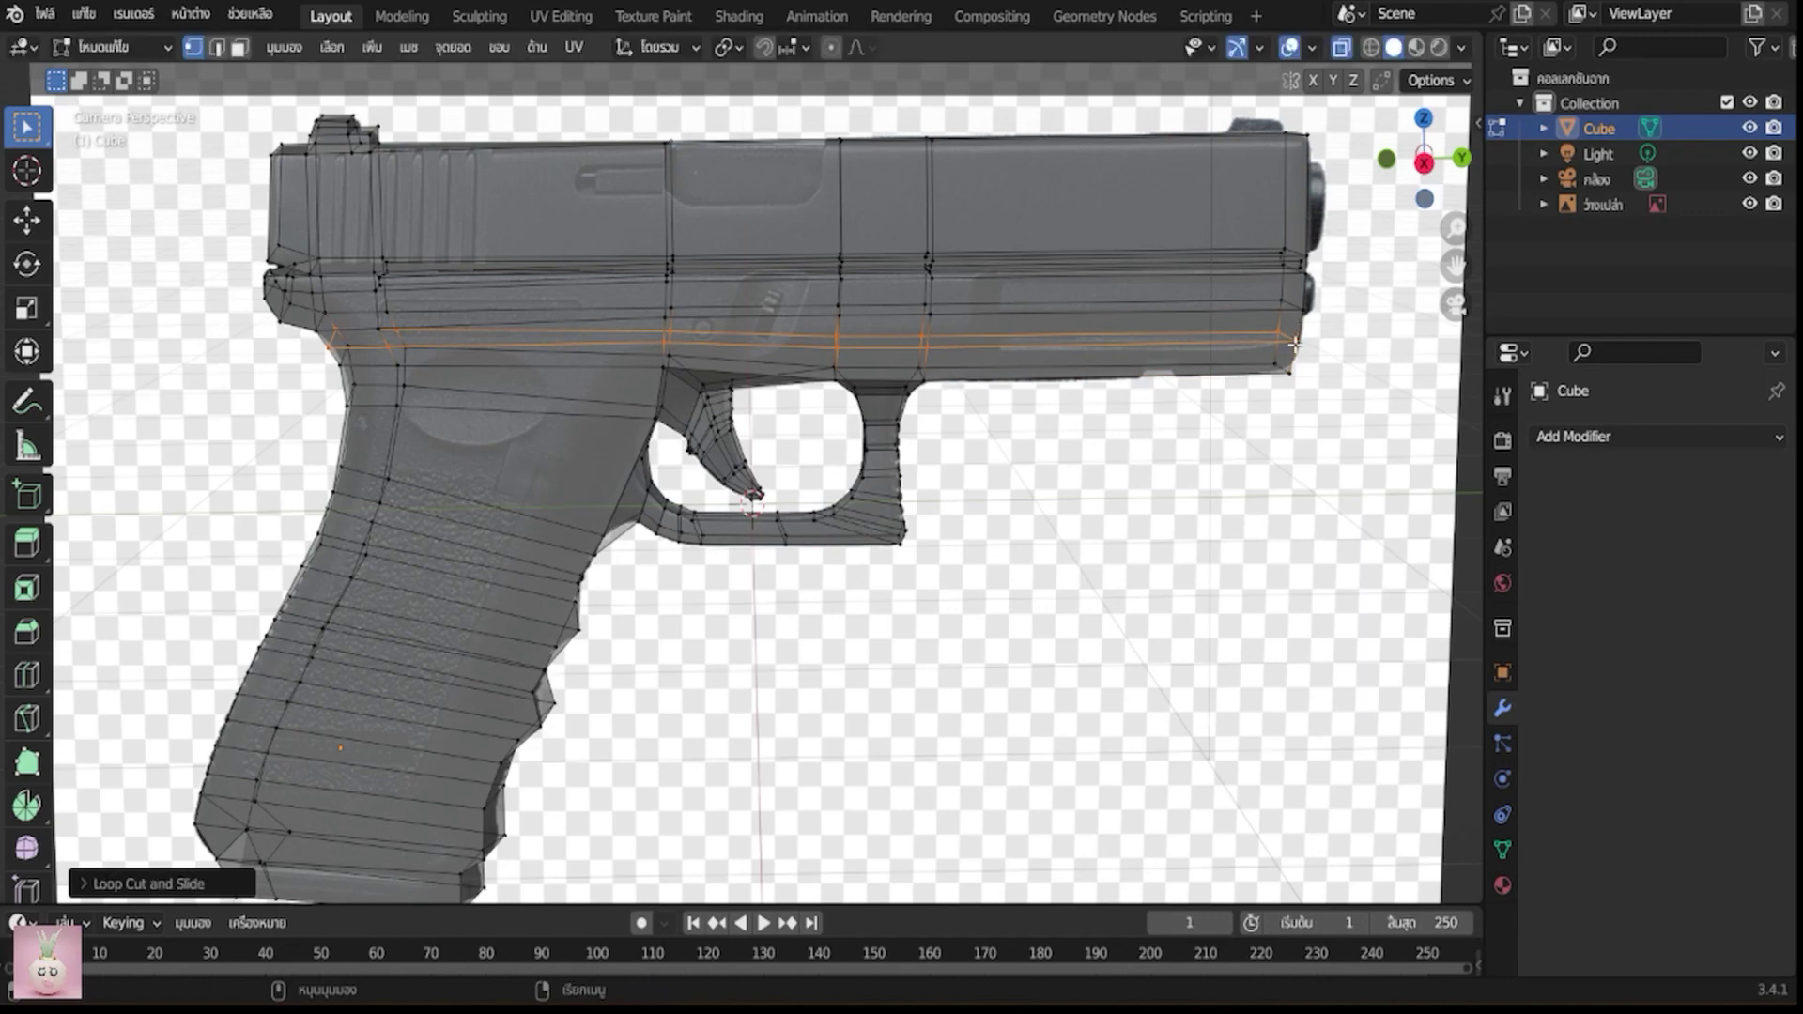
pyautogui.click(1305, 348)
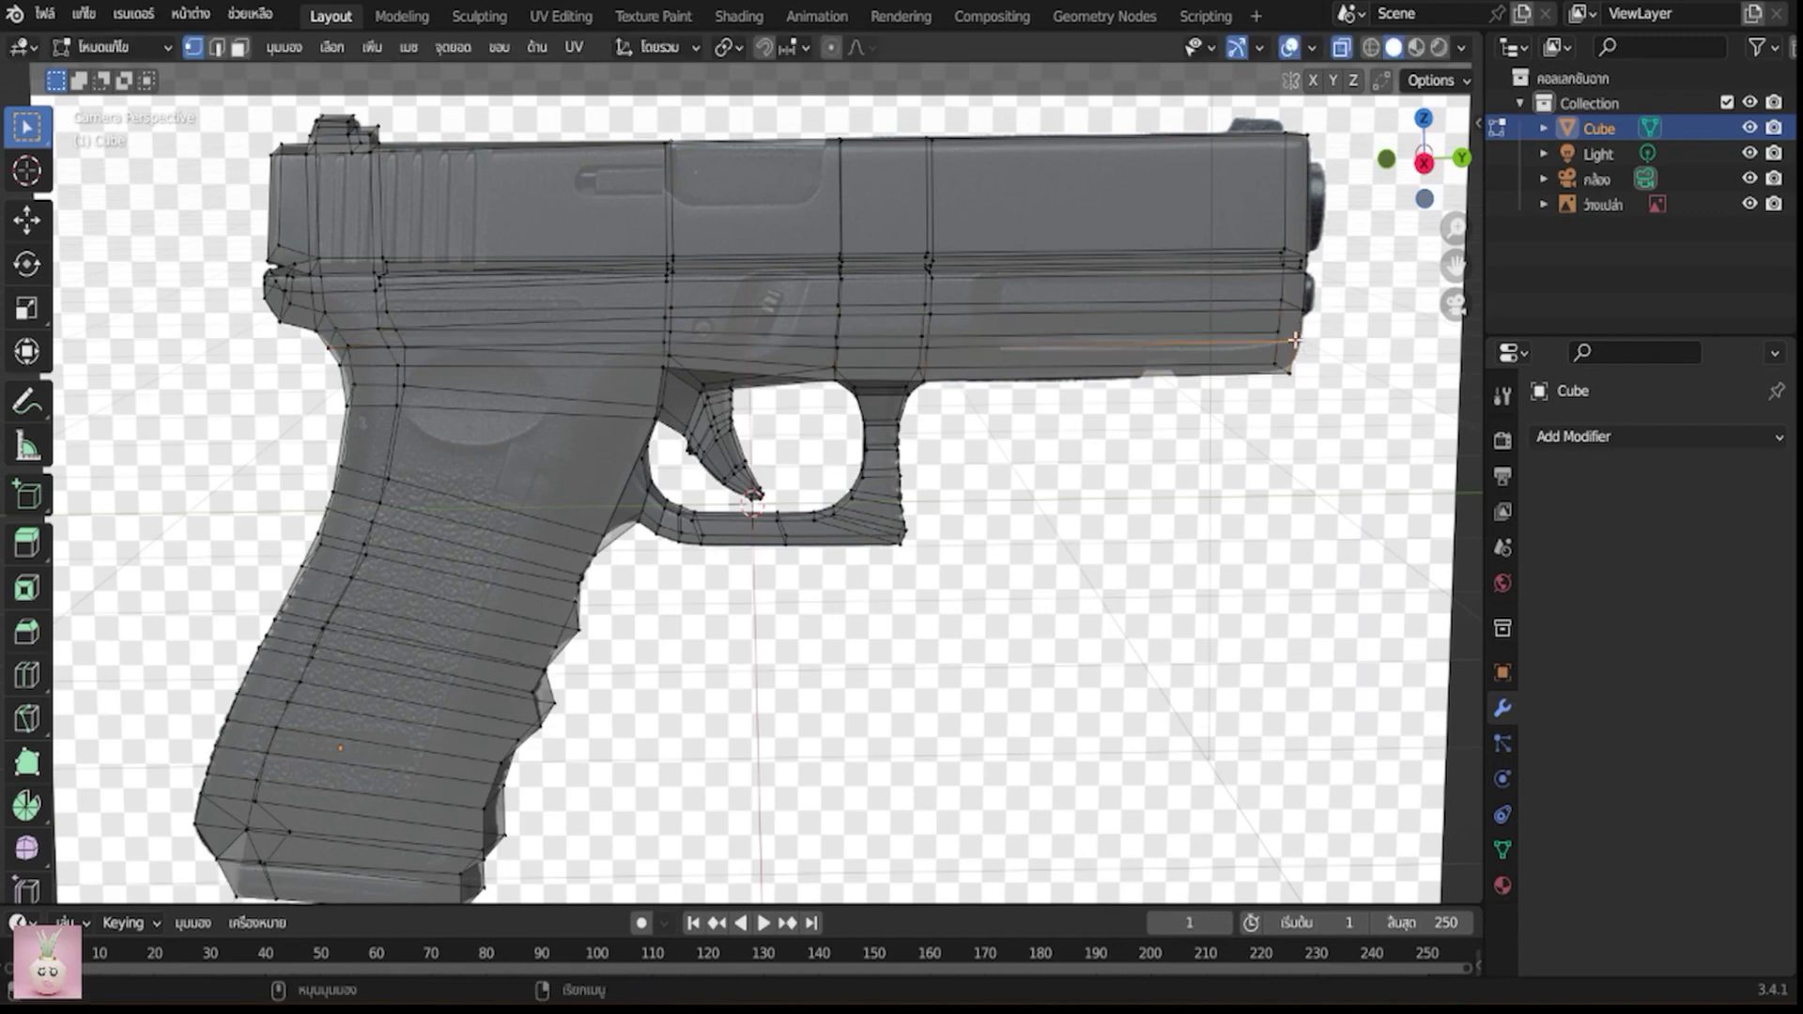
pyautogui.keyDown('shift'); pyautogui.click(1307, 355); pyautogui.keyUp('shift')
pyautogui.press('g')
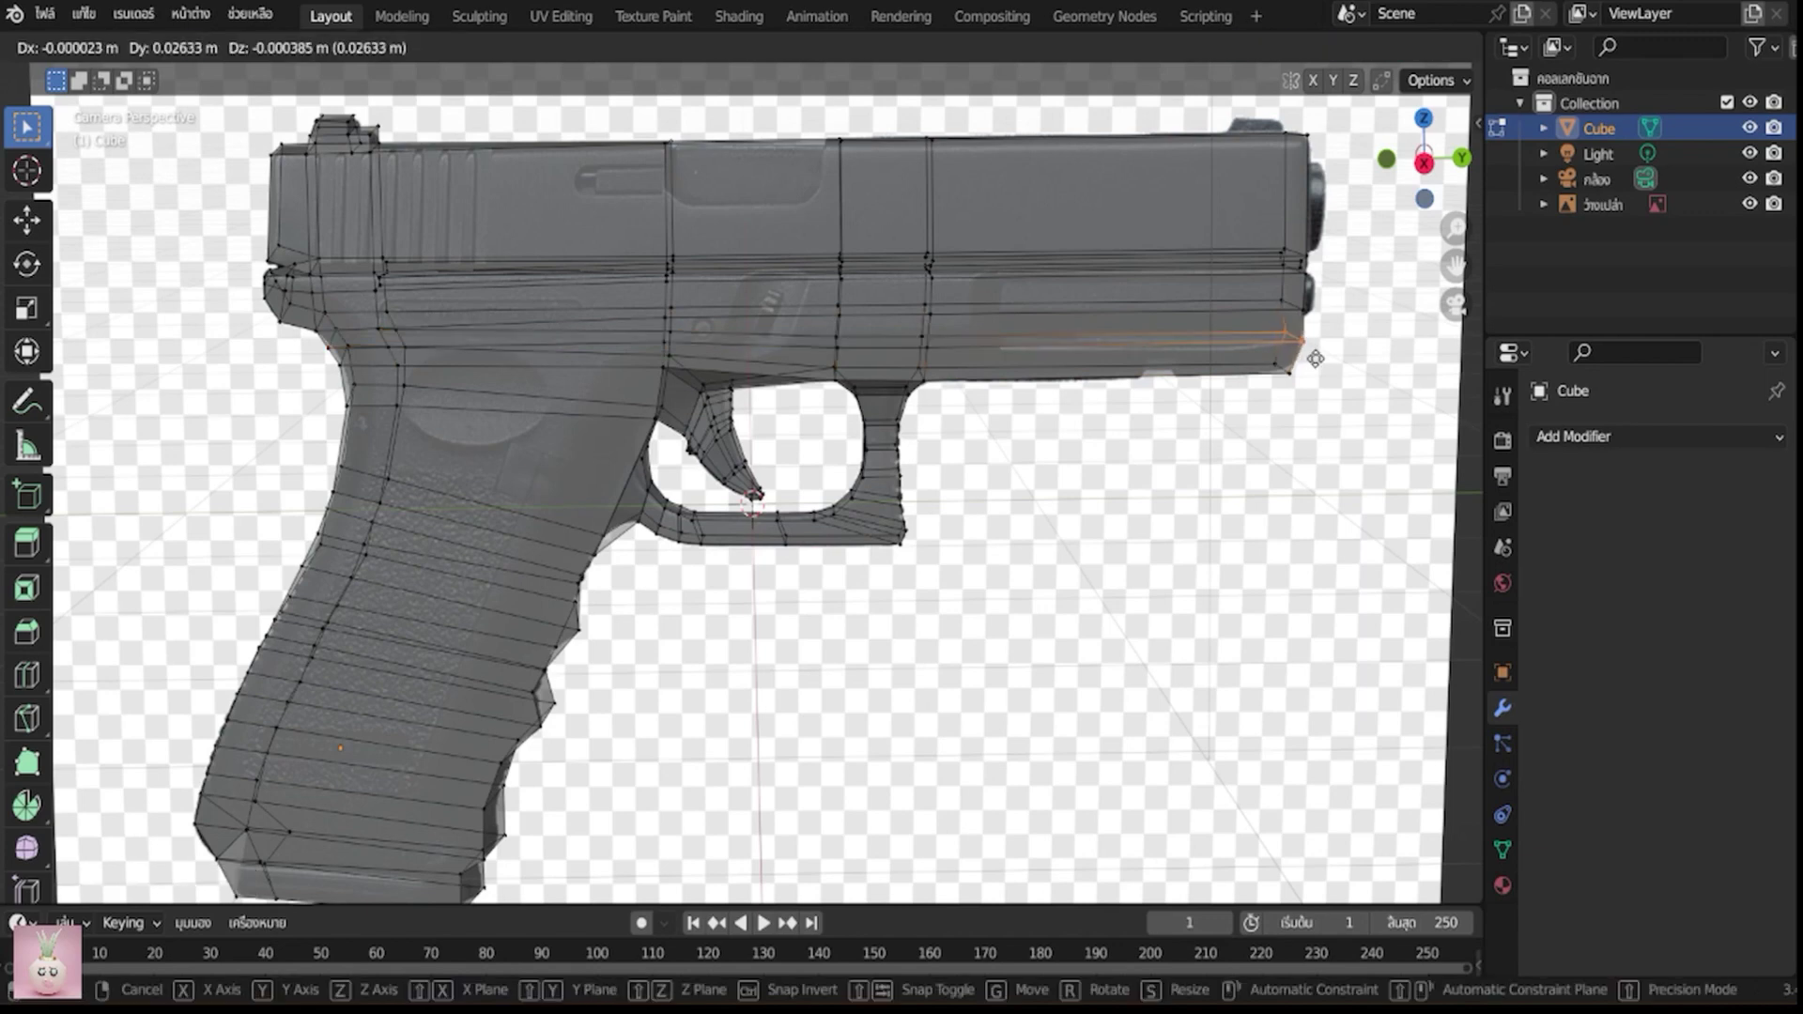
pyautogui.click(1315, 358)
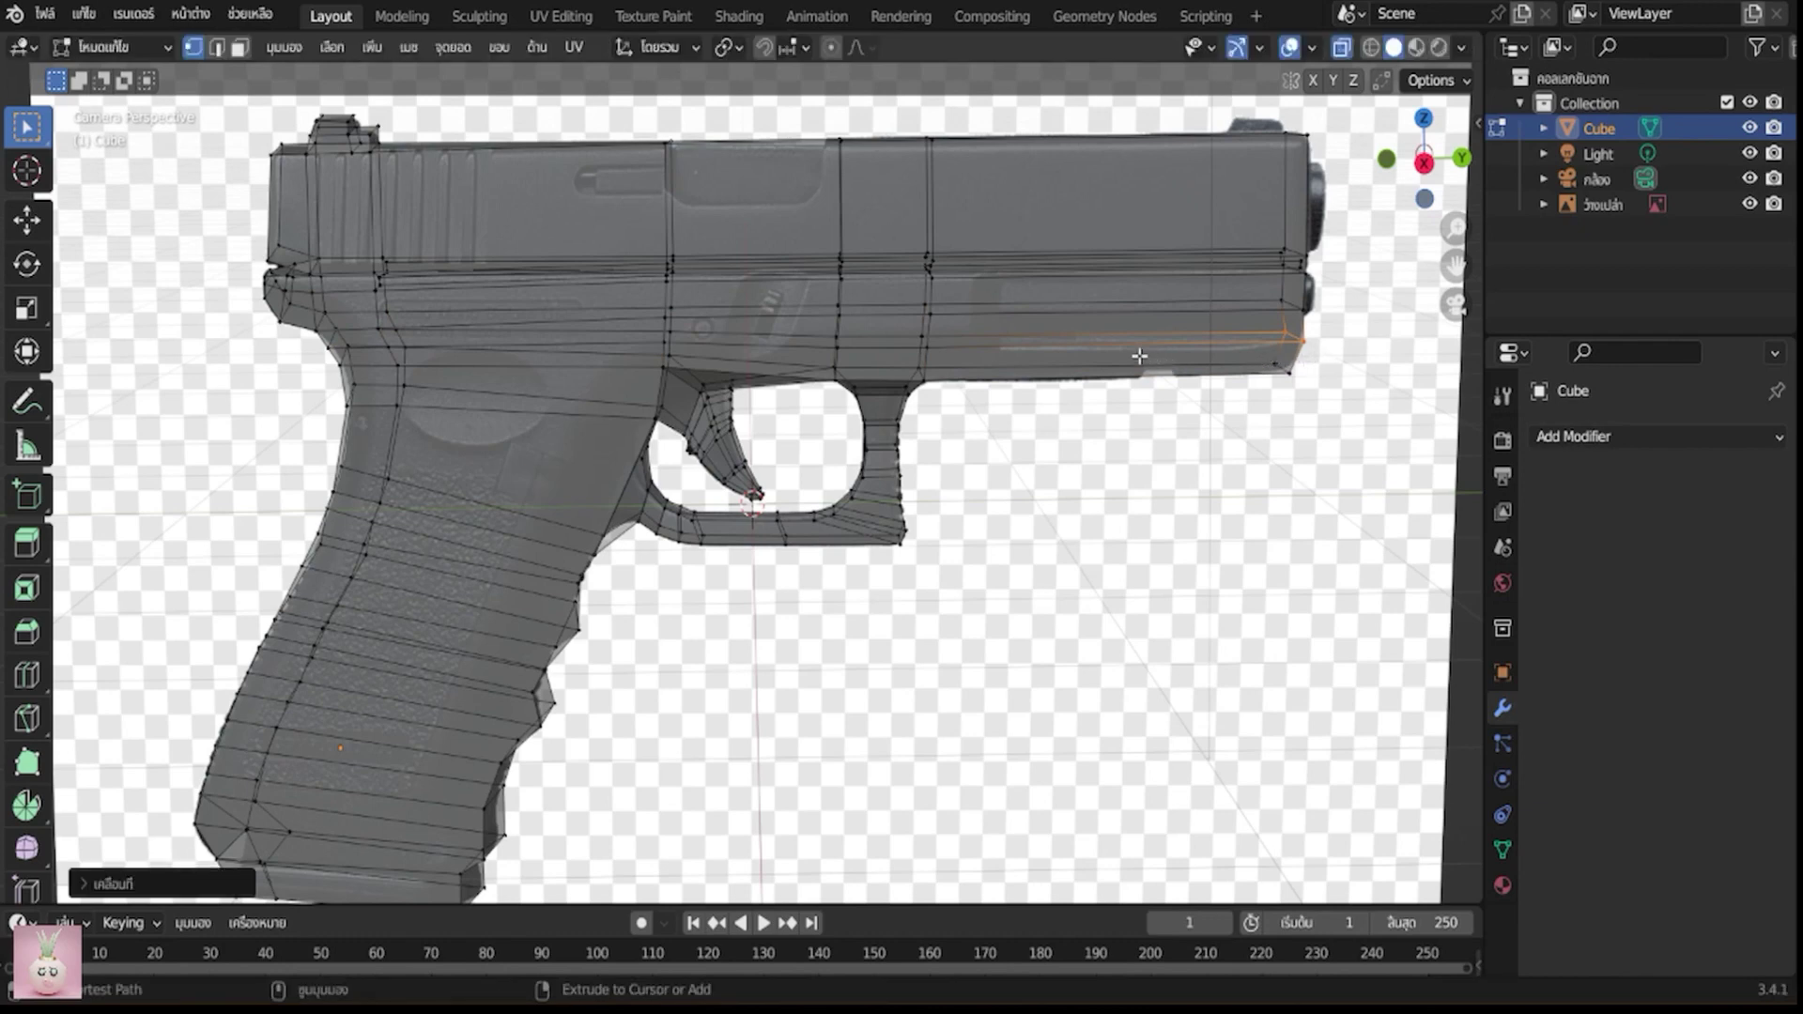
# Cut two cross edge loops near the slide's front end, then switch to face select
pyautogui.hotkey('ctrl', 'r')
pyautogui.click(1139, 357)
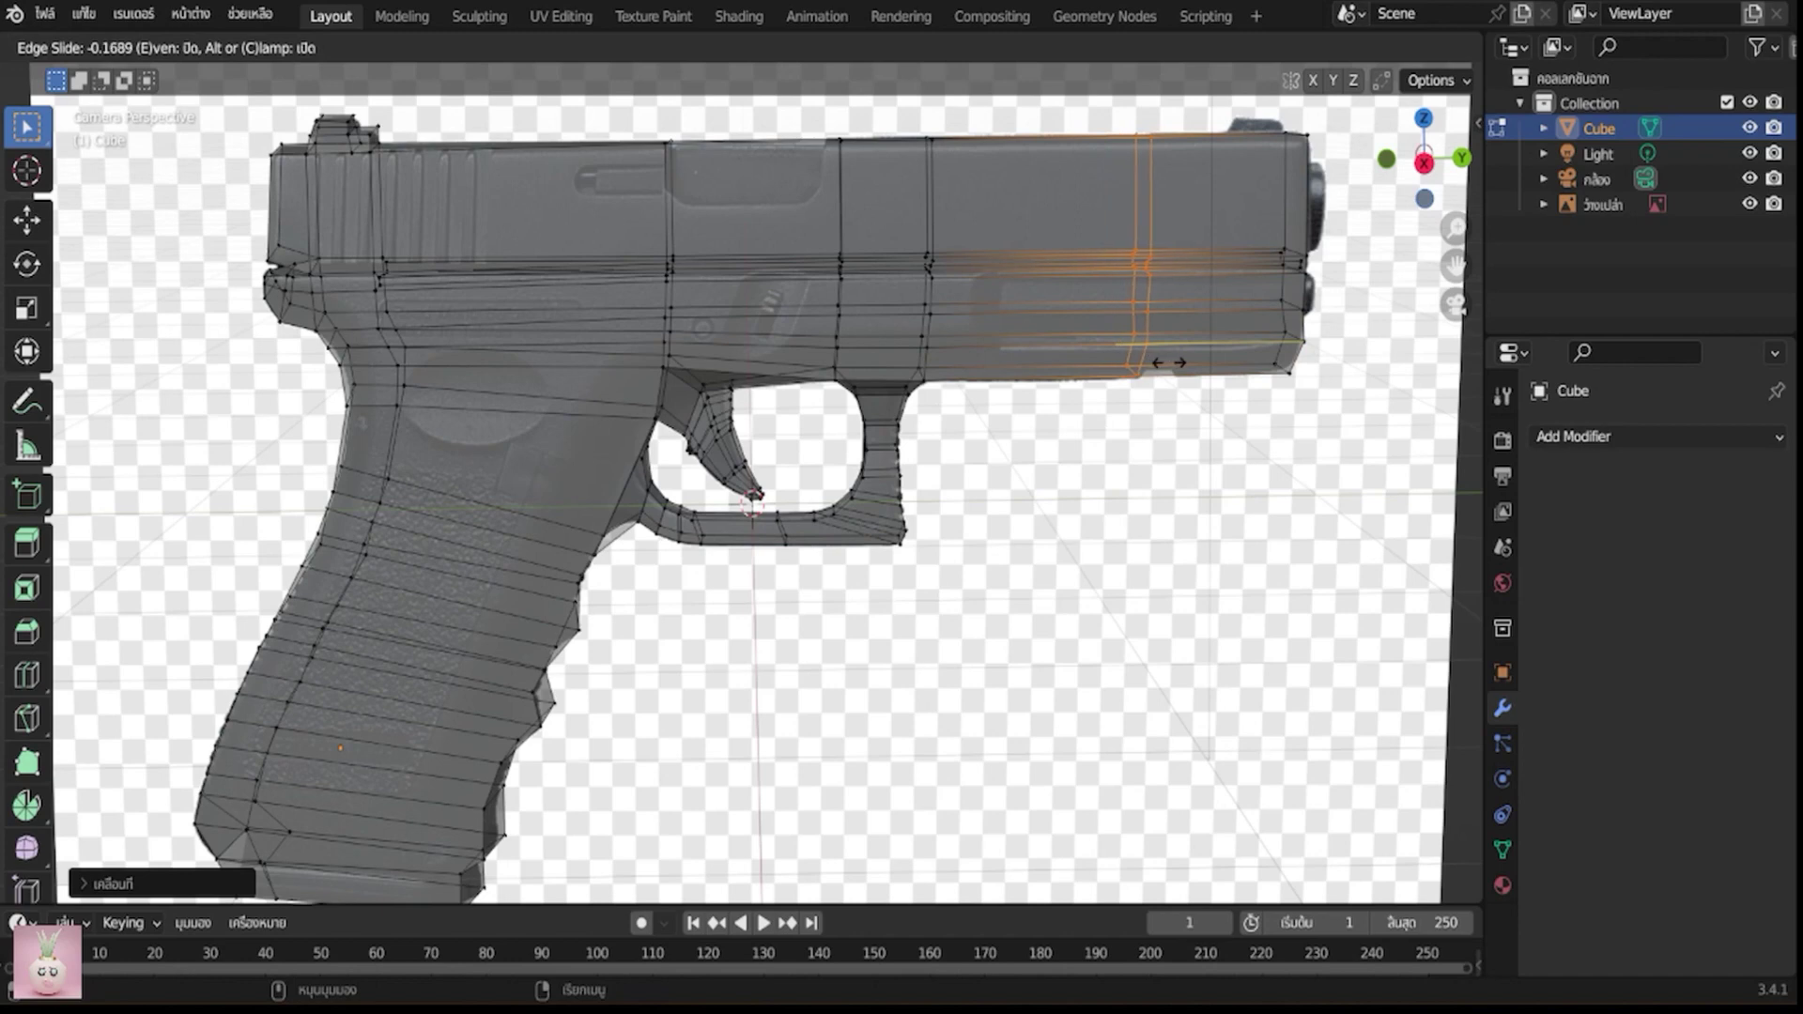
pyautogui.click(1161, 358)
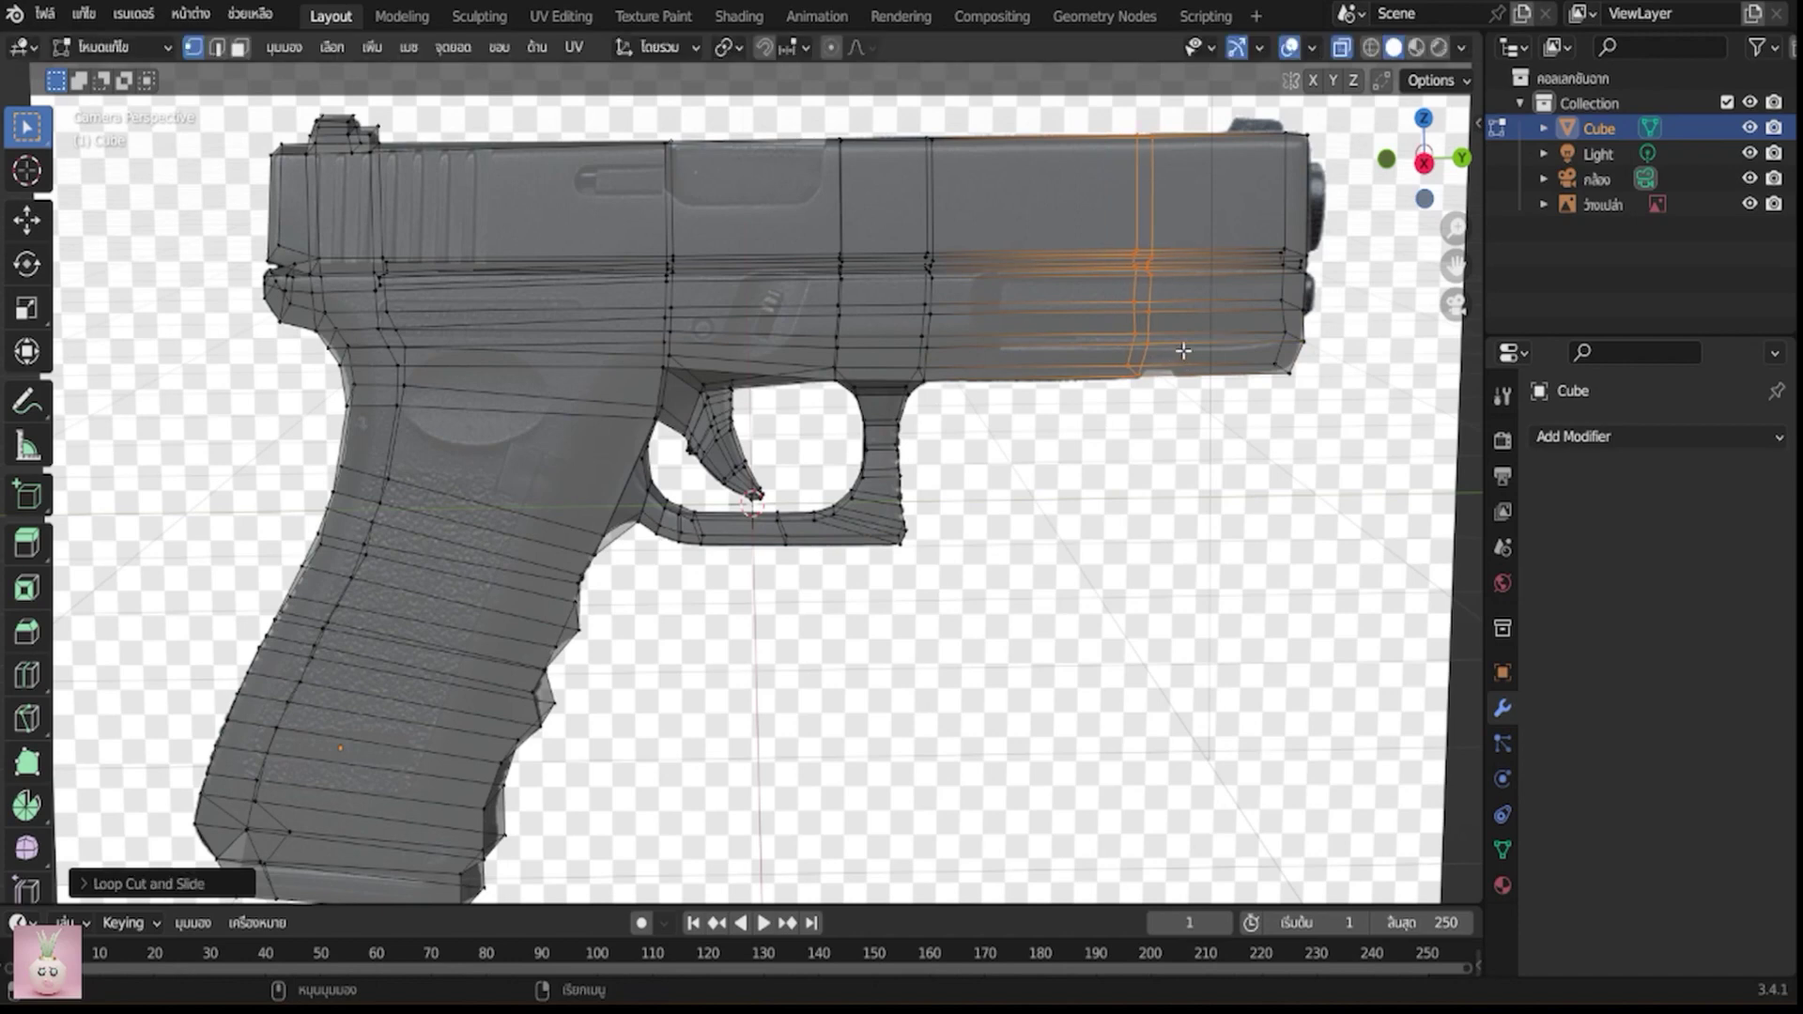
pyautogui.hotkey('ctrl', 'r')
pyautogui.click(1185, 352)
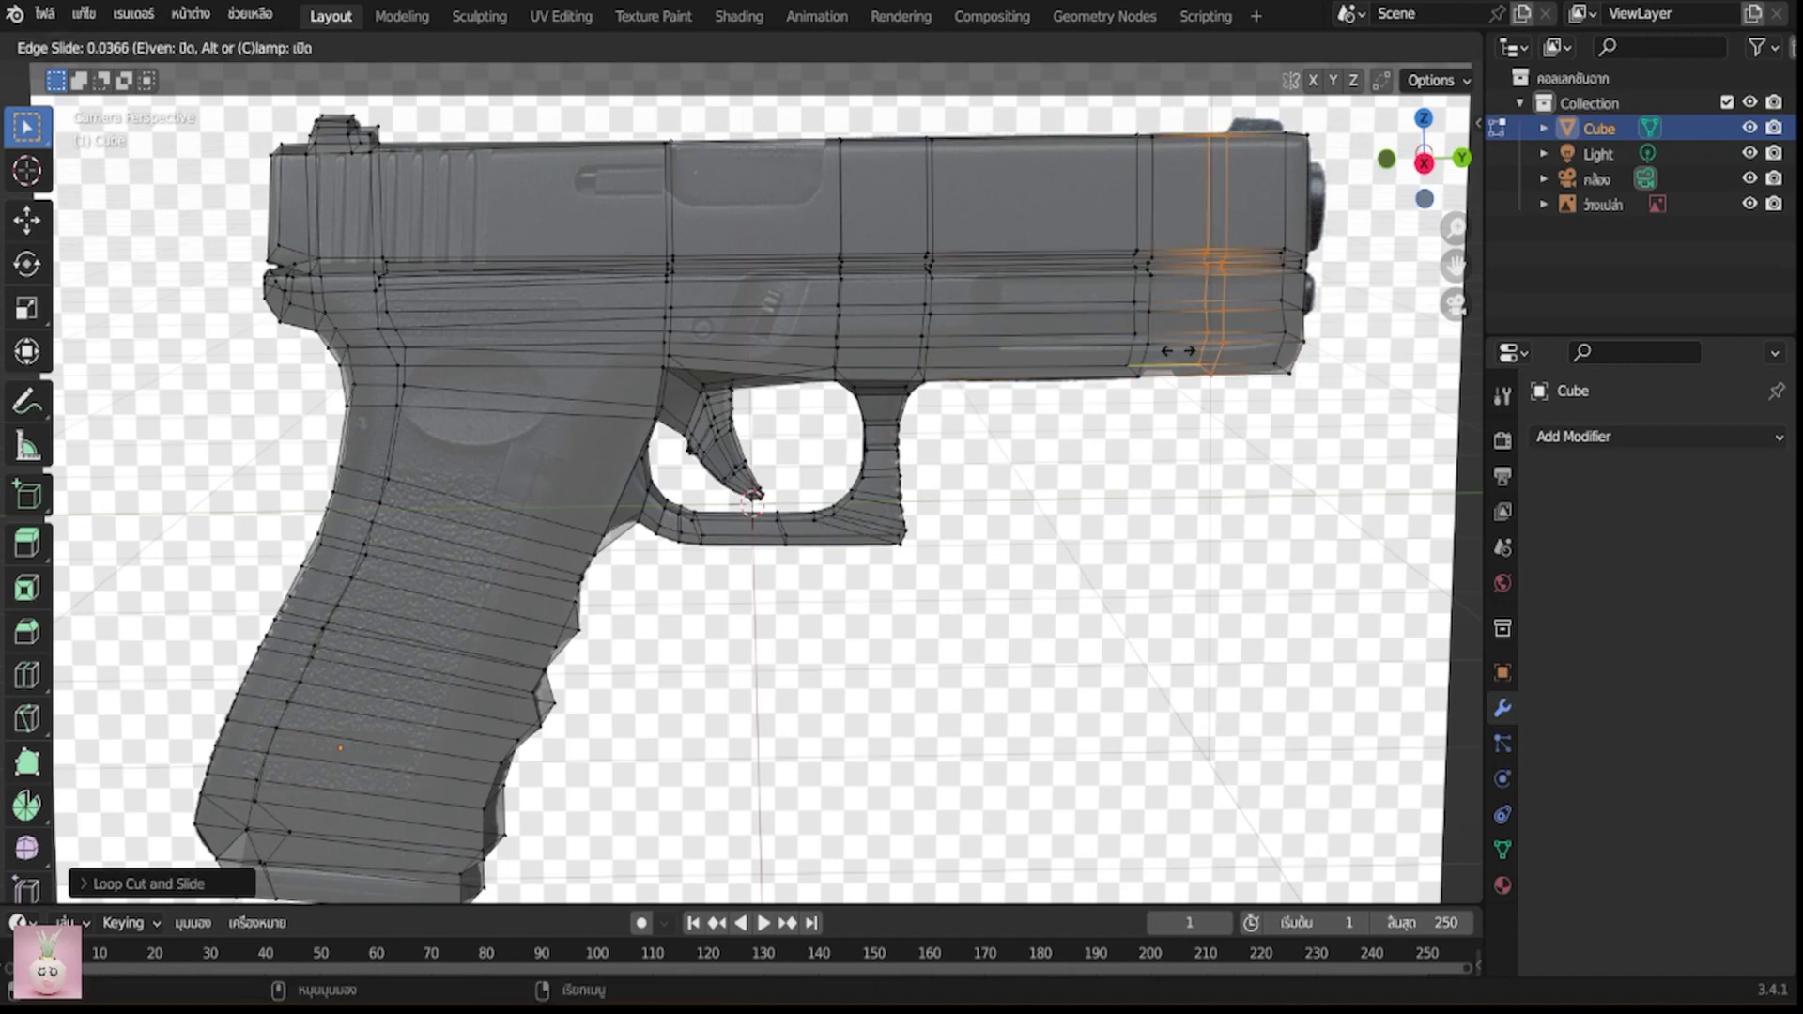
pyautogui.click(1157, 354)
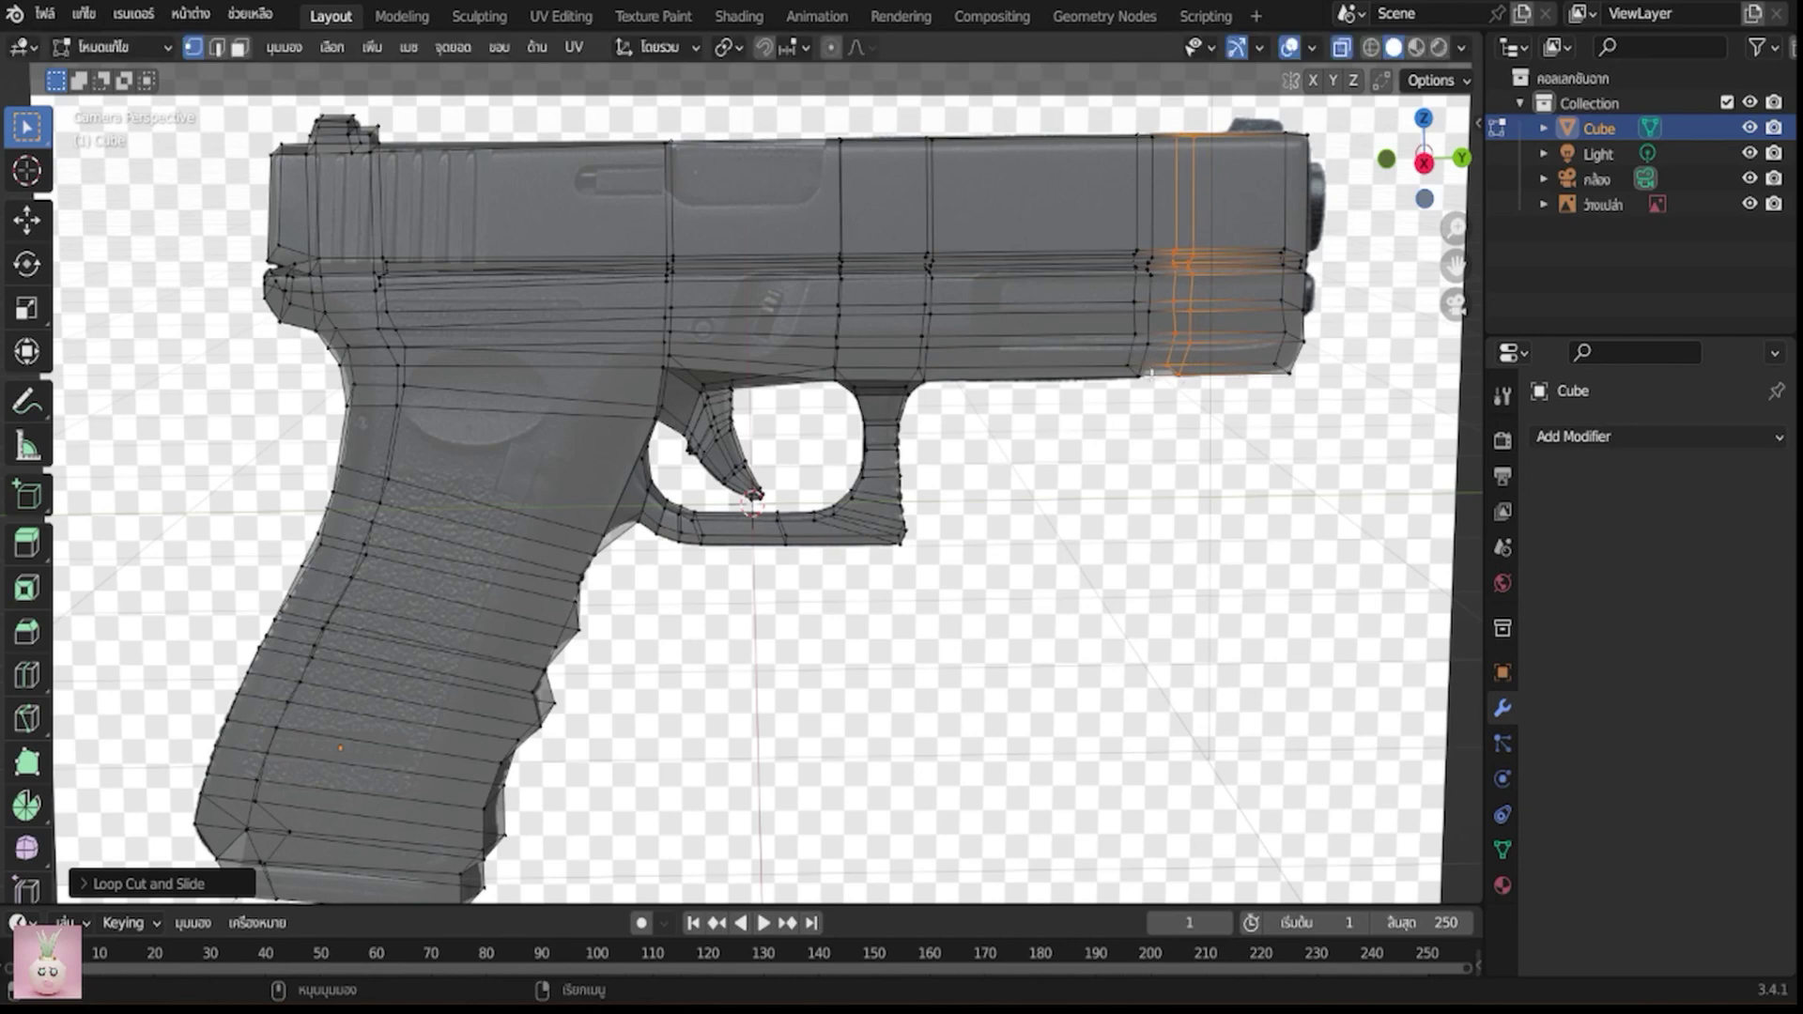
pyautogui.click(240, 47)
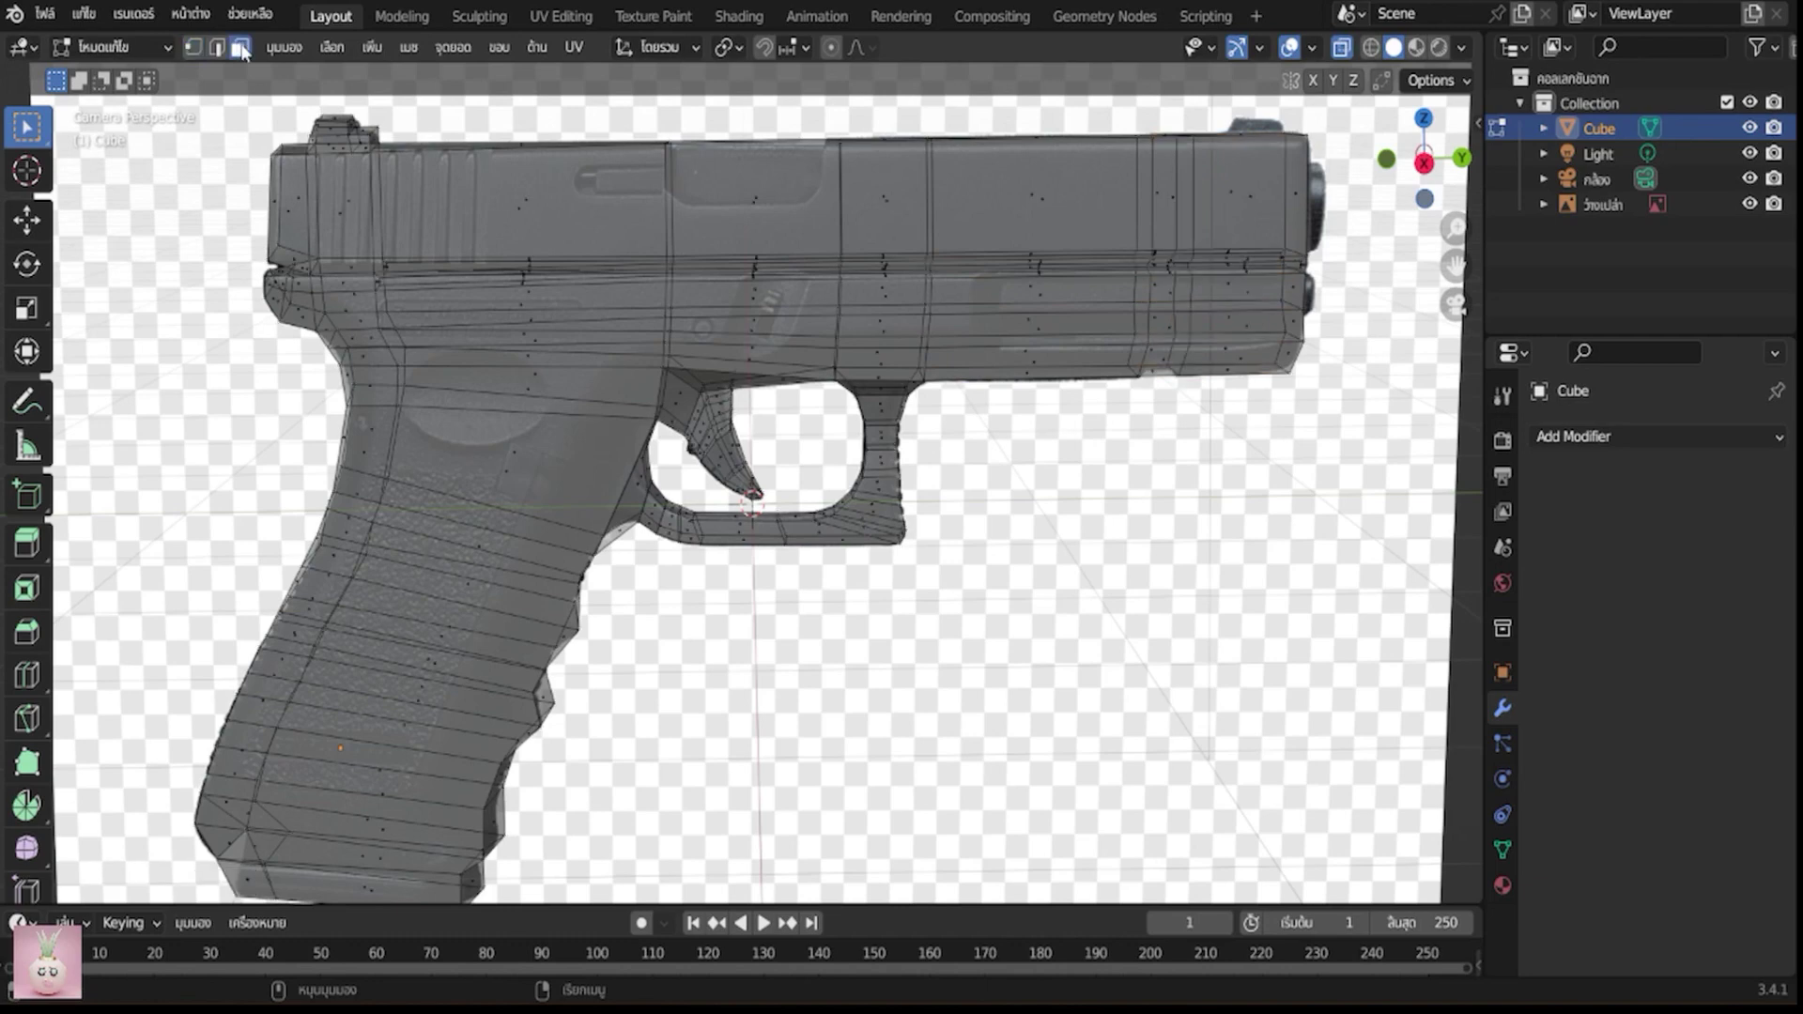
# Extrude the small face under the slide front by about 0.0165 m and turn X-ray off
pyautogui.click(1156, 368)
pyautogui.press('i')
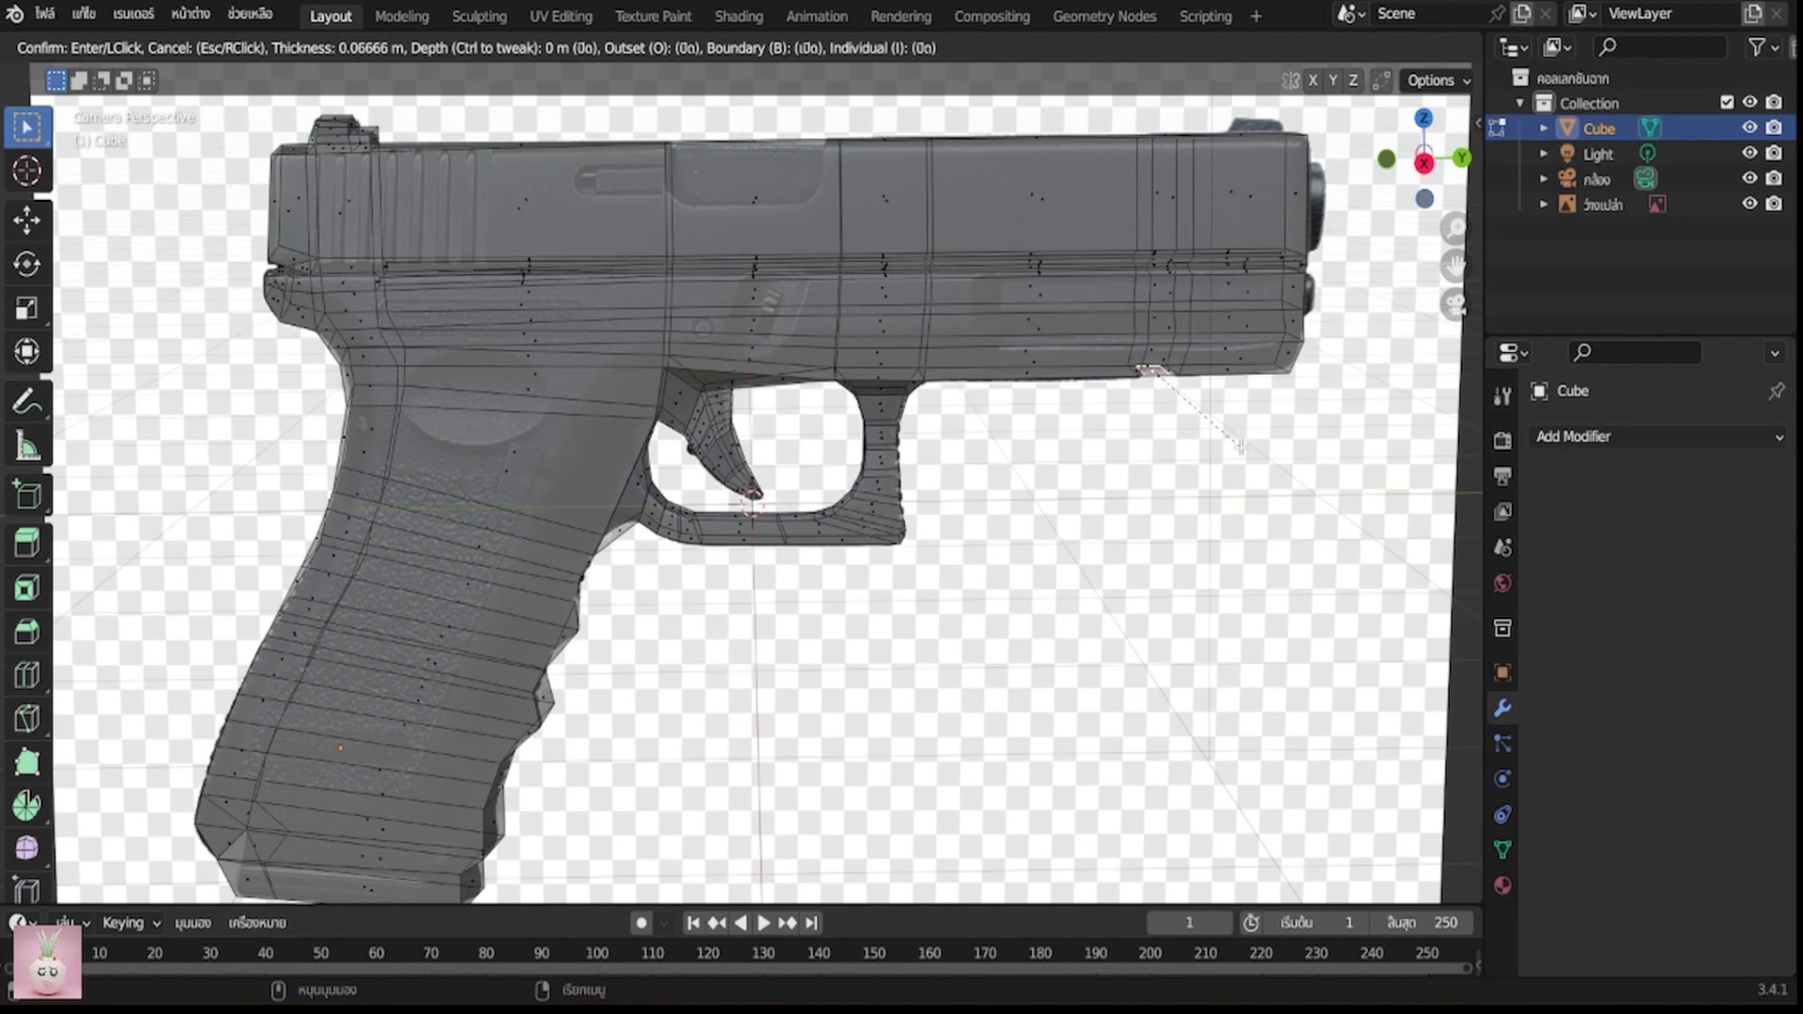
pyautogui.click(1235, 454)
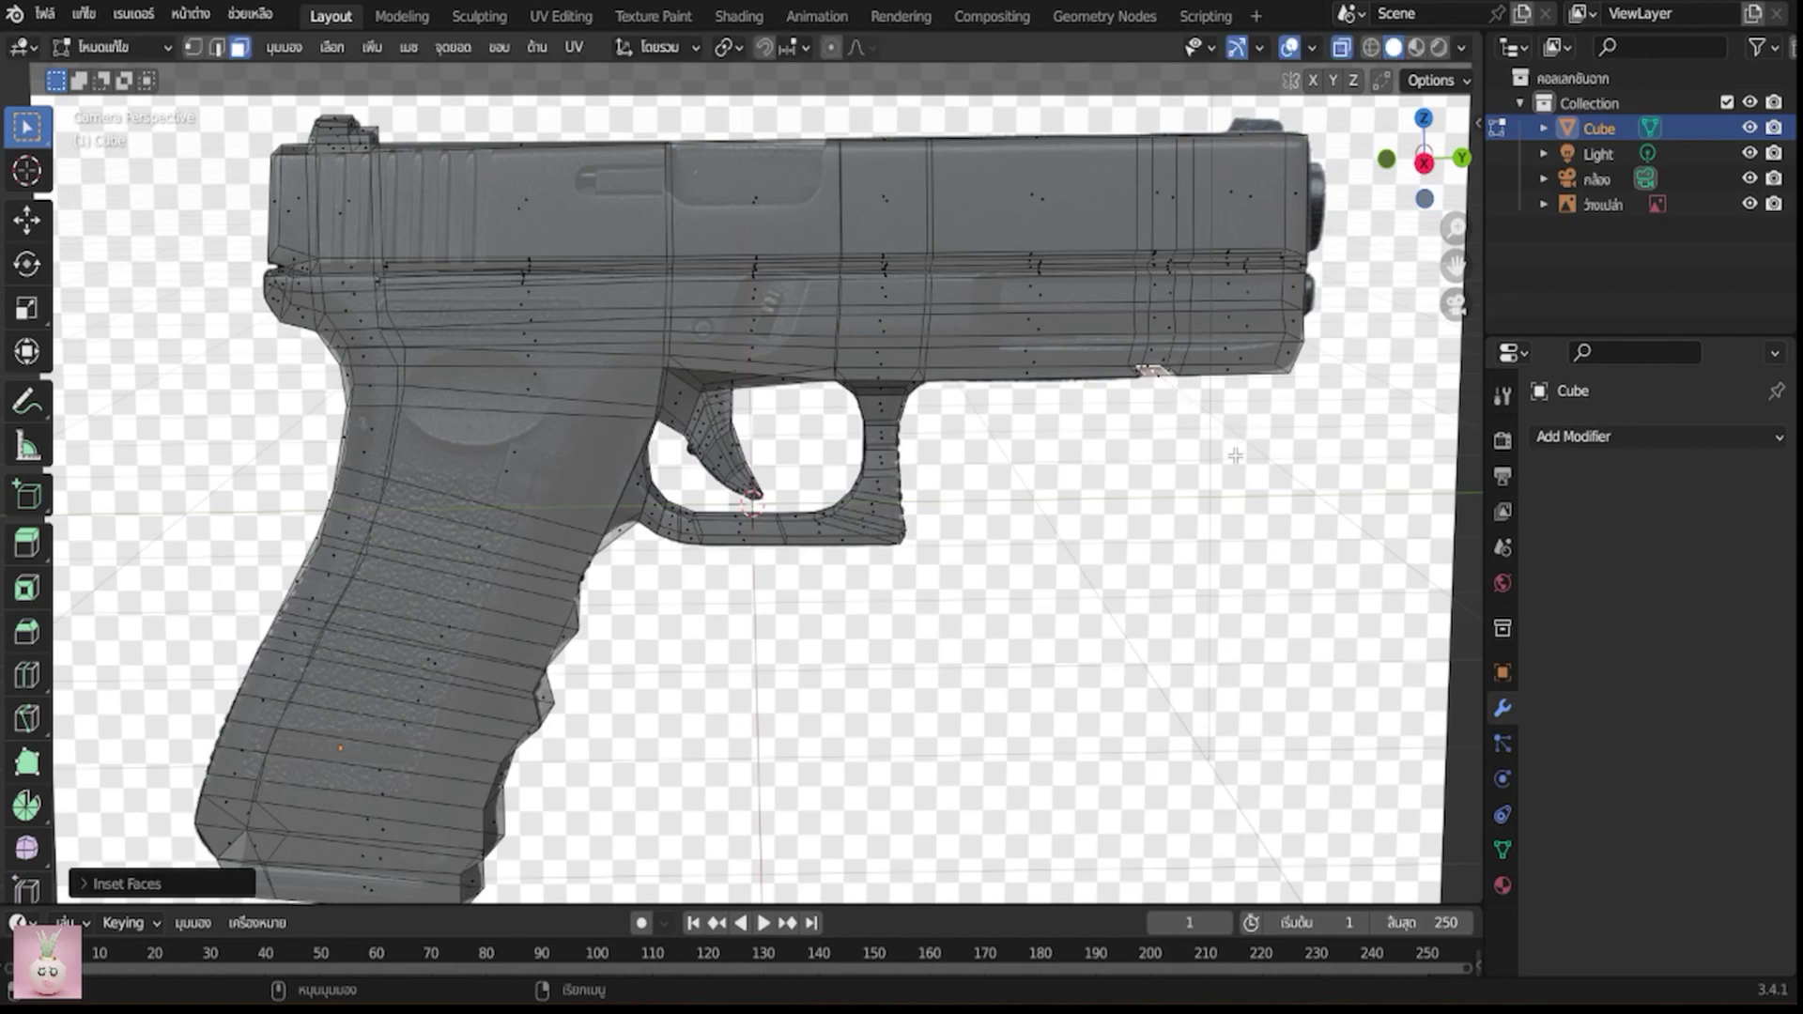
pyautogui.hotkey('ctrl', 'z')
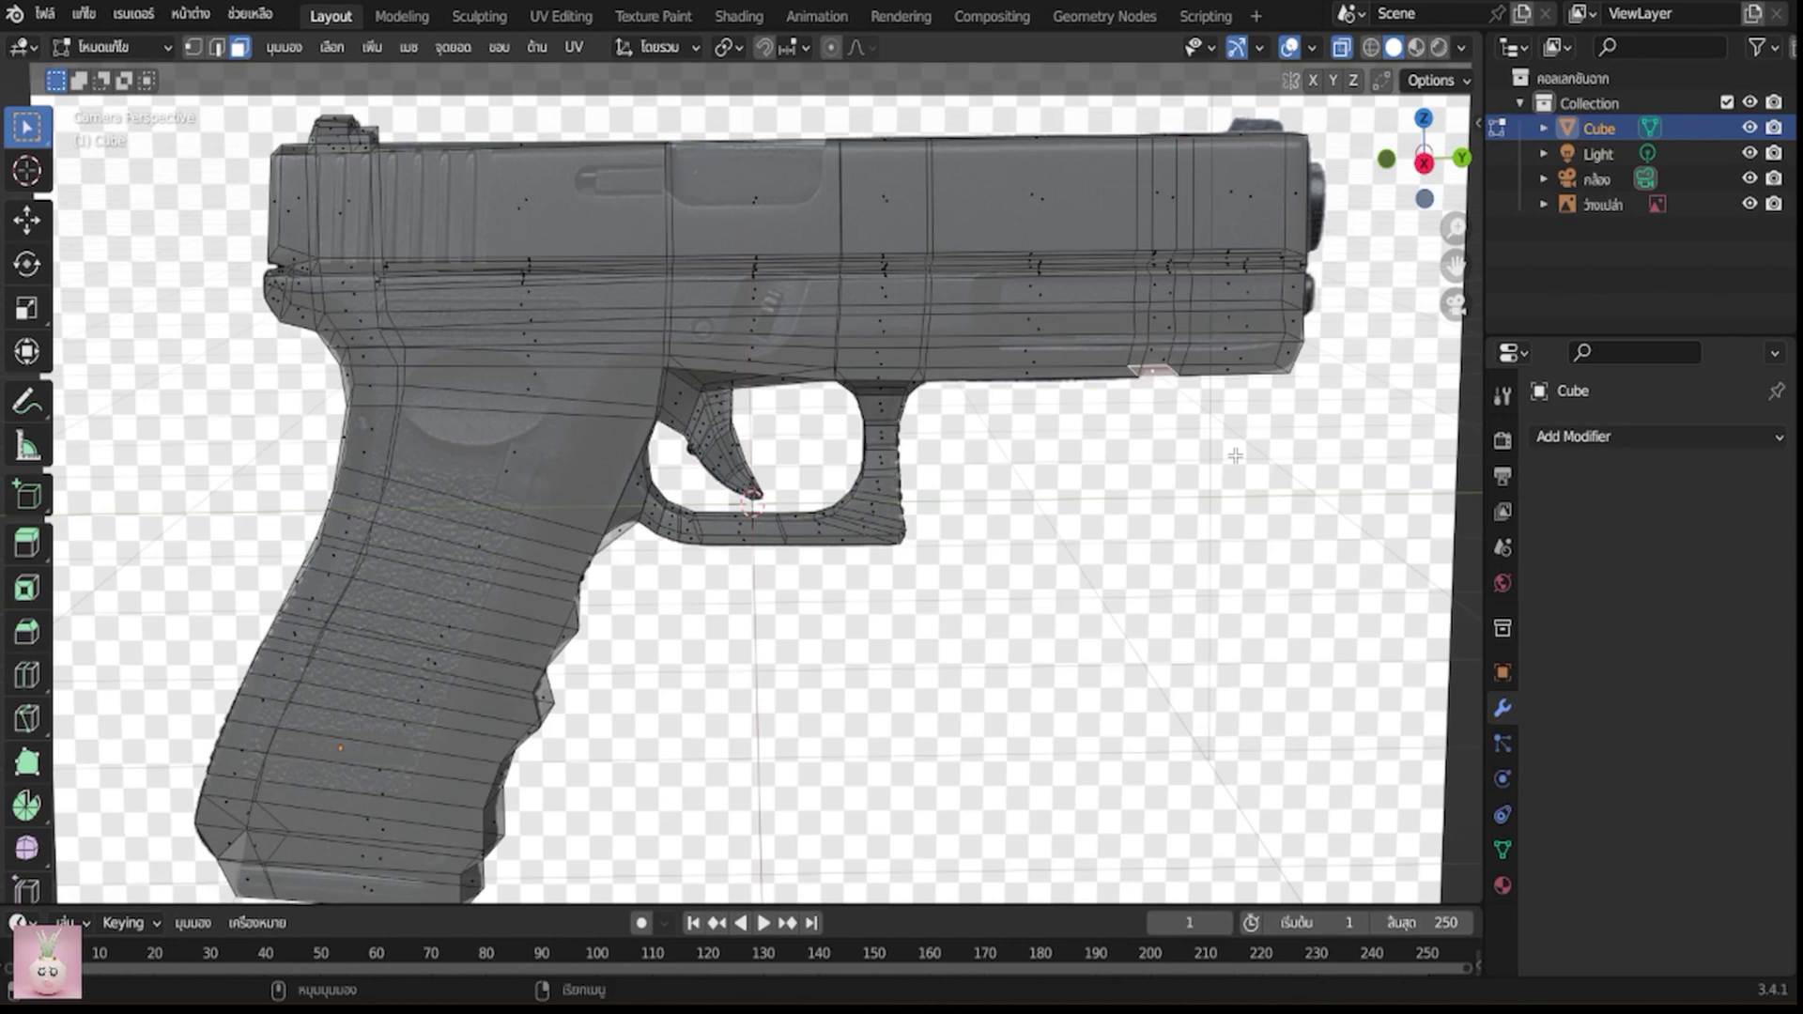
pyautogui.press('g')
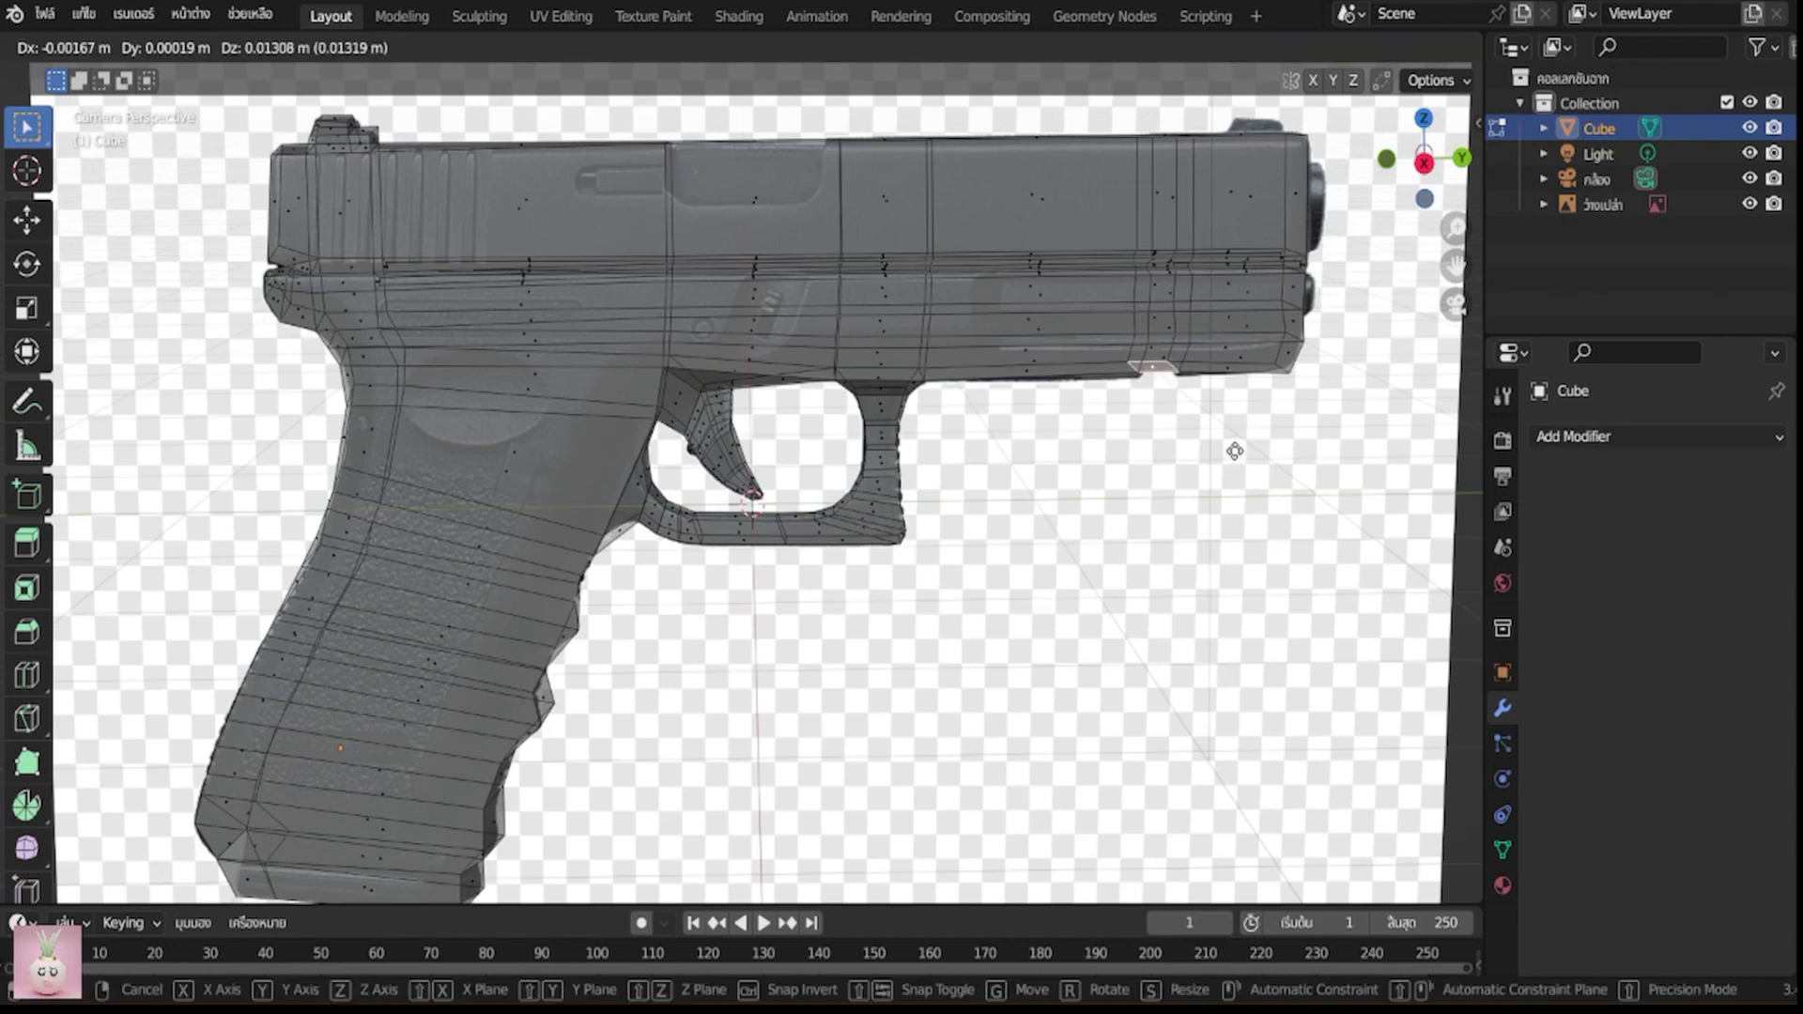
pyautogui.rightClick(1235, 452)
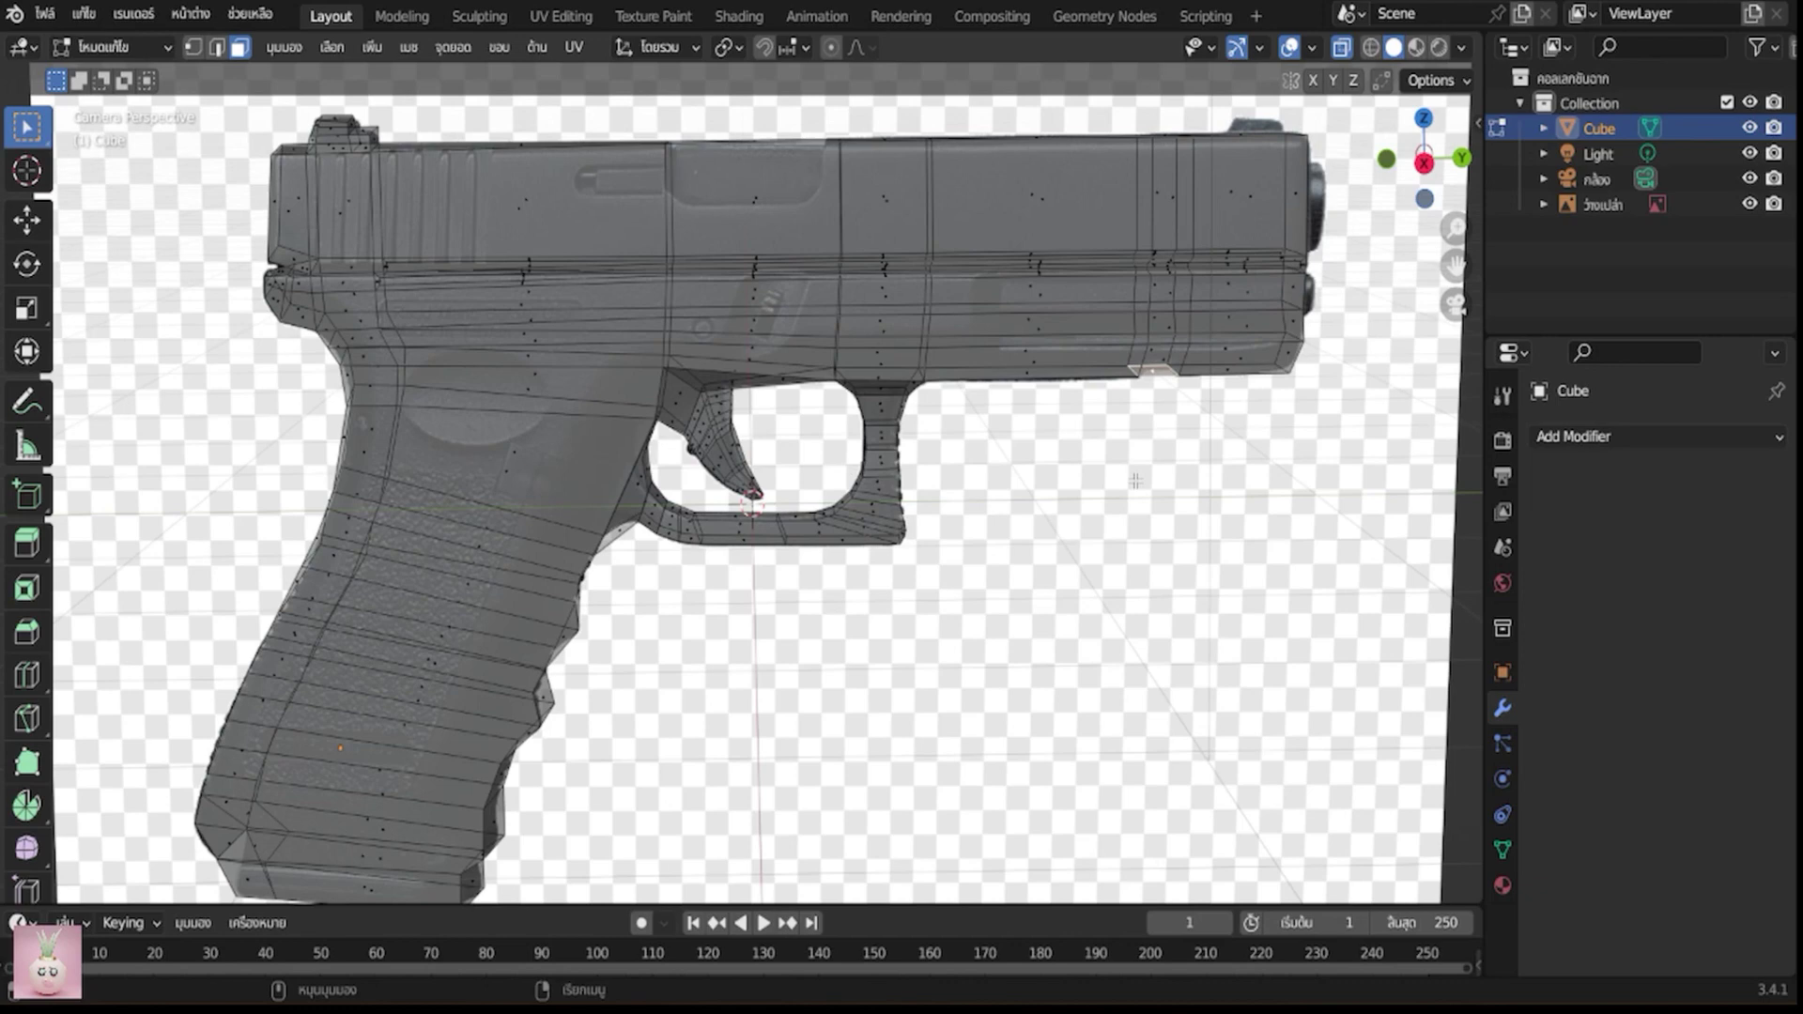
pyautogui.press('e')
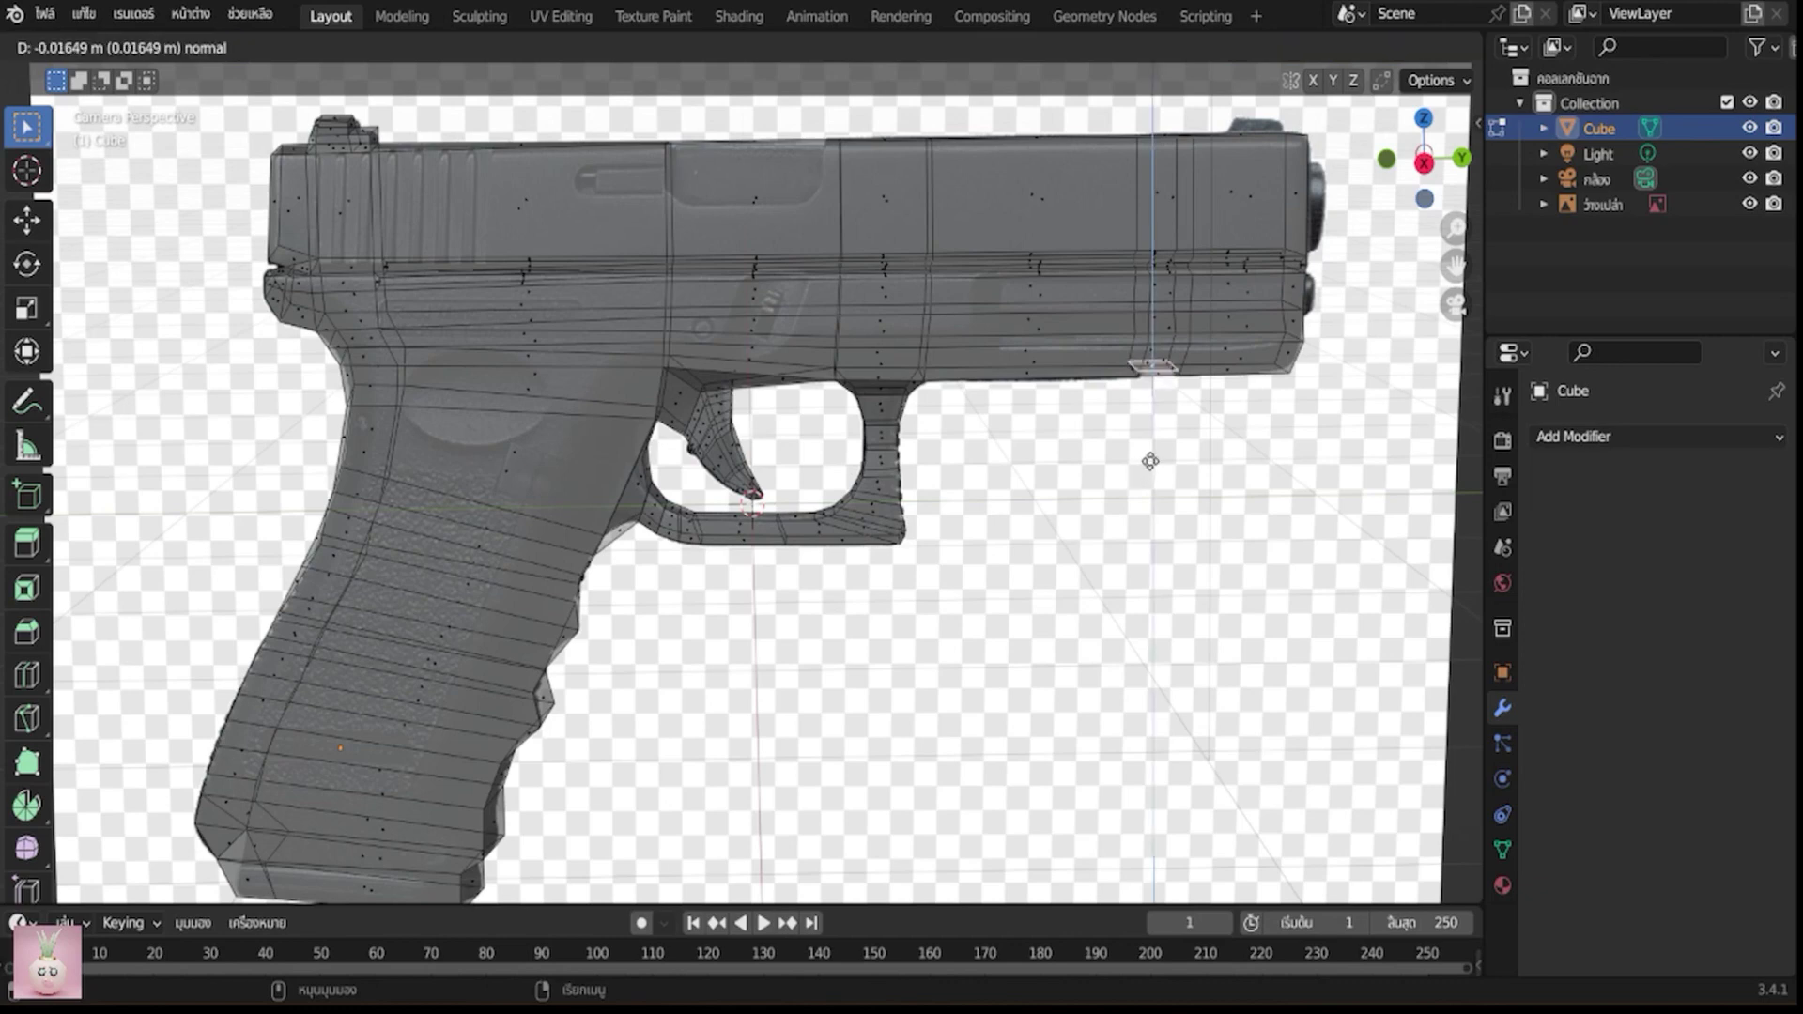
pyautogui.click(1150, 461)
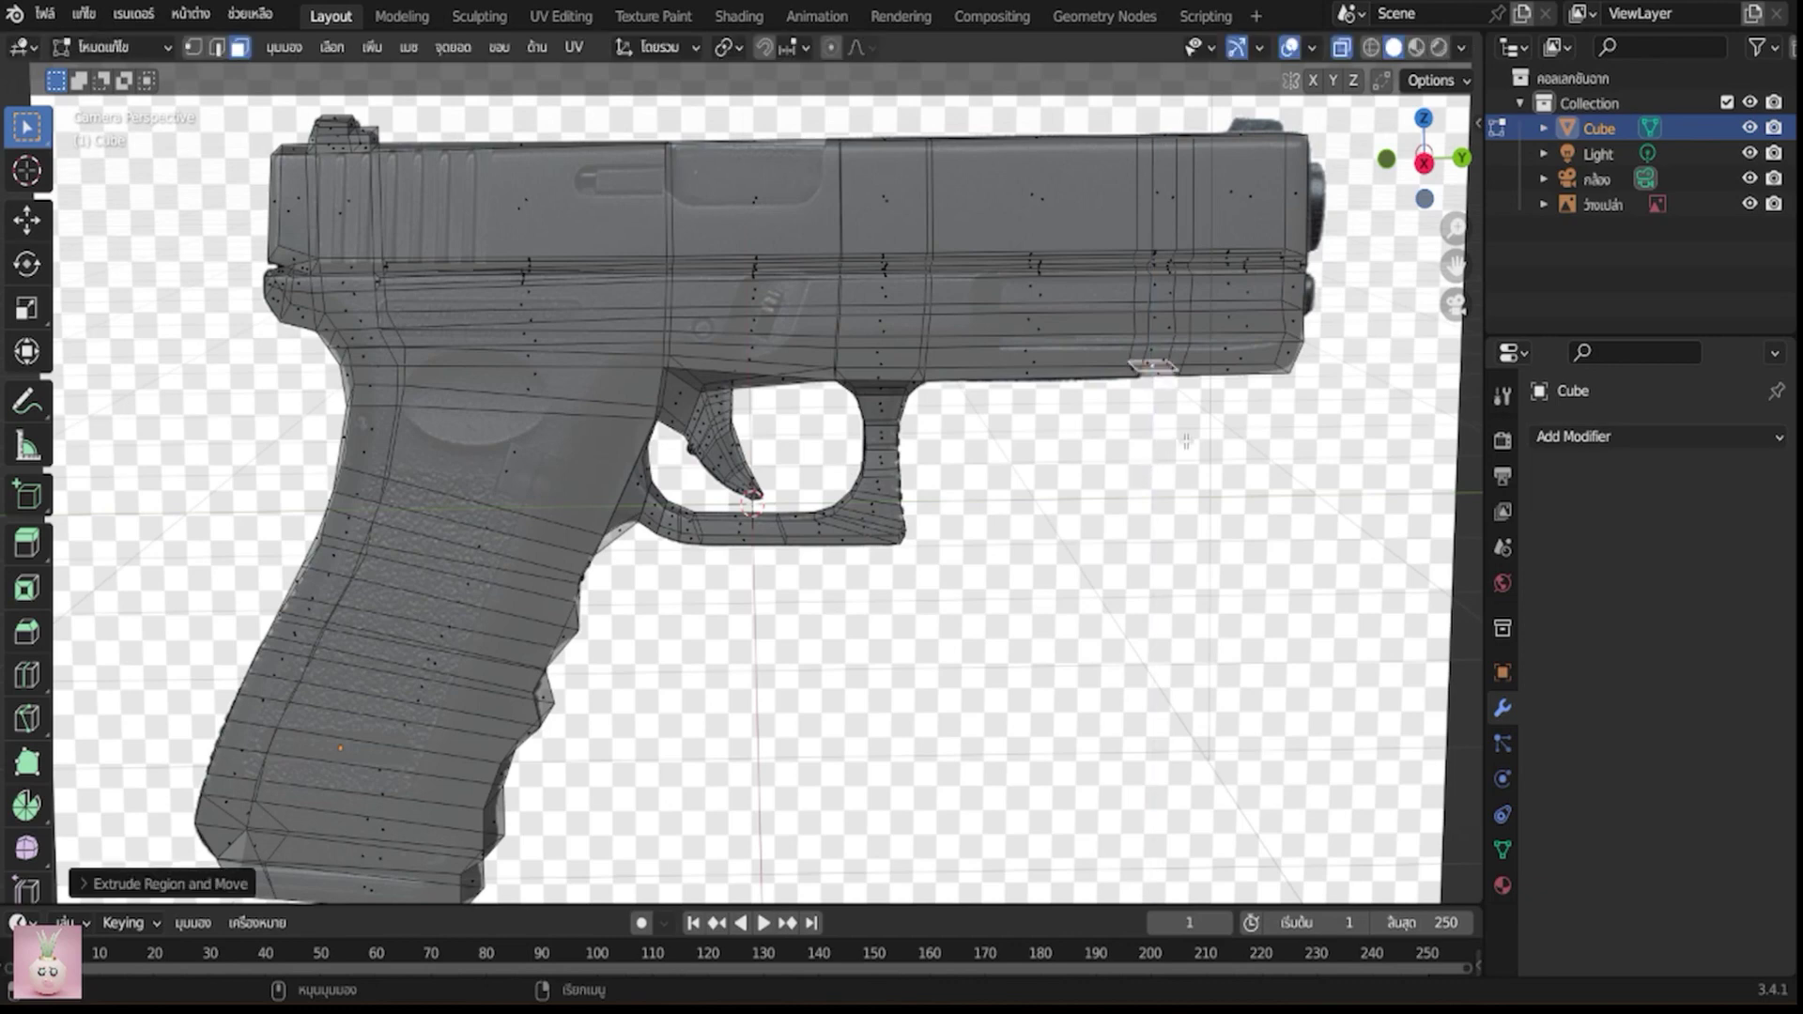
pyautogui.click(1345, 50)
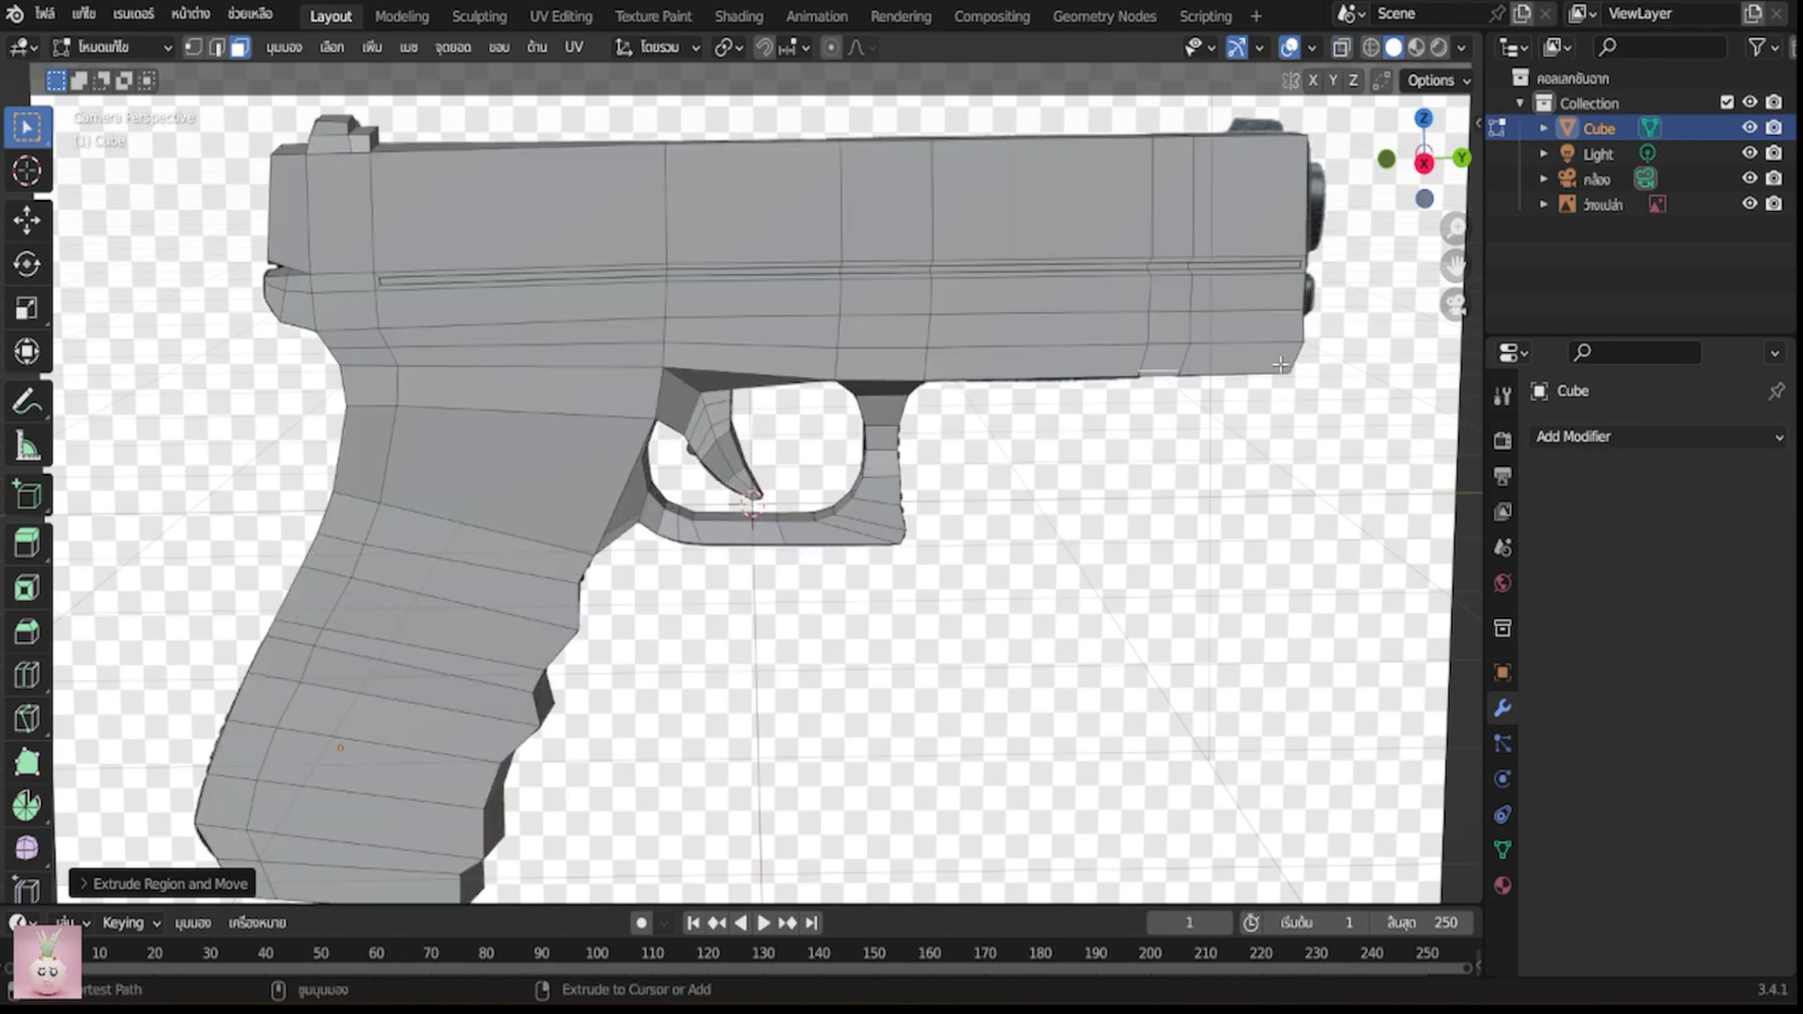
# With X-ray and vertex select on, cut two edge loops near the muzzle
pyautogui.hotkey('ctrl', 'z')
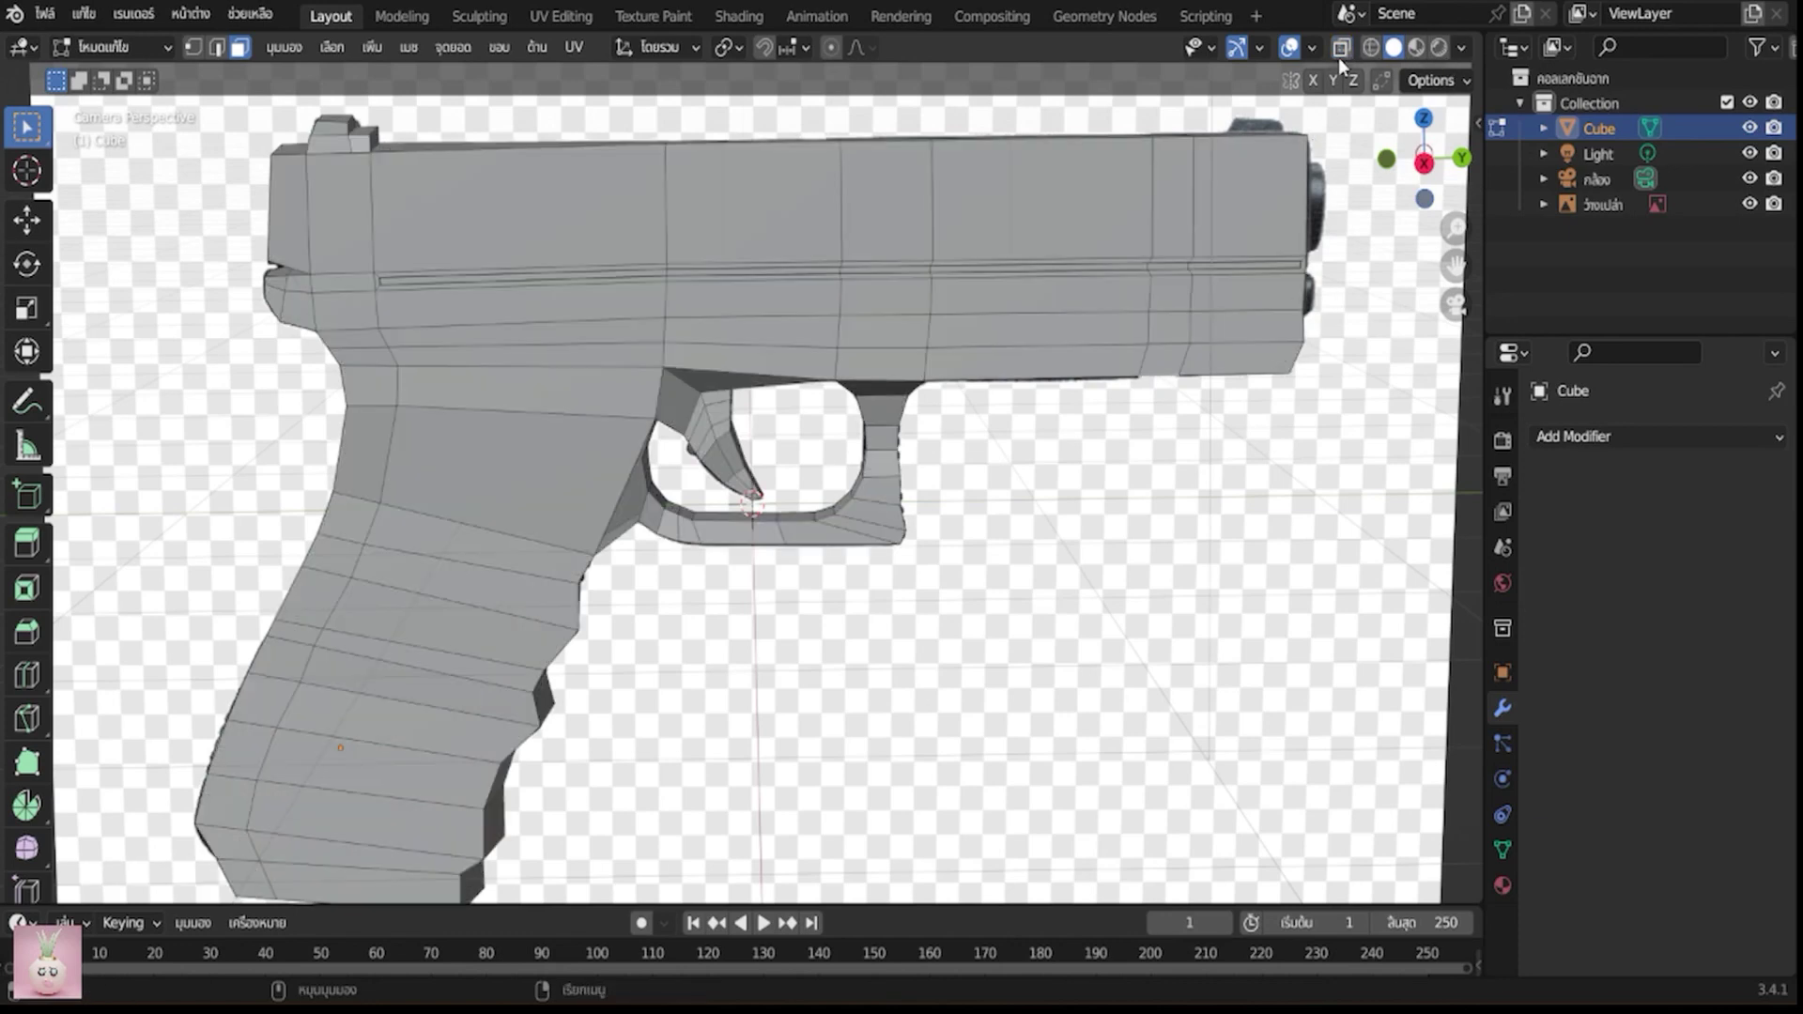
pyautogui.click(1343, 48)
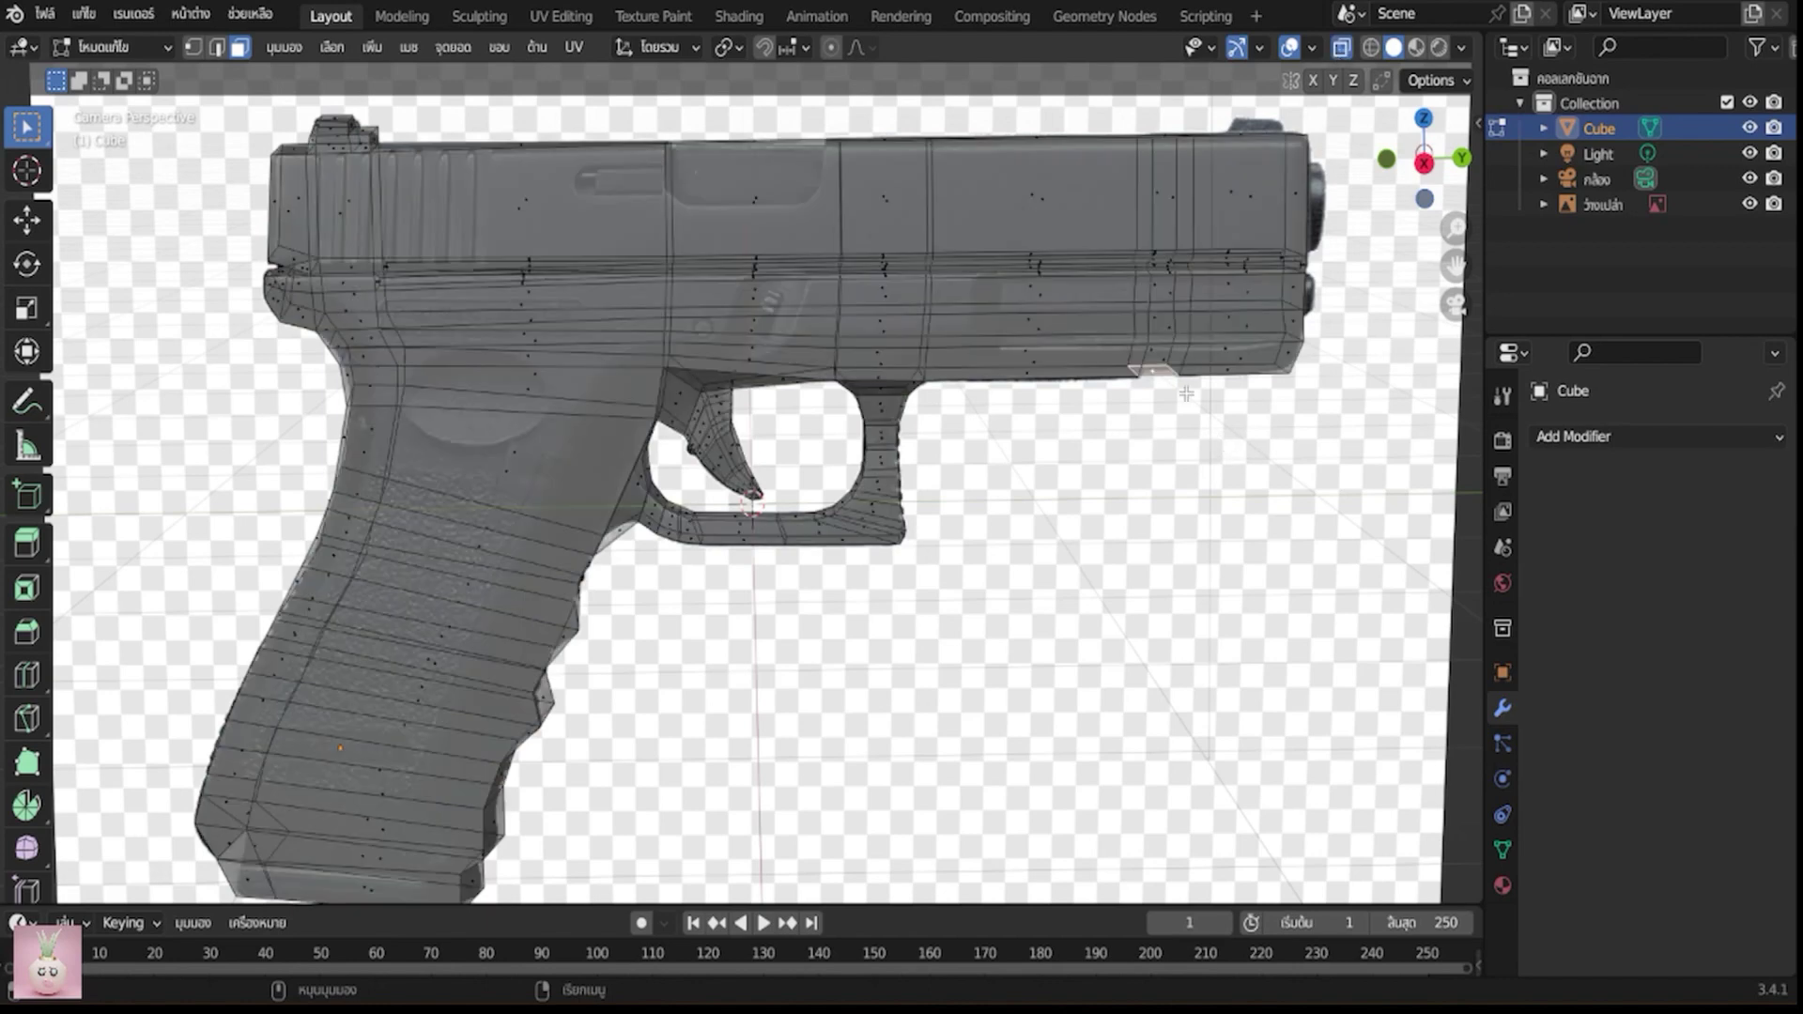
pyautogui.click(190, 47)
pyautogui.scroll(1, 1221, 432)
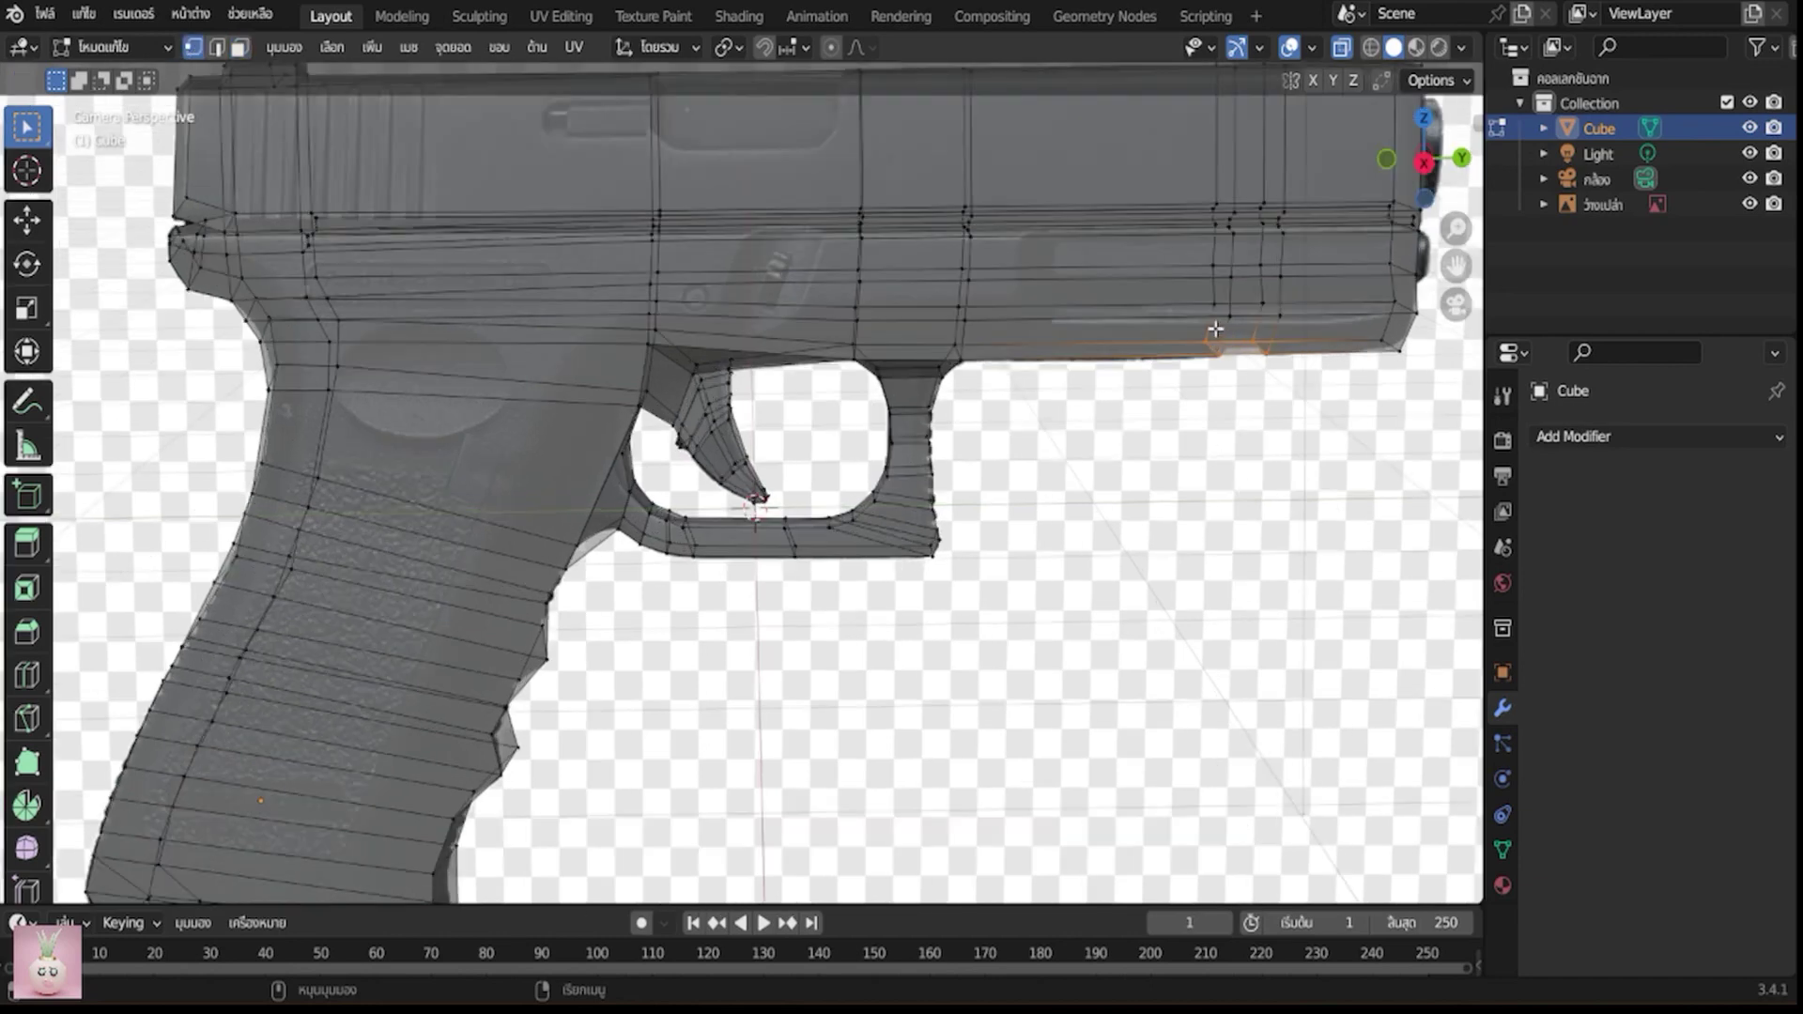
pyautogui.hotkey('ctrl', 'r')
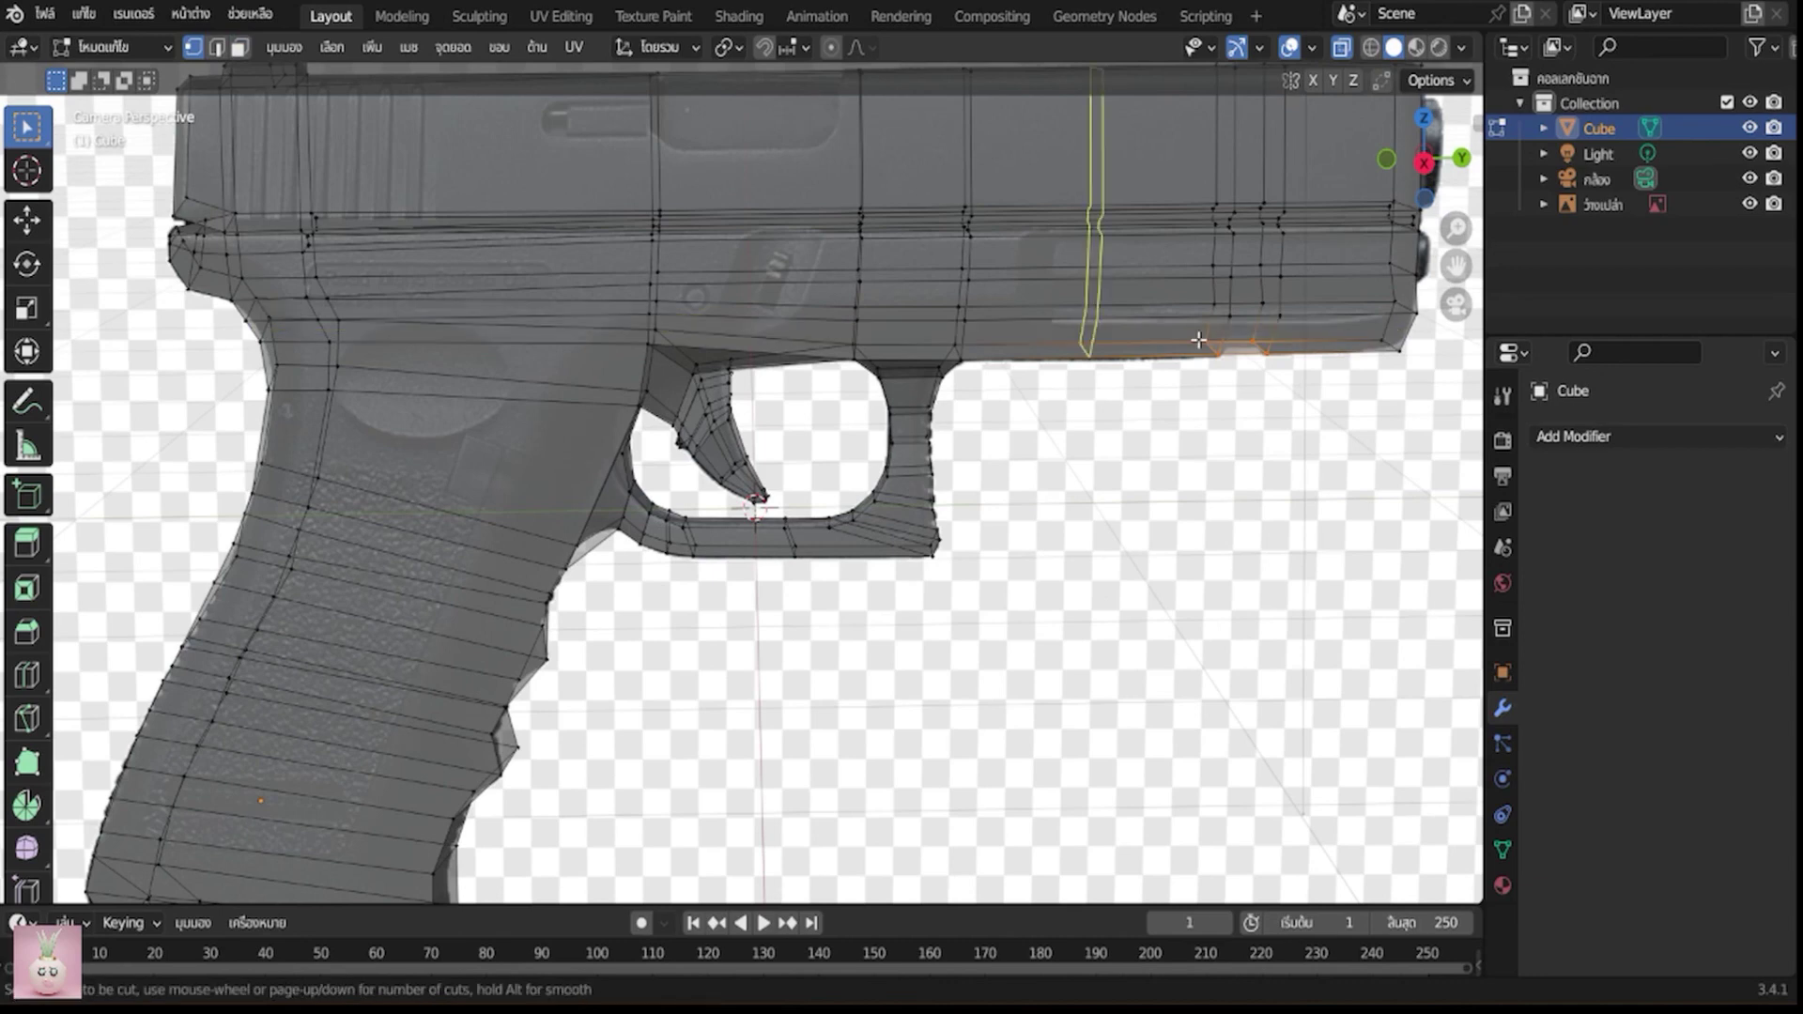
pyautogui.click(1188, 353)
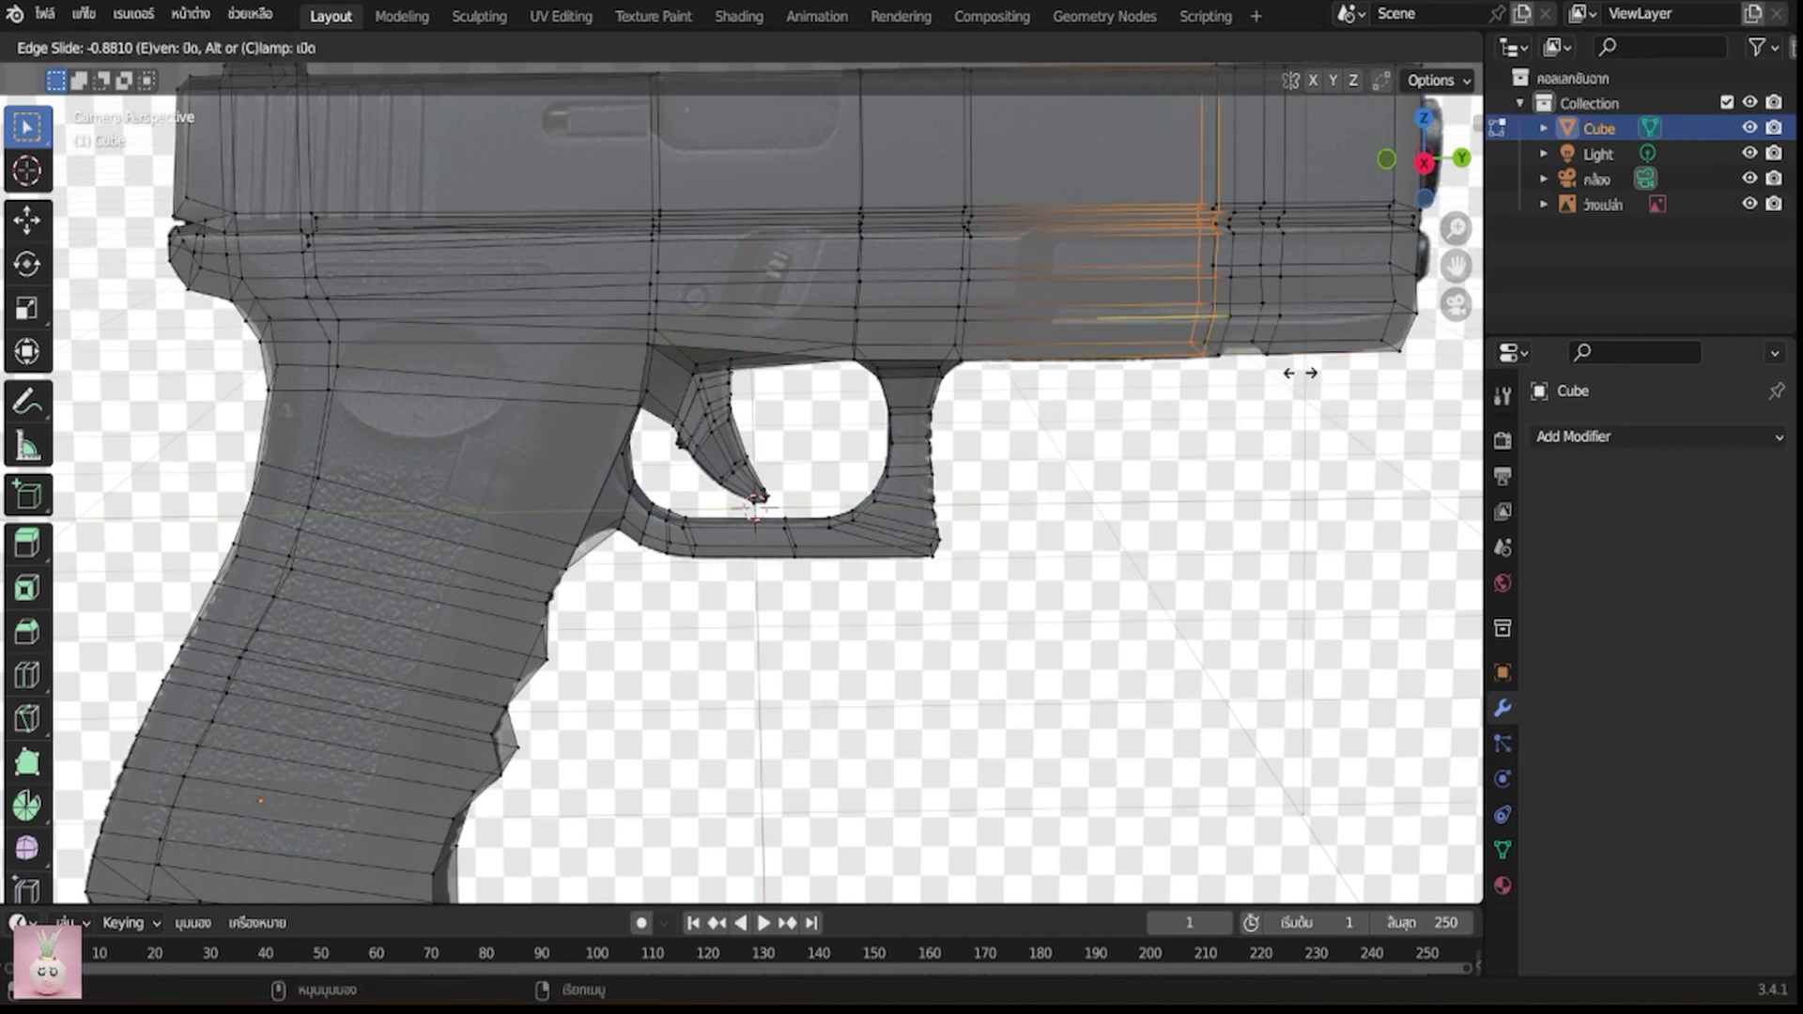
pyautogui.click(1305, 374)
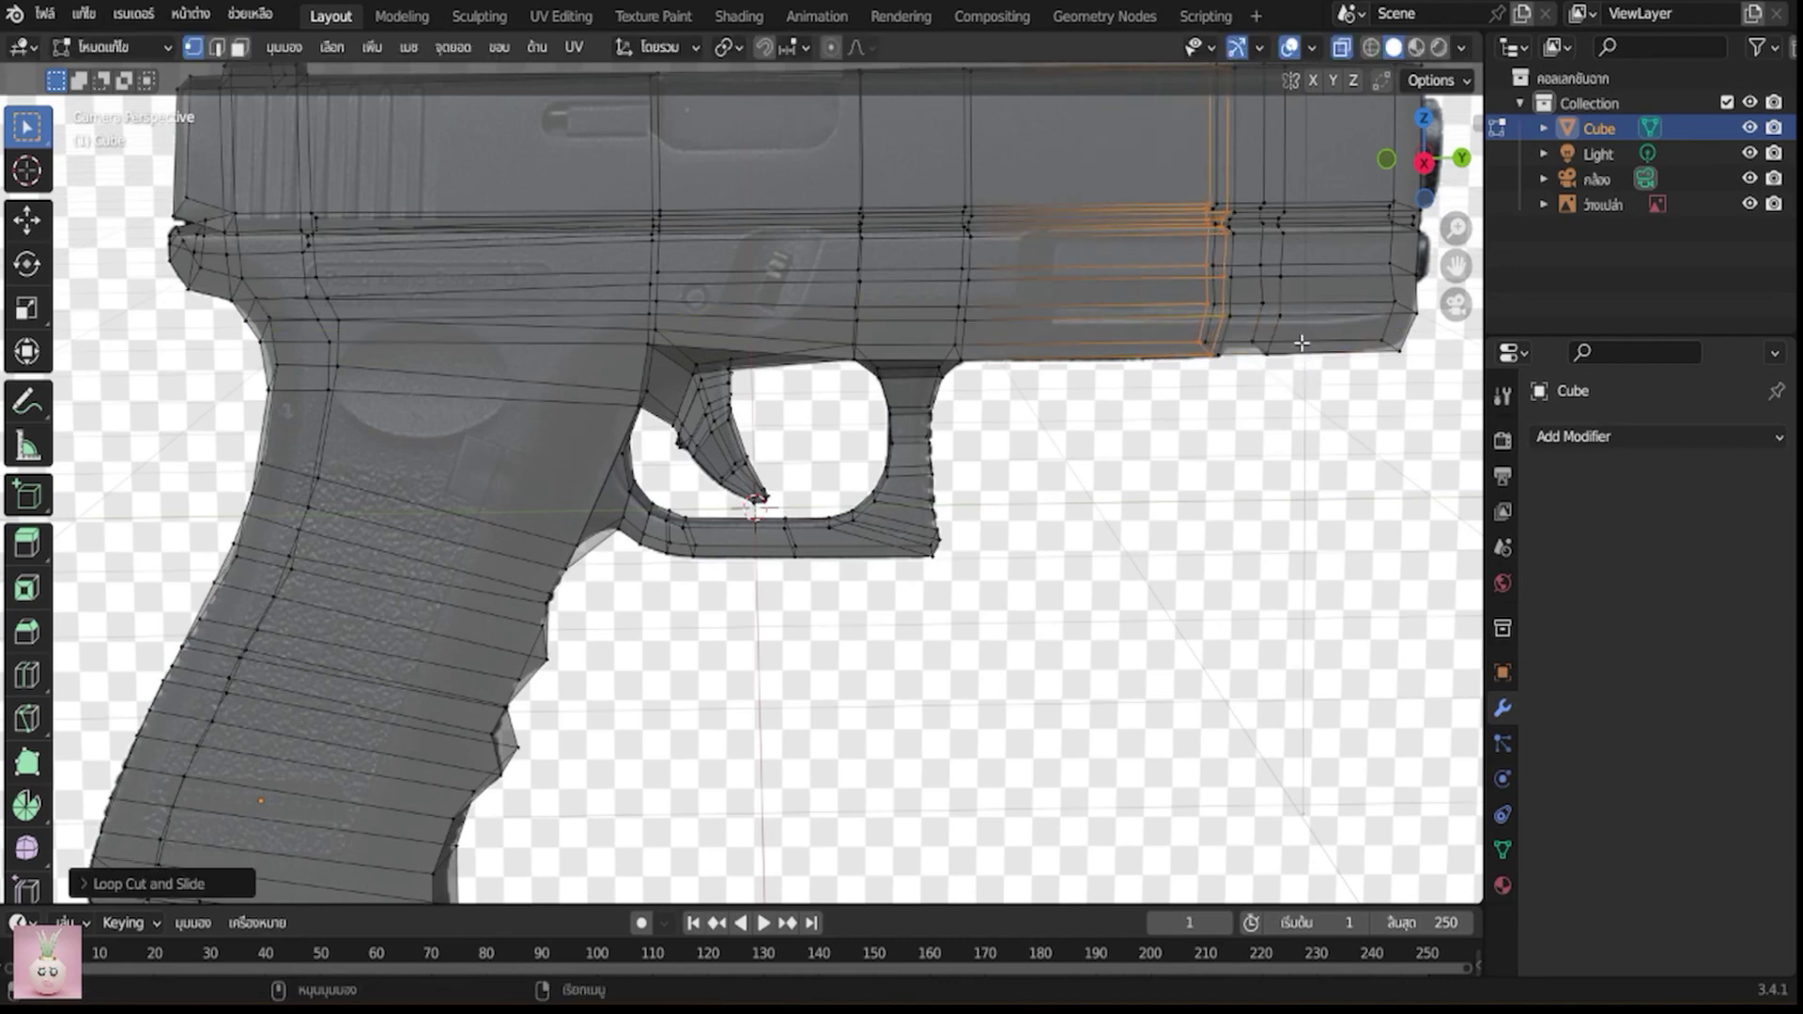
pyautogui.press('ctrl')
pyautogui.hotkey('ctrl', 'r')
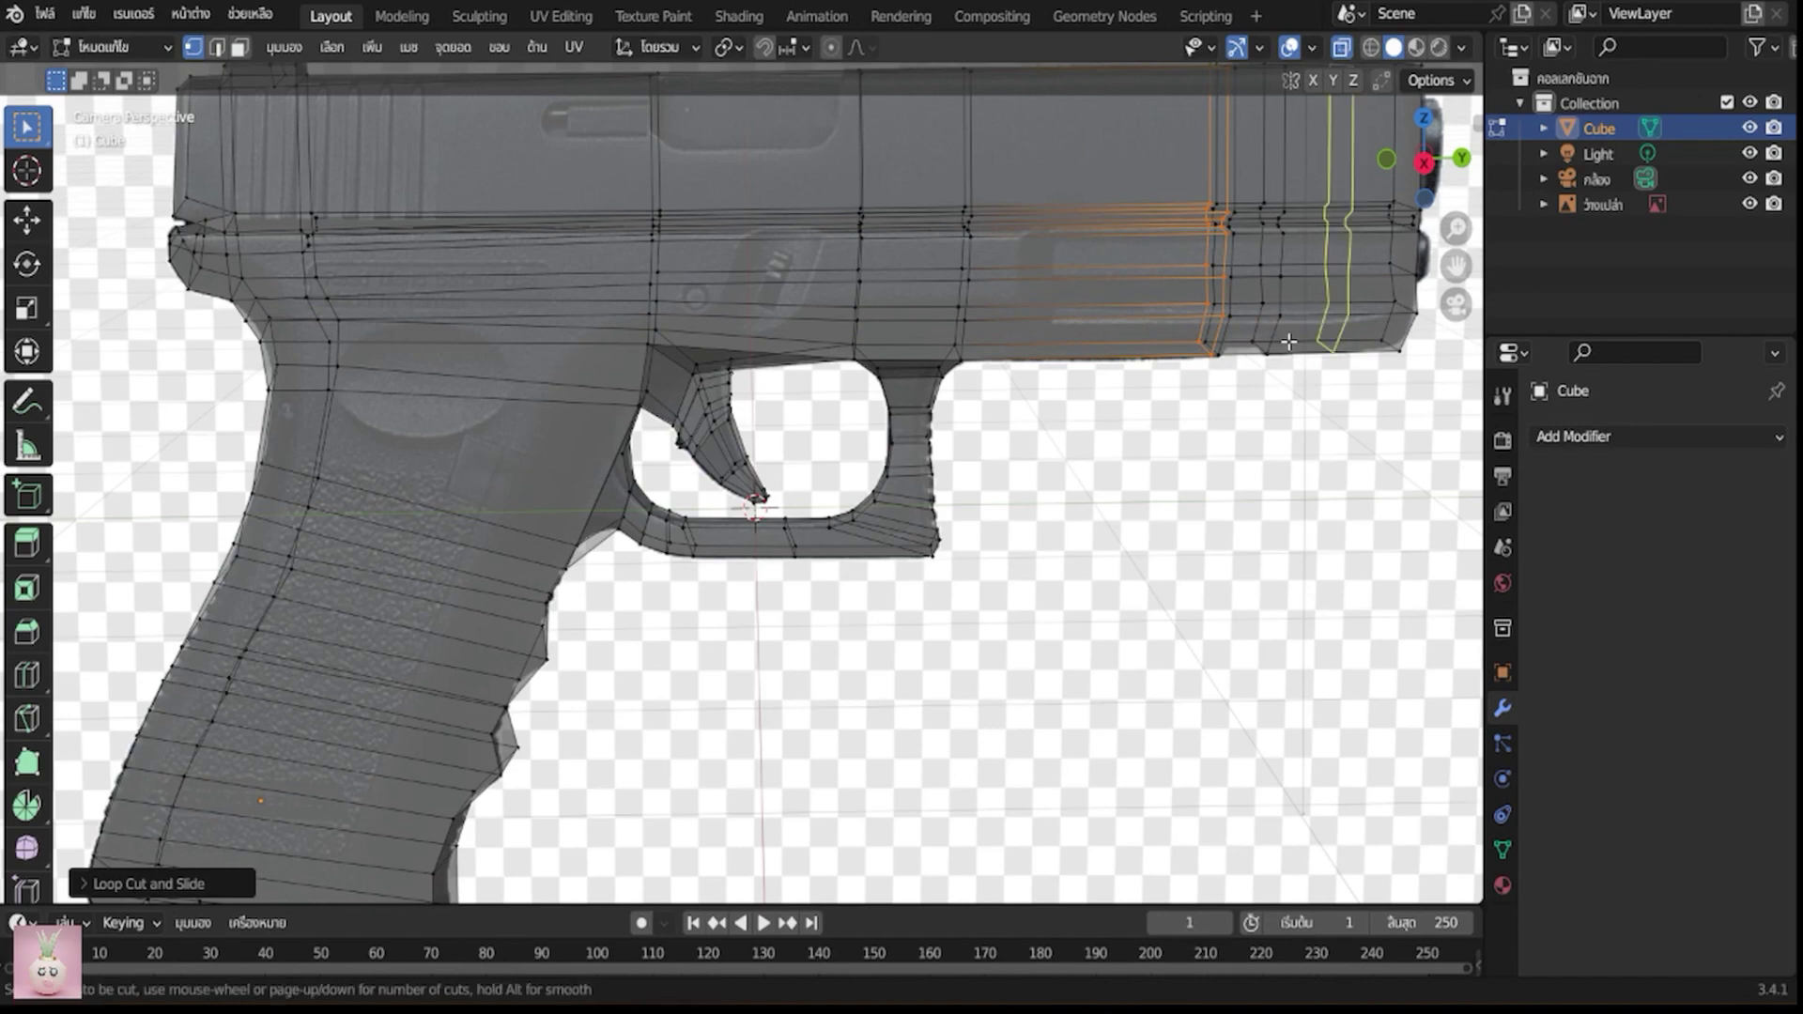
pyautogui.click(1286, 346)
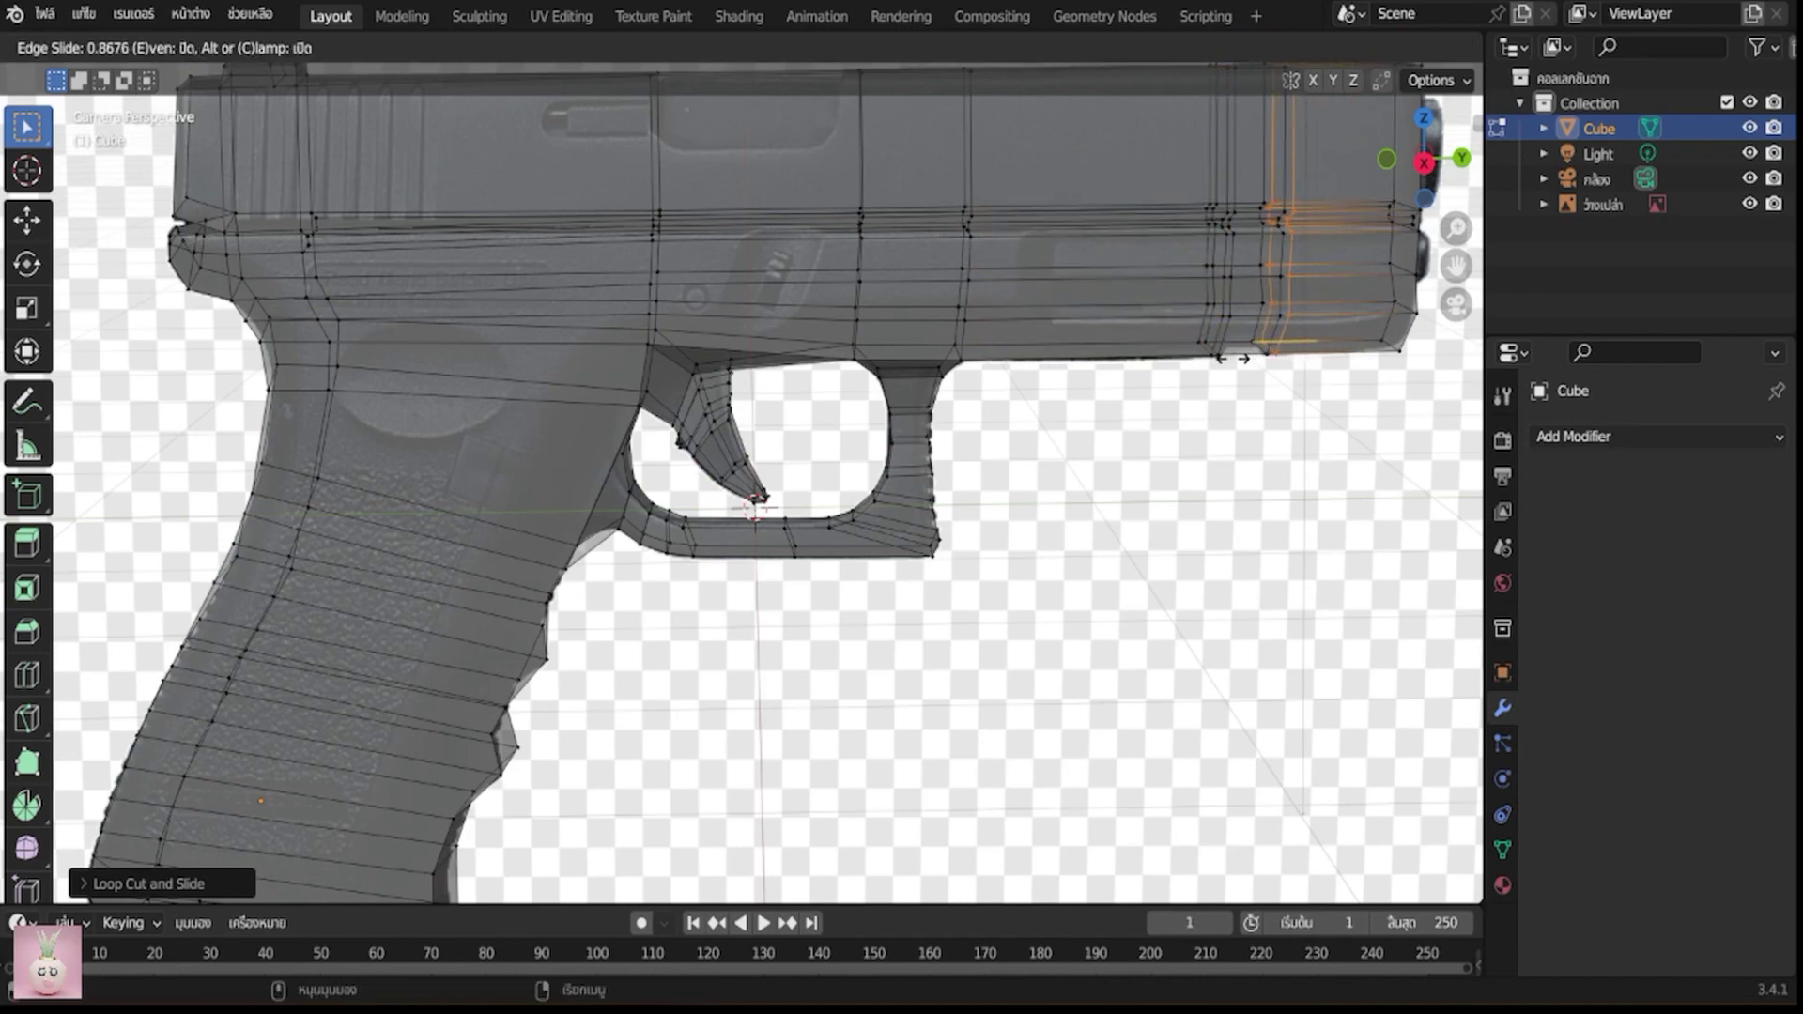
pyautogui.click(1232, 357)
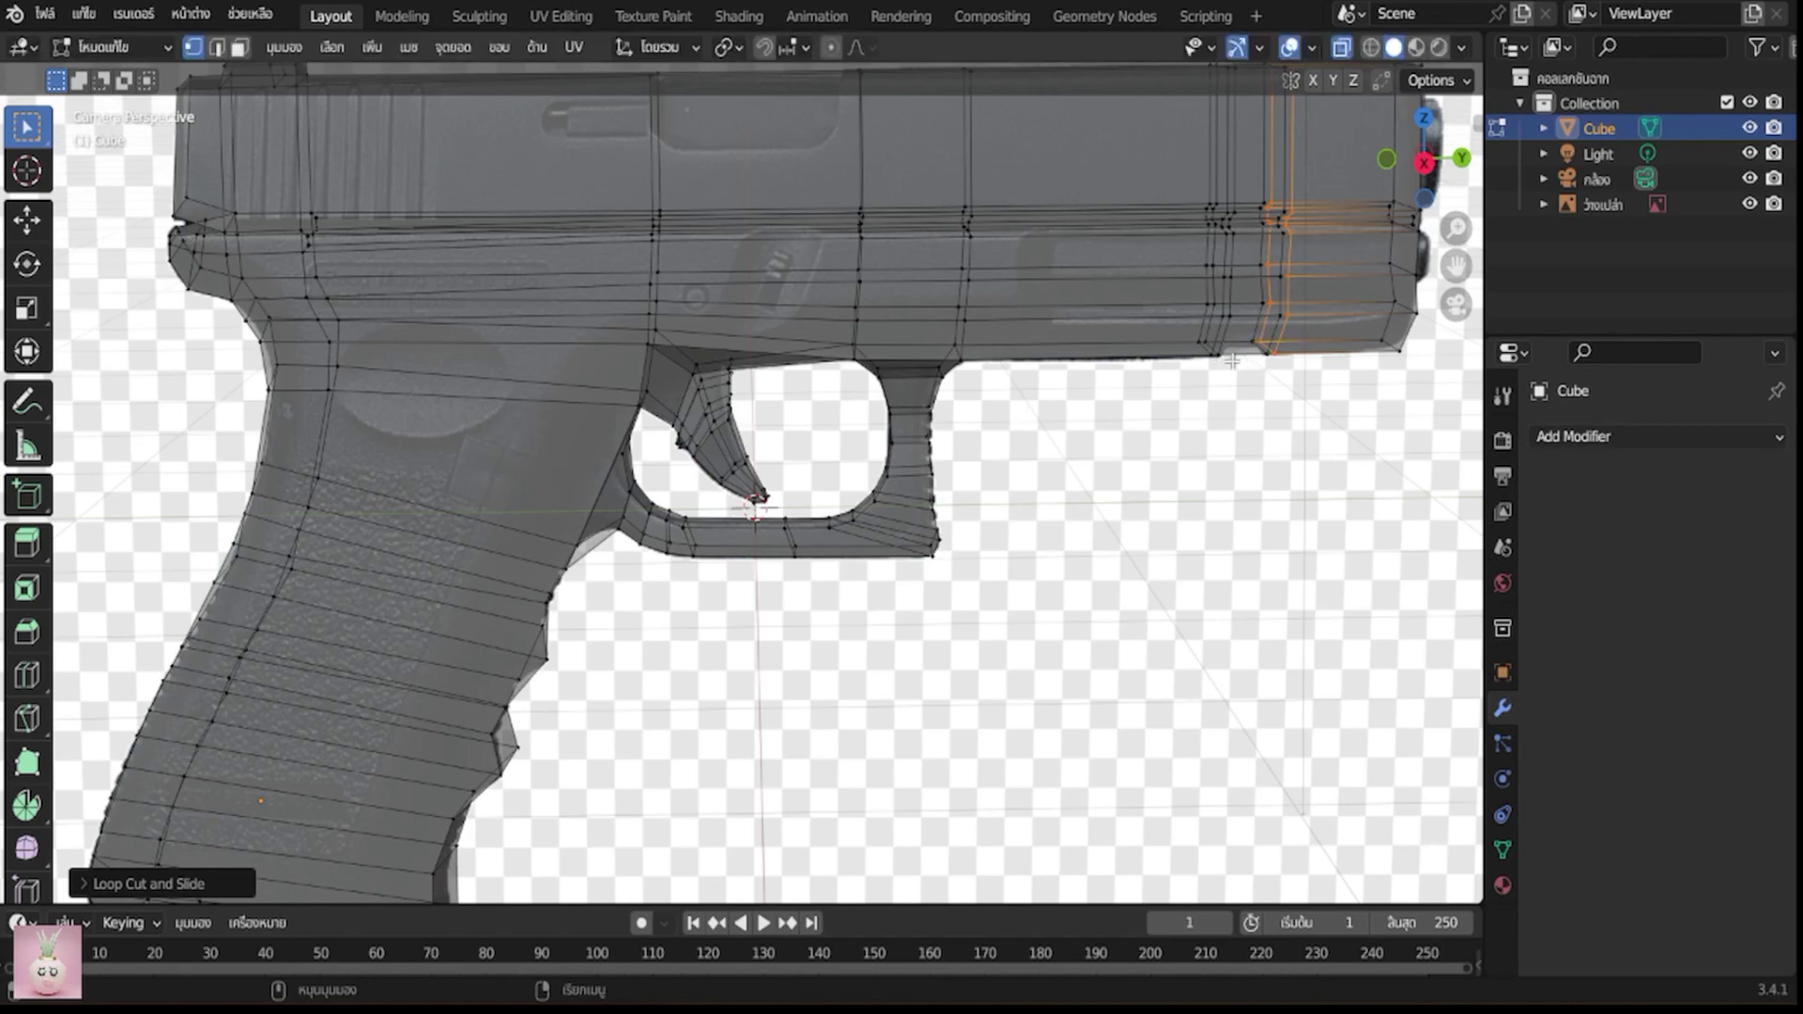
pyautogui.hotkey('alt', 'a')
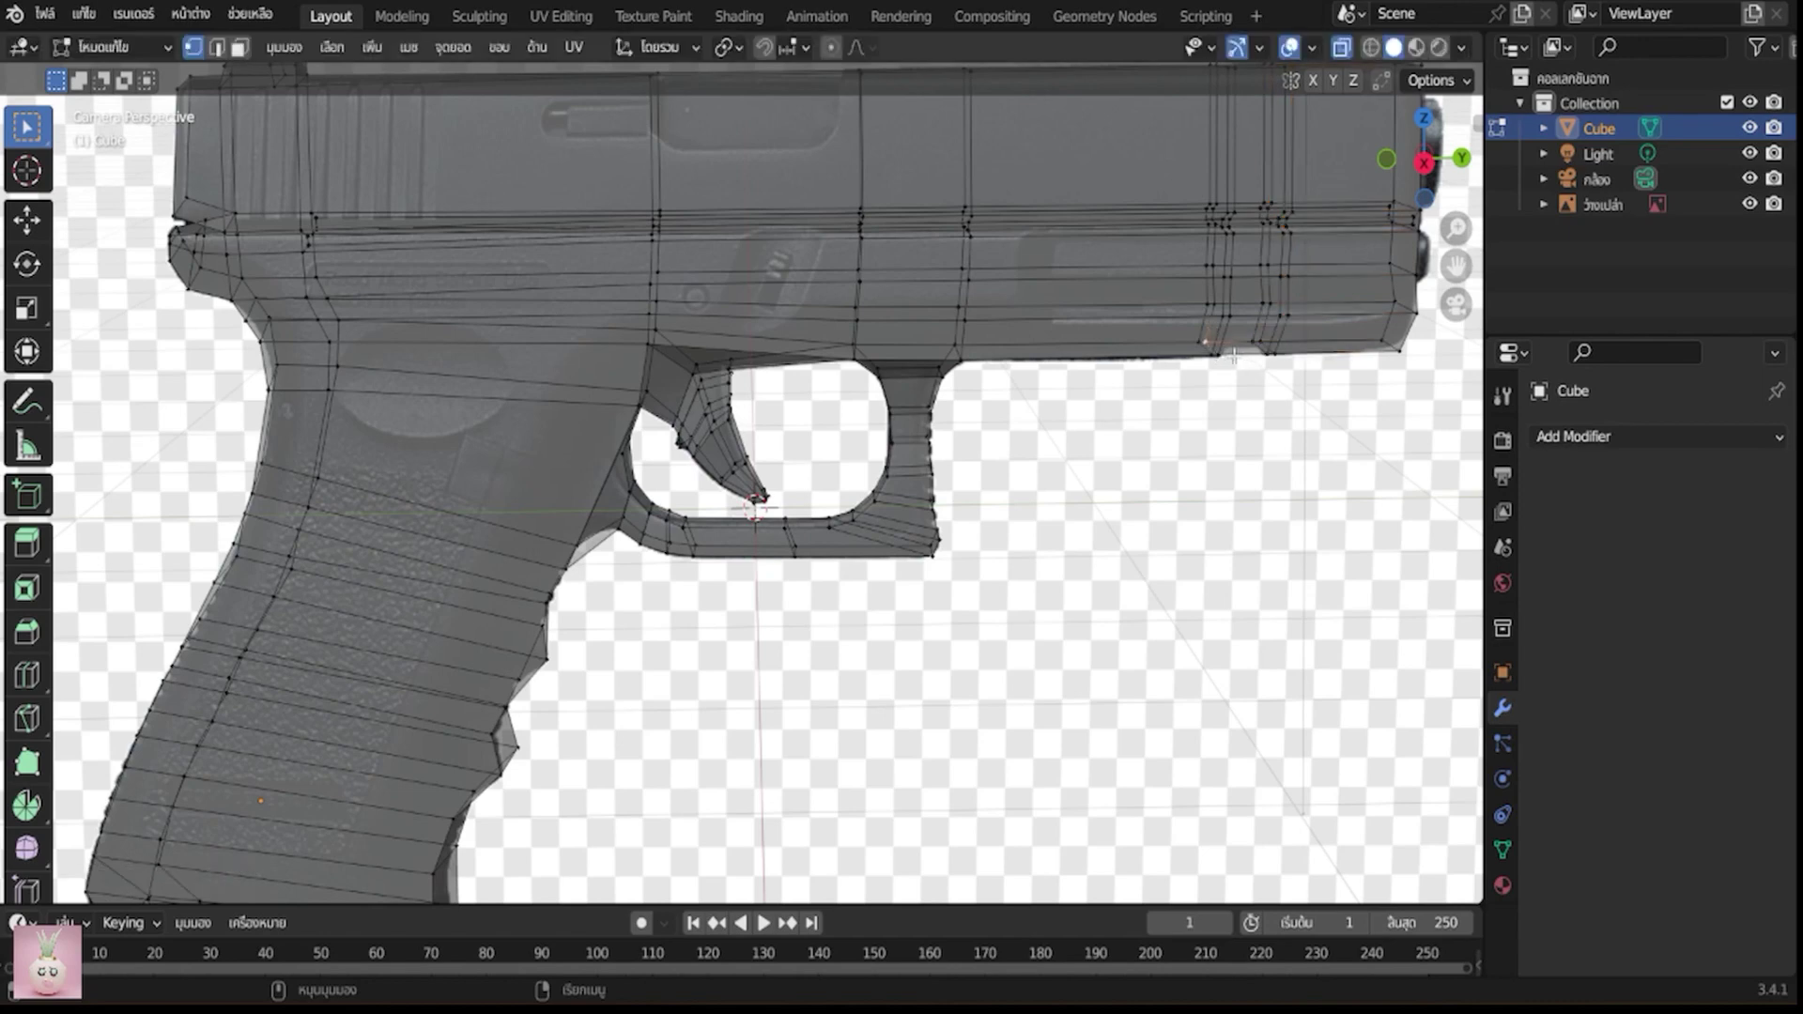
# Move the frame's lower front-edge vertices to follow the rail, then view the mesh solid
pyautogui.press('shift')
pyautogui.keyDown('shift'); pyautogui.click(1215, 350); pyautogui.keyUp('shift')
pyautogui.keyDown('shift'); pyautogui.click(1265, 351); pyautogui.keyUp('shift')
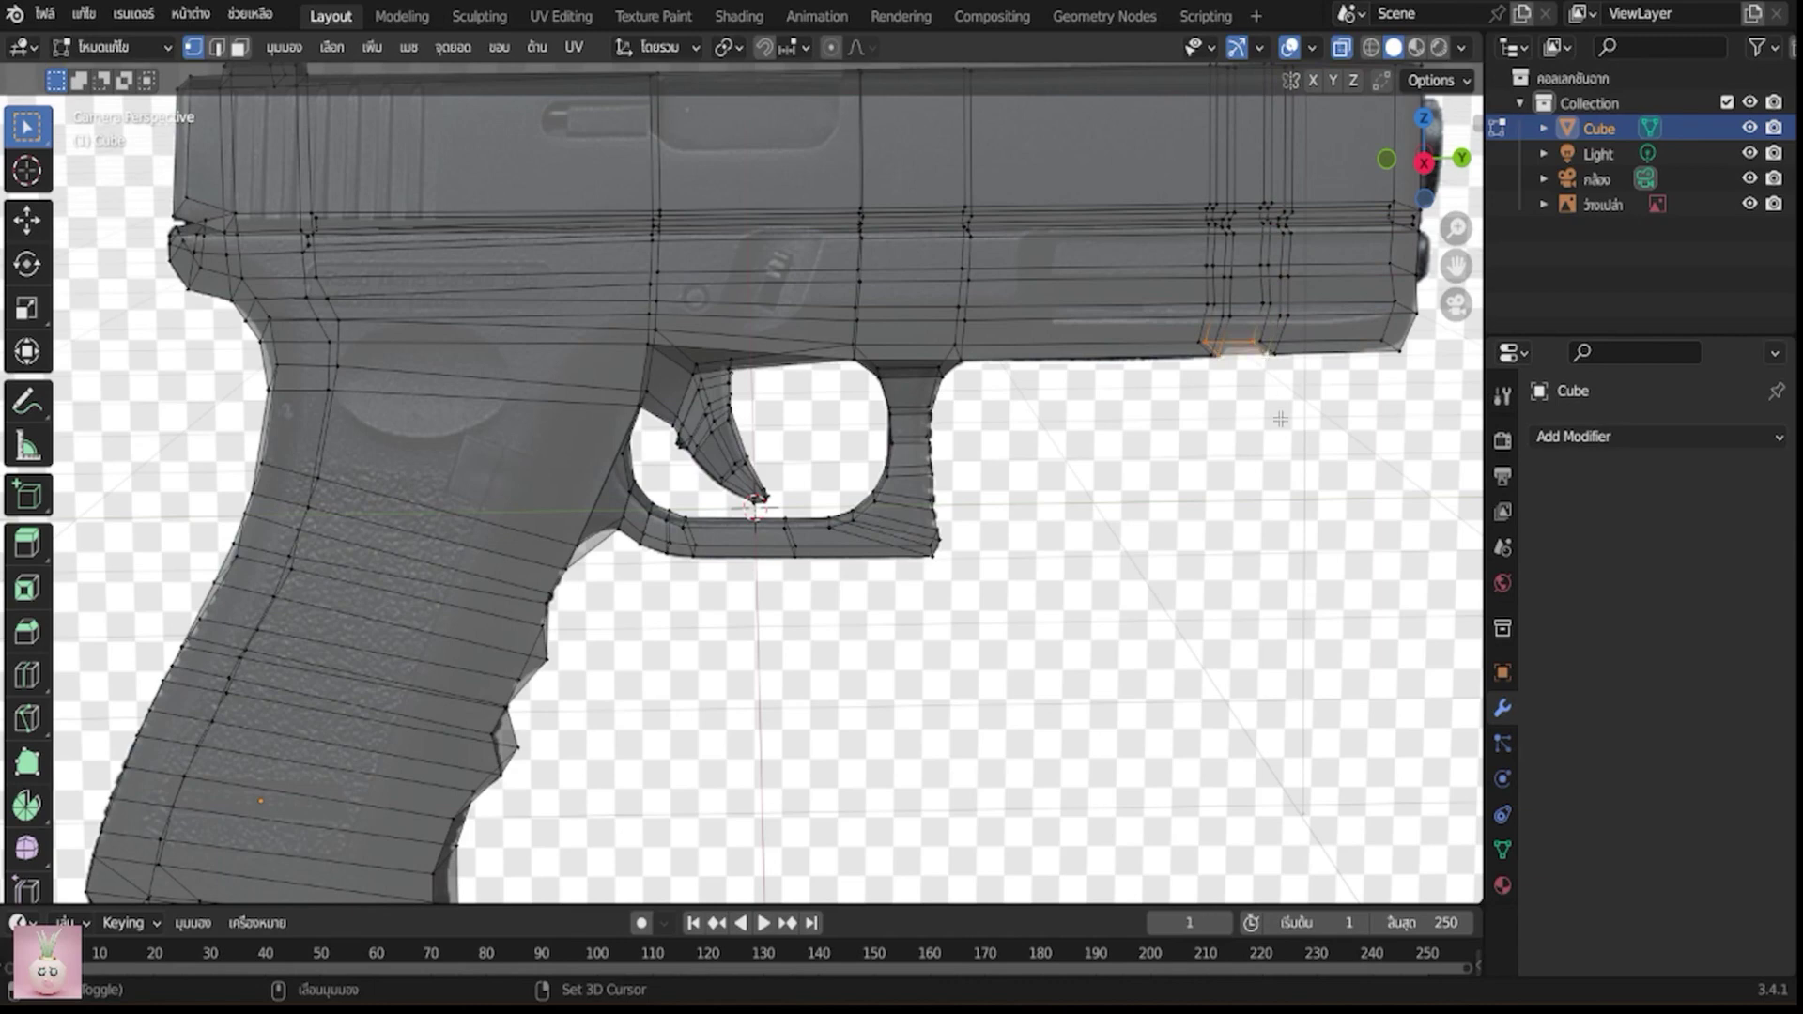
pyautogui.press('g')
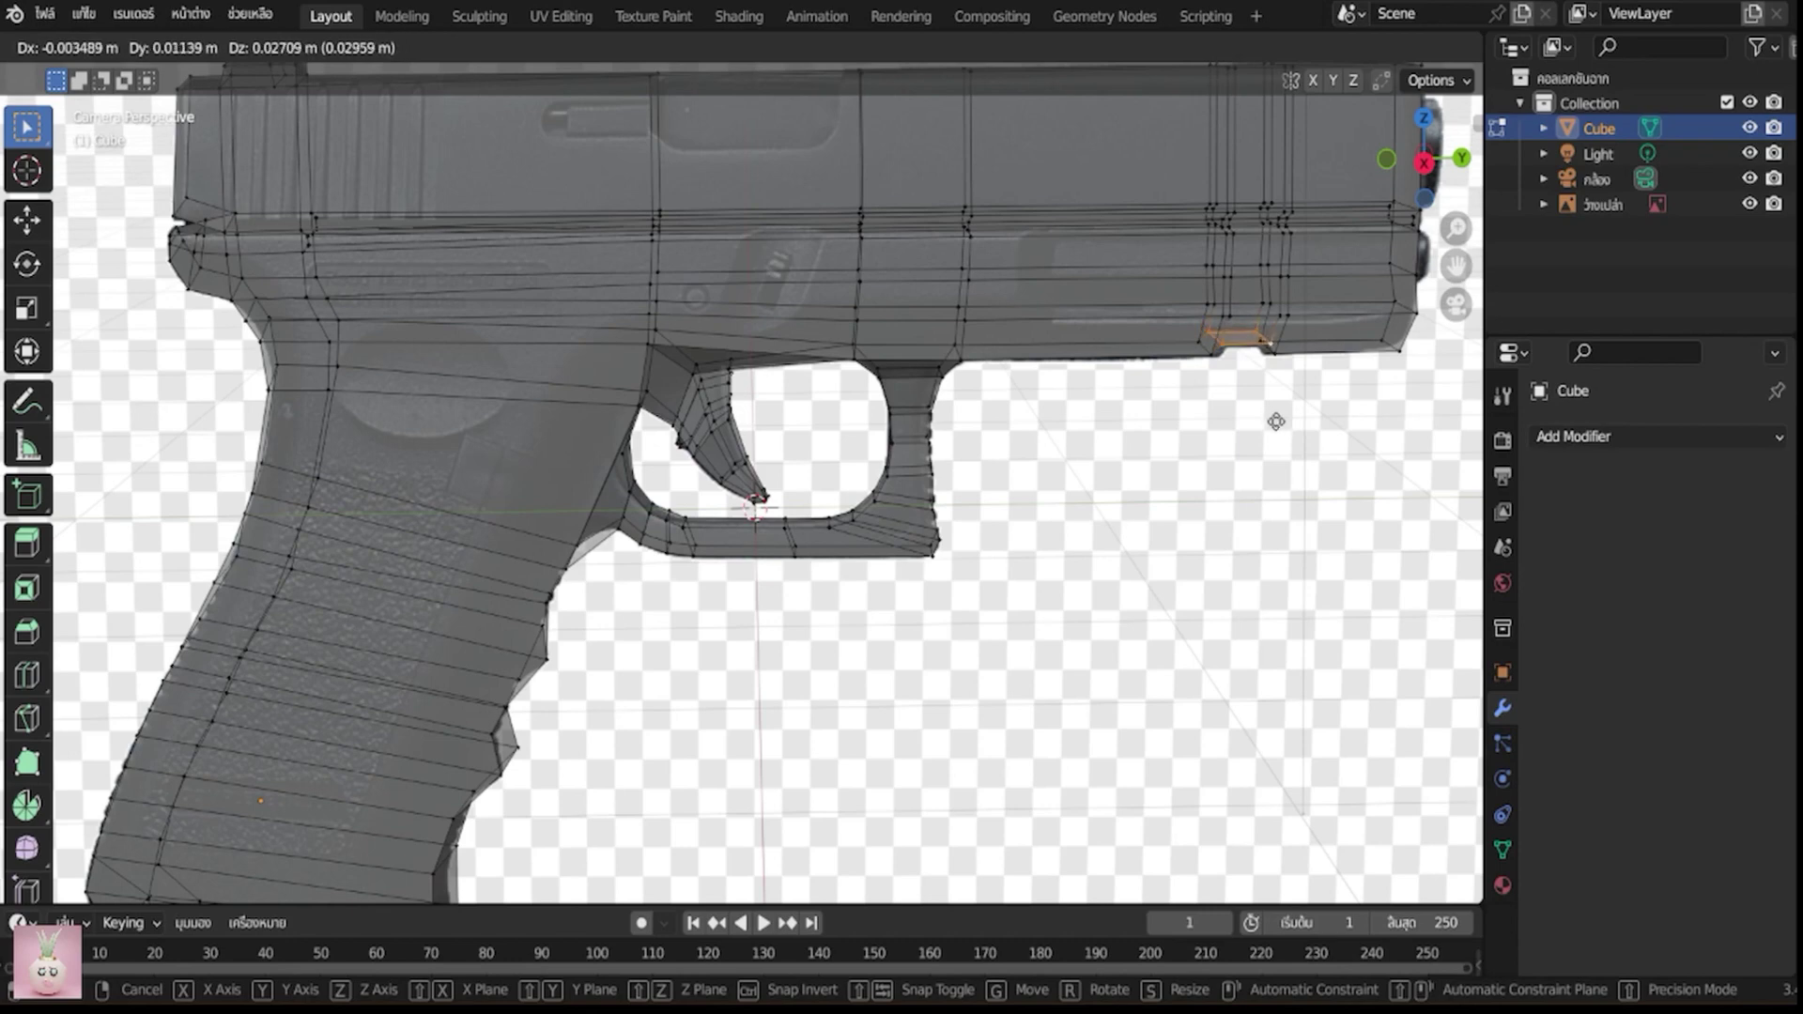
pyautogui.click(1276, 421)
pyautogui.press('g')
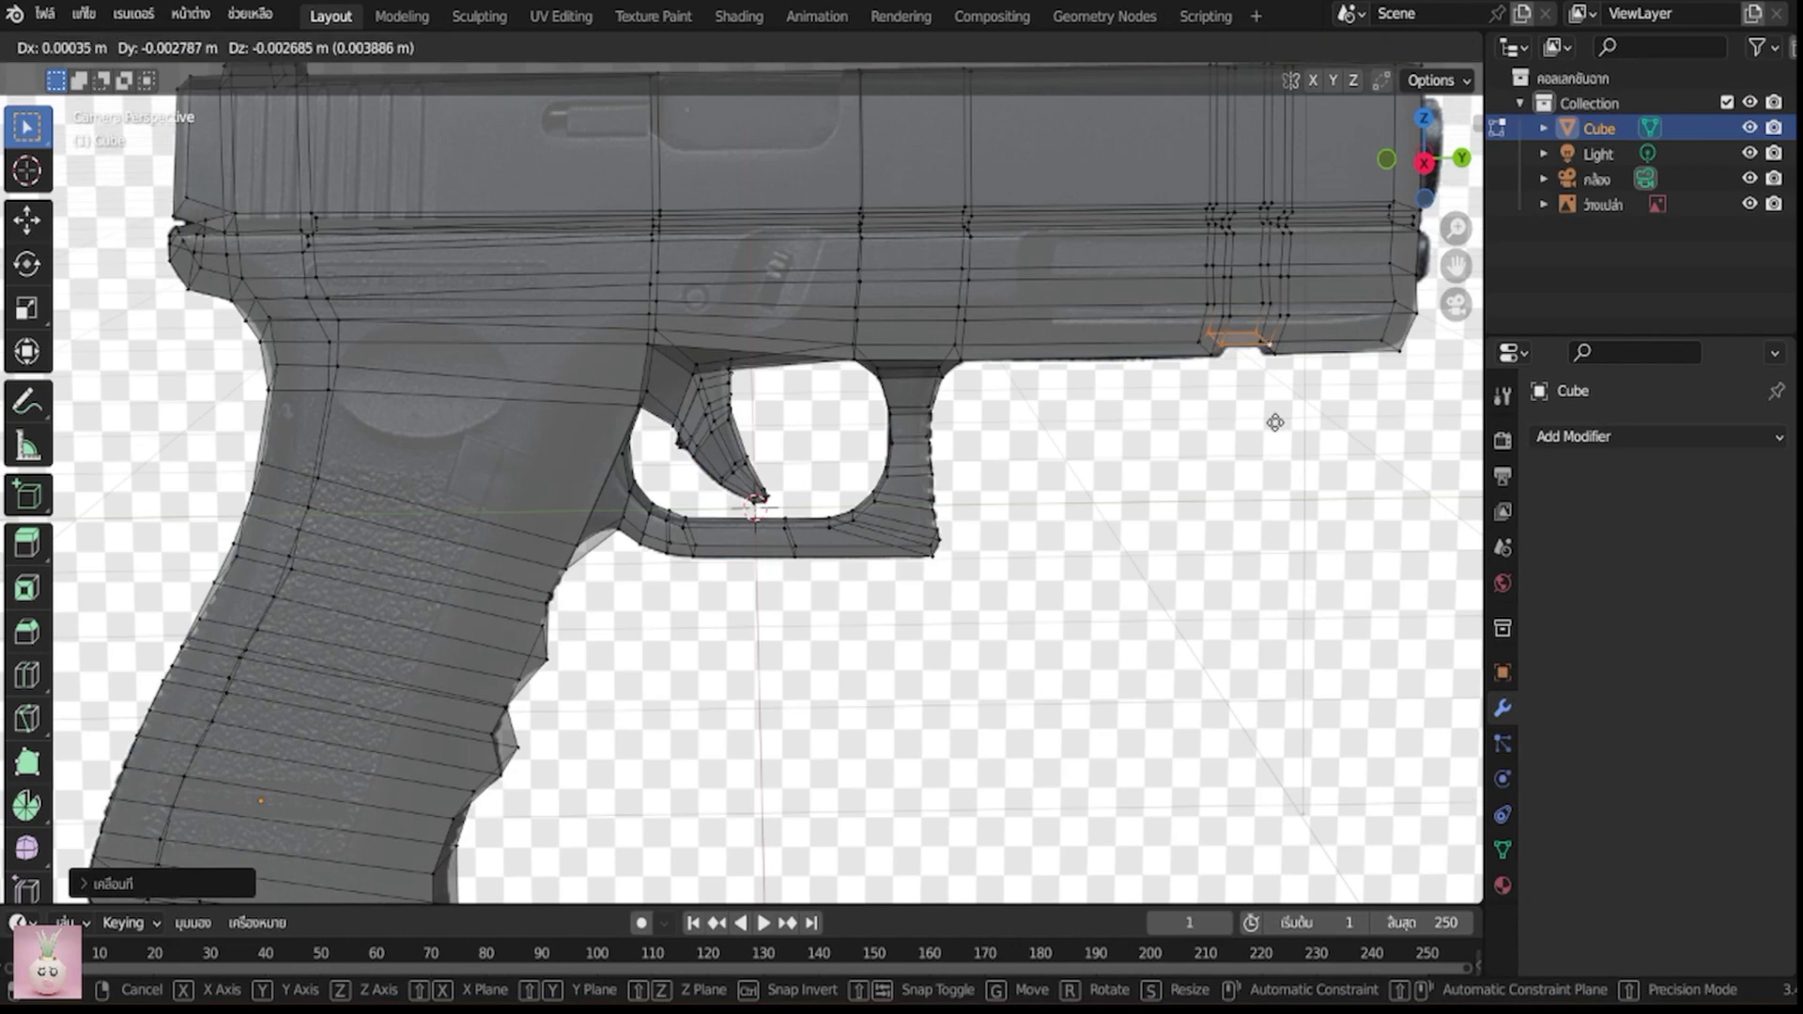
pyautogui.click(1272, 422)
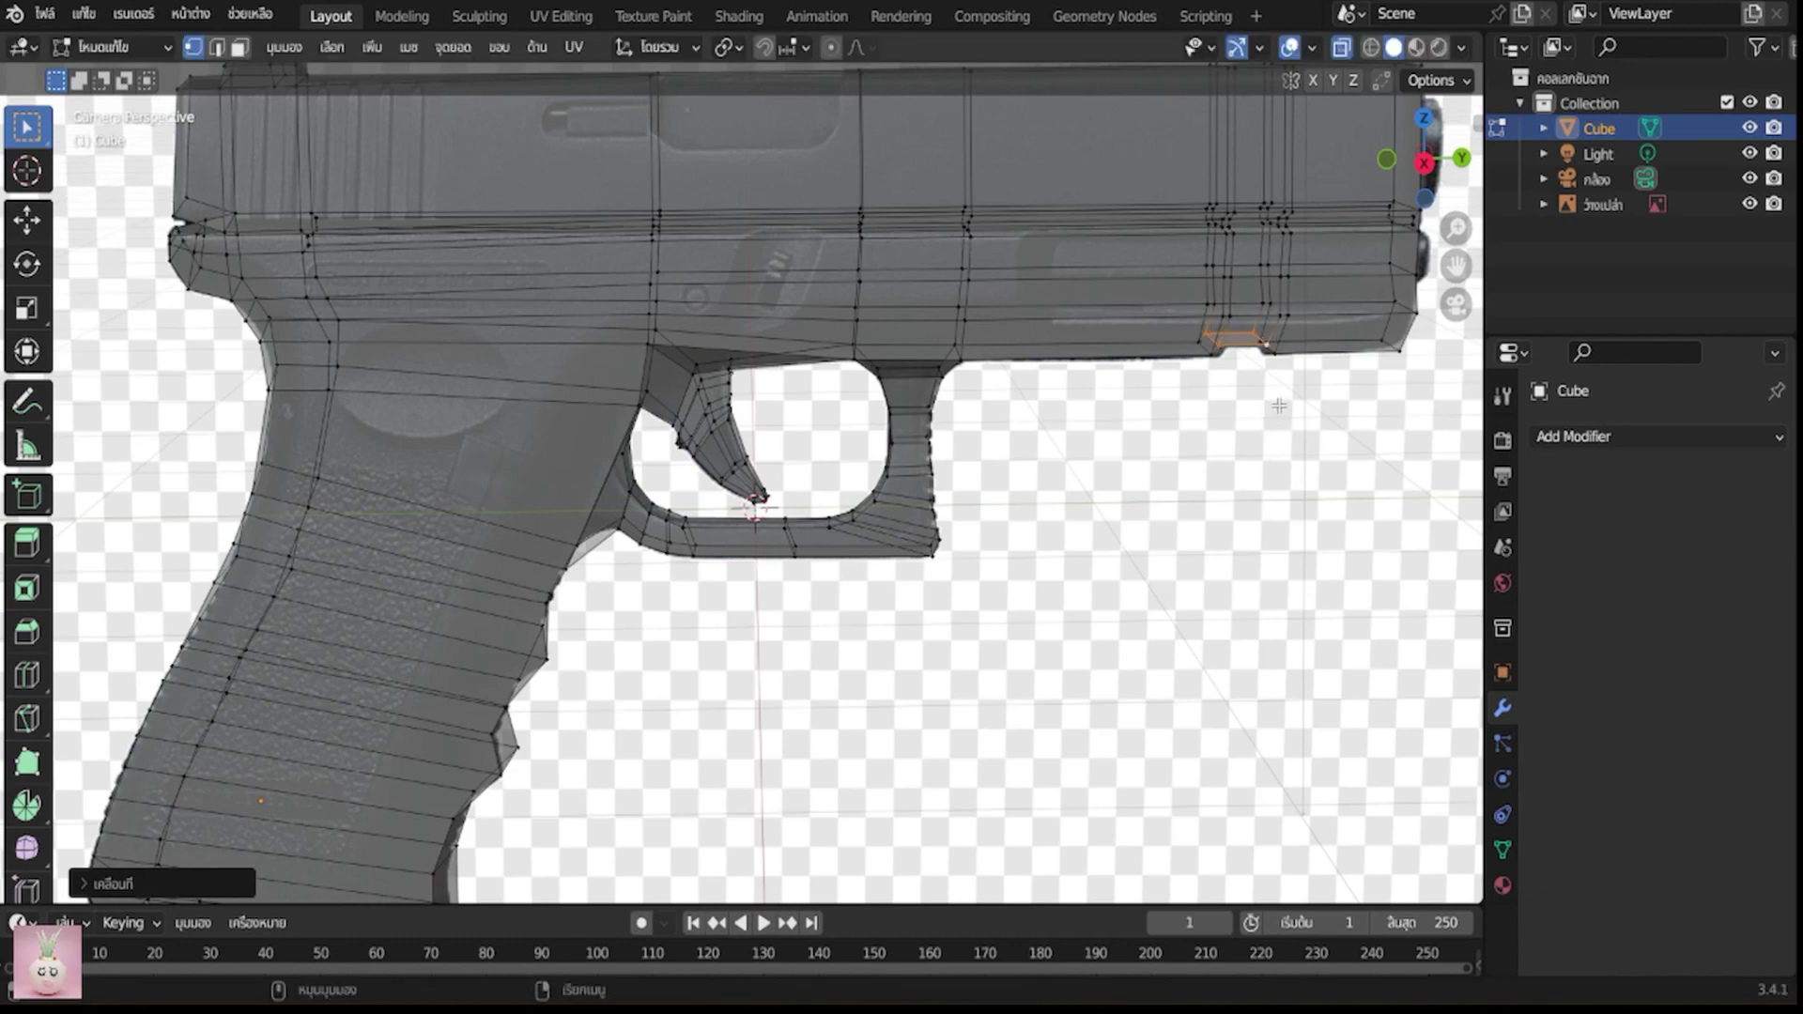
pyautogui.scroll(-3, 1279, 406)
pyautogui.click(1343, 49)
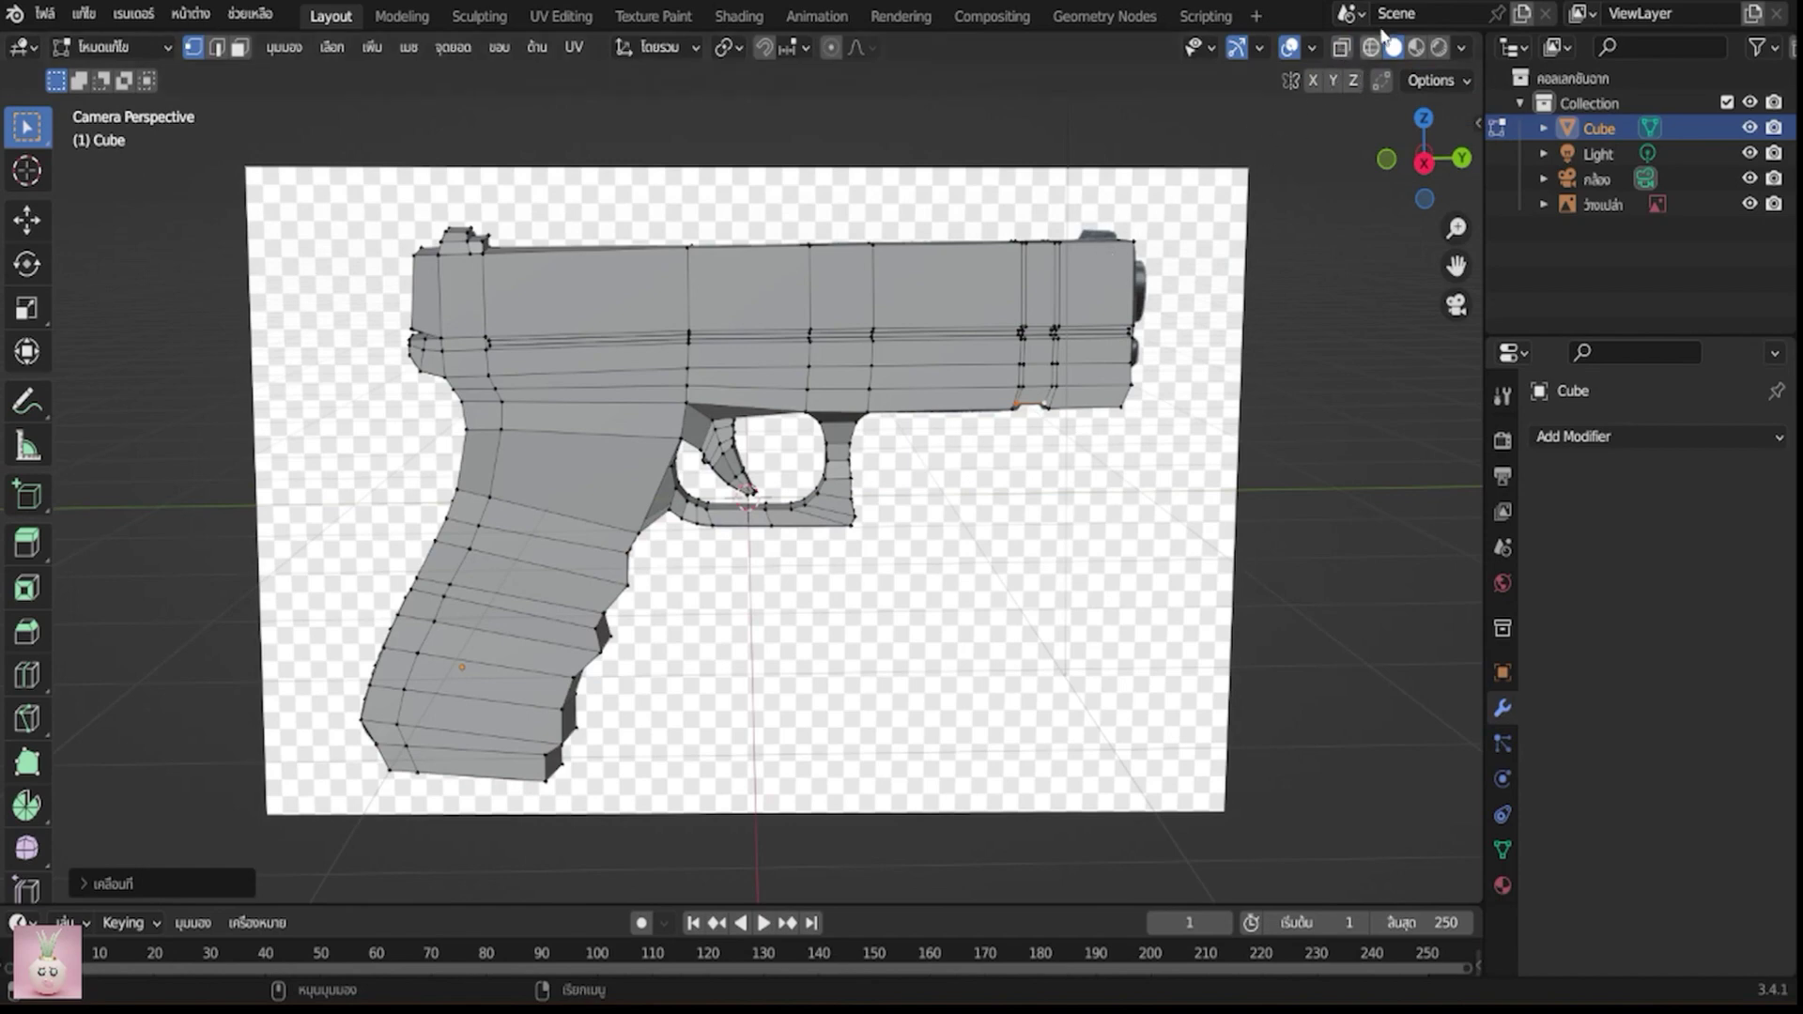
# In X-ray, cut an edge loop near the muzzle top and box-select the top faces there
pyautogui.click(1343, 49)
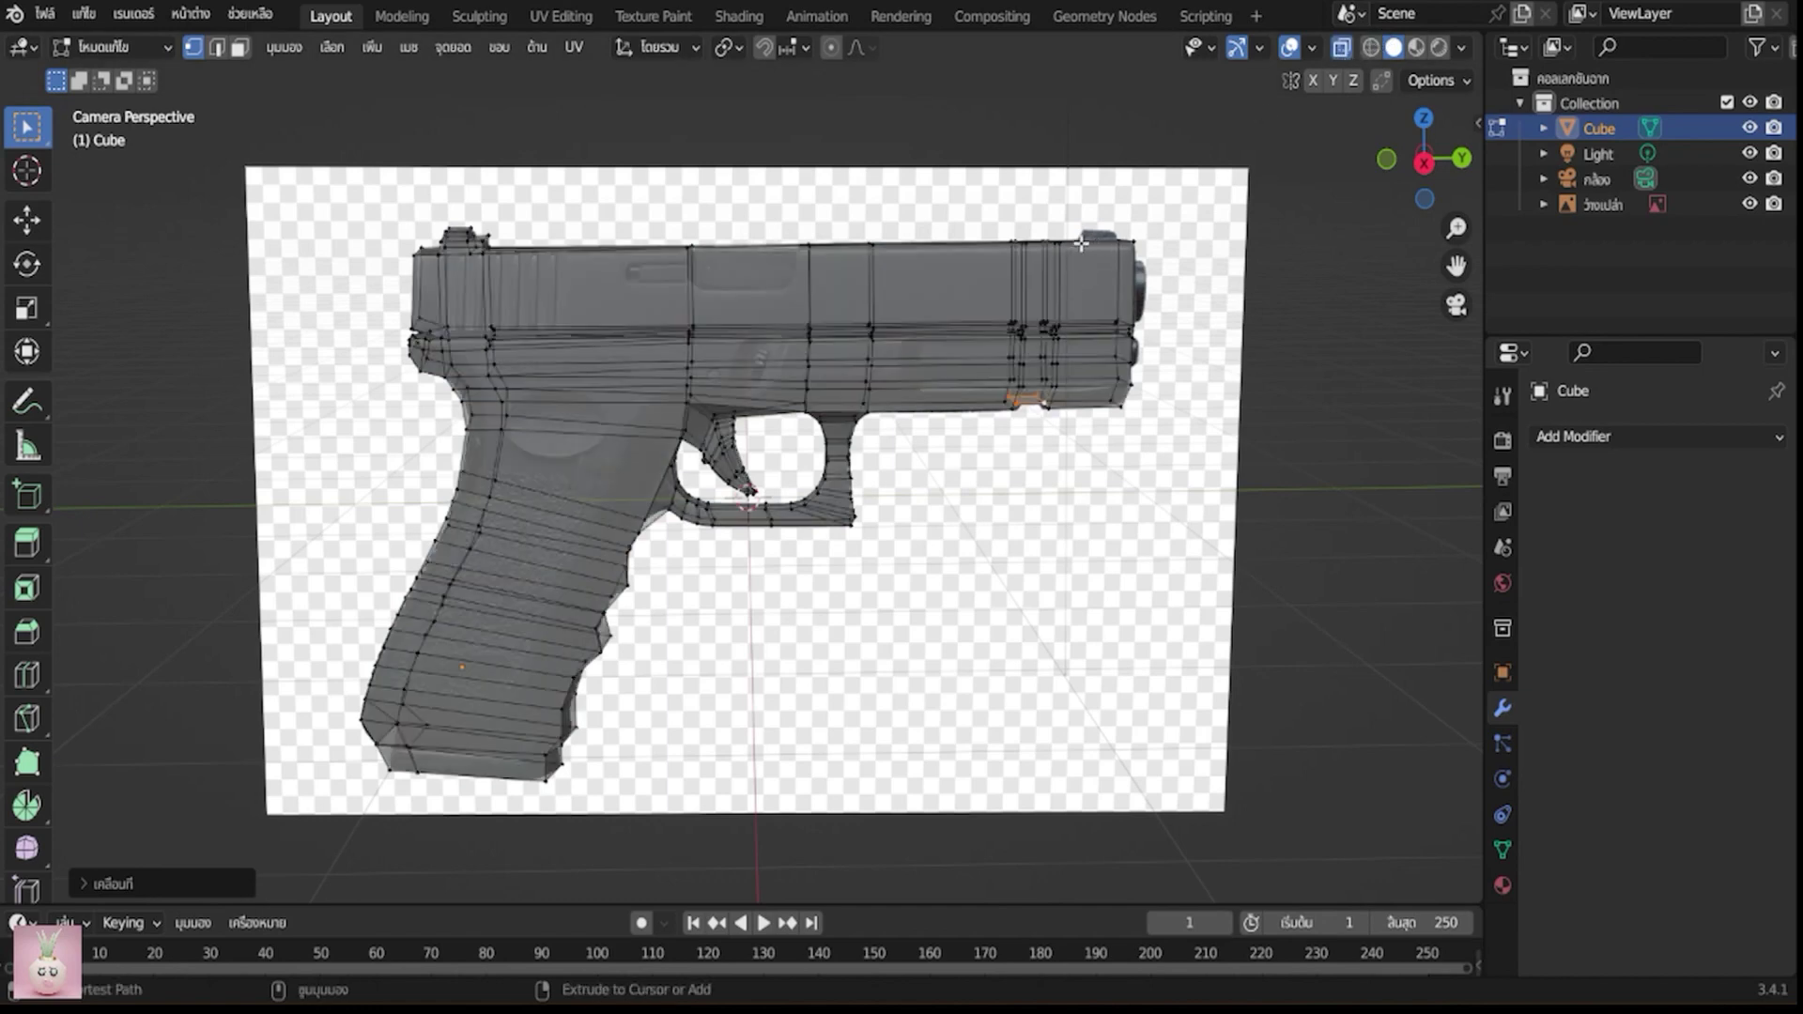
pyautogui.hotkey('ctrl', 'r')
pyautogui.click(1082, 243)
pyautogui.click(1082, 244)
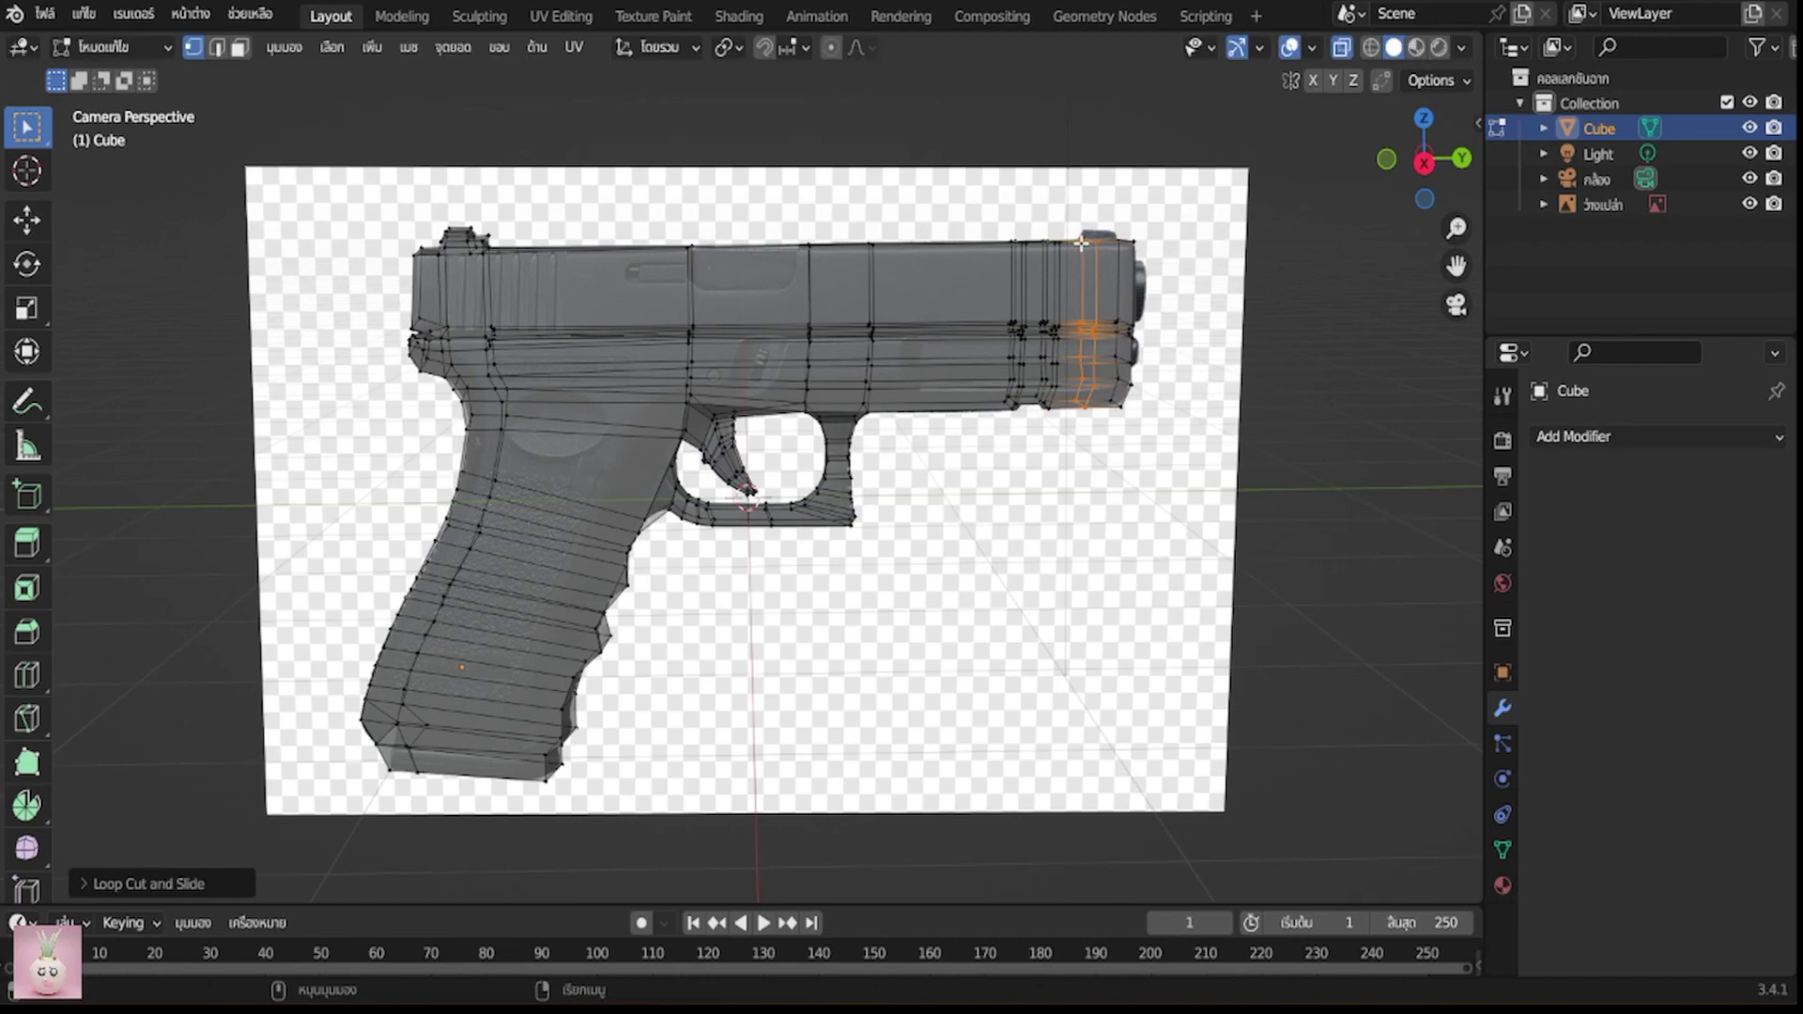
pyautogui.moveTo(1080, 219); pyautogui.dragTo(1134, 250)
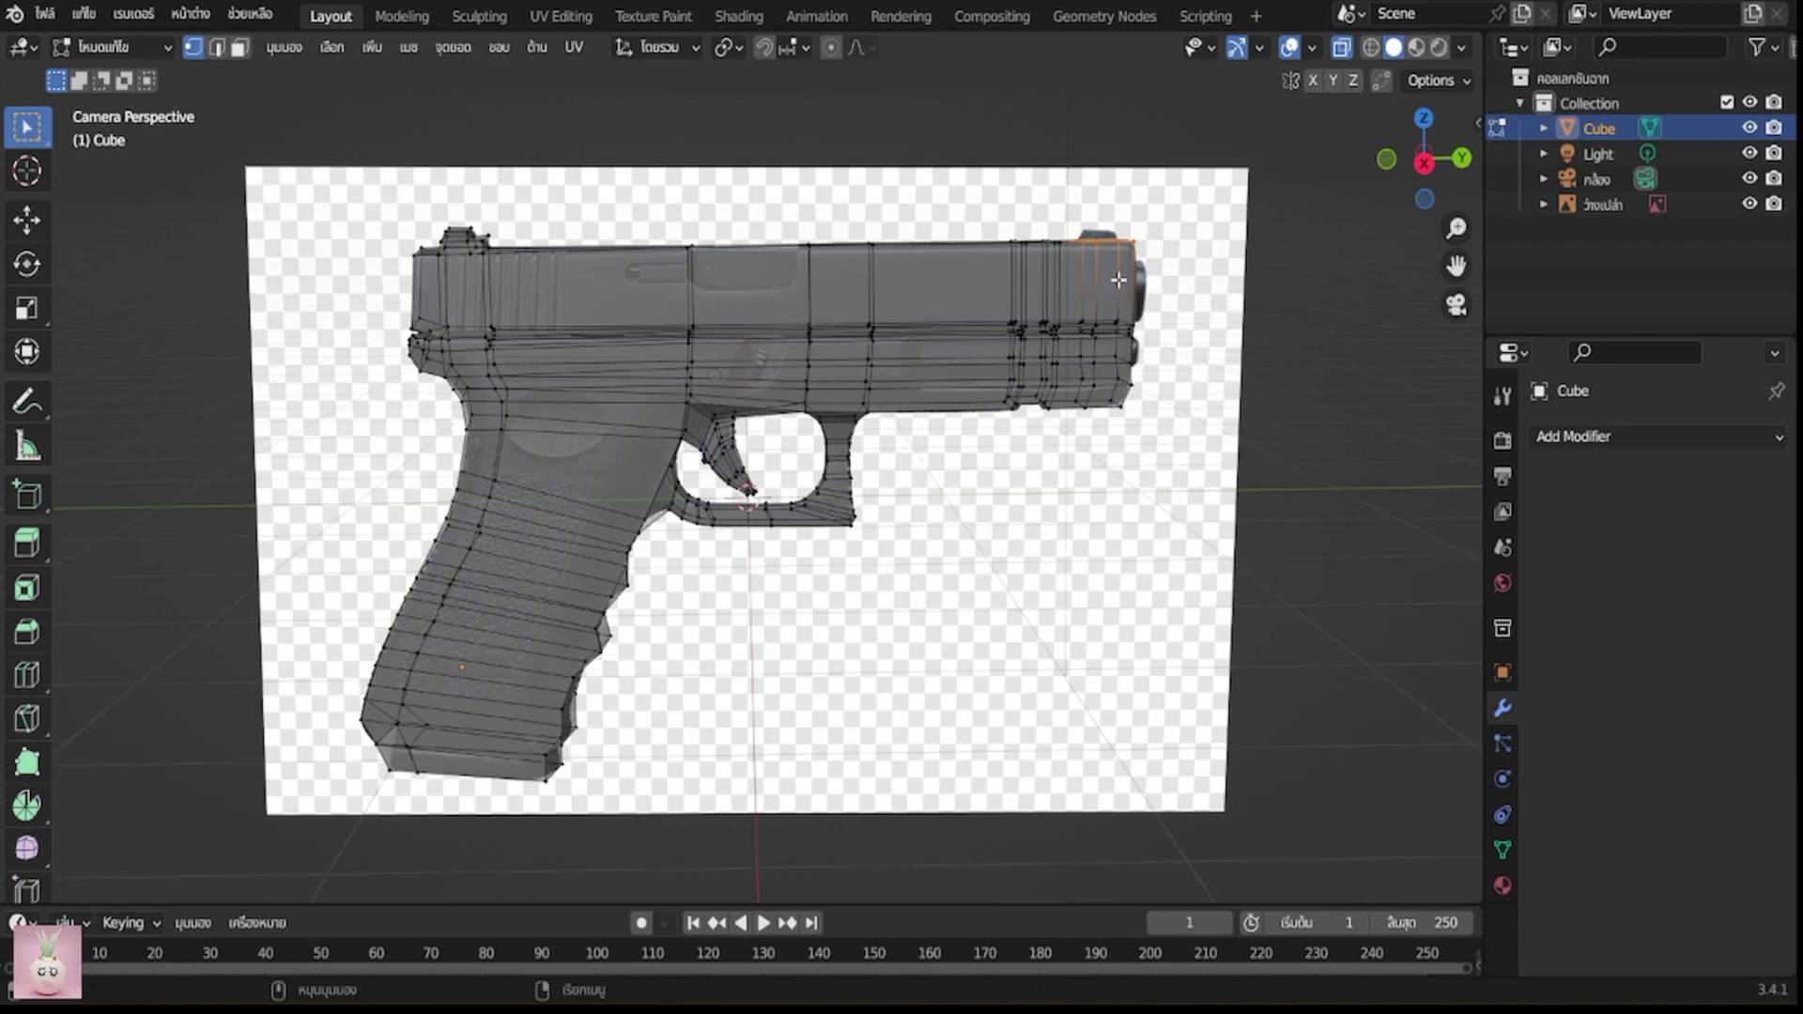
# Extrude the top faces up into a front sight, move it about 14 mm, and begin a lengthwise slide loop
pyautogui.hotkey('shift', 'd')
pyautogui.rightClick(1118, 274)
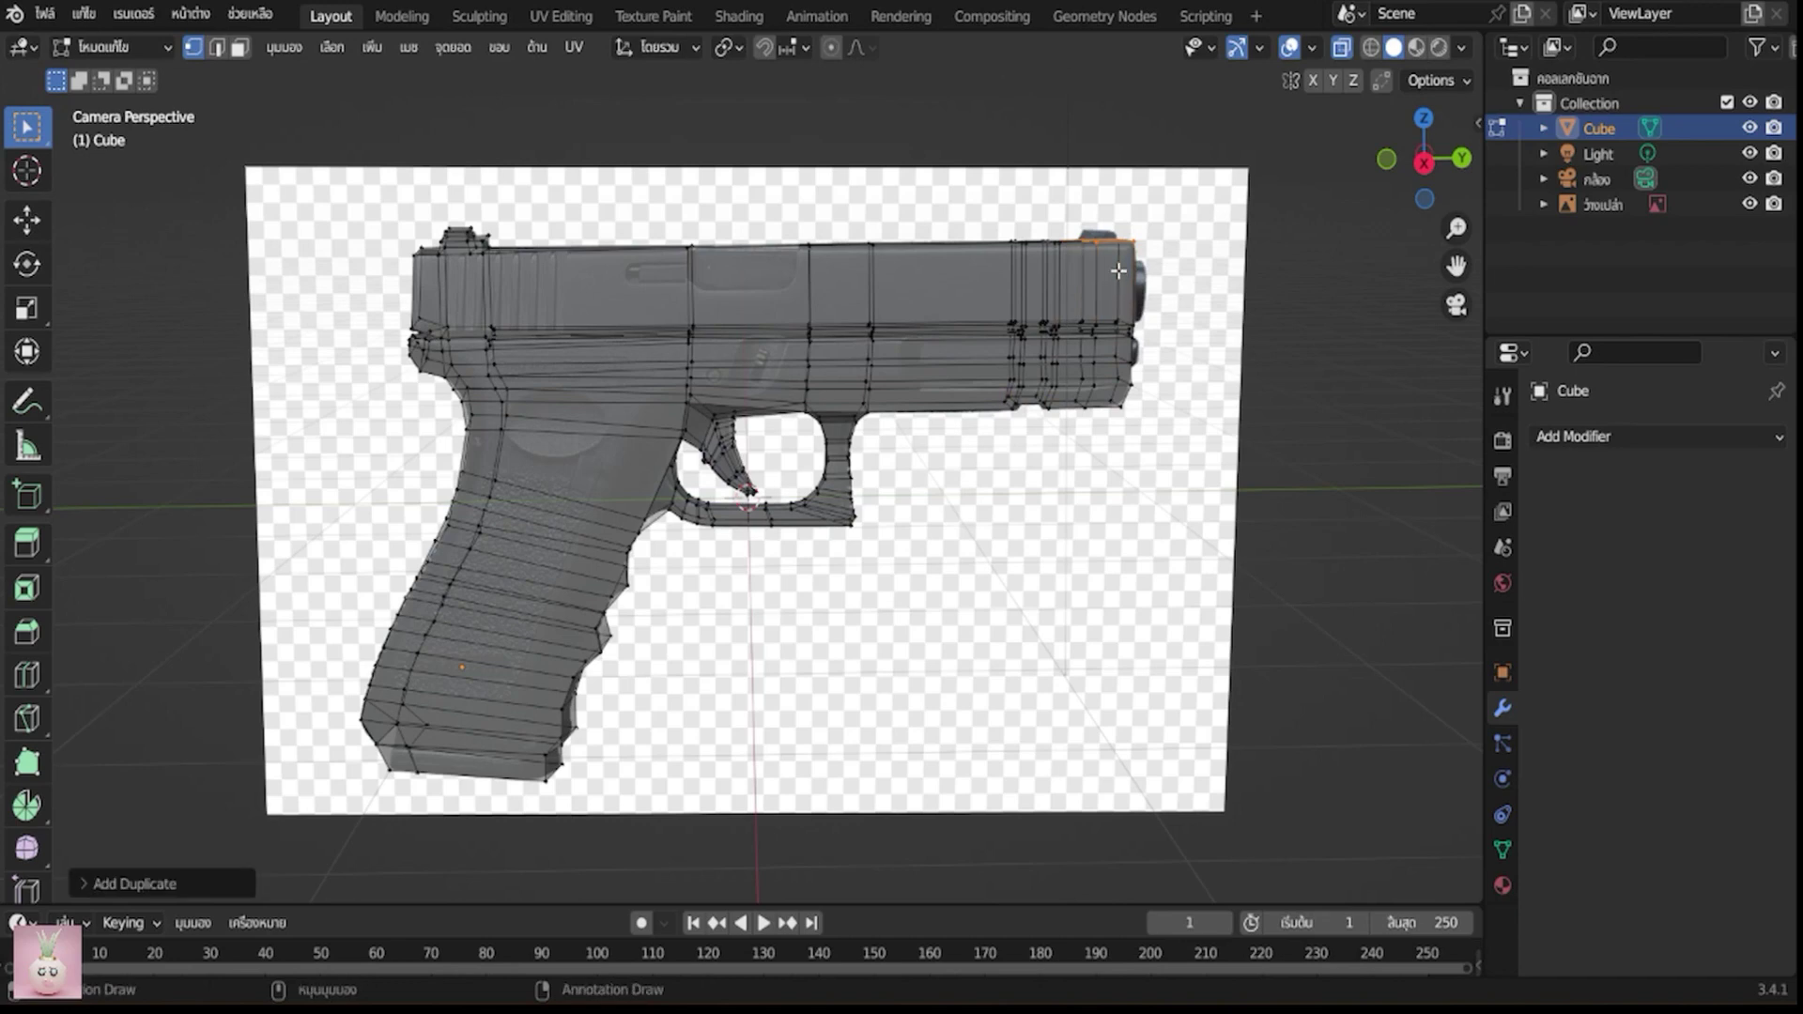
pyautogui.press('e')
pyautogui.click(1115, 257)
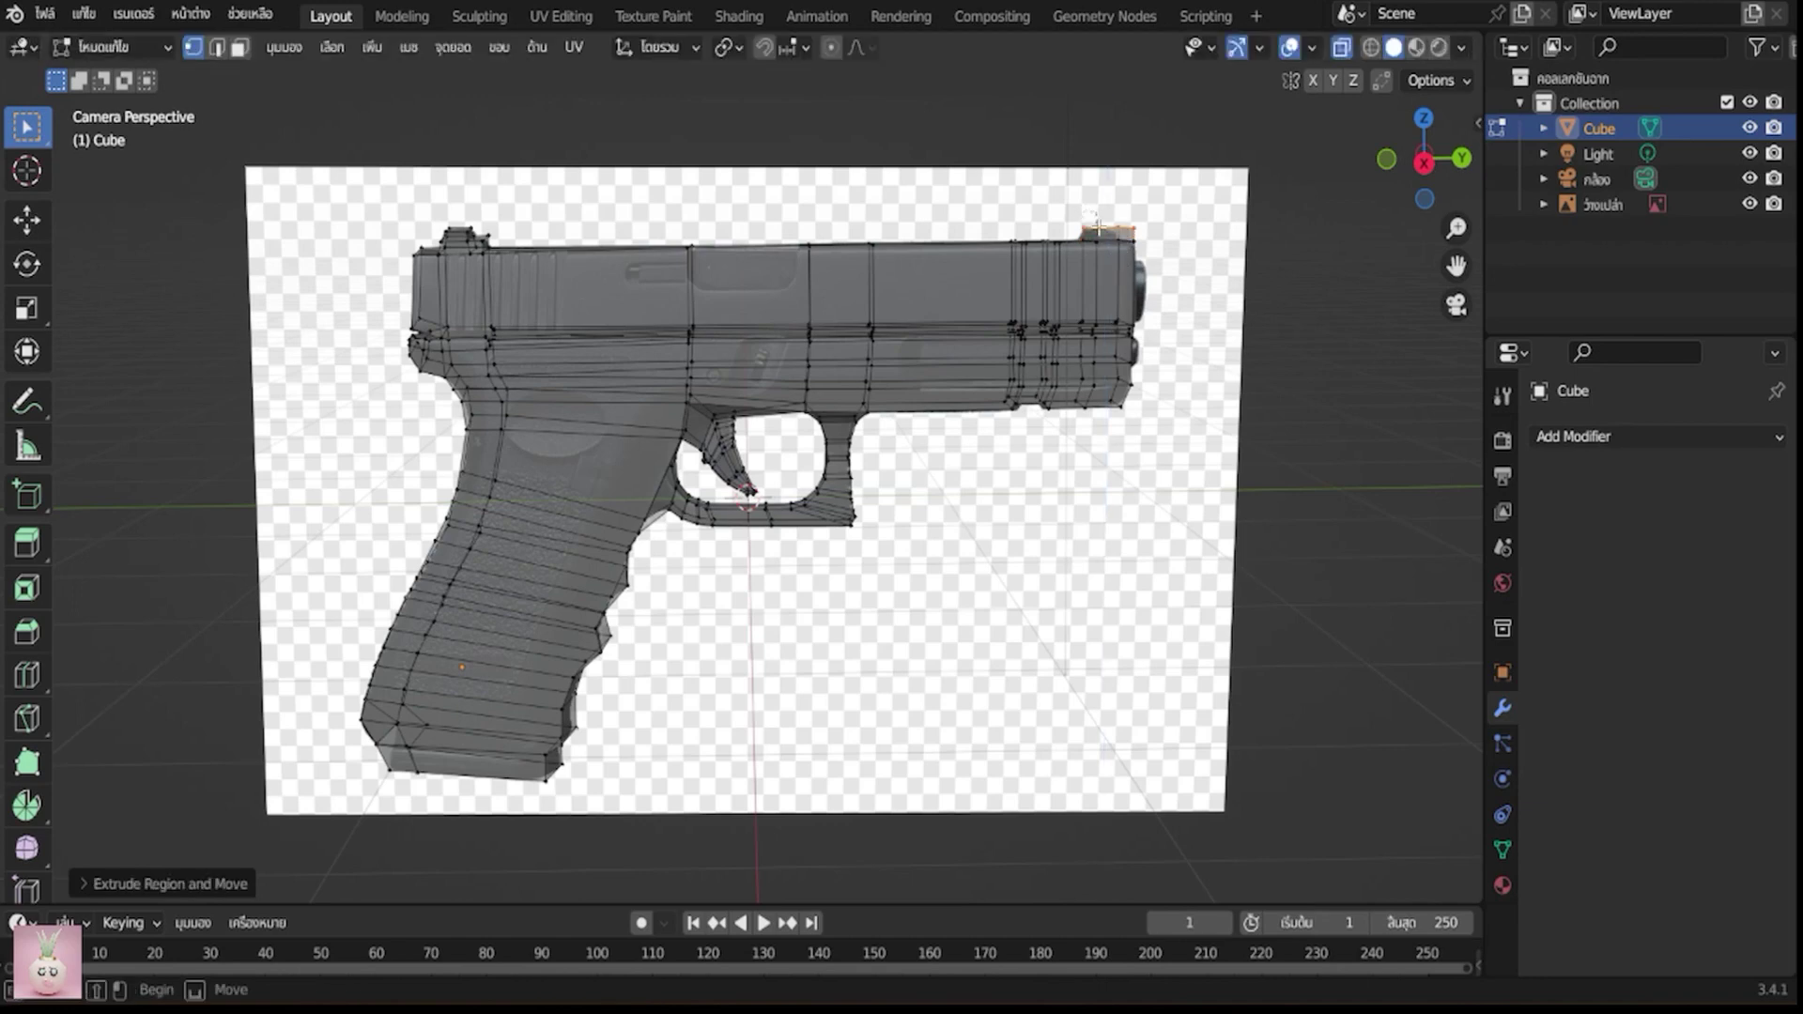
pyautogui.click(1099, 233)
pyautogui.press('g')
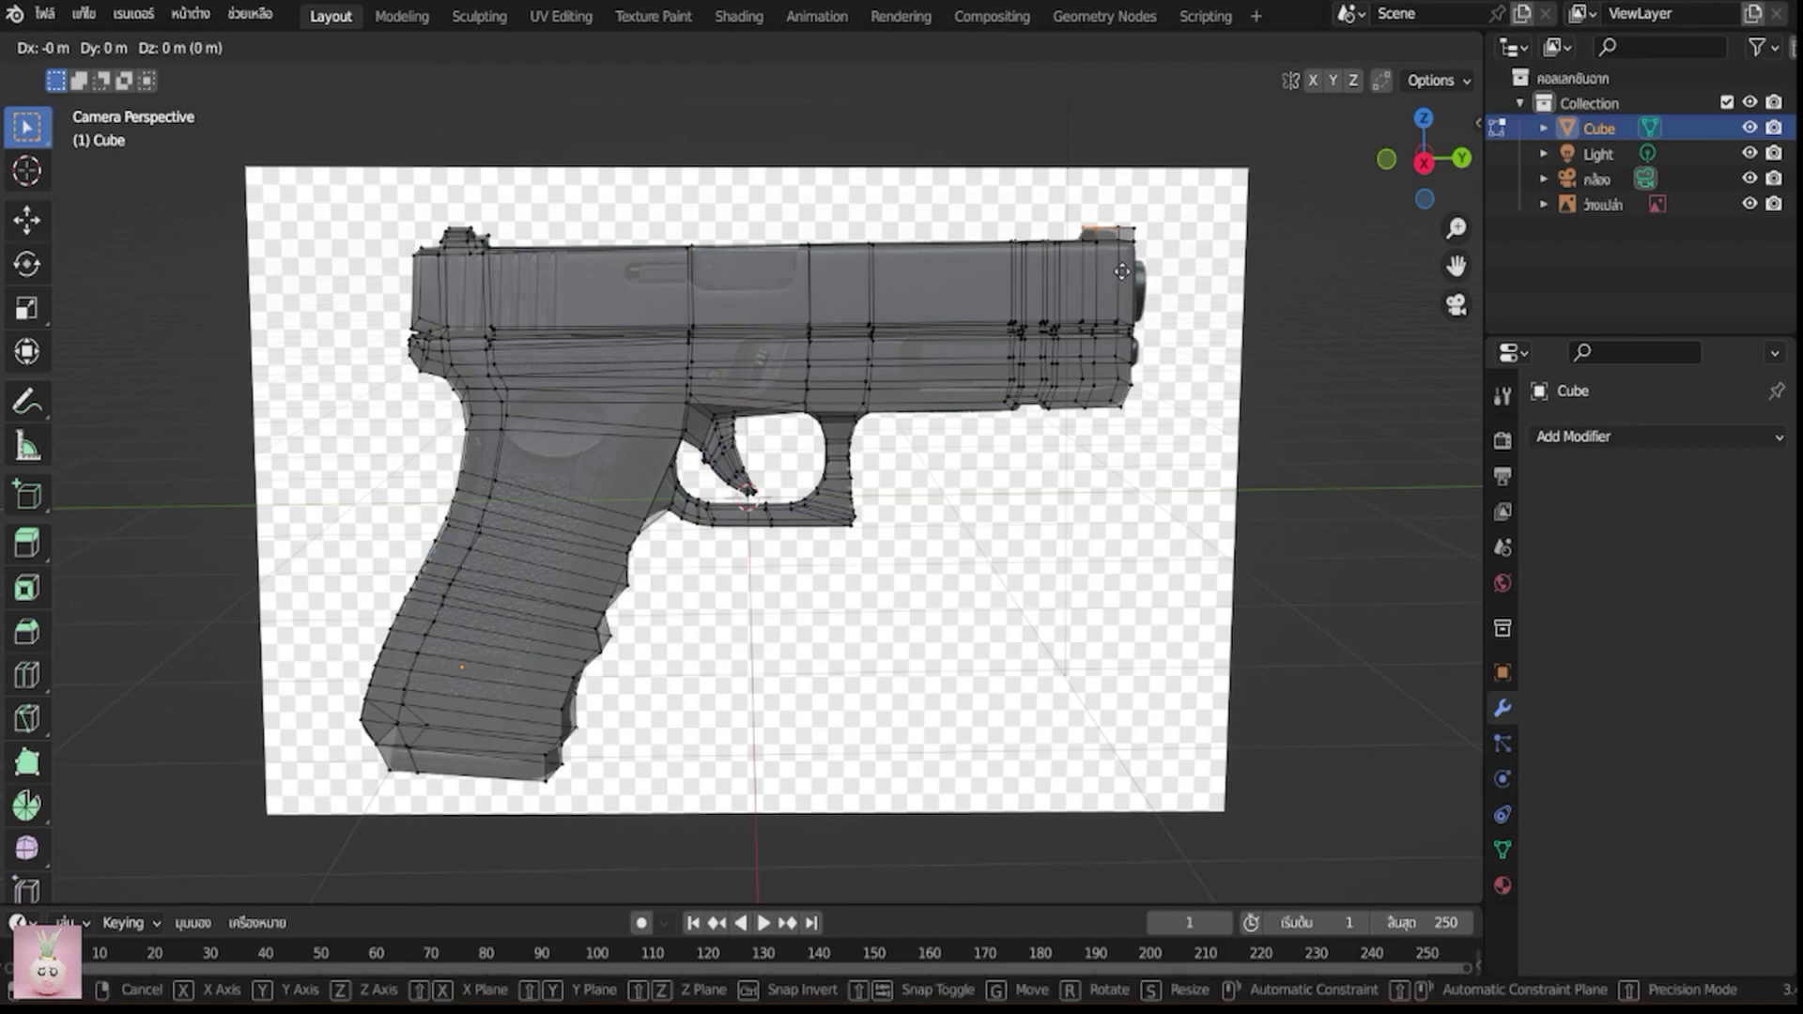
pyautogui.click(1121, 271)
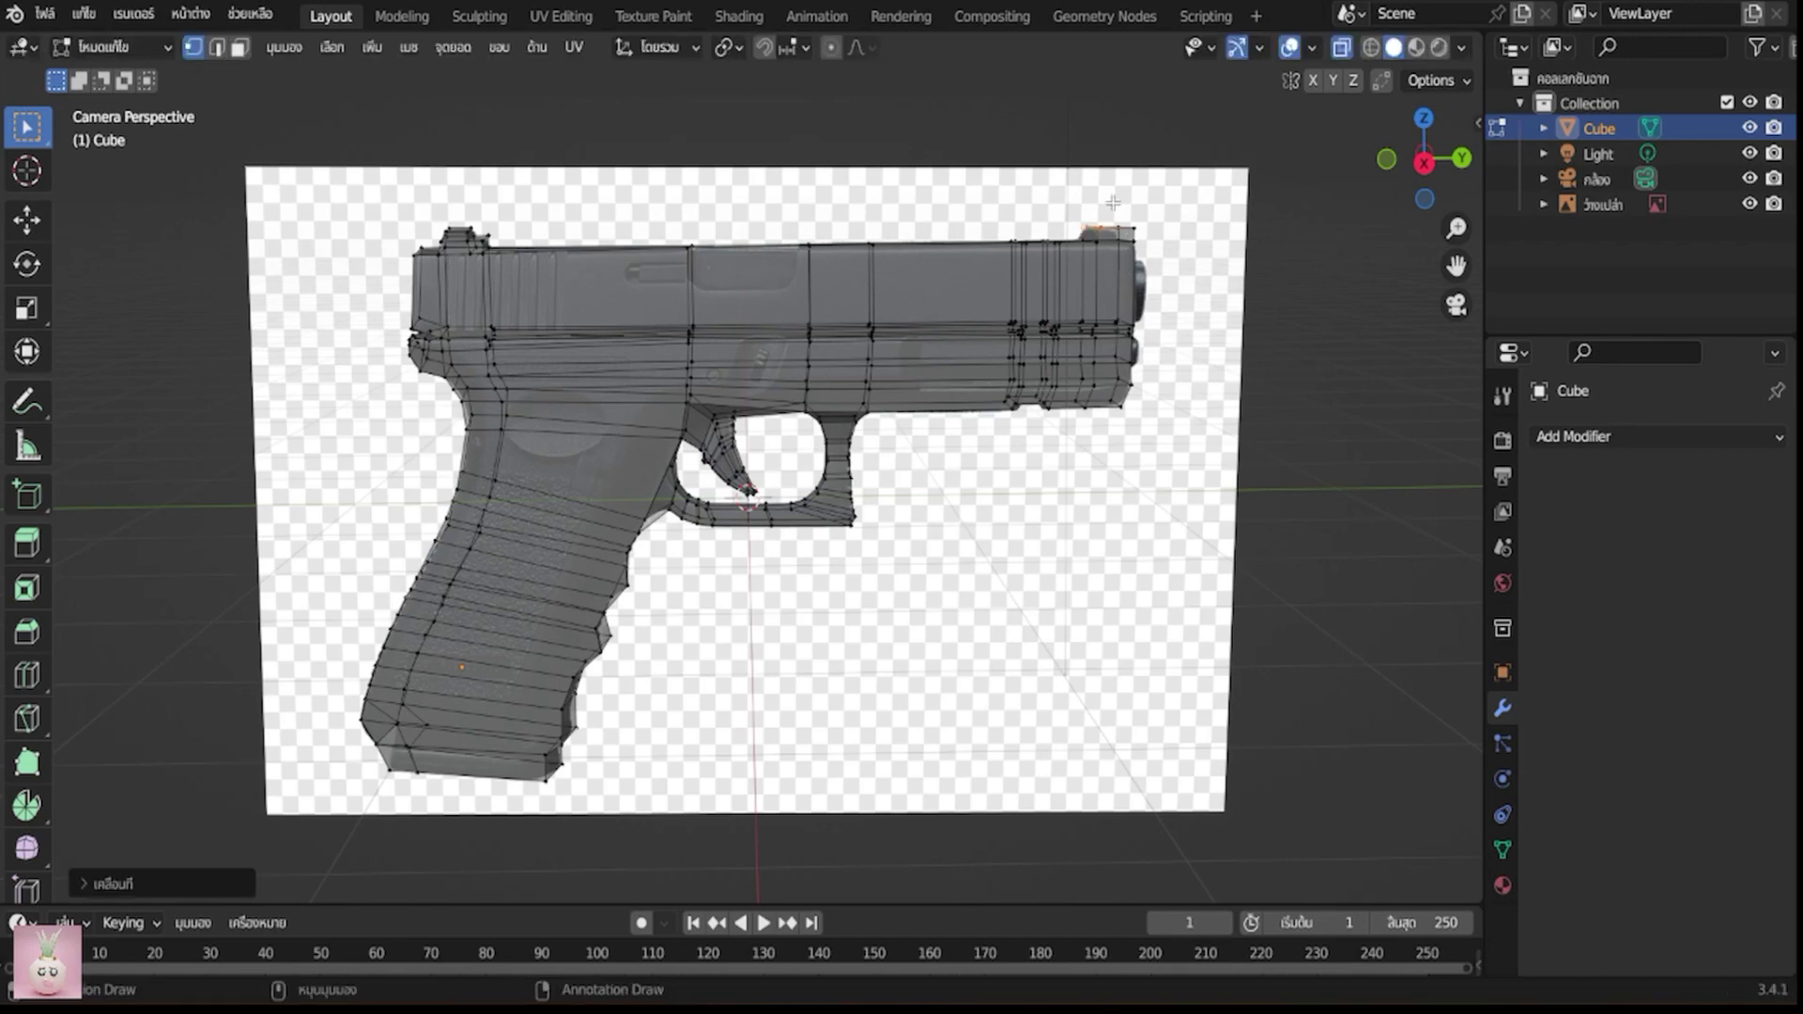
pyautogui.press('g')
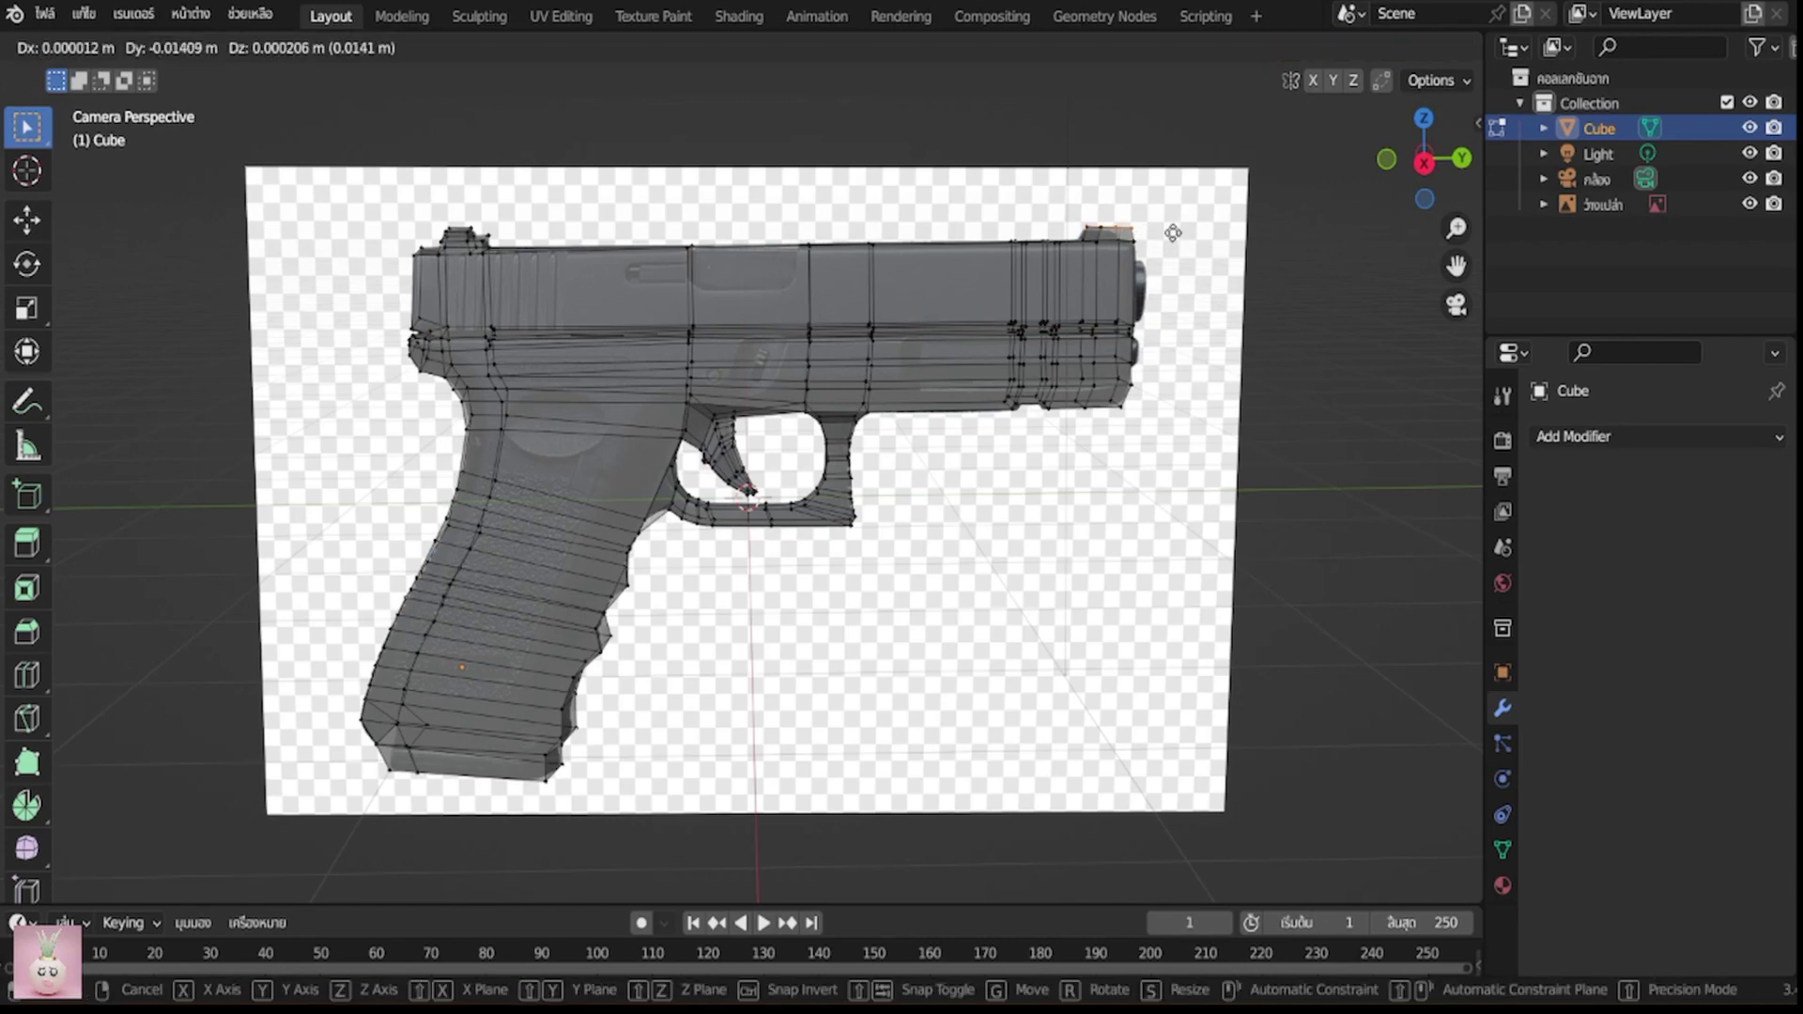
pyautogui.click(1167, 233)
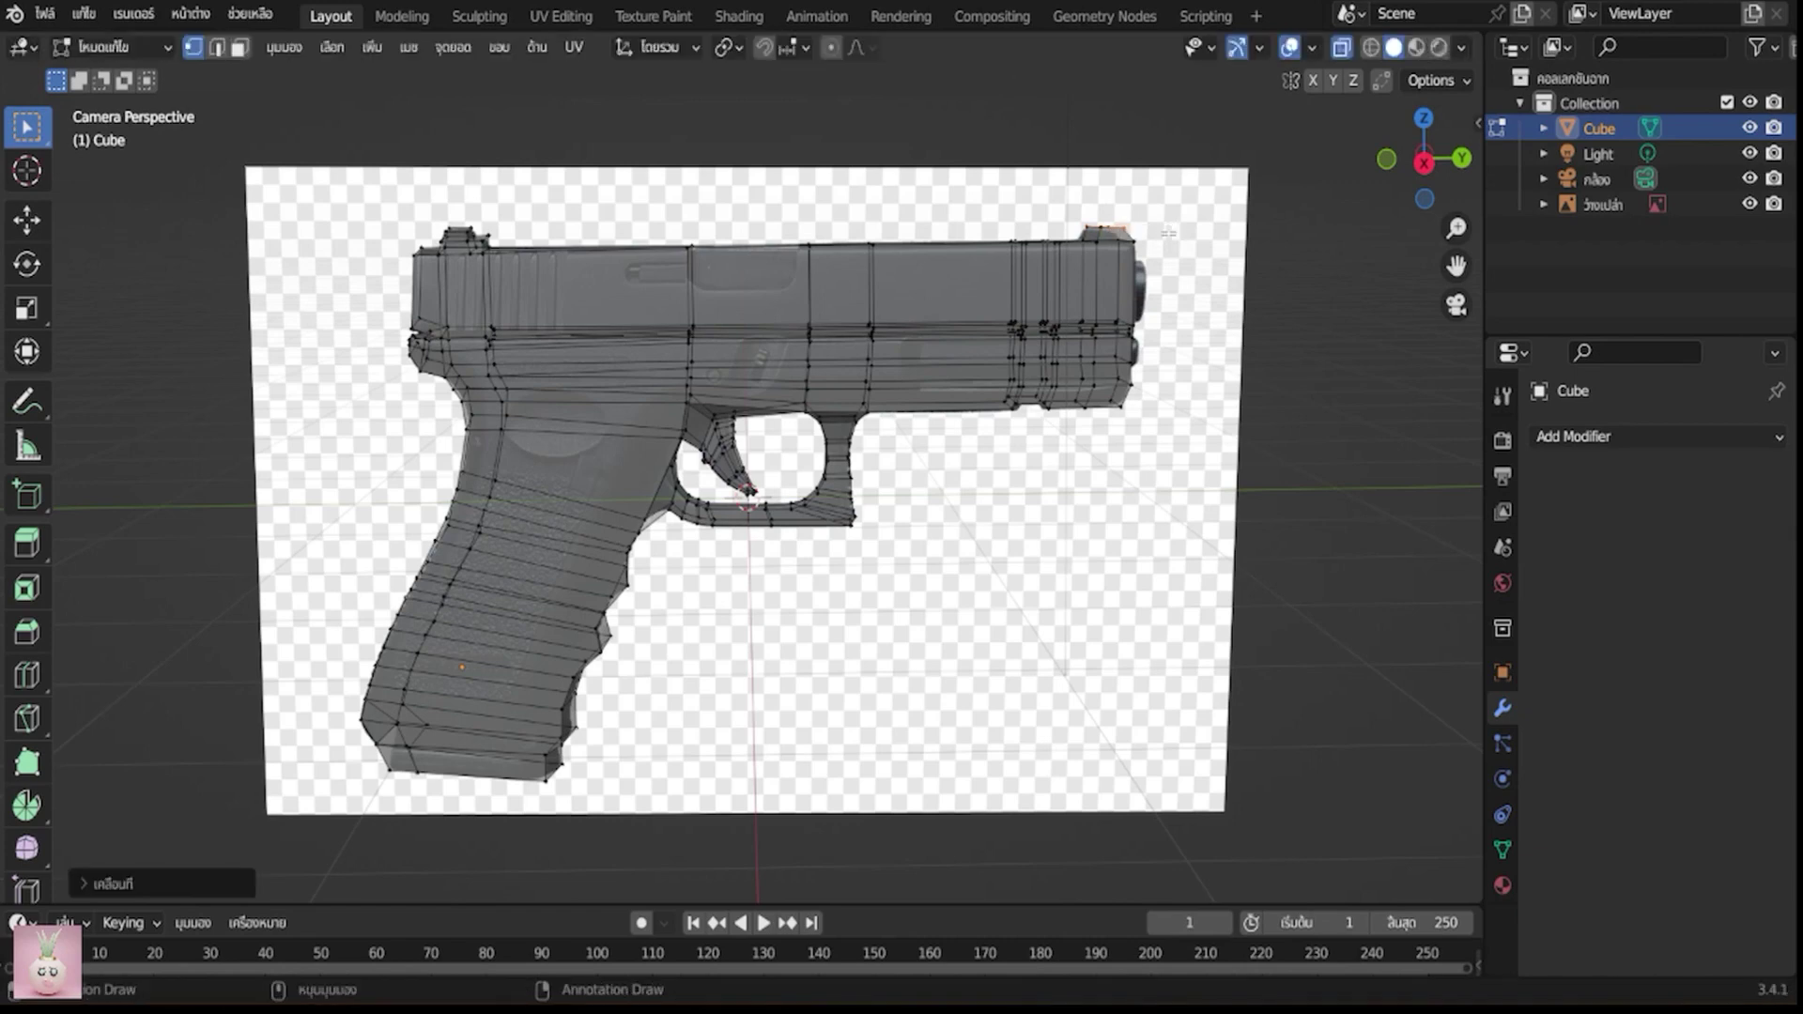
pyautogui.hotkey('ctrl', 'r')
pyautogui.click(1125, 266)
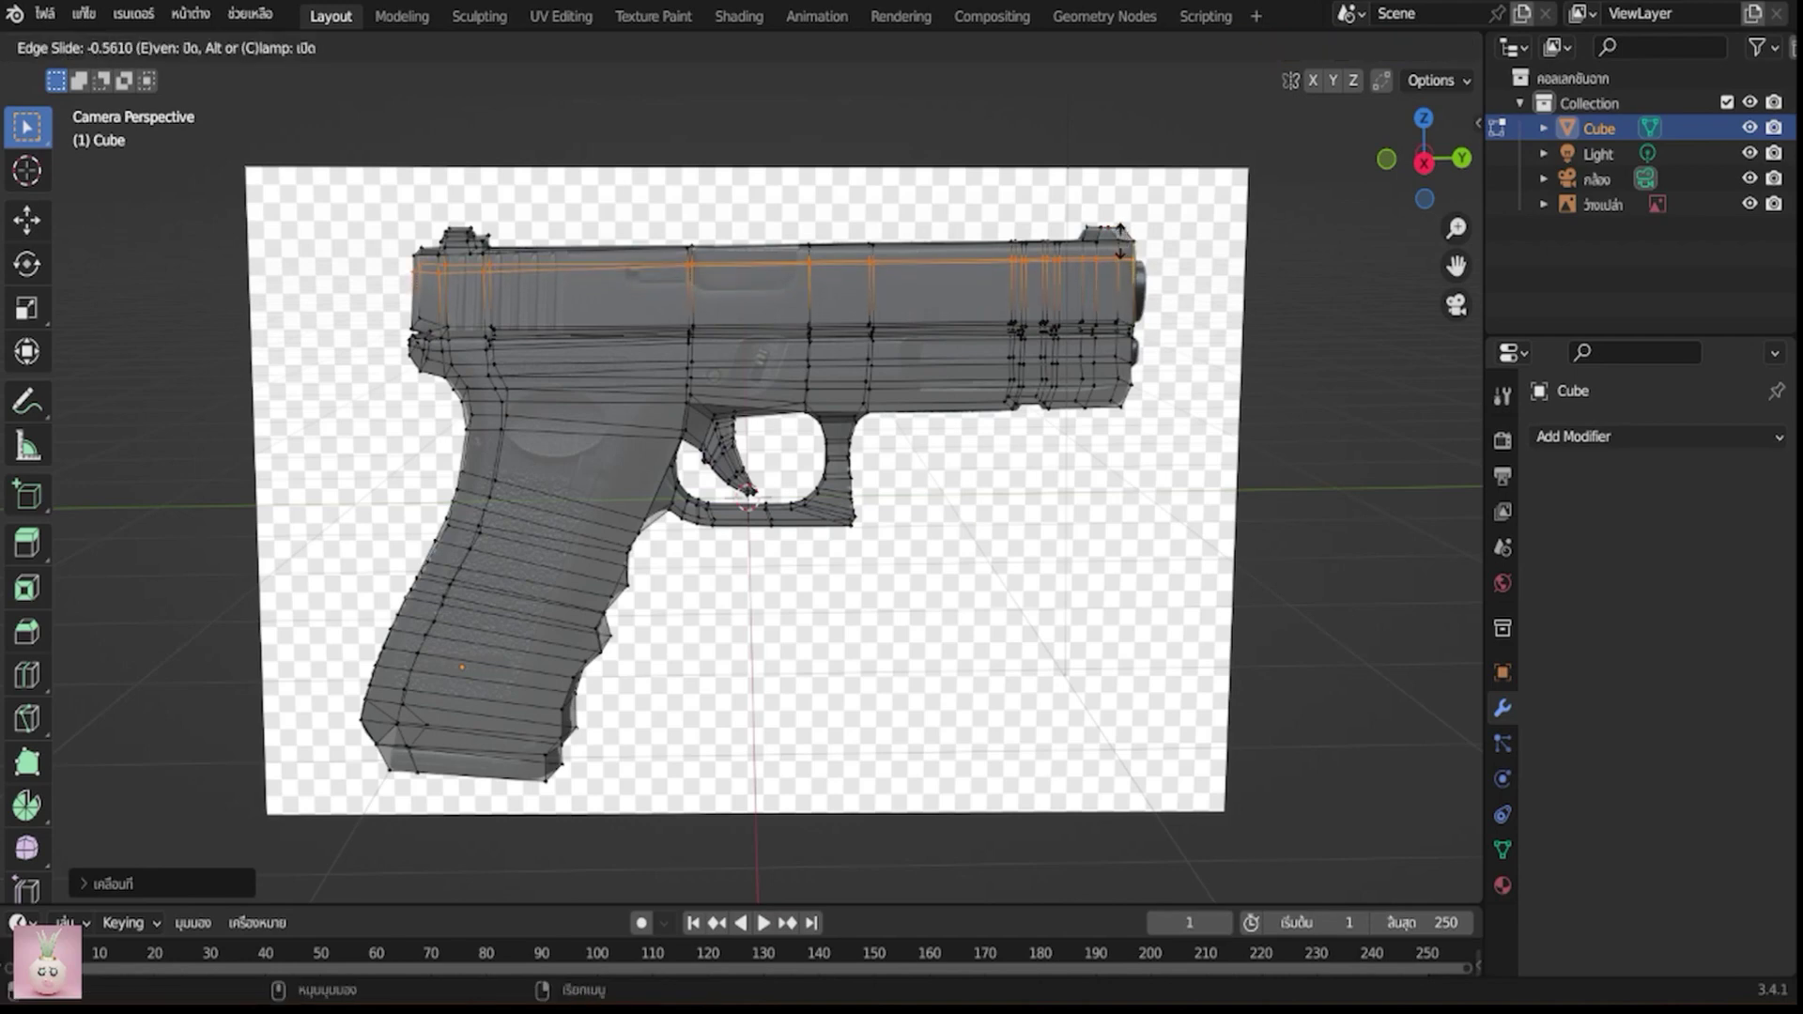
# Confirm the lengthwise slide loop, select the slide's front face, and return to camera view
pyautogui.click(1123, 243)
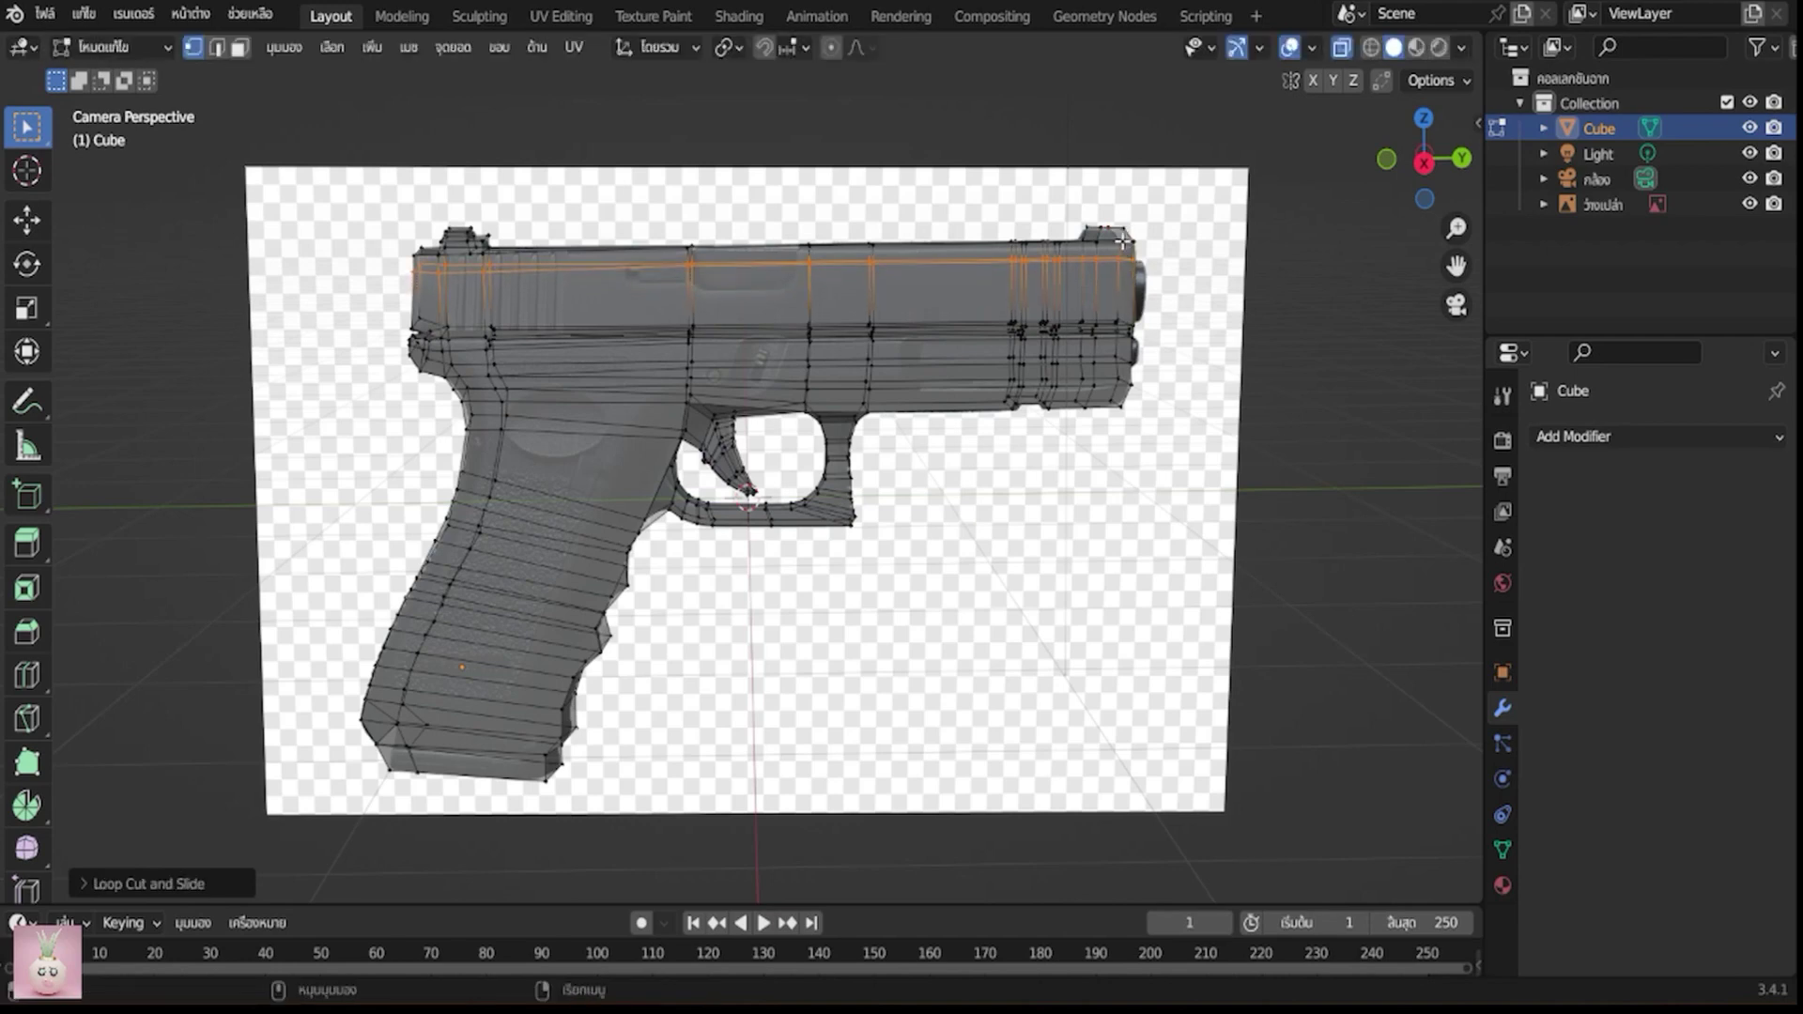
pyautogui.click(1133, 323)
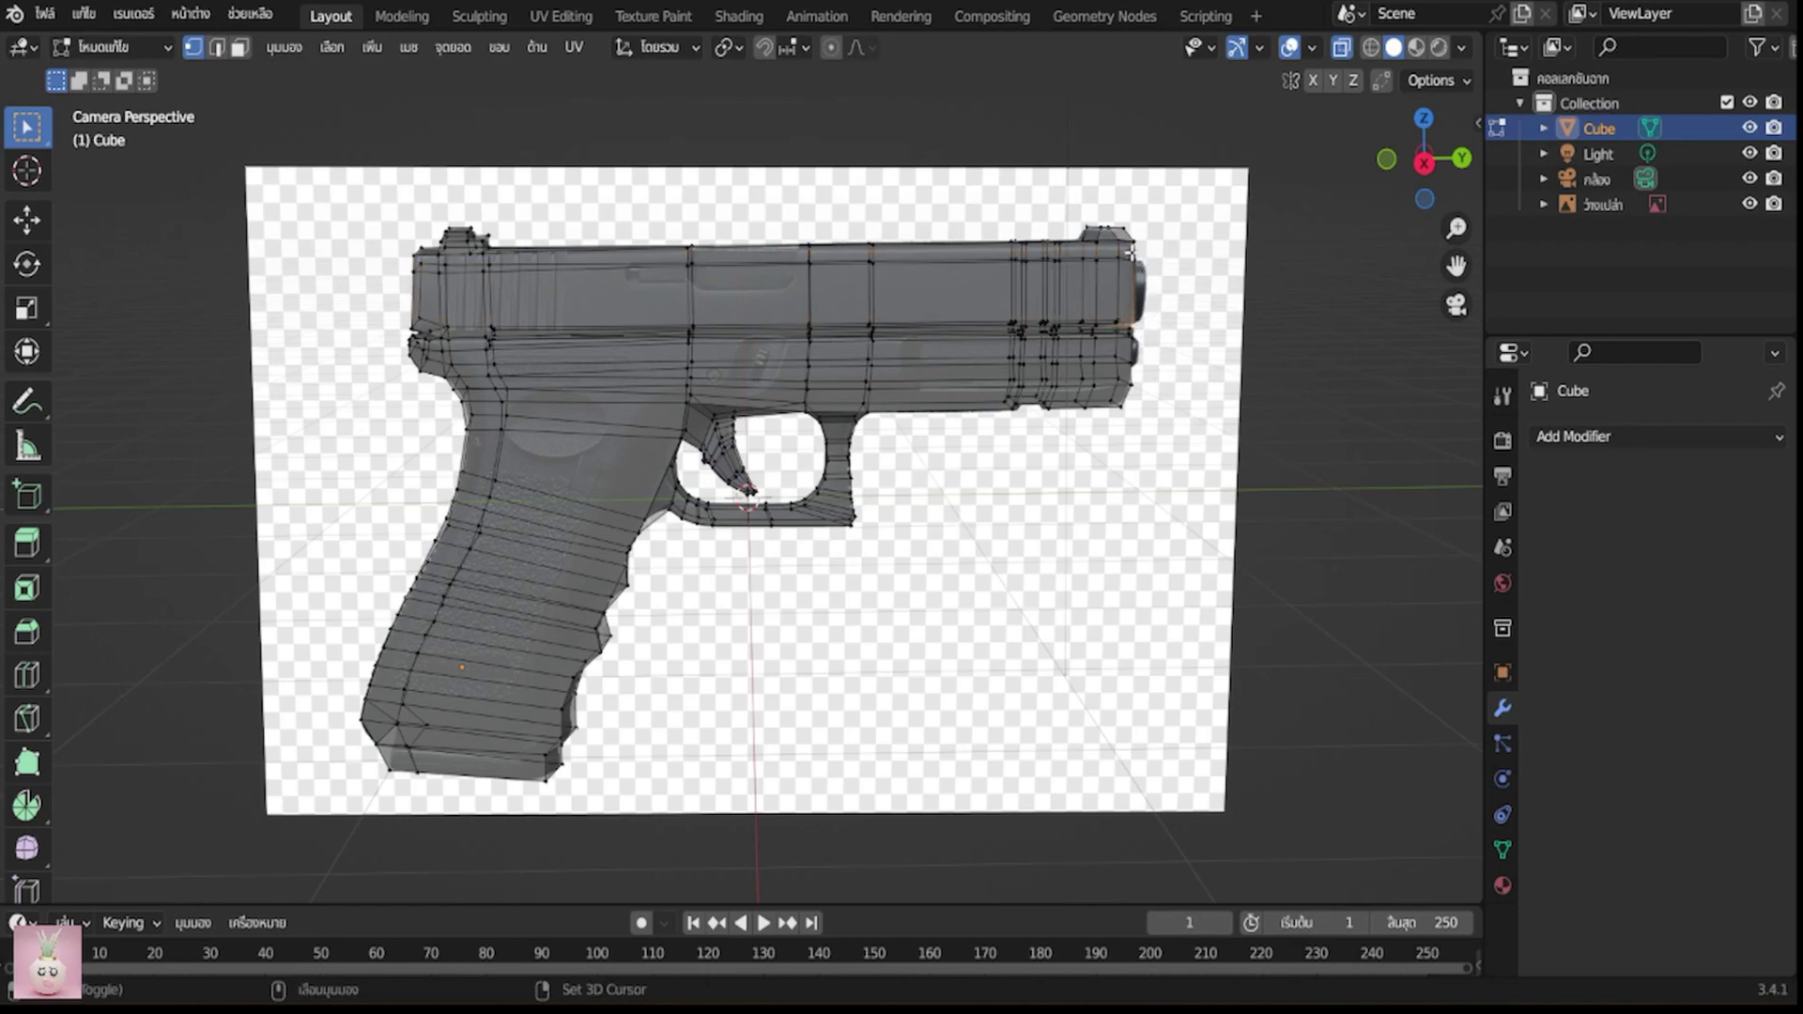
pyautogui.keyDown('alt'); pyautogui.keyDown('shift'); pyautogui.click(1130, 255); pyautogui.keyUp('shift'); pyautogui.keyUp('alt')
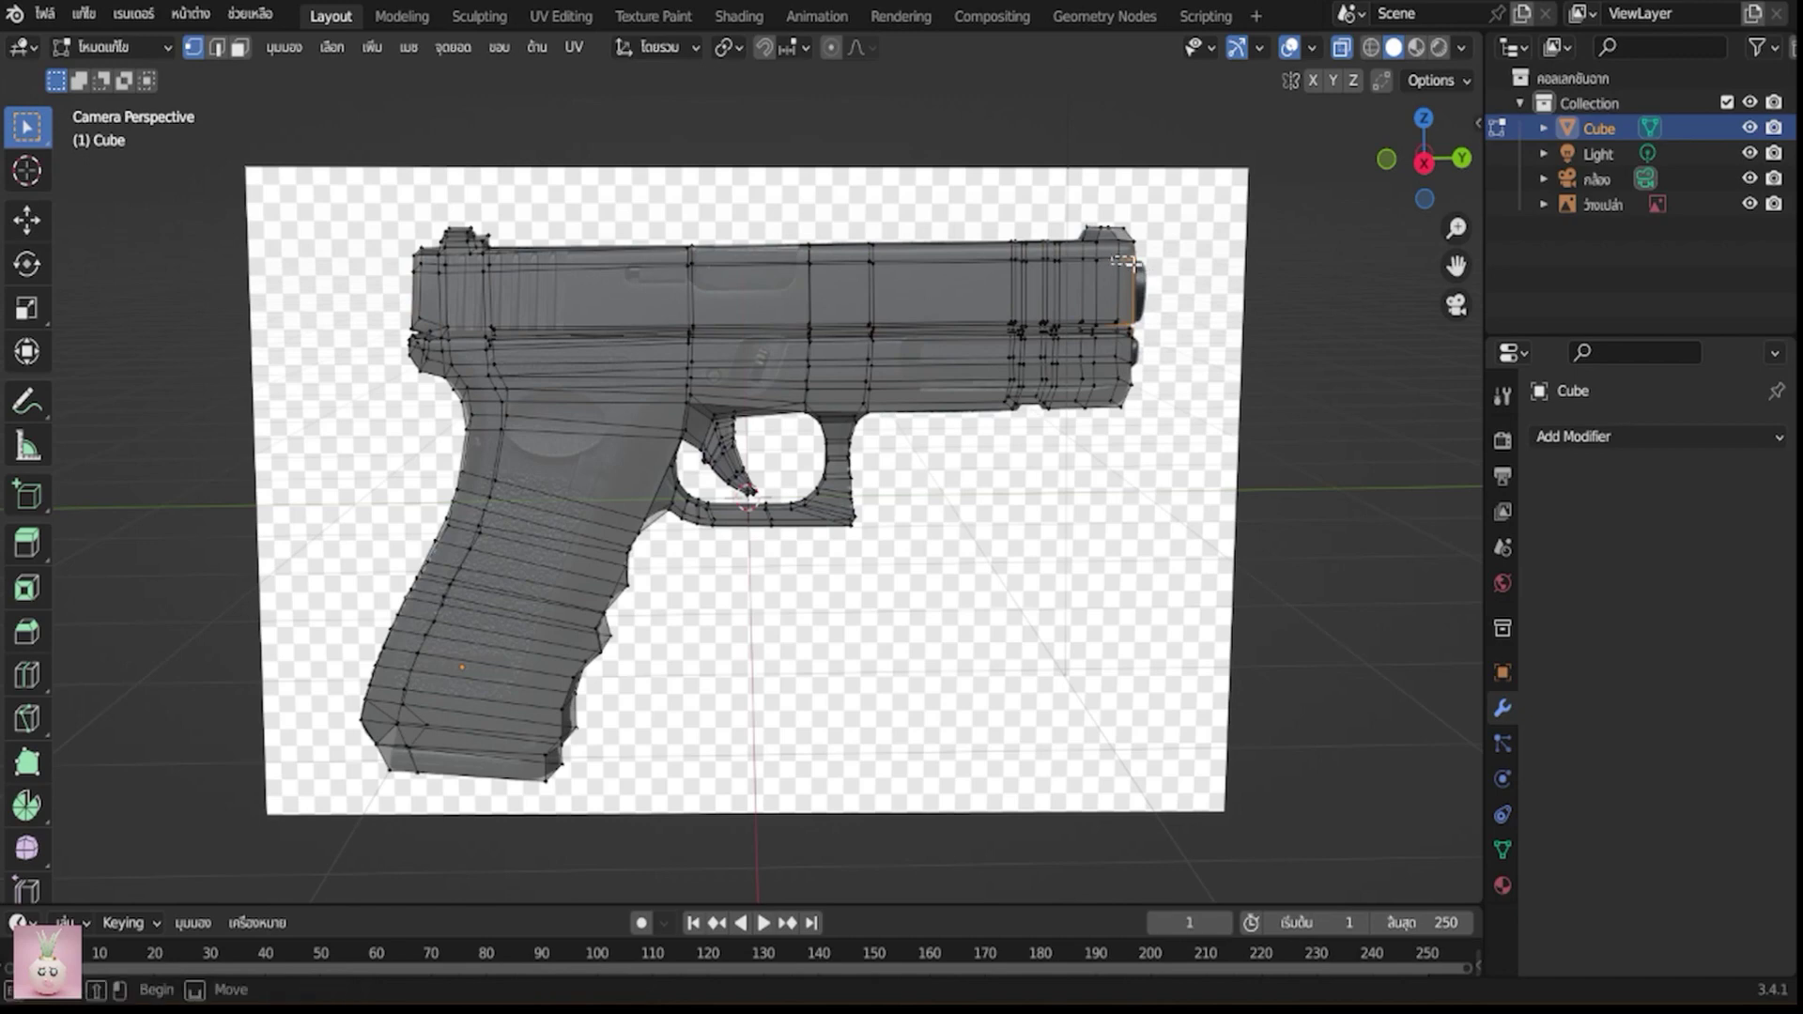
pyautogui.moveTo(1191, 324)
pyautogui.mouseDown(button='middle')
pyautogui.moveTo(1002, 346)
pyautogui.moveTo(954, 322)
pyautogui.moveTo(910, 367)
pyautogui.mouseUp(button='middle')
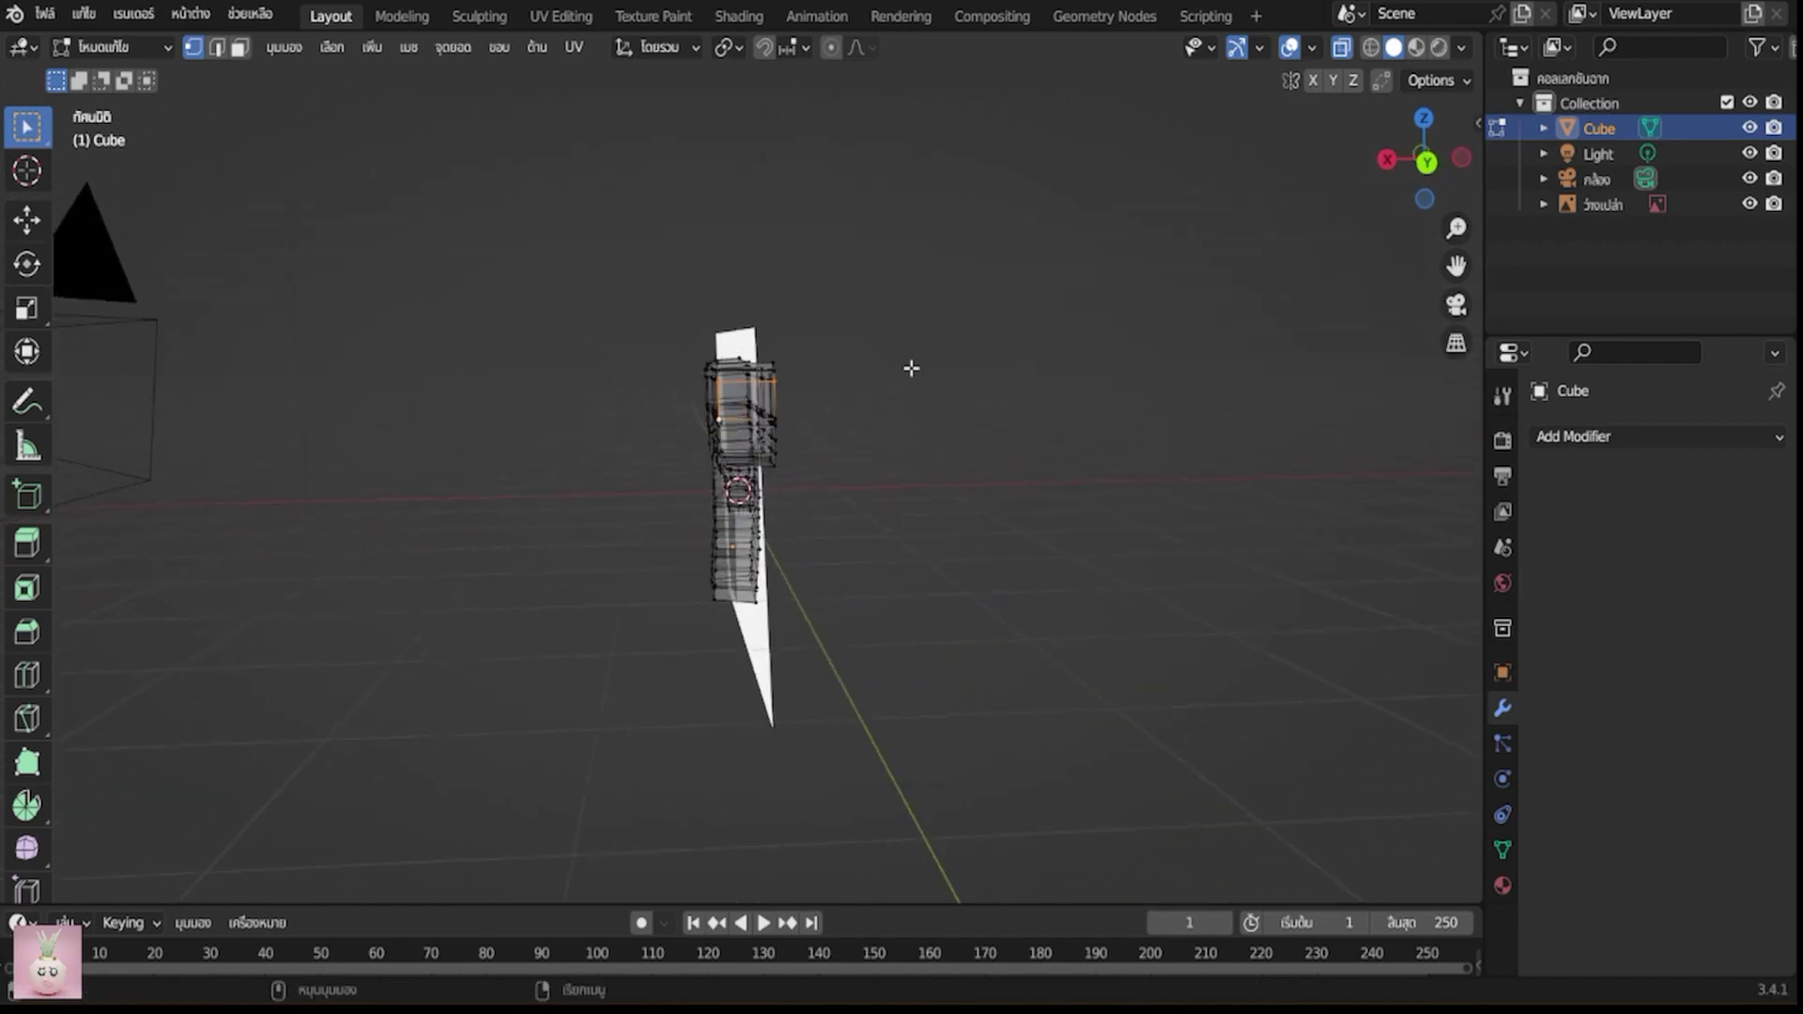
pyautogui.scroll(3, 837, 438)
pyautogui.moveTo(837, 438)
pyautogui.mouseDown(button='middle')
pyautogui.moveTo(853, 475)
pyautogui.moveTo(241, 495)
pyautogui.mouseUp(button='middle')
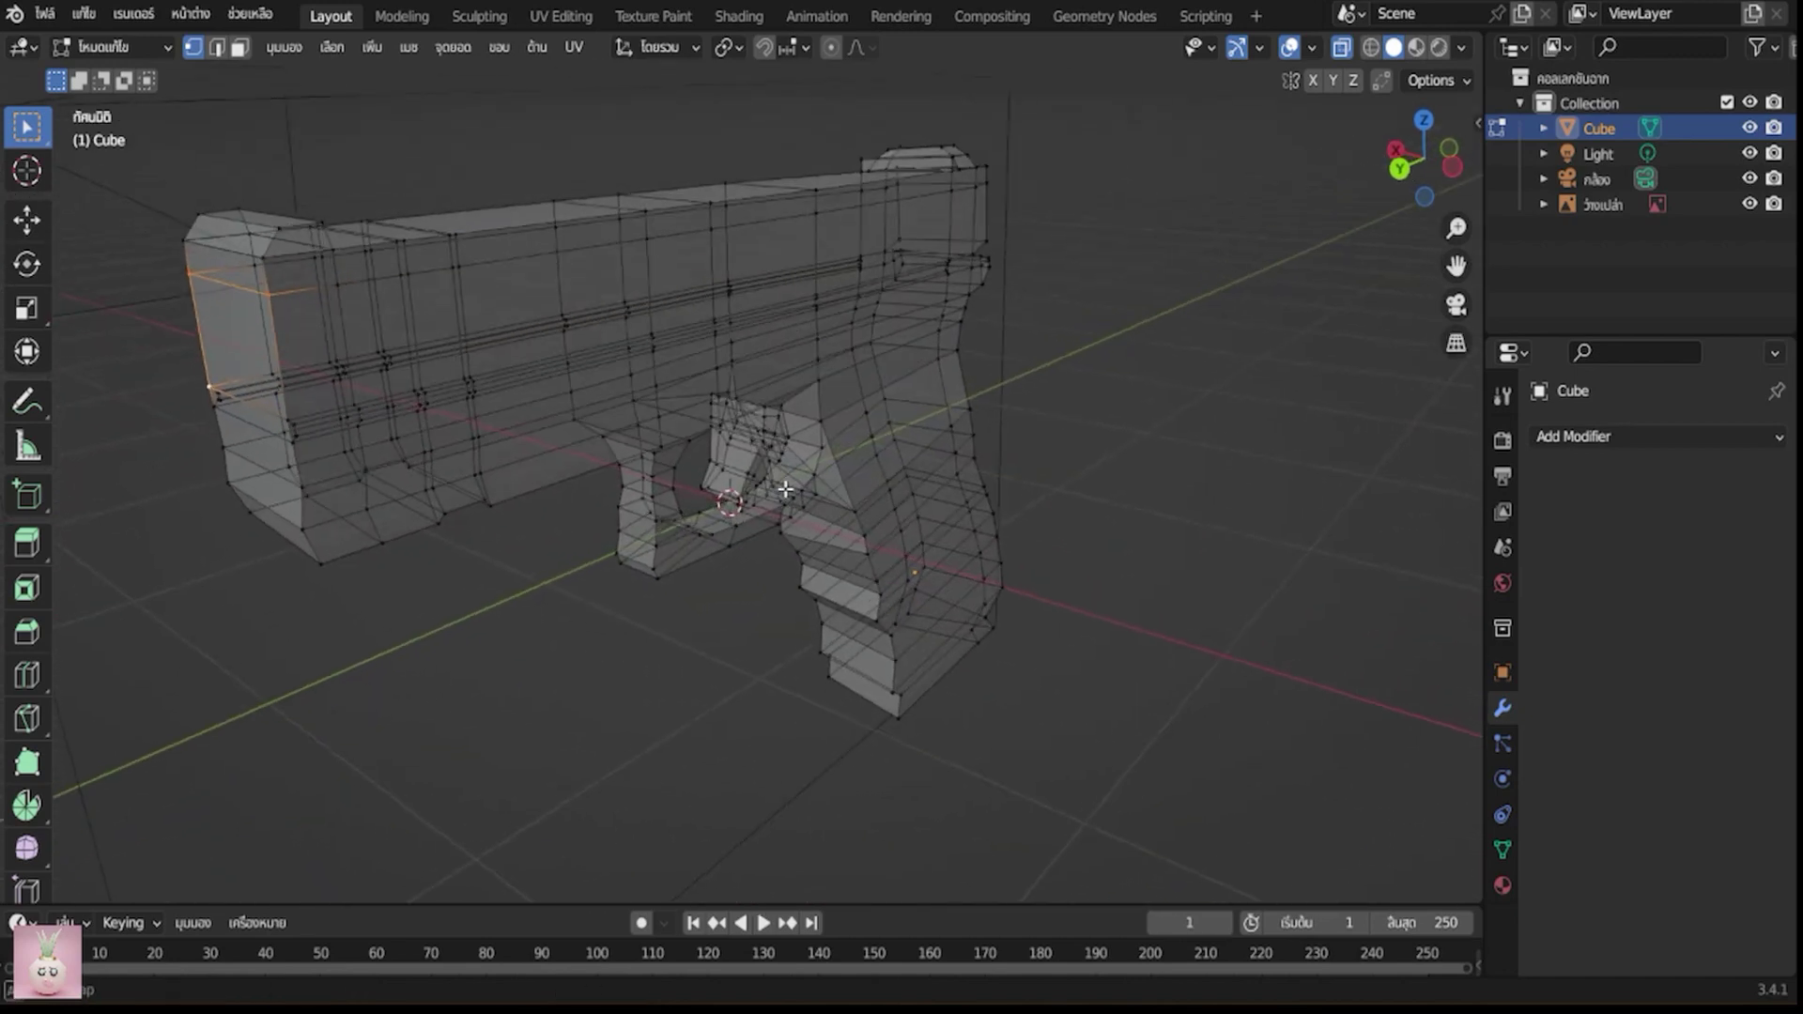
pyautogui.keyDown('shift'); pyautogui.click(279, 413); pyautogui.keyUp('shift')
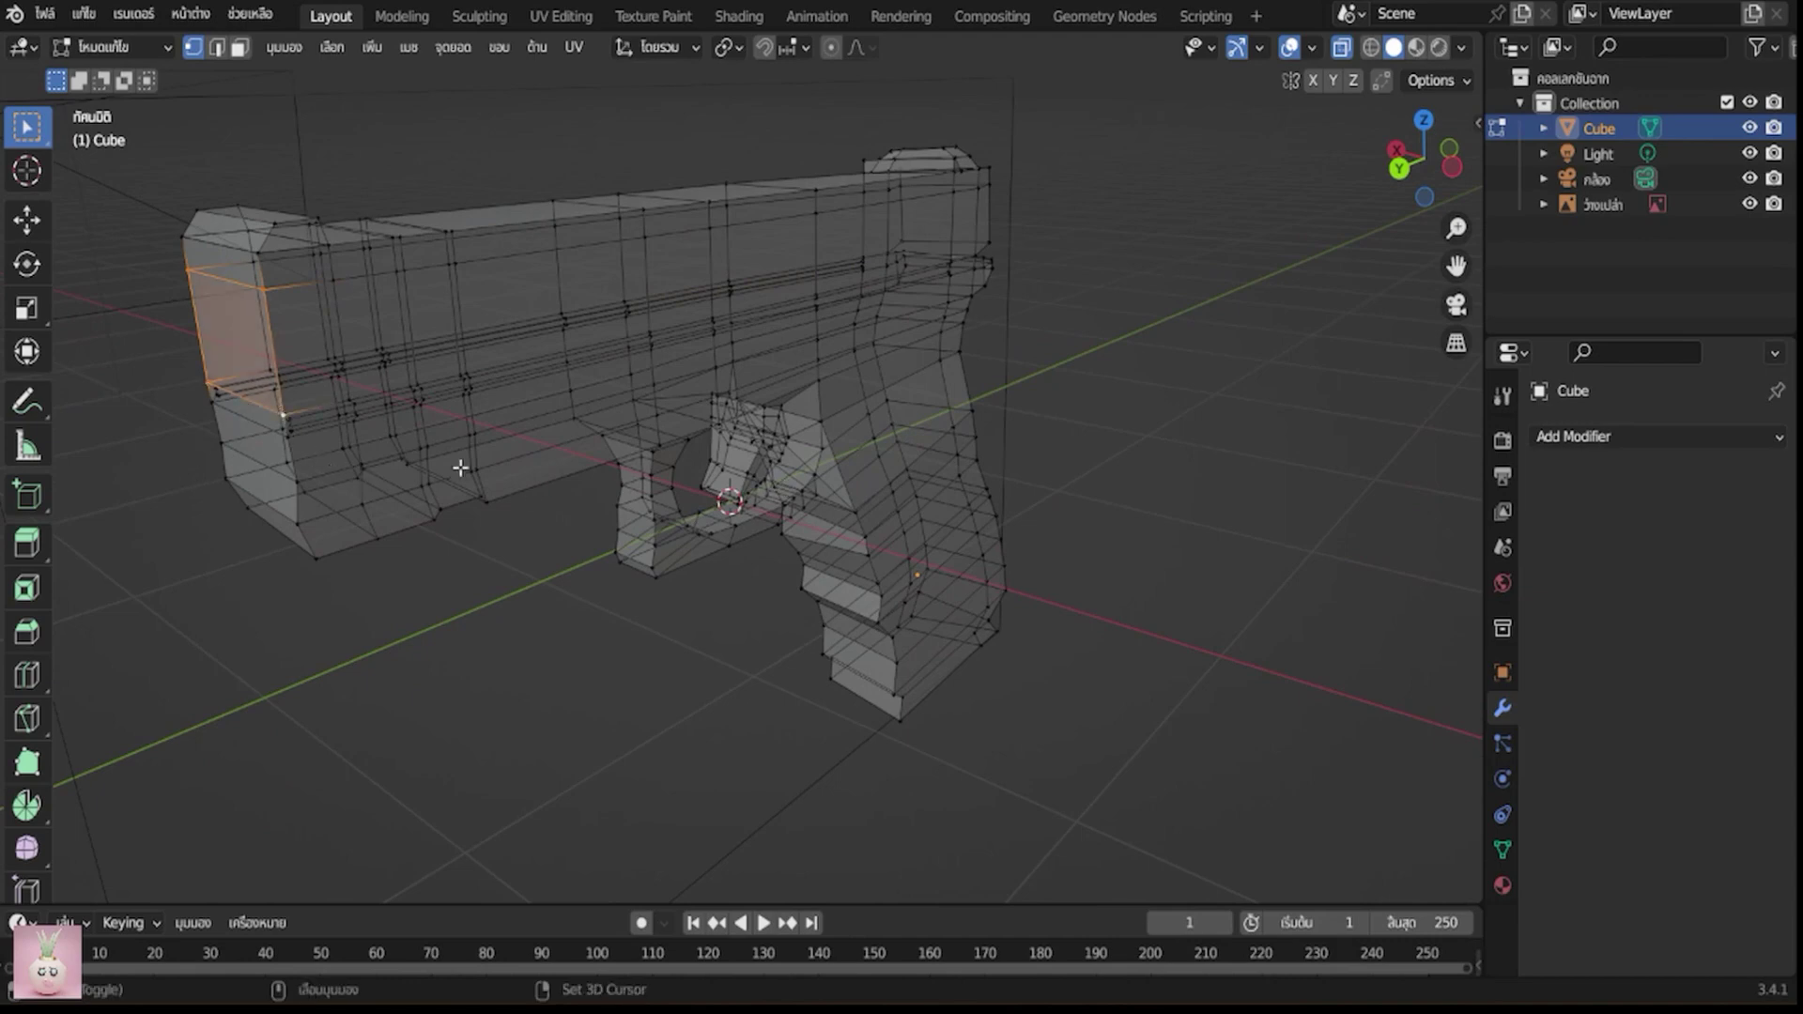
pyautogui.press('KP_0')
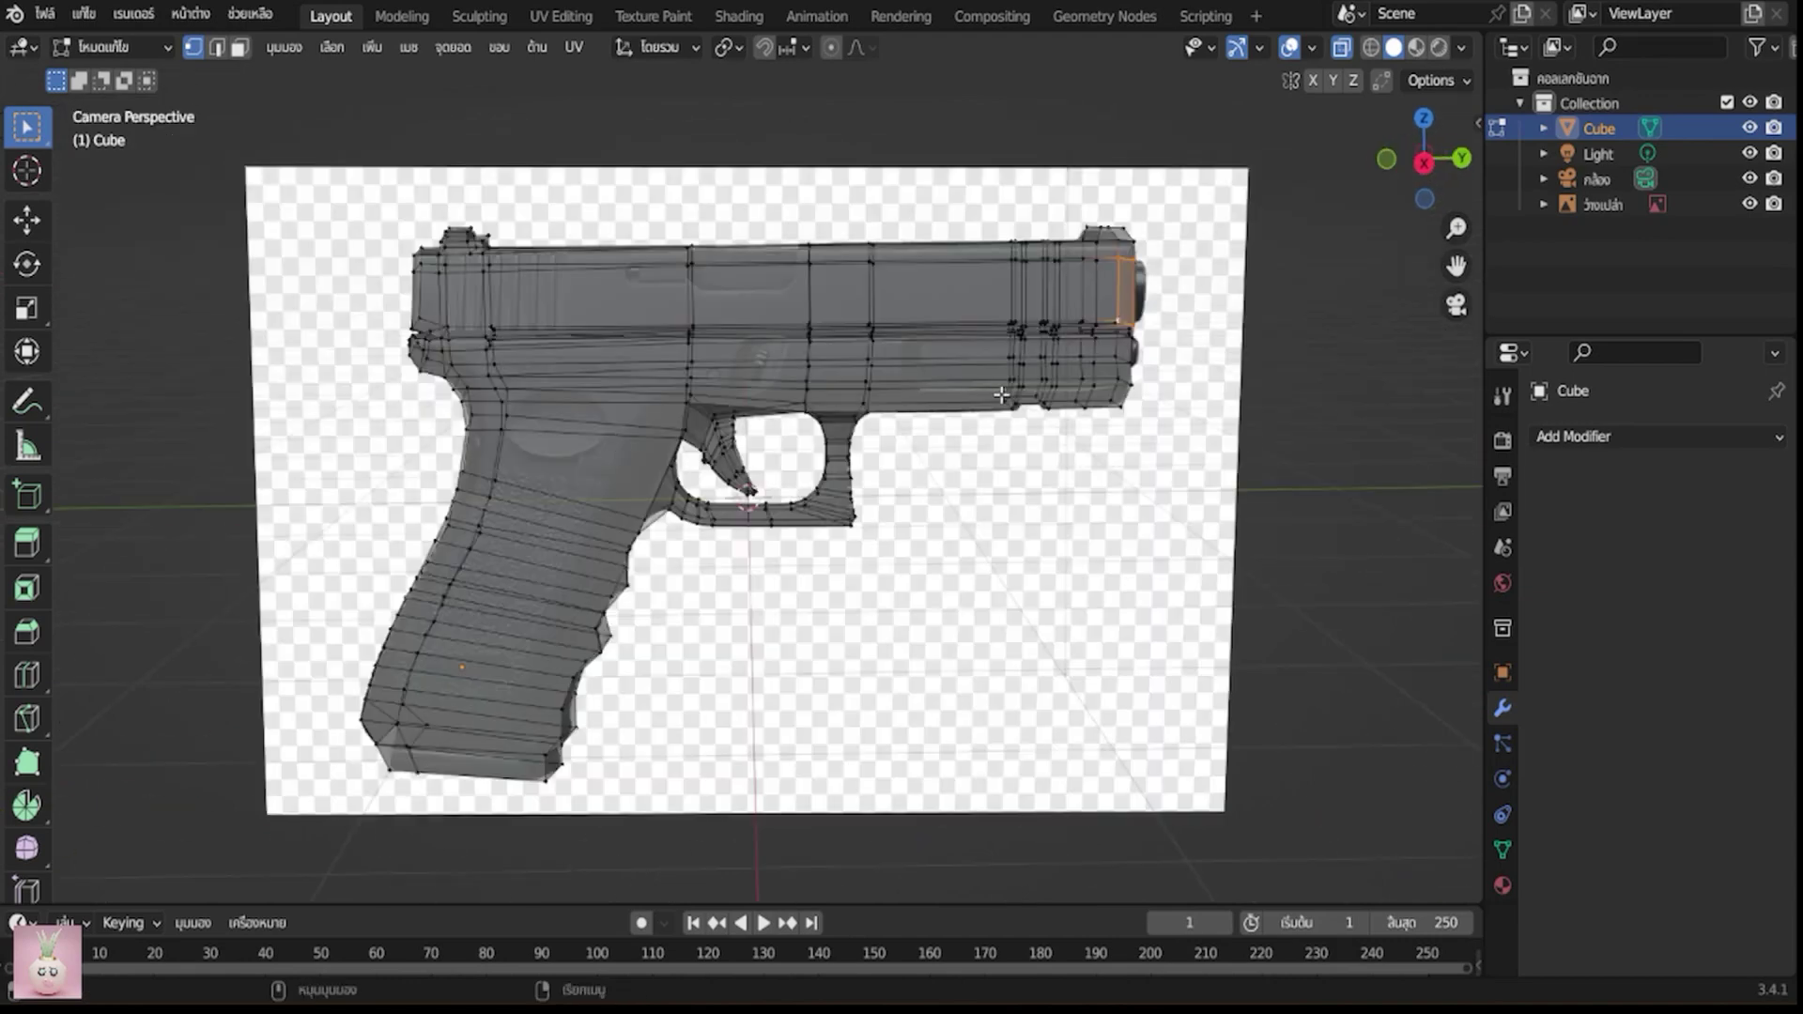
# Extrude the muzzle face forward, inset it, and extrude again into a small barrel tip
pyautogui.press('e')
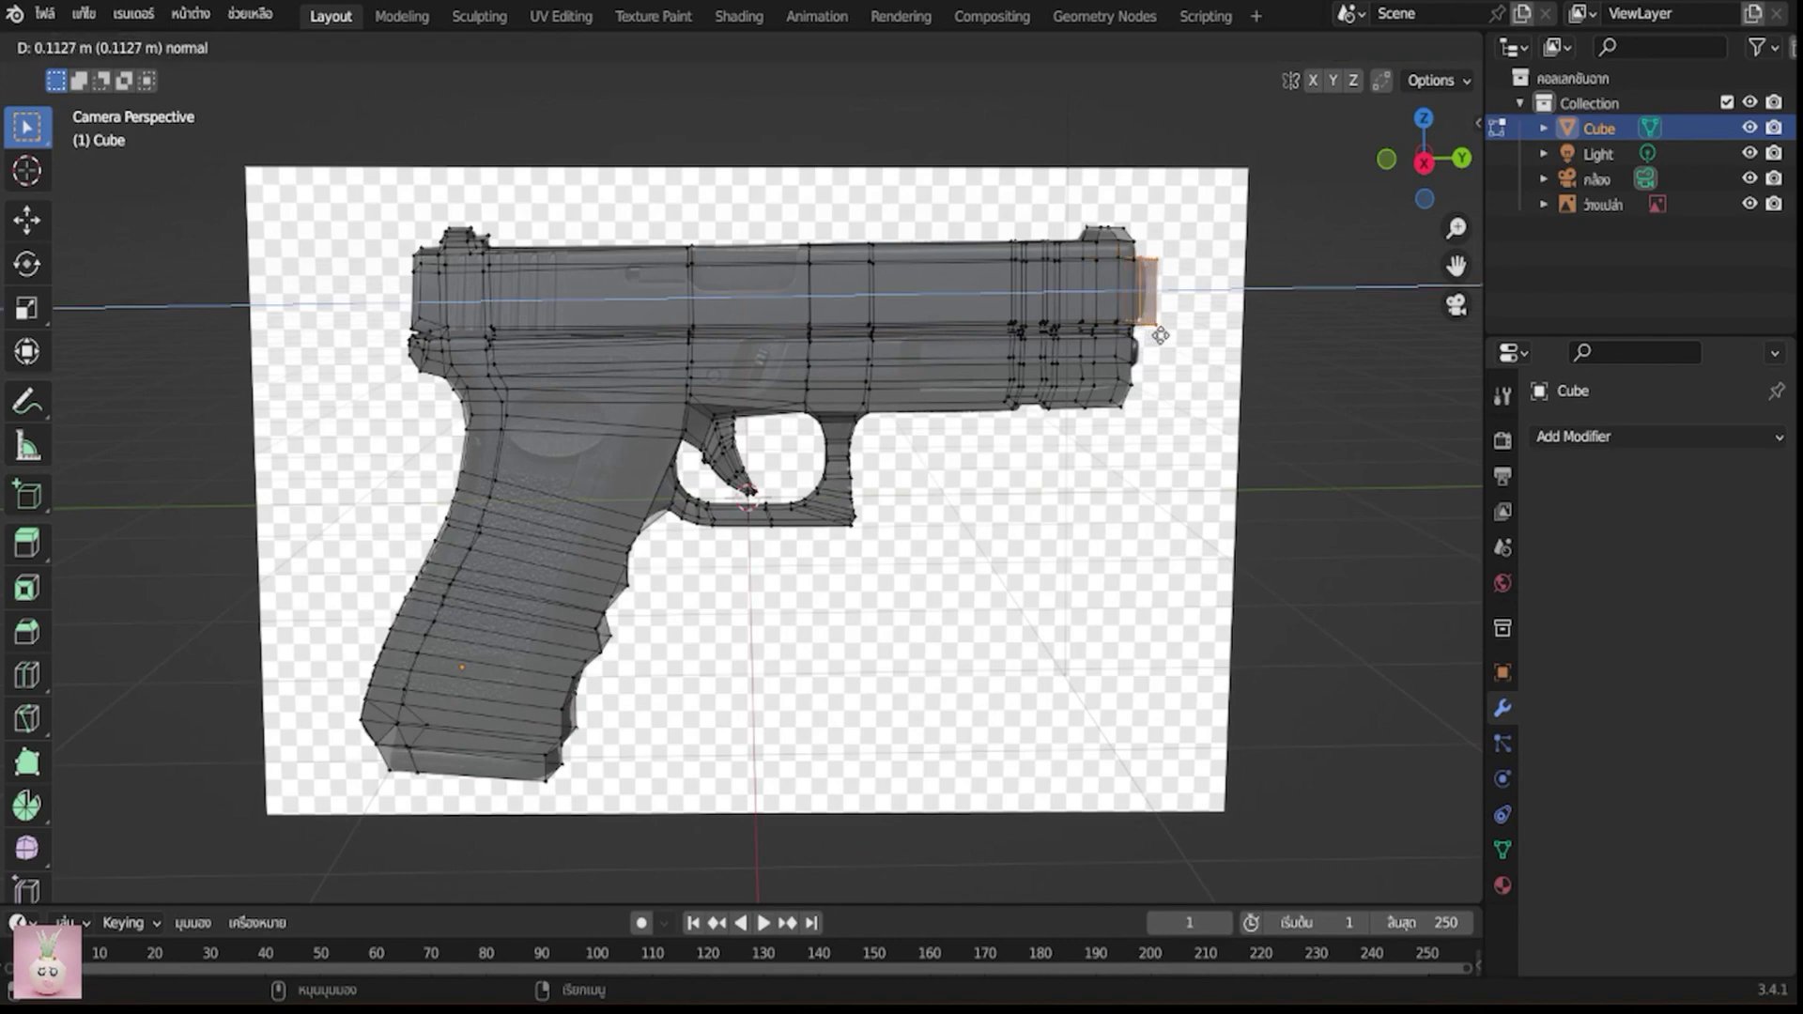
pyautogui.click(1164, 335)
pyautogui.moveTo(1211, 380)
pyautogui.mouseDown(button='middle')
pyautogui.moveTo(1050, 410)
pyautogui.moveTo(1017, 438)
pyautogui.mouseUp(button='middle')
pyautogui.press('i')
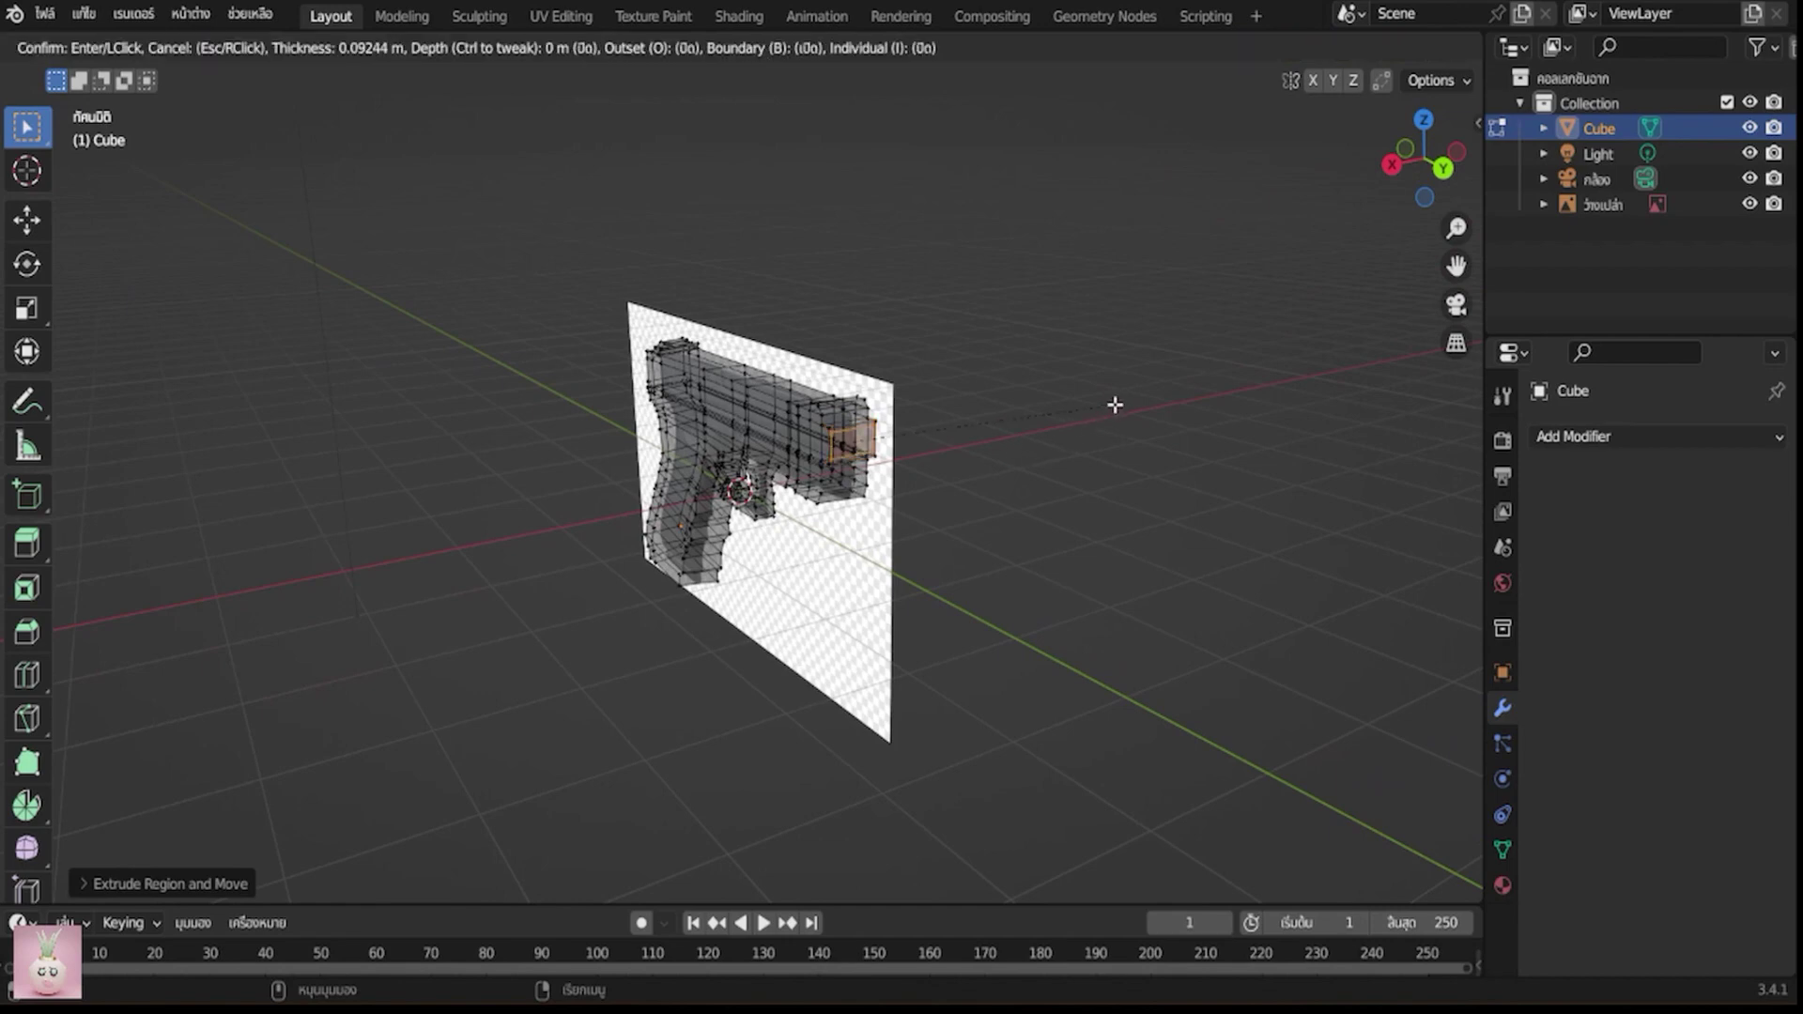
pyautogui.click(1112, 405)
pyautogui.moveTo(1073, 463); pyautogui.dragTo(1220, 438, button='middle')
pyautogui.press('KP_0')
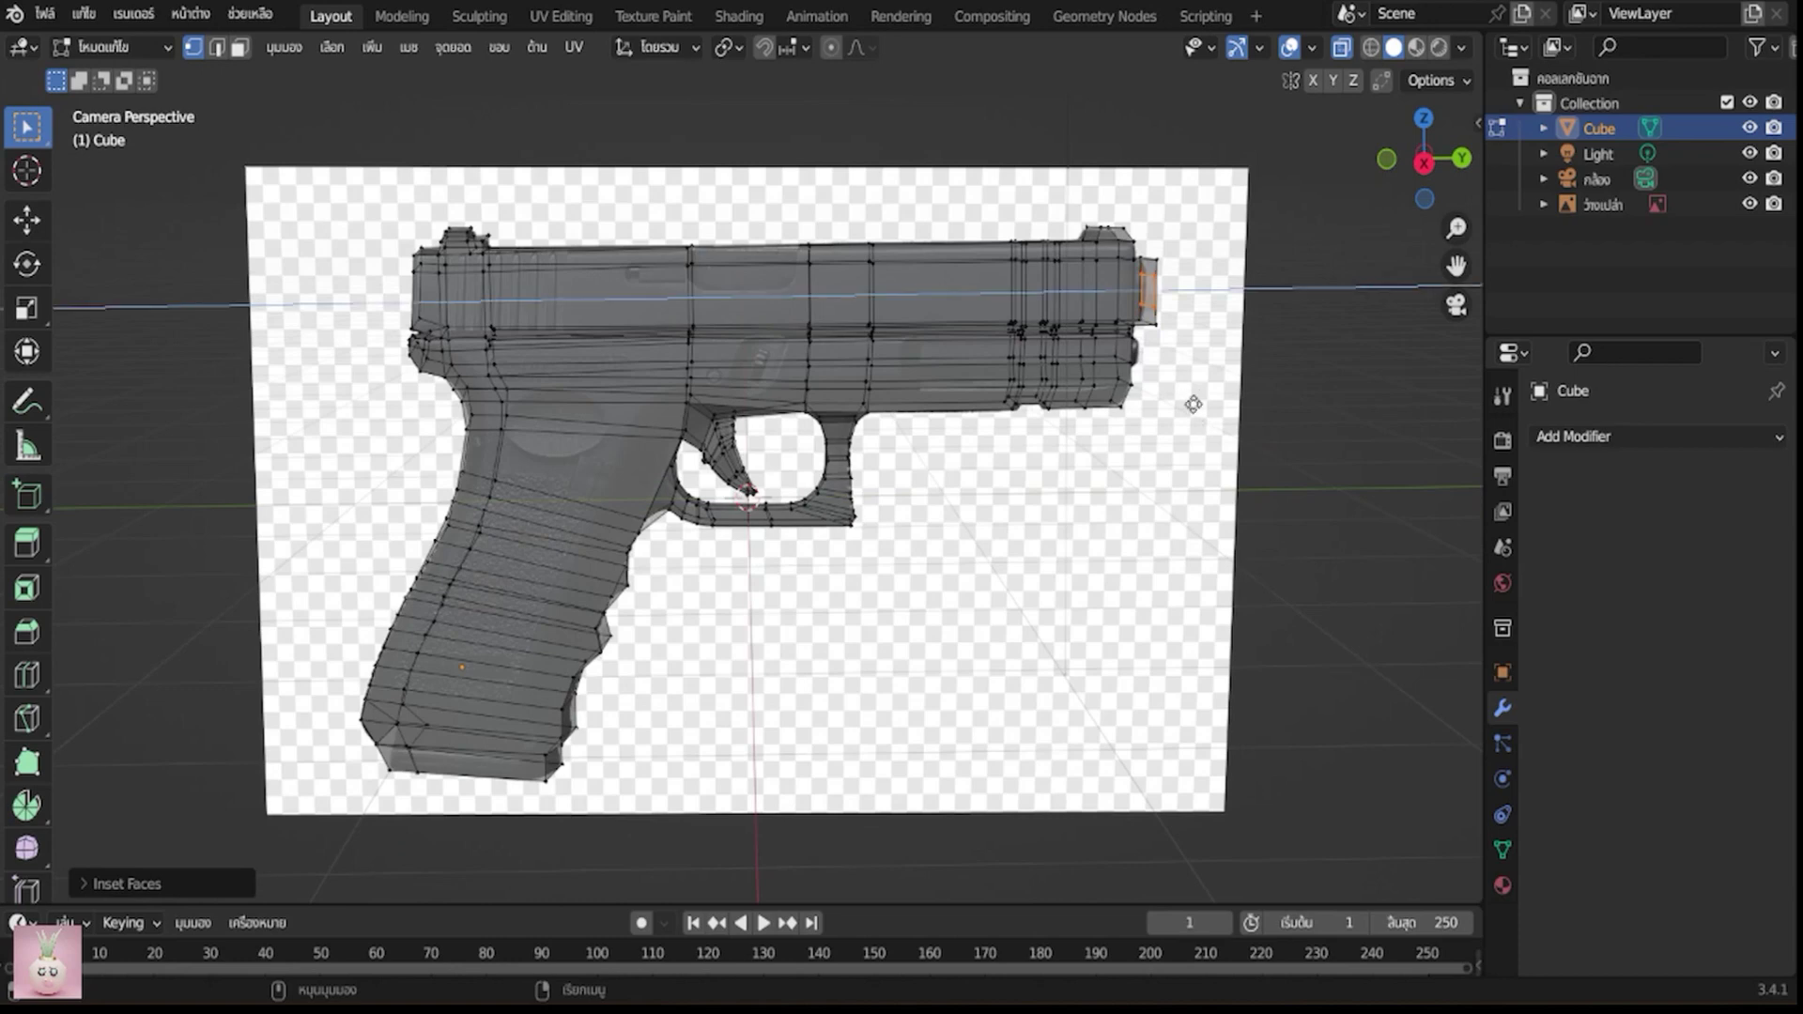
pyautogui.press('e')
pyautogui.click(1182, 407)
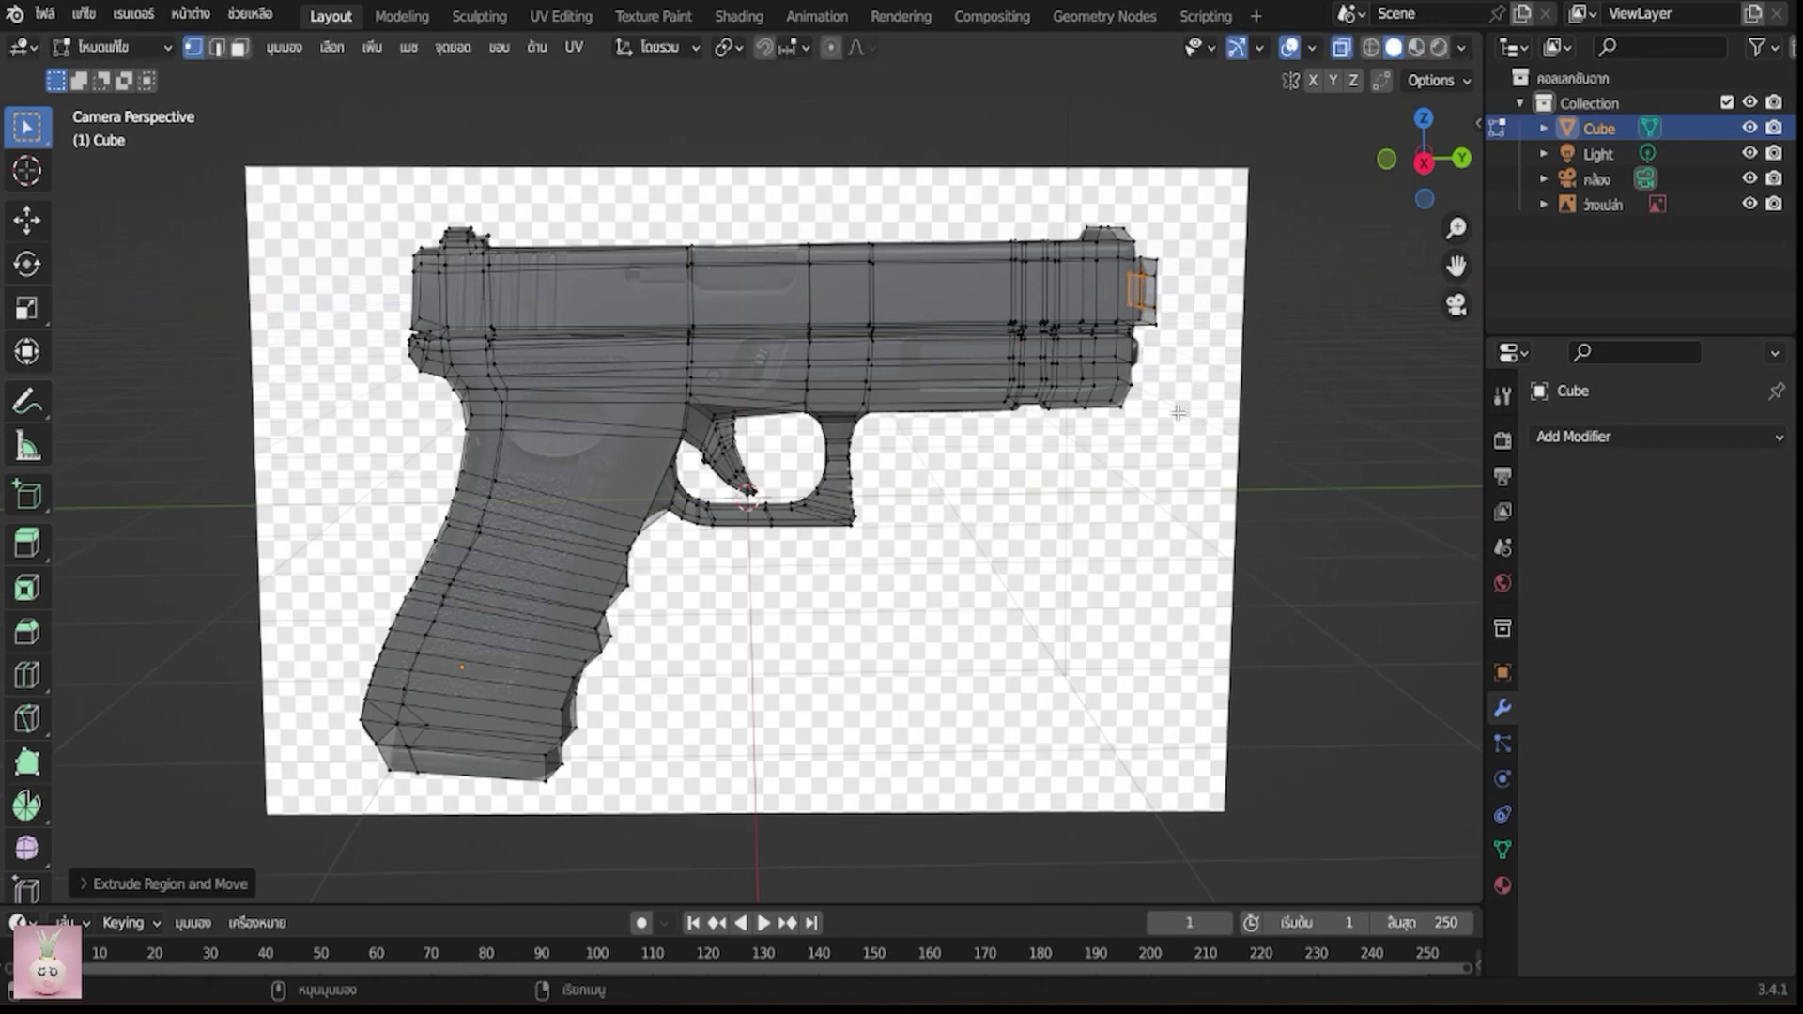
pyautogui.click(1147, 390)
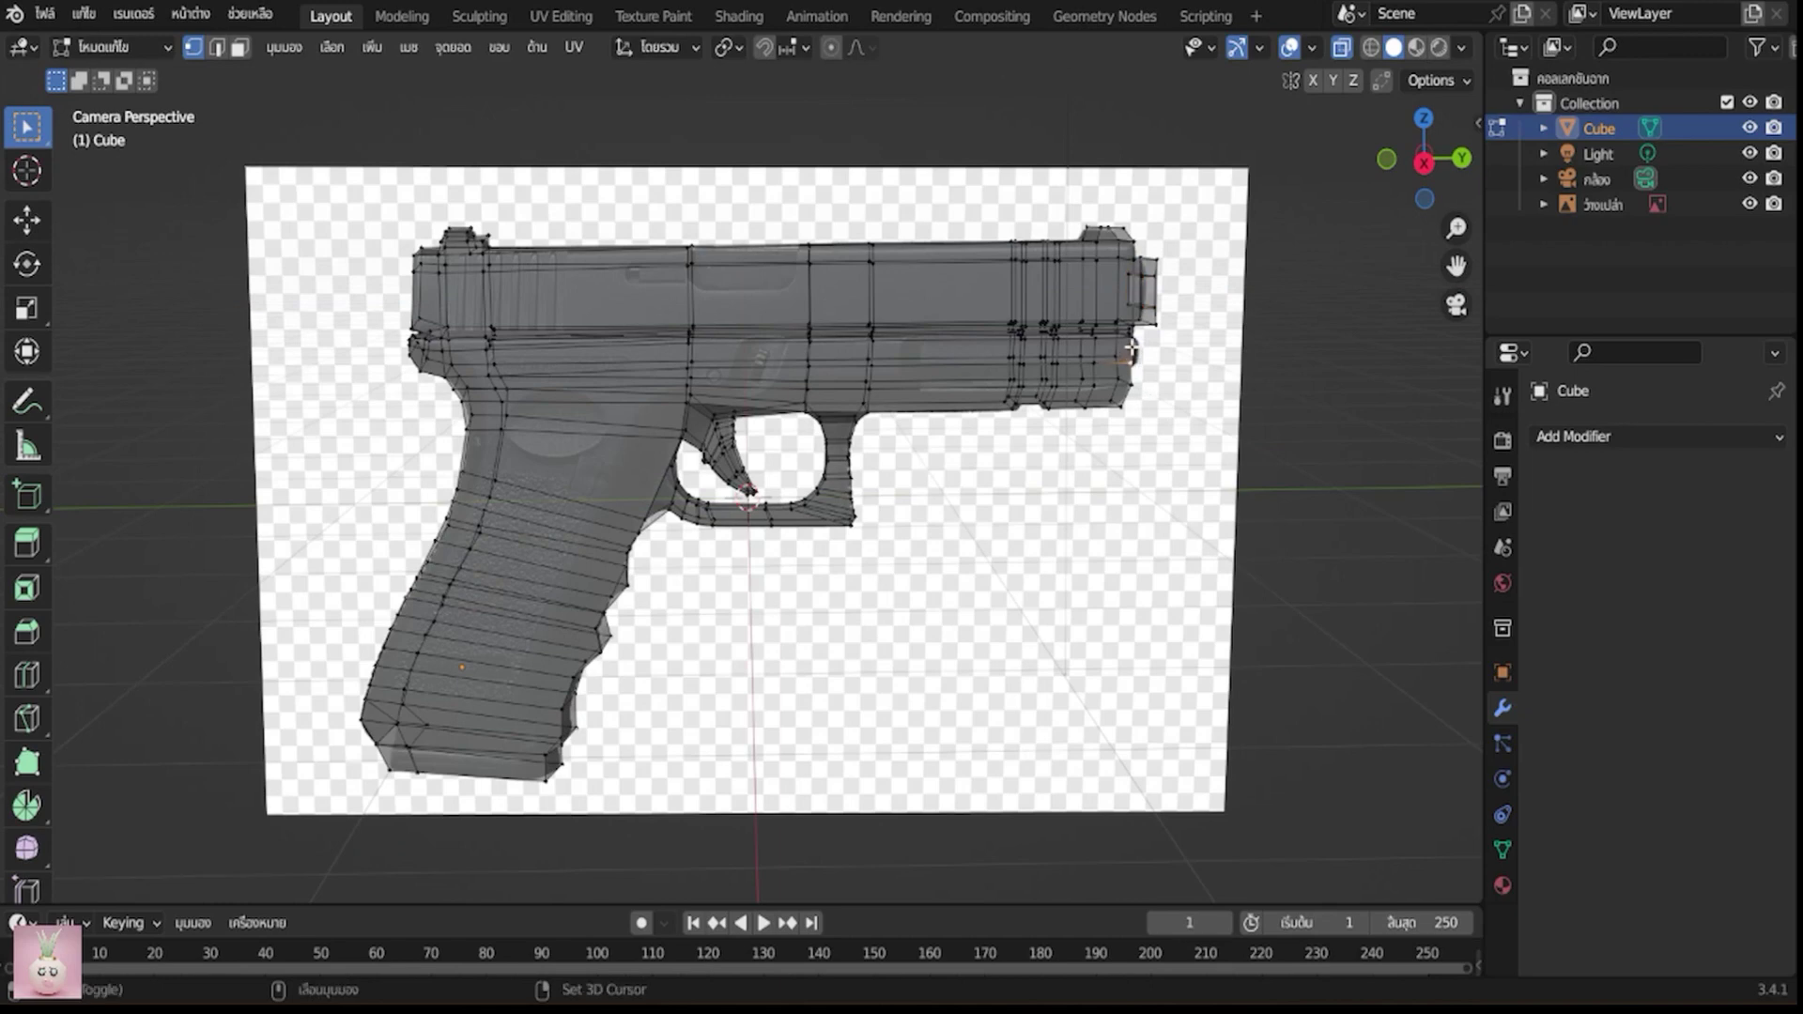
pyautogui.moveTo(1127, 350)
pyautogui.mouseDown(button='middle')
pyautogui.moveTo(1042, 451)
pyautogui.moveTo(877, 459)
pyautogui.moveTo(808, 577)
pyautogui.mouseUp(button='middle')
pyautogui.scroll(5, 808, 577)
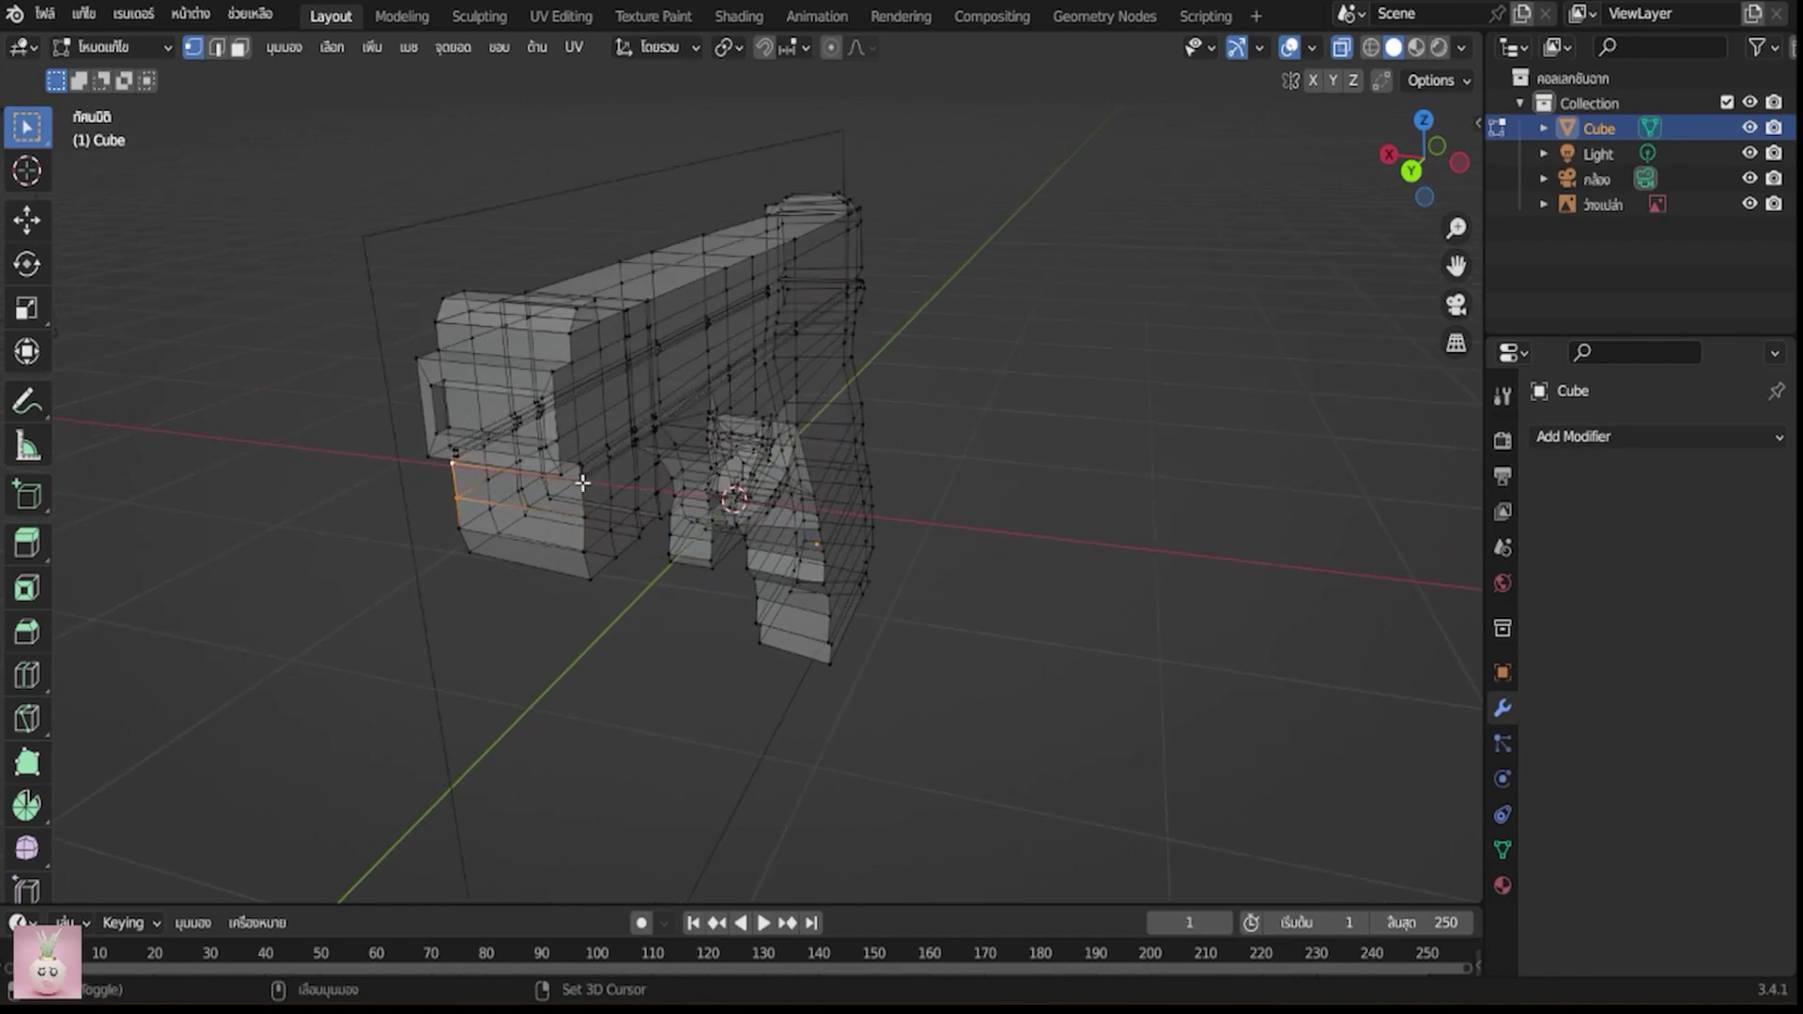
# Select the frame's front edge loop and try a forward extrusion, then undo it
pyautogui.keyDown('alt'); pyautogui.keyDown('shift'); pyautogui.click(588, 524); pyautogui.keyUp('shift'); pyautogui.keyUp('alt')
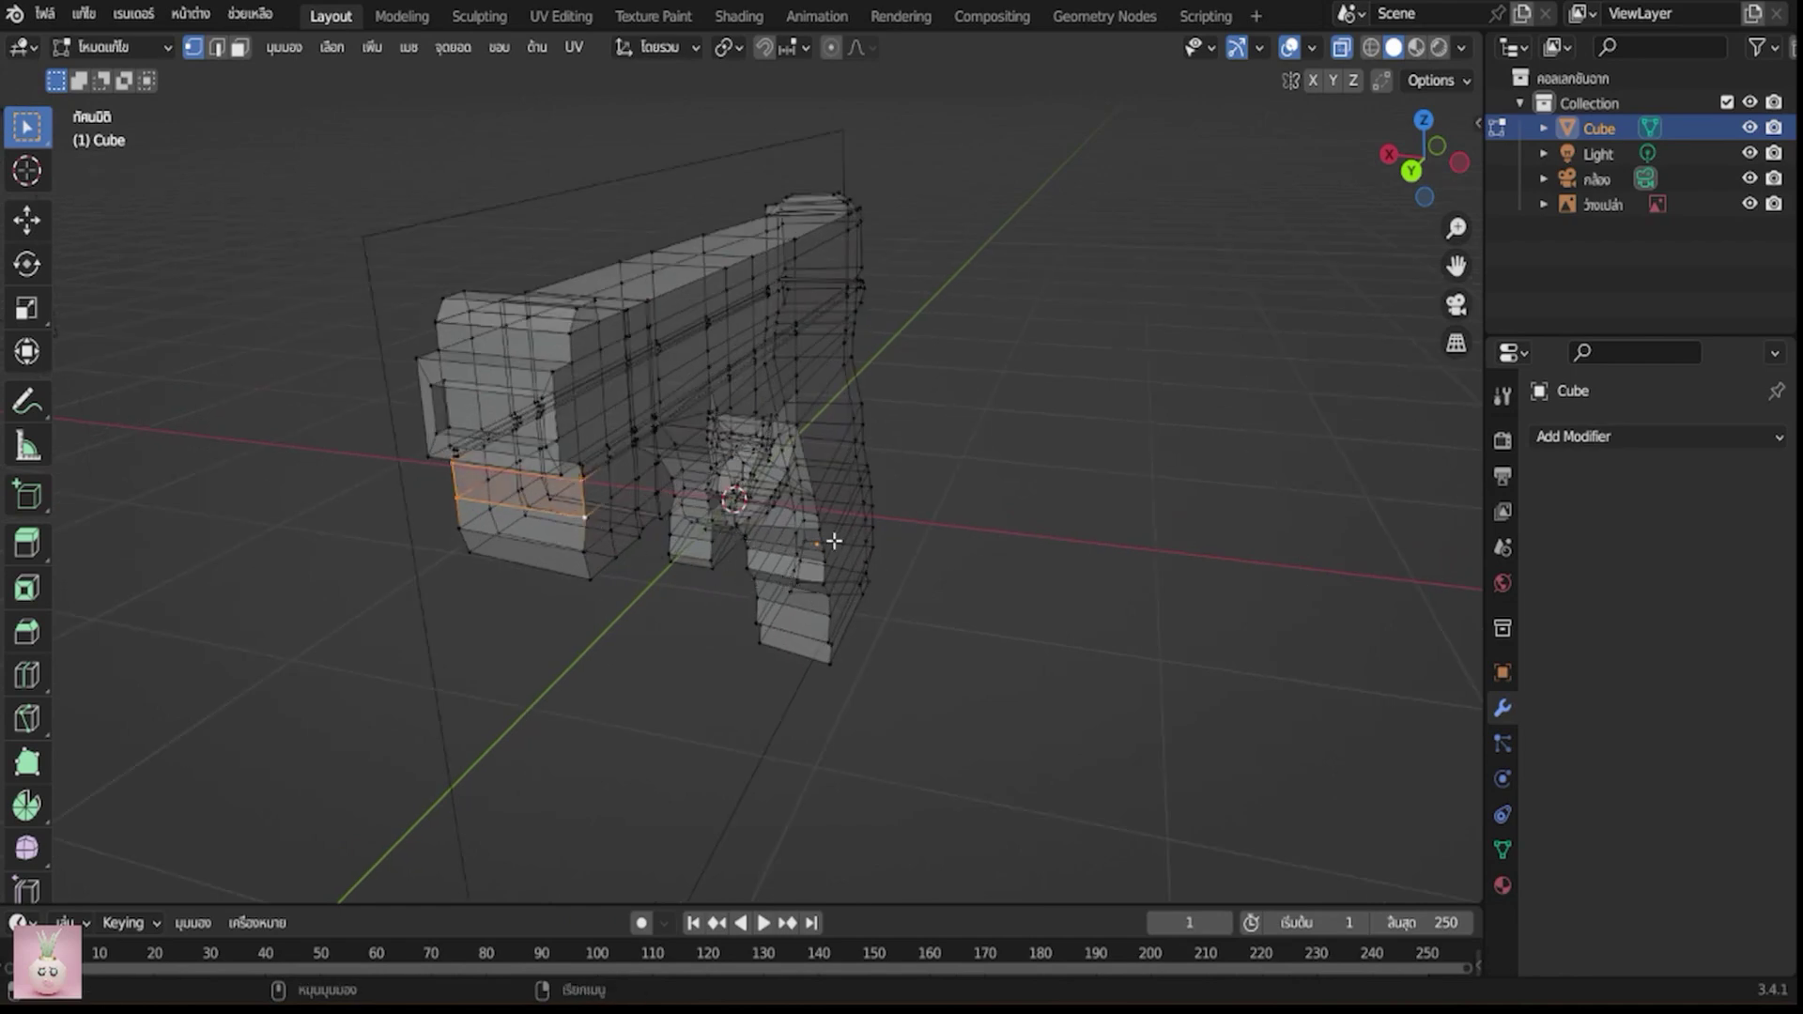
pyautogui.moveTo(833, 536); pyautogui.dragTo(834, 541, button='middle')
pyautogui.press('KP_0')
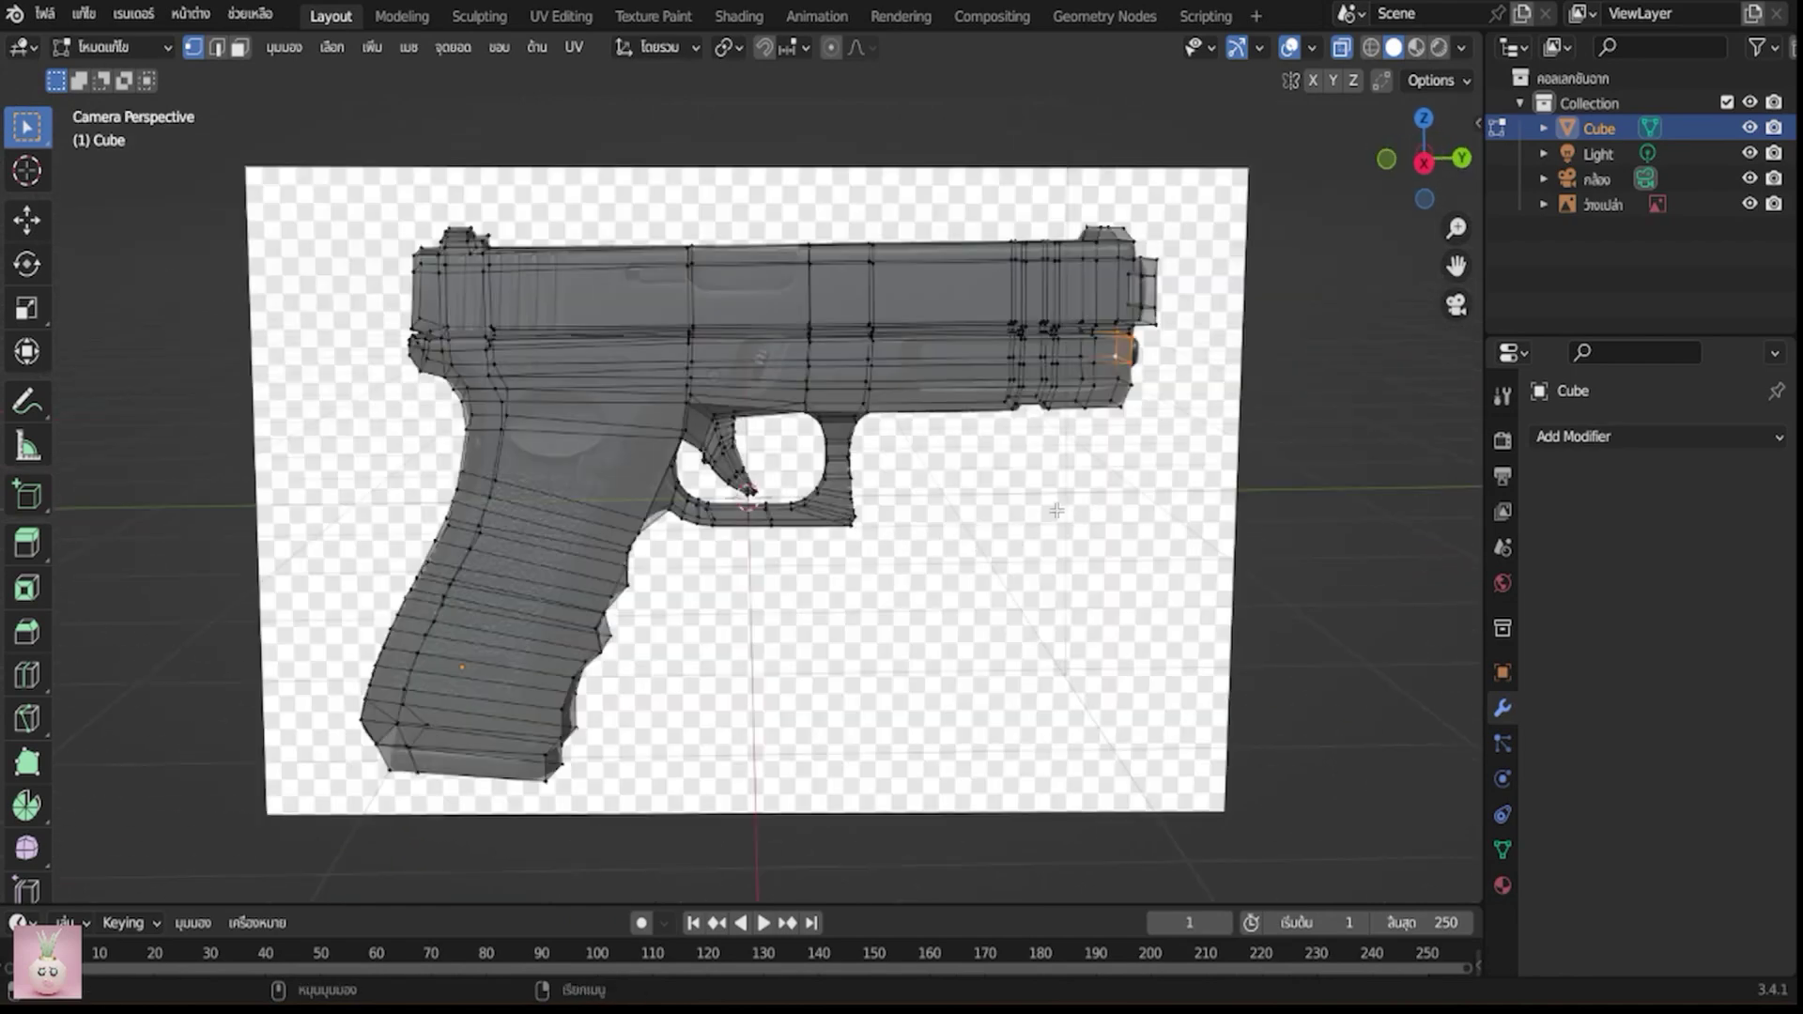
pyautogui.press('e')
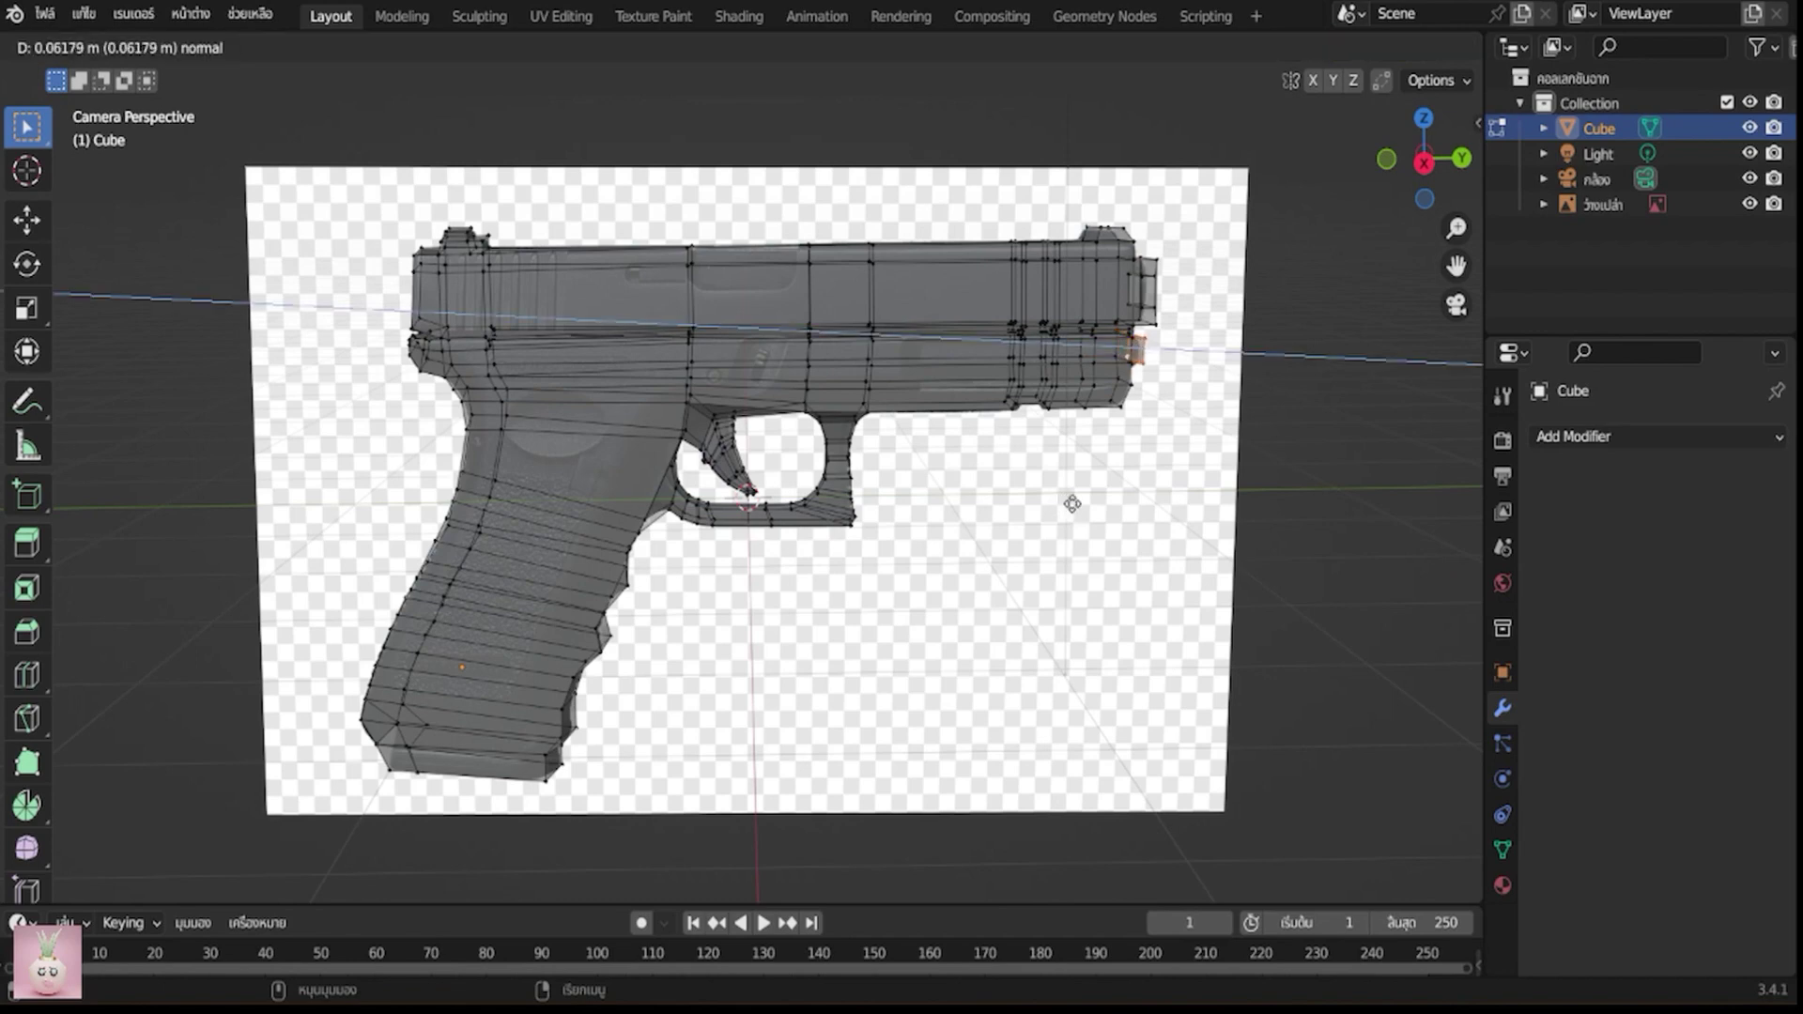
pyautogui.click(1072, 504)
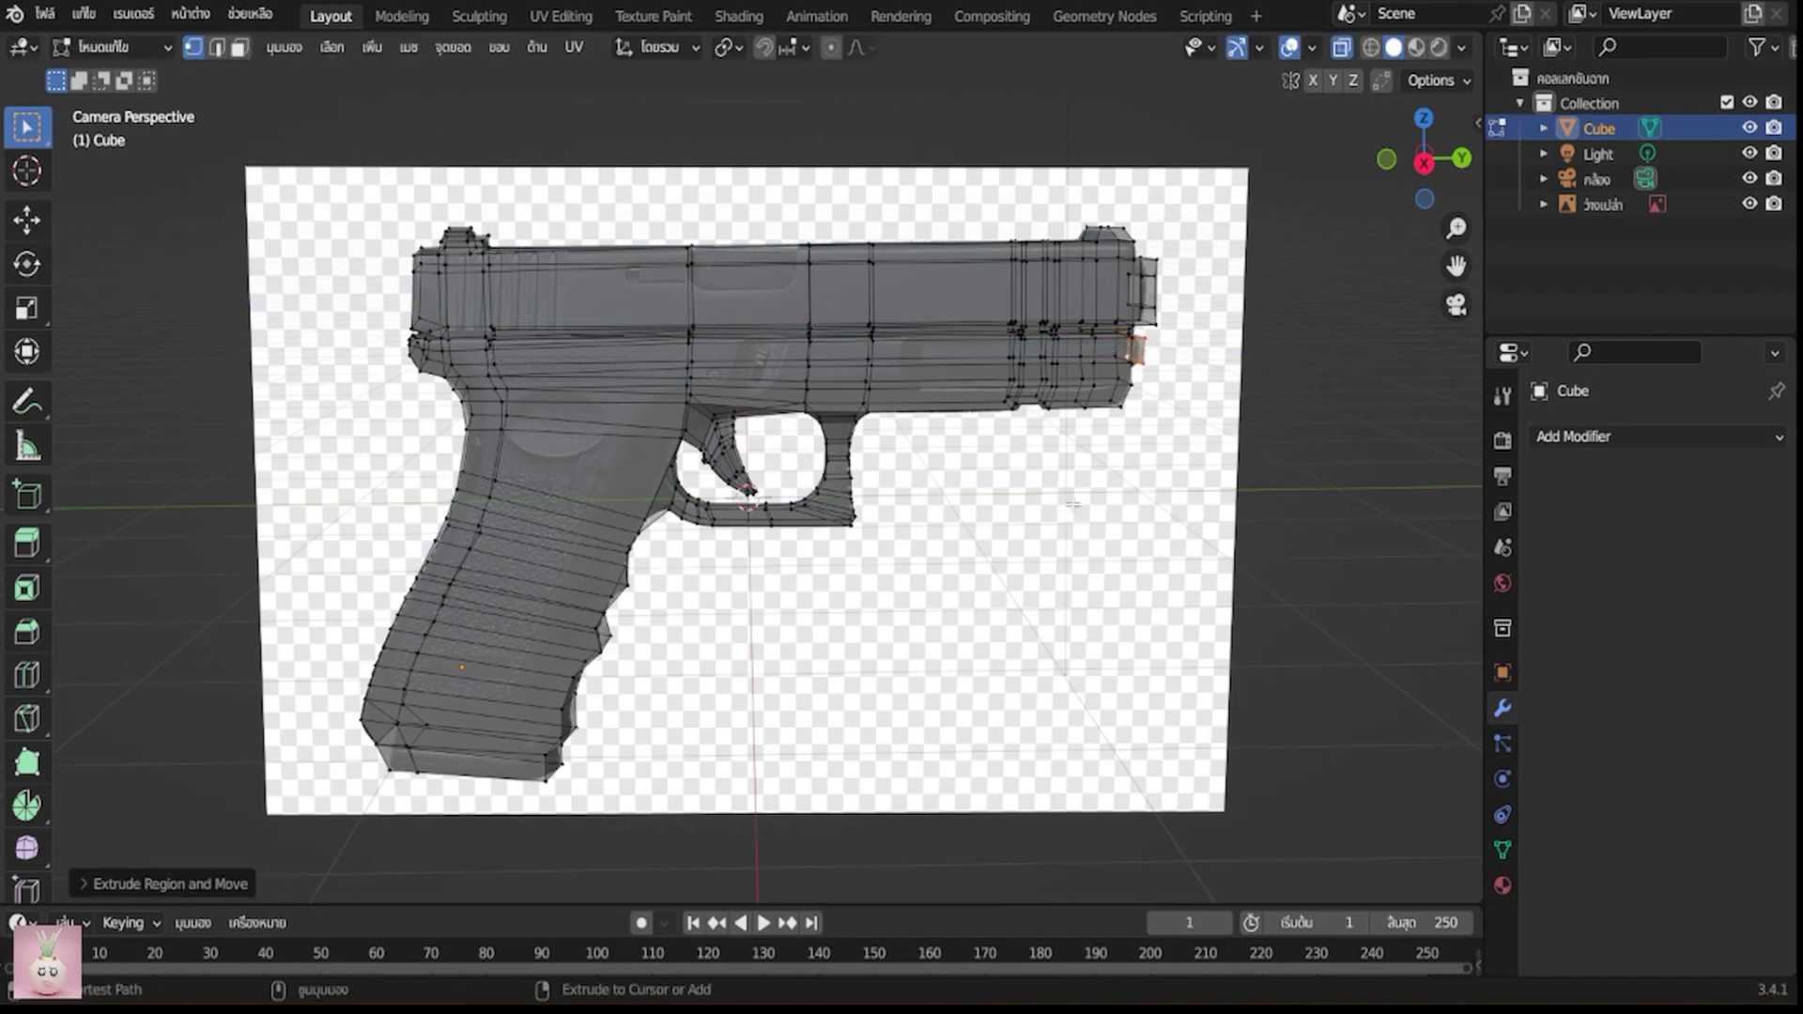
pyautogui.hotkey('ctrl', 'z')
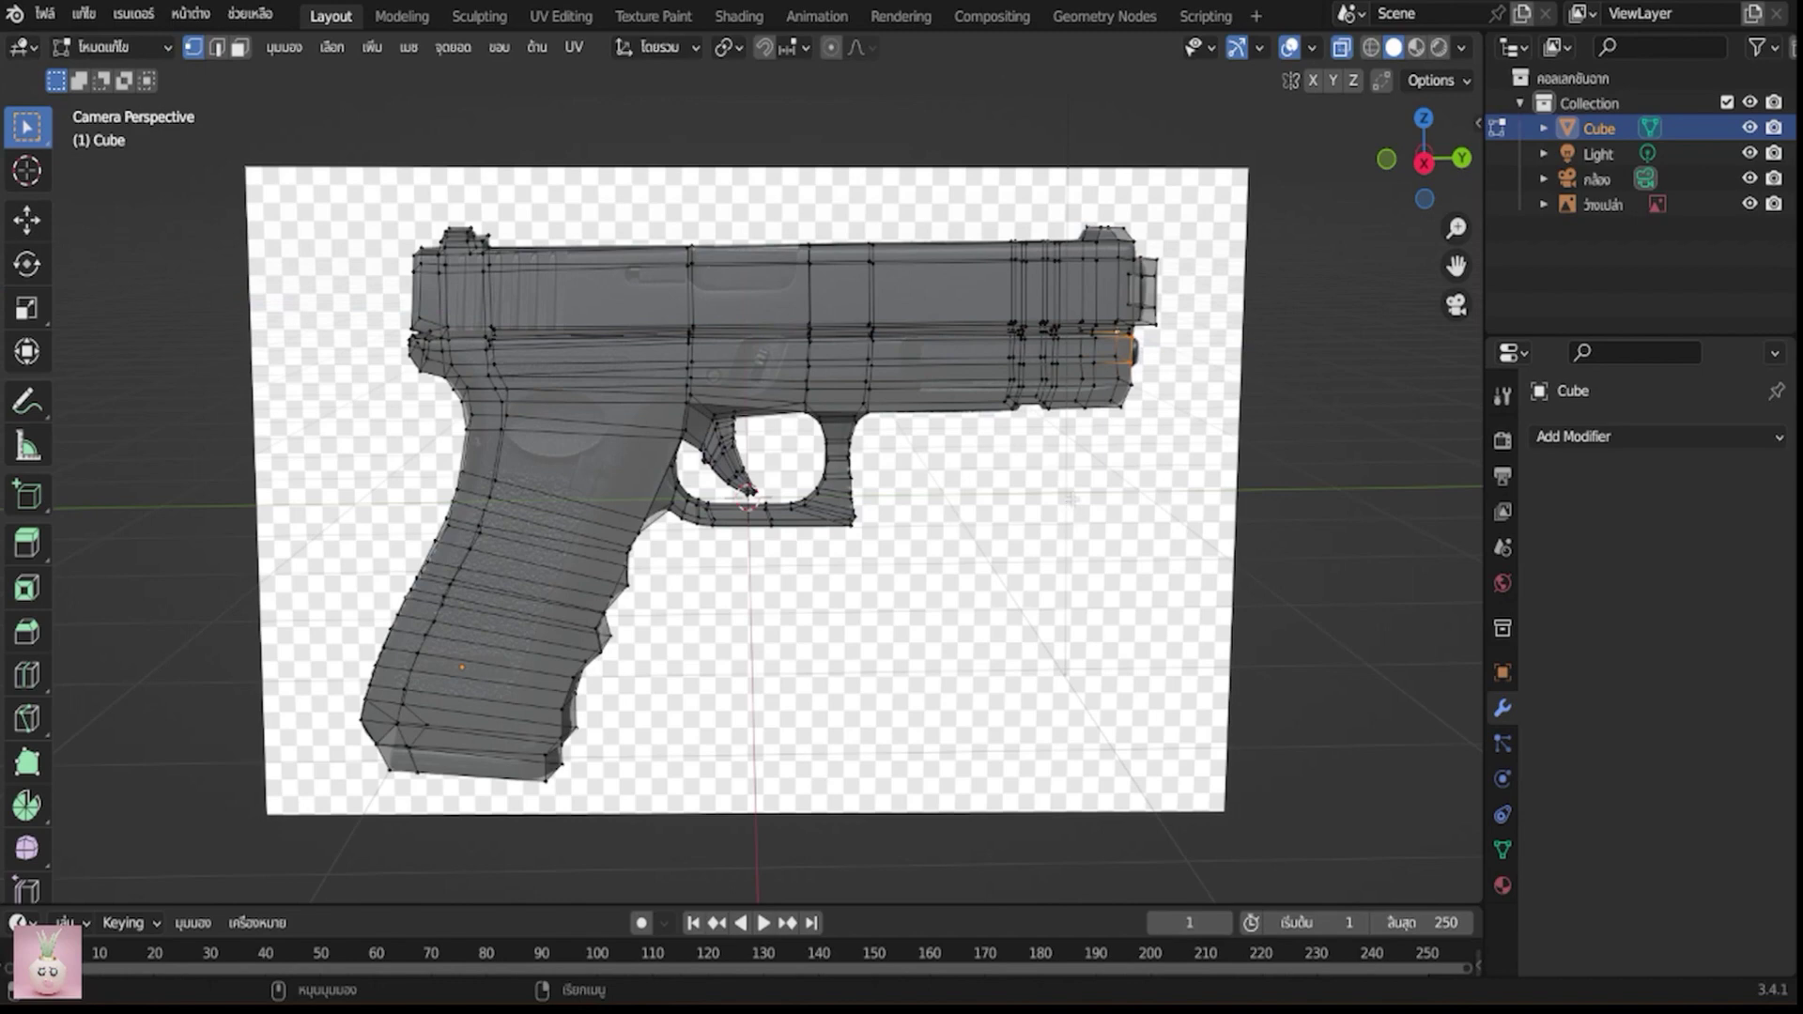
# Extrude the lower front faces slightly forward and scale them down to about 0.92
pyautogui.keyDown('shift'); pyautogui.click(1118, 357); pyautogui.keyUp('shift')
pyautogui.hotkey('shift', 'd')
pyautogui.rightClick(1144, 417)
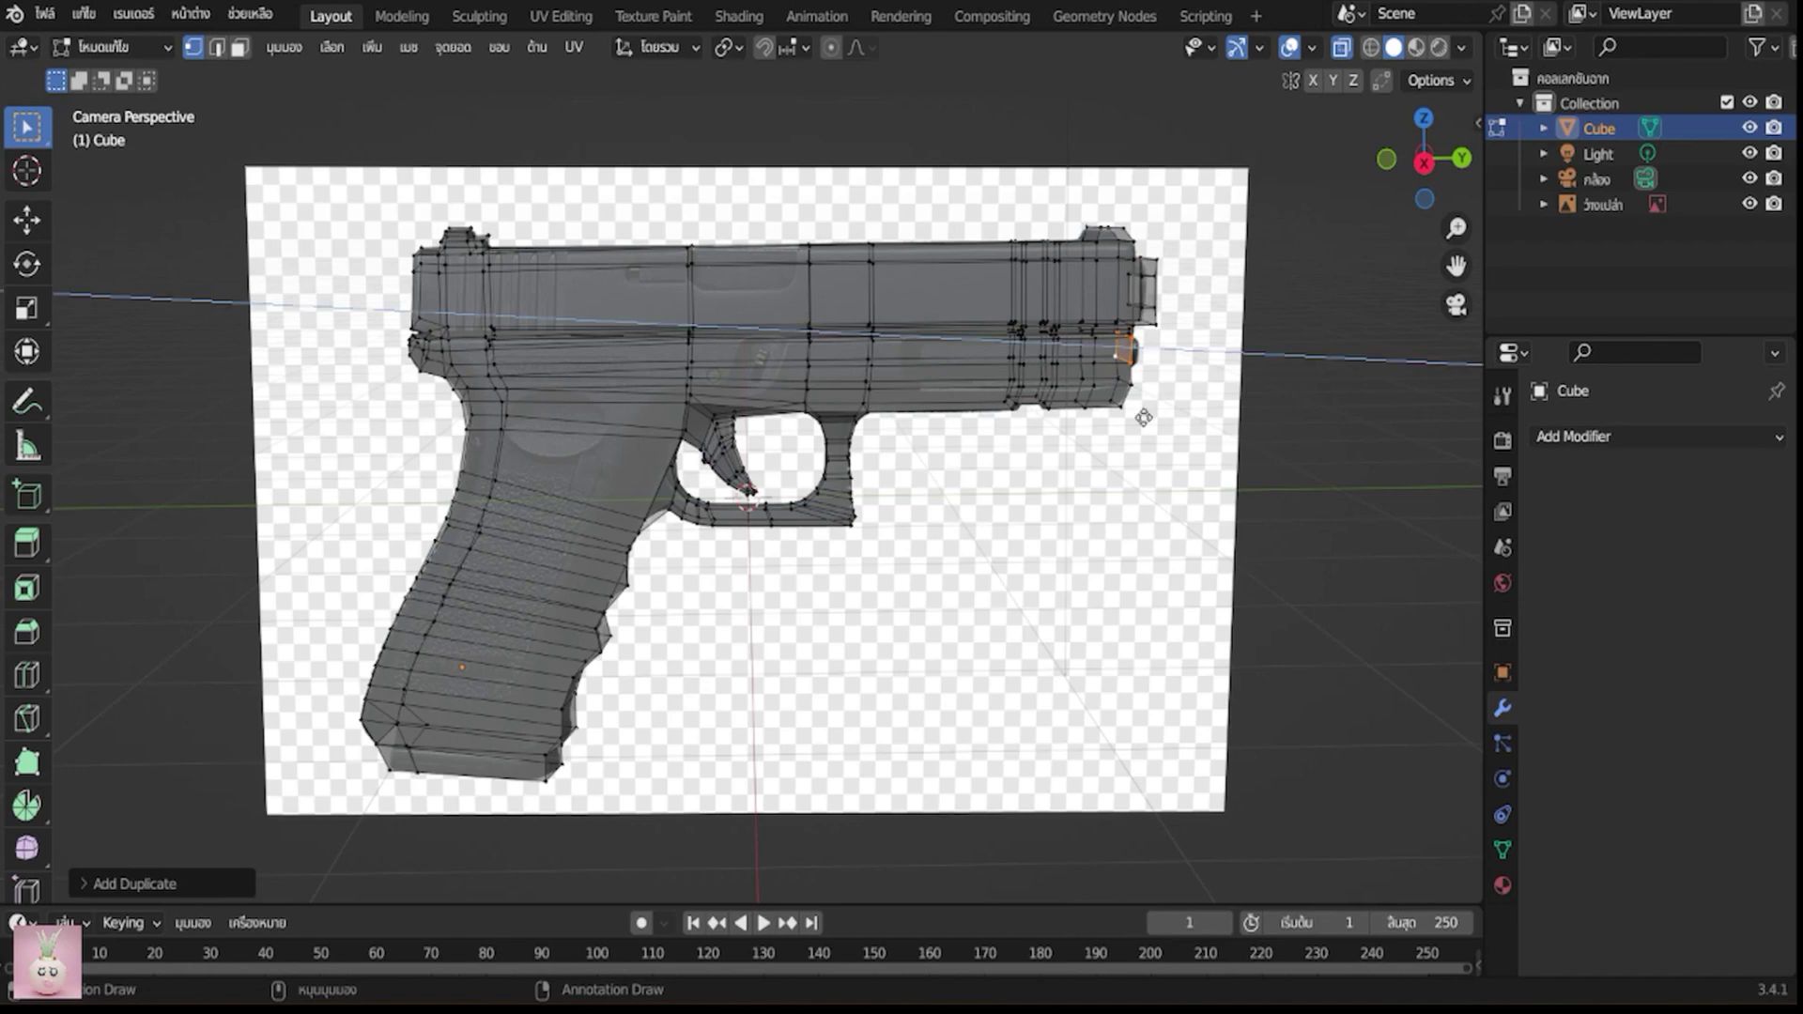
pyautogui.press('e')
pyautogui.click(1155, 416)
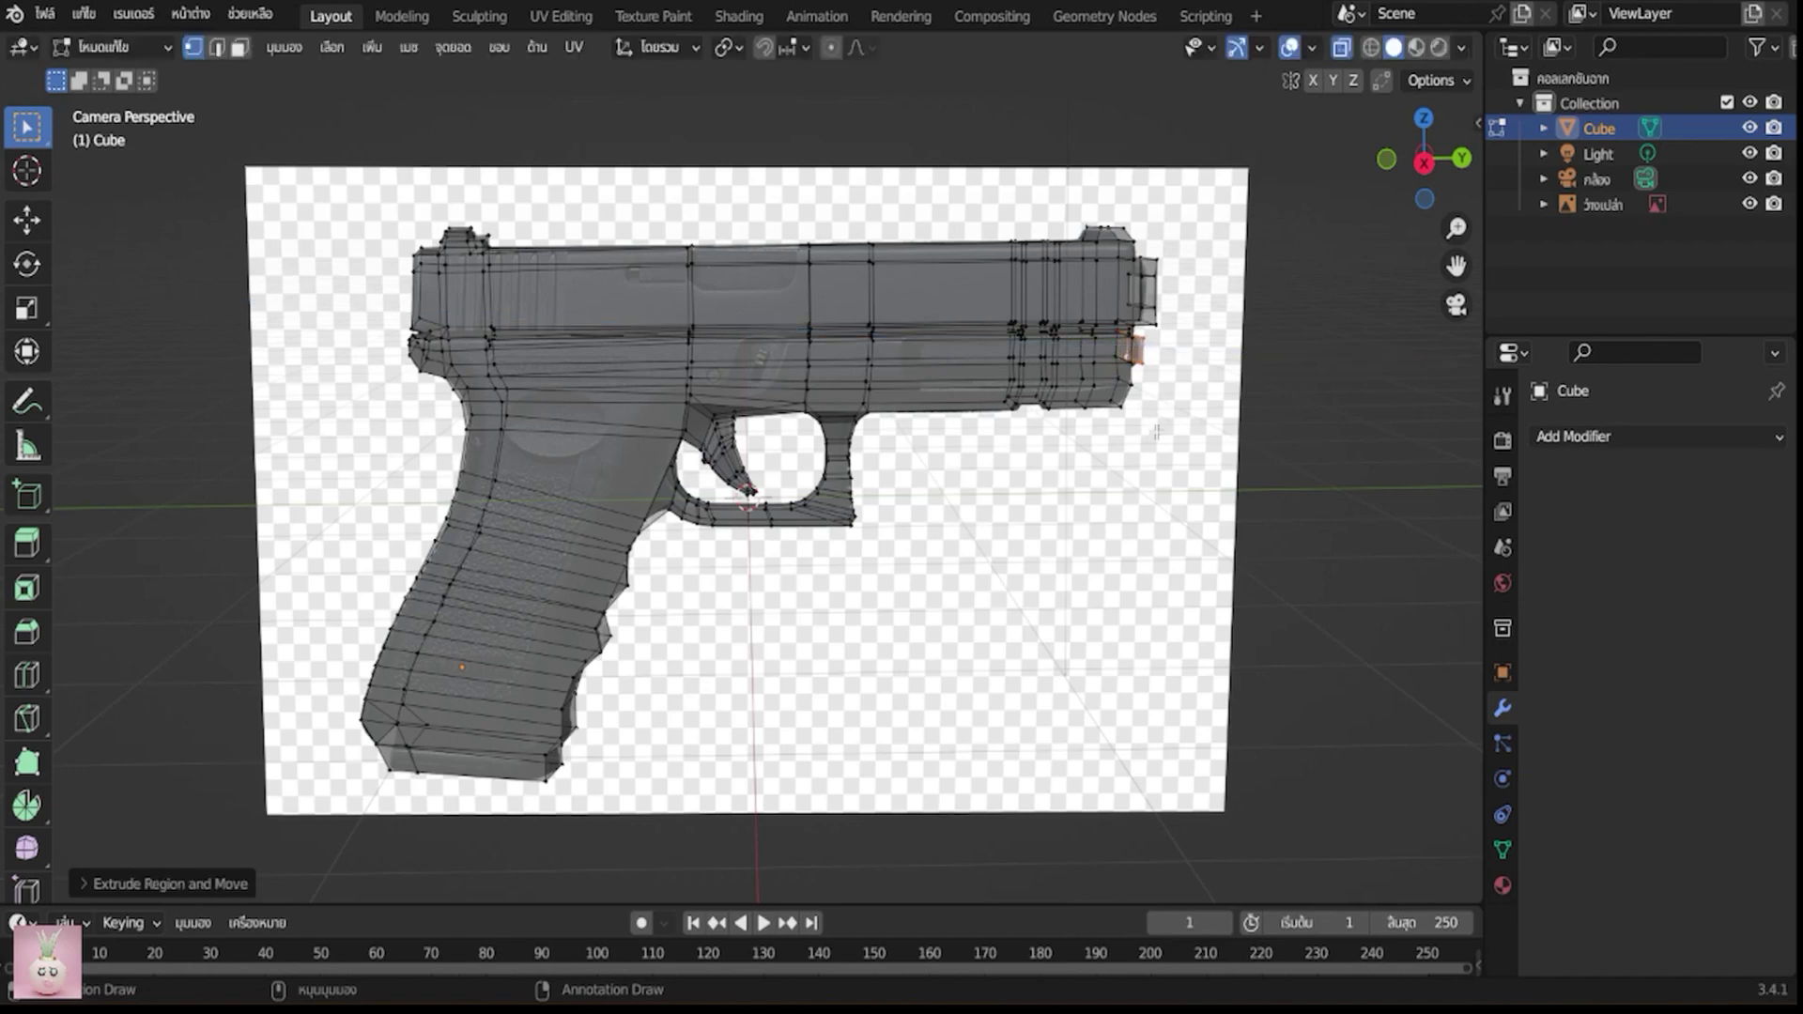
pyautogui.press('s')
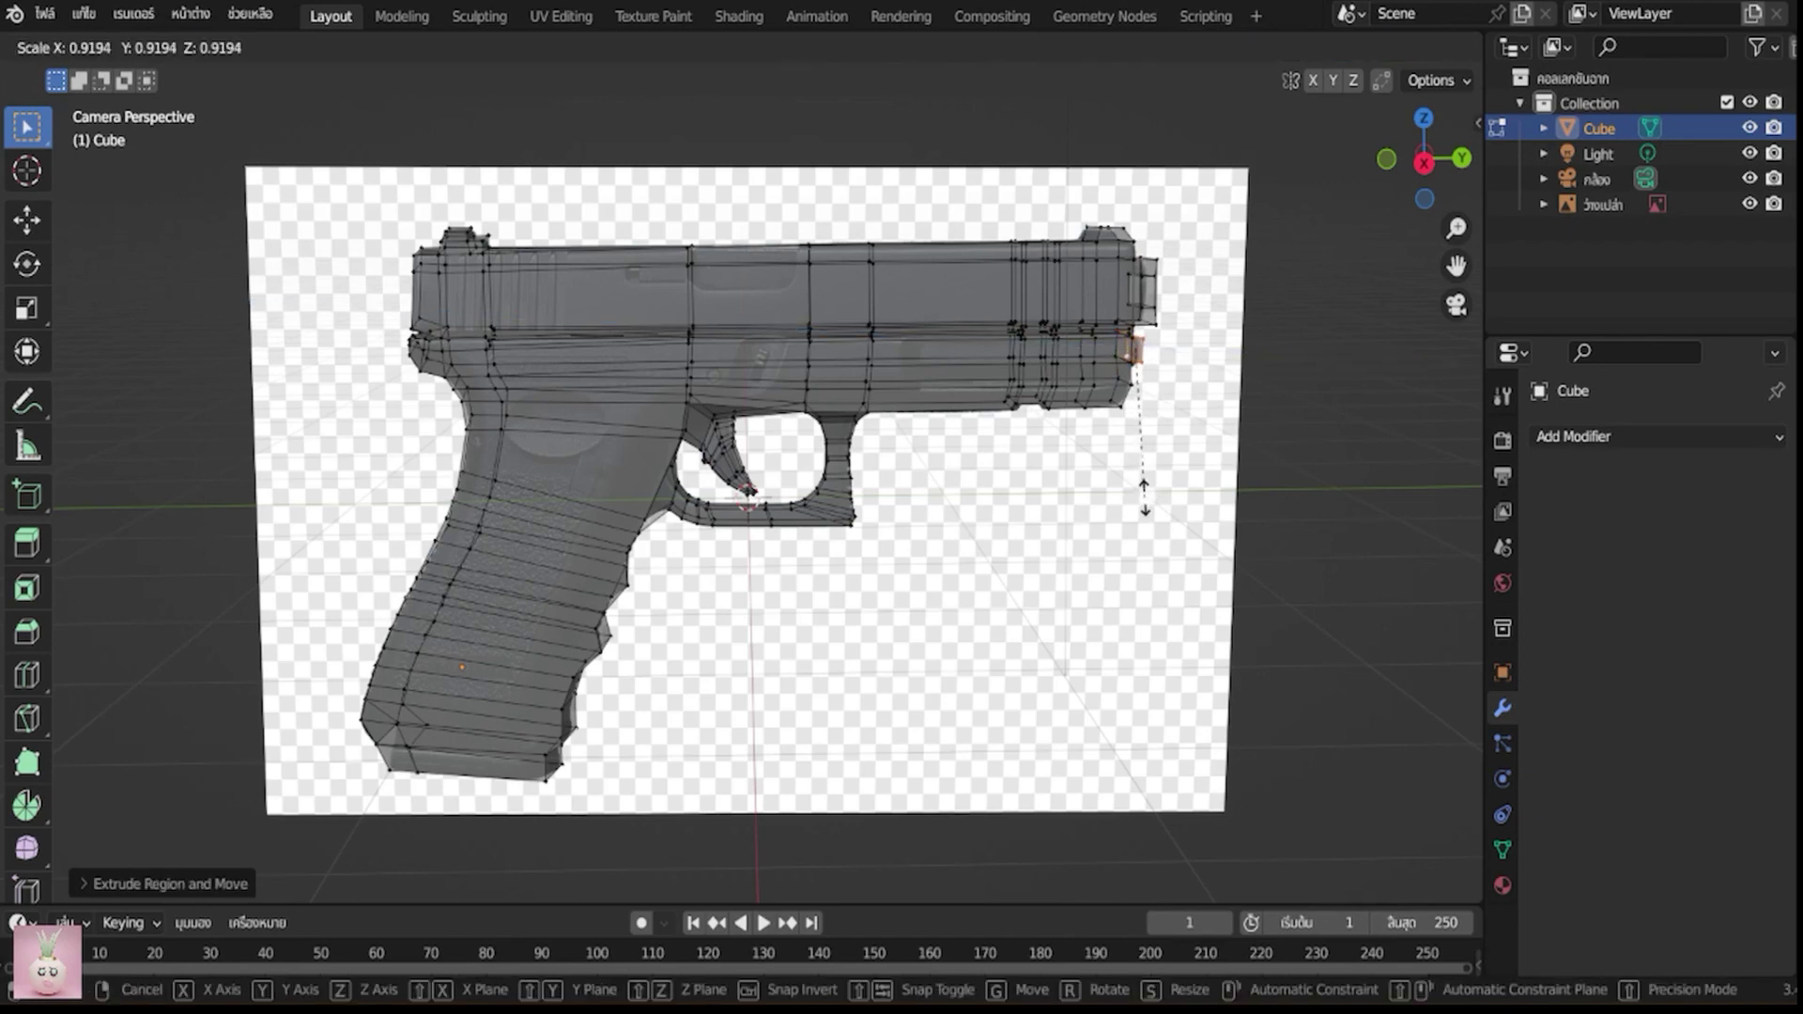
pyautogui.click(1144, 497)
pyautogui.moveTo(1144, 498)
pyautogui.mouseDown(button='middle')
pyautogui.moveTo(1148, 482)
pyautogui.moveTo(1039, 482)
pyautogui.mouseUp(button='middle')
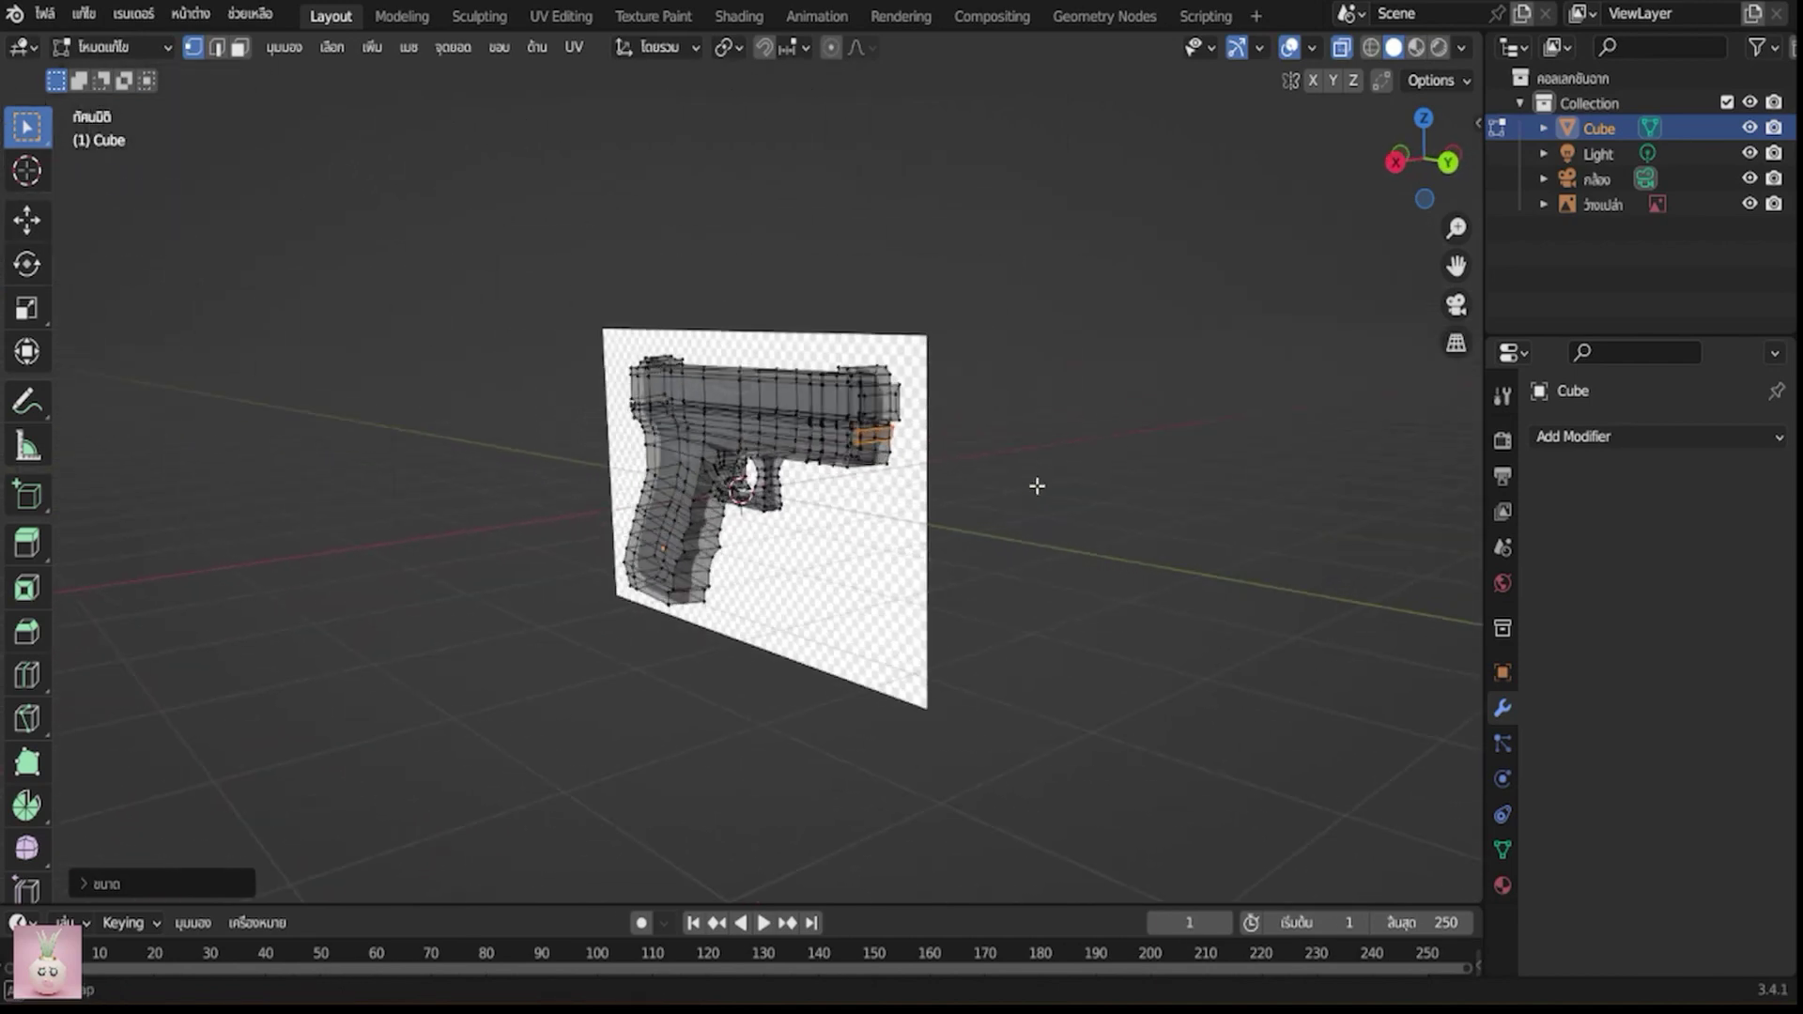
# In face mode from the camera view, inset the lower frame's front face and extrude it again
pyautogui.click(242, 51)
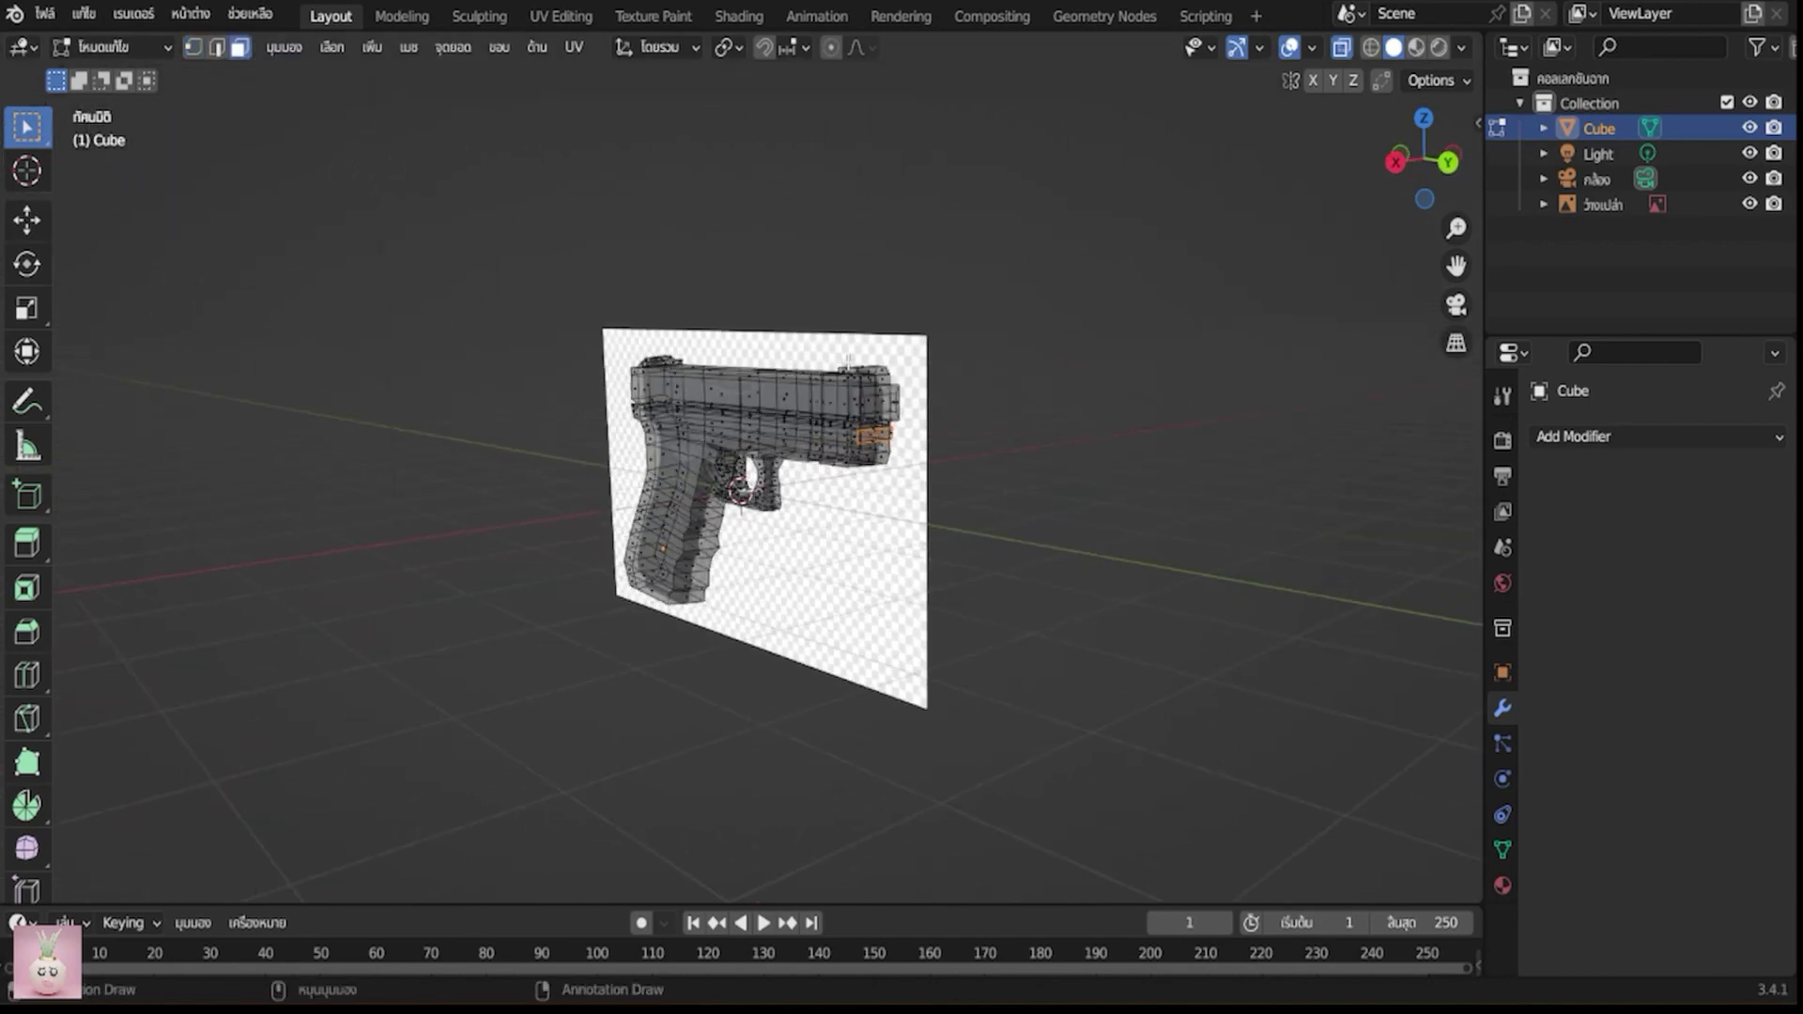
pyautogui.press('KP_0')
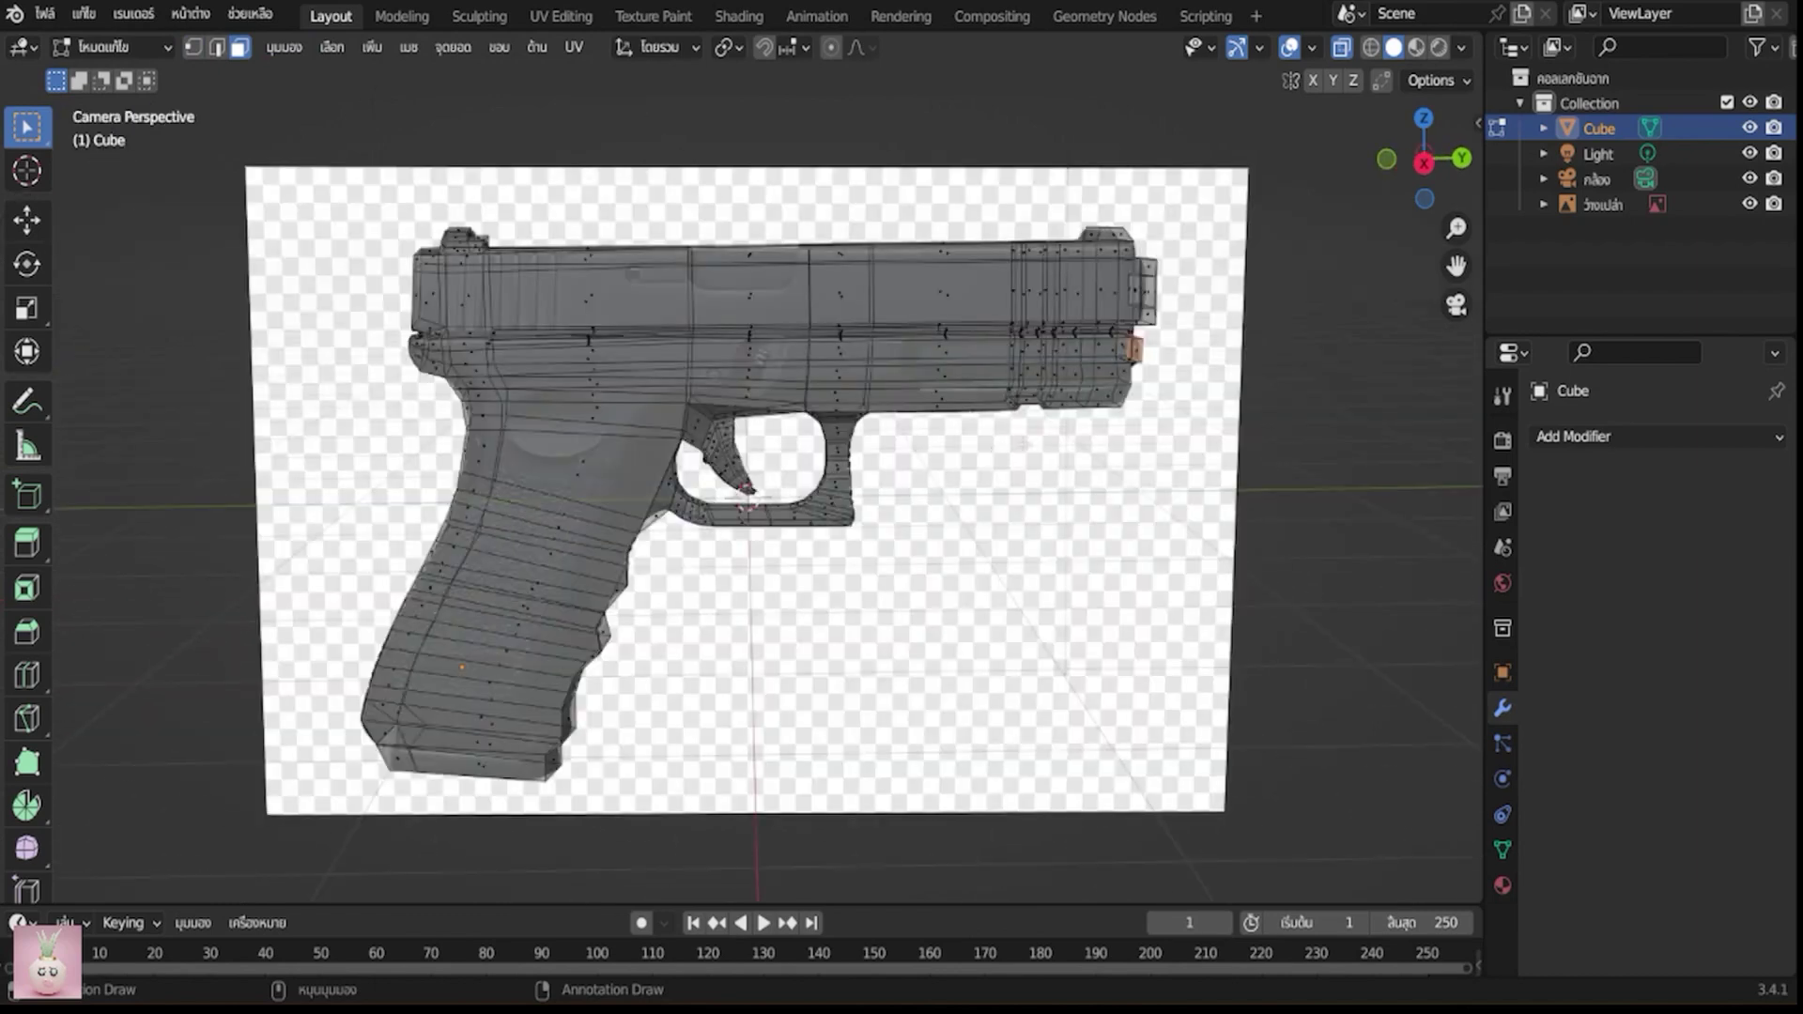
pyautogui.press('i')
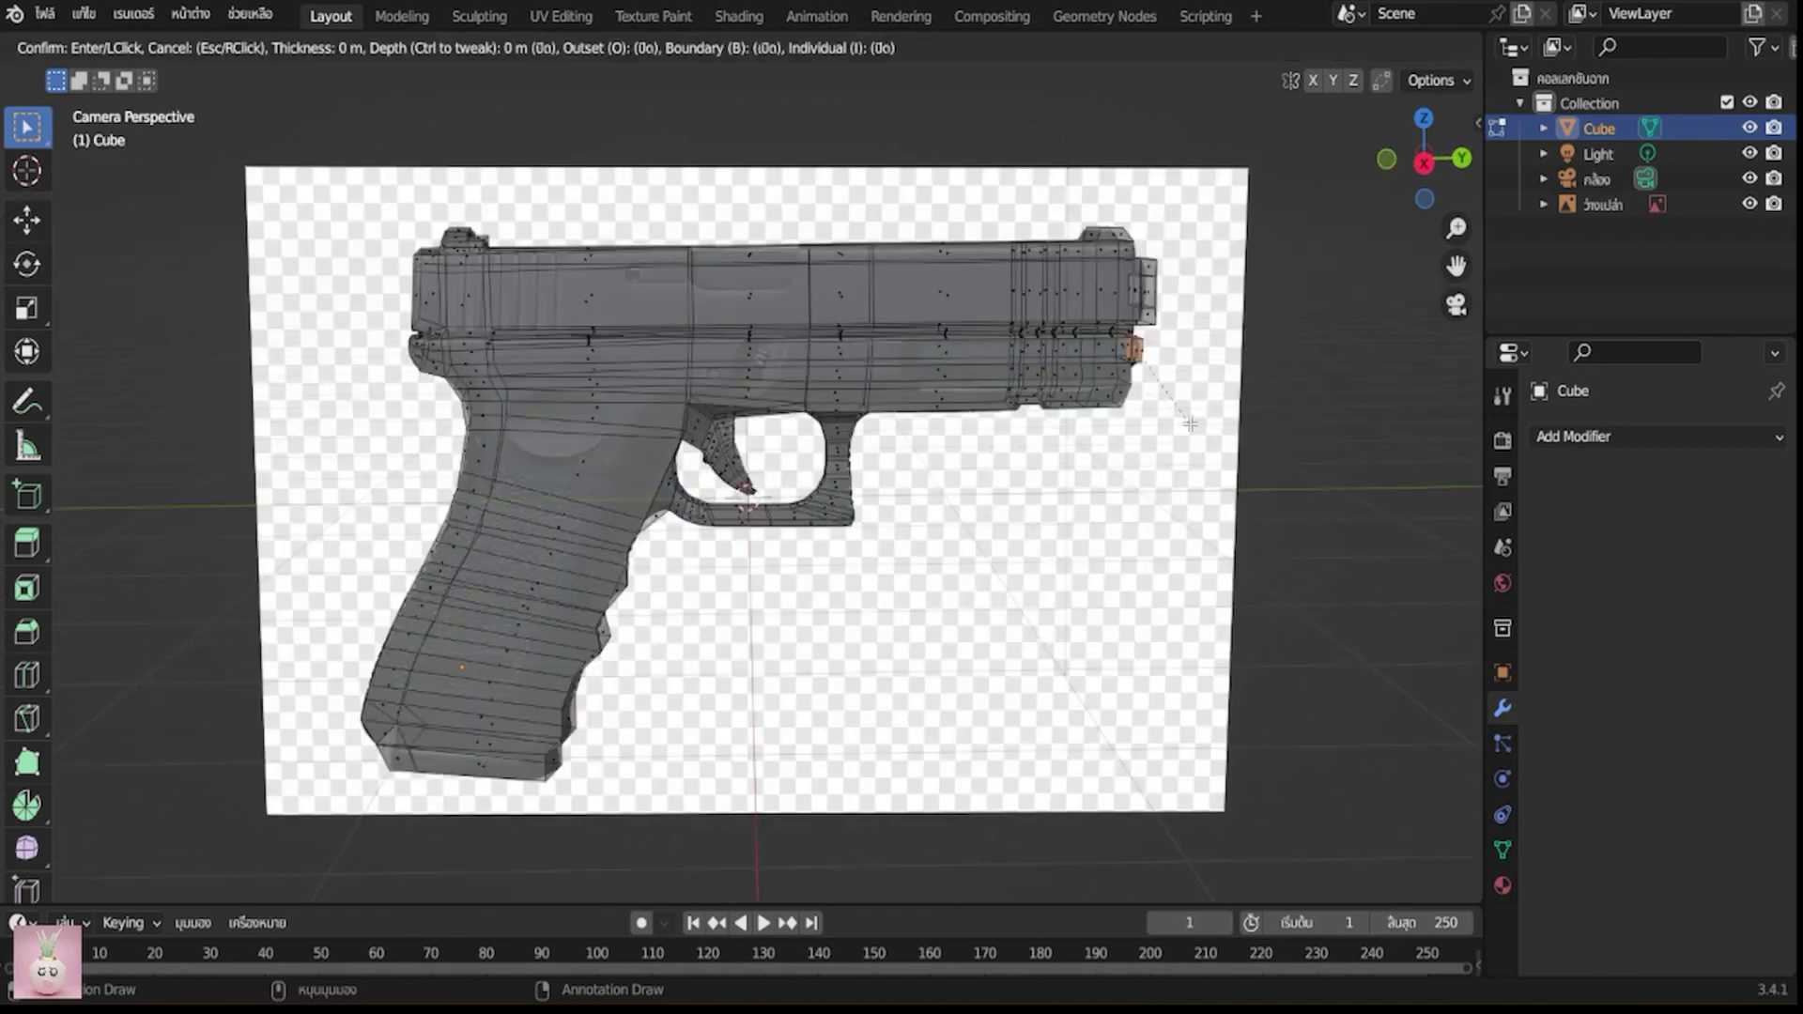
pyautogui.click(1186, 423)
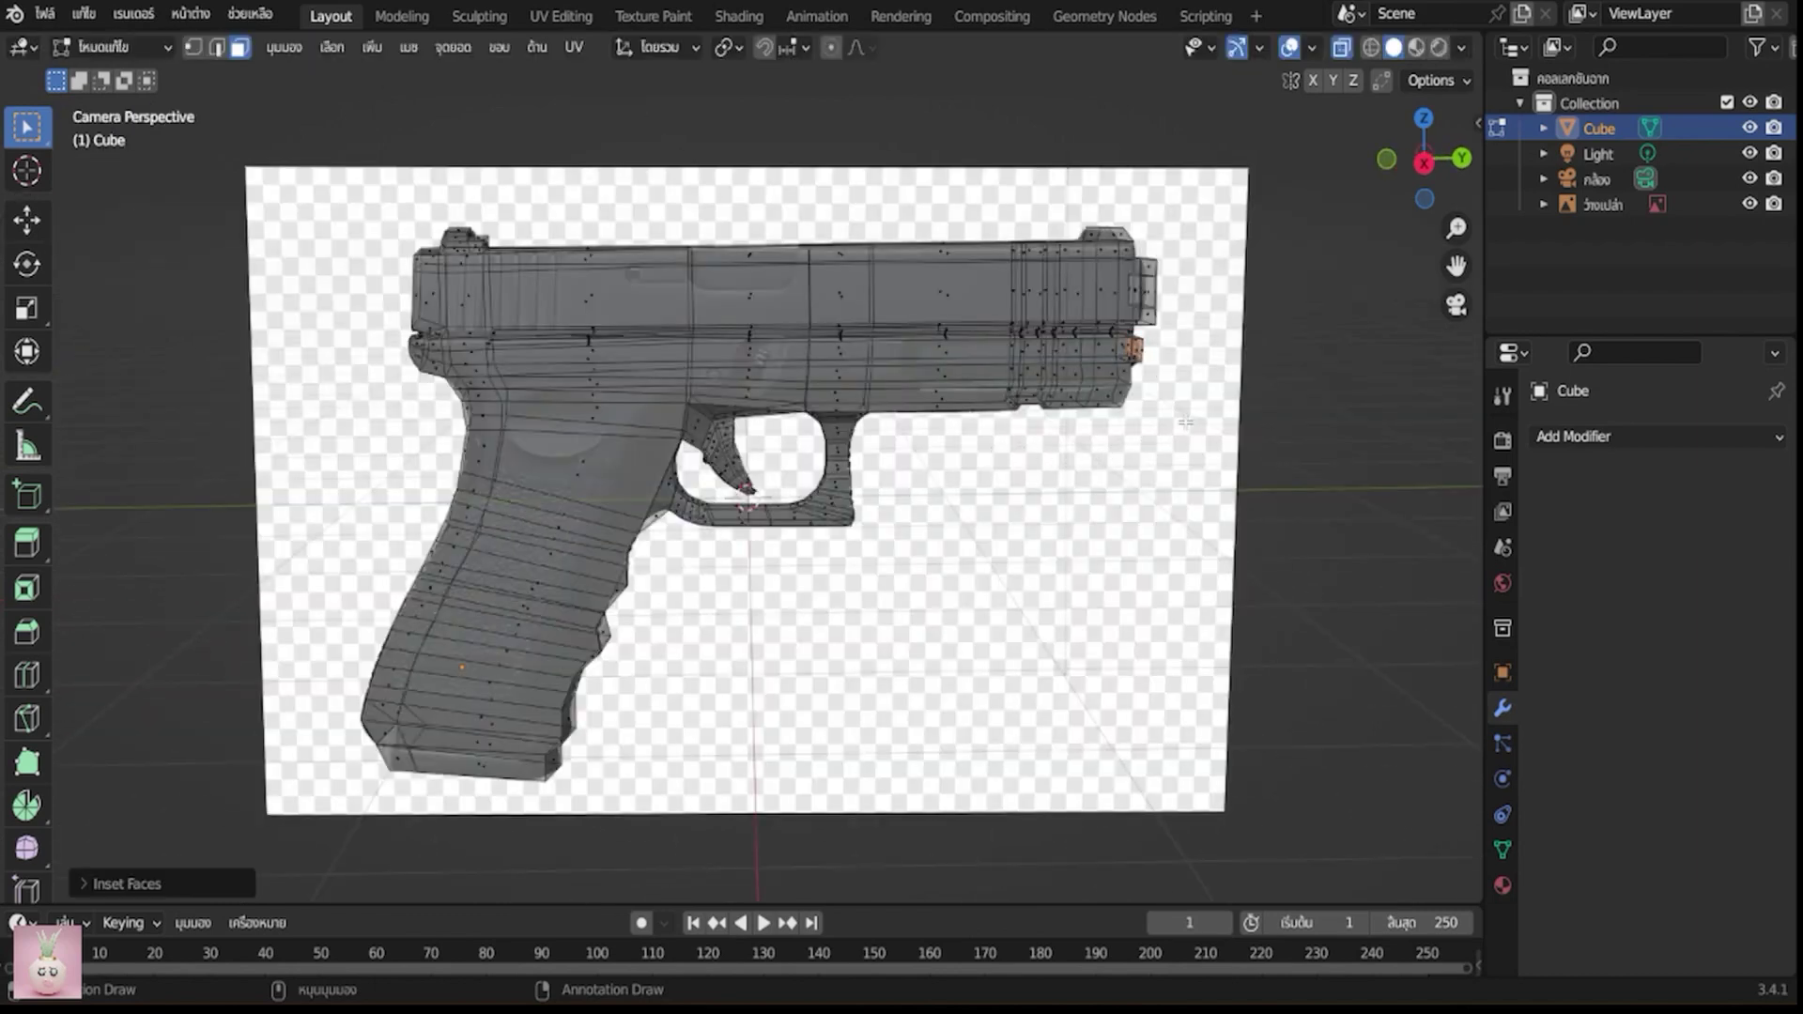
pyautogui.press('e')
pyautogui.click(1181, 422)
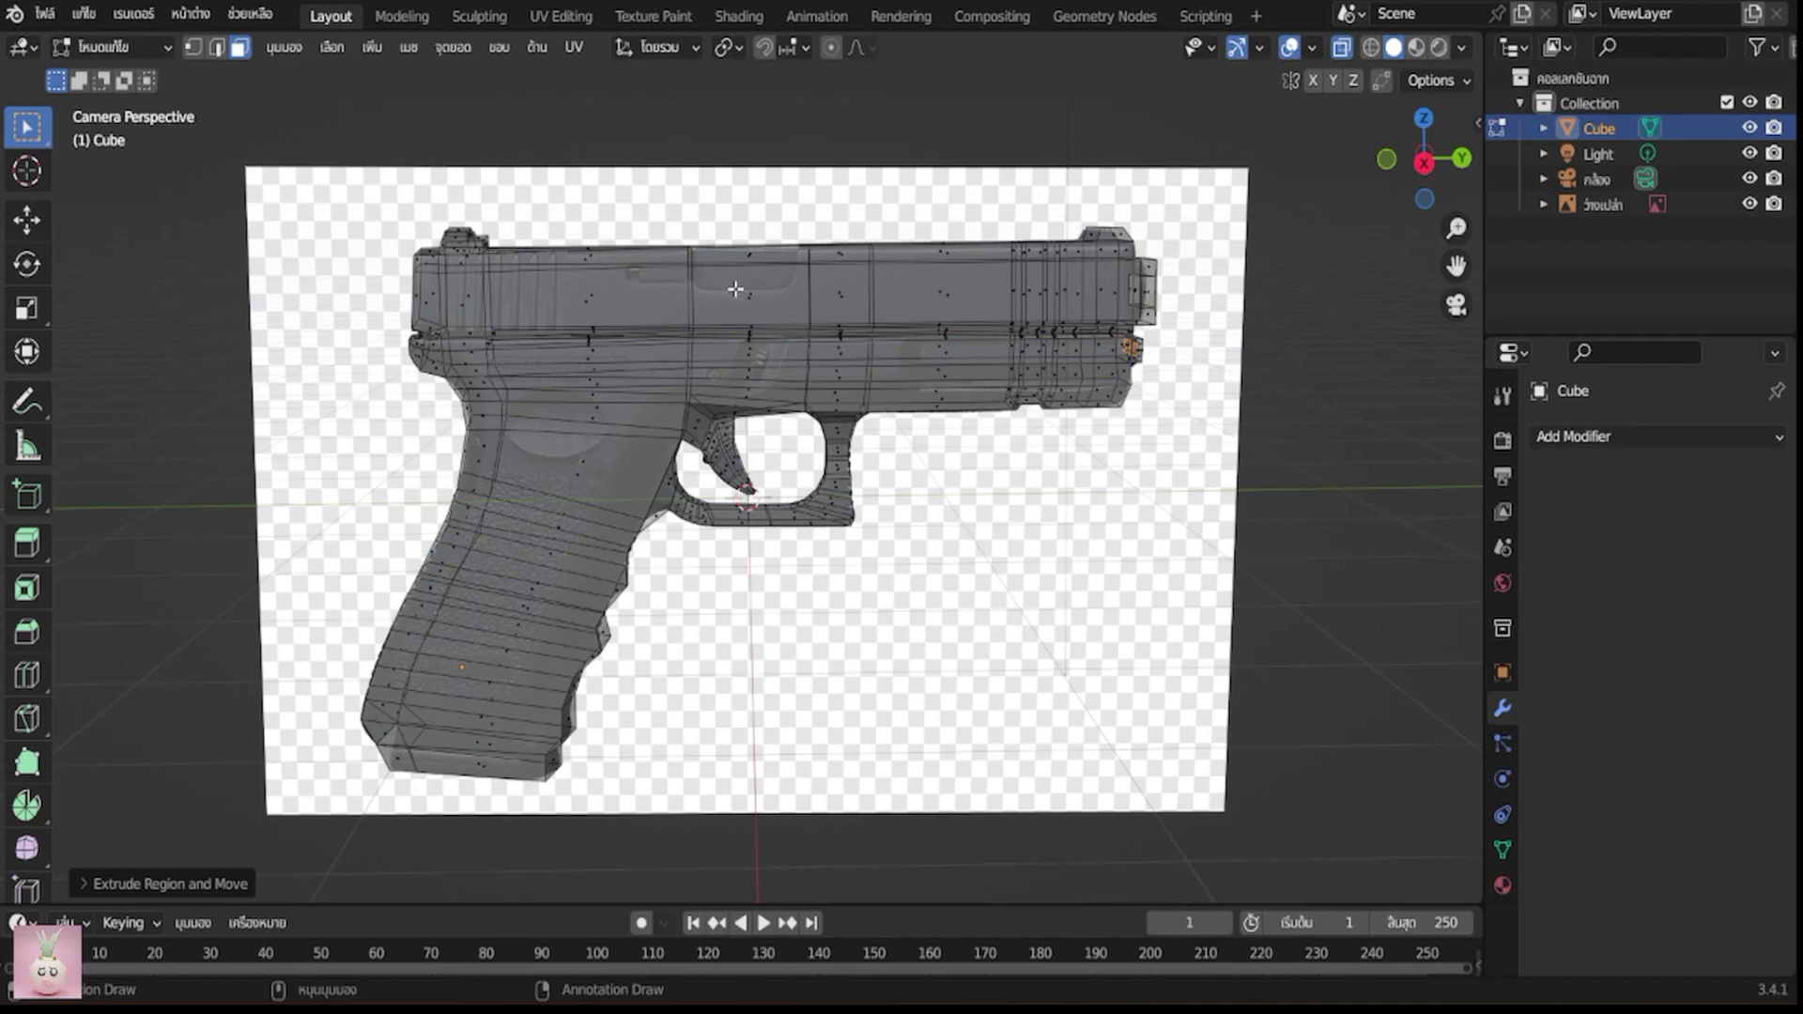
# Add a horizontal edge loop along the pistol slide and save the file
pyautogui.press('ctrl')
pyautogui.hotkey('ctrl', 'r')
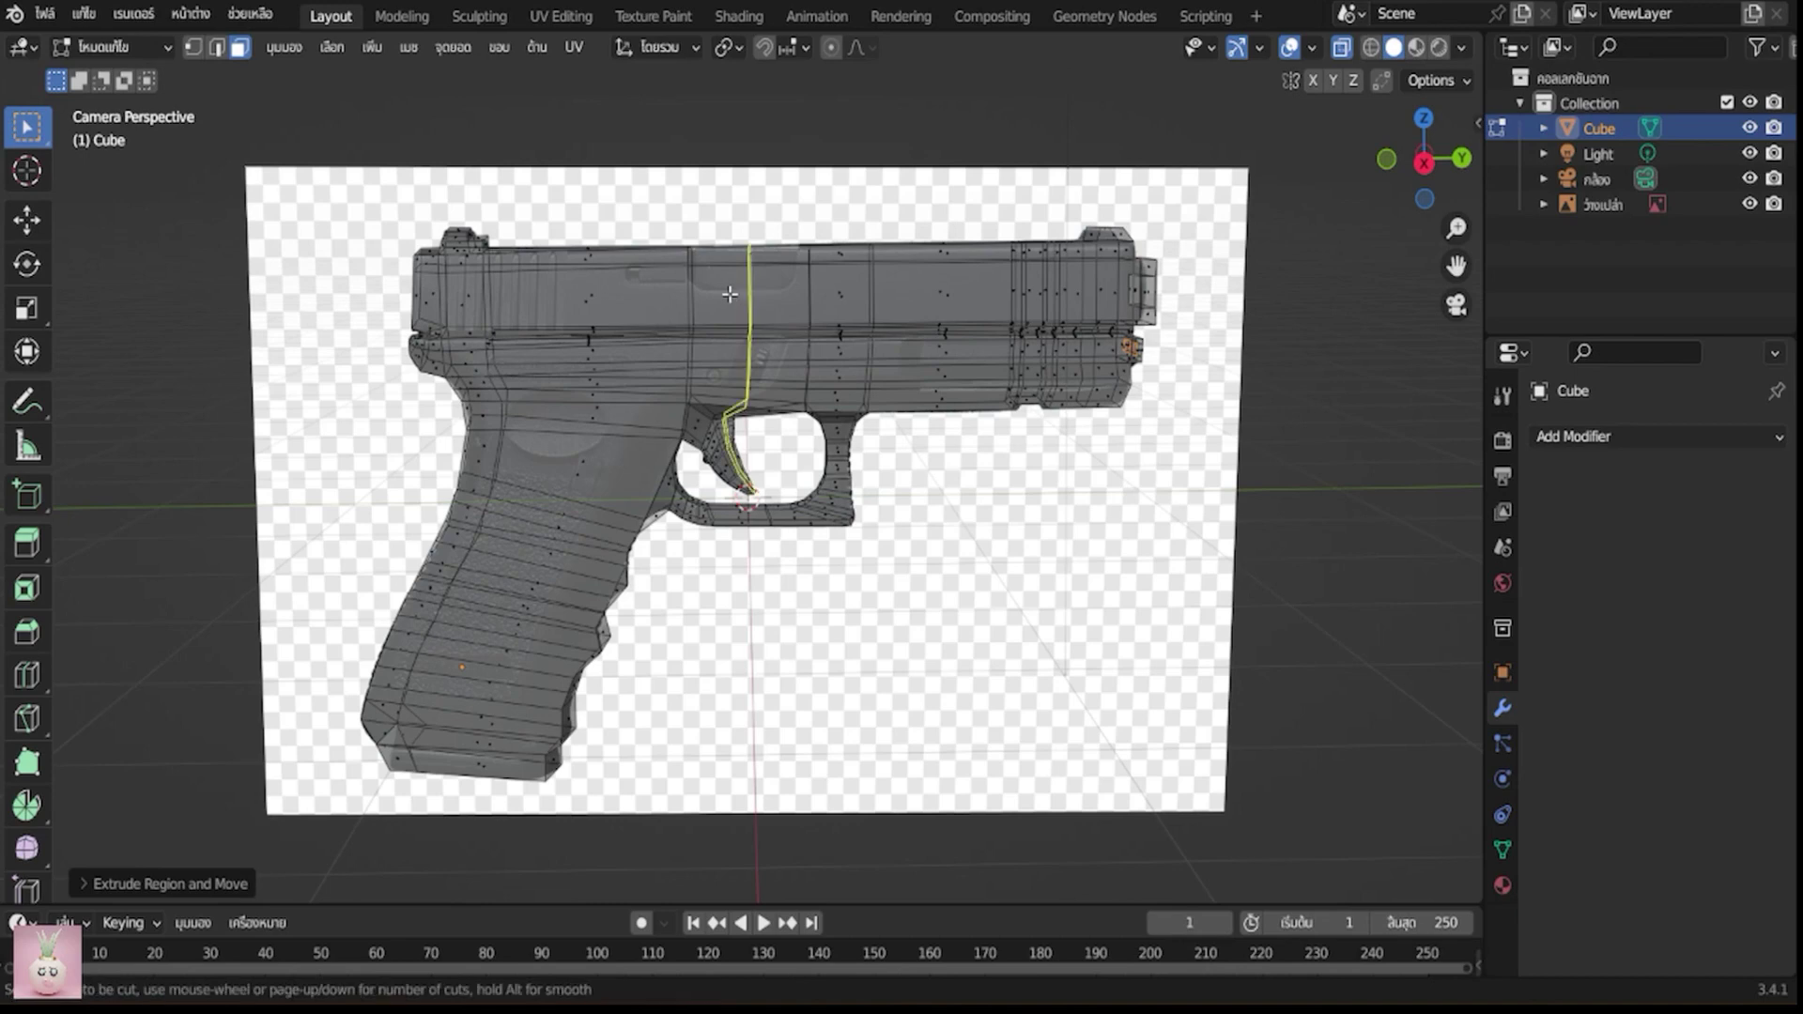
pyautogui.click(695, 286)
pyautogui.click(695, 282)
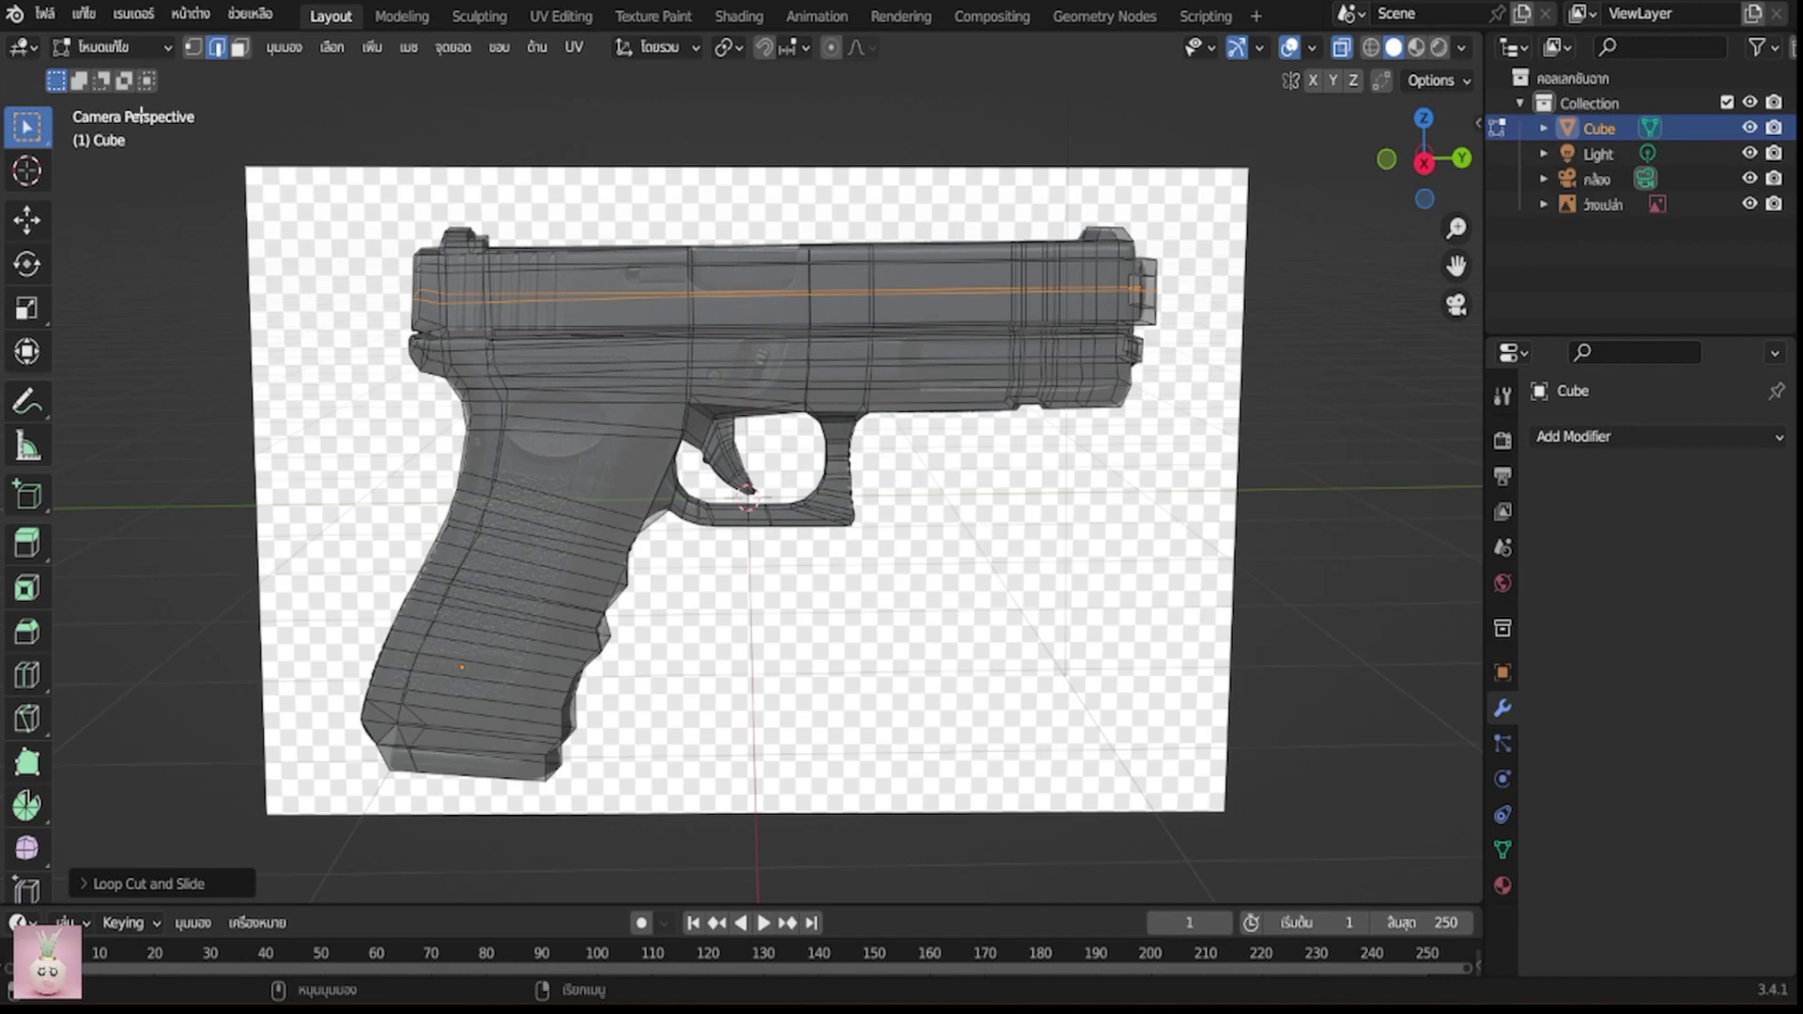
pyautogui.click(195, 46)
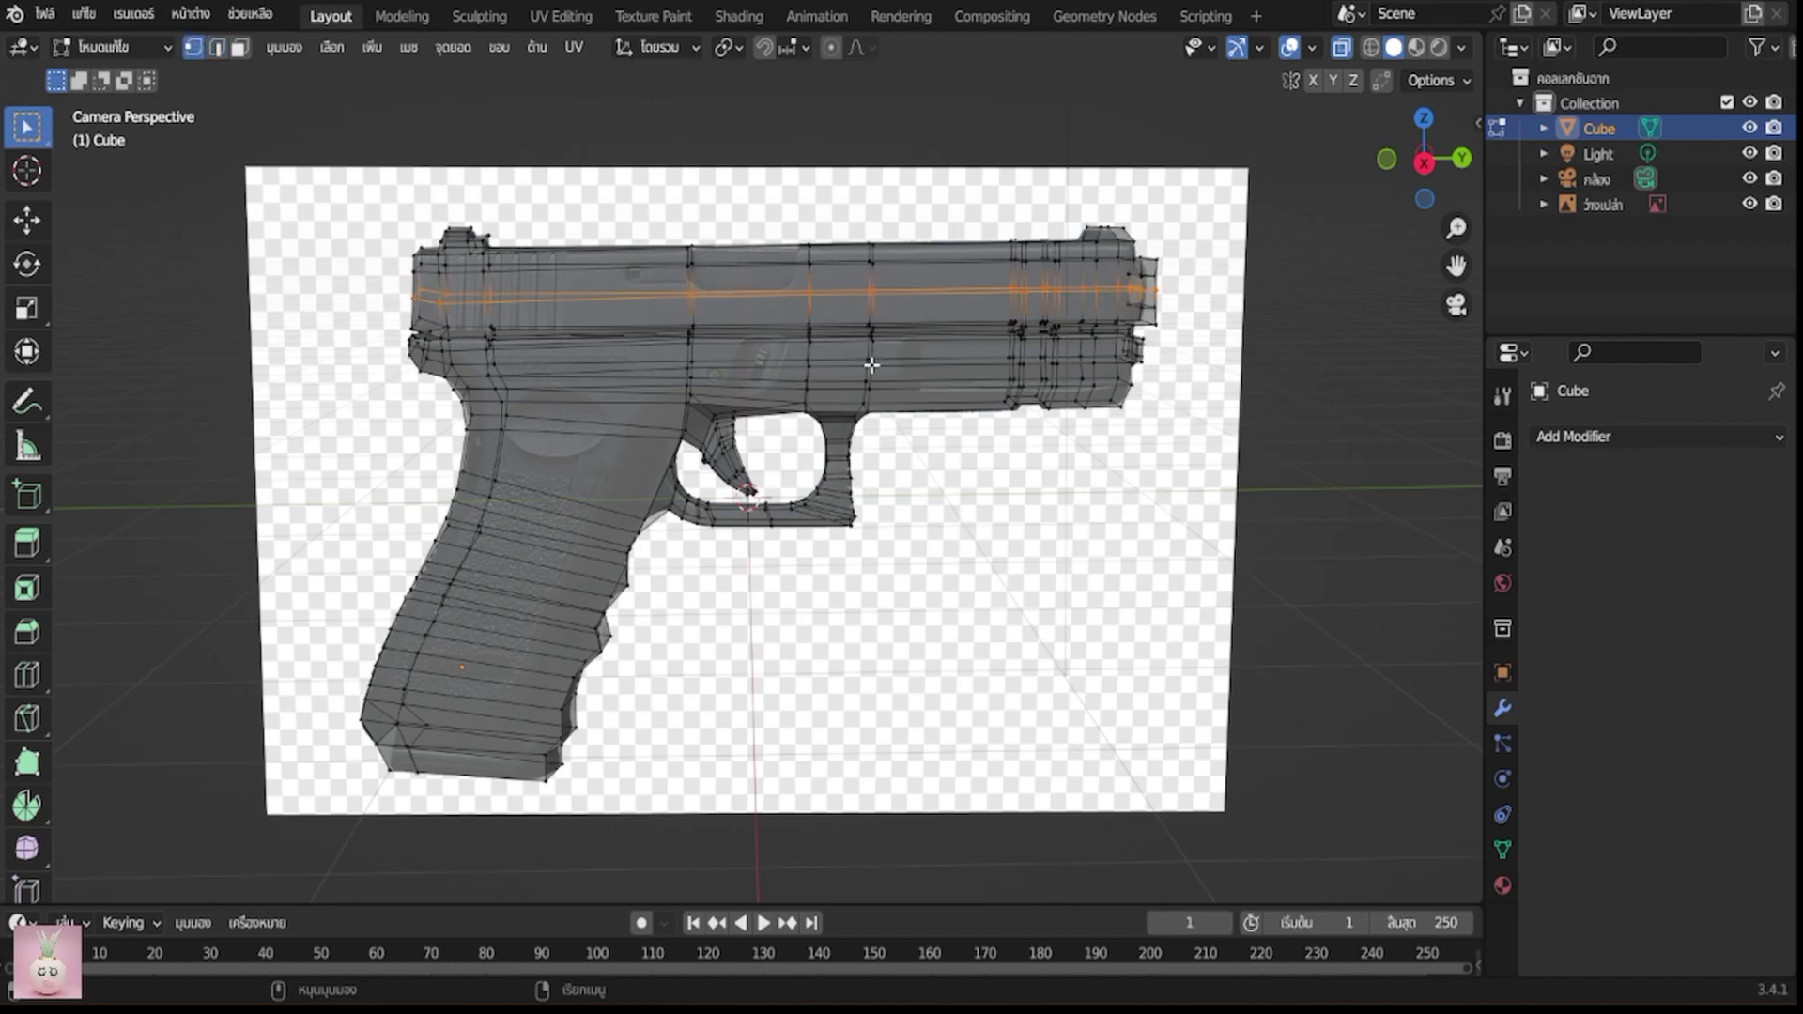
pyautogui.hotkey('ctrl', 's')
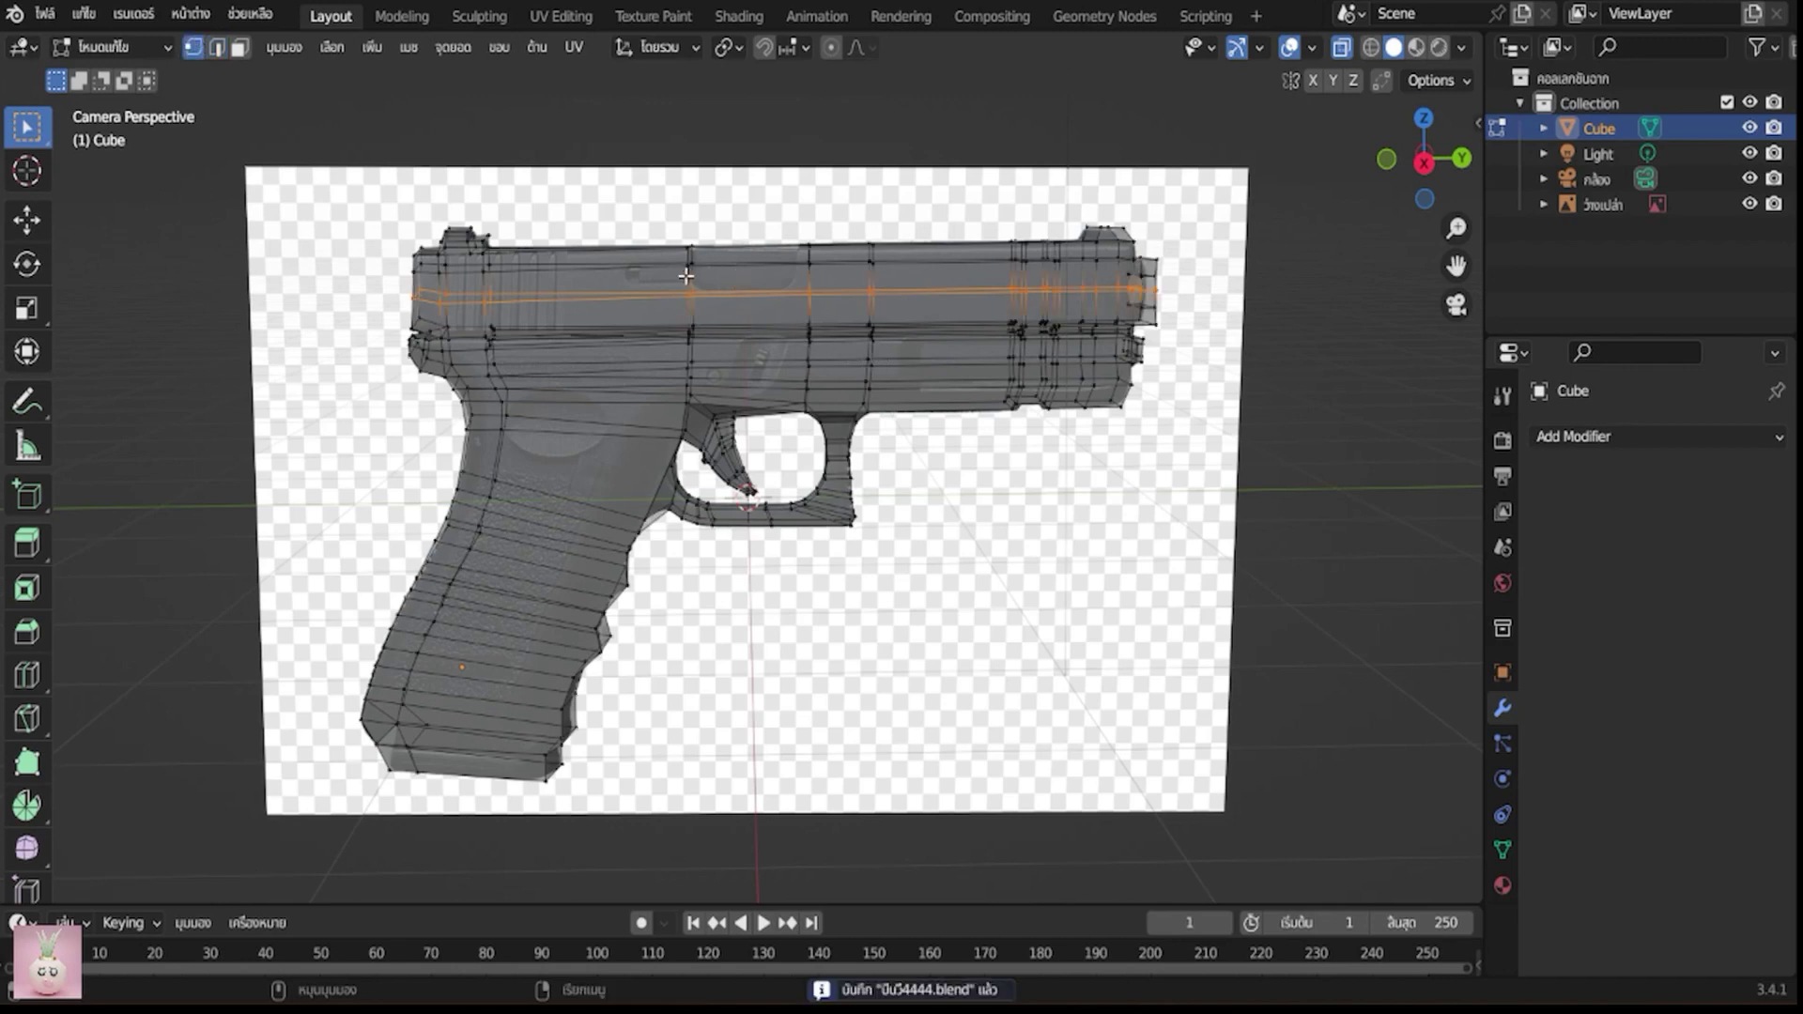
# Move three vertices on the slide's top edge to refine its contour over the reference
pyautogui.click(704, 302)
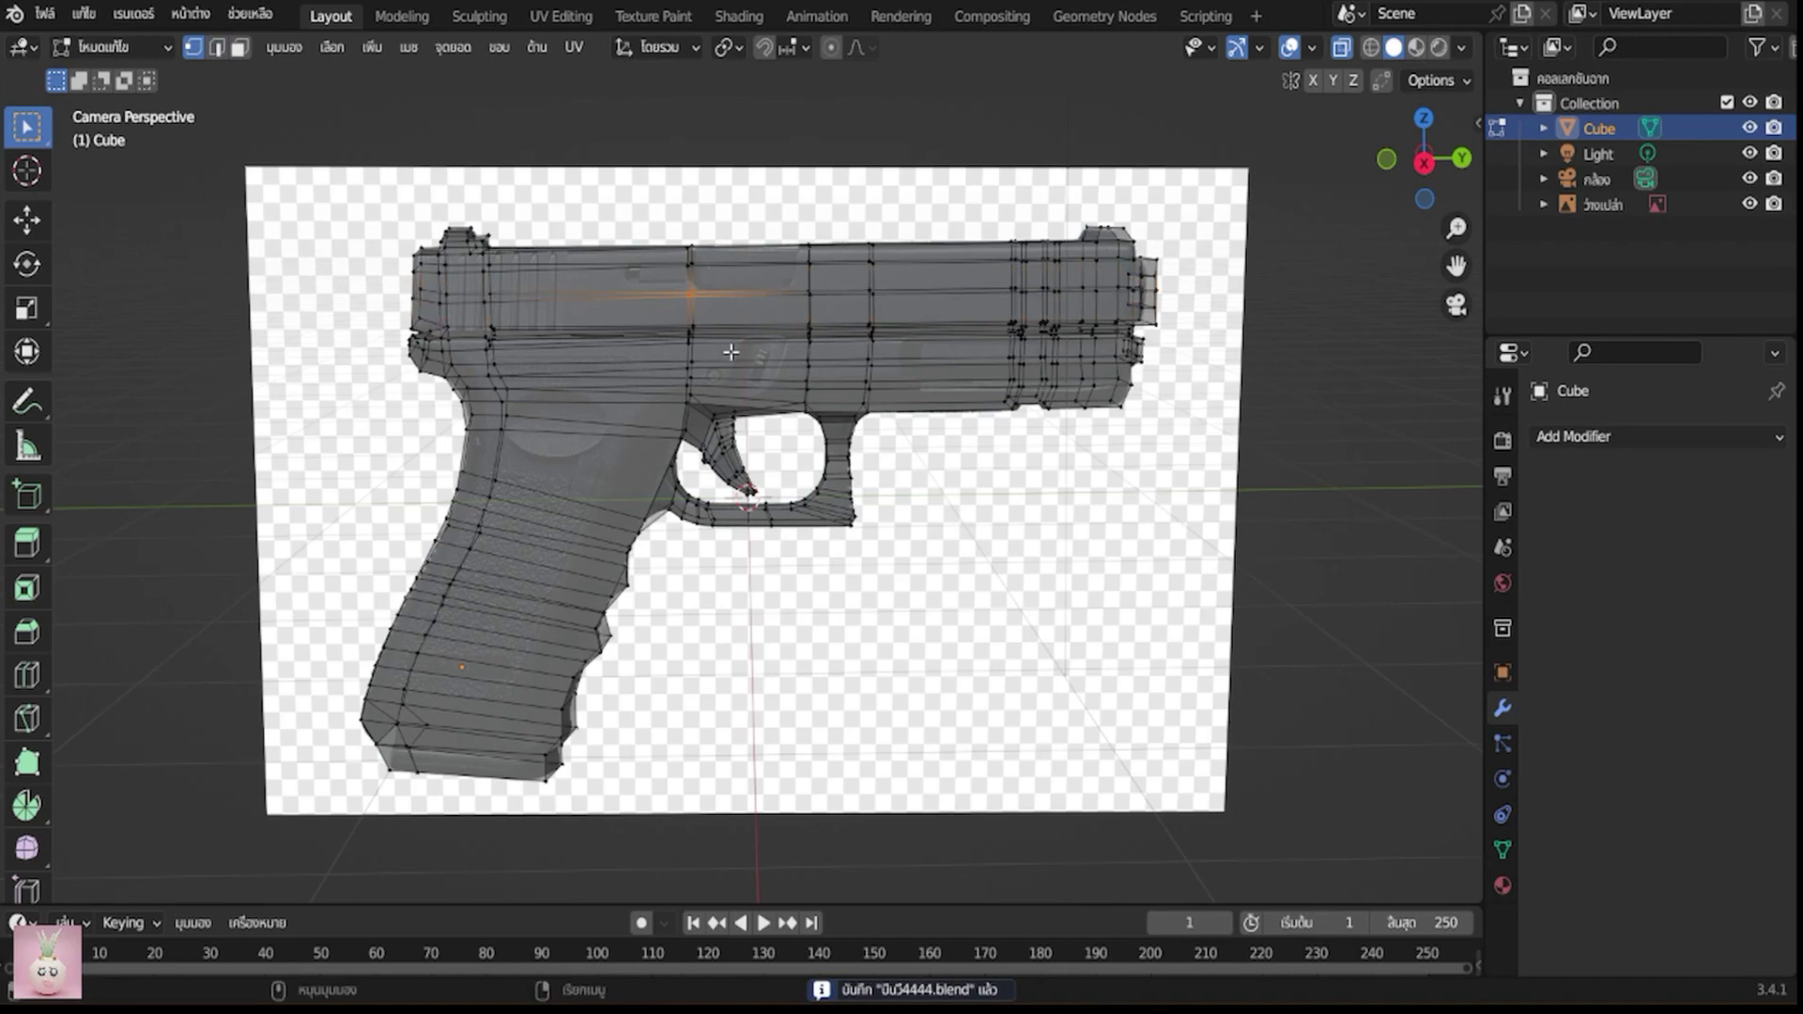
pyautogui.press('g')
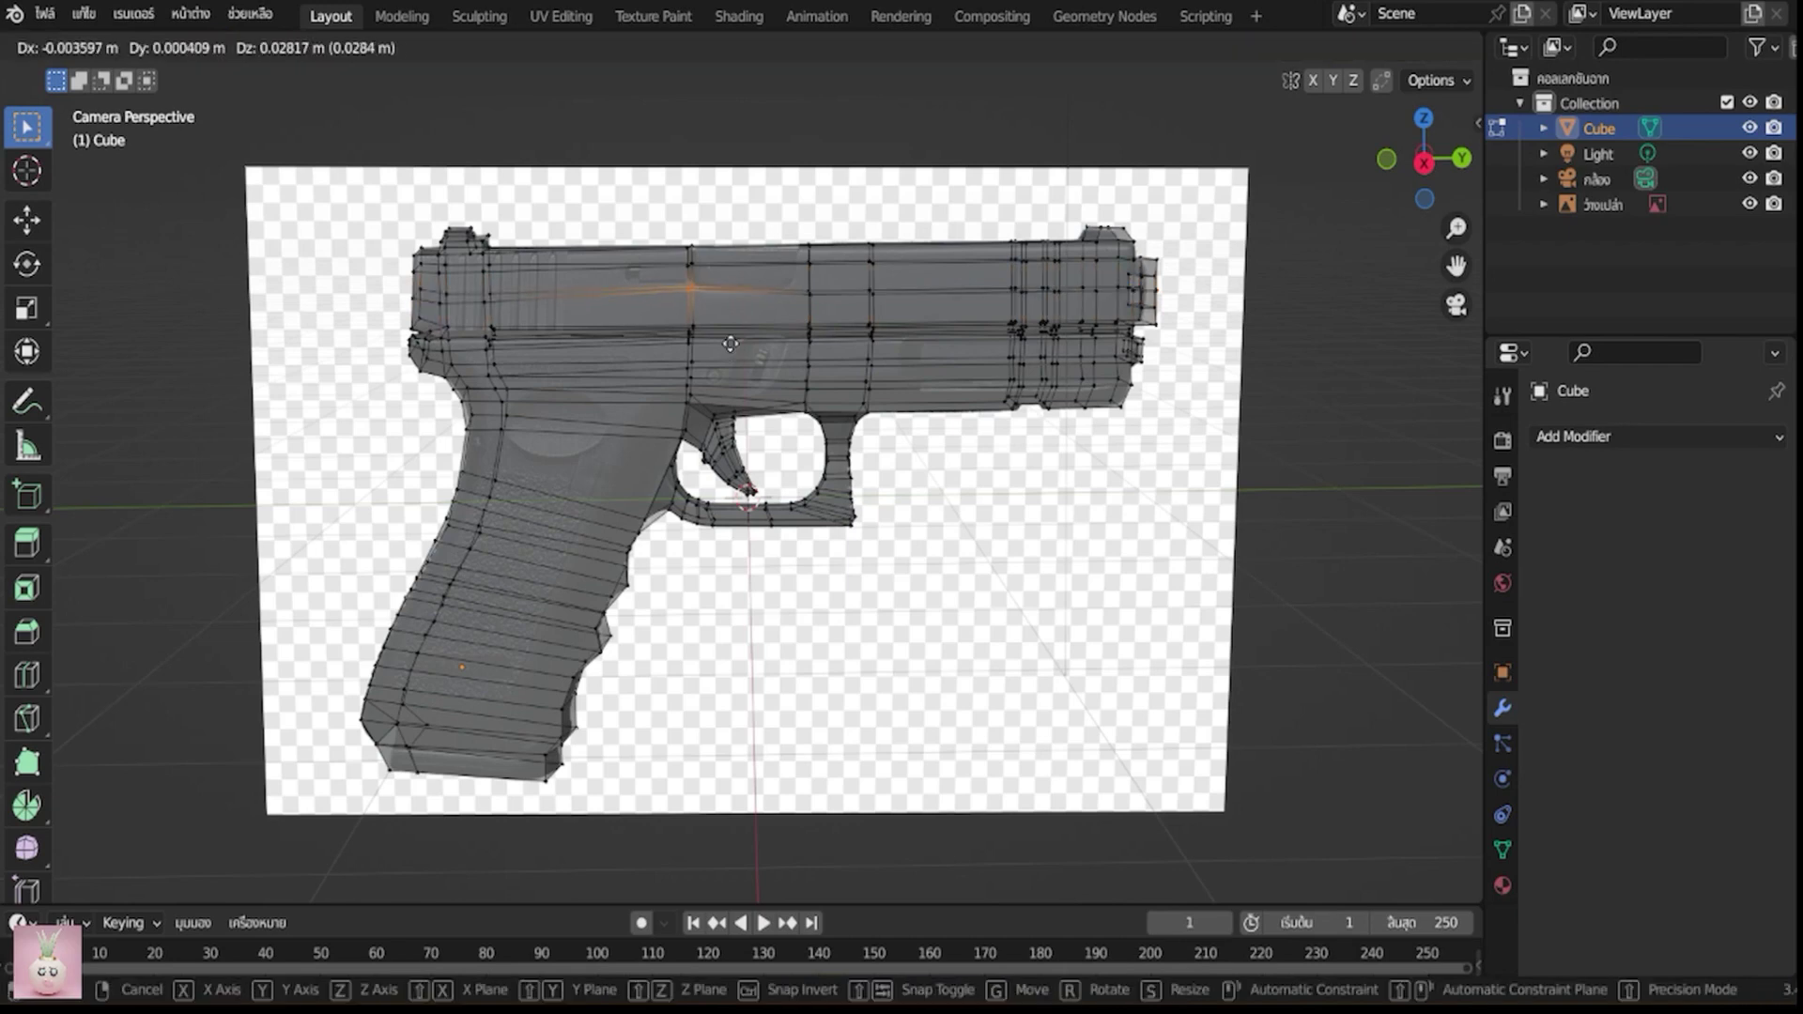
pyautogui.click(730, 340)
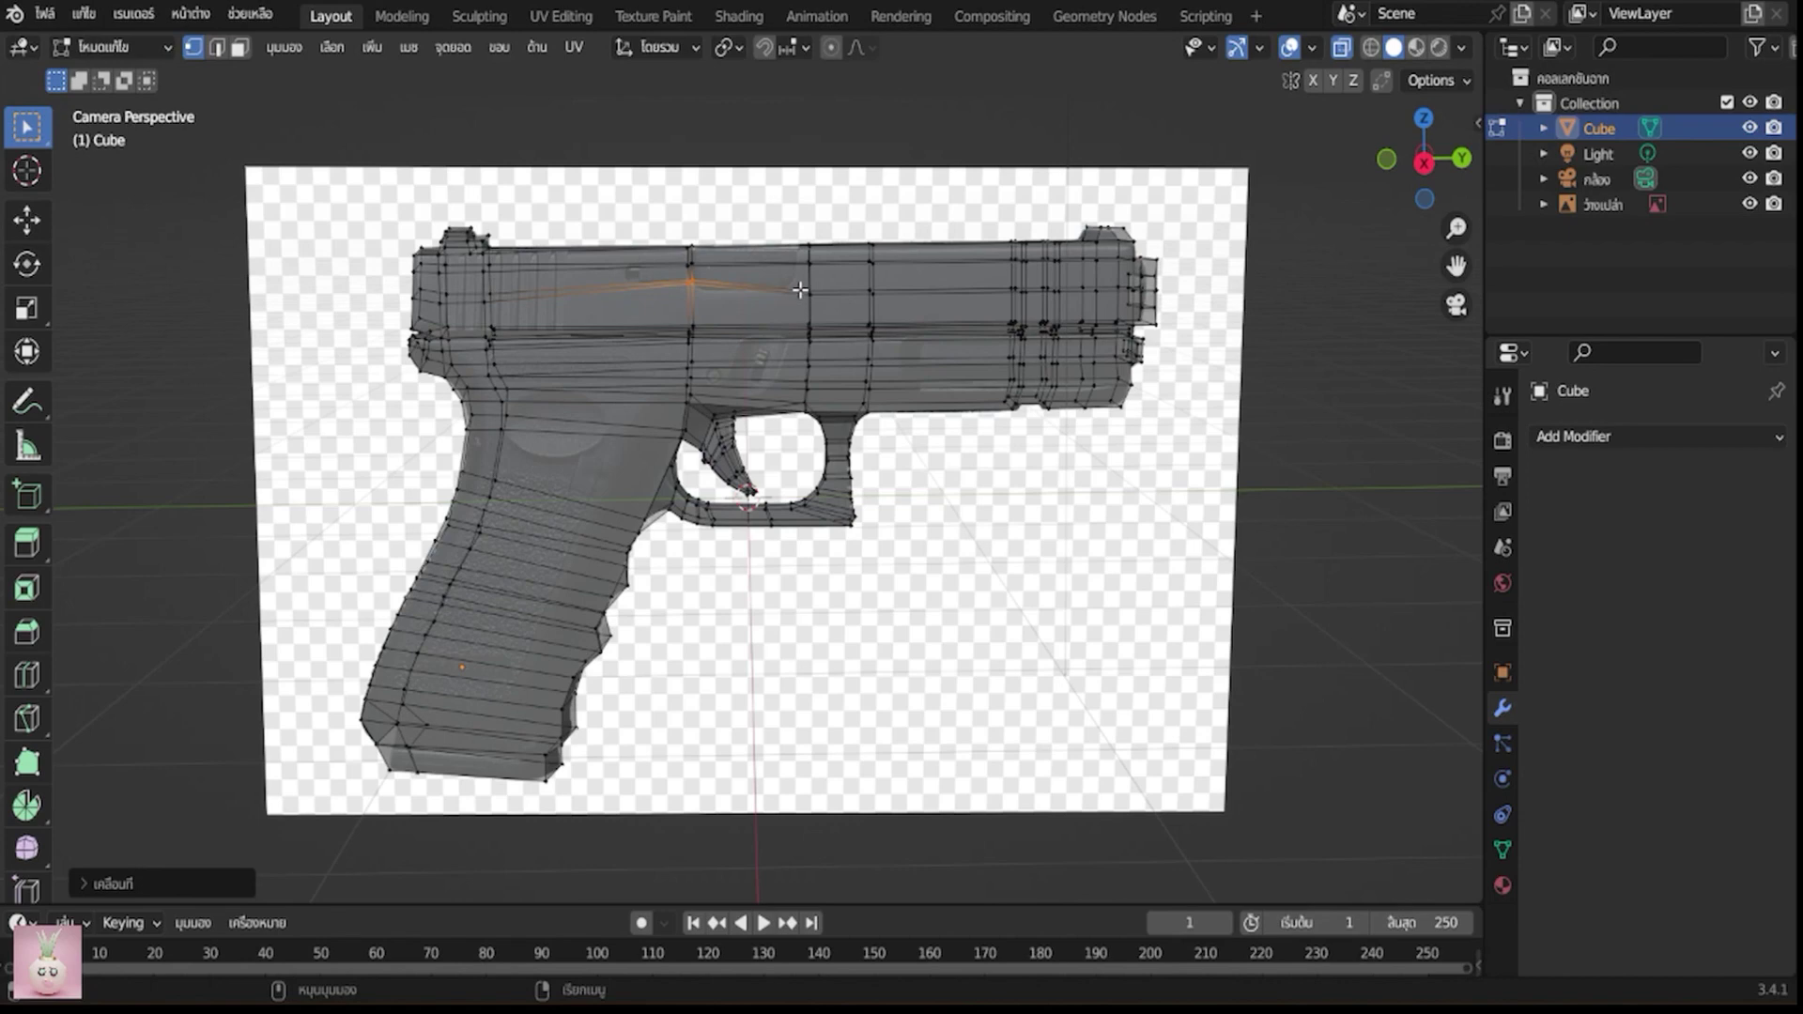
pyautogui.click(801, 287)
pyautogui.press('g')
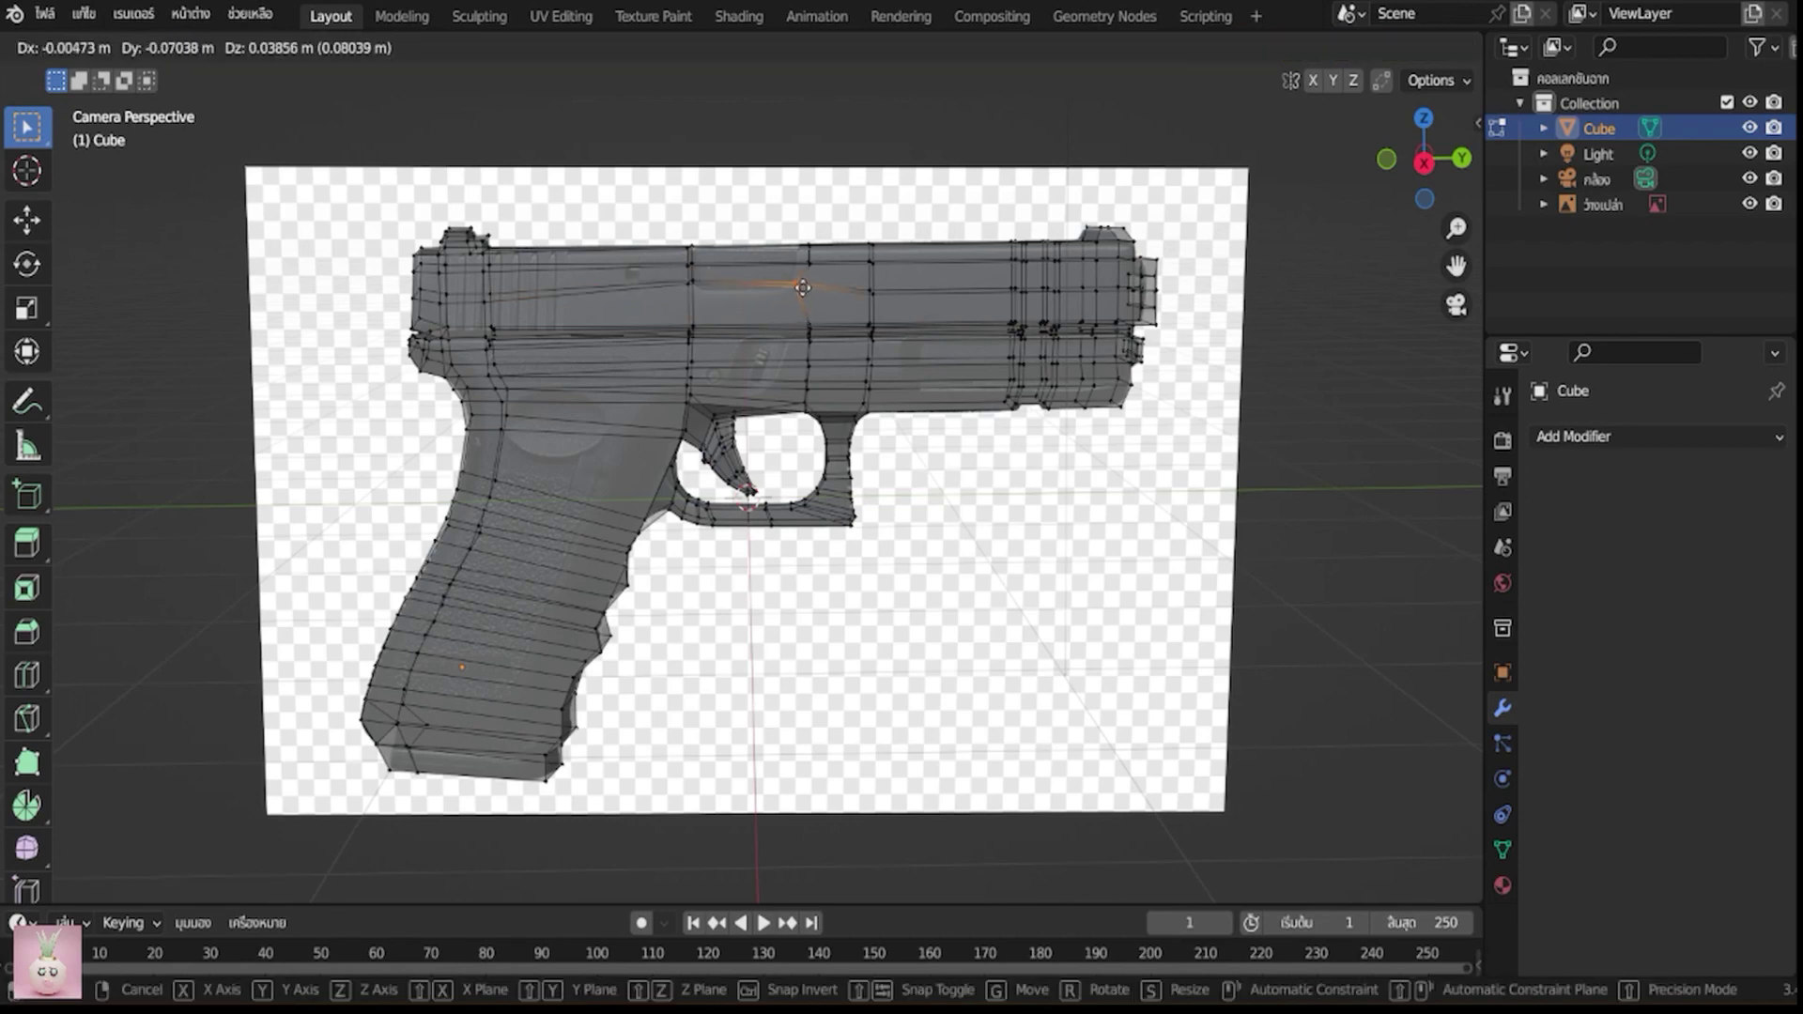
pyautogui.click(799, 283)
pyautogui.click(819, 267)
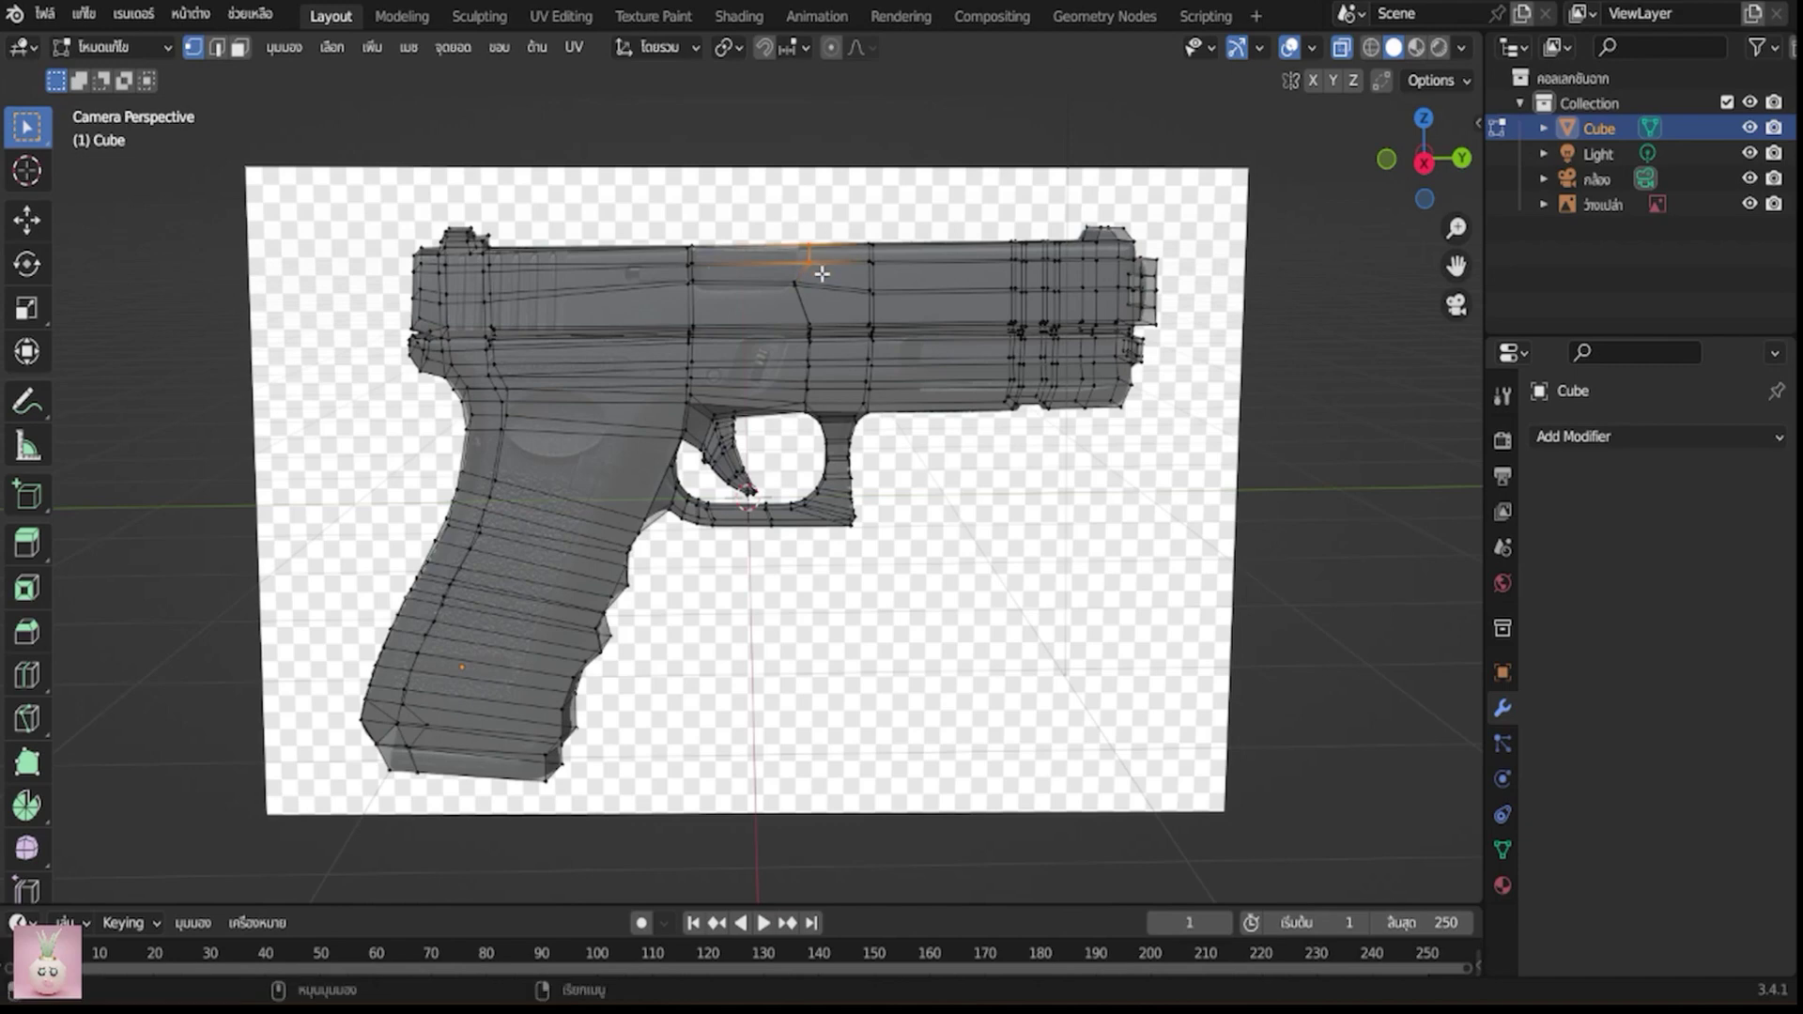
pyautogui.press('g')
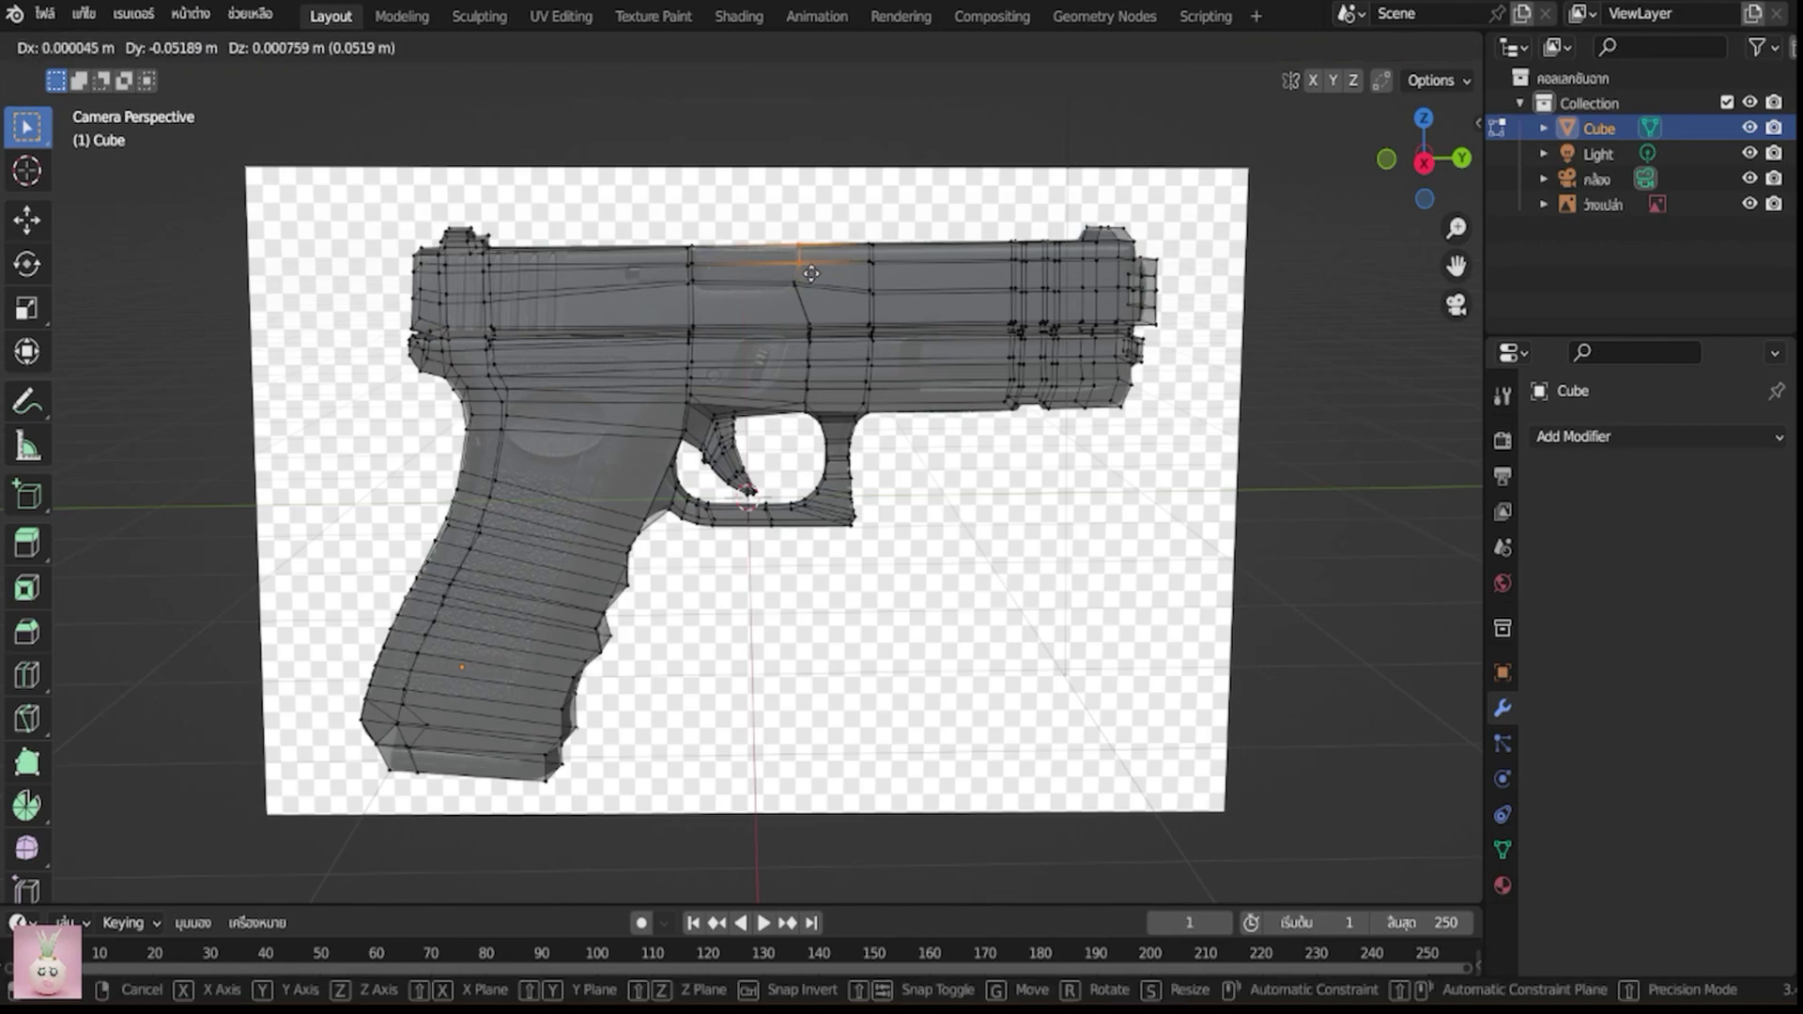
pyautogui.click(811, 274)
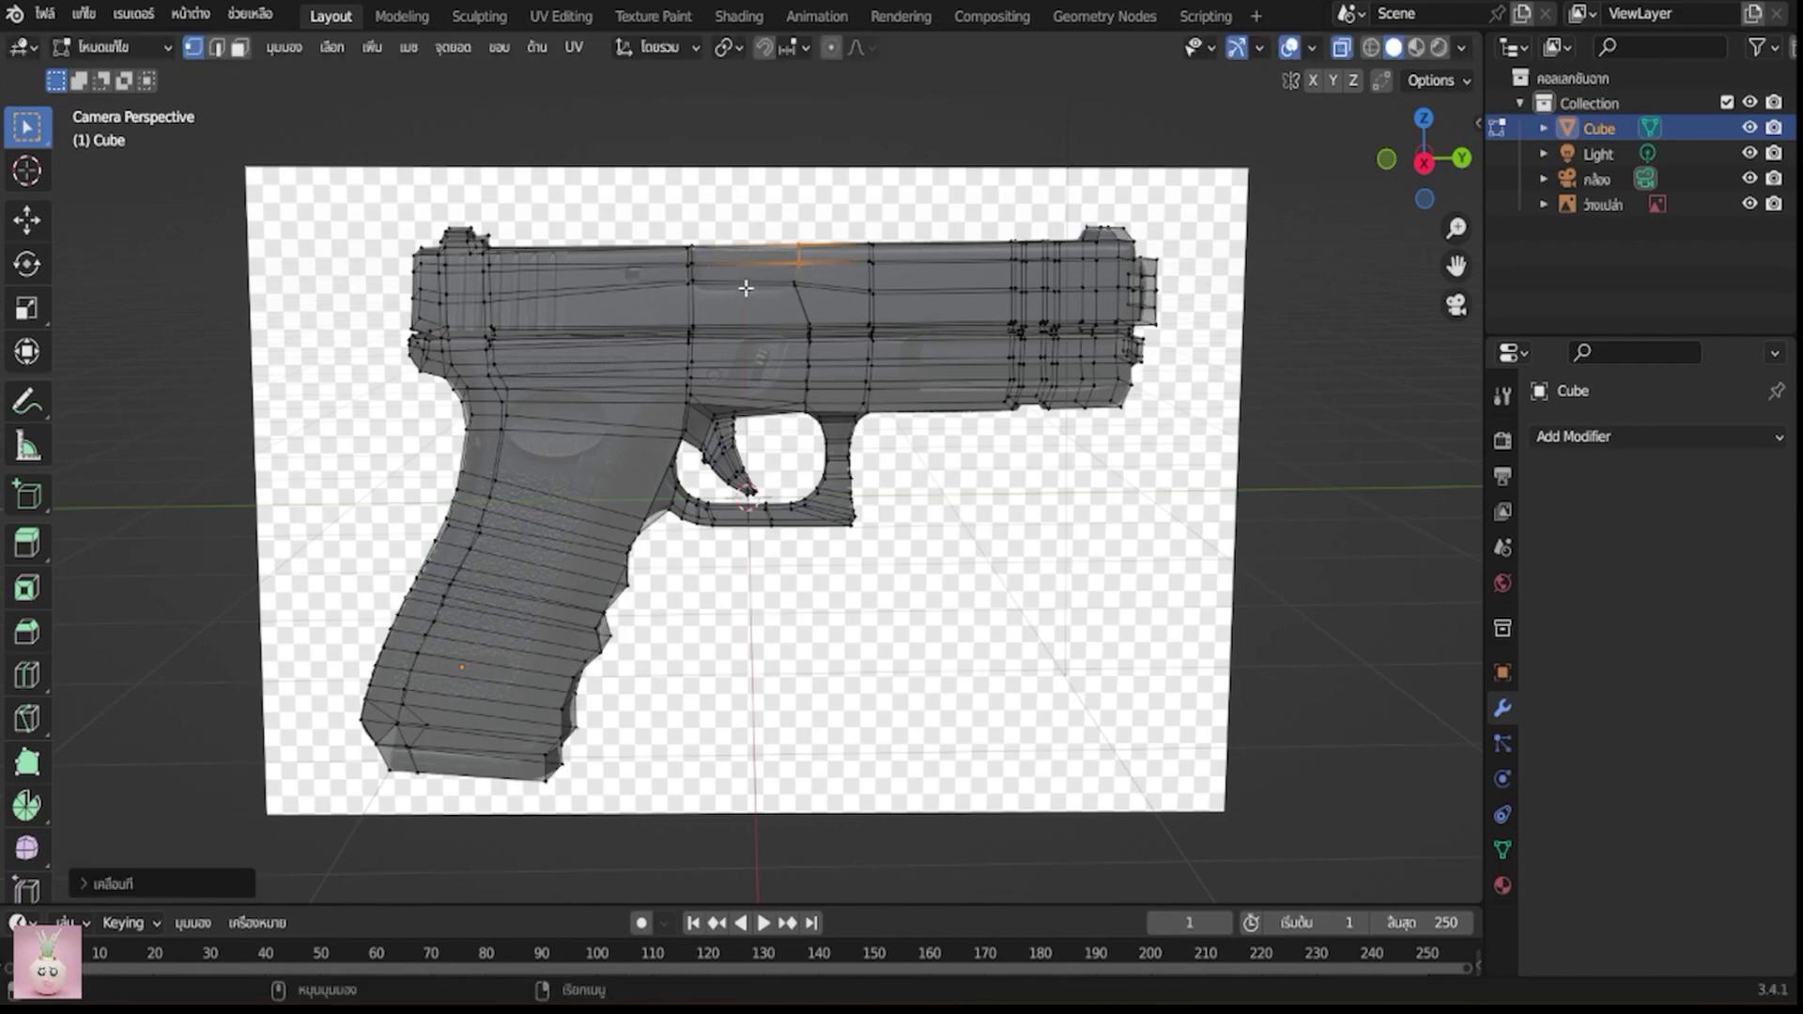
# Cut a centred vertical loop through the slide and trigger, then reposition two slide edges
pyautogui.hotkey('ctrl', 'r')
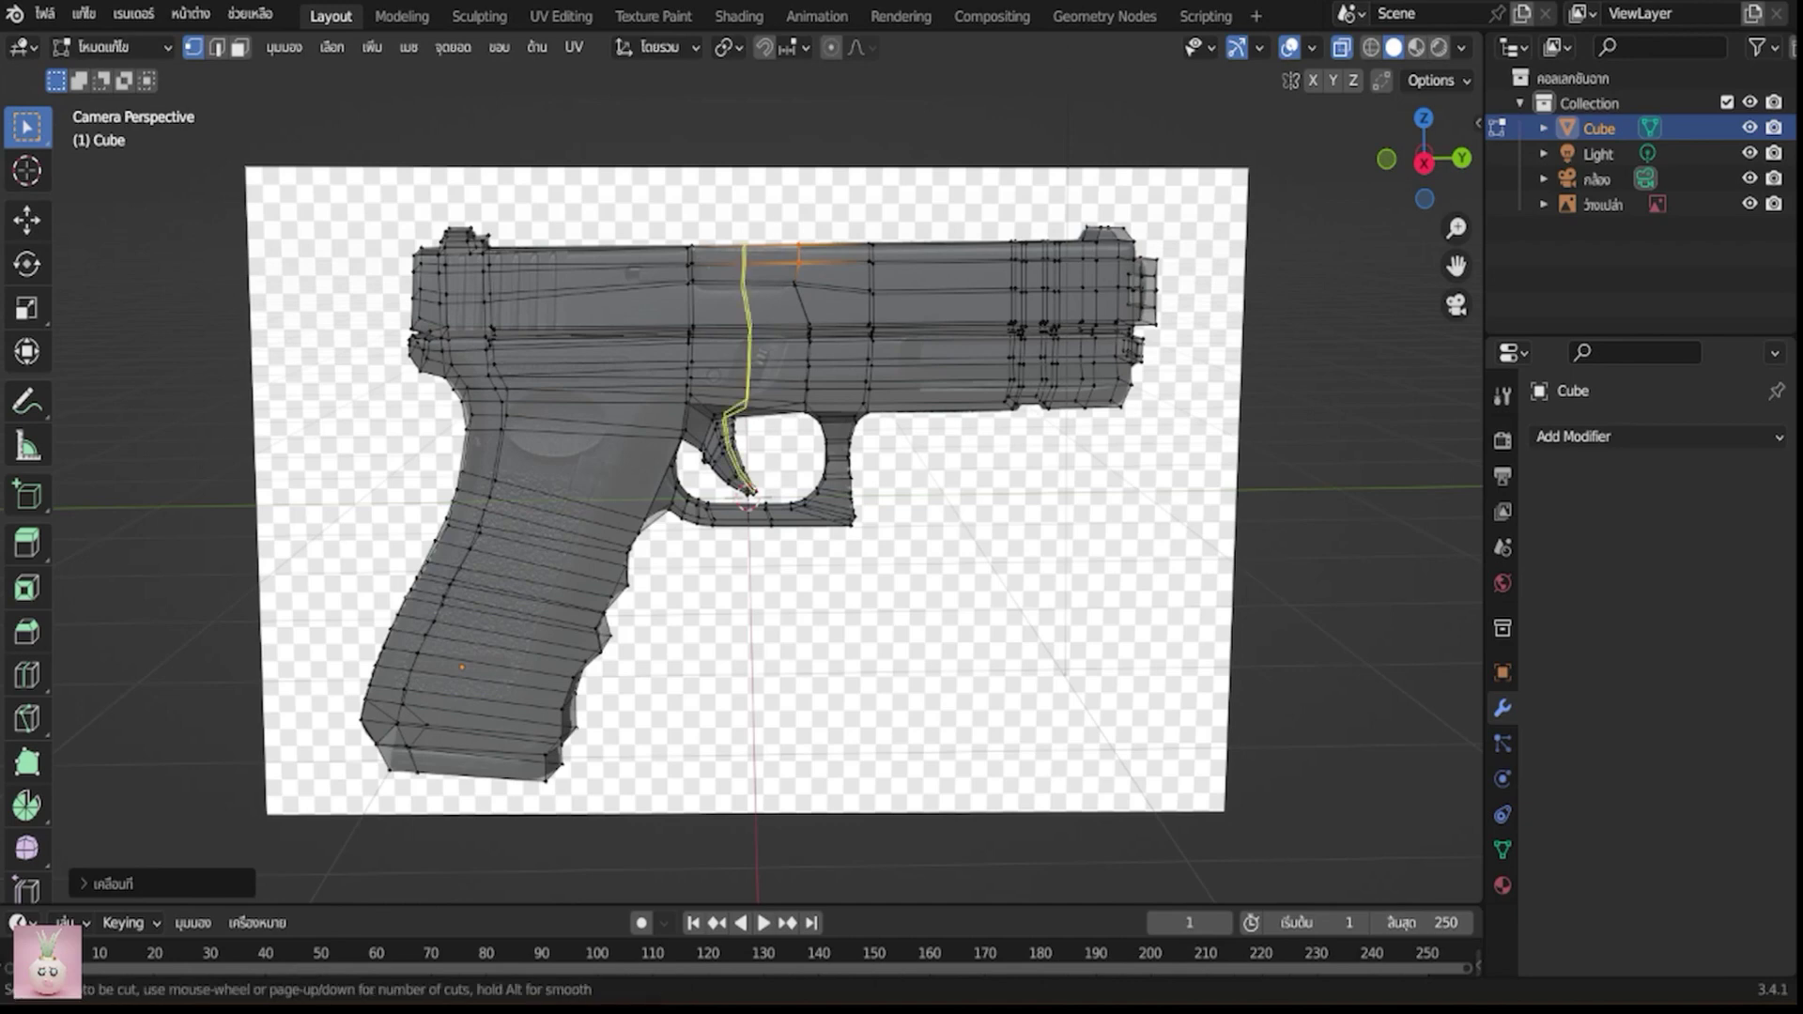
pyautogui.click(745, 288)
pyautogui.rightClick(741, 282)
pyautogui.click(746, 287)
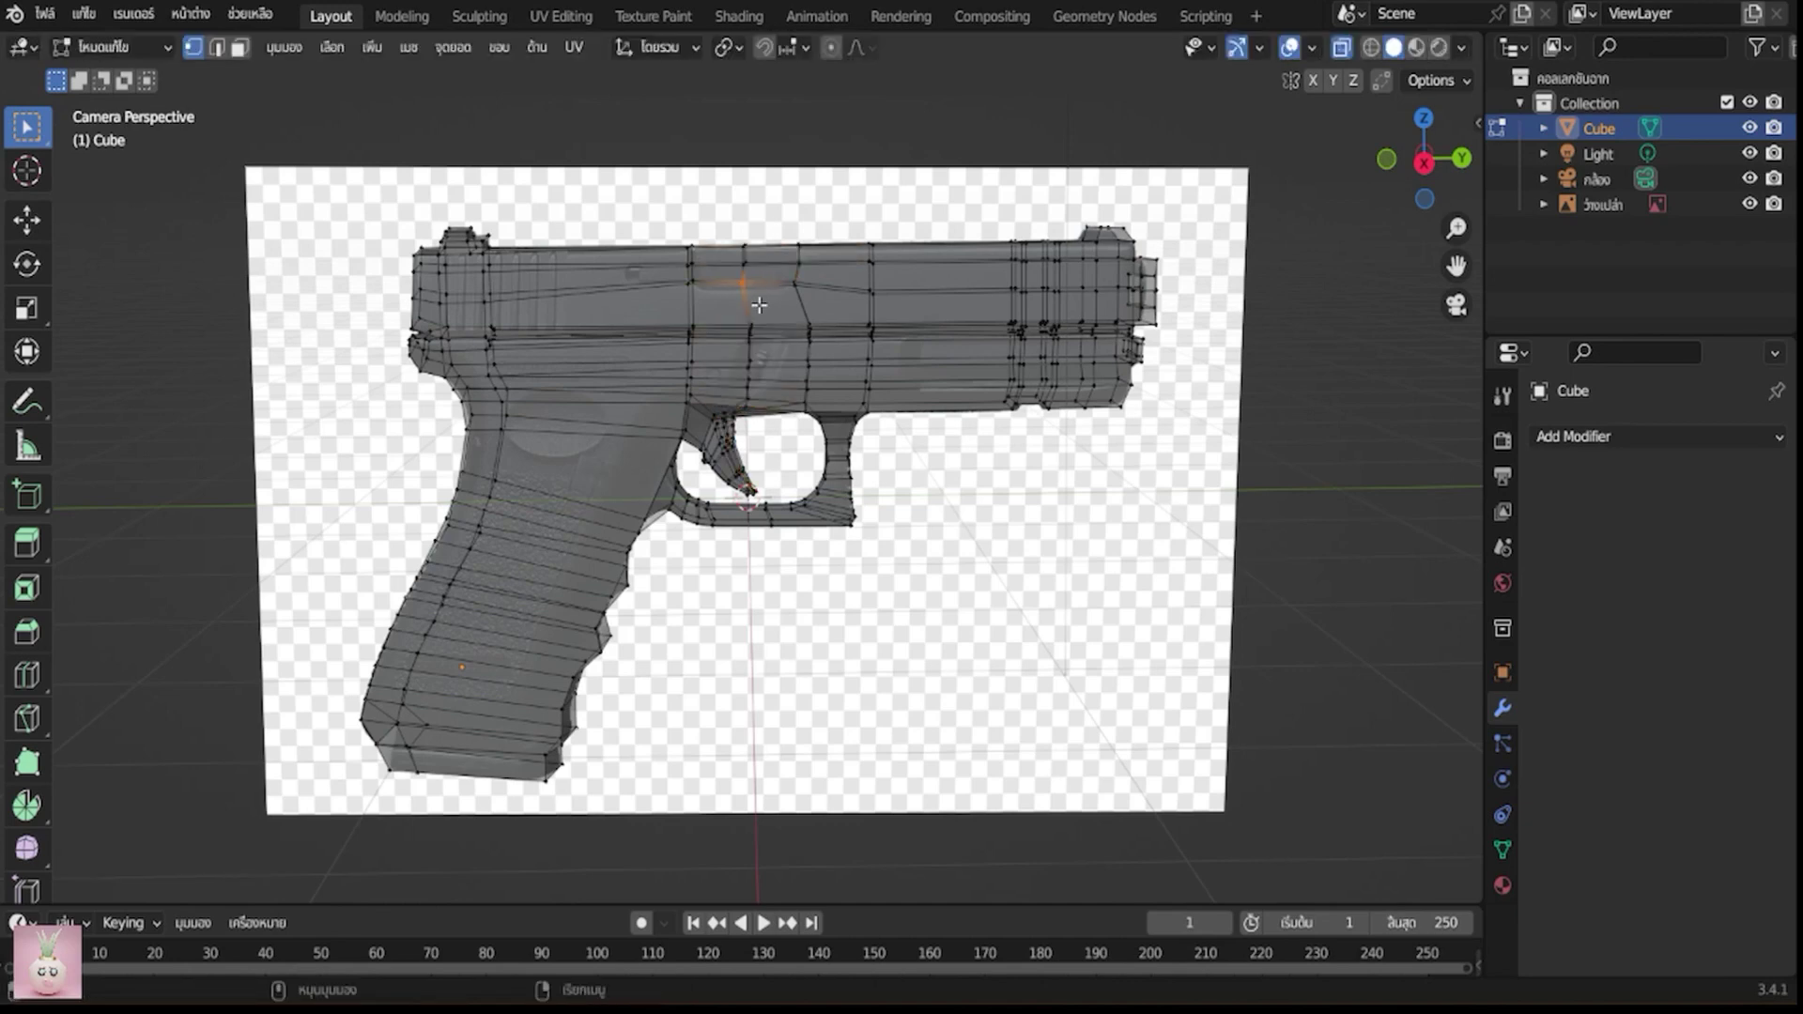
pyautogui.press('g')
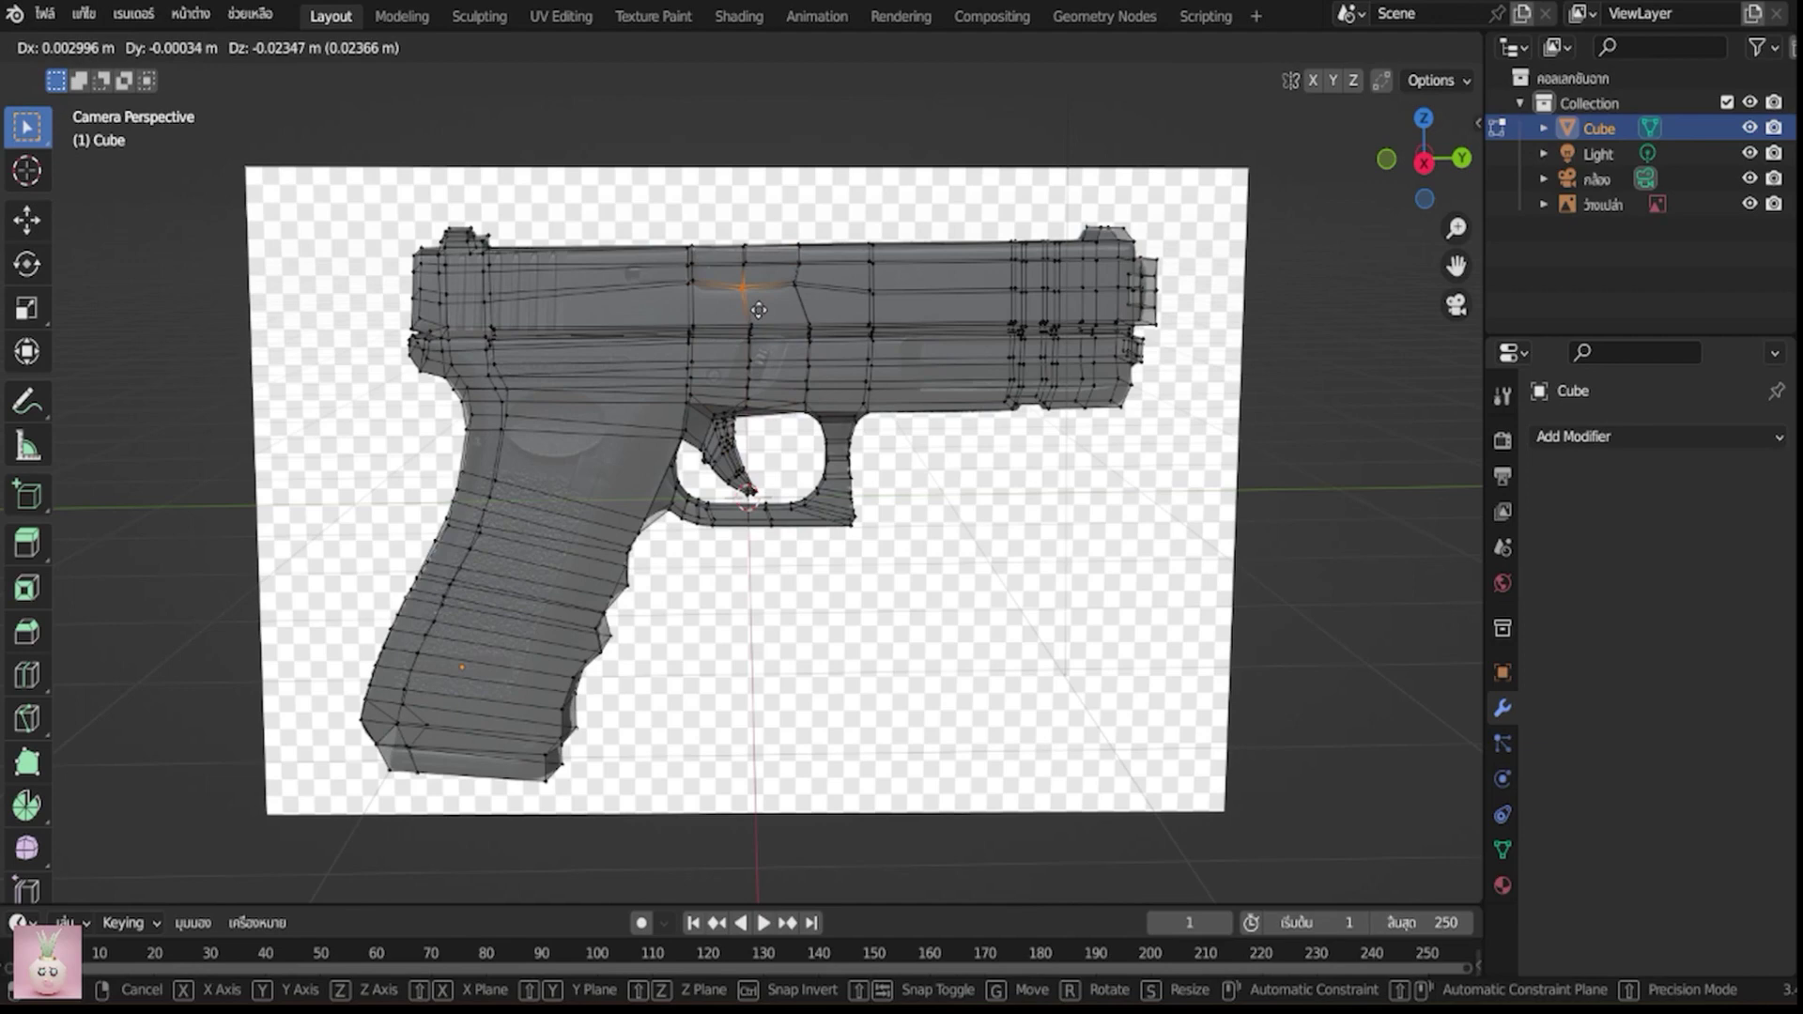
pyautogui.click(759, 310)
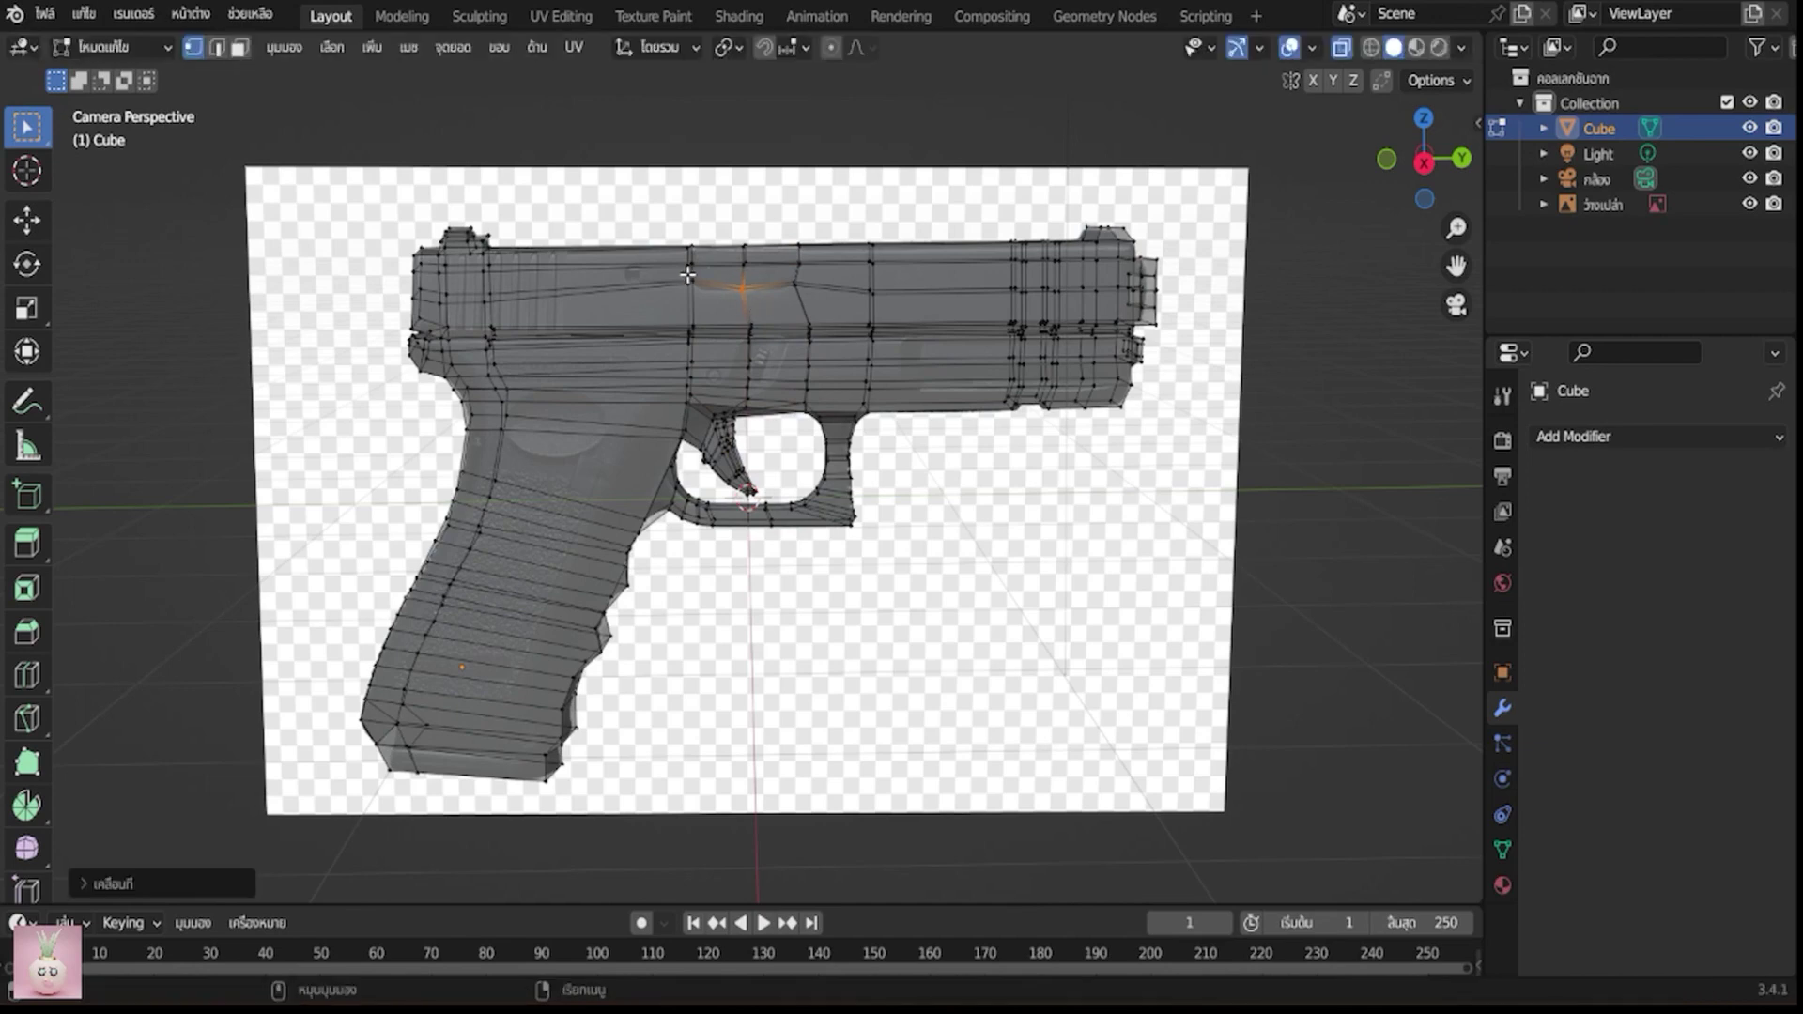
pyautogui.click(690, 280)
pyautogui.press('g')
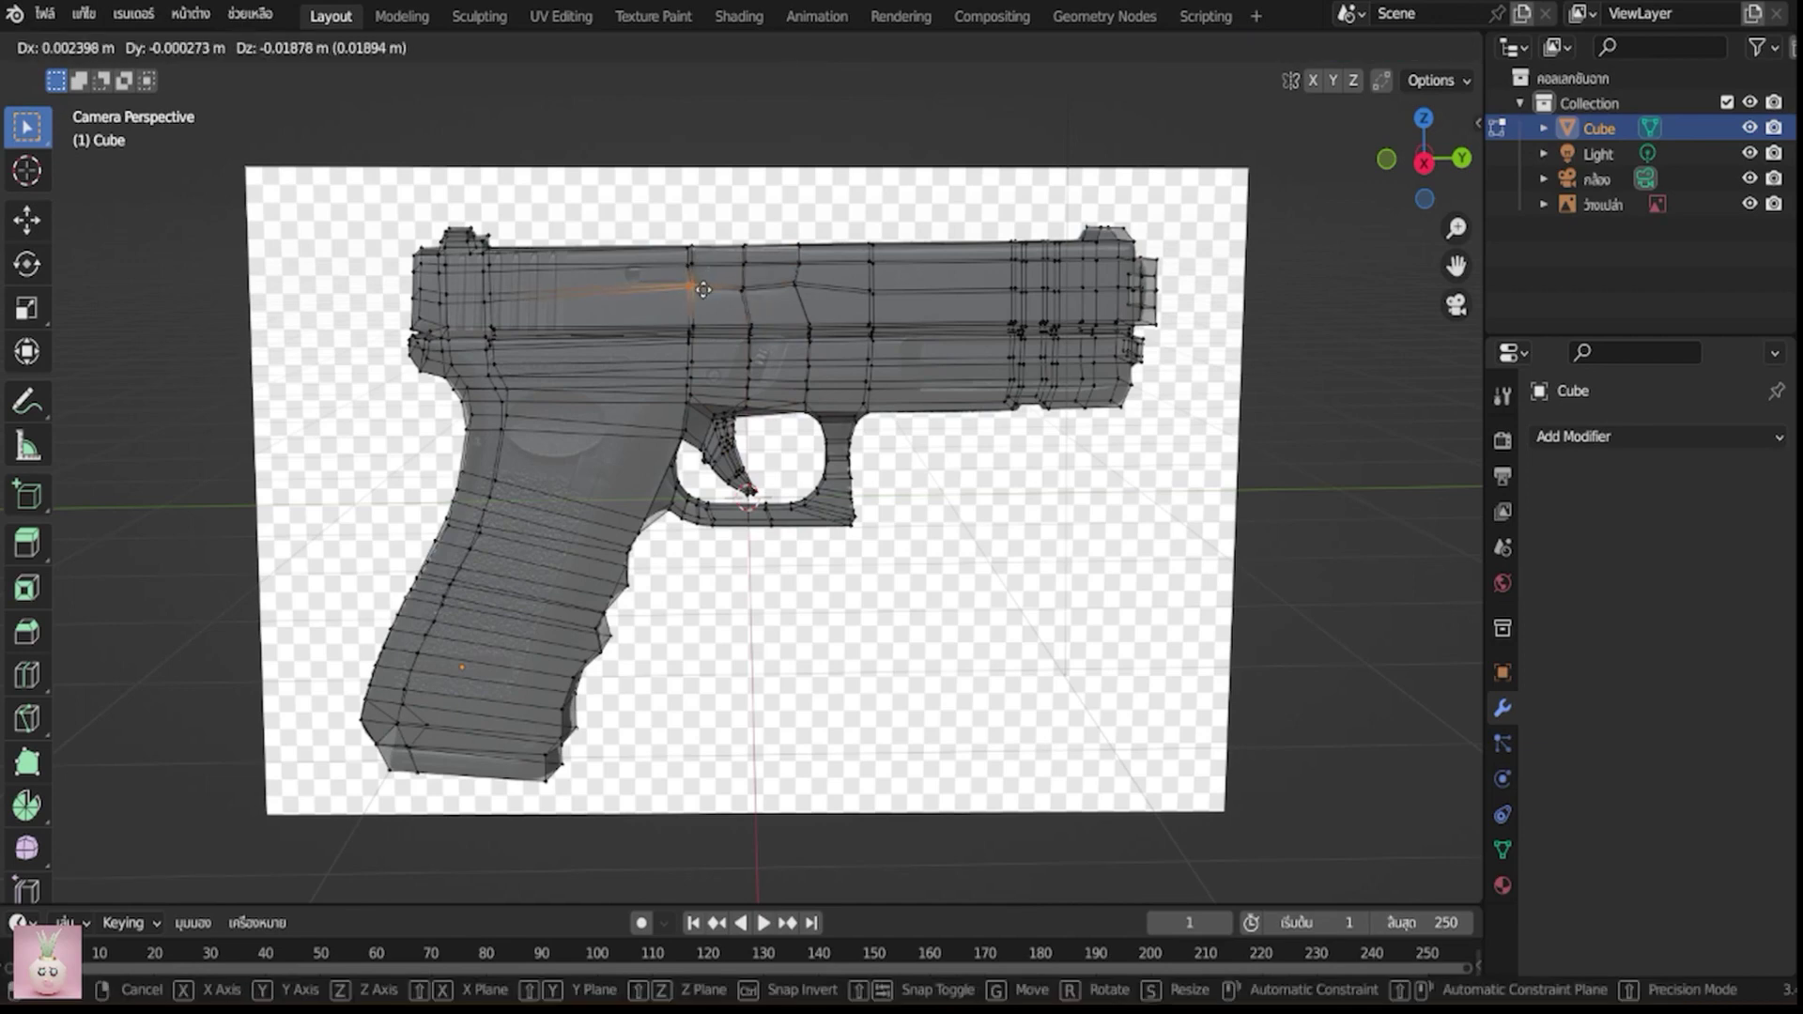
pyautogui.click(702, 290)
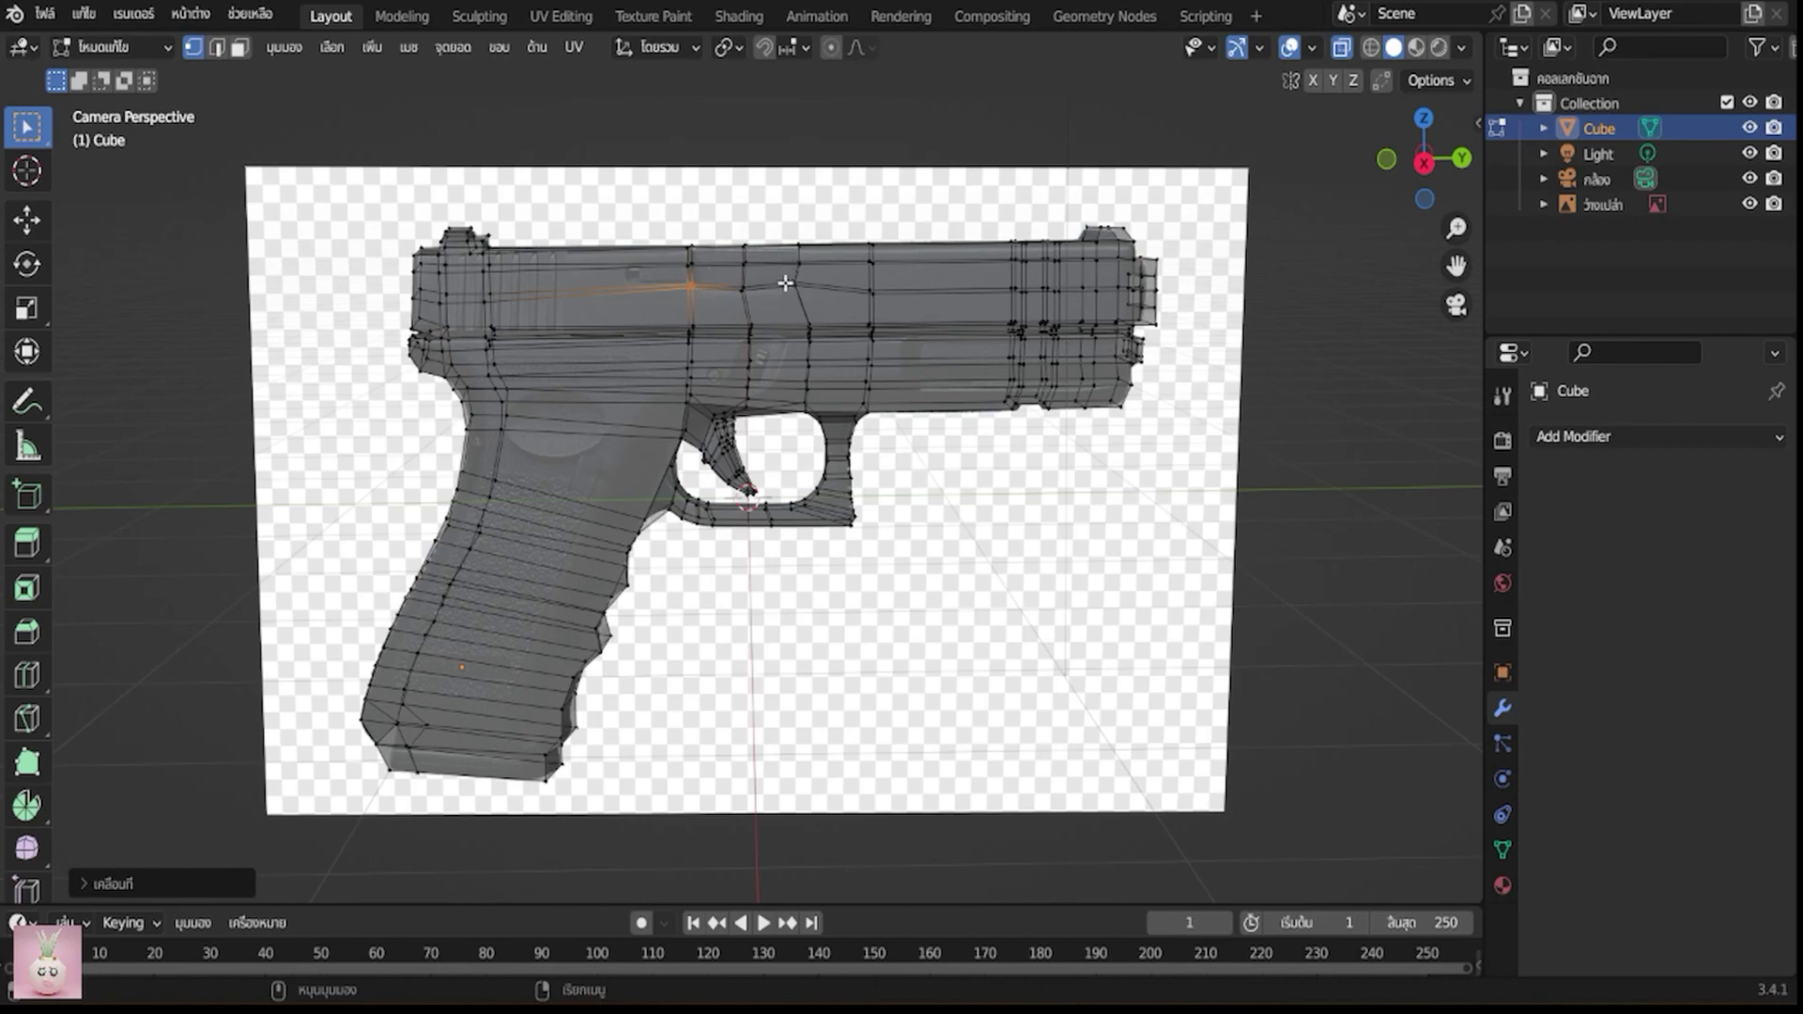
# Nudge two more slide-top edges, including a horizontal one, into place
pyautogui.click(749, 293)
pyautogui.press('g')
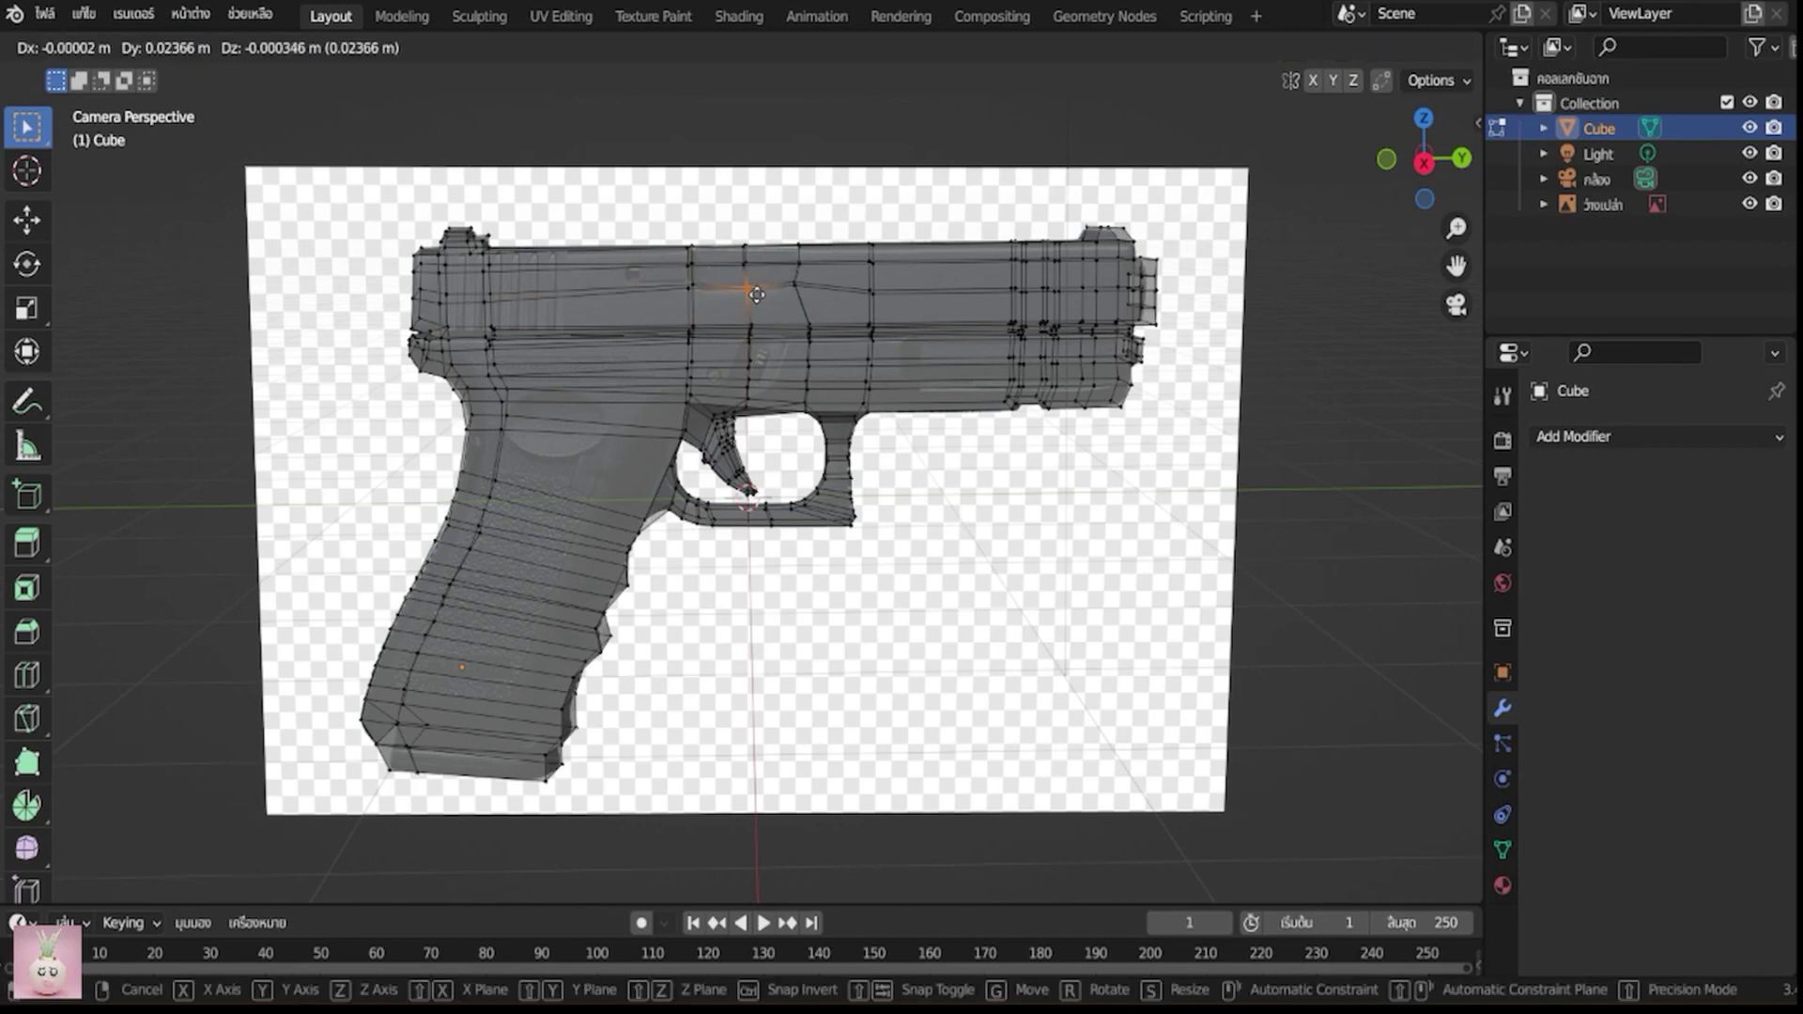
pyautogui.click(758, 295)
pyautogui.click(748, 265)
pyautogui.press('g')
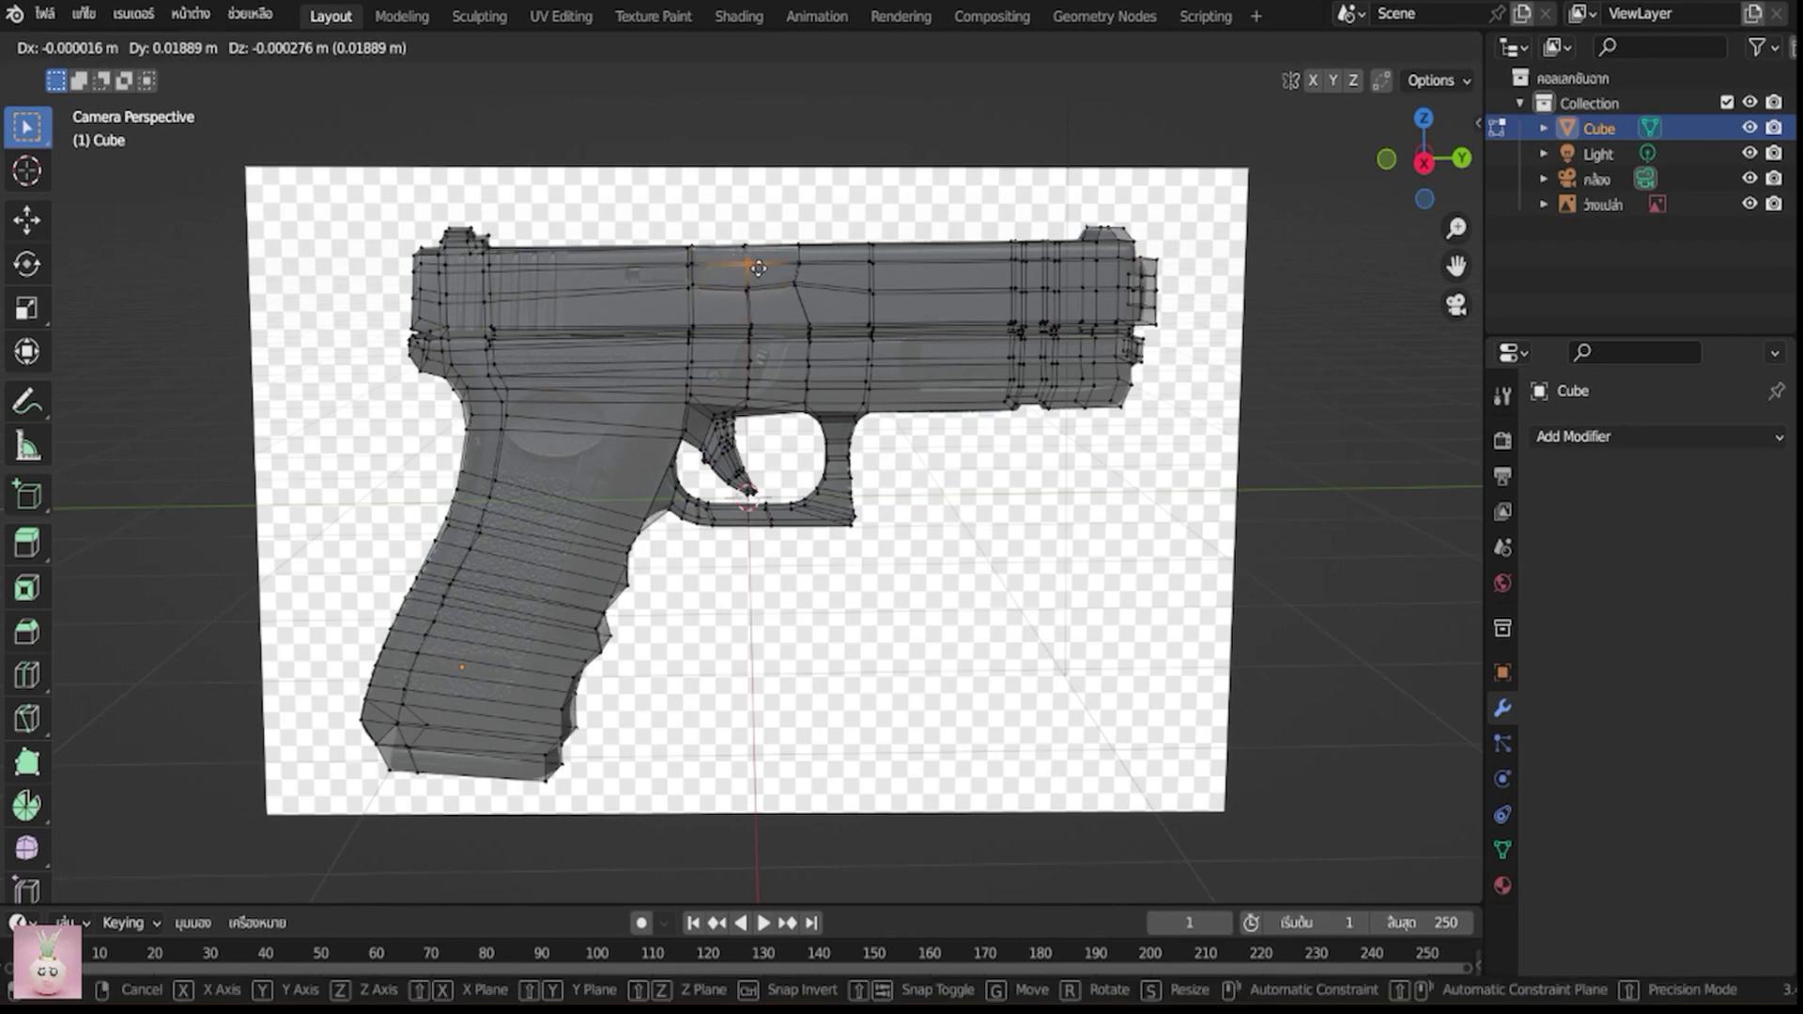
pyautogui.click(759, 270)
pyautogui.press('g')
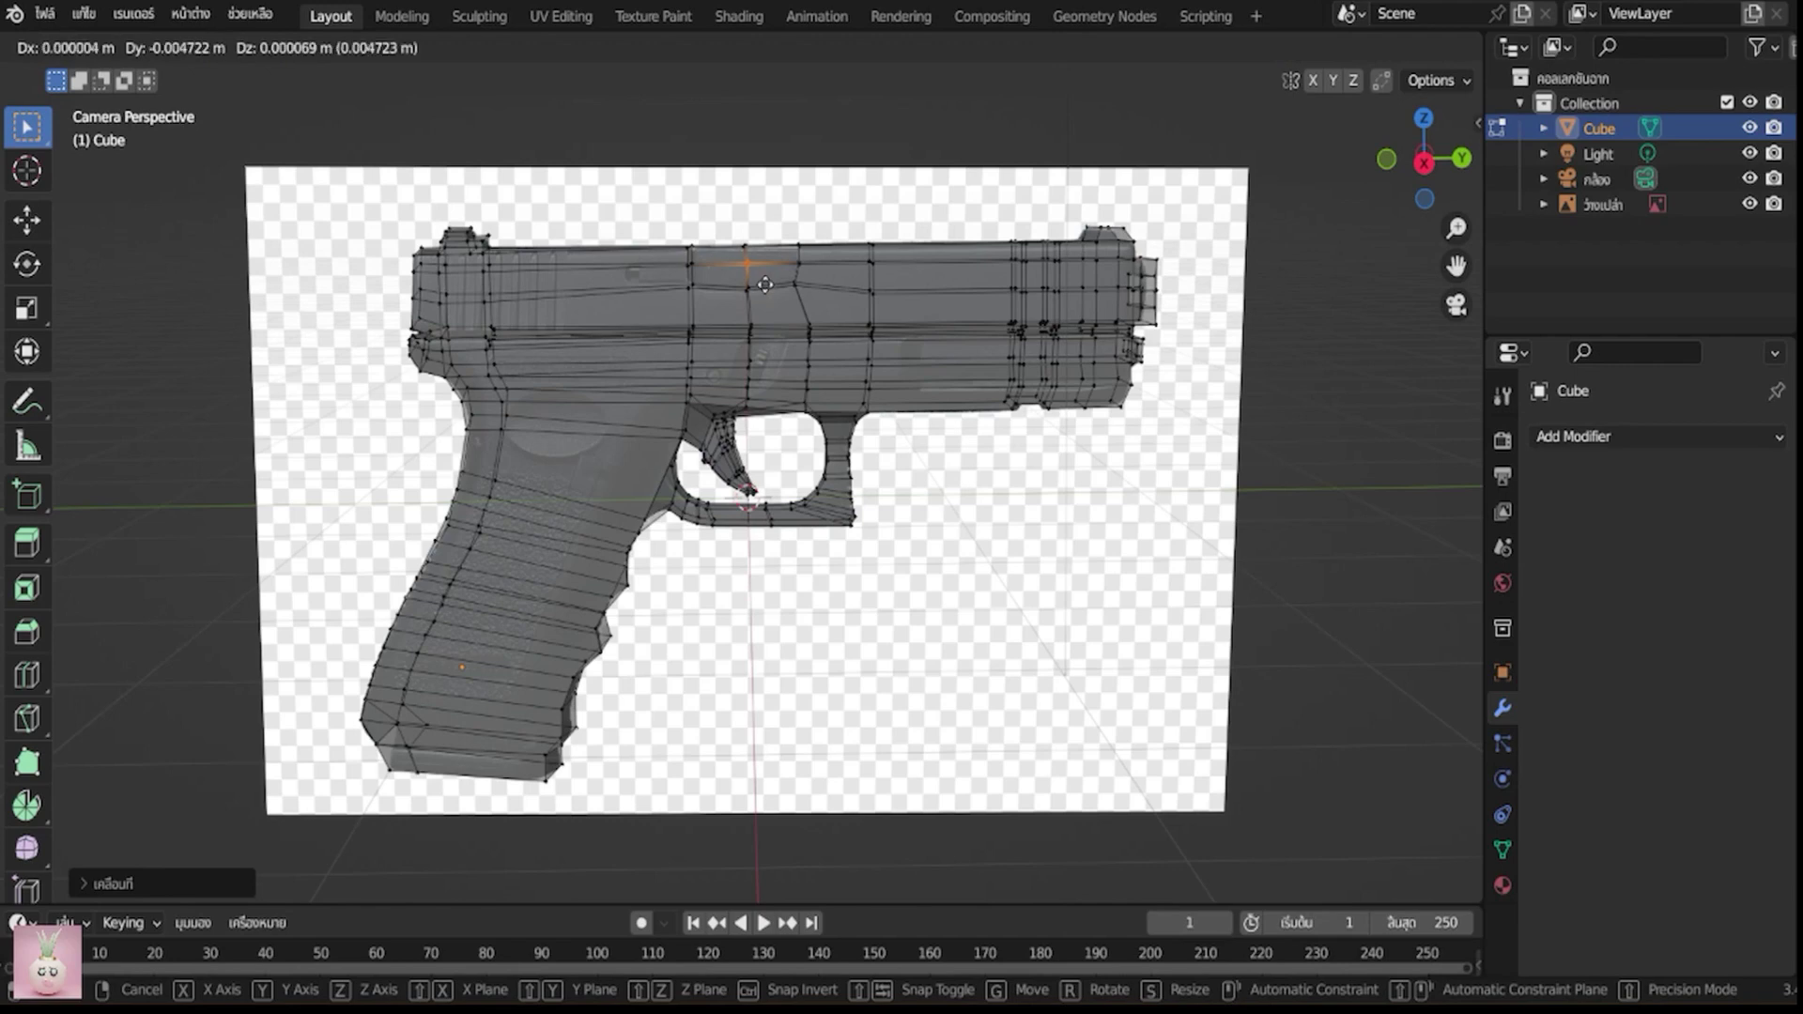
pyautogui.click(765, 285)
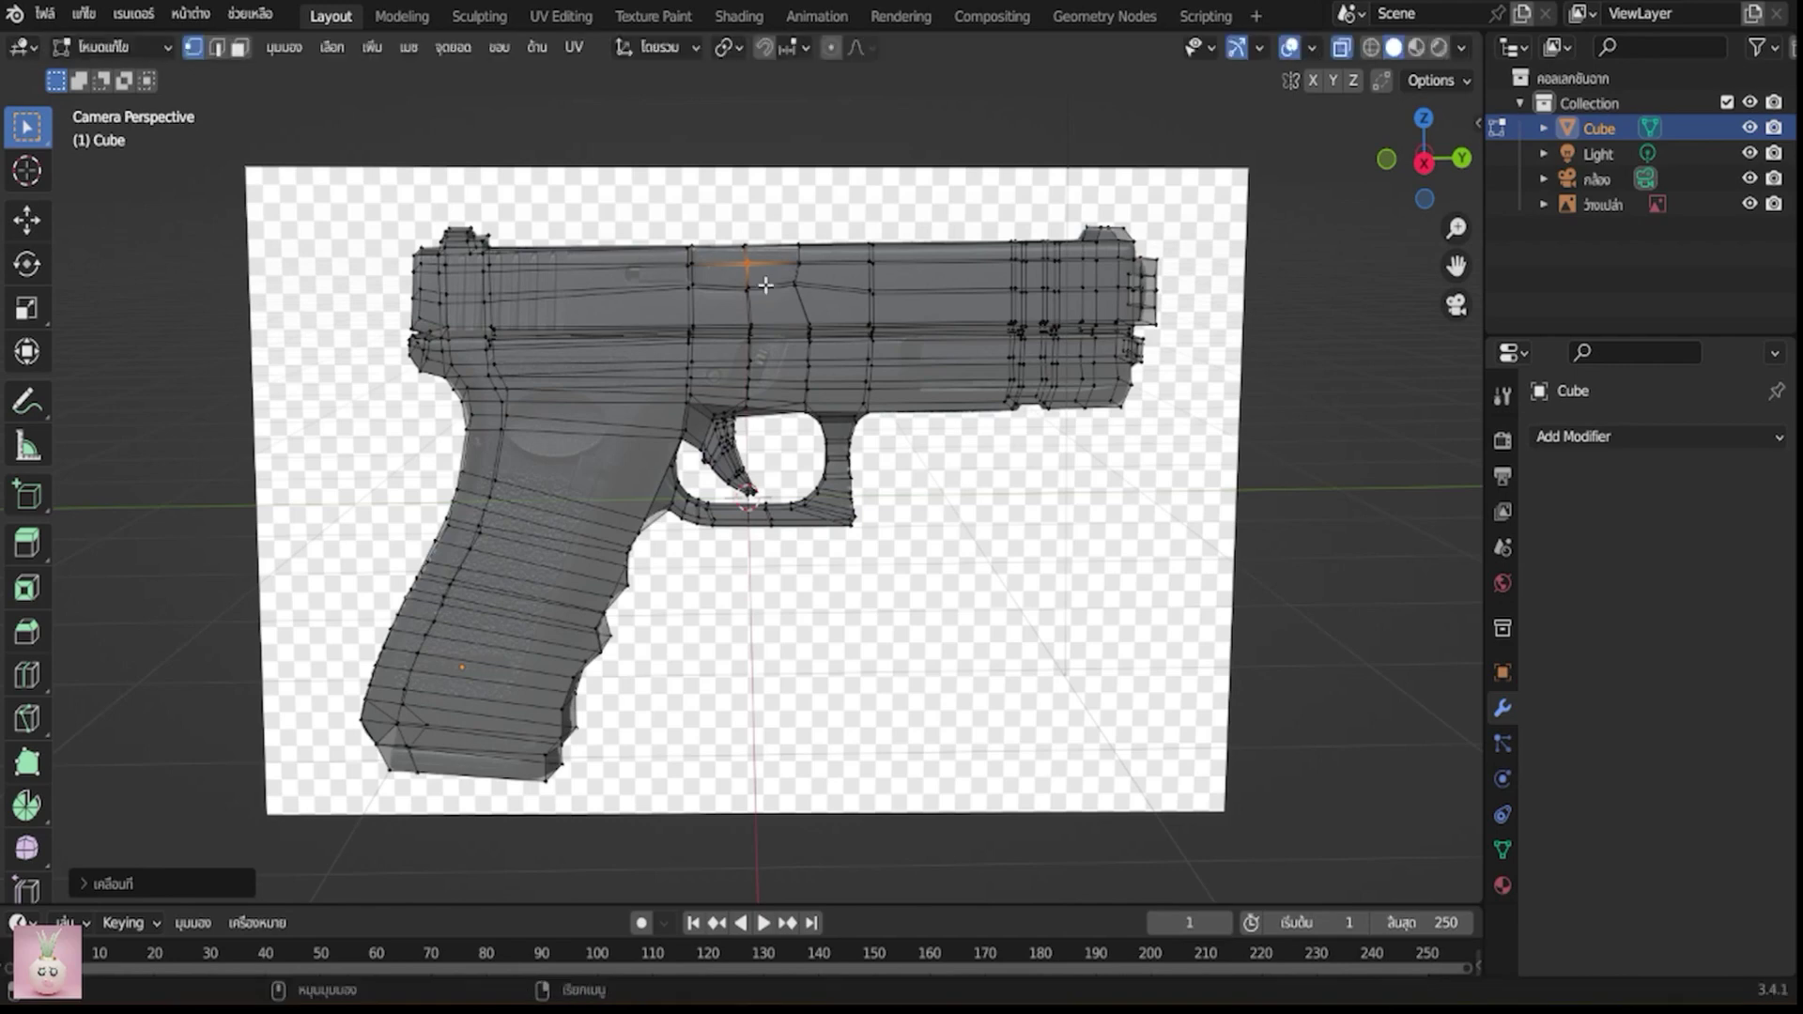
pyautogui.click(240, 47)
# Turn off X-ray to view the gun solid and add an edge loop across the slide
pyautogui.click(1343, 47)
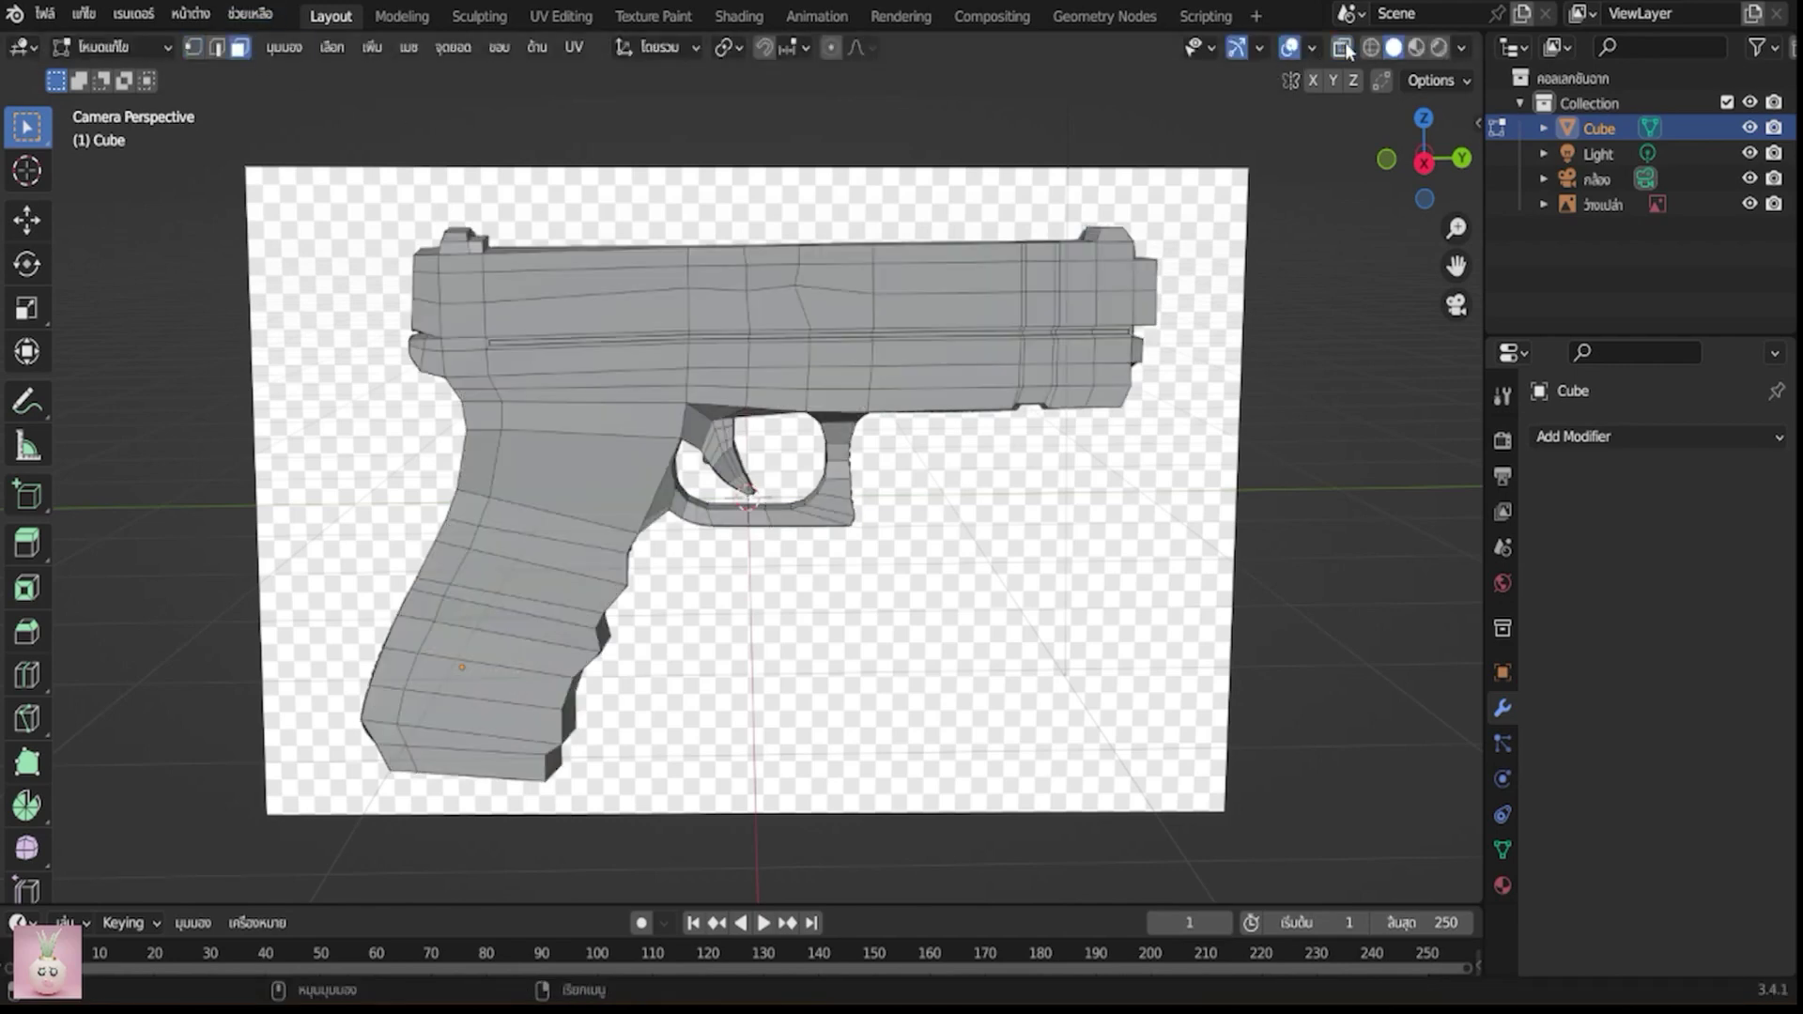
pyautogui.click(735, 264)
pyautogui.press('ctrl')
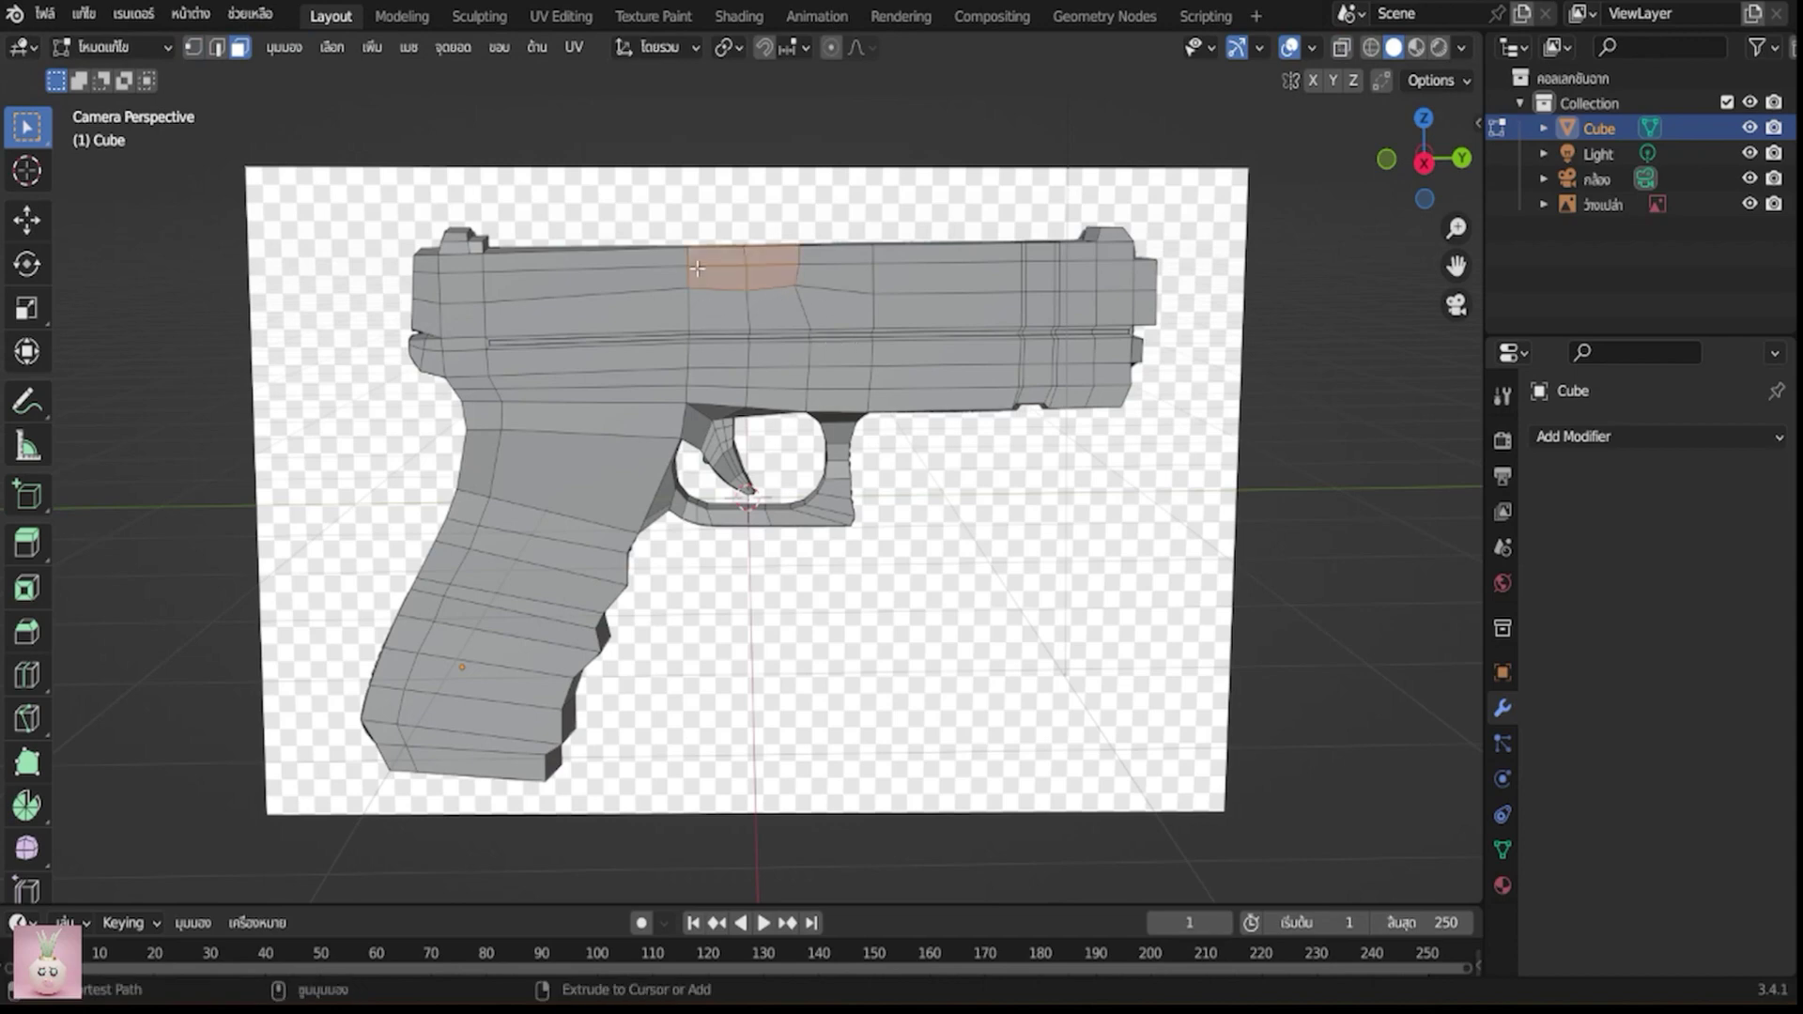
pyautogui.hotkey('ctrl', 'r')
pyautogui.click(697, 268)
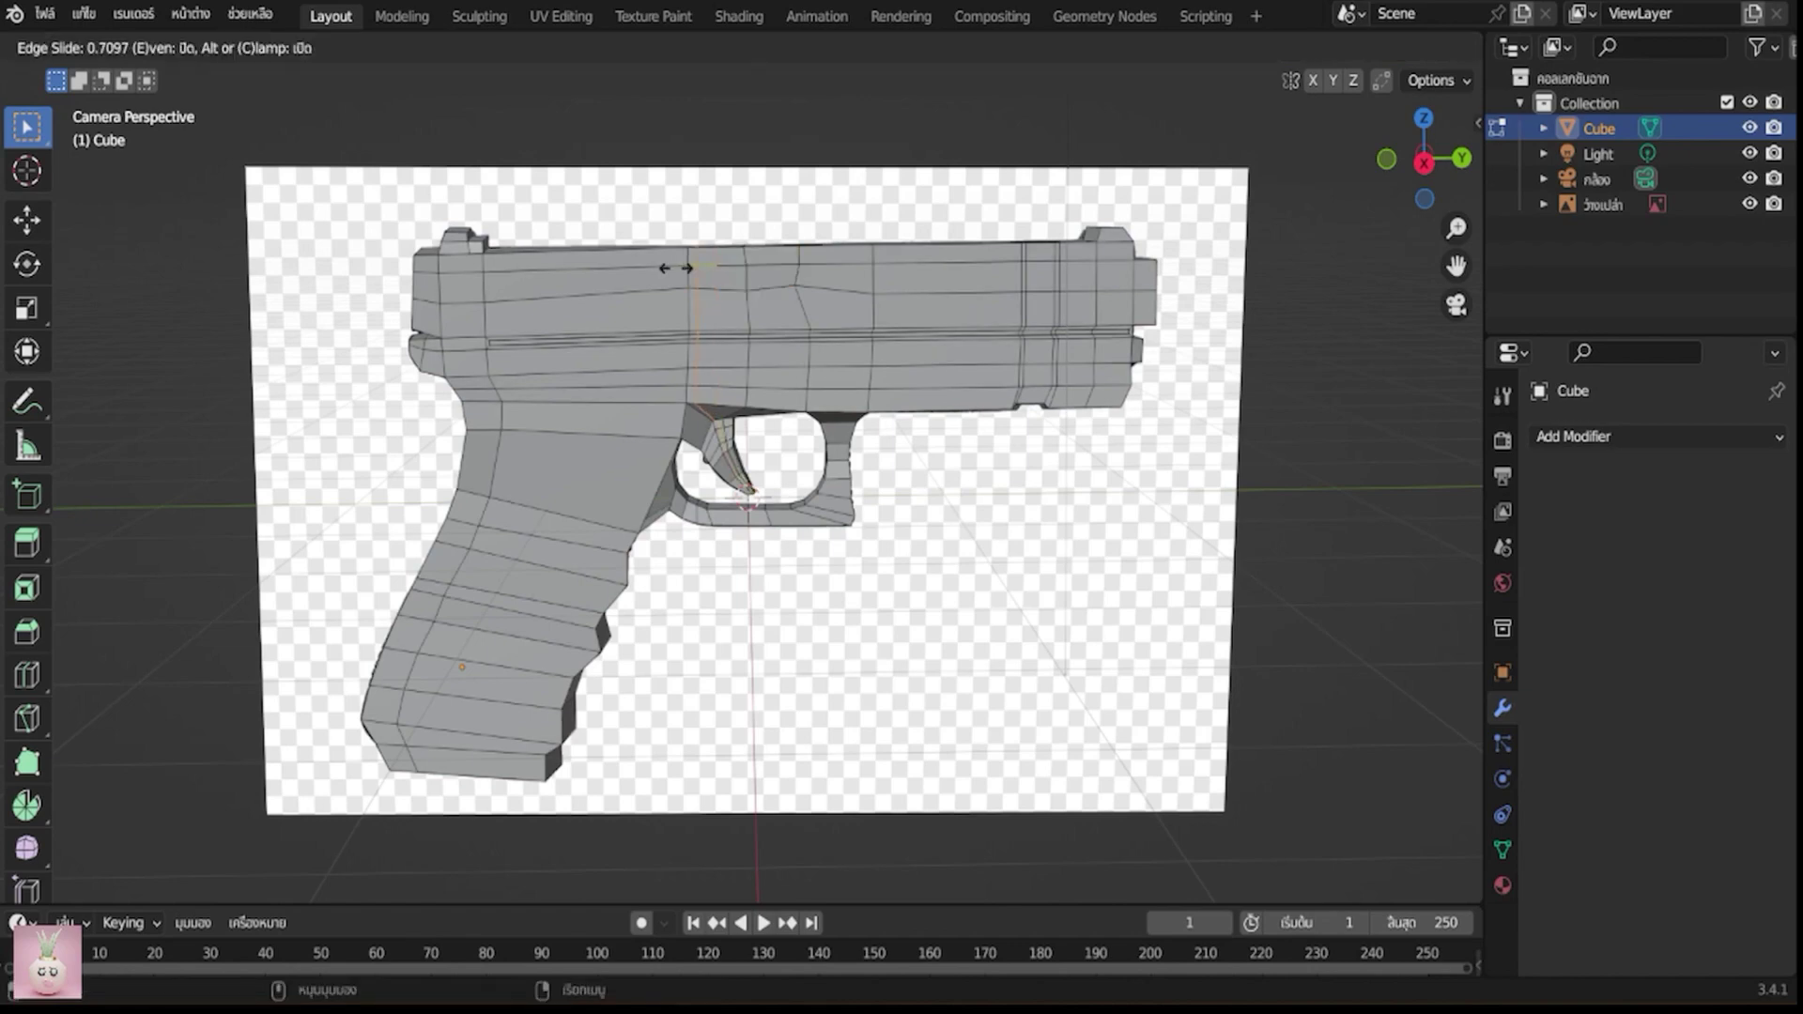
pyautogui.click(670, 268)
# Add another vertical edge loop through the slide and trigger guard, slid rearward to about -0.95
pyautogui.scroll(1, 669, 269)
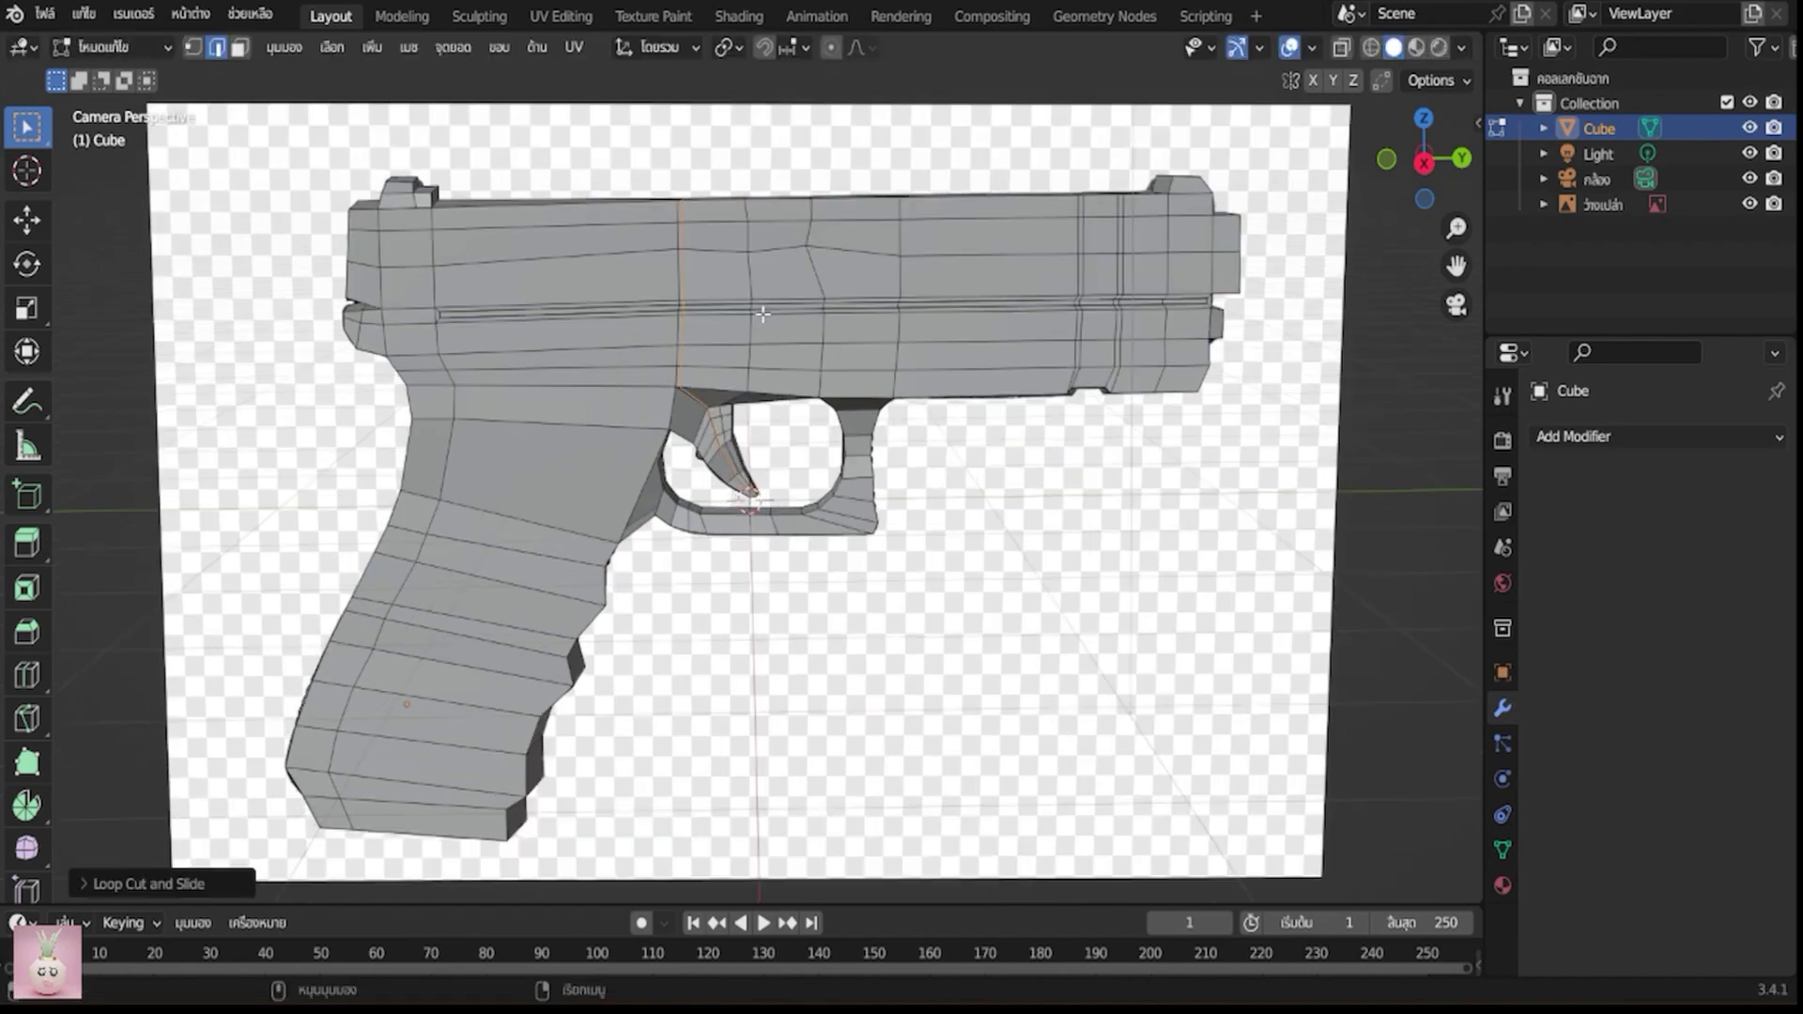
pyautogui.scroll(1, 801, 203)
pyautogui.hotkey('ctrl', 'r')
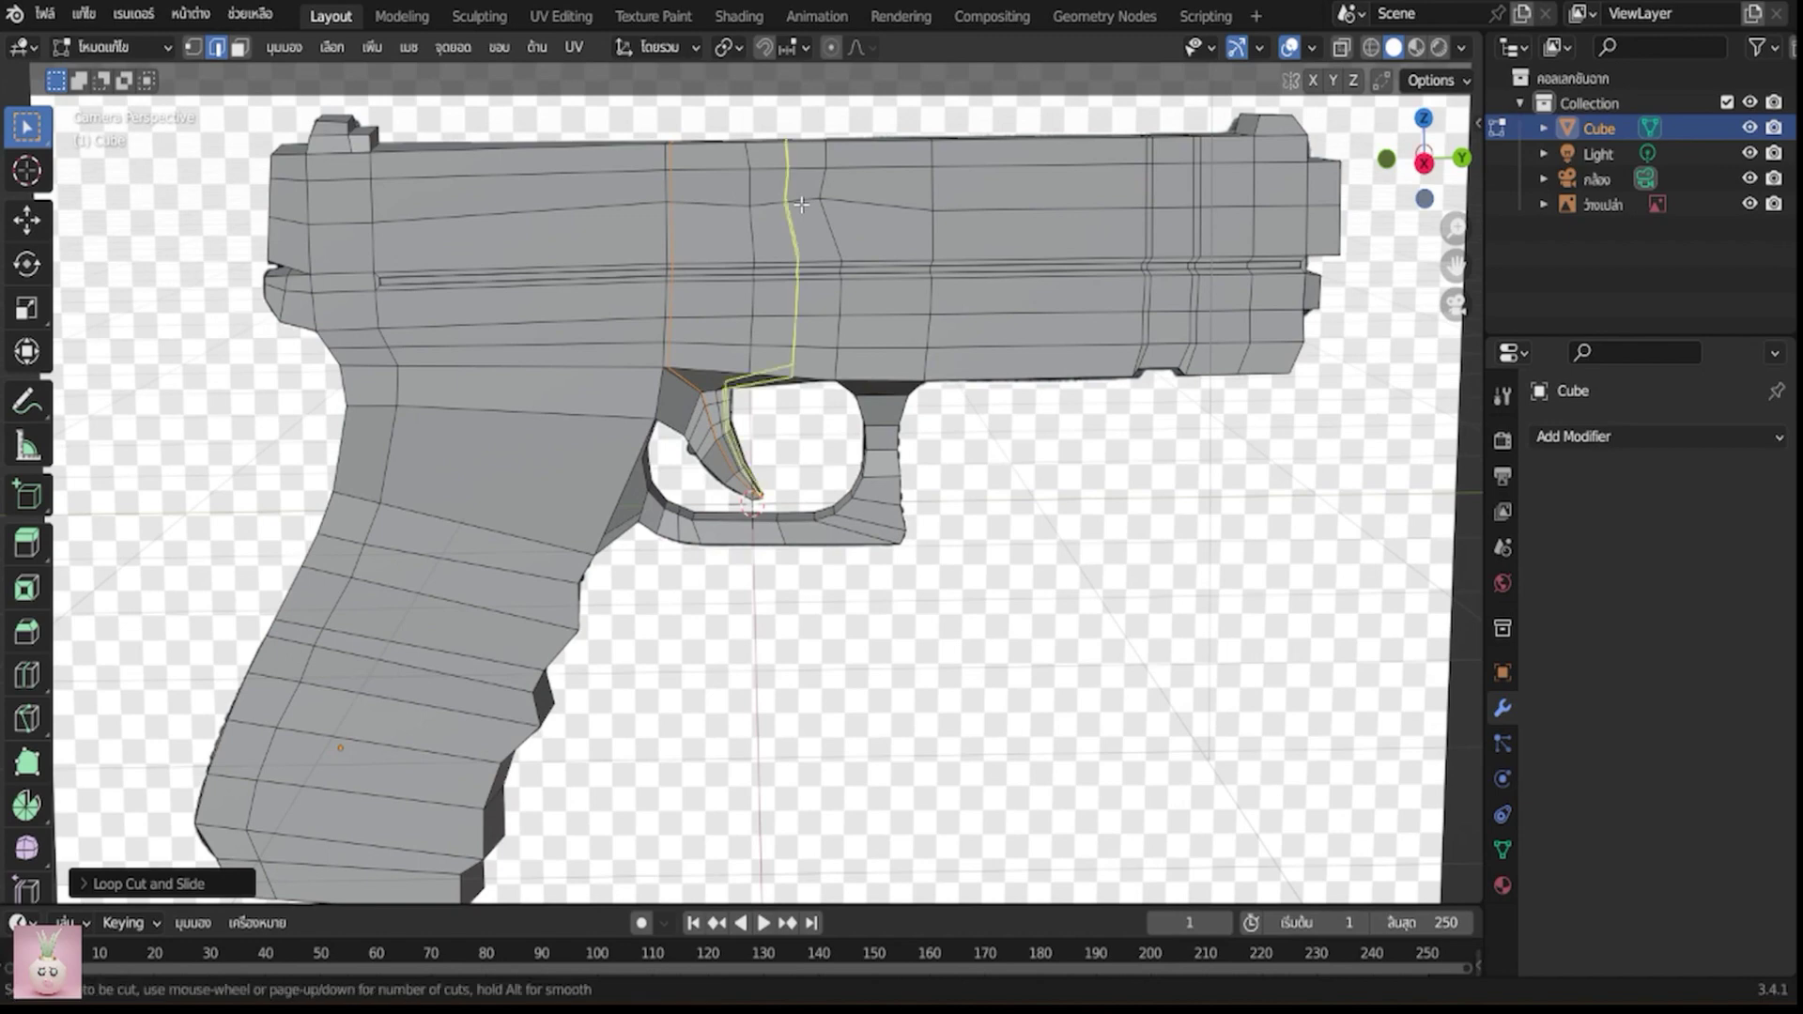
pyautogui.click(801, 204)
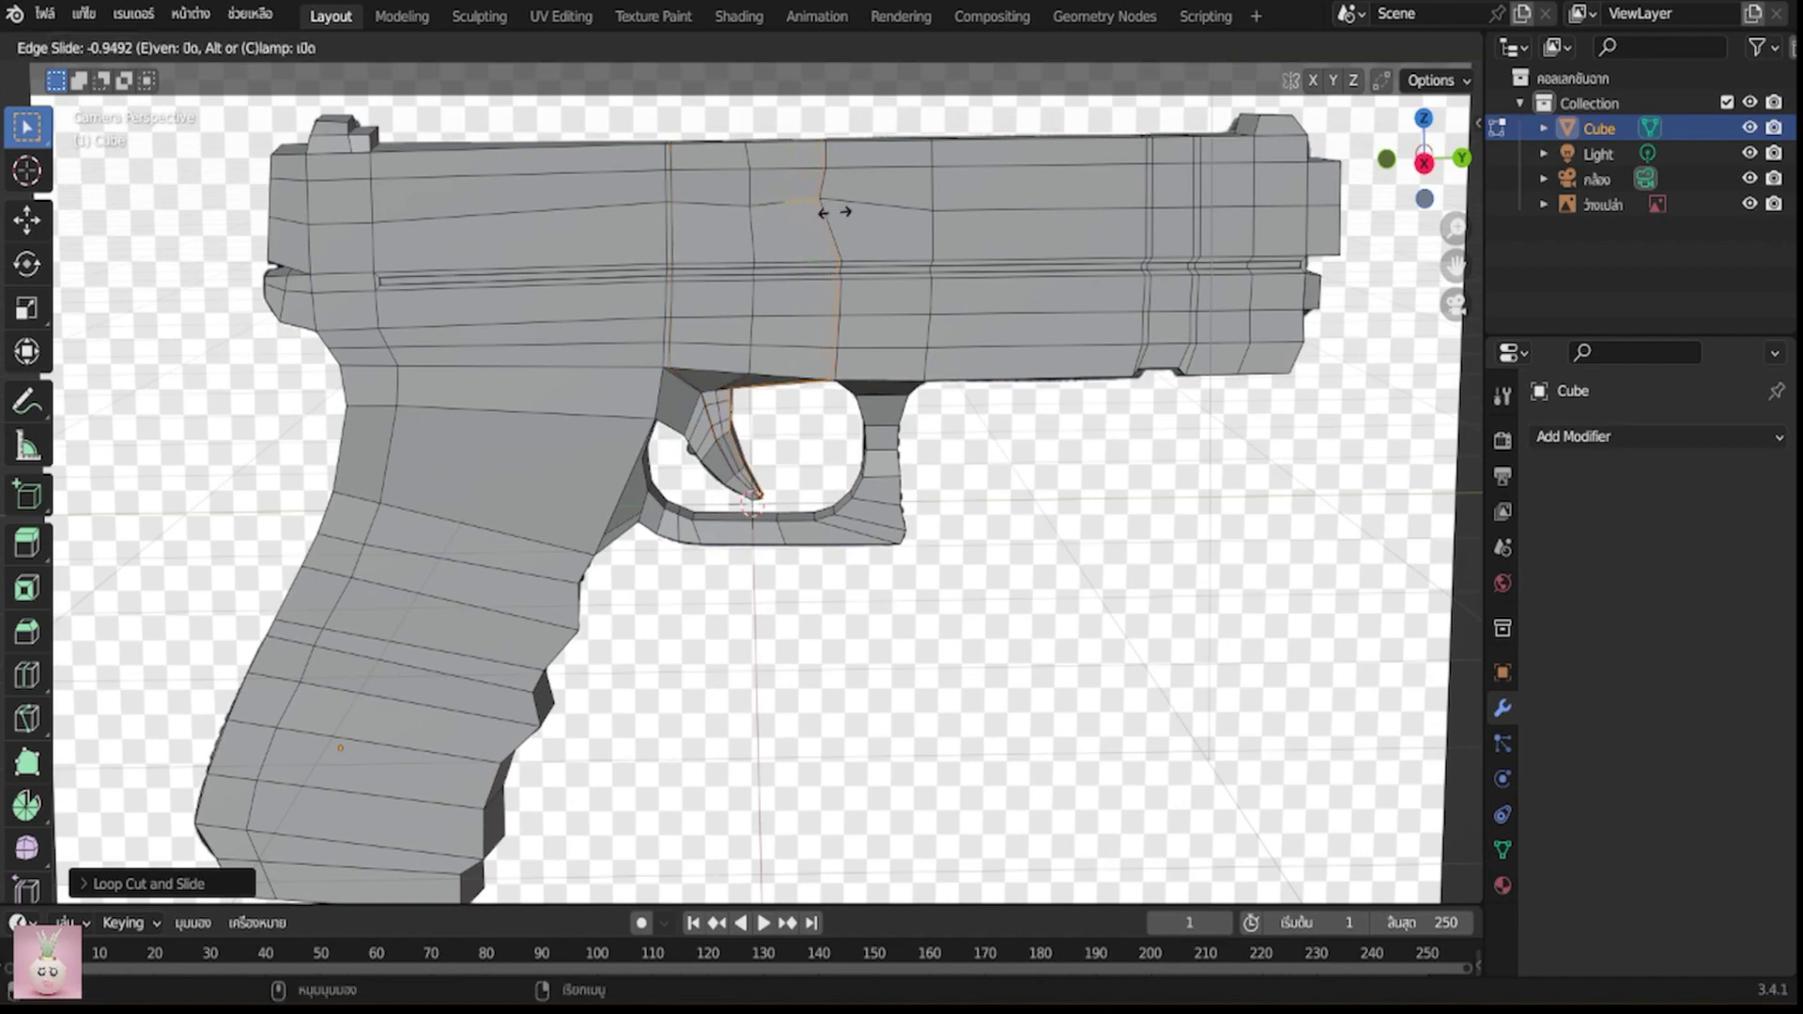
pyautogui.click(830, 216)
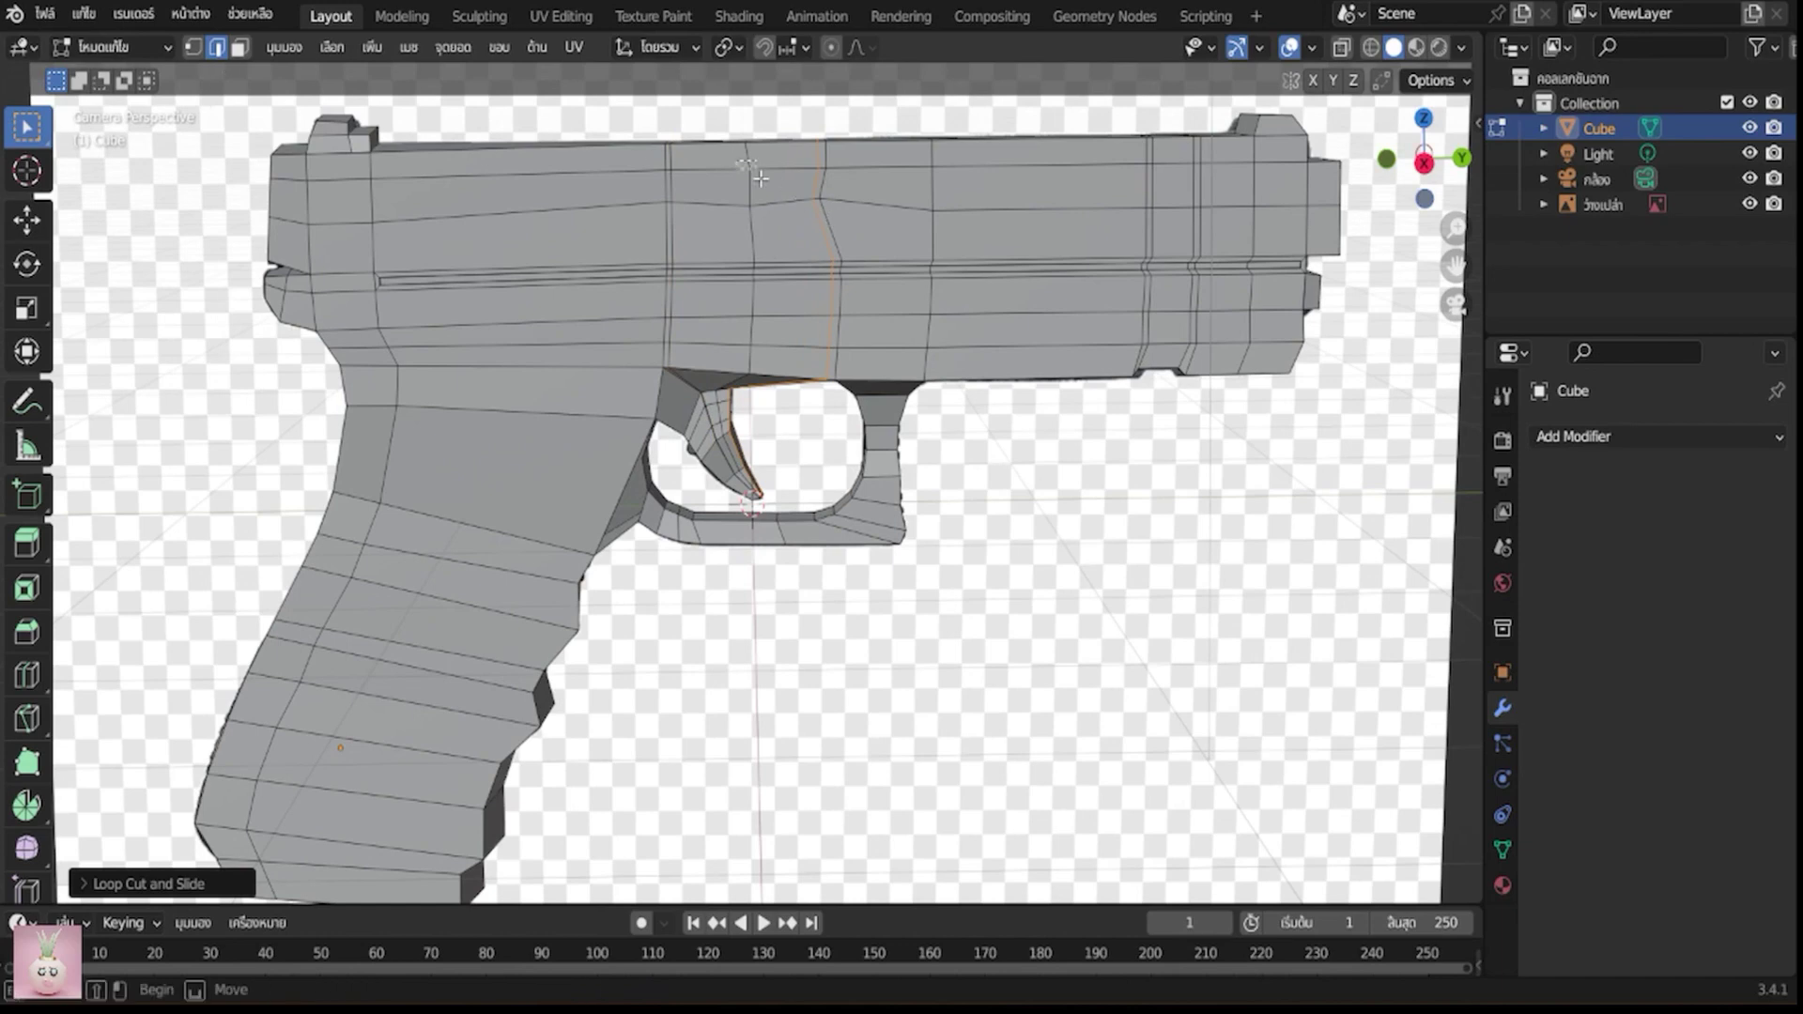
pyautogui.hotkey('ctrl', 'r')
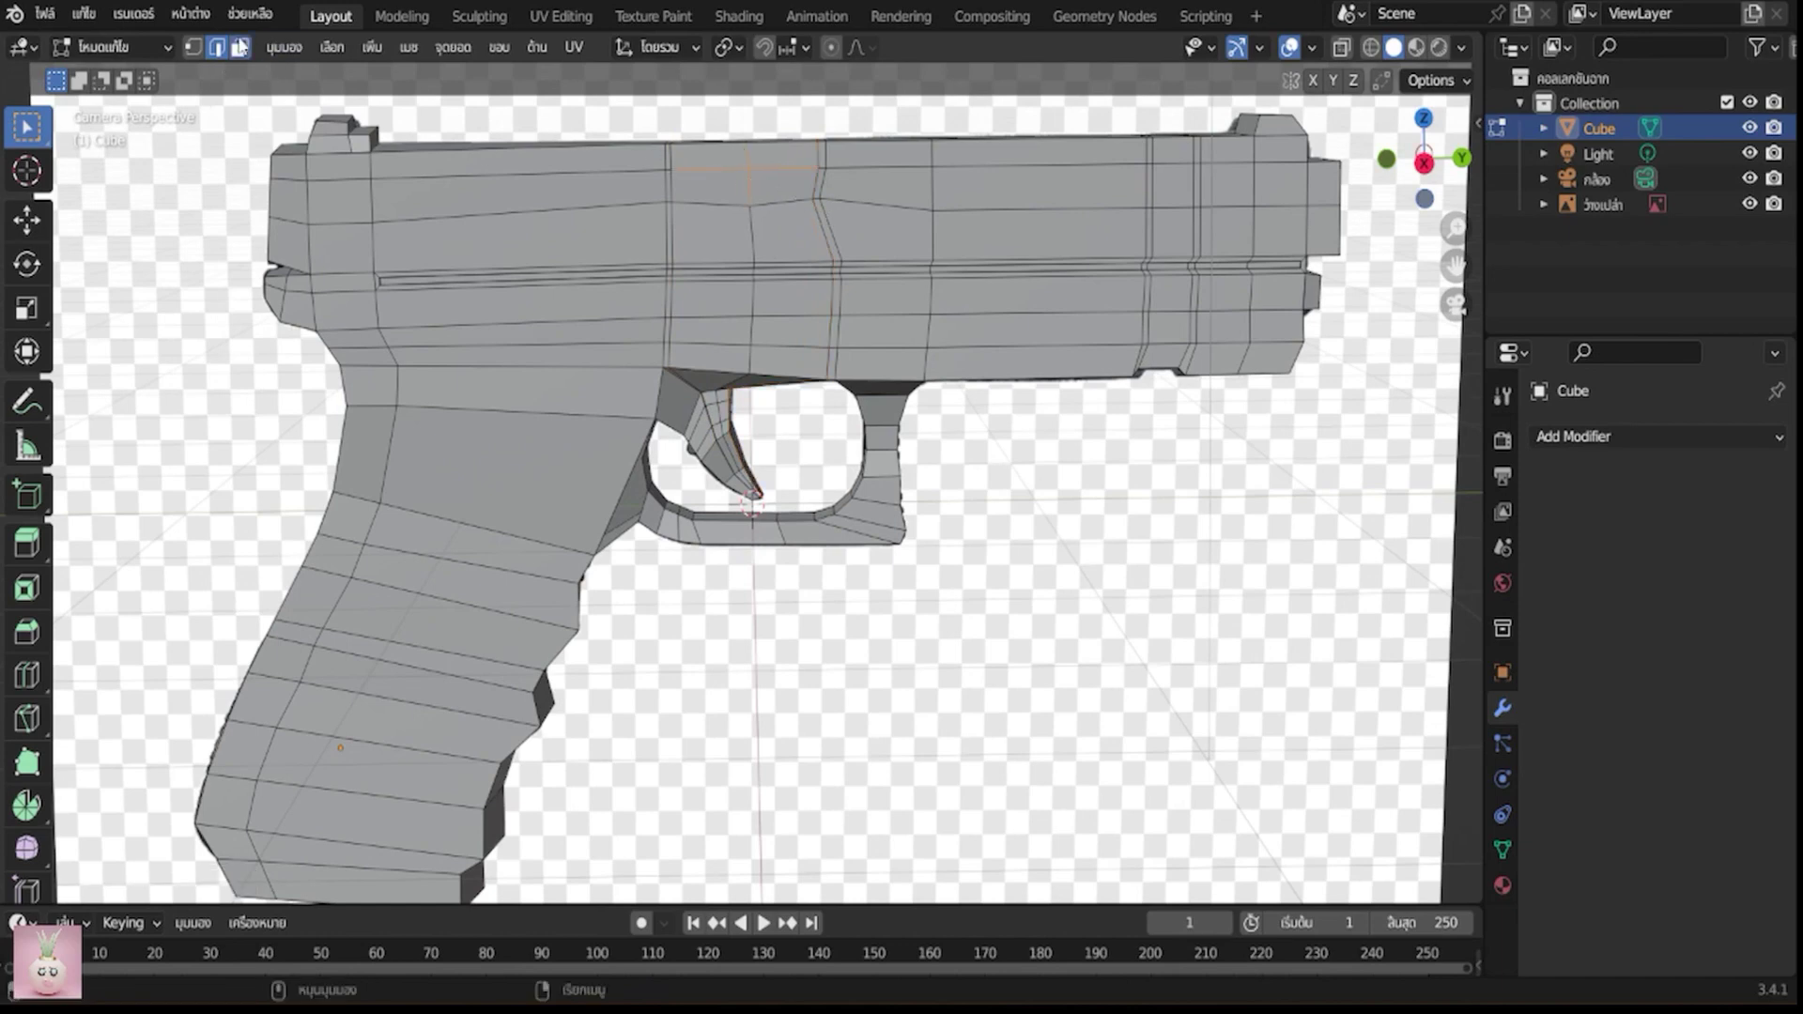
pyautogui.click(241, 47)
# Inset the top slide face and extrude it inward about 0.028 m as a recessed panel
pyautogui.click(732, 162)
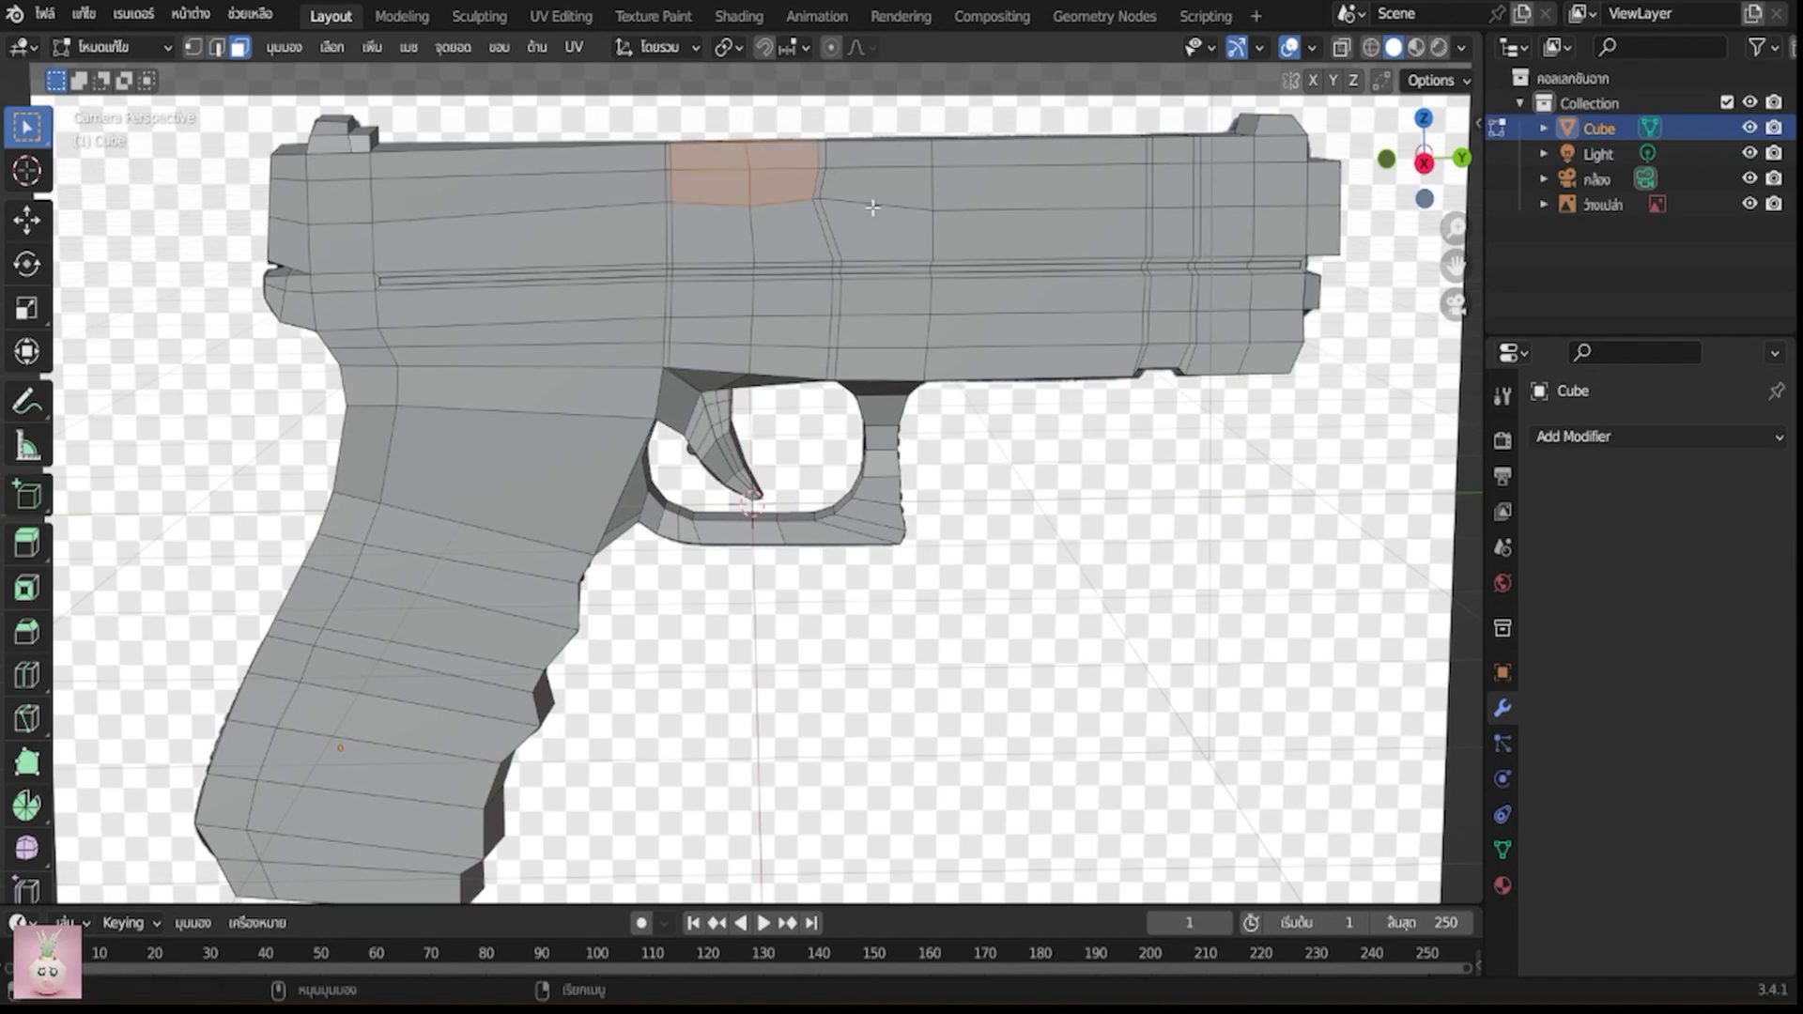
pyautogui.press('i')
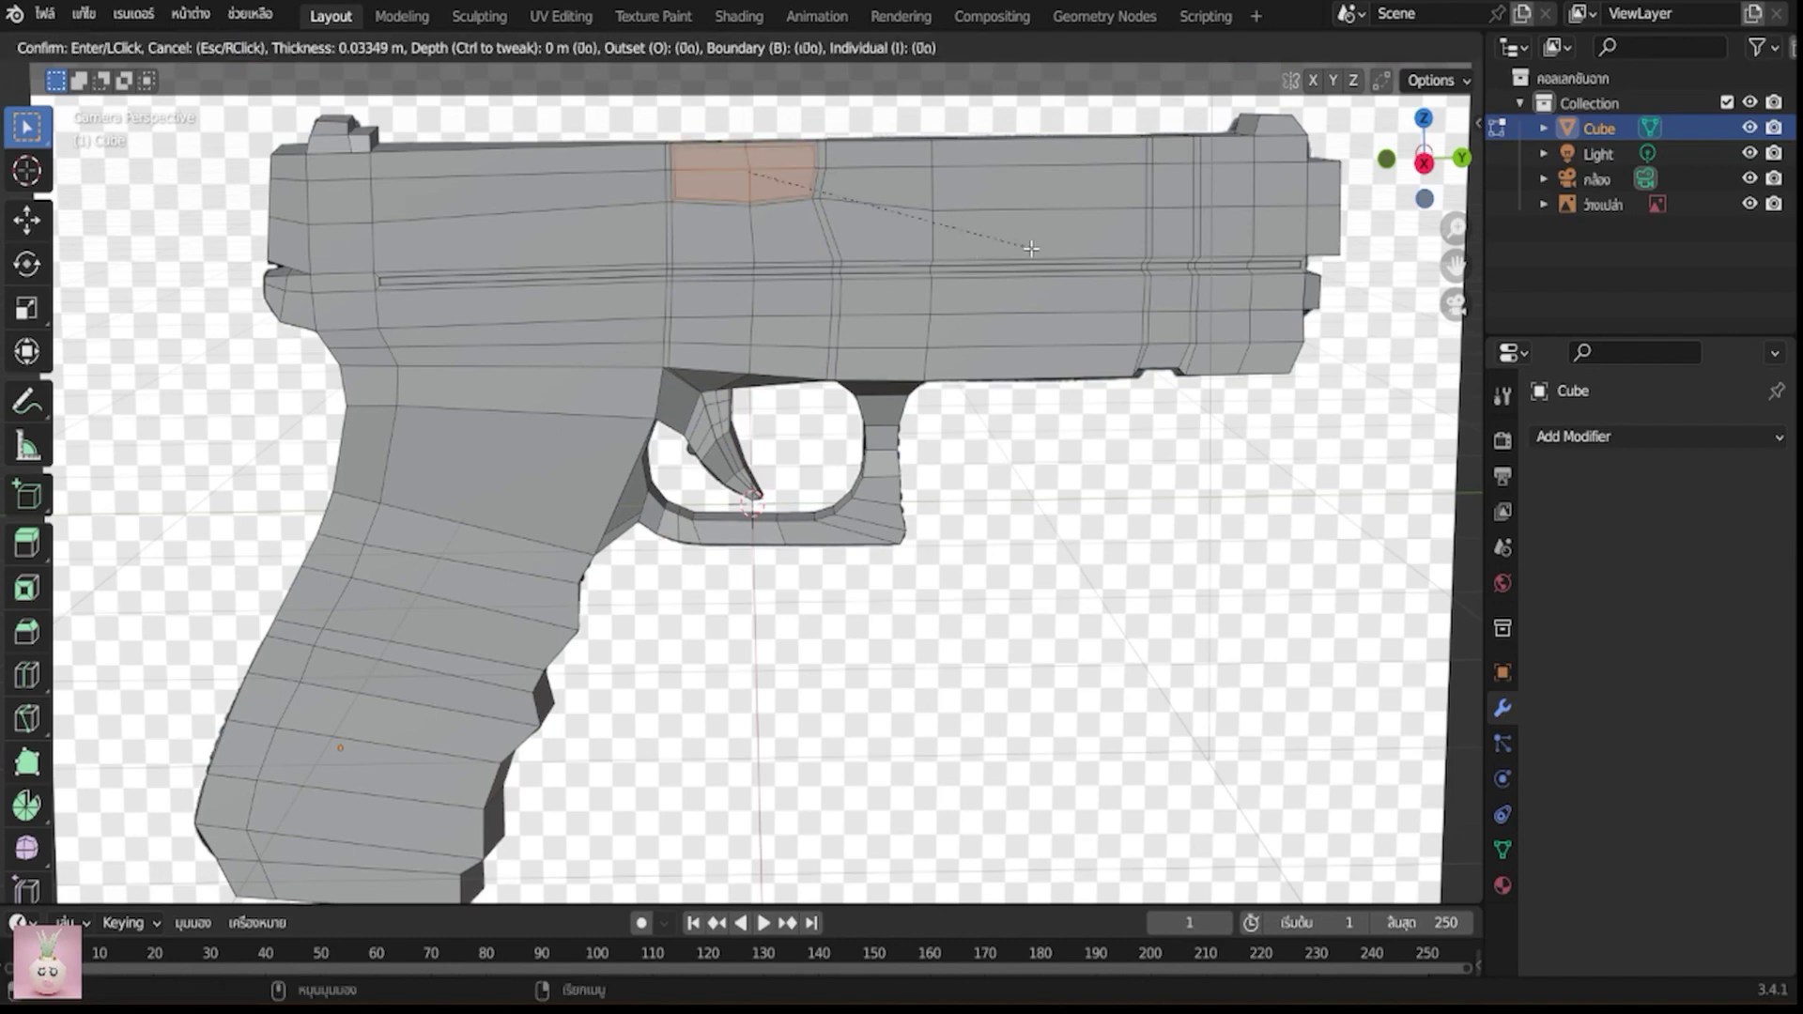
pyautogui.click(1031, 249)
pyautogui.moveTo(1031, 248)
pyautogui.mouseDown(button='middle')
pyautogui.moveTo(967, 366)
pyautogui.moveTo(1059, 409)
pyautogui.mouseUp(button='middle')
pyautogui.scroll(3, 1037, 538)
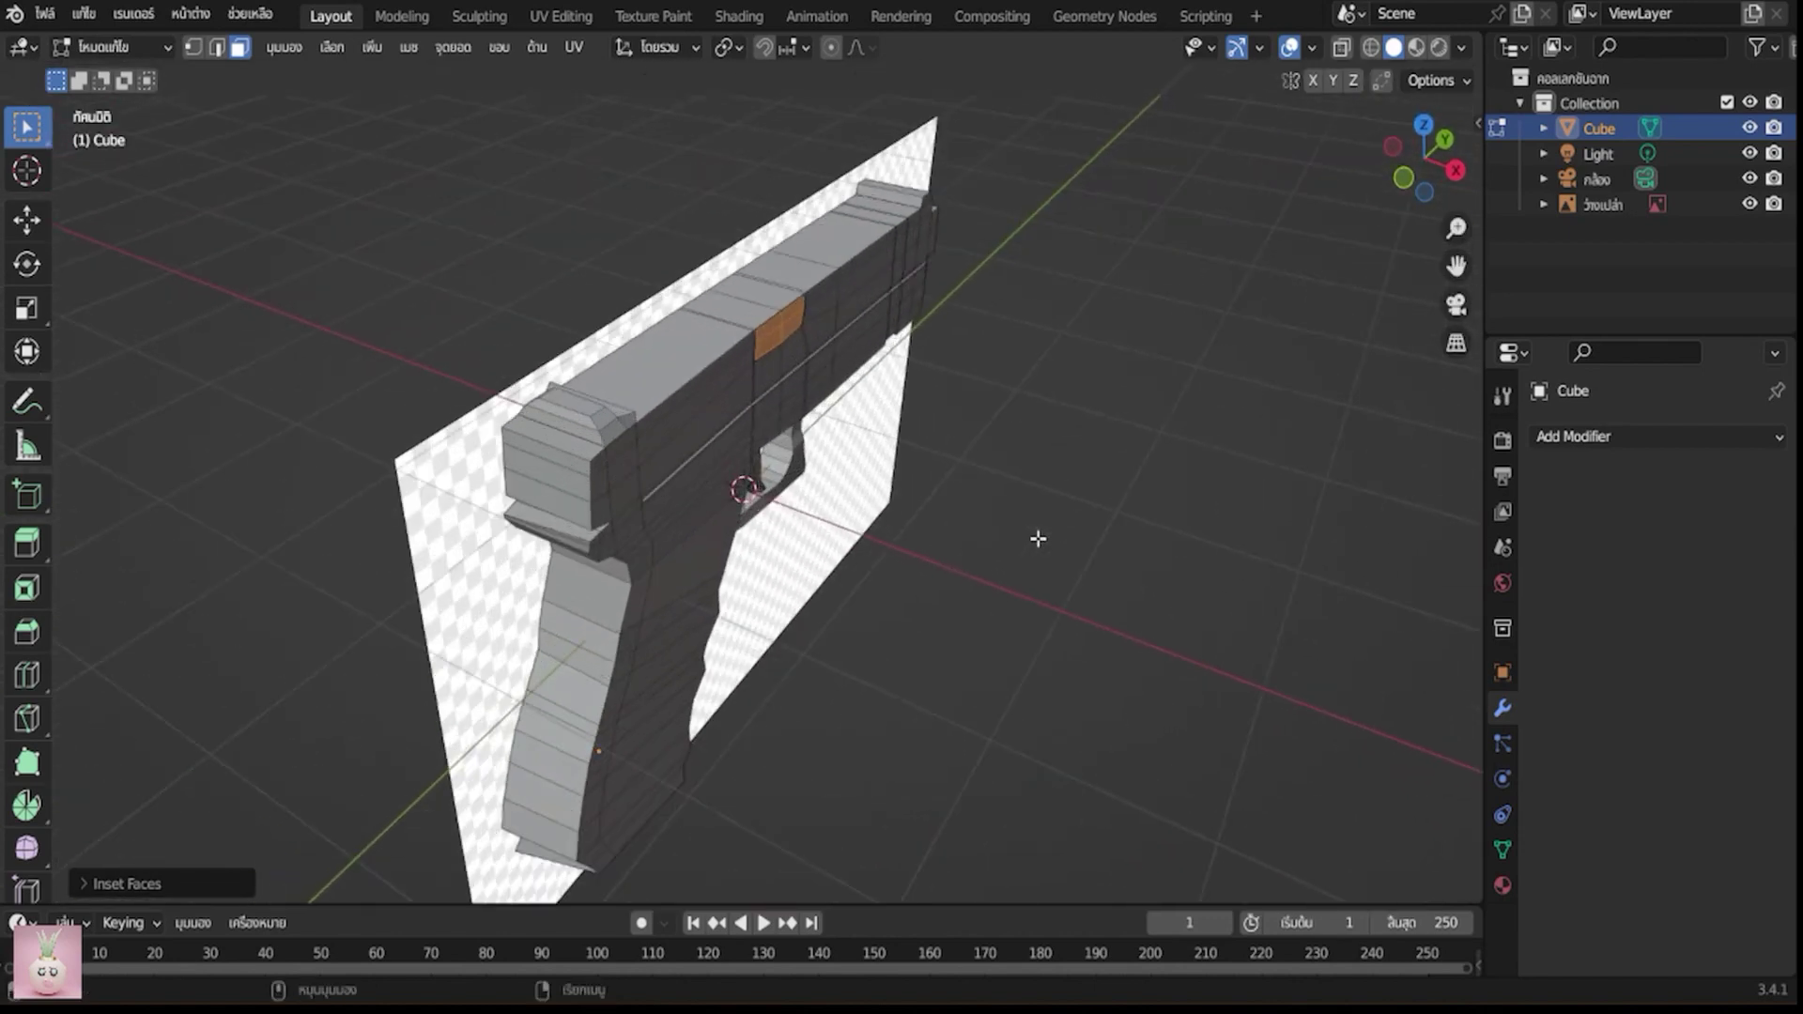
pyautogui.press('e')
pyautogui.click(1039, 453)
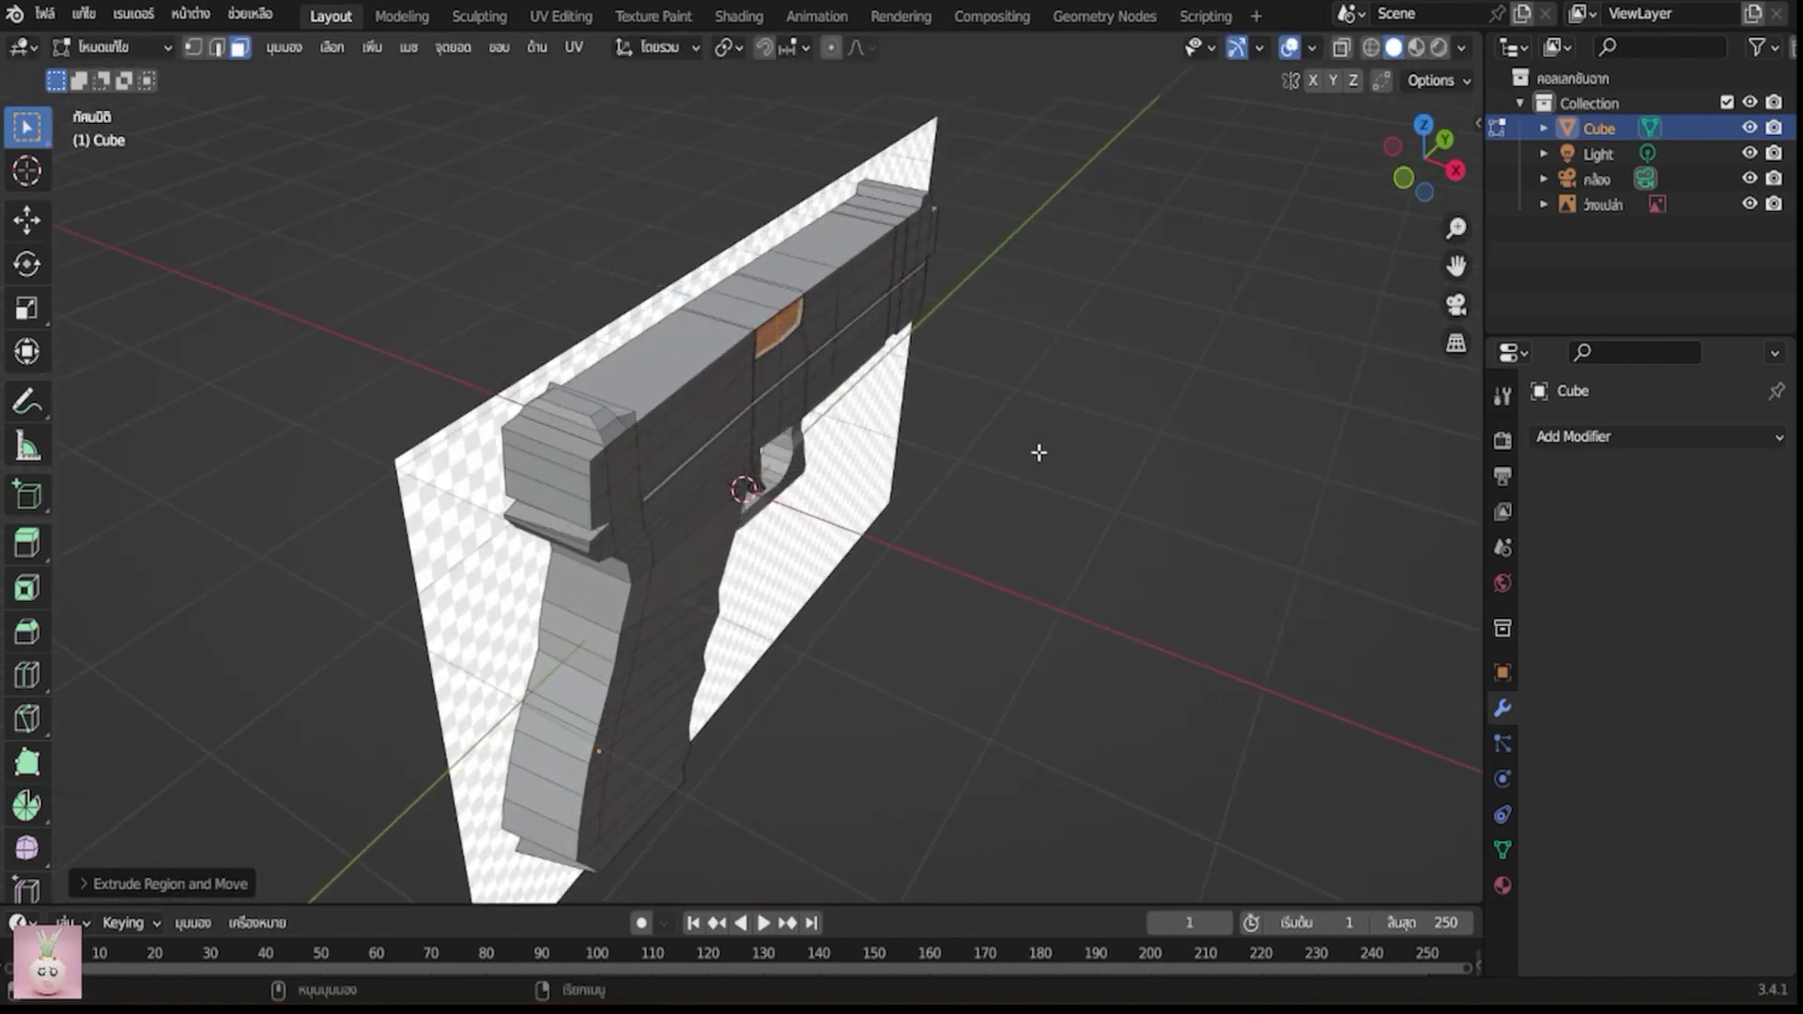
pyautogui.press('KP_0')
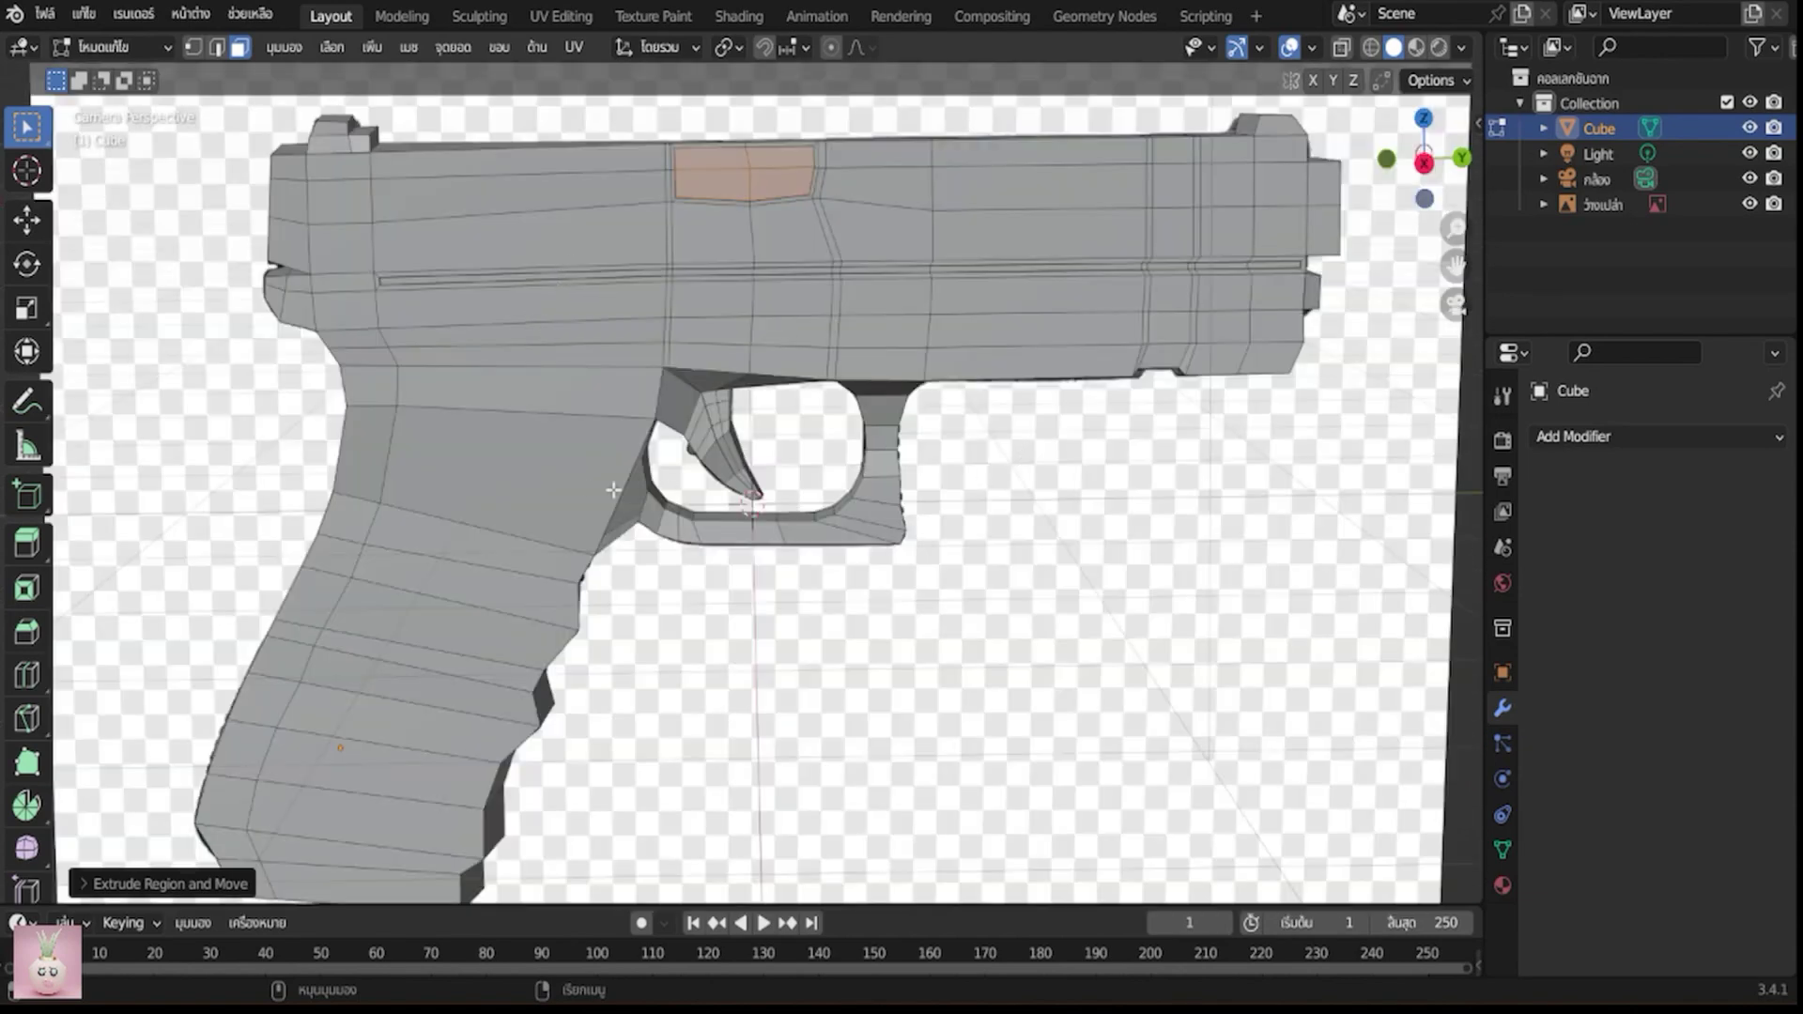
# Inset and recess the matching slide face on the other side, then save
pyautogui.moveTo(614, 490)
pyautogui.mouseDown(button='middle')
pyautogui.moveTo(1073, 548)
pyautogui.moveTo(1115, 499)
pyautogui.moveTo(1001, 523)
pyautogui.mouseUp(button='middle')
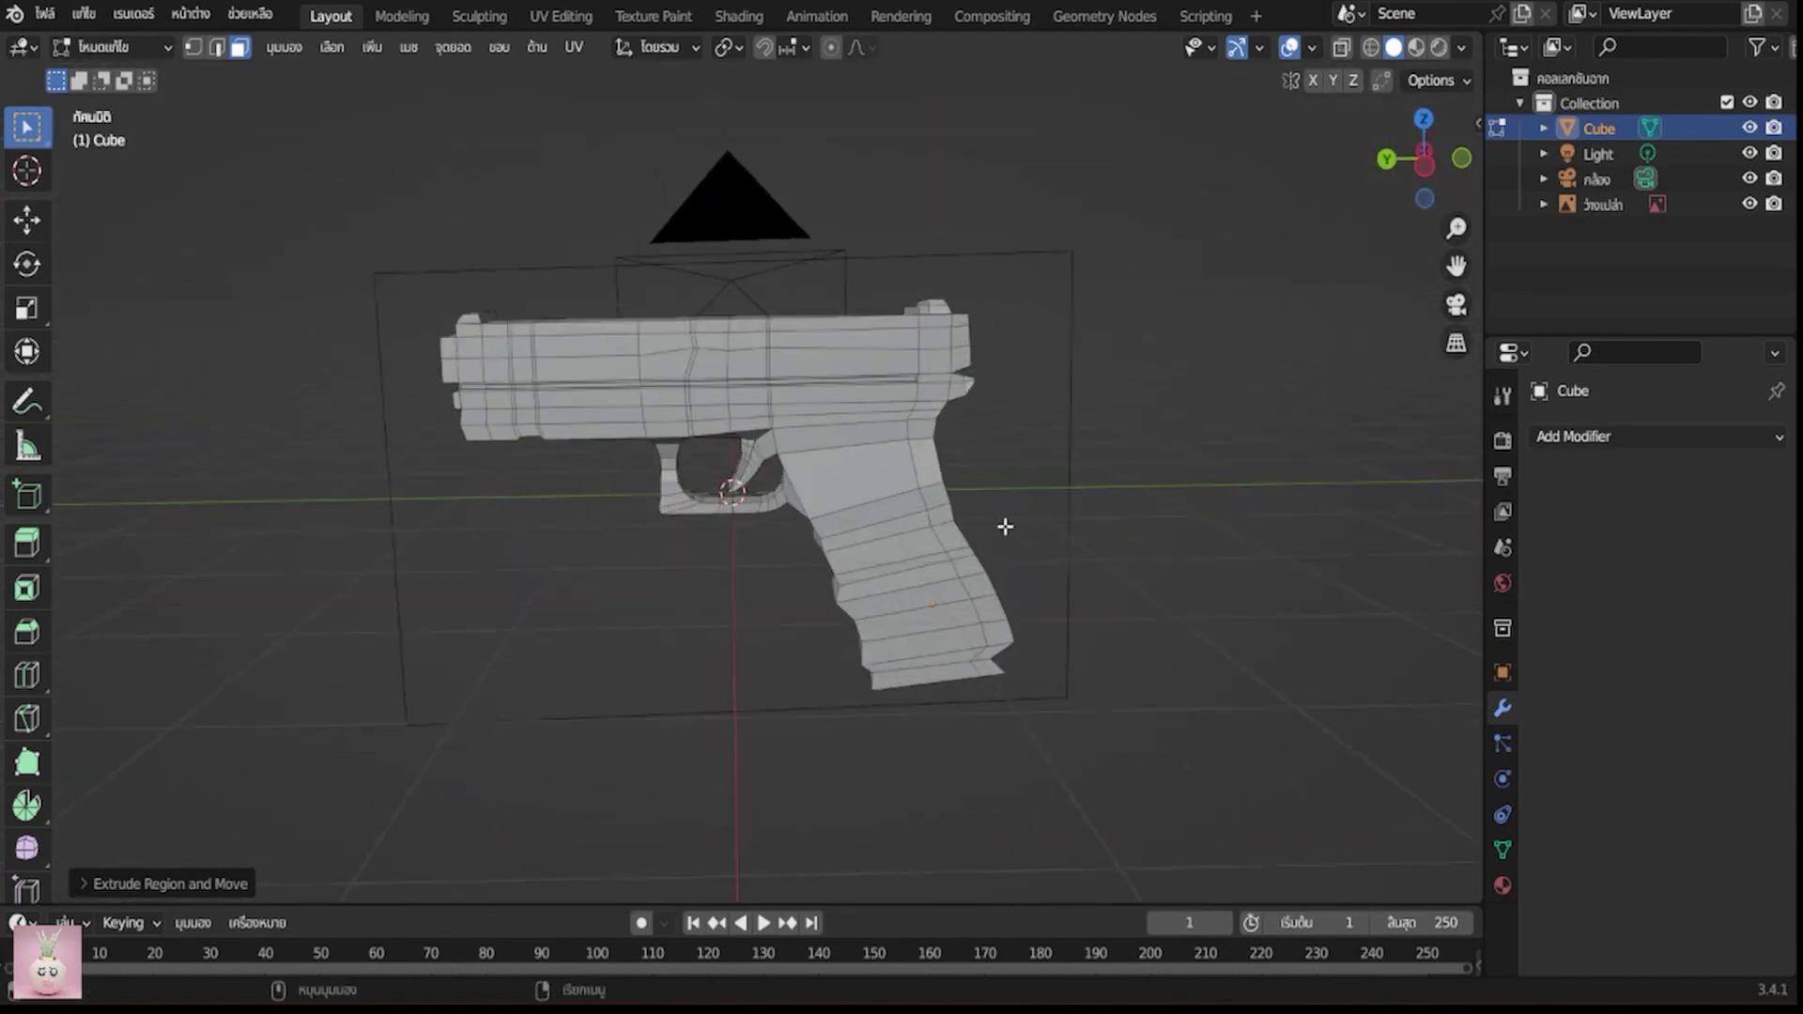
pyautogui.click(742, 338)
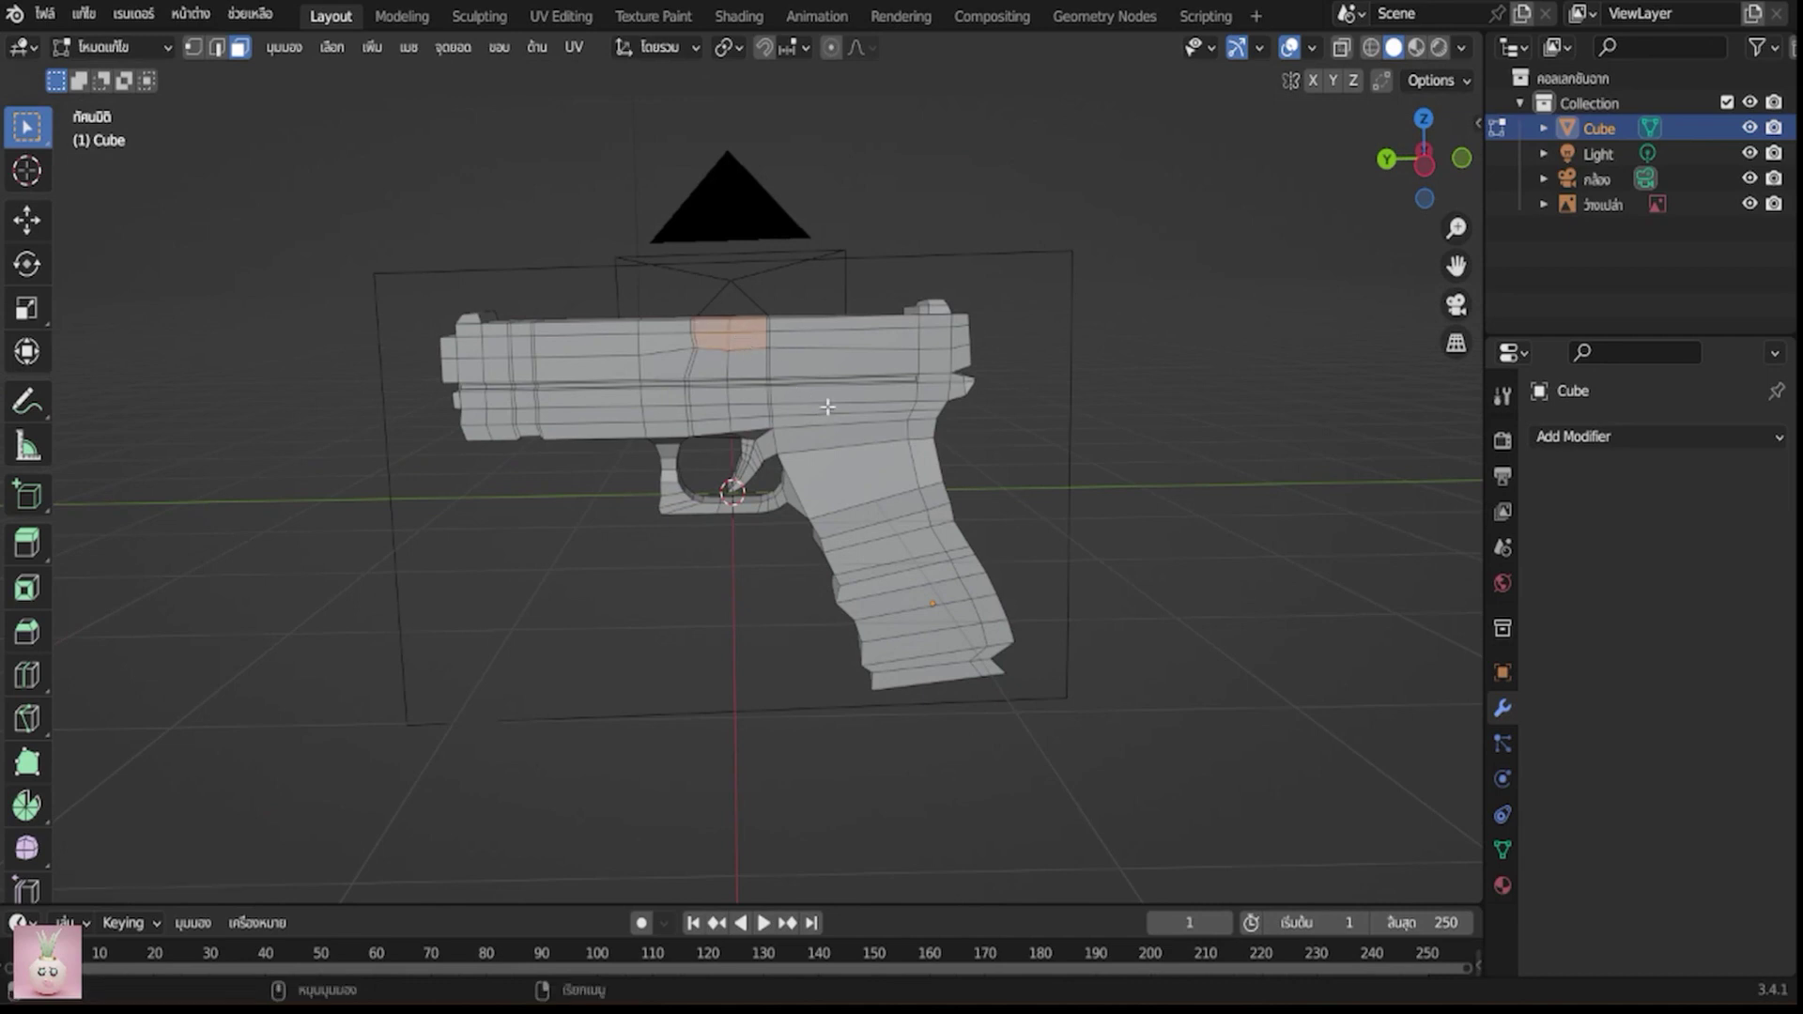
pyautogui.press('i')
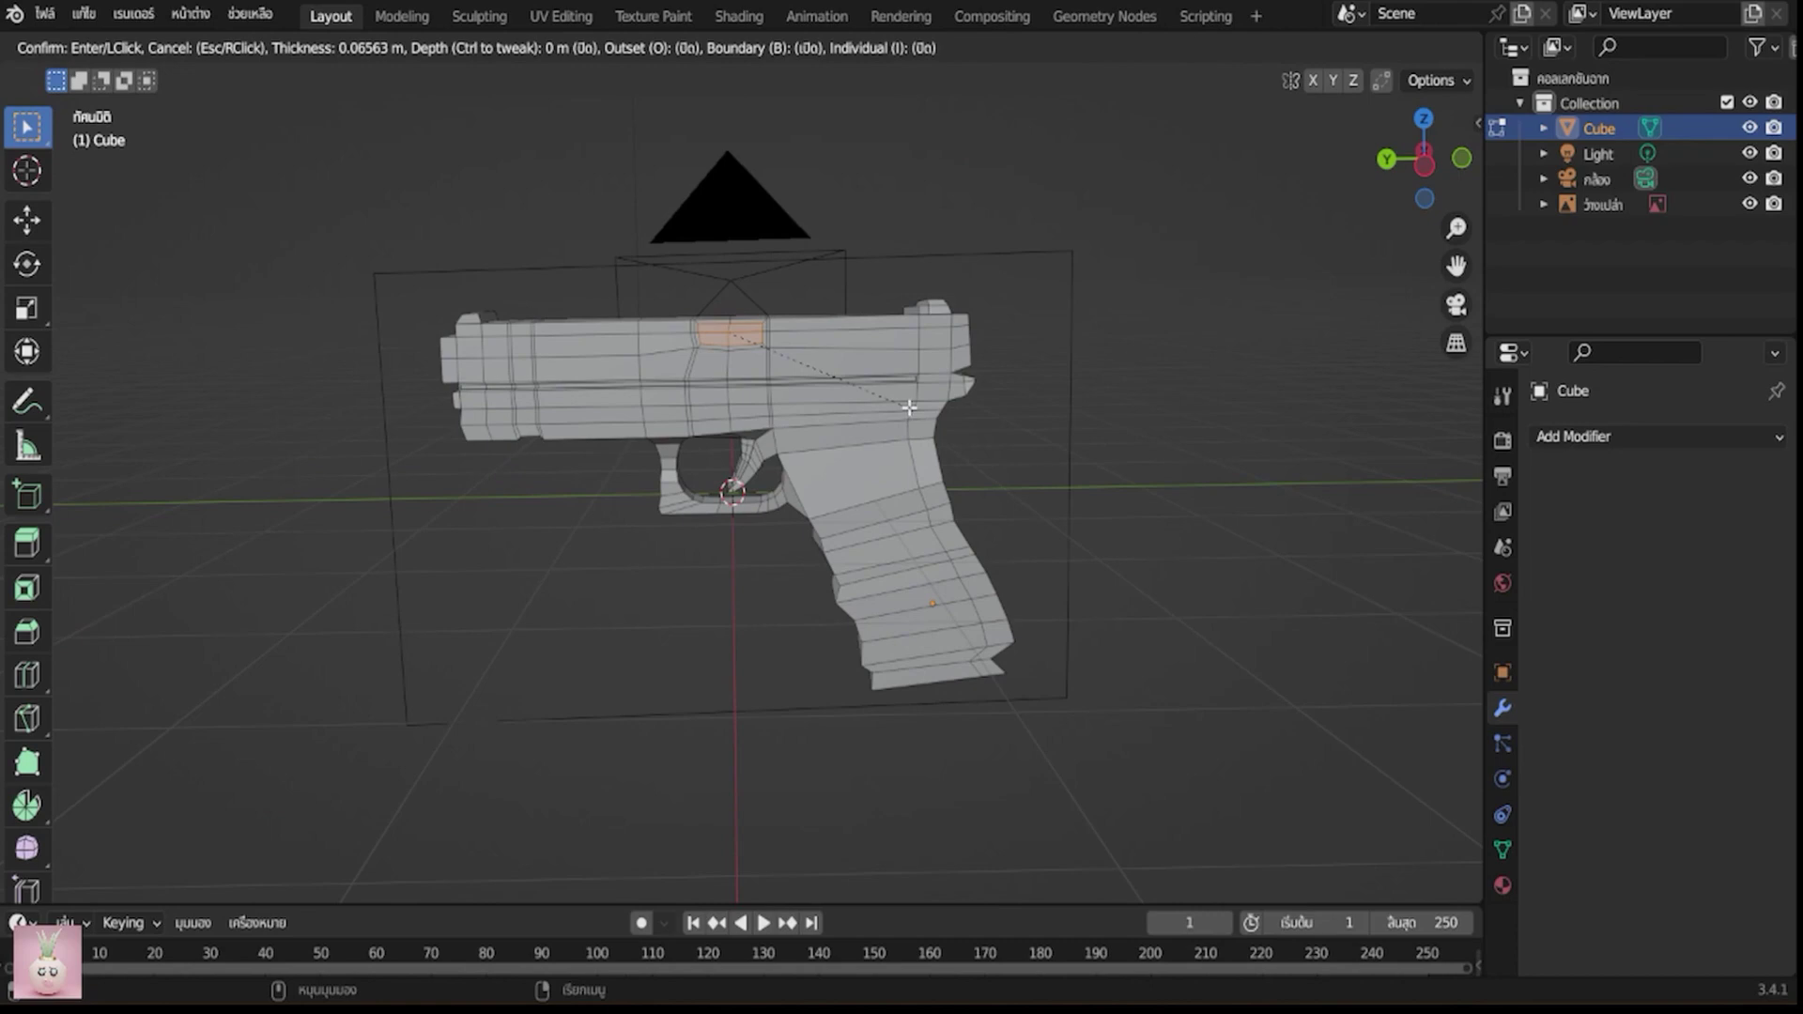
pyautogui.click(909, 406)
pyautogui.moveTo(907, 413); pyautogui.dragTo(708, 469, button='middle')
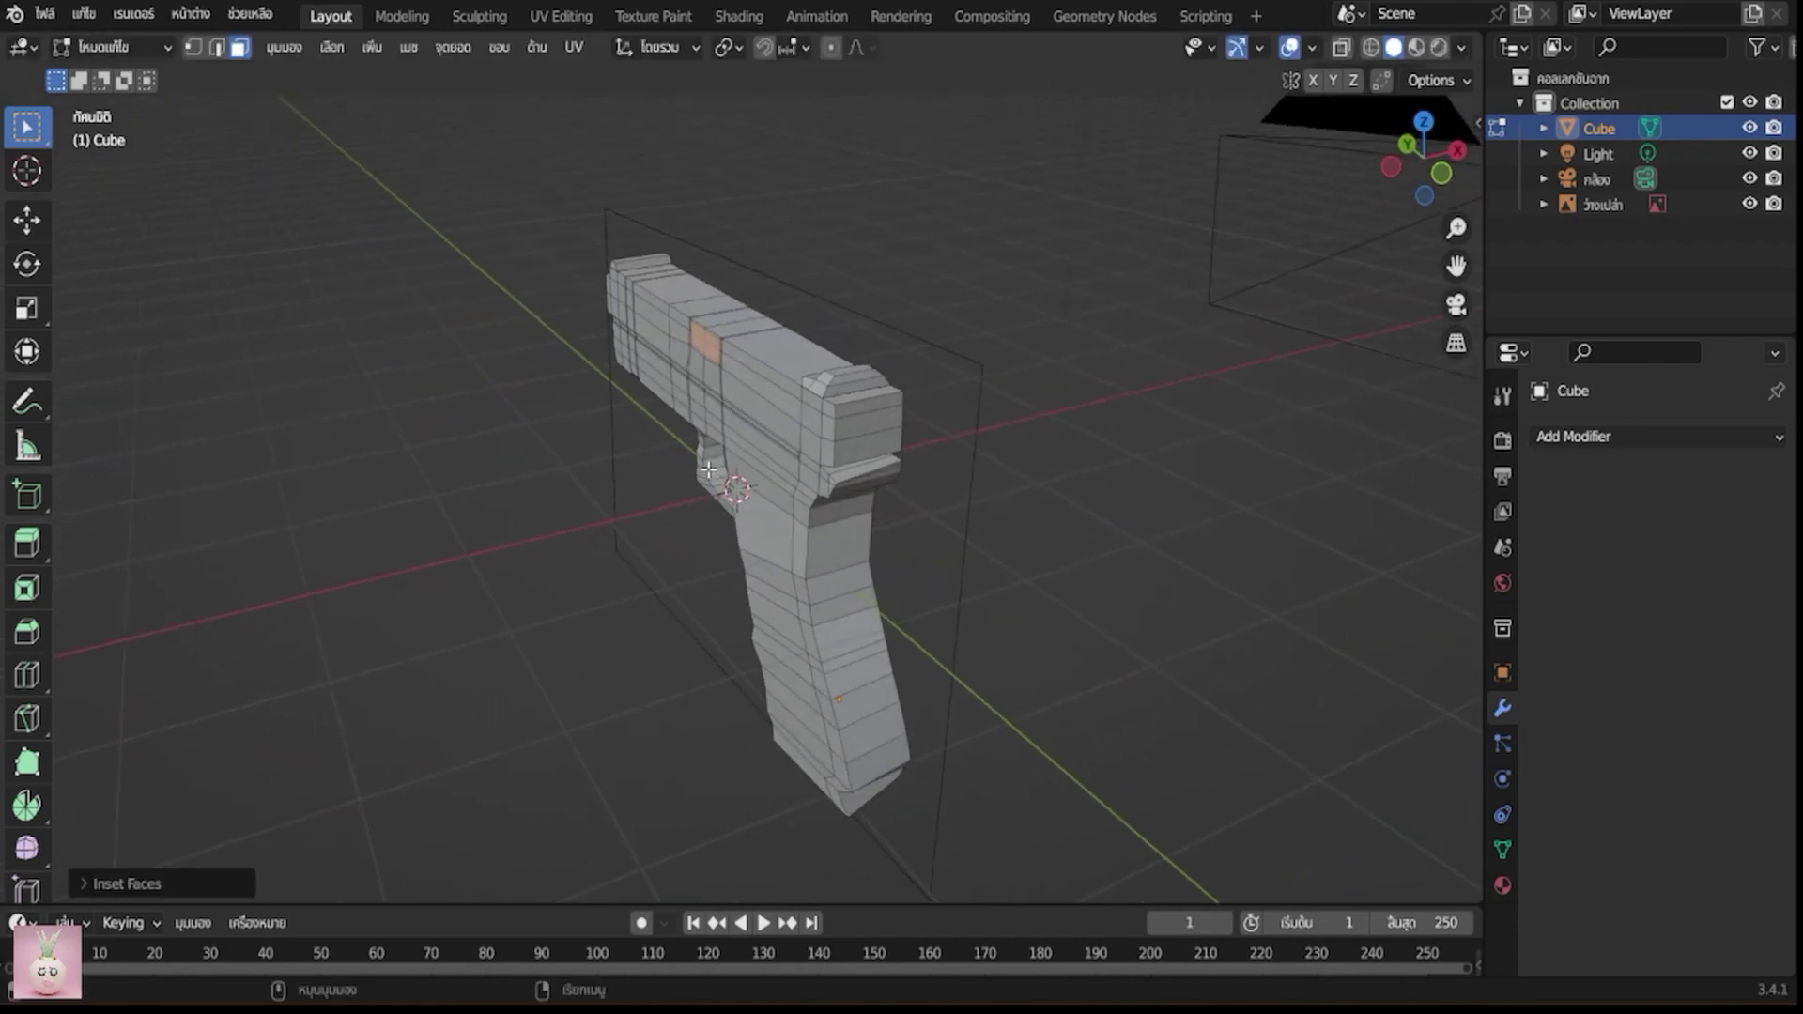
pyautogui.press('e')
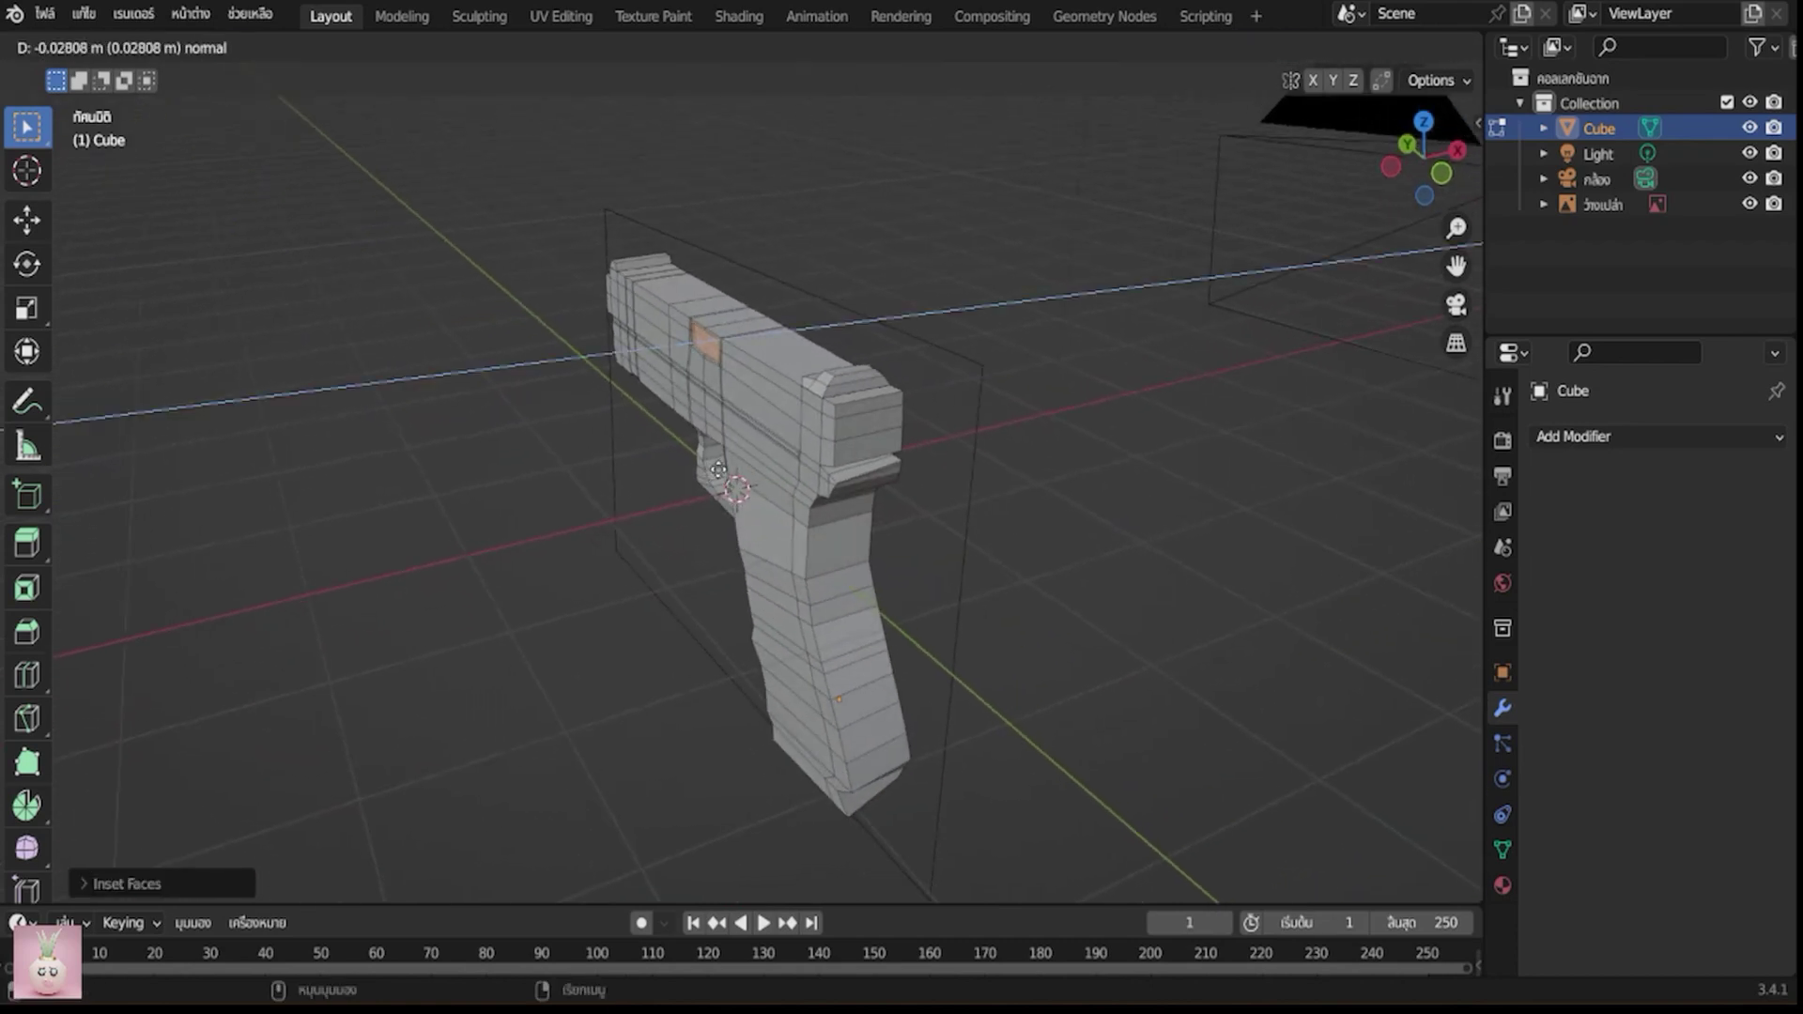
pyautogui.click(718, 470)
pyautogui.press('KP_0')
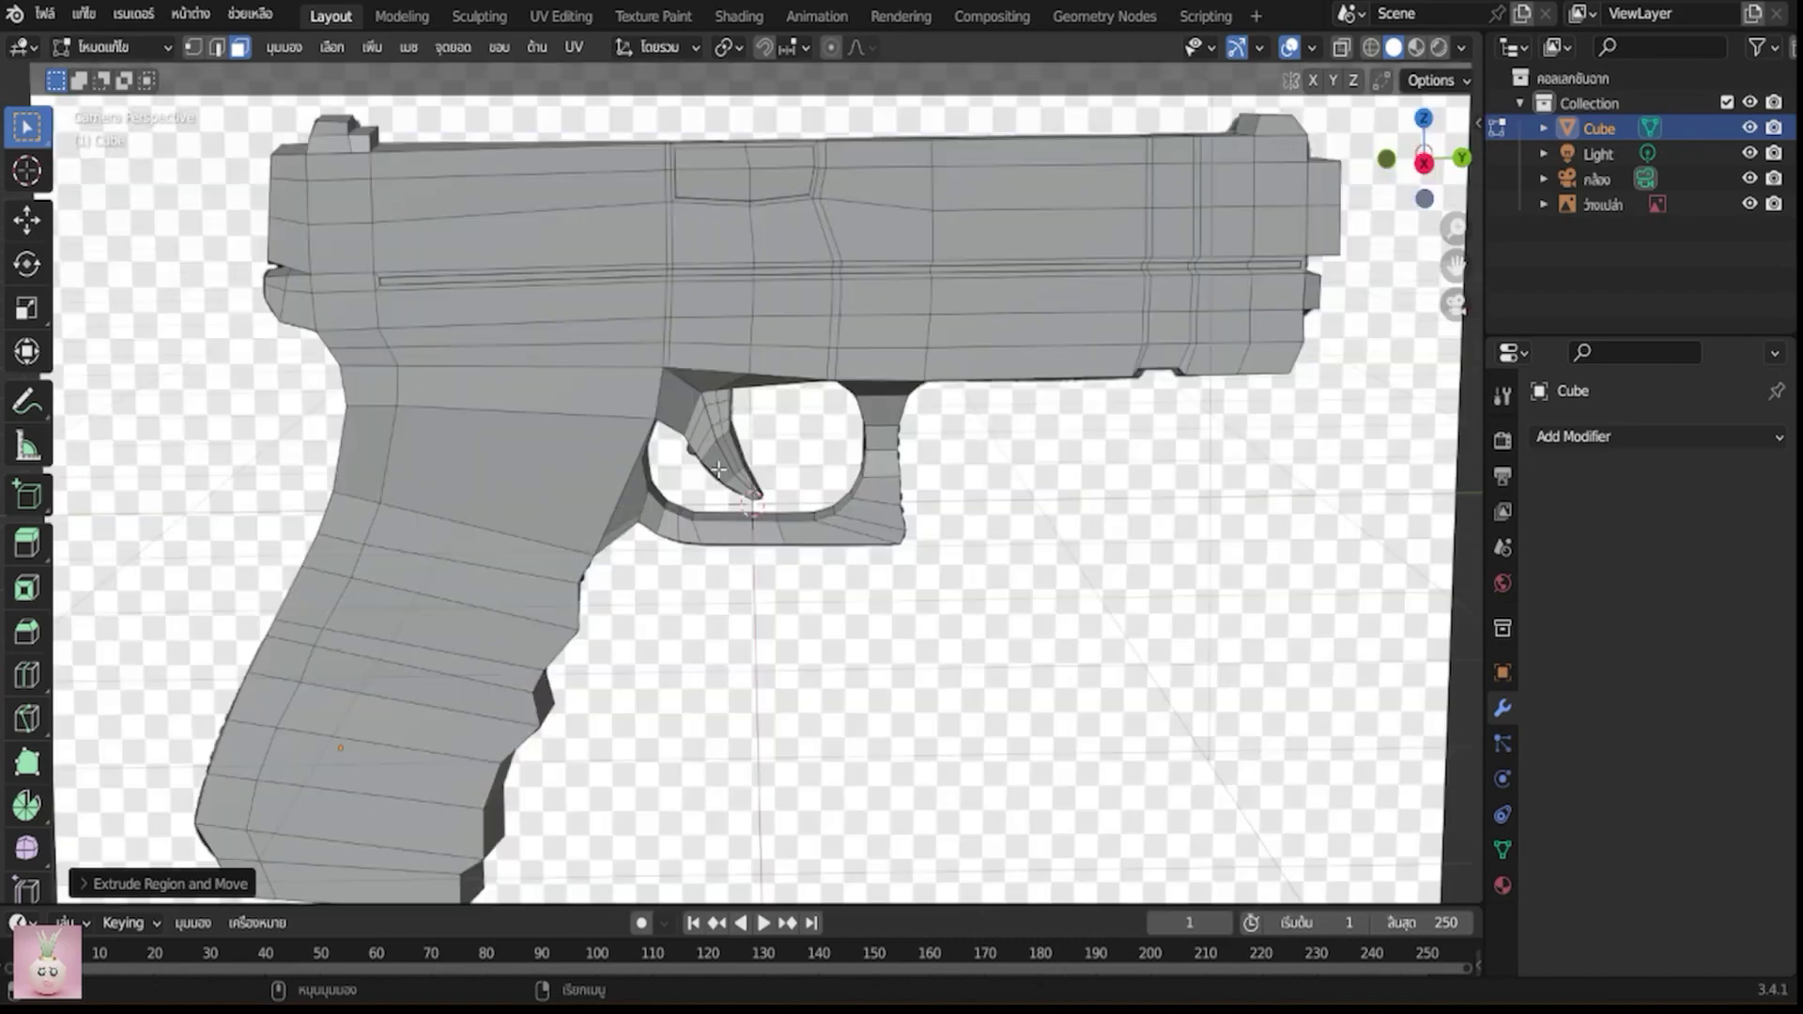
pyautogui.hotkey('ctrl', 's')
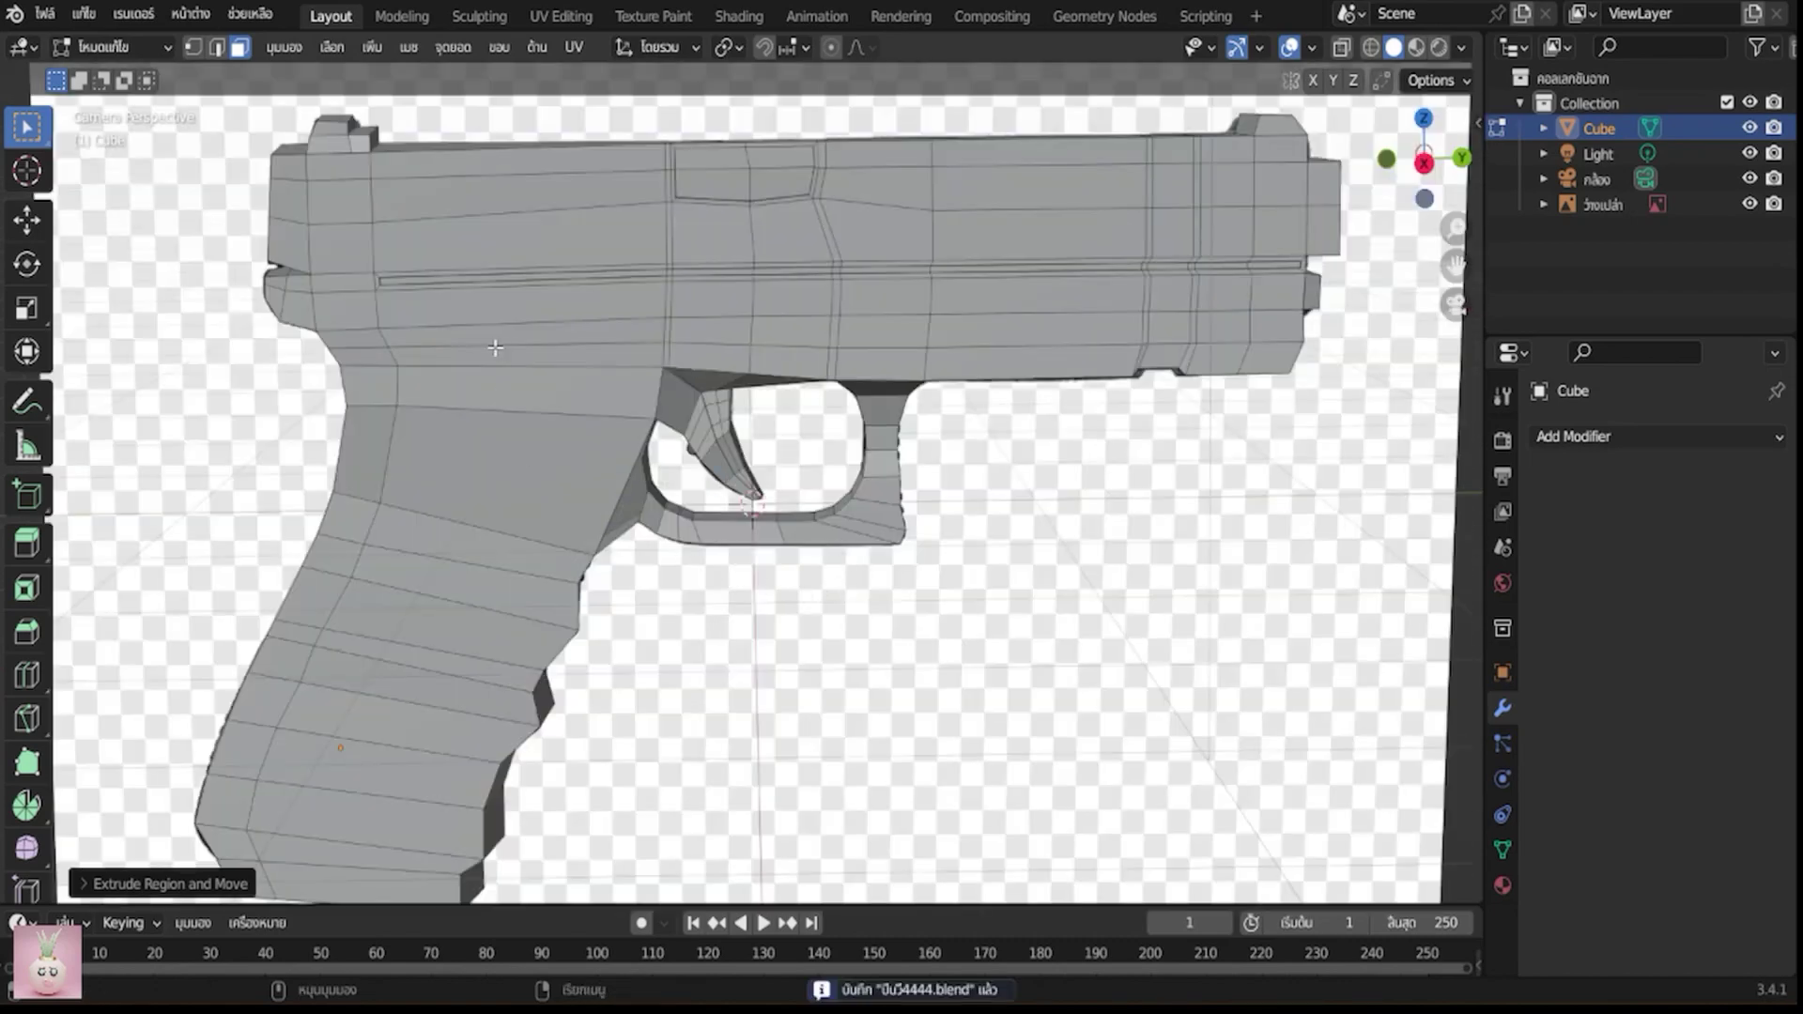
# Add two vertical edge loops through the grip and slide
pyautogui.press('ctrl')
pyautogui.hotkey('ctrl', 'r')
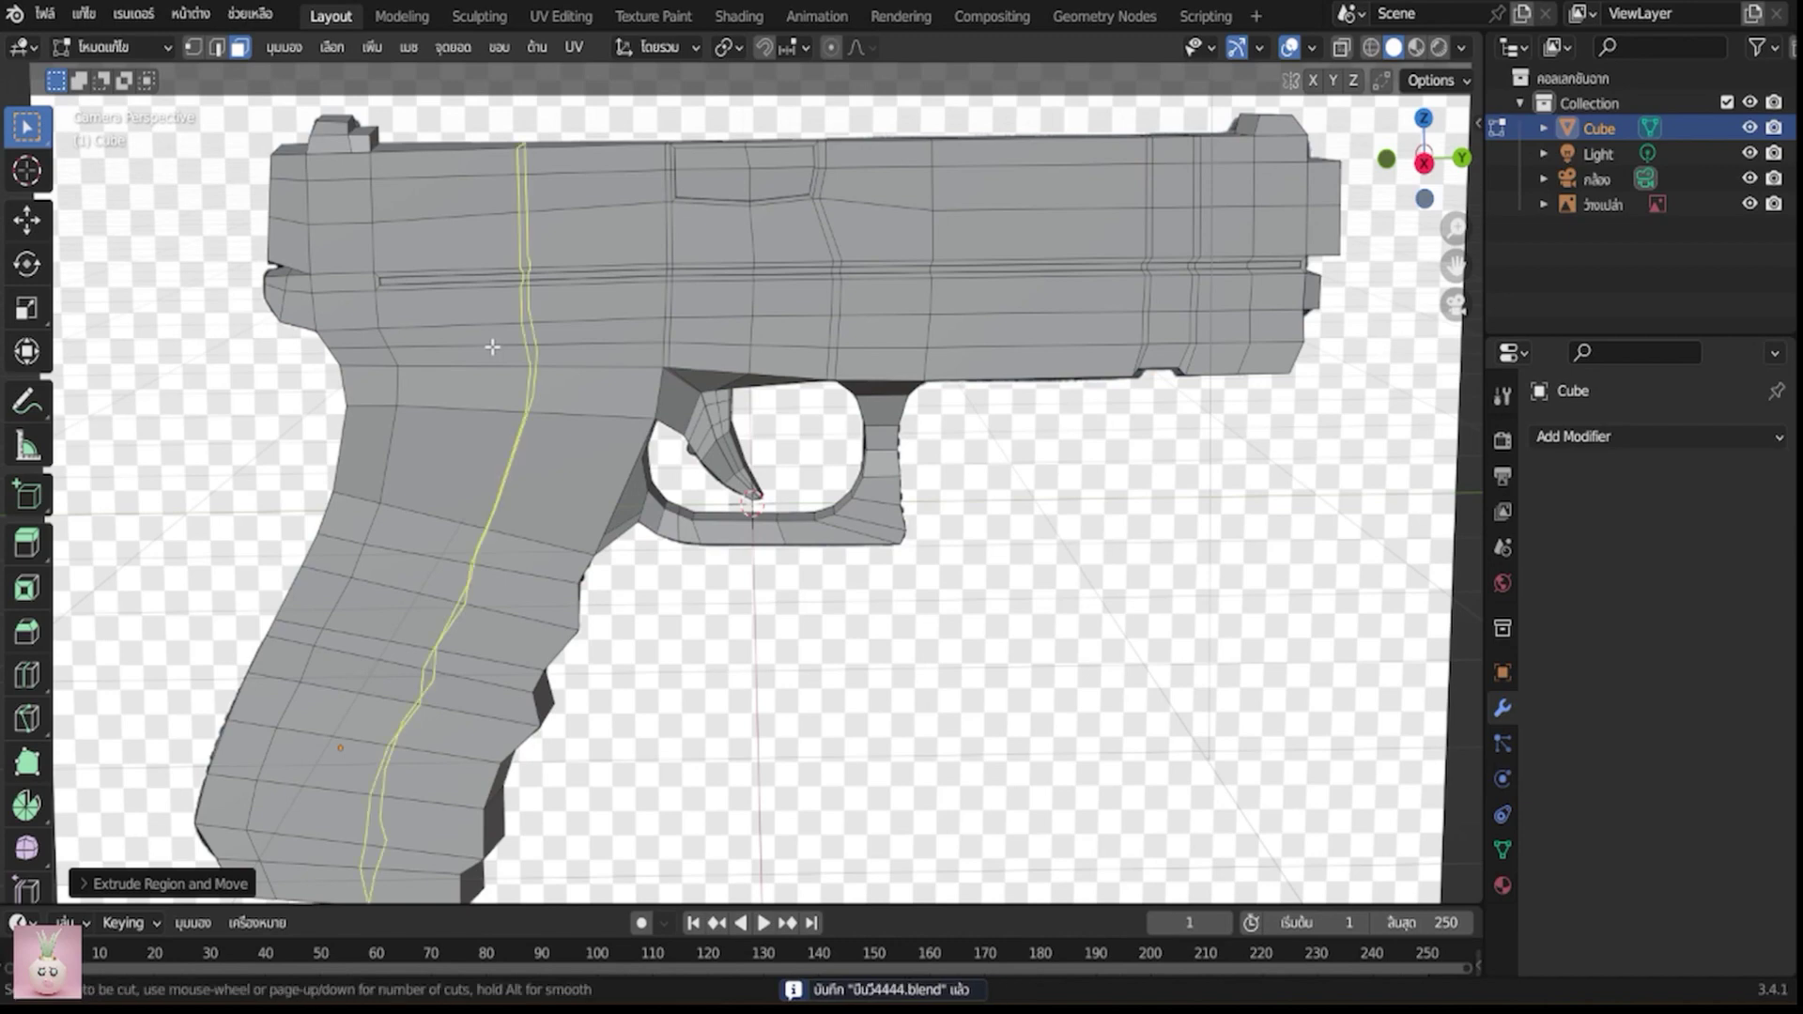
pyautogui.click(492, 348)
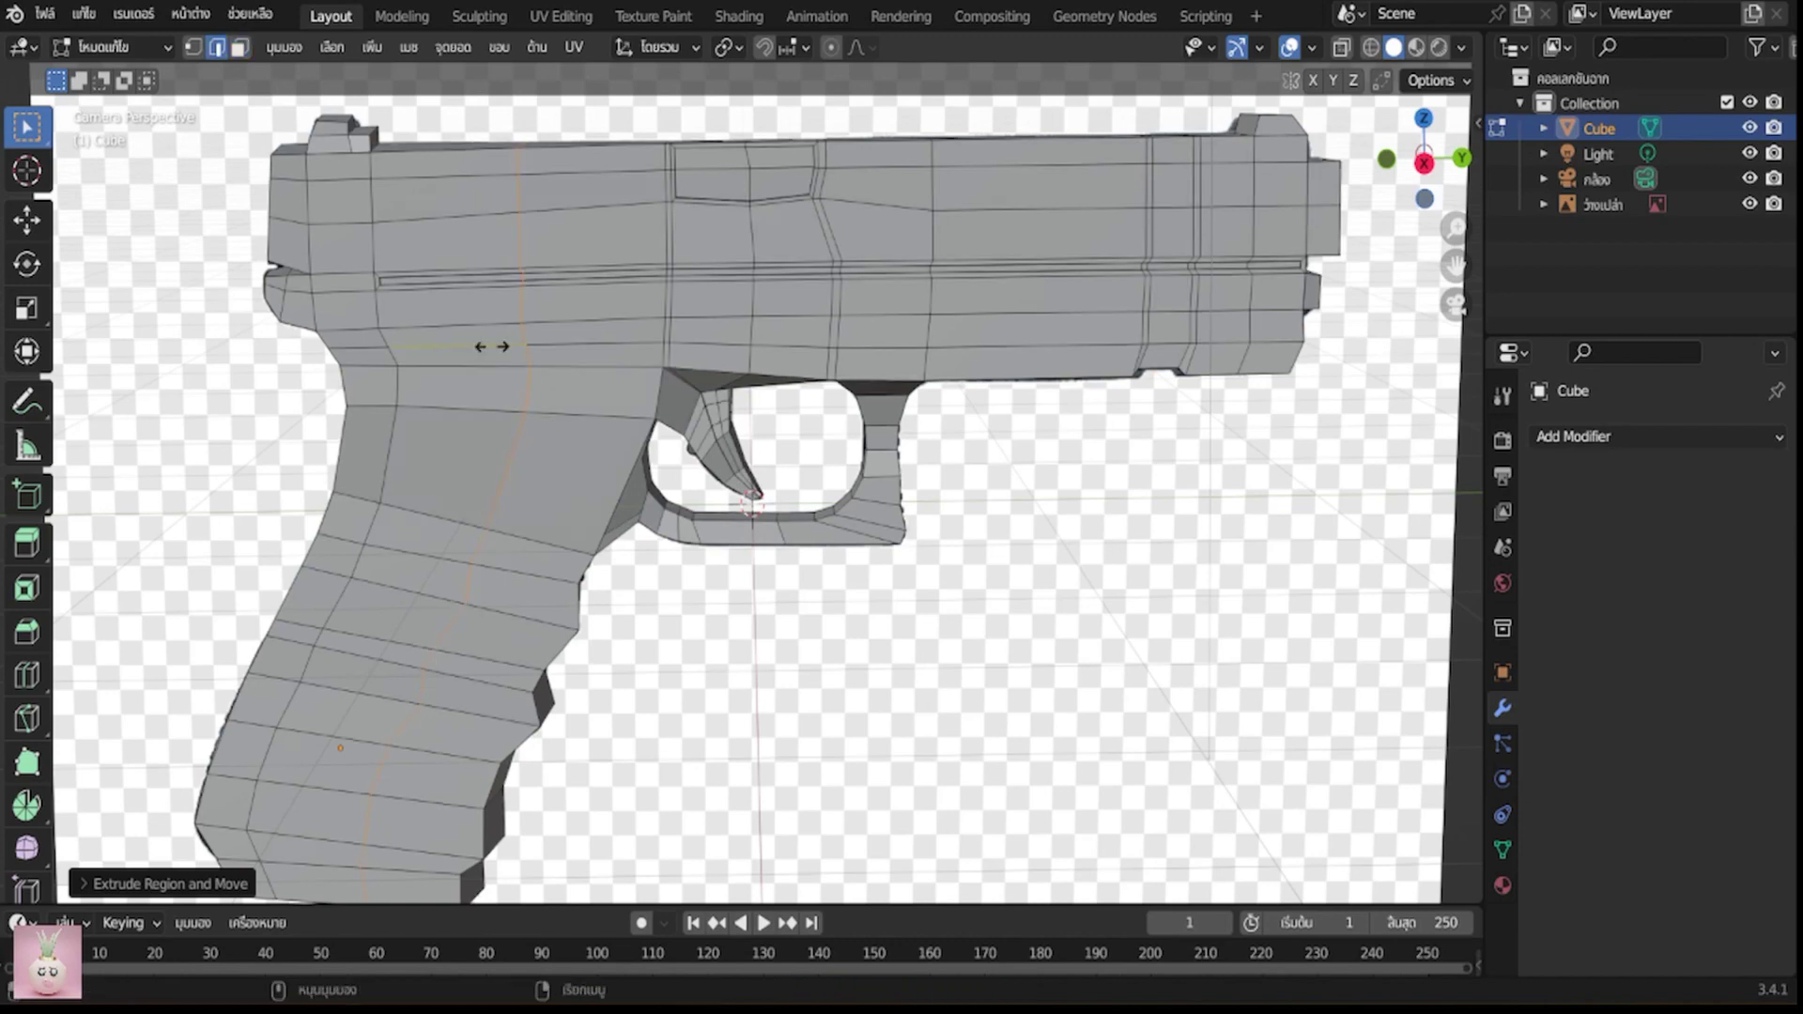
pyautogui.click(416, 346)
pyautogui.hotkey('ctrl', 'r')
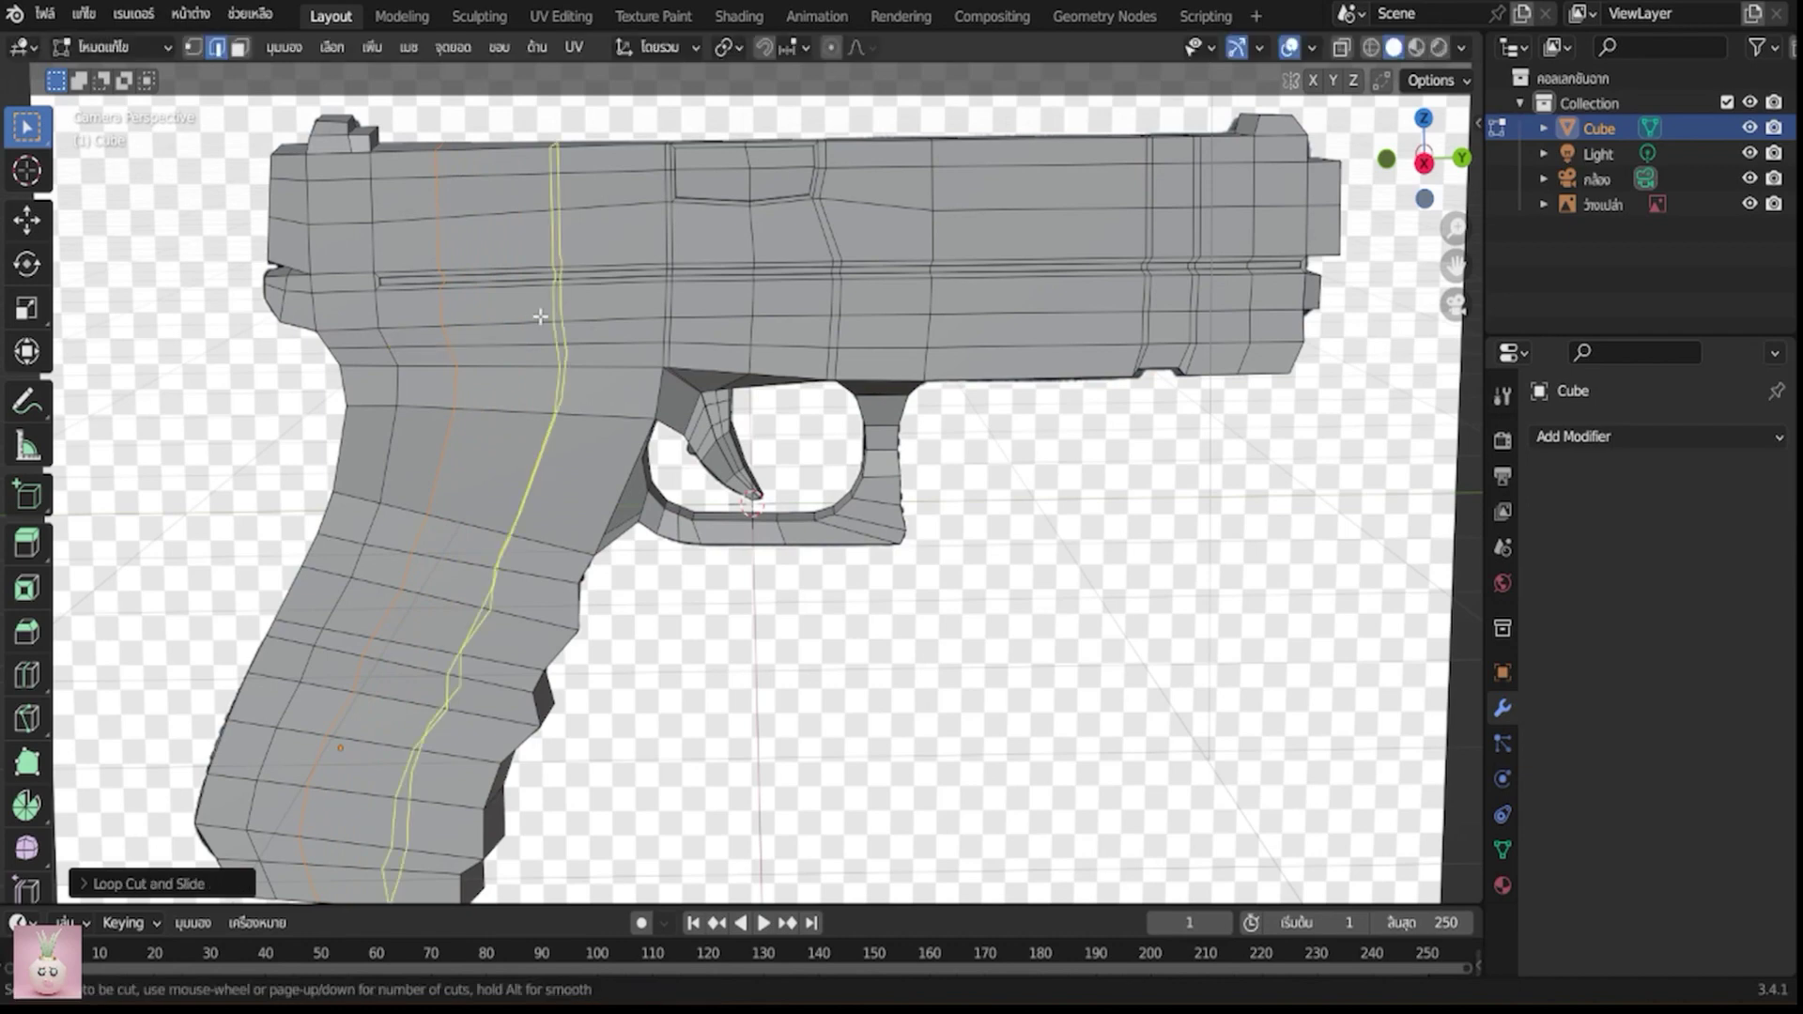
pyautogui.click(540, 317)
pyautogui.click(540, 316)
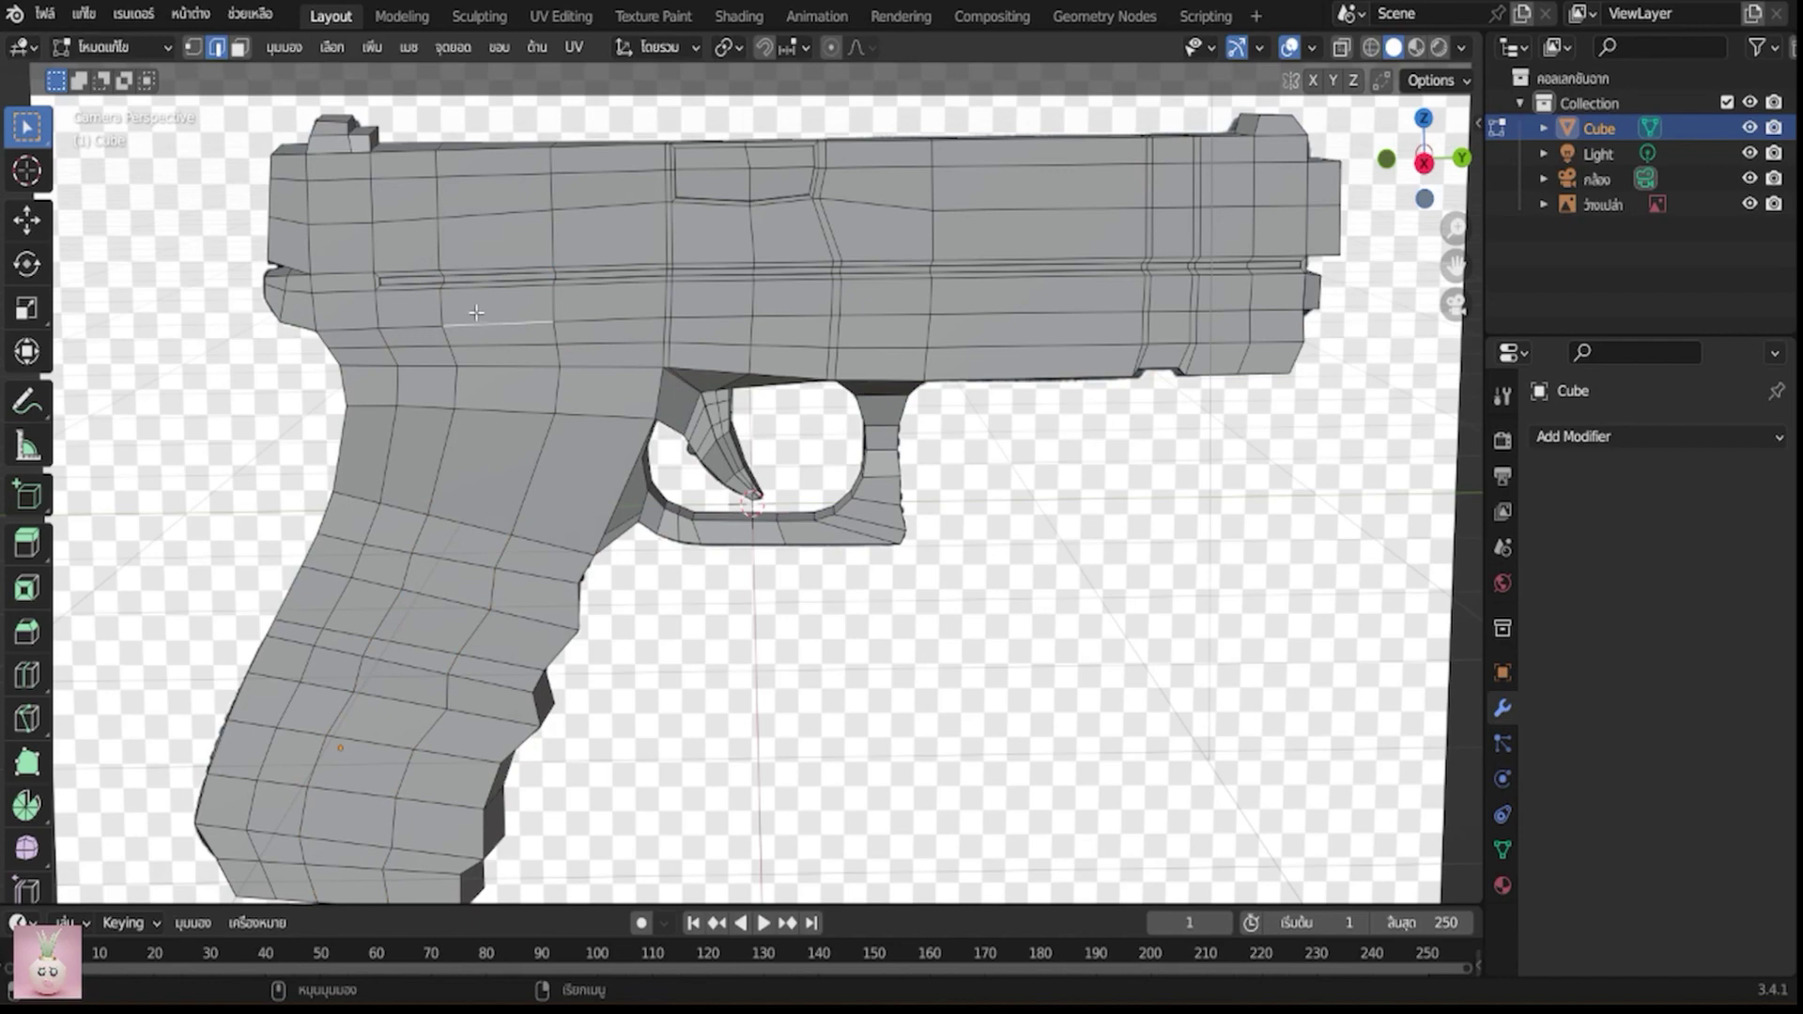
# Add two more grip loop cuts, slid to about 0.87 and 0.94, save and deselect
pyautogui.scroll(1, 476, 313)
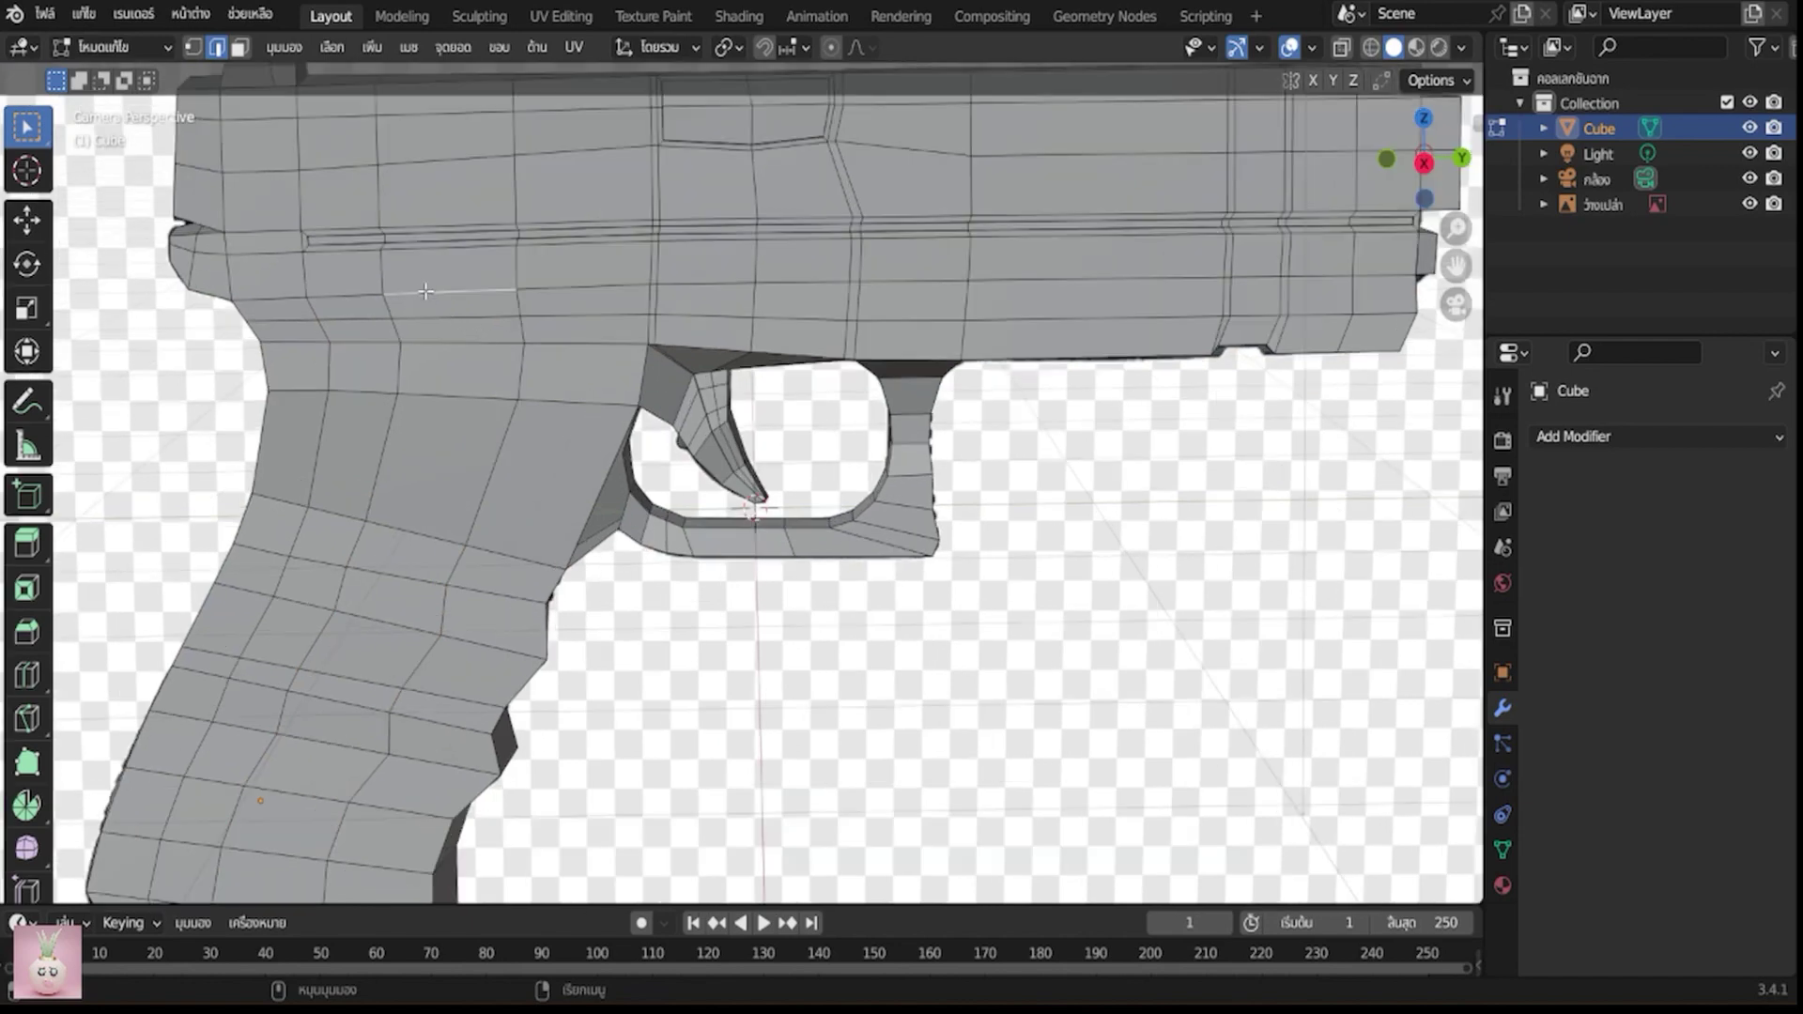
pyautogui.click(240, 47)
pyautogui.moveTo(429, 266); pyautogui.dragTo(468, 330)
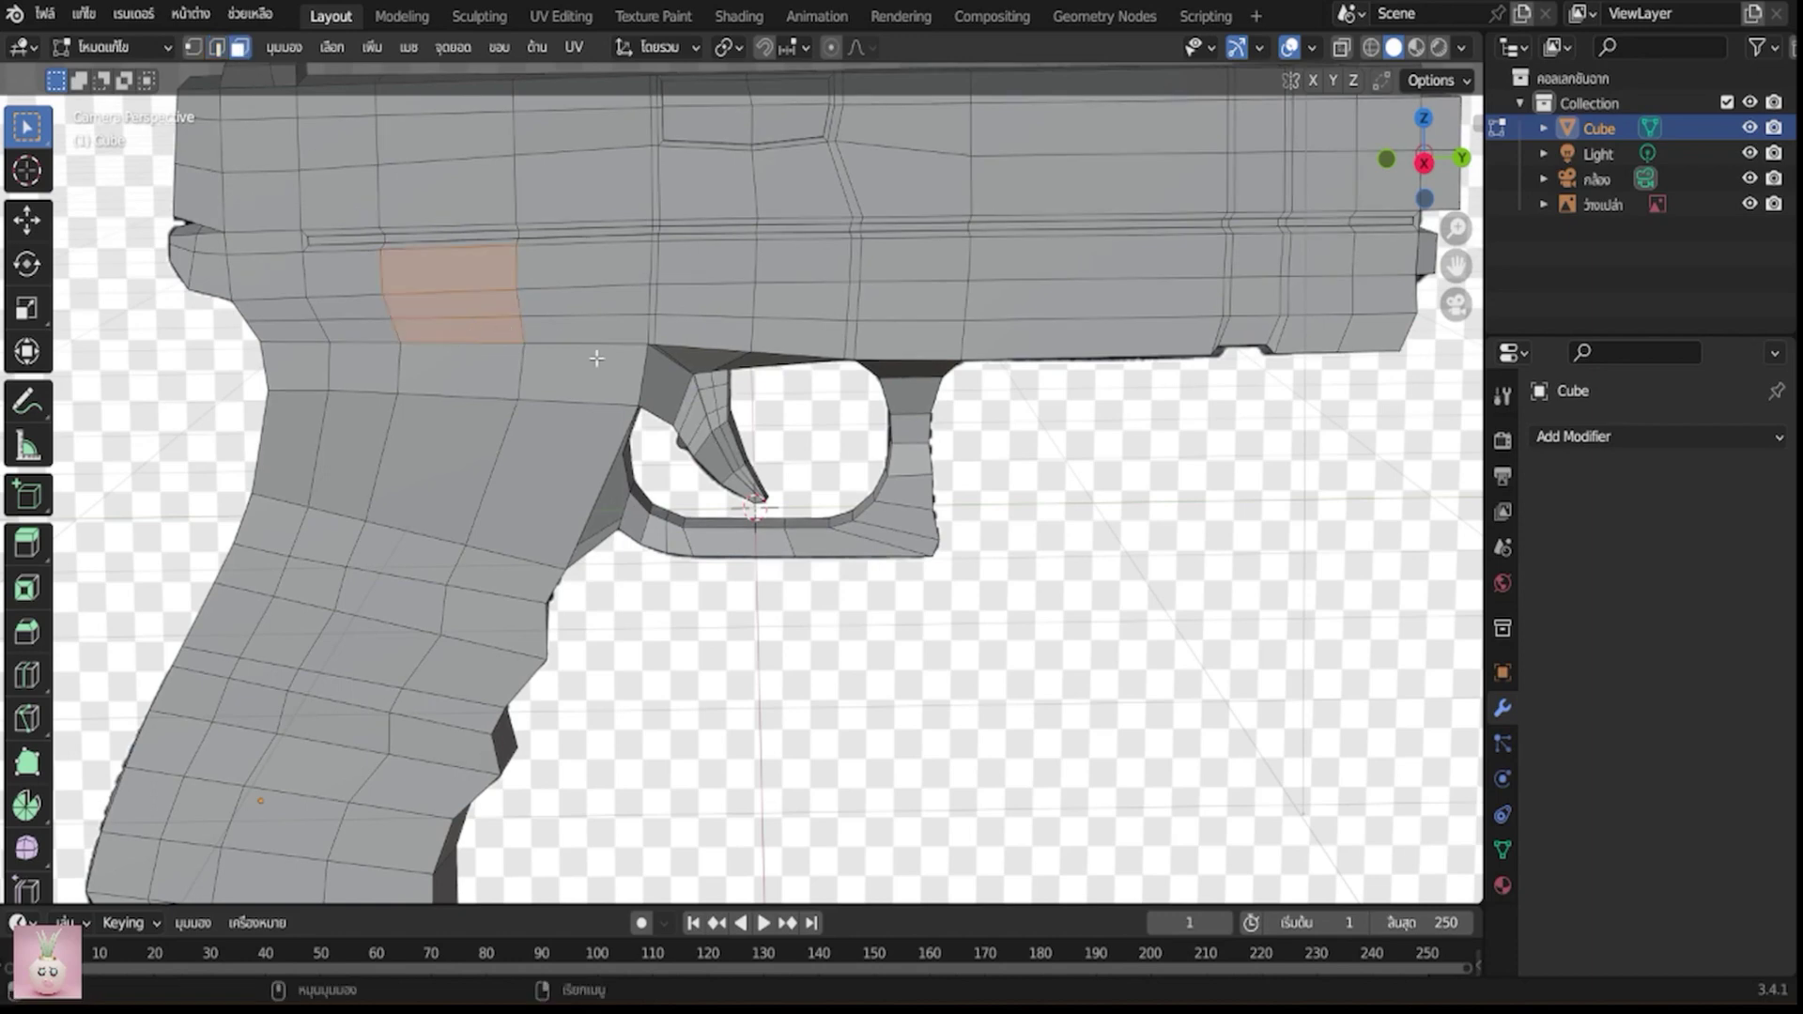
pyautogui.hotkey('ctrl', 'r')
pyautogui.click(366, 278)
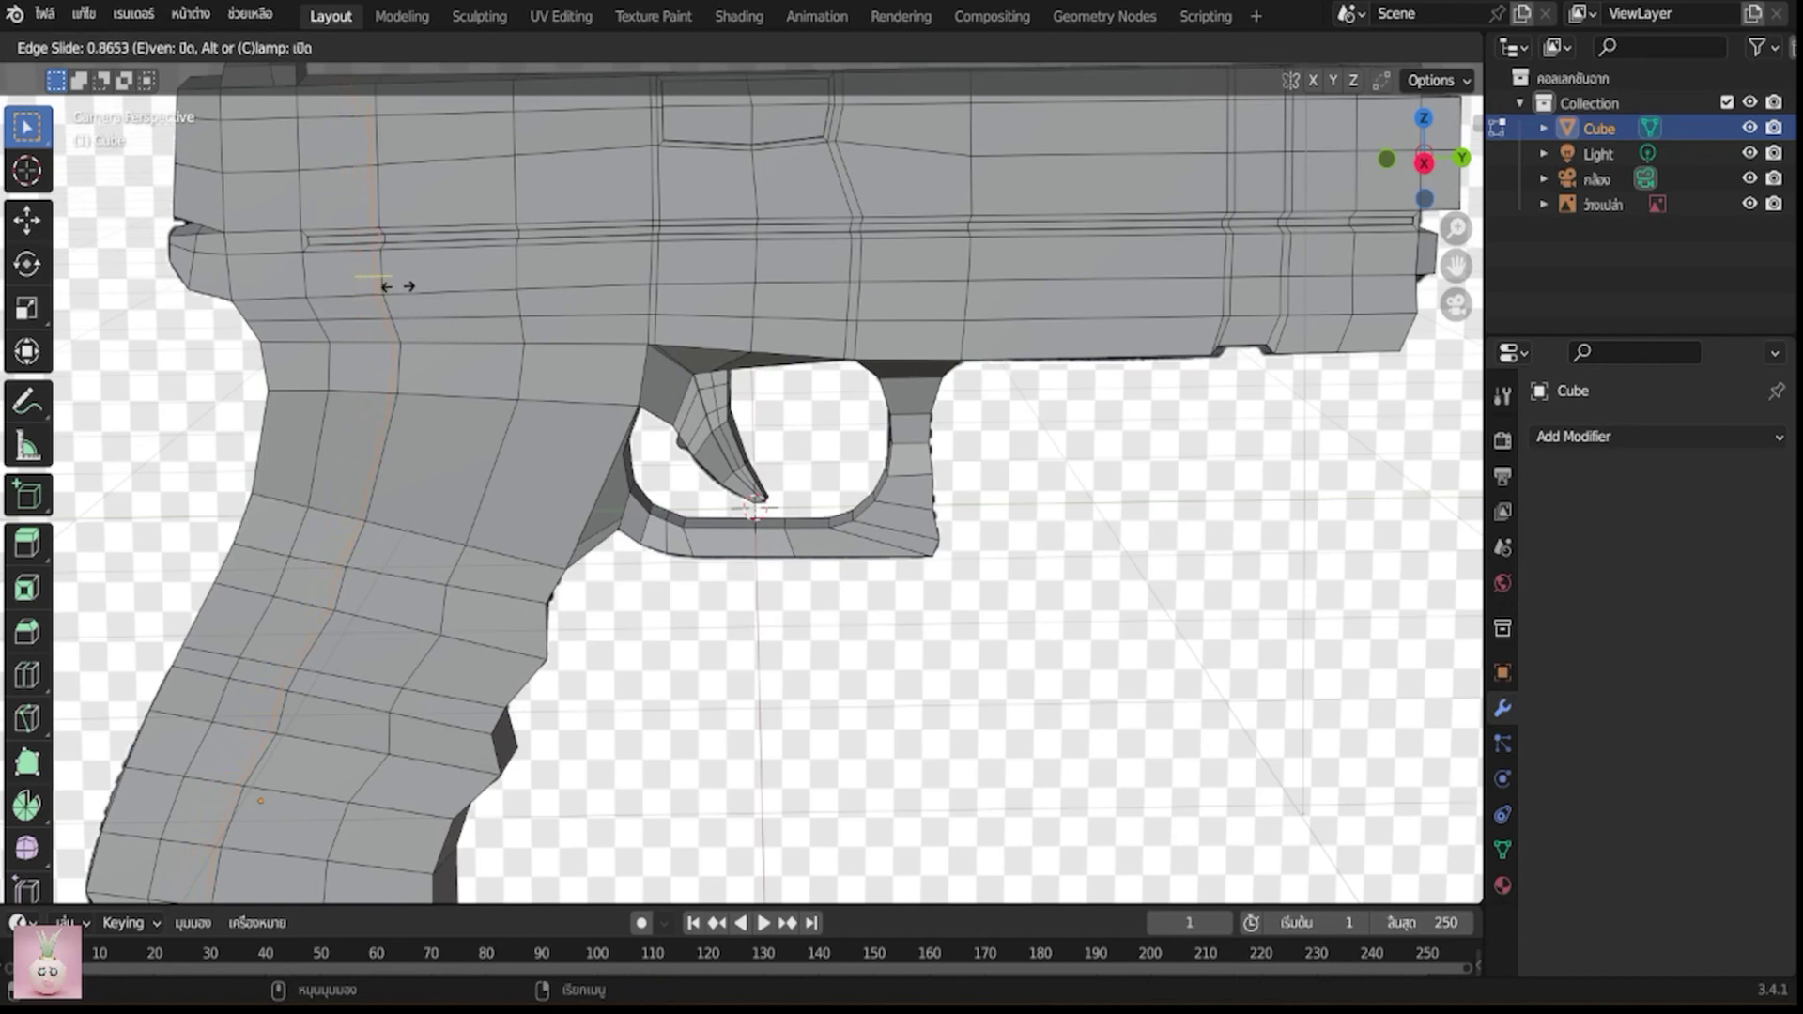
pyautogui.click(395, 286)
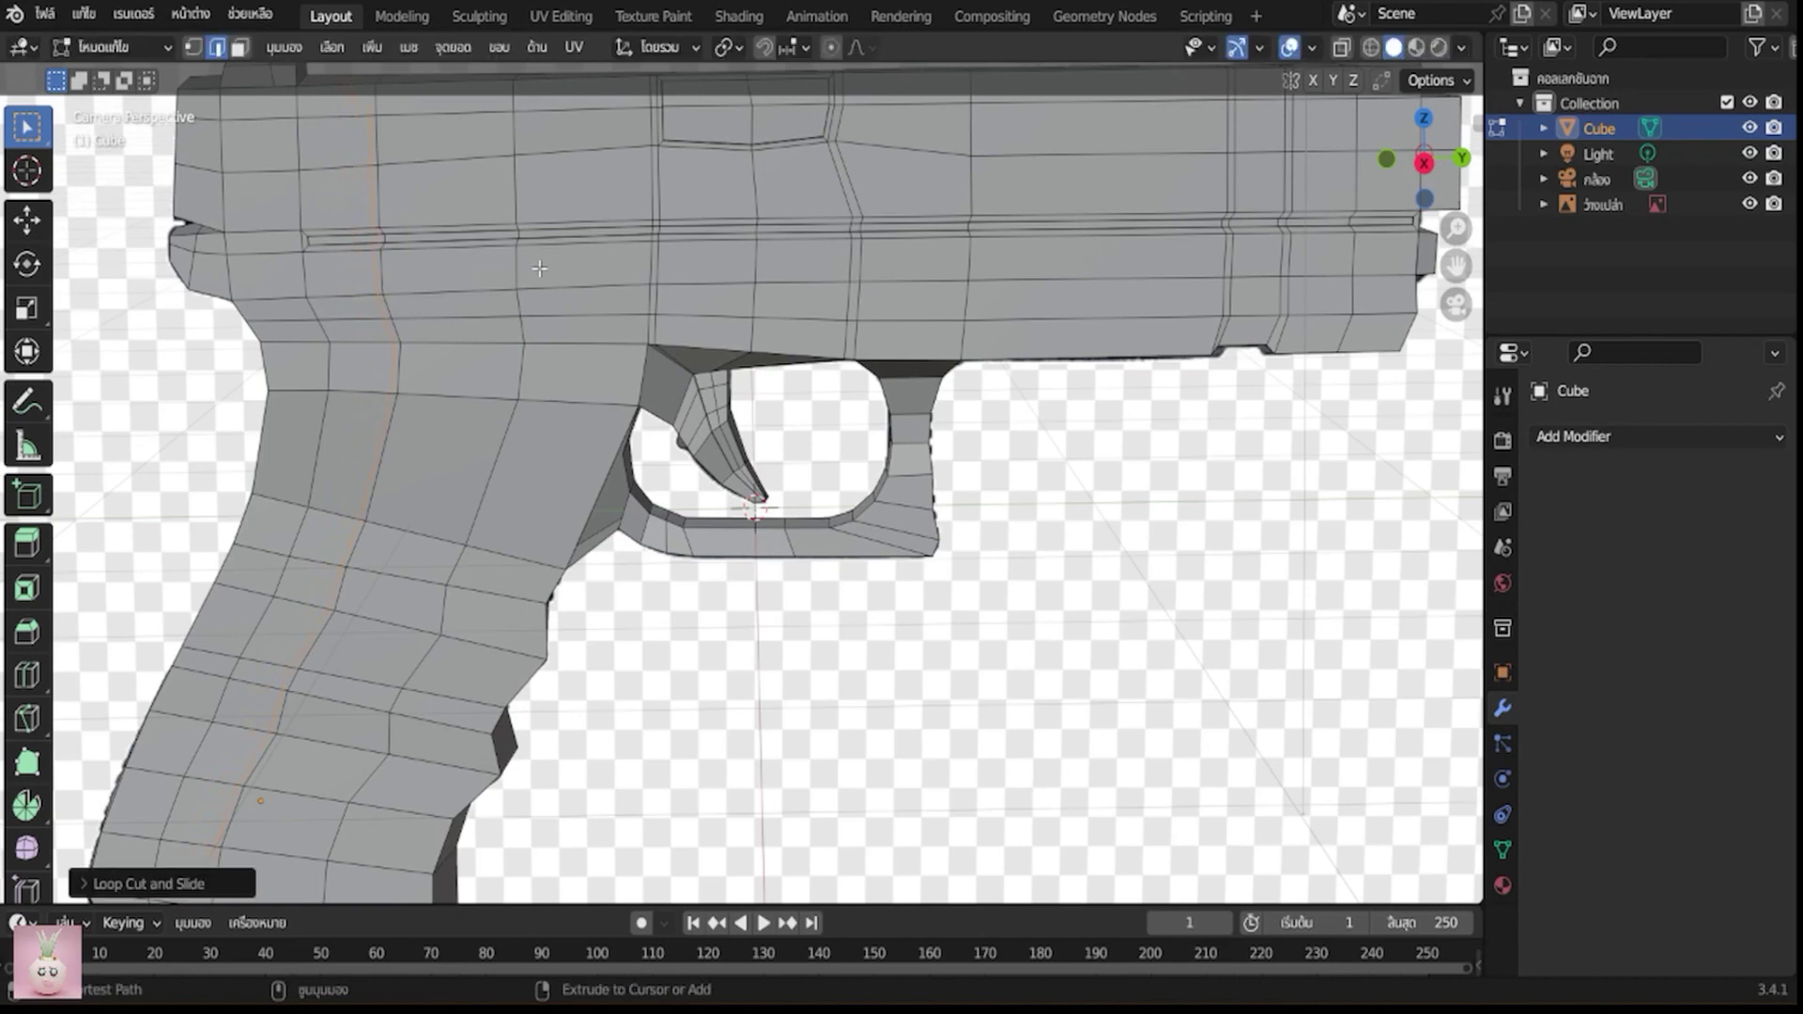
pyautogui.hotkey('ctrl', 'r')
pyautogui.click(526, 267)
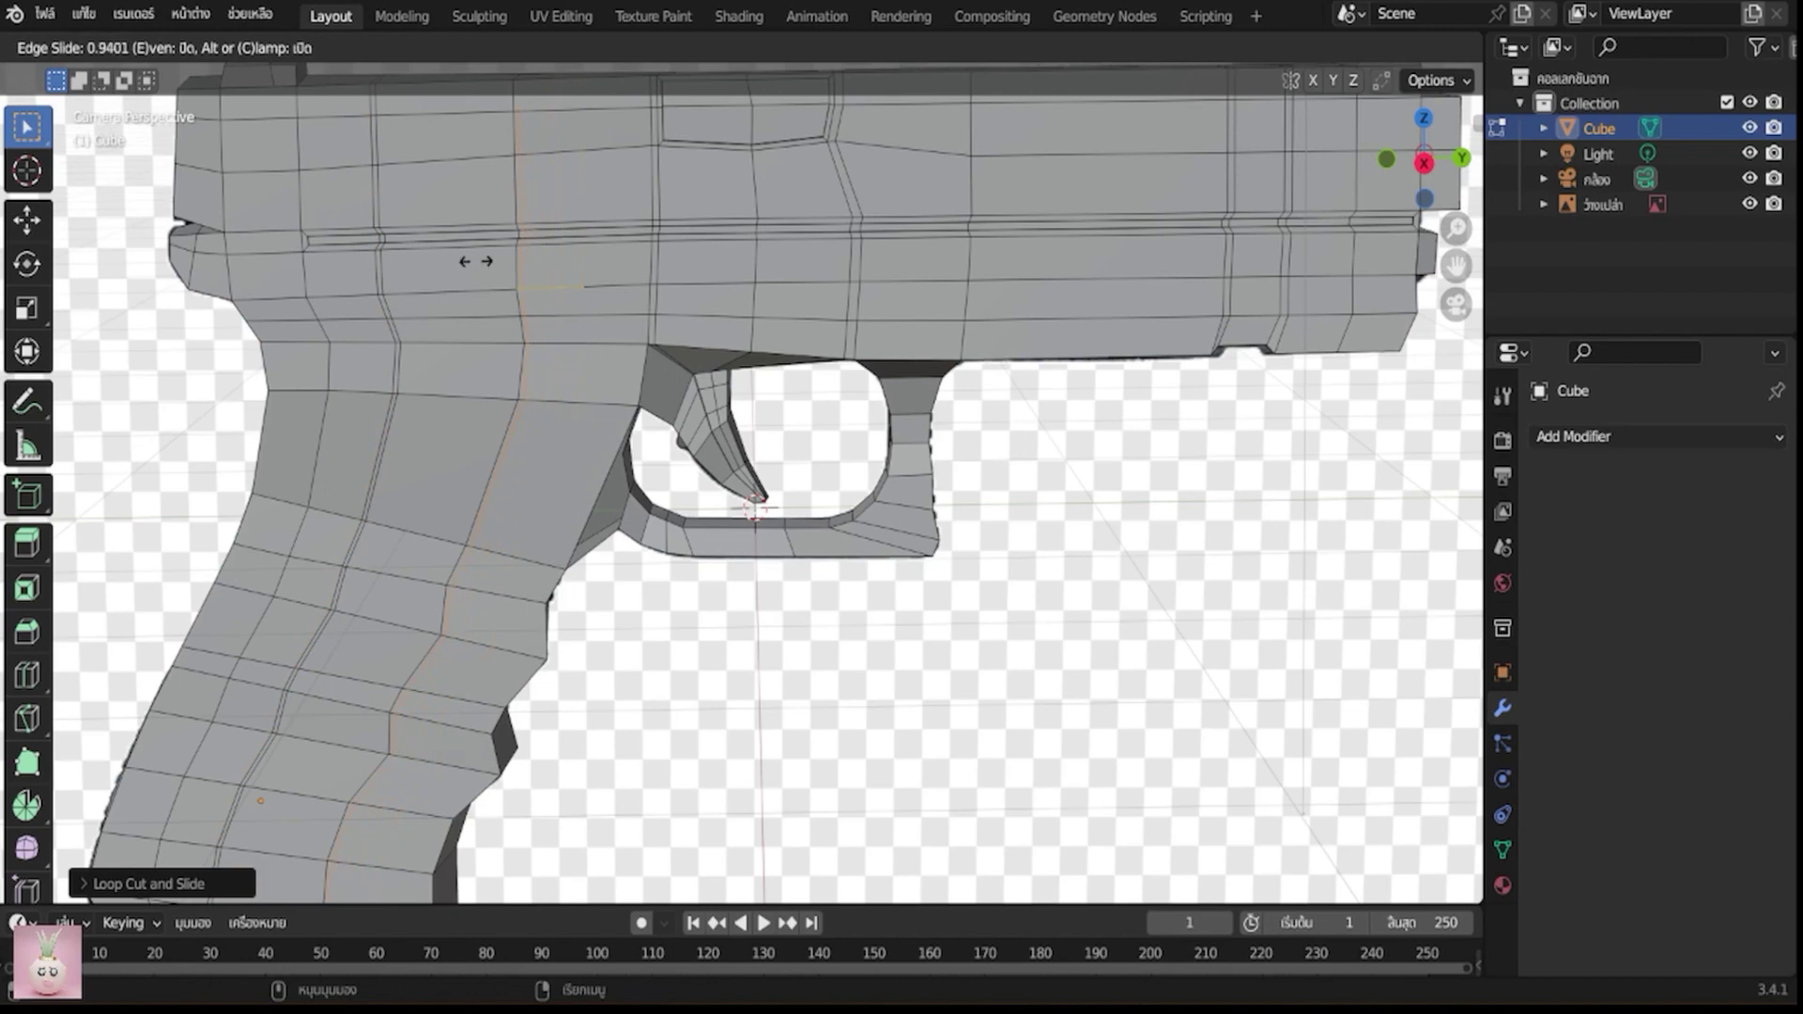
pyautogui.click(479, 261)
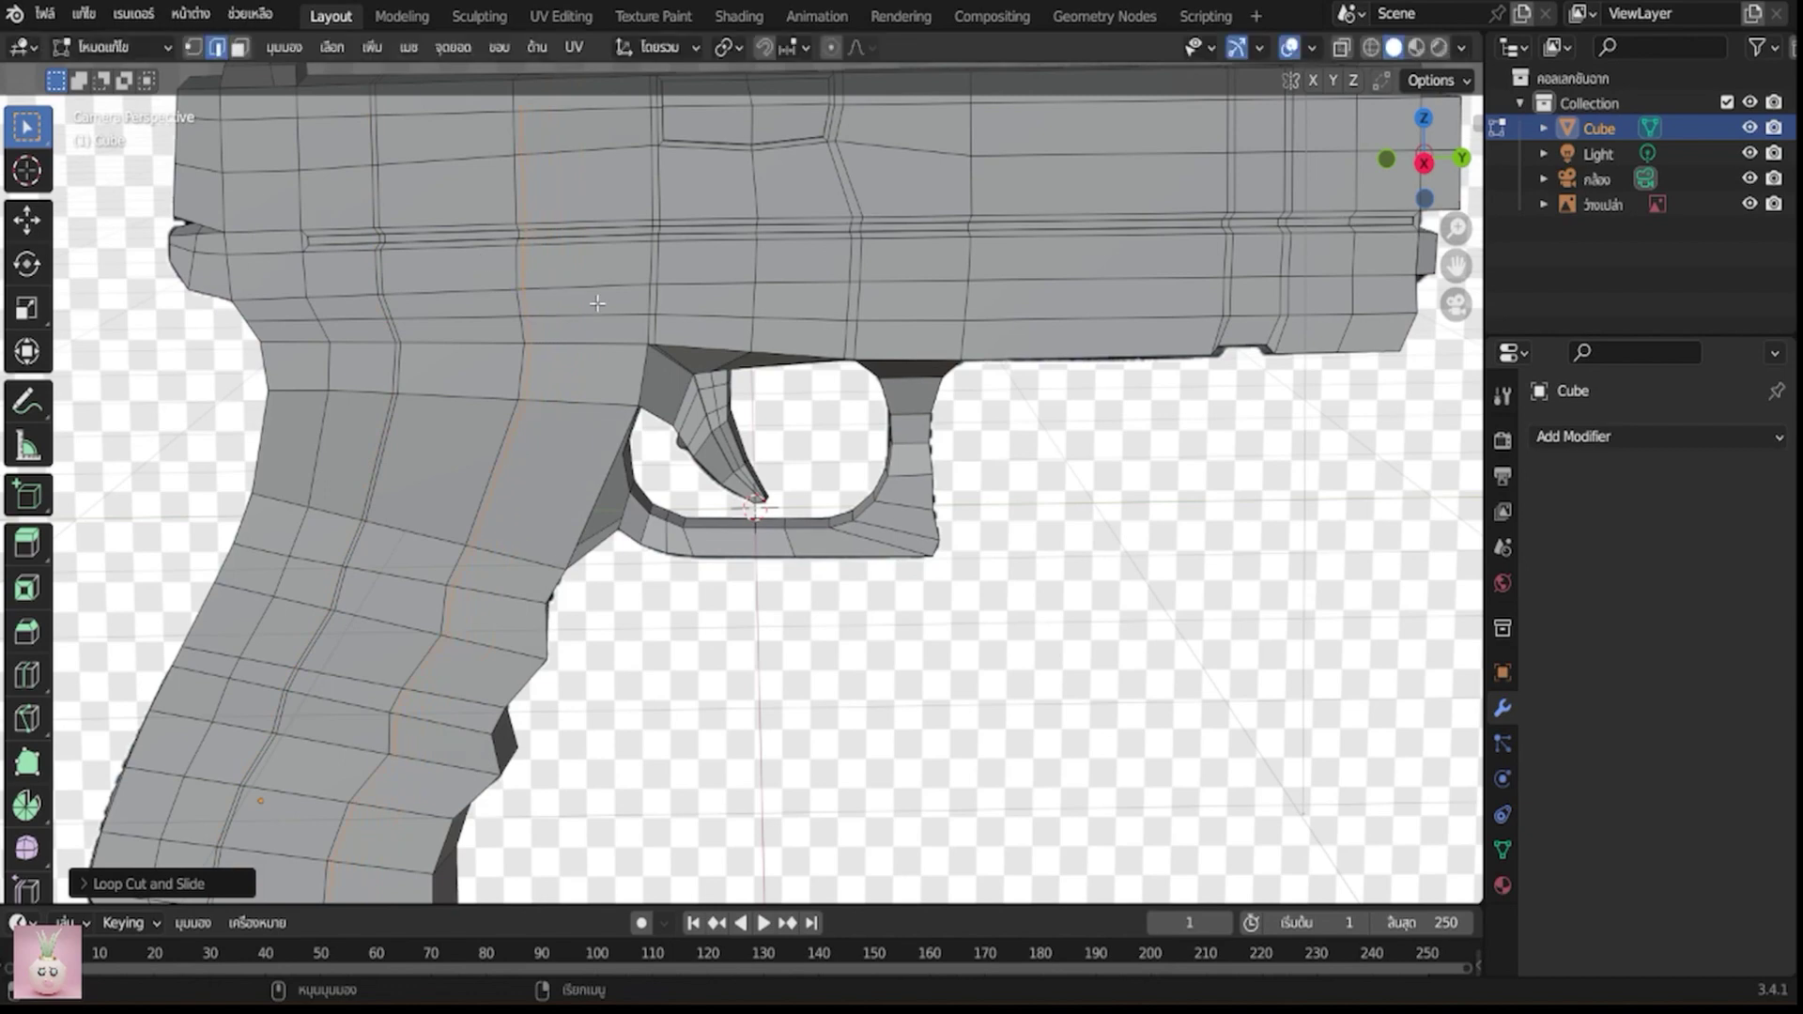
pyautogui.hotkey('ctrl', 's')
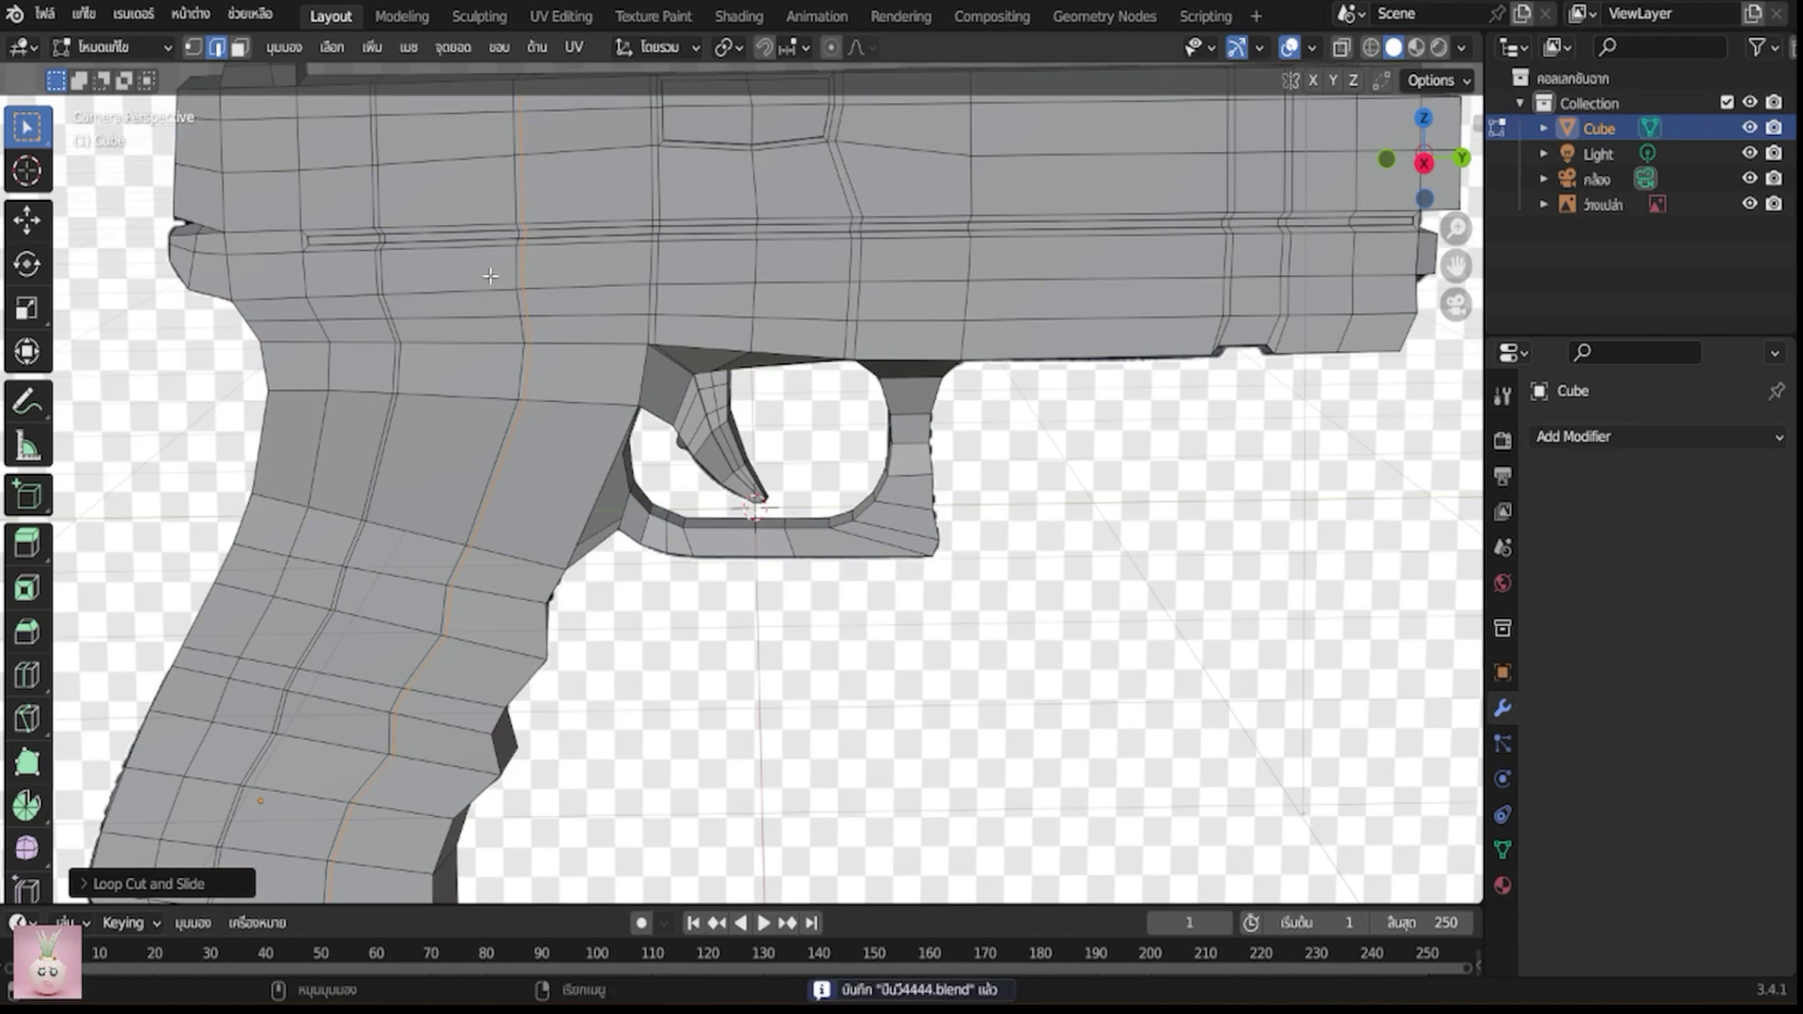
pyautogui.click(469, 320)
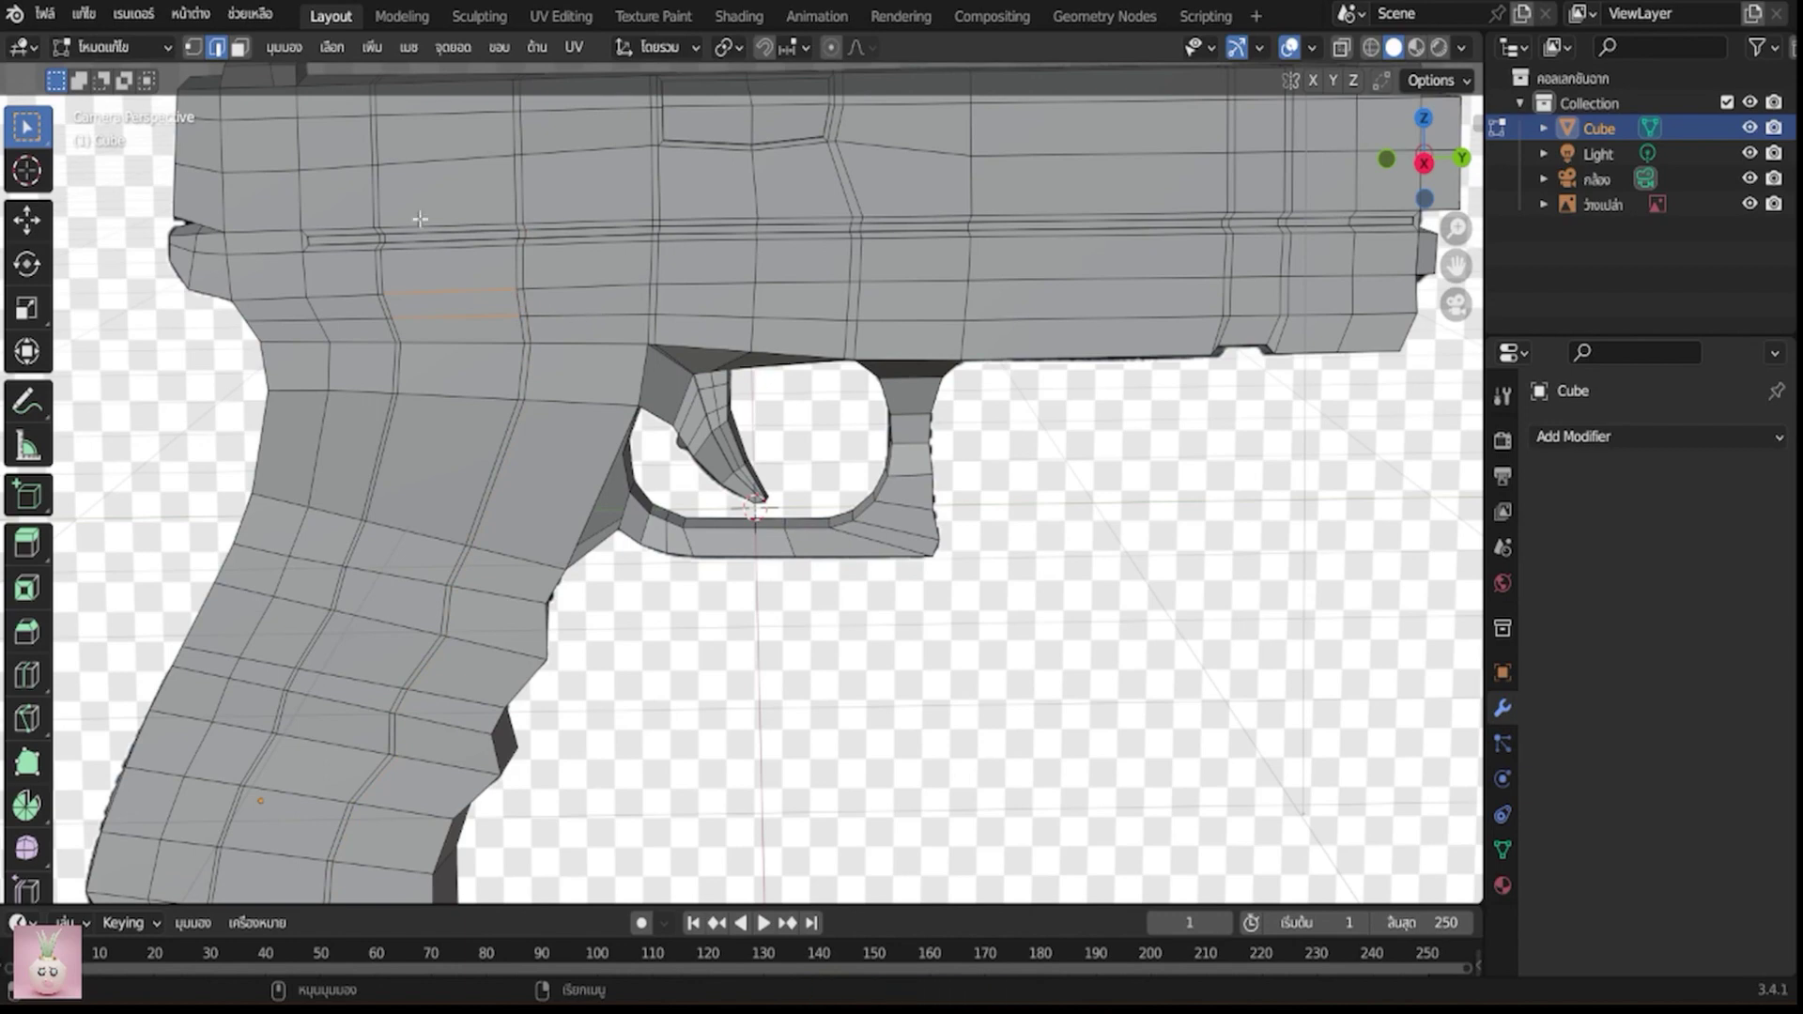
# Inset and extrude a face on the slide above the grip into a raised panel
pyautogui.click(241, 47)
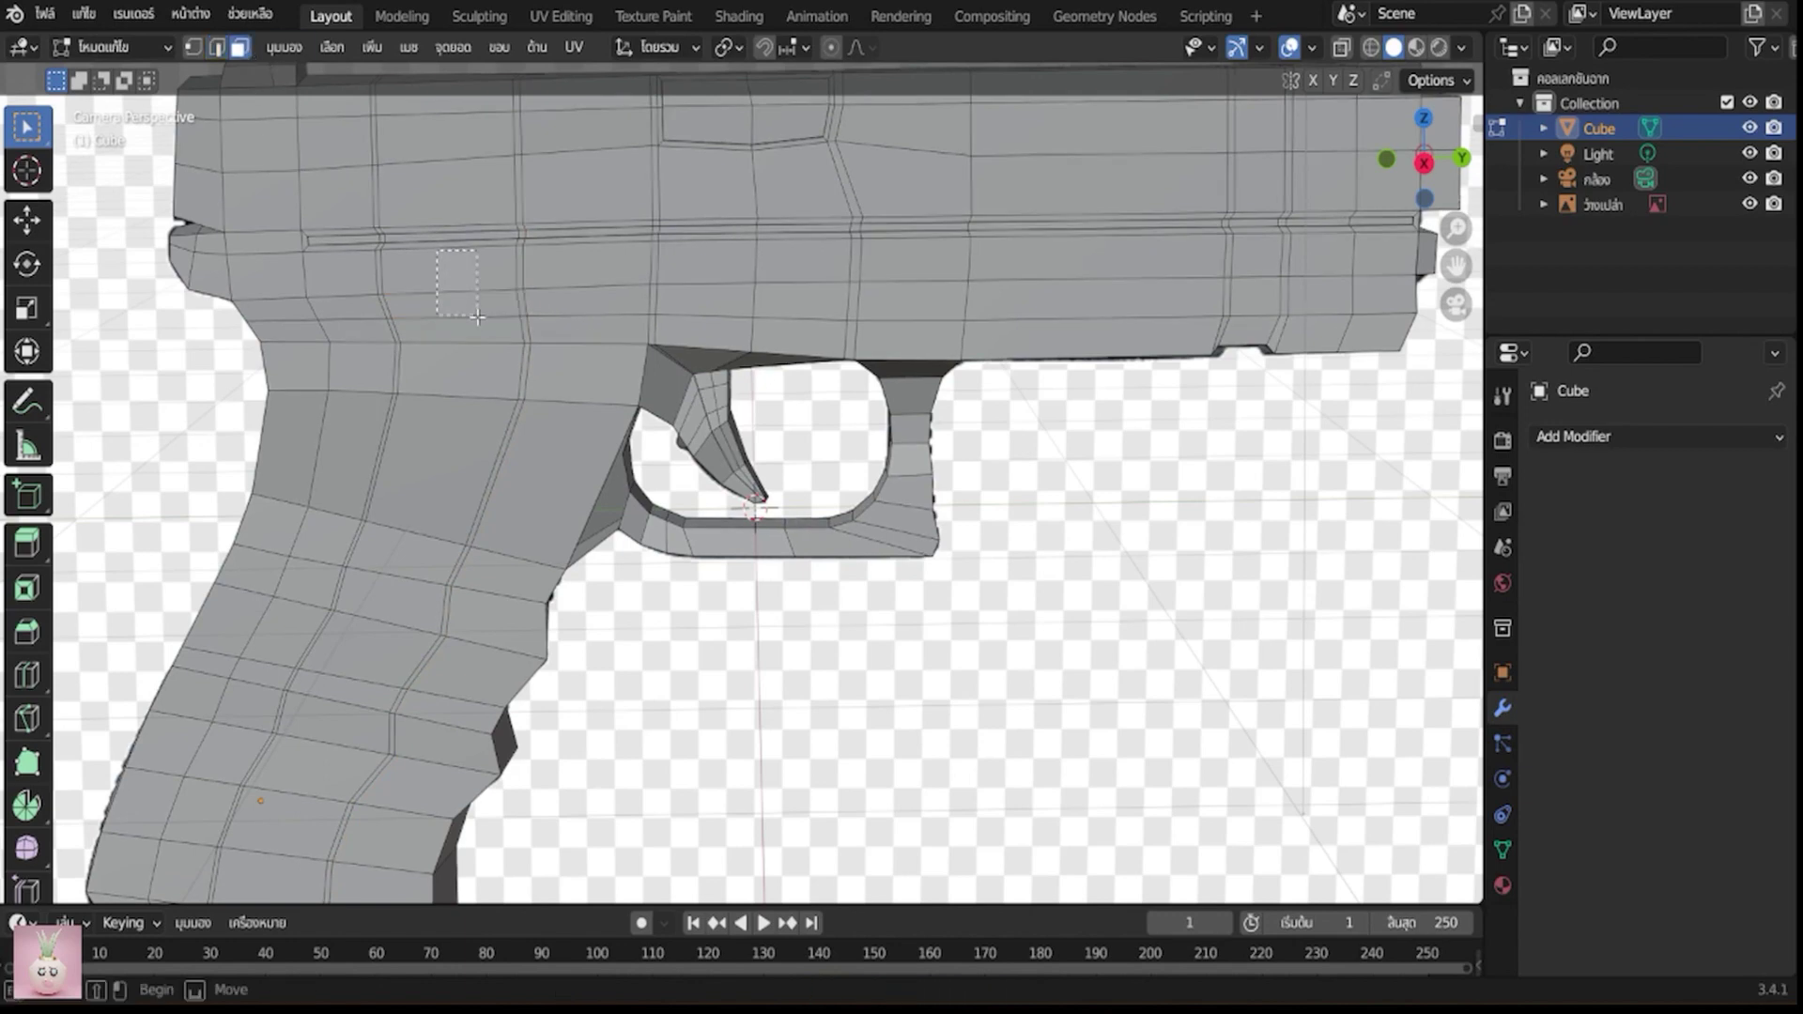
pyautogui.moveTo(451, 268); pyautogui.dragTo(485, 320)
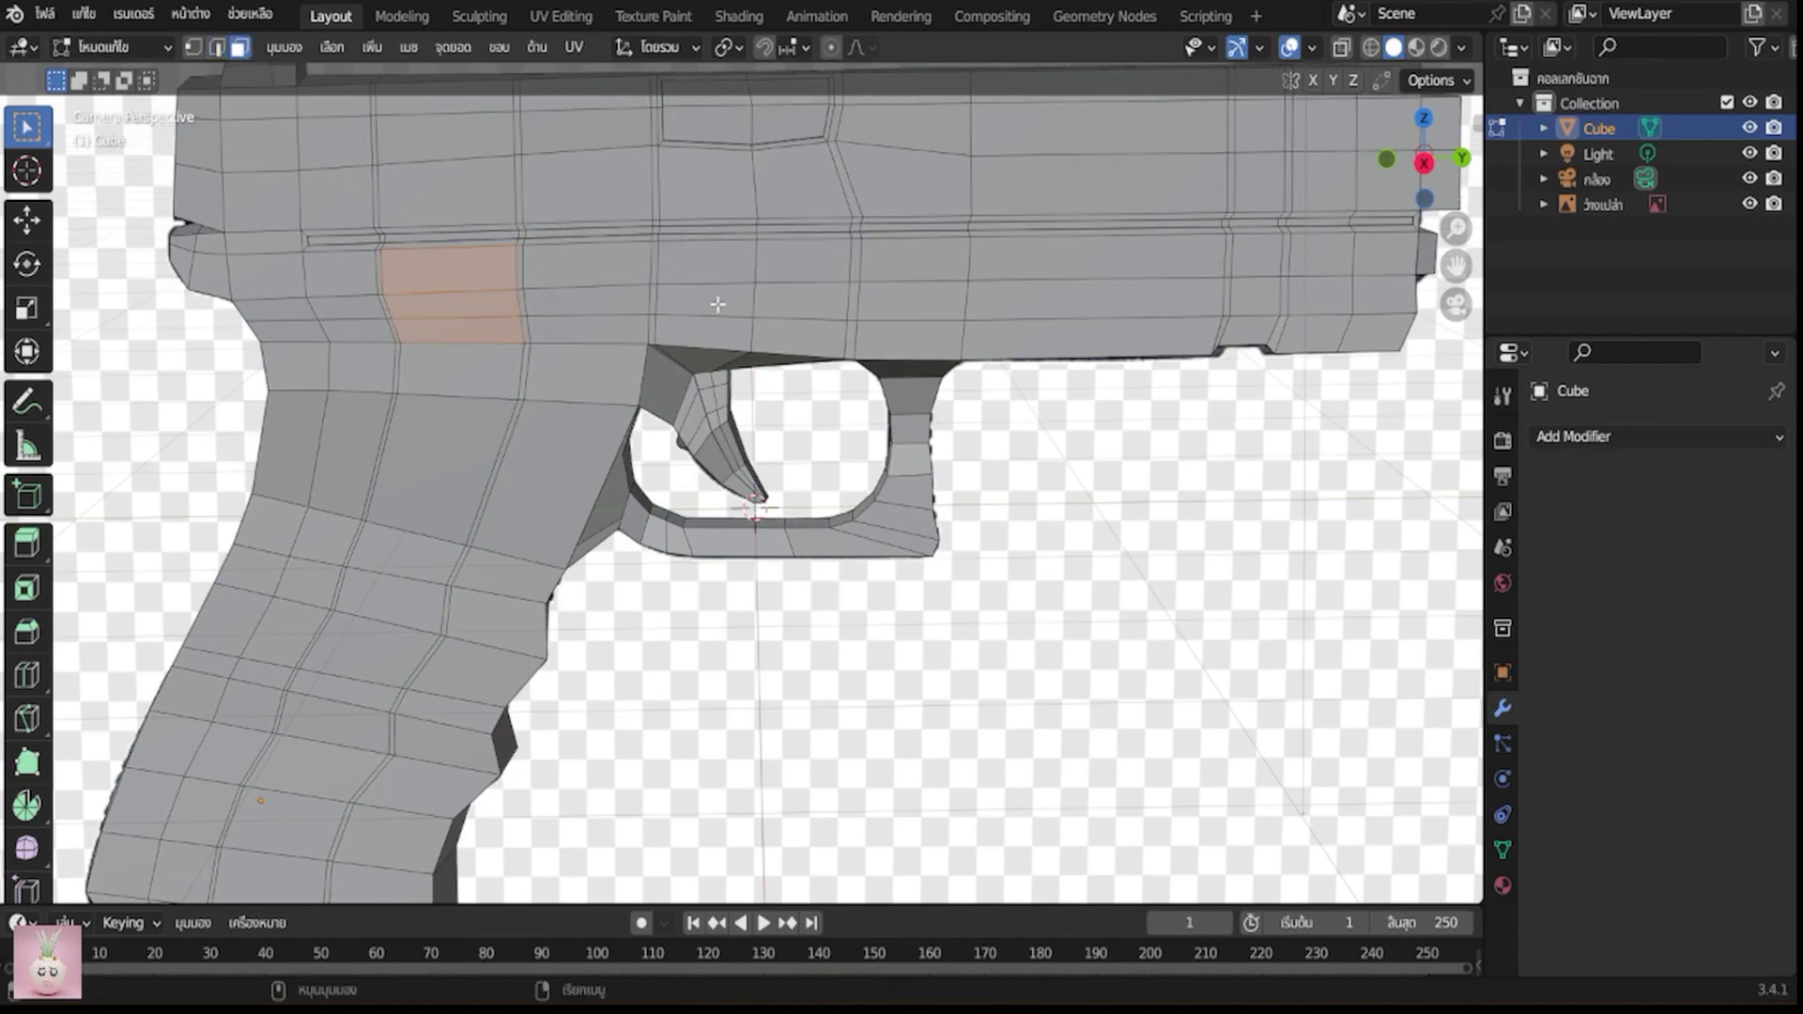
pyautogui.press('i')
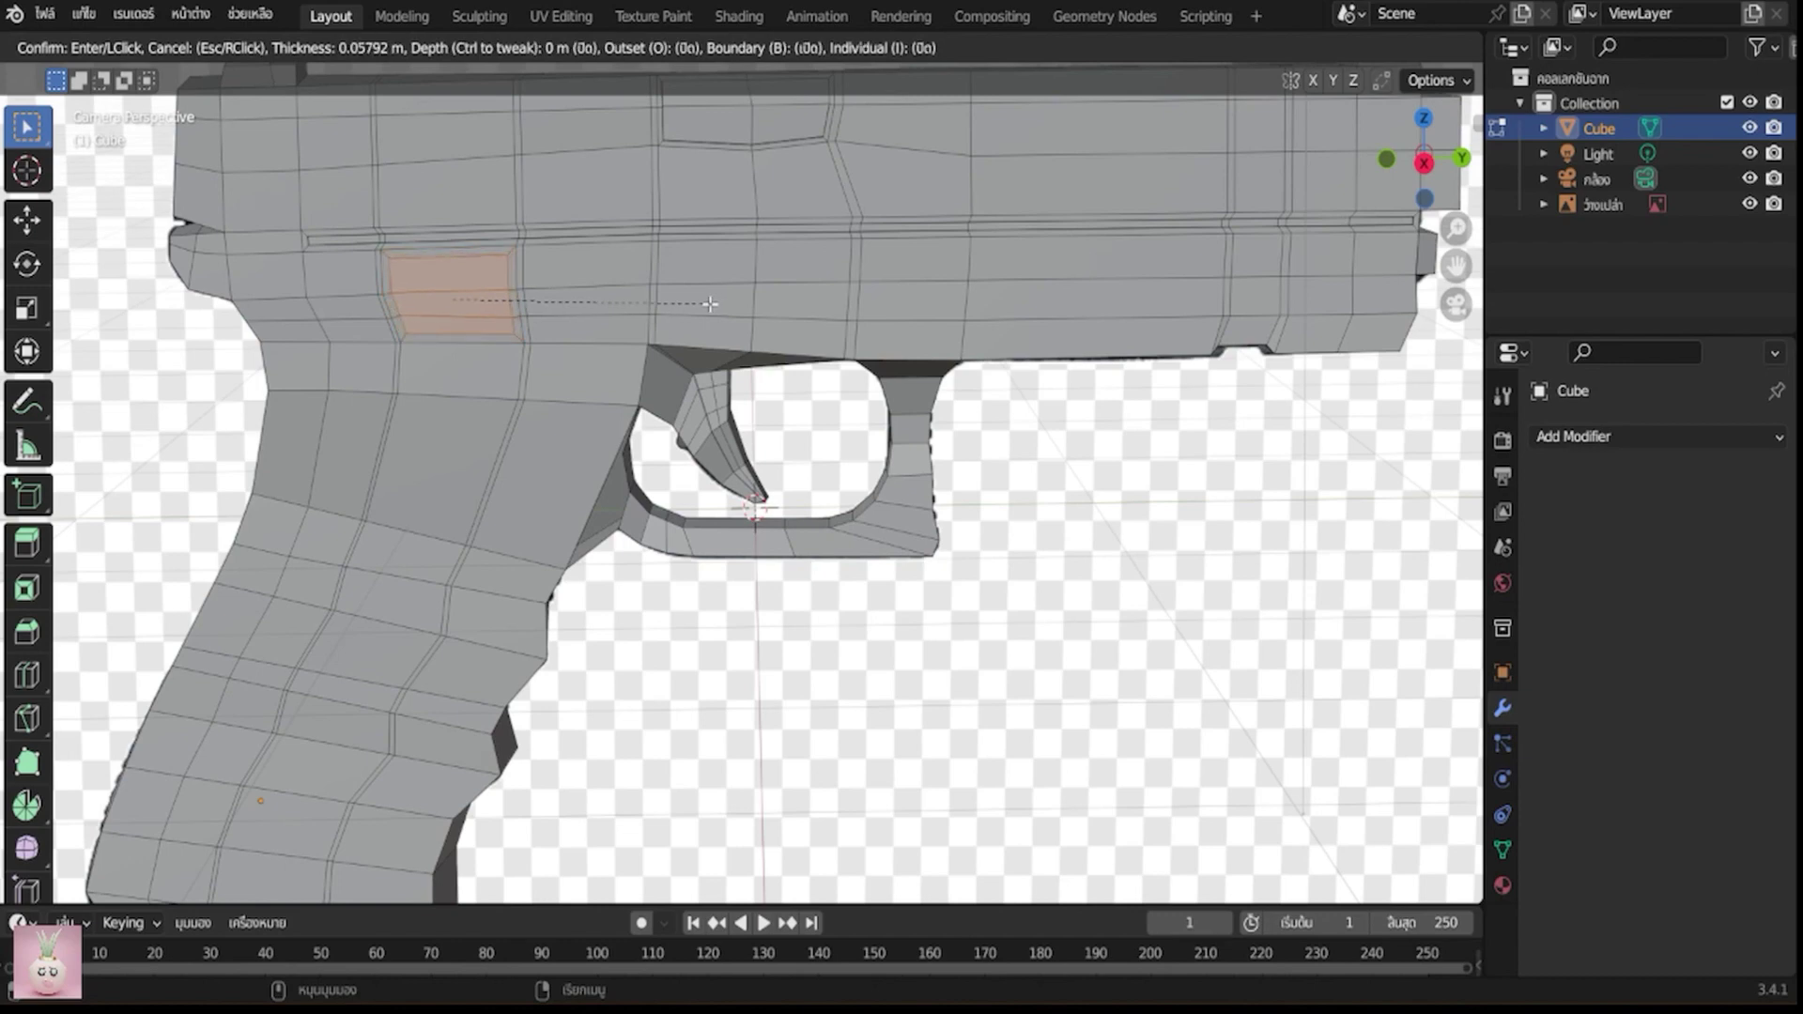
pyautogui.click(709, 304)
pyautogui.moveTo(709, 303); pyautogui.dragTo(849, 390, button='middle')
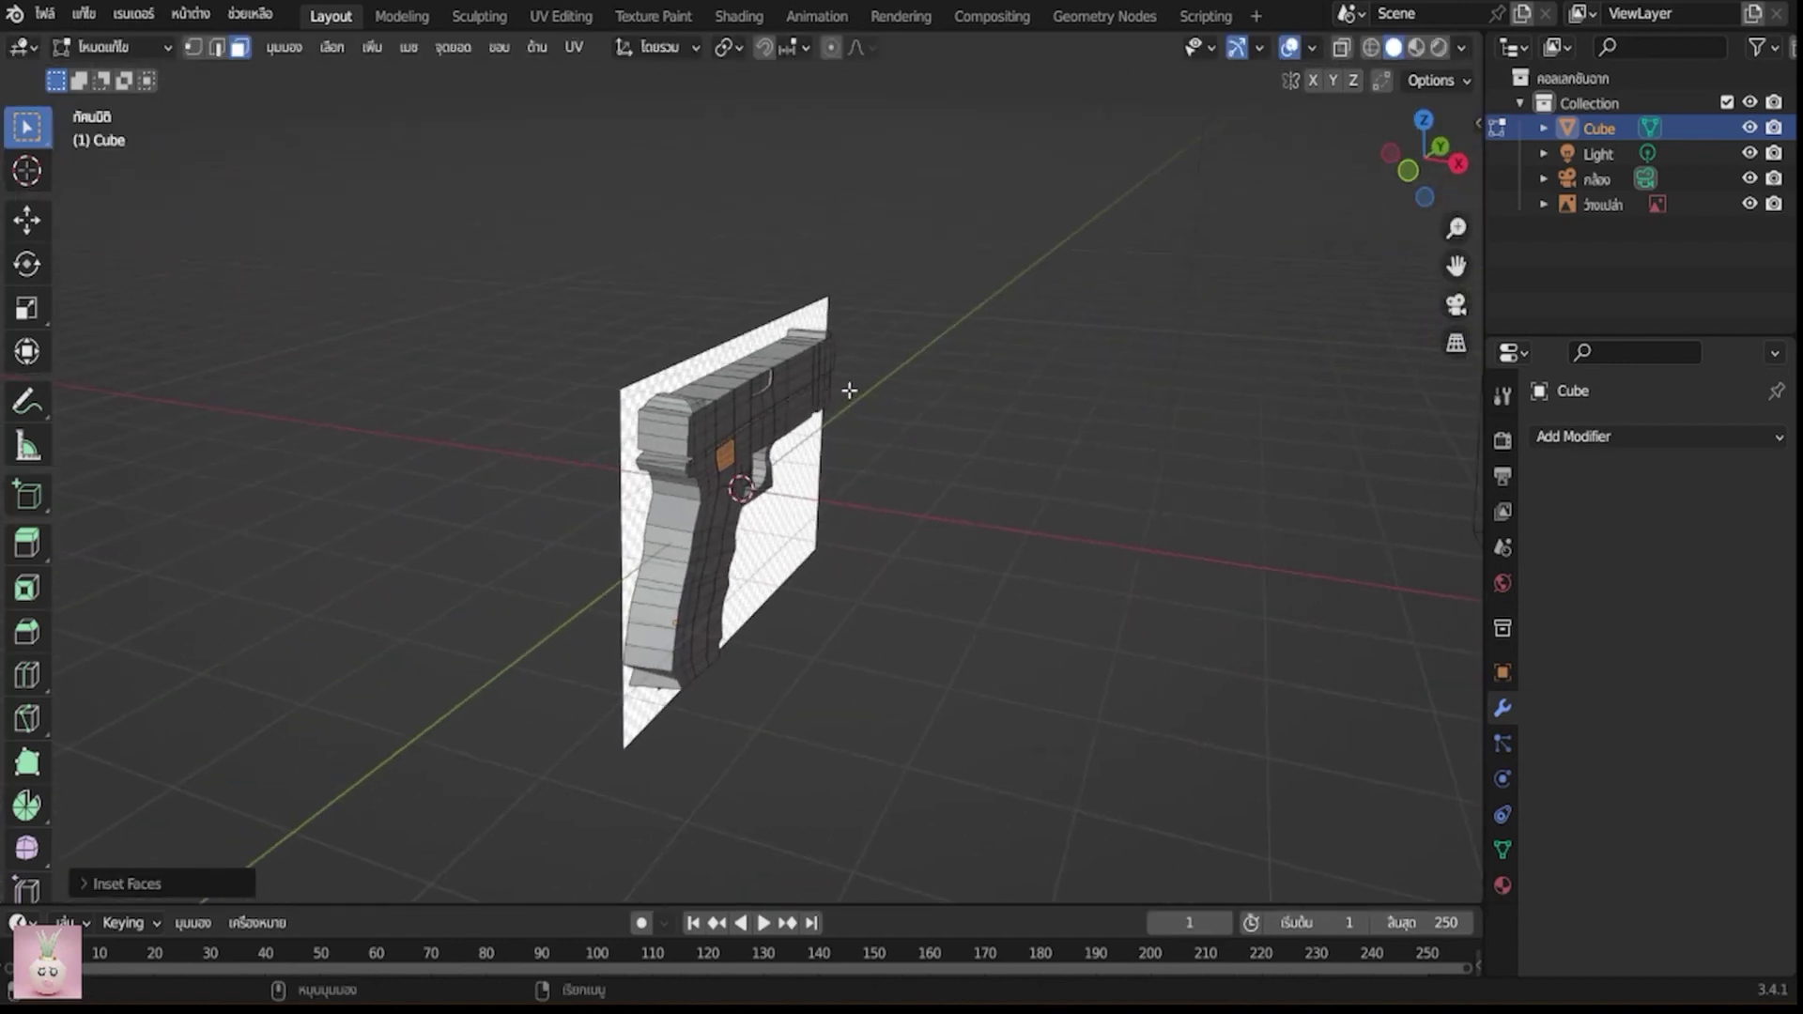
pyautogui.scroll(1, 929, 483)
pyautogui.scroll(2, 940, 484)
pyautogui.scroll(2, 946, 474)
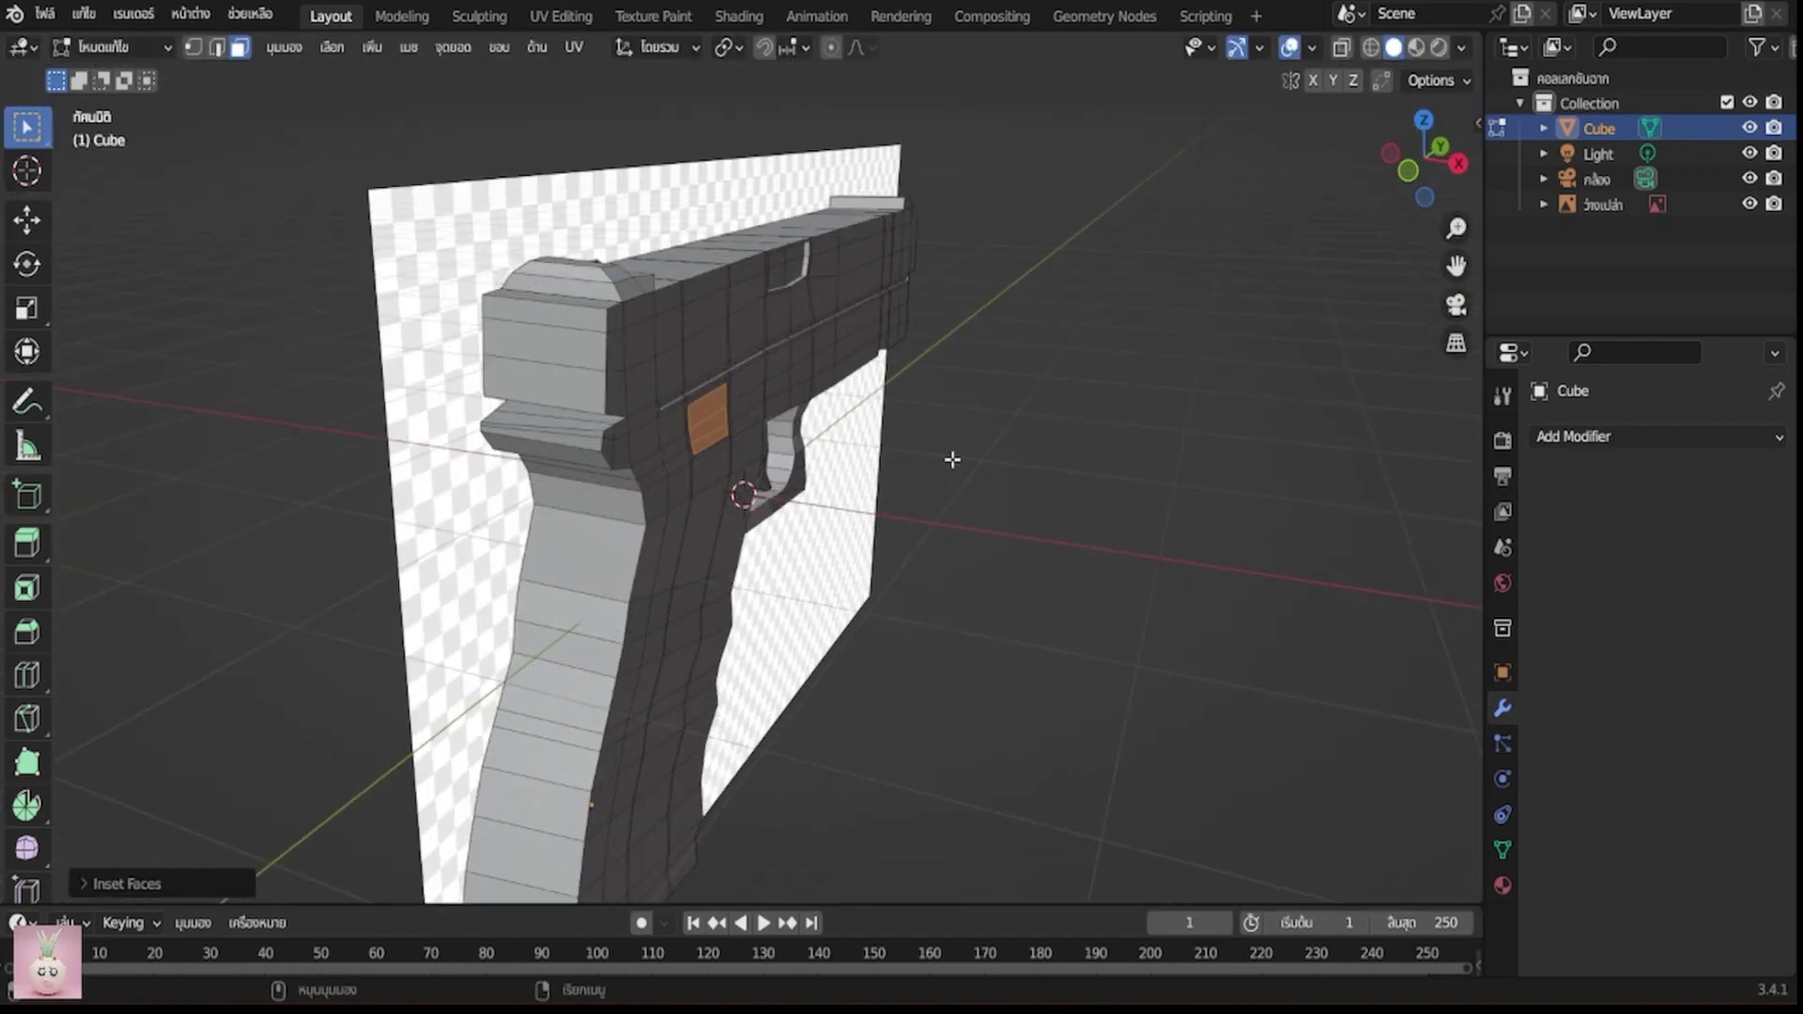
pyautogui.press('e')
pyautogui.click(924, 477)
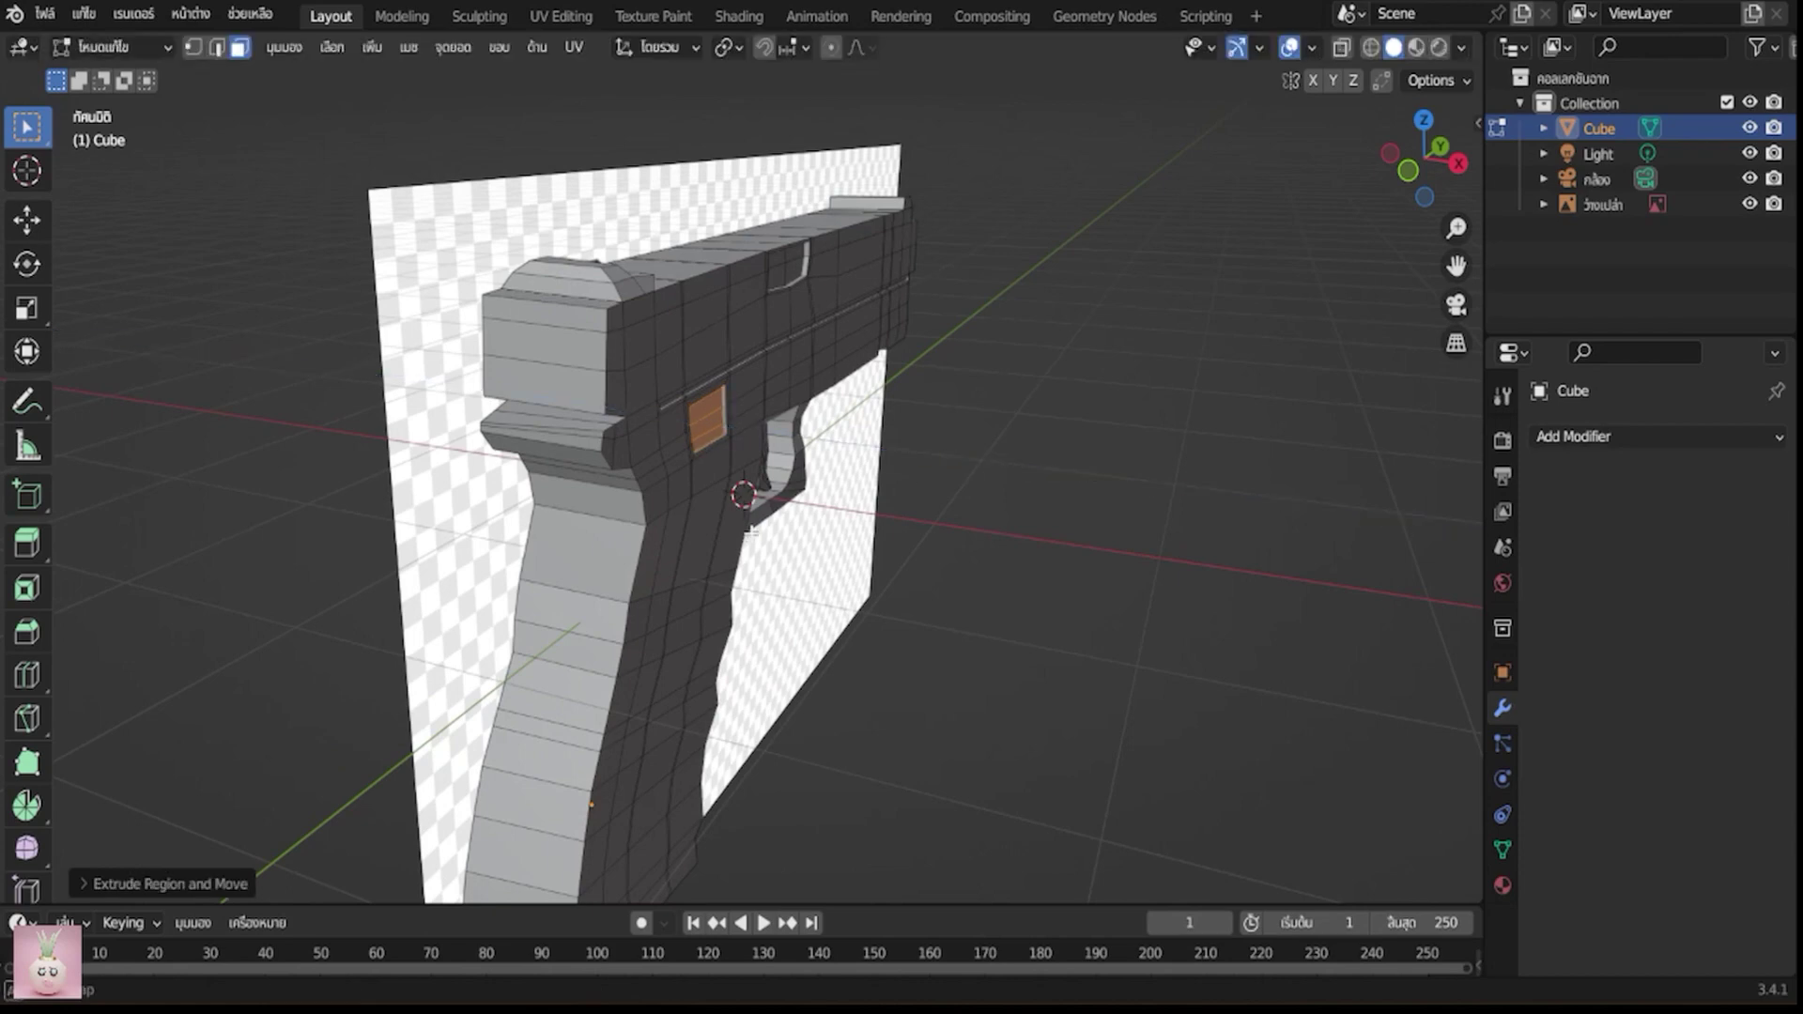
# Inset the matching slide face on the other side by about 0.031 m and extrude it
pyautogui.moveTo(751, 530); pyautogui.dragTo(1062, 495, button='middle')
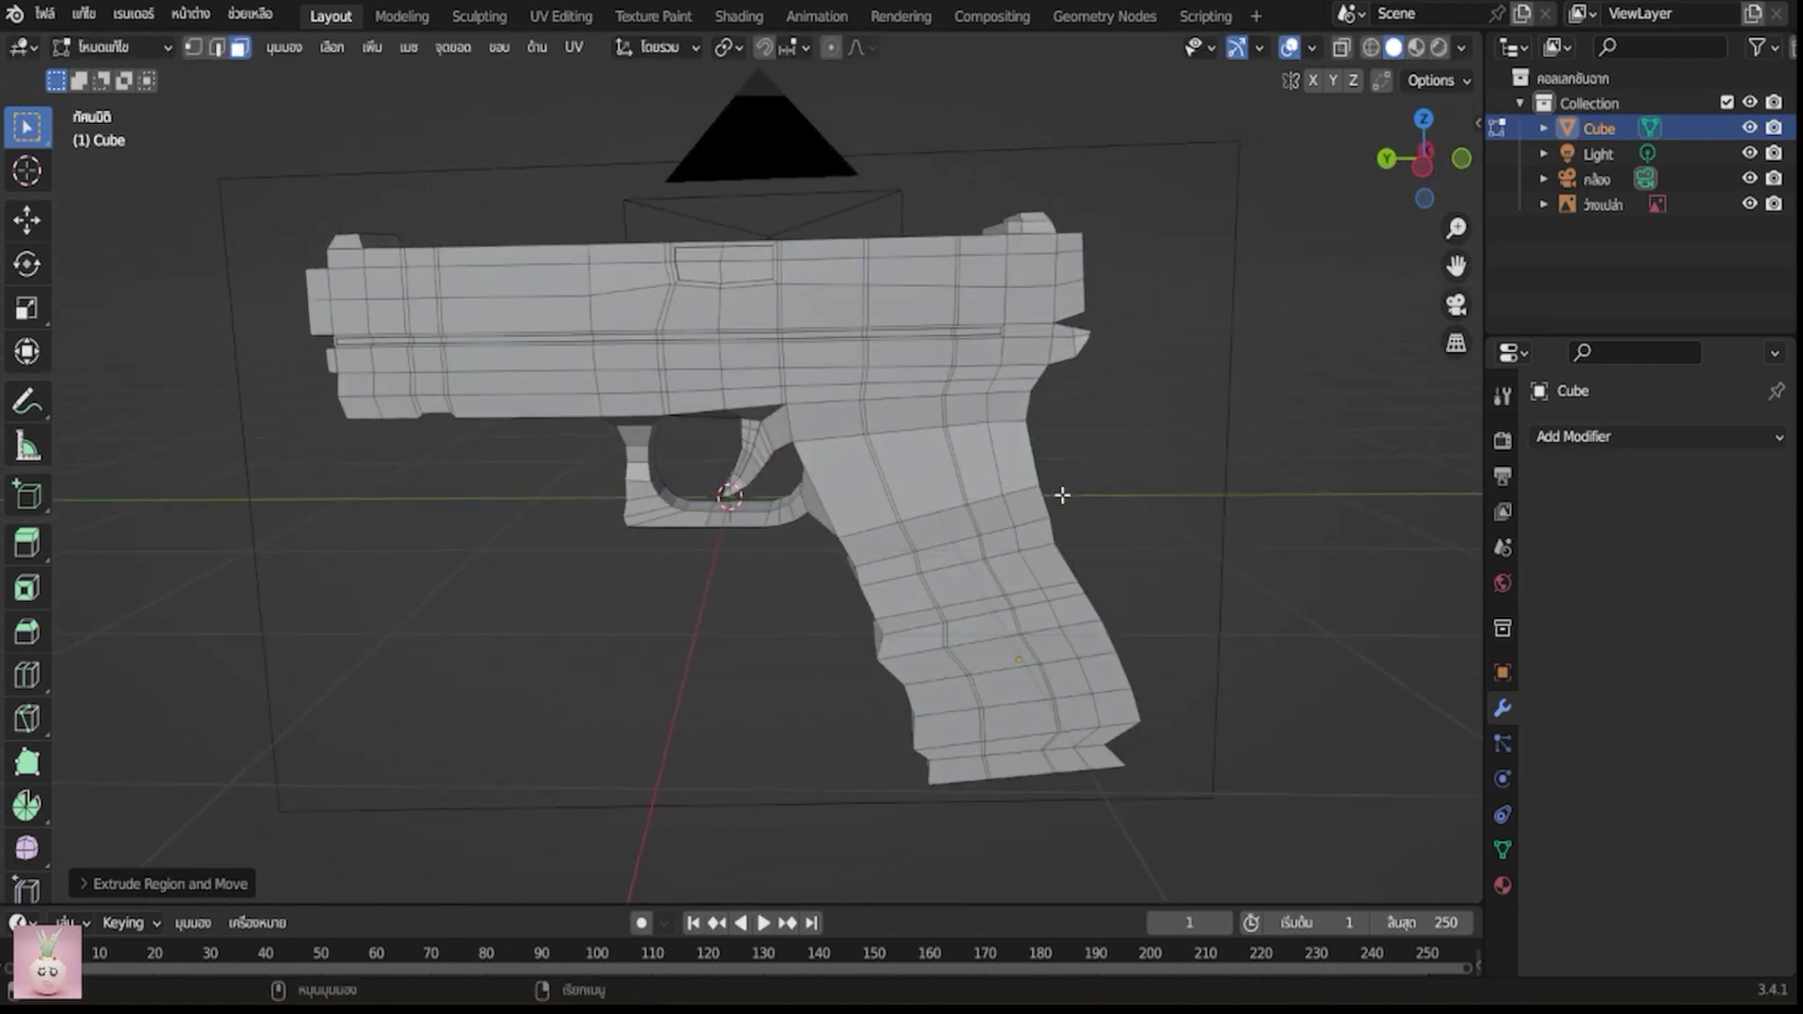
pyautogui.scroll(1, 1036, 499)
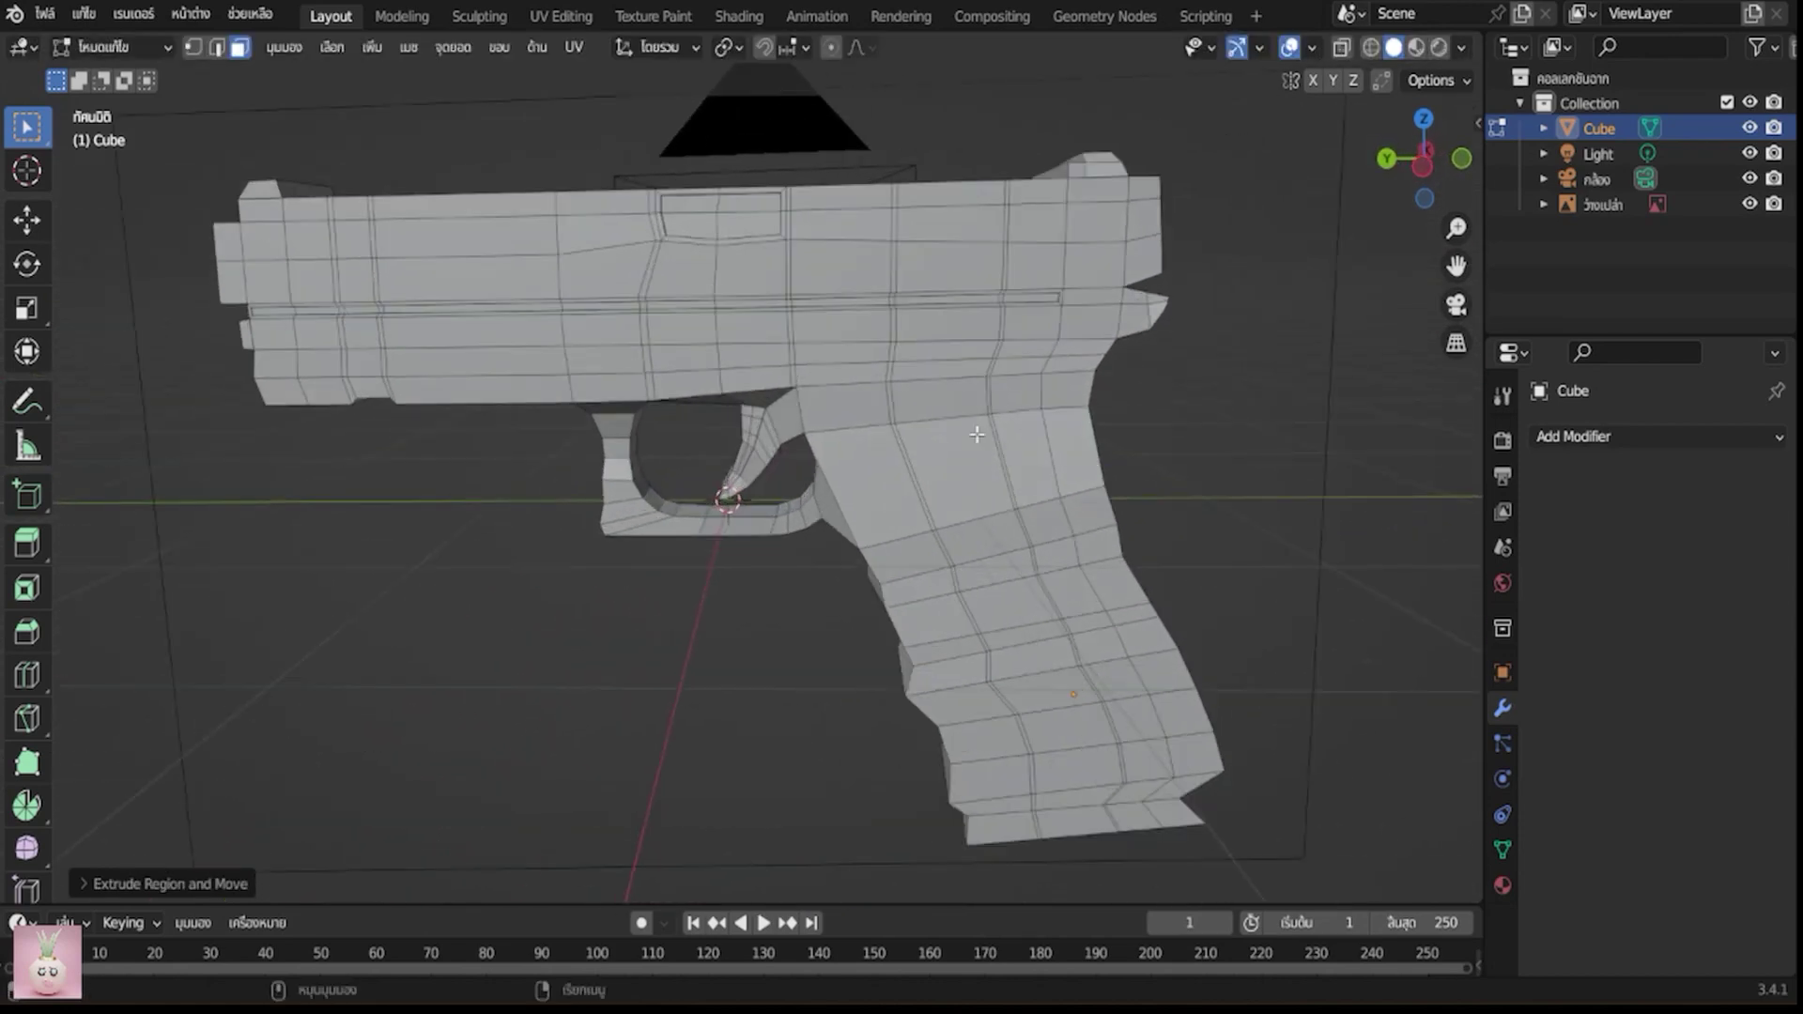
pyautogui.click(946, 359)
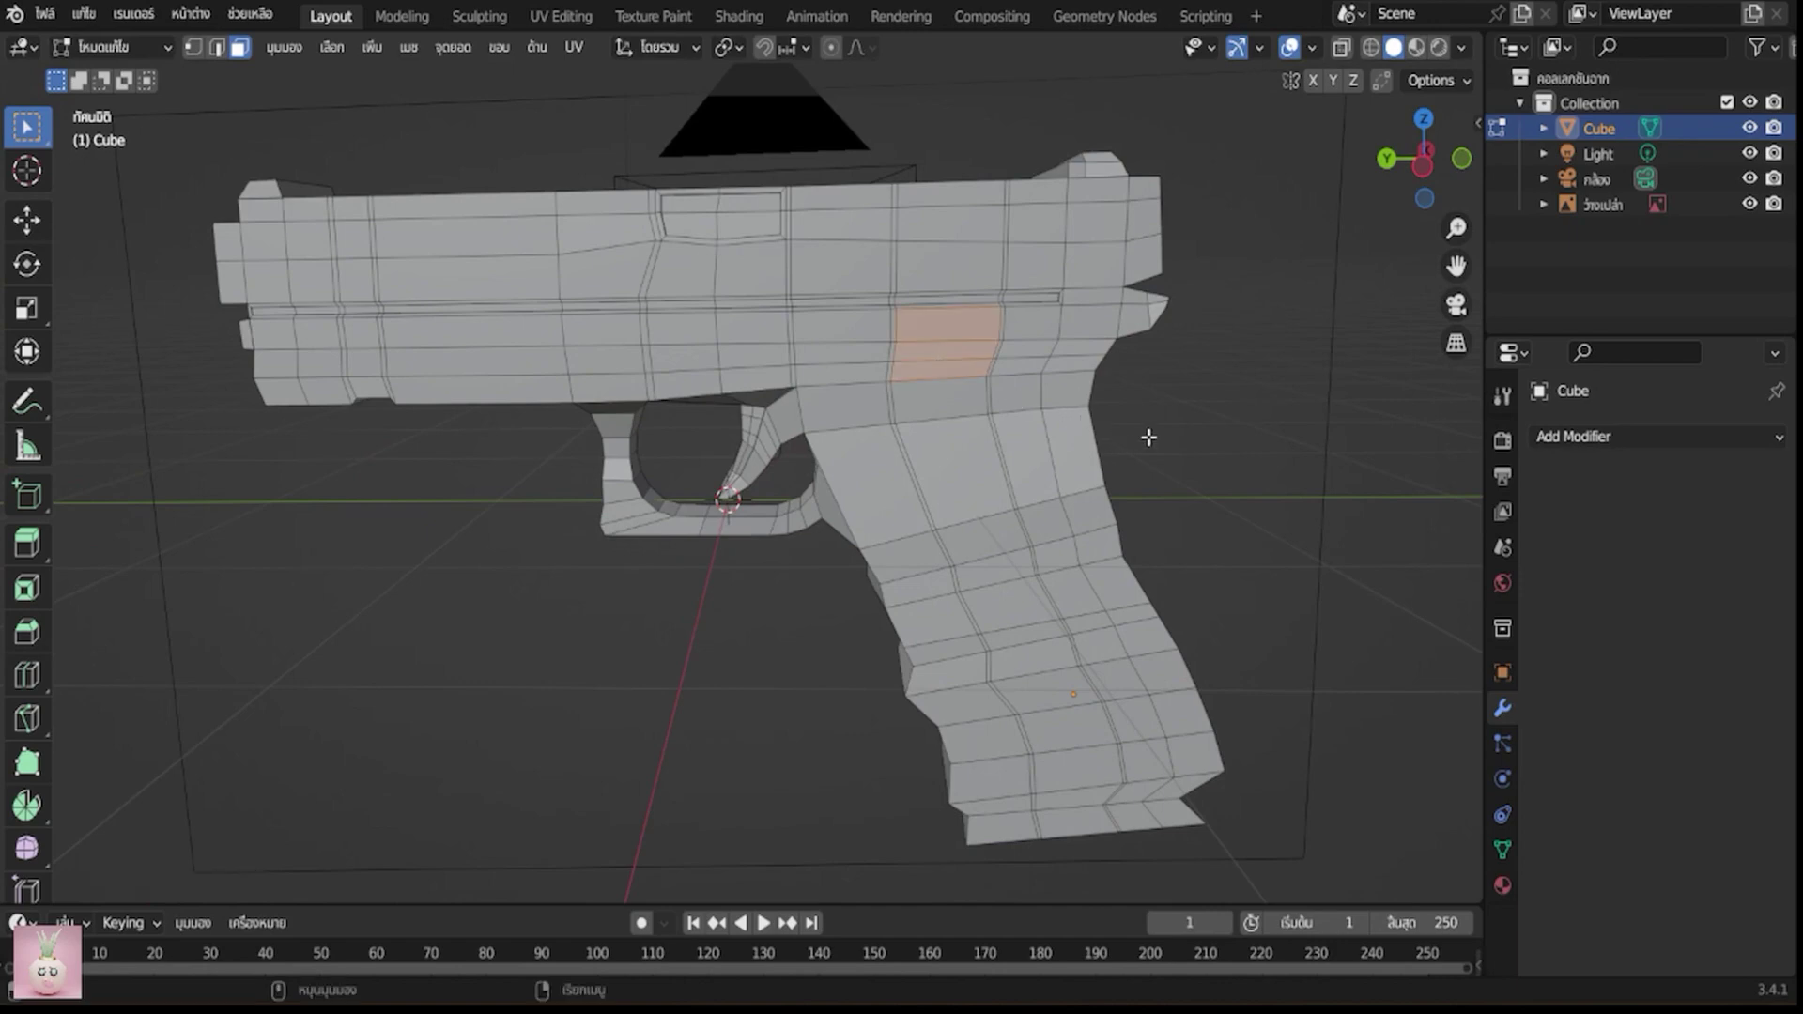
pyautogui.press('i')
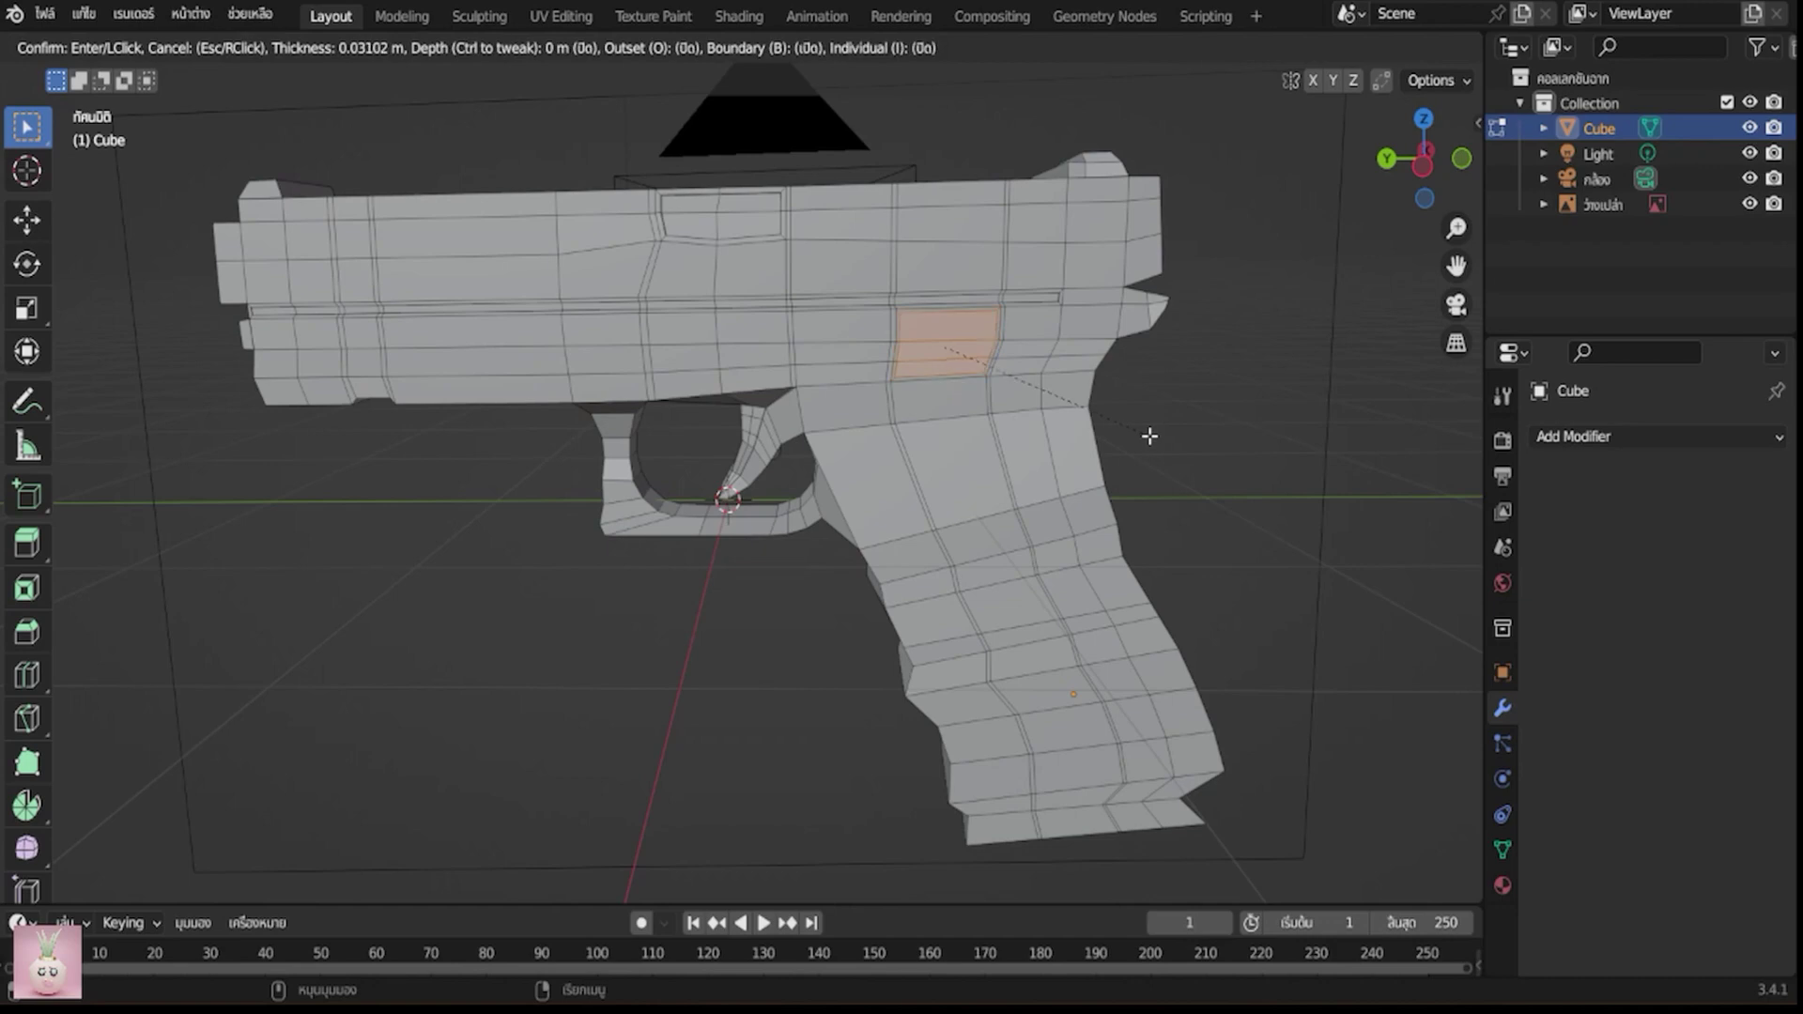
pyautogui.click(1149, 435)
pyautogui.moveTo(1161, 435)
pyautogui.mouseDown(button='middle')
pyautogui.moveTo(923, 496)
pyautogui.moveTo(951, 493)
pyautogui.mouseUp(button='middle')
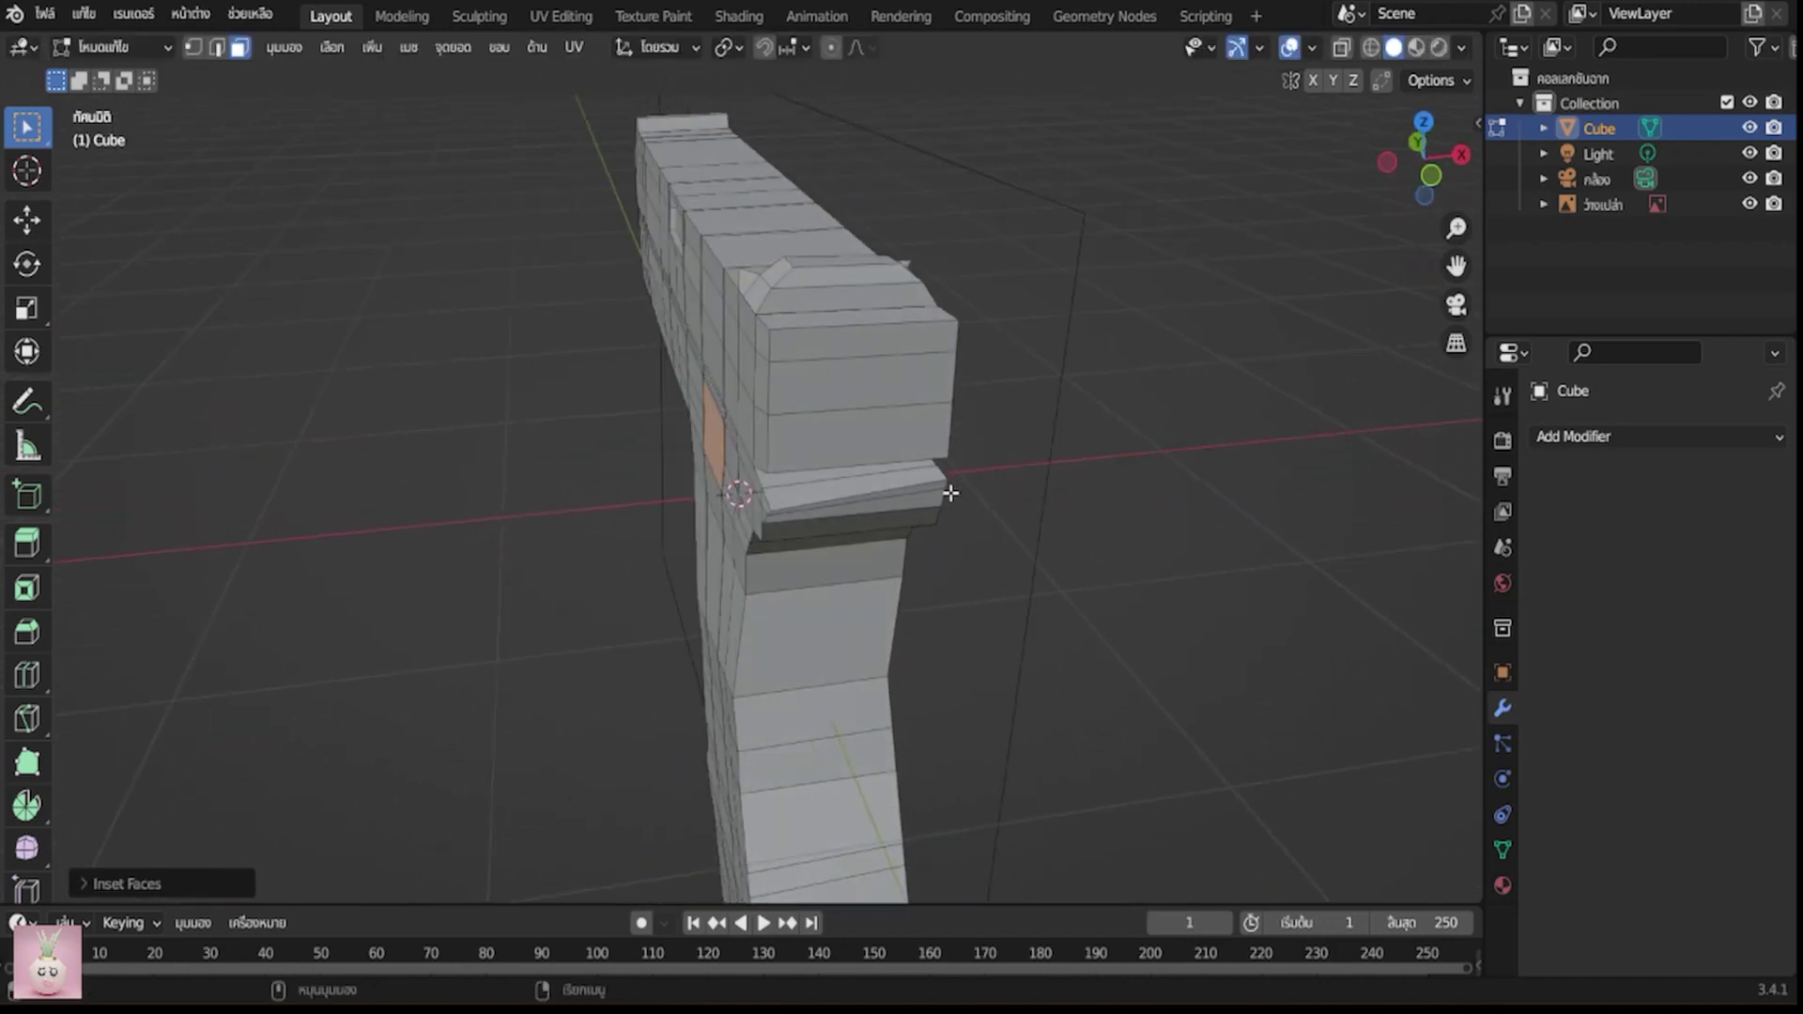
pyautogui.press('e')
pyautogui.click(954, 496)
# Switch to the side and camera views and save the file
pyautogui.press('KP_3')
pyautogui.press('KP_0')
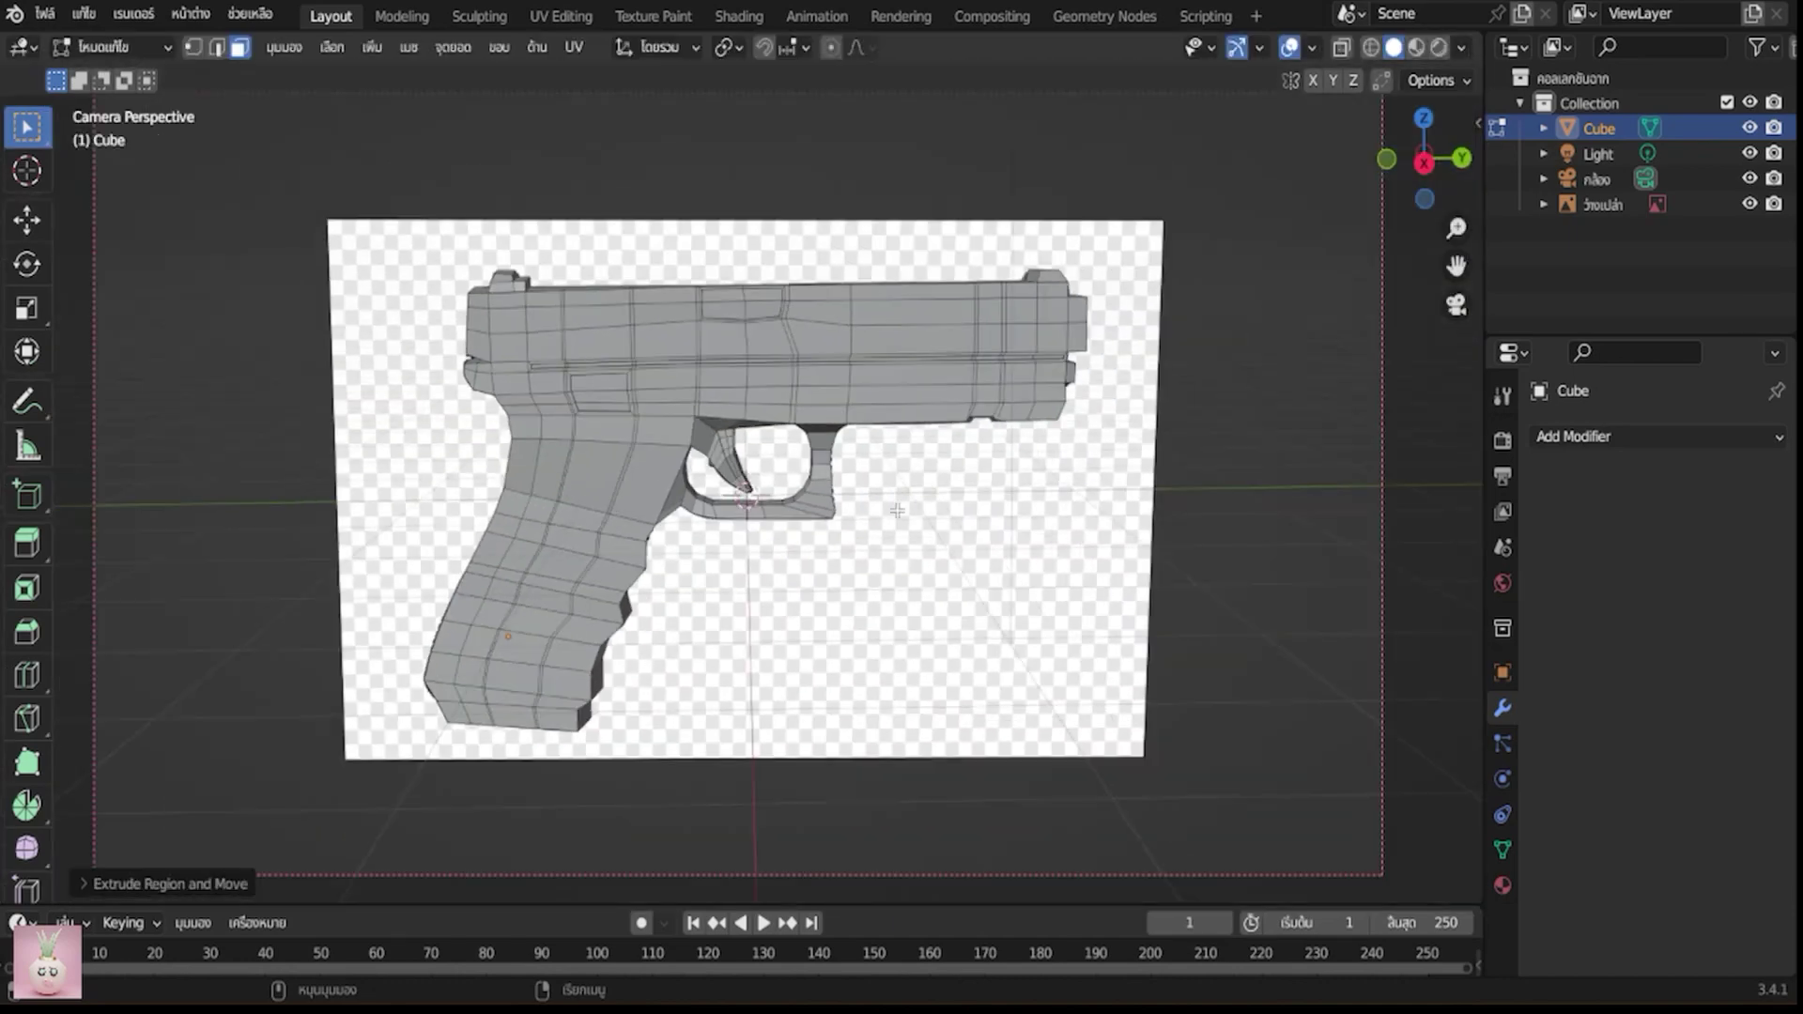
pyautogui.hotkey('ctrl', 's')
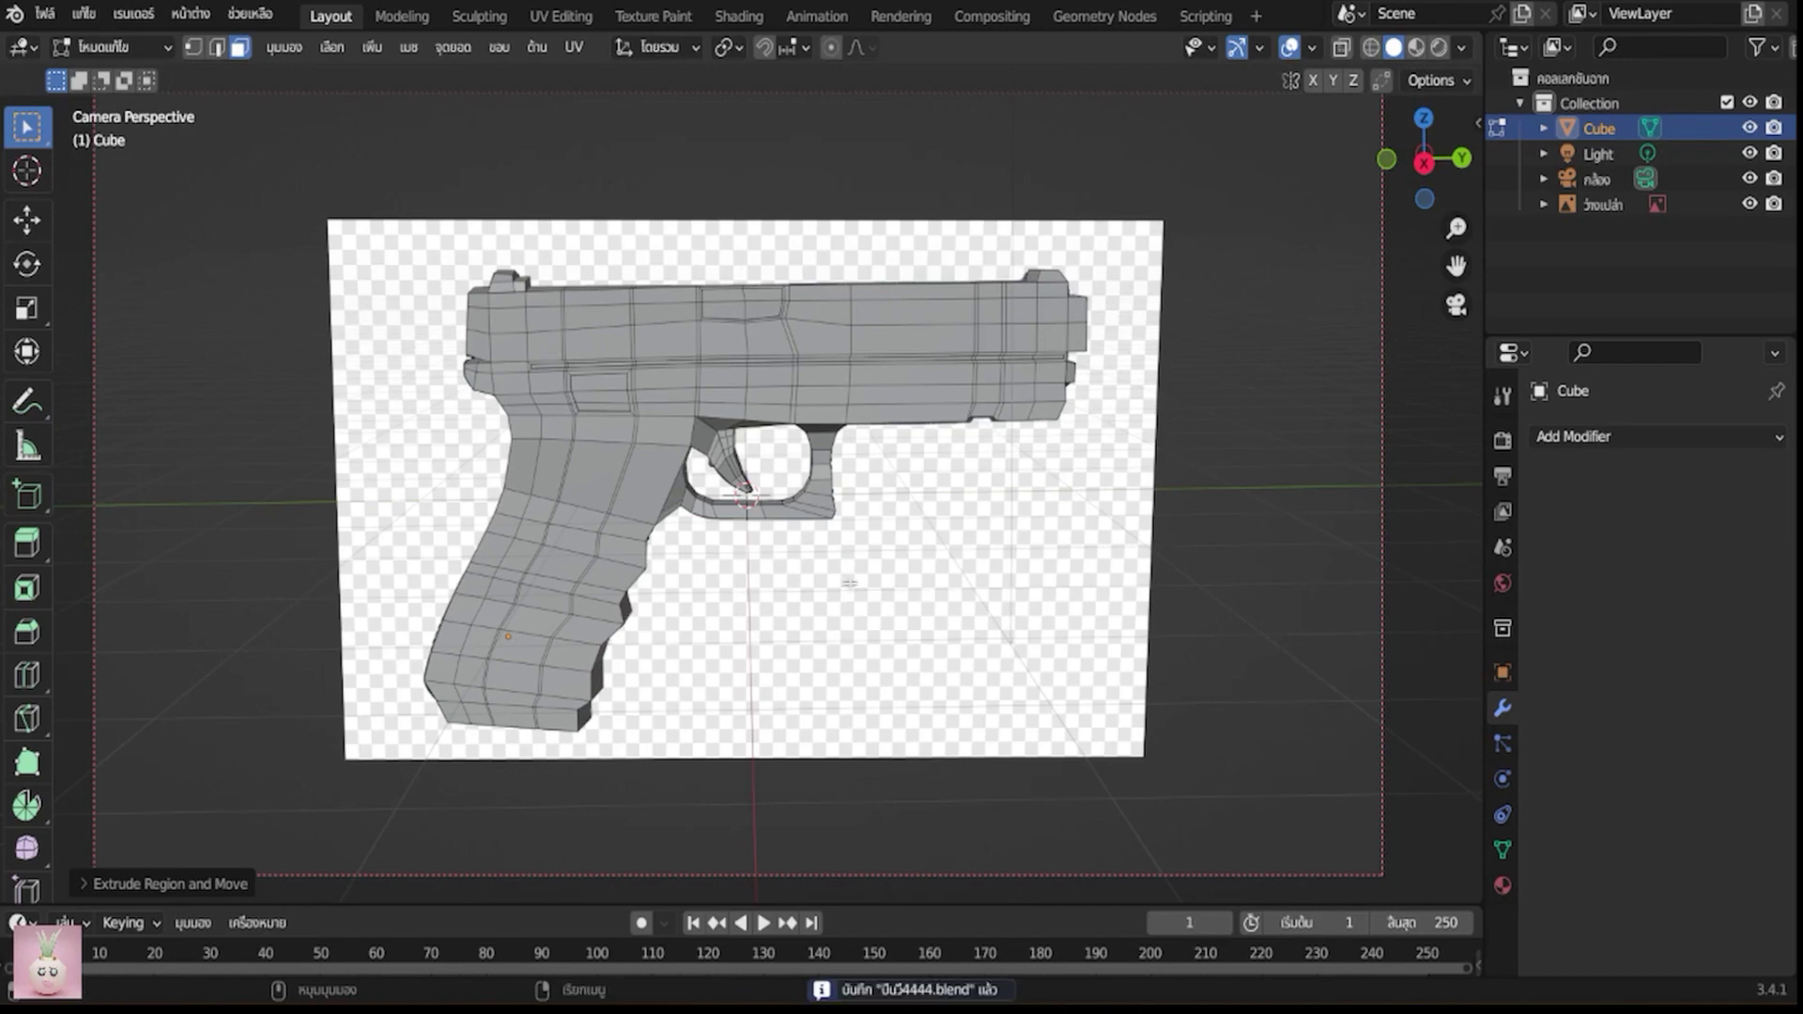
pyautogui.scroll(-1, 853, 575)
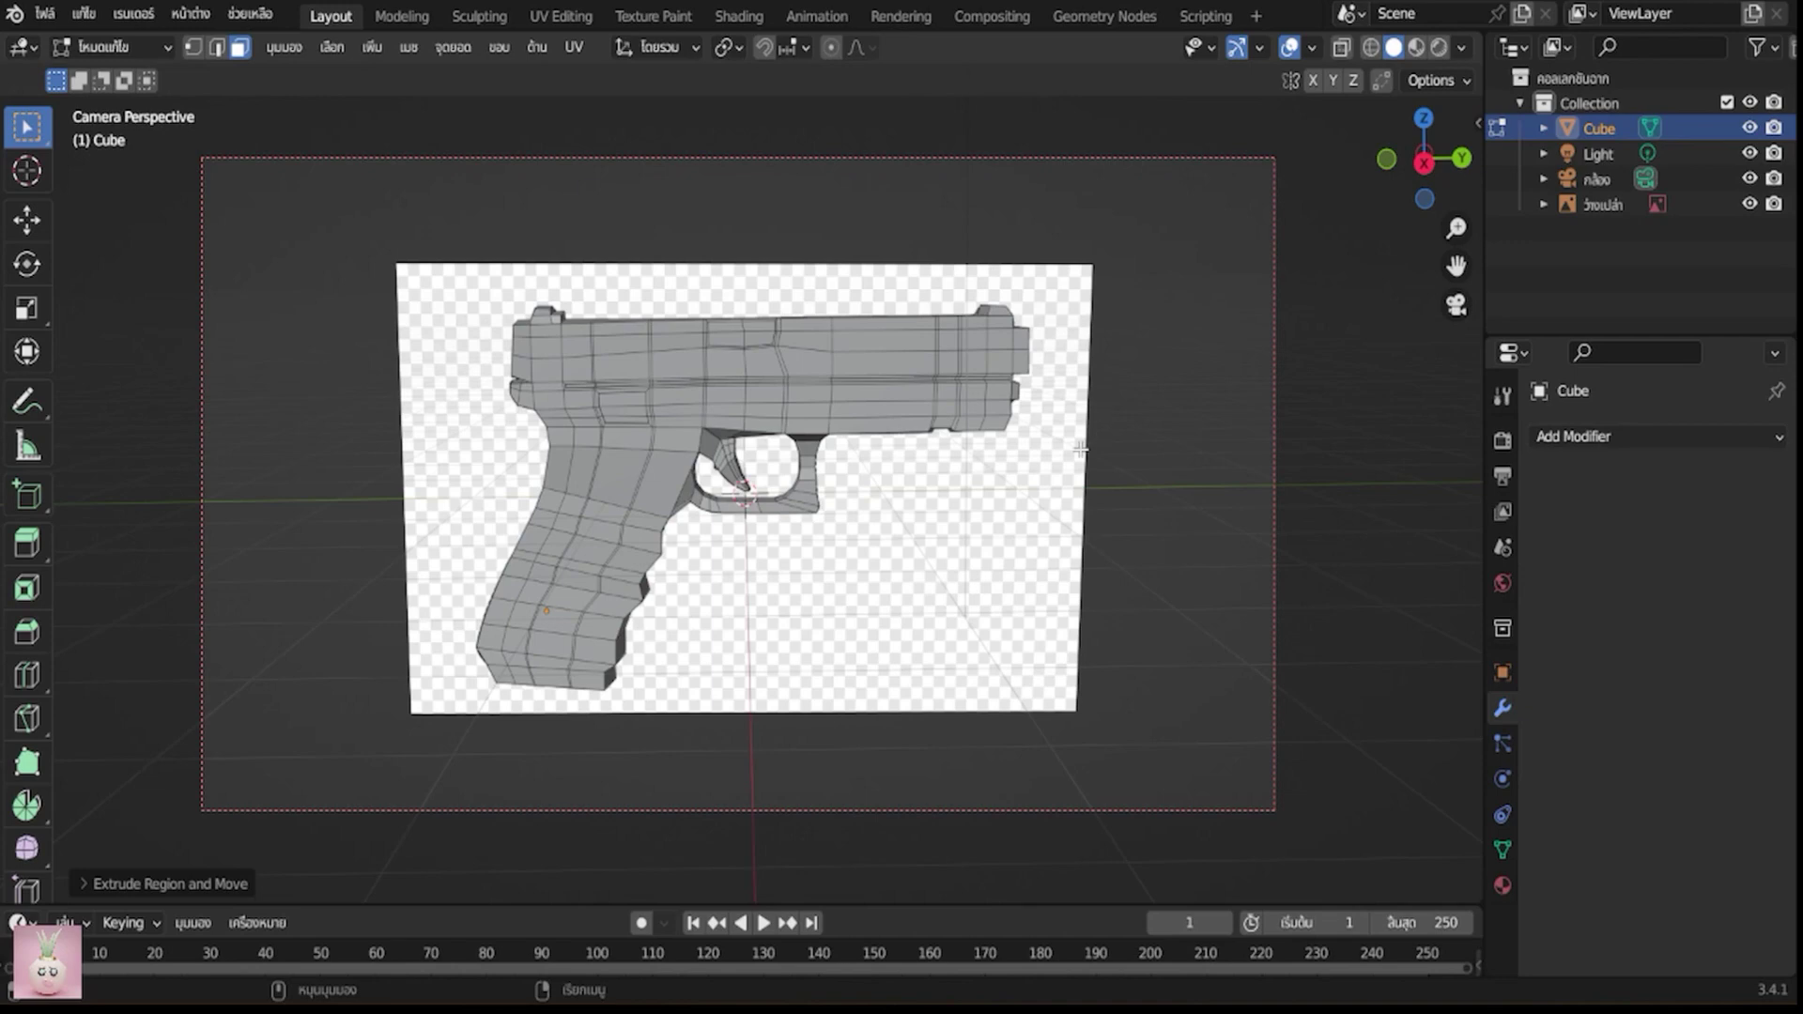
# In Object Mode, delete the reference image plane and save again
pyautogui.press('Tab')
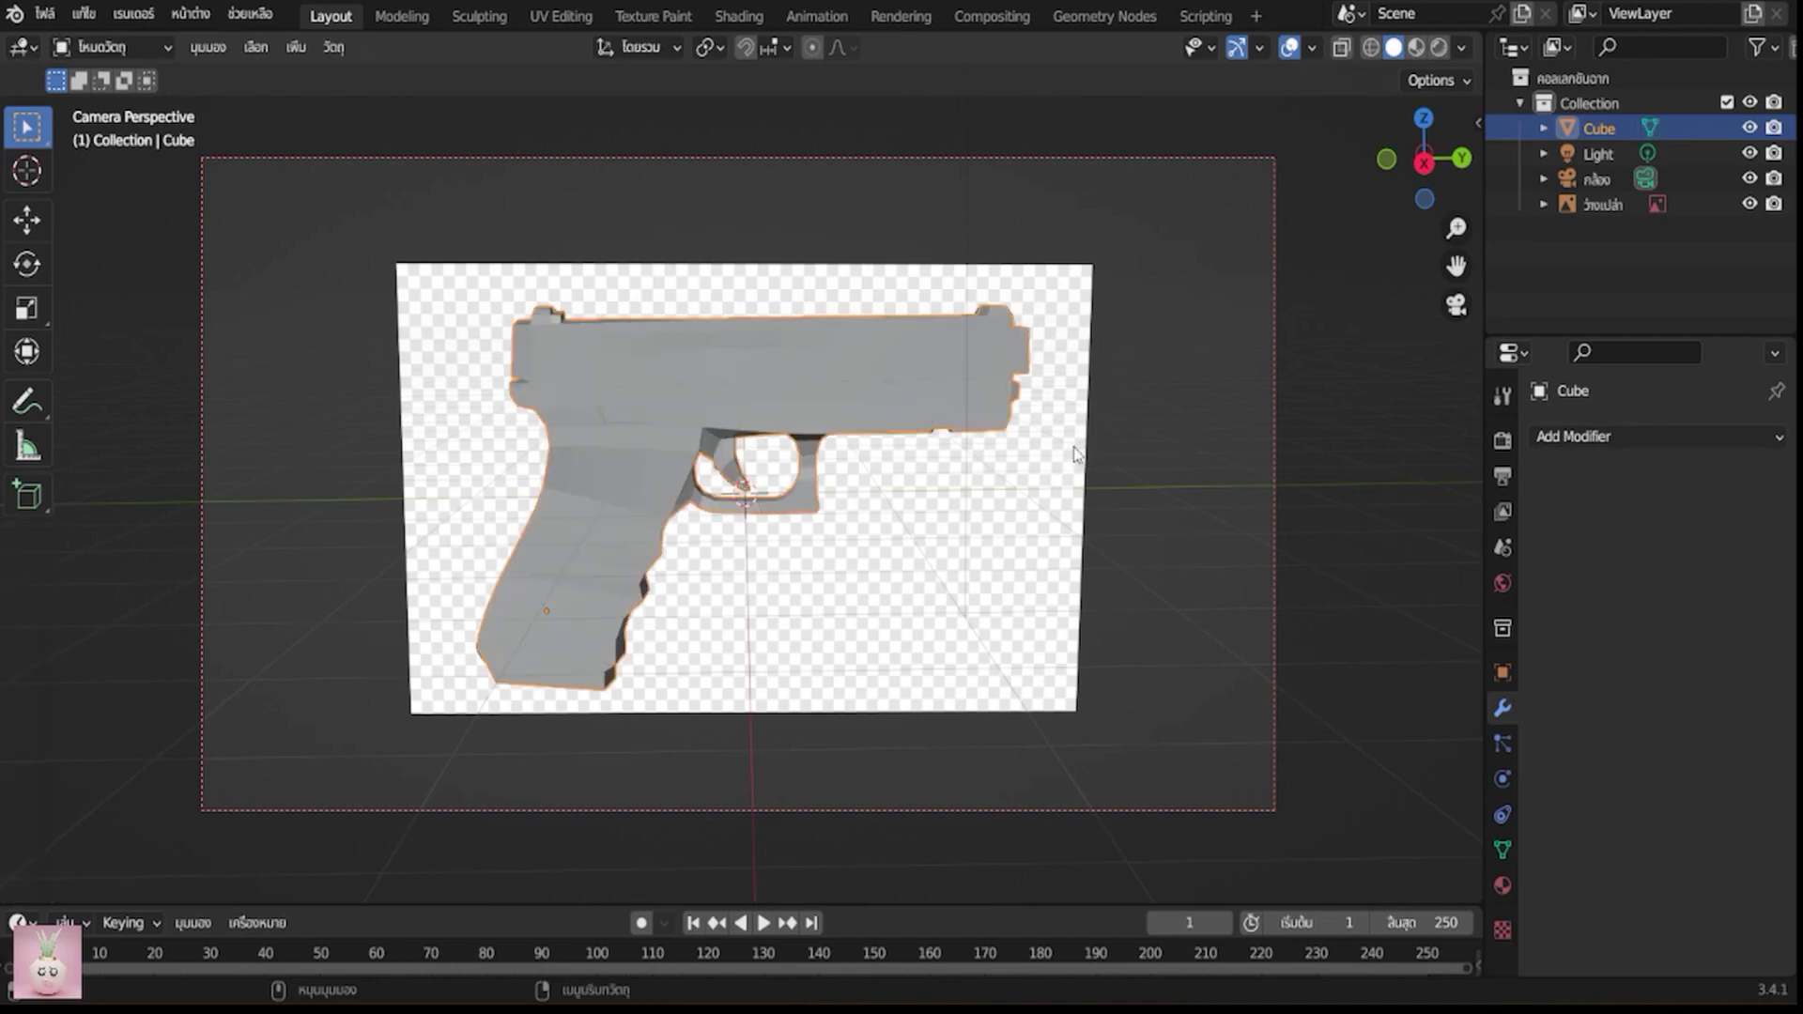
pyautogui.click(1052, 530)
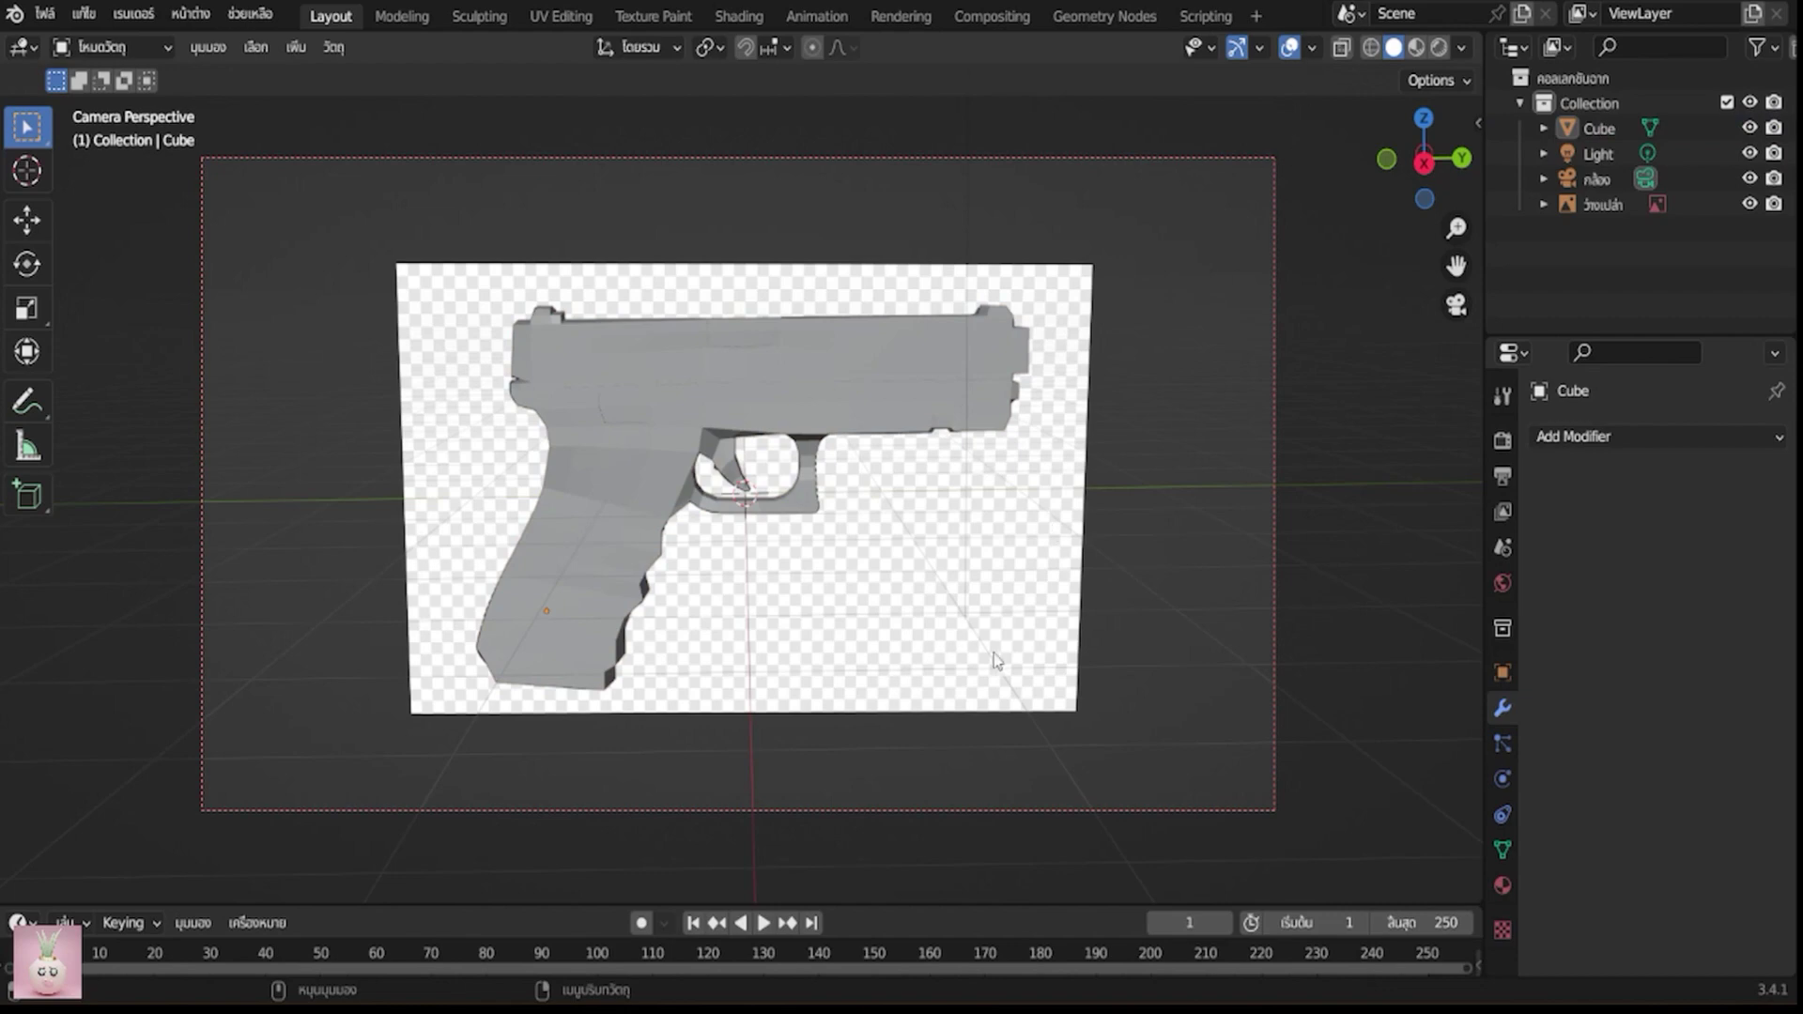
pyautogui.scroll(-3, 1030, 654)
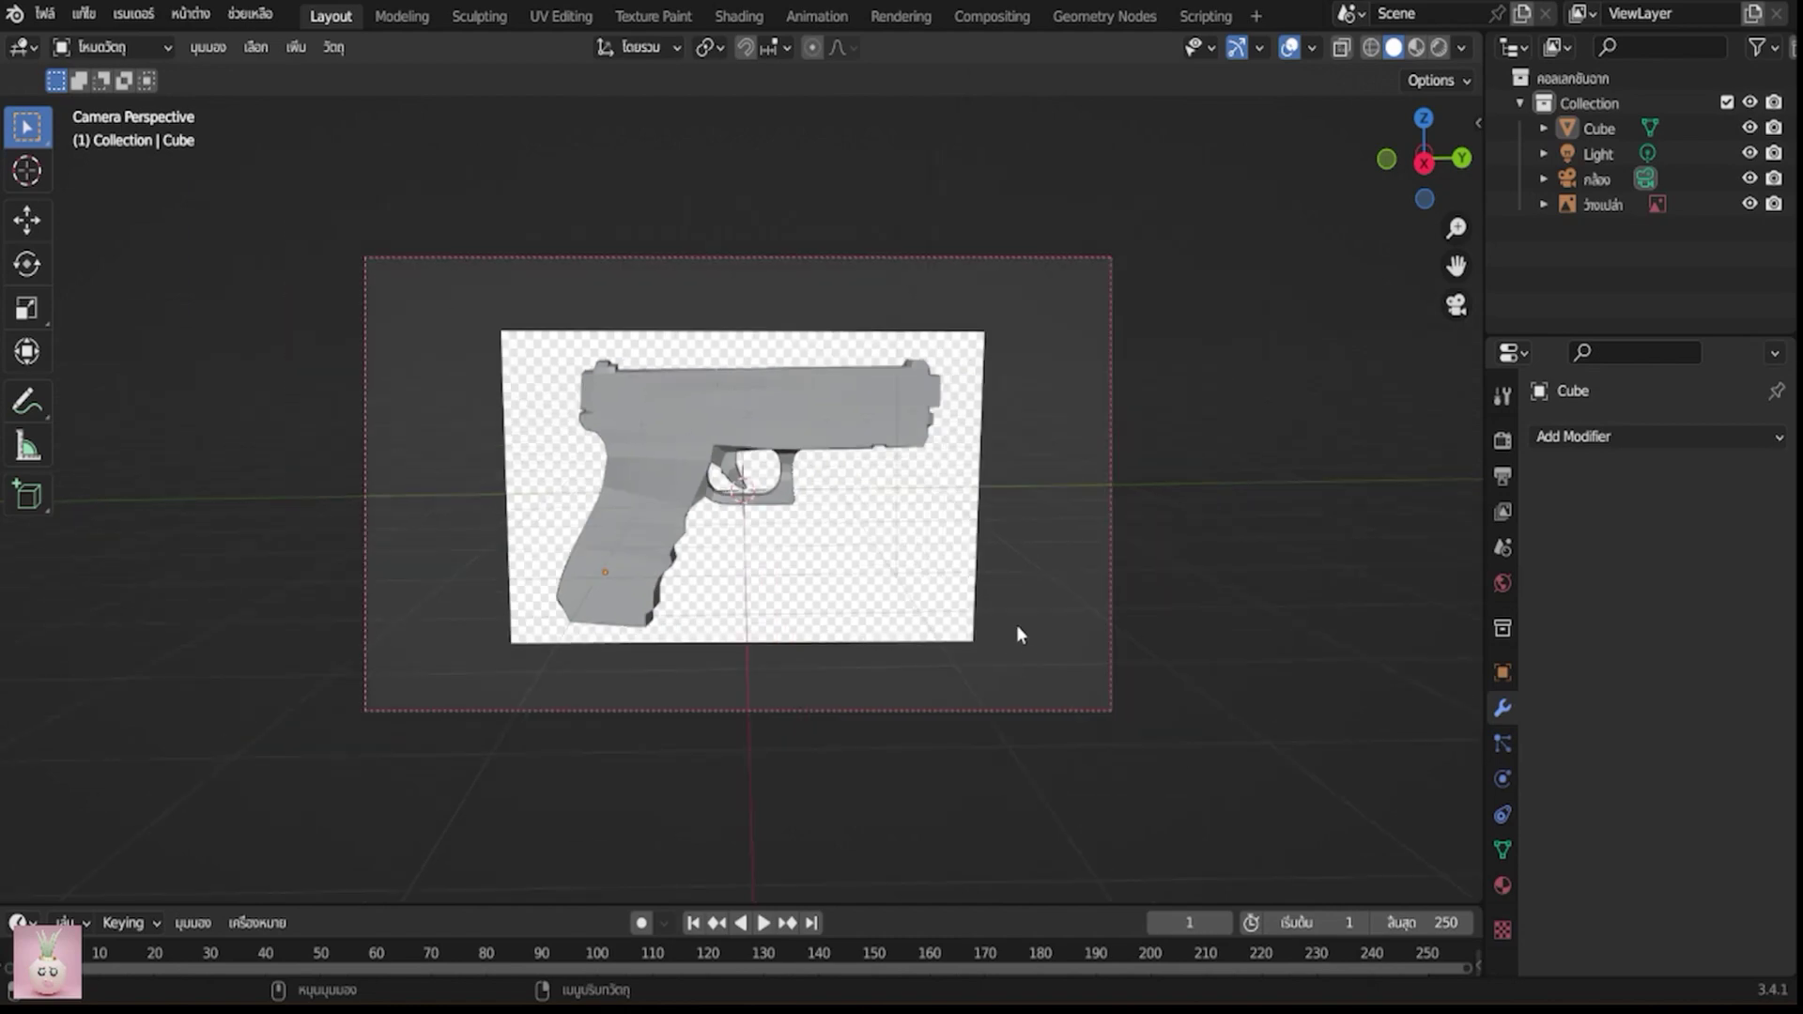
pyautogui.click(969, 580)
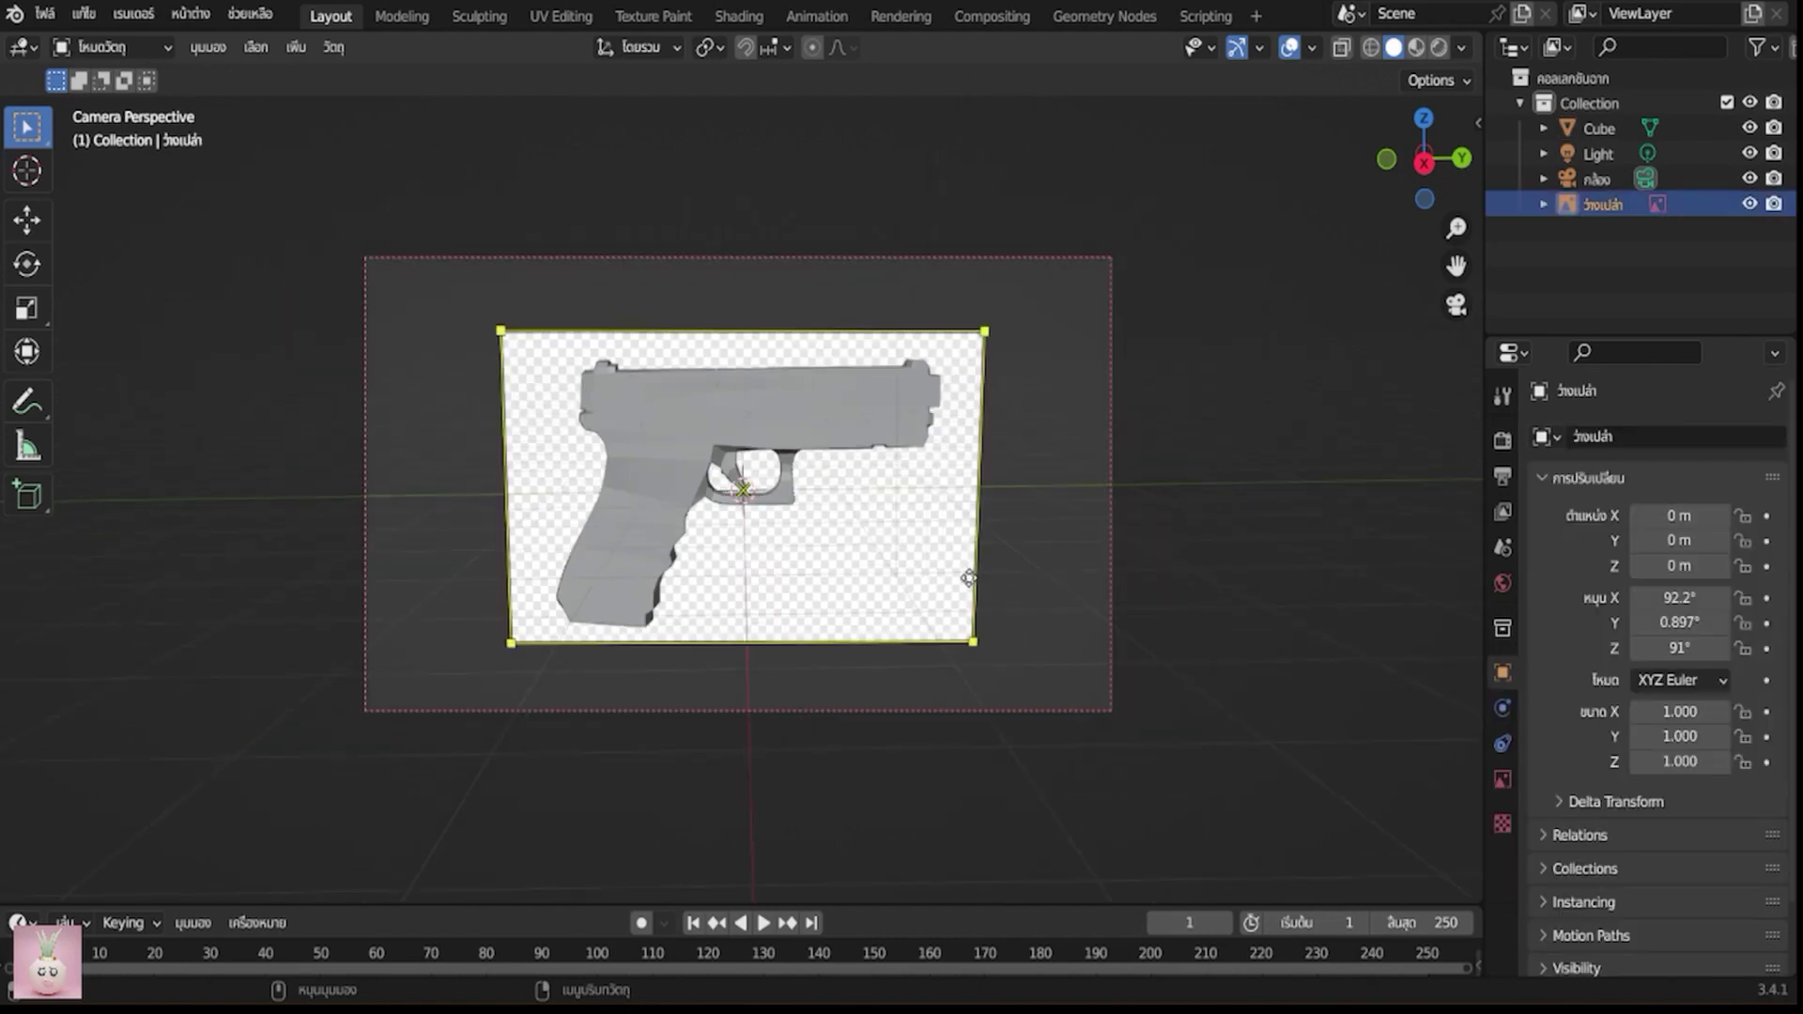
pyautogui.press('x')
pyautogui.click(968, 576)
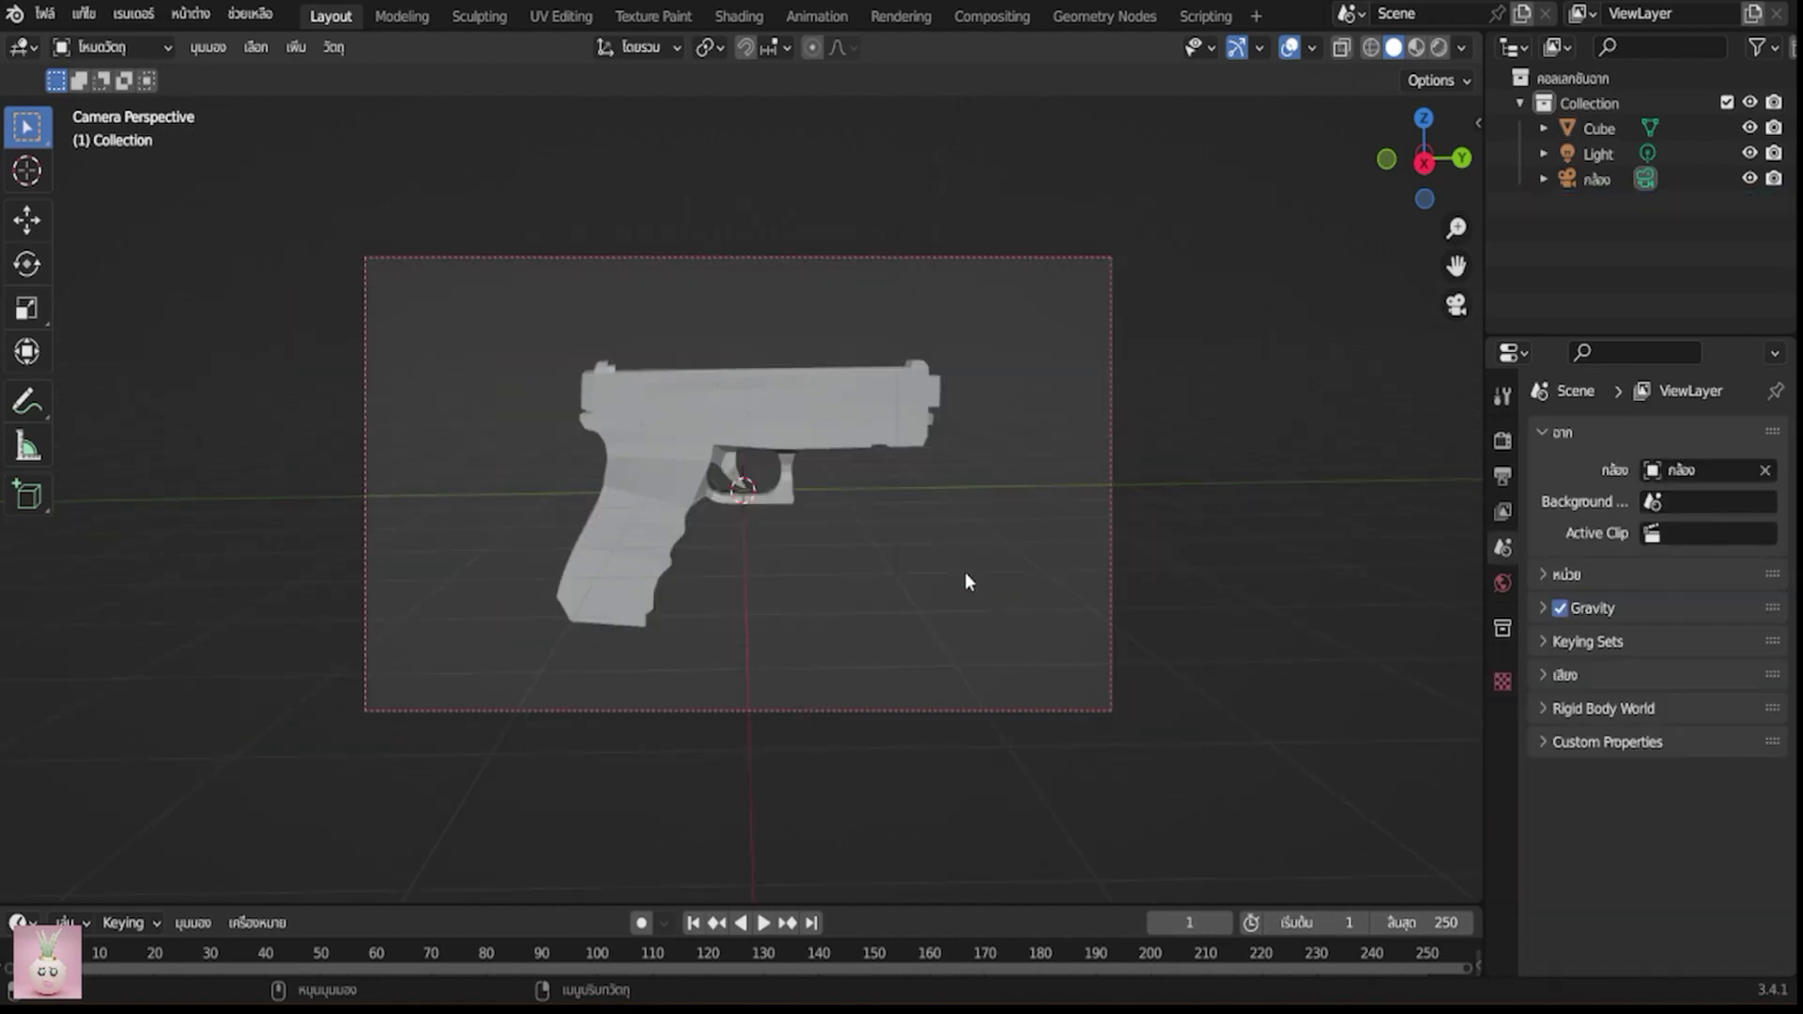
pyautogui.hotkey('ctrl', 's')
# Add a Bevel modifier to the pistol, apply it, and save the file
pyautogui.click(776, 413)
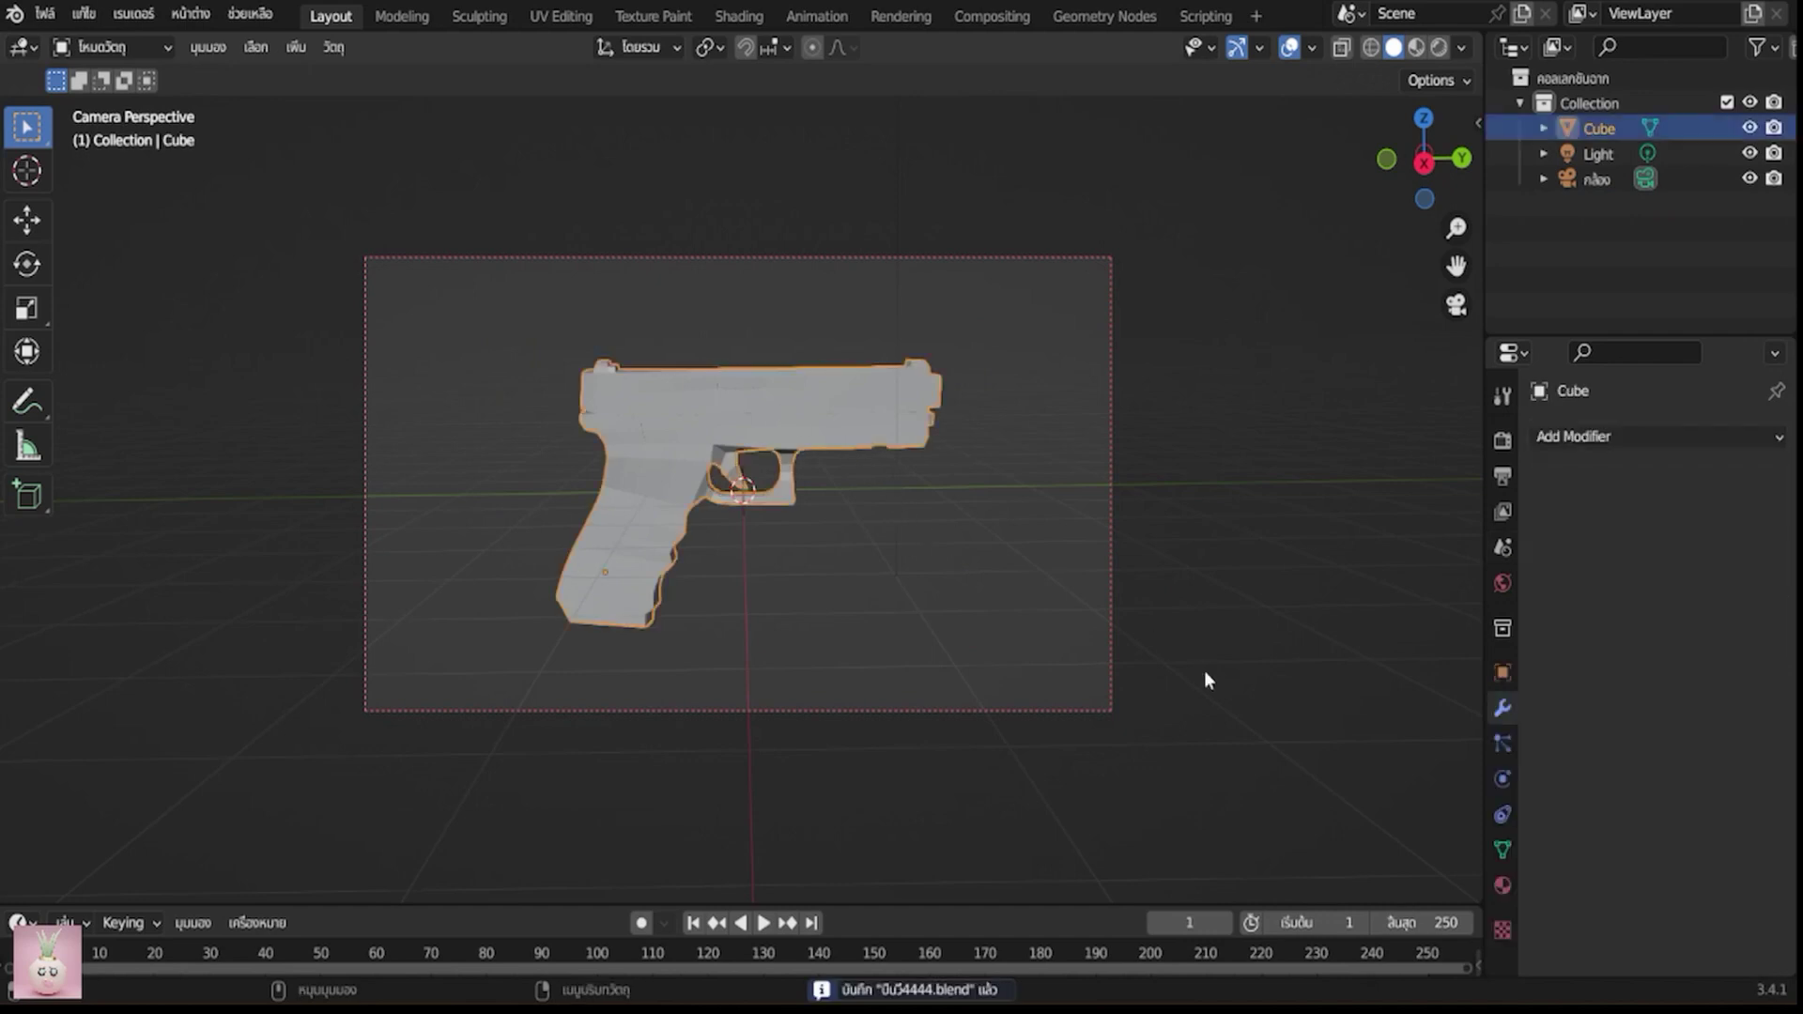
pyautogui.click(1589, 438)
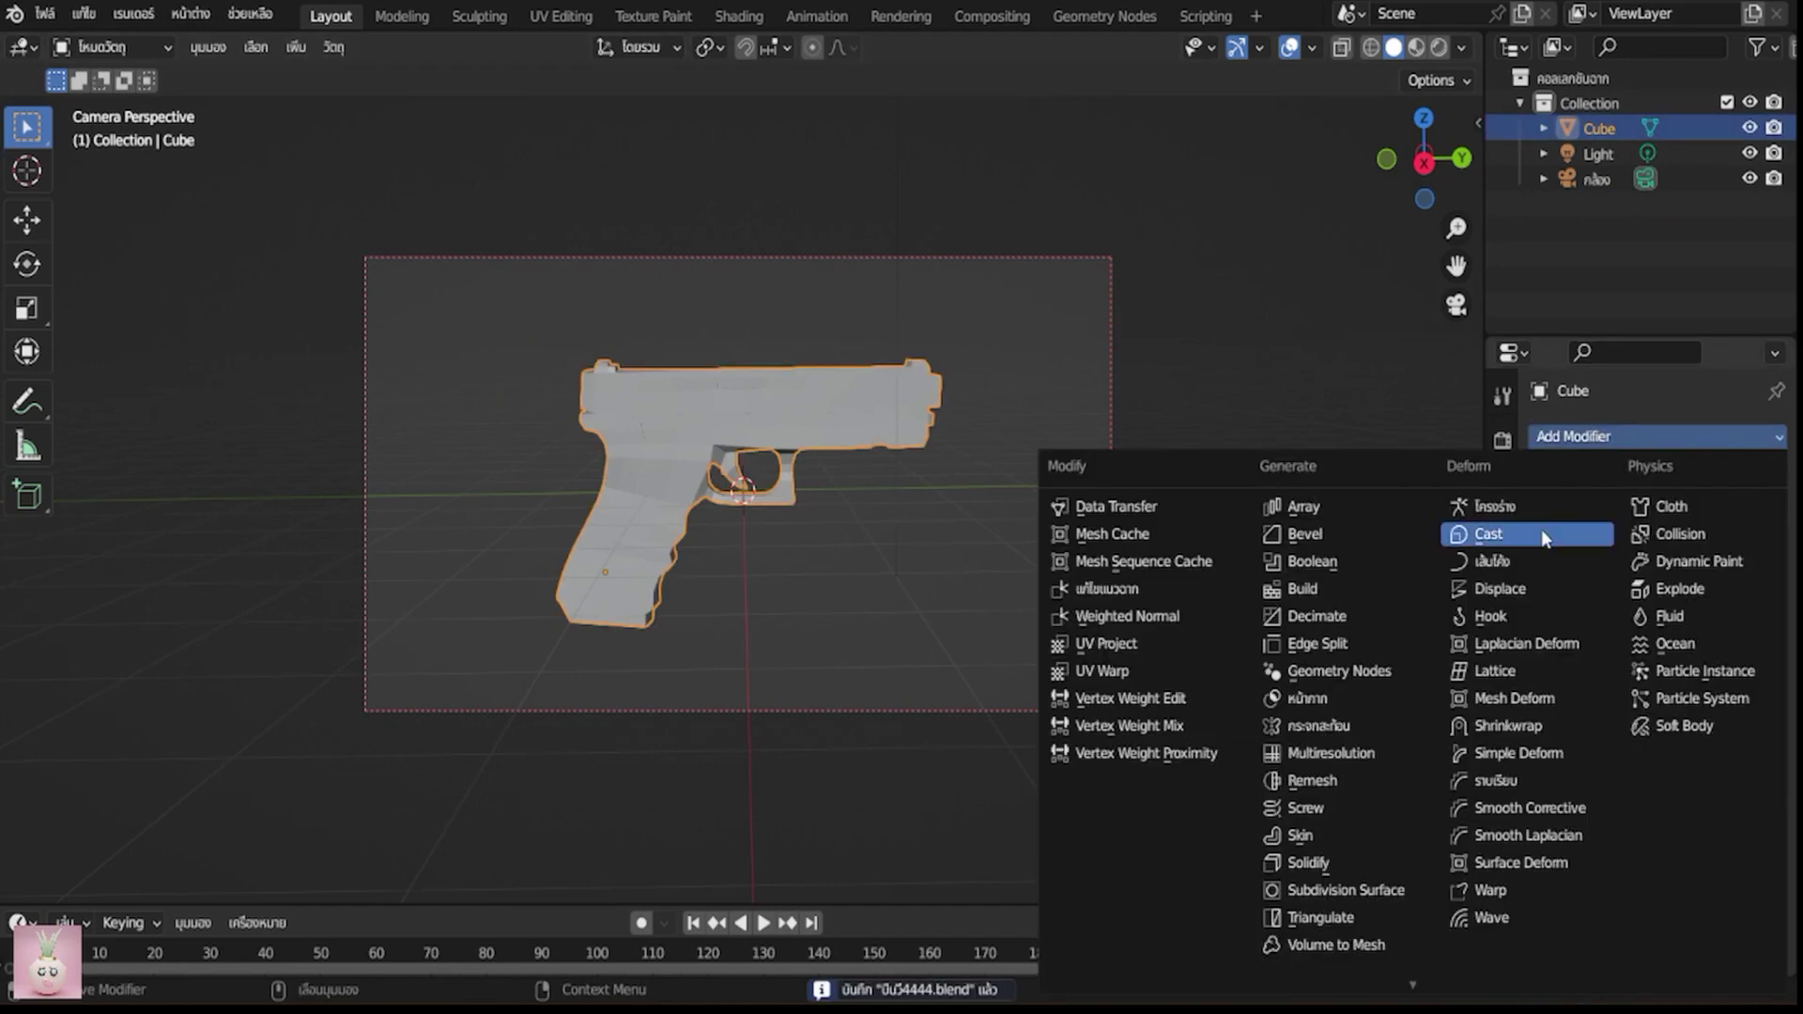
pyautogui.click(1333, 536)
pyautogui.click(1718, 479)
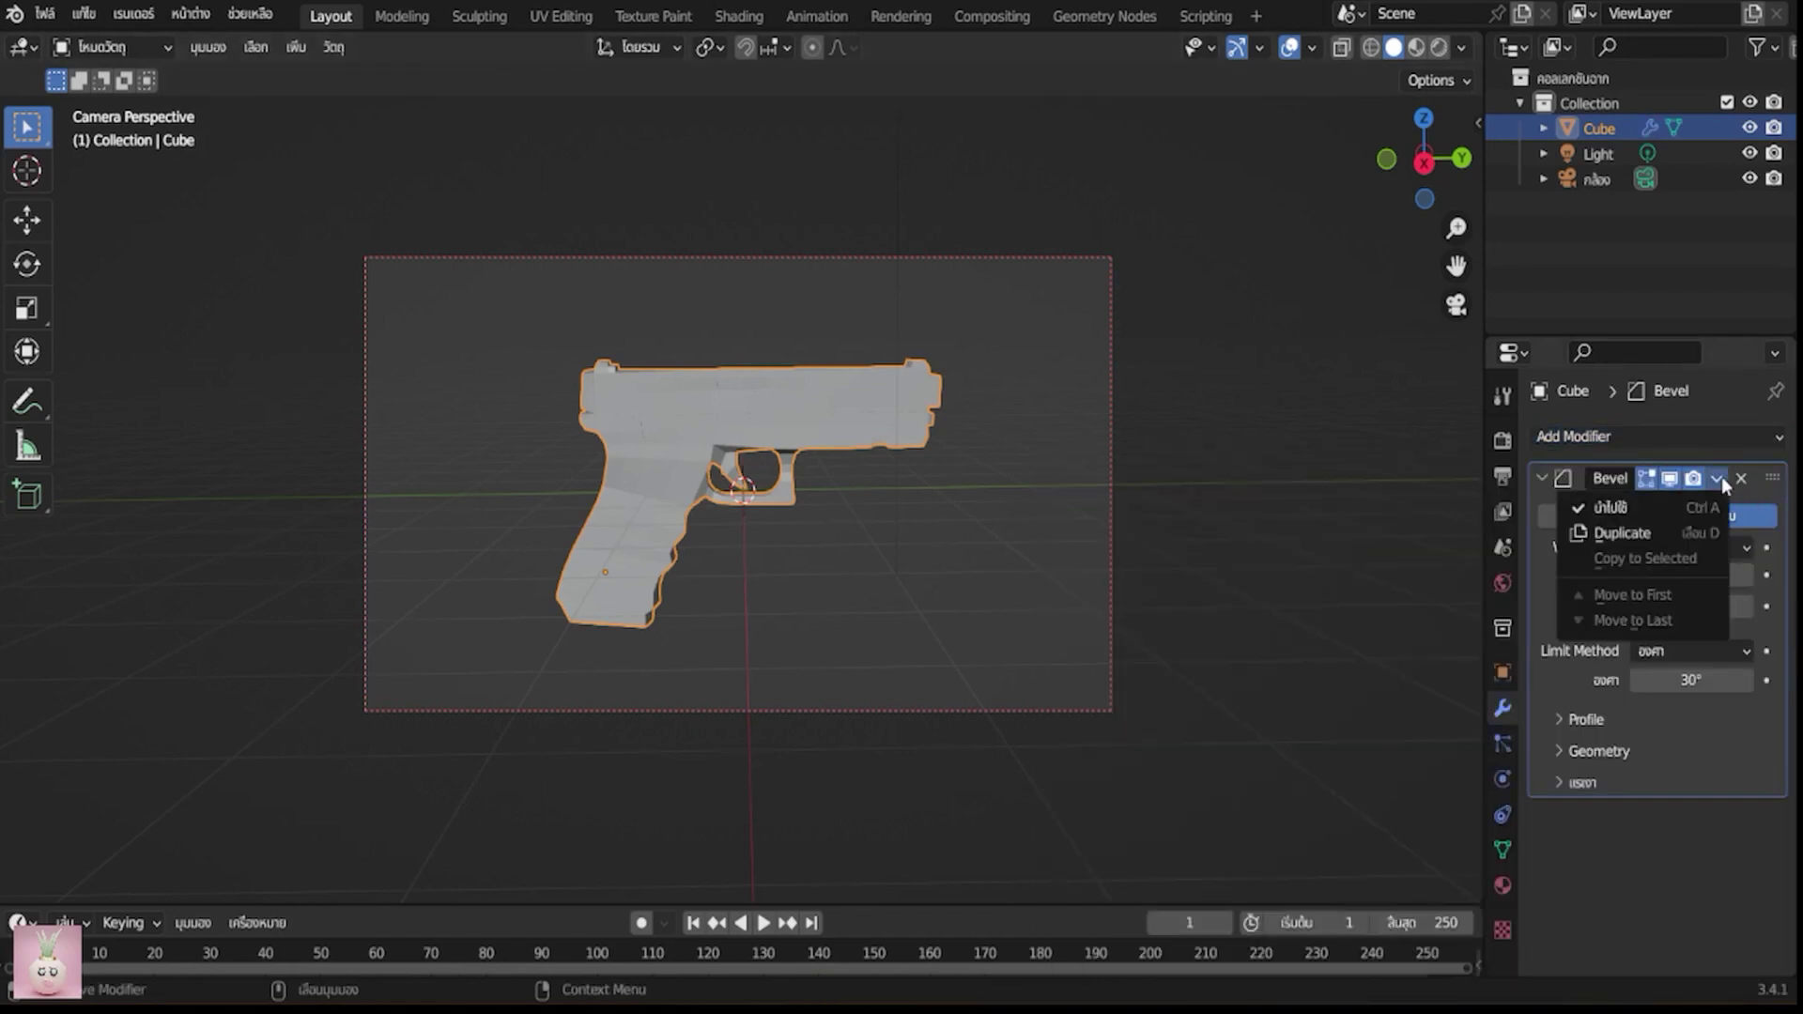
pyautogui.click(1596, 508)
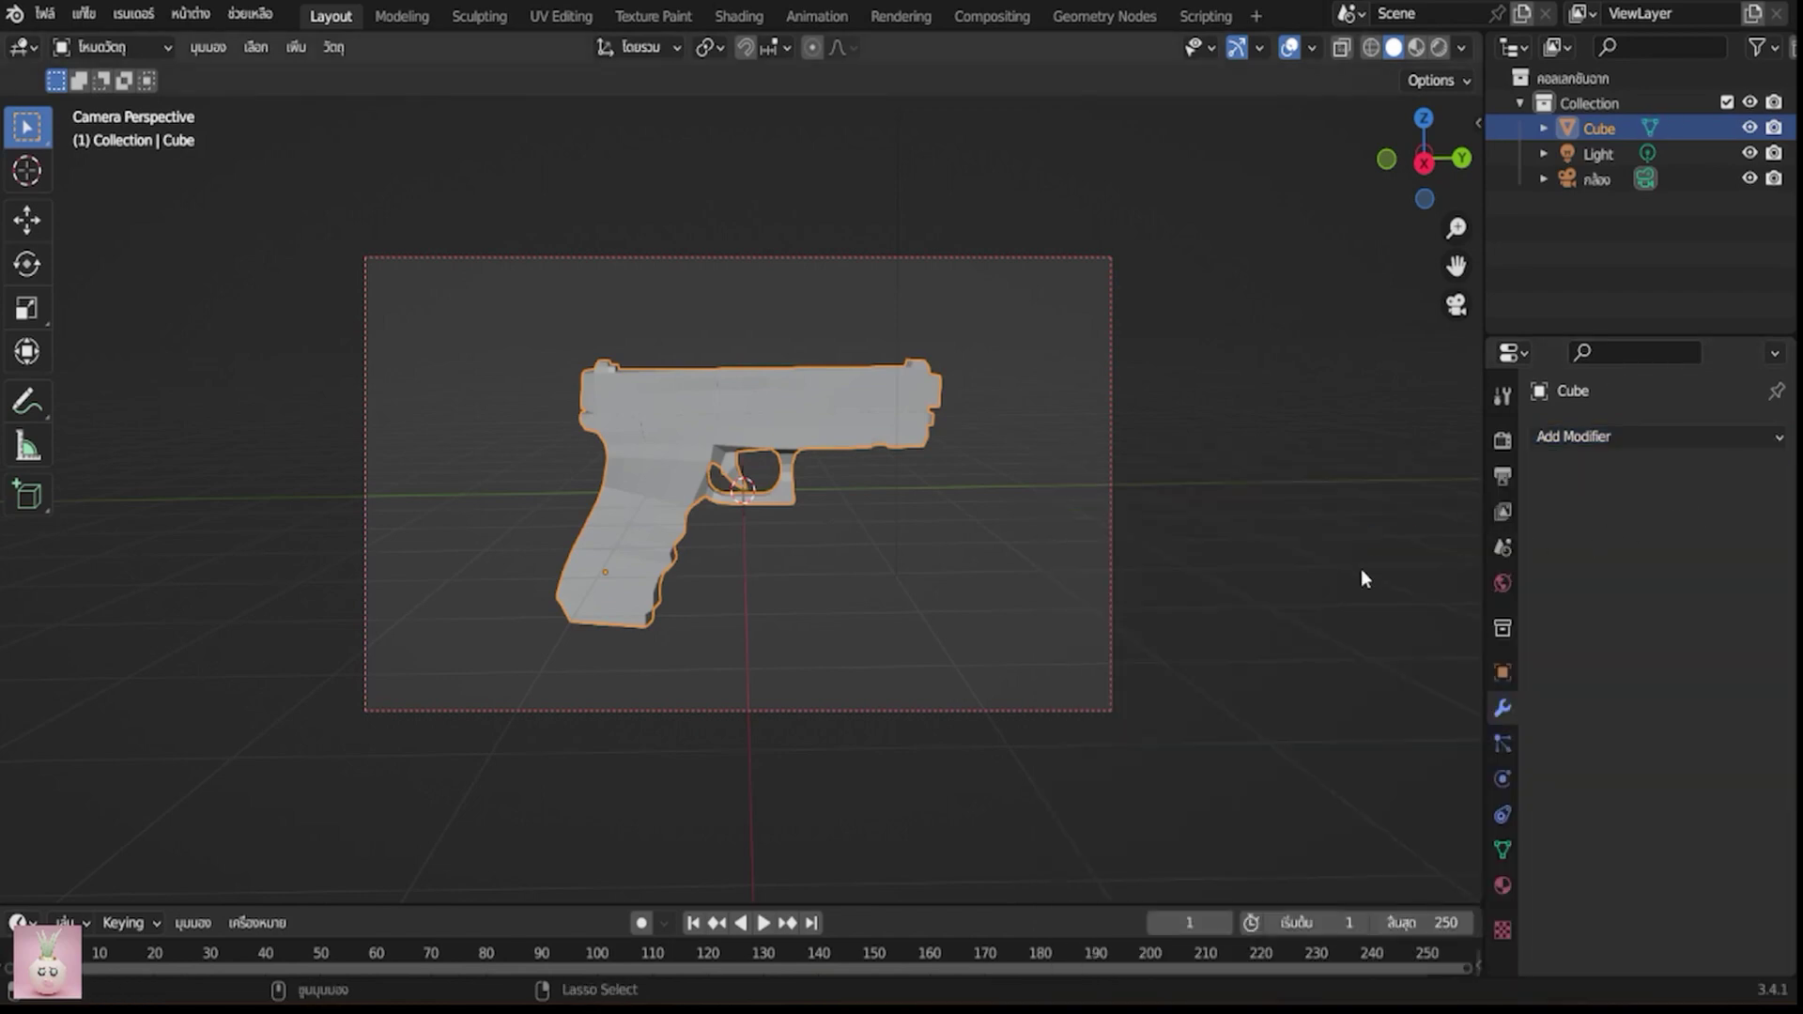
pyautogui.hotkey('ctrl', 's')
# Add a Subdivision Surface modifier at viewport level 4, then remove it
pyautogui.click(1586, 438)
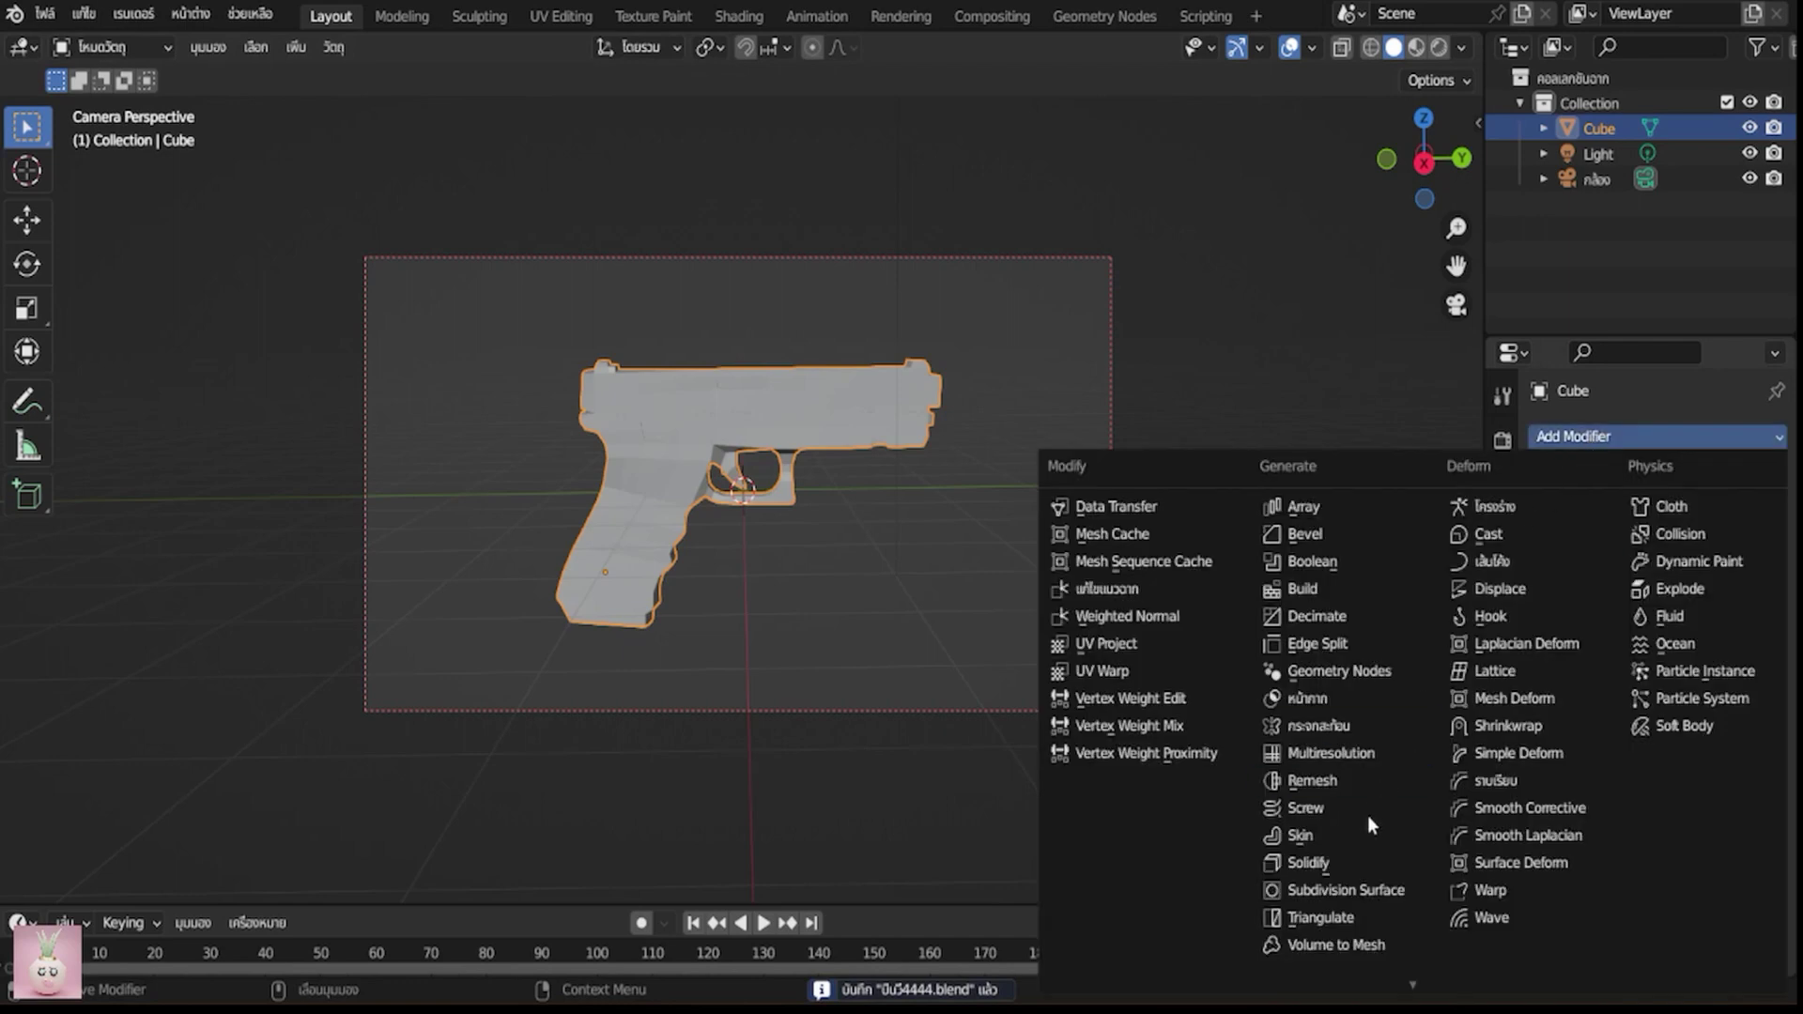
pyautogui.click(1350, 892)
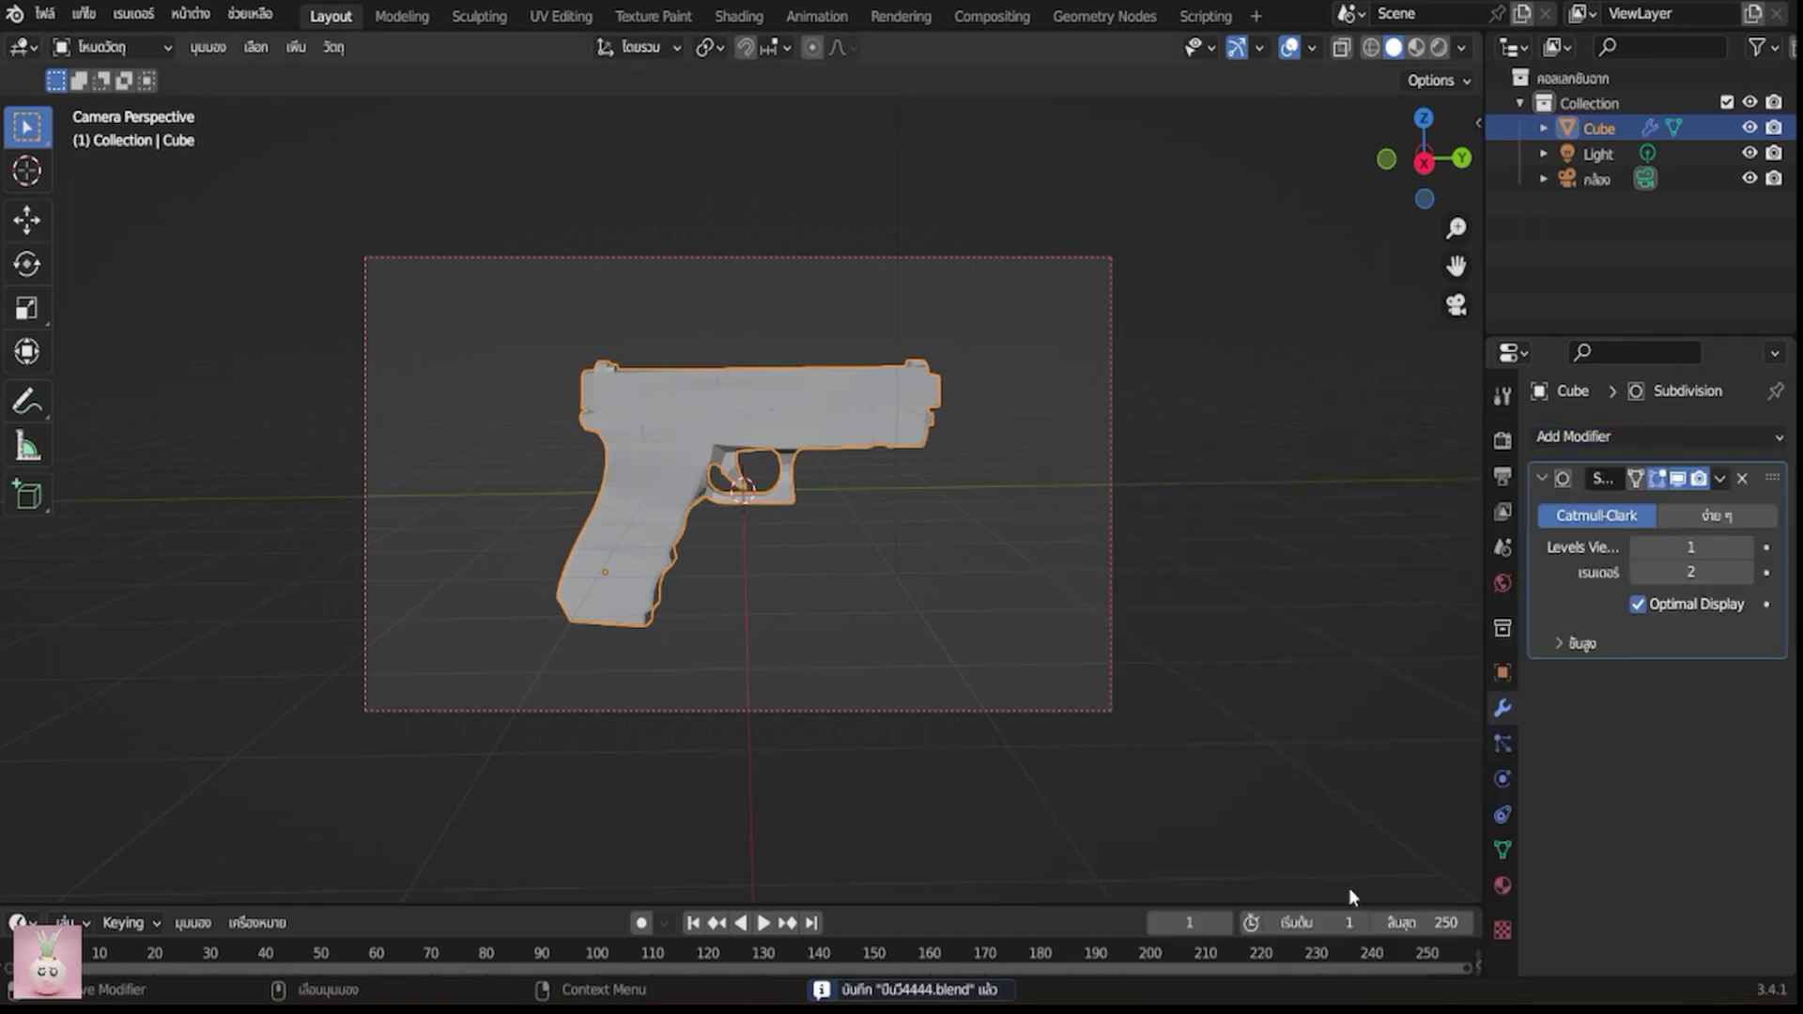
pyautogui.click(1746, 549)
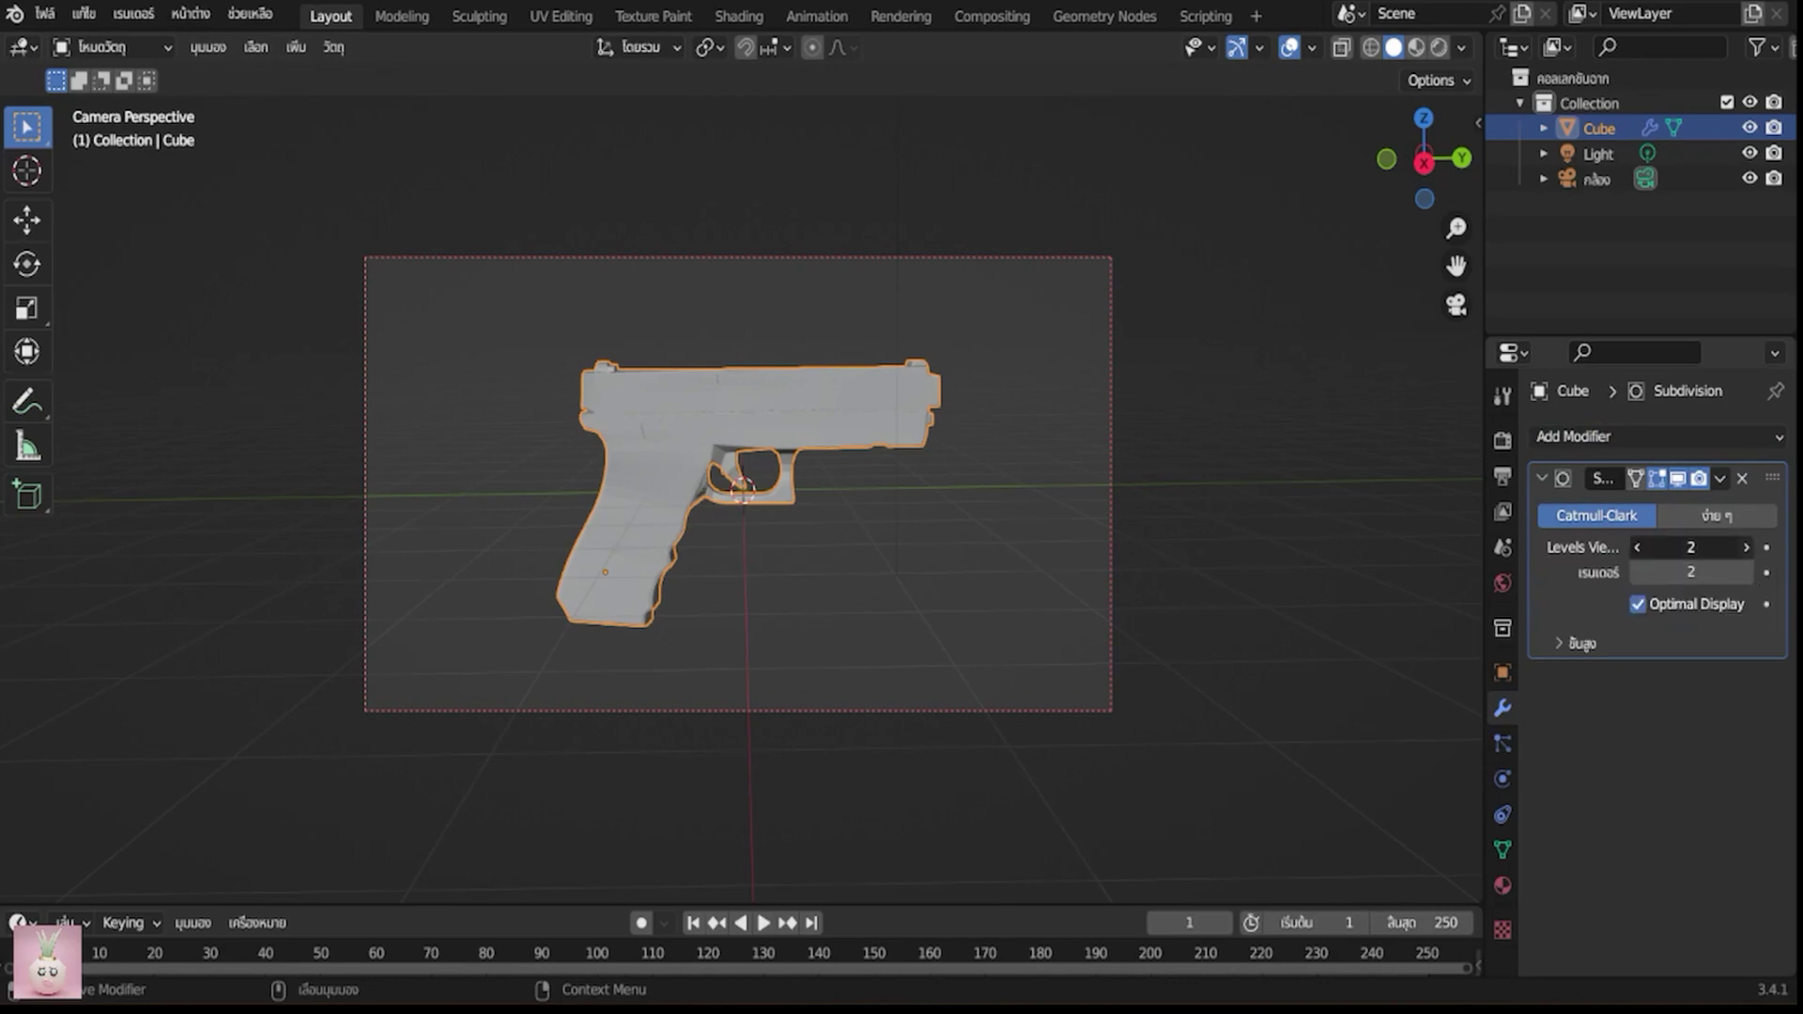
pyautogui.click(1746, 549)
pyautogui.click(1748, 573)
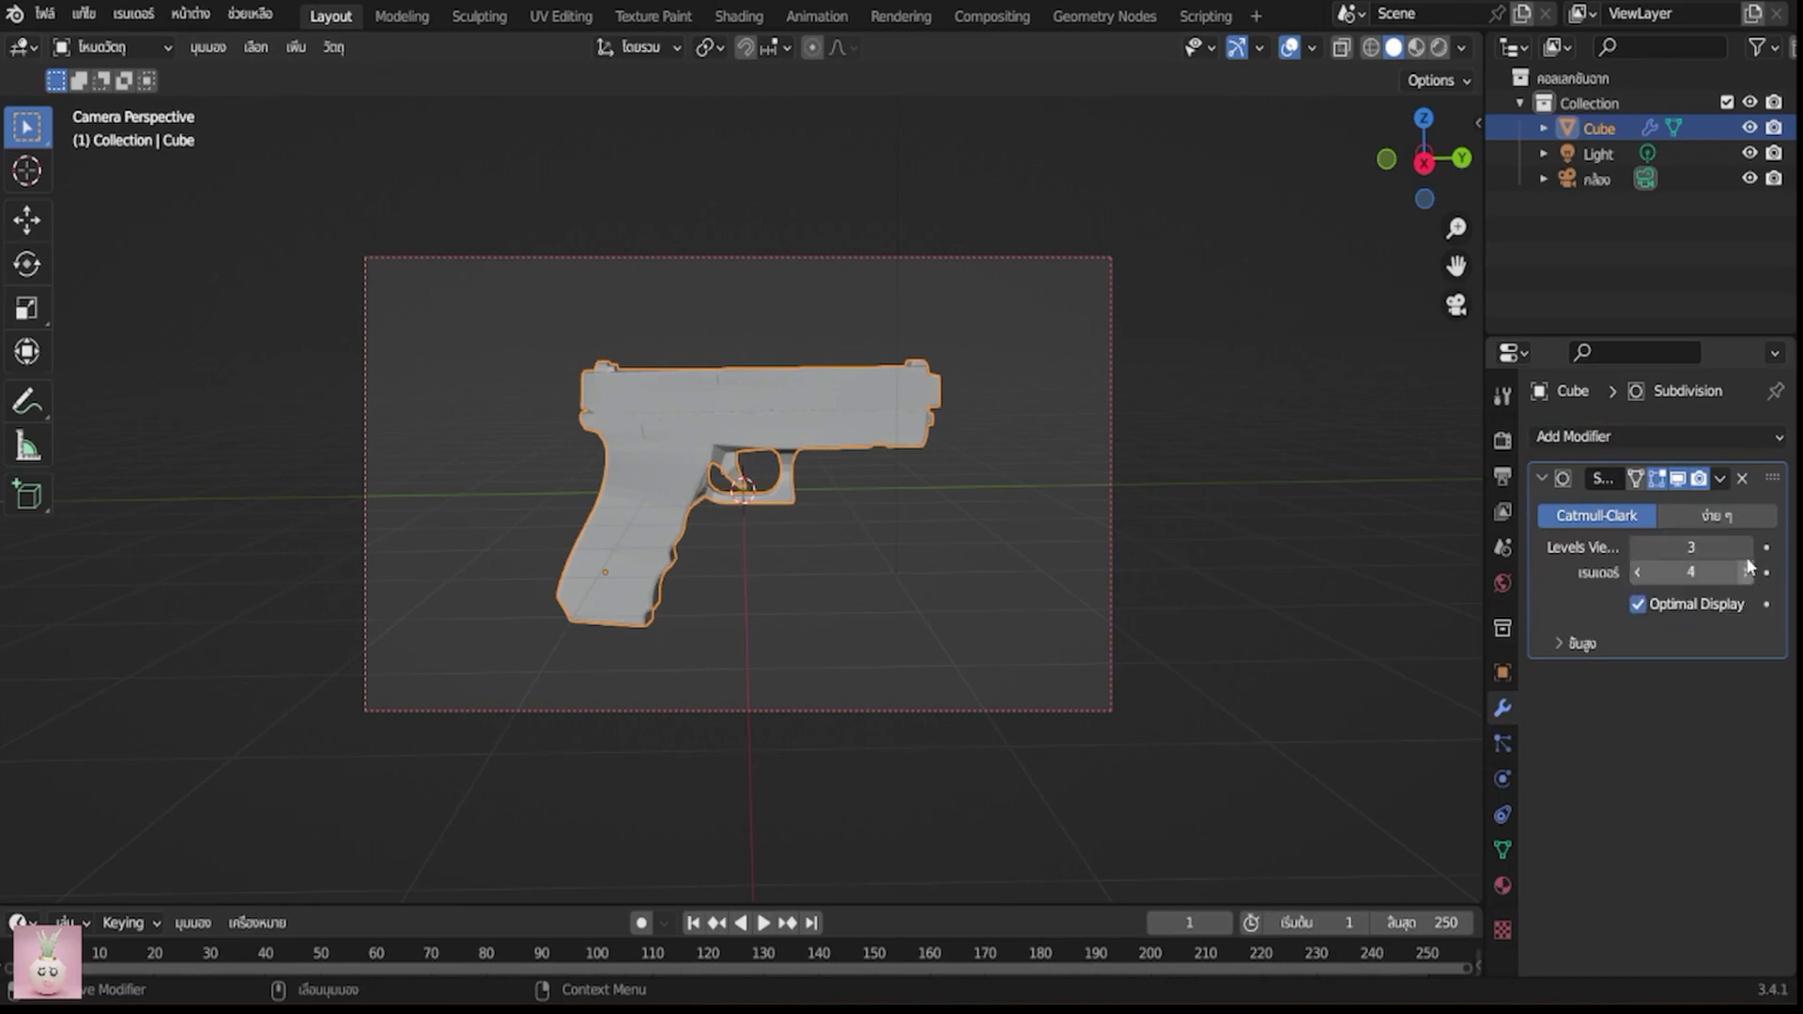
pyautogui.scroll(2, 791, 637)
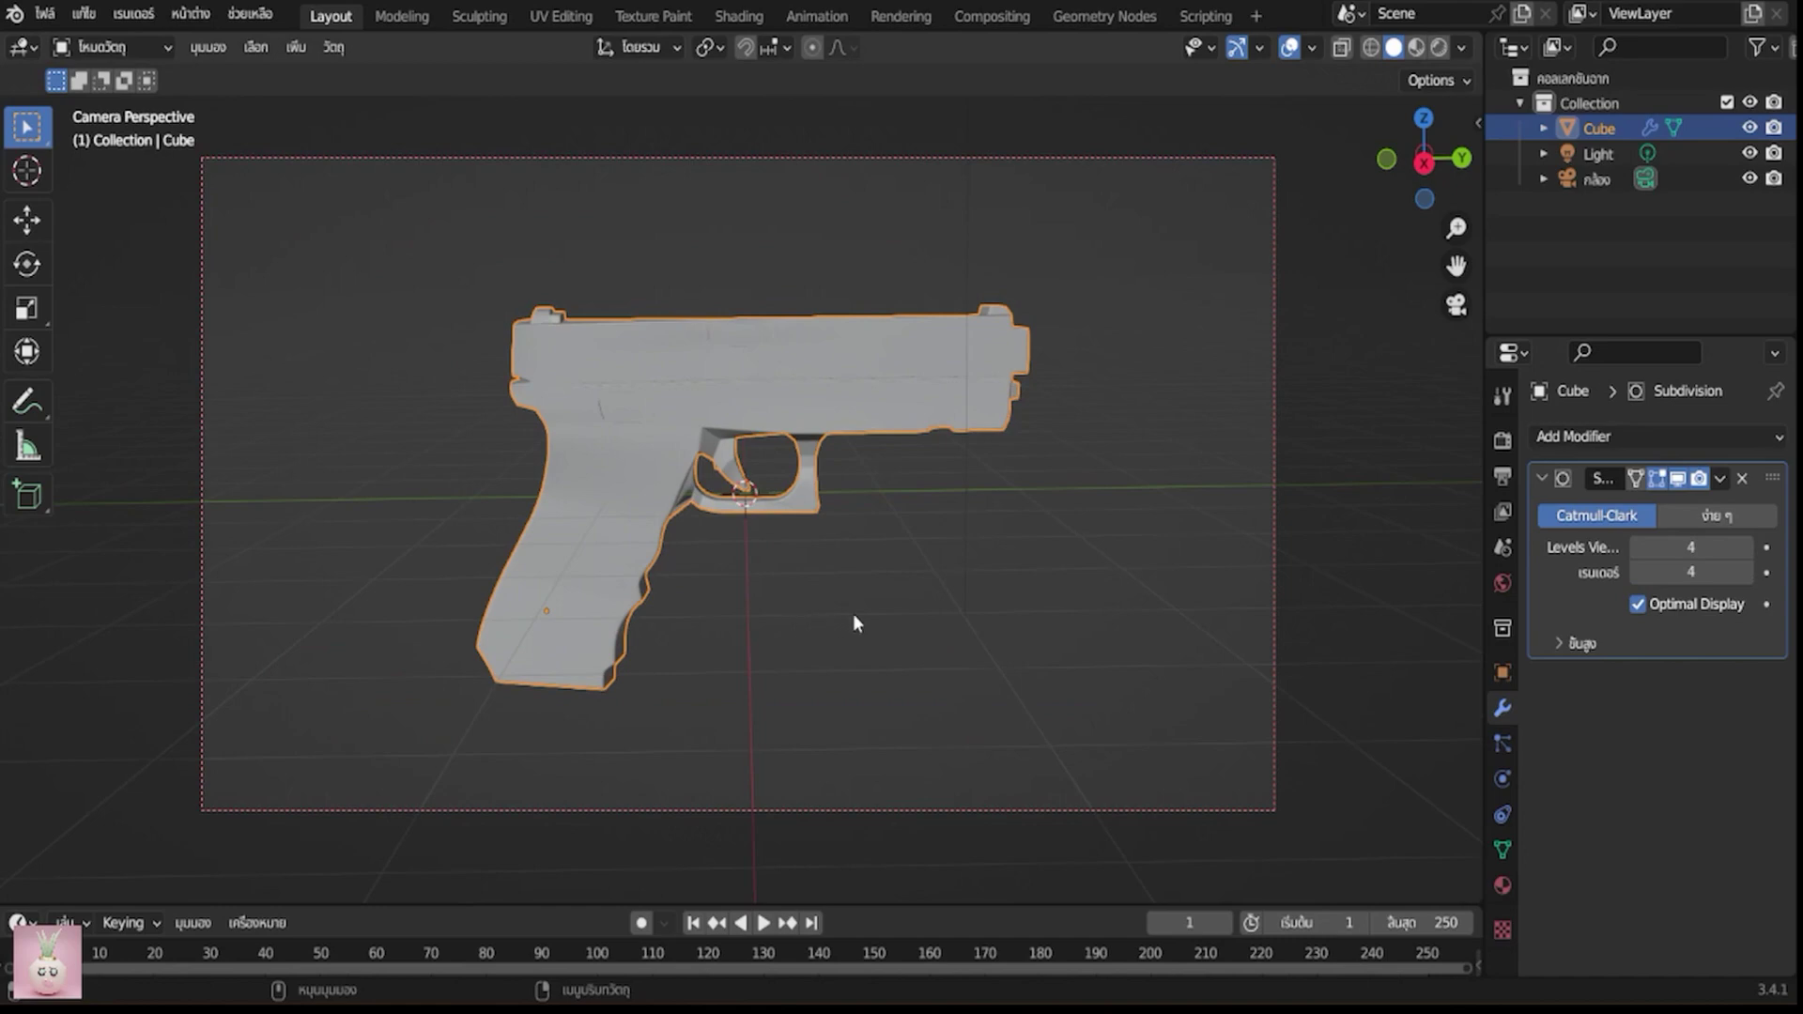
pyautogui.scroll(-2, 853, 613)
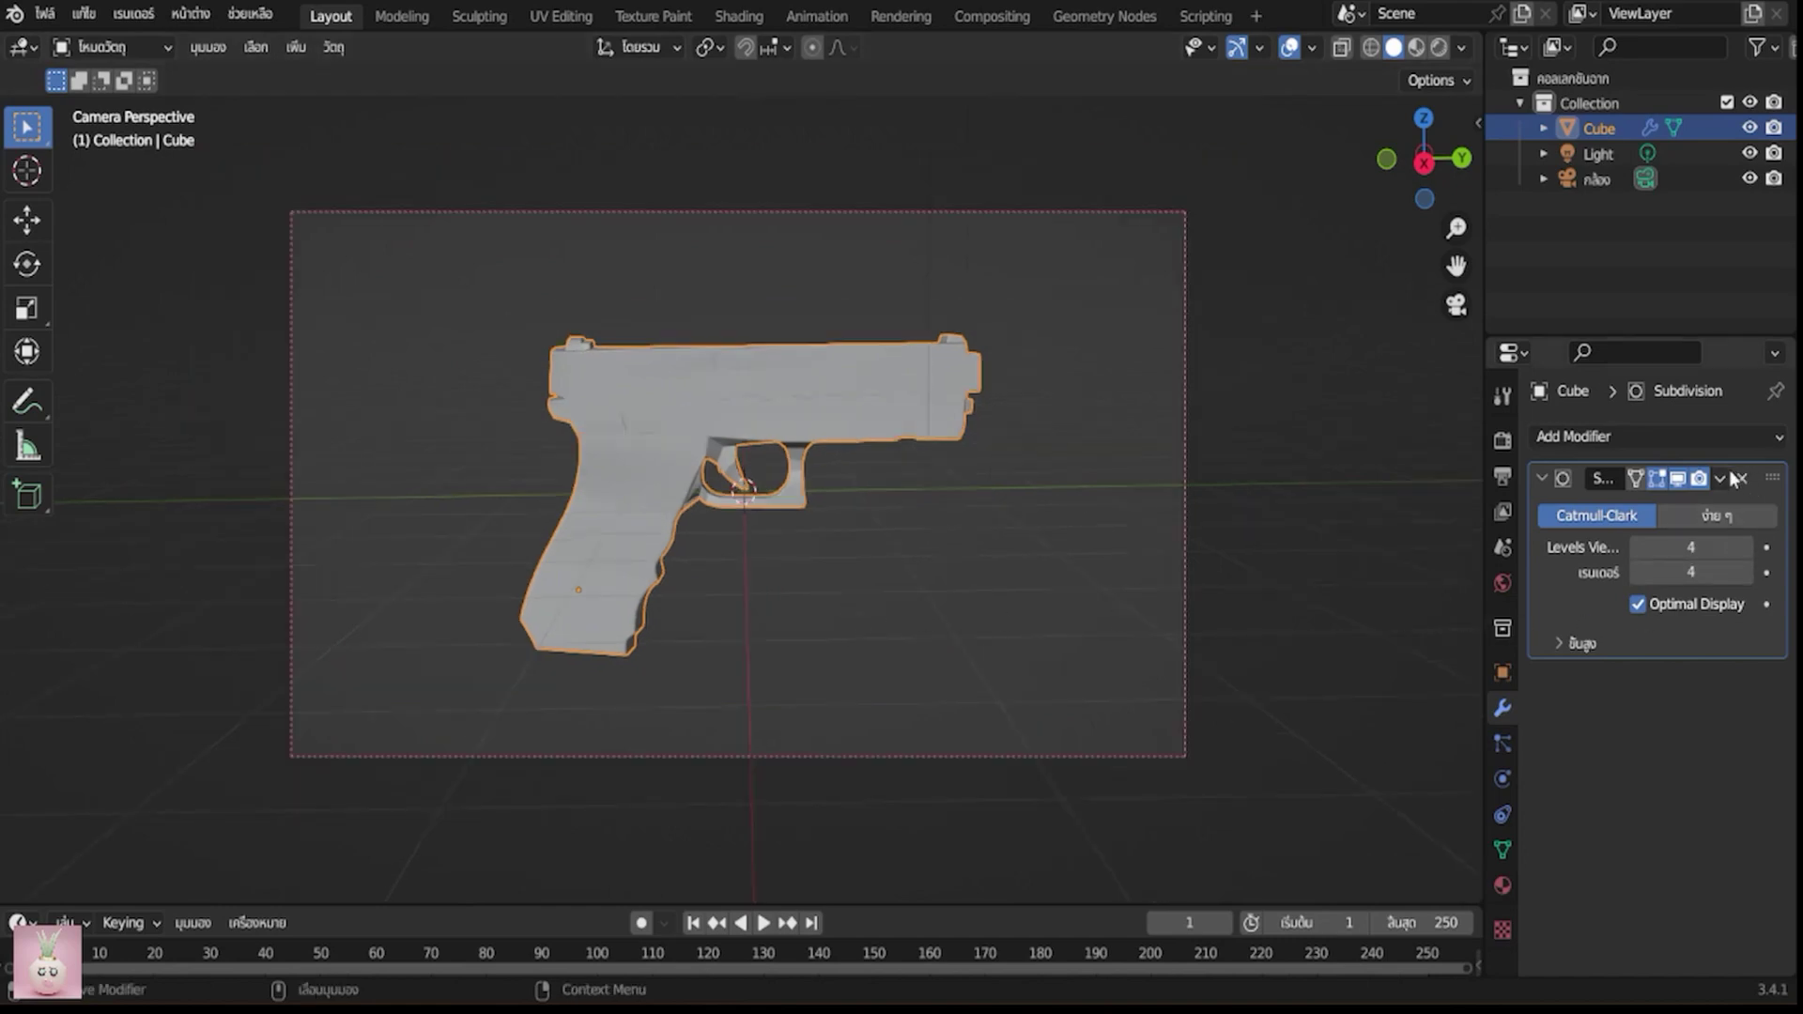
pyautogui.click(1721, 478)
pyautogui.hotkey('ctrl', 'a')
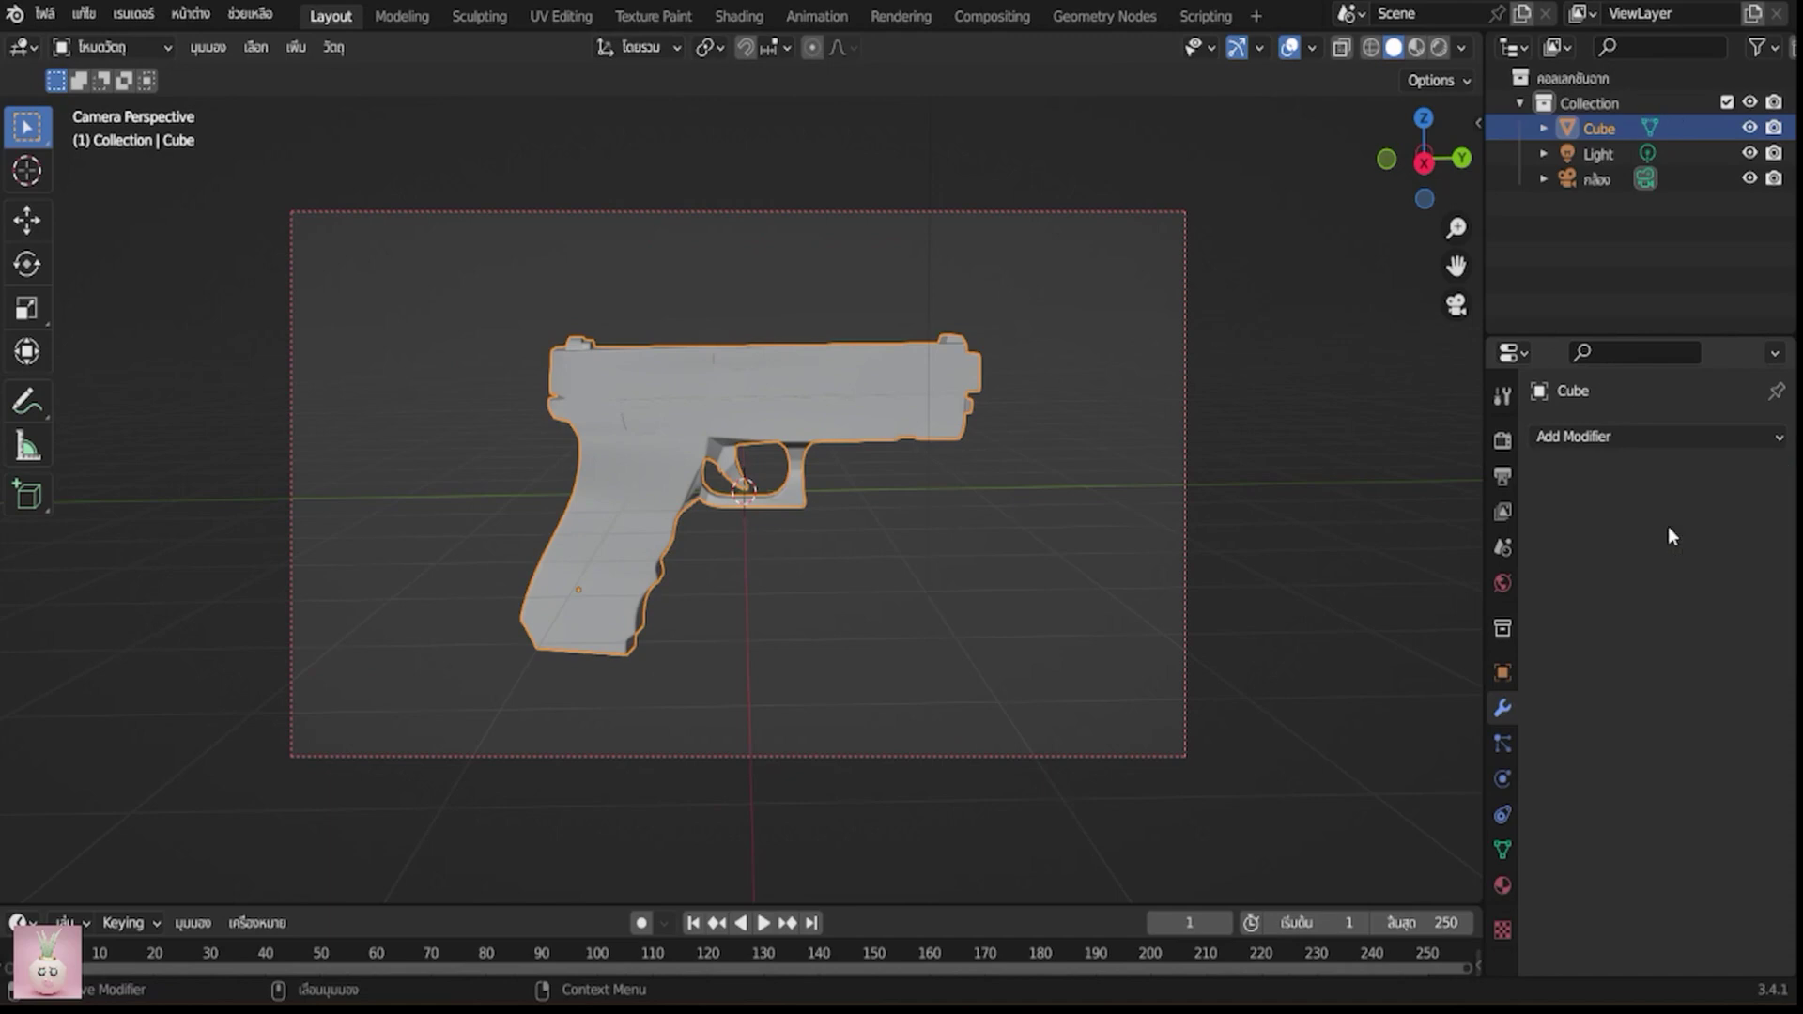
# Select the faces on one side of the grip and extrude them outward into a raised panel
pyautogui.press('Tab')
pyautogui.scroll(4, 582, 644)
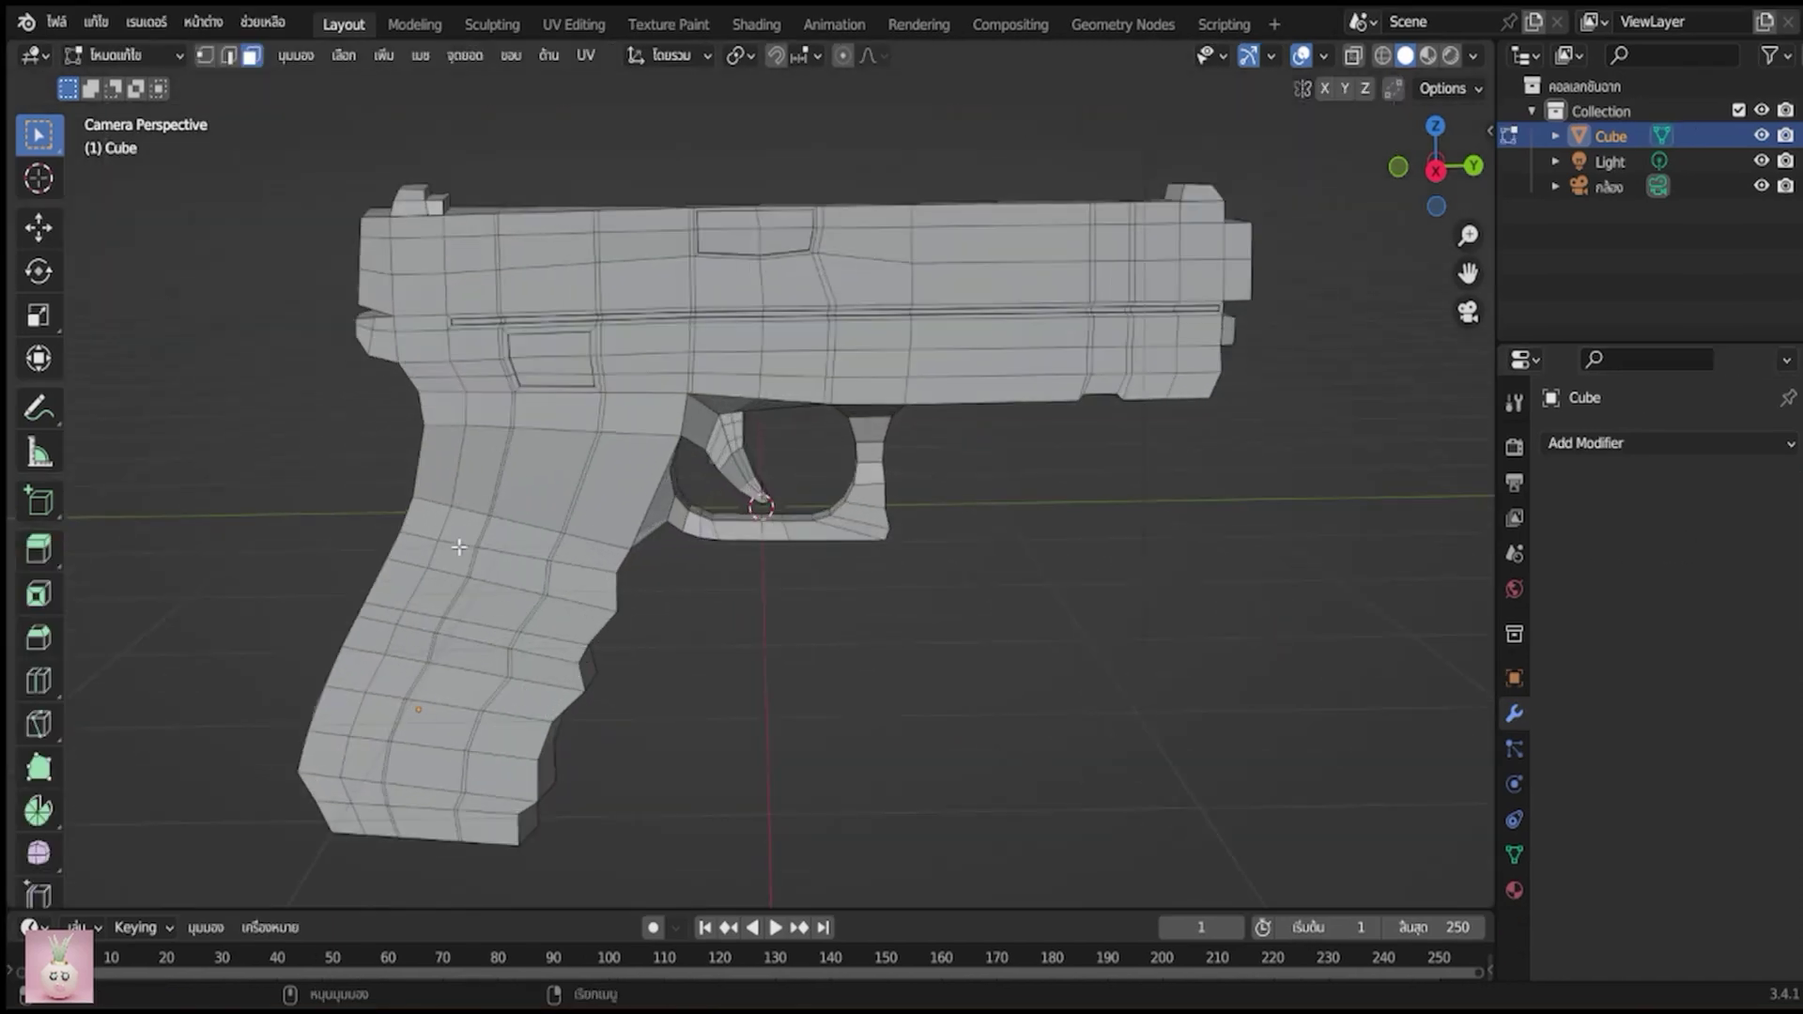
pyautogui.moveTo(469, 500)
pyautogui.mouseDown()
pyautogui.moveTo(506, 569)
pyautogui.moveTo(484, 598)
pyautogui.mouseUp()
pyautogui.keyDown('ctrl'); pyautogui.click(417, 682); pyautogui.keyUp('ctrl')
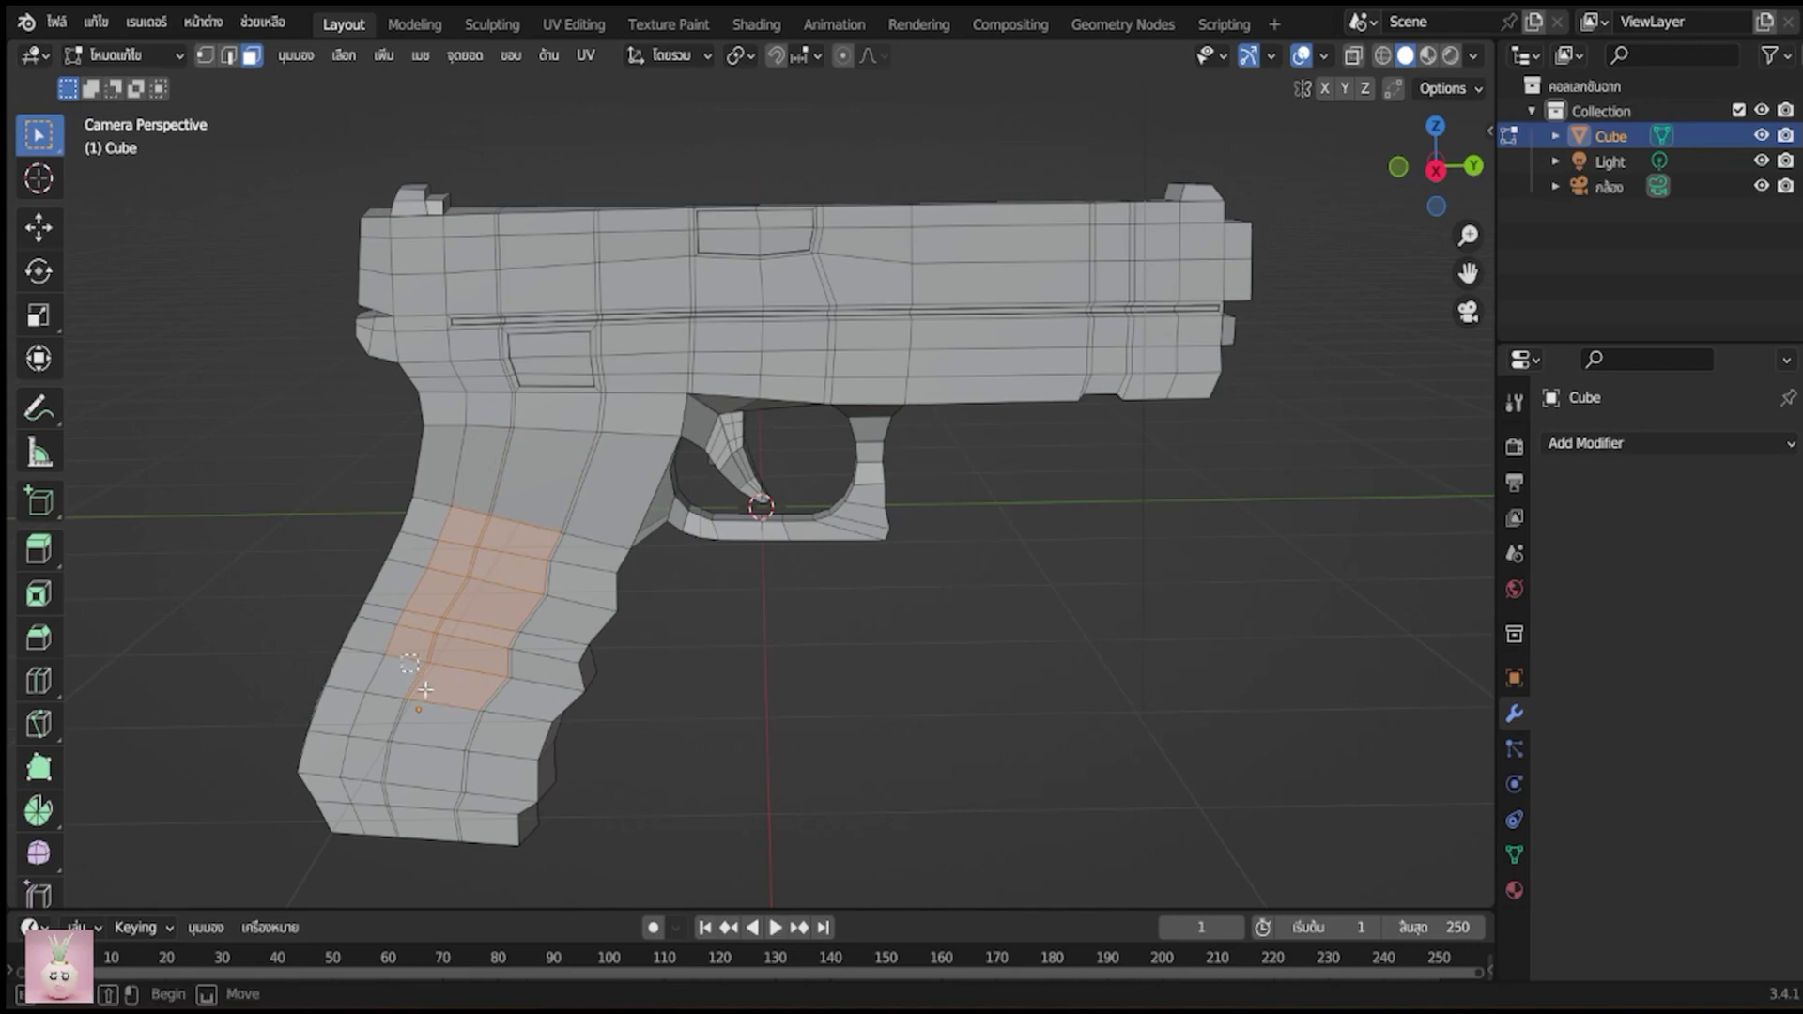
pyautogui.keyDown('ctrl'); pyautogui.click(403, 765); pyautogui.keyUp('ctrl')
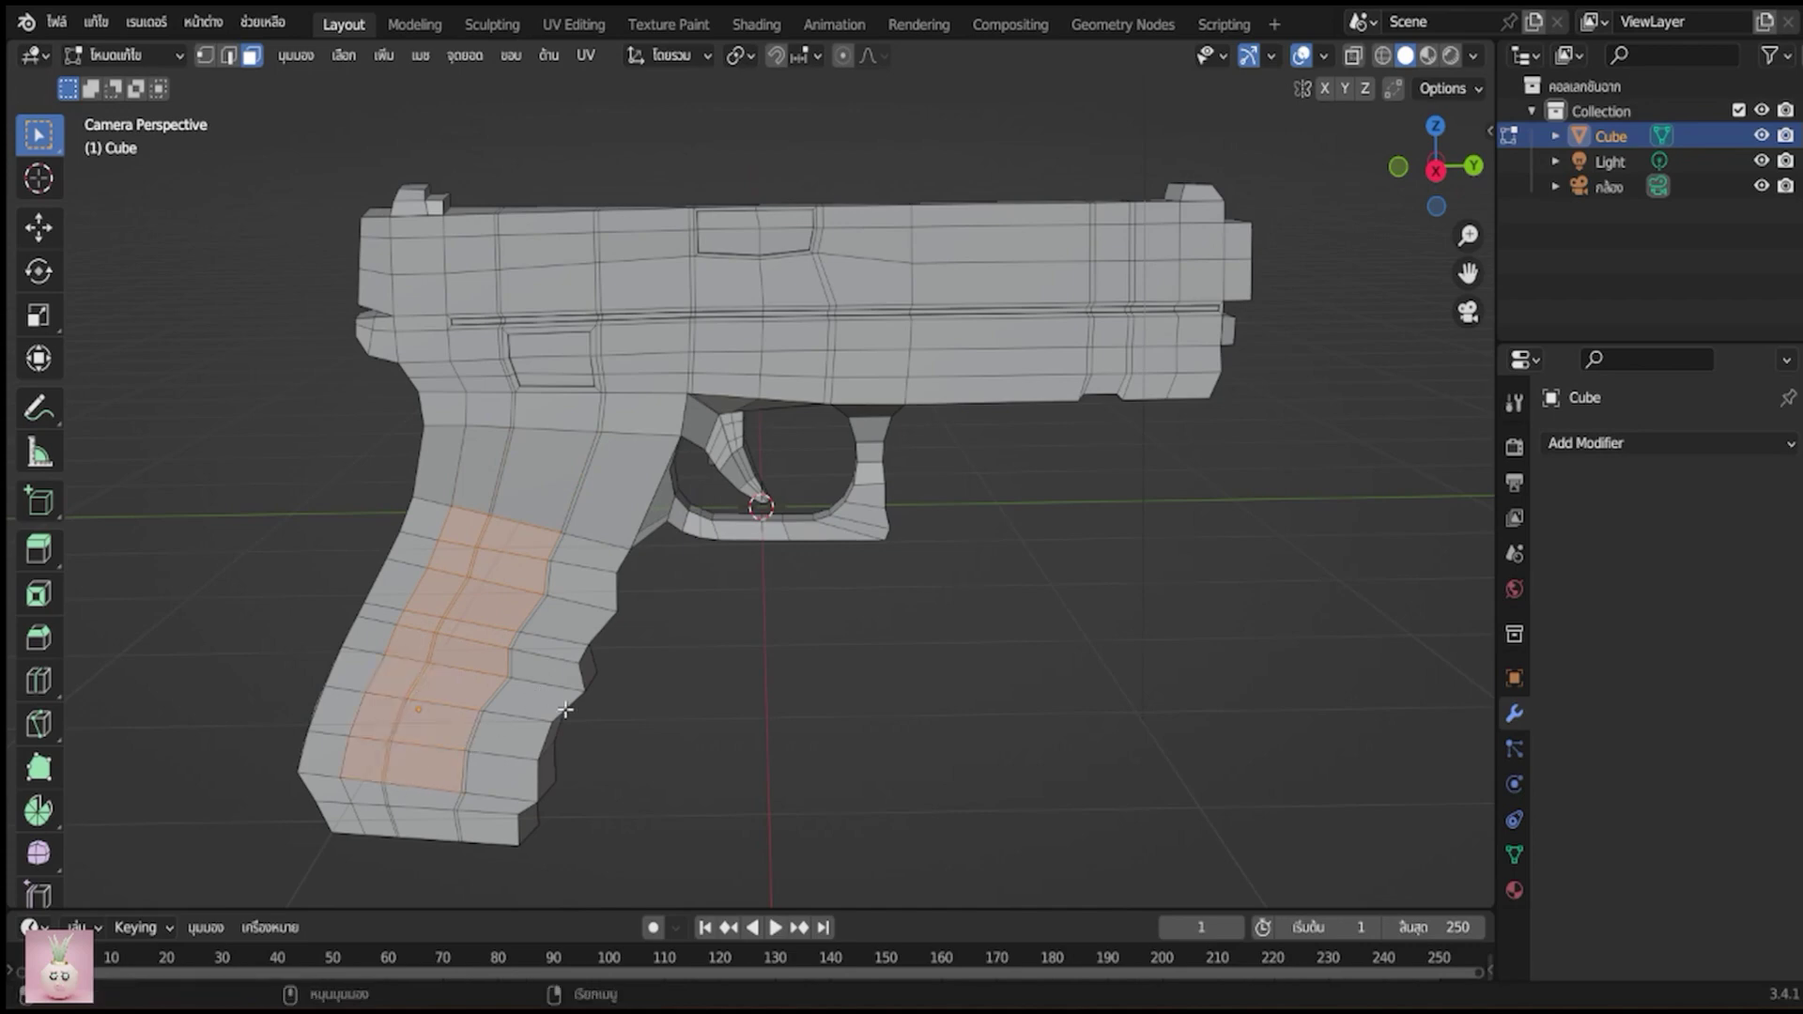
pyautogui.moveTo(566, 709)
pyautogui.mouseDown(button='middle')
pyautogui.moveTo(713, 766)
pyautogui.moveTo(813, 746)
pyautogui.mouseUp(button='middle')
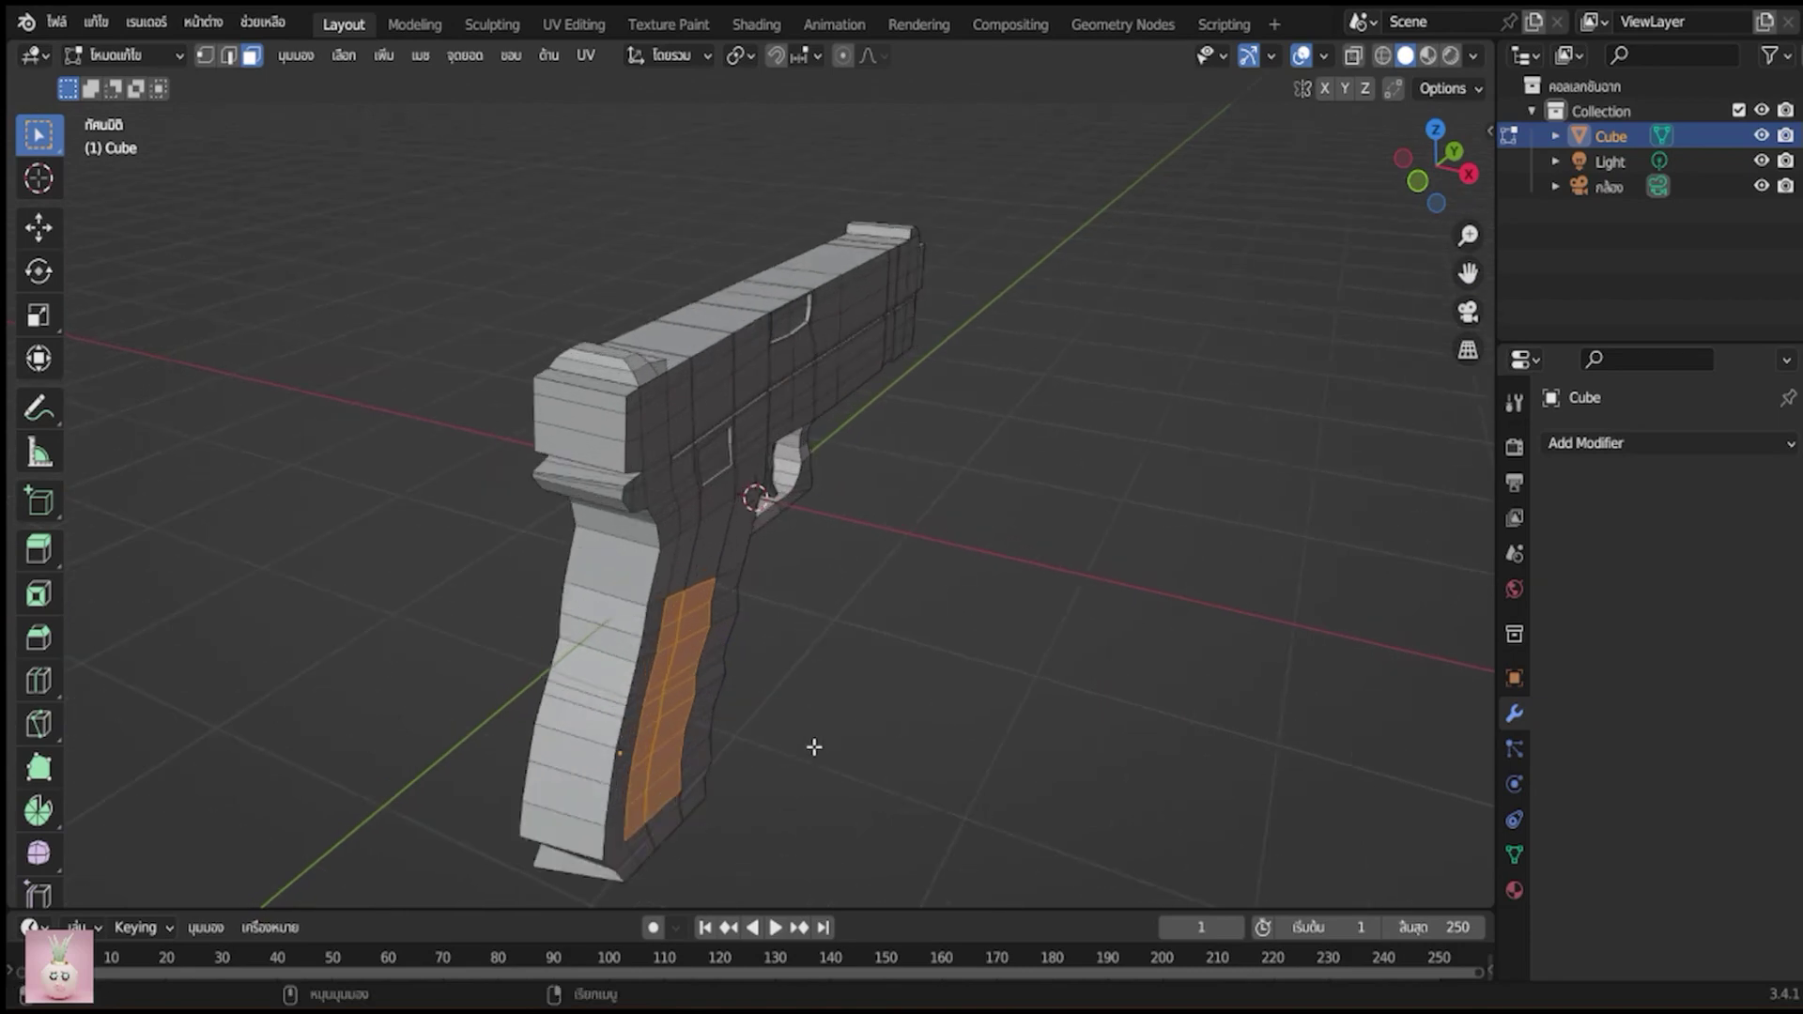
pyautogui.scroll(2, 813, 746)
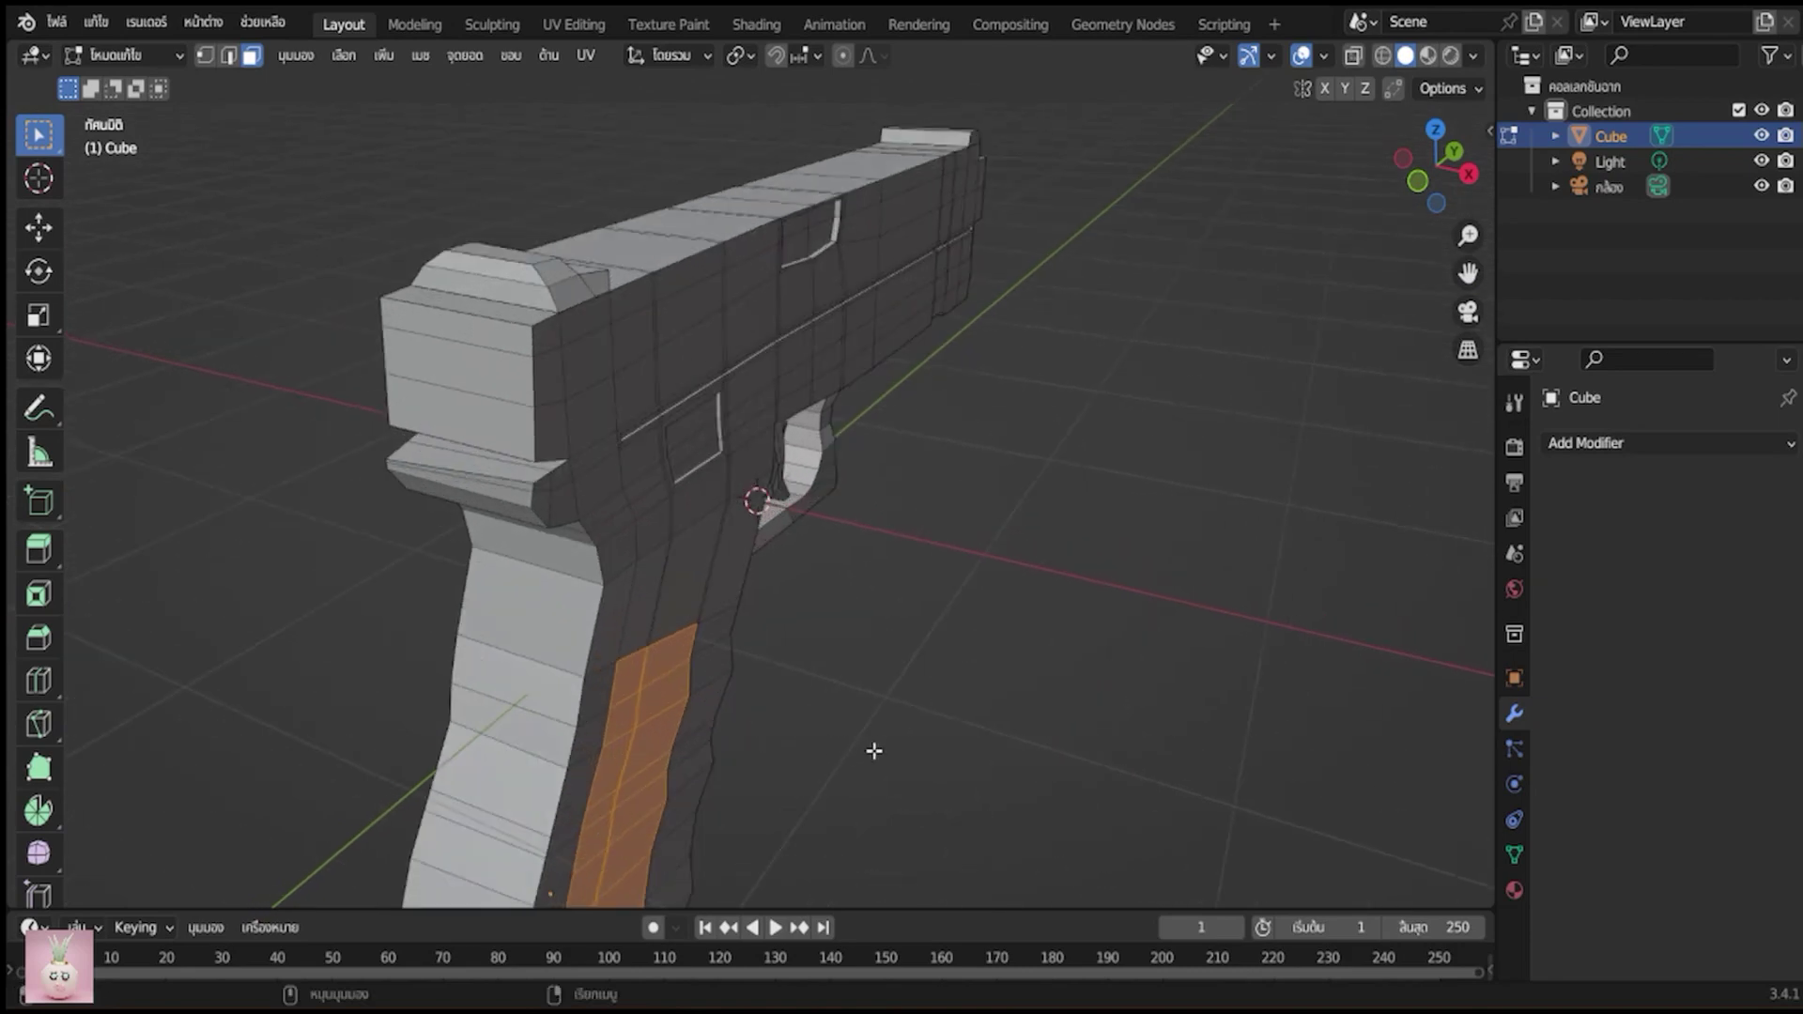
pyautogui.press('e')
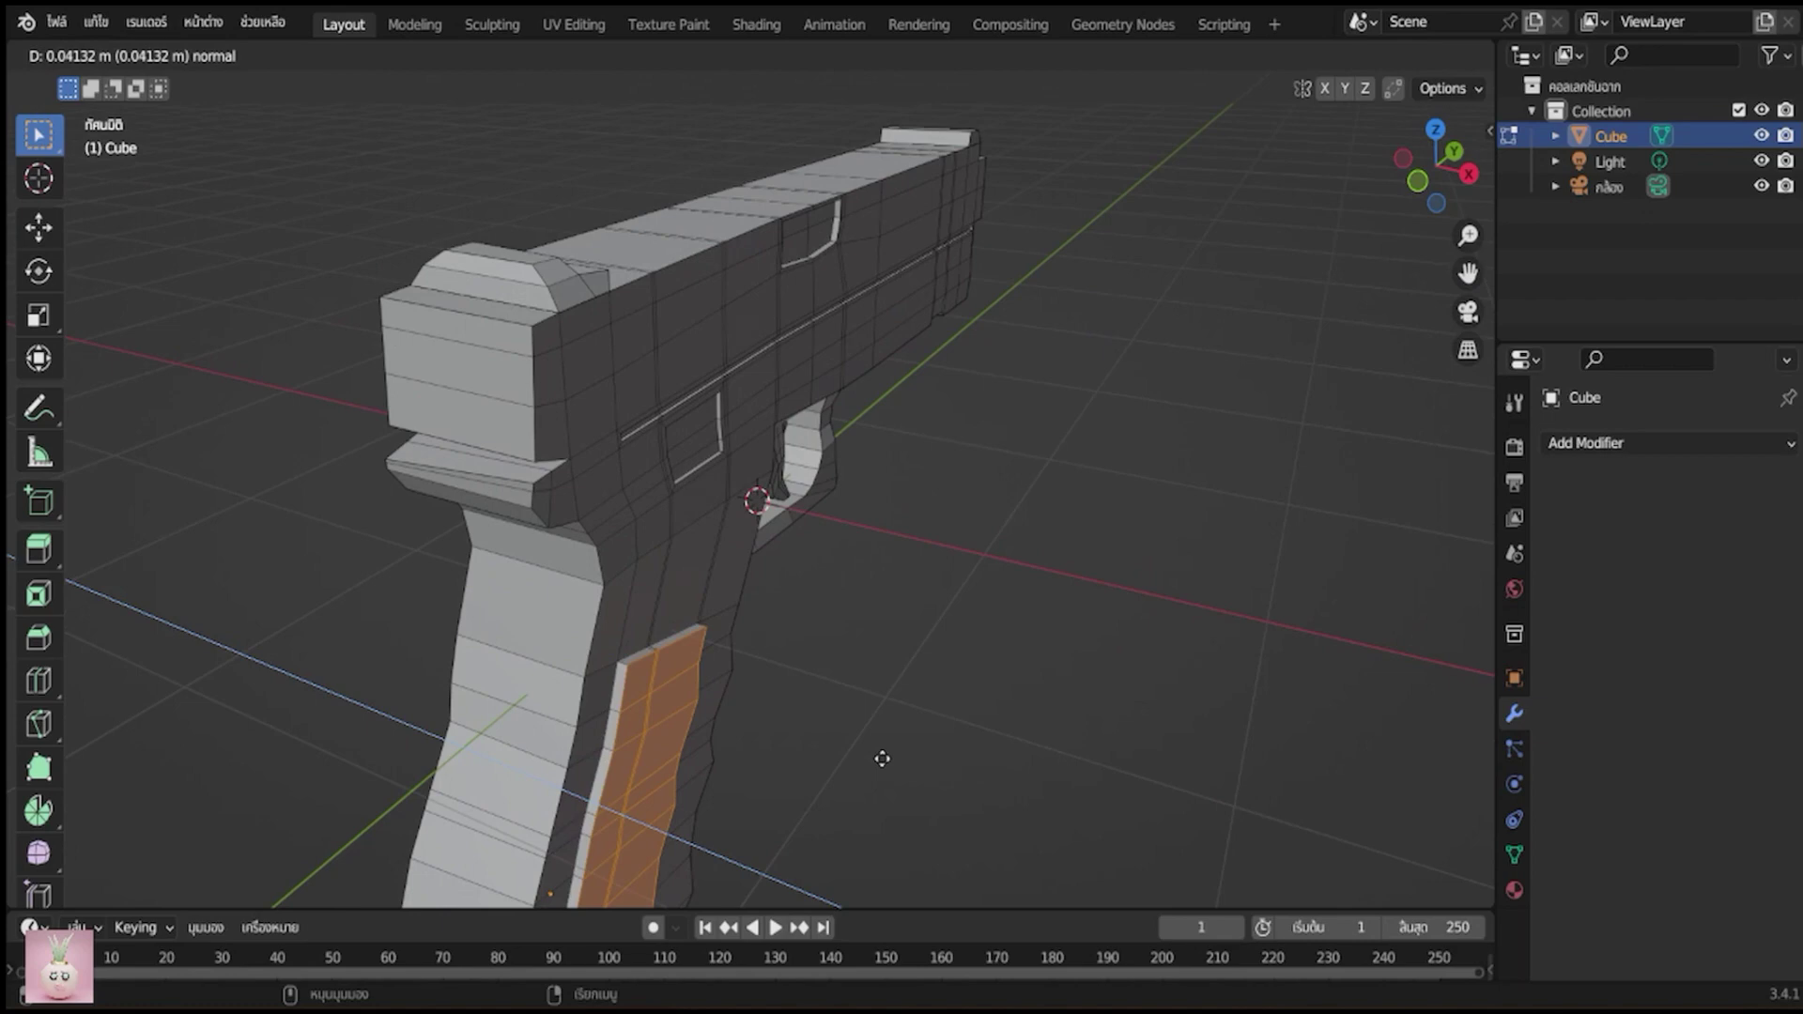
pyautogui.click(882, 758)
# Select the opposite grip-side faces, push them out along Z, then view through the camera
pyautogui.moveTo(877, 748)
pyautogui.mouseDown(button='middle')
pyautogui.moveTo(977, 769)
pyautogui.moveTo(1171, 765)
pyautogui.moveTo(1189, 712)
pyautogui.mouseUp(button='middle')
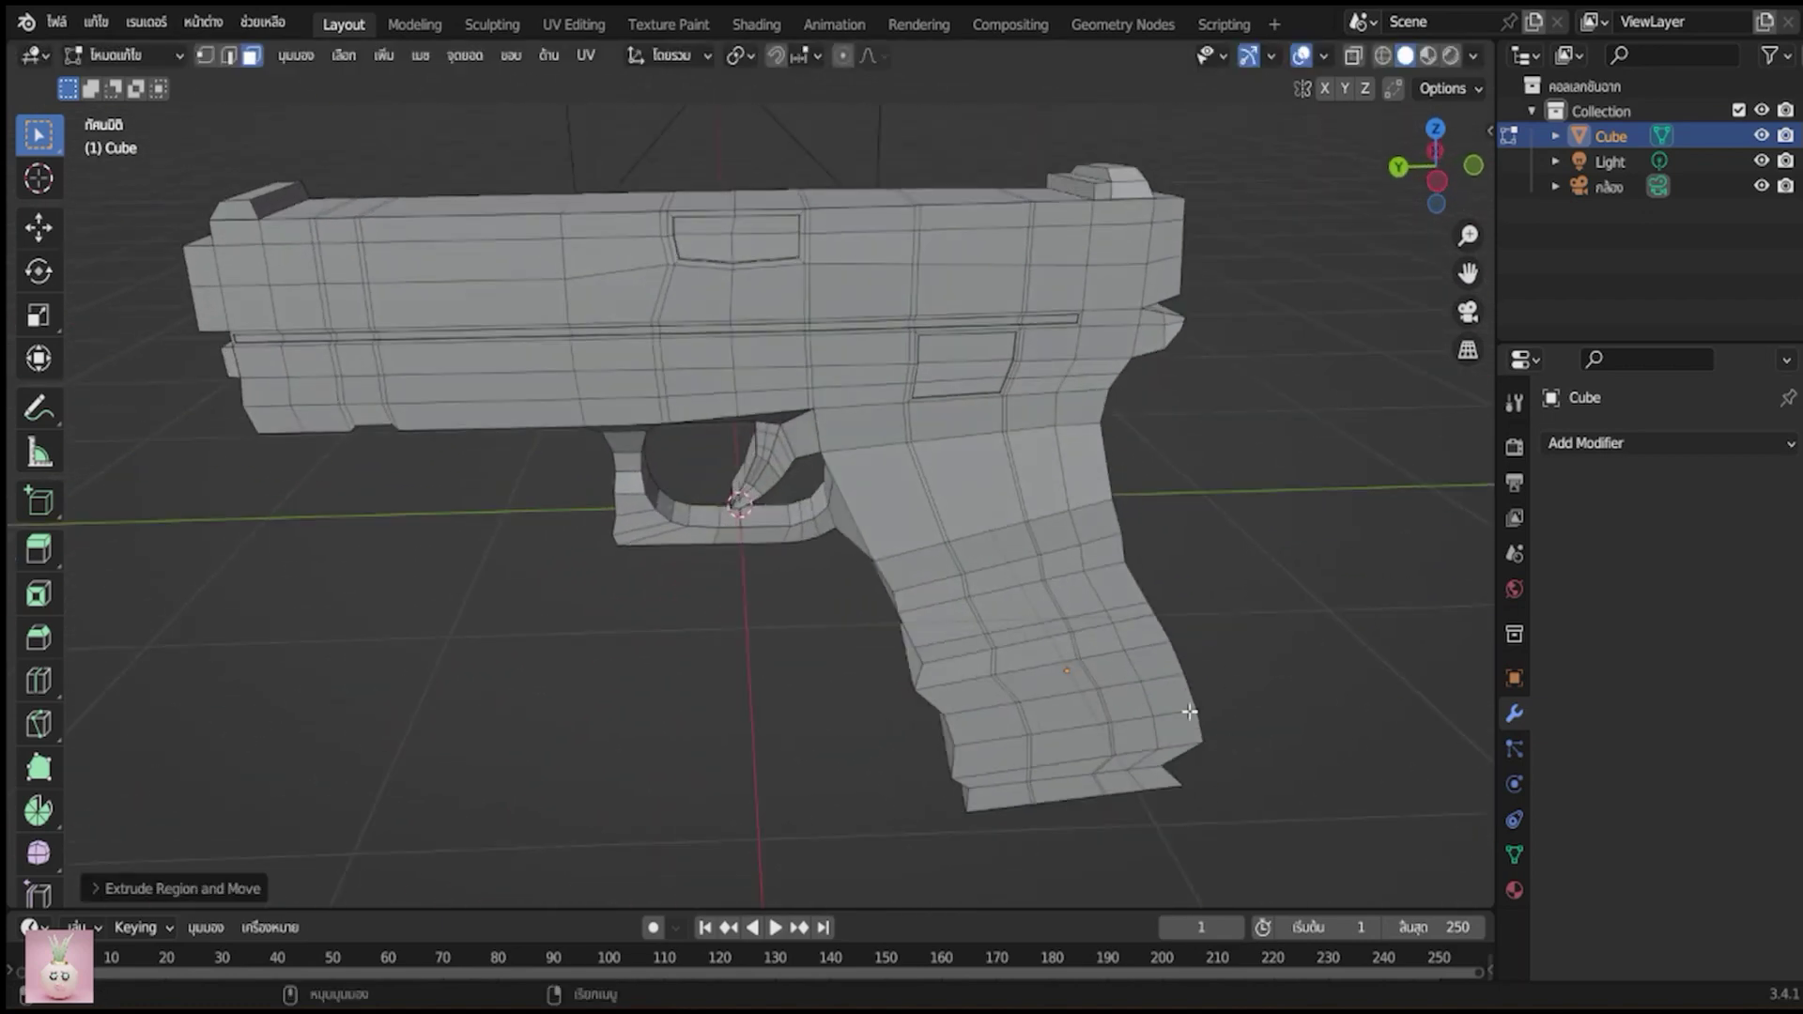
pyautogui.moveTo(983, 515)
pyautogui.mouseDown()
pyautogui.moveTo(1033, 577)
pyautogui.moveTo(1045, 637)
pyautogui.mouseUp()
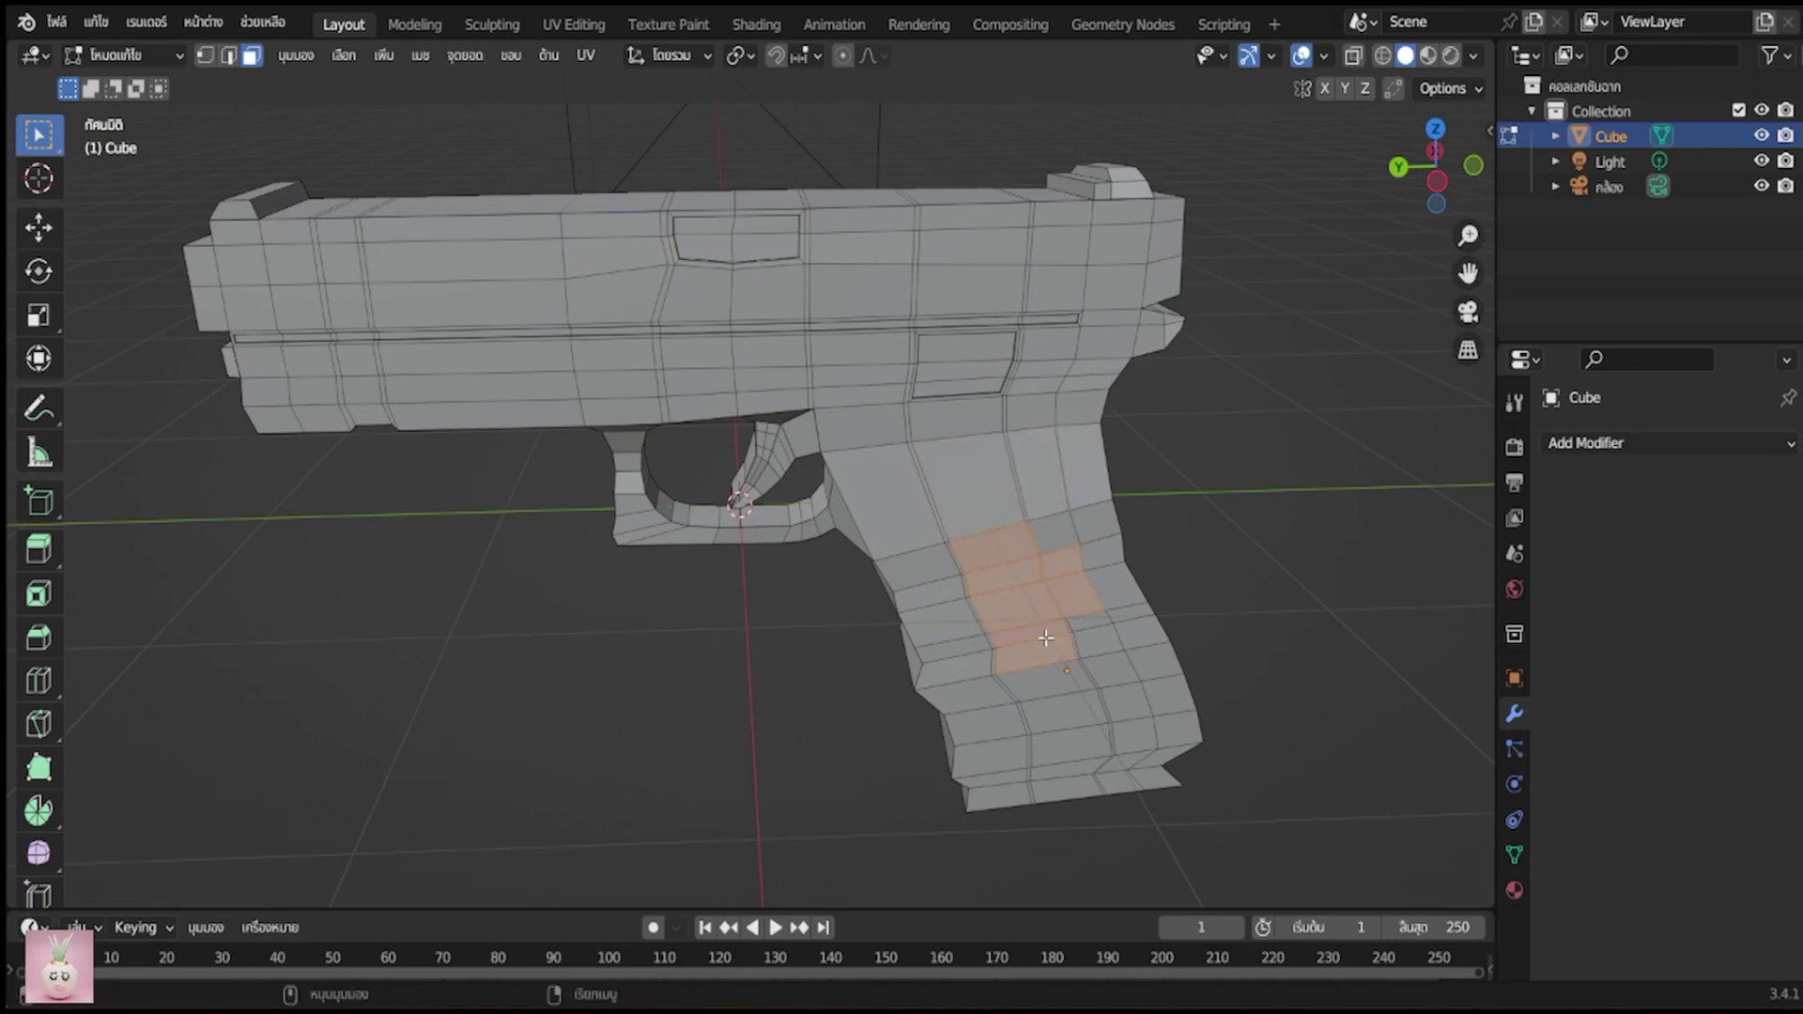
pyautogui.keyDown('shift'); pyautogui.click(1044, 538); pyautogui.keyUp('shift')
pyautogui.keyDown('shift'); pyautogui.moveTo(1054, 628); pyautogui.dragTo(1117, 751); pyautogui.keyUp('shift')
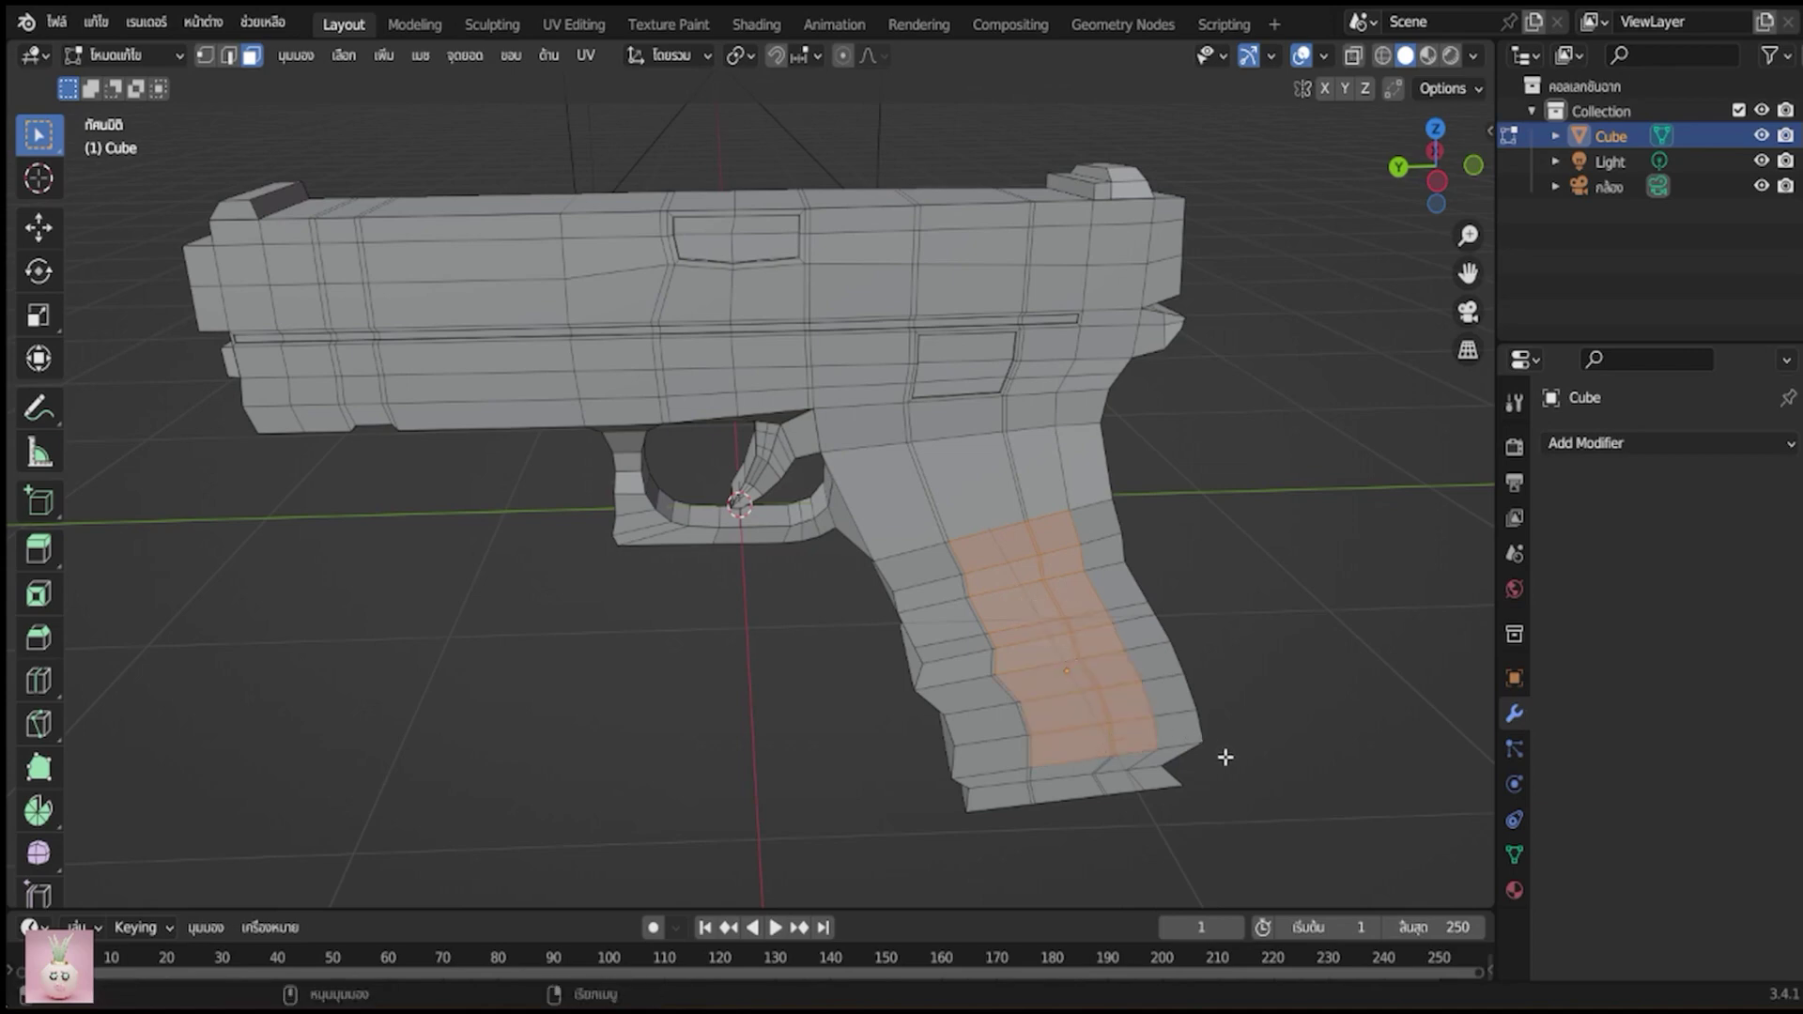
pyautogui.moveTo(1225, 757)
pyautogui.mouseDown(button='middle')
pyautogui.moveTo(1005, 737)
pyautogui.moveTo(1034, 729)
pyautogui.mouseUp(button='middle')
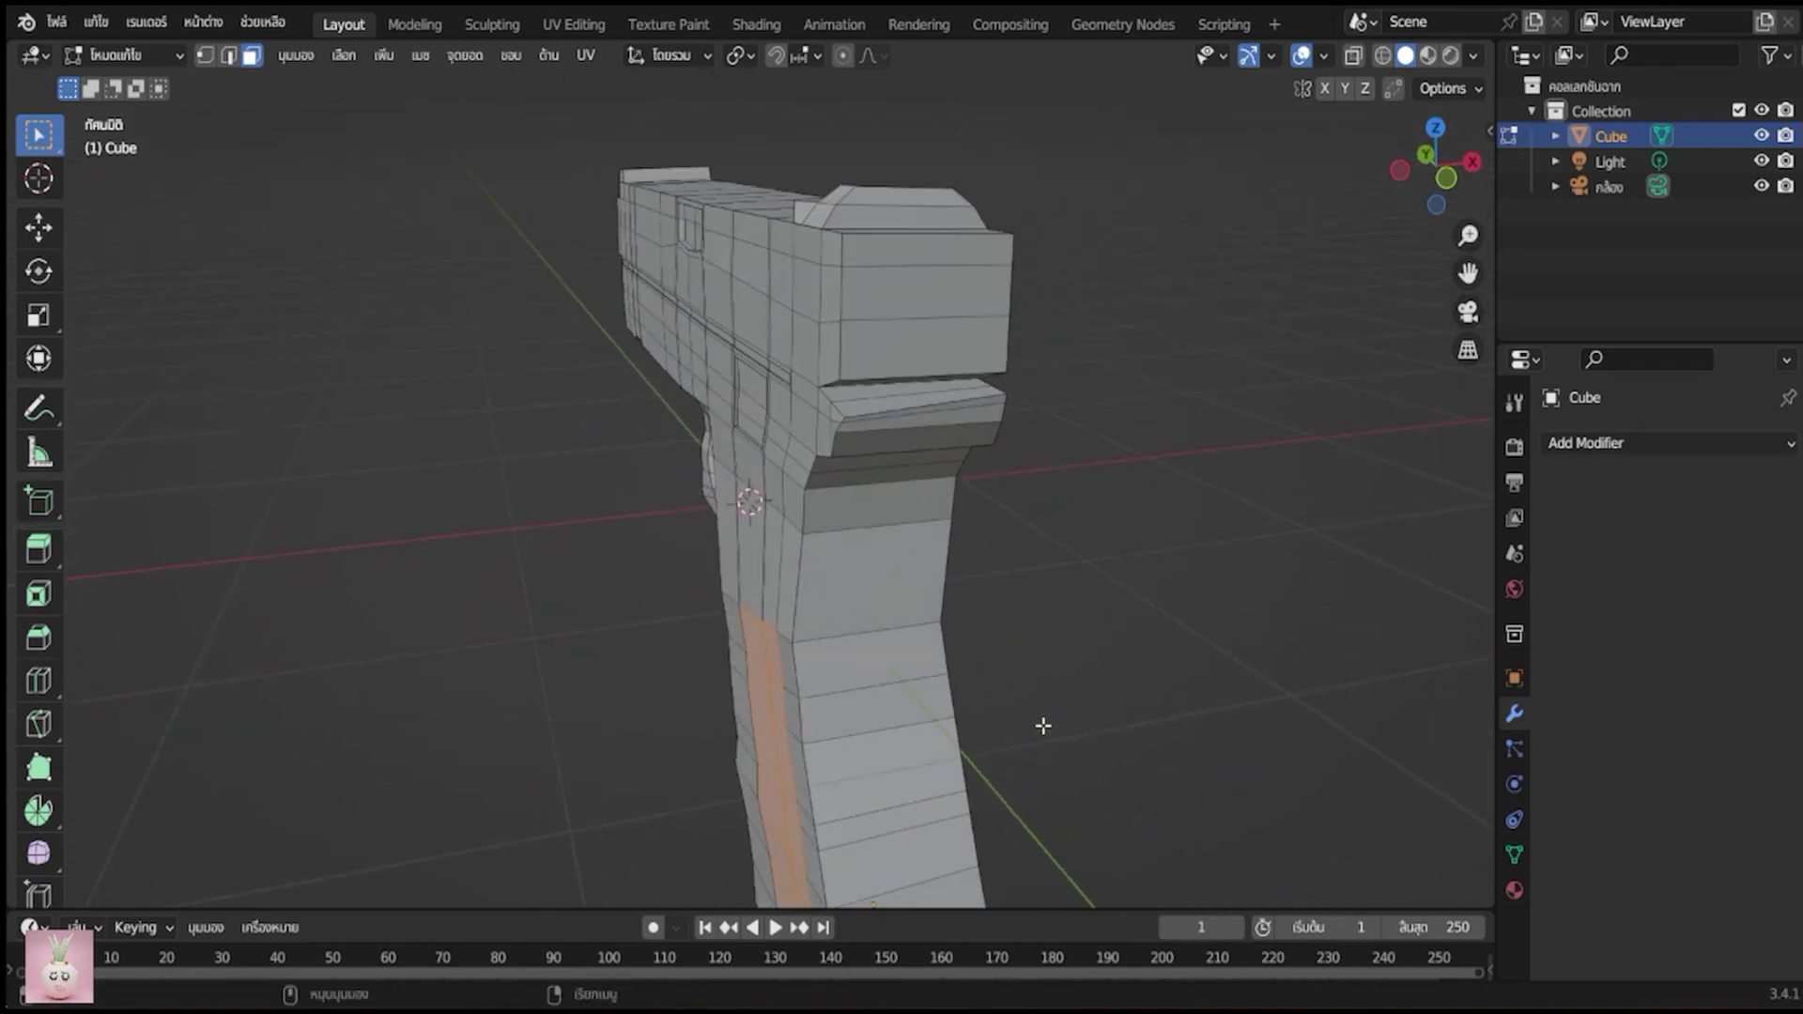
pyautogui.press('g')
pyautogui.press('z')
pyautogui.press('z')
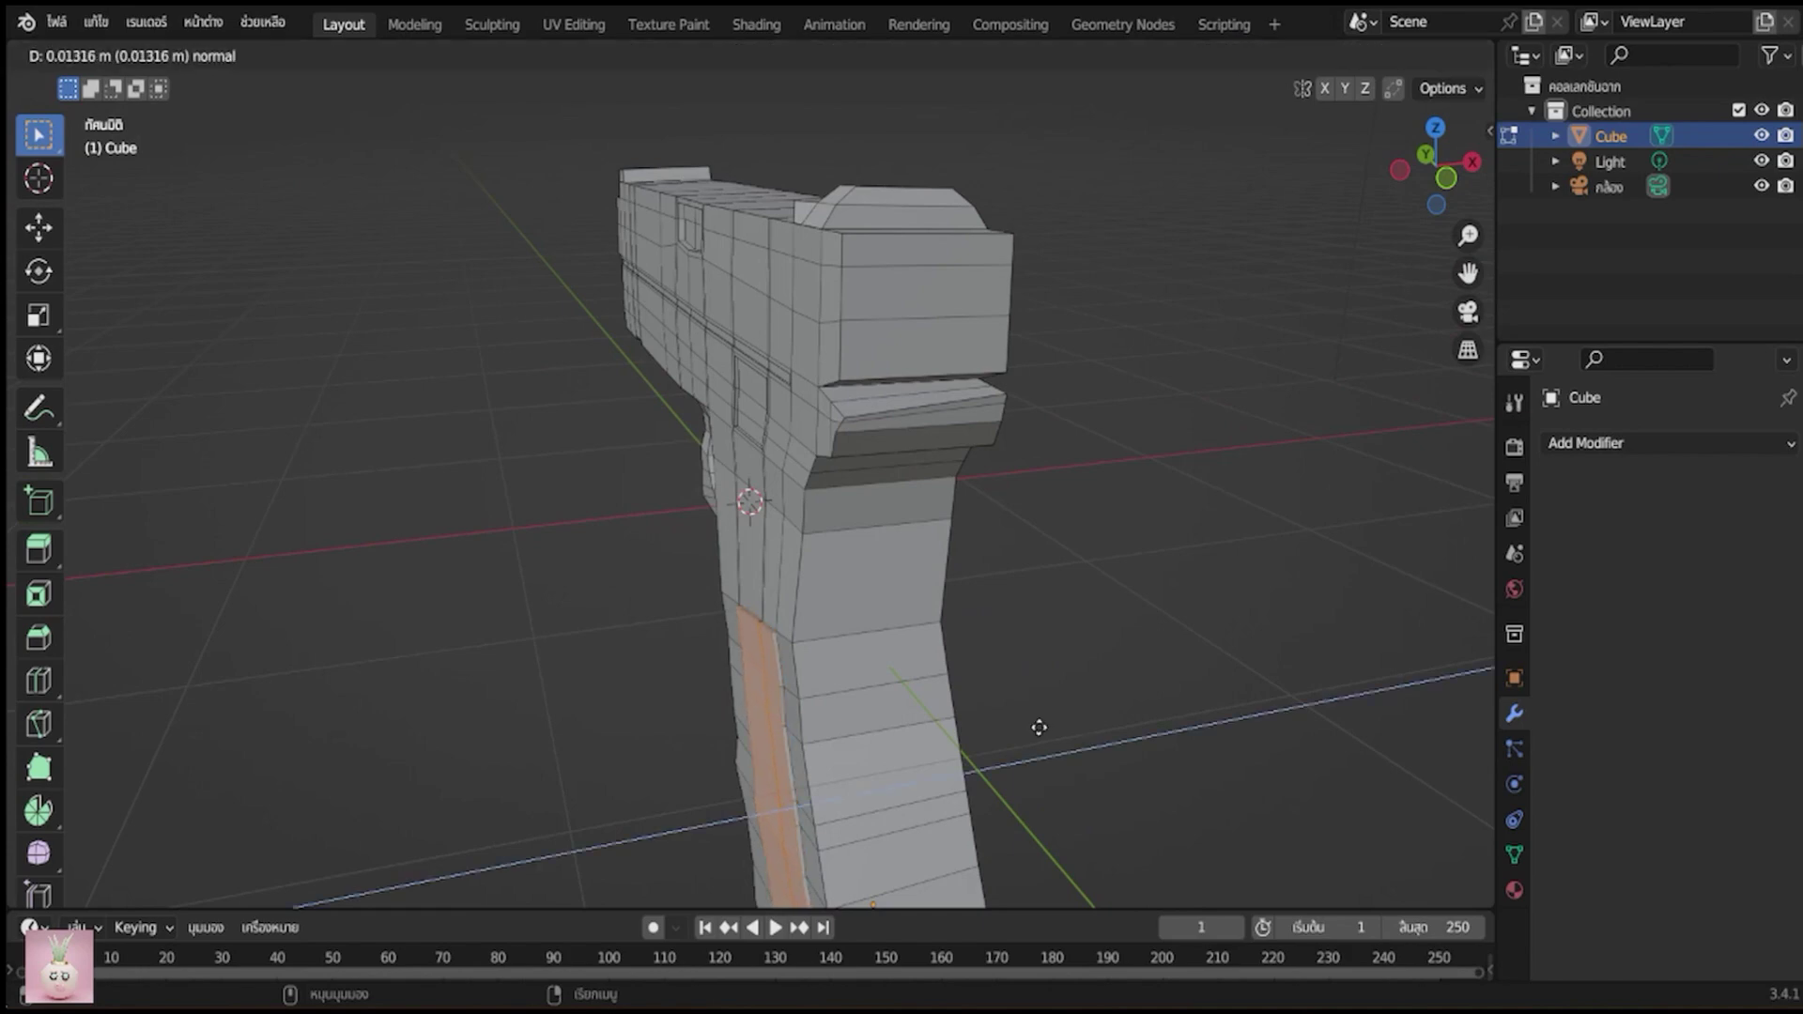
pyautogui.click(1038, 728)
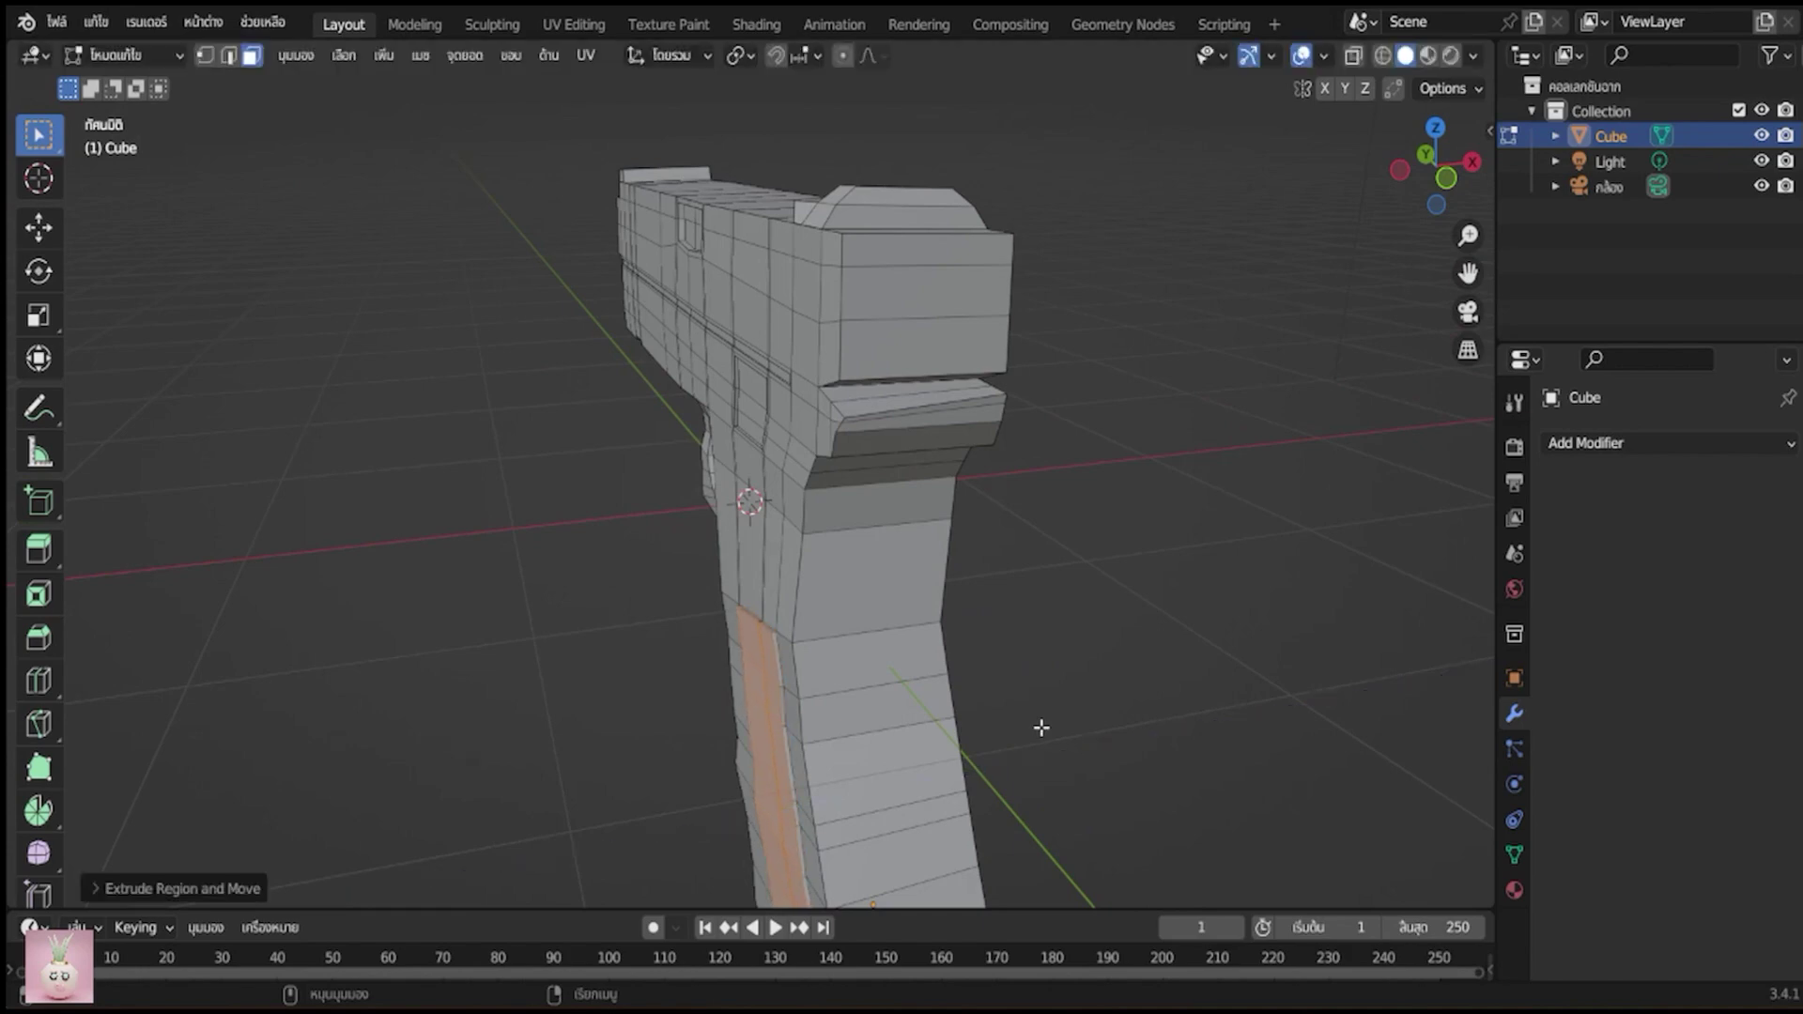
pyautogui.press('KP_0')
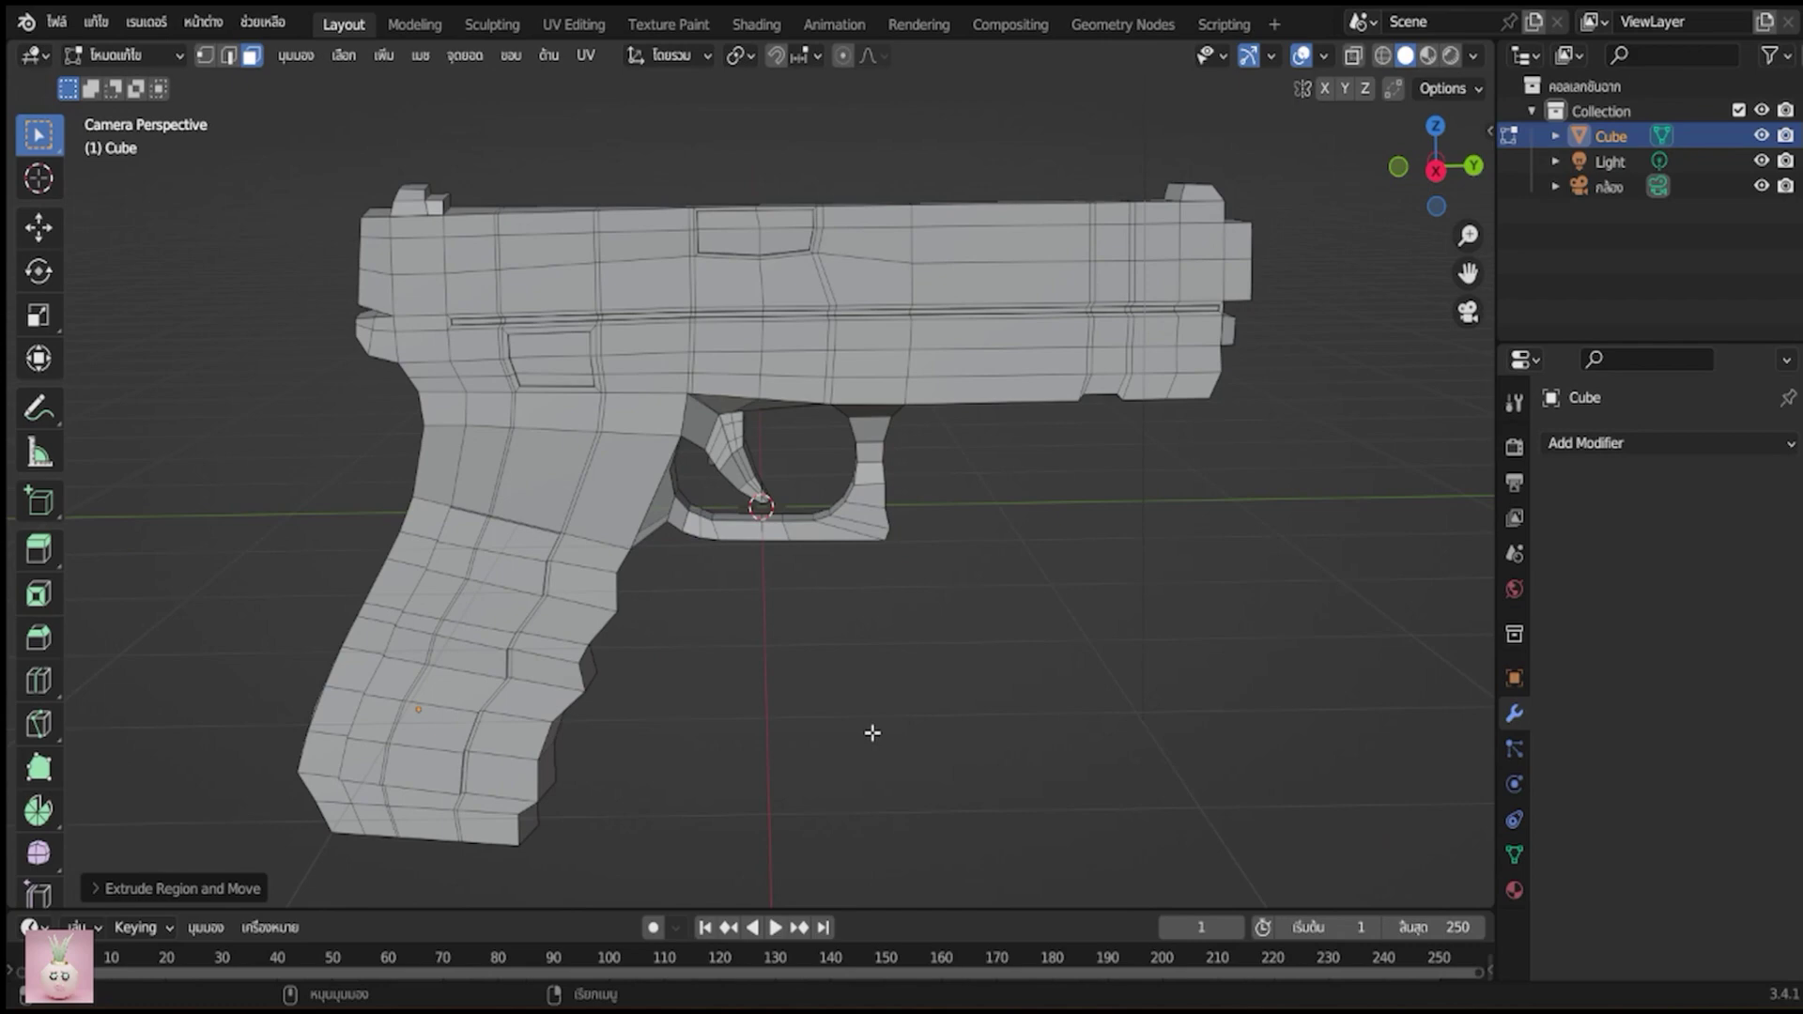
# Undo the previous push, then inset and extrude the first grip side into a raised panel
pyautogui.hotkey('ctrl', 'z')
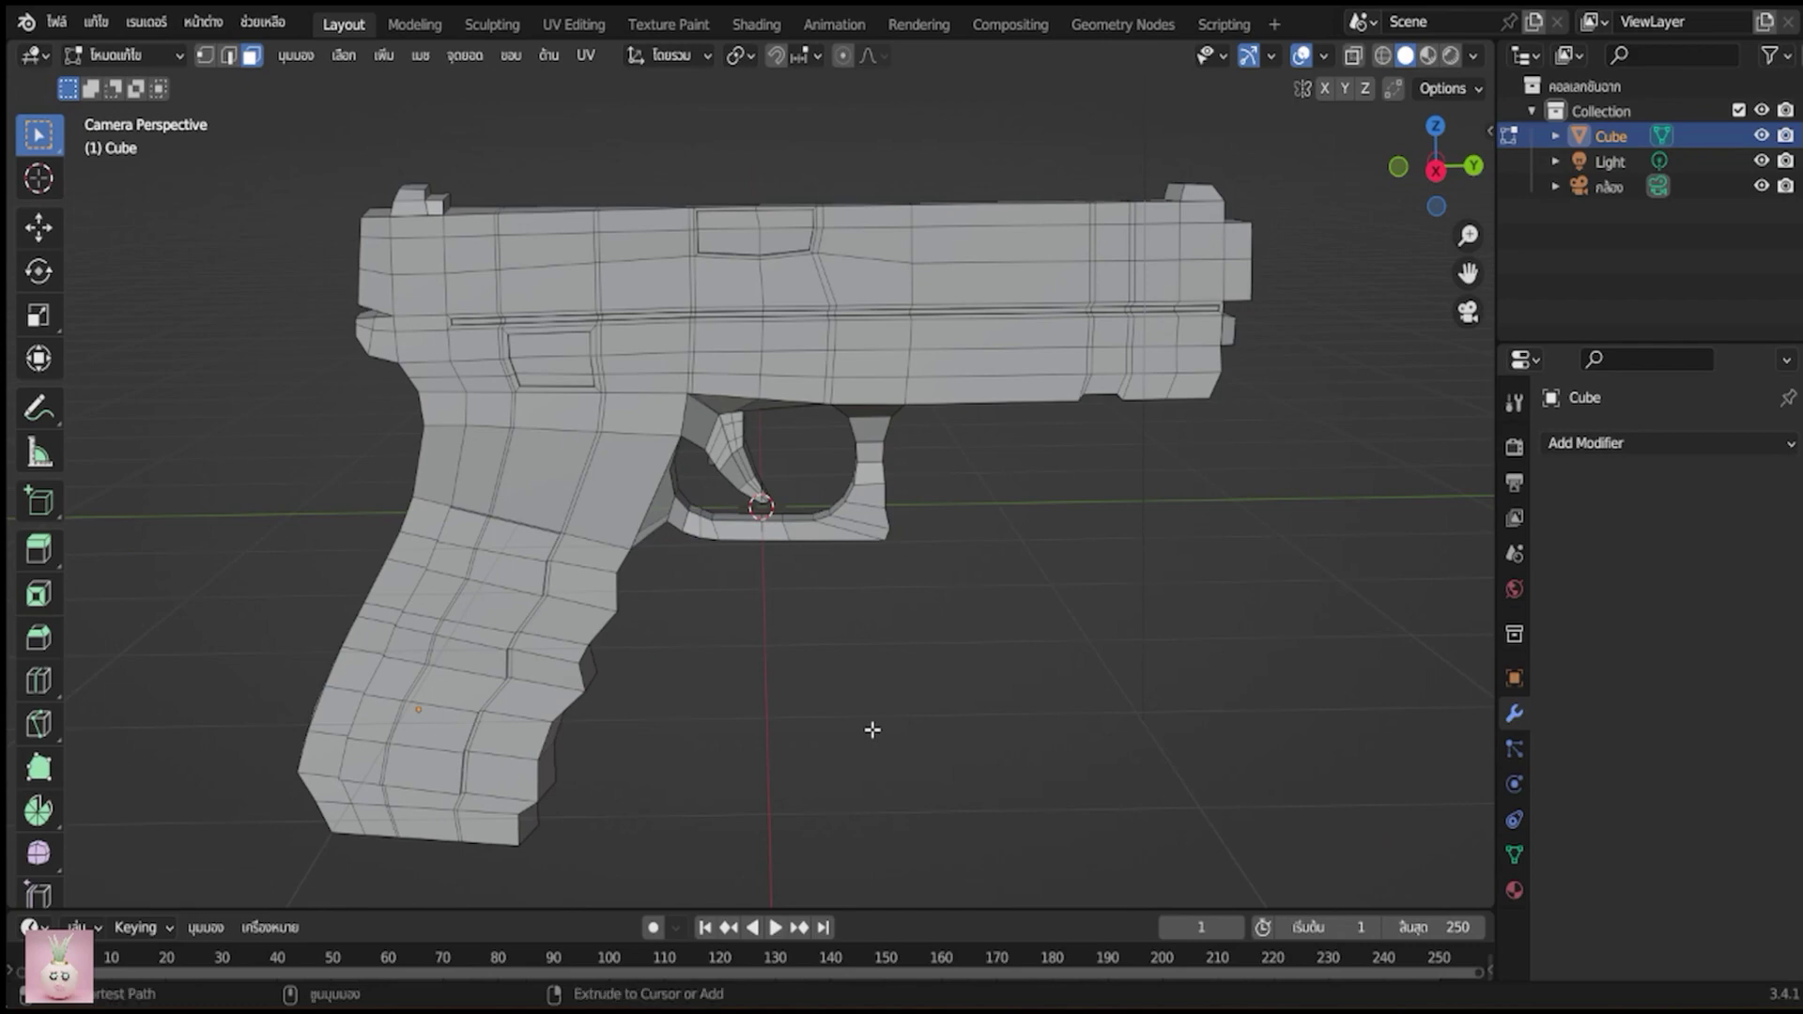
pyautogui.hotkey('ctrl', 'z')
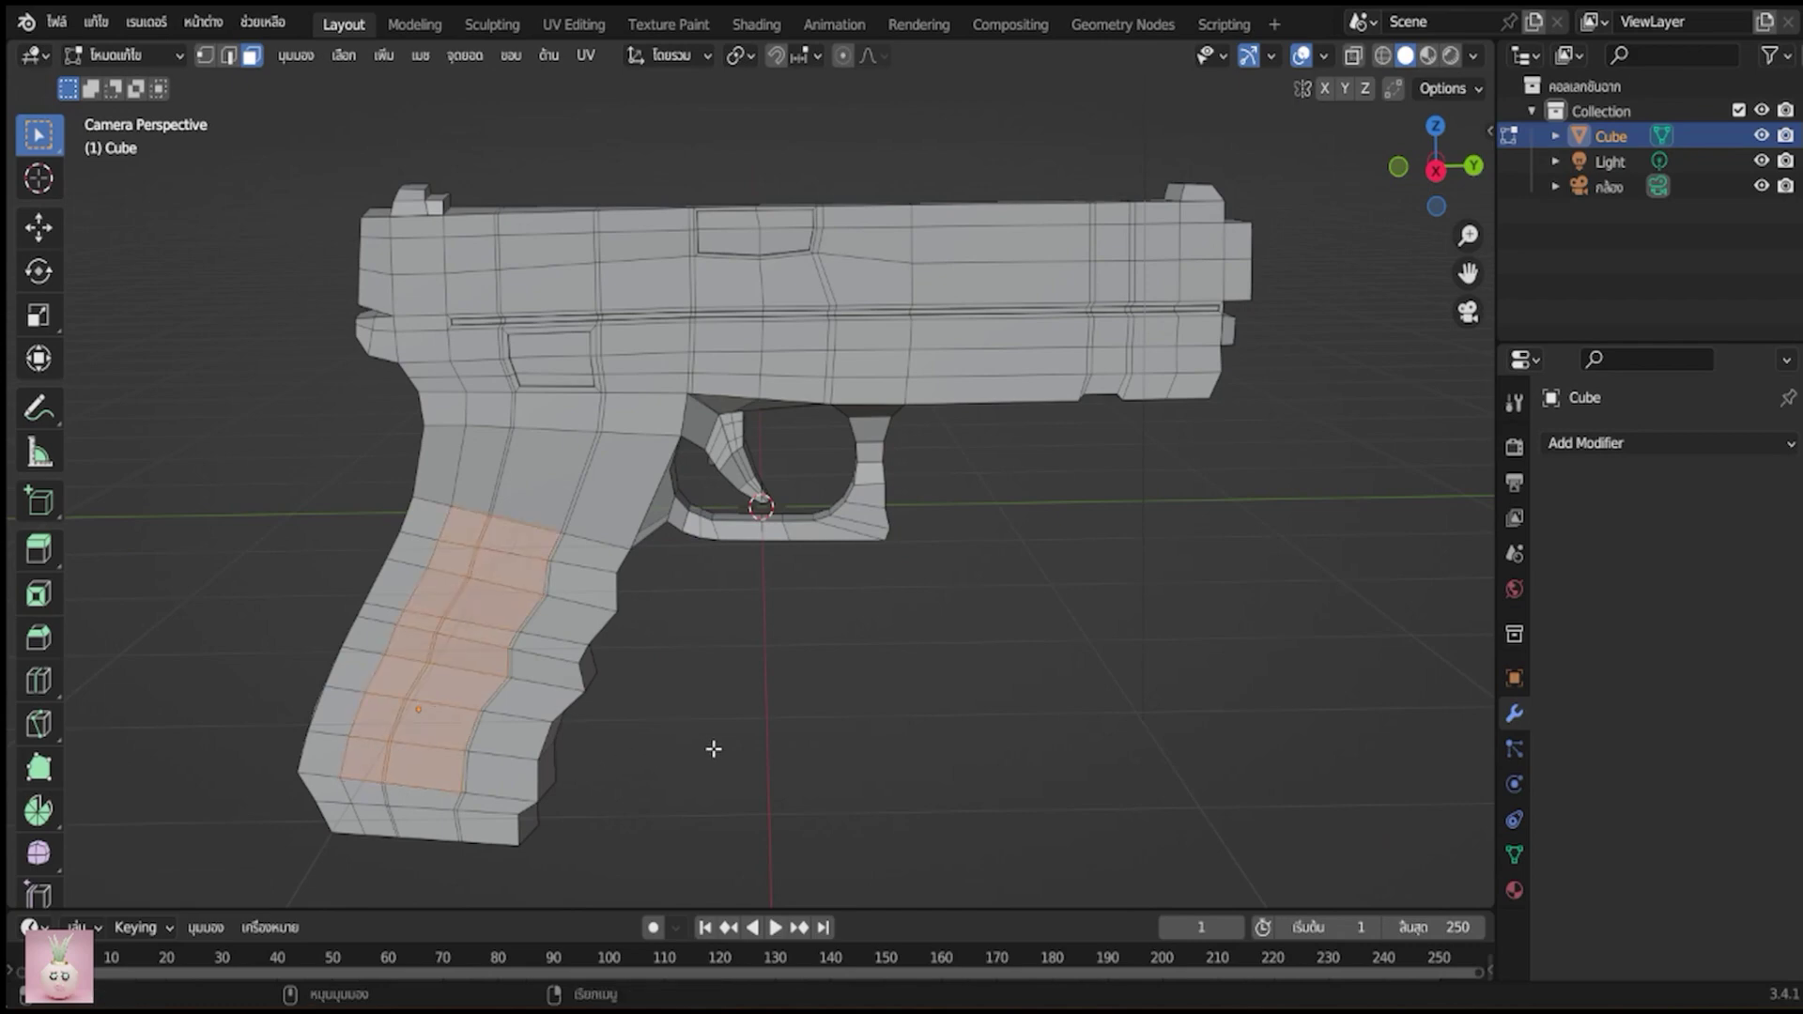
pyautogui.press('i')
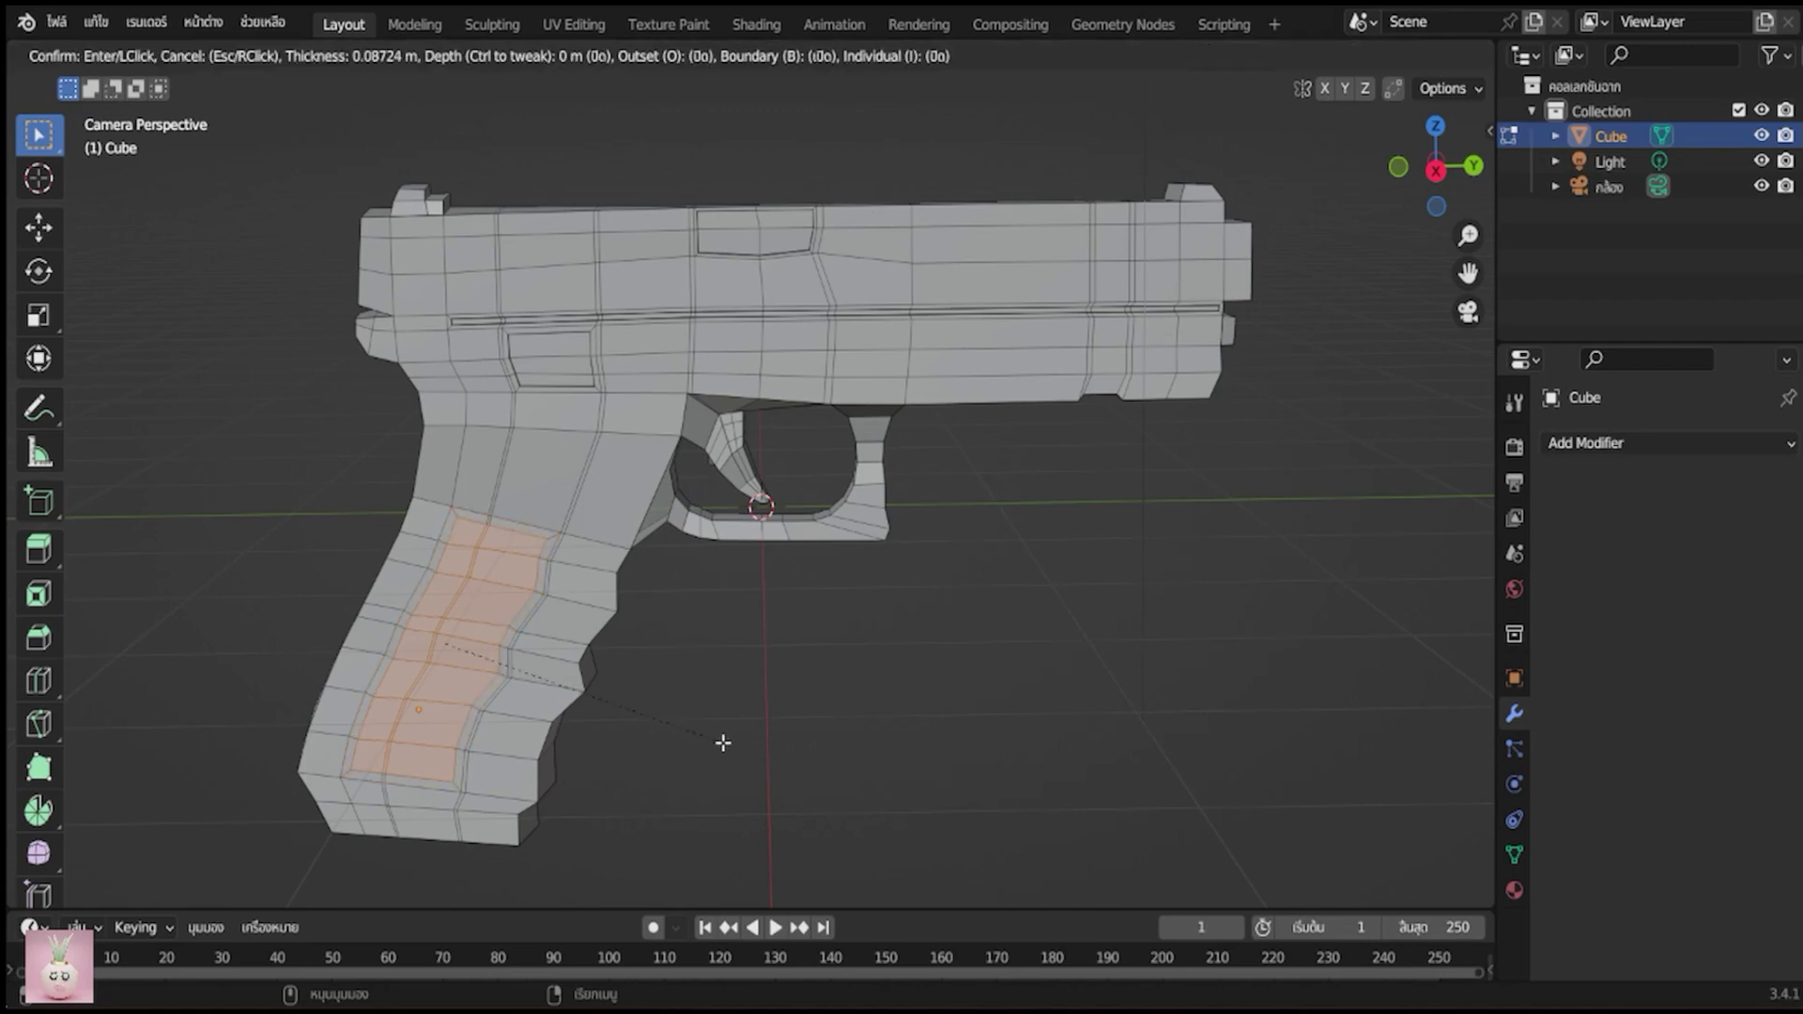
pyautogui.click(726, 743)
pyautogui.moveTo(717, 748)
pyautogui.mouseDown(button='middle')
pyautogui.moveTo(817, 798)
pyautogui.moveTo(910, 789)
pyautogui.mouseUp(button='middle')
pyautogui.scroll(3, 911, 790)
pyautogui.scroll(2, 911, 792)
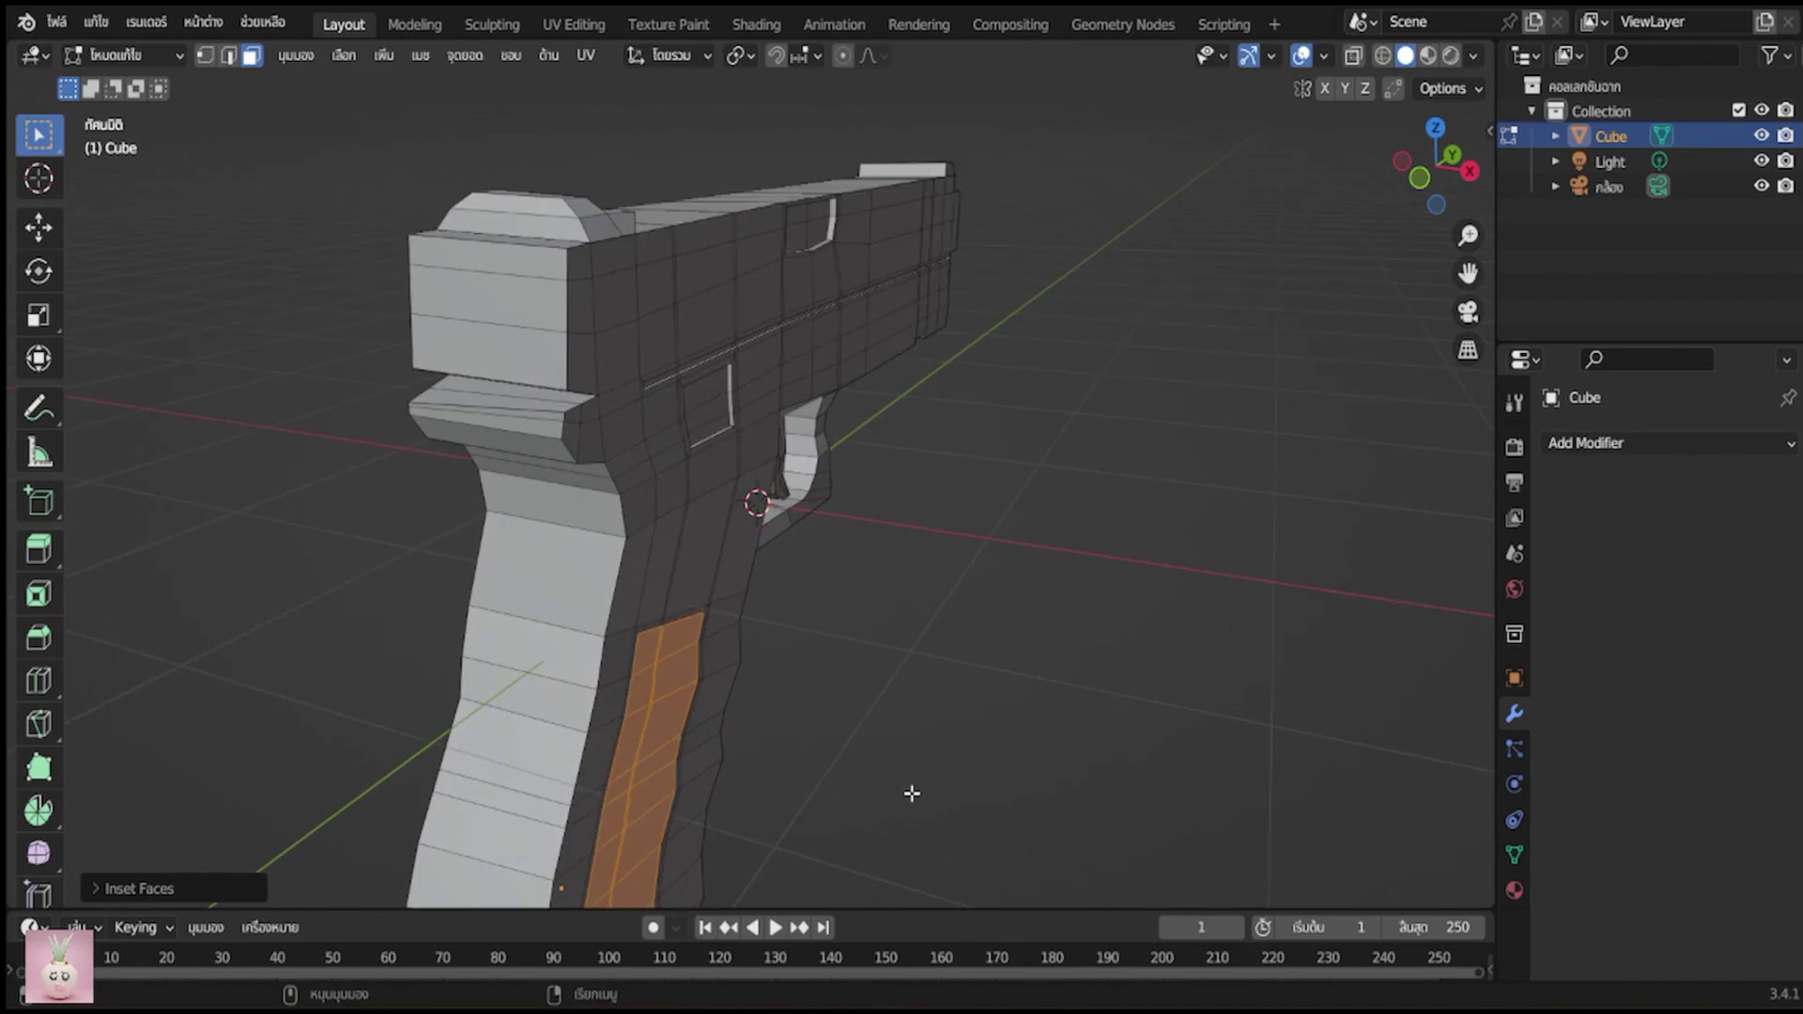
pyautogui.press('e')
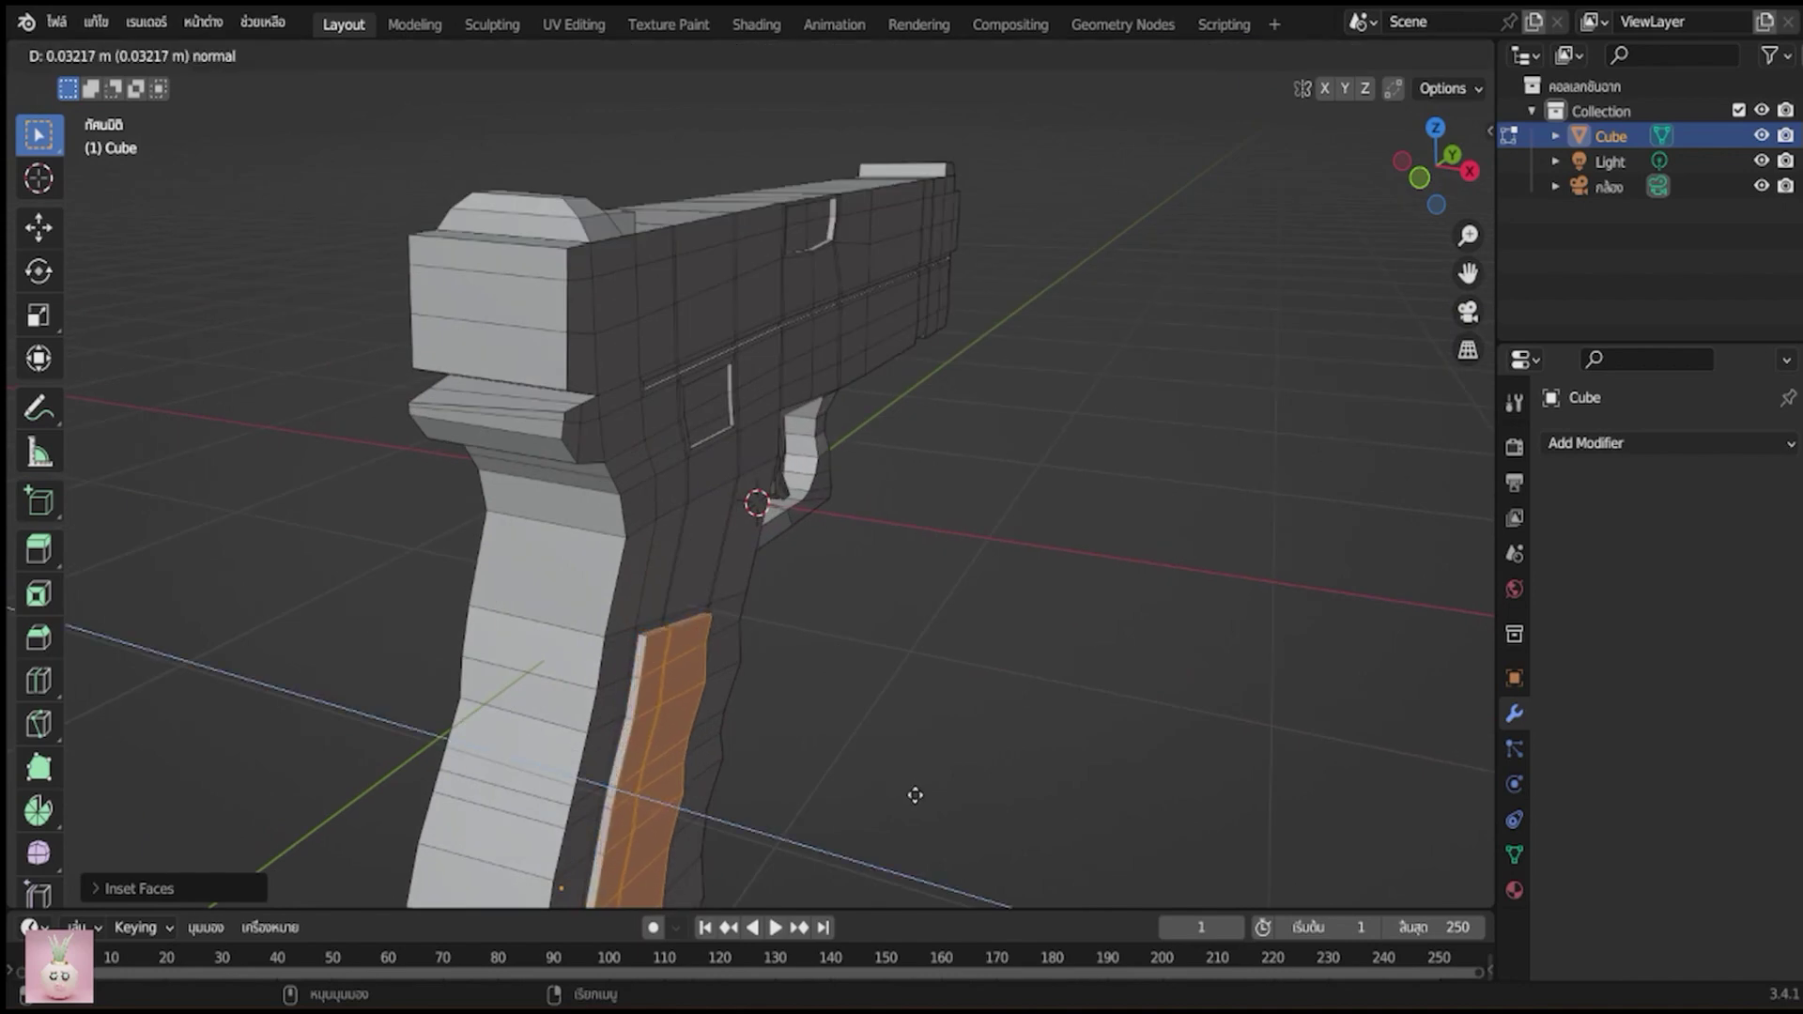
pyautogui.click(890, 792)
# Inset and extrude the other grip side about 0.02 m outward, then view through the camera
pyautogui.moveTo(889, 792); pyautogui.dragTo(1220, 789, button='middle')
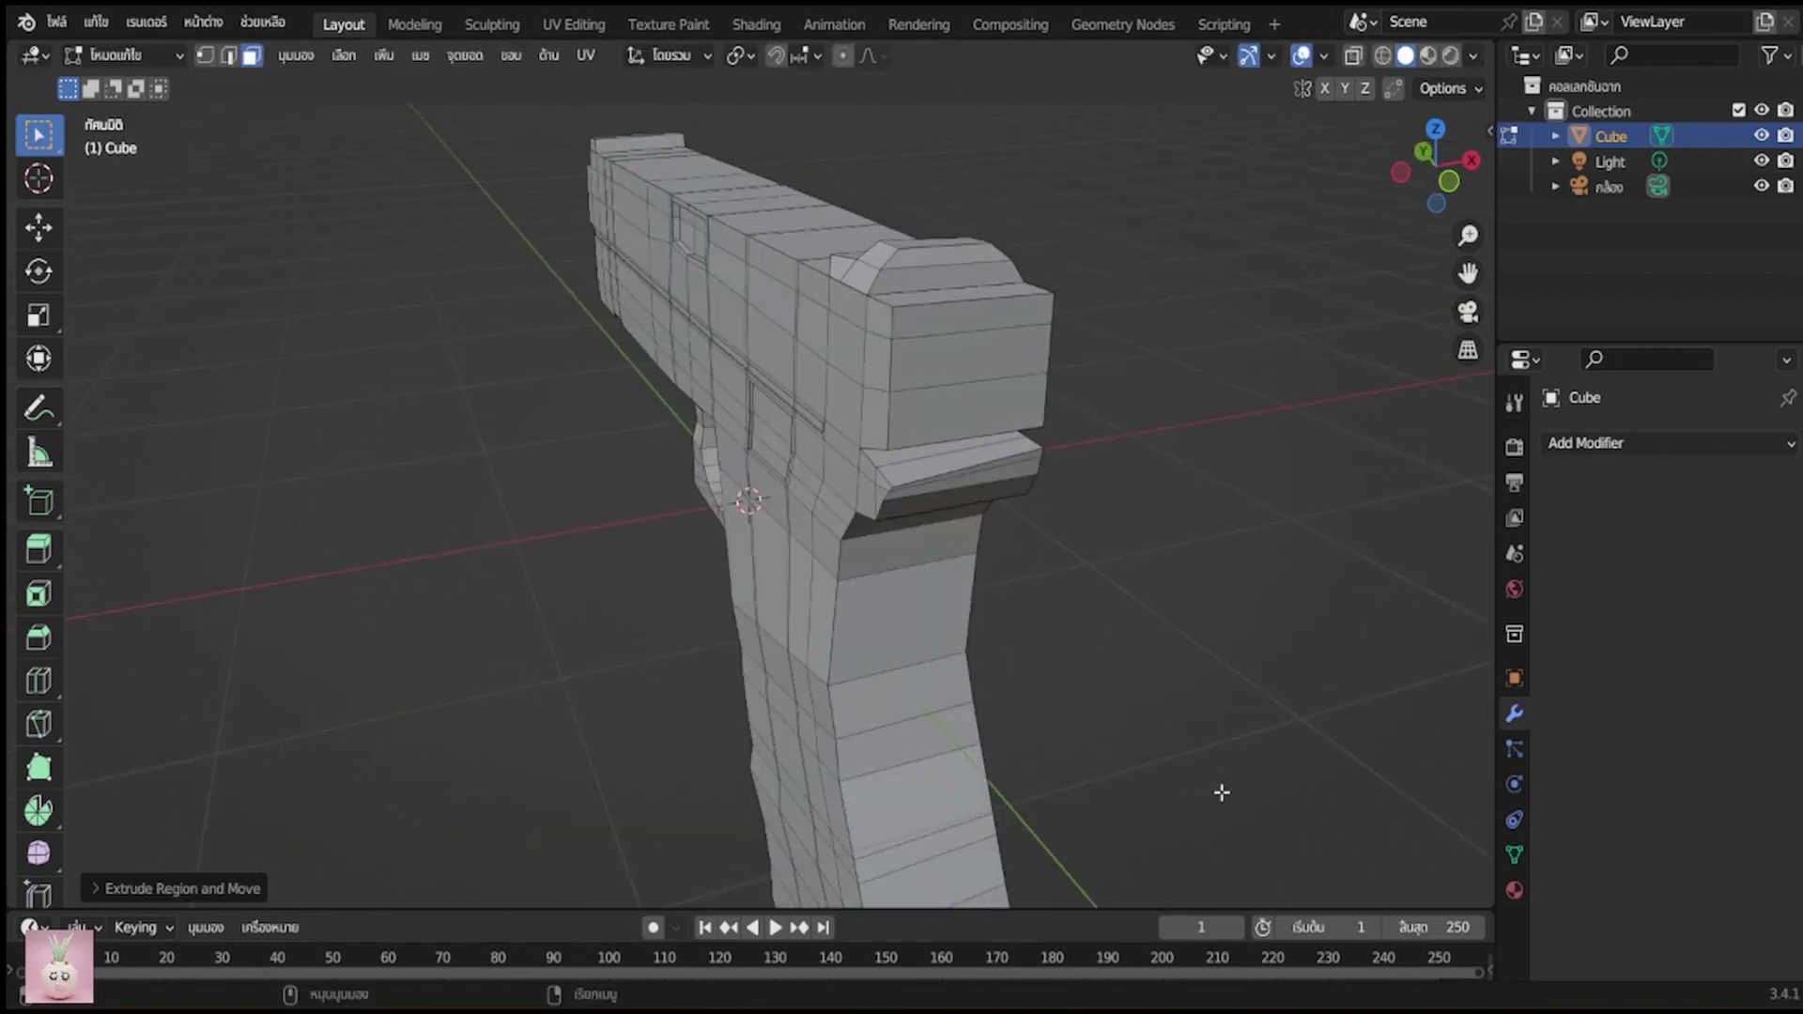
pyautogui.moveTo(991, 780); pyautogui.dragTo(1066, 587, button='middle')
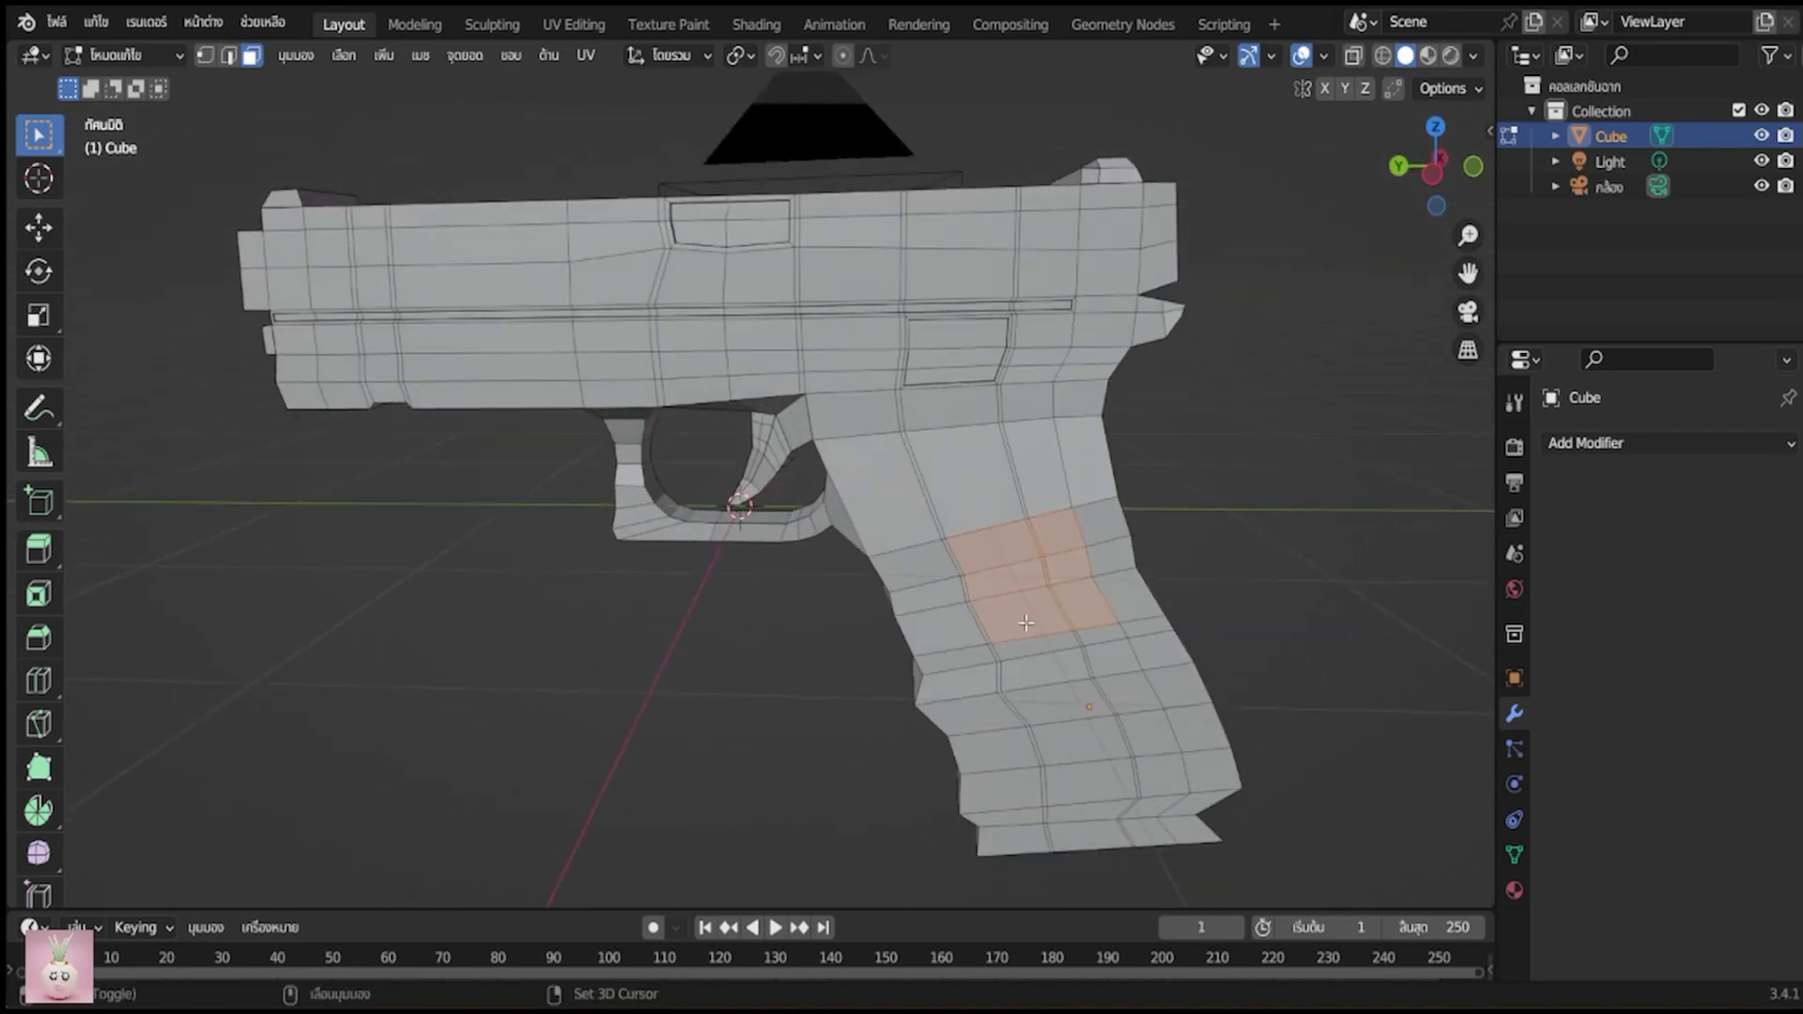
pyautogui.keyDown('shift'); pyautogui.moveTo(1033, 625); pyautogui.dragTo(1136, 762); pyautogui.keyUp('shift')
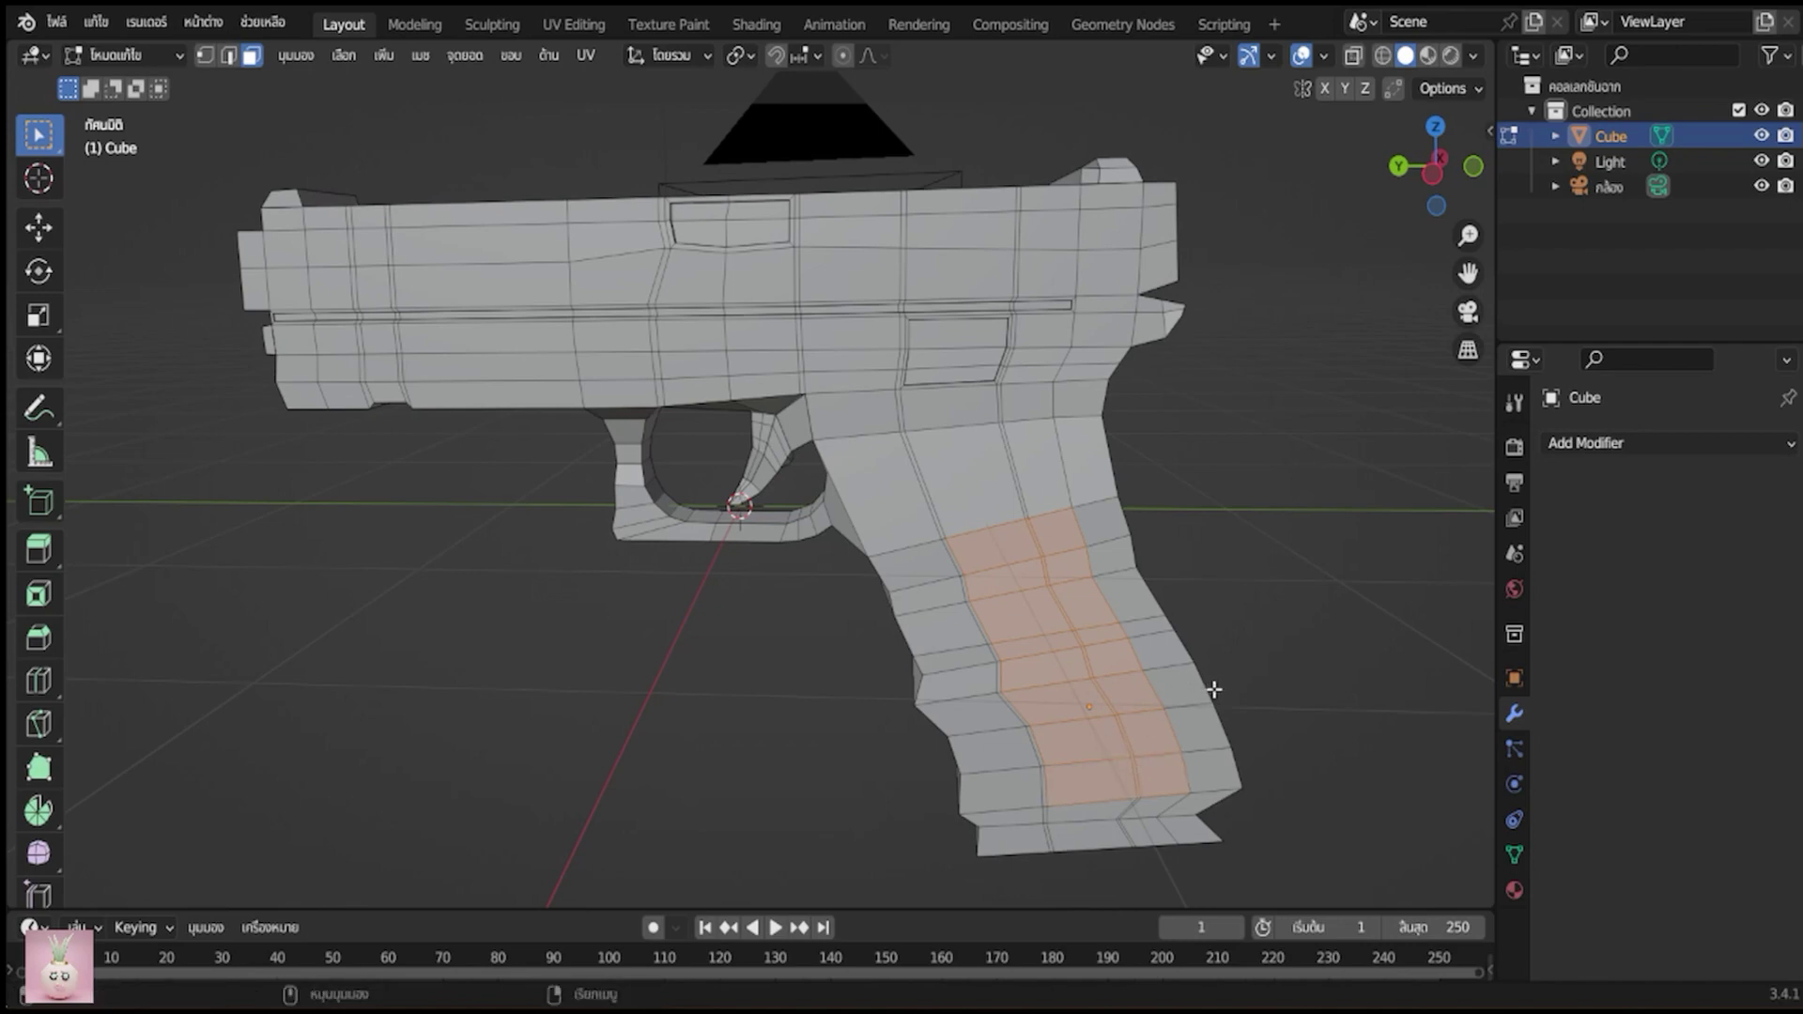
pyautogui.press('i')
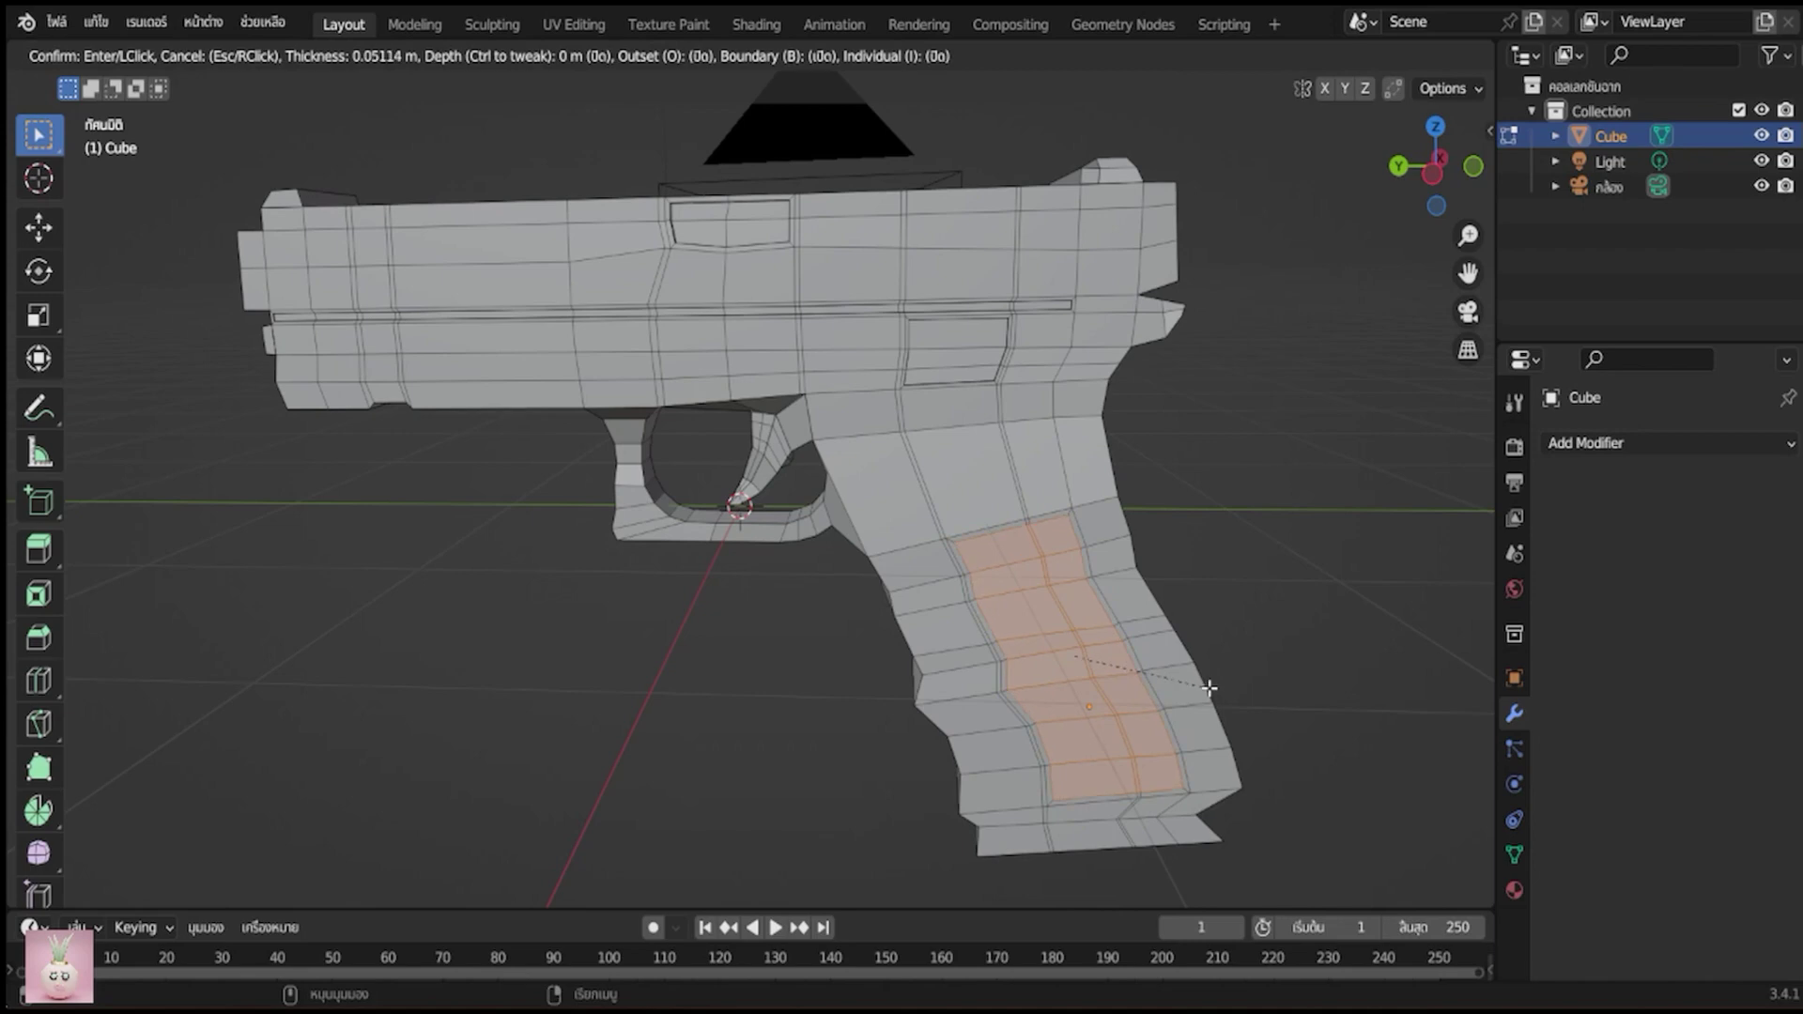
pyautogui.click(1206, 685)
pyautogui.moveTo(1205, 689)
pyautogui.mouseDown(button='middle')
pyautogui.moveTo(1158, 729)
pyautogui.moveTo(1014, 719)
pyautogui.mouseUp(button='middle')
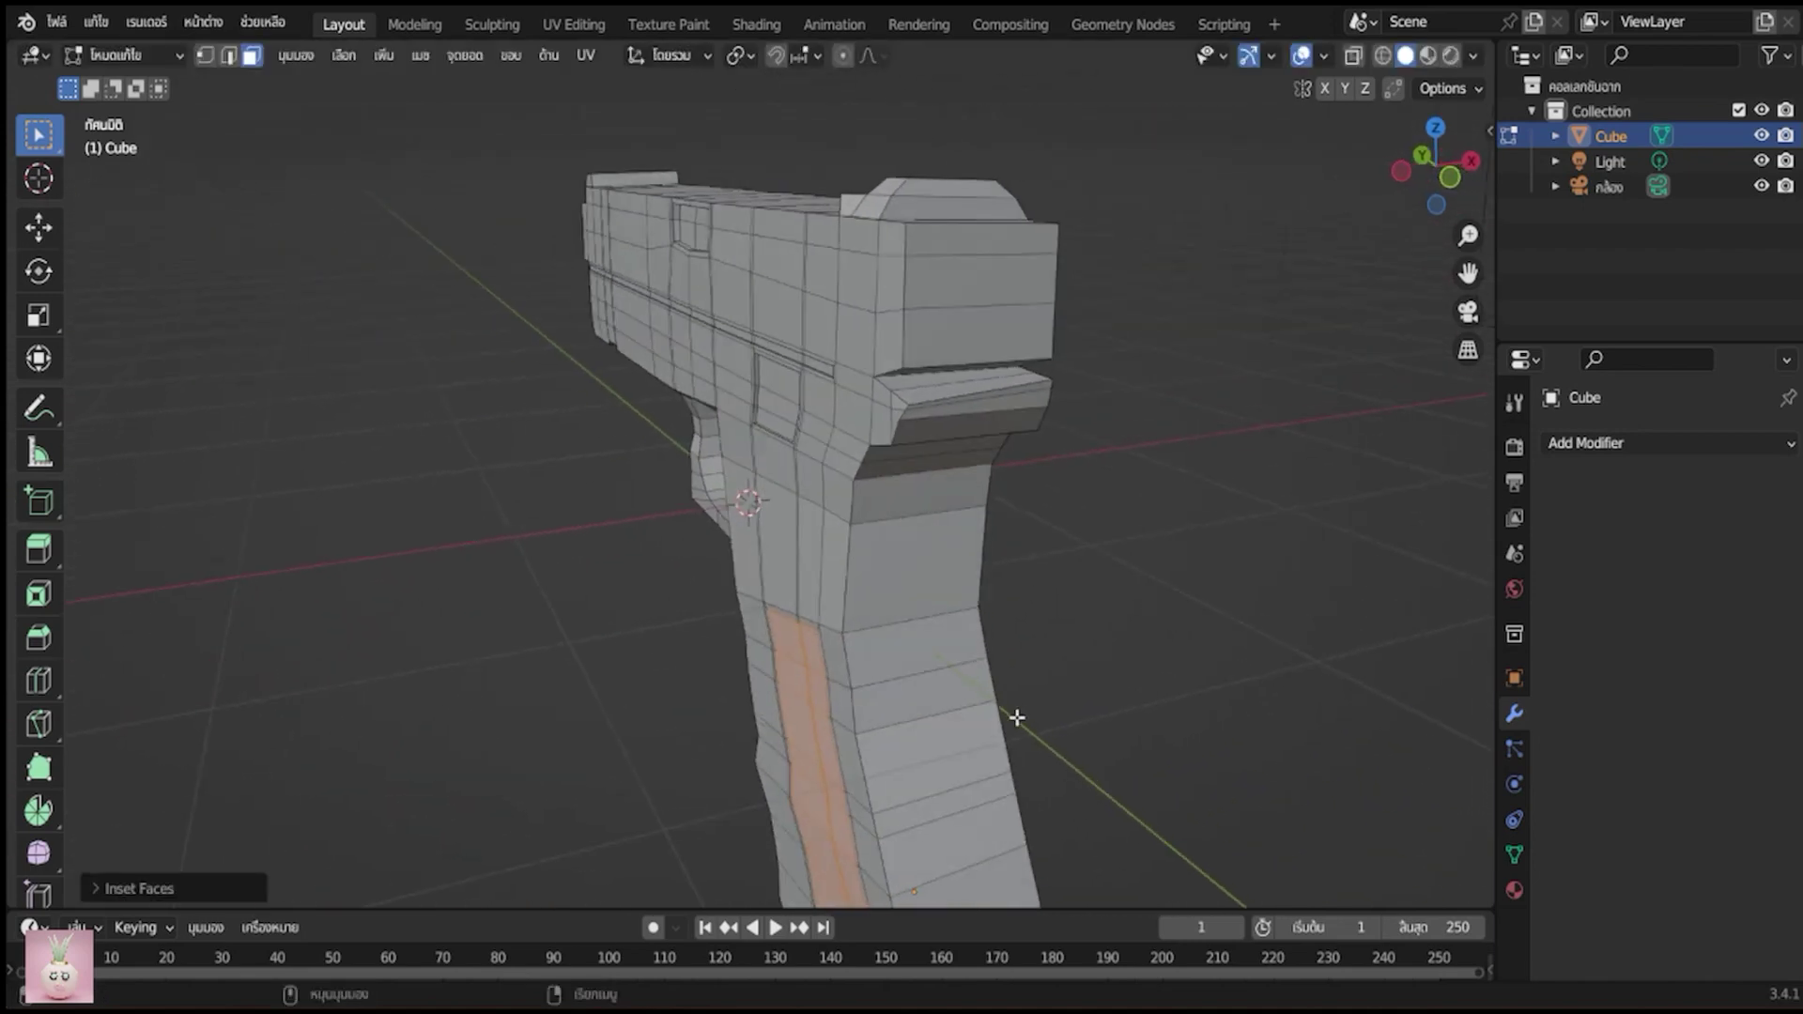
pyautogui.press('e')
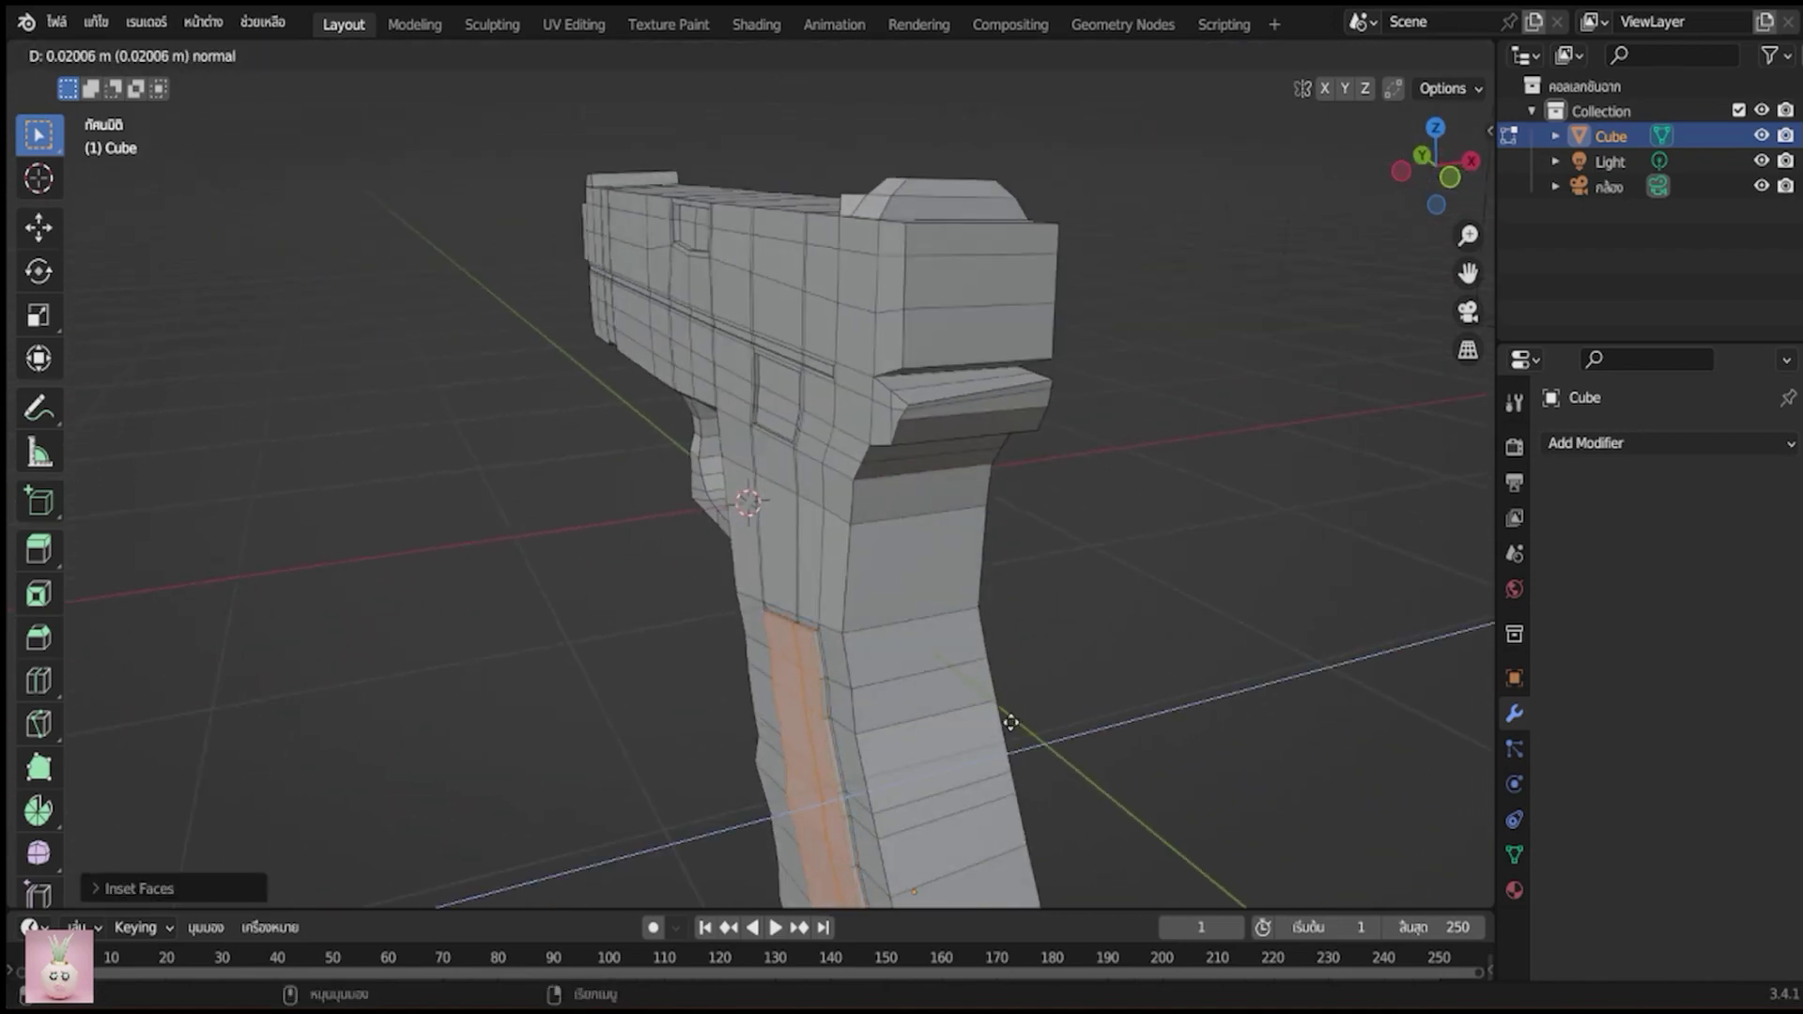
pyautogui.click(1010, 723)
pyautogui.press('KP_0')
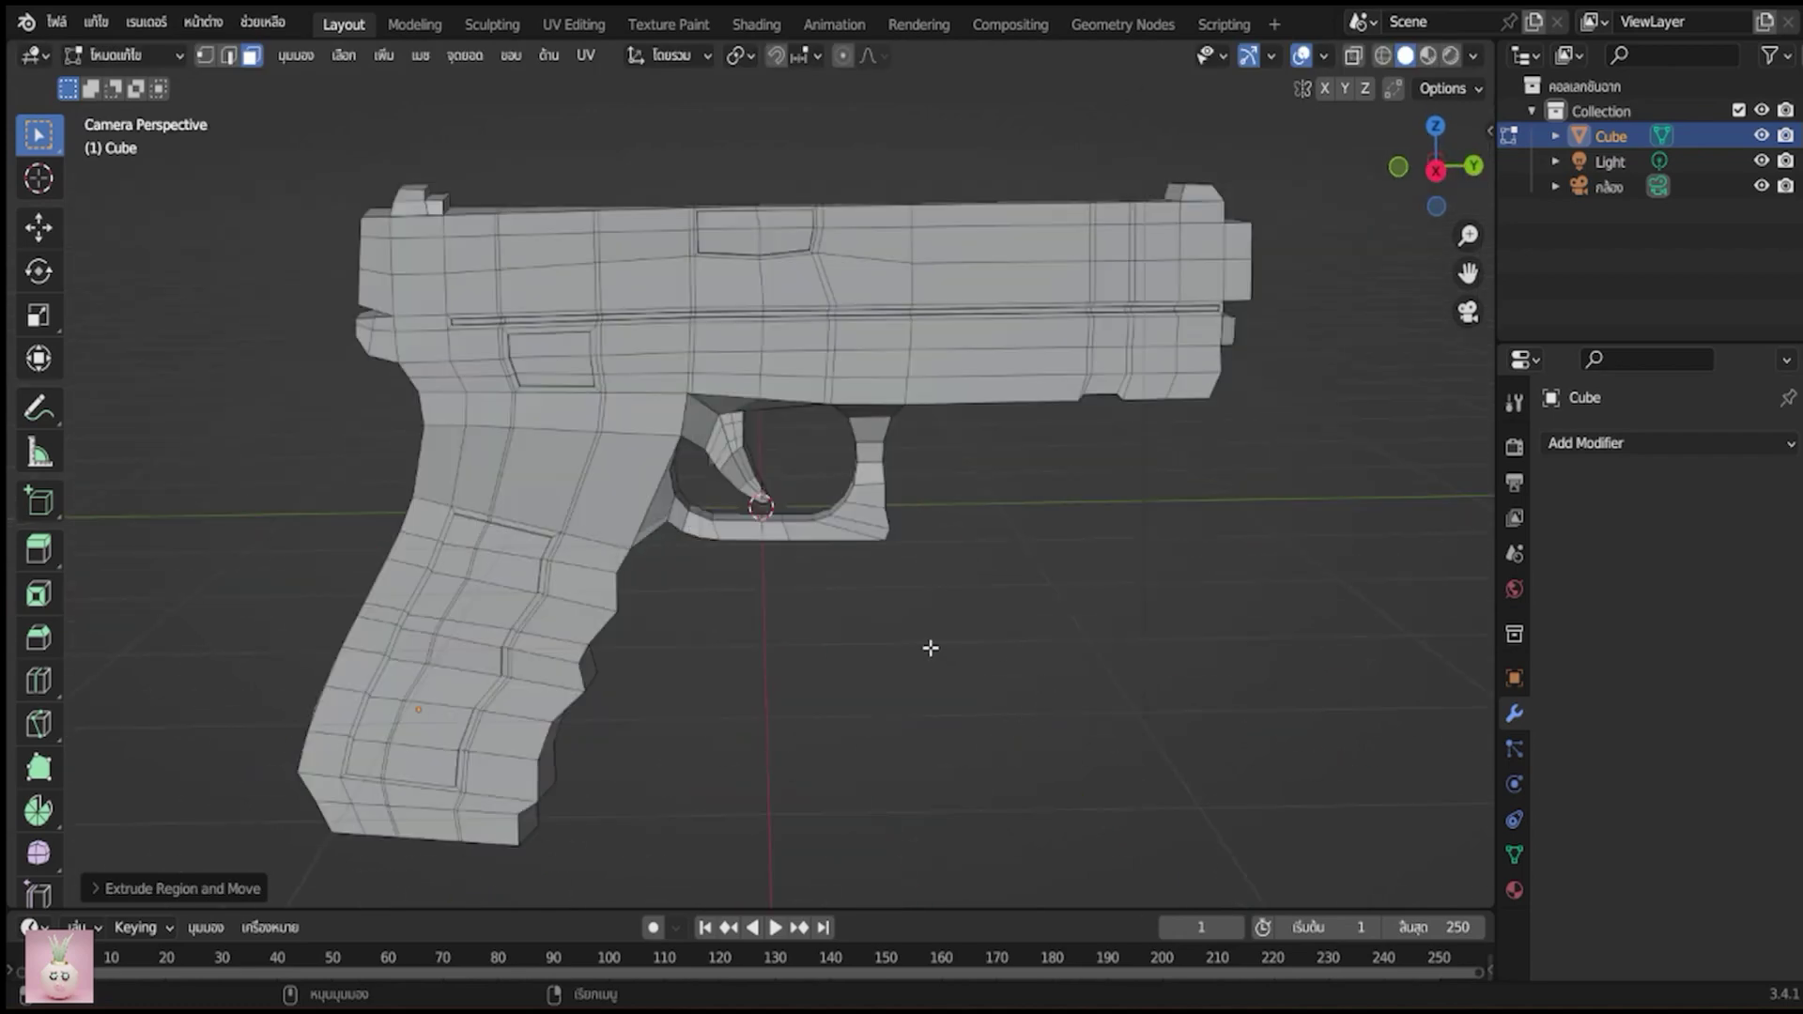
# Give the pistol a Subdivision Surface modifier with viewport and render levels 4, then deselect it
pyautogui.press('Tab')
pyautogui.scroll(-2, 1034, 708)
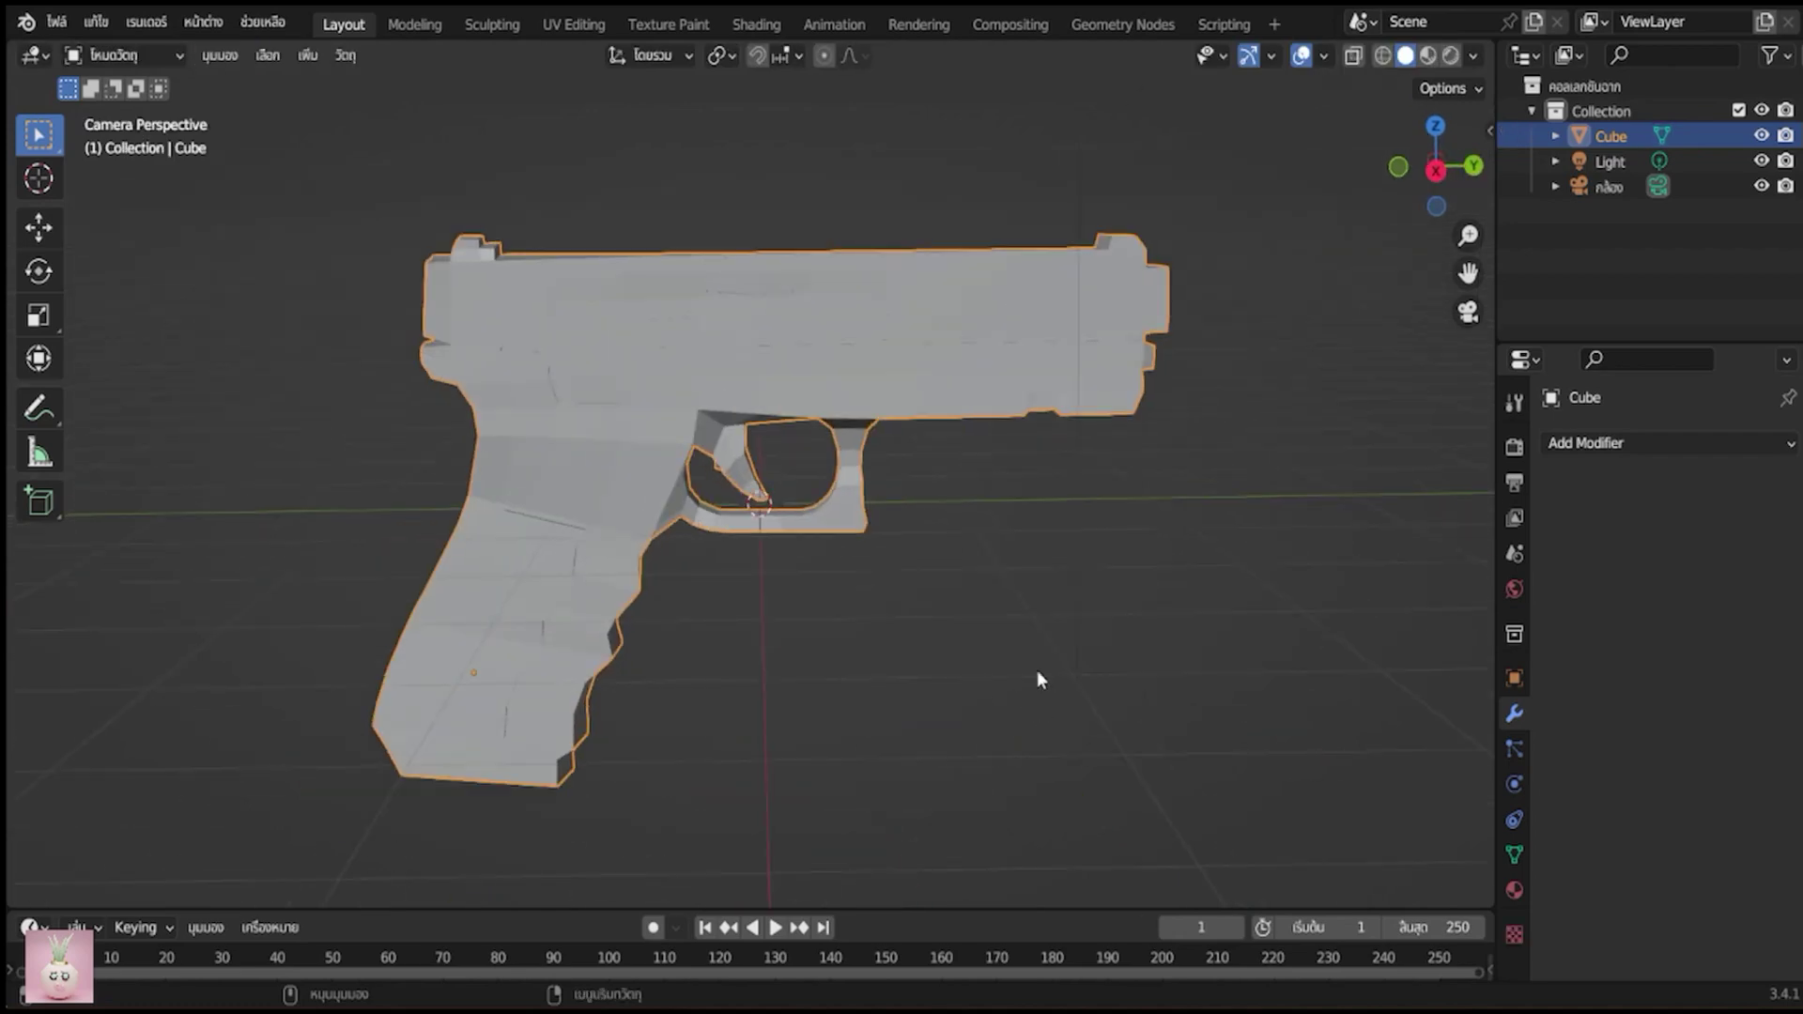
pyautogui.scroll(-2, 1127, 652)
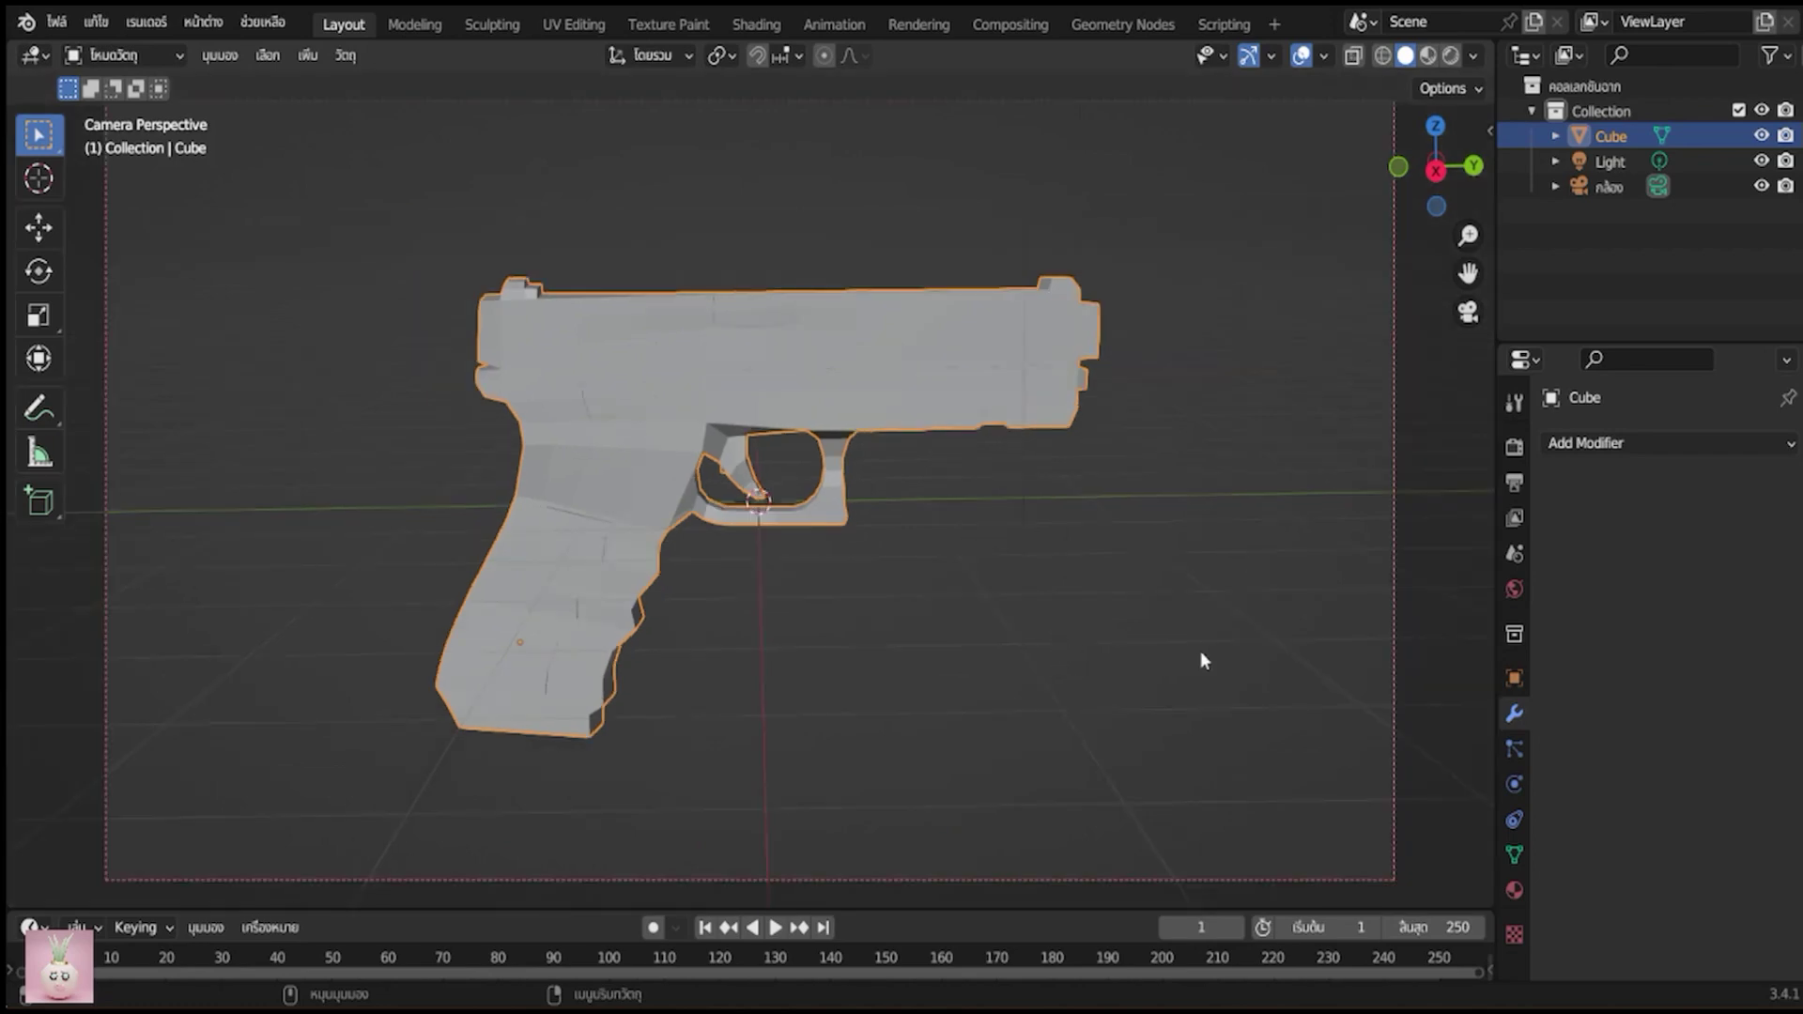
pyautogui.click(1599, 454)
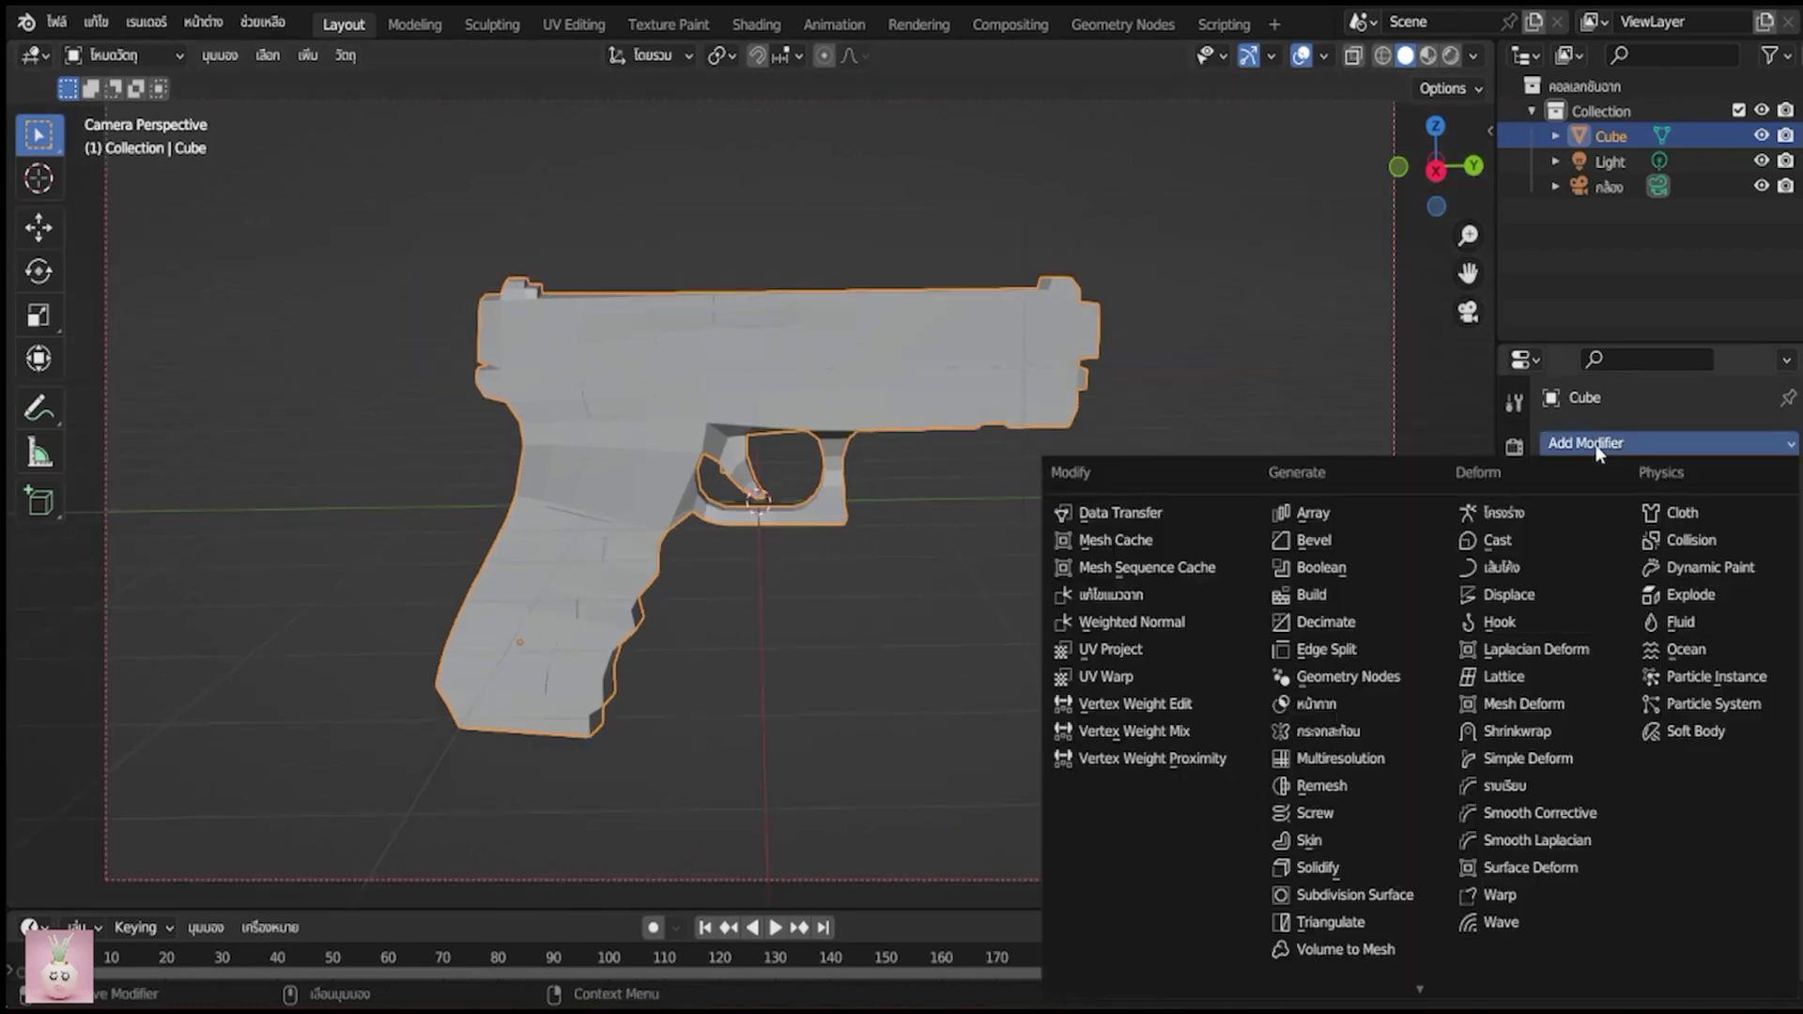
pyautogui.click(1364, 897)
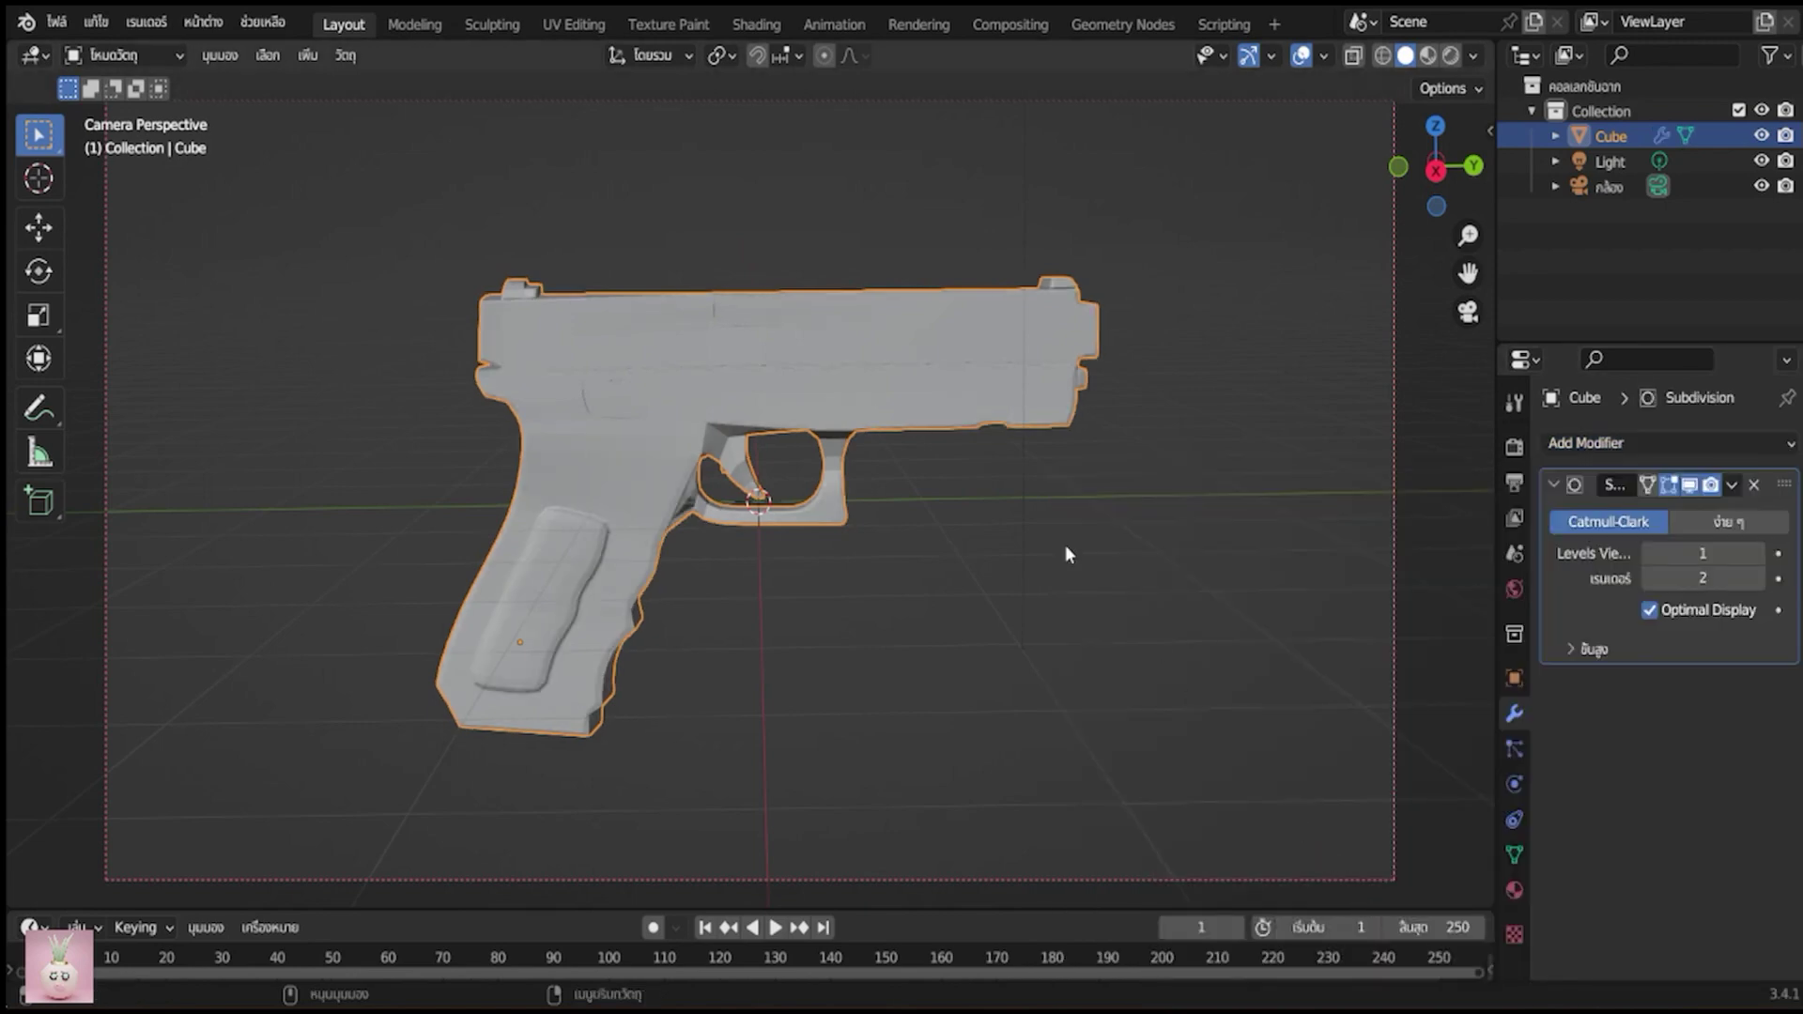
pyautogui.click(1758, 554)
pyautogui.click(1758, 554)
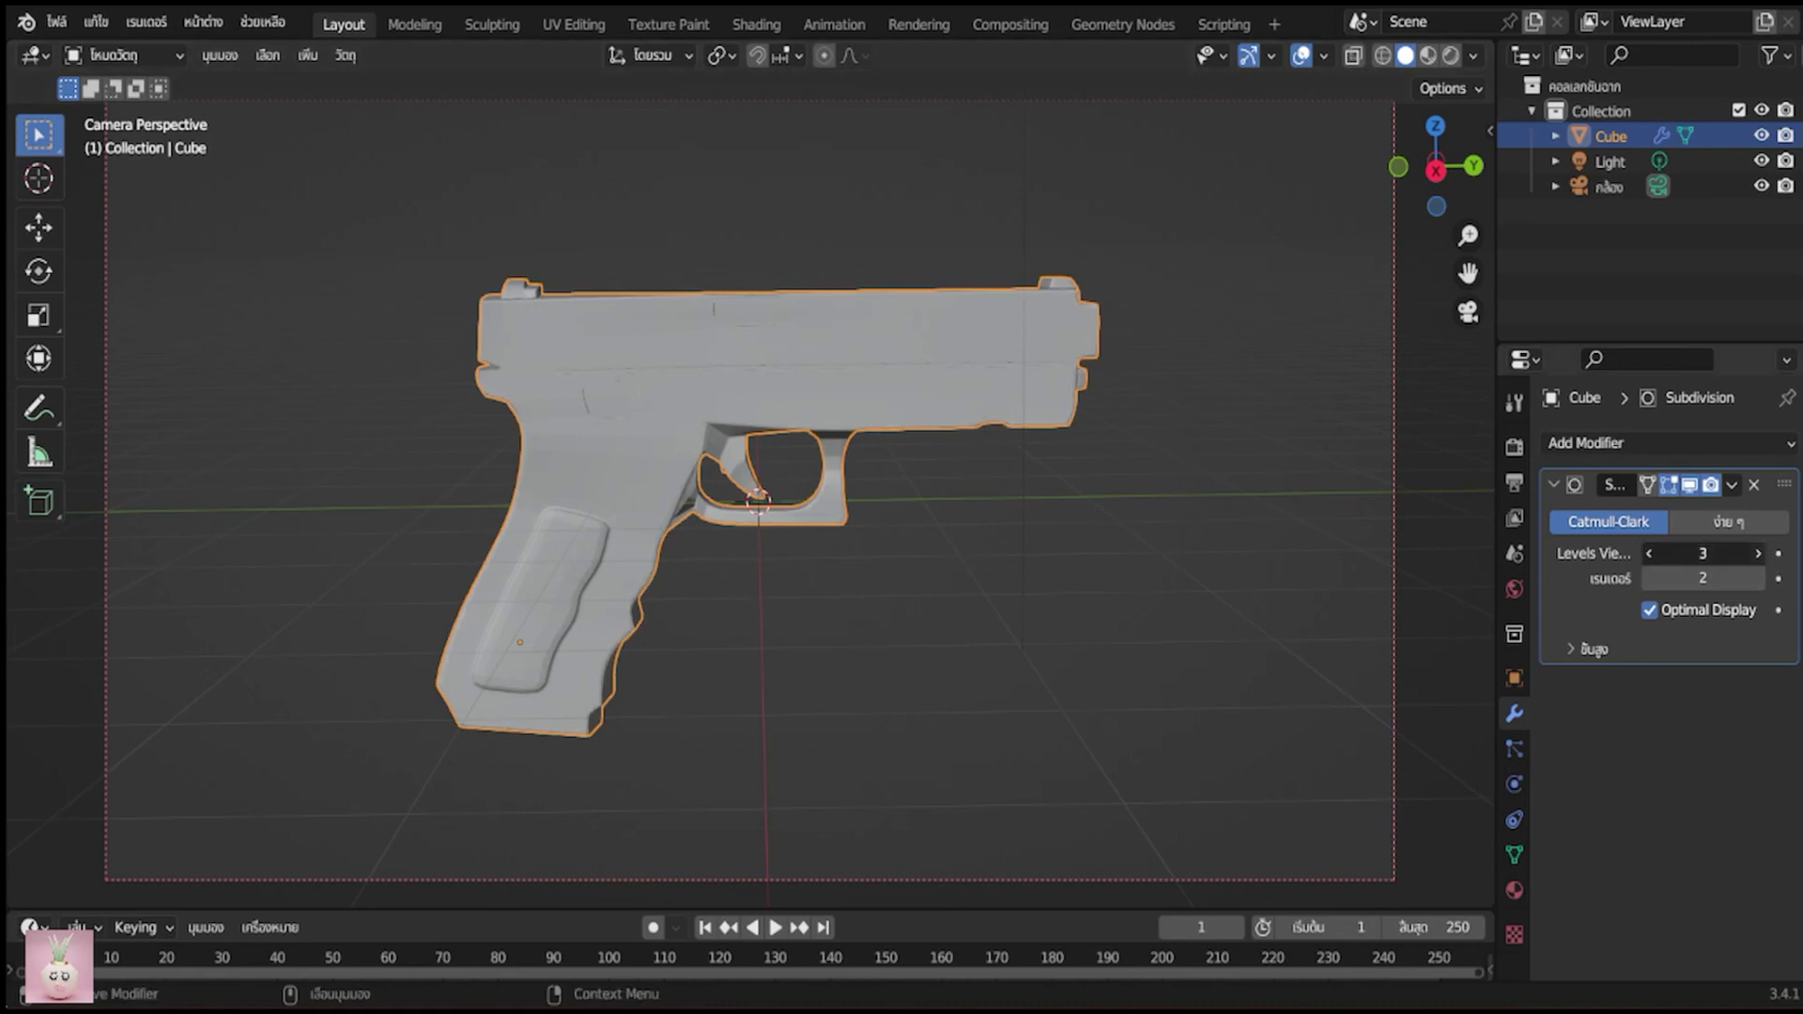
pyautogui.click(1757, 578)
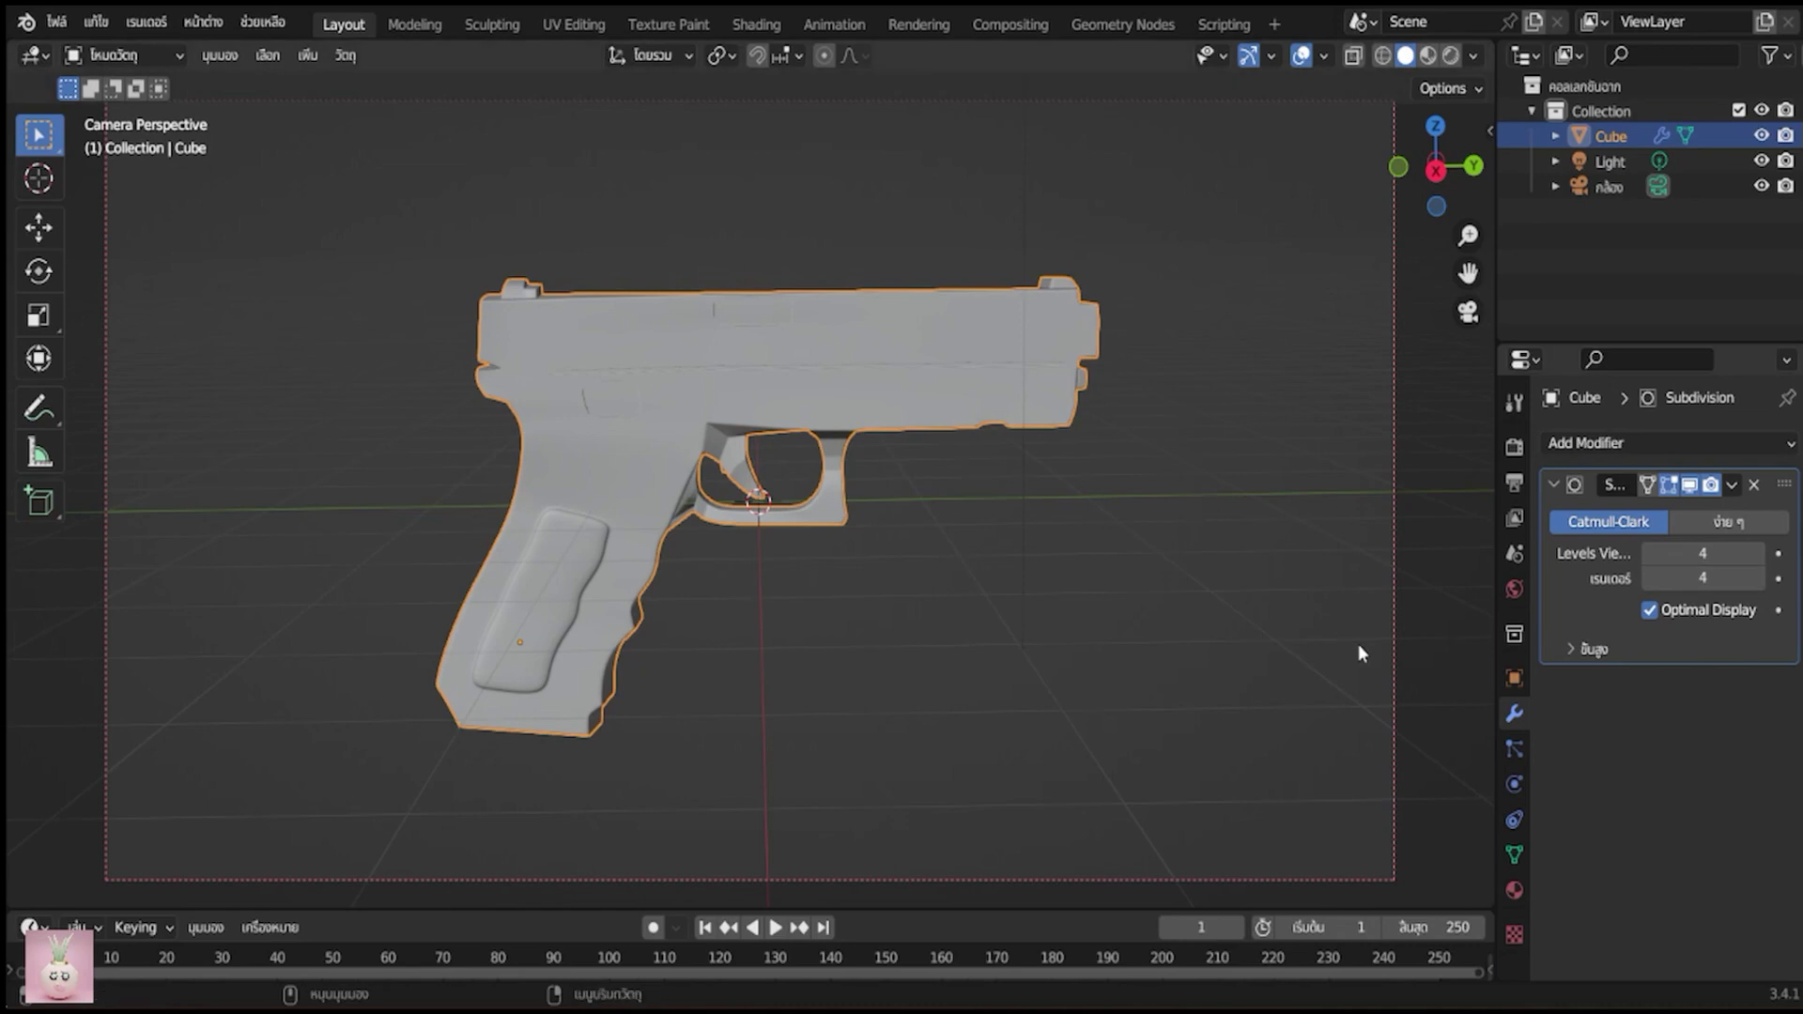
pyautogui.scroll(-2, 1101, 719)
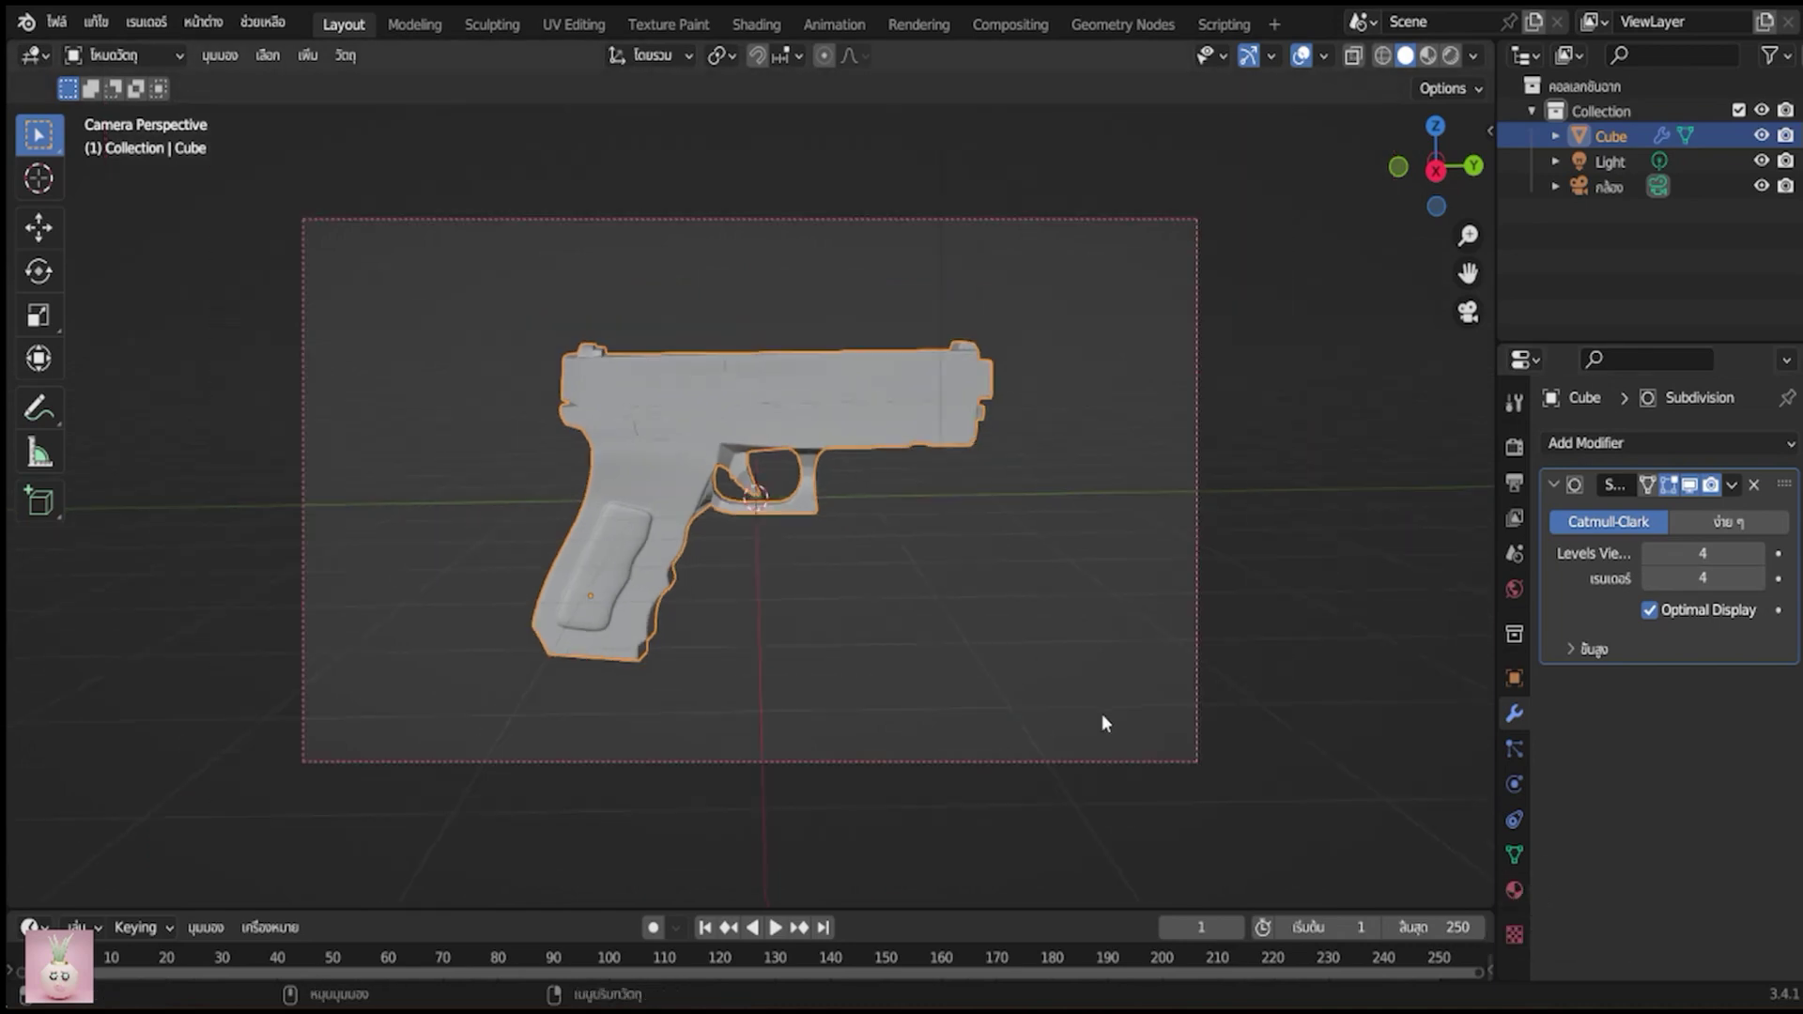
pyautogui.click(859, 629)
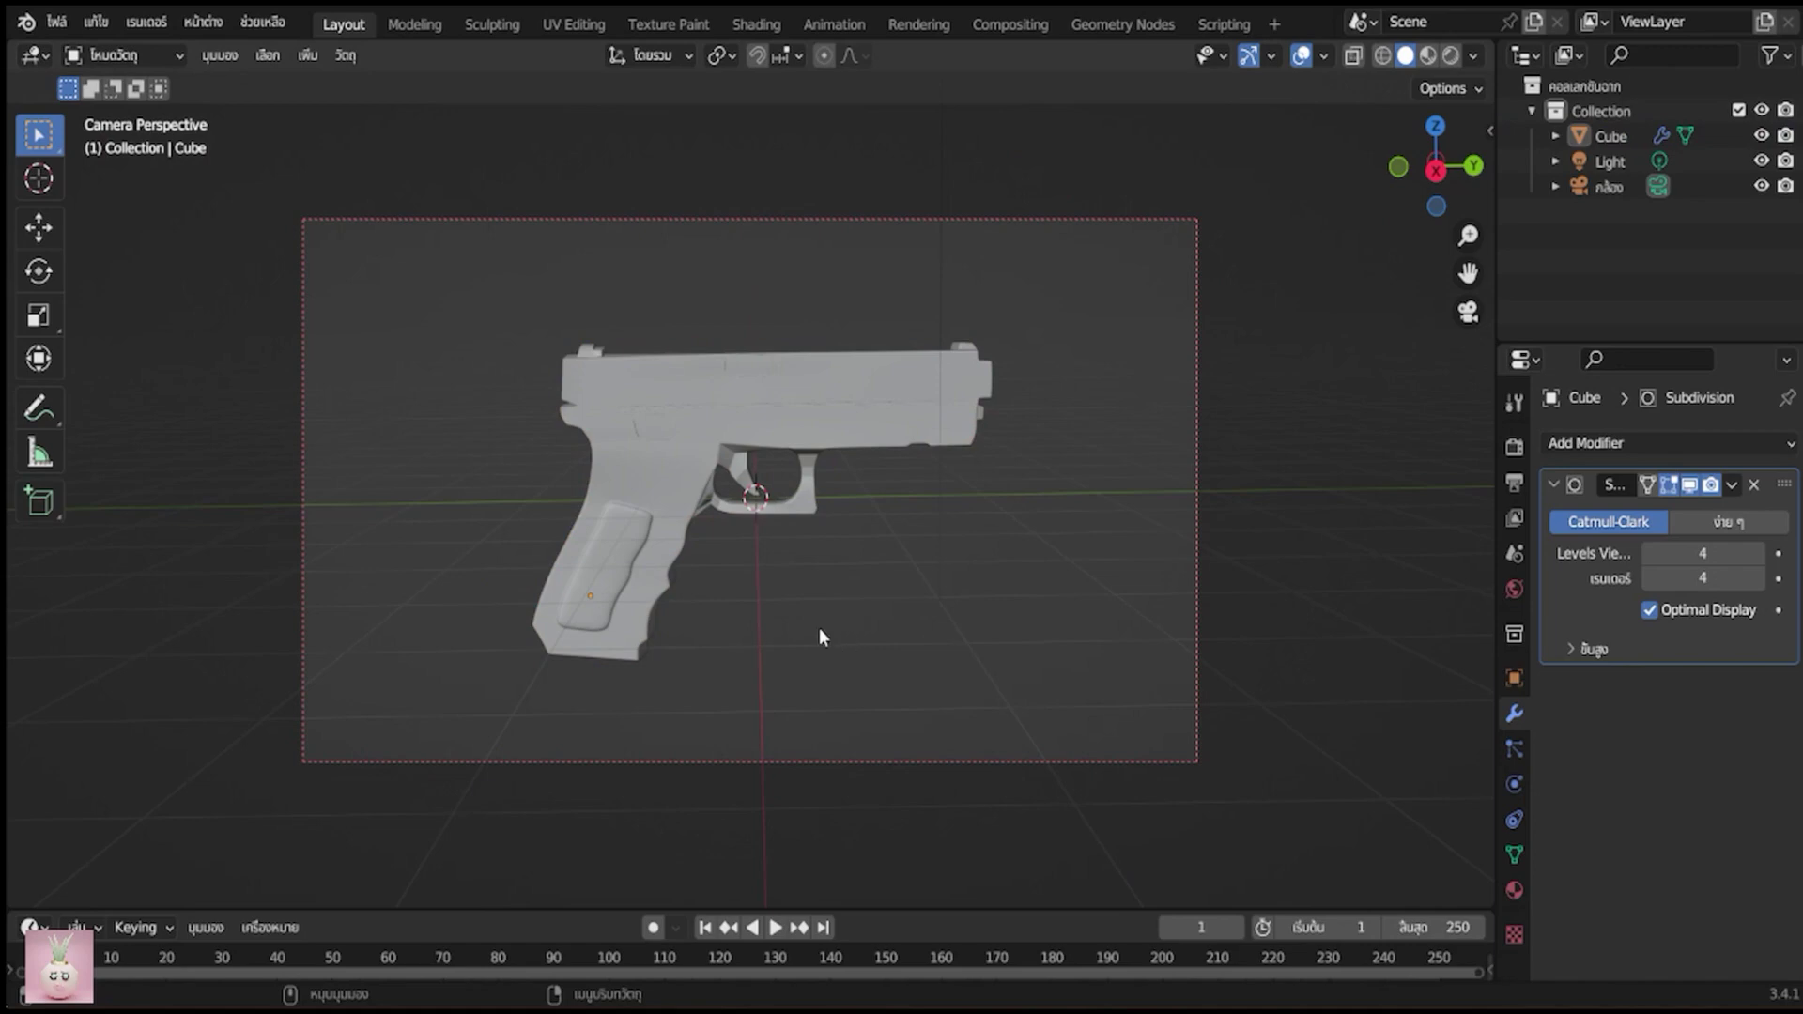
# Add a plane and set its Y rotation to 90° so it stands upright
pyautogui.hotkey('shift', 'a')
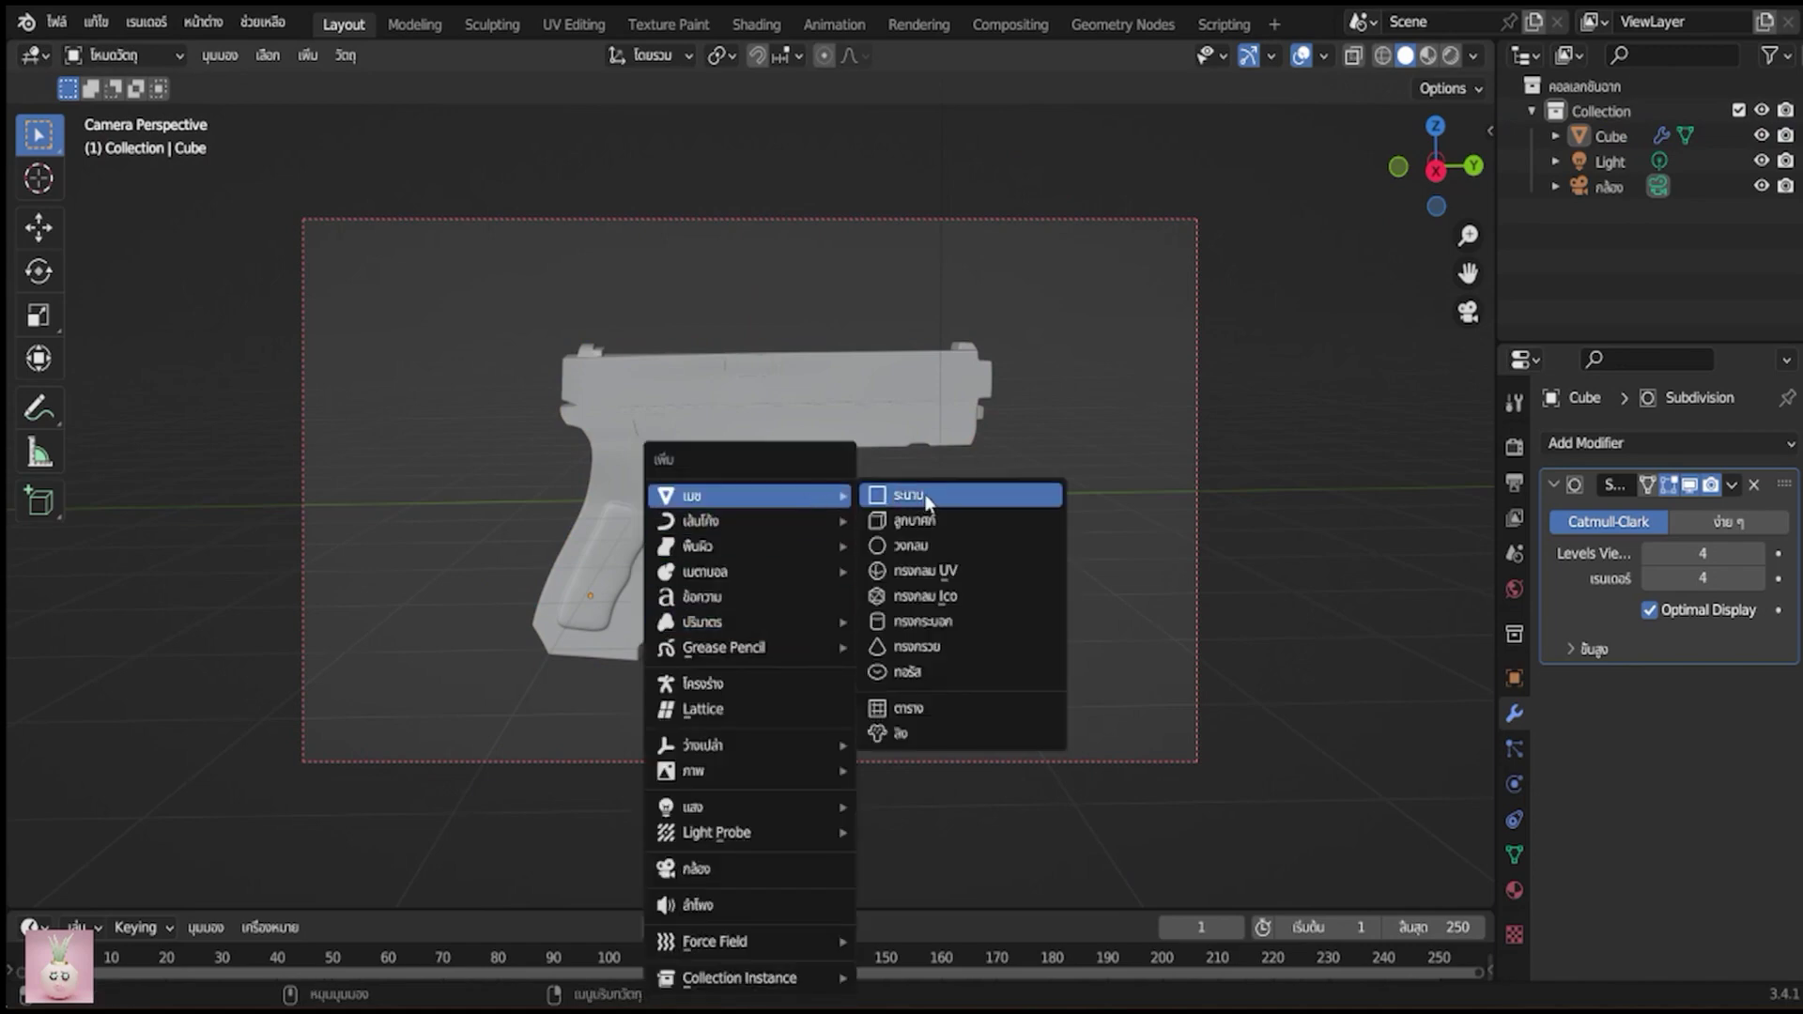
pyautogui.click(926, 500)
pyautogui.click(1515, 676)
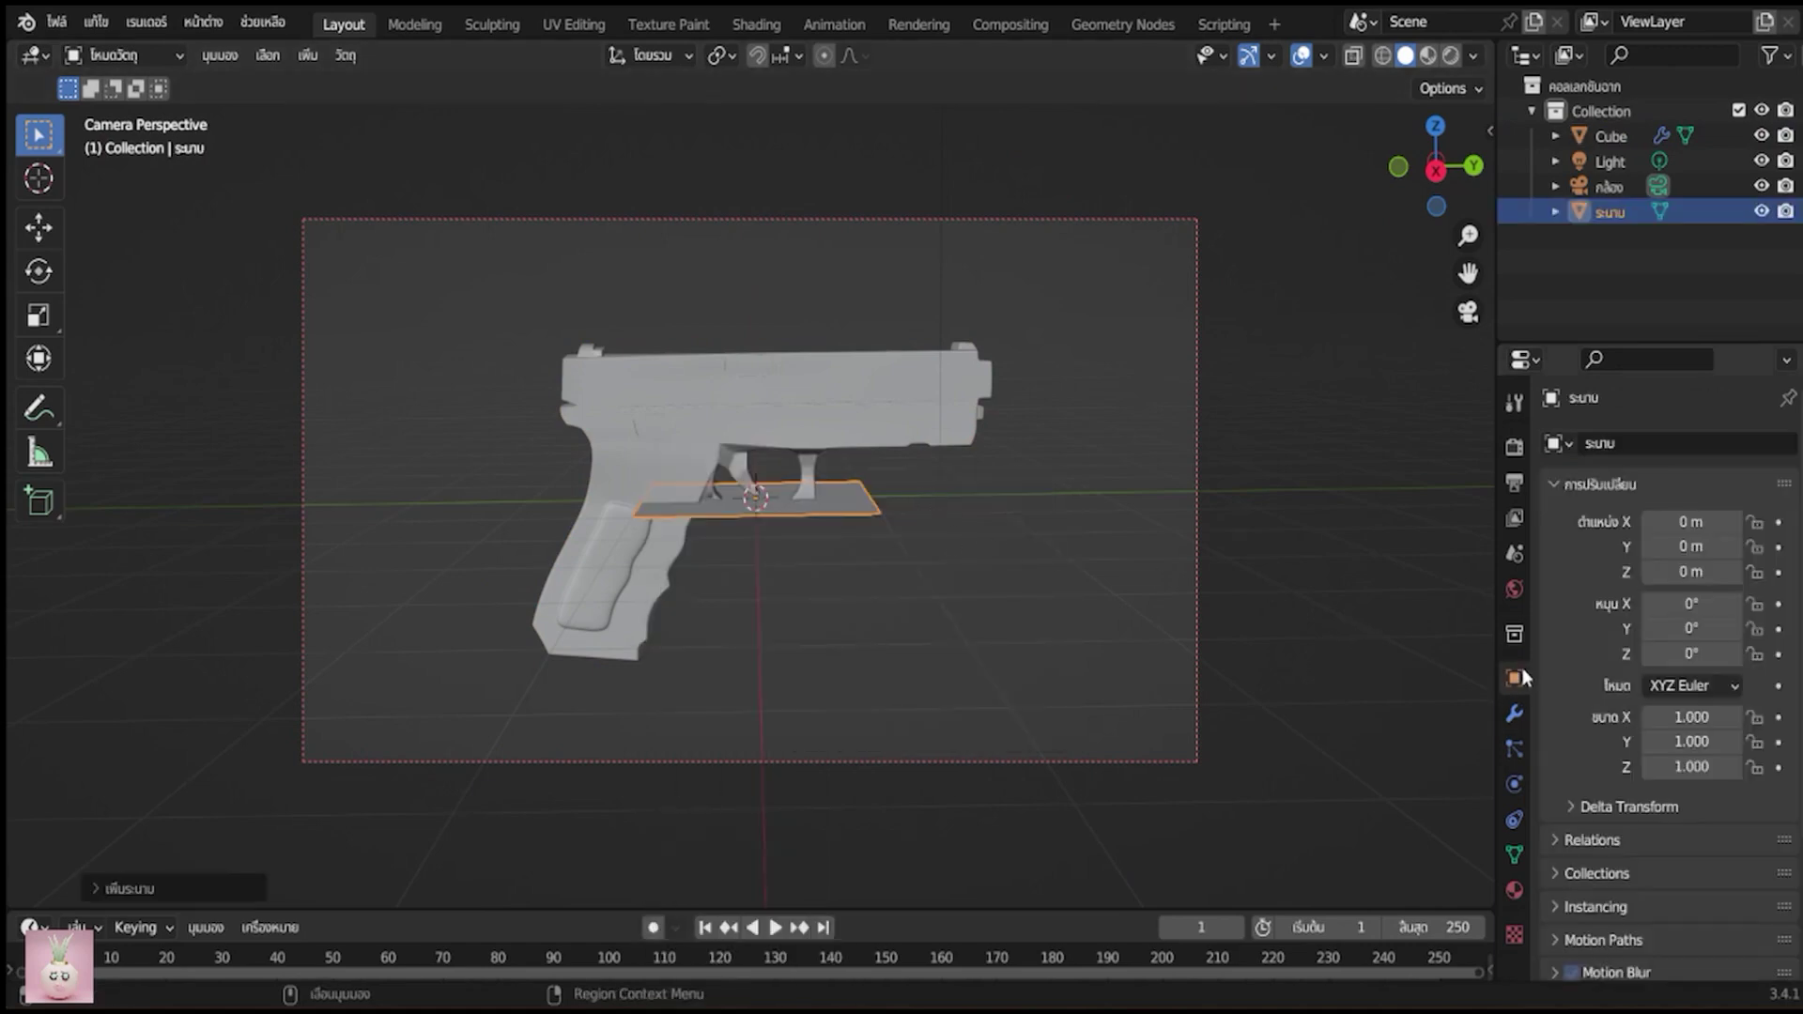
pyautogui.click(1695, 628)
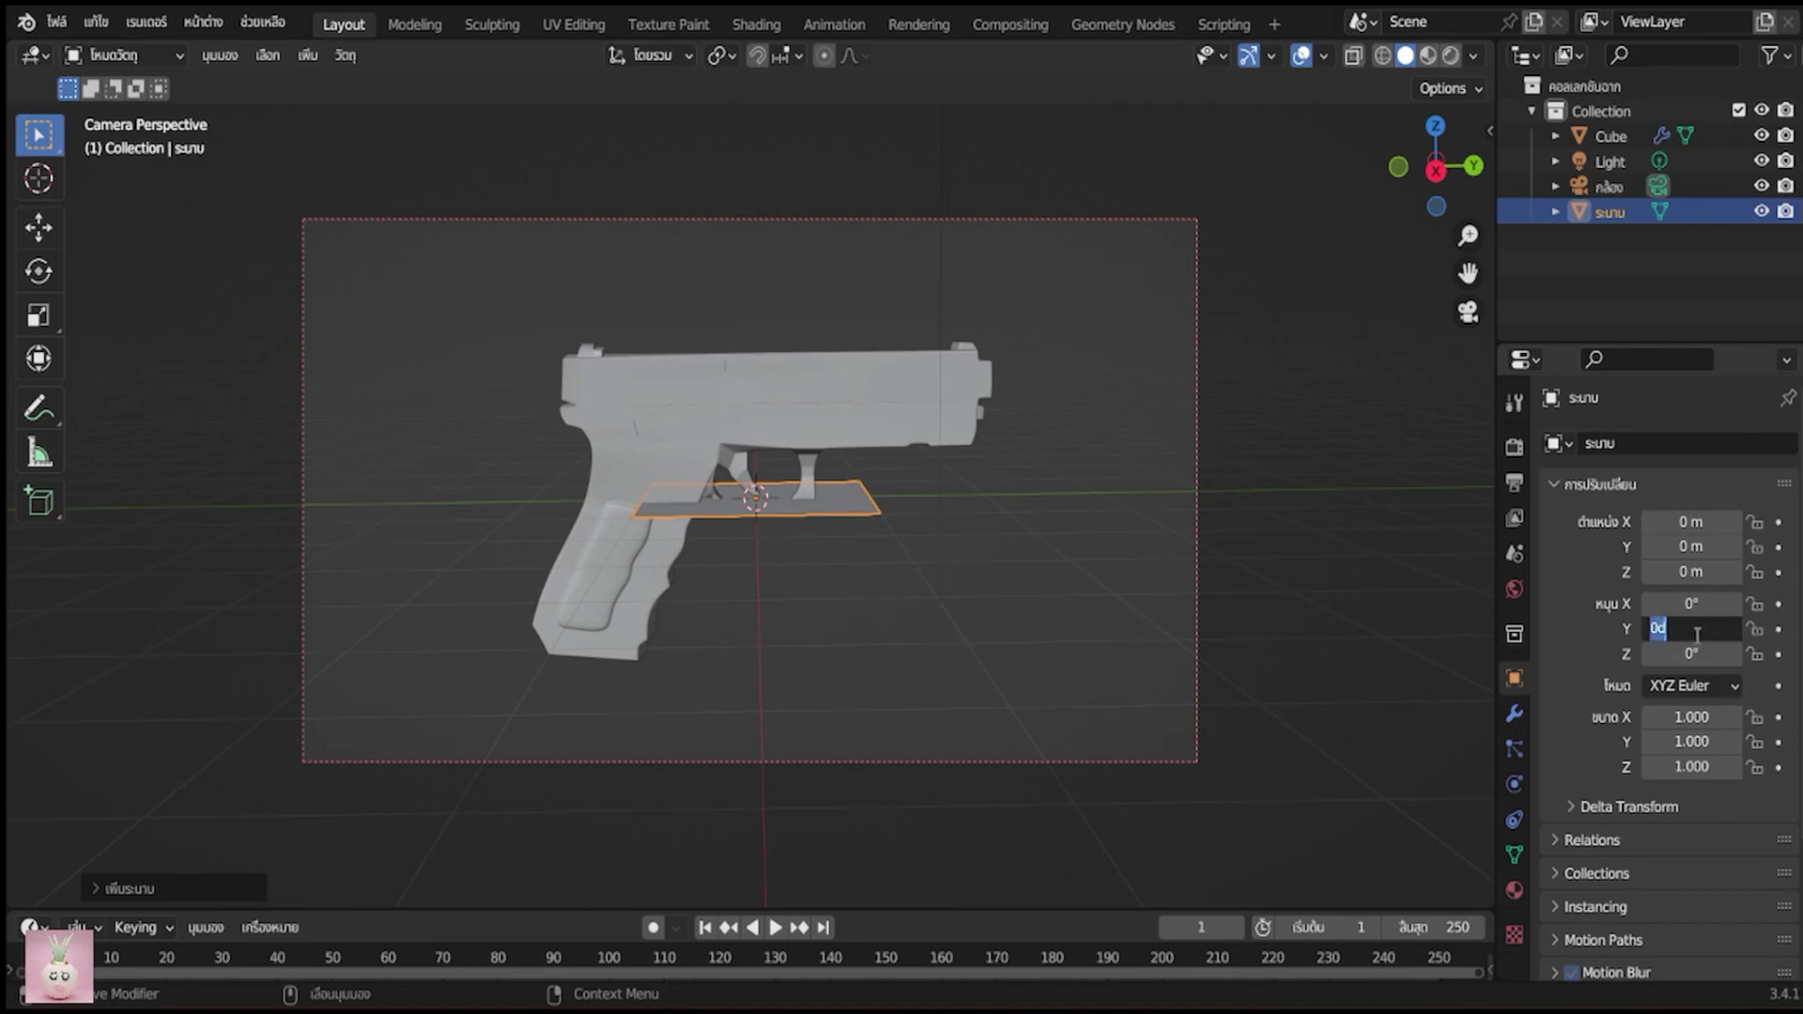
pyautogui.write('90')
pyautogui.press('Return')
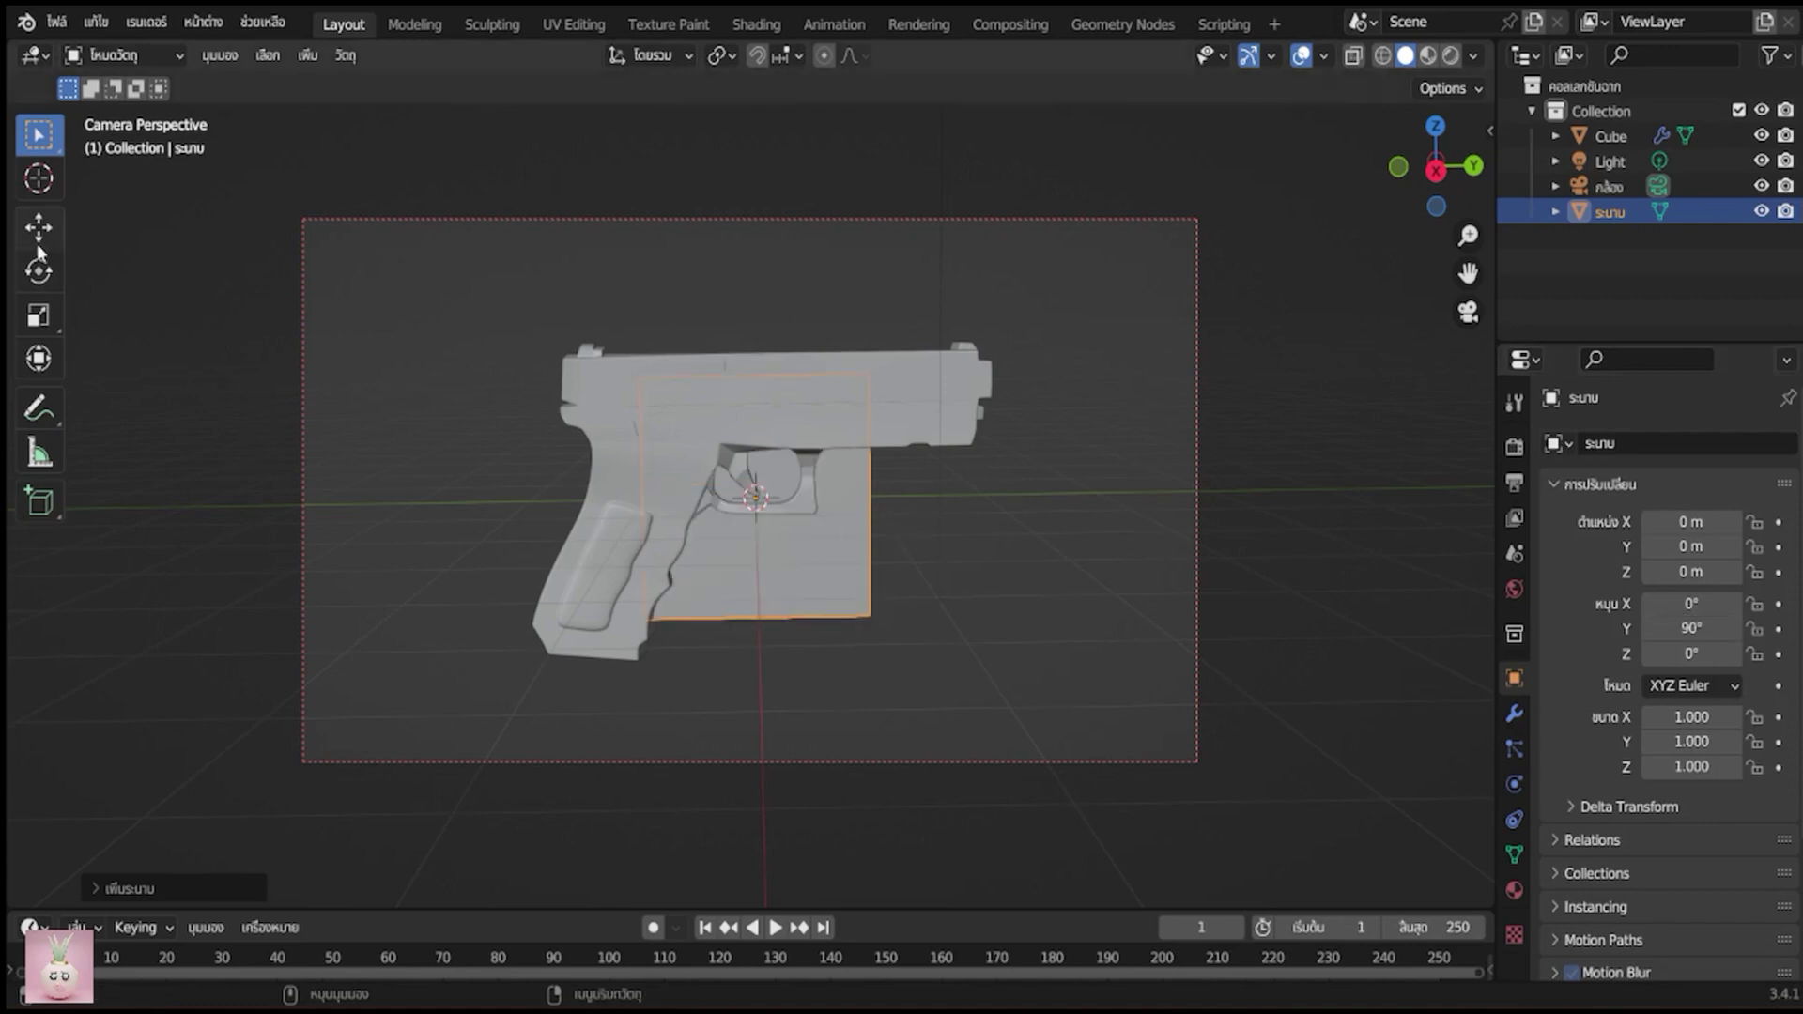
# Scale the plane to about 2.891 by 4.391 as a backdrop, then box-select all objects
pyautogui.click(51, 312)
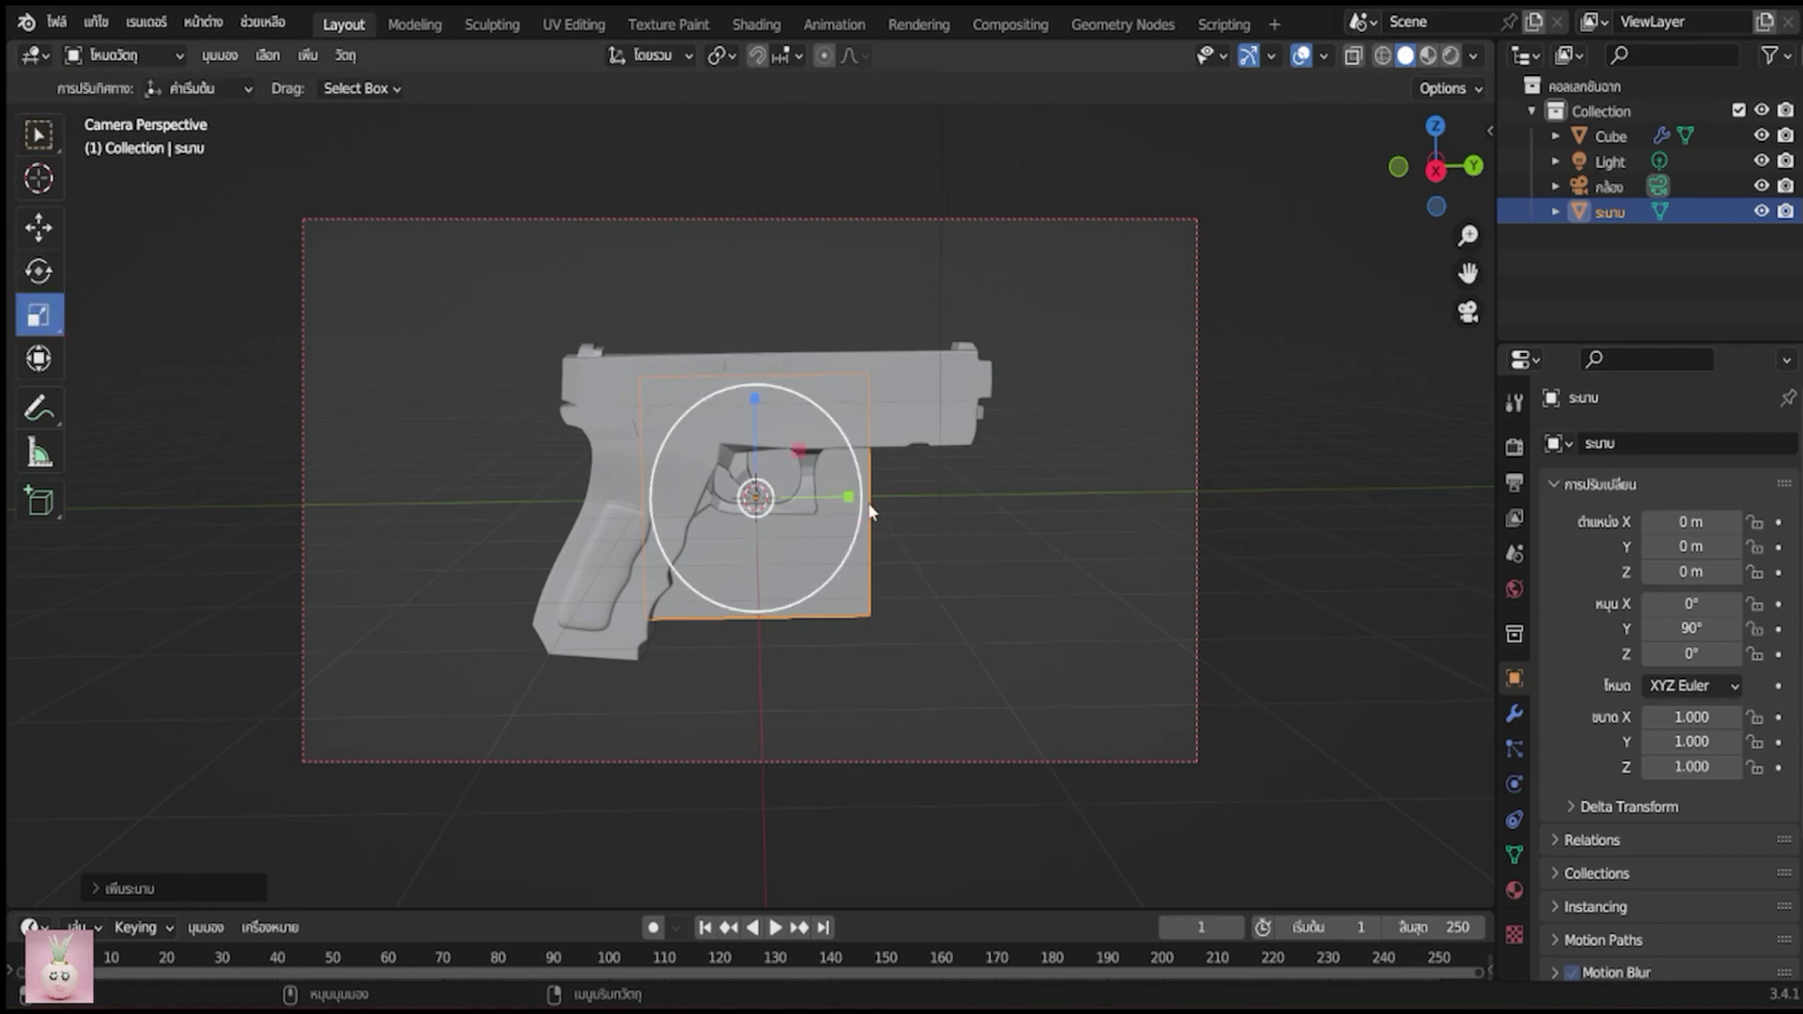
pyautogui.moveTo(848, 497); pyautogui.dragTo(1143, 495)
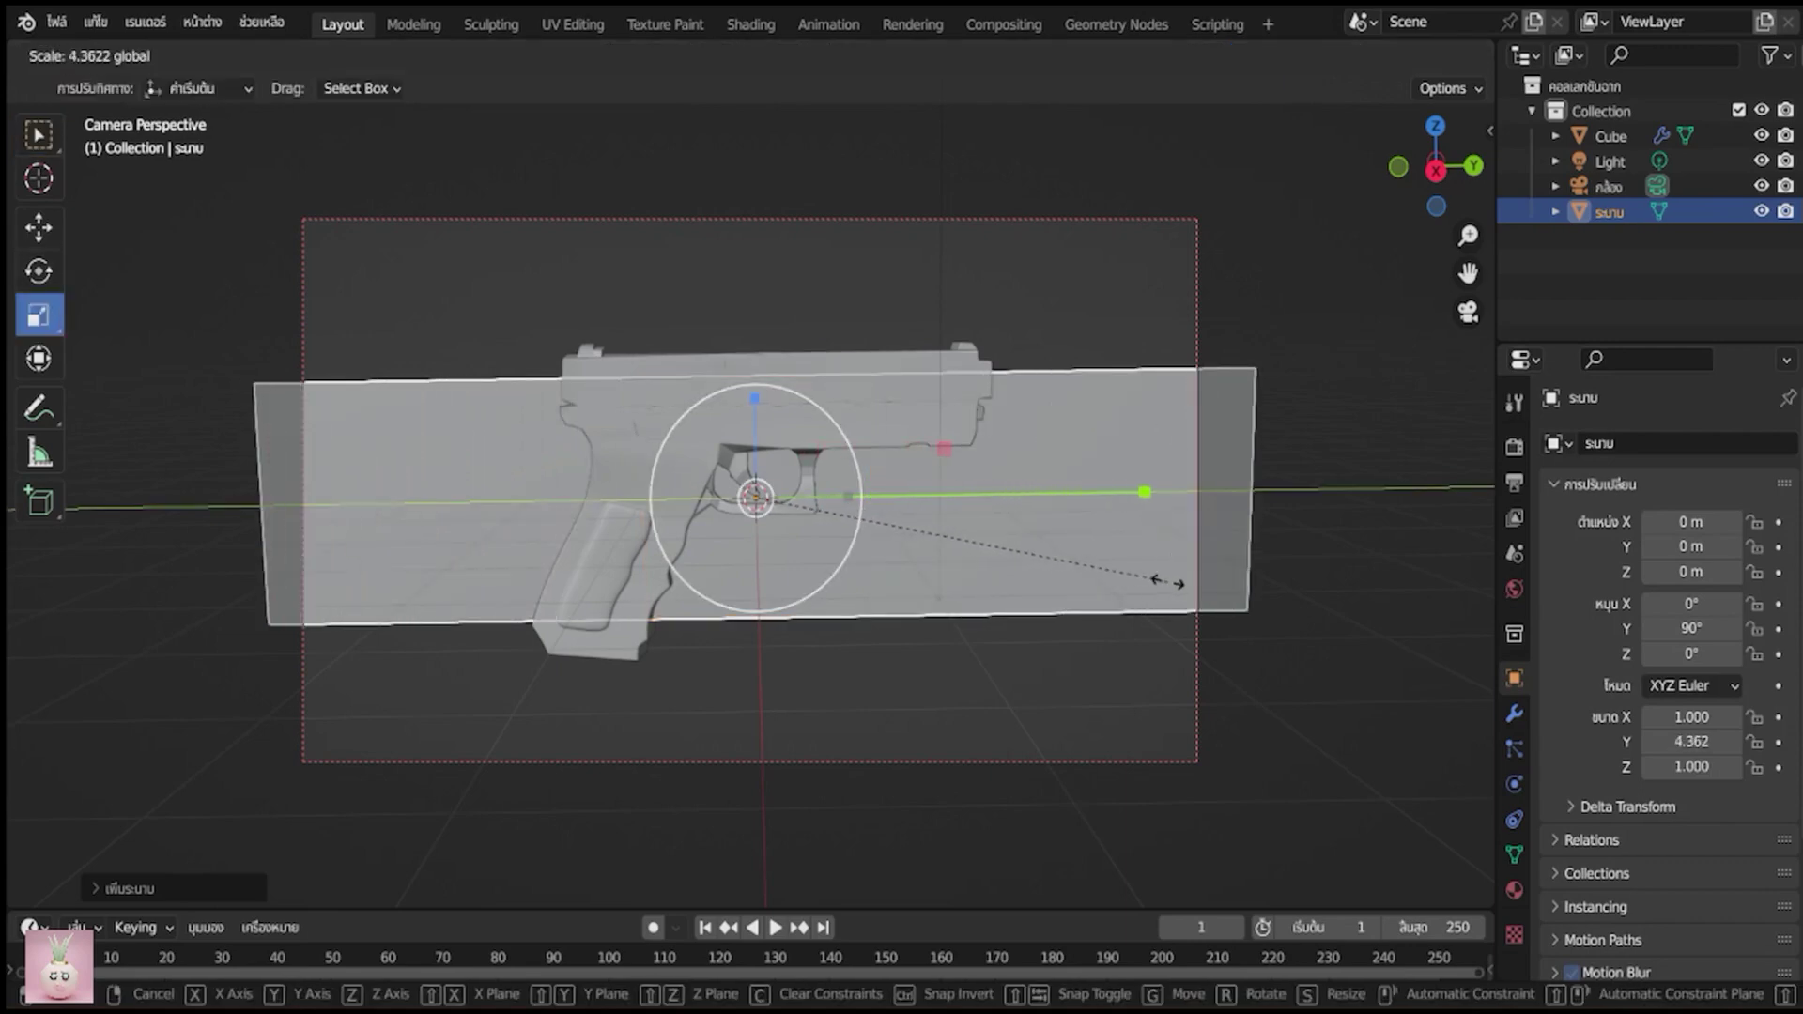
pyautogui.moveTo(754, 397); pyautogui.dragTo(736, 225)
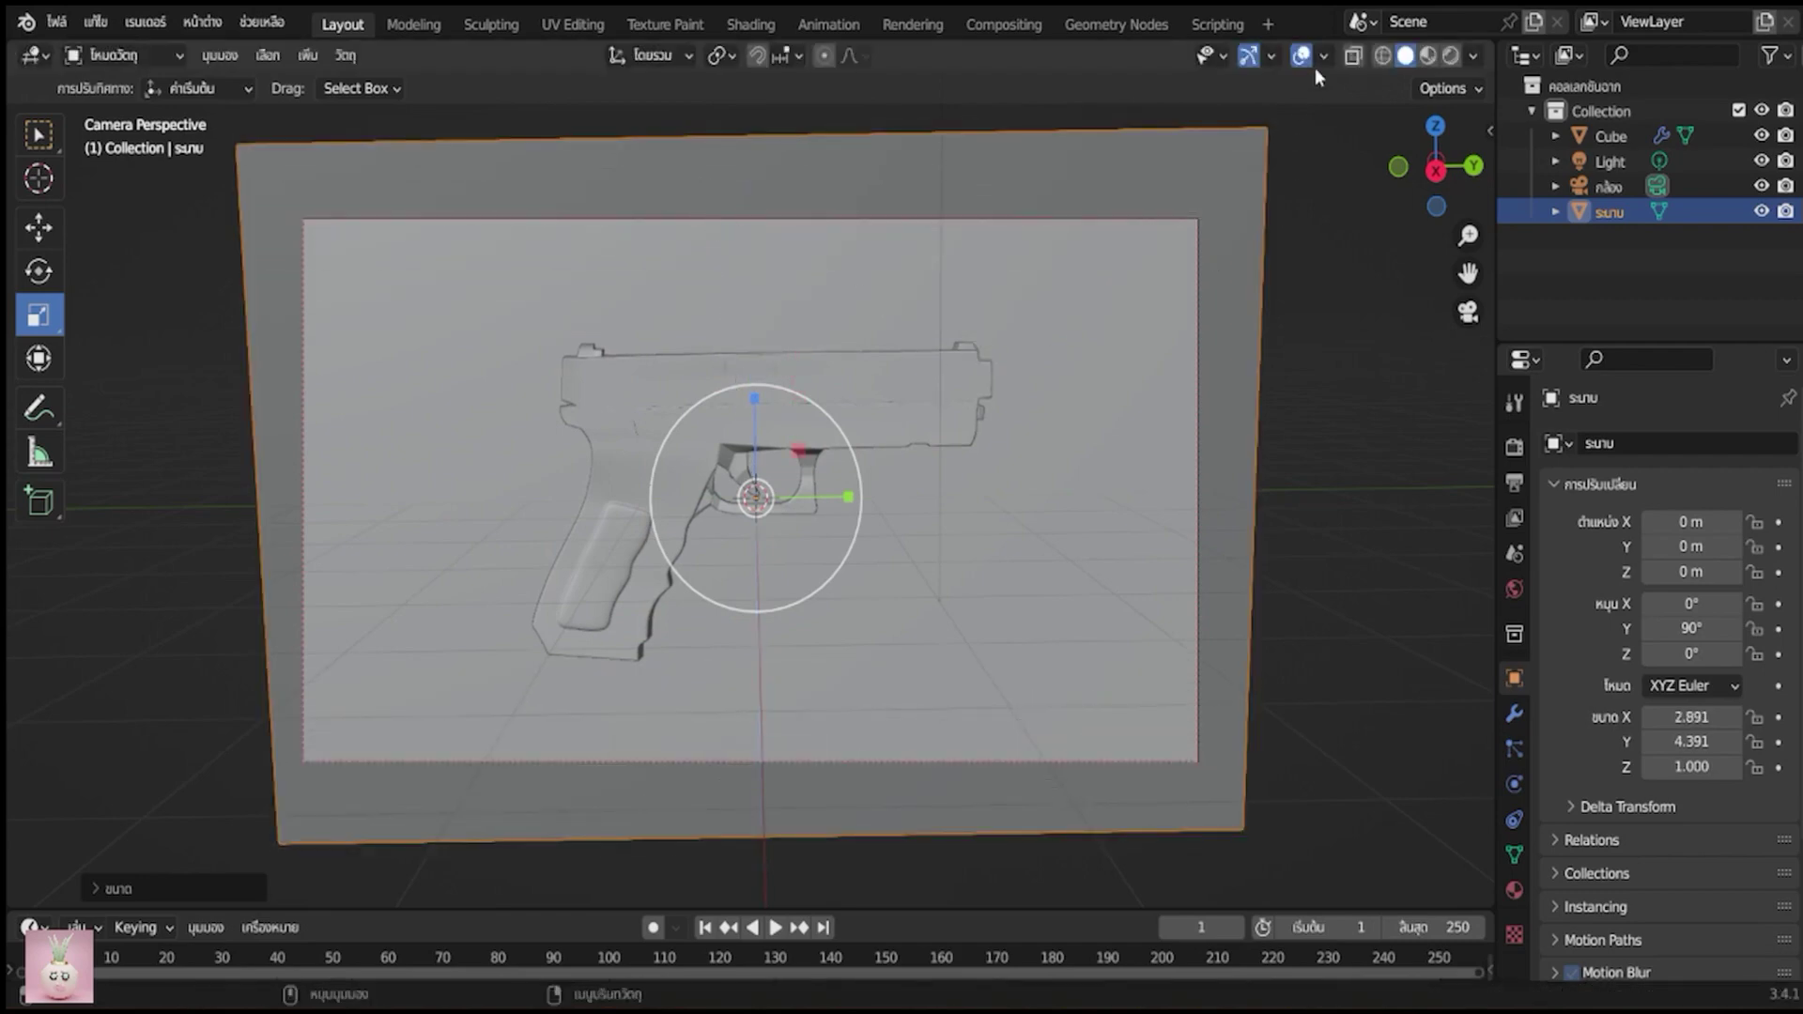
pyautogui.click(1325, 358)
pyautogui.scroll(-2, 1321, 352)
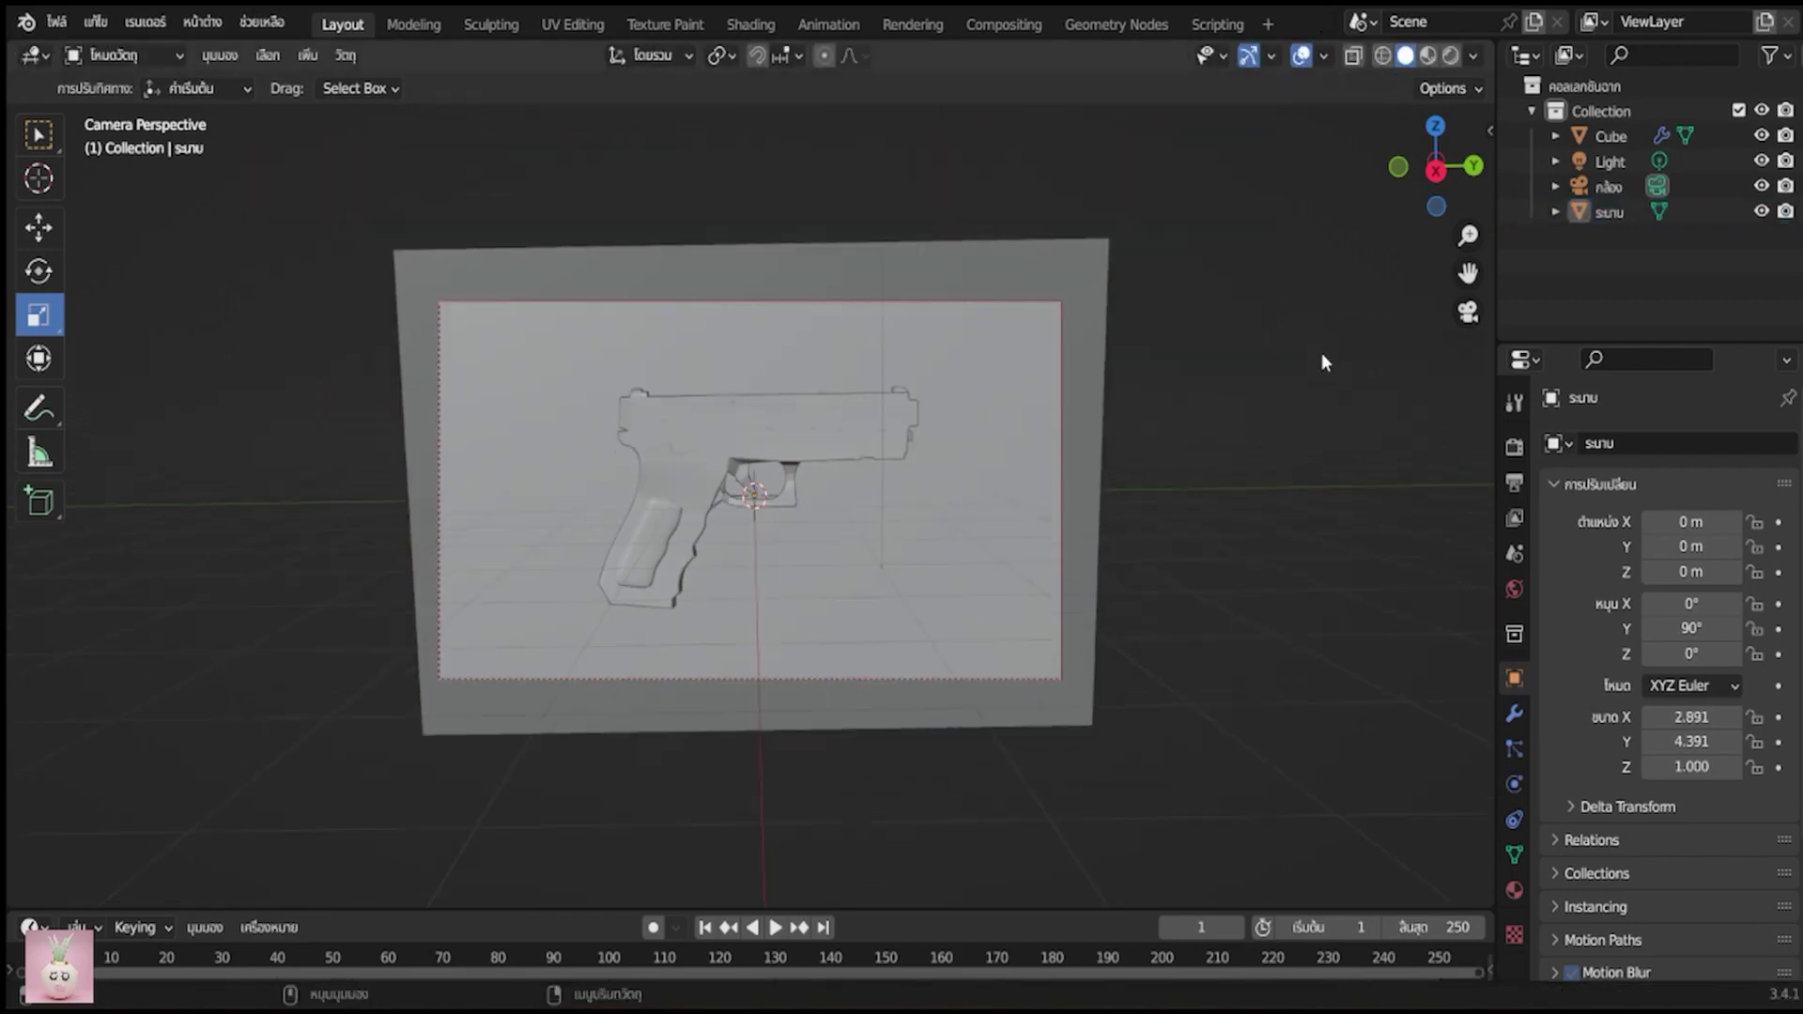
pyautogui.scroll(-3, 1174, 338)
pyautogui.moveTo(594, 268)
pyautogui.mouseDown()
pyautogui.moveTo(950, 641)
pyautogui.moveTo(990, 659)
pyautogui.mouseUp()
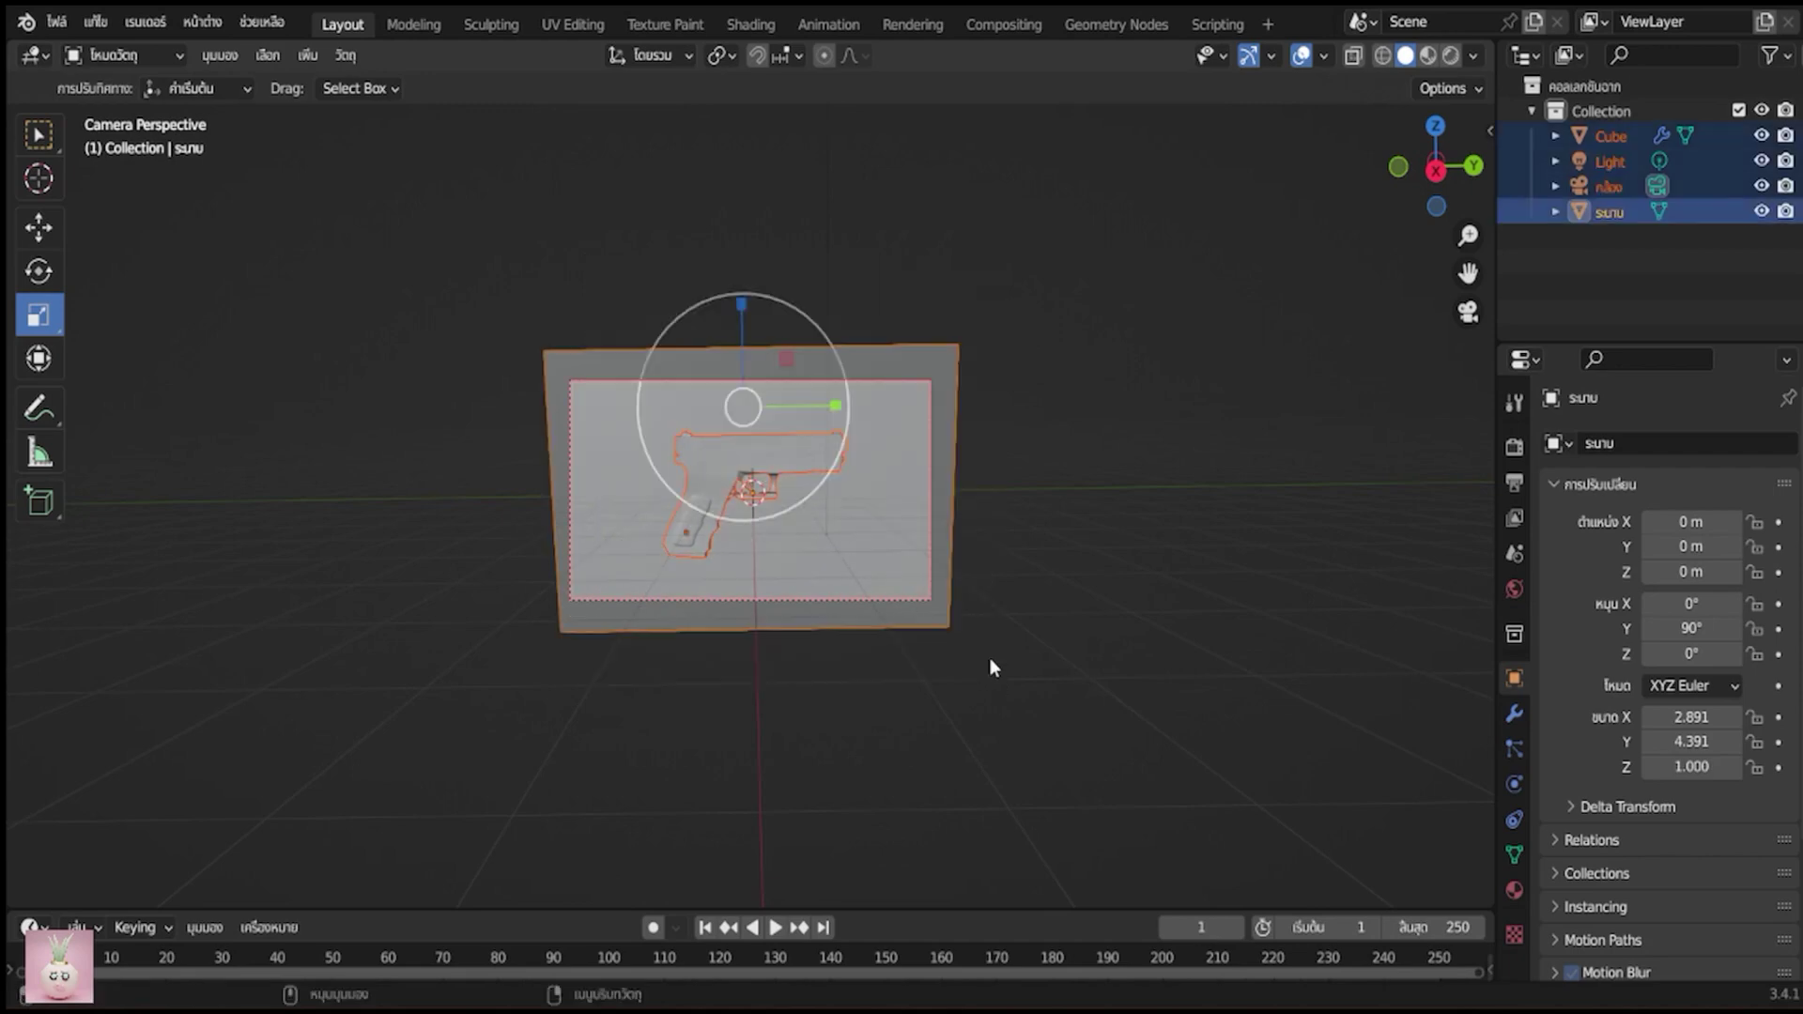
# Select the backdrop plane in Material Preview and return to the Select Box tool
pyautogui.press('g')
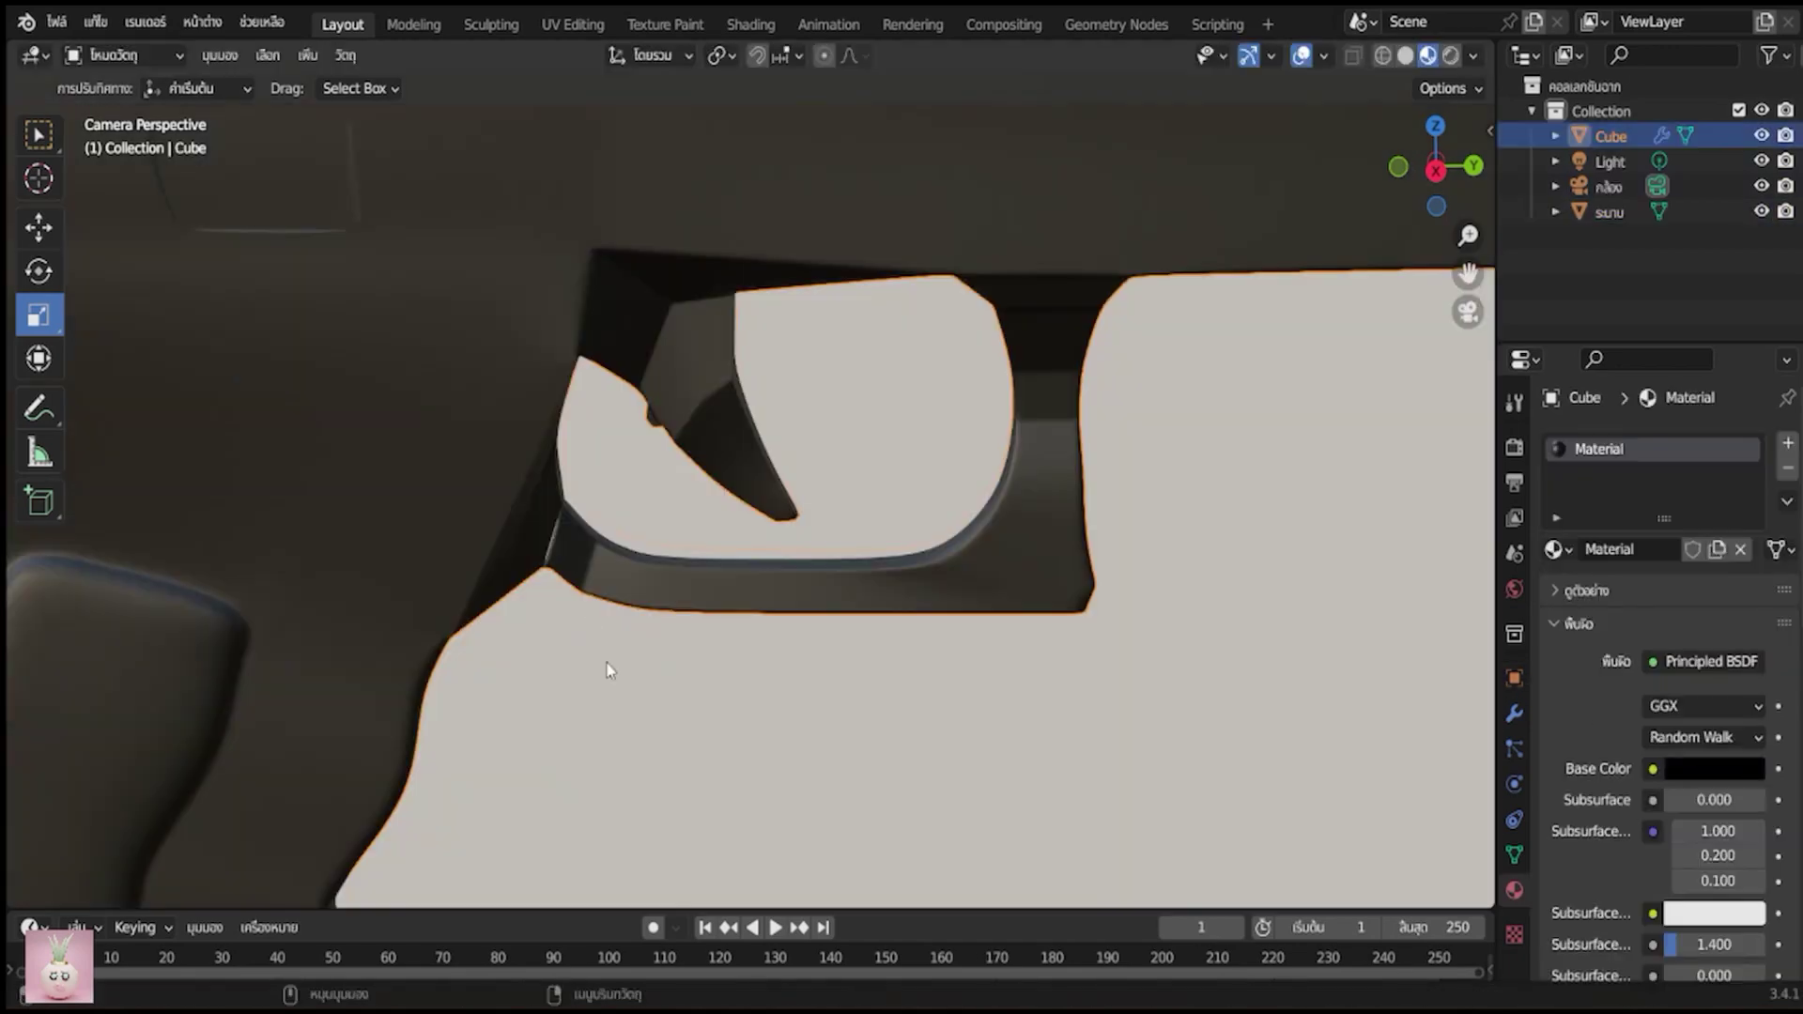
pyautogui.click(615, 654)
pyautogui.scroll(-5, 663, 650)
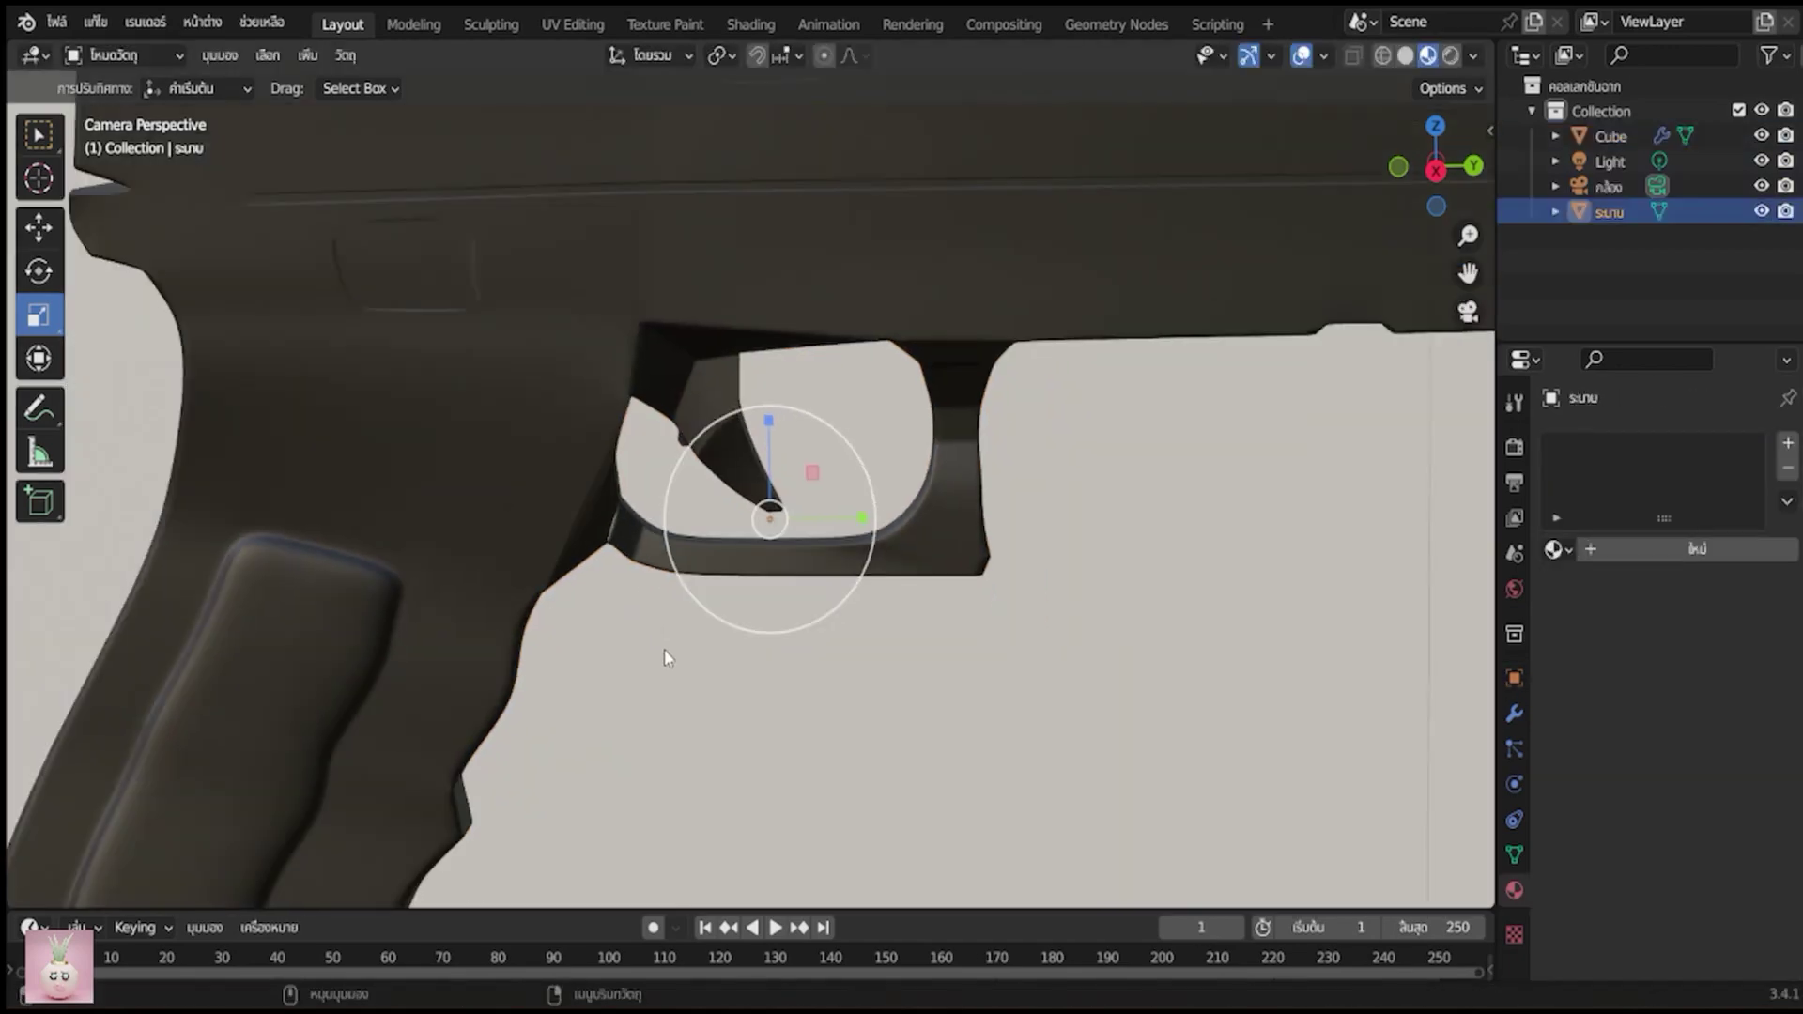
pyautogui.scroll(-3, 663, 650)
pyautogui.scroll(-1, 663, 650)
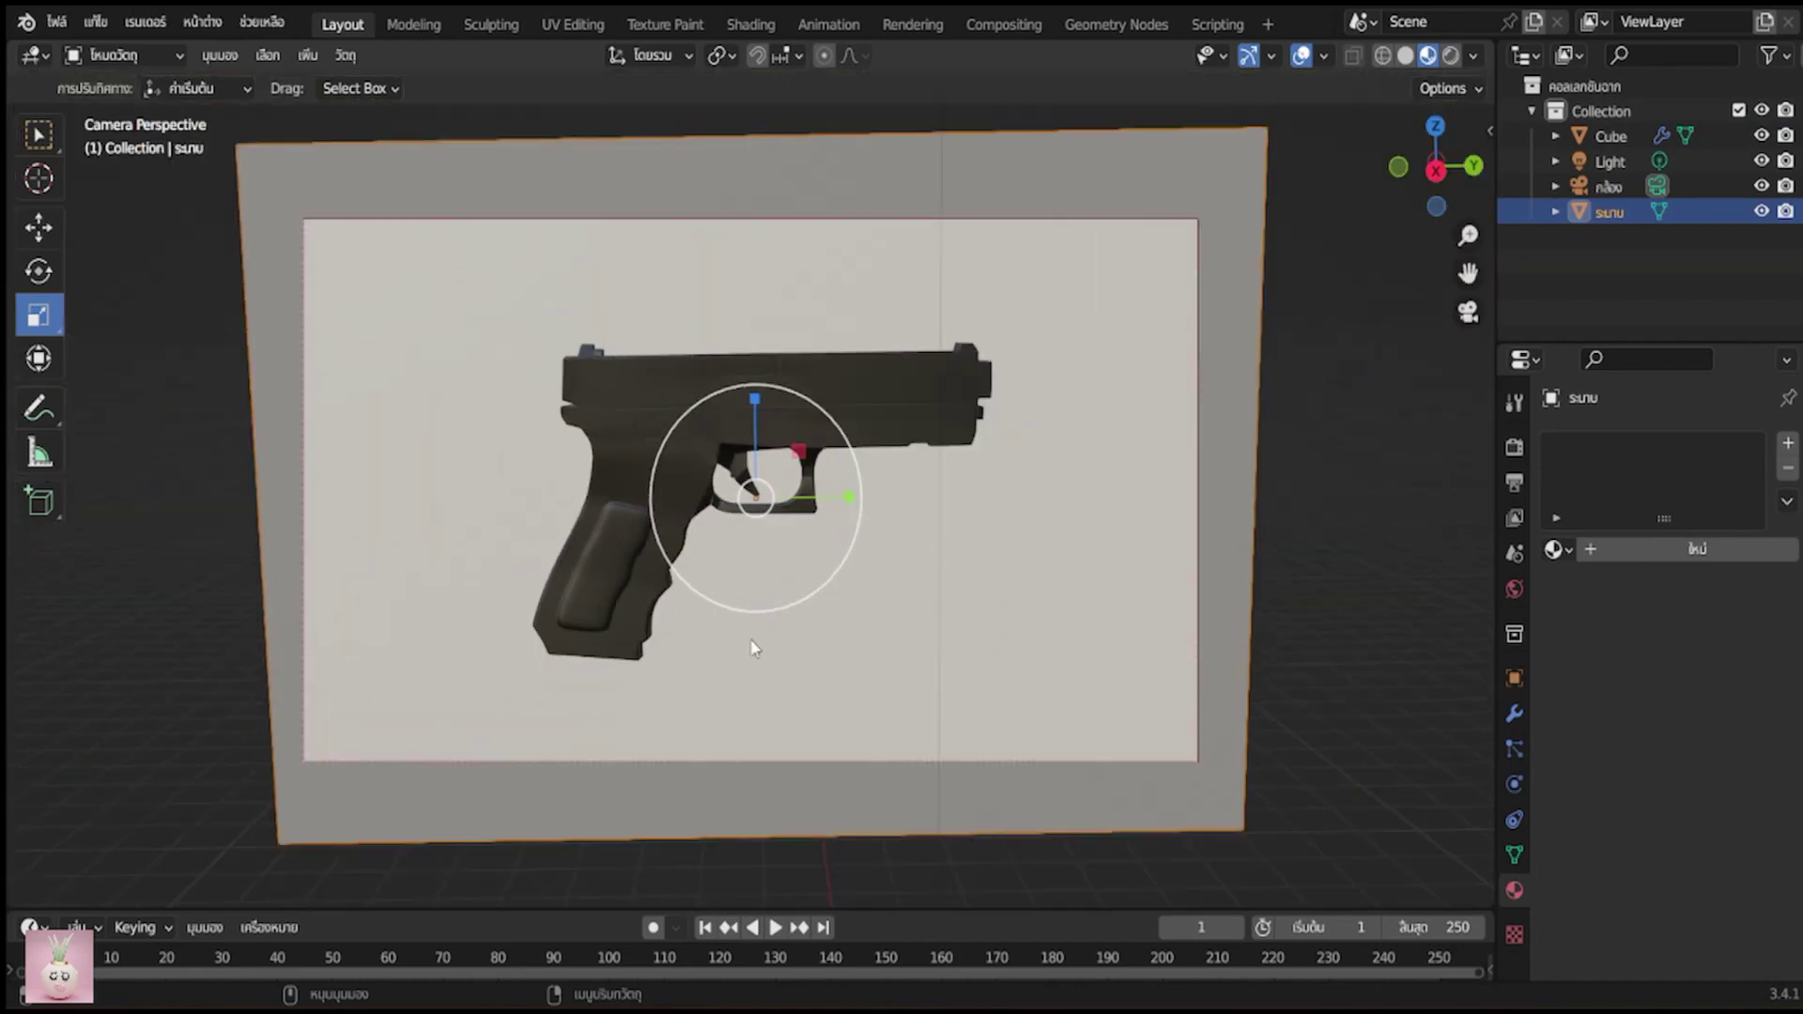
pyautogui.scroll(1, 748, 647)
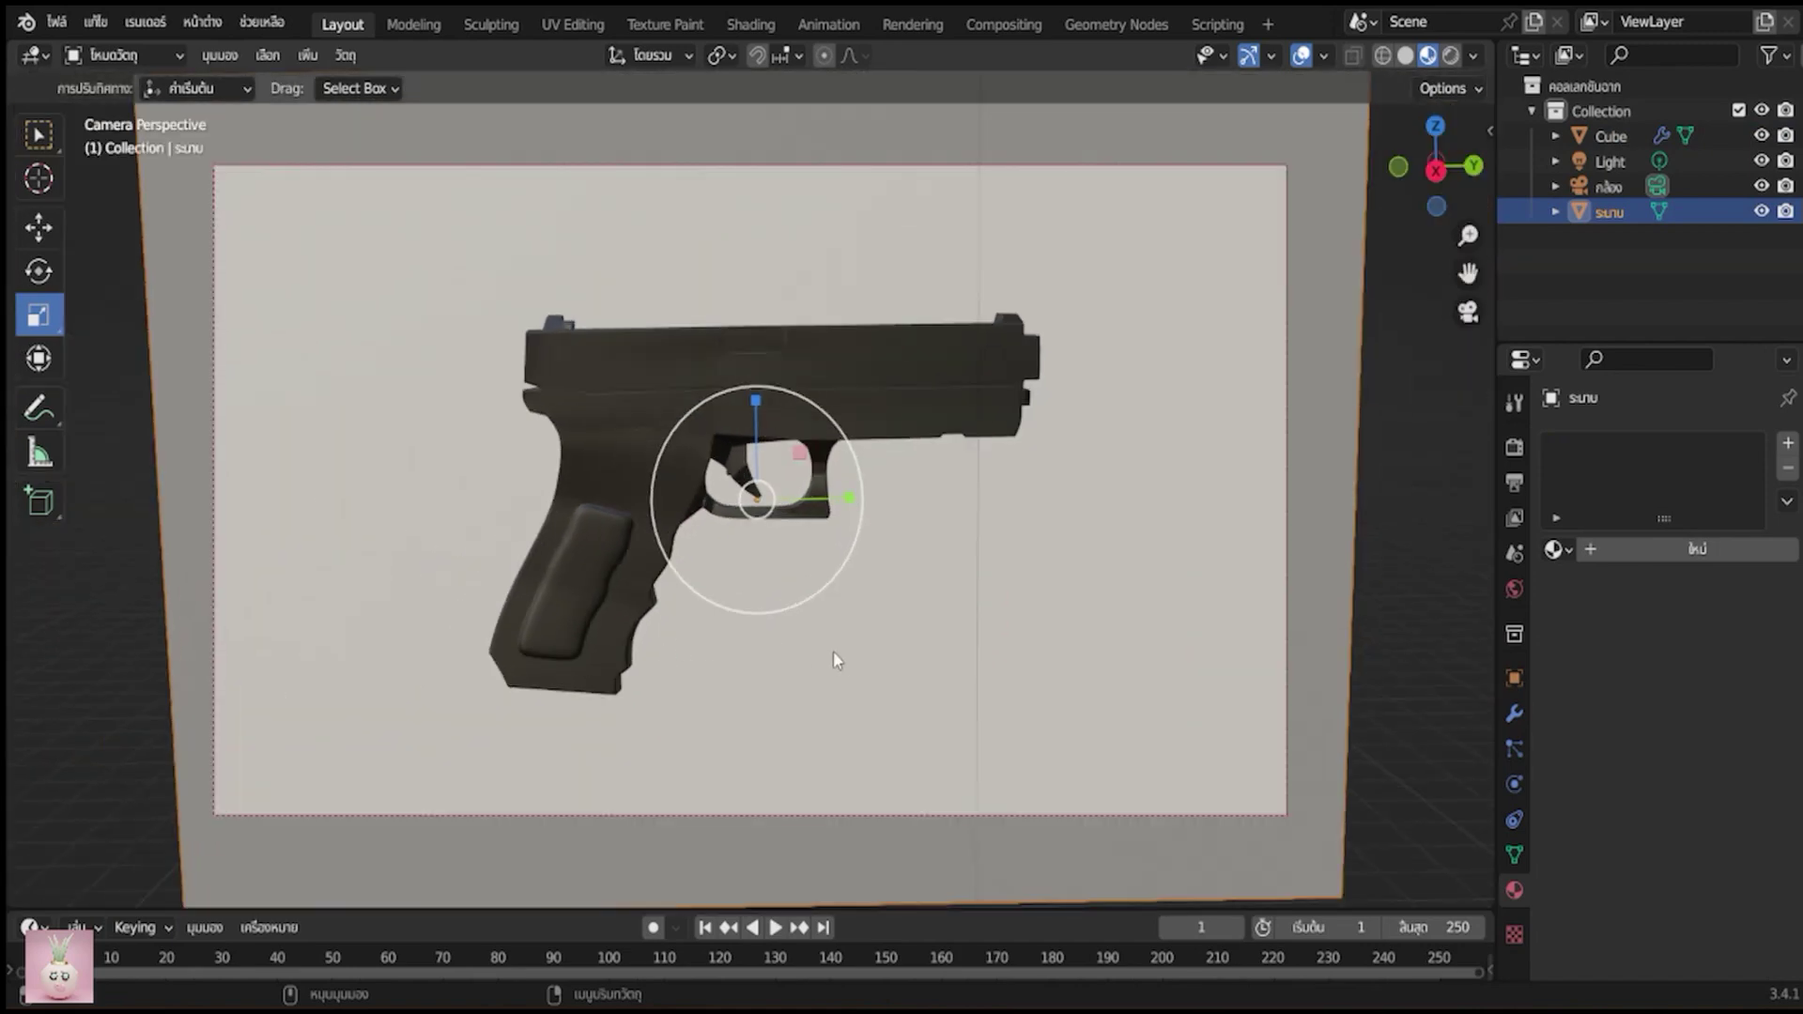
pyautogui.click(42, 136)
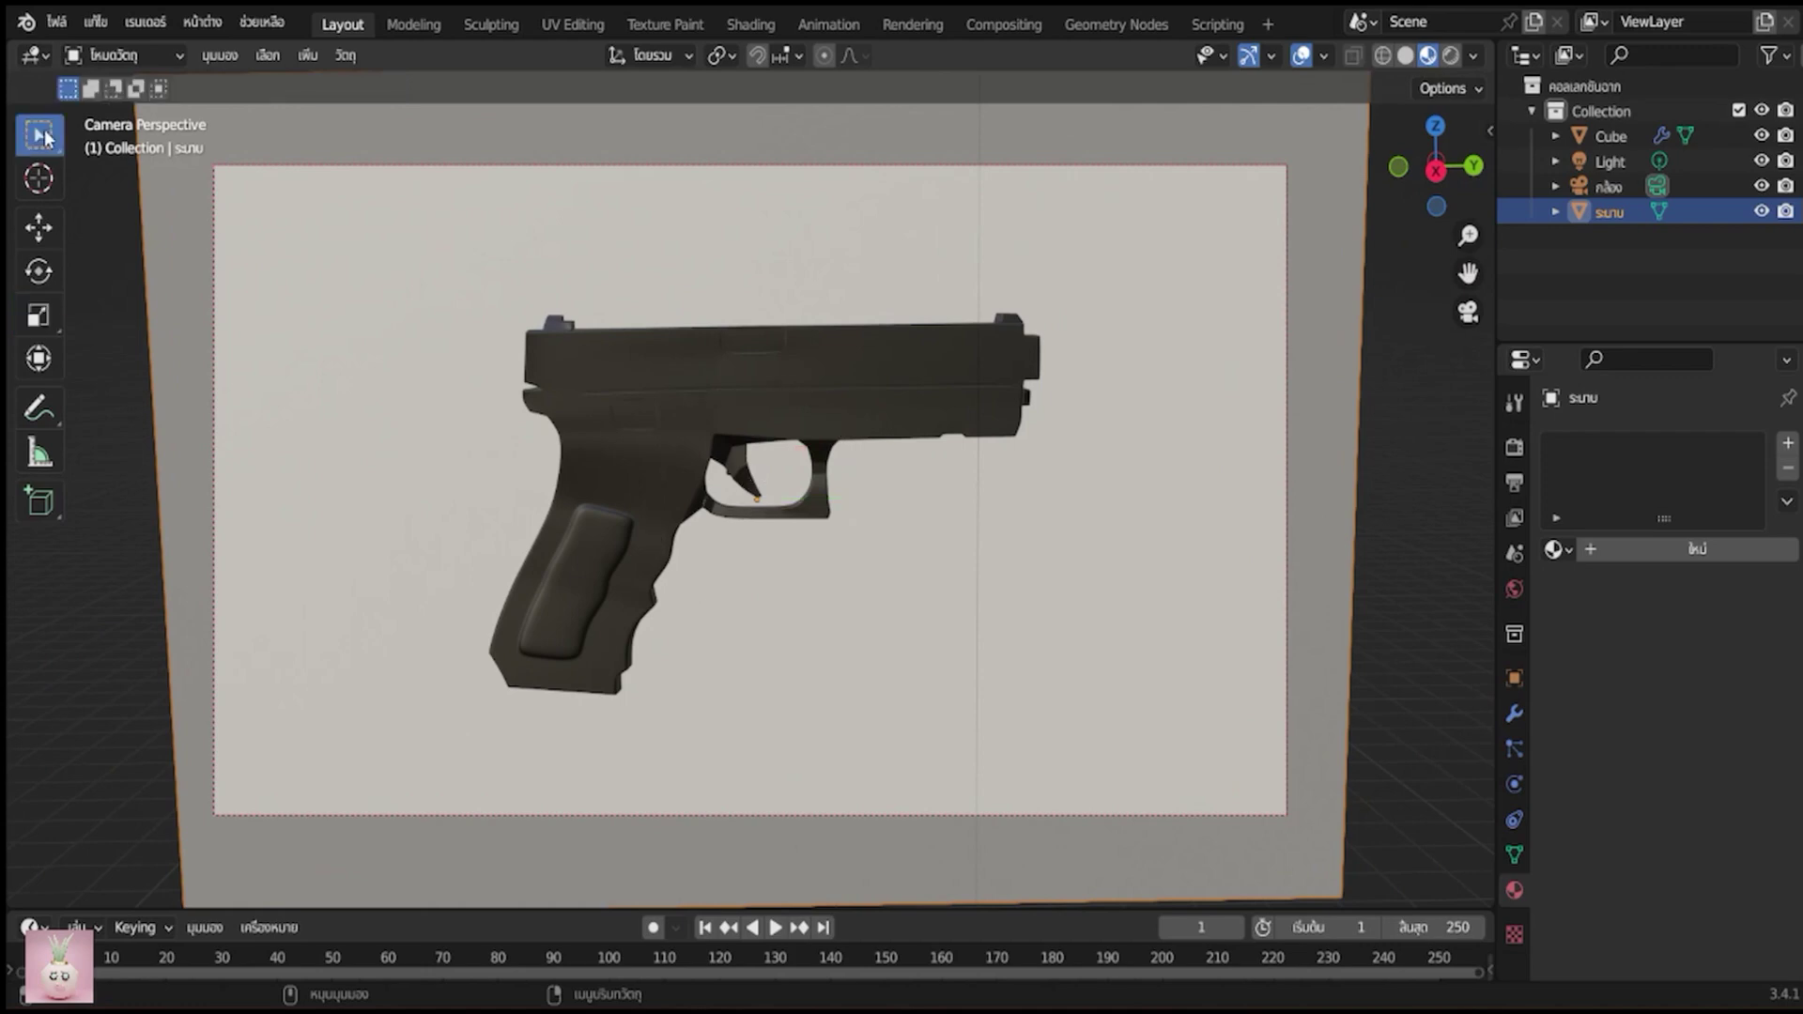